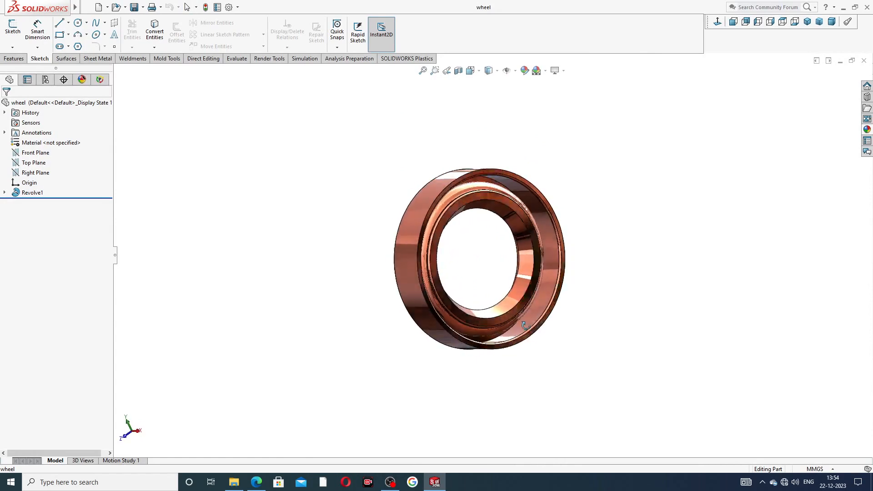
Examine the finished seal ring's outer rim, inner lip and recessed groove from several angles and distances.
scroll(482, 273, "down", 4)
scroll(483, 247, "up", 3)
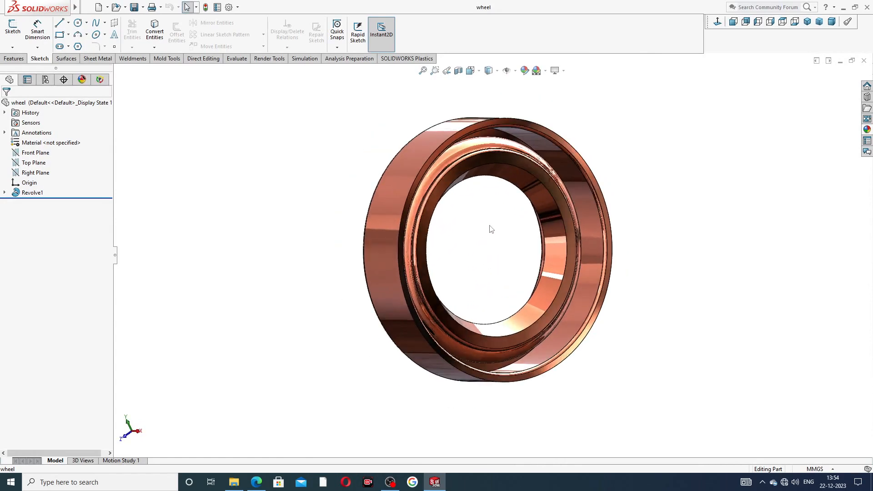
middle_click_drag(495, 247, 463, 192)
scroll(504, 249, "up", 2)
scroll(484, 193, "down", 3)
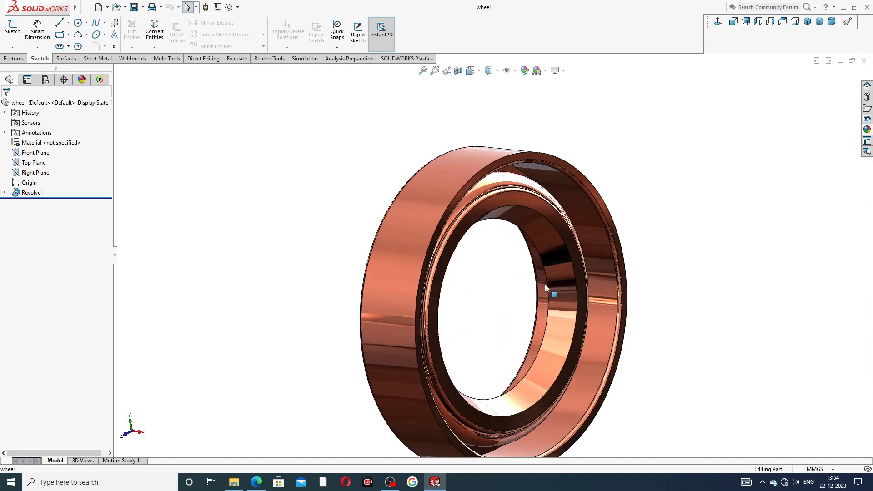
scroll(545, 285, "up", 2)
scroll(519, 352, "down", 2)
middle_click_drag(667, 324, 608, 395)
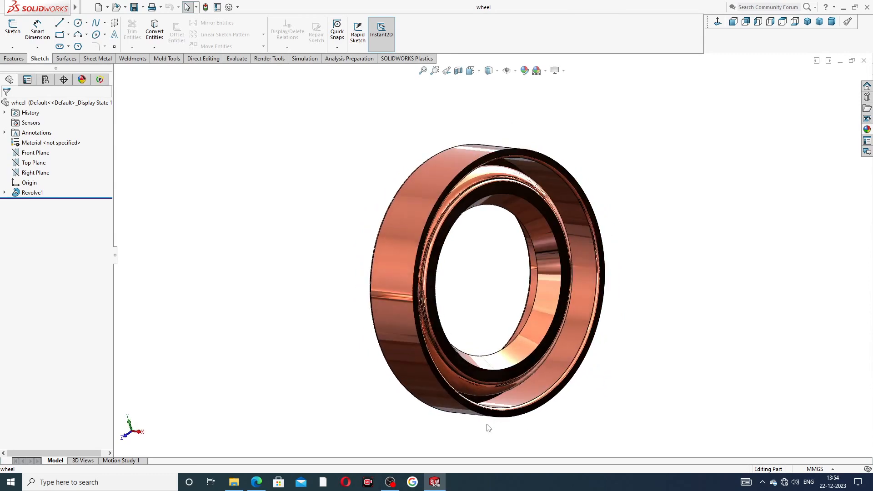
scroll(488, 427, "down", 1)
middle_click_drag(622, 240, 611, 264)
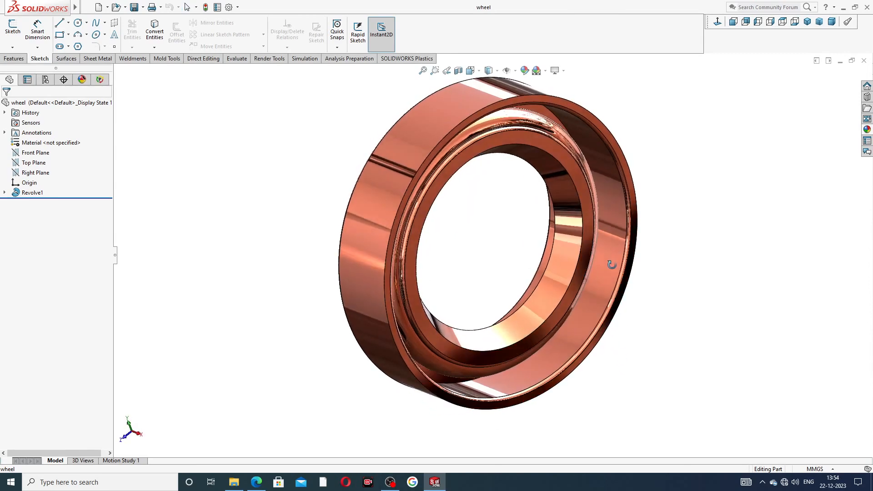
scroll(620, 248, "up", 1)
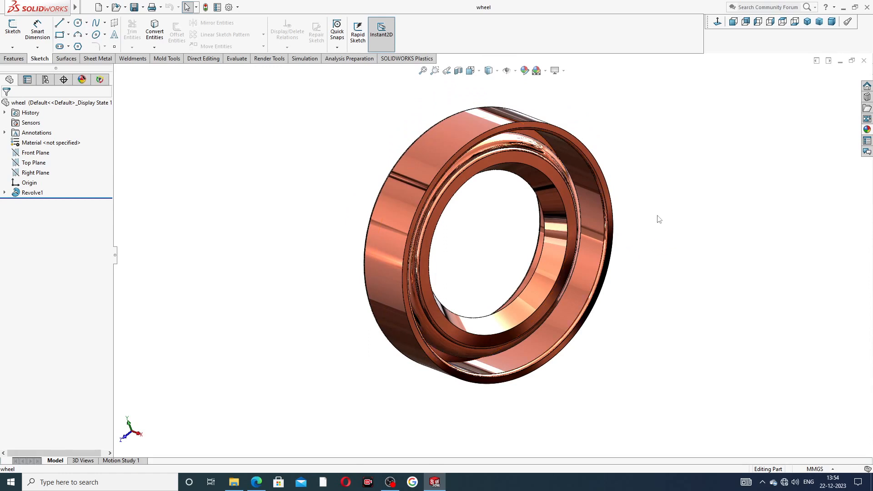
Close the finished wheel part and create a new part document.
left_click(864, 61)
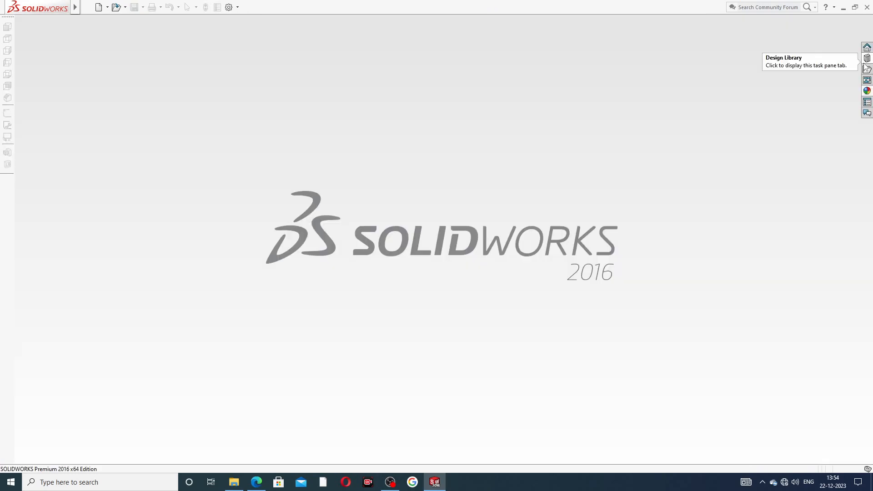
left_click(98, 7)
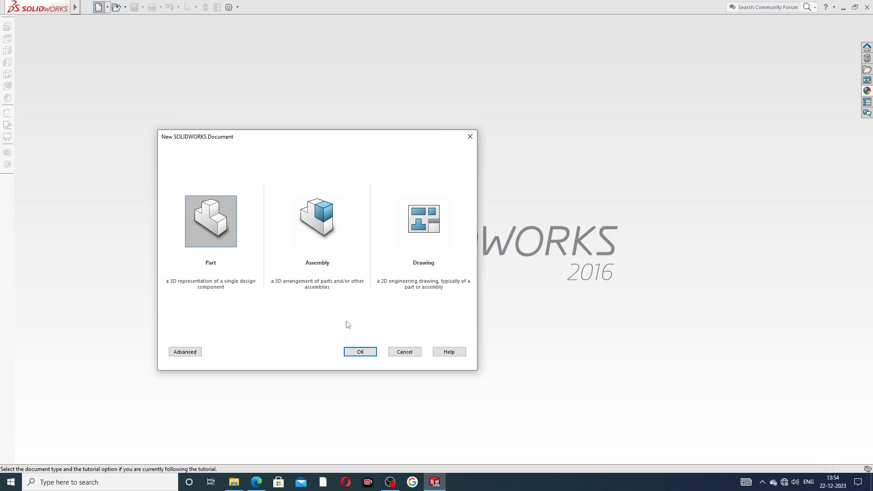
left_click(360, 350)
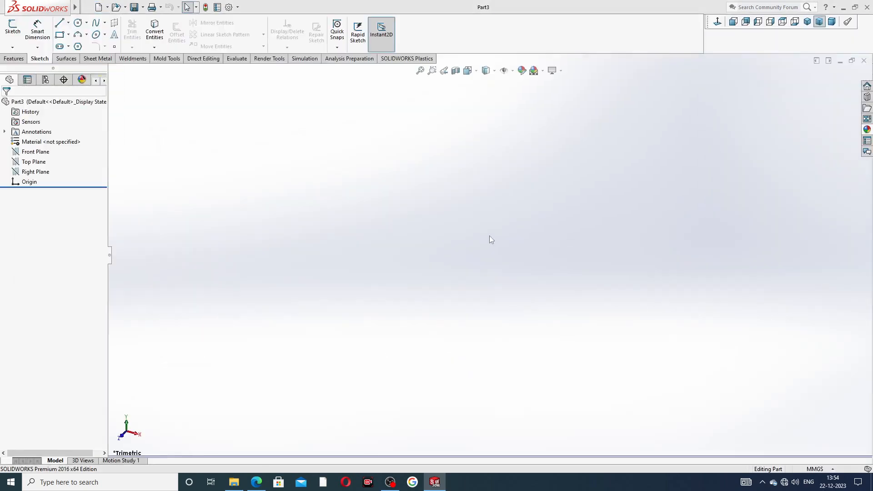
Apply the Plain White scene and raise both the shaded and wireframe image quality resolutions to their highest settings.
left_click(542, 71)
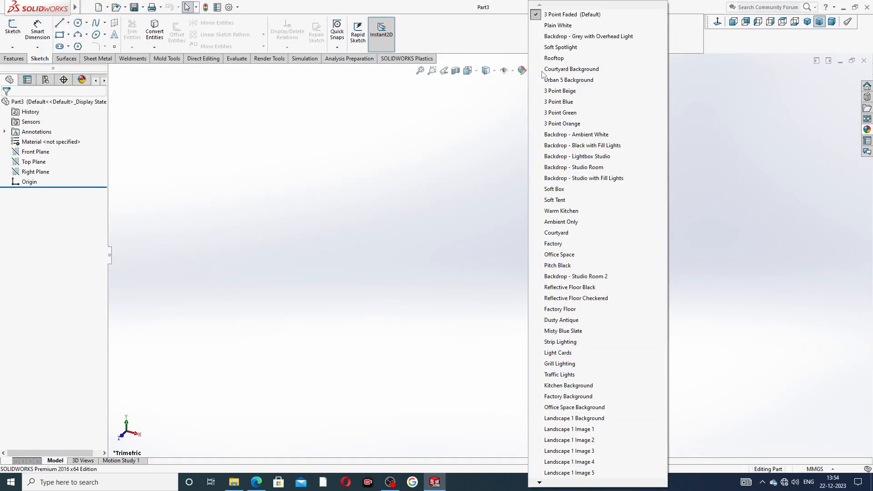
left_click(566, 26)
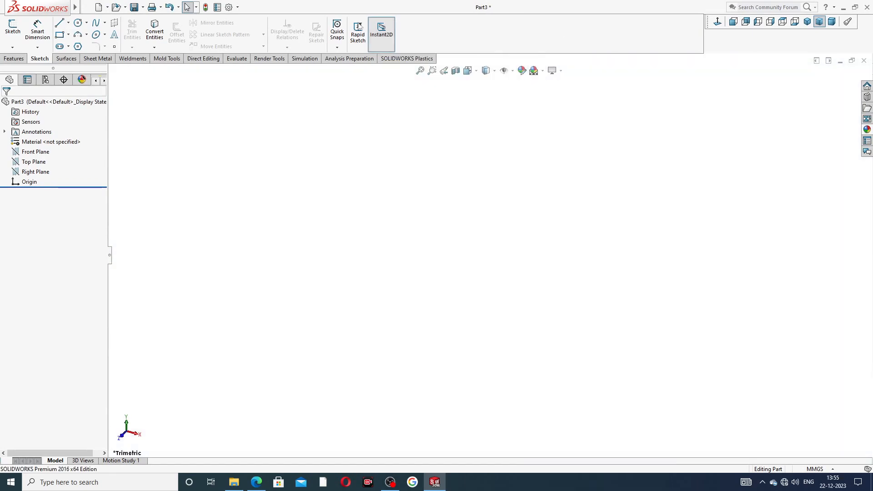
left_click(229, 8)
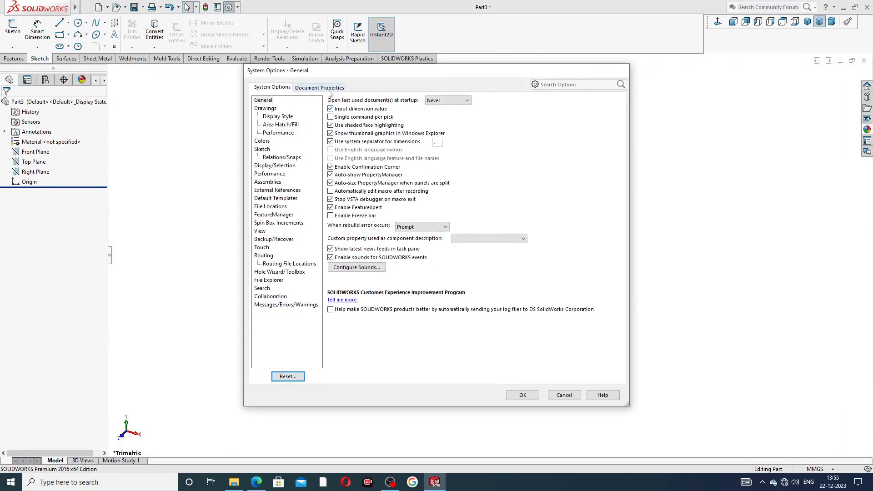
left_click(327, 88)
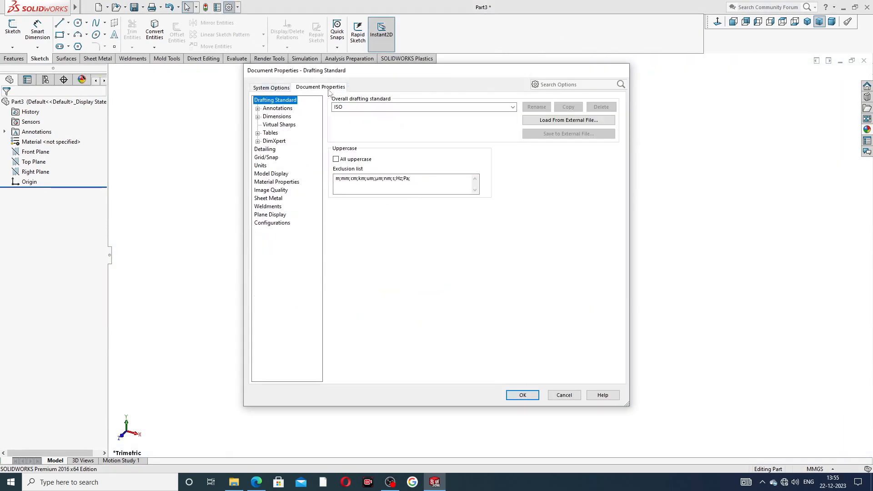
left_click(271, 190)
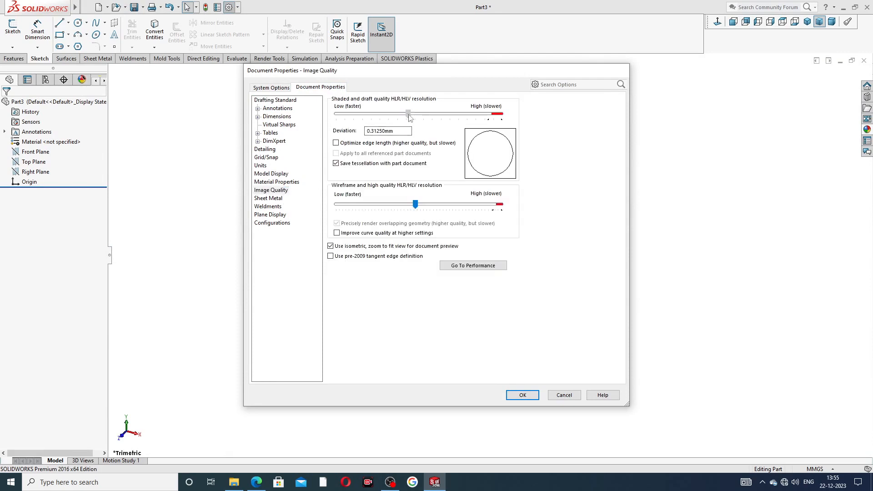
left_click_drag(409, 114, 516, 109)
left_click_drag(415, 204, 512, 209)
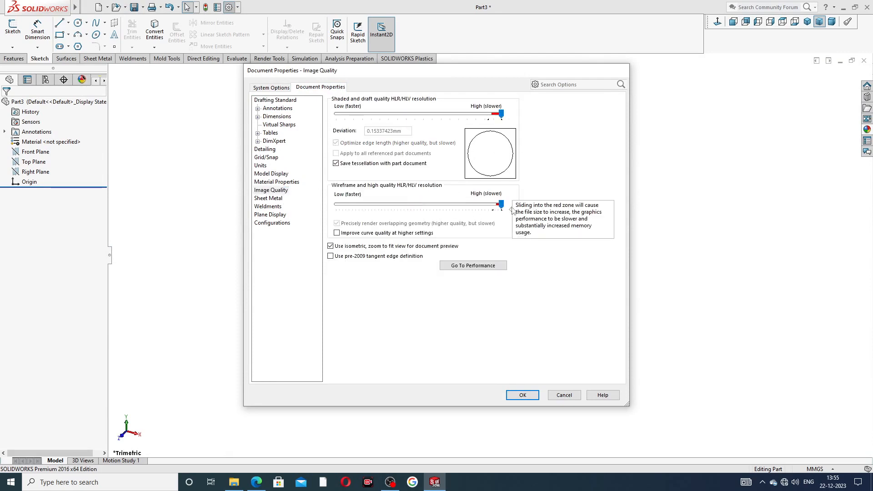
left_click(523, 395)
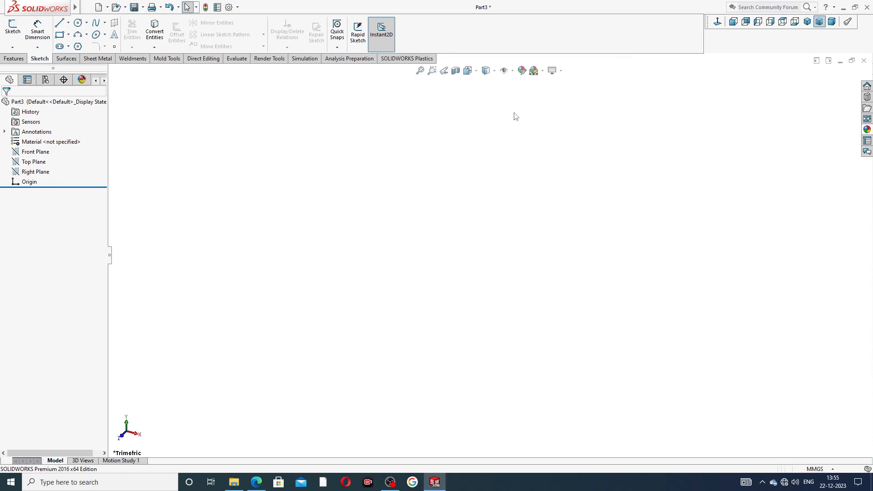
Check the PART-06 oil seal PDF drawing in Edge, and start a sketch on the Front Plane back in SOLIDWORKS.
left_click(257, 481)
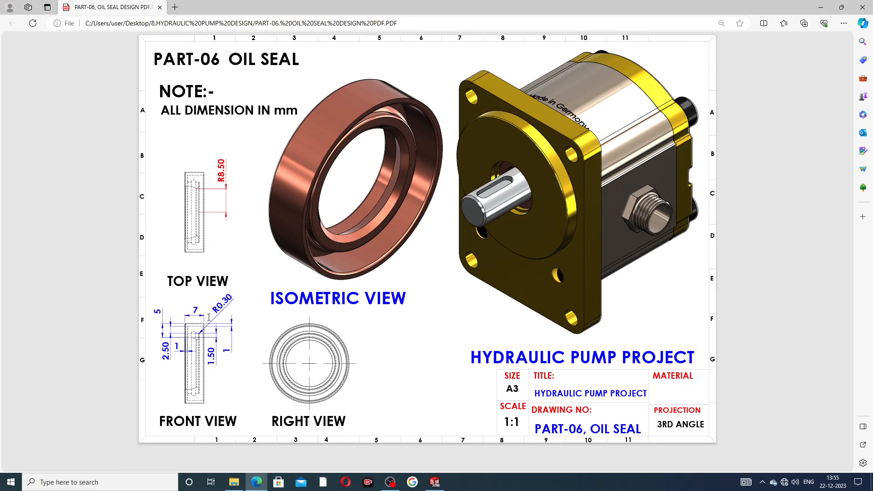
left_click(256, 483)
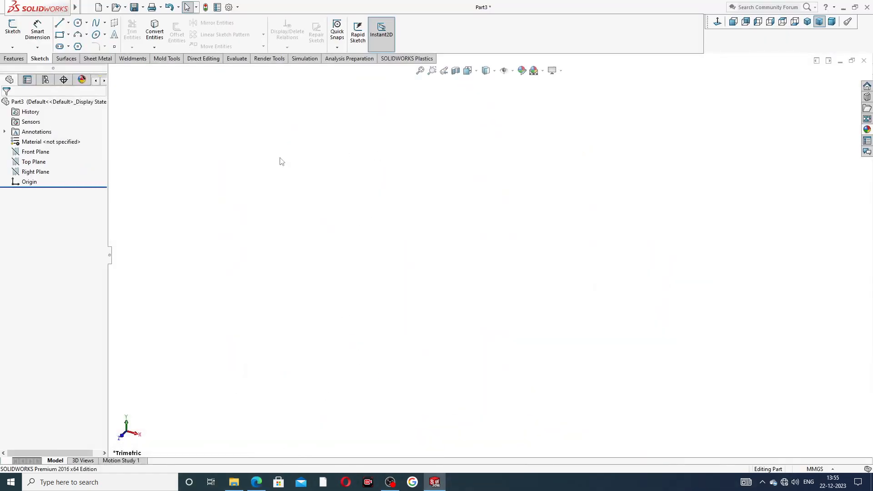
left_click(44, 152)
left_click(53, 142)
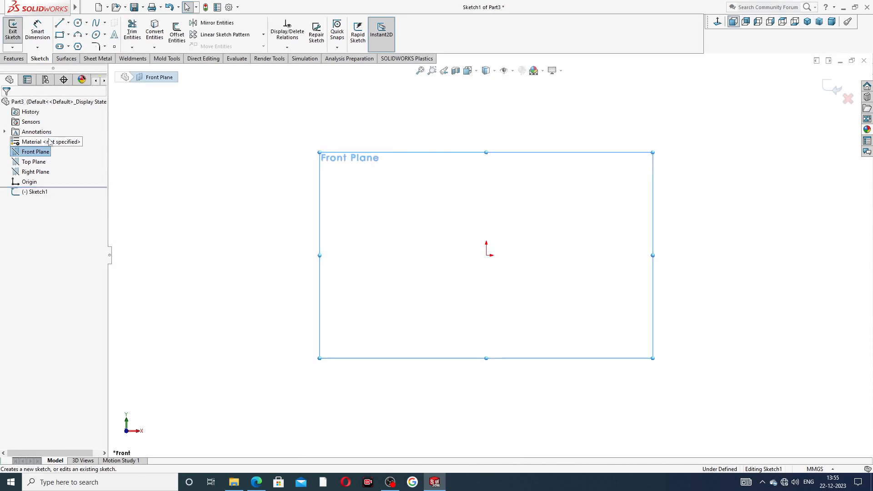
Draw a vertical centerline up from the origin and a horizontal centerline to its right, each about 73 mm long.
left_click(68, 23)
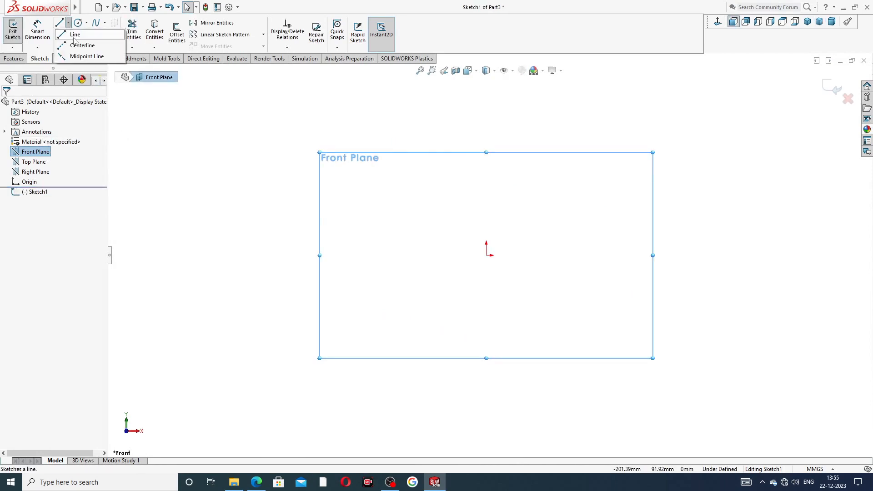
left_click(82, 45)
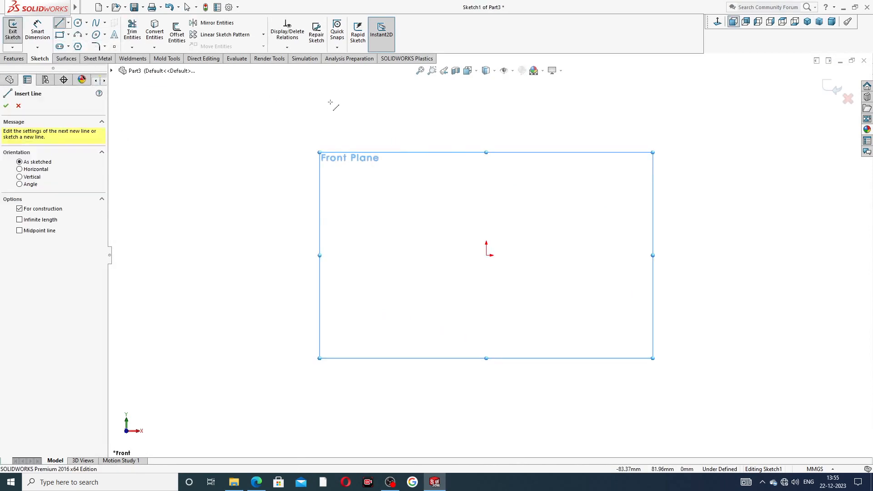
left_click(486, 119)
left_click(486, 255)
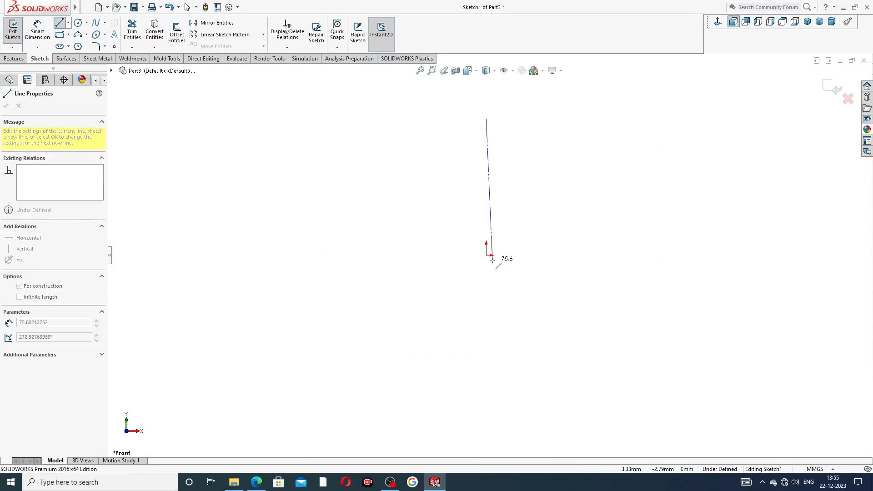
left_click(623, 255)
right_click(625, 186)
left_click(643, 191)
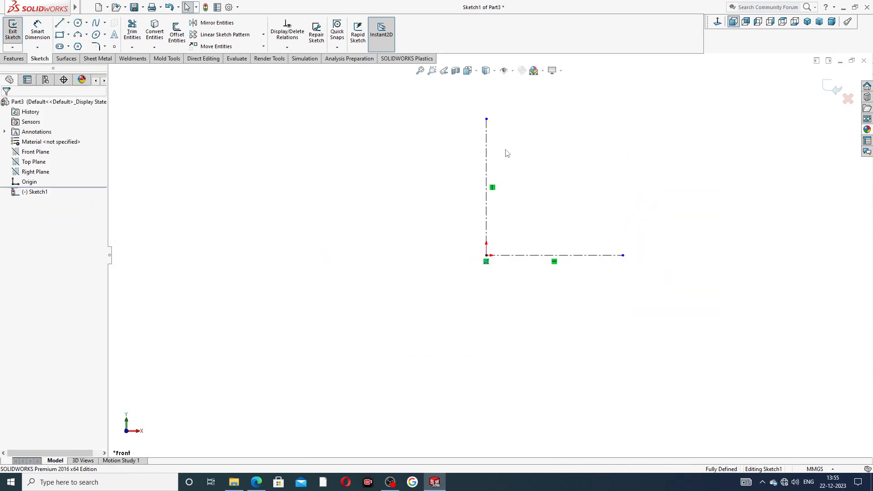
Sketch the profile's top edge to the vertical centerline's upper end, a side line about 41 mm down, and a short horizontal edge rightward.
left_click(59, 23)
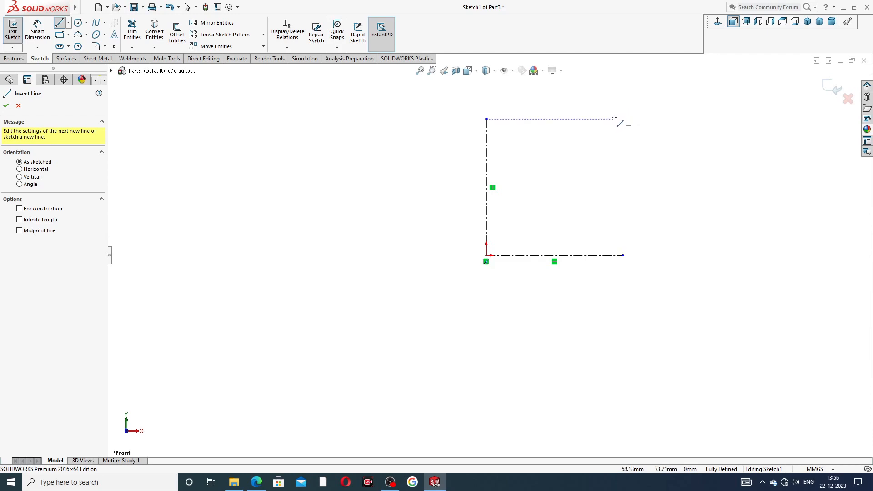
left_click(631, 118)
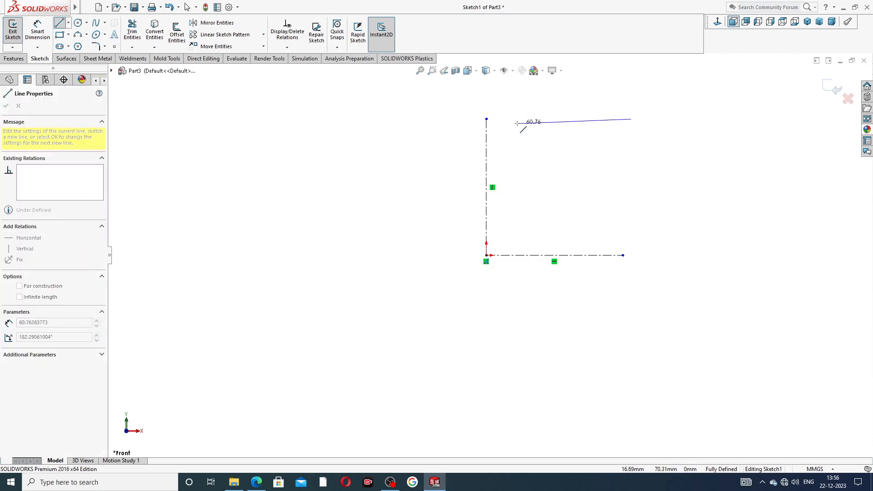
left_click(486, 119)
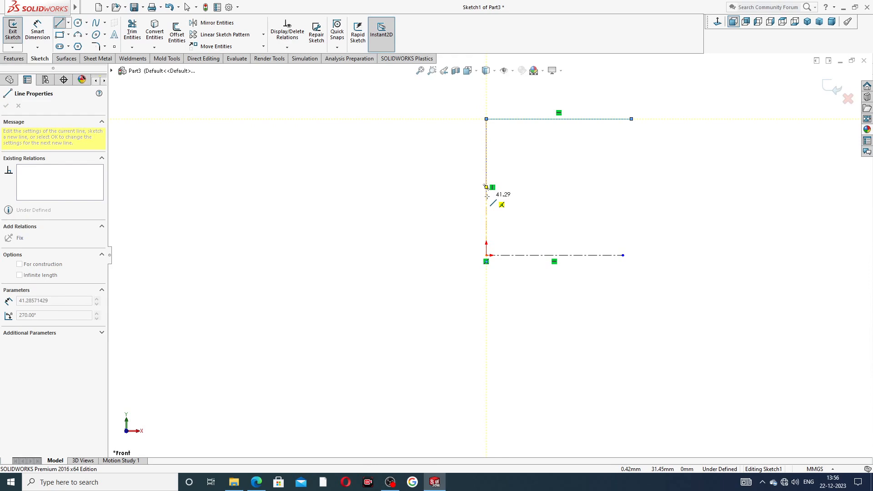
left_click(487, 196)
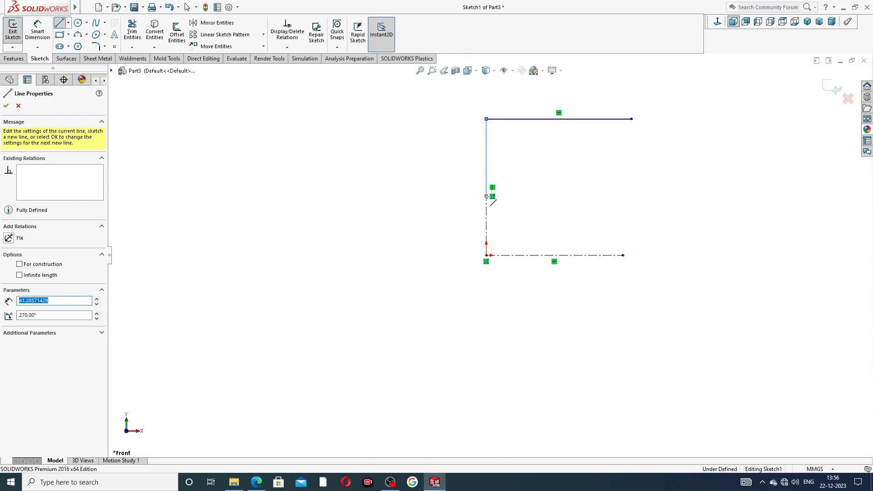
left_click(524, 196)
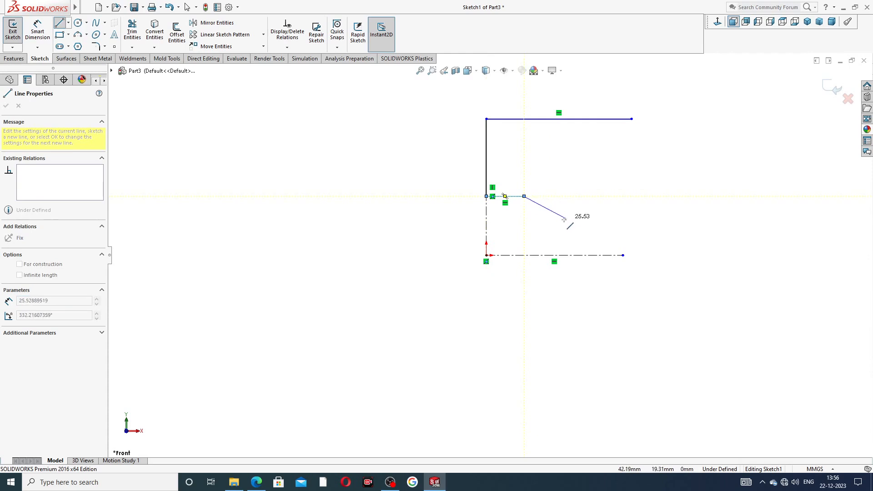
Continue the profile with a downward sloping line, a perpendicular rising line about 35 mm long, and a vertical line about 9 mm up.
left_click(548, 226)
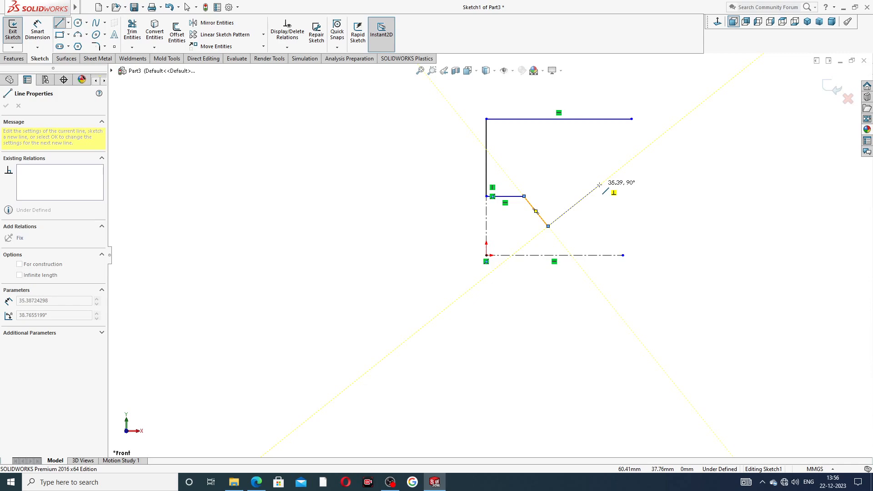
double_click(600, 185)
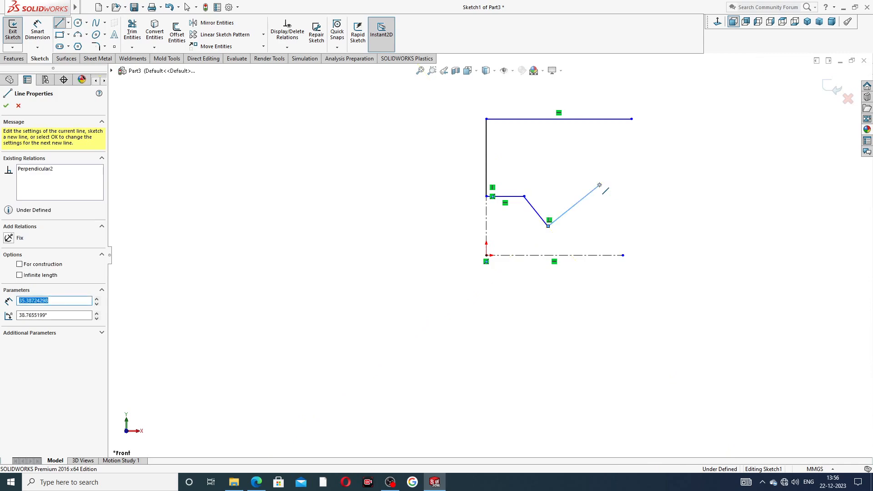
left_click(599, 185)
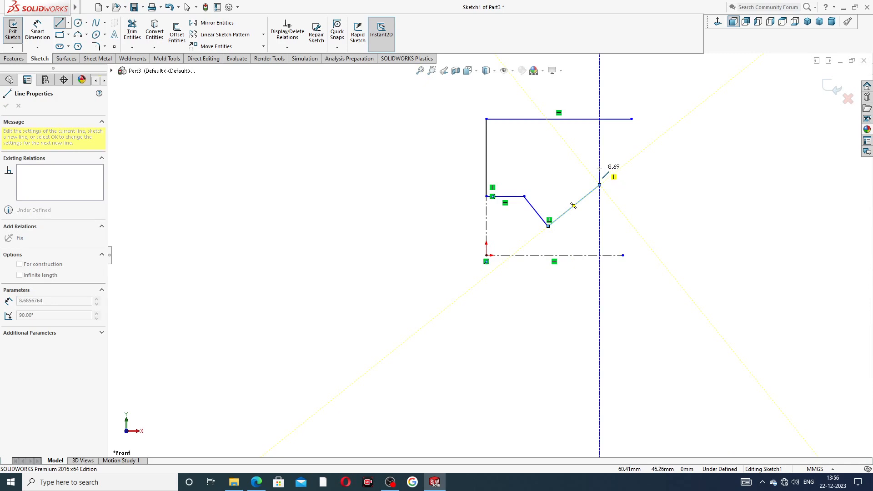
double_click(600, 169)
Extend the profile with a horizontal line about 9.6 mm leftward and an arc about 15.7 mm in radius bulging upward.
left_click(600, 168)
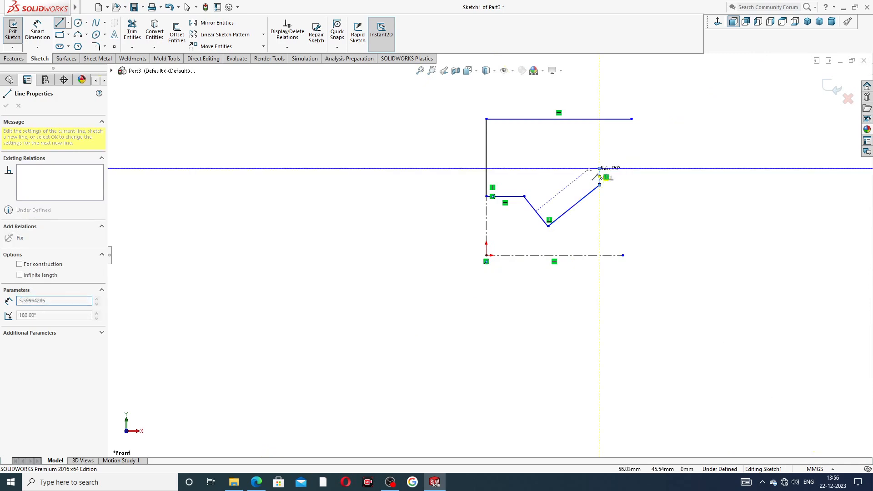
double_click(581, 169)
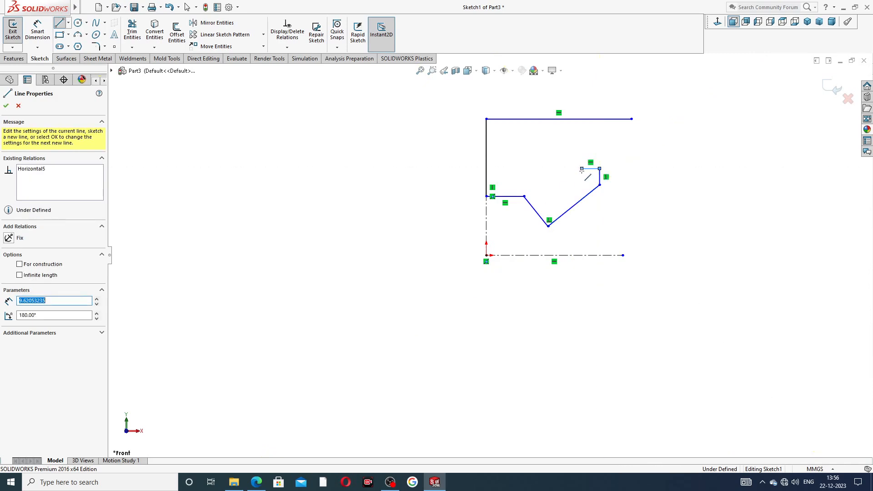
left_click(582, 169)
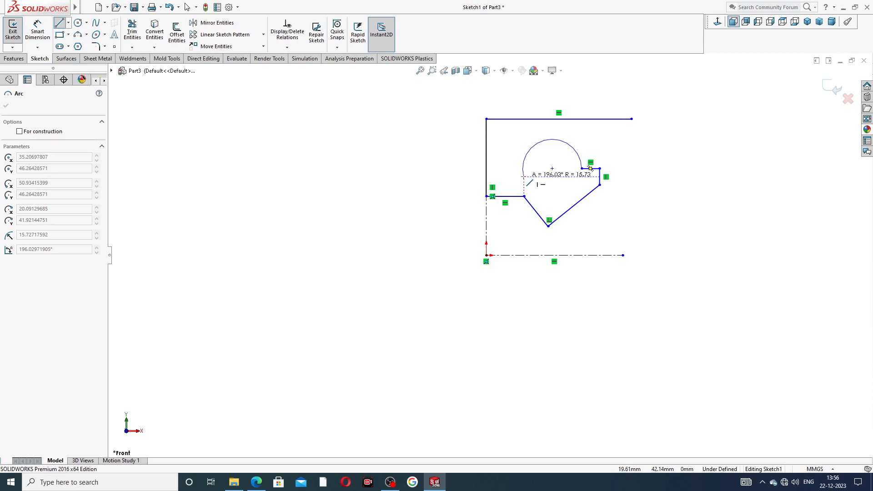
left_click(524, 176)
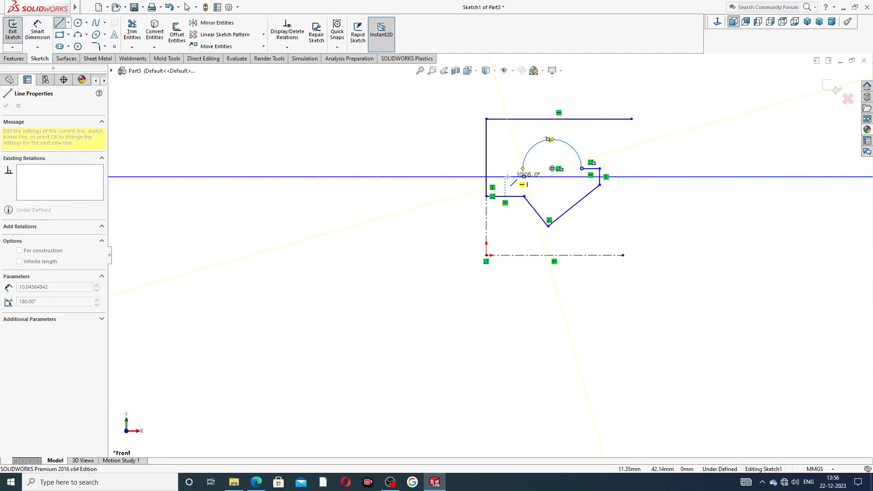
Close the upper arm with a short leftward line, a rising line, a long rightward line, and an end edge about 5.8 mm high.
left_click(500, 177)
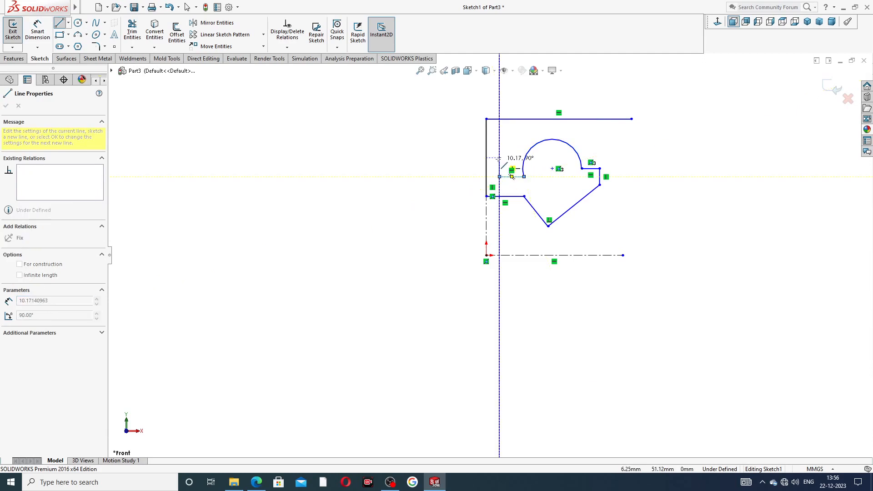
left_click(500, 130)
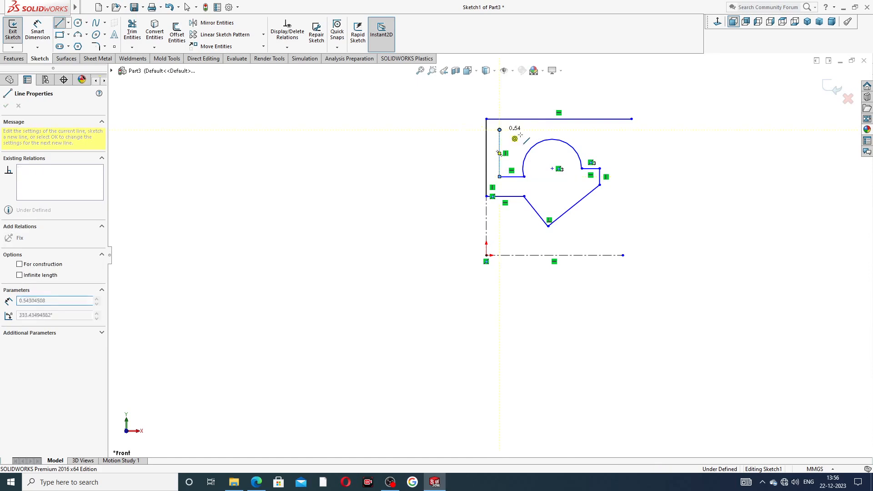
left_click(631, 125)
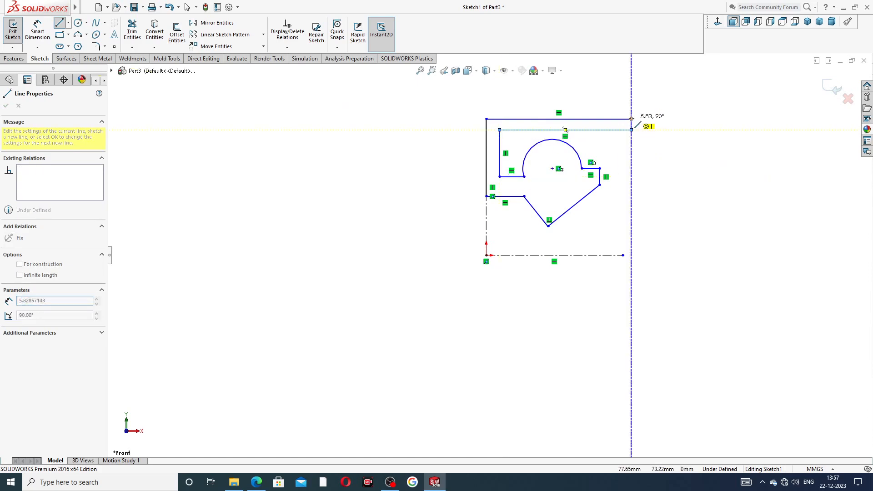
left_click(631, 119)
right_click(663, 115)
left_click(685, 121)
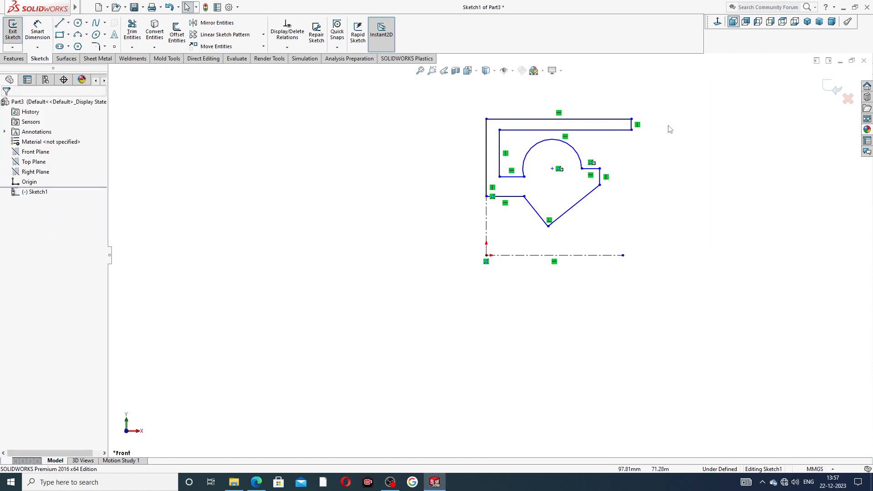
Dimension the short vertical end edge of the profile's upper arm as 1 mm.
scroll(609, 132, "up", 4)
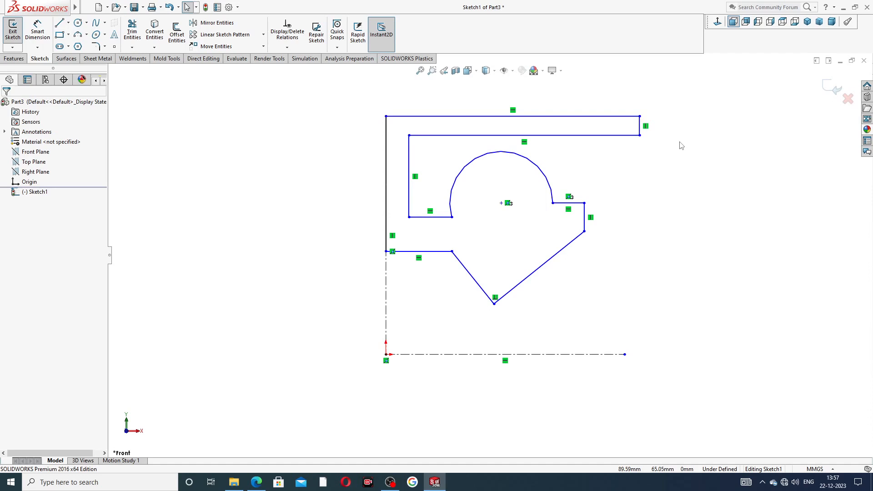
key("z")
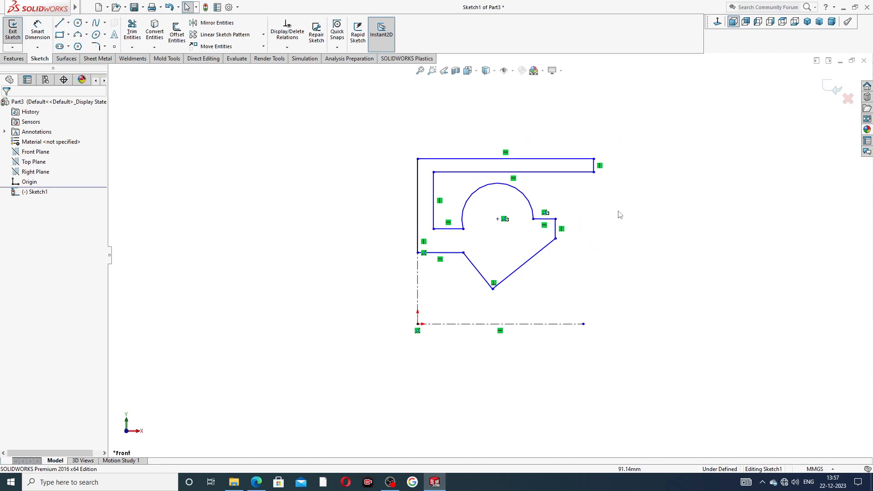
left_click(39, 31)
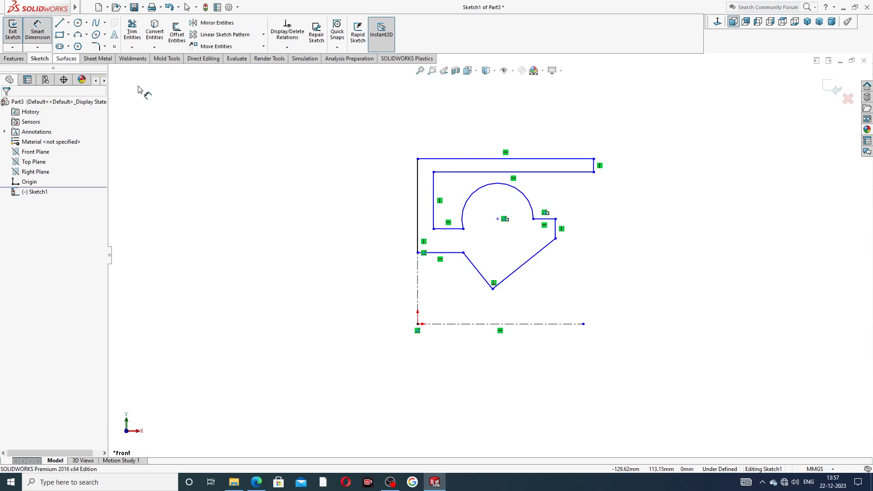
left_click(594, 166)
left_click(619, 169)
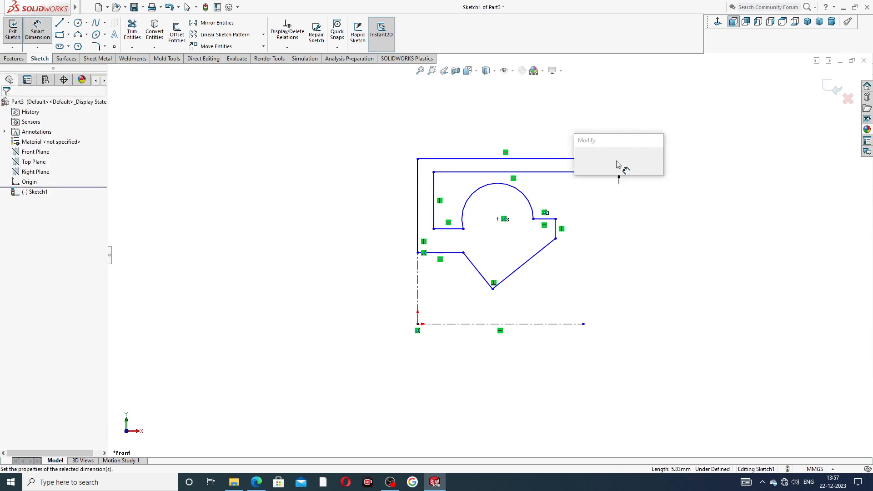
key("Return")
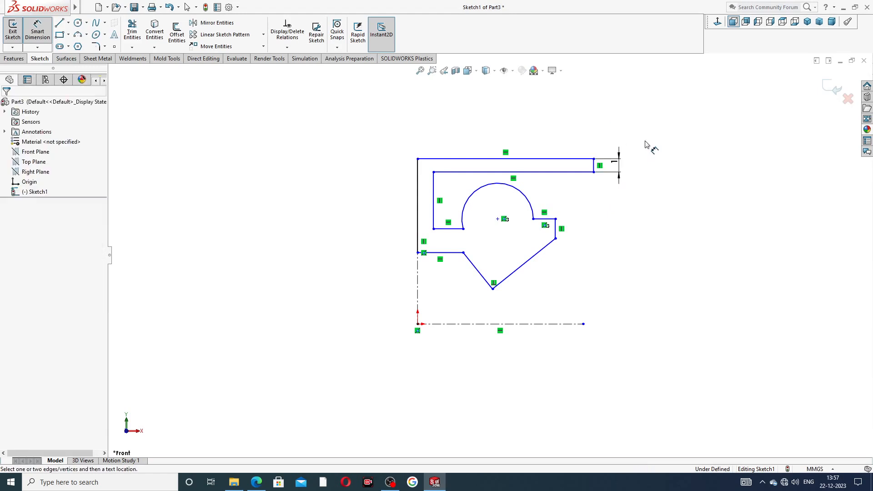
Dimension the top edge's length, try a value of 7 mm, and undo that value.
left_click(568, 159)
left_click(522, 136)
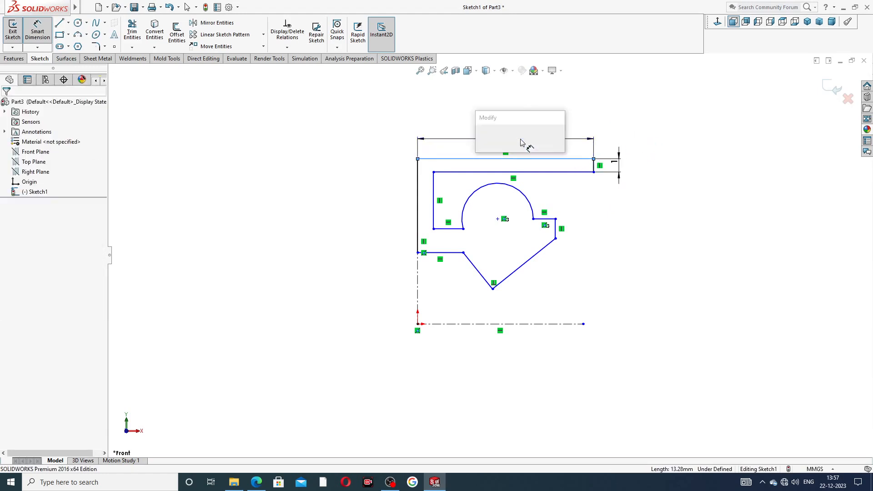
type("7")
key("Return")
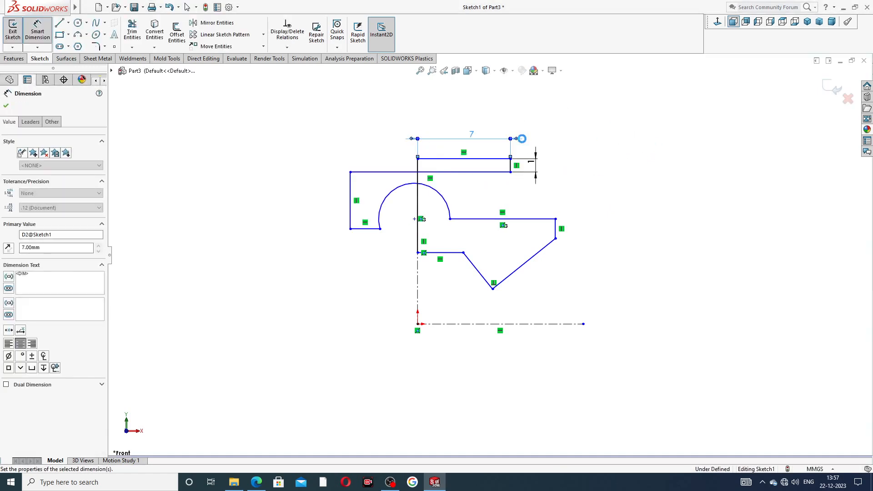
left_click(591, 133)
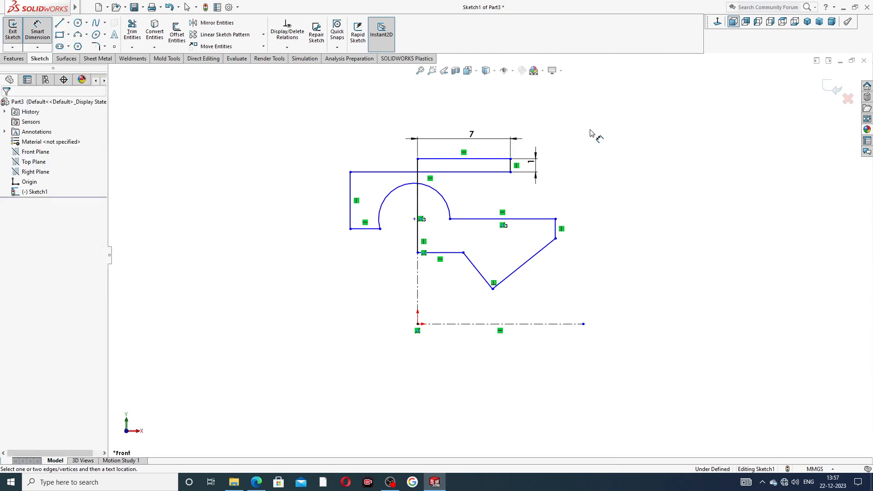
key("ctrl+z")
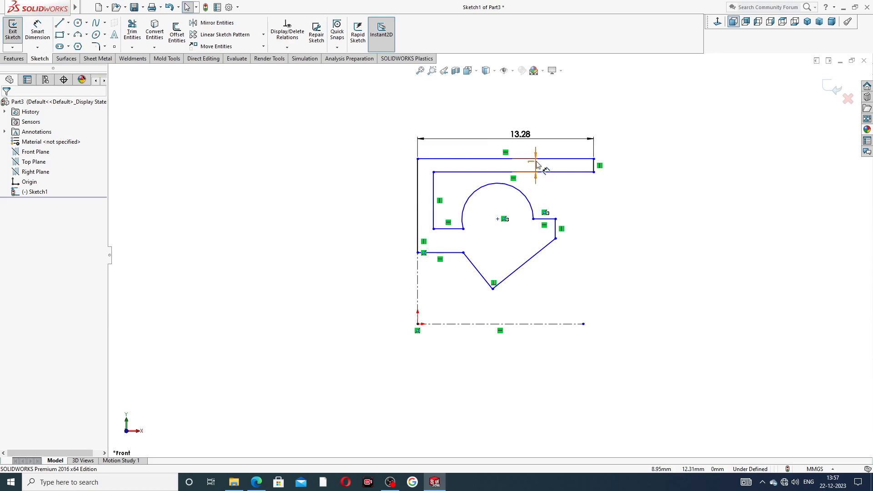
Set the end edge's dimension to 1 mm, and reposition it and the top edge's dimension just outside the profile.
left_click_drag(542, 167, 611, 156)
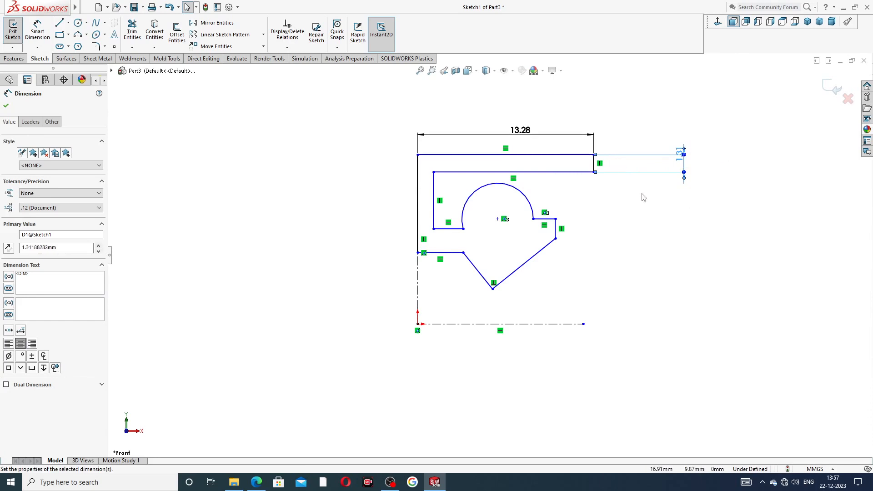
left_click(644, 194)
left_click_drag(678, 152, 622, 164)
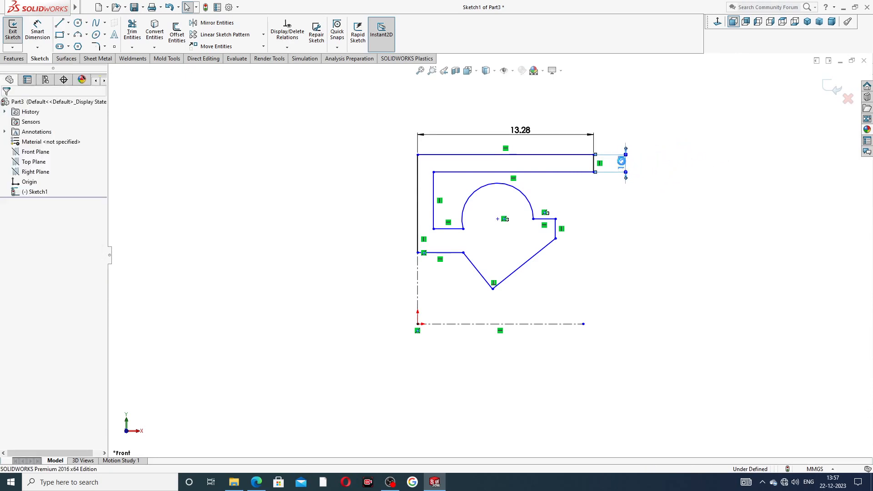
double_click(622, 164)
type("1")
key("Return")
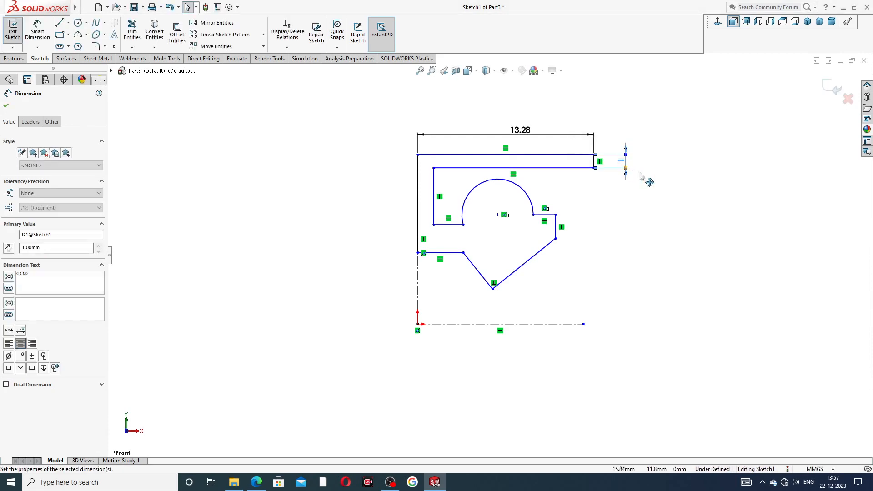
left_click(671, 172)
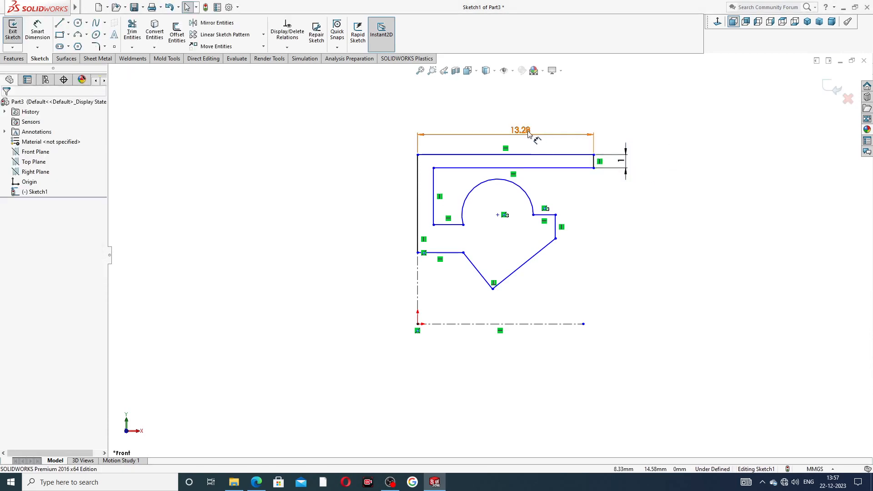
left_click_drag(527, 131, 523, 128)
left_click(670, 104)
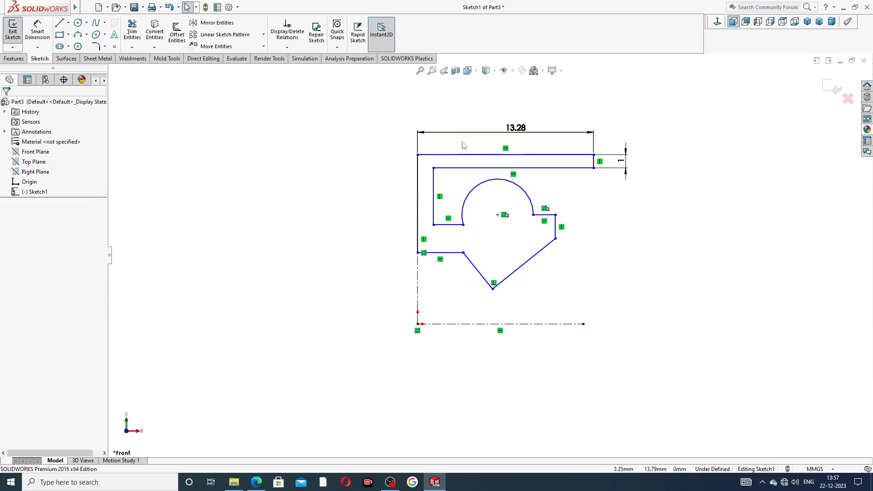
Dimension the vertical distance between the top edge and the short outer bottom edge as 5 mm.
left_click(38, 31)
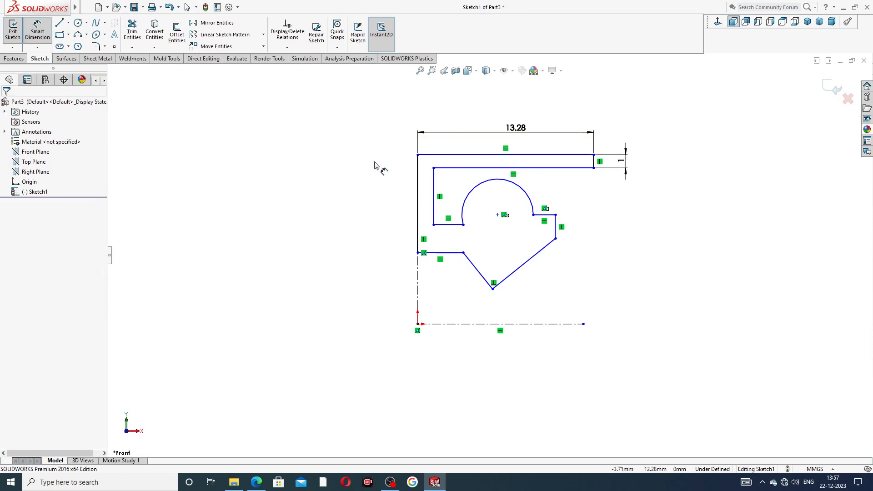
left_click(441, 155)
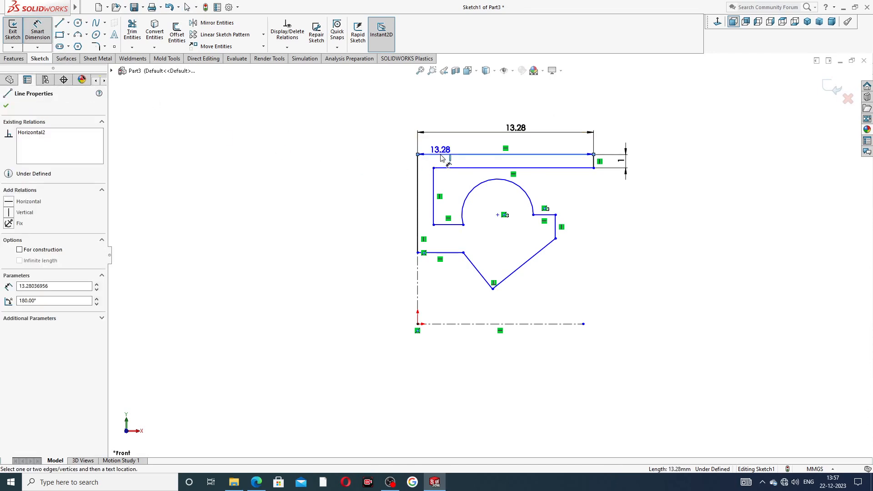
left_click(427, 252)
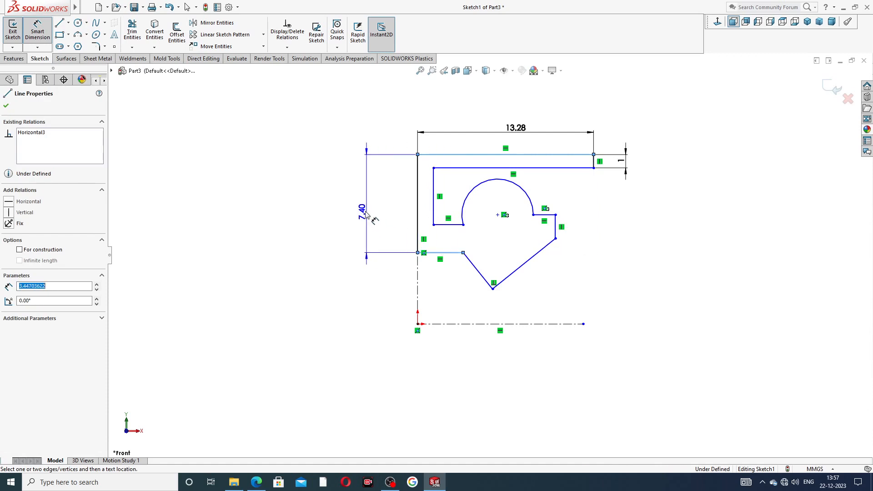
left_click(362, 214)
type("5")
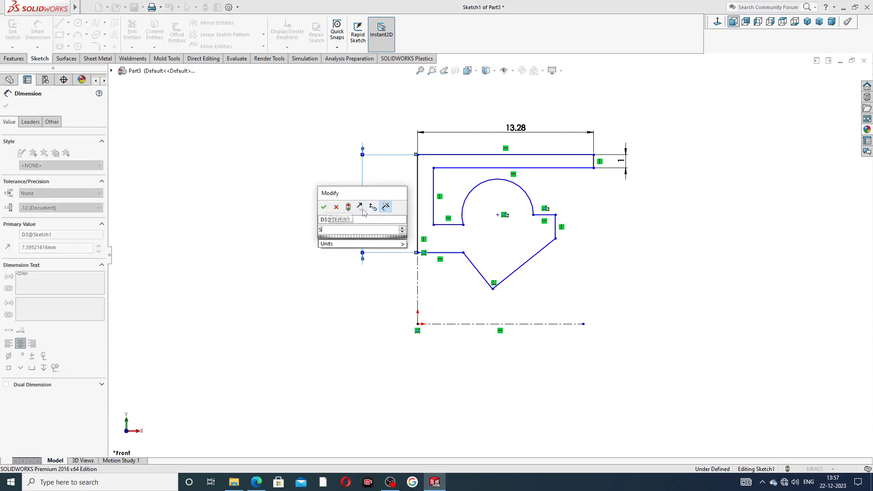
key("Return")
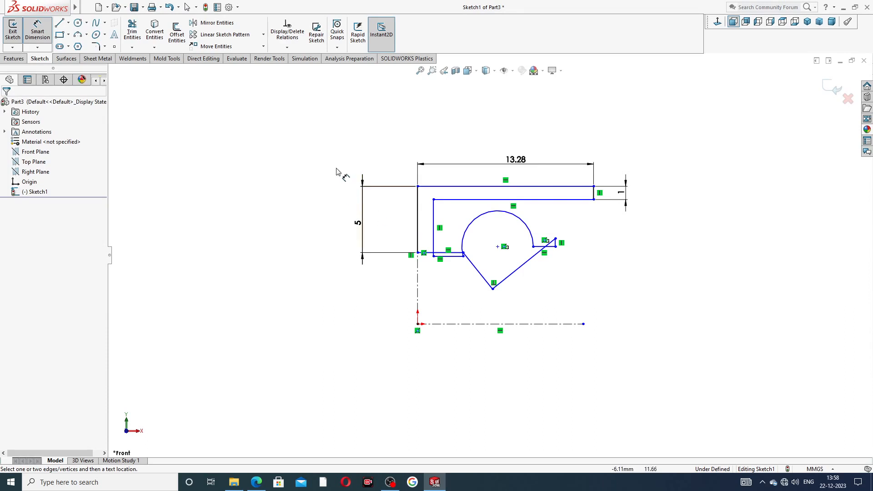
right_click(335, 166)
left_click(359, 135)
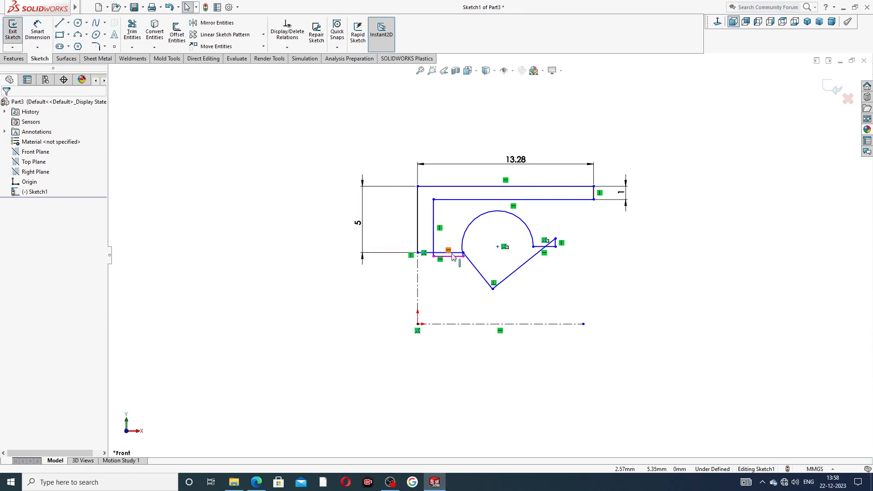
Shift the outer bottom edge below the inner horizontal edge, adjust the top edge slightly, and raise the short edge beside the arc.
mouse_move(456, 256)
left_mouse_down()
mouse_move(460, 270)
mouse_move(454, 263)
left_mouse_up()
left_click(590, 238)
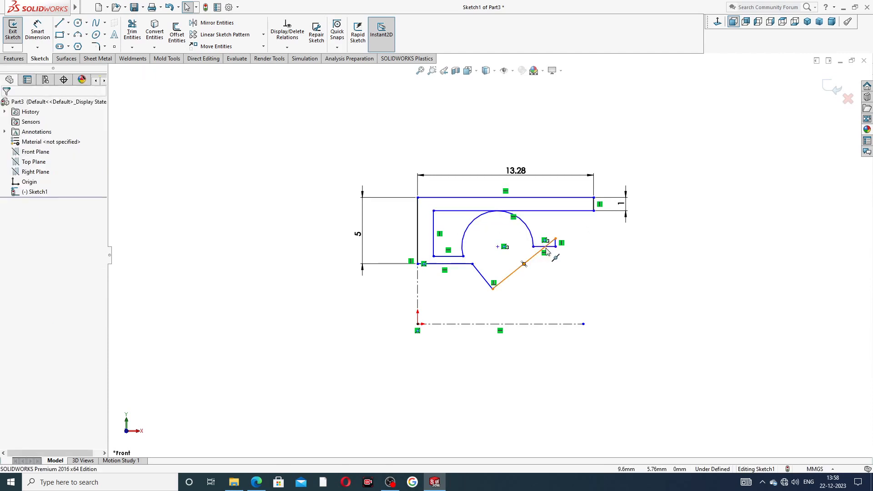
left_click_drag(556, 249, 557, 239)
left_click(588, 259)
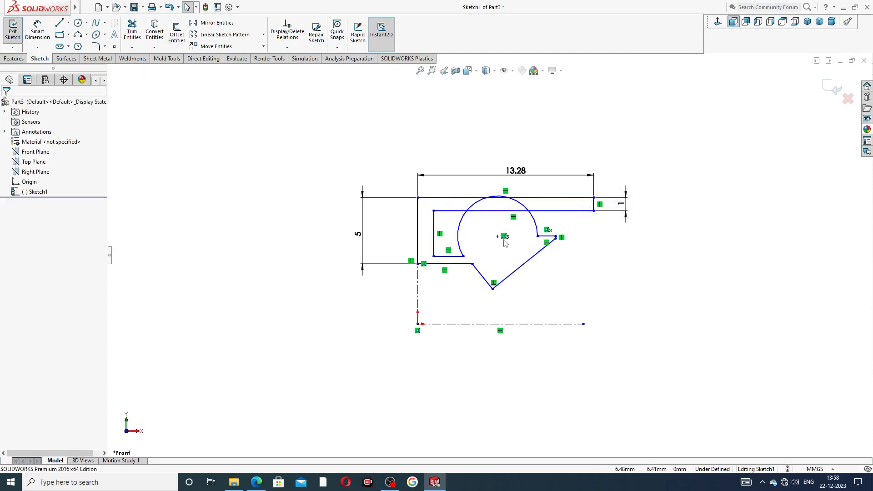
left_click(514, 204)
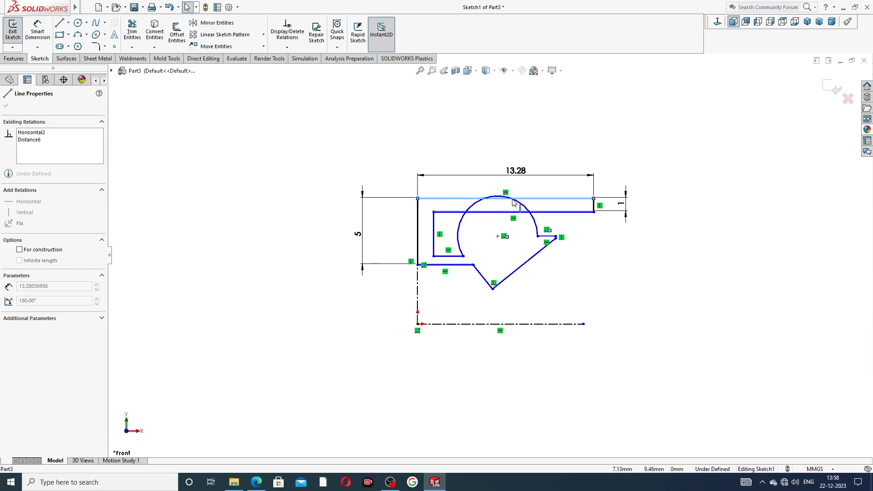
left_click_drag(512, 200, 512, 197)
left_click(590, 255)
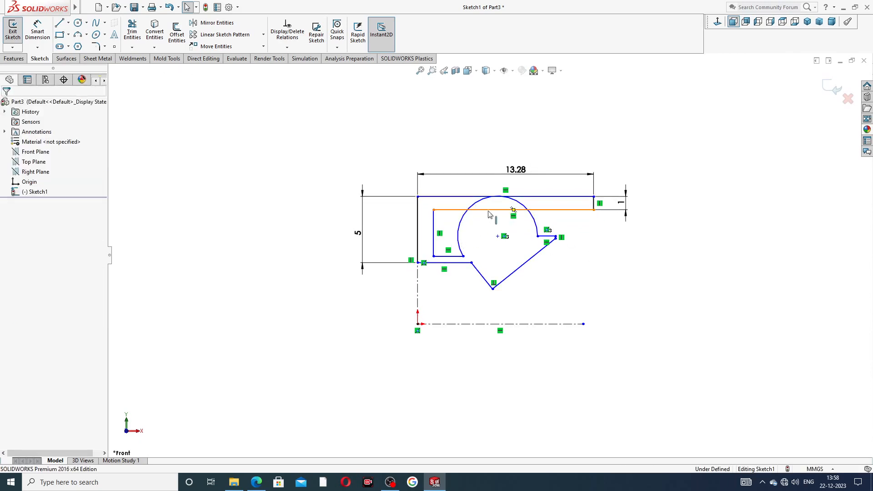
Shrink the arc to a radius of about 1.74 mm, and lower the sloping line's upper corner to lengthen the short vertical edge.
left_click_drag(460, 238, 520, 229)
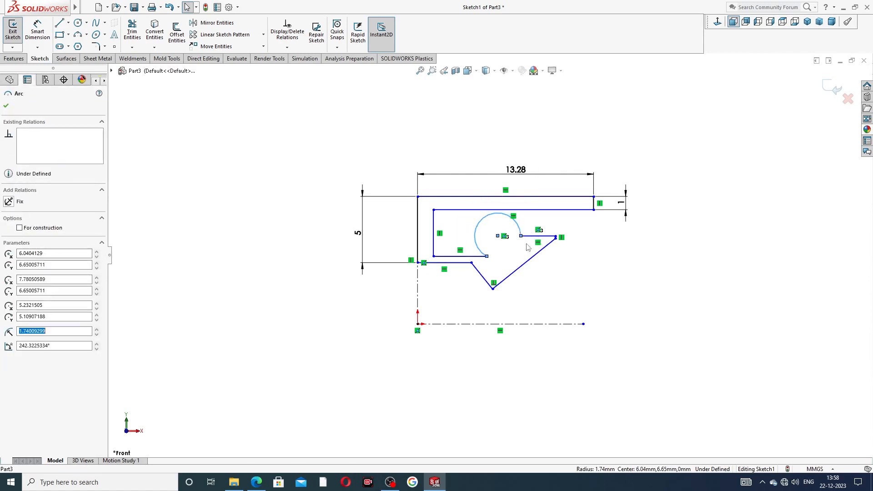
left_click(578, 253)
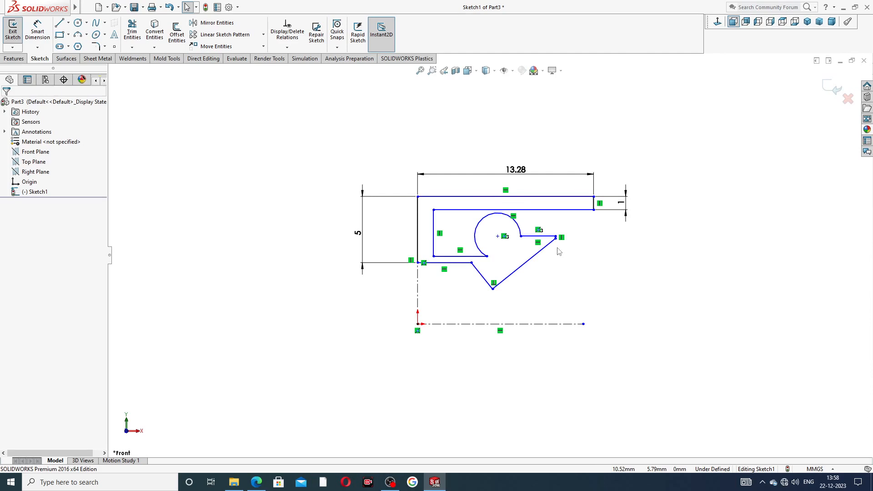
mouse_move(557, 239)
left_mouse_down()
mouse_move(551, 258)
mouse_move(555, 240)
mouse_move(554, 247)
left_mouse_up()
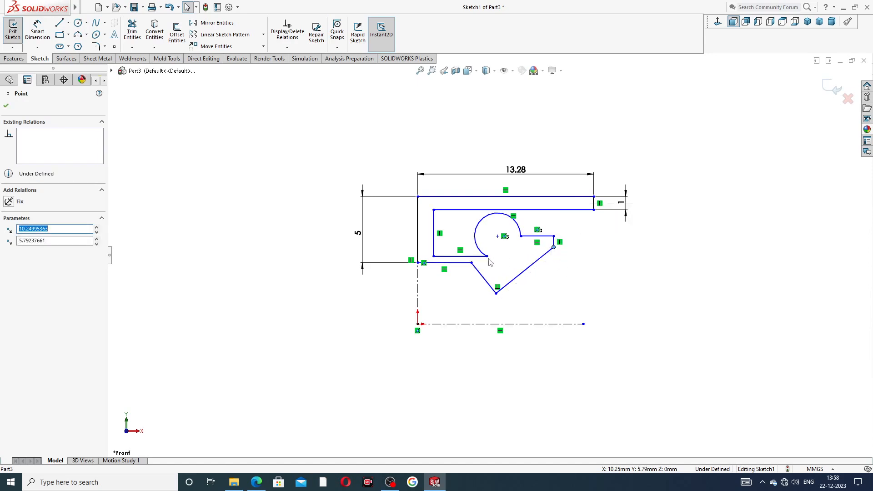
Shift the outer bottom edge farther below the inner horizontal edge, shrink the arc slightly, and move the bottom edge's sloping corner under the arc's lower end.
left_click(492, 263)
mouse_move(489, 259)
left_mouse_down()
mouse_move(473, 254)
mouse_move(484, 250)
mouse_move(485, 268)
left_mouse_up()
left_click(578, 281)
left_click(472, 262)
left_click(583, 278)
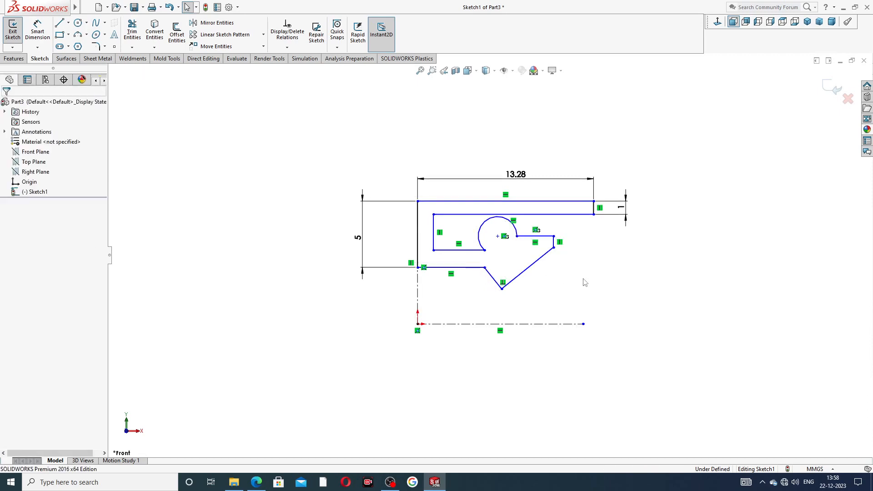
Add a horizontal relation between the arc's centre and its end on the inner horizontal edge.
left_click(499, 236)
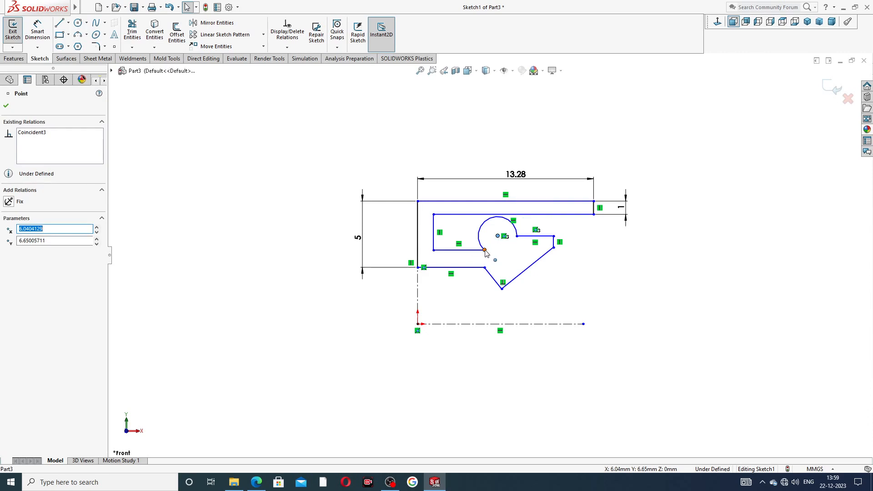
left_click(484, 250, "ctrl")
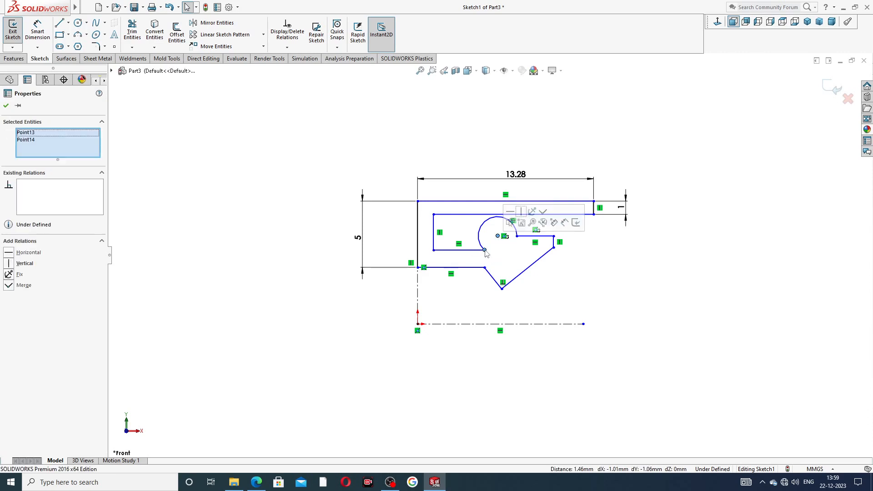
left_click(510, 211)
left_click(584, 255)
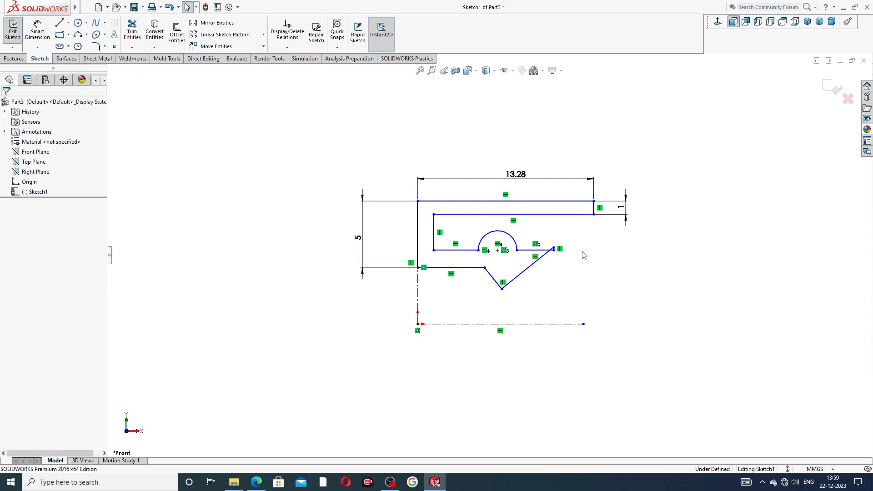
Add a vertical relation between the arc's end on the inner horizontal edge and the outer bottom edge's sloping corner.
left_click(479, 251)
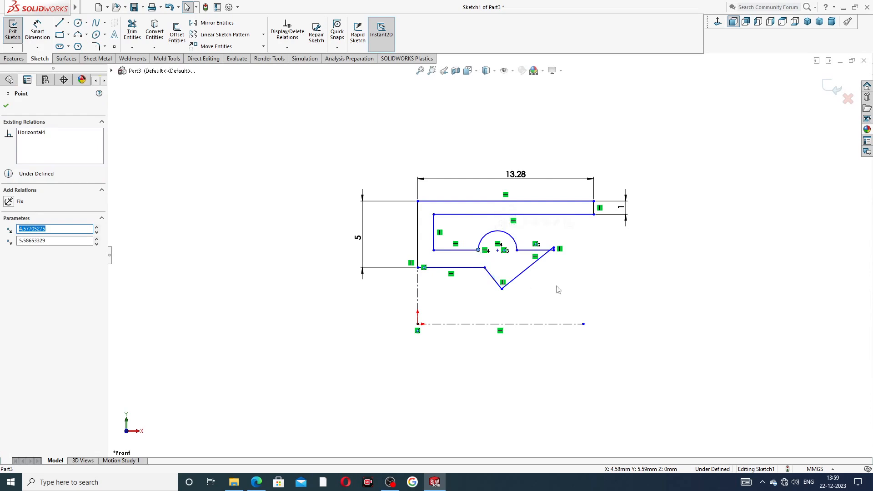
left_click(559, 288)
left_click(485, 269)
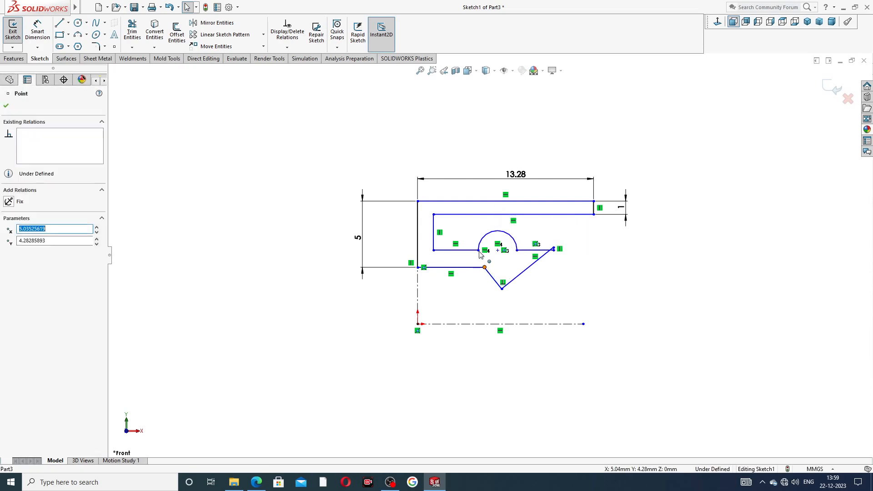
left_click(478, 250, "ctrl")
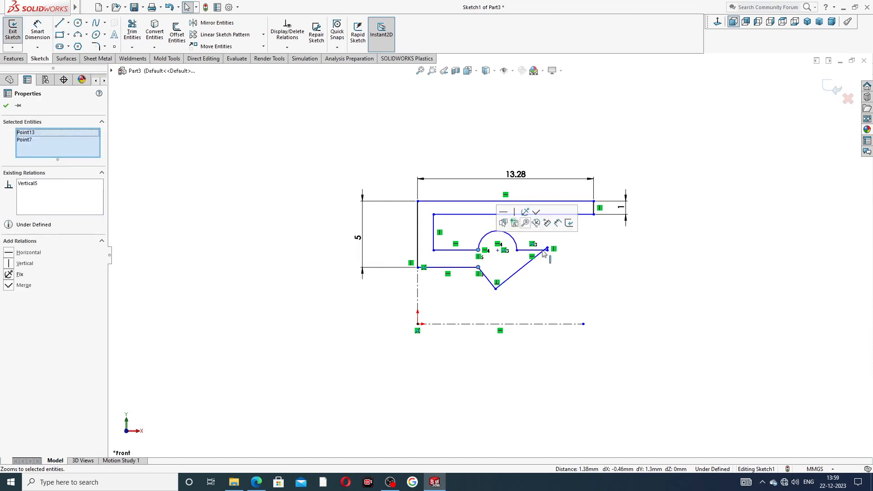
left_click(515, 213)
Lower the long sloping line's upper corner beneath the short horizontal edge beside the arc to restore the short vertical edge.
scroll(482, 263, "down", 2)
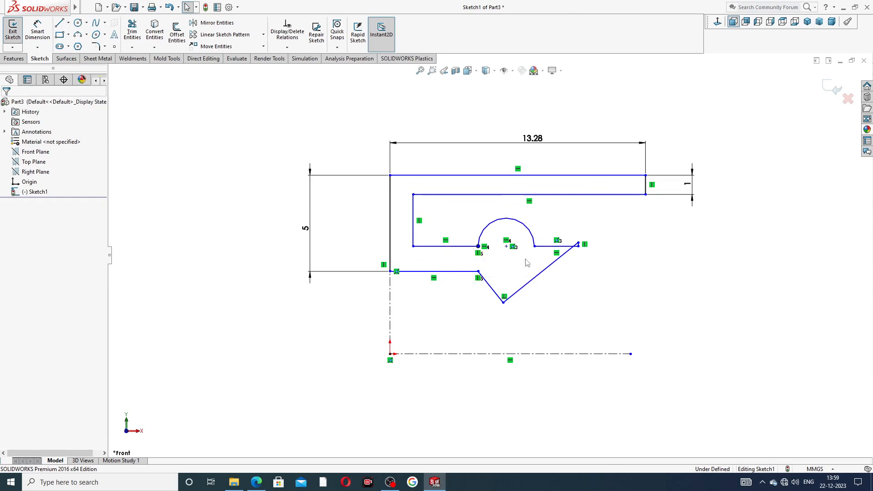
mouse_move(579, 246)
left_mouse_down()
mouse_move(581, 269)
mouse_move(578, 258)
left_mouse_up()
key("Escape")
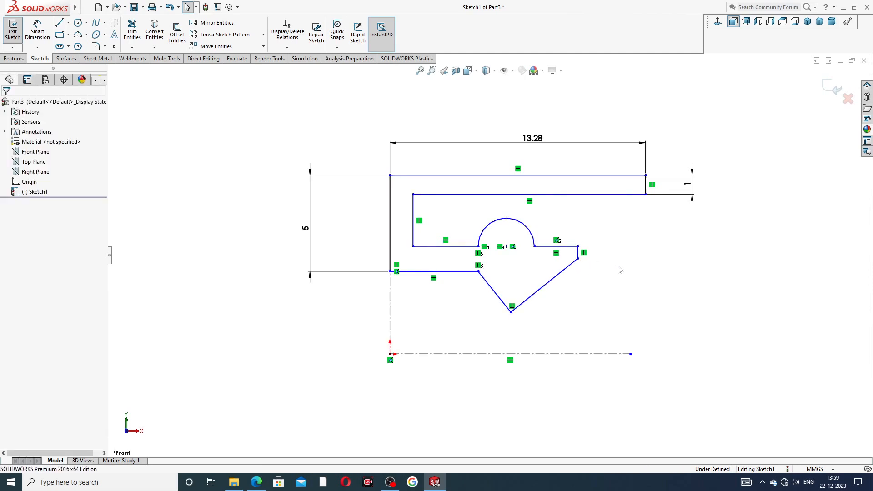
Try to set the top edge's length dimension to 7 mm, and undo the change.
double_click(533, 137)
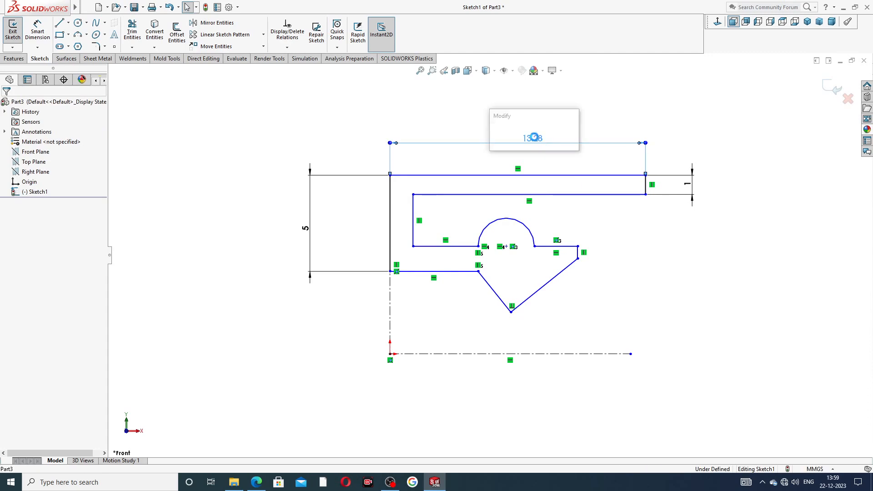
type("7")
key("Return")
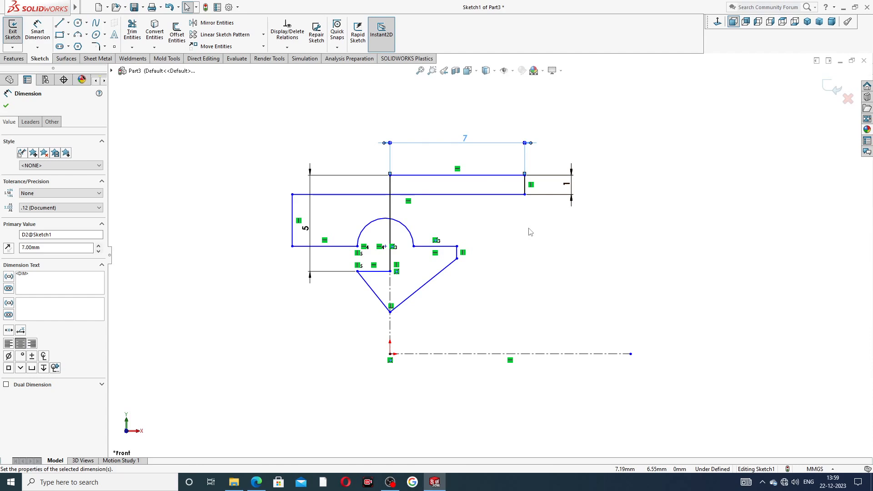
key("ctrl+z")
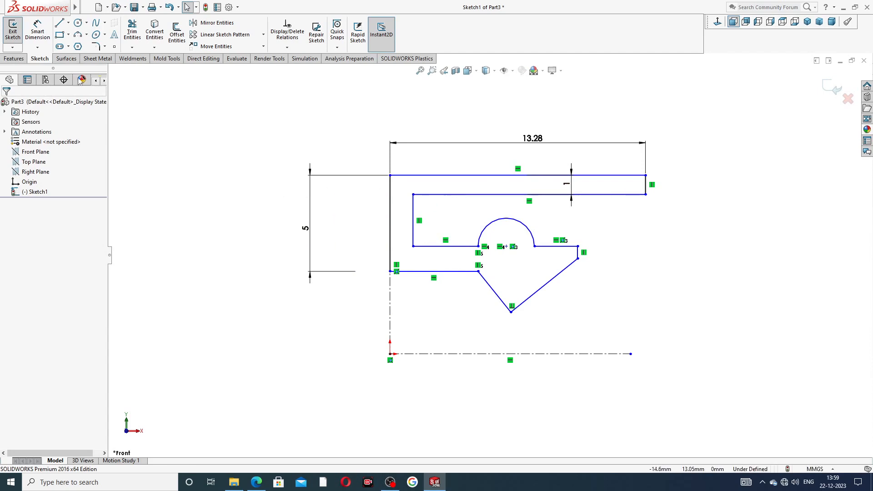
Dimension the inner vertical edge as 2.5 mm.
left_click(37, 33)
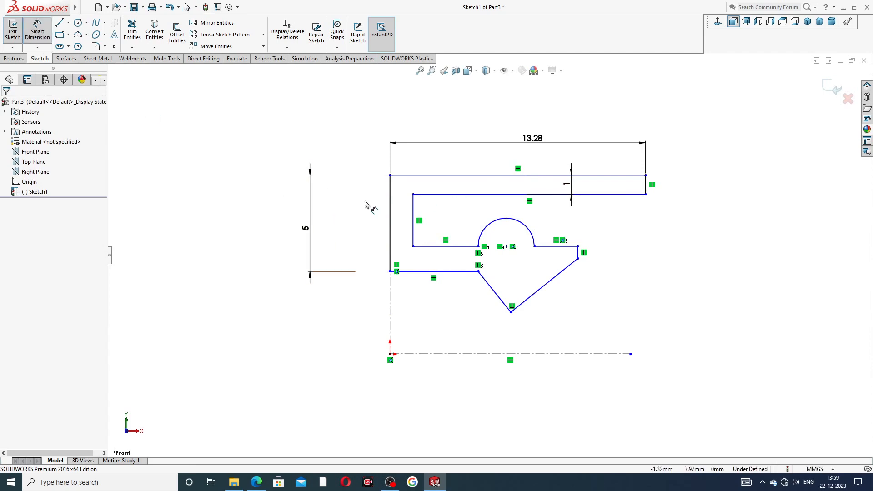
left_click(414, 218)
left_click(381, 222)
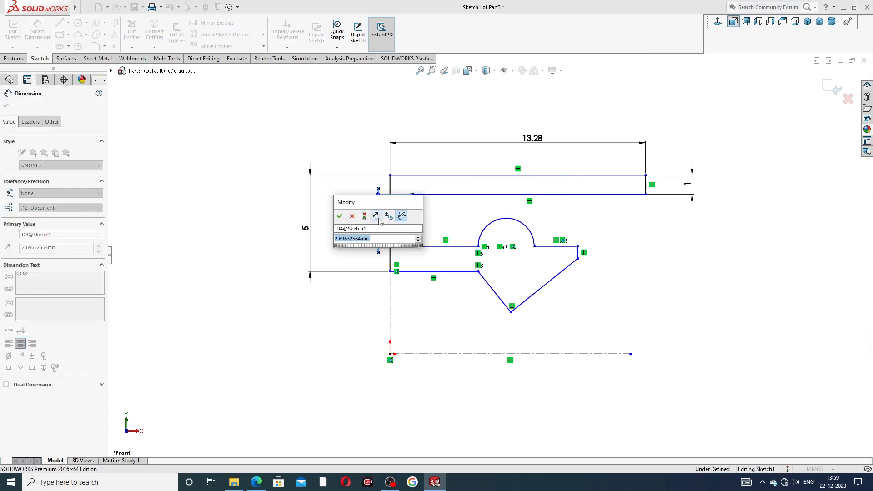
type("2.5")
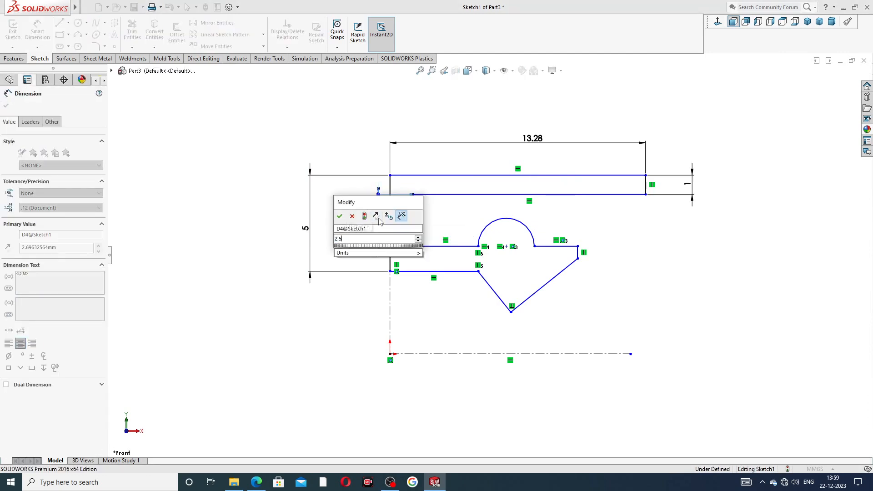
key("Return")
left_click(614, 247)
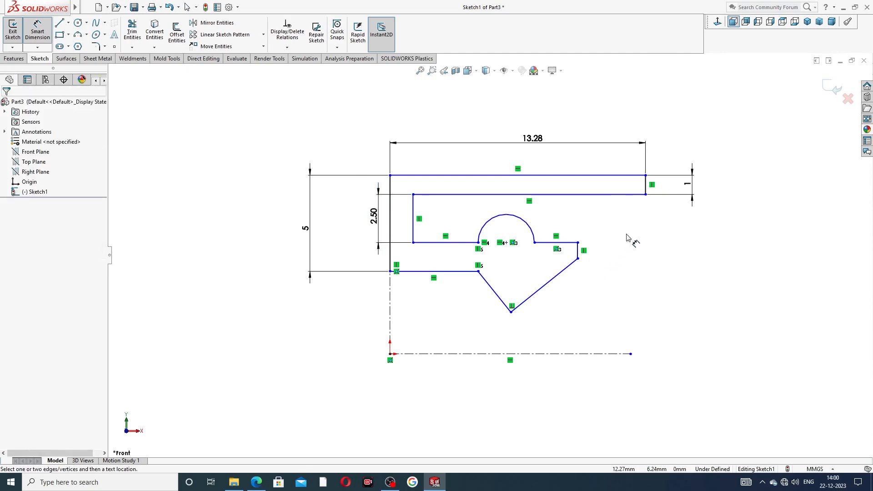
right_click(673, 138)
left_click(695, 135)
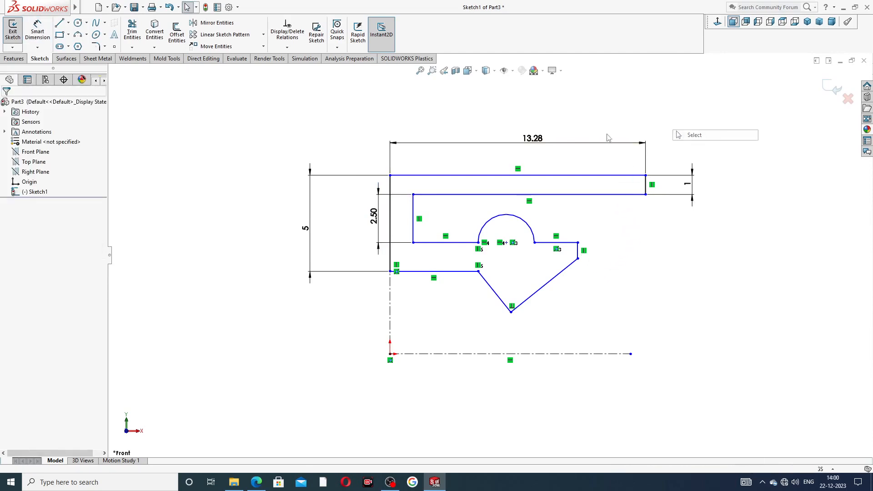
Delete the top edge's length dimension and shorten that edge to about 9.41 mm.
left_click(561, 144)
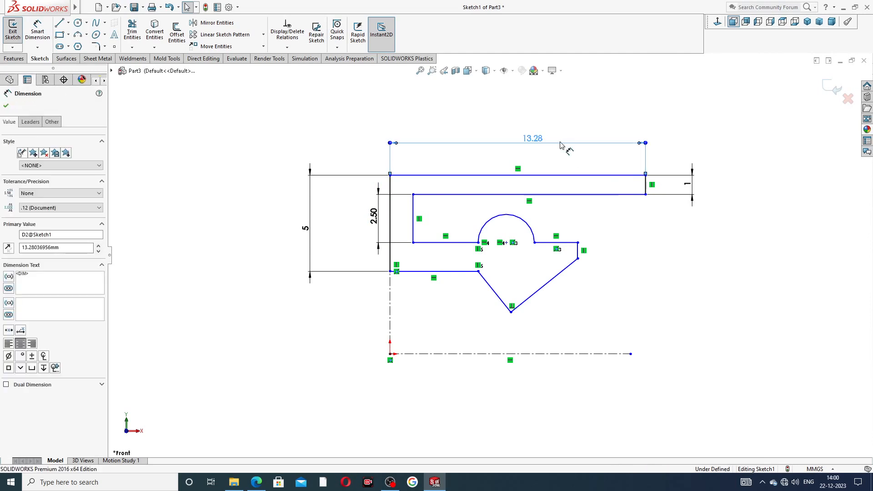
key("Delete")
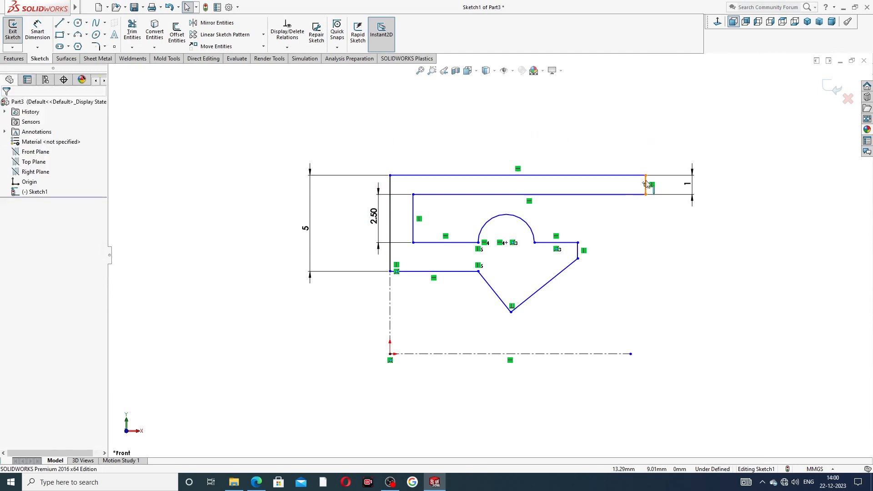
left_click_drag(645, 176, 571, 175)
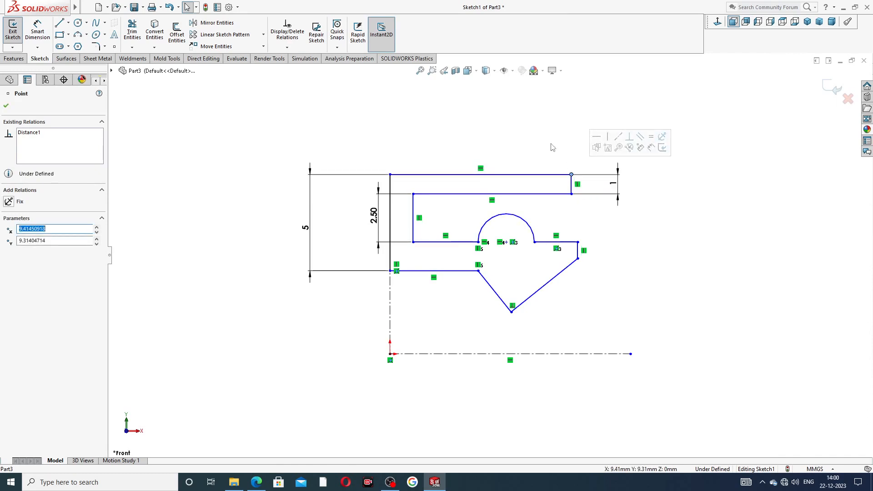
left_click(553, 147)
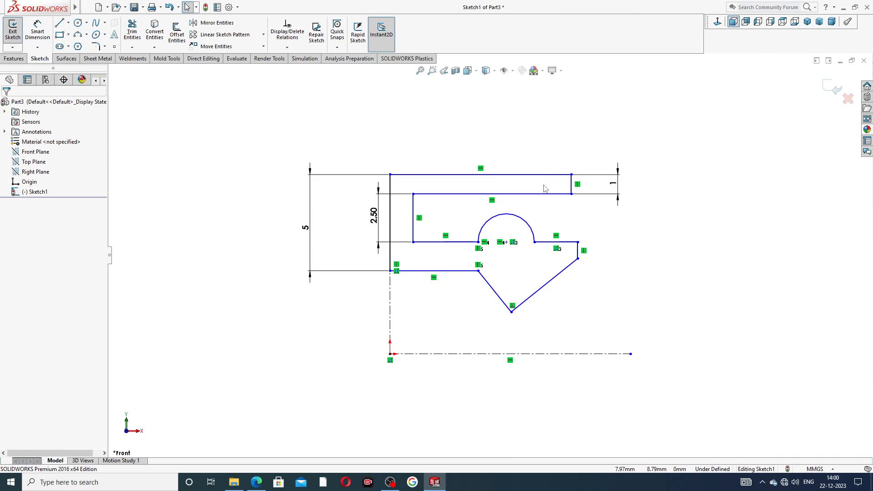
Dimension the distance between the inner and outer vertical edges as 1 mm.
left_click(37, 32)
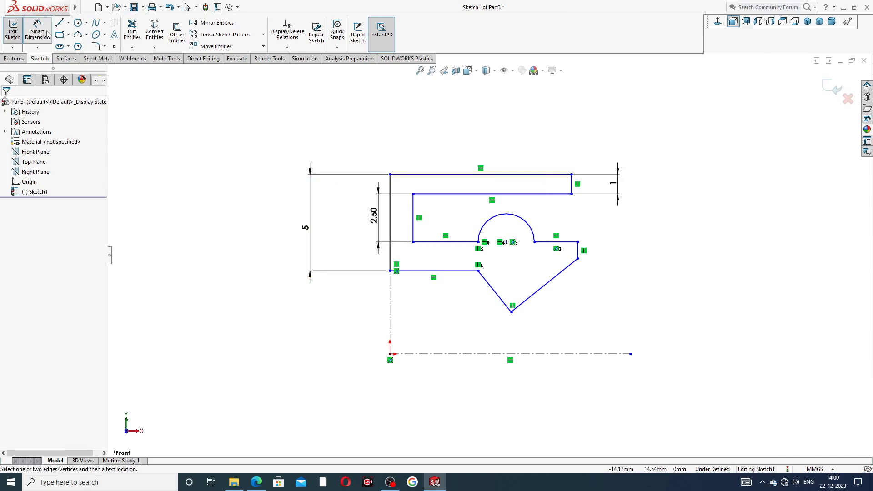
left_click(413, 207)
left_click(390, 198)
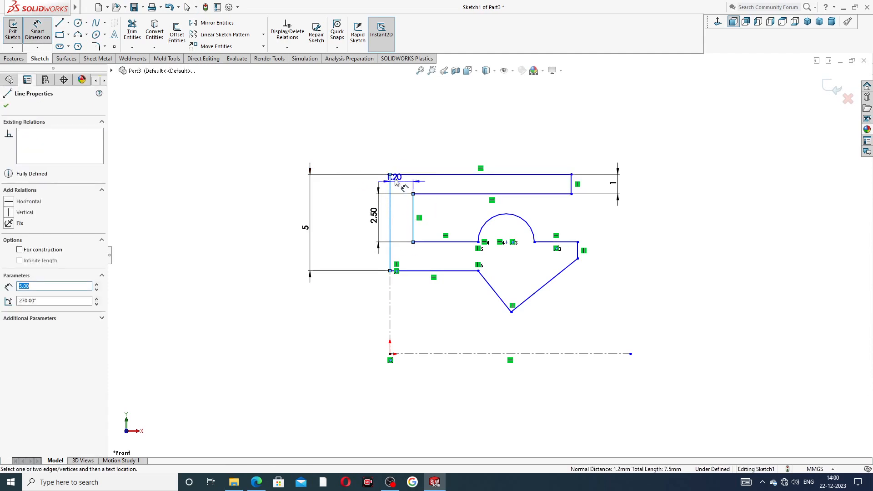
left_click(399, 165)
type("1")
key("Return")
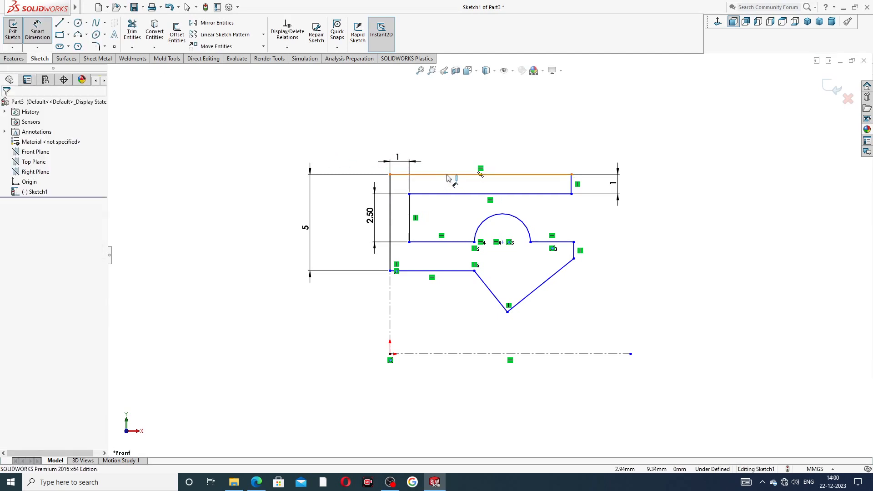
Dimension the top edge's length as 7 mm.
left_click(451, 174)
left_click(447, 146)
type("7")
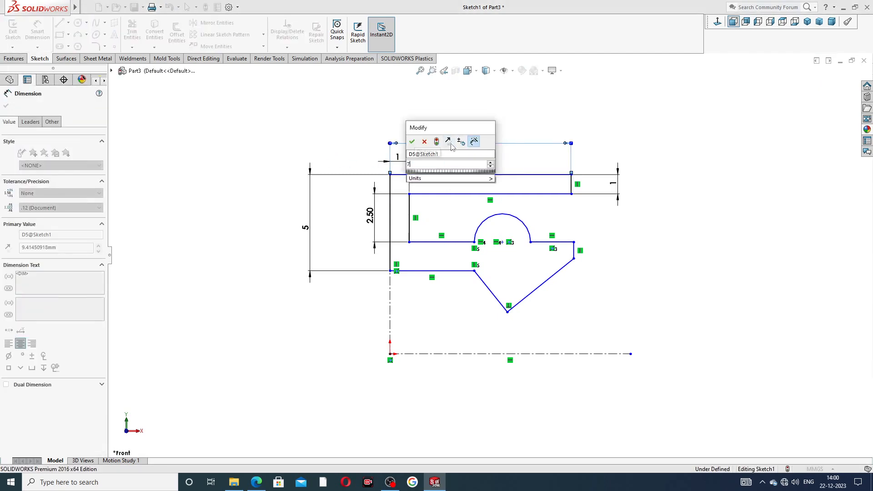
key("Return")
left_click(596, 136)
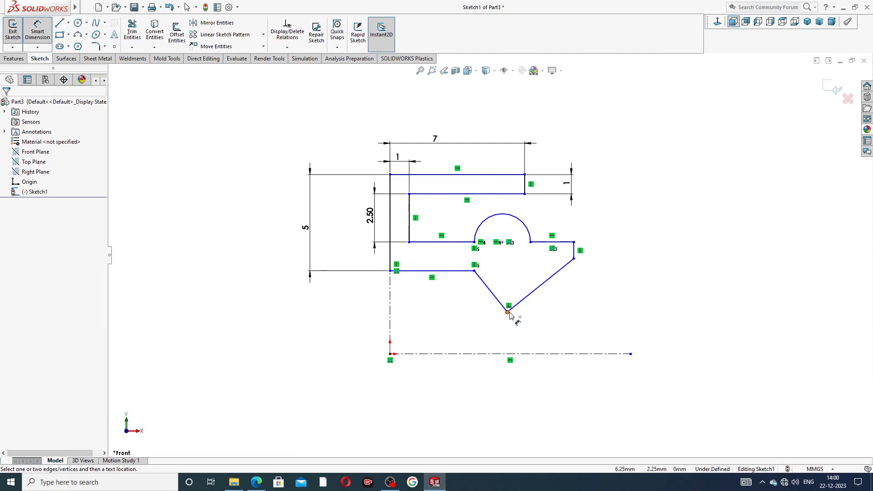
Dimension the vertical distance from the seal lip's lowest point to the horizontal centerline as 8.5 mm.
left_click(507, 312)
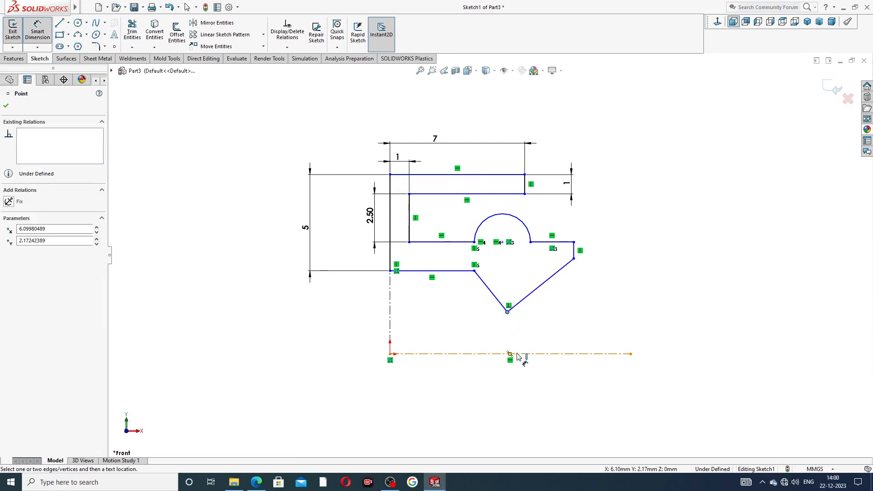
left_click(517, 354)
left_click(675, 330)
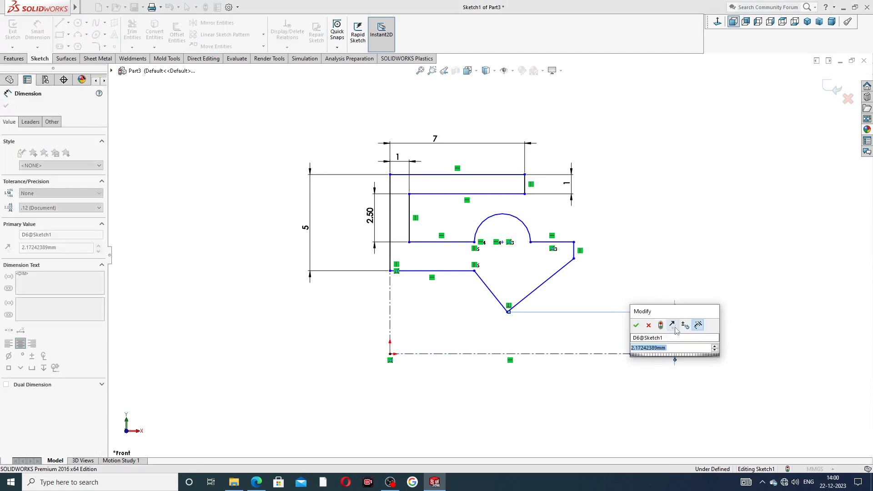
type("8.5")
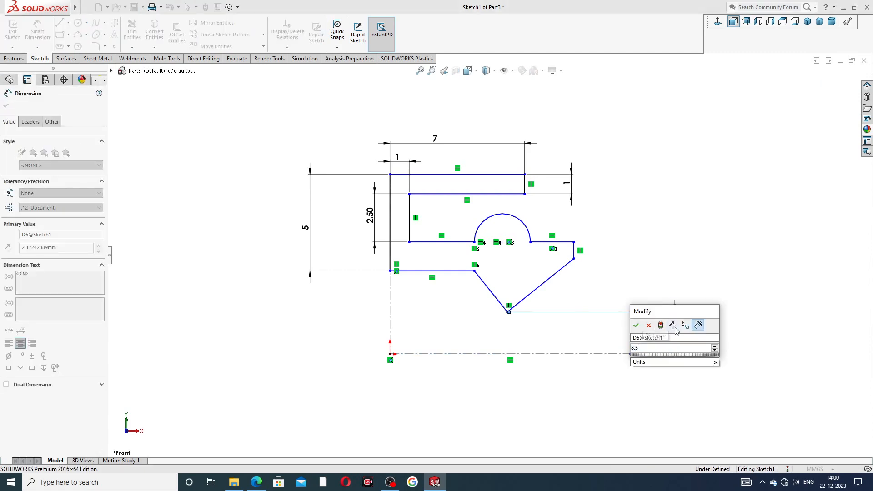
key("Return")
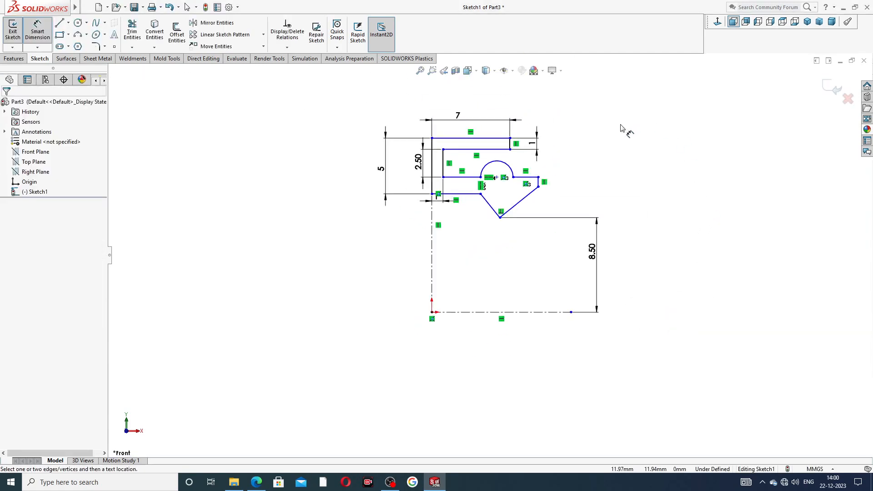
key("f")
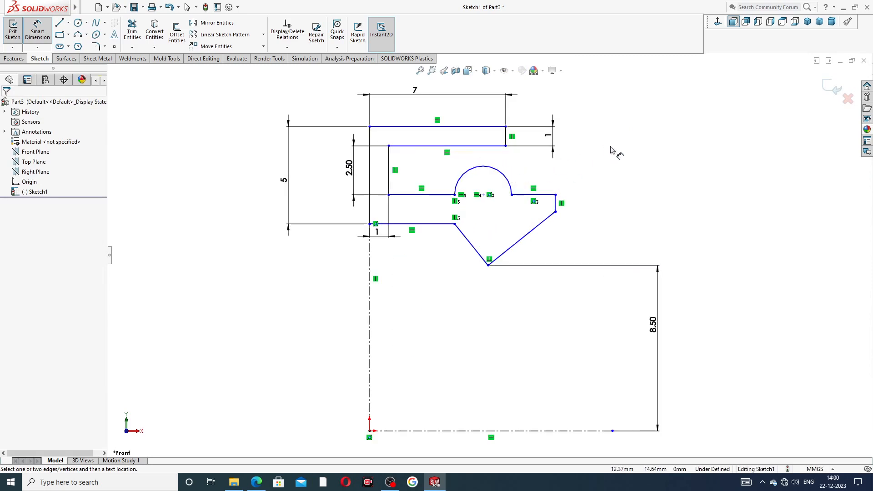
right_click(630, 132)
left_click(654, 136)
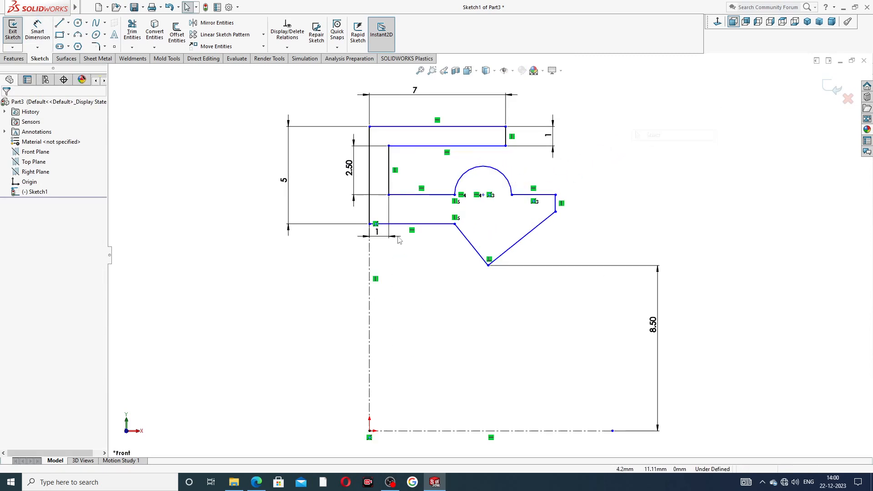
Move the 1 mm dimension between the inner and outer vertical edges to just above the top edge.
left_click_drag(378, 233, 380, 114)
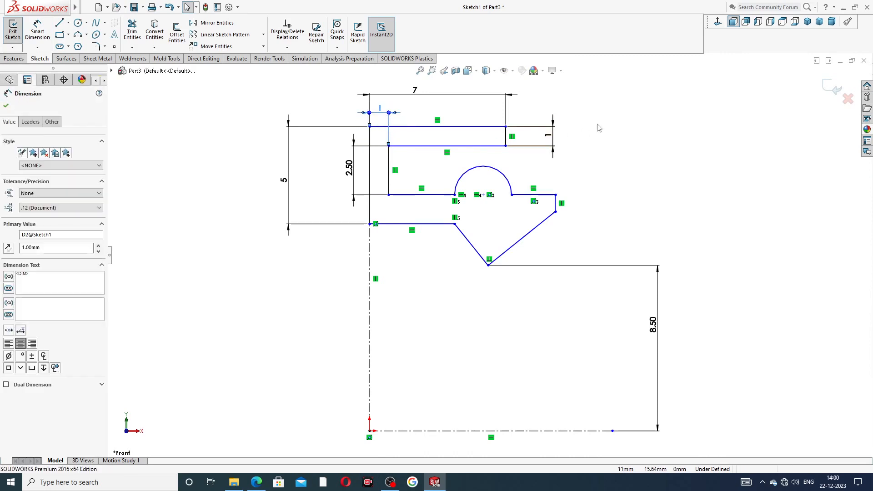
left_click(637, 139)
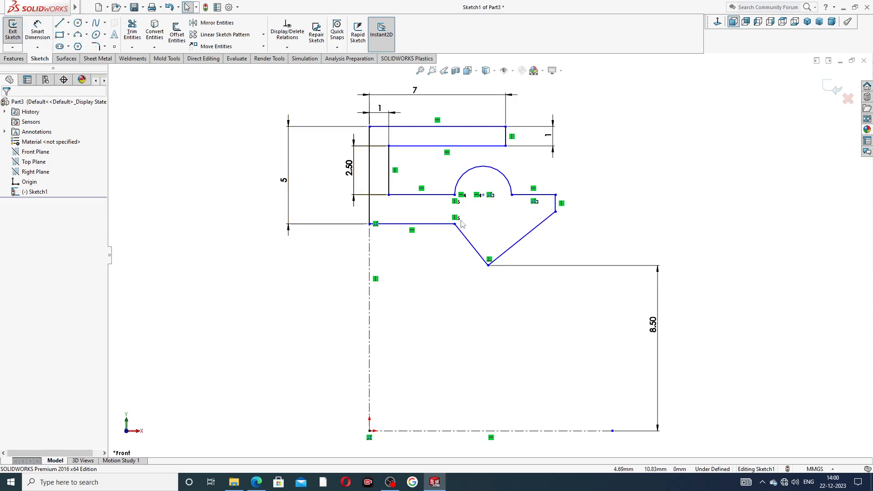
Add the distance between the two lower horizontal edges, the inner one and the bottom one, as a driven dimension.
left_click(38, 31)
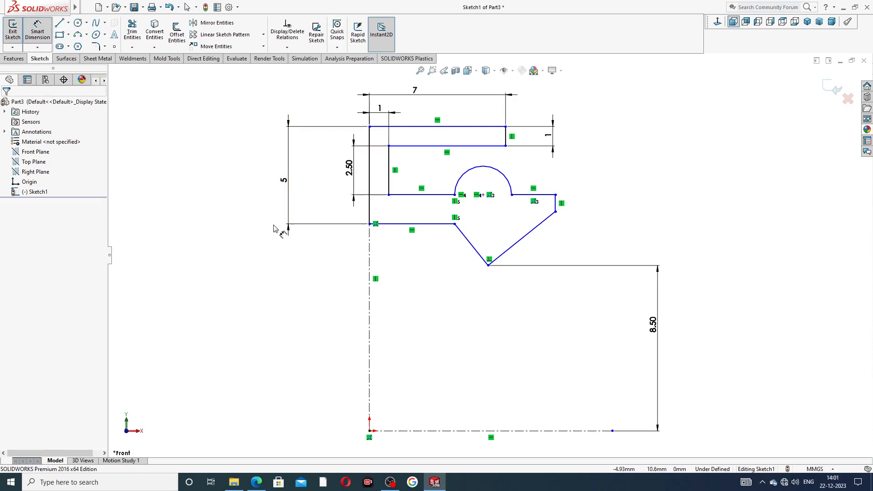
left_click(288, 237)
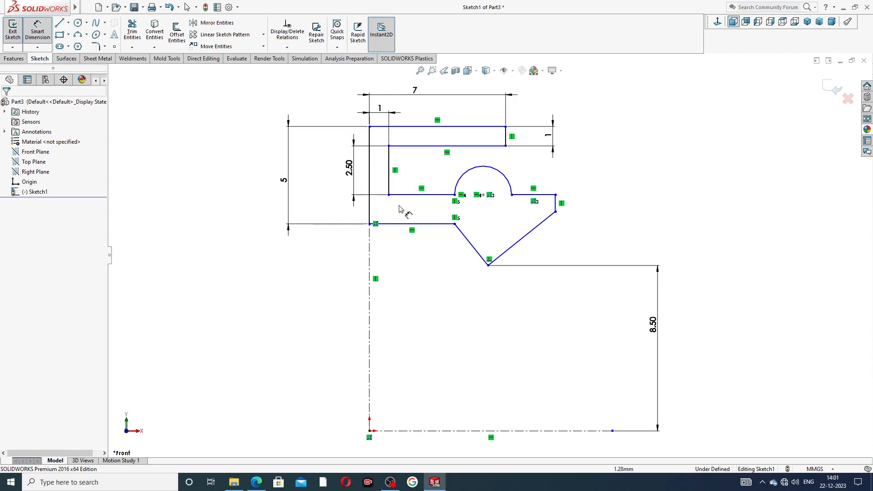
left_click(419, 195)
left_click(422, 224)
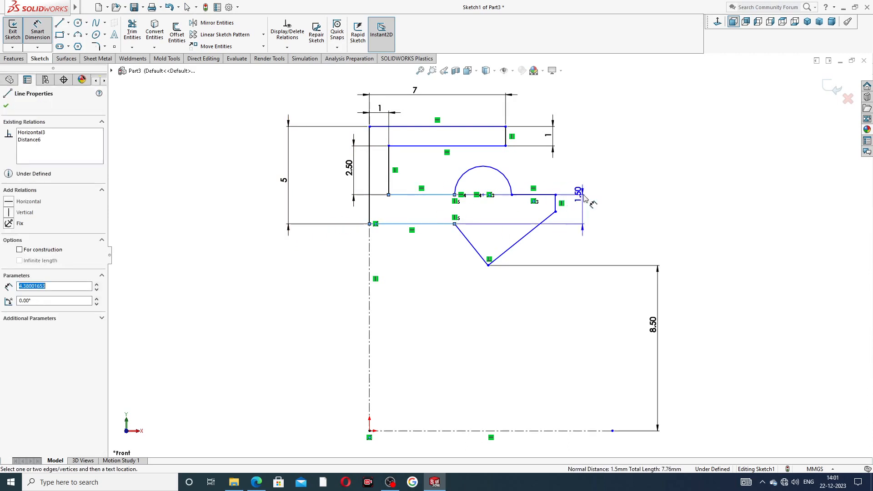
left_click(587, 205)
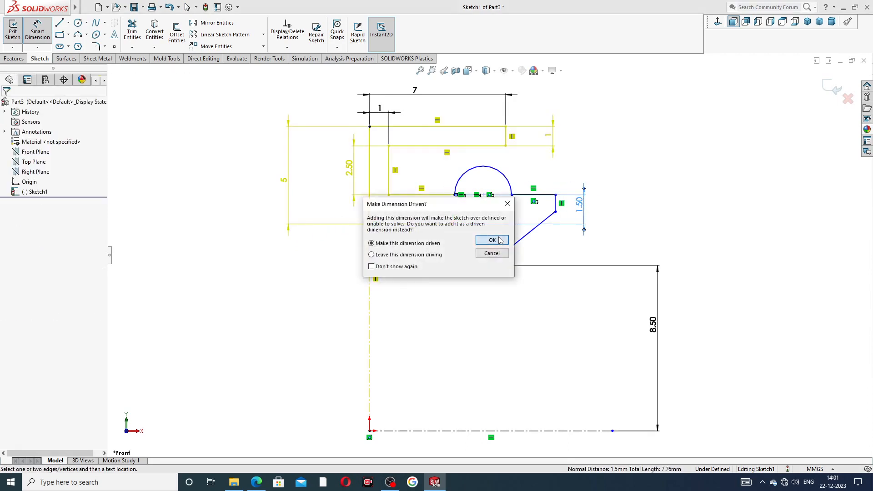
left_click(492, 240)
left_click(577, 206)
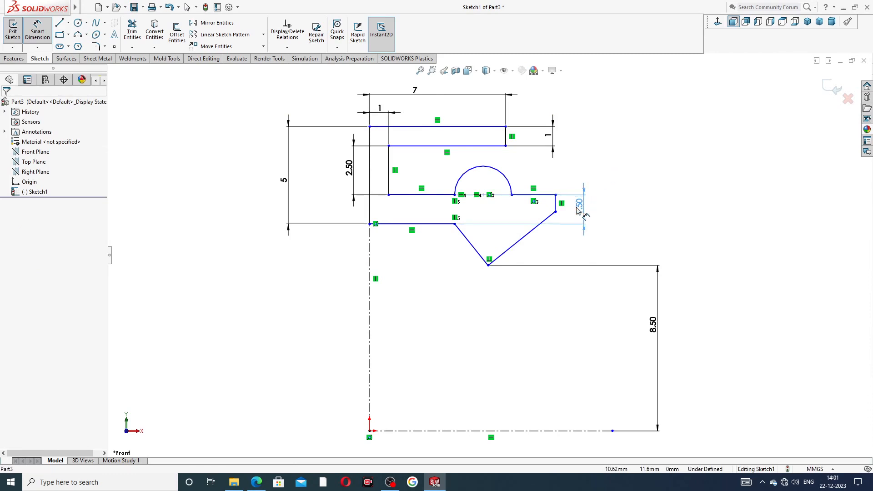
left_click(616, 164)
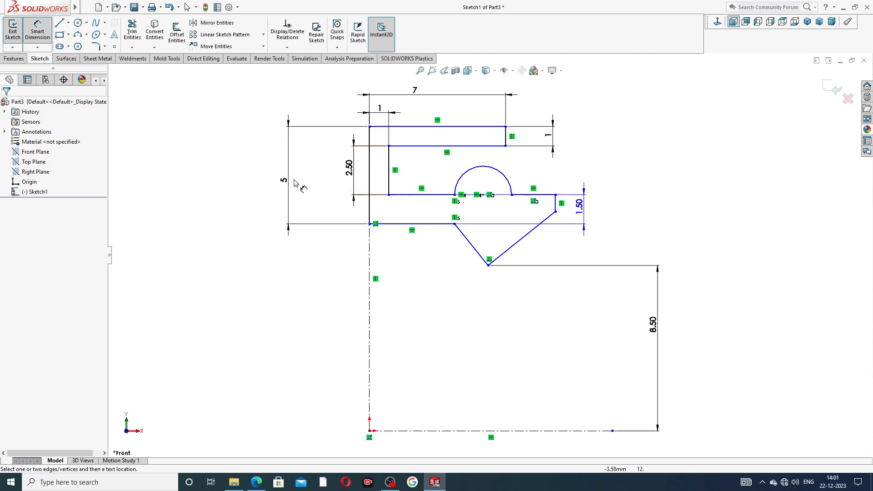
Move the overall 5 mm height dimension closer to the profile's outer vertical edge.
left_click_drag(288, 182, 324, 172)
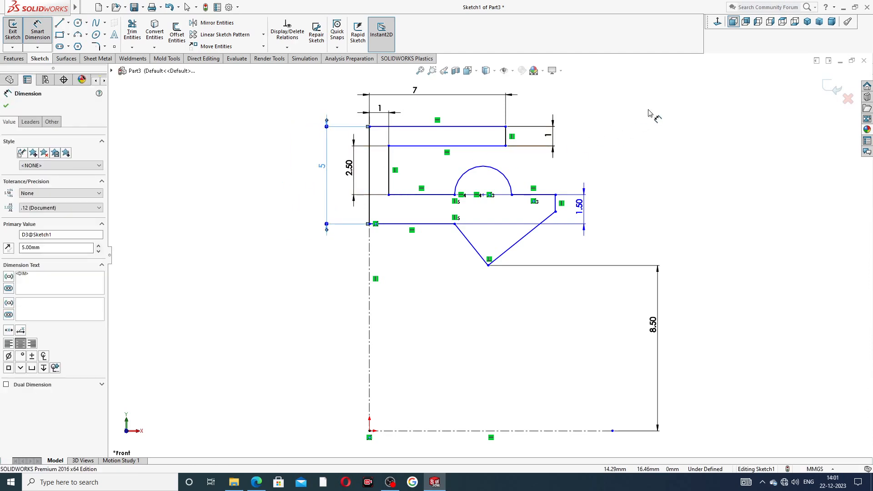
left_click(671, 135)
key("z")
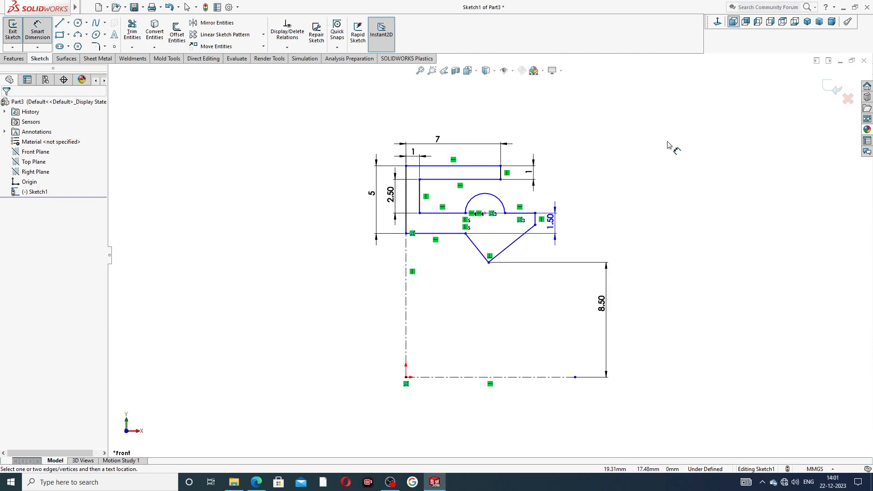
right_click(667, 144)
left_click(682, 137)
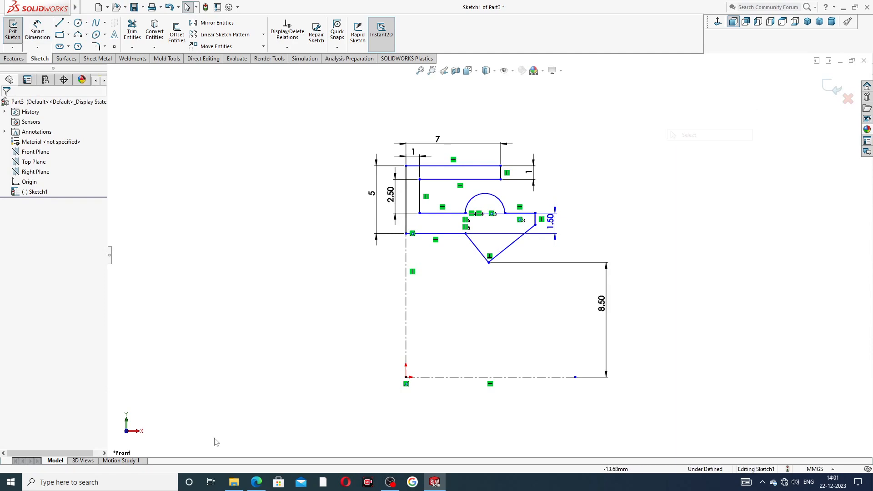
Check the corner radius in the oil seal PDF drawing and set the sketch fillet radius to 0.3 mm.
left_click(255, 483)
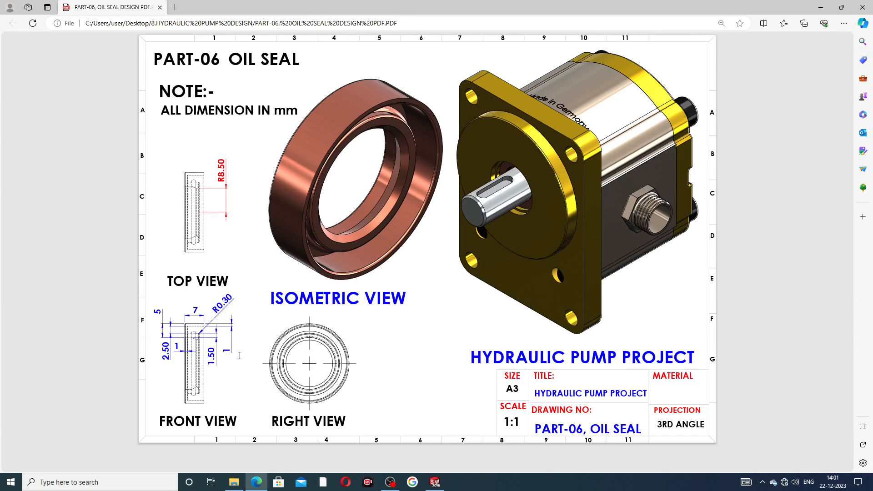
left_click(435, 482)
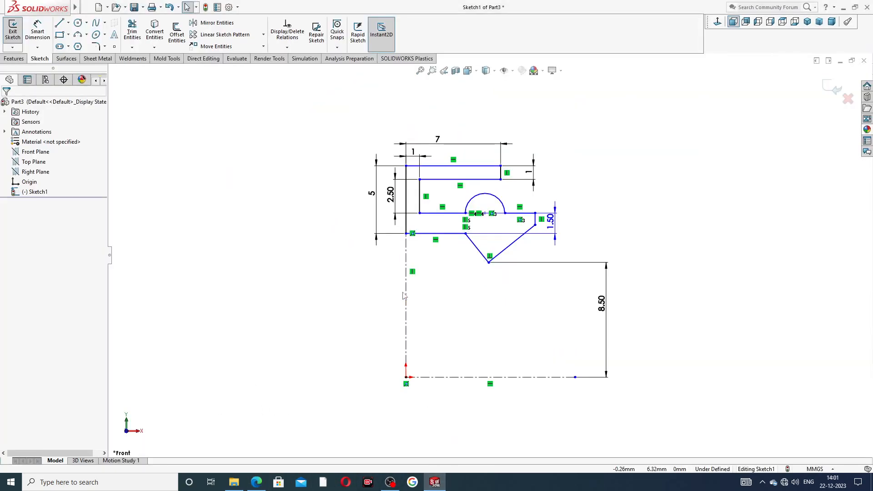
left_click(106, 47)
left_click(121, 57)
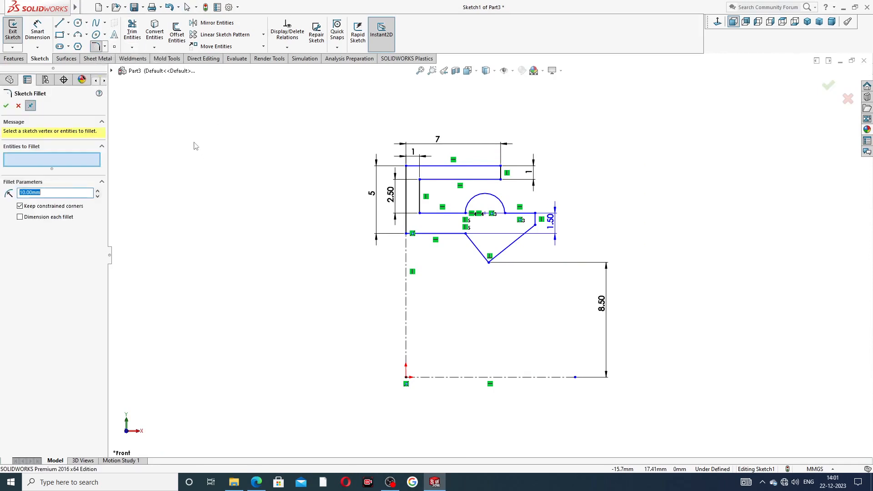
type(".")
left_click(257, 482)
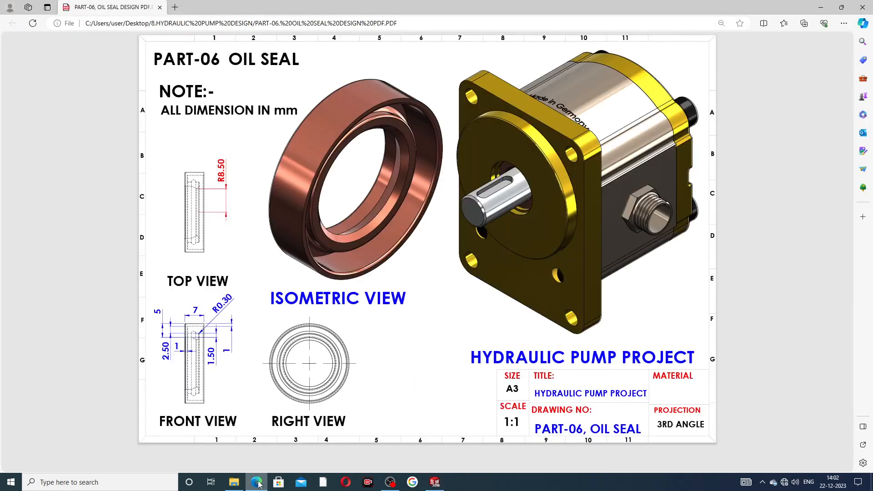
left_click(257, 482)
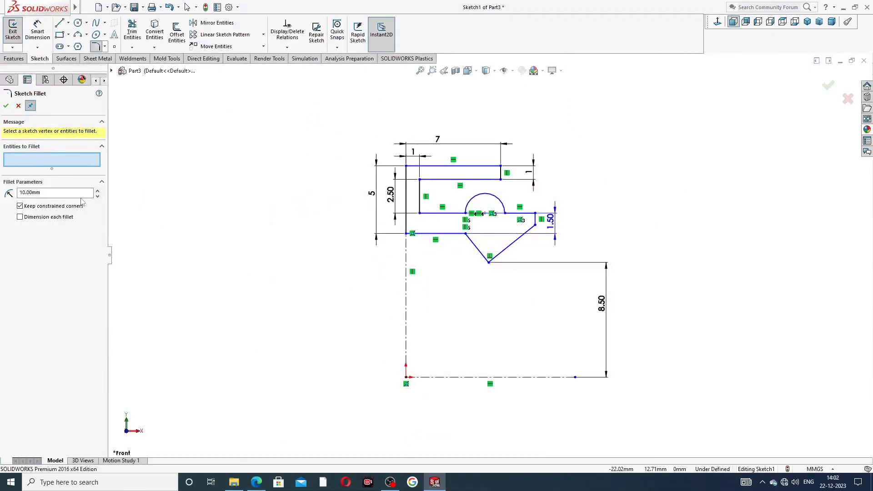
left_click_drag(66, 193, 1, 205)
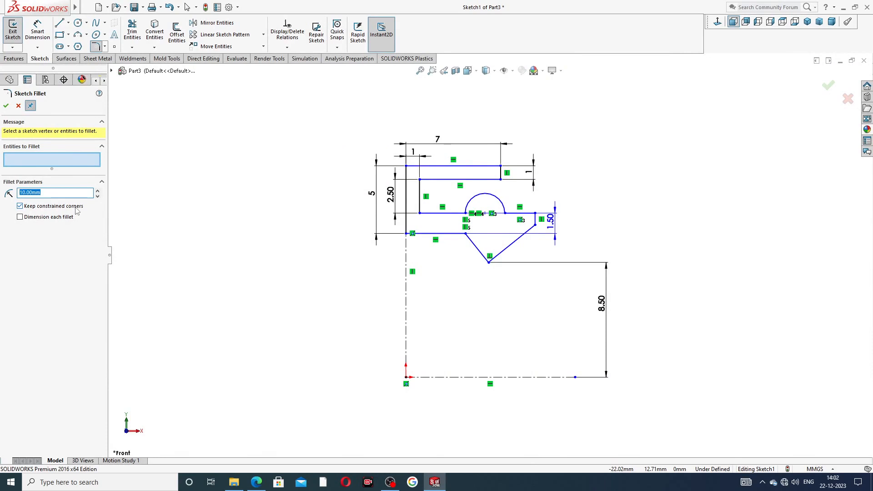
type(".3")
key("Return")
scroll(480, 183, "down", 3)
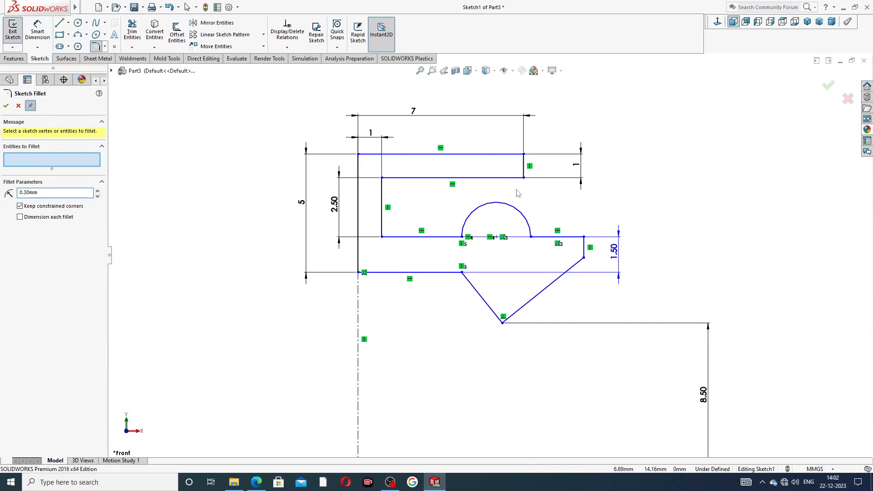
Fillet the outer edge's two corners, the top flange's lower free corner and the upper corner beside the arc with 0.3 mm.
left_click(359, 155)
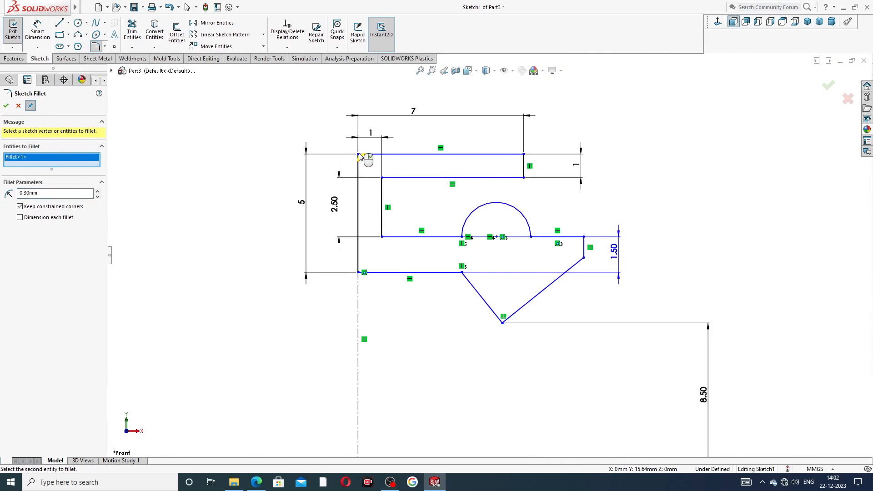
left_click(359, 272)
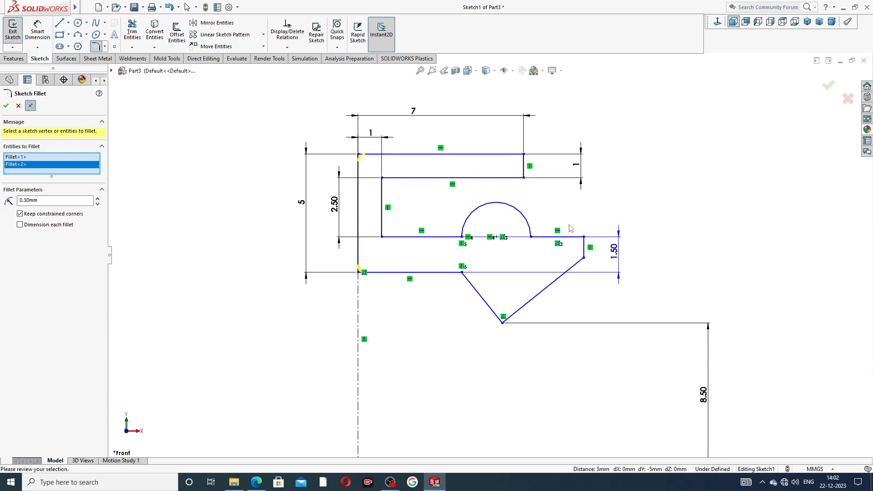
left_click(583, 237)
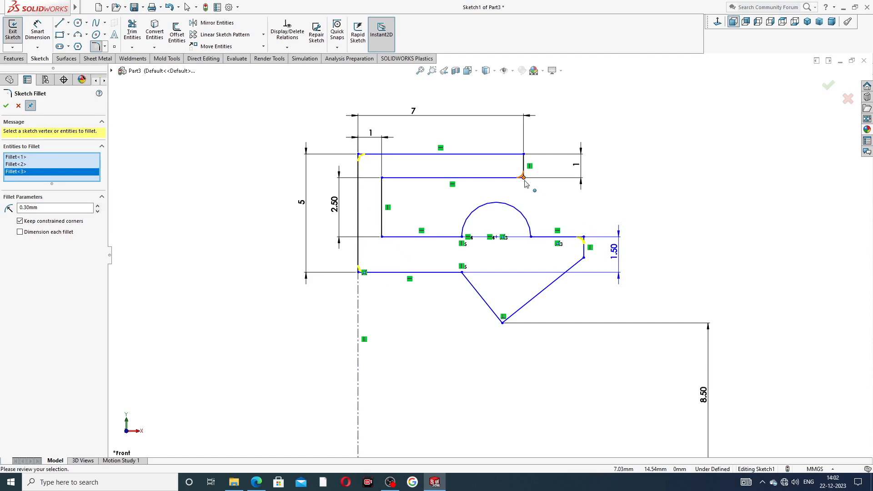
left_click(524, 180)
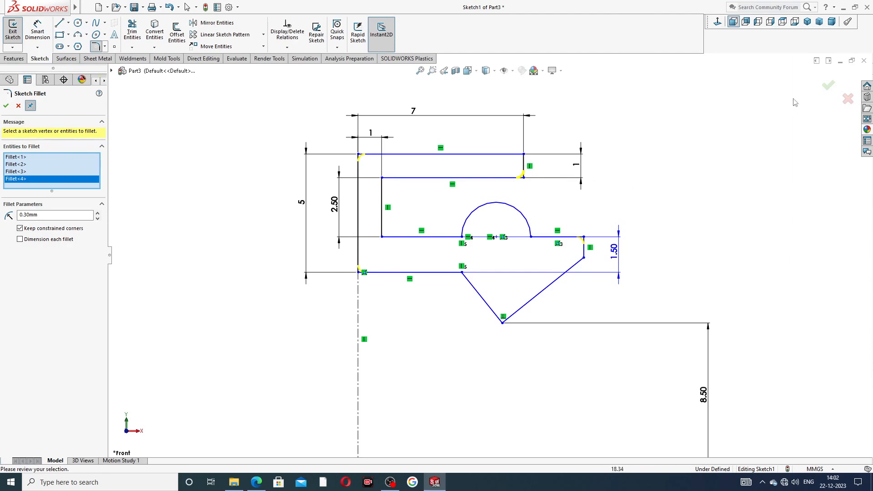
left_click(828, 85)
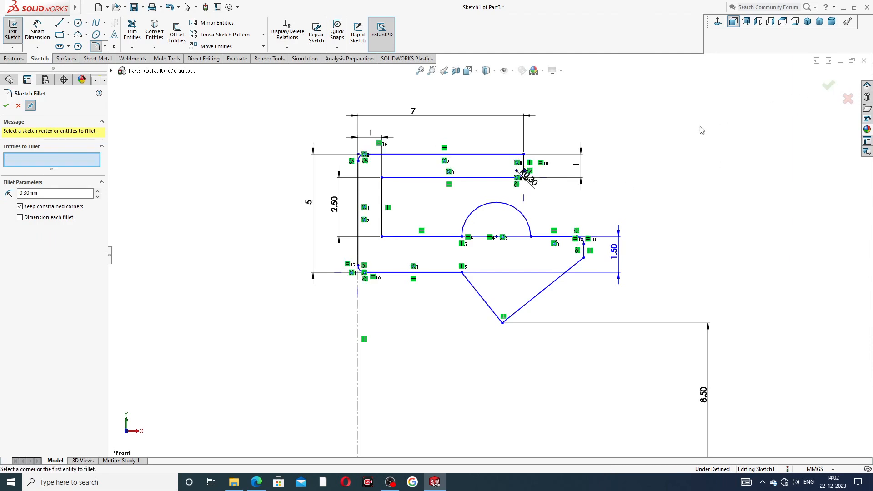
left_click(827, 87)
Move the short vertical edge beside the arc inward and readjust the arc's left end and the bottom edge's inner end point.
scroll(579, 248, "down", 1)
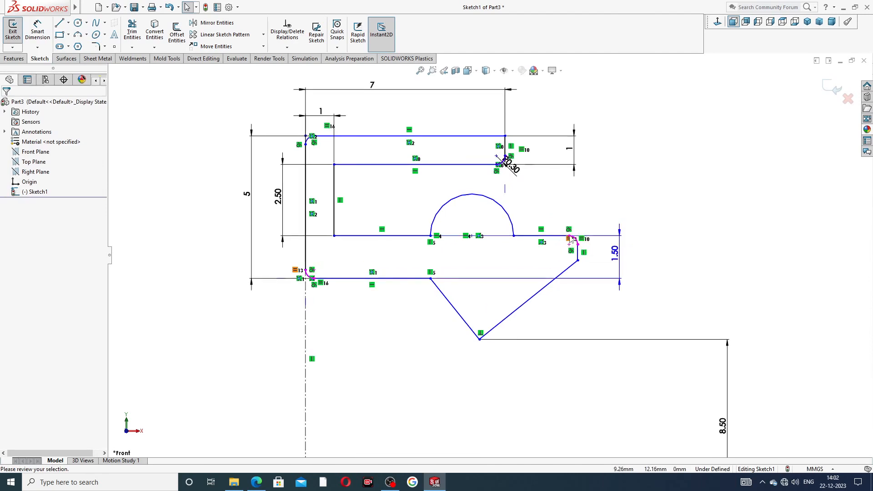
left_click(573, 261)
left_click_drag(572, 262, 561, 260)
left_click(623, 192)
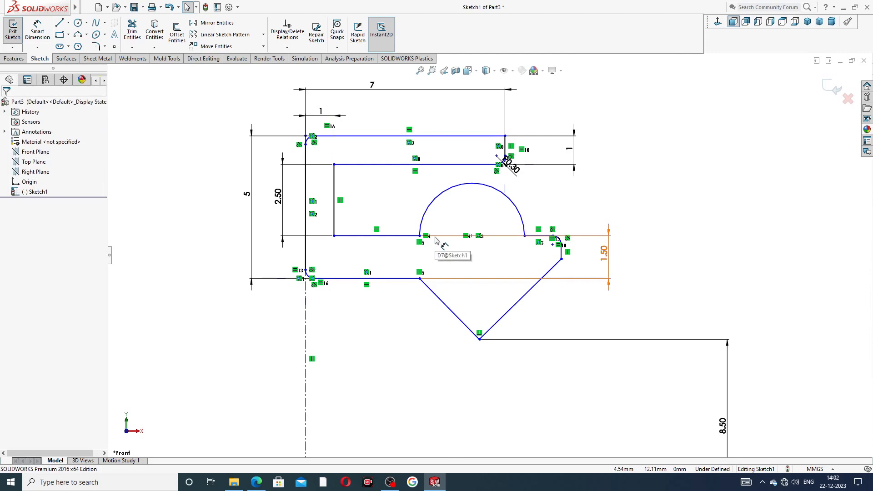
mouse_move(420, 236)
left_mouse_down()
mouse_move(393, 241)
mouse_move(421, 241)
left_mouse_up()
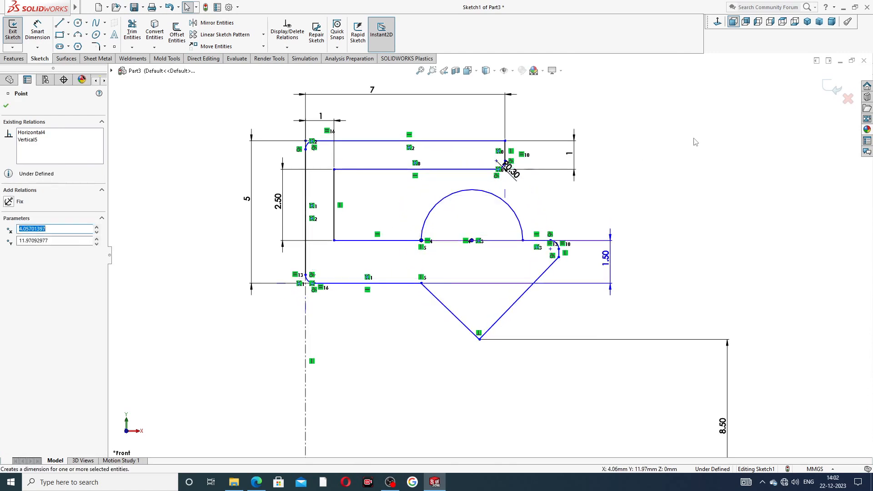
left_click(693, 140)
scroll(482, 177, "down", 2)
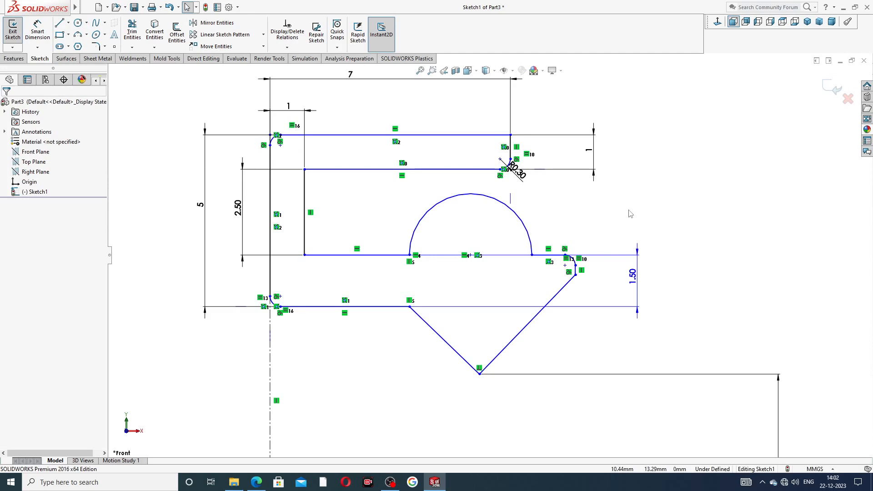
mouse_move(410, 306)
left_mouse_down()
mouse_move(434, 307)
mouse_move(412, 307)
left_mouse_up()
left_click(609, 346)
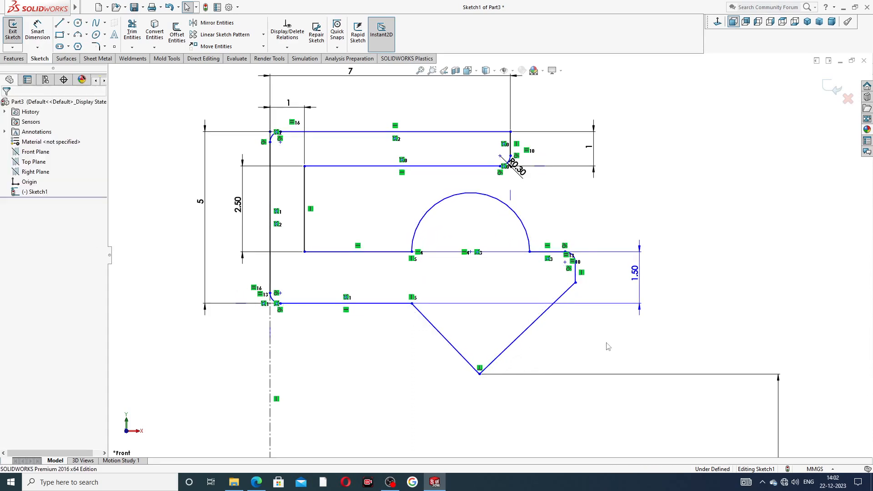
Reshape the semicircular arc into a smaller one by shifting the bottom edge's inner end point and the arc's right end.
left_click(479, 370)
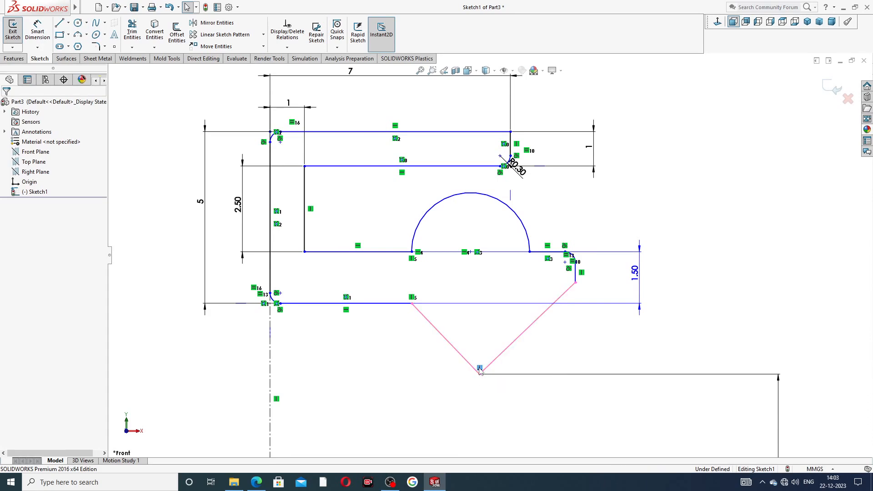
left_click(408, 306)
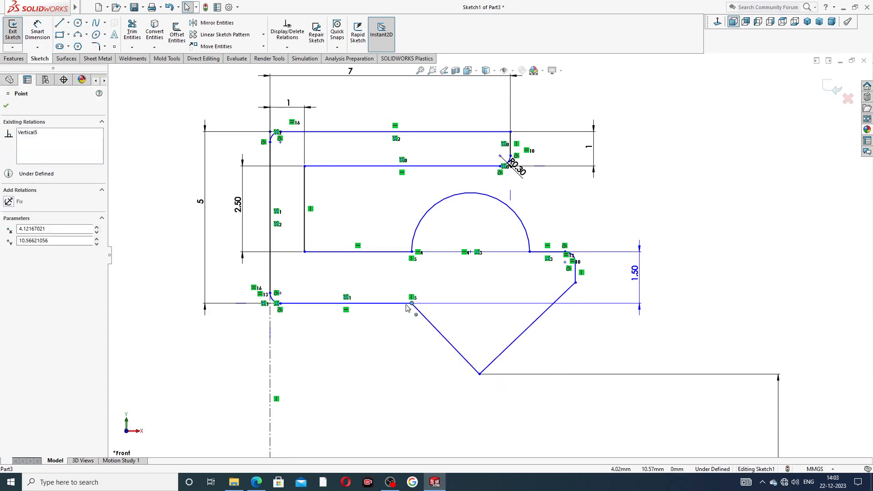
mouse_move(408, 307)
left_mouse_down()
mouse_move(384, 313)
mouse_move(397, 312)
left_mouse_up()
left_click(569, 337)
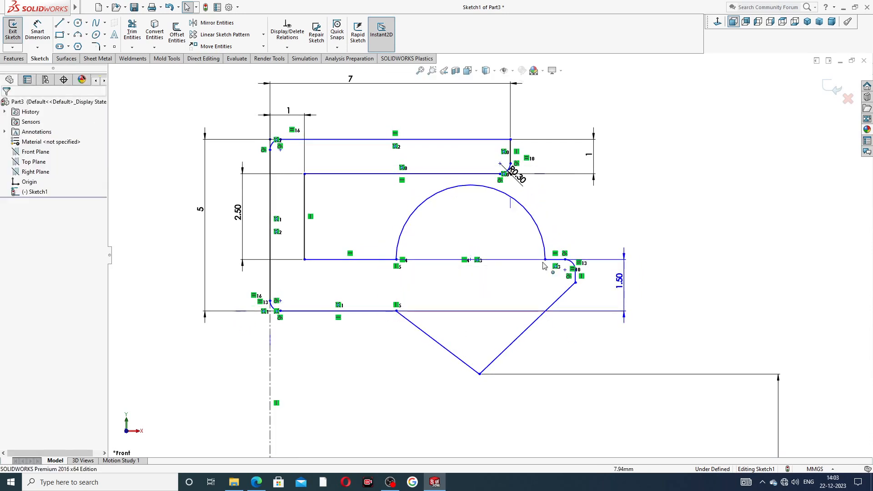
mouse_move(543, 262)
left_mouse_down()
mouse_move(499, 261)
mouse_move(507, 266)
mouse_move(512, 176)
left_mouse_up()
left_click(654, 187)
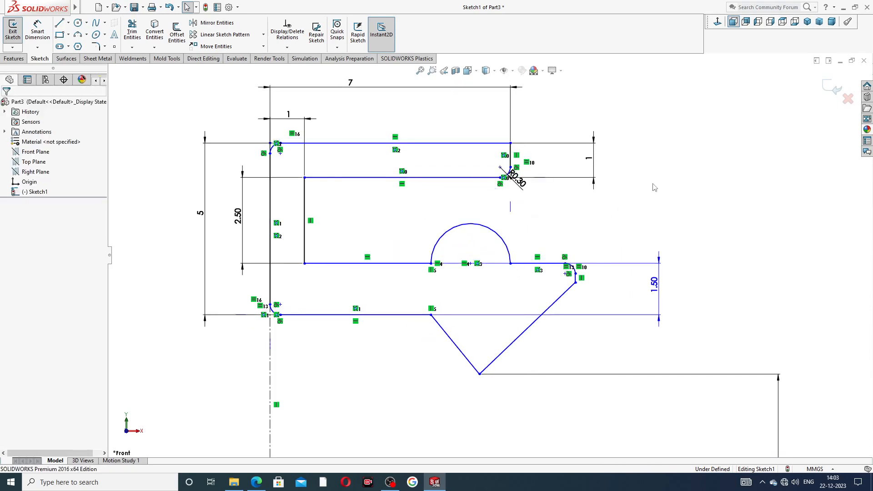
Enlarge the semicircle until its right end lies at about X 7.49 mm, Y 11.86 mm, and move the neighbouring vertical edge closer to it.
scroll(480, 244, "down", 1)
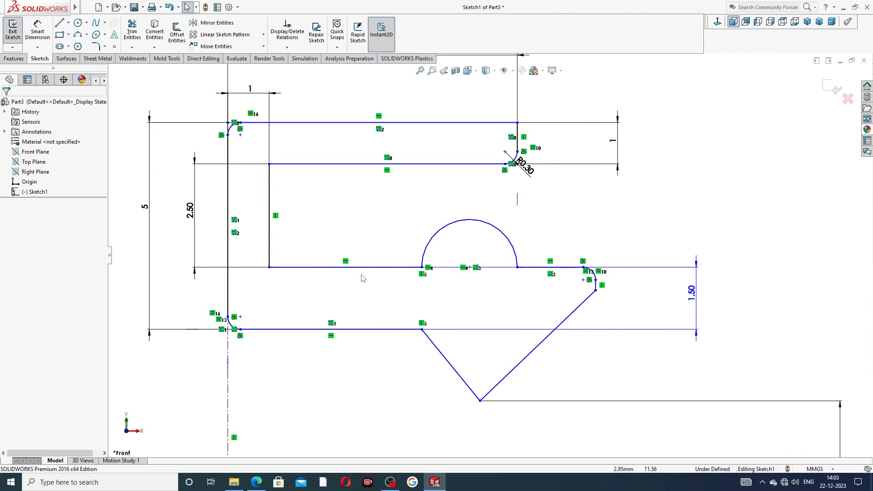
left_click_drag(422, 267, 394, 269)
left_click(604, 232)
left_click(544, 268)
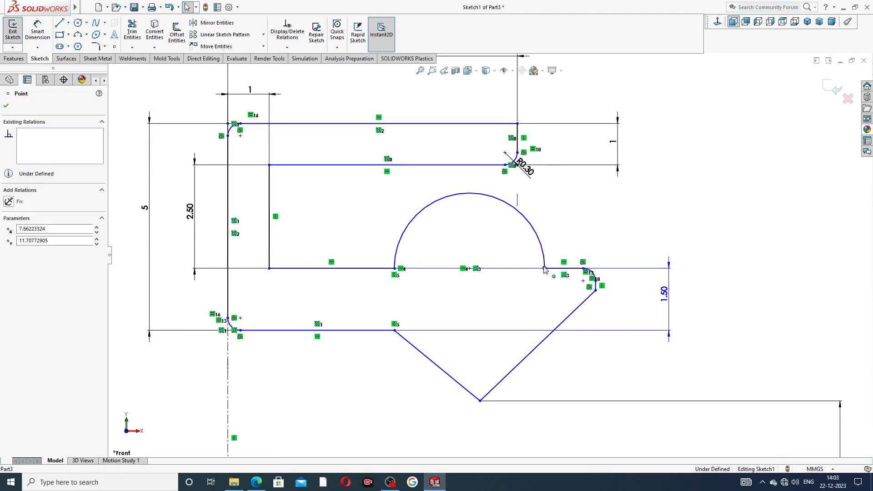
mouse_move(545, 268)
left_mouse_down()
mouse_move(512, 269)
mouse_move(539, 269)
left_mouse_up()
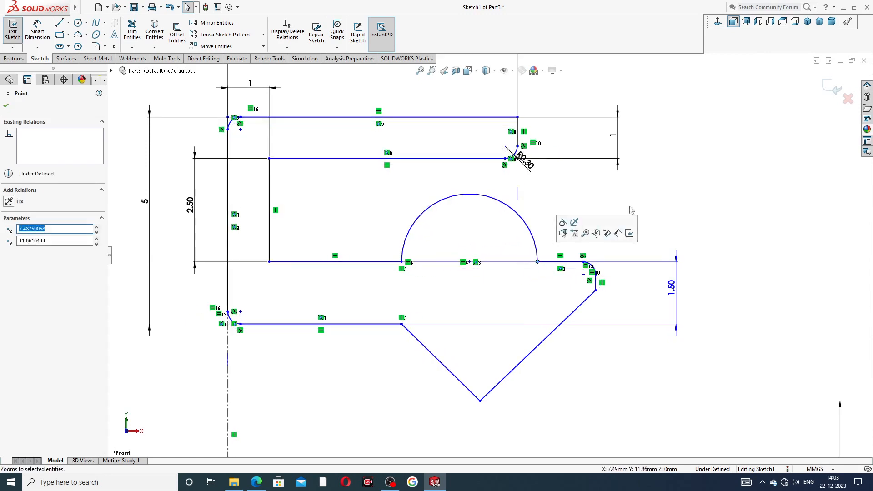
left_click(690, 193)
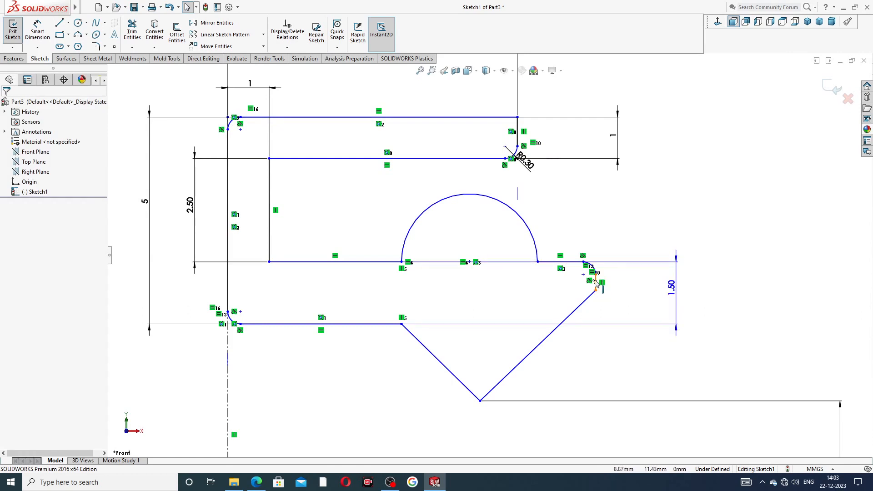
left_click_drag(596, 283, 567, 283)
left_click(588, 229)
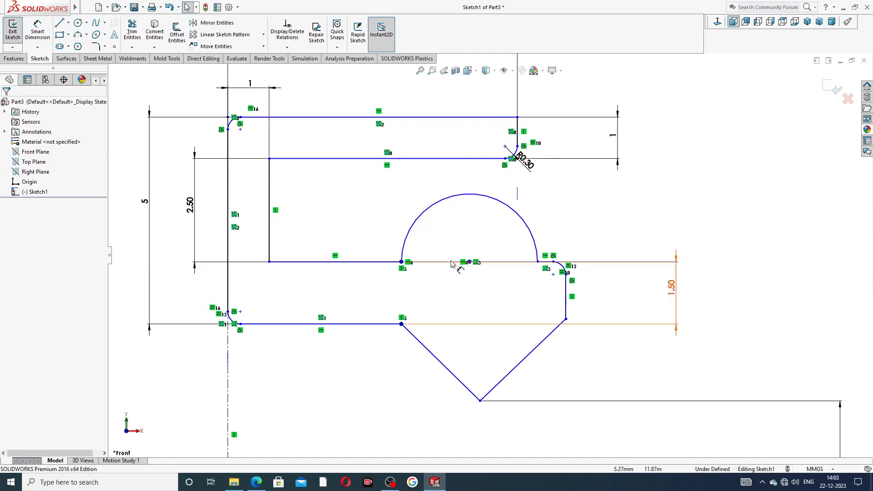
Resize the semicircle by moving its ends until it is clearly smaller, and move the neighbouring short vertical edge inward.
left_click(402, 263)
left_click_drag(392, 263, 381, 263)
left_click(638, 214)
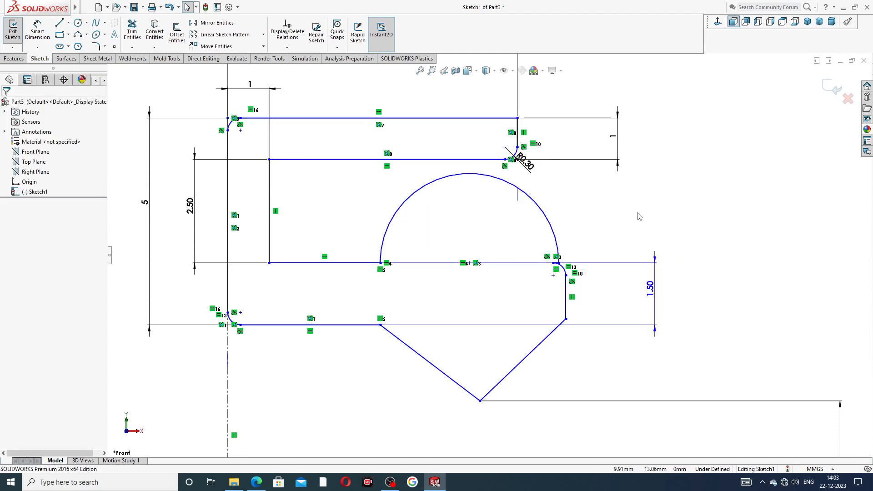
left_click(558, 263)
left_click_drag(558, 263, 518, 264)
key("Escape")
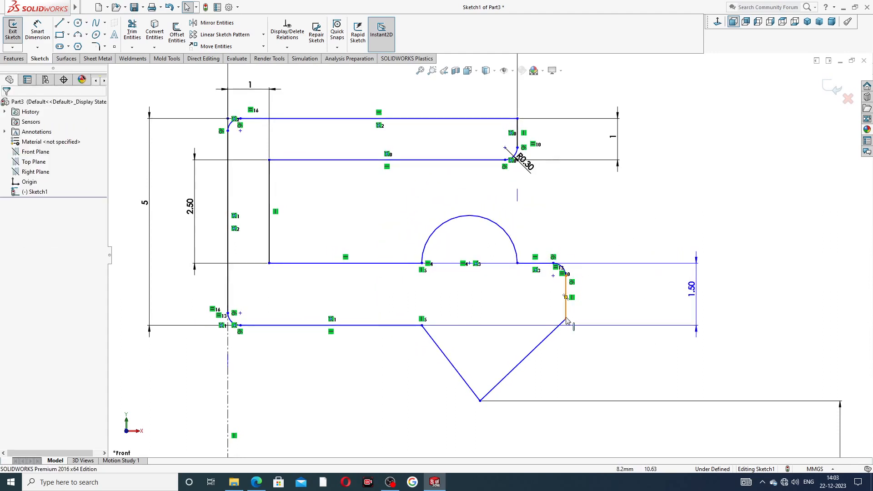
left_click_drag(566, 320, 547, 316)
key("Escape")
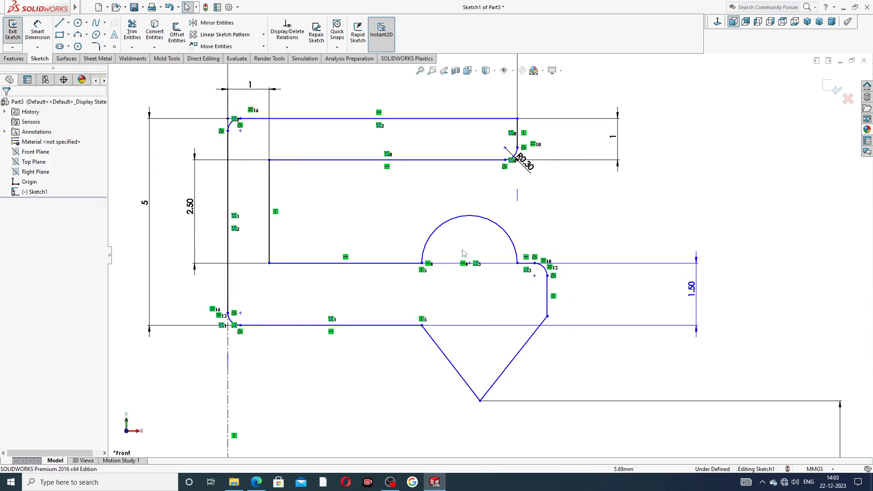
Enlarge the semicircle by moving its ends outward, and shift the neighbouring vertical edge outward so a short flat remains beside the arc.
left_click_drag(422, 263, 385, 267)
left_click(609, 260)
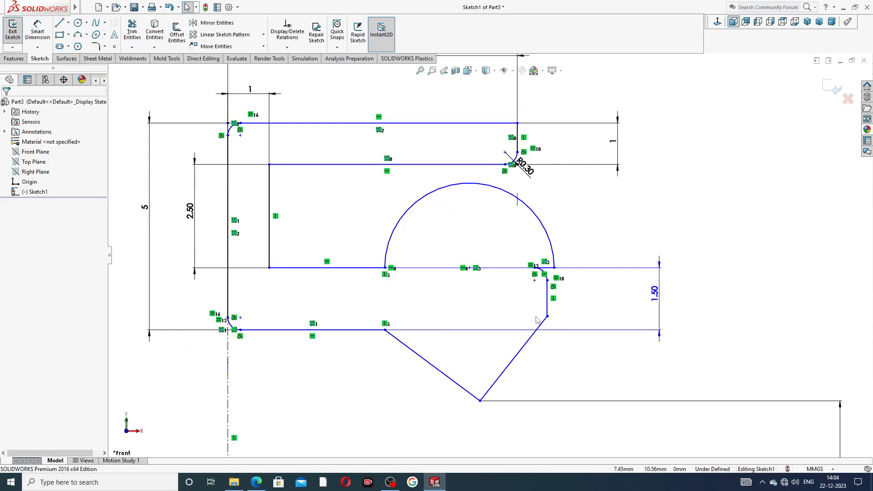
left_click_drag(548, 318, 582, 310)
left_click(594, 247)
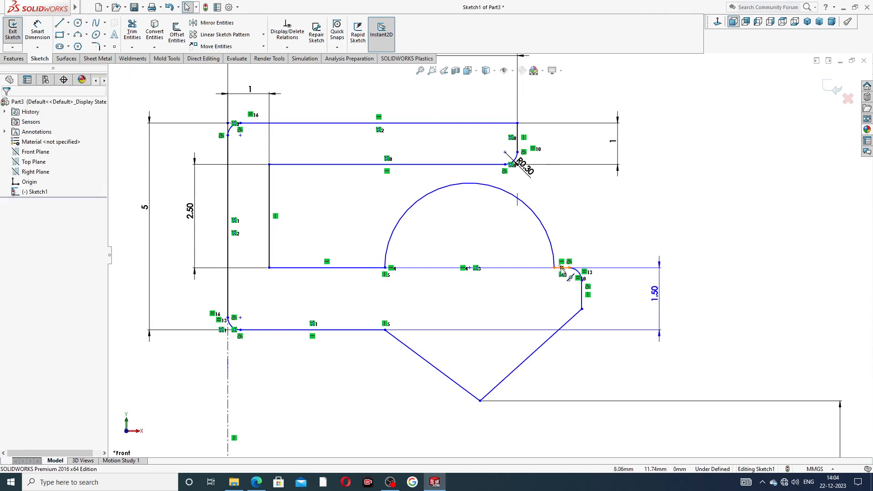
mouse_move(554, 268)
left_mouse_down()
mouse_move(538, 272)
mouse_move(546, 270)
left_mouse_up()
left_click(681, 196)
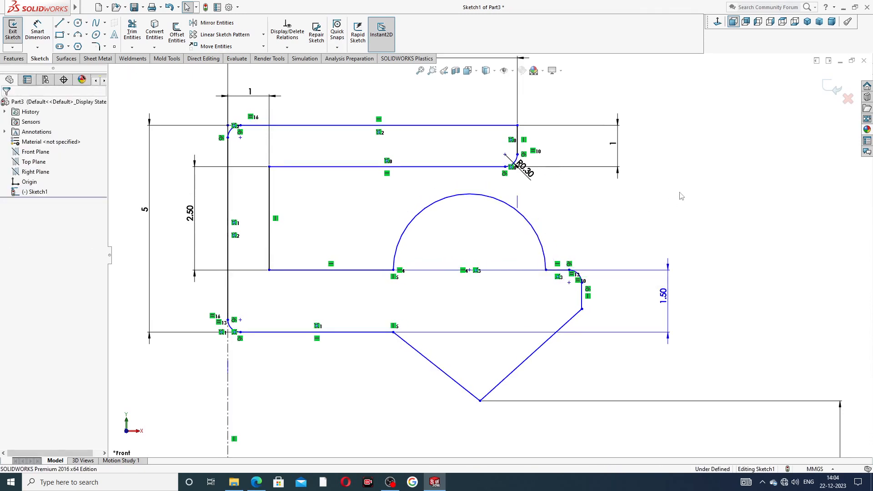
left_click(518, 137)
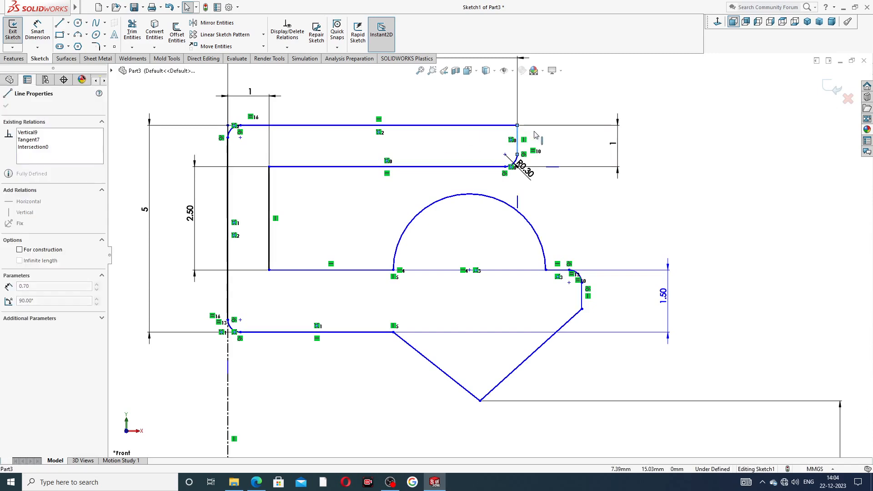
left_click(667, 121)
scroll(665, 209, "up", 2)
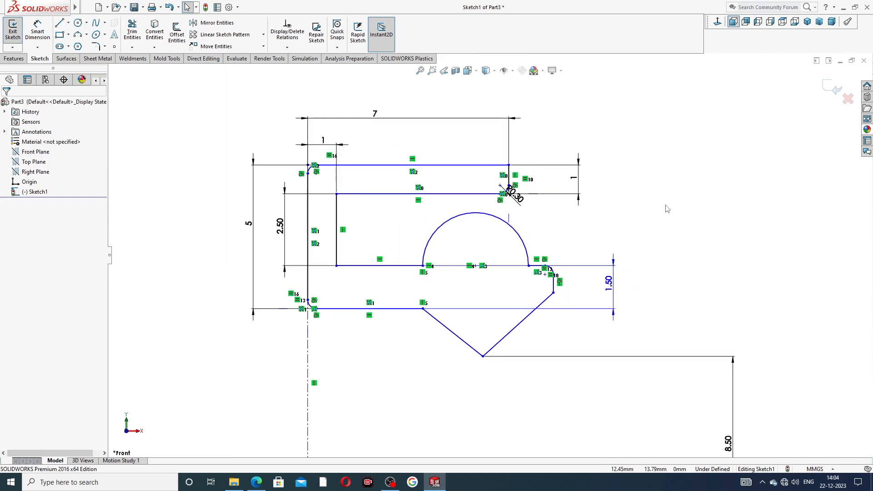
scroll(667, 209, "down", 1)
scroll(667, 208, "up", 2)
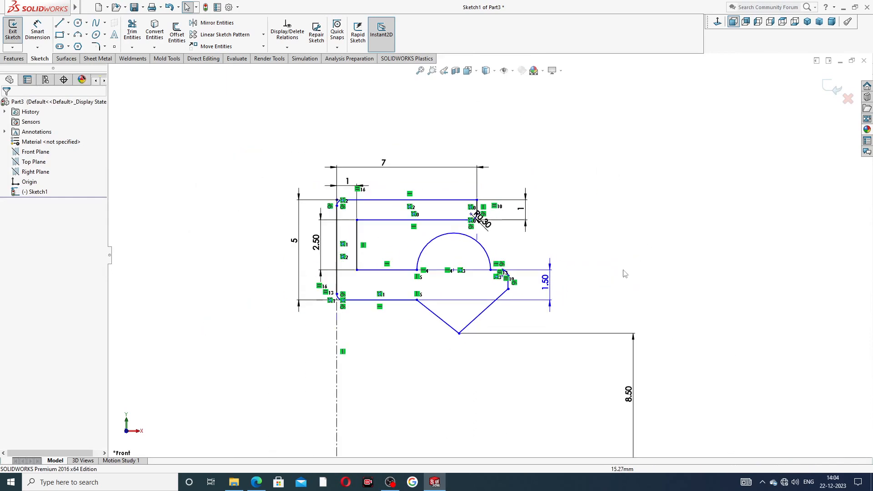
scroll(502, 357, "down", 1)
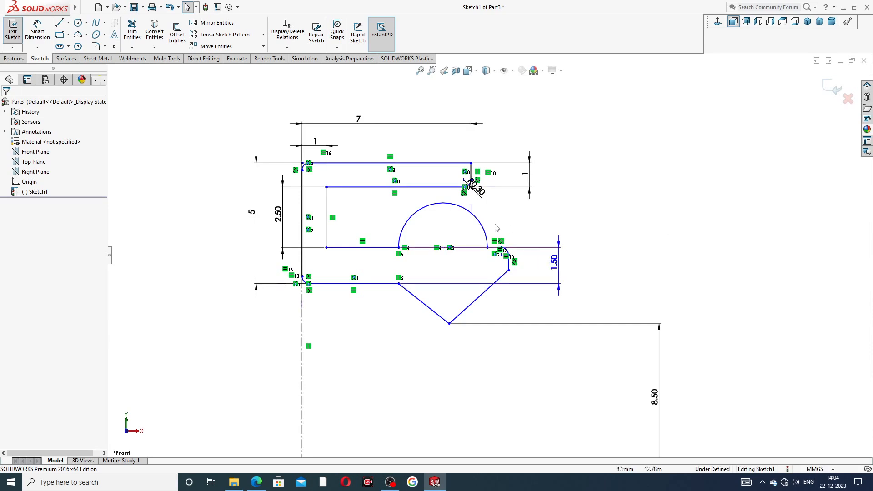
Dimension the length of the profile's lower horizontal edge and set it to 2 mm.
scroll(436, 238, "down", 1)
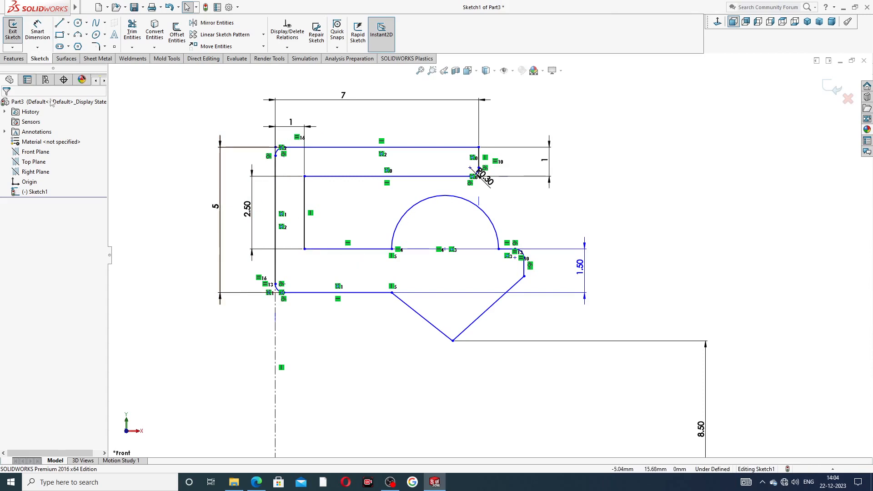
left_click(30, 30)
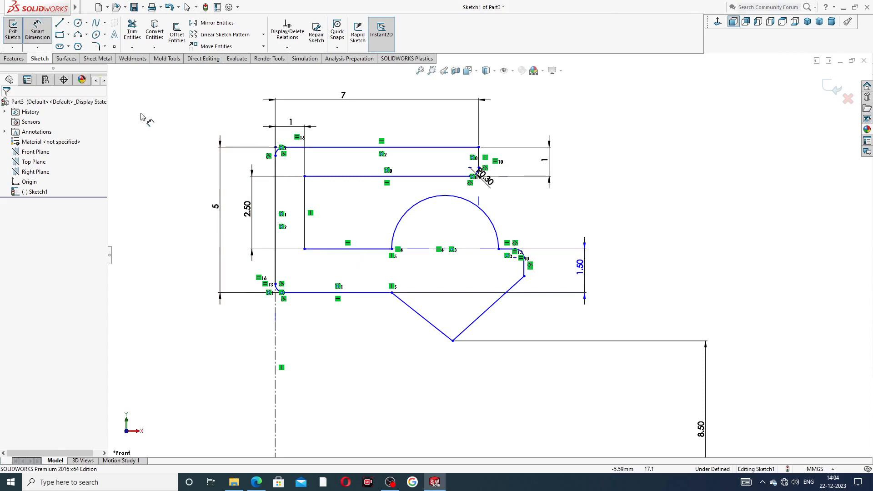
left_click(313, 296)
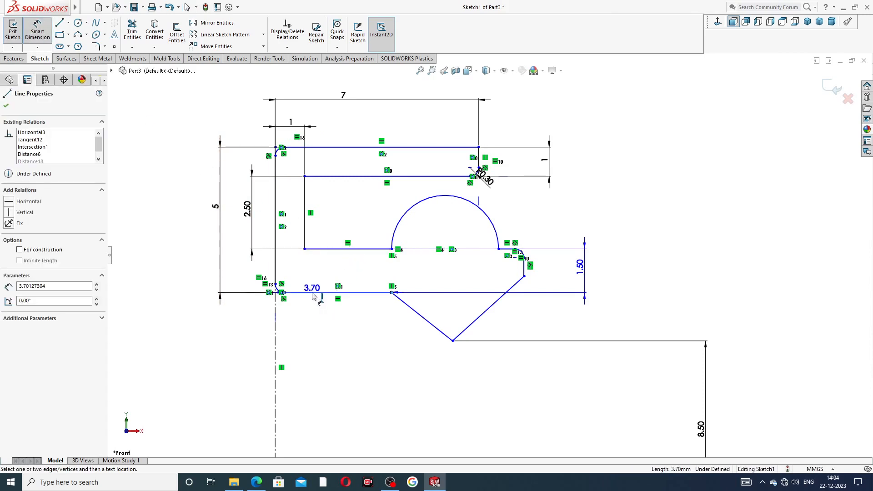
left_click(326, 325)
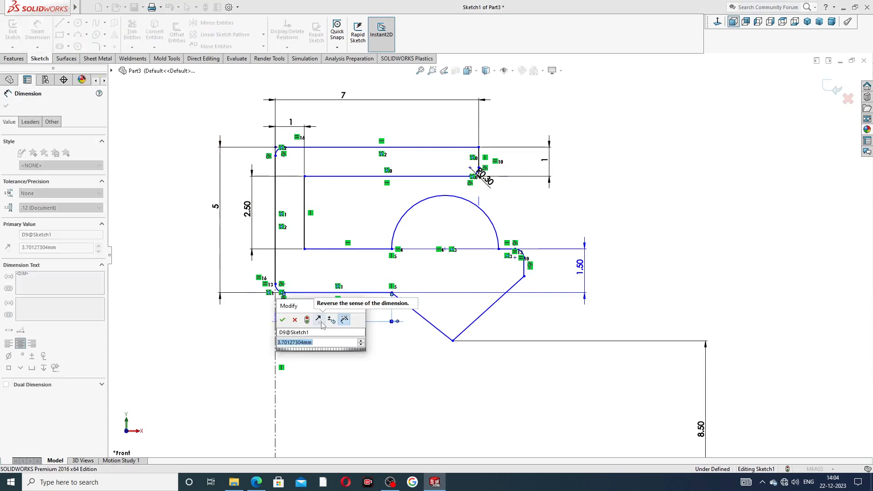
type("2")
key("Return")
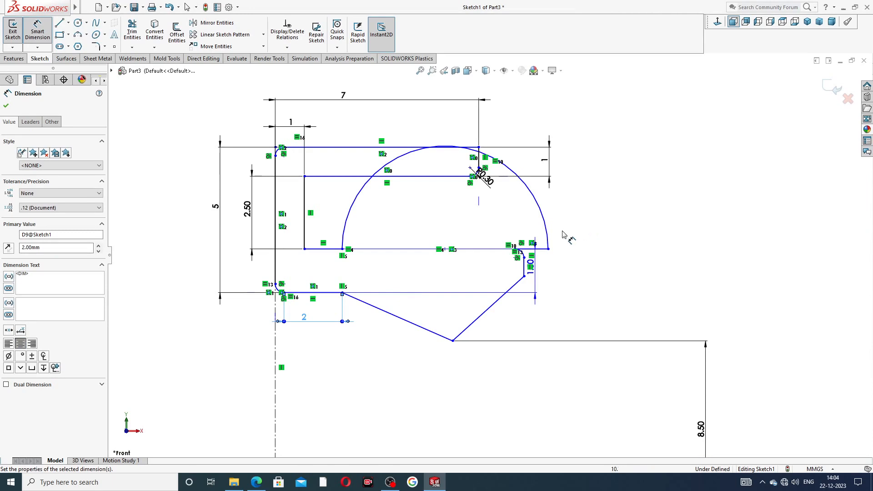
Undo the 2 mm value and delete the length dimension from the lower horizontal edge.
key("Escape")
key("ctrl+z")
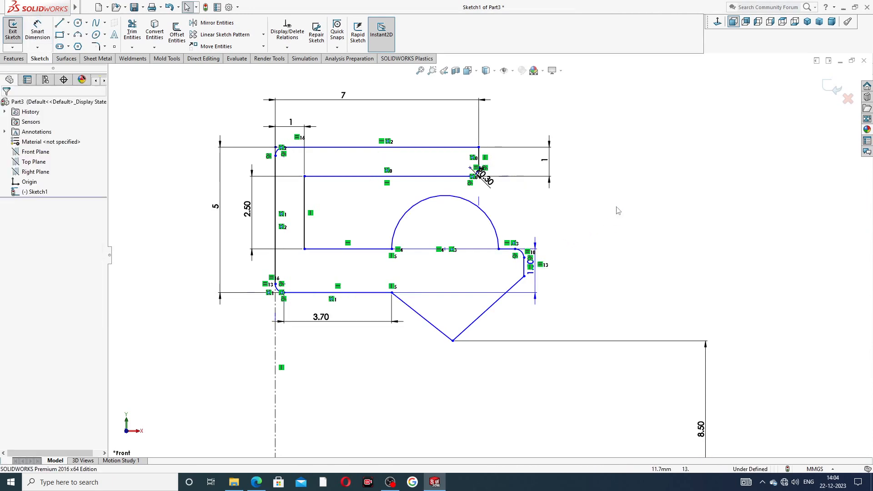
left_click(378, 322)
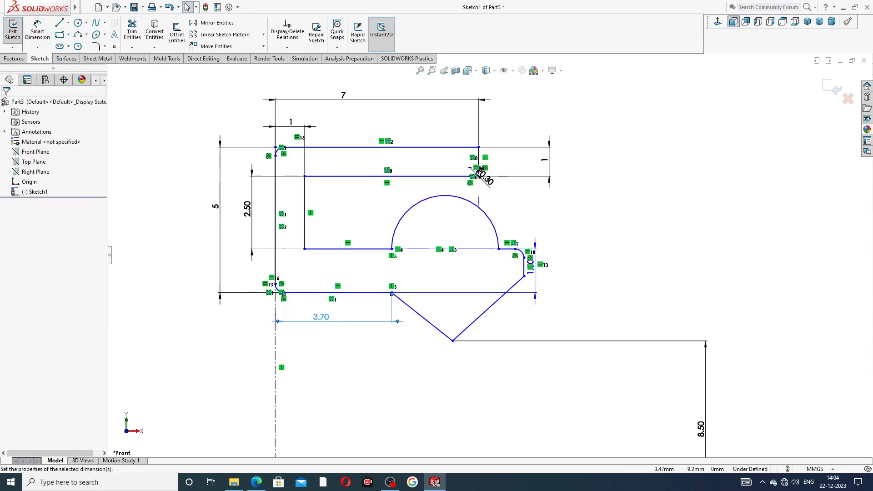
key("Delete")
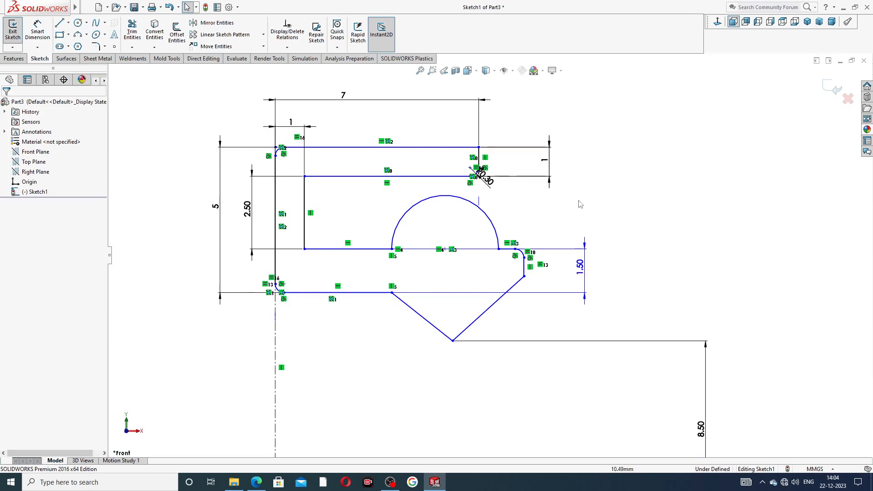
Delete the semicircular arc from the cross-section profile.
left_click(490, 220)
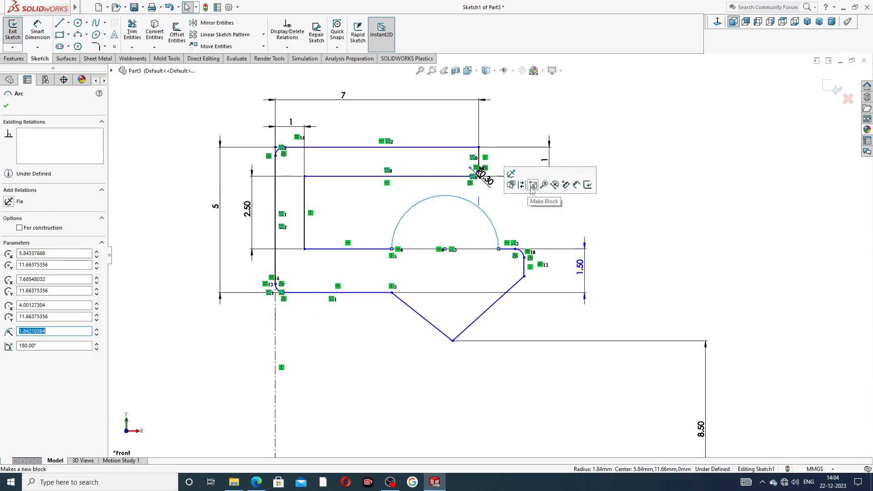
left_click(610, 158)
left_click(489, 217)
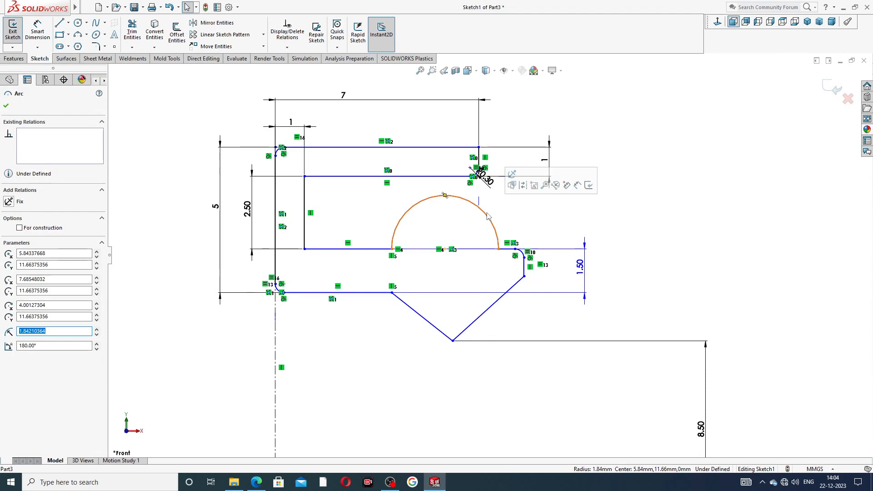
key("Delete")
Shorten the inner horizontal edge to about X 2.51 mm, and extend the opposite short edge's free end towards it while shifting the vertical edge inward.
left_click_drag(500, 250, 467, 253)
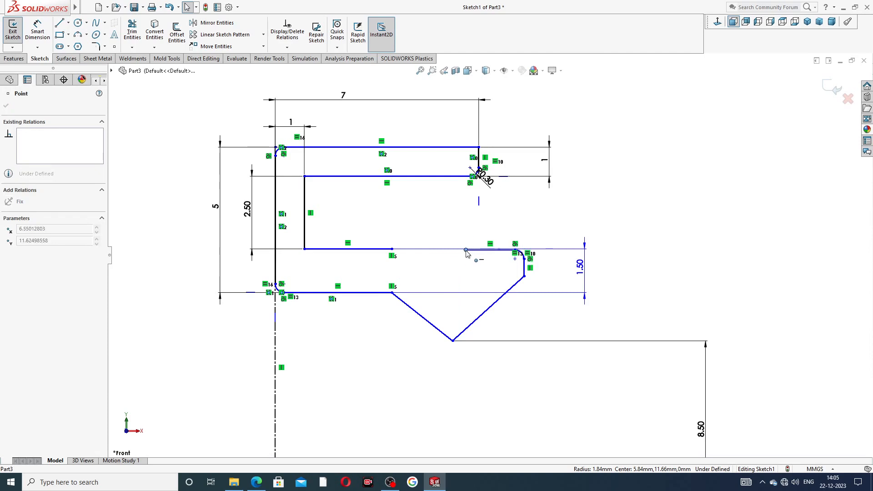
left_click(610, 217)
mouse_move(525, 276)
left_mouse_down()
mouse_move(496, 278)
mouse_move(444, 252)
mouse_move(338, 256)
mouse_move(351, 257)
left_mouse_up()
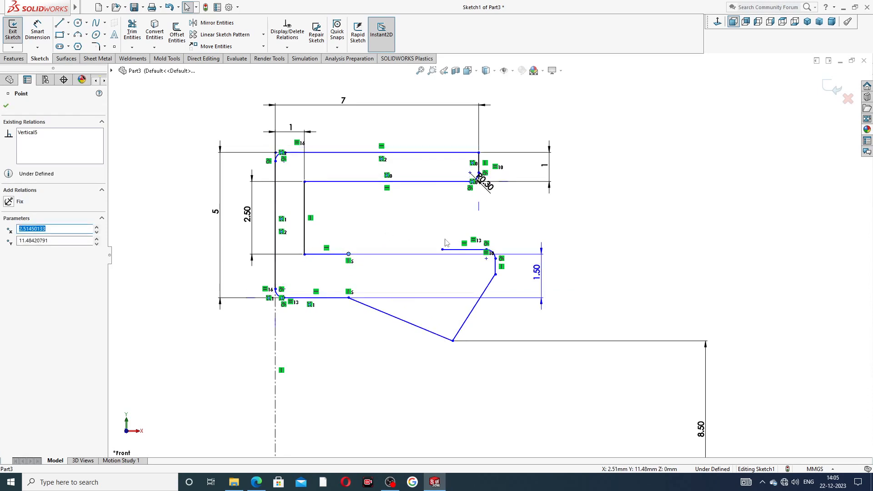
left_click_drag(442, 249, 412, 249)
left_click(578, 233)
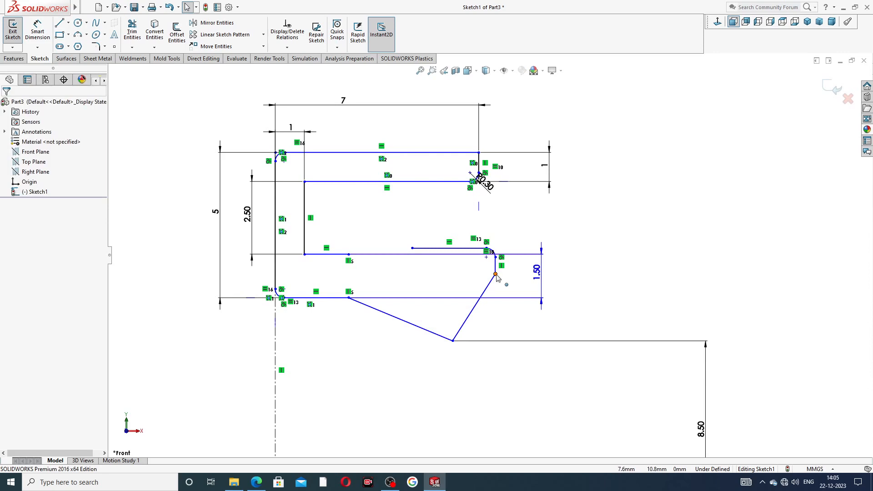
Move the short vertical edge to about X 7.21 mm and bring the adjoining horizontal edge level with the inner horizontal edge.
left_click_drag(496, 275, 485, 274)
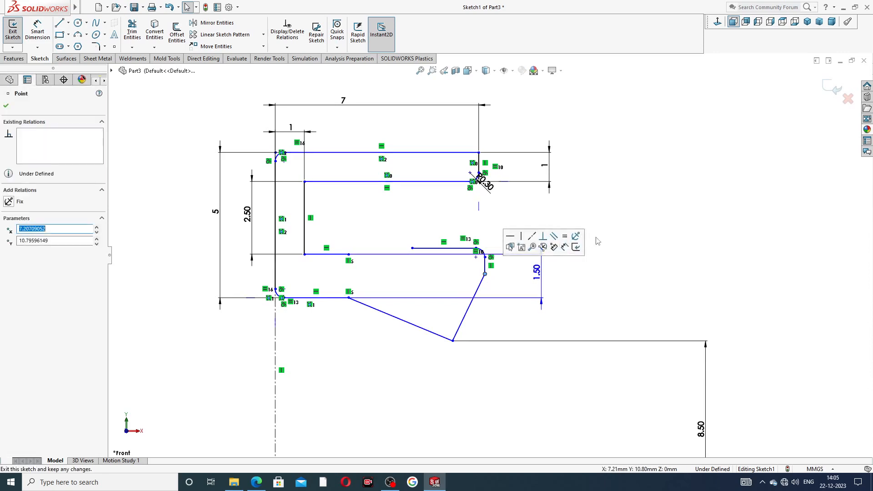
left_click(530, 239)
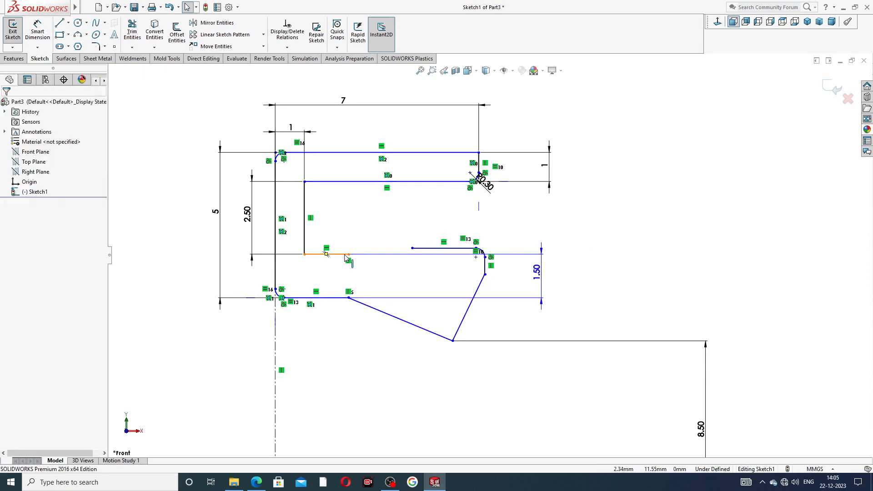
left_click(412, 249)
left_click_drag(412, 249, 414, 254)
left_click(612, 202)
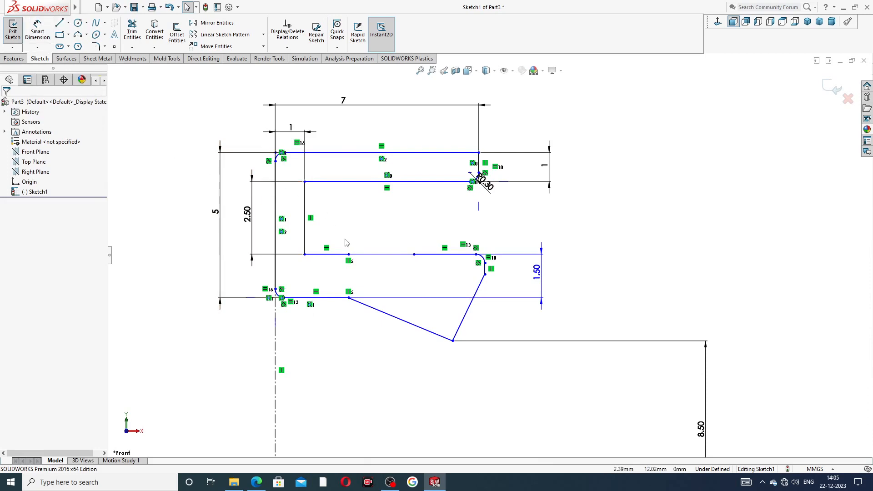
Sketch a new semicircular arc of about 1.13 mm radius bridging the gap between the two inner horizontal edges' free ends.
left_click(59, 23)
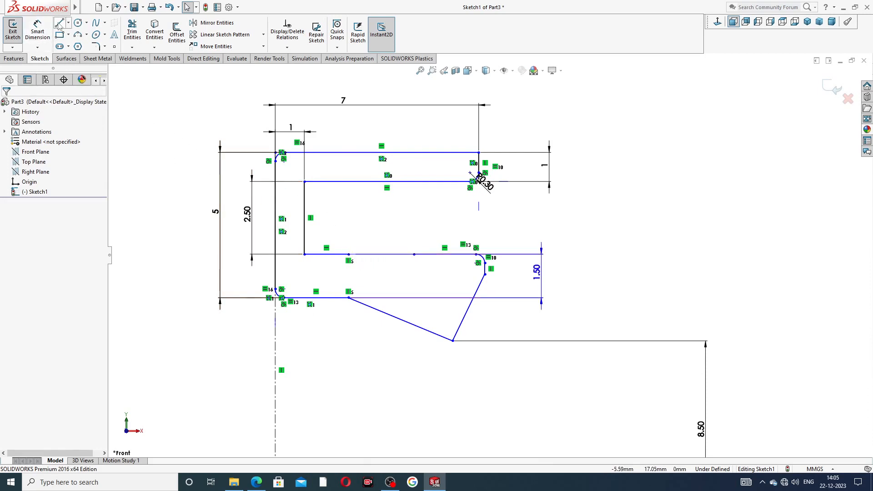
left_click(414, 254)
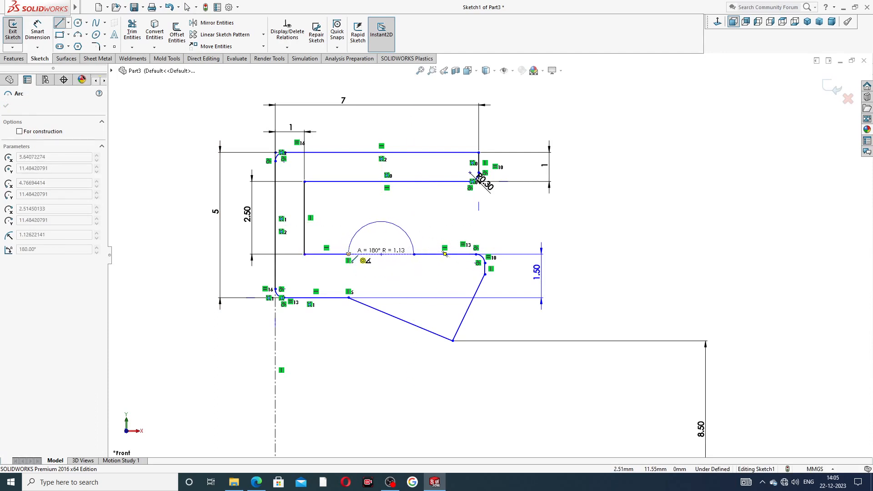
left_click(414, 254)
left_click(551, 209)
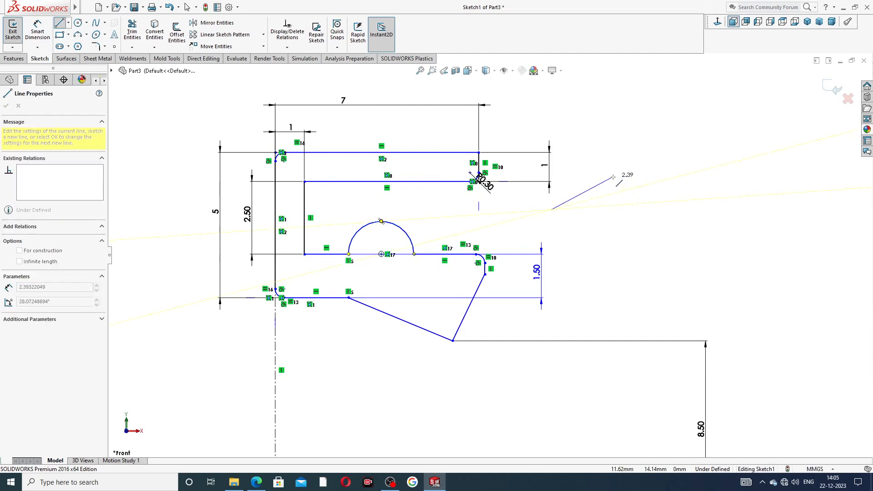
right_click(613, 177)
left_click(630, 179)
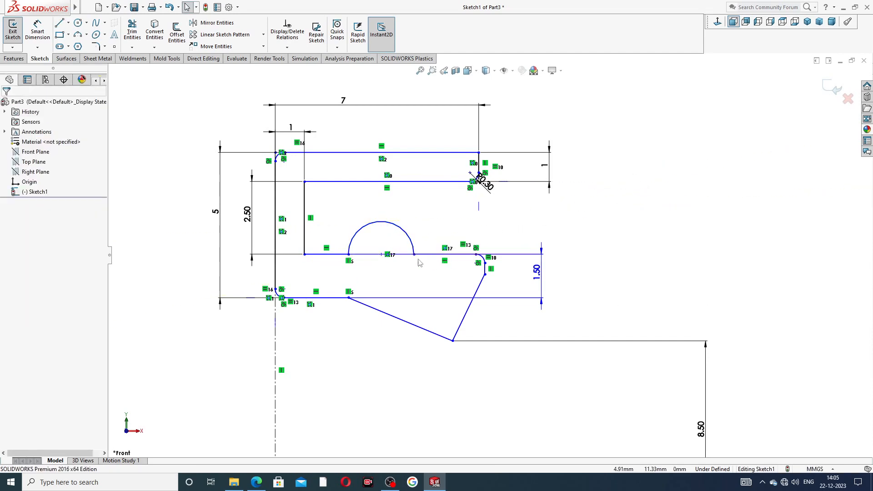
Shorten the bottom edge slightly so the semicircle grows, and move the V-shaped lip's tip to about X 4.36 mm.
left_click(485, 274)
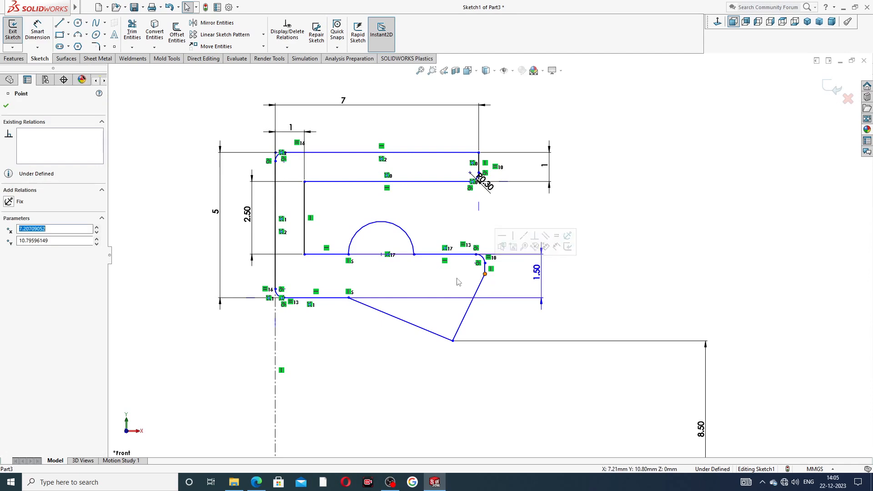
left_click_drag(349, 298, 334, 298)
left_click_drag(453, 345, 402, 349)
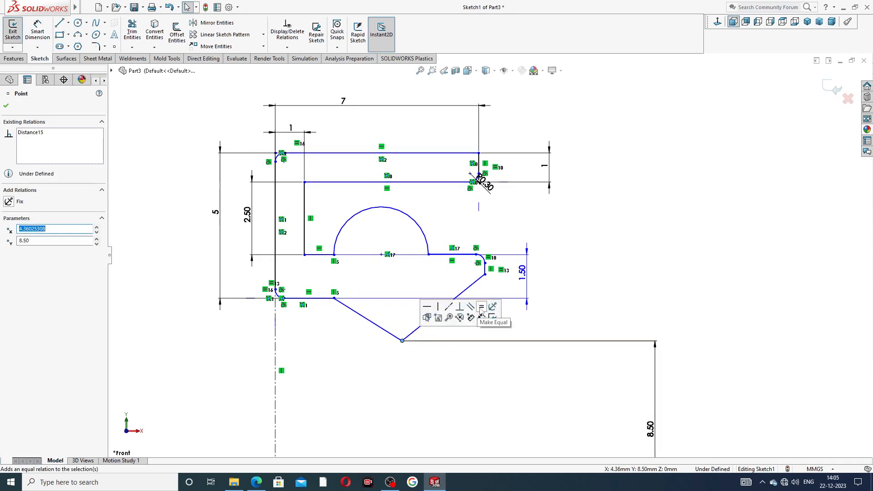
left_click(582, 247)
Move the short vertical edge closer to the semicircle, placing its lower end at about X 6.27 mm, Y 10.80 mm.
left_click_drag(486, 276, 459, 275)
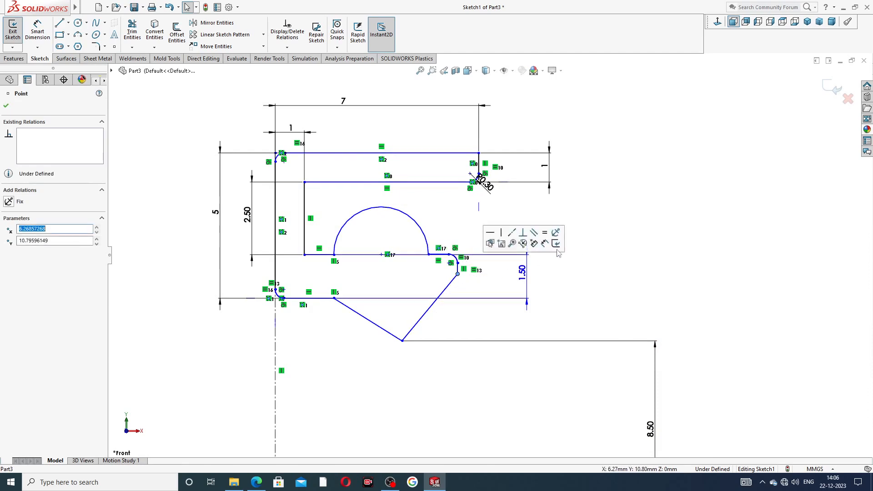
left_click(605, 233)
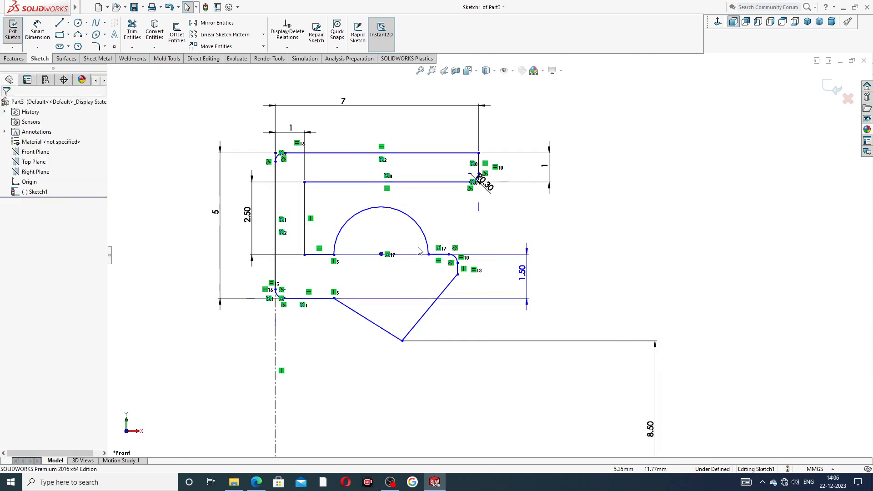
scroll(361, 264, "down", 1)
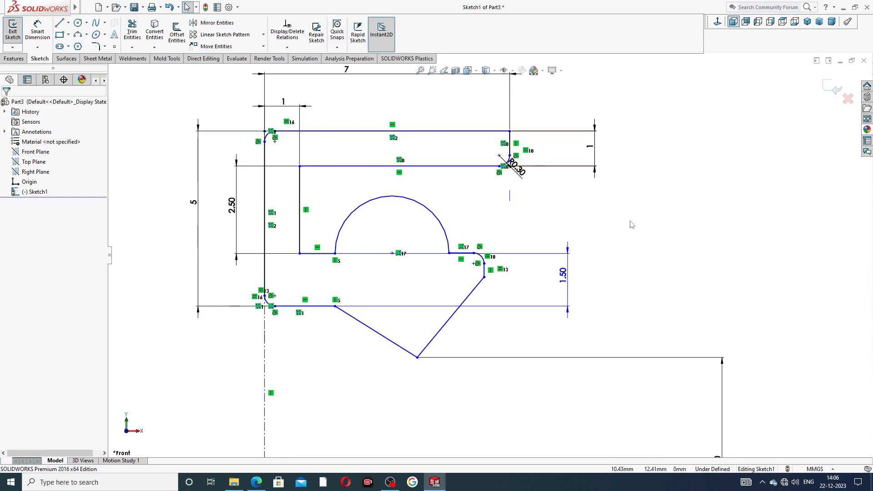
Shift the rounded corner and its short vertical edge closer to the semicircle, shortening the adjoining inner horizontal edge.
scroll(634, 242, "up", 4)
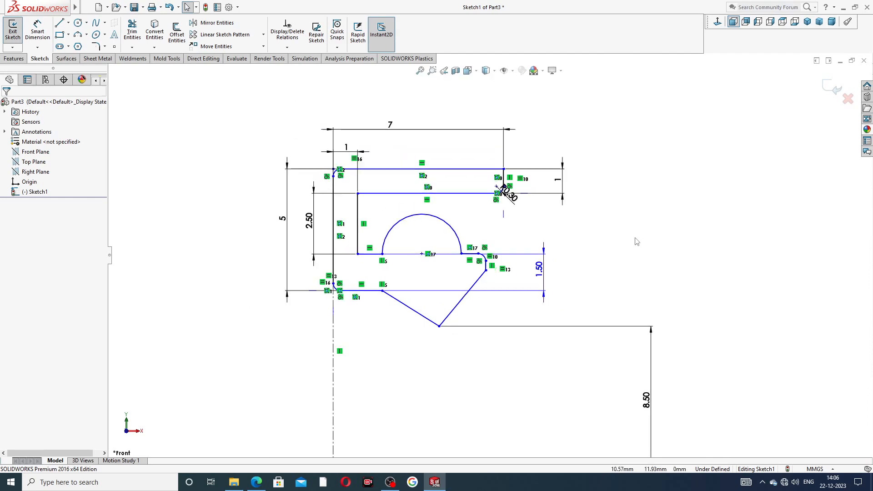
scroll(456, 274, "down", 3)
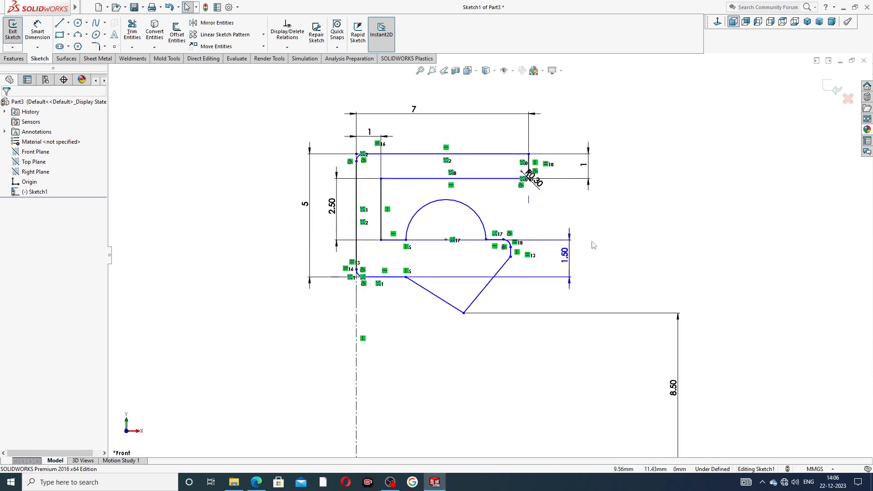
scroll(658, 246, "up", 2)
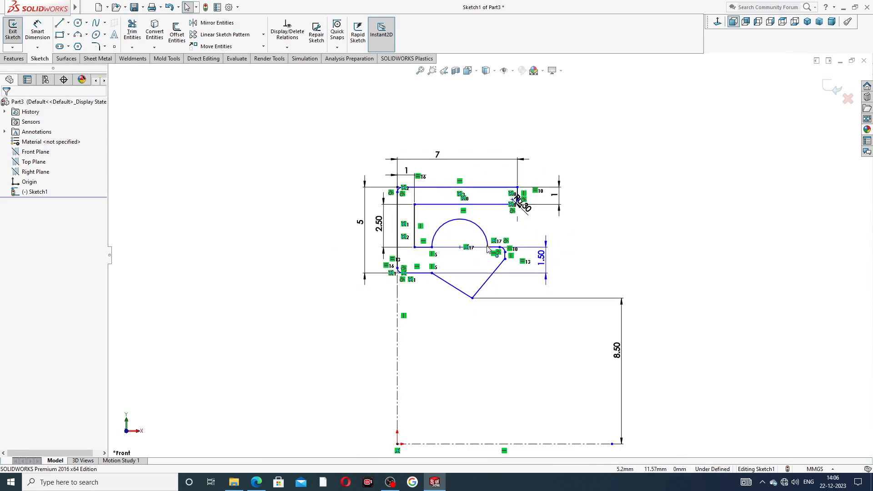
scroll(507, 221, "down", 2)
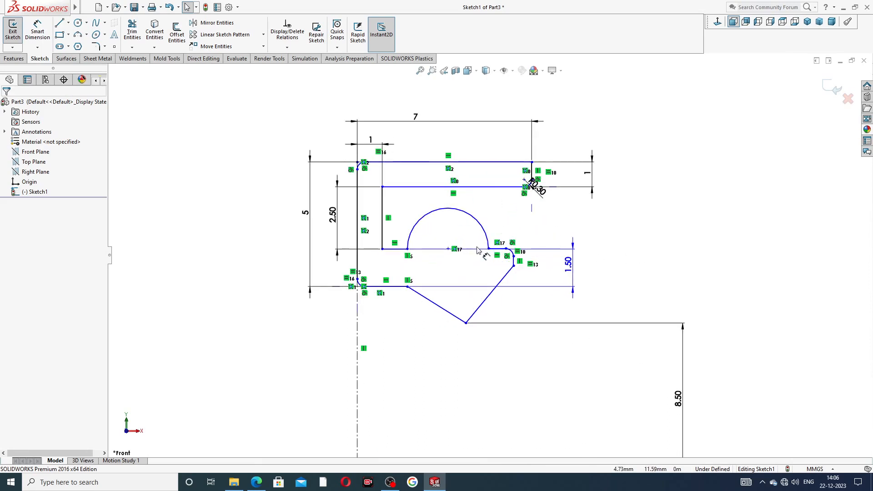
left_click(507, 249)
left_click_drag(499, 250, 498, 248)
left_click(623, 238)
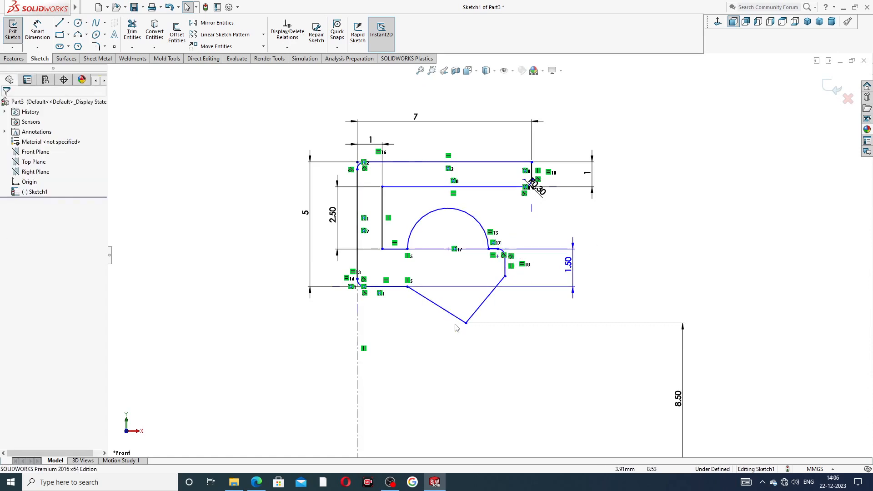
Revolve the seal profile 360° about the horizontal centerline through the origin.
scroll(433, 244, "up", 2)
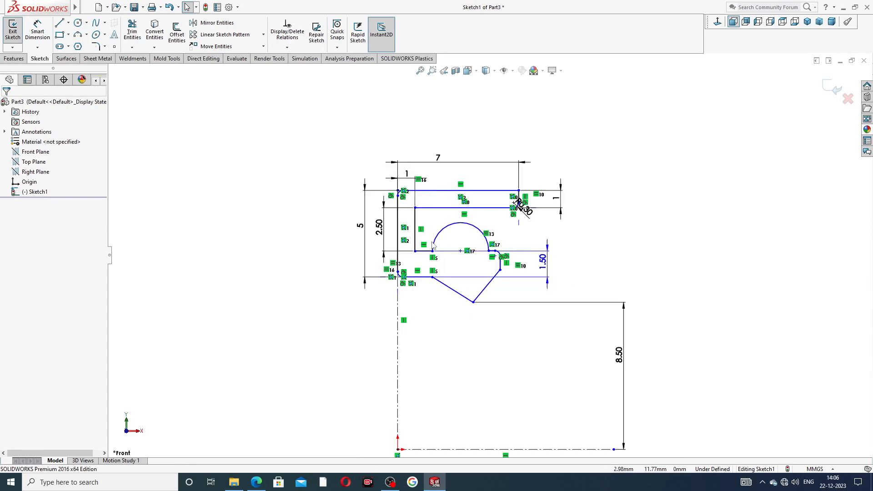
scroll(432, 244, "up", 1)
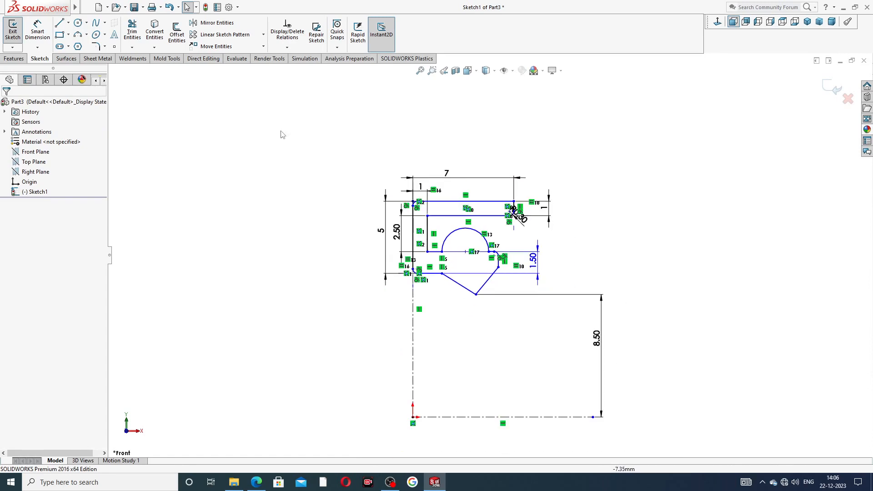
left_click(13, 58)
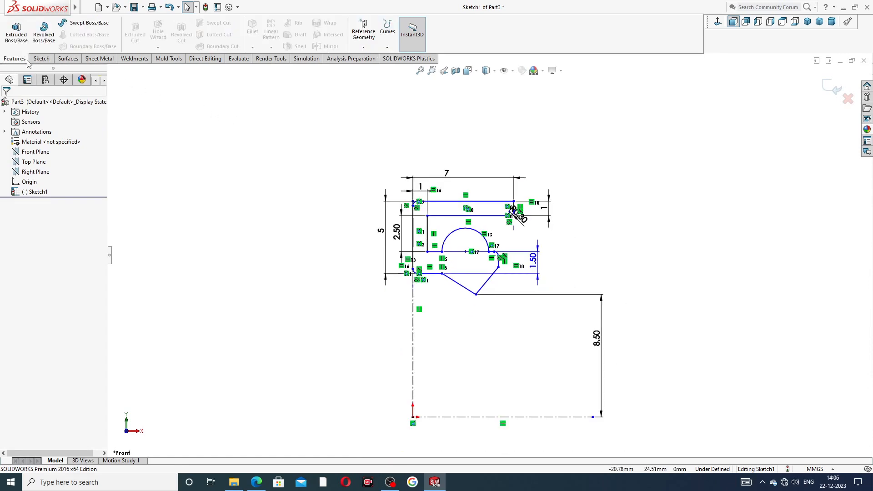
left_click(45, 36)
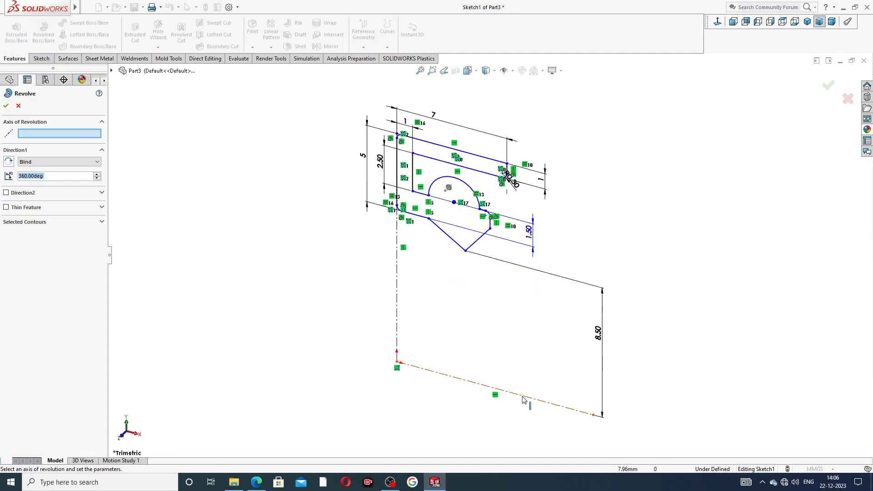
left_click(523, 398)
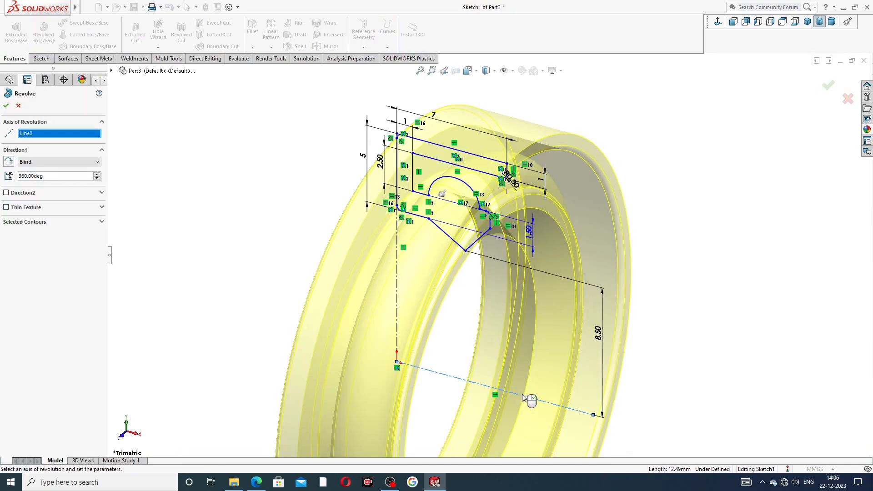
scroll(548, 307, "up", 2)
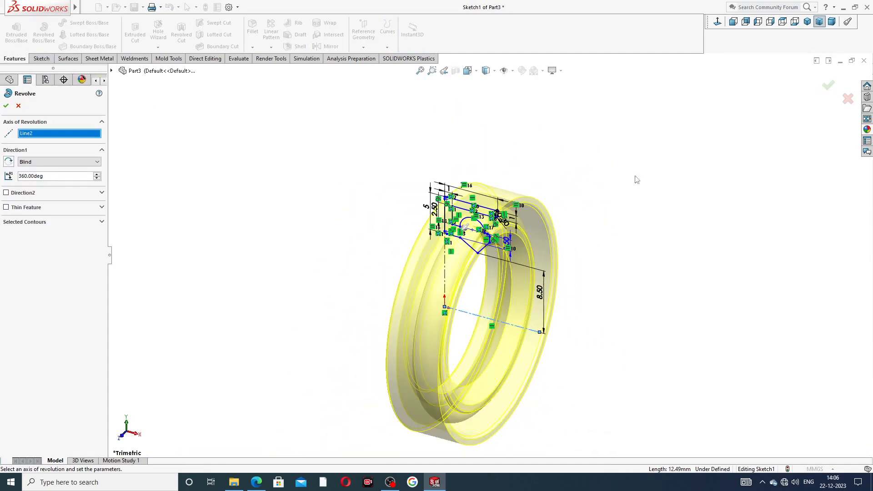
left_click(829, 85)
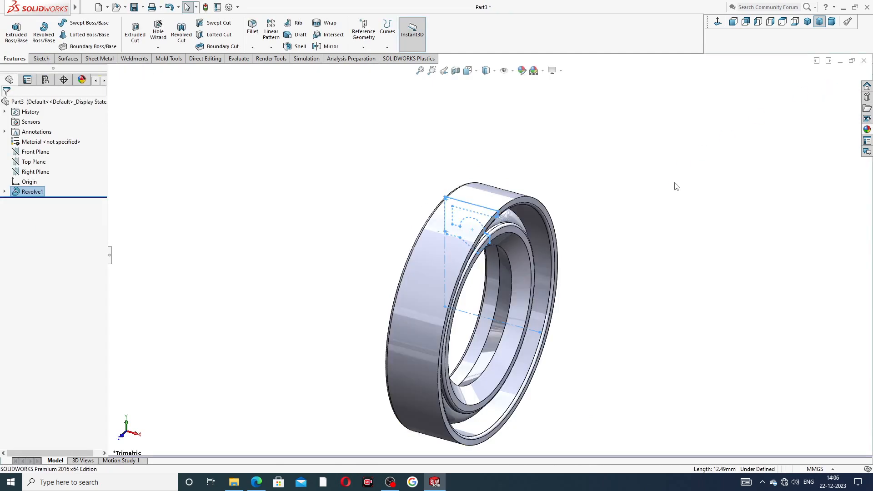
Apply the polished copper appearance to the whole revolved seal.
middle_click_drag(636, 263, 533, 274)
scroll(510, 322, "up", 2)
scroll(474, 341, "down", 2)
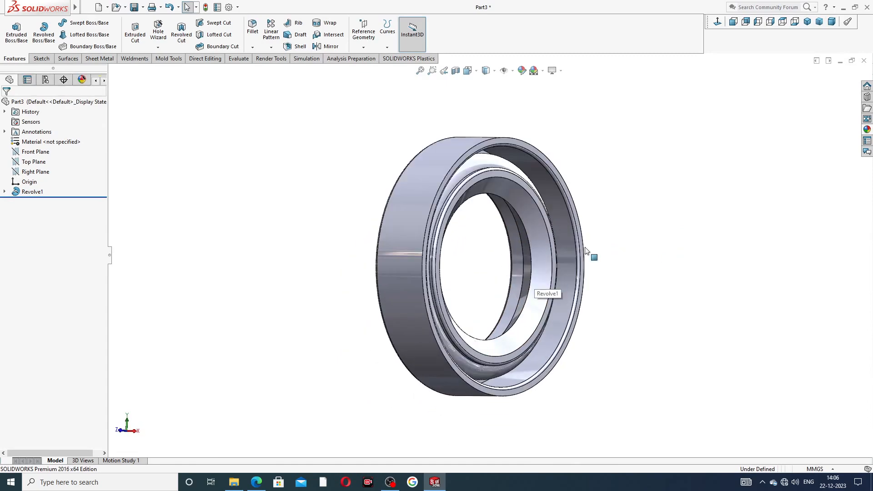
scroll(630, 176, "up", 2)
scroll(470, 276, "down", 2)
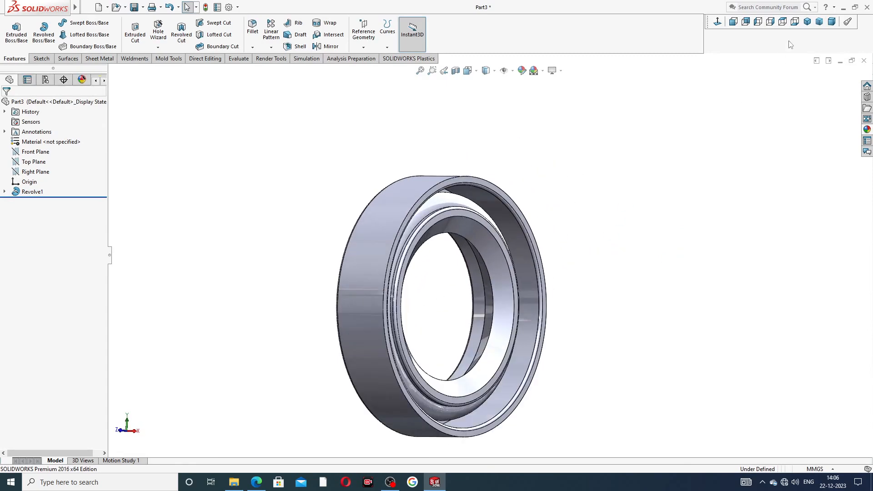
left_click(717, 22)
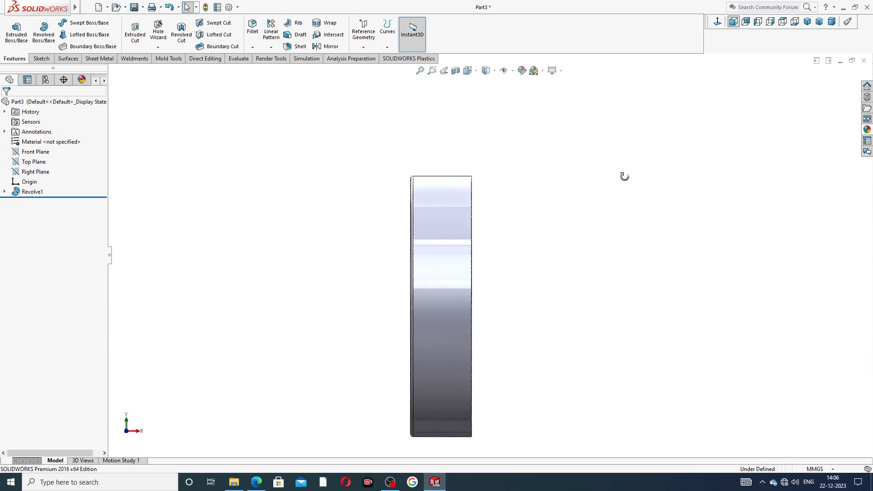
middle_click_drag(624, 176, 574, 223)
left_click(867, 130)
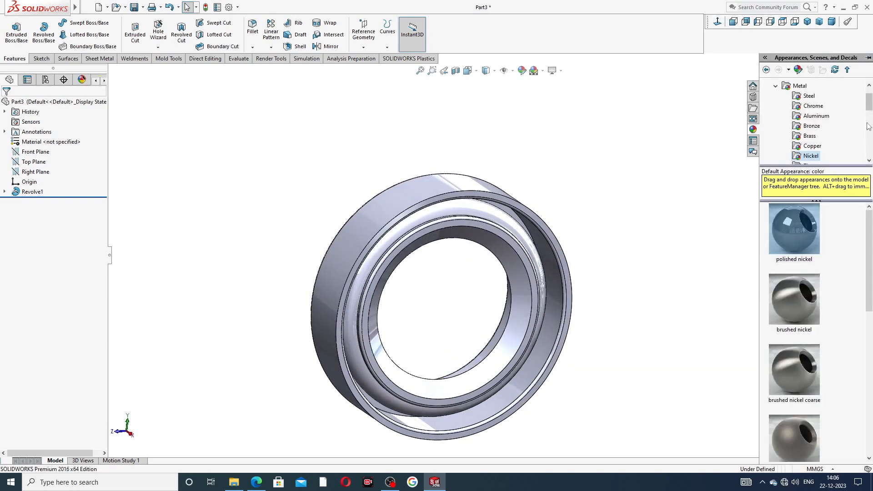
left_click(813, 138)
left_click(814, 150)
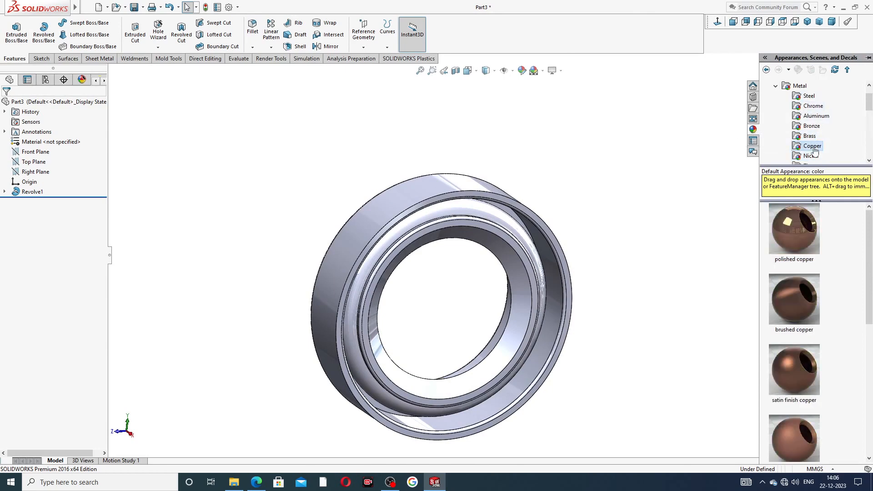
double_click(801, 231)
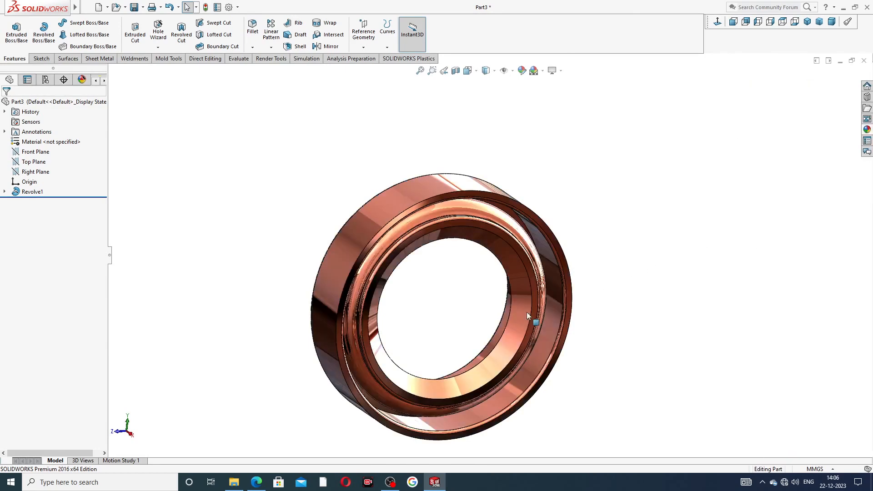
Examine the copper oil seal from the front and at several oblique angles.
scroll(304, 352, "down", 1)
scroll(409, 318, "up", 2)
middle_click_drag(441, 313, 480, 296)
scroll(480, 296, "down", 2)
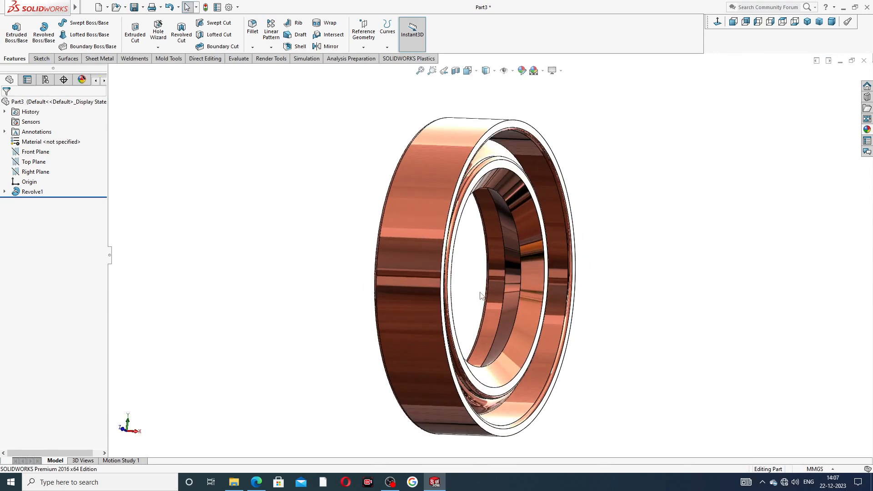
scroll(657, 224, "up", 2)
left_click(733, 21)
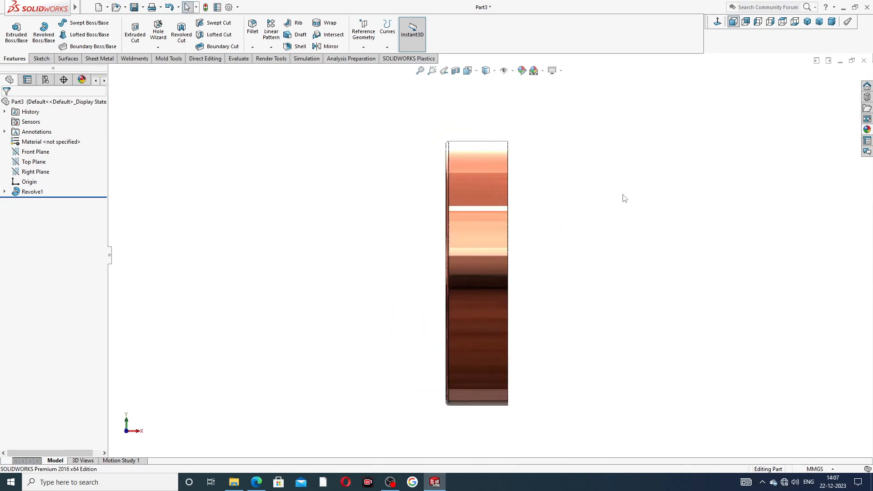
middle_click_drag(625, 198, 529, 208)
scroll(517, 282, "down", 2)
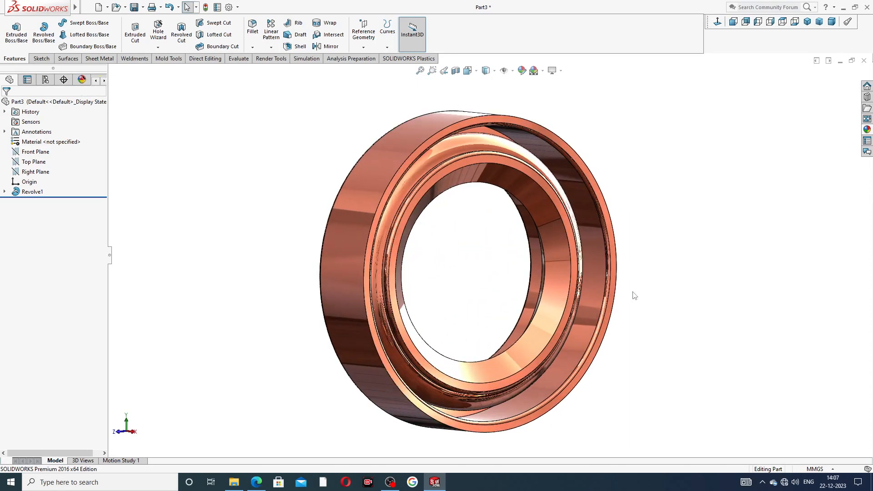
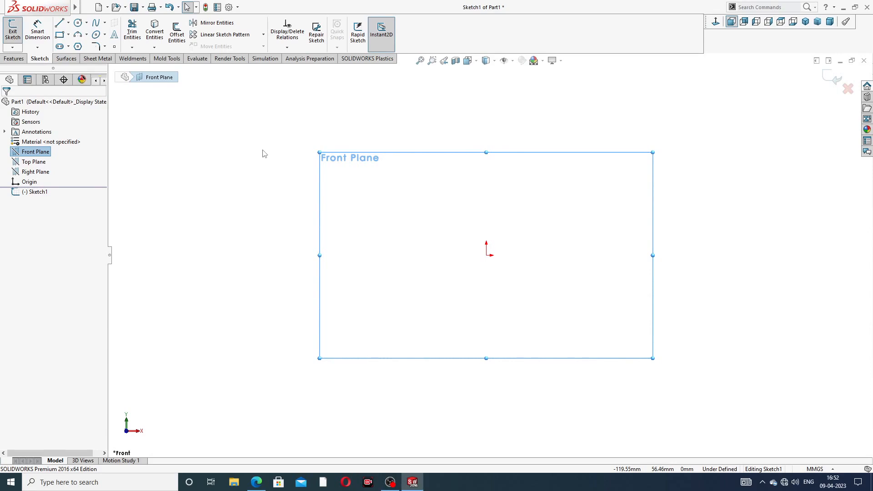
Sketch a vertical centerline through the origin on the Front Plane, extending above and below it.
left_click(68, 23)
left_click(80, 45)
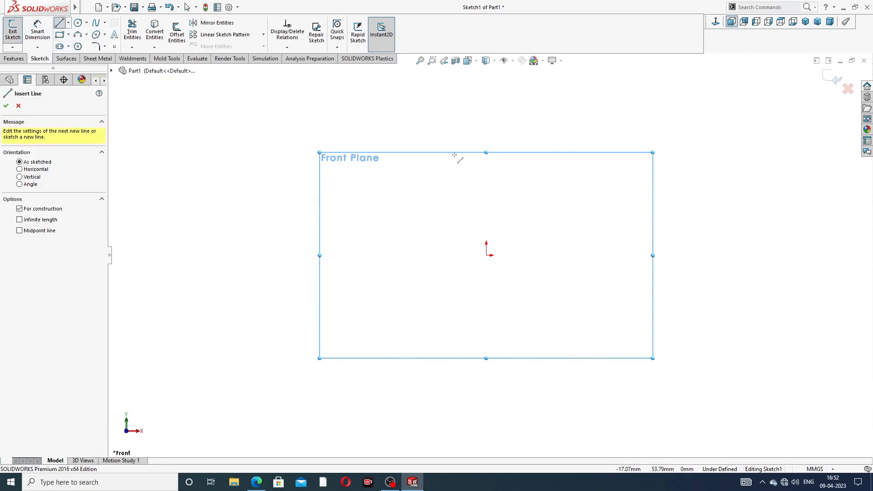
left_click(486, 93)
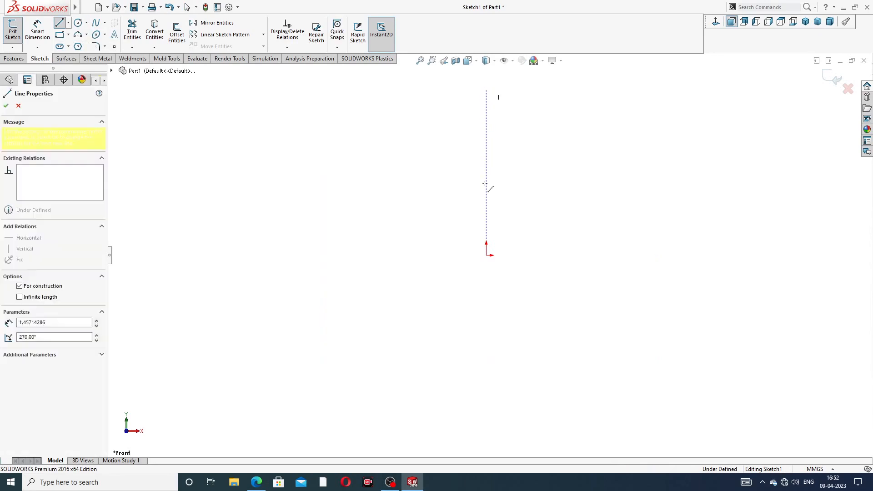
left_click(486, 370)
right_click(594, 184)
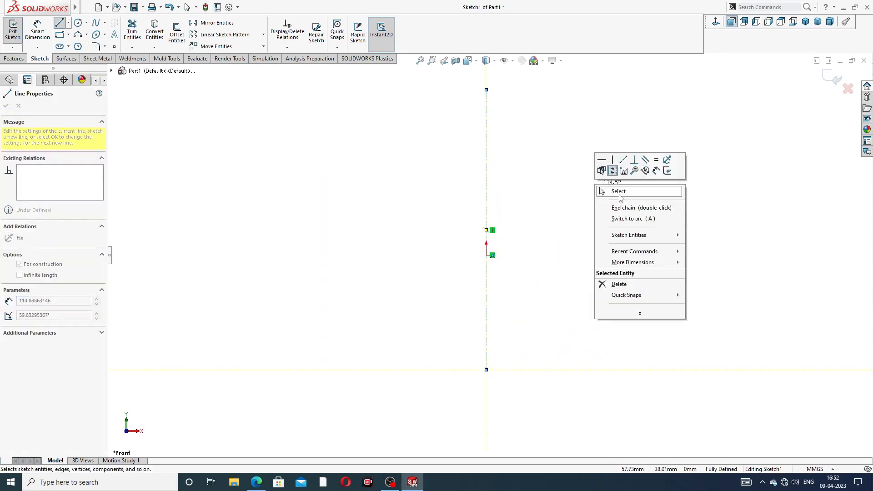
left_click(618, 192)
Sketch a slanted construction line about 128.5 mm long at about 318.6°, crossing the vertical centerline near the origin.
left_click(68, 23)
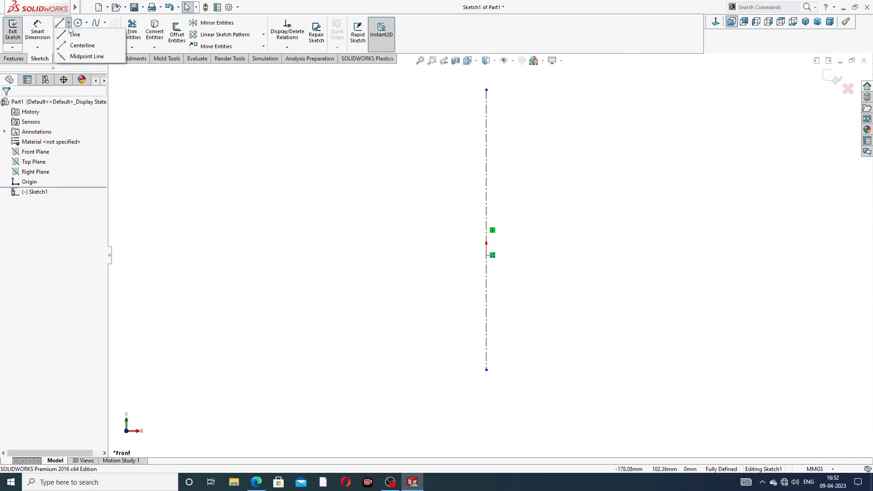
left_click(75, 35)
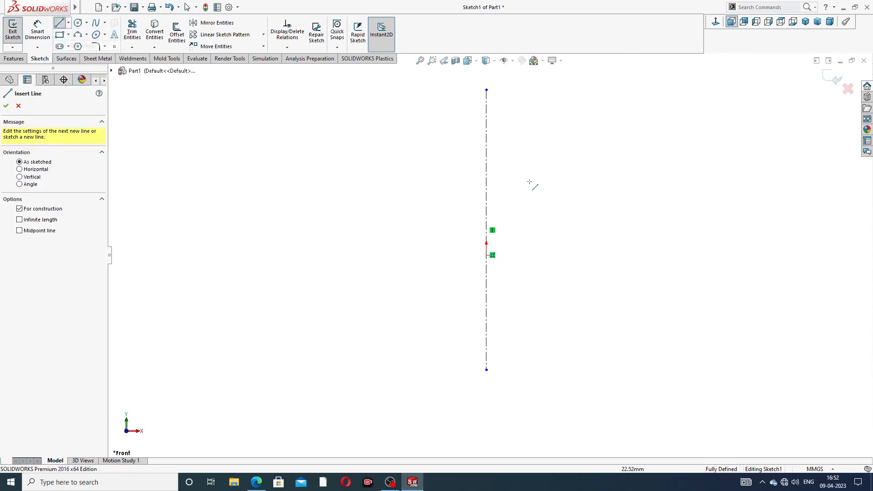
left_click(382, 163)
left_click(563, 323)
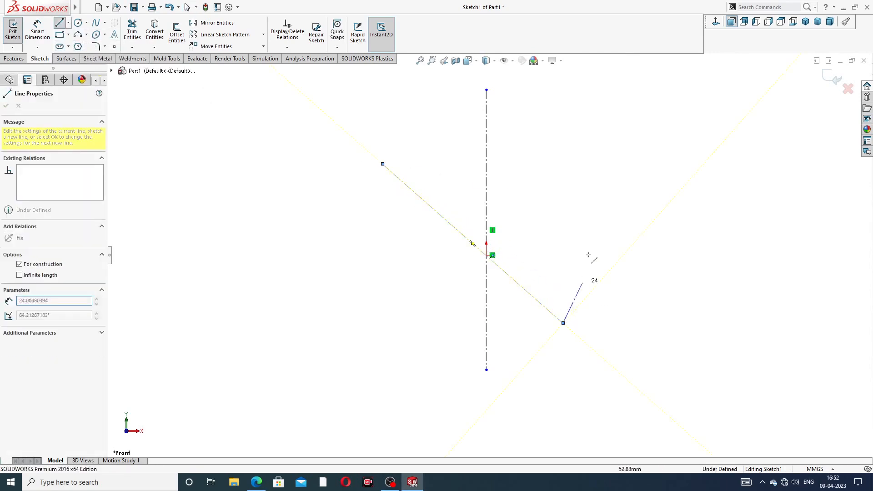
right_click(594, 238)
left_click(610, 246)
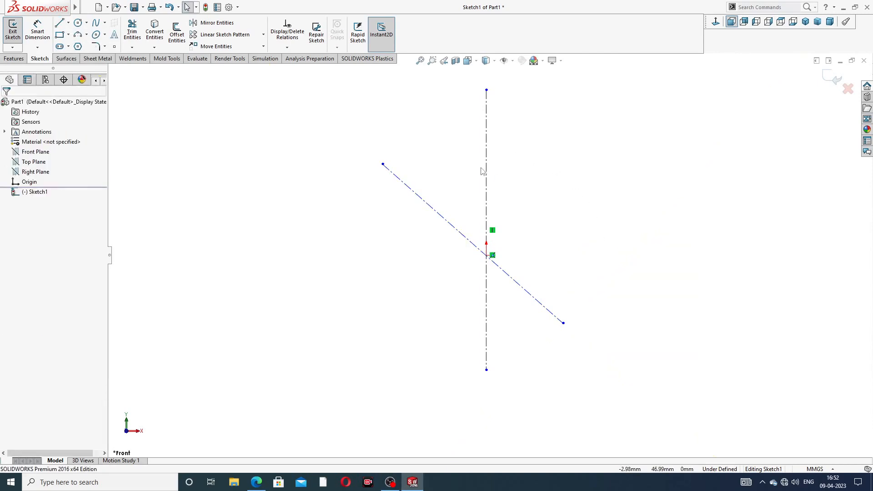
Constrain the slanted construction line to the origin with a Coincident relation and a Midpoint relation.
left_click(458, 233)
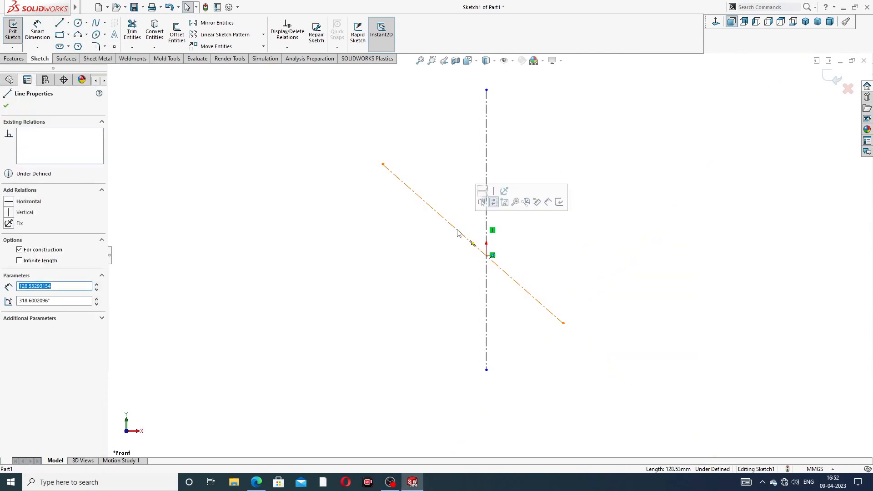
left_click(487, 255, "ctrl")
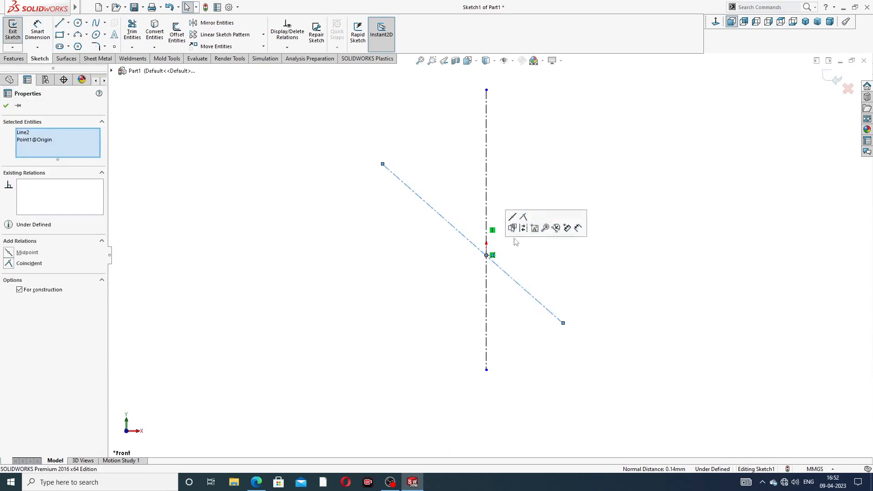
left_click(524, 218)
left_click(536, 176)
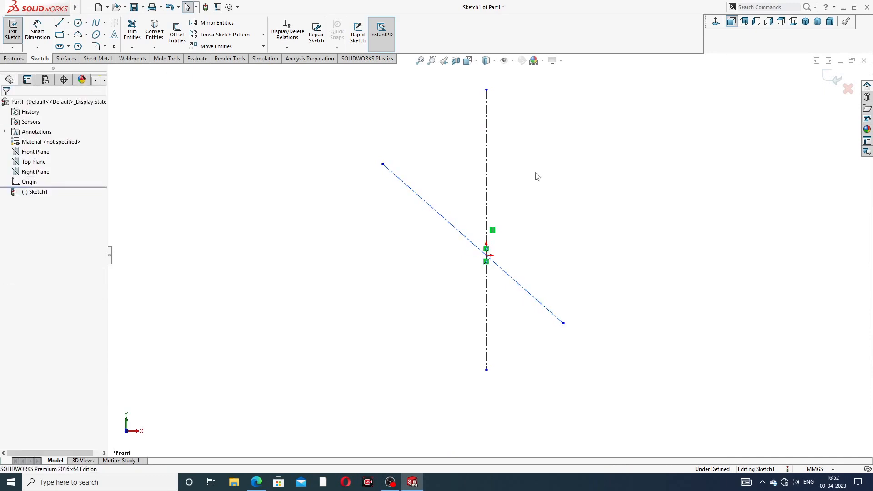
left_click(462, 233)
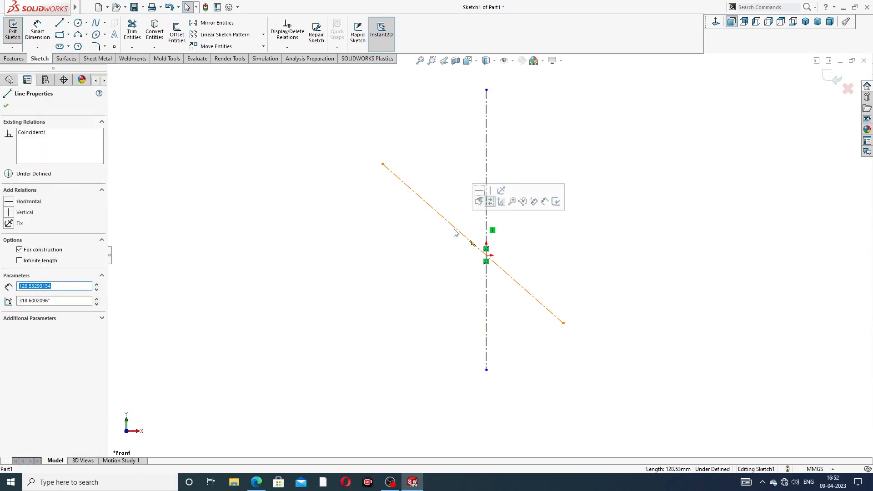
left_click(487, 256, "ctrl")
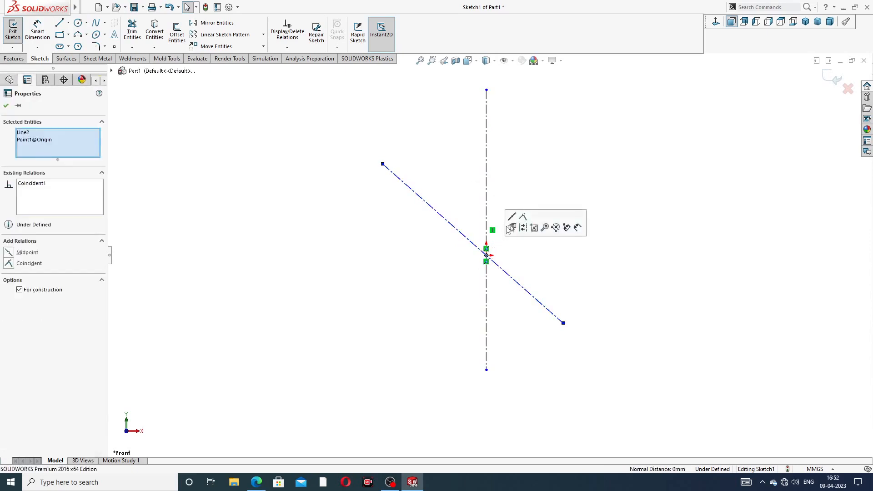
left_click(512, 217)
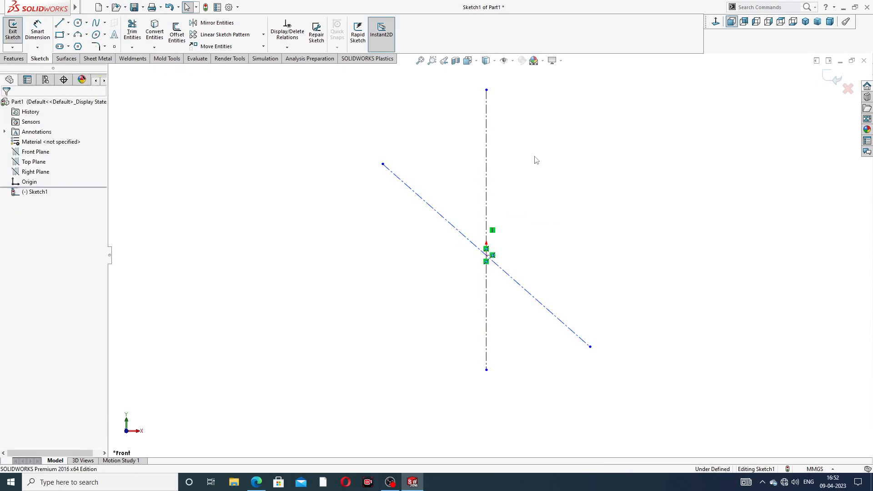
Reposition both endpoints of the slanted construction line, with the lower end at about X 51.7 mm, Y -48.2 mm.
left_click_drag(383, 165, 366, 150)
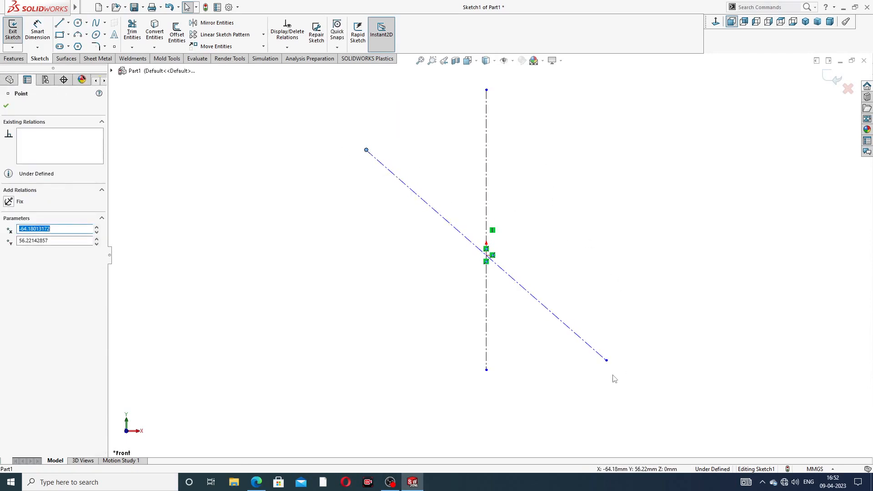
left_click_drag(607, 362, 584, 346)
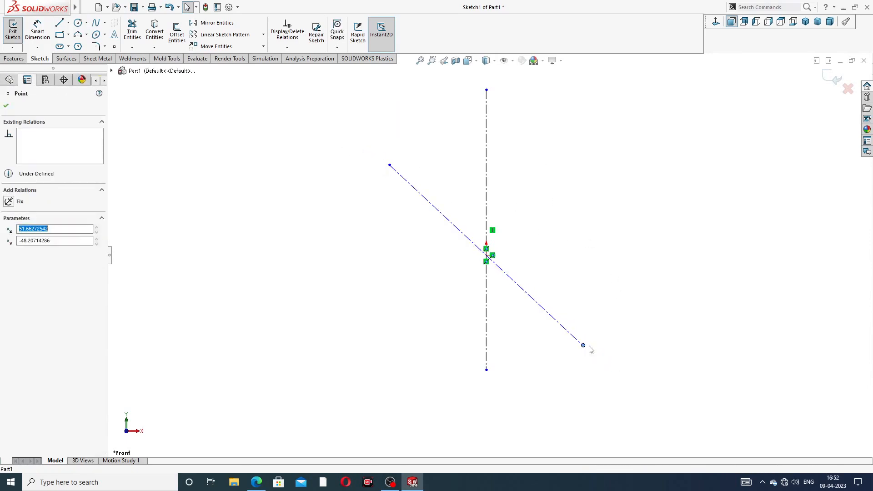
left_click(194, 89)
Dimension the angle between the slanted construction line and the vertical centerline at 38°.
left_click(38, 31)
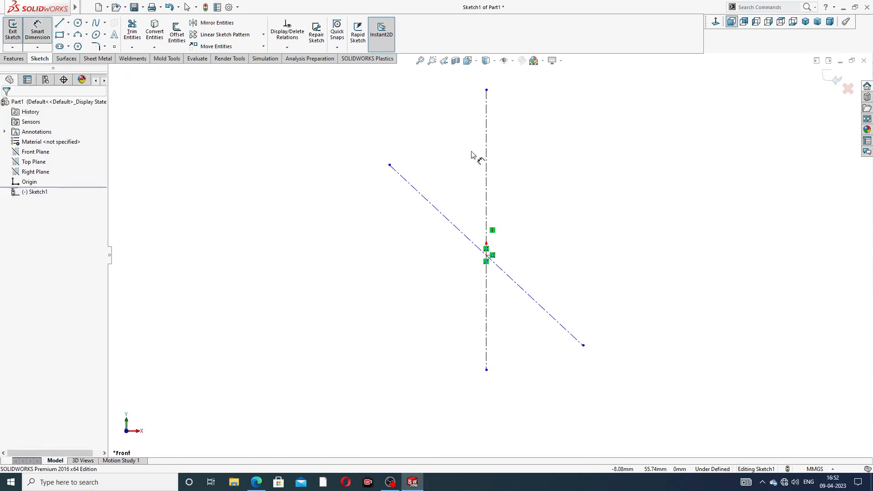
left_click(454, 225)
left_click(486, 202)
left_click(467, 192)
type("38")
key("Return")
key("Escape")
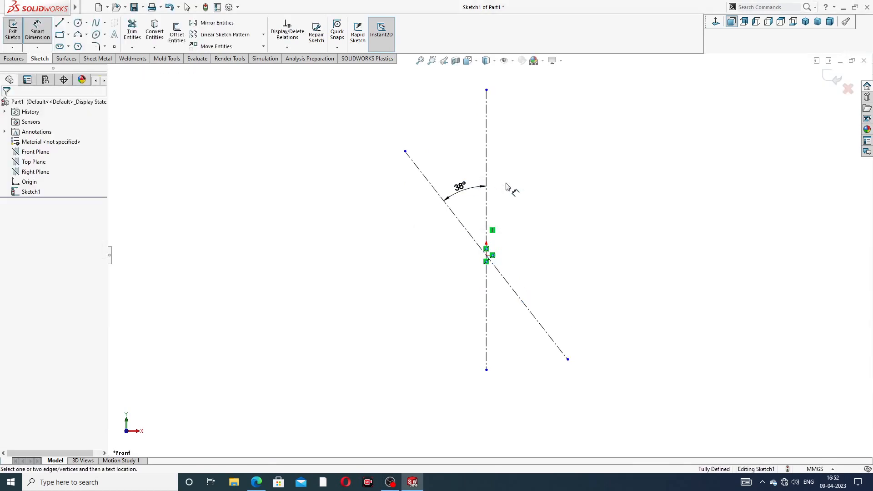
right_click(541, 148)
left_click(564, 135)
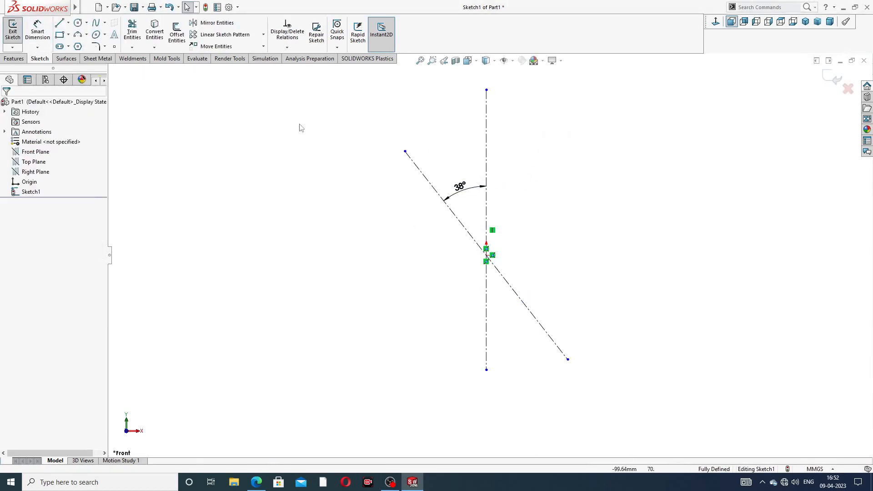
Sketch a circle of about 31.2 mm radius at the origin, plus circles of about 3 mm and 10.6 mm at the slanted line's upper and lower ends.
left_click(78, 23)
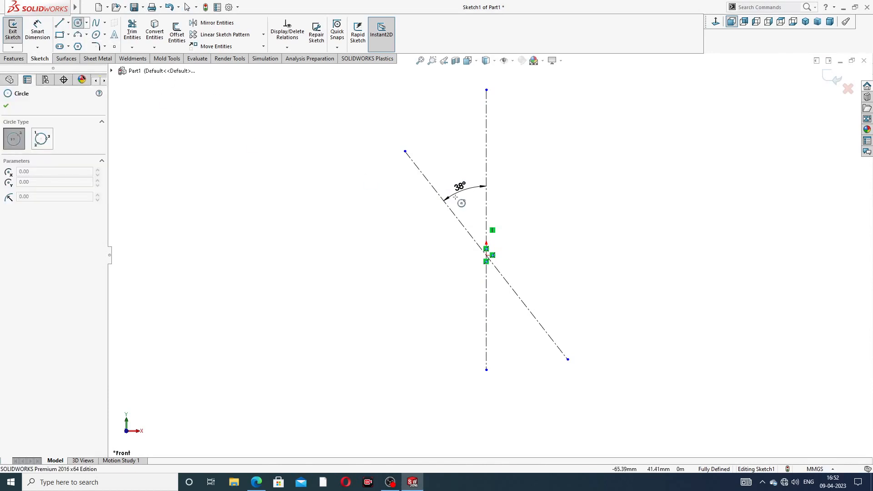
left_click(486, 255)
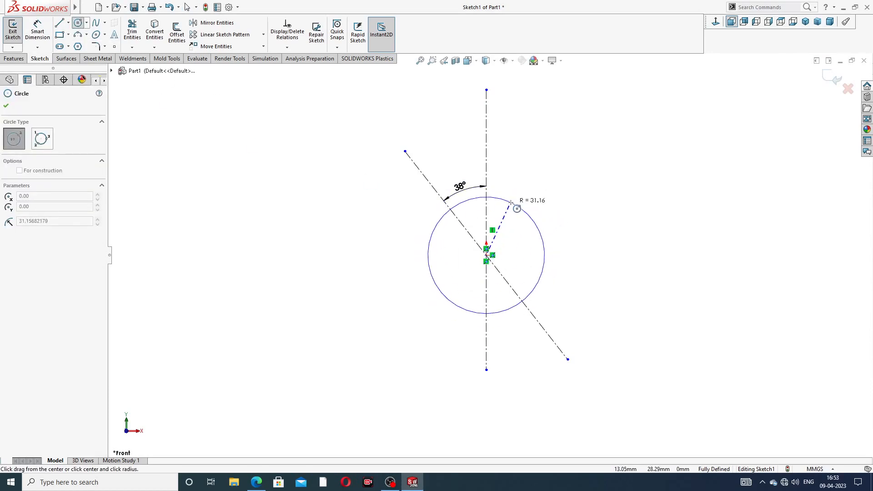
left_click(518, 207)
left_click(404, 151)
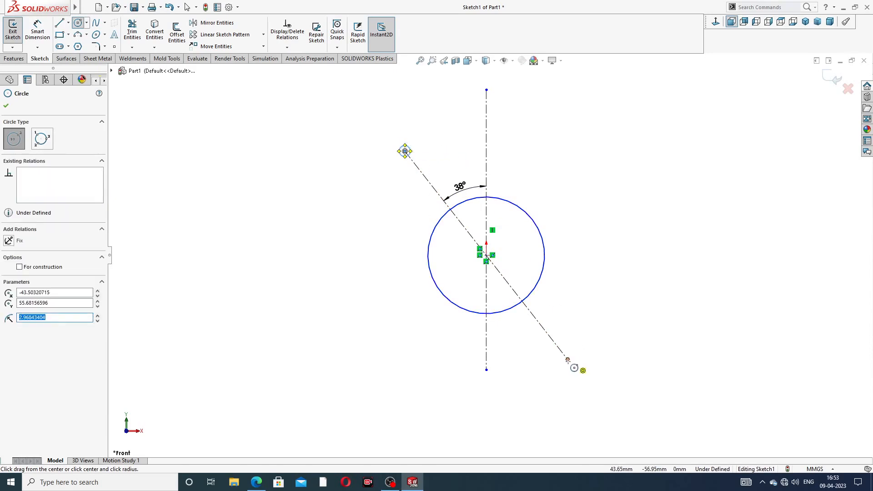
left_click(568, 360)
left_click(580, 345)
right_click(580, 251)
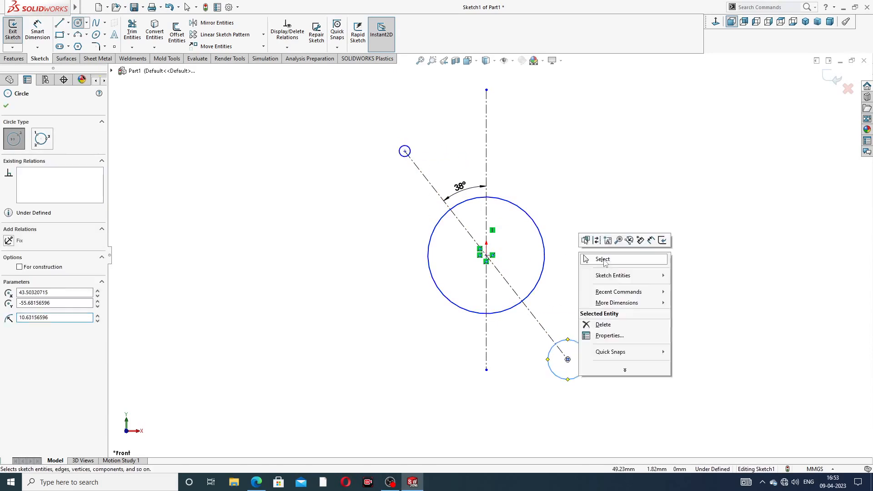
left_click(603, 260)
Enlarge the upper end circle to about 10.5 mm radius and make it equal to the lower end circle.
left_click(404, 151)
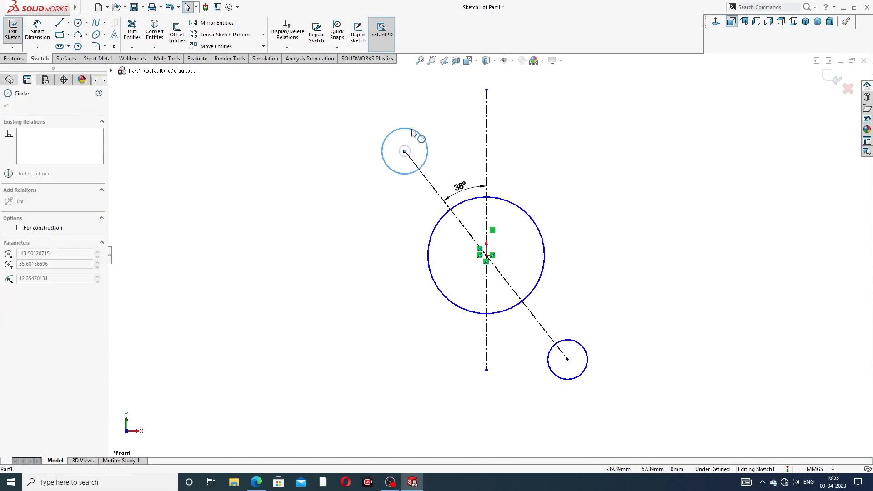
left_click(419, 138)
key("Escape")
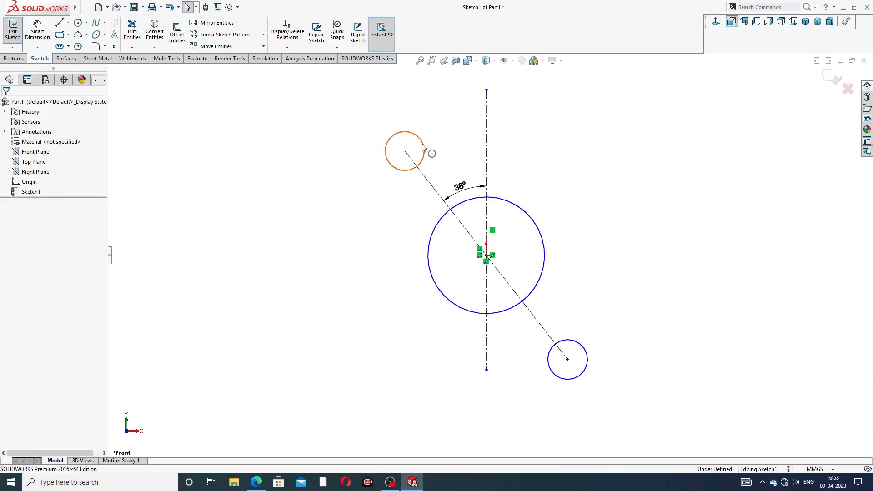
left_click(423, 152)
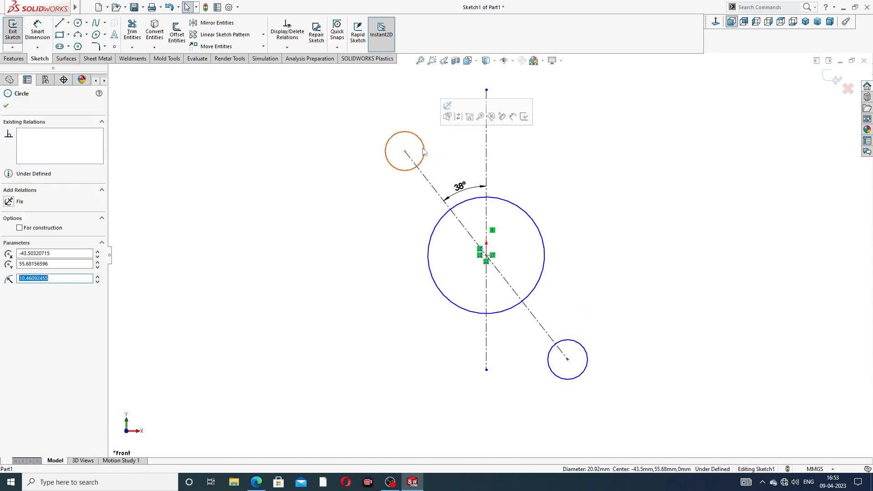
left_click(577, 344, "ctrl")
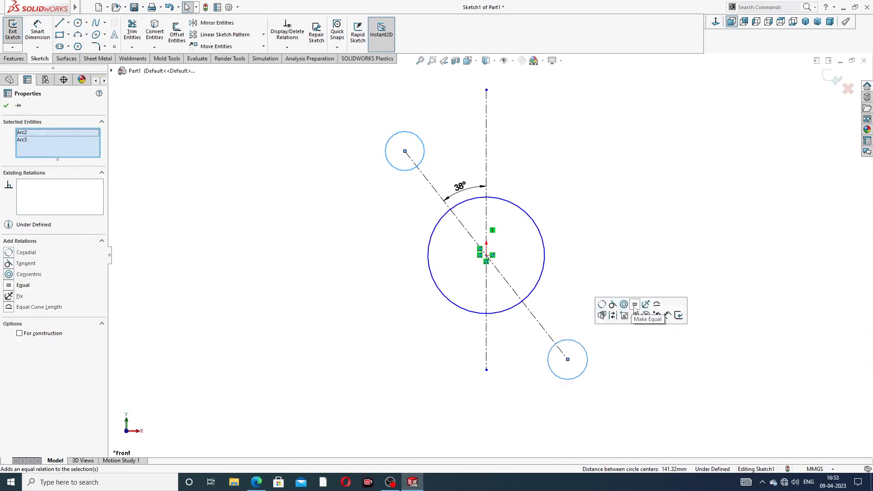
left_click(636, 310)
left_click(602, 143)
Sketch a line from the right side of the upper small circle to the upper right of the central circle.
key("z")
scroll(577, 268, "down", 3)
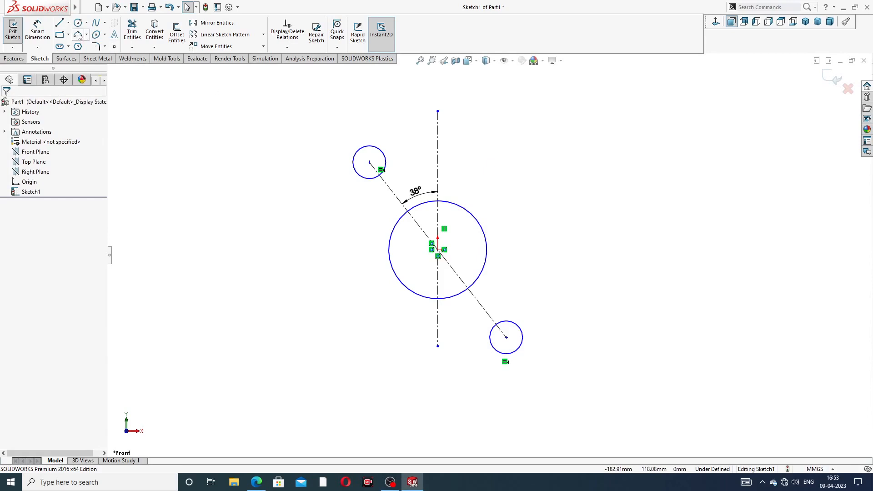
left_click(61, 23)
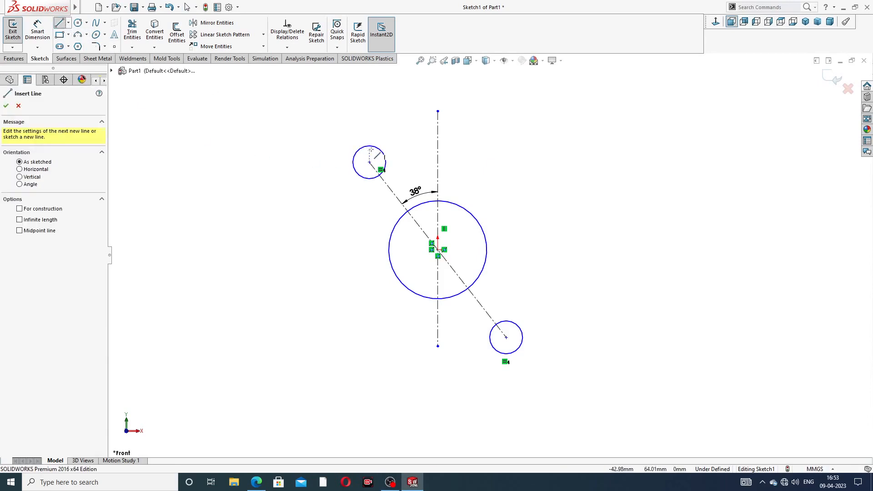
left_click(370, 162)
left_click(475, 216)
right_click(502, 174)
left_click(523, 179)
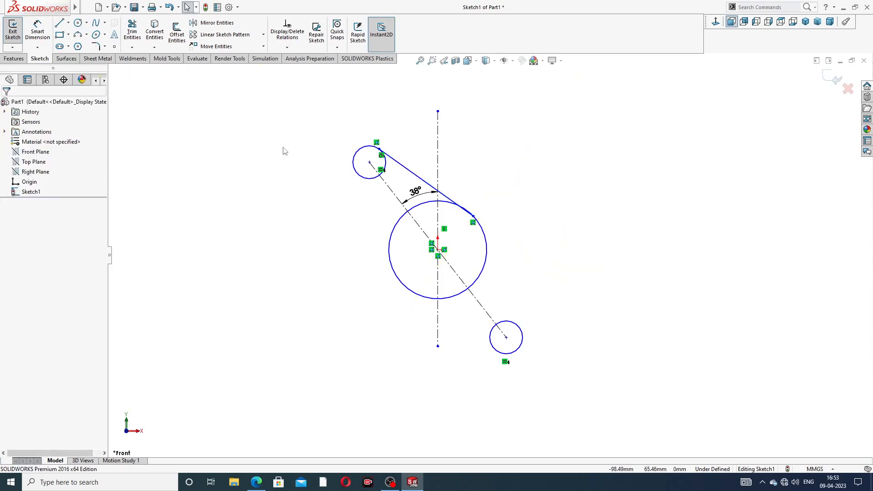
Sketch a line about 66 mm long from the lower left of the upper small circle to the central circle's left side.
left_click(58, 23)
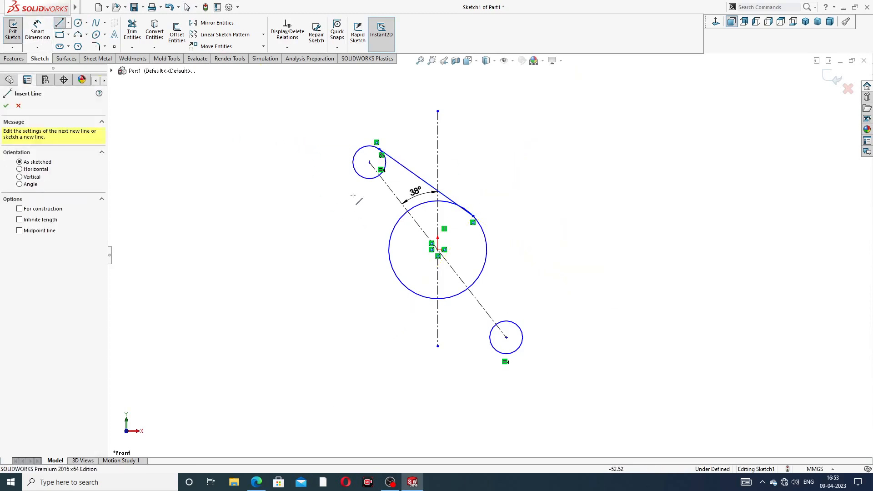
left_click(359, 175)
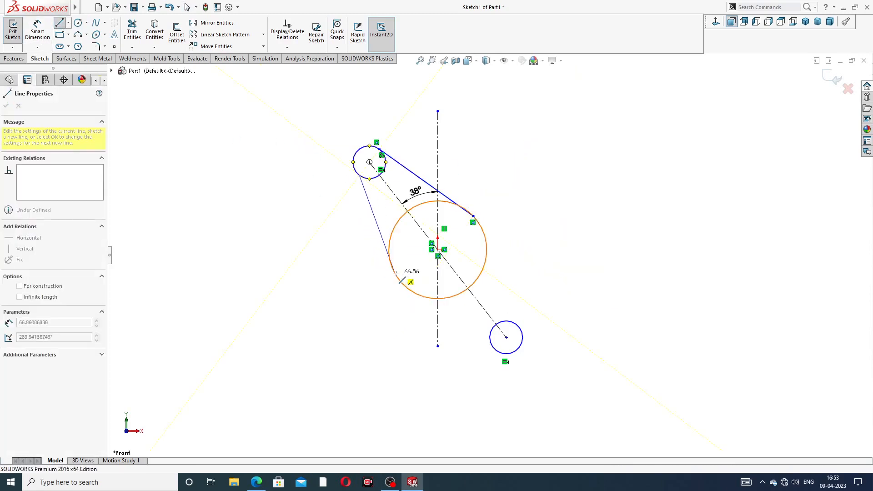
left_click(395, 273)
right_click(334, 249)
left_click(353, 255)
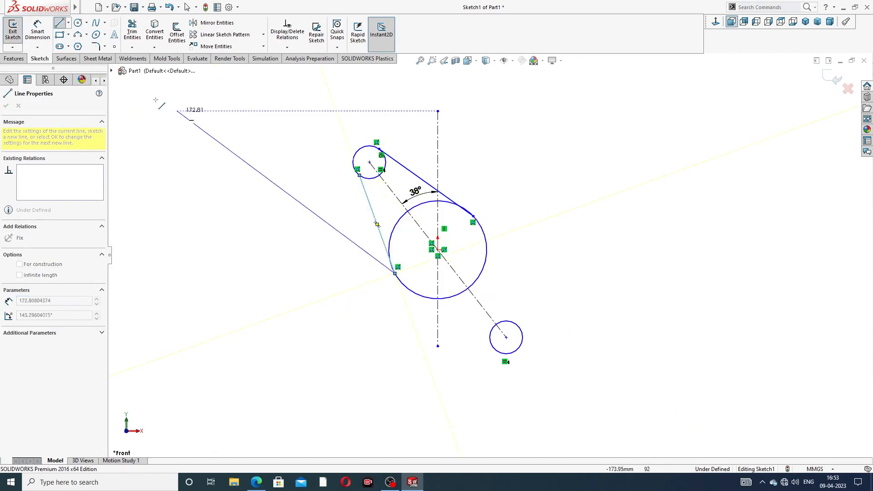
right_click(181, 131)
left_click(199, 137)
Sketch a tangent line from the right side of the central circle to the right side of the lower small circle.
left_click(58, 23)
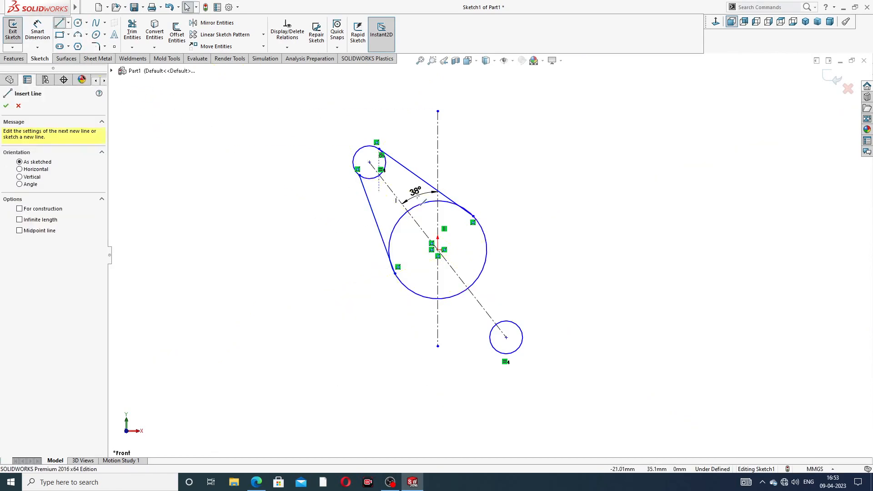
left_click(486, 237)
left_click(522, 331)
right_click(543, 248)
left_click(562, 285)
Sketch a tangent line from the lower left of the central circle to the lower left of the lower small circle.
left_click(59, 23)
left_click(414, 293)
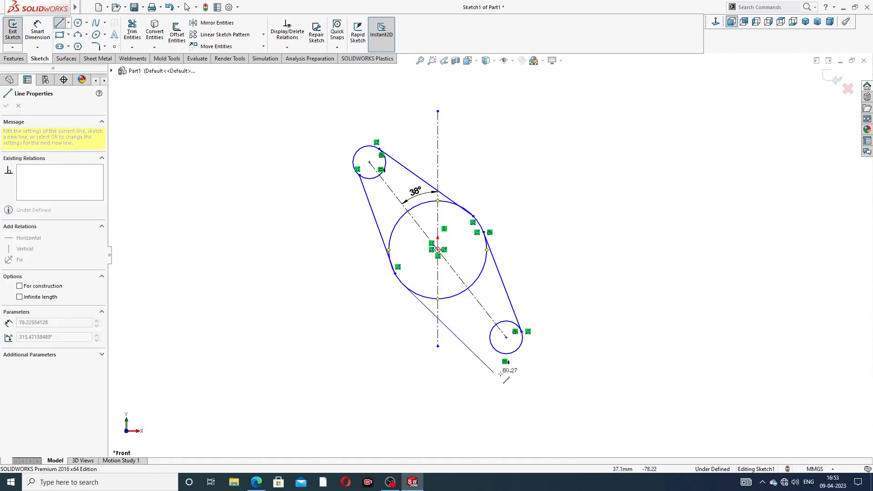
left_click(498, 351)
right_click(574, 219)
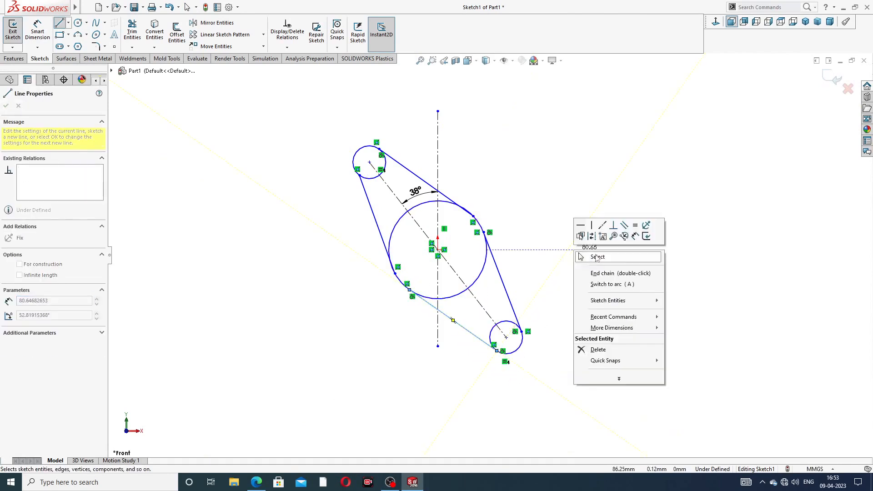
left_click(596, 257)
scroll(475, 199, "down", 2)
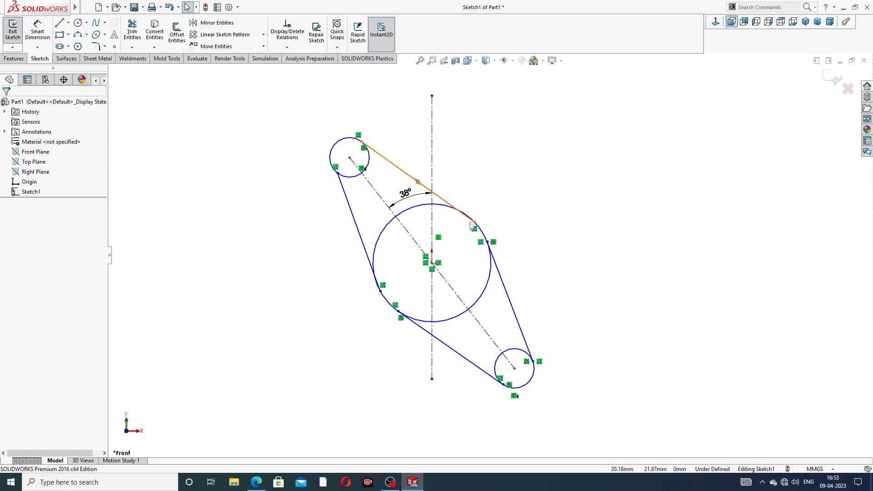
scroll(469, 218, "down", 3)
mouse_move(474, 188)
left_mouse_down()
mouse_move(443, 234)
mouse_move(494, 186)
left_mouse_up()
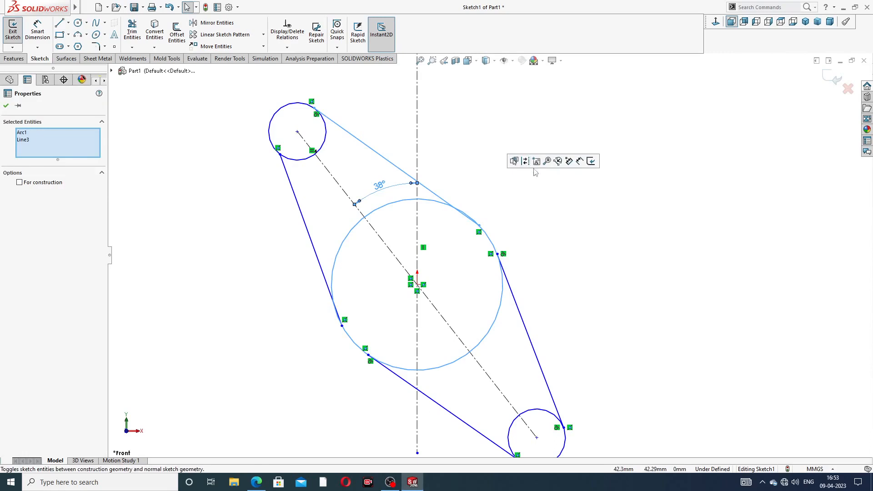
left_click(495, 148)
left_click_drag(460, 228, 495, 179)
left_click(495, 181)
Make the upper-right line tangent to the central circle.
left_click(439, 201)
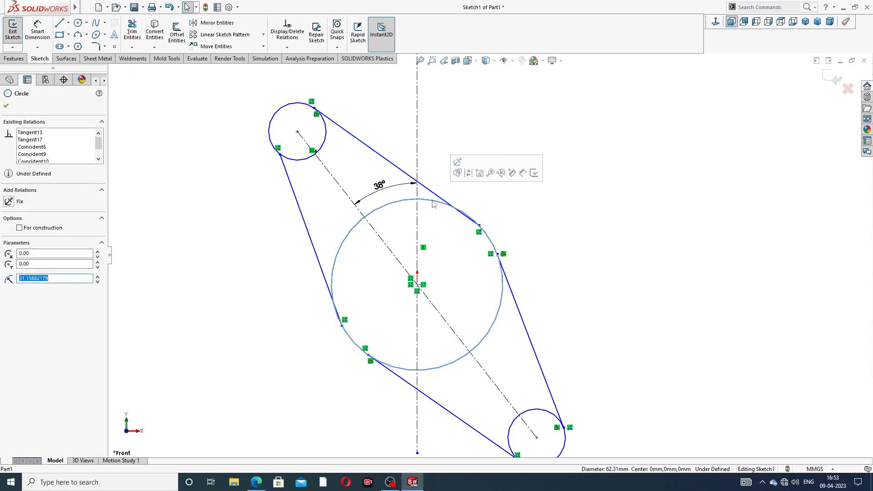
left_click(439, 201, "ctrl")
left_click(475, 169)
left_click(282, 301)
Make the upper-left line tangent to both the central circle and the upper small circle.
left_click(308, 235)
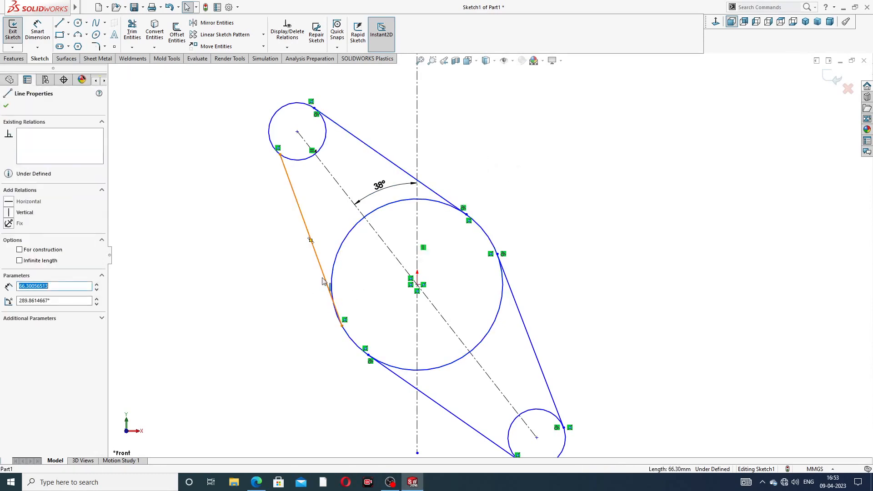
left_click(334, 269, "ctrl")
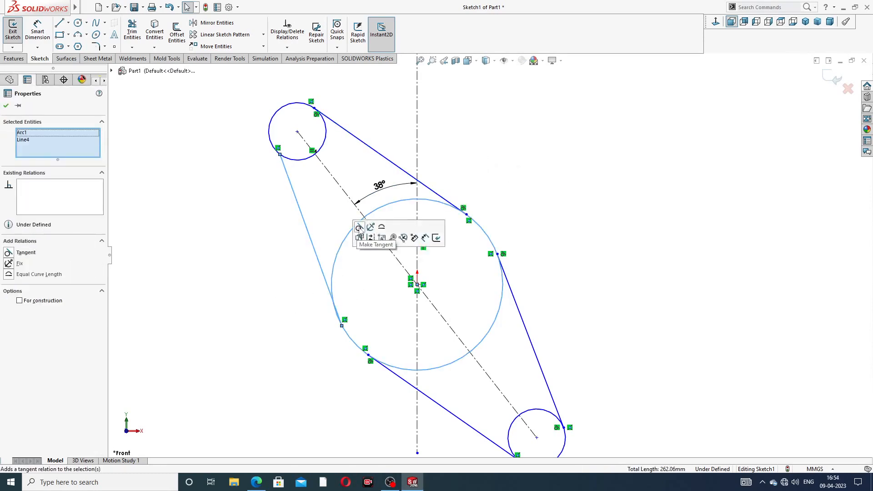
left_click(362, 240)
left_click(480, 148)
left_click(295, 160)
left_click(287, 174, "ctrl")
left_click(311, 134)
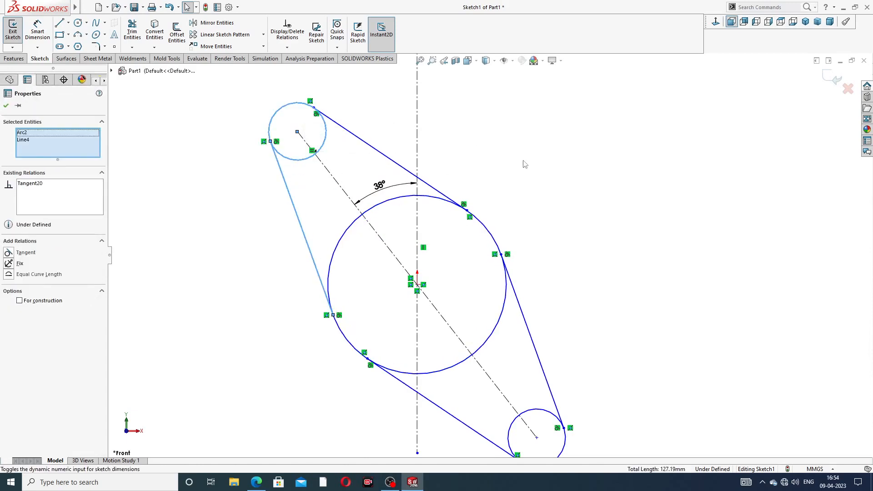
left_click(545, 170)
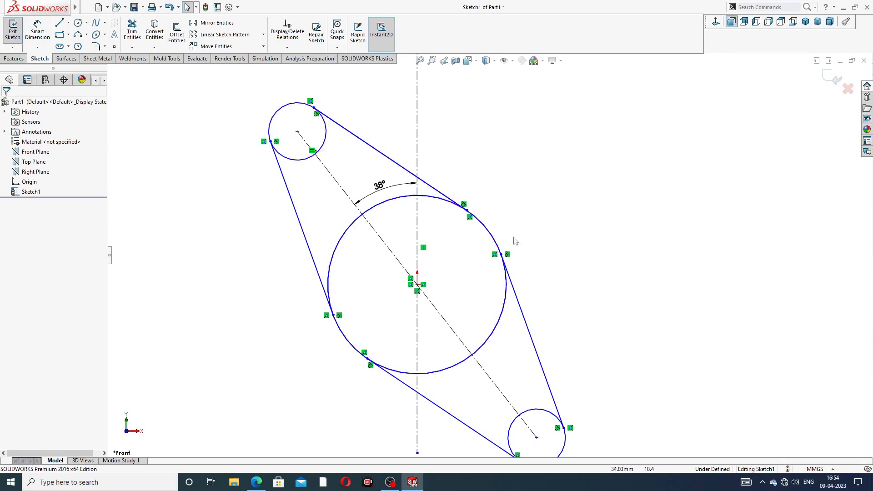
Check the flange radius in the PDF drawing and dimension the central circle's diameter as 104 mm.
key("z")
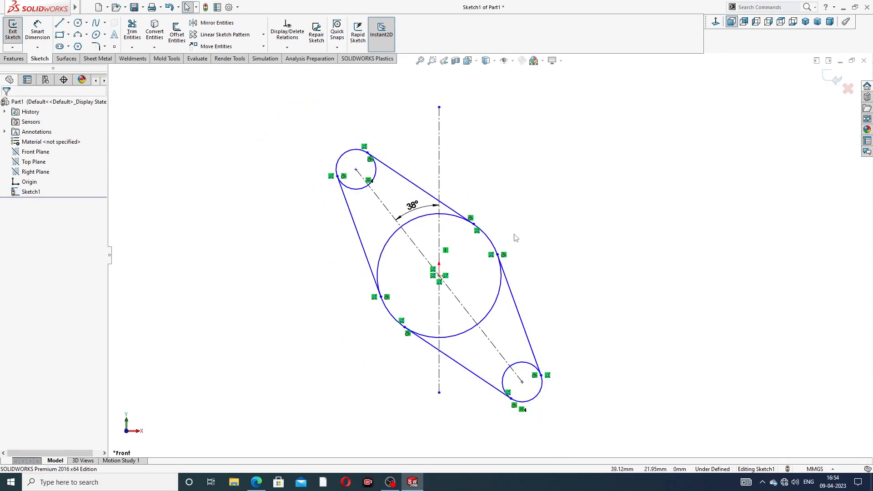
left_click(38, 32)
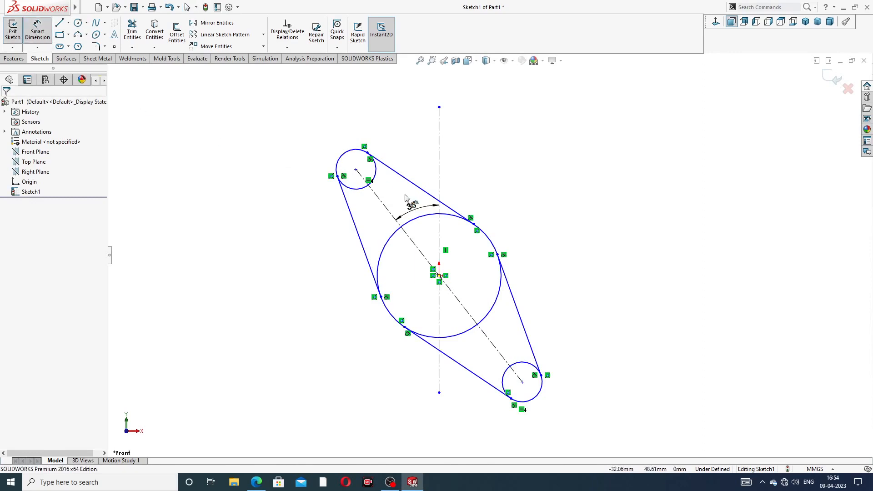
left_click(455, 221)
left_click(509, 194)
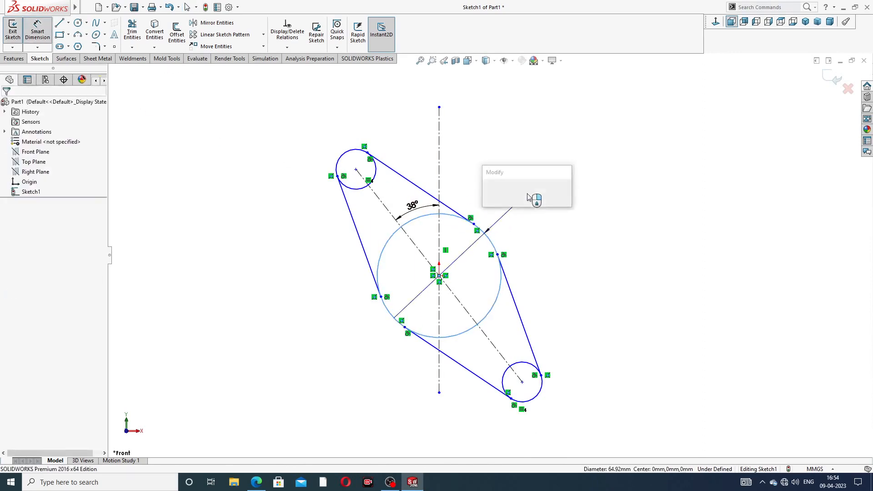
left_click(257, 482)
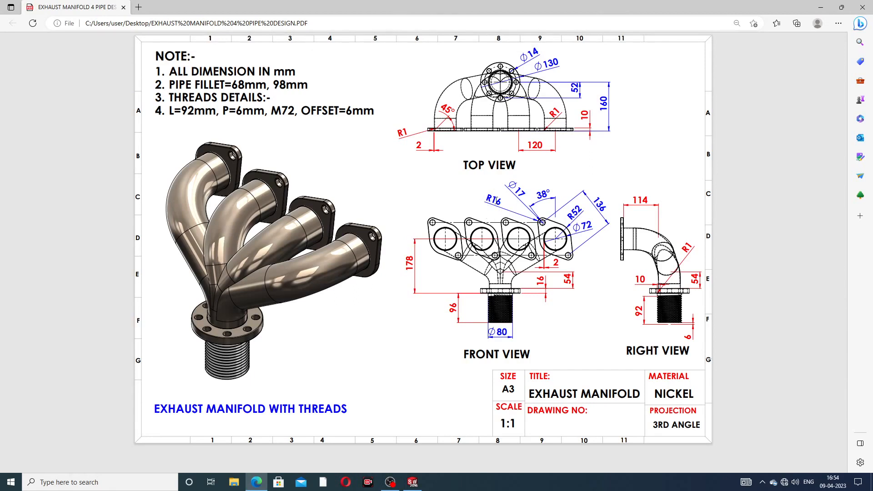
left_click(256, 482)
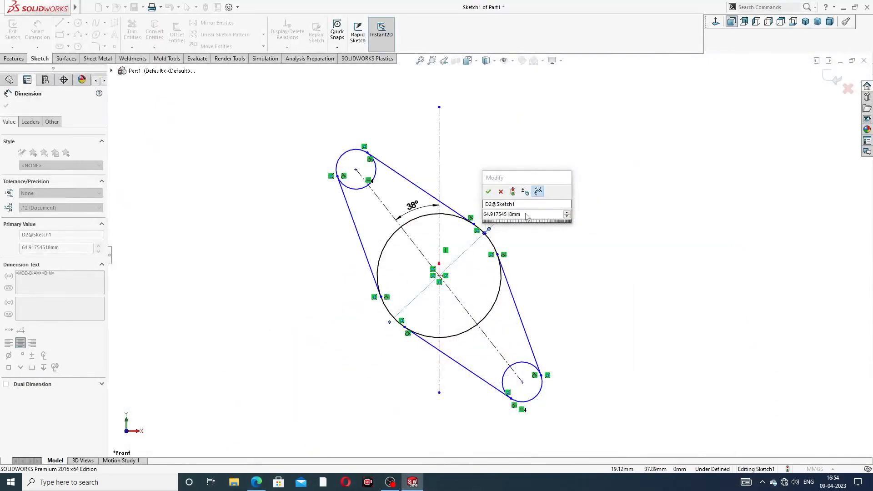
type("104")
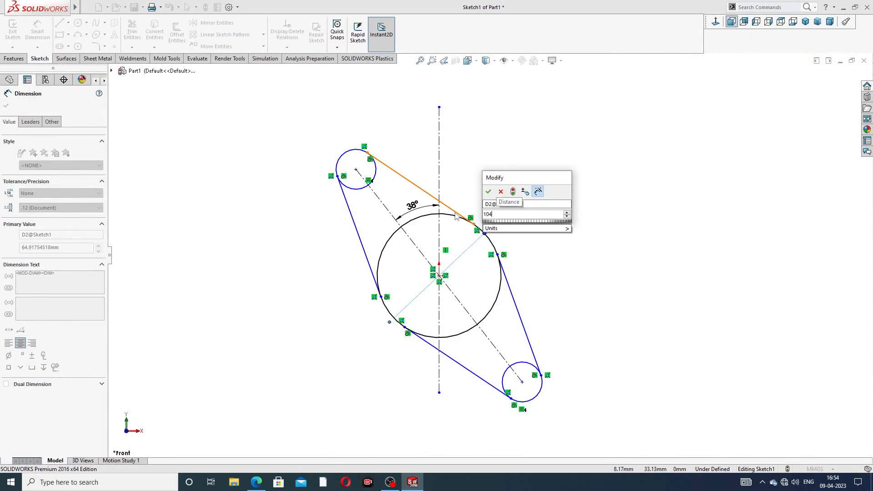
key("Return")
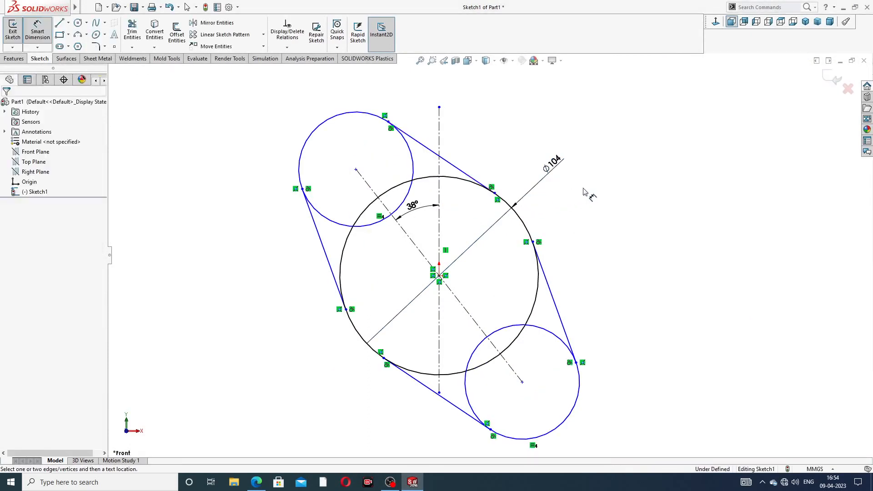
left_click(334, 117)
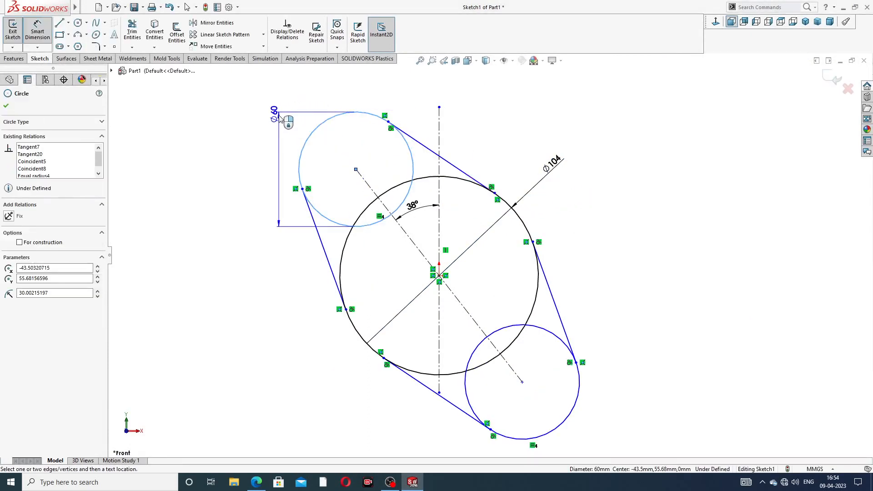
left_click(279, 117)
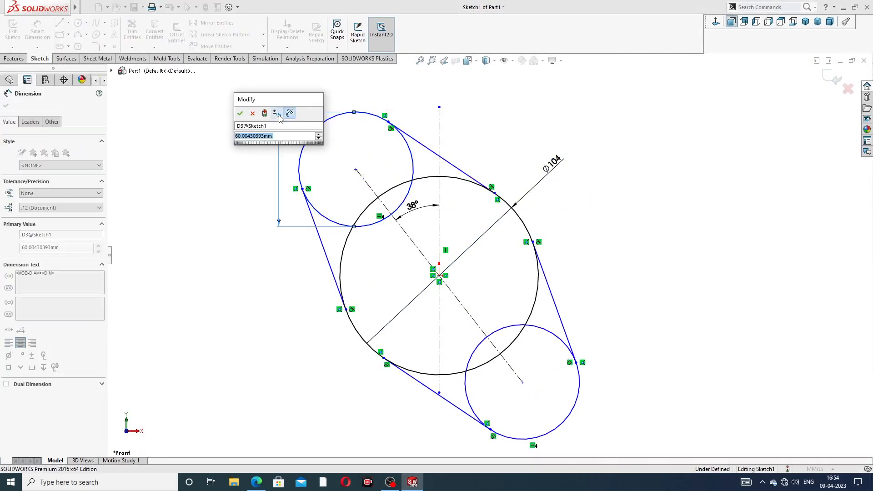
left_click(254, 114)
key("Delete")
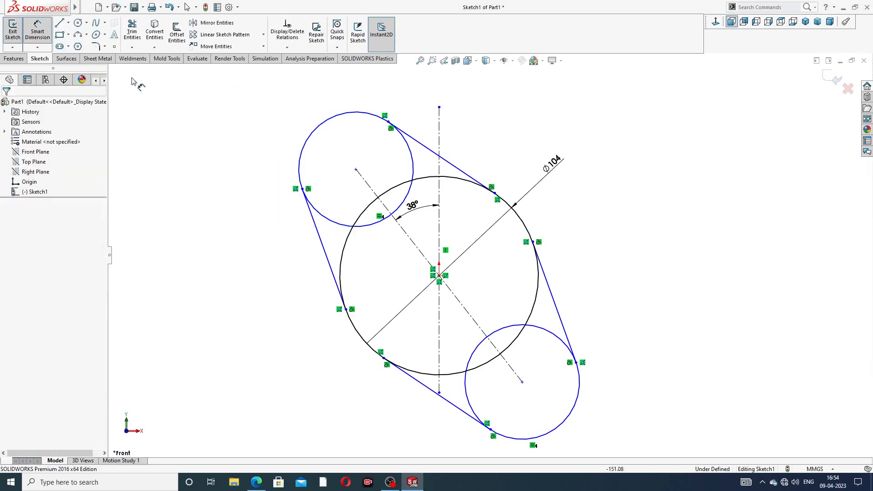
Dimension the upper small circle's diameter as 32 mm.
left_click(320, 126)
left_click(273, 104)
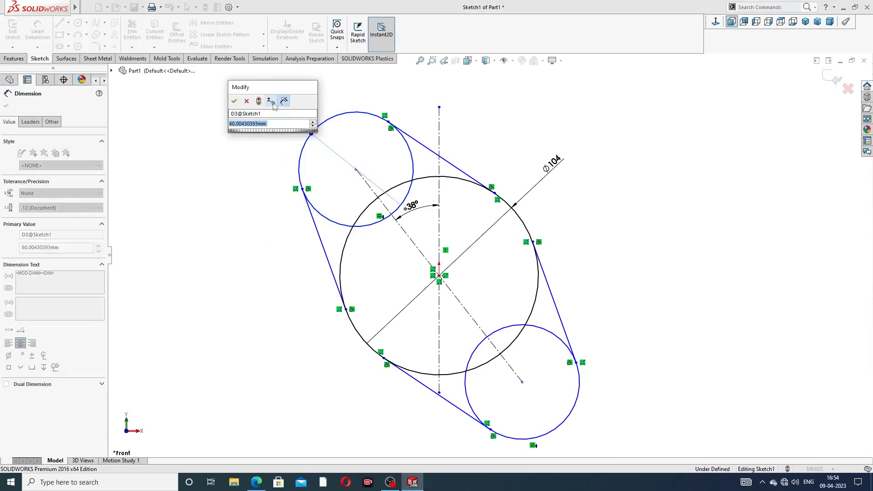
type("32")
key("Return")
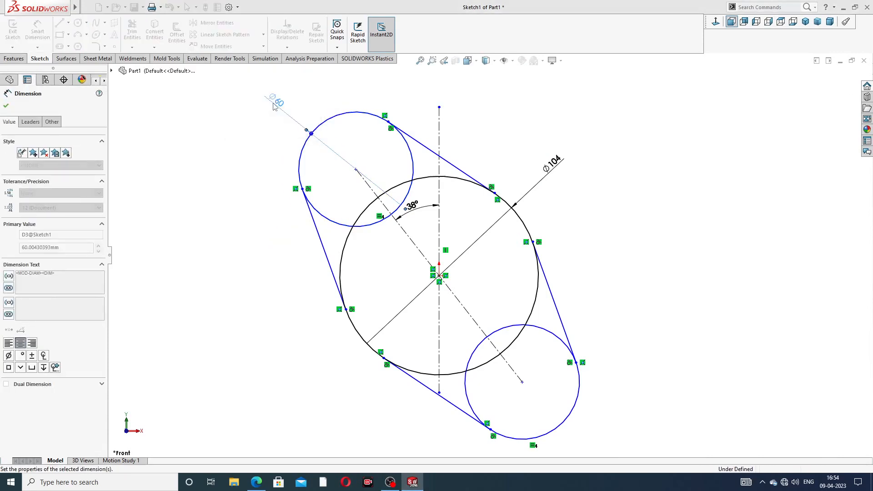
Dimension the aligned distance between the two small circles' centers as 136 mm.
left_click(356, 171)
left_click(523, 383)
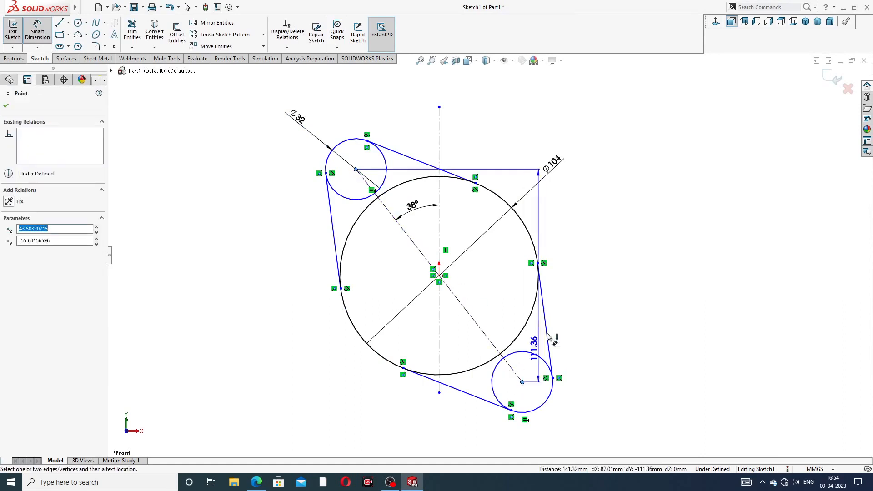
left_click(574, 136)
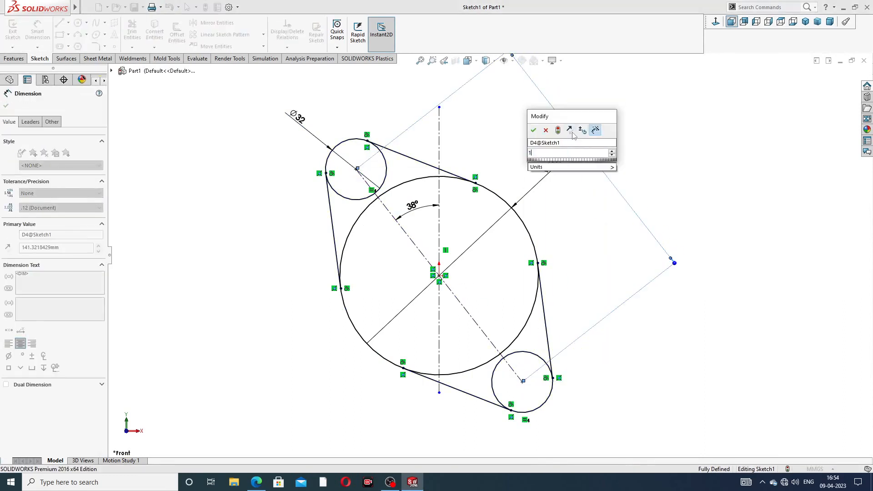
type("136")
key("Return")
End dimensioning and reposition the 104 mm diameter and 136 mm distance dimensions closer to the profile.
scroll(586, 204, "up", 3)
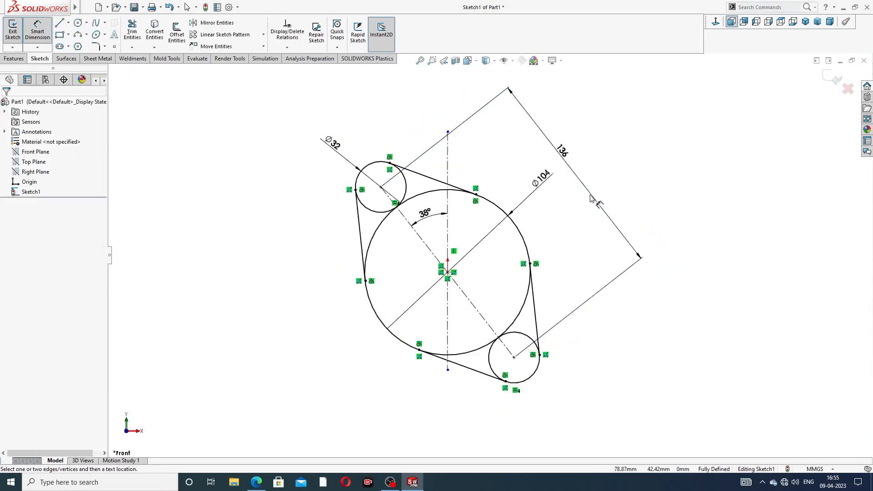
scroll(479, 242, "down", 2)
right_click(618, 145)
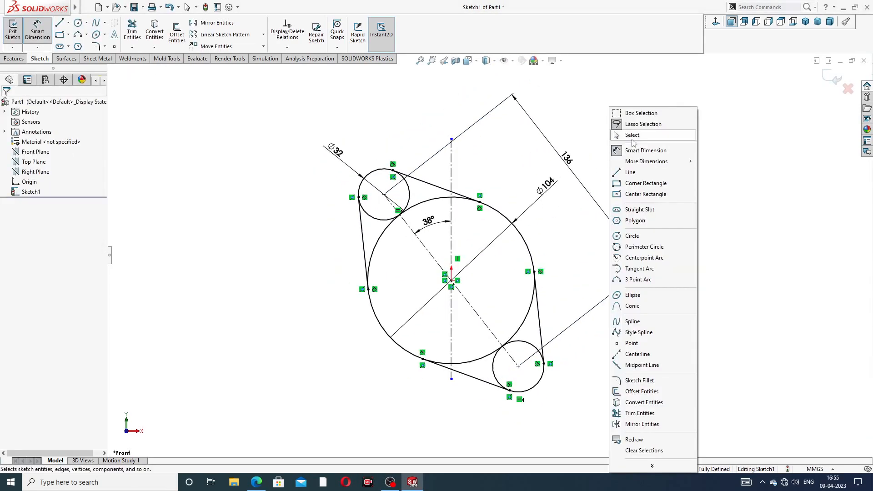
left_click(632, 137)
mouse_move(561, 177)
left_mouse_down()
mouse_move(539, 178)
mouse_move(562, 170)
left_mouse_up()
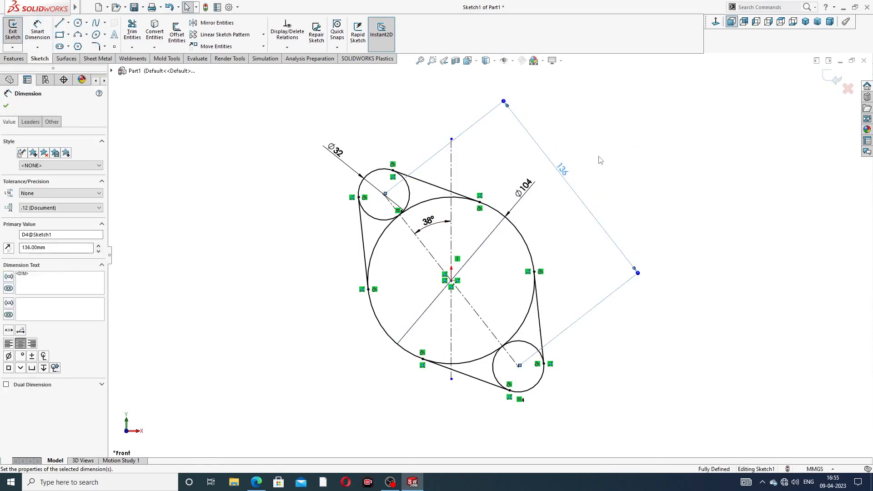
left_click(599, 149)
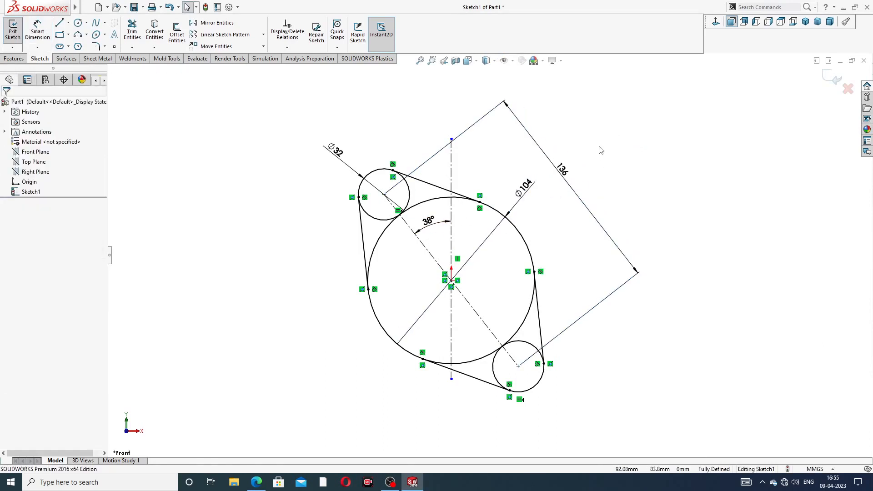
Power trim the inner arcs of the two small circles and the central circle's arcs inside the flange profile.
left_click(132, 32)
mouse_move(396, 244)
left_mouse_down()
mouse_move(378, 228)
mouse_move(425, 211)
mouse_move(407, 198)
left_mouse_up()
mouse_move(476, 351)
left_mouse_down()
mouse_move(505, 364)
mouse_move(520, 332)
mouse_move(509, 341)
left_mouse_up()
Trim the leftover central-circle arc pieces beside the vertical centerline at the profile's upper and lower edges, and finish trimming.
scroll(509, 341, "down", 3)
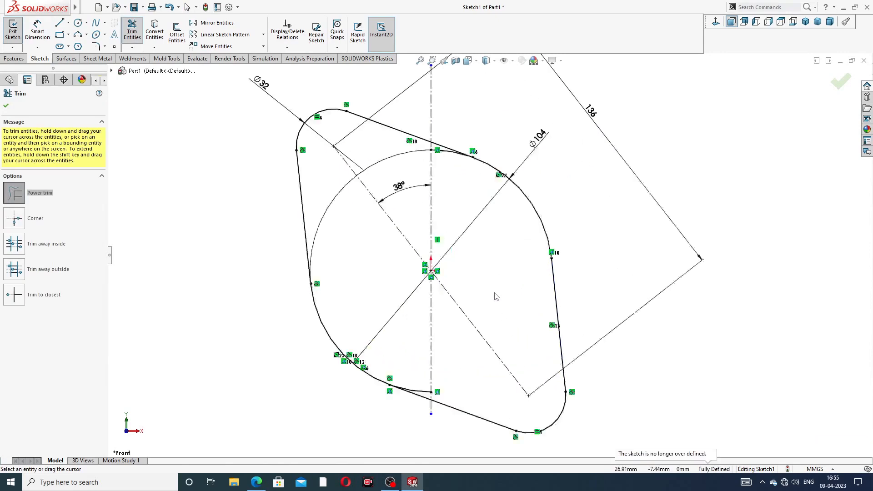
scroll(452, 118, "up", 1)
scroll(440, 145, "down", 2)
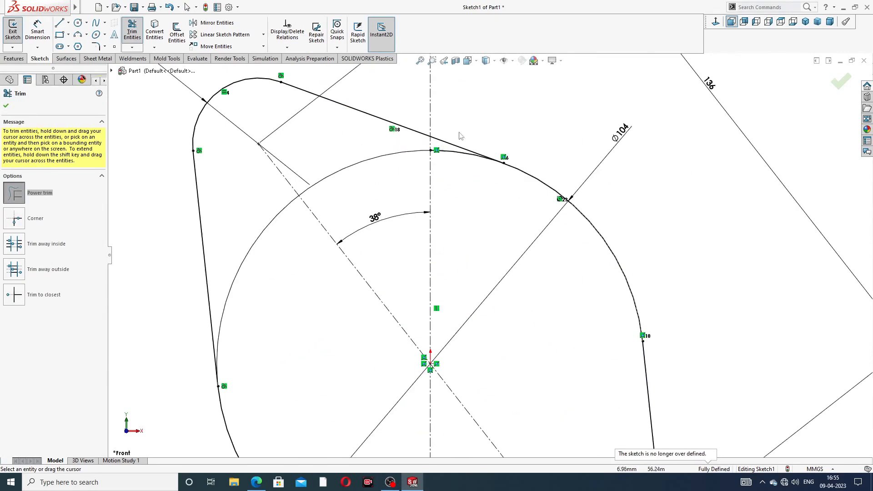
scroll(464, 166, "up", 2)
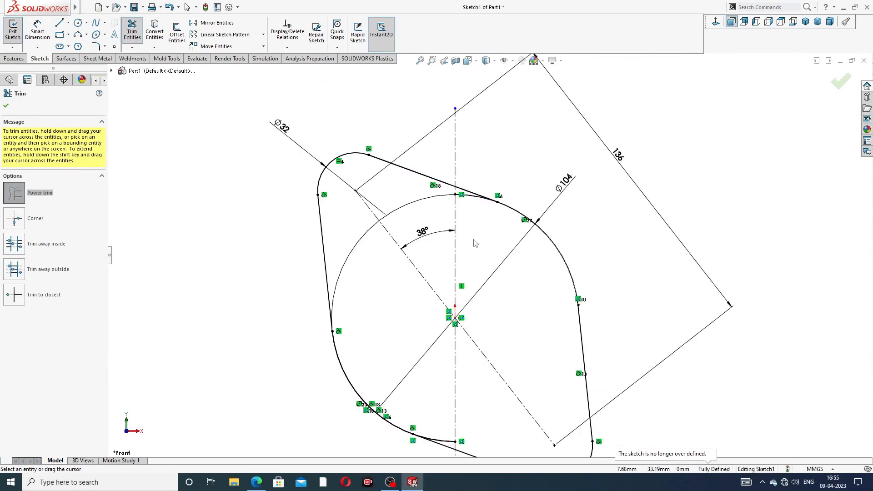
scroll(473, 241, "down", 3)
left_click_drag(476, 188, 469, 168)
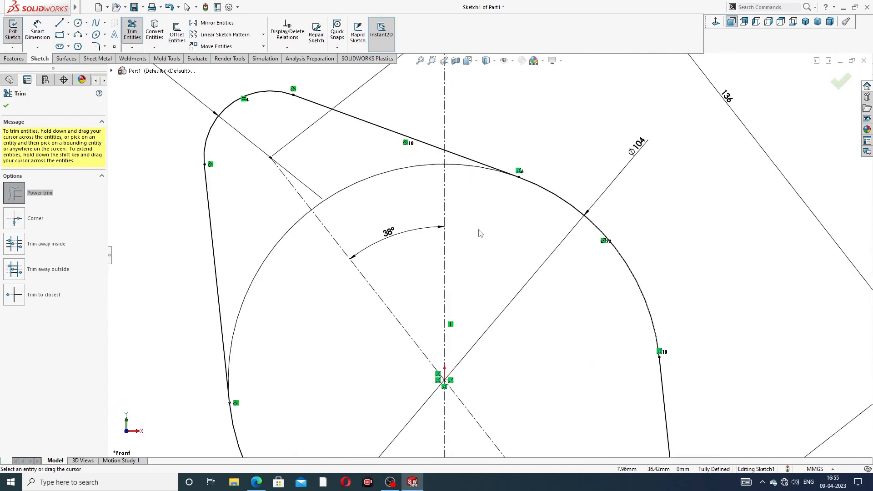
scroll(480, 233, "up", 5)
scroll(471, 339, "down", 4)
left_click(474, 376)
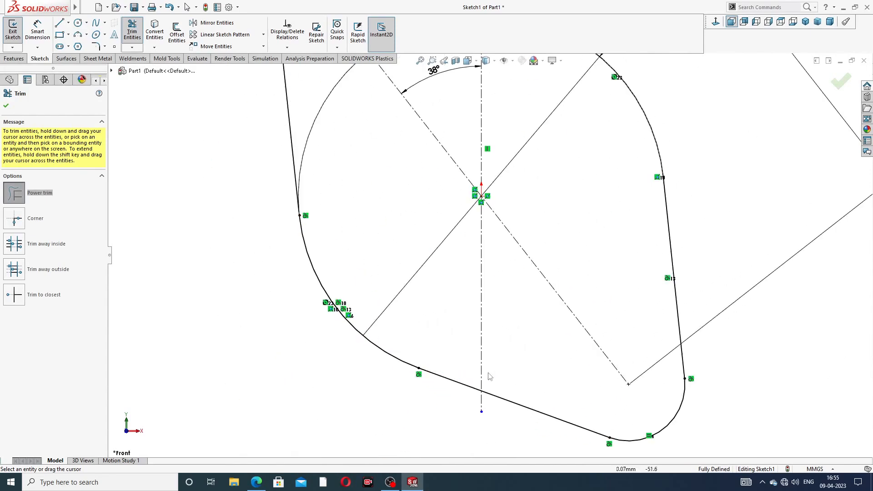
scroll(490, 256, "up", 4)
left_click(6, 106)
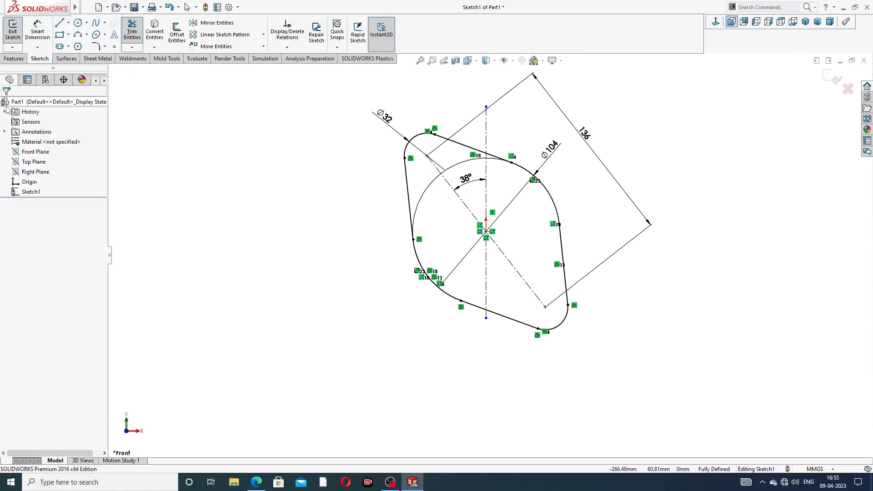
Extrude the flange profile as a 10 mm blind boss after checking the thickness in the PDF drawing.
left_click(21, 56)
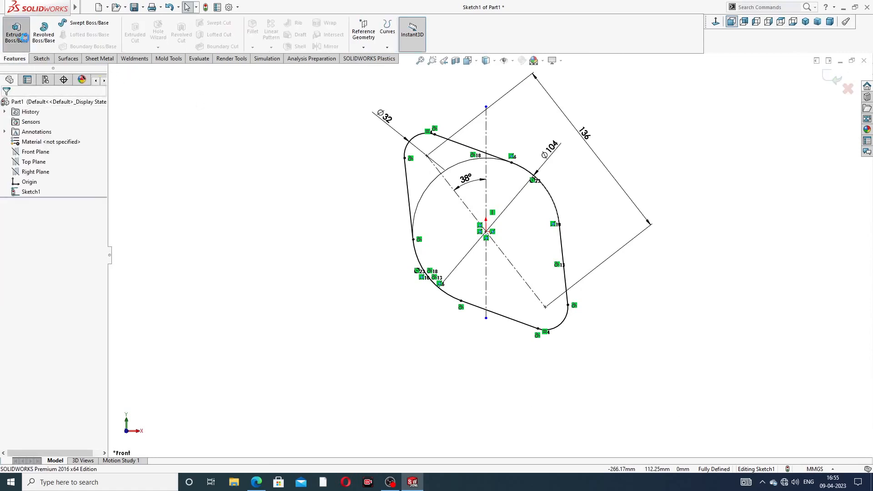
left_click(17, 32)
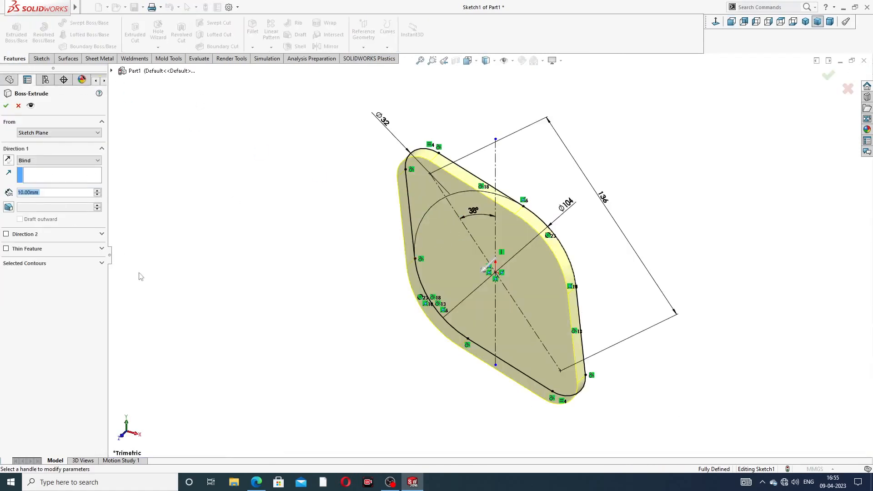
left_click(256, 481)
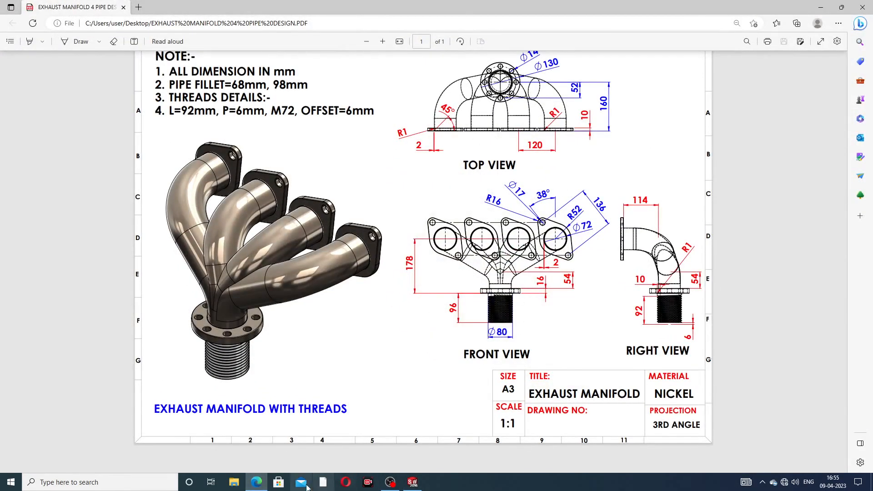
left_click(256, 482)
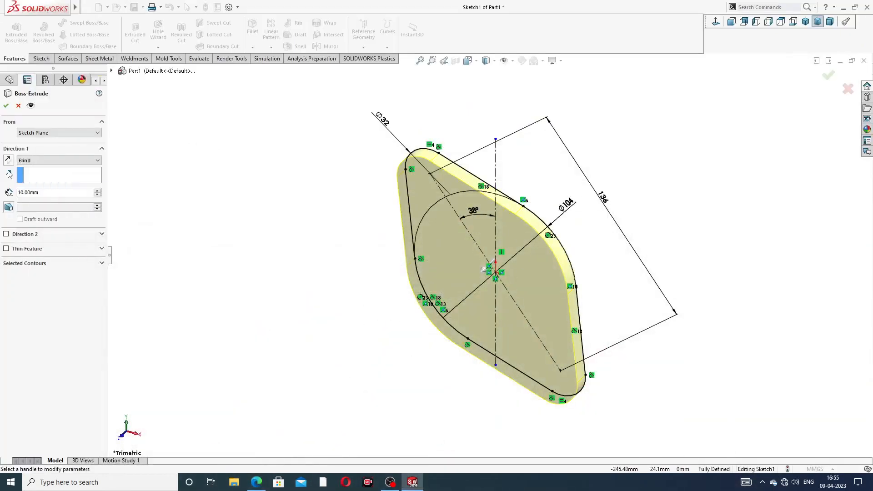
left_click(6, 107)
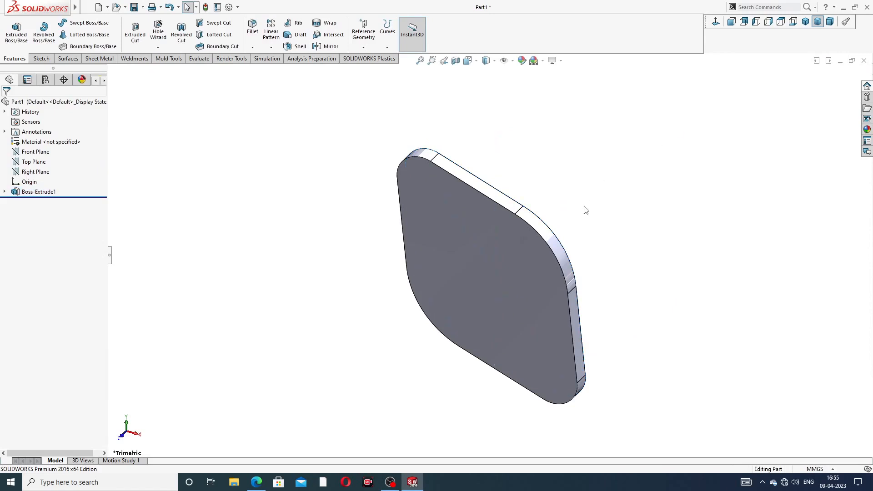
On the flange's front face, sketch a circle about 22 mm in radius at the origin and one about 6 mm in radius concentric with the upper-left corner.
middle_click_drag(587, 213, 573, 197)
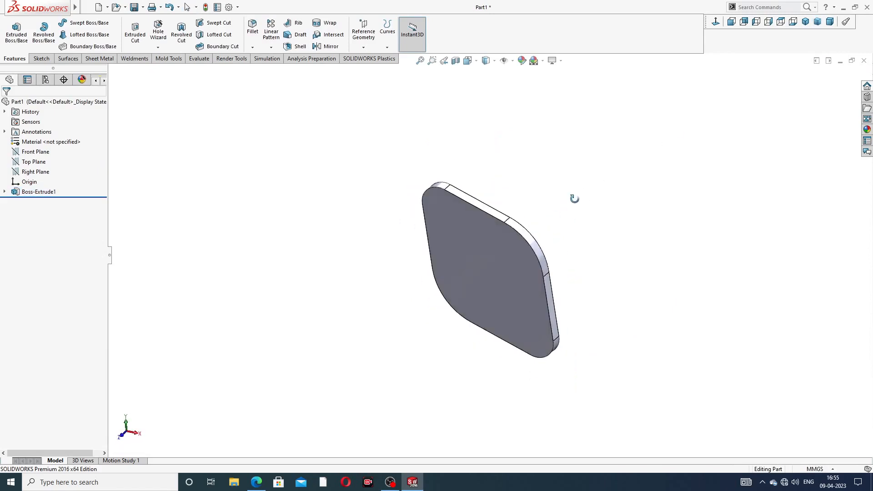
left_click(502, 254)
left_click(535, 225)
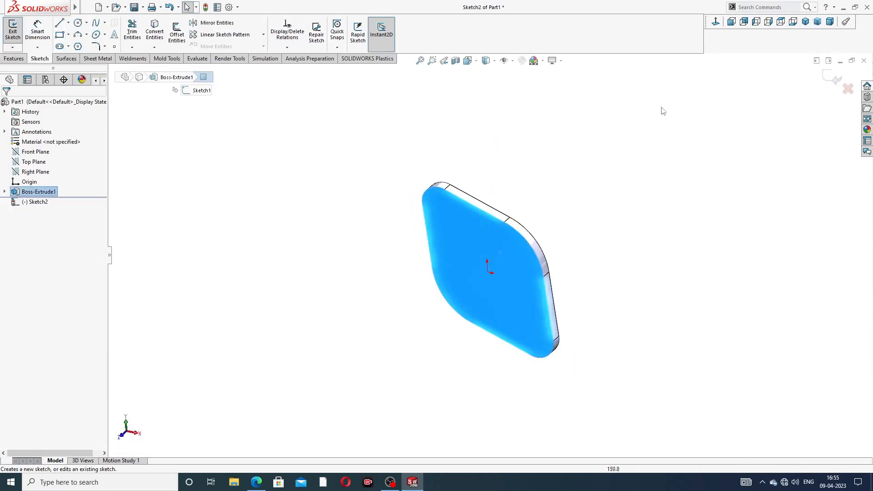
left_click(716, 23)
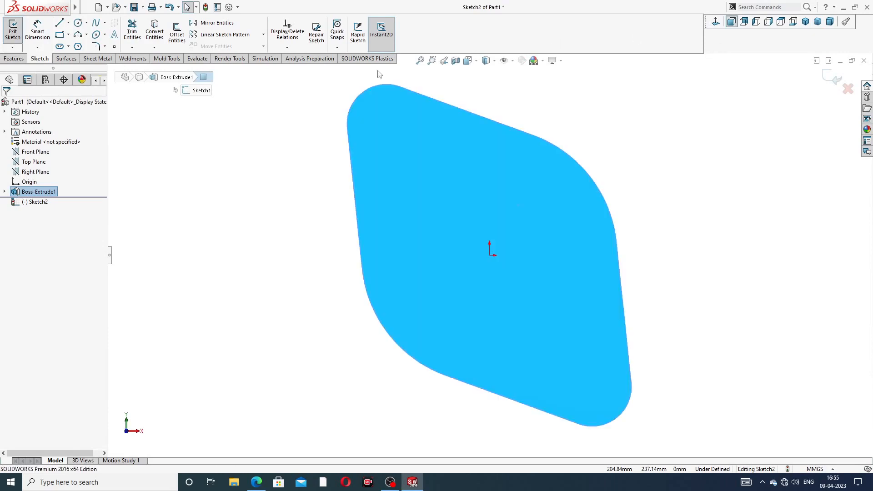
left_click(78, 23)
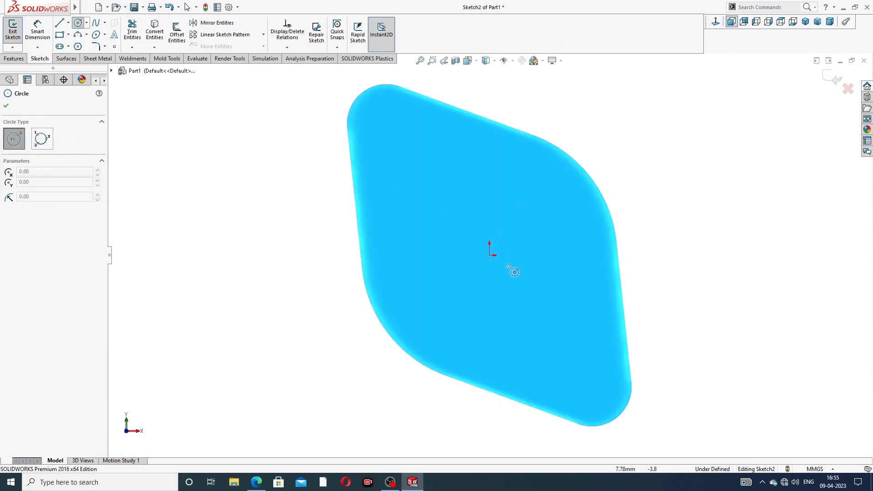
left_click(489, 256)
left_click(501, 202)
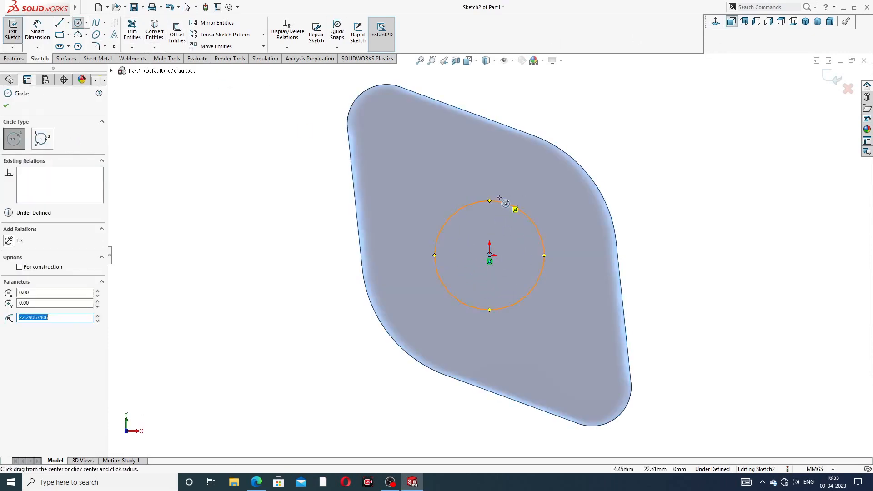
left_click(386, 124)
left_click(388, 108)
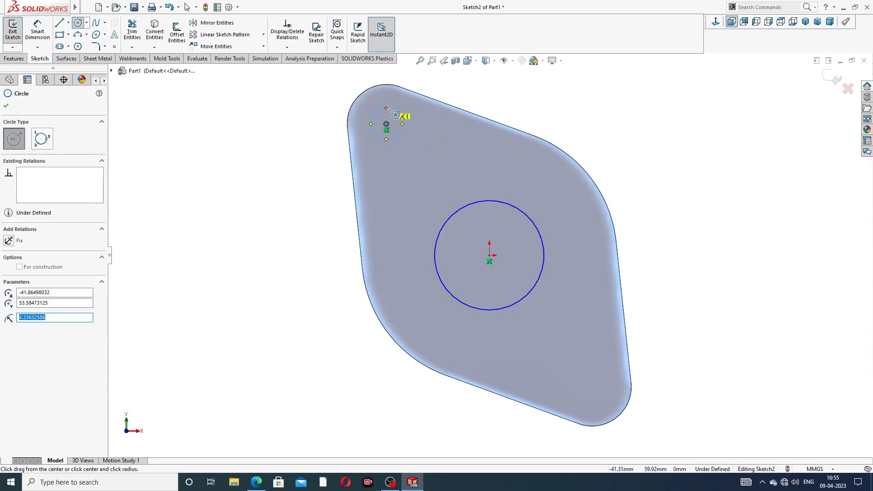
Sketch a circle about 7 mm in radius concentric with the flange's lower-right corner and make it equal to the upper-left circle.
left_click(592, 386)
left_click(600, 372)
right_click(678, 172)
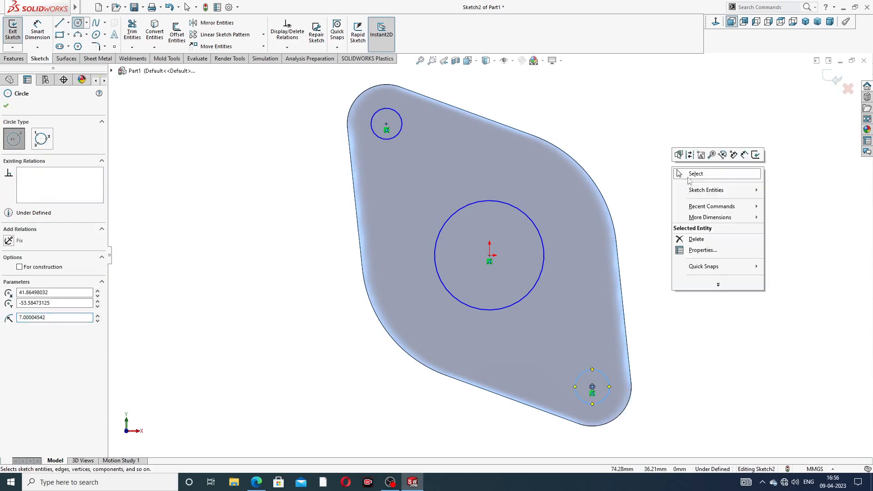
left_click(693, 175)
left_click(401, 128)
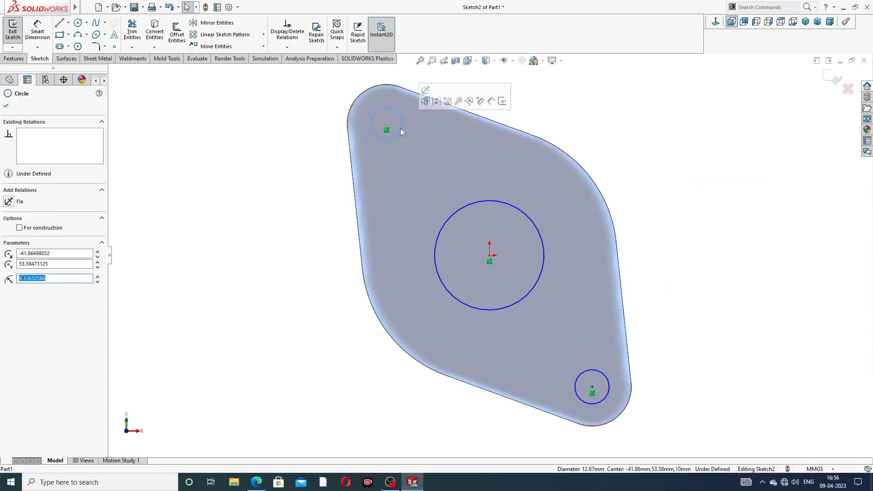
left_click(581, 374, "ctrl")
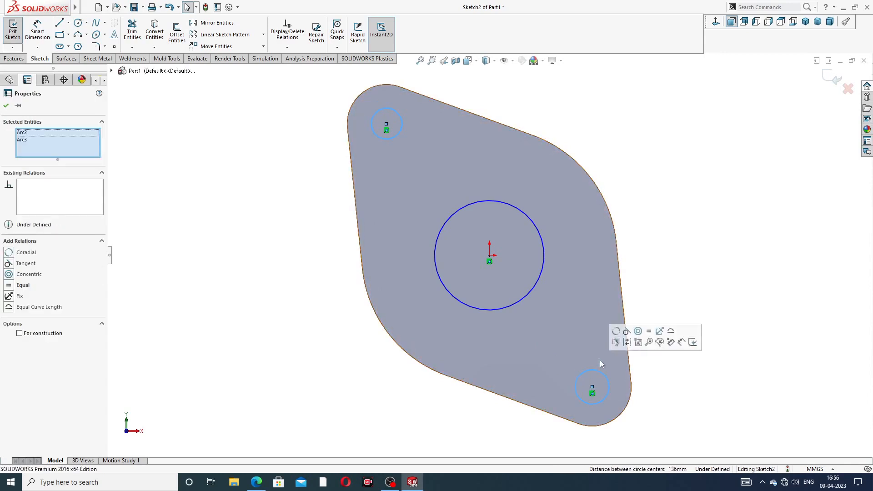
left_click(649, 331)
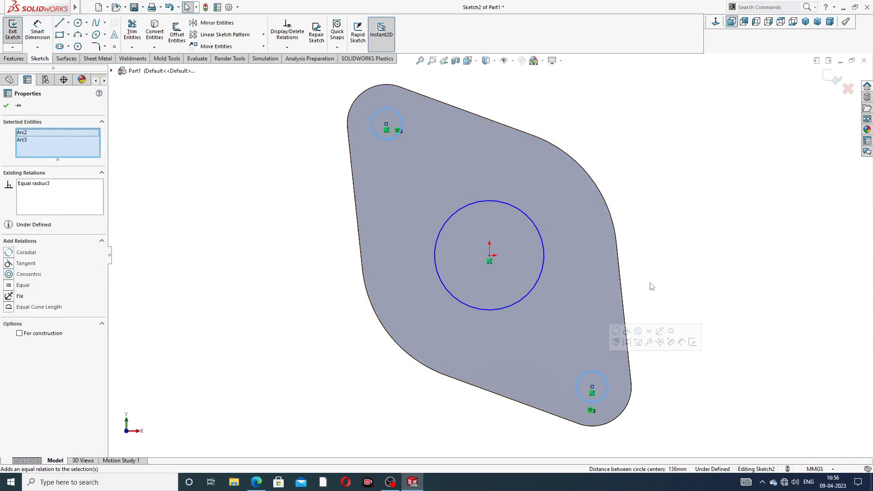
key("Escape")
Dimension the central circle's diameter to 72 mm.
left_click(38, 31)
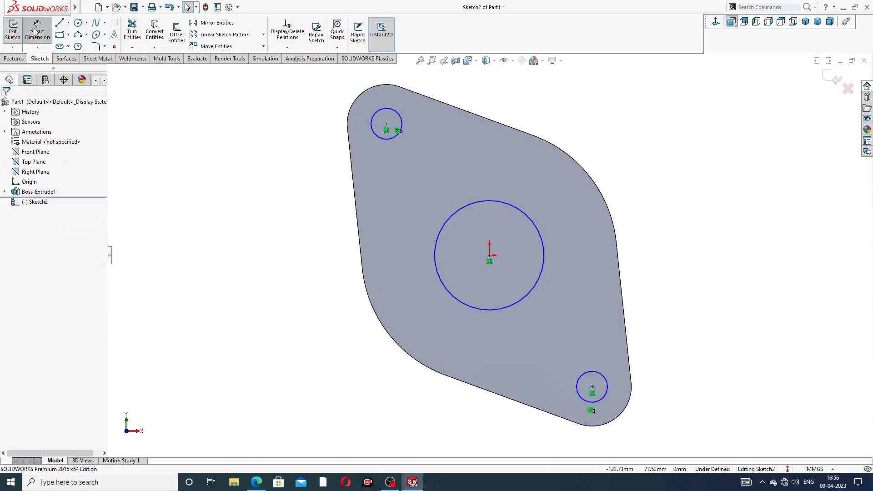
left_click(522, 213)
left_click(614, 138)
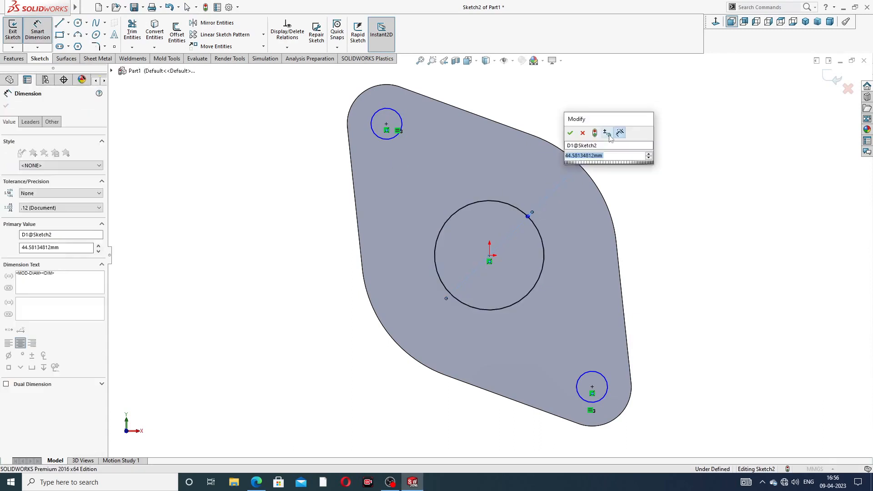
type("72")
key("Return")
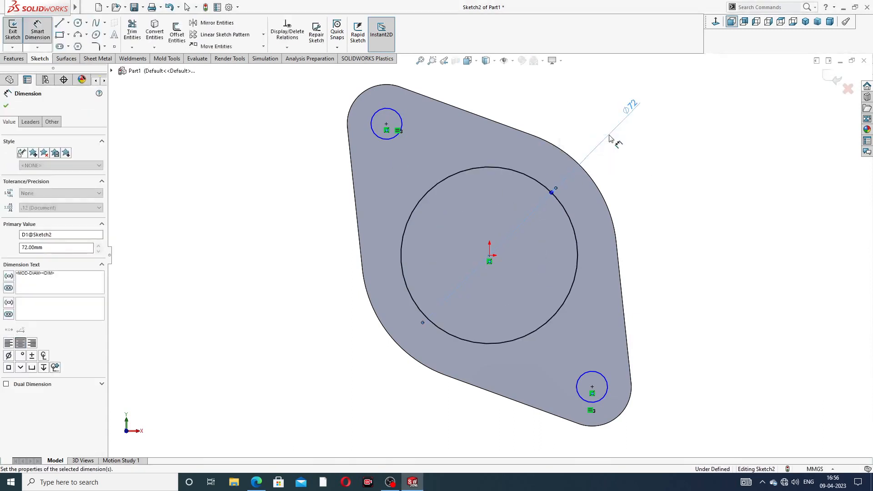
Dimension the upper-left bolt-hole circle's diameter to 17 mm and finish dimensioning.
left_click(395, 113)
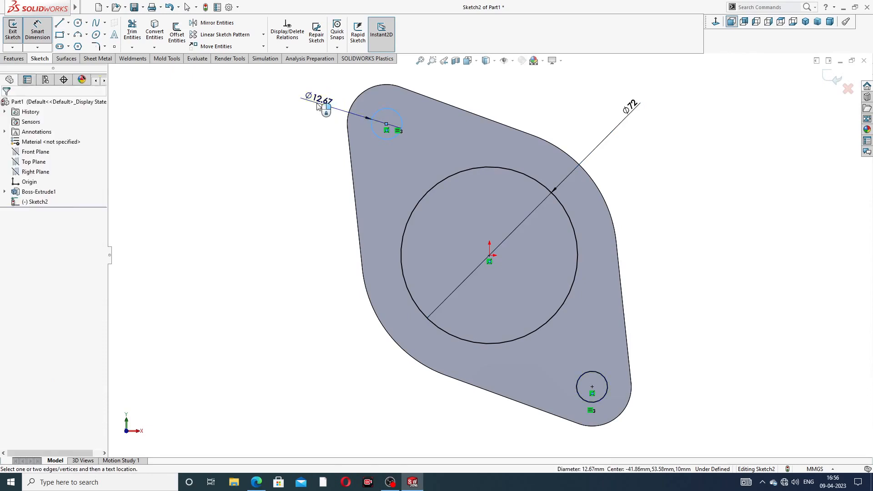
left_click(314, 99)
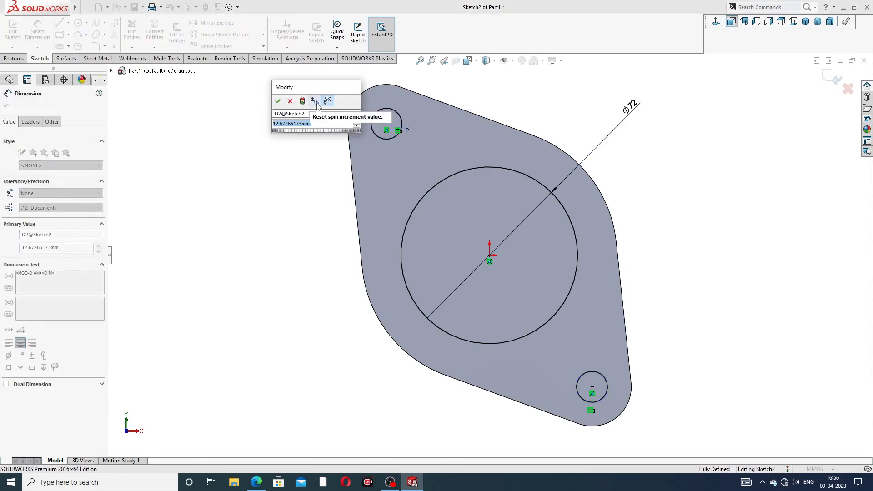
type("17")
key("Return")
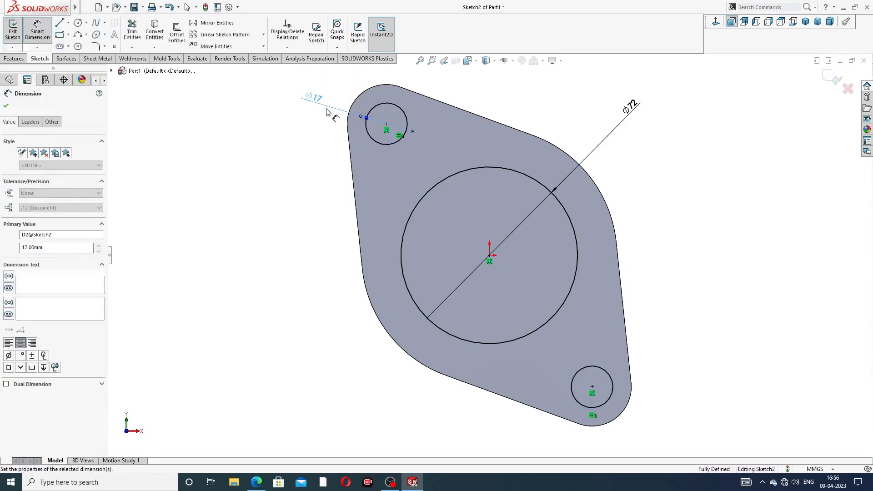
key("Escape")
right_click(707, 132)
left_click(736, 135)
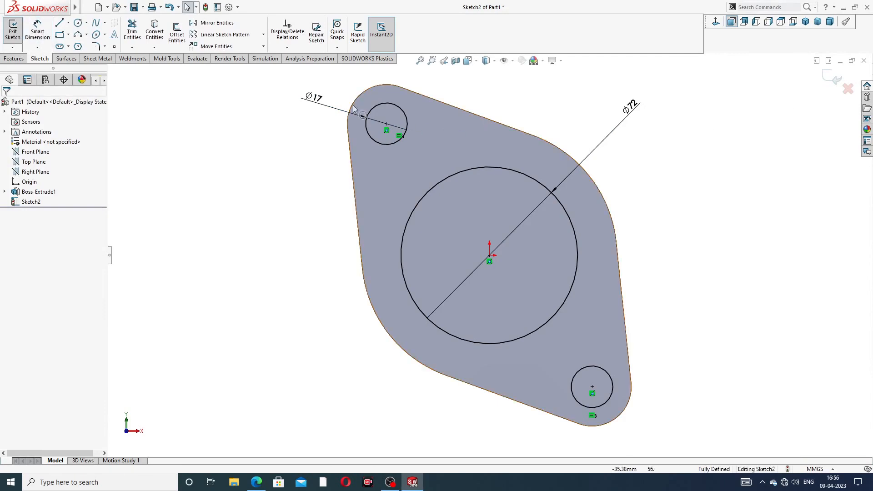
Cut-extrude the three circles 10 mm blind through the flange plate.
left_click(7, 60)
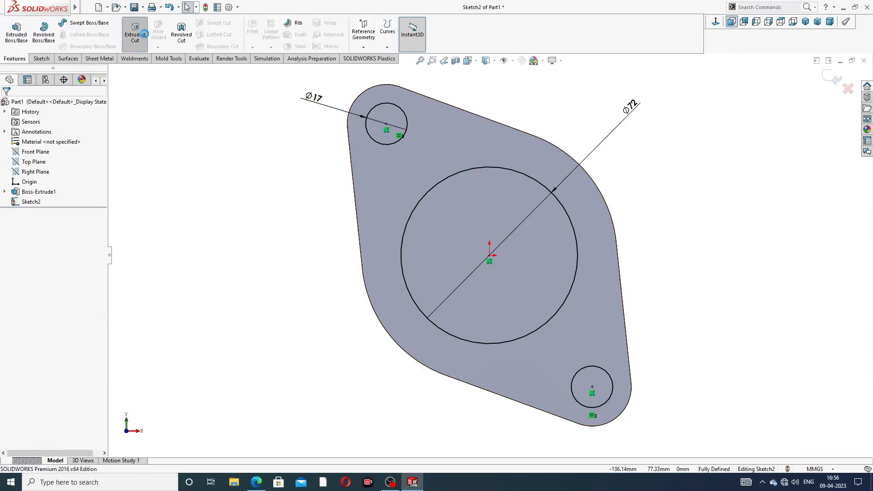
left_click(135, 32)
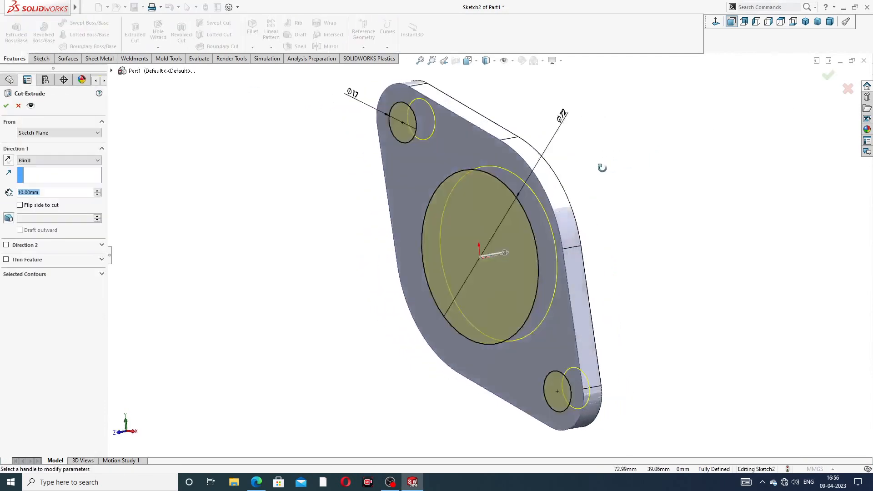
left_click(829, 77)
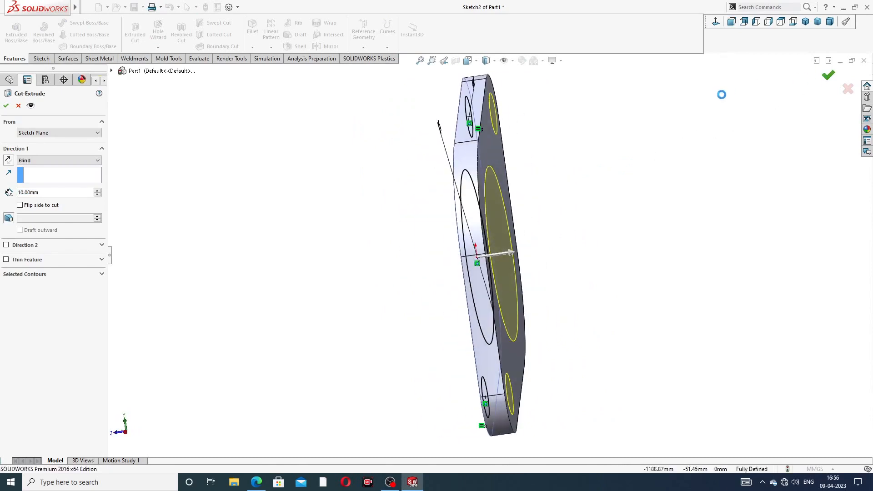
middle_click_drag(595, 175, 576, 230)
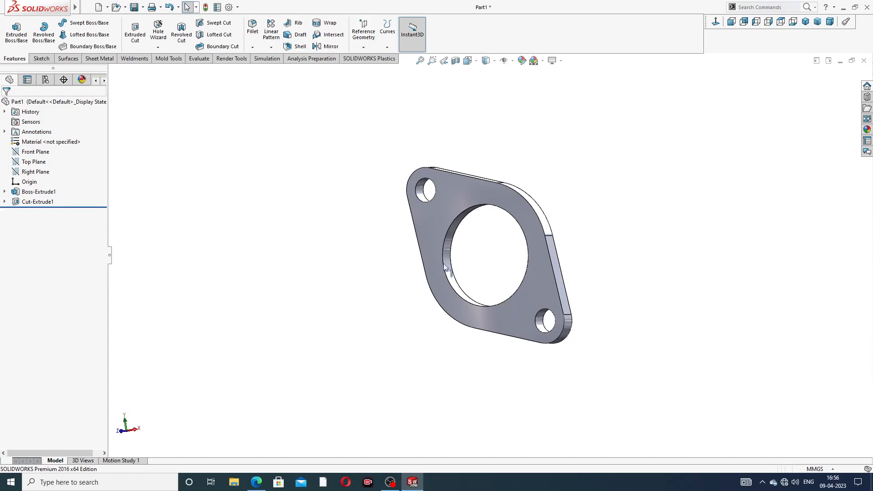
scroll(482, 261, "down", 2)
scroll(483, 261, "up", 3)
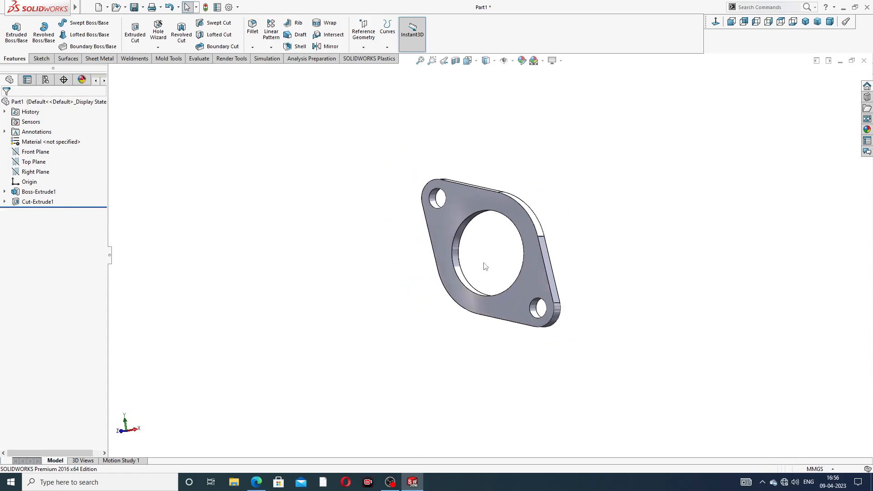
middle_click_drag(491, 260, 462, 274)
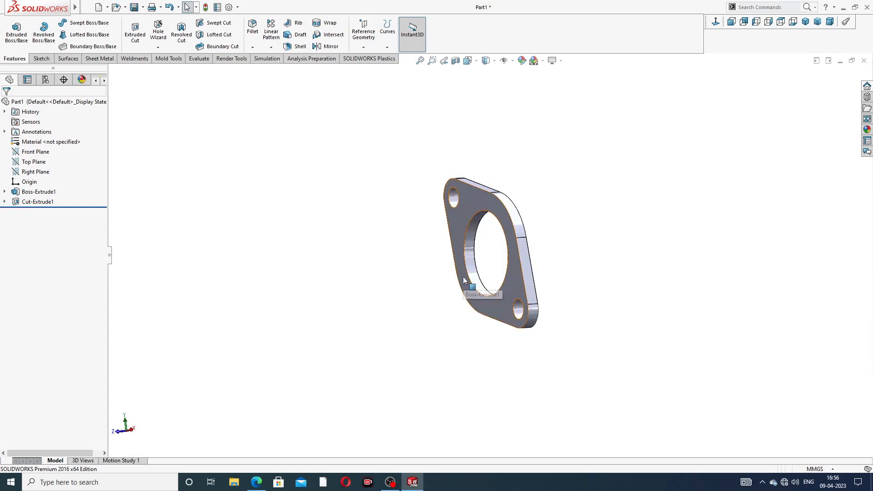
scroll(514, 244, "down", 2)
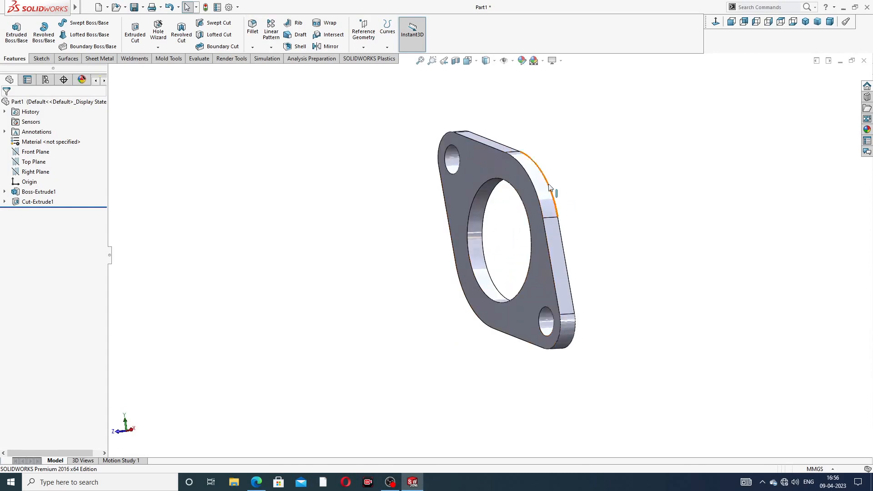
scroll(548, 191, "up", 2)
scroll(516, 244, "down", 2)
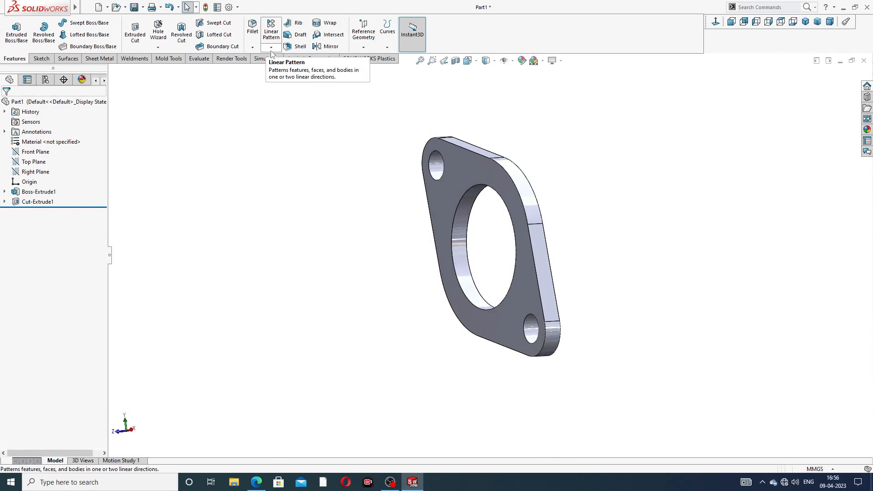
On the flange's front face, sketch a horizontal centerline about 104 mm long leftward from the origin and exit the sketch.
left_click(454, 167)
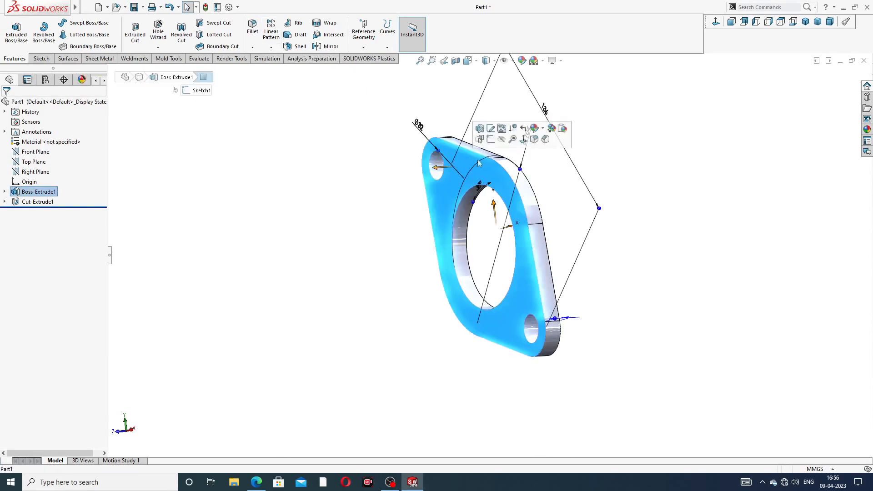
left_click(488, 141)
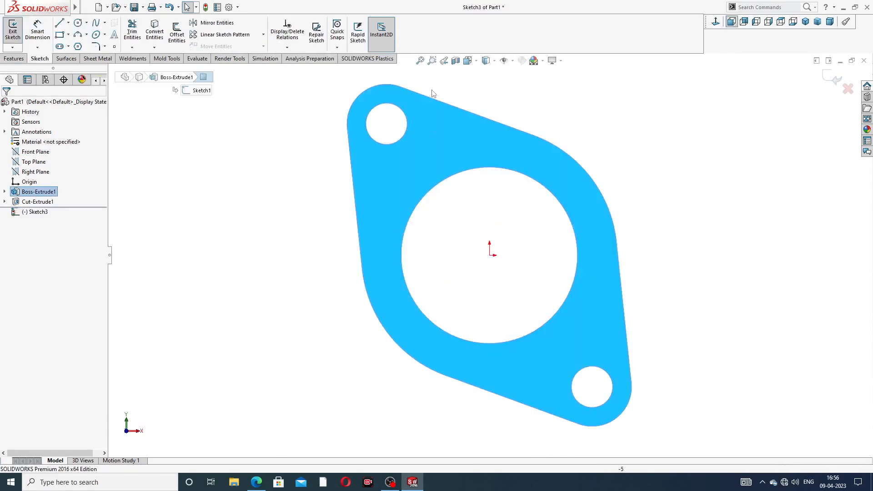
left_click(69, 22)
left_click(78, 41)
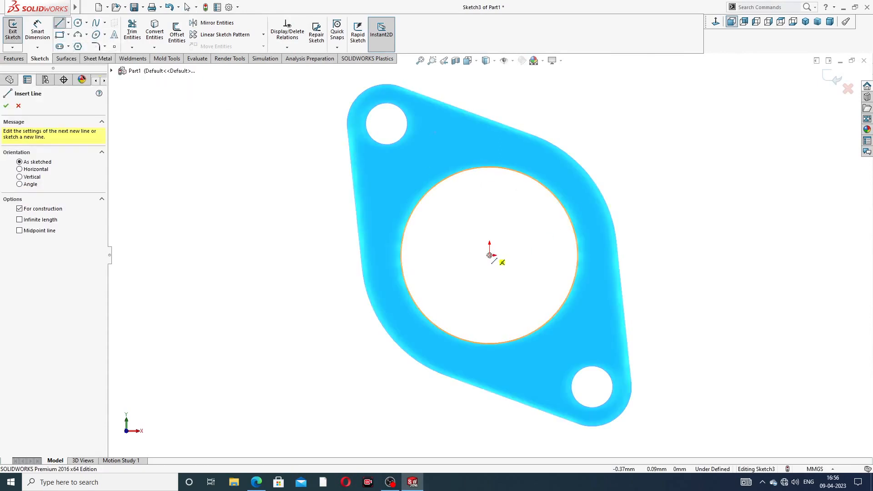
left_click(490, 255)
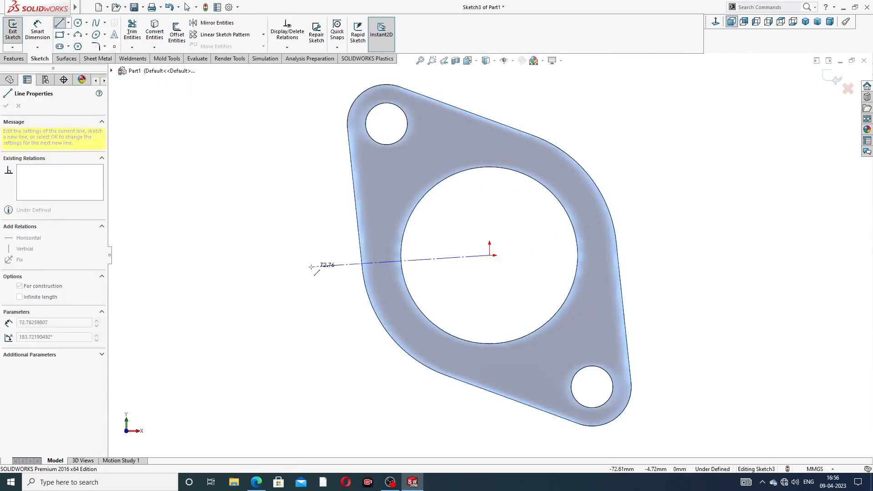
left_click(234, 254)
right_click(268, 223)
left_click(284, 223)
left_click(304, 255)
left_click(304, 190)
key("z")
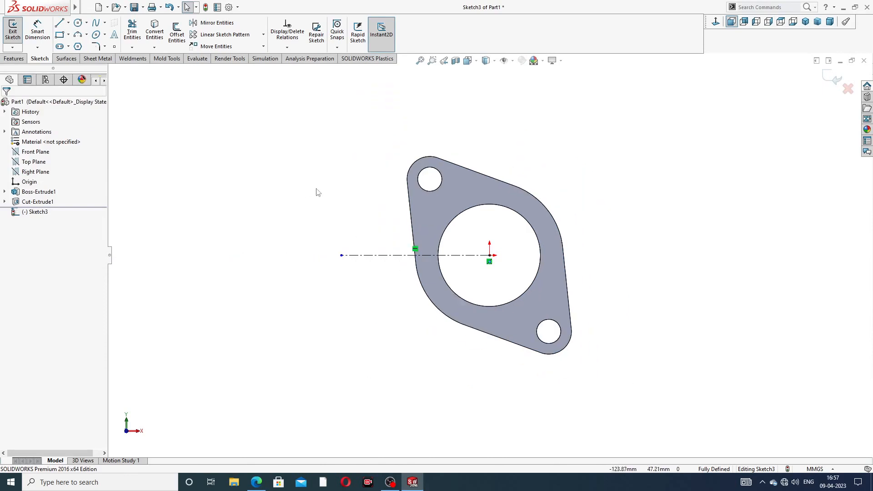
key("z")
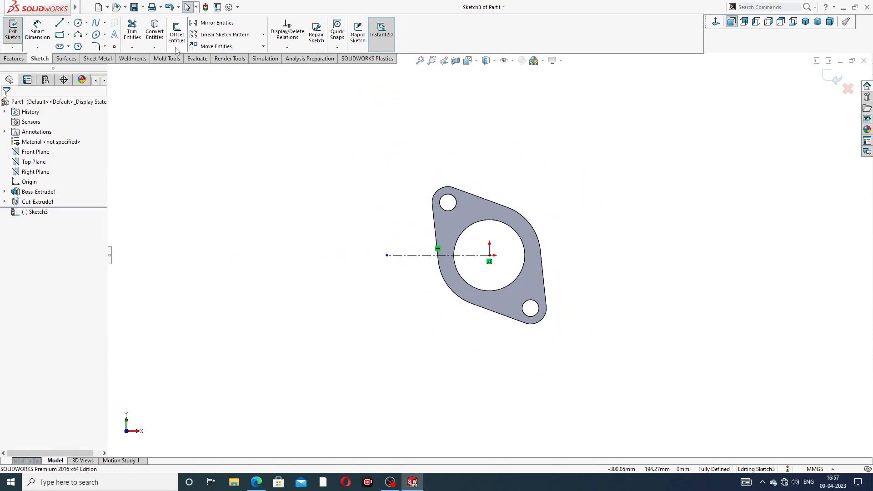
left_click(835, 78)
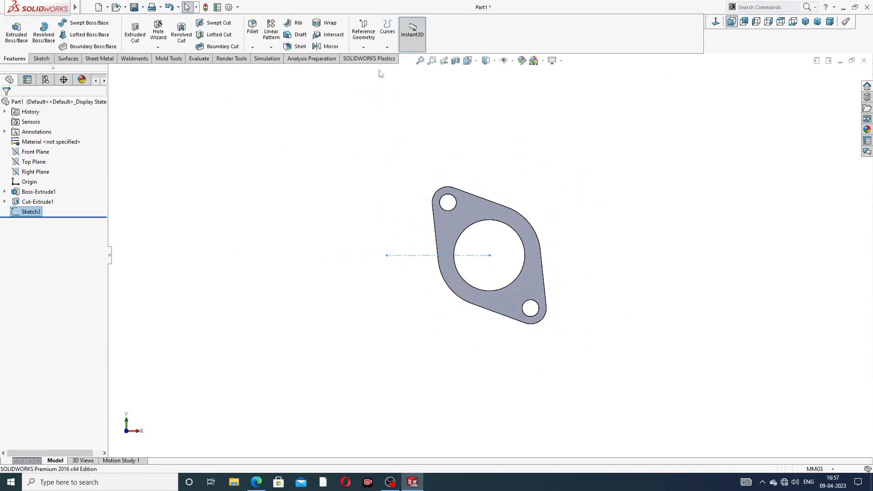
Set up a Linear Pattern along the horizontal centerline with 120 mm spacing, and check the flange spacing in the PDF drawing.
left_click(271, 47)
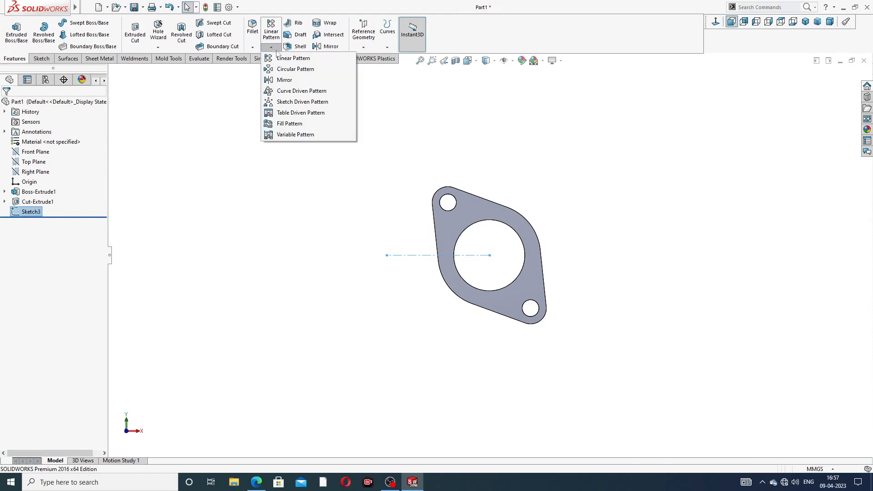
left_click(306, 59)
scroll(427, 279, "down", 2)
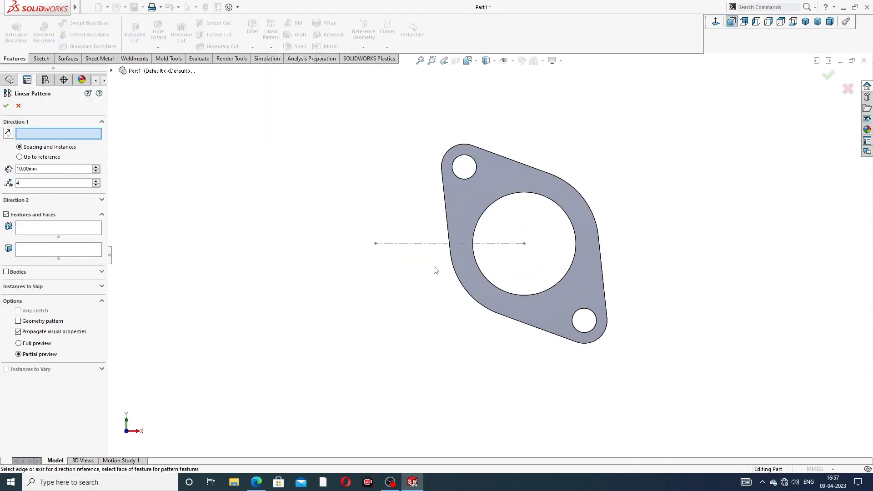
left_click(434, 245)
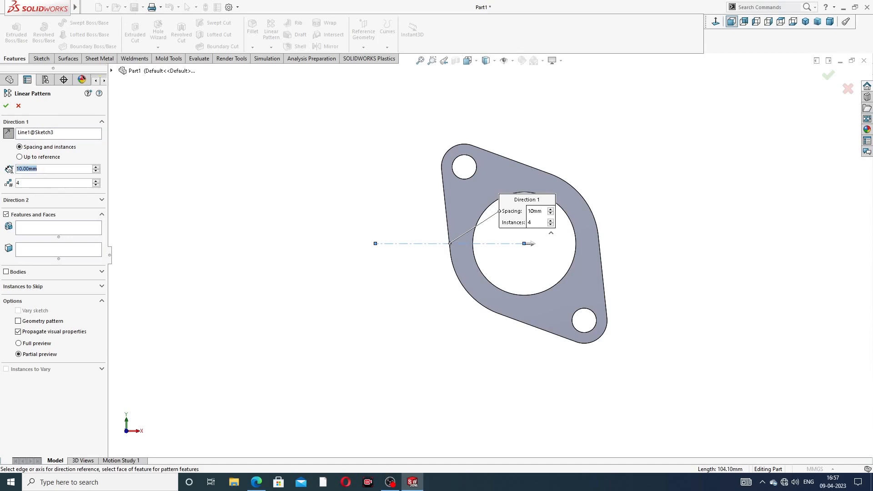
type("120")
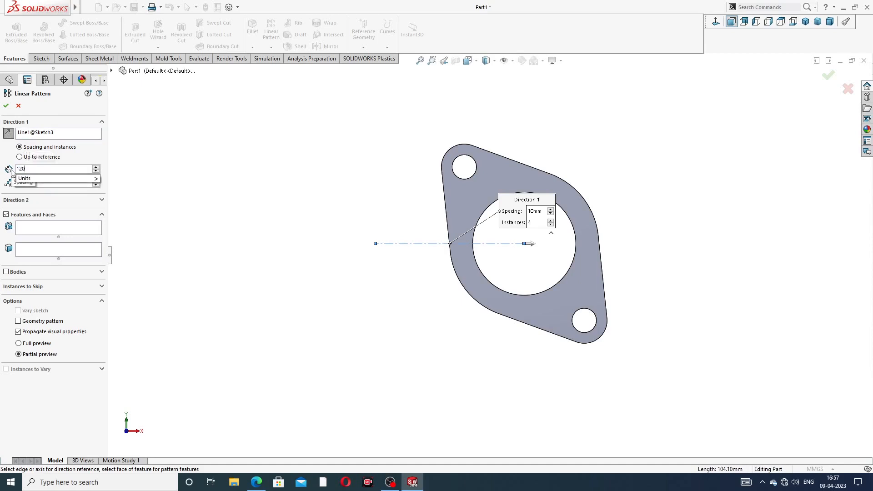
key("Return")
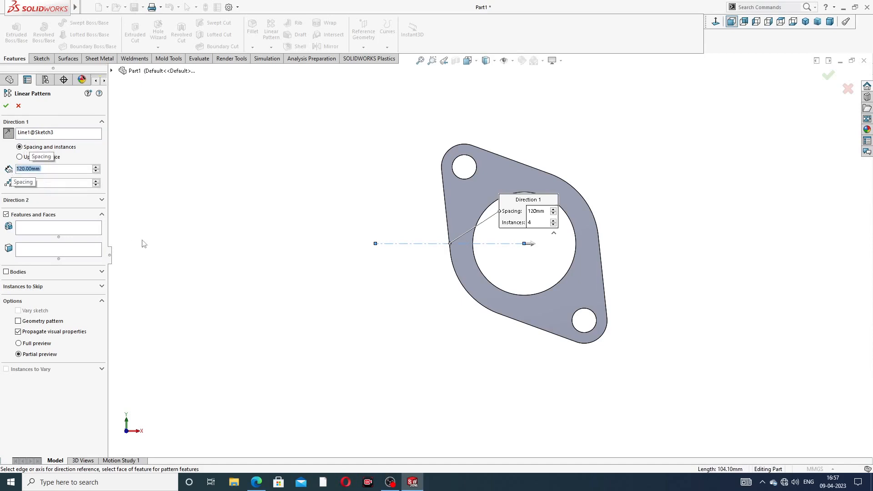
left_click(256, 482)
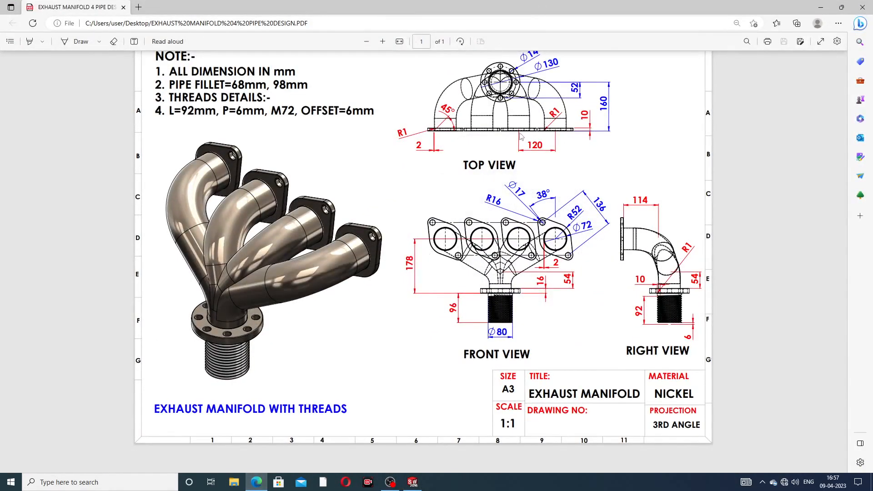
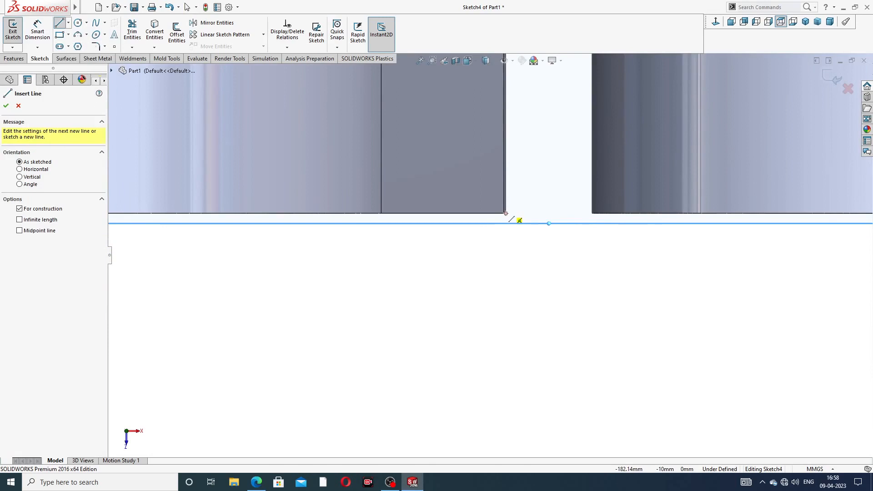
Sketch a horizontal construction line about 4.3 mm long across the gap, joining the facing corners of two neighbouring flanges.
left_click(505, 213)
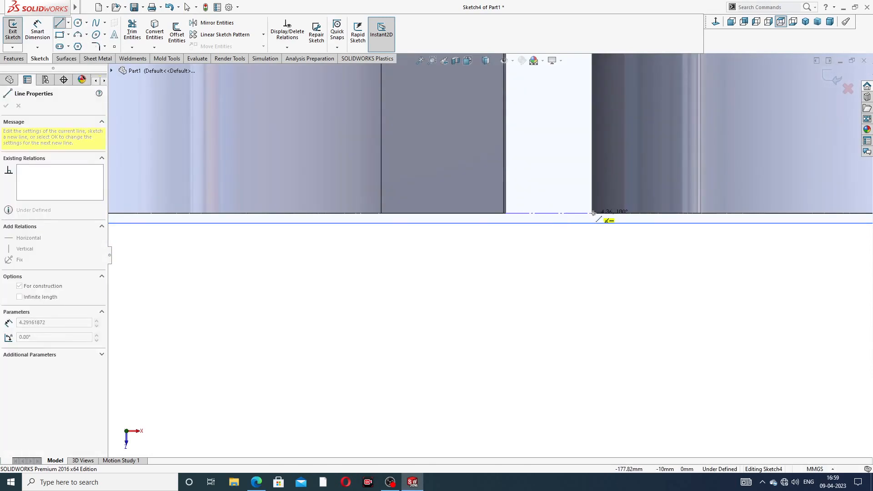
left_click(592, 213)
scroll(491, 257, "up", 5)
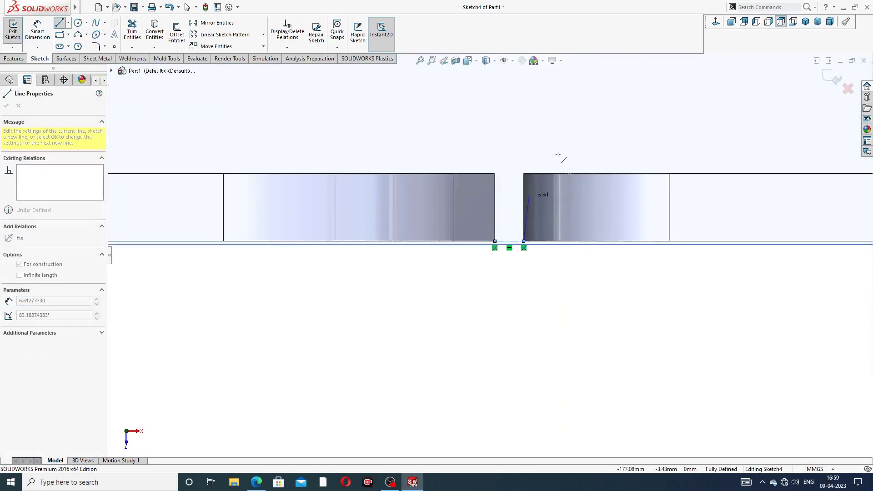
Sketch a vertical construction line about 88 mm long, starting at the midpoint of the short line across the flange gap.
right_click(563, 136)
left_click(579, 143)
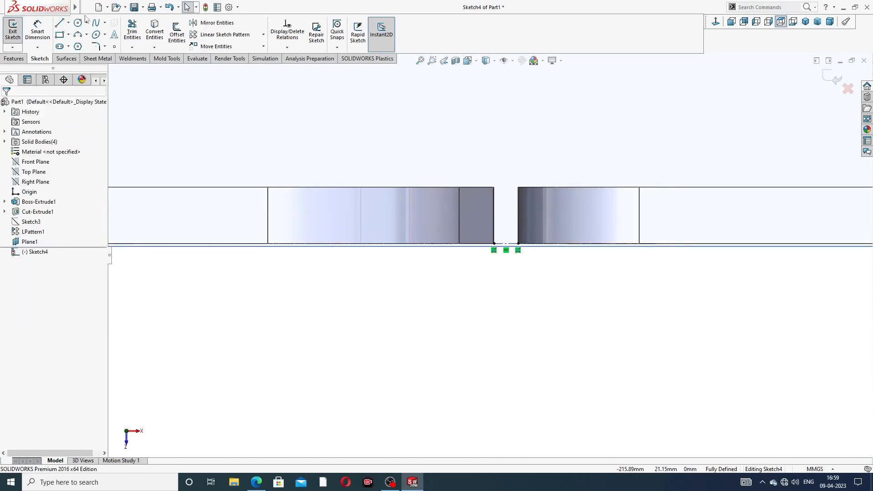
left_click(68, 22)
left_click(81, 45)
scroll(484, 199, "up", 3)
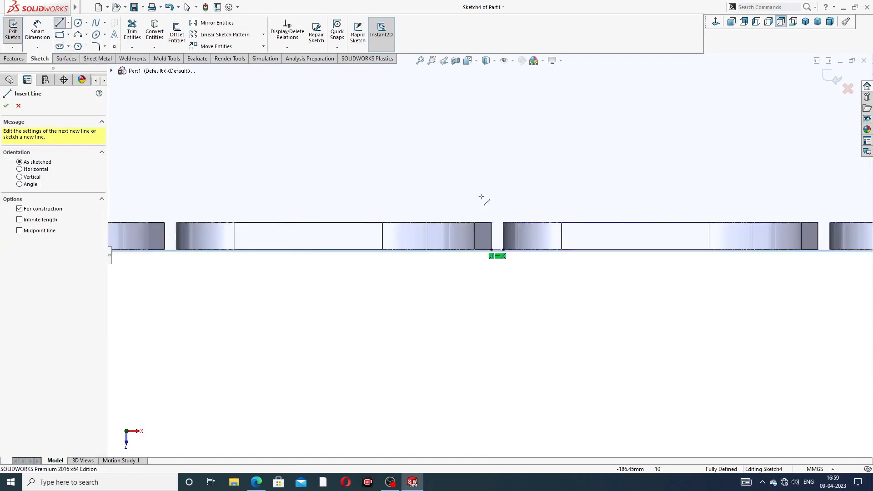
scroll(505, 240, "down", 4)
scroll(506, 241, "down", 3)
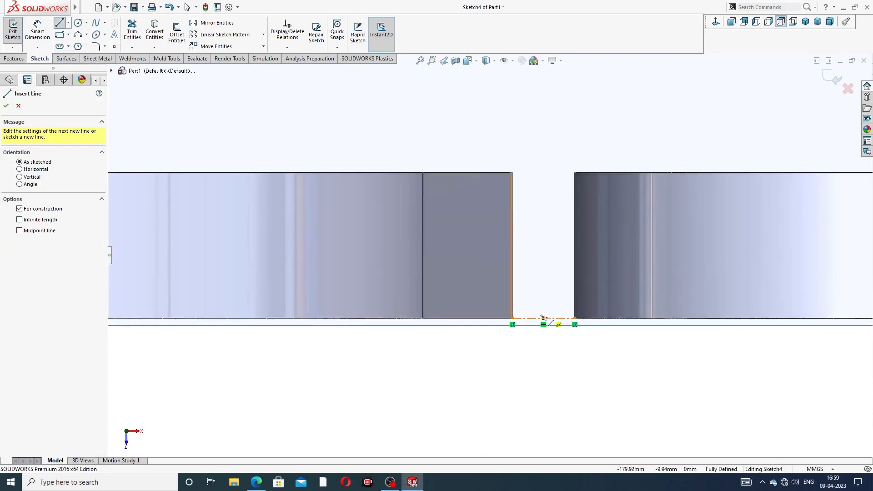
left_click(544, 318)
scroll(551, 121, "up", 5)
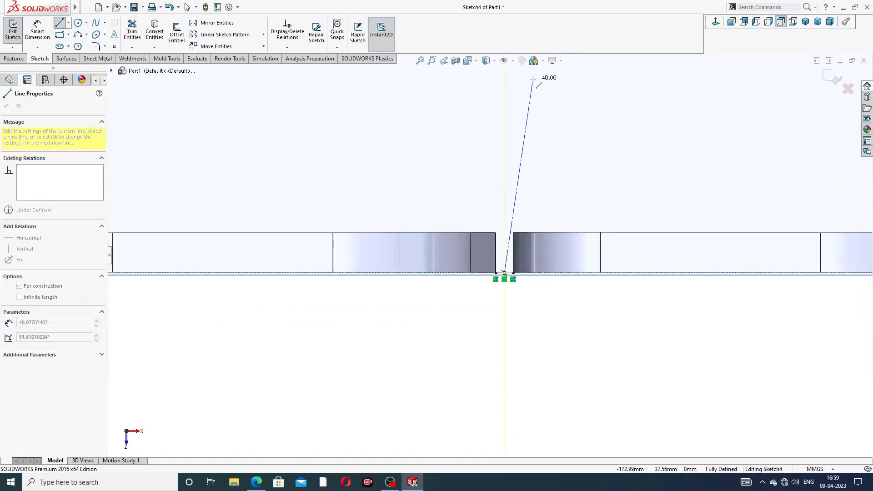
scroll(509, 101, "up", 2)
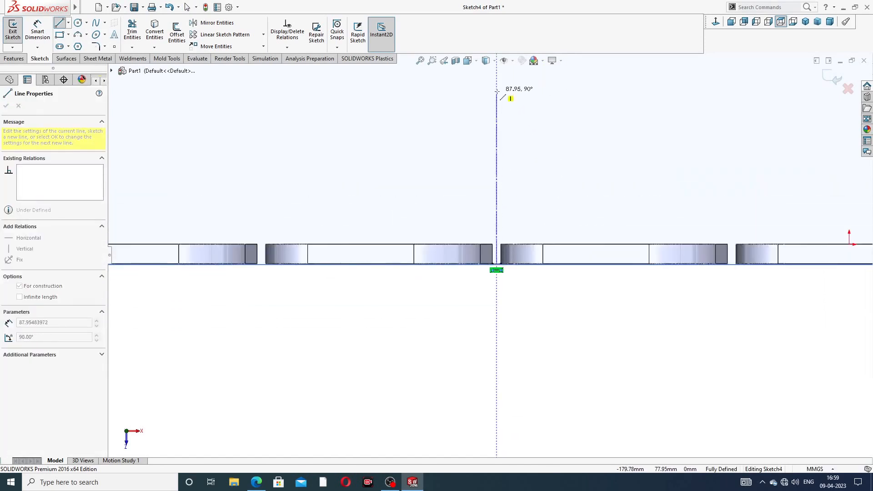
left_click(497, 92)
right_click(538, 100)
left_click(567, 111)
scroll(565, 115, "up", 5)
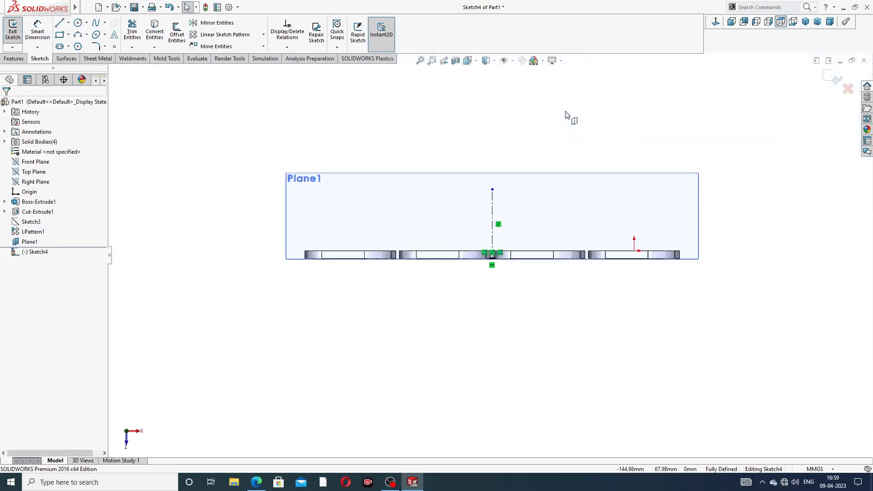
Hide the reference plane Plane1.
left_click(545, 180)
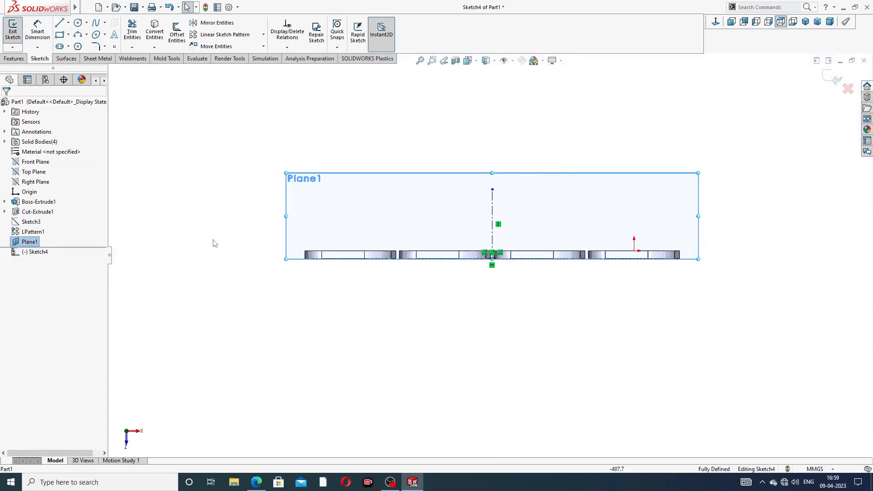
left_click(30, 243)
left_click(49, 229)
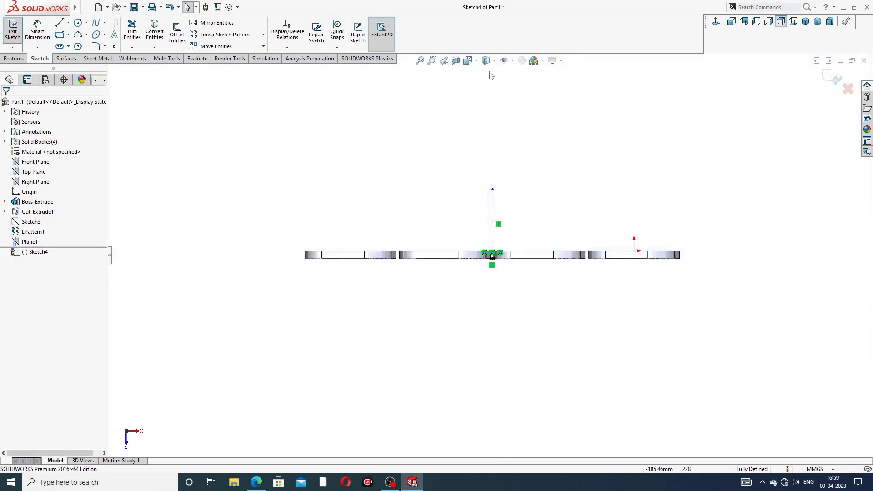
Sketch a circle with a radius of about 36.5 mm centered on the free end of the vertical construction line.
scroll(477, 224, "down", 1)
scroll(477, 224, "down", 2)
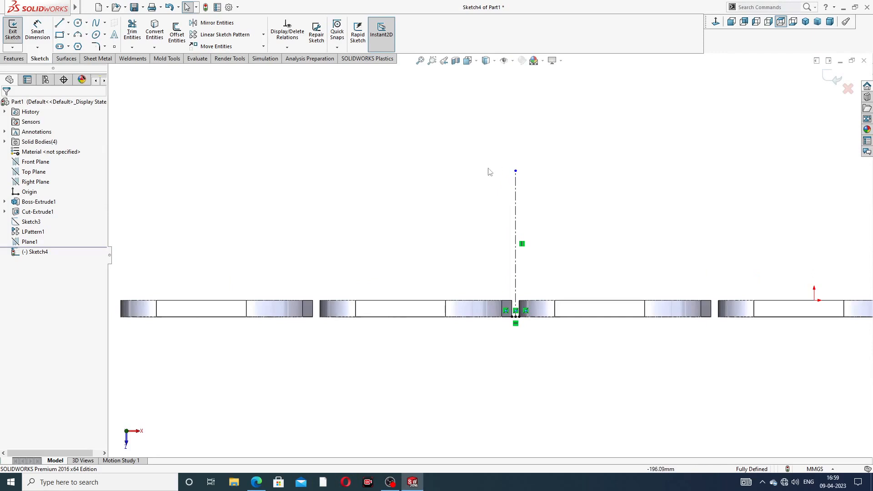
left_click(78, 23)
left_click(515, 171)
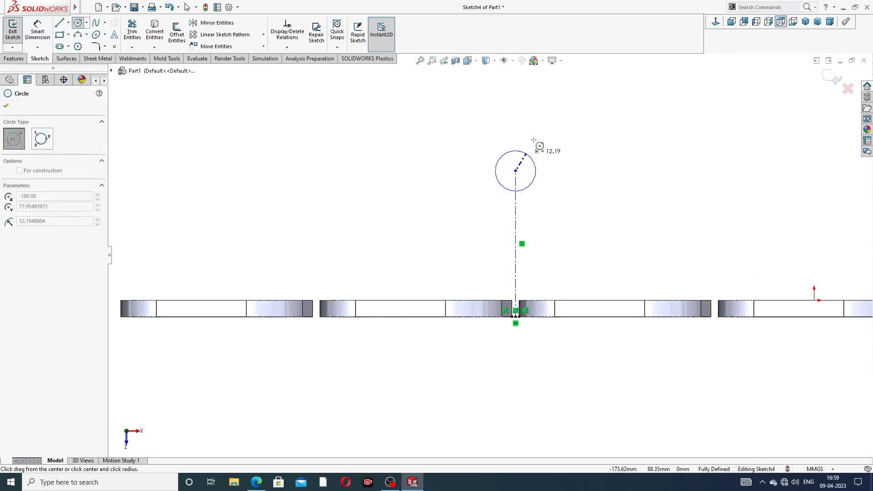
left_click(547, 119)
right_click(609, 99)
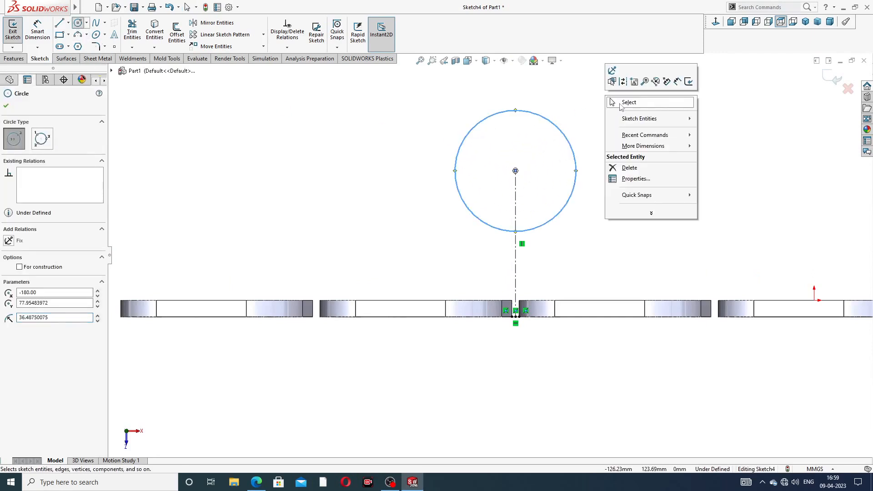
left_click(621, 103)
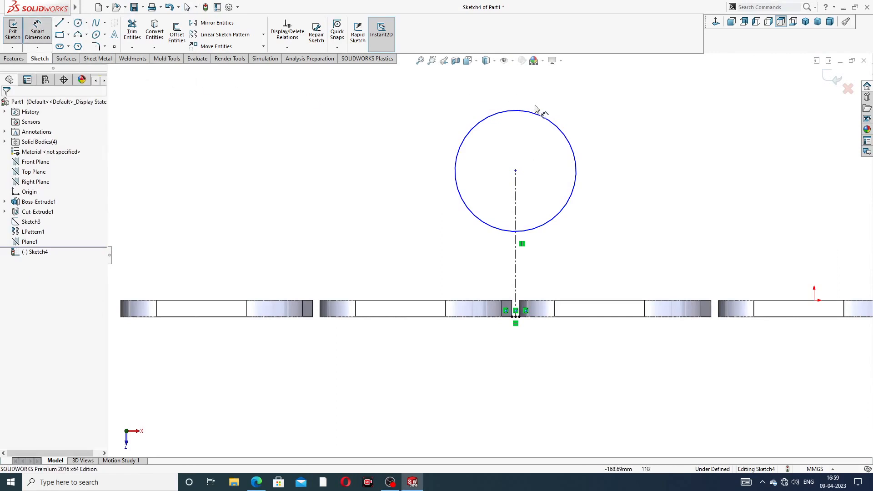
Dimension the circle's diameter as 130 mm.
left_click(541, 118)
left_click(608, 117)
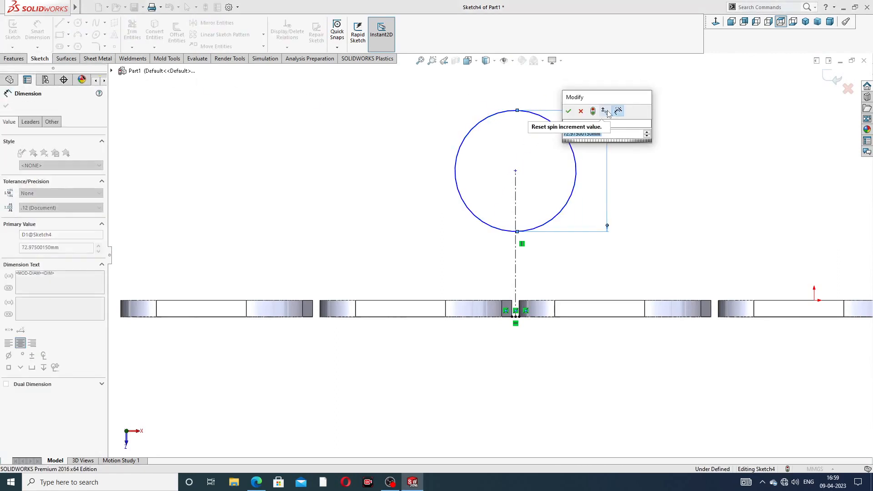
type("130")
key("Return")
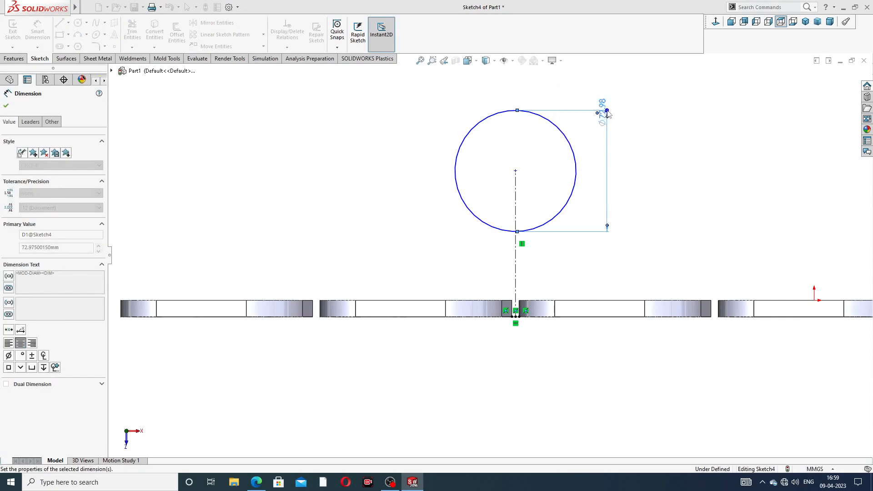
left_click_drag(611, 74, 587, 171)
left_click(680, 141)
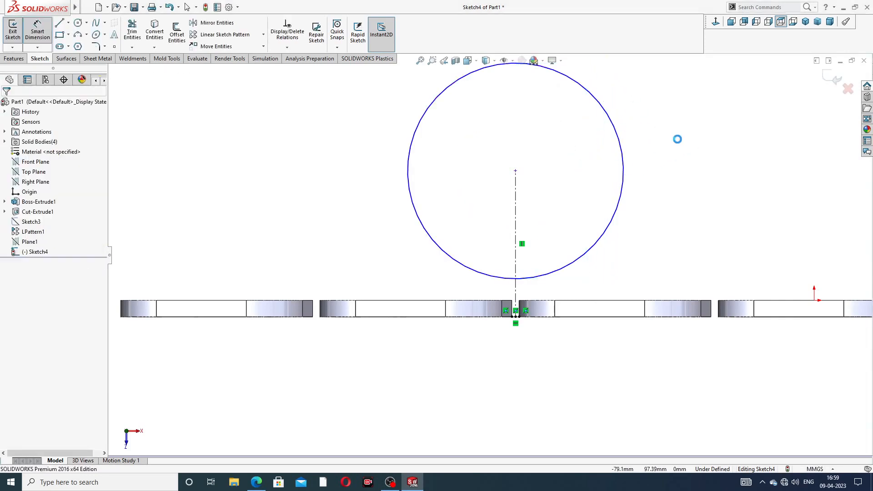
key("f")
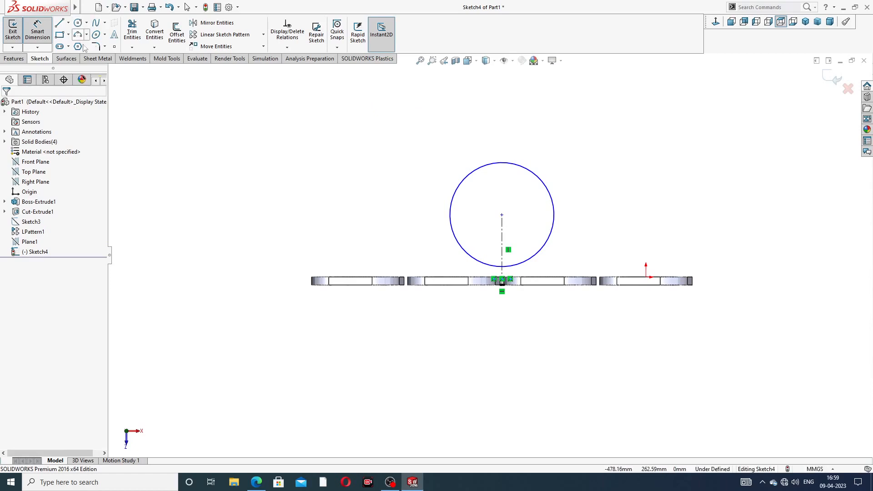
left_click(531, 175)
left_click(566, 135)
type("1")
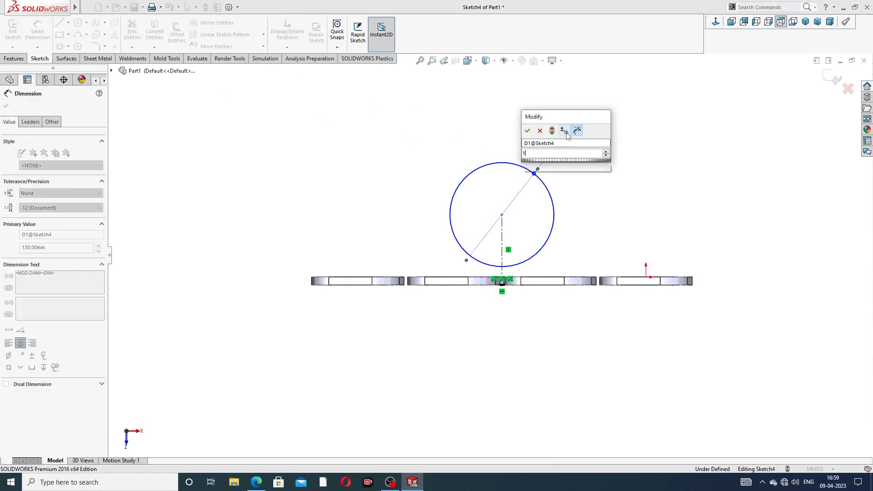
type("30")
key("Return")
left_click(588, 200)
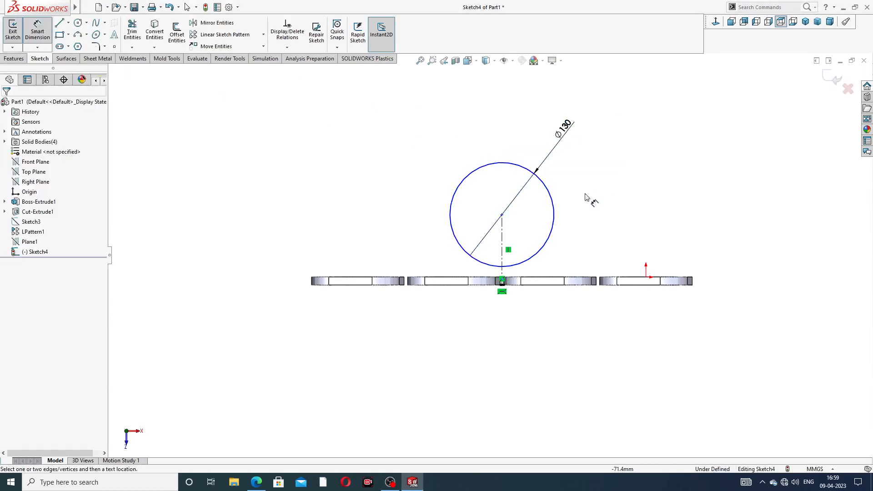
Dimension the distance from the circle's center to the midpoint of the short gap line as 160 mm.
scroll(498, 258, "down", 3)
left_click(505, 182)
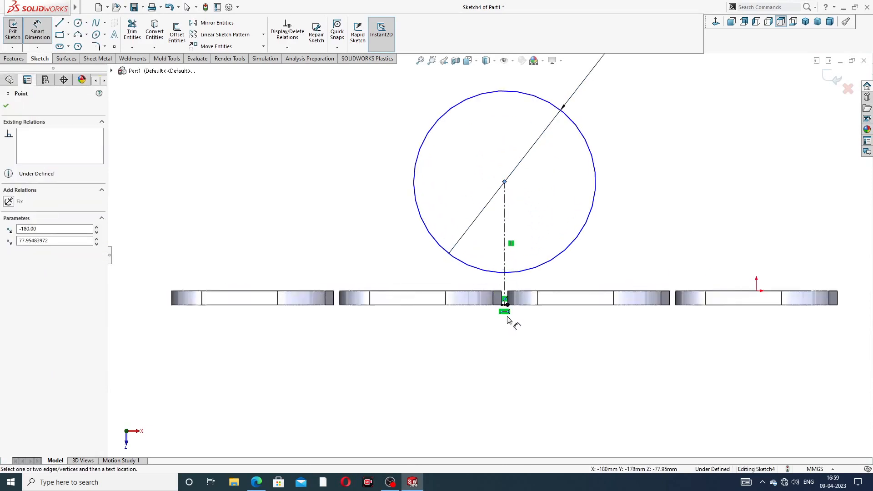
scroll(506, 309, "down", 3)
left_click(494, 269)
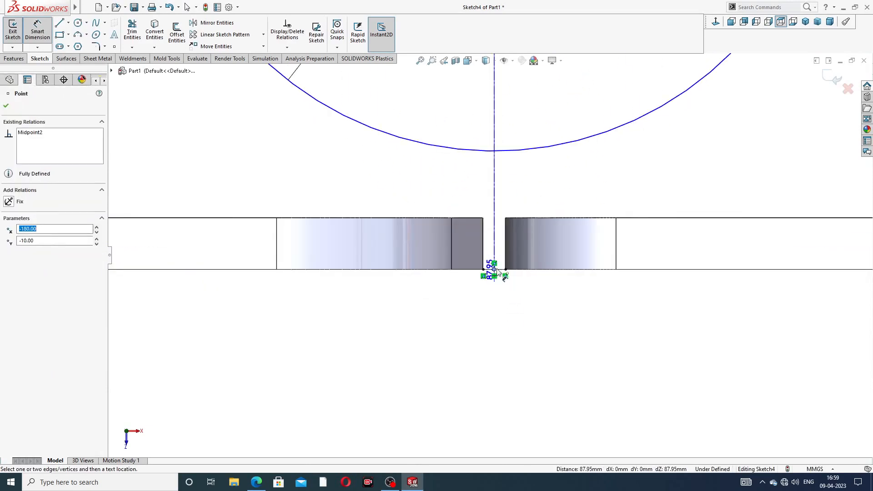
scroll(725, 156, "up", 2)
left_click(693, 157)
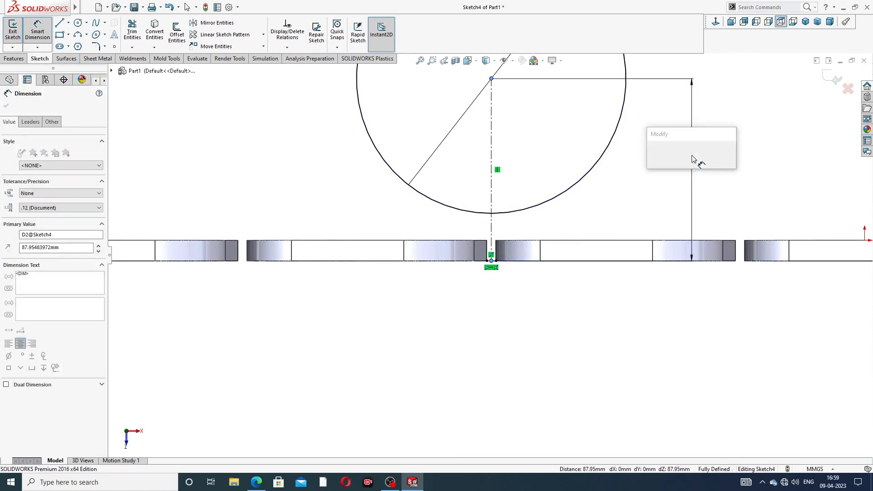
type("1")
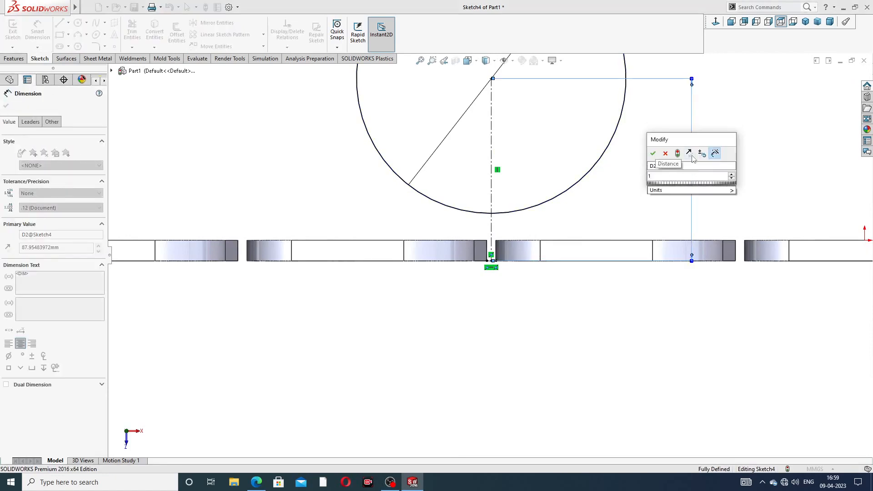
type("60")
key("Return")
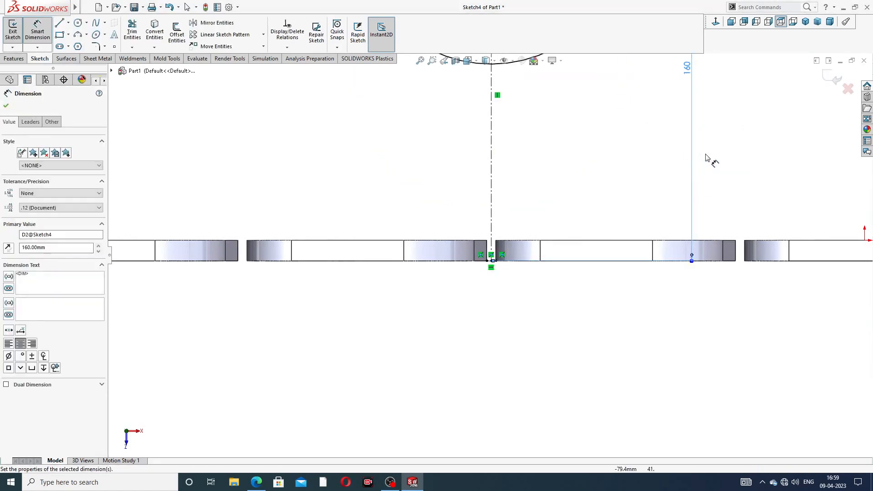
key("f")
right_click(617, 99)
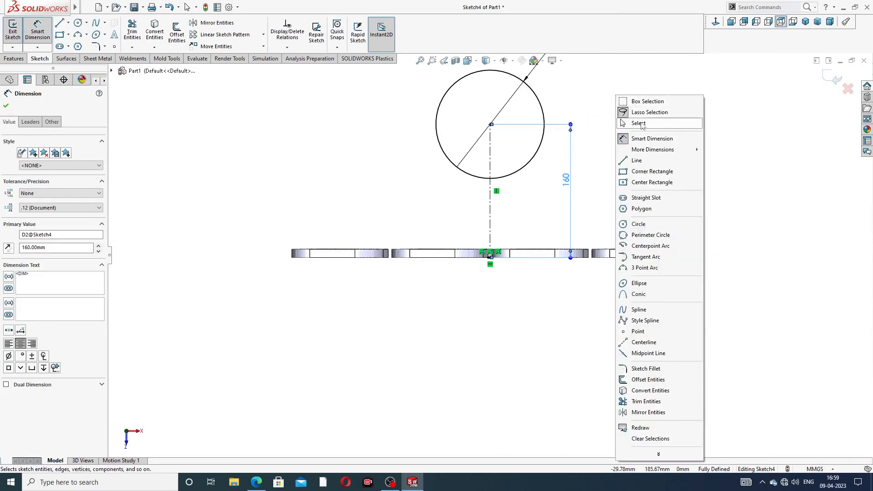
left_click(641, 124)
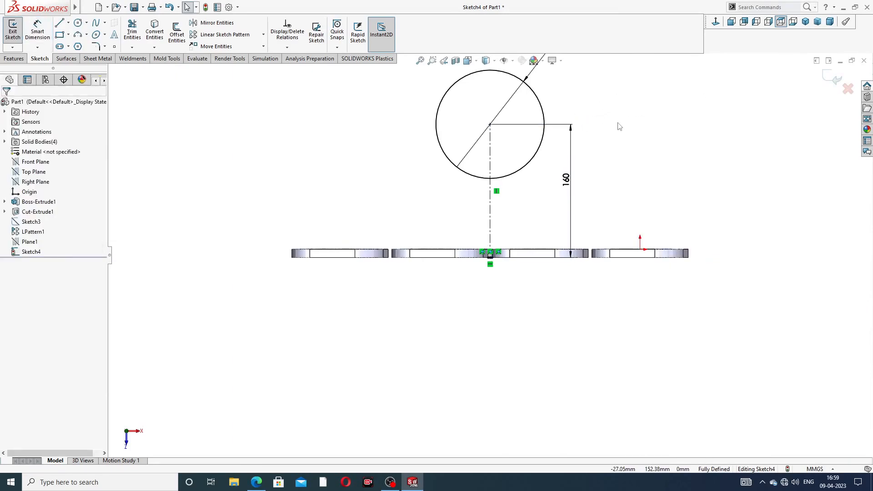
Check the round flange's thickness in the PDF drawing and extrude the 130 mm circle 16 mm blind.
left_click(256, 482)
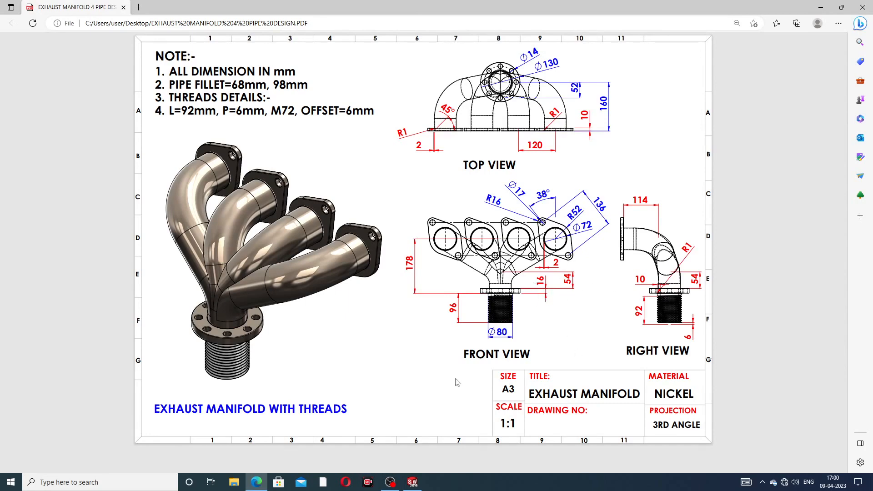
left_click(257, 482)
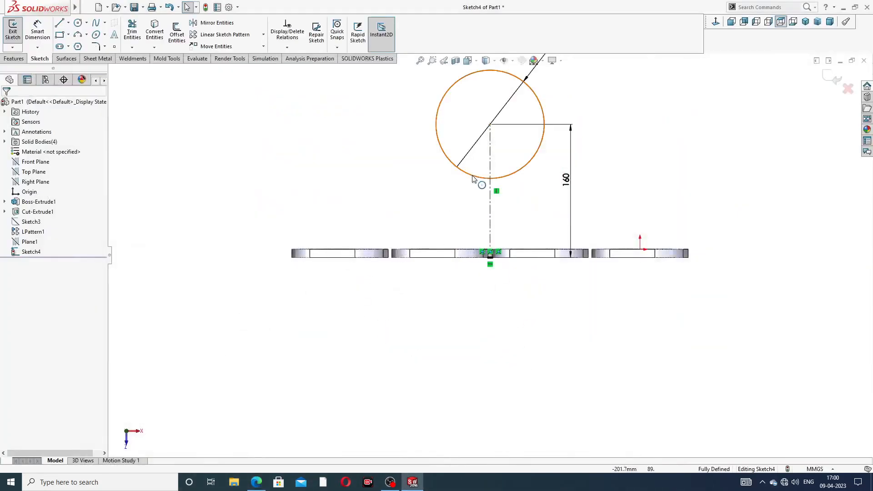
scroll(511, 143, "up", 2)
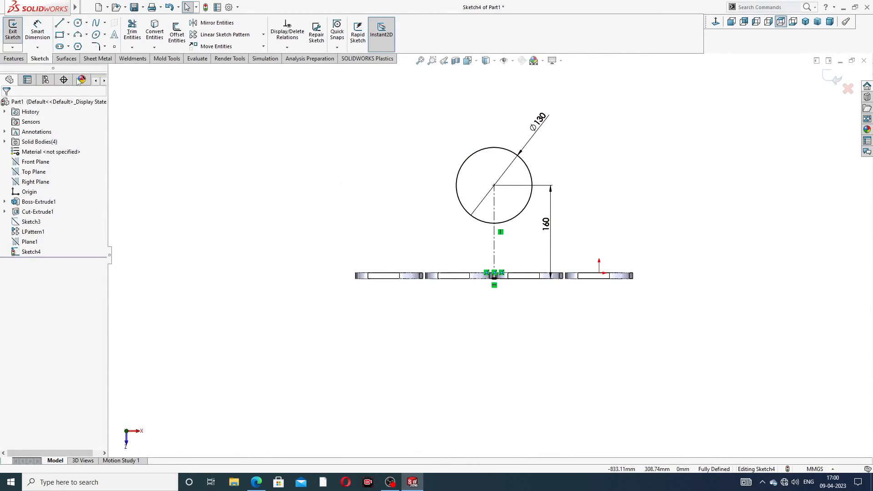
left_click(23, 60)
left_click(17, 32)
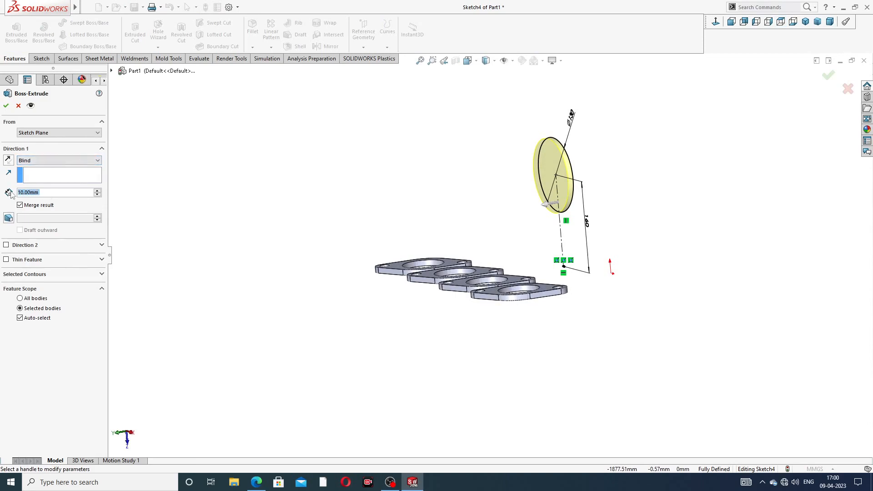
type("16")
key("Return")
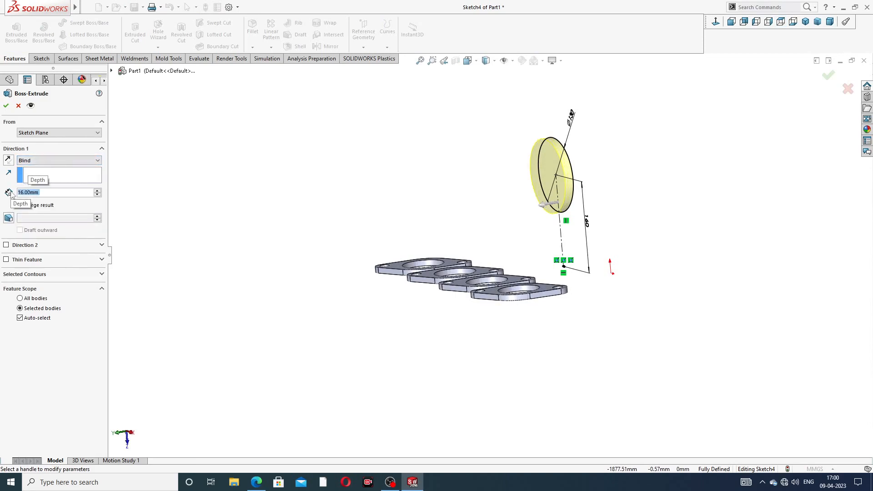
left_click(6, 105)
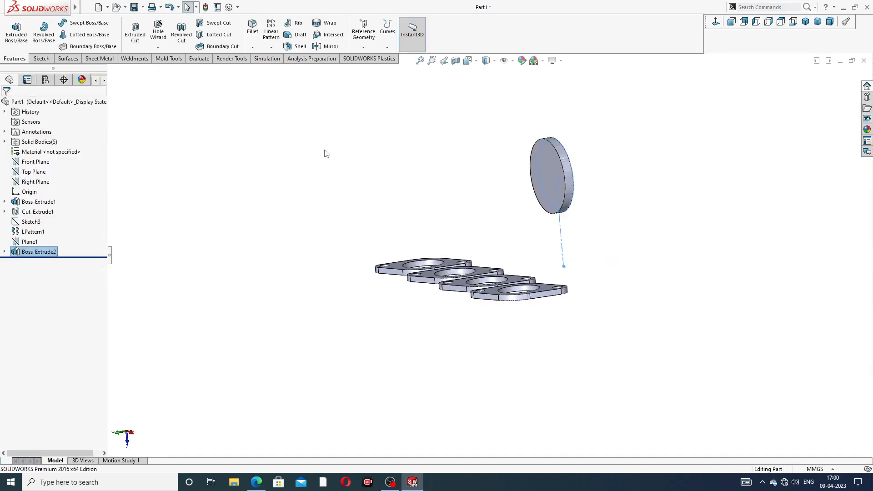
Start a sketch on the round flange's flat face and draw a concentric circle with a radius of about 41 mm.
middle_click_drag(646, 170, 536, 177)
left_click(536, 177)
left_click(571, 150)
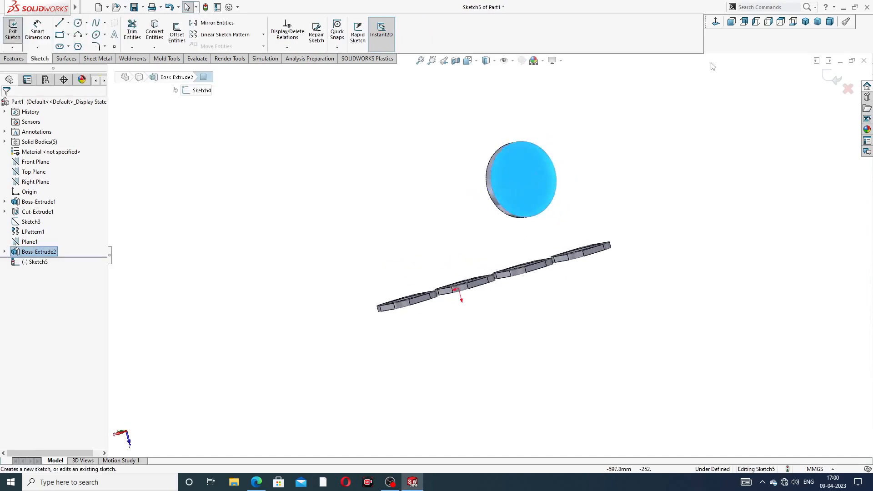
left_click(715, 23)
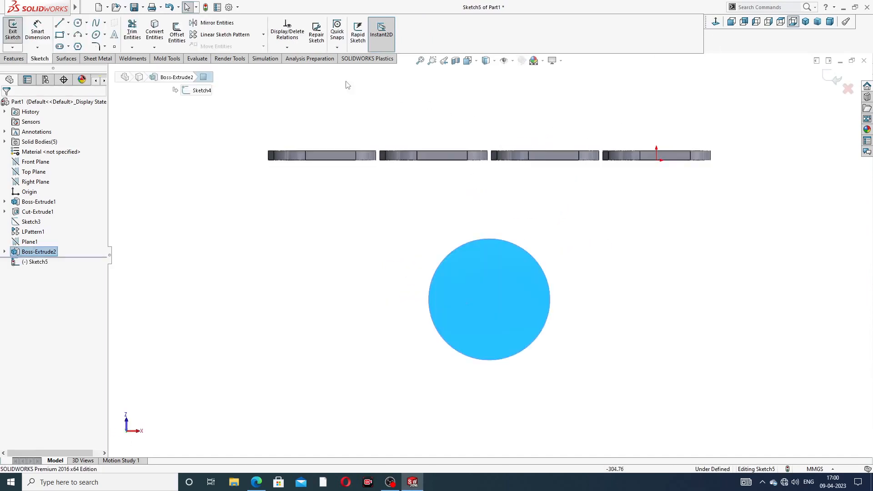
left_click(79, 23)
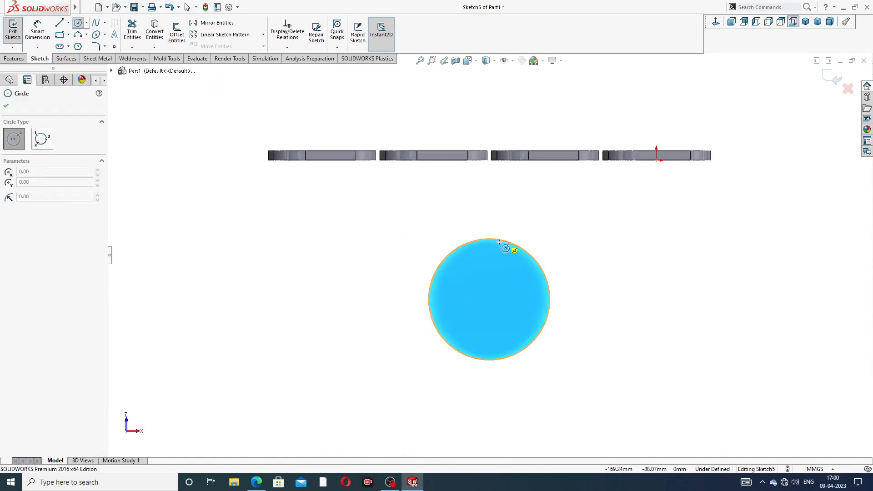
left_click(489, 299)
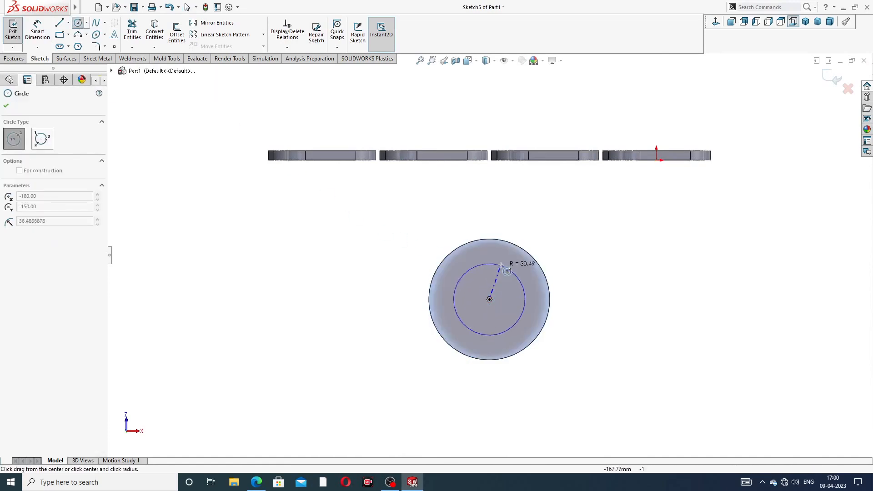
left_click(509, 266)
right_click(576, 220)
left_click(594, 226)
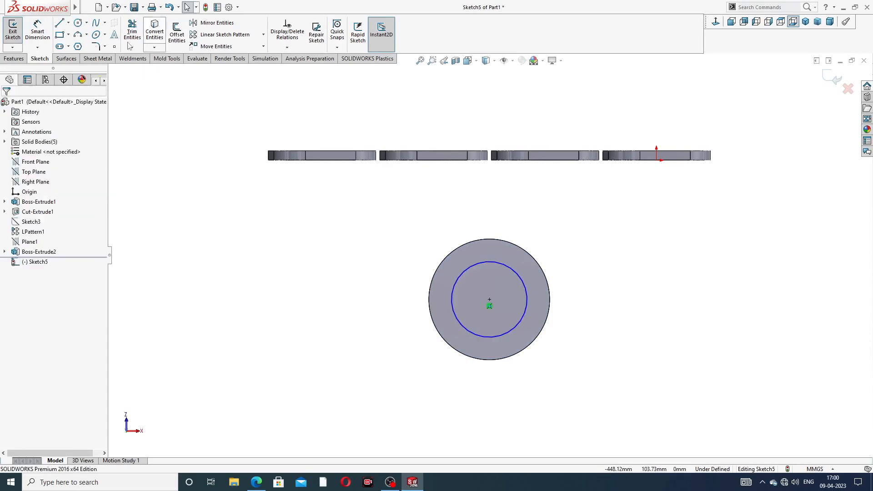
Dimension the concentric circle's diameter as 72 mm.
left_click(34, 36)
left_click(520, 275)
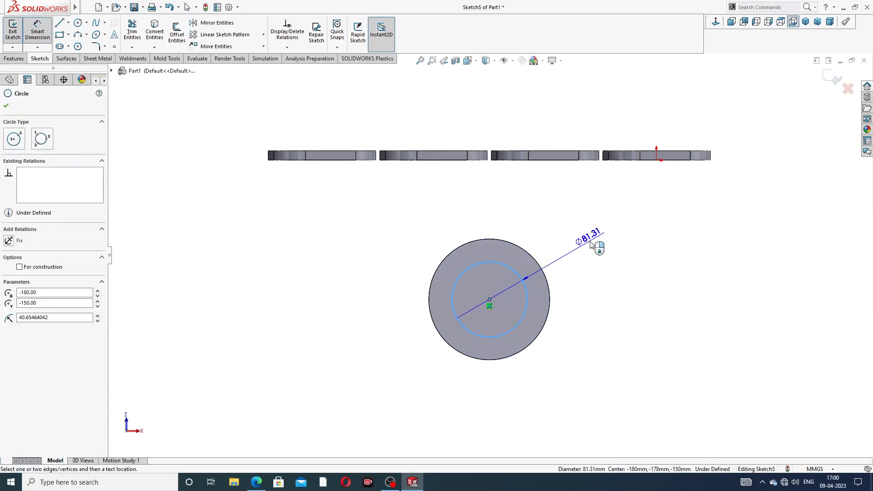
left_click(590, 244)
type("72")
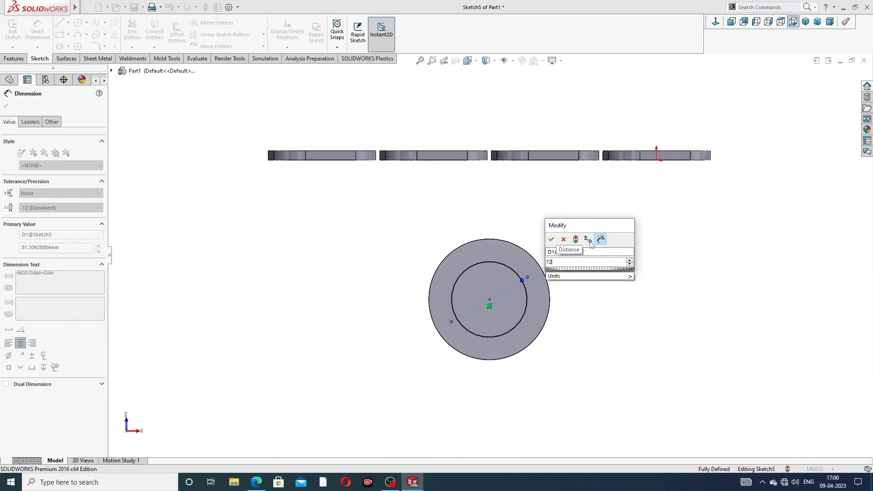
key("Return")
right_click(657, 213)
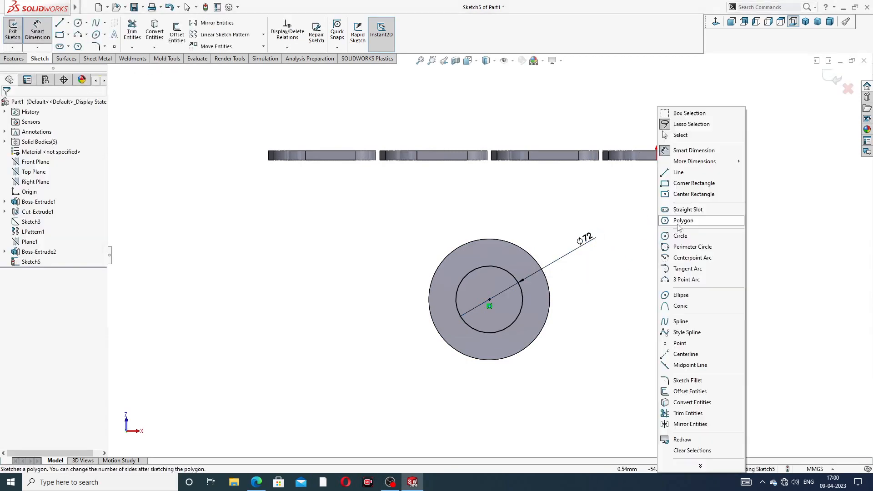
left_click(683, 145)
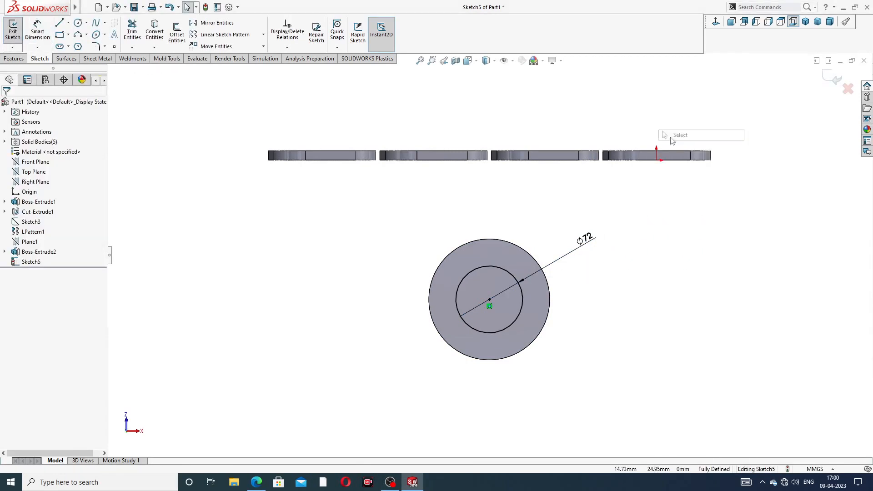
Cut the 72 mm circle through all to open the round flange's central bore.
left_click(26, 59)
left_click(133, 36)
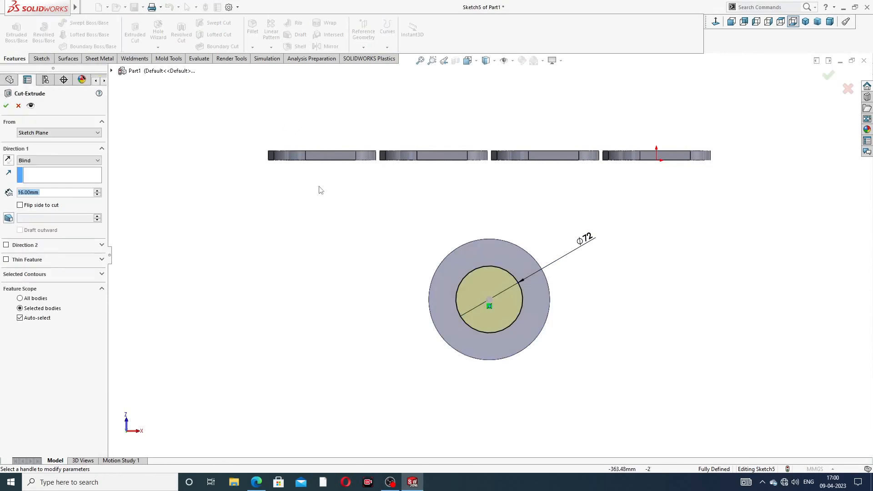
left_click(54, 160)
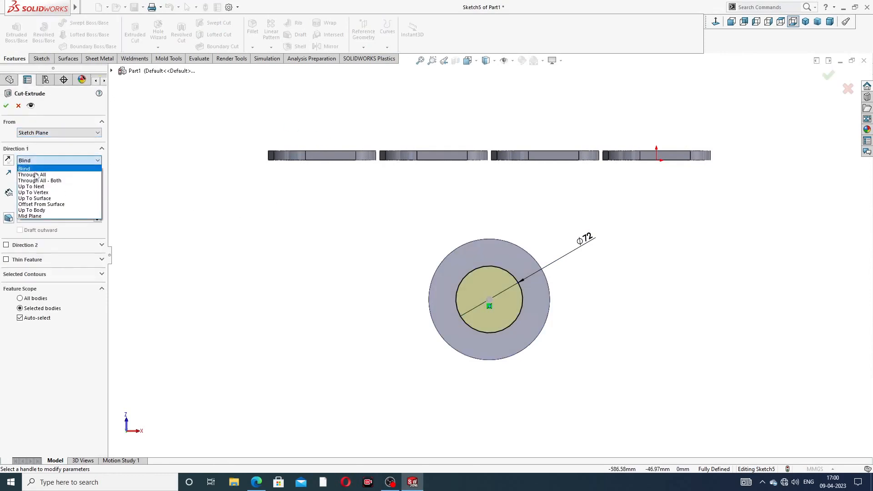
left_click(36, 175)
middle_click_drag(382, 301, 422, 287)
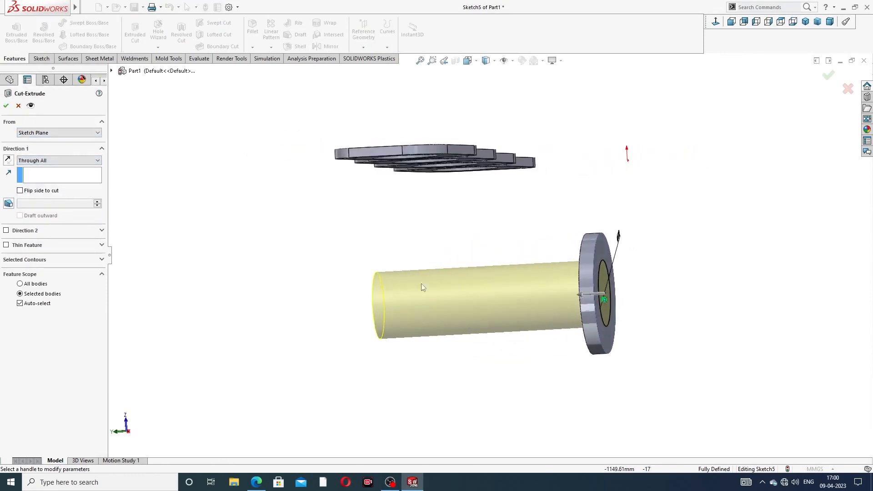
left_click(7, 105)
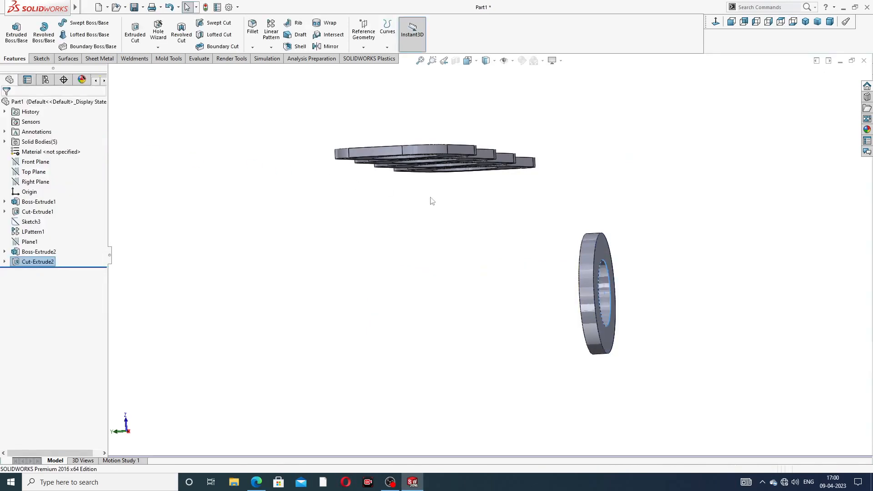
Start a sketch on the round flange's face and draw a vertical centerline from the outer edge's upper quadrant to the flange center.
middle_click_drag(551, 240, 527, 235)
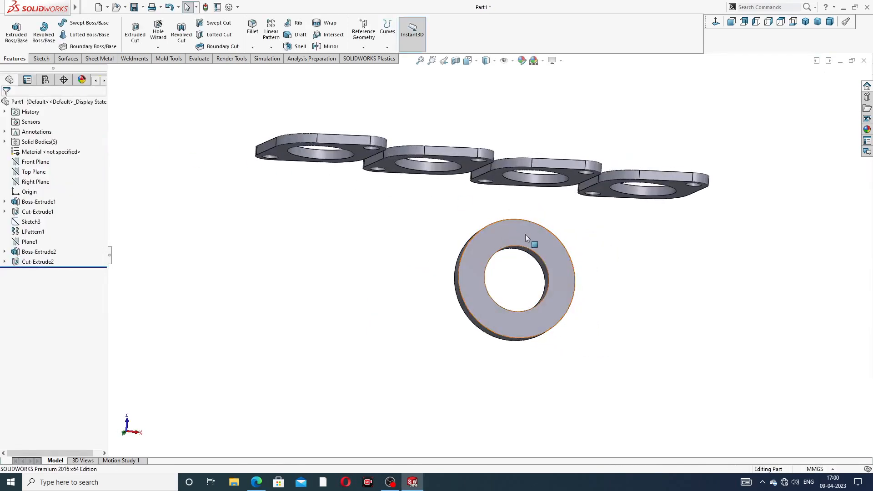
left_click(526, 233)
left_click(561, 207)
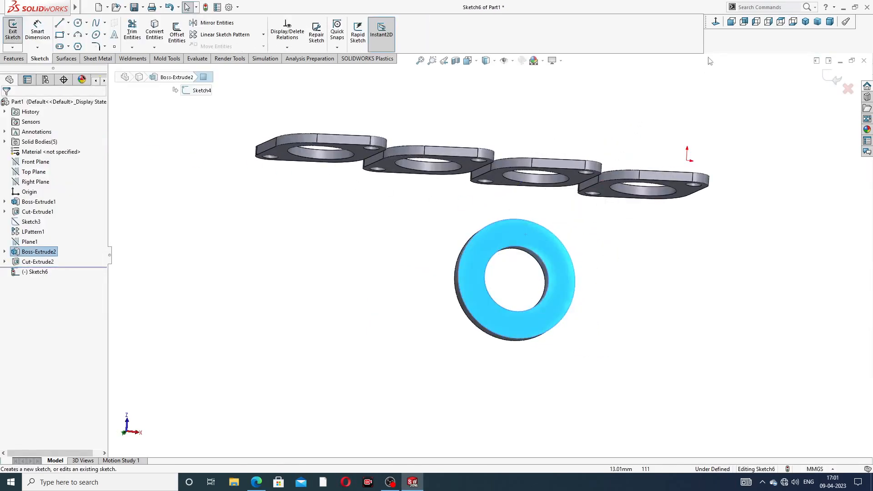
left_click(716, 23)
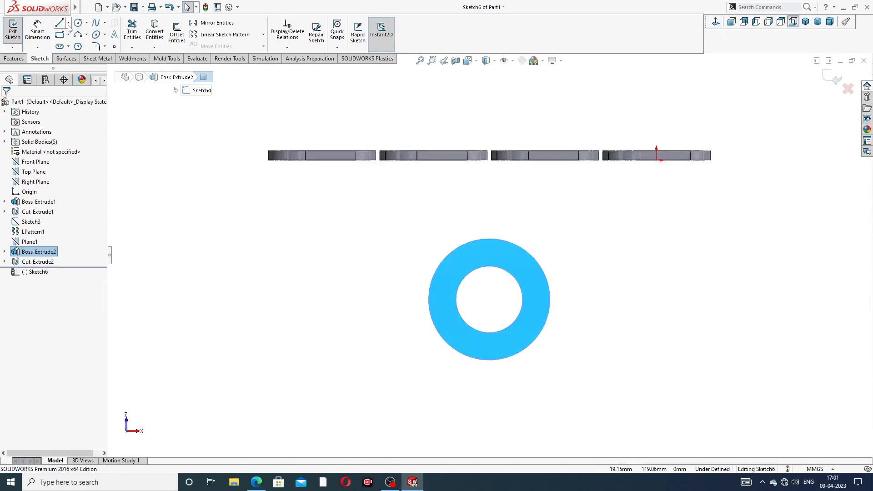
left_click(68, 22)
left_click(84, 43)
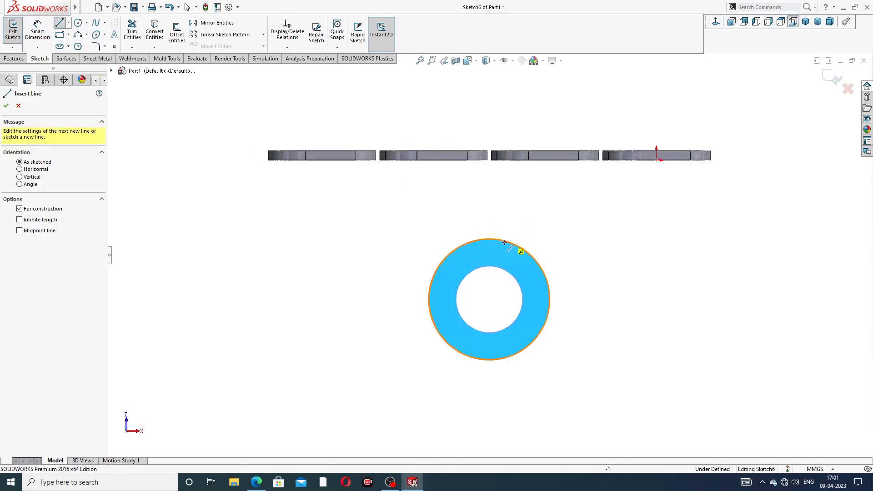
left_click(489, 240)
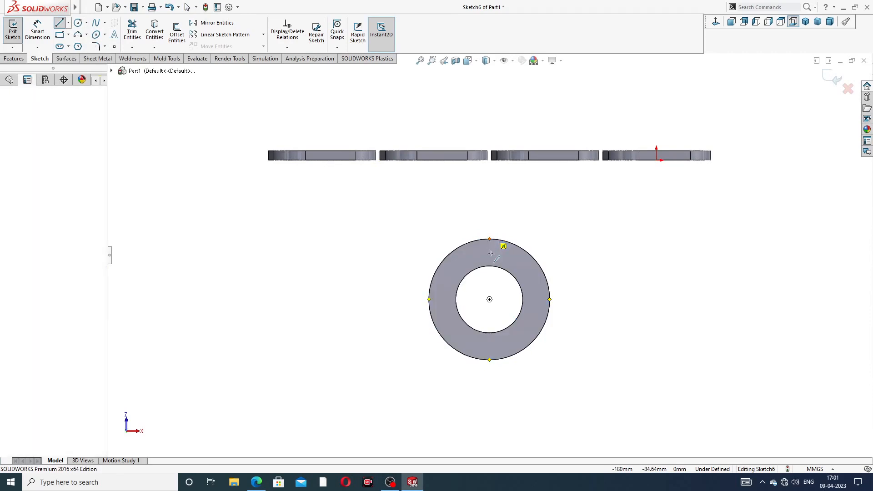
left_click(489, 299)
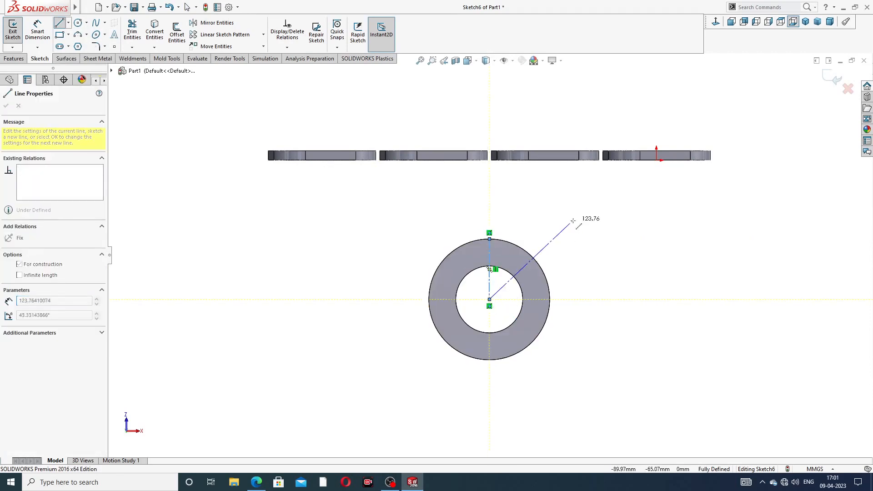
right_click(576, 223)
left_click(592, 229)
Sketch a bolt-hole circle with a radius of about 5.3 mm centered on the vertical centerline, between the bore and the outer edge.
scroll(500, 237, "down", 3)
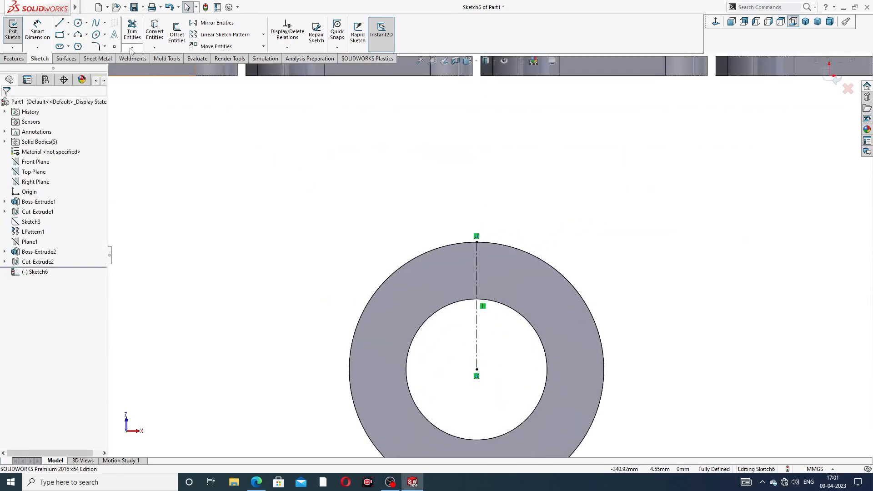
left_click(78, 25)
scroll(479, 269, "down", 2)
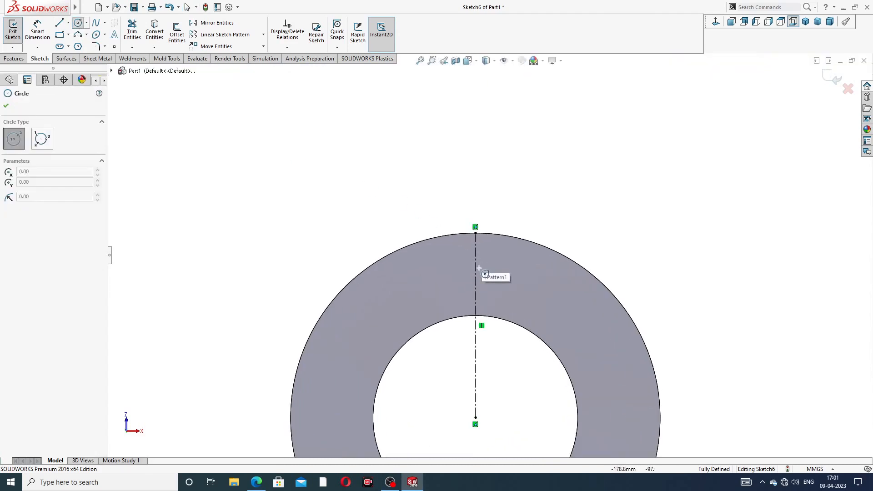
left_click(475, 266)
left_click(486, 255)
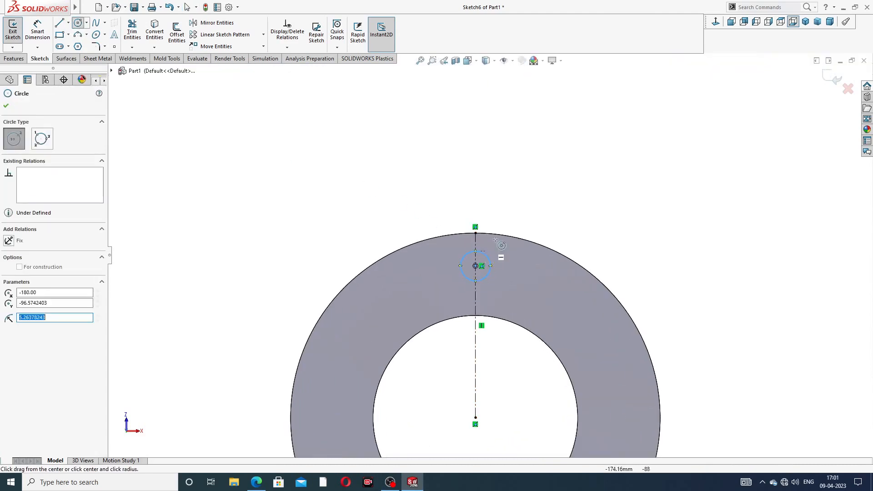
right_click(533, 211)
left_click(563, 217)
Dimension the bolt-hole circle's diameter as 14 mm.
left_click(37, 30)
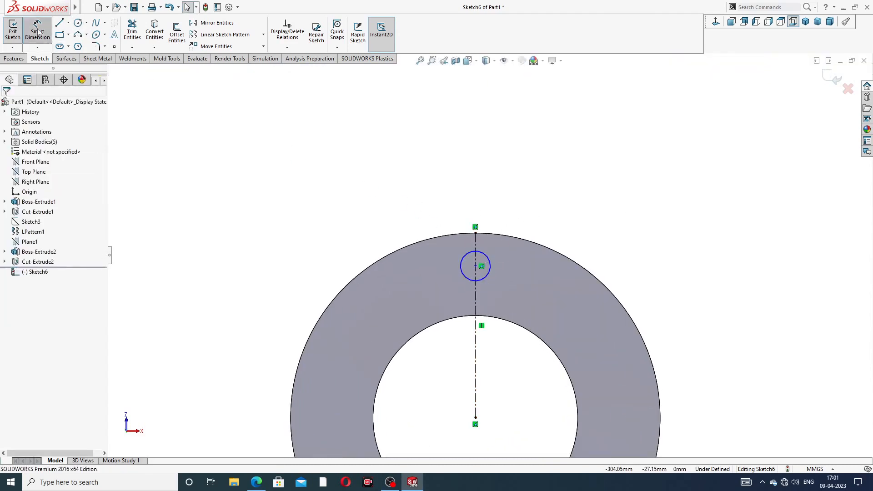
left_click(486, 255)
left_click(522, 218)
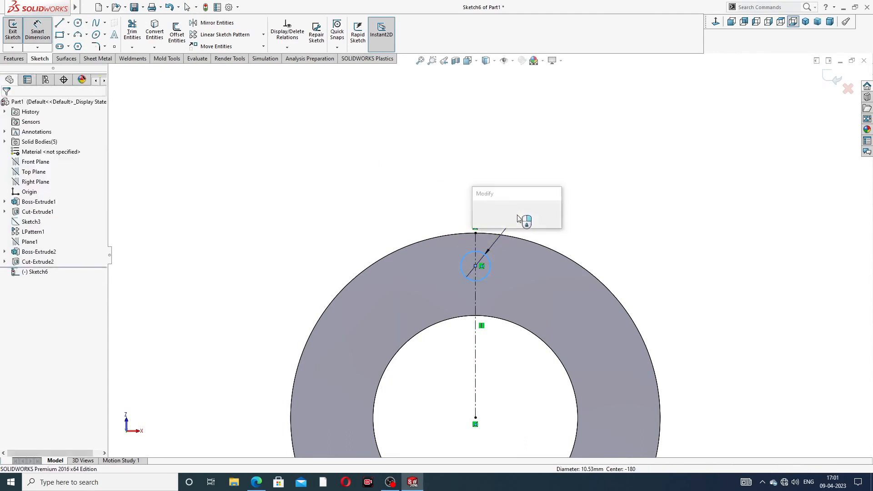
type("14")
key("Return")
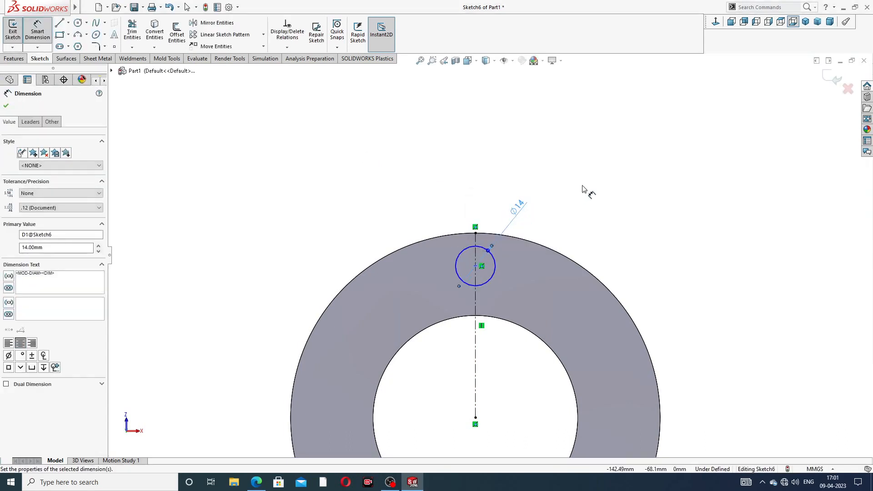
Dimension the distance from the bolt-hole circle's center to the flange center as 50 mm.
left_click(475, 266)
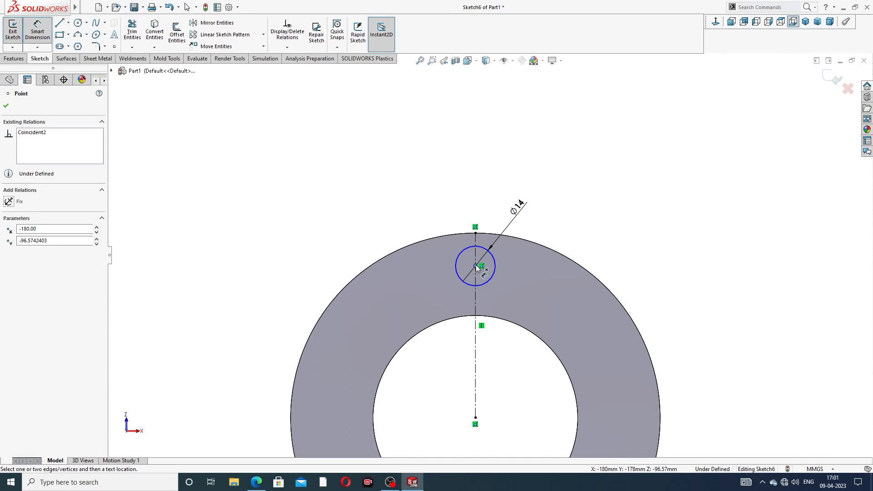
left_click(475, 418)
left_click(682, 335)
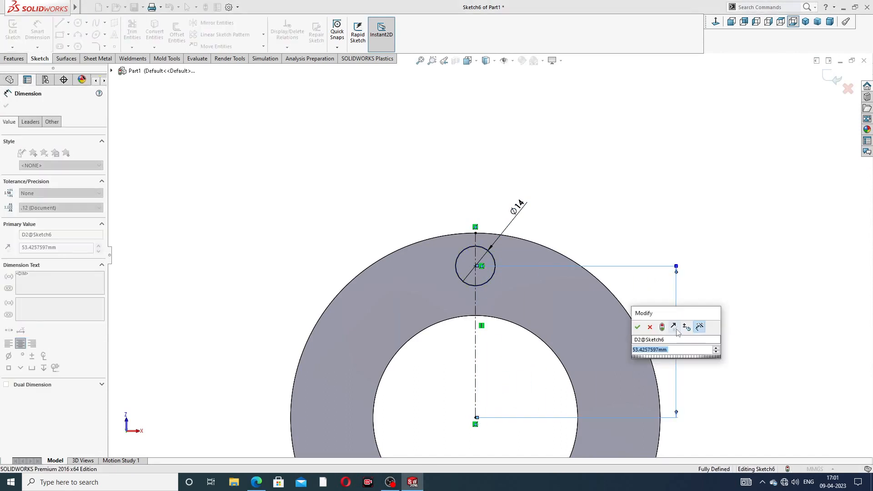
type("50")
key("Return")
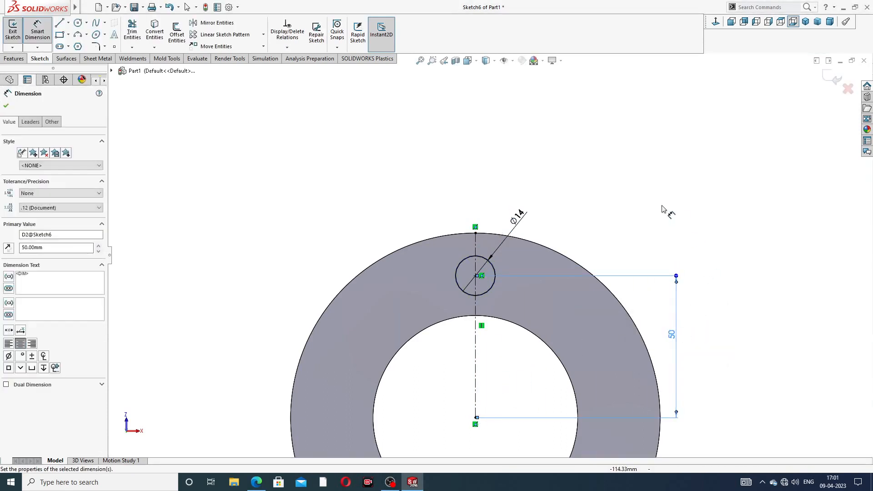
right_click(594, 138)
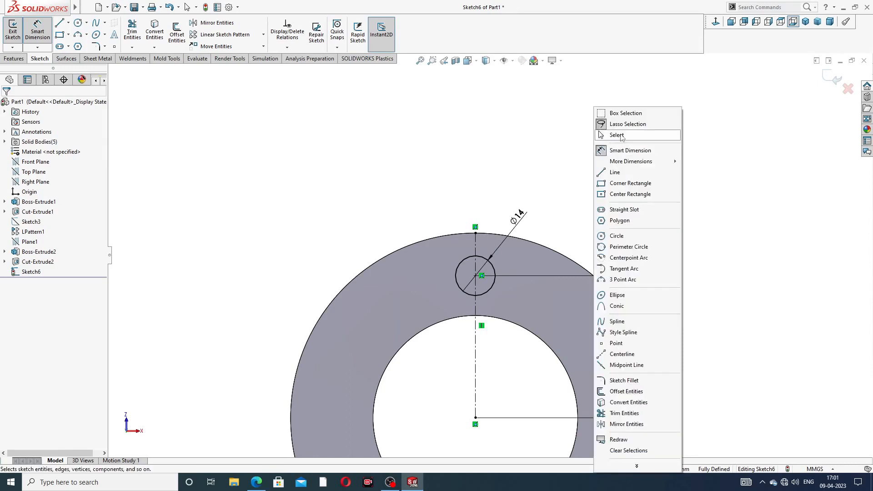
left_click(609, 136)
Check the flange dimensions in the PDF drawing and set the bolt-hole circle's distance from the flange center to 52 mm.
key("f")
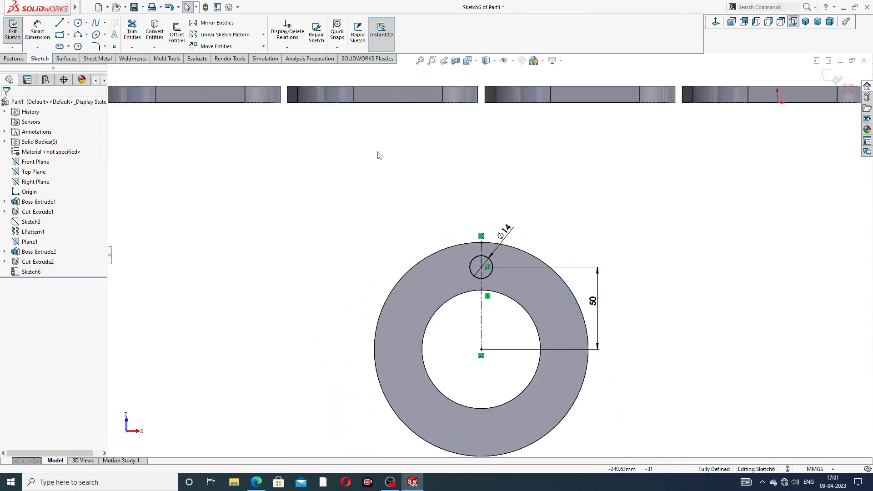
key("f")
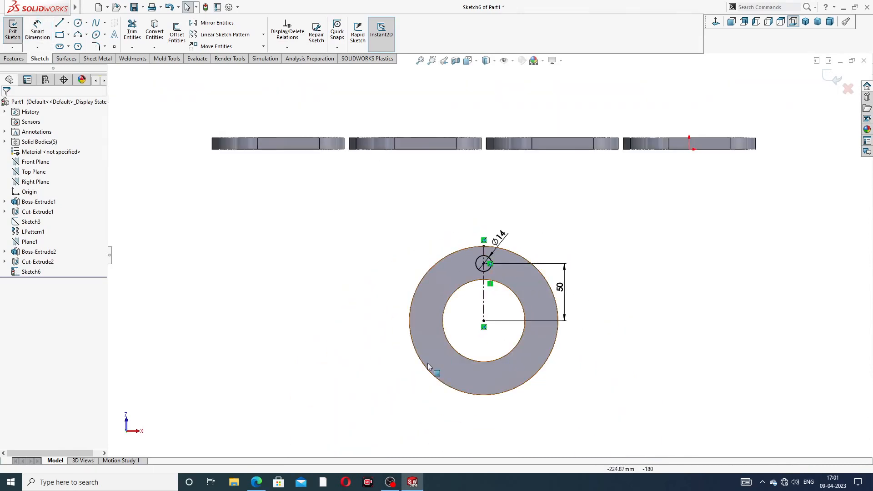
left_click(257, 481)
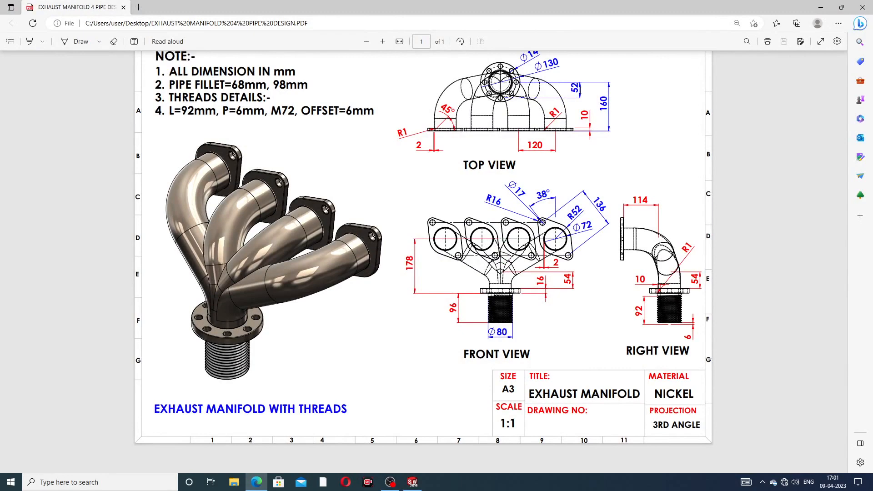
left_click(257, 482)
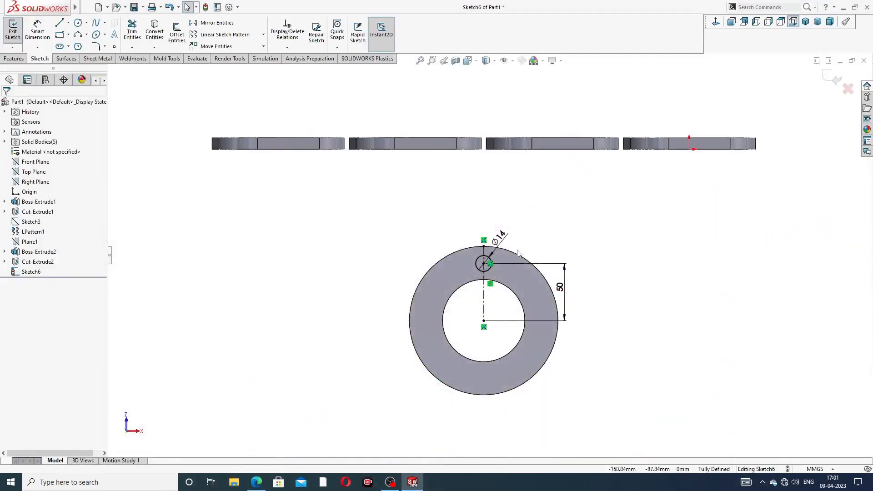
double_click(571, 298)
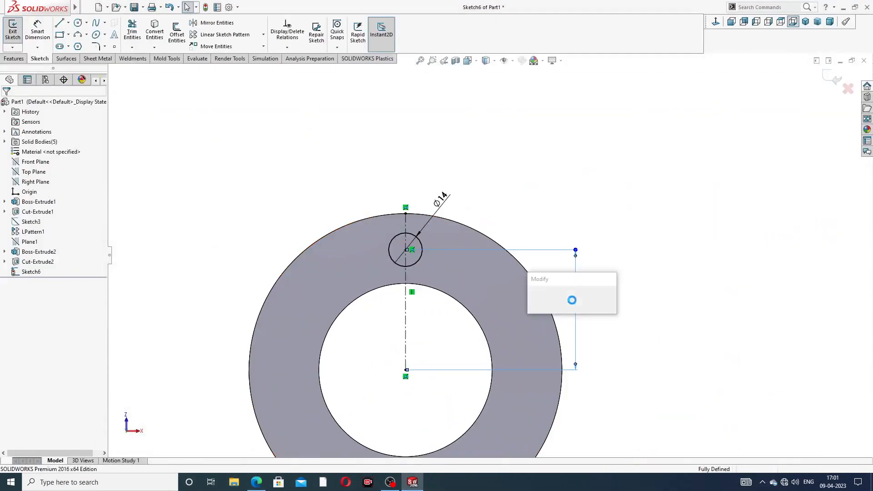
type("52")
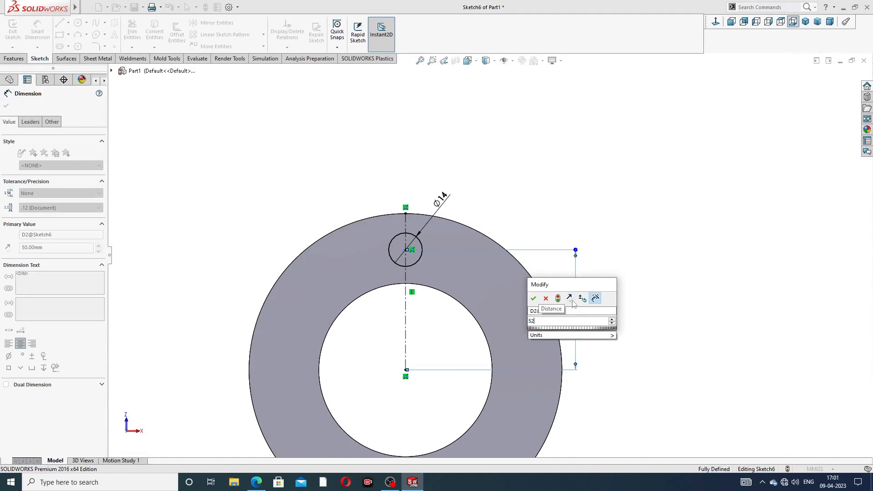
key("Return")
key("Escape")
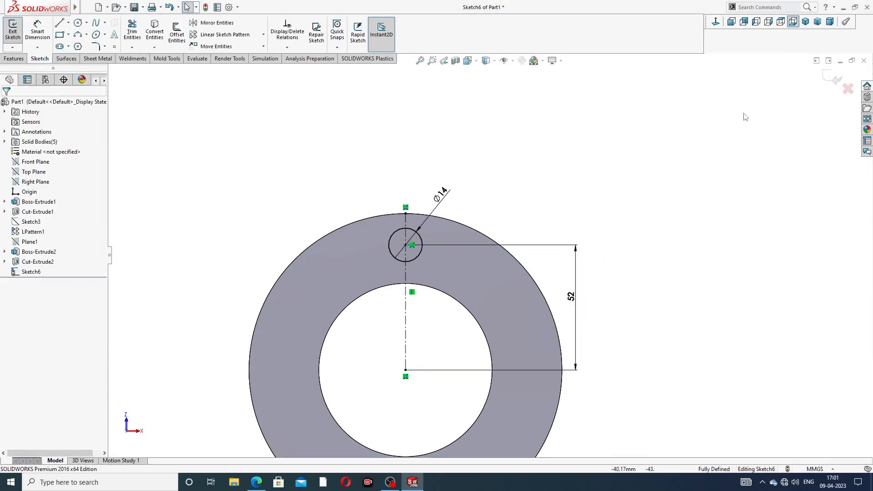
Cut the 14 mm bolt-hole circle through the round flange with an Extruded Cut set to Through All.
left_click(14, 59)
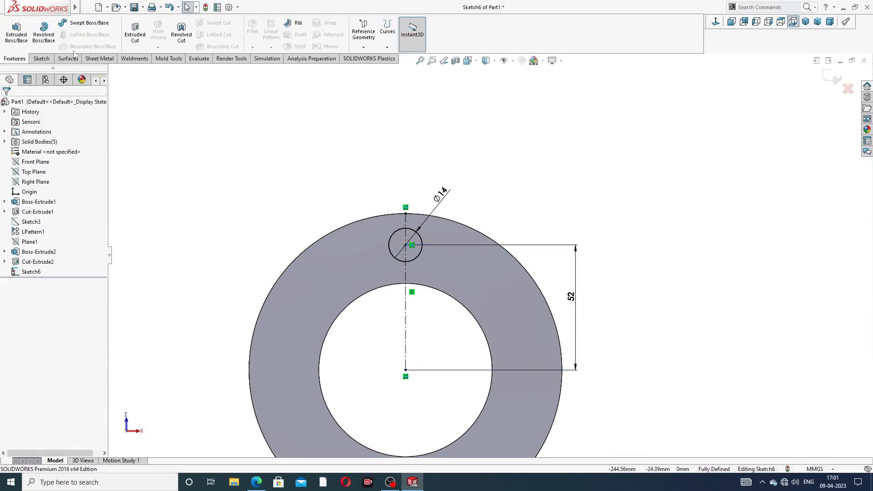
left_click(135, 33)
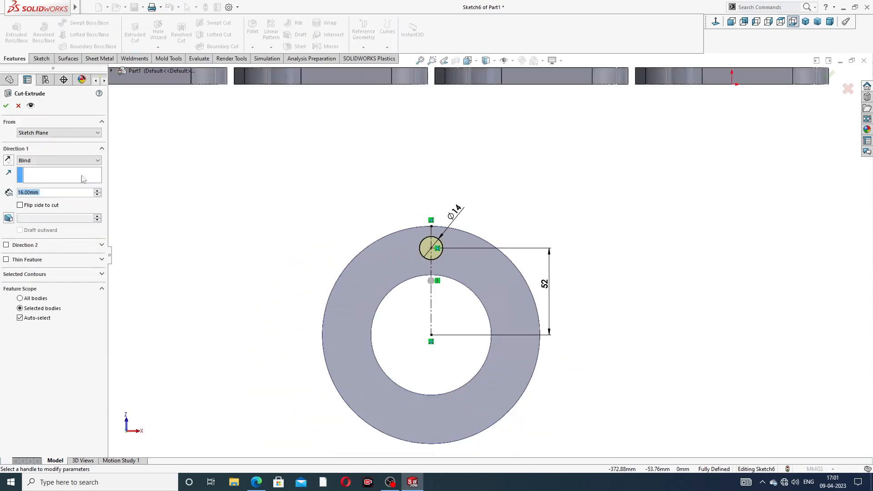
left_click(59, 160)
left_click(34, 173)
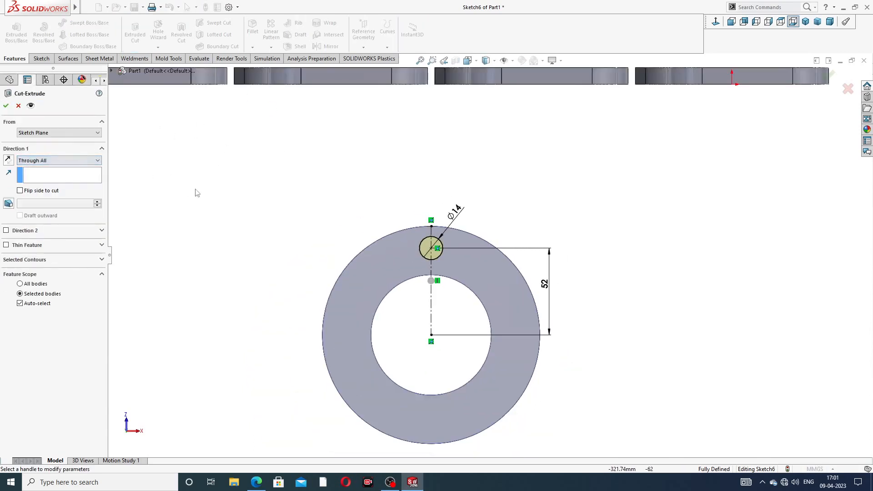
left_click(5, 106)
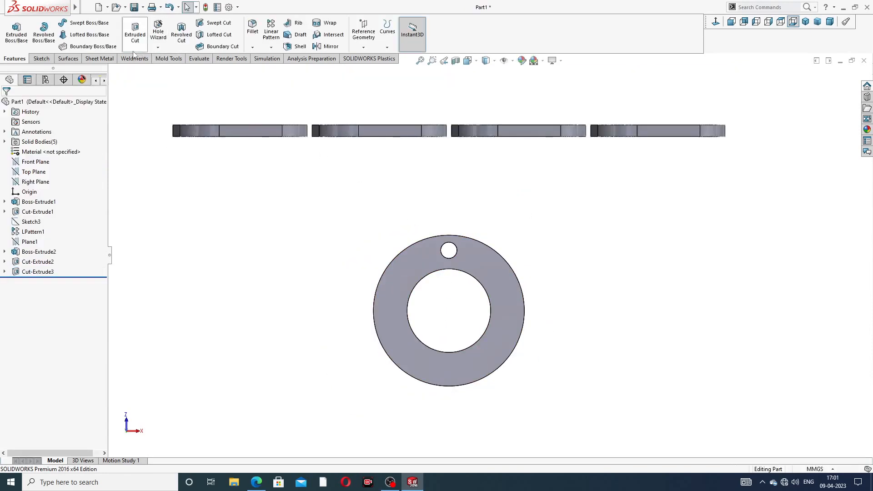
Create a circular pattern of the bolt hole's face around the flange's outer edge, with 8 equally spaced instances over 360 degrees.
left_click(272, 47)
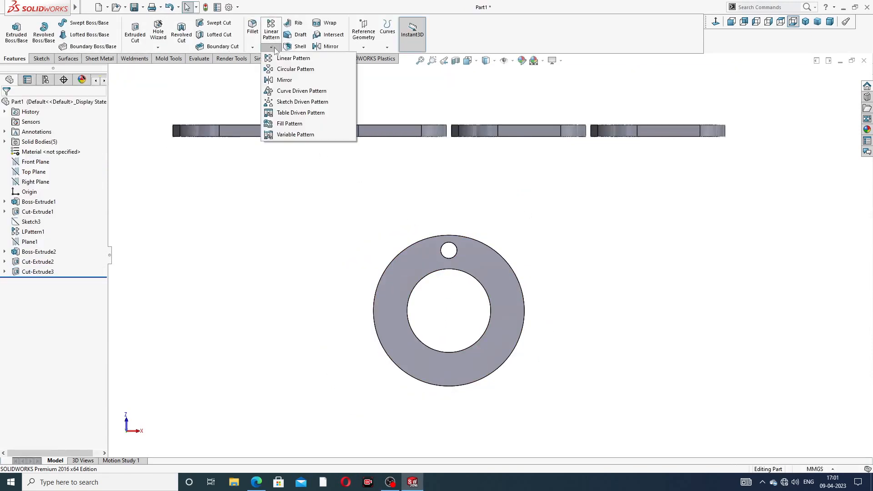
left_click(301, 68)
scroll(443, 227, "down", 3)
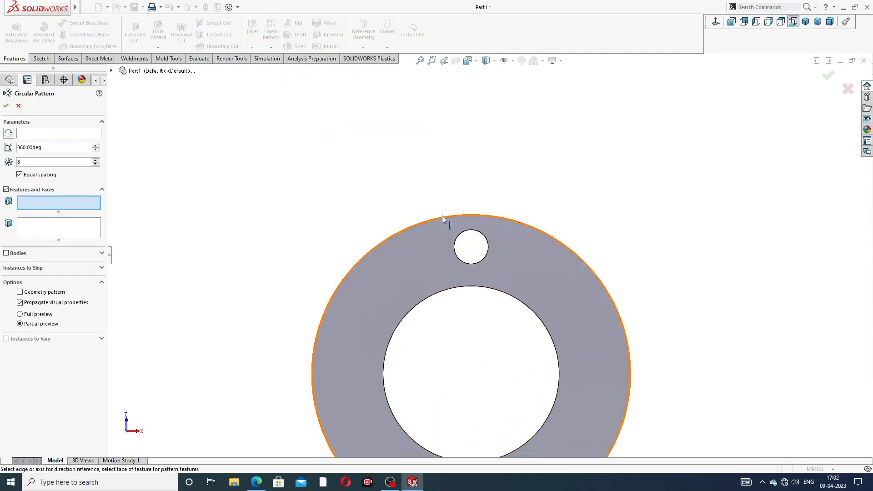
left_click(90, 134)
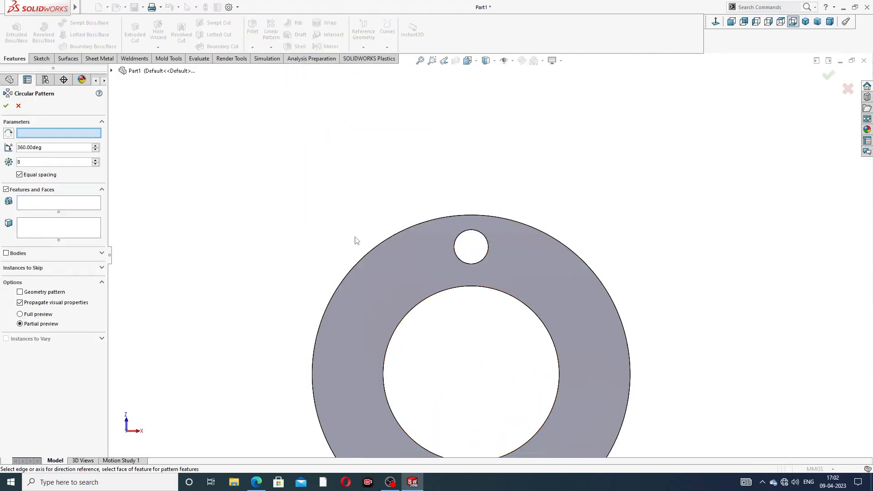
left_click(394, 234)
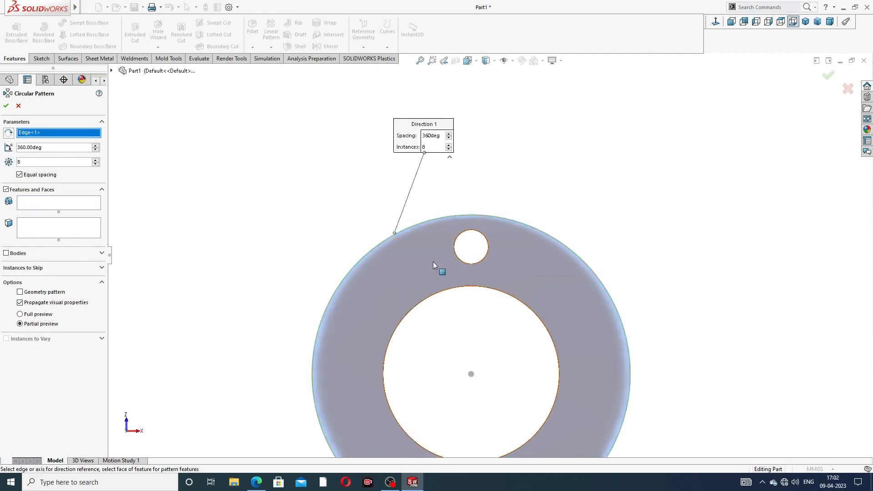
left_click(51, 227)
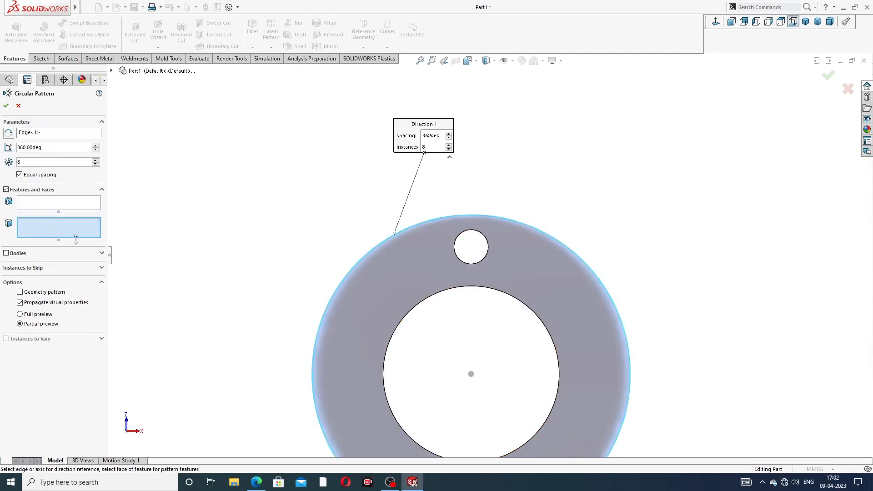
scroll(421, 206, "up", 2)
middle_click_drag(421, 206, 433, 258)
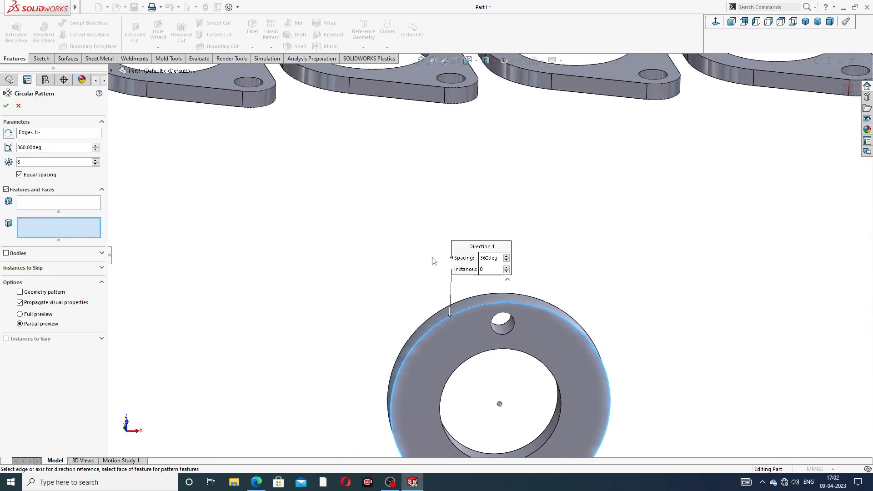
left_click(504, 326)
scroll(500, 336, "up", 3)
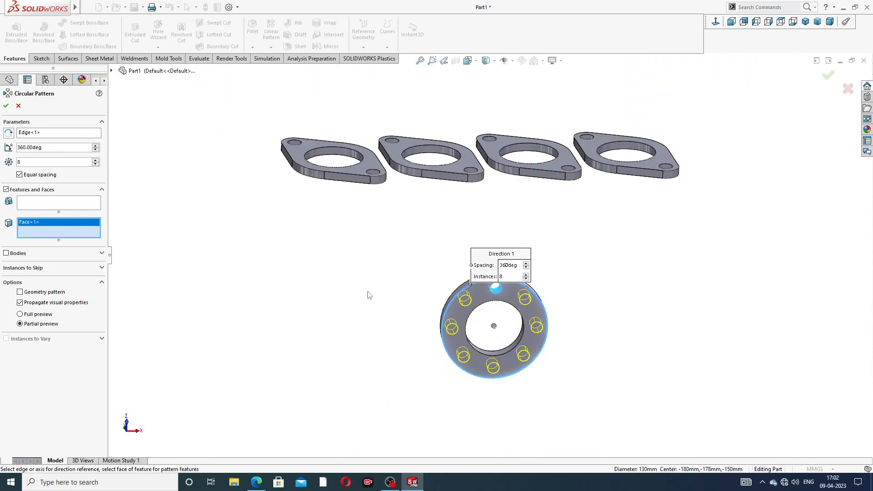
left_click(6, 107)
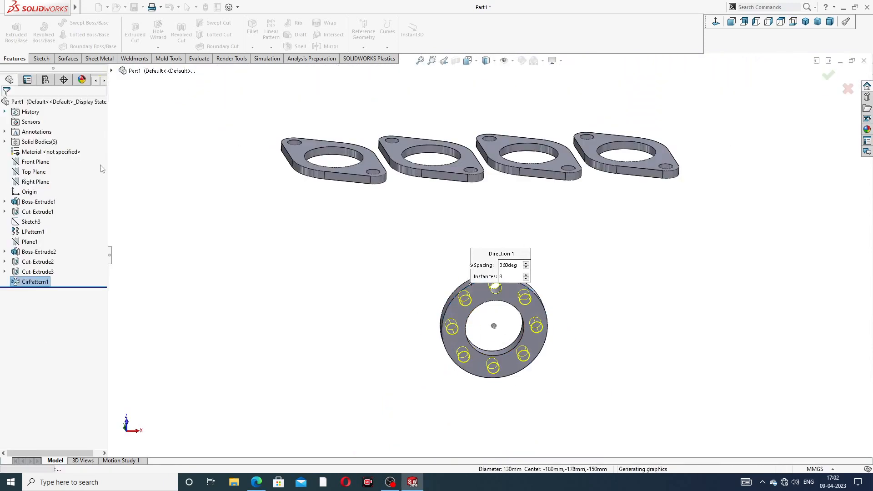
Inspect the patterned flange and the four inlet flanges from other angles, and consult the PDF drawing in the browser.
middle_click_drag(475, 285, 502, 293)
middle_click_drag(527, 212, 527, 103)
middle_click_drag(526, 252, 555, 158)
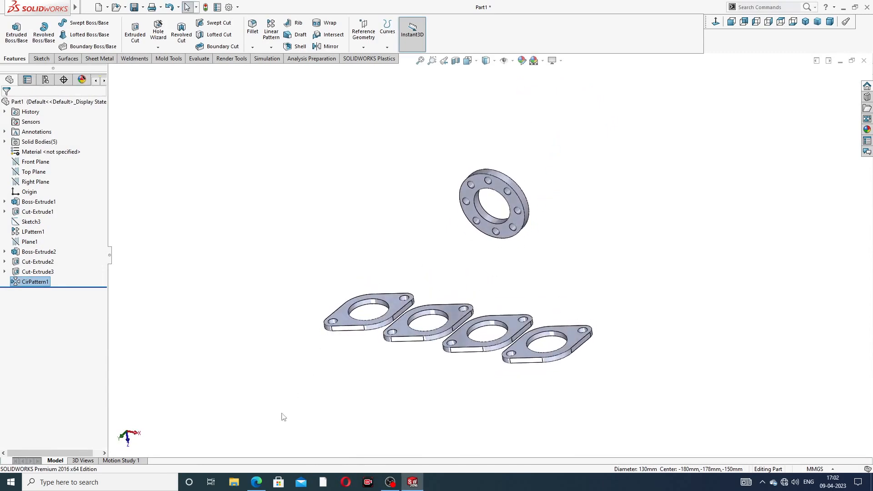
left_click(256, 482)
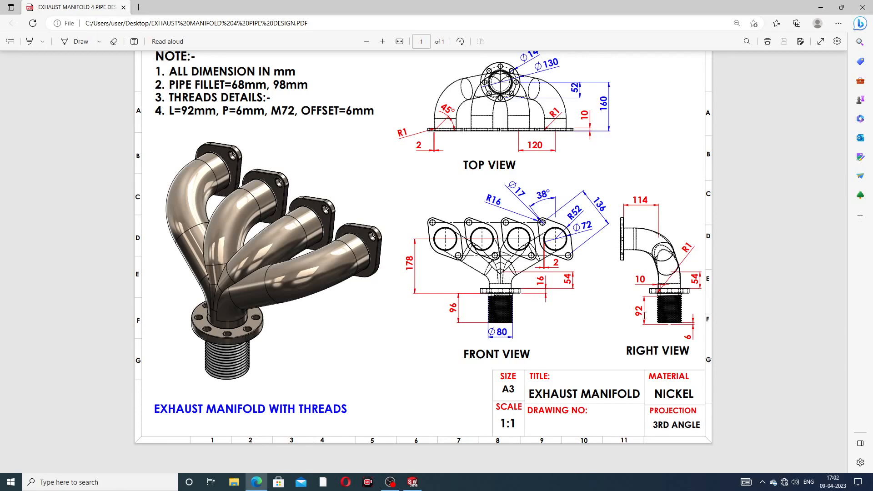
Switch from the PDF drawing to the SOLIDWORKS part and start a new 3D sketch.
left_click(256, 485)
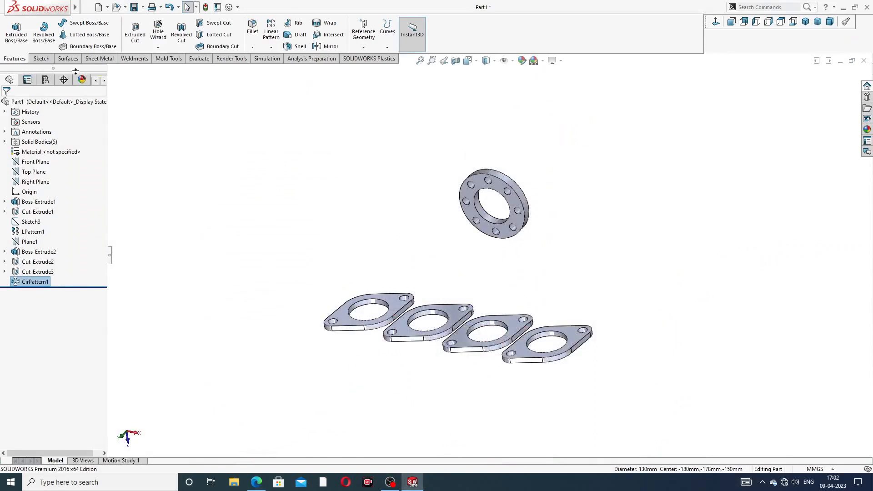
left_click(41, 58)
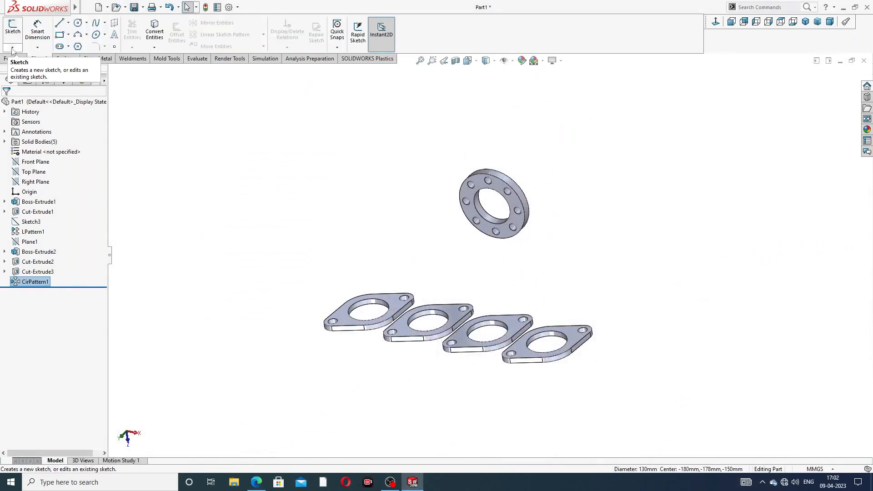
left_click(12, 48)
left_click(27, 69)
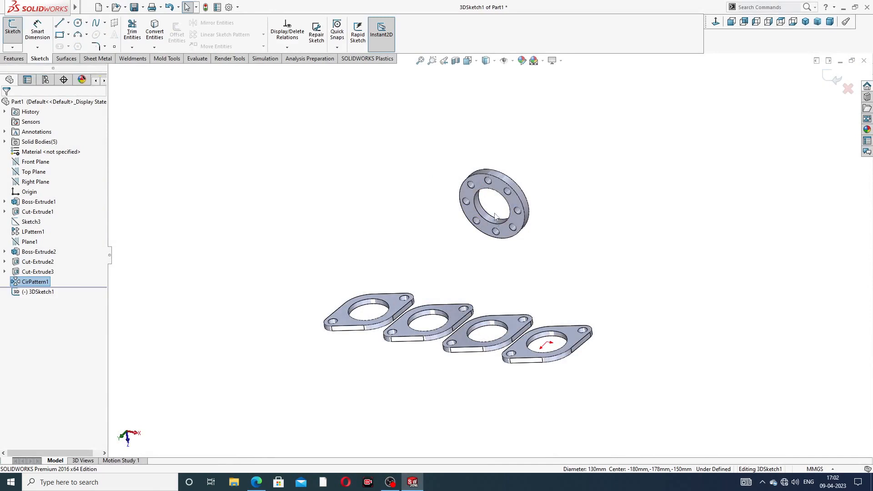
Draw a line about 64 mm long along the Y axis from the round flange's bore centre towards the oval flanges' side.
mouse_move(482, 257)
middle_mouse_down()
mouse_move(504, 266)
mouse_move(495, 267)
middle_mouse_up()
scroll(496, 267, "down", 3)
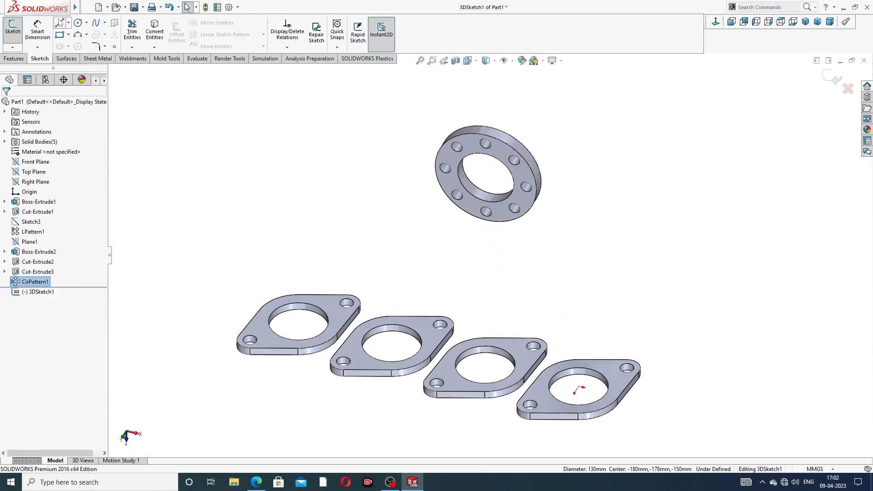
left_click(60, 24)
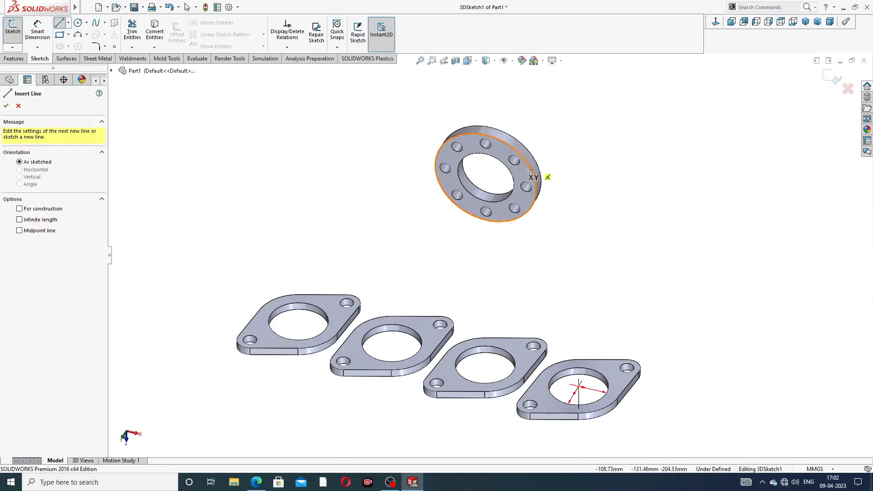
middle_click_drag(504, 212, 573, 274)
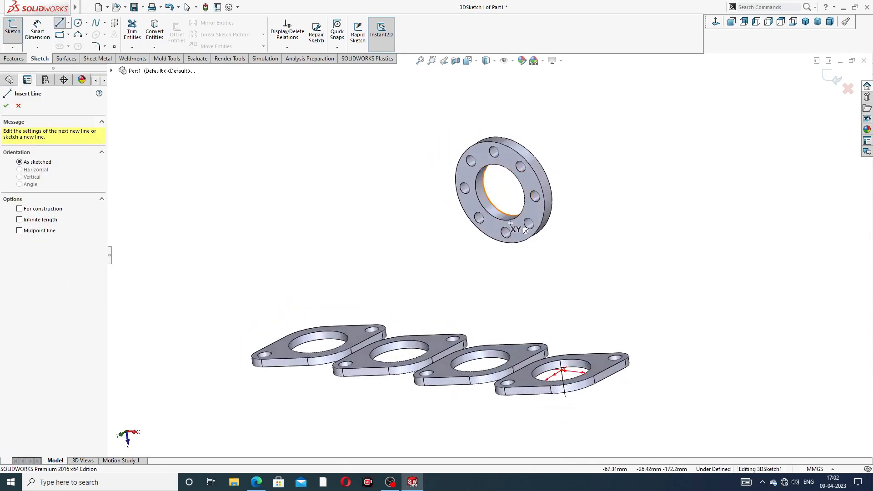
left_click(499, 192)
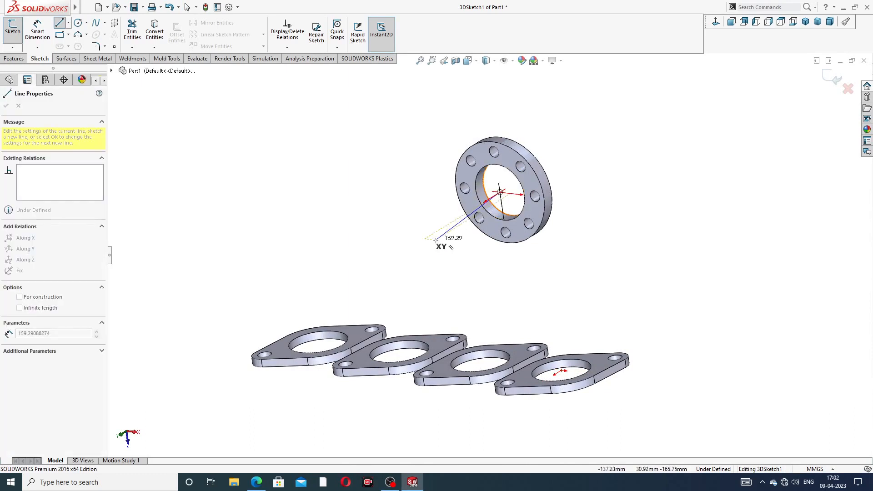
middle_click_drag(439, 244, 406, 241)
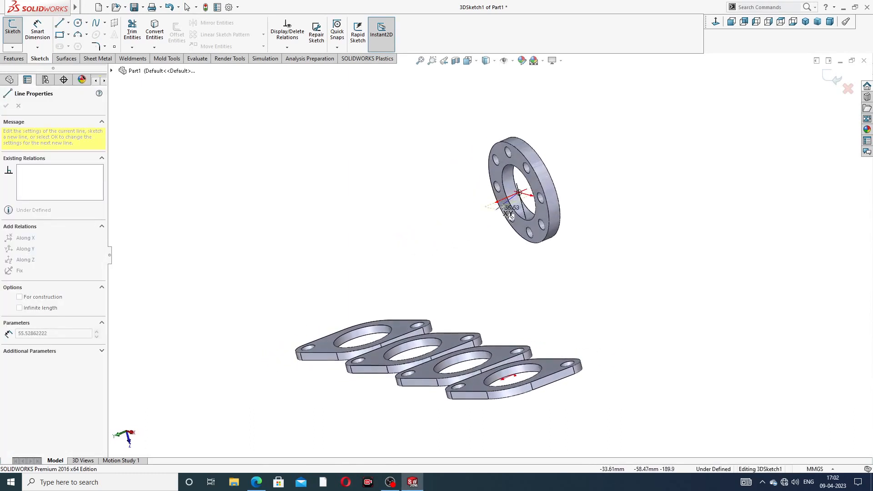
left_click(475, 211)
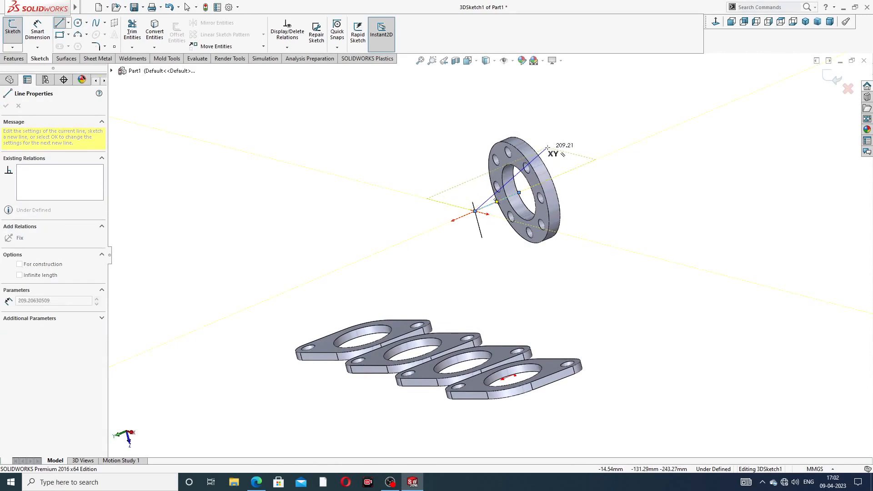
right_click(551, 148)
left_click(574, 158)
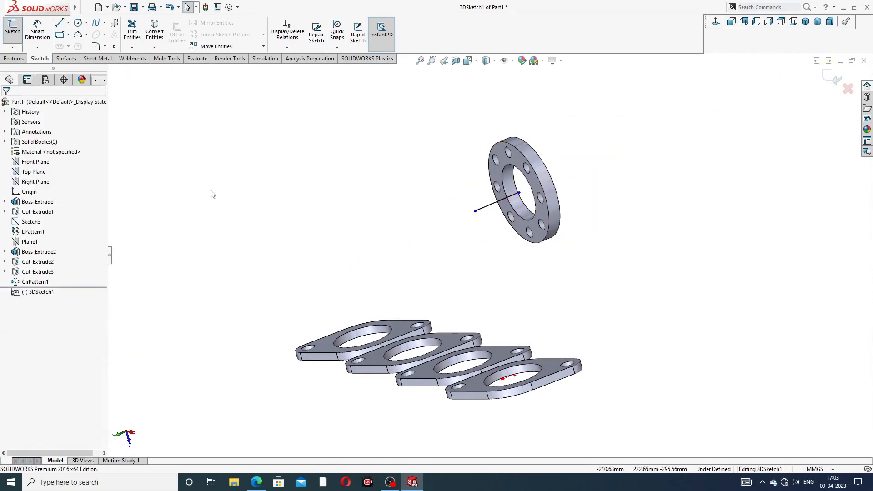
Draw a line along Z from the hole centre of the oval flange farthest from the origin, and adjust its free end to Z about -69 mm.
left_click(61, 24)
middle_click_drag(388, 275, 391, 312)
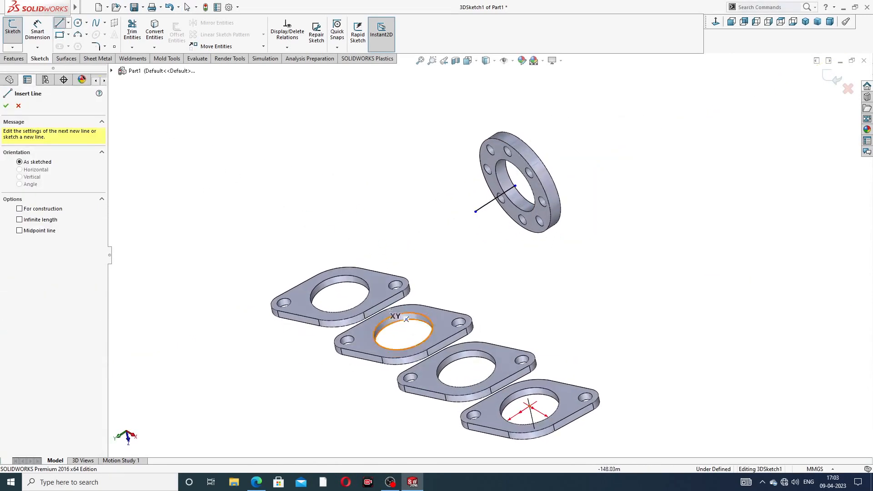
left_click(340, 295)
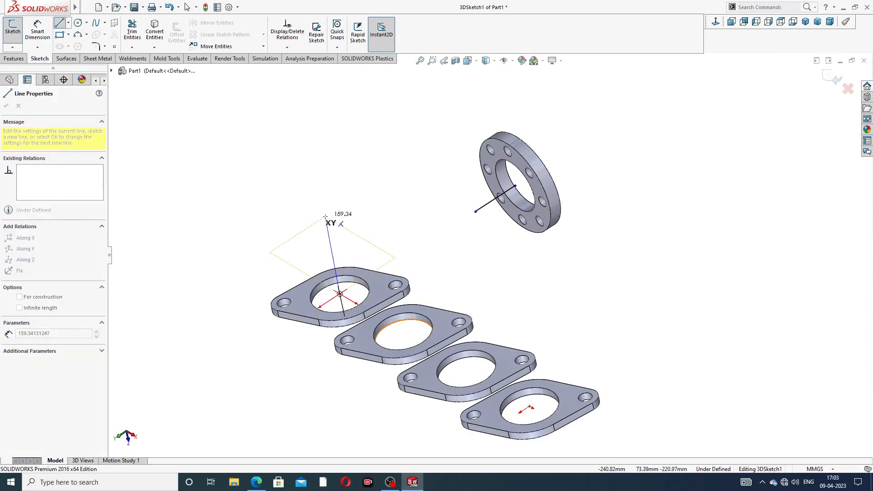
middle_click_drag(347, 200, 360, 189)
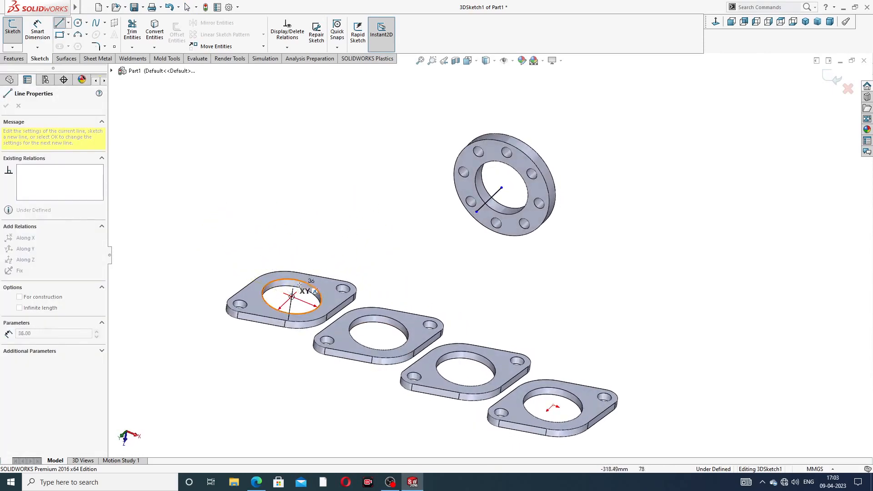
middle_click_drag(340, 254, 347, 233)
key("Tab")
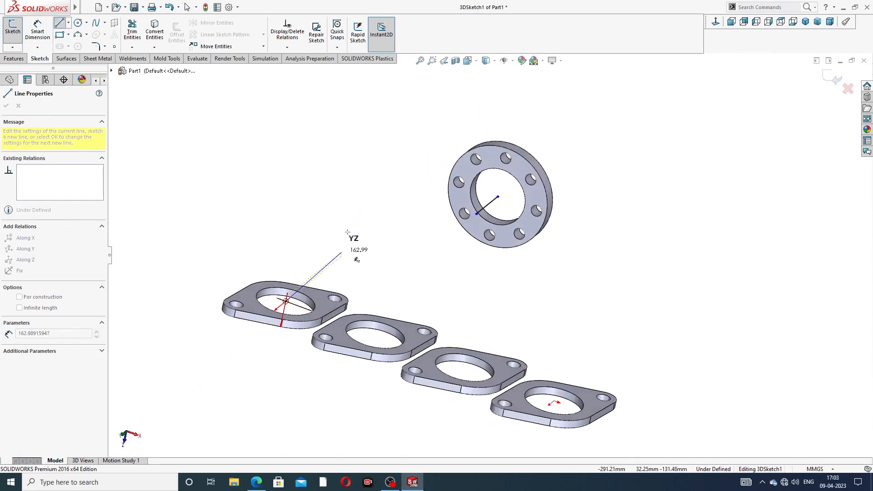
left_click(300, 233)
right_click(330, 207)
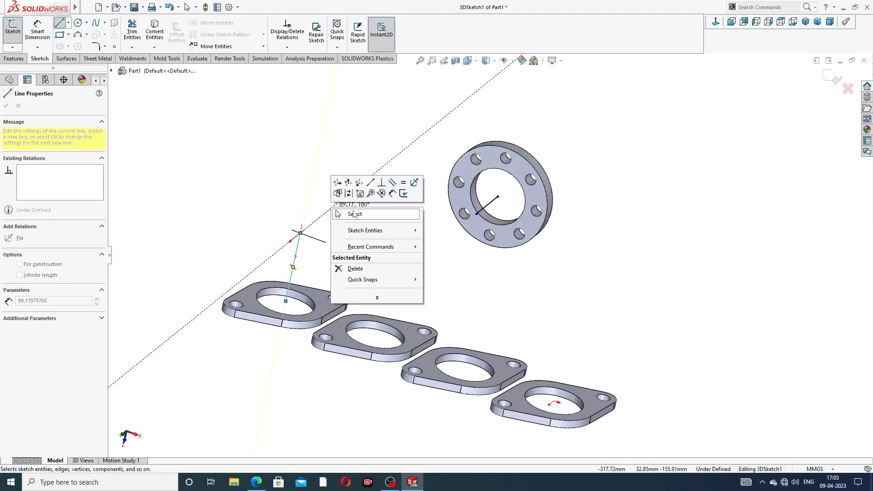
left_click(356, 214)
mouse_move(383, 228)
middle_mouse_down()
mouse_move(395, 249)
mouse_move(365, 229)
mouse_move(394, 253)
mouse_move(364, 250)
middle_mouse_up()
left_click_drag(358, 246, 359, 258)
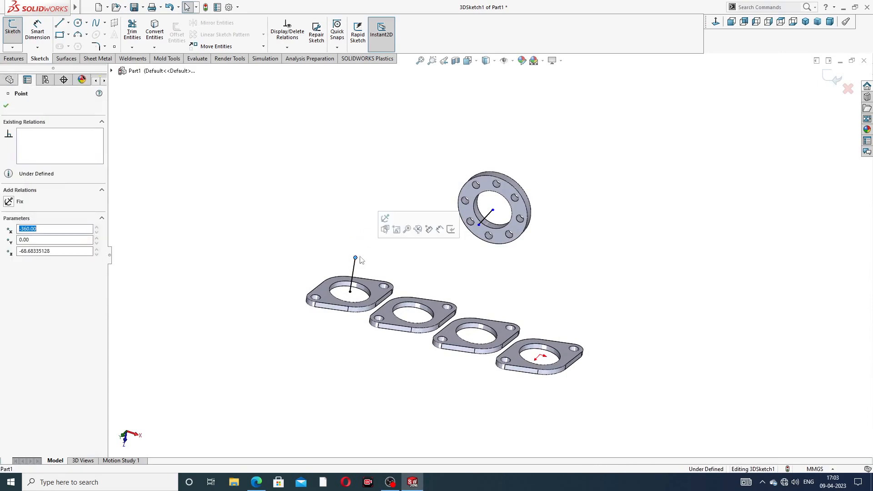
left_click(253, 159)
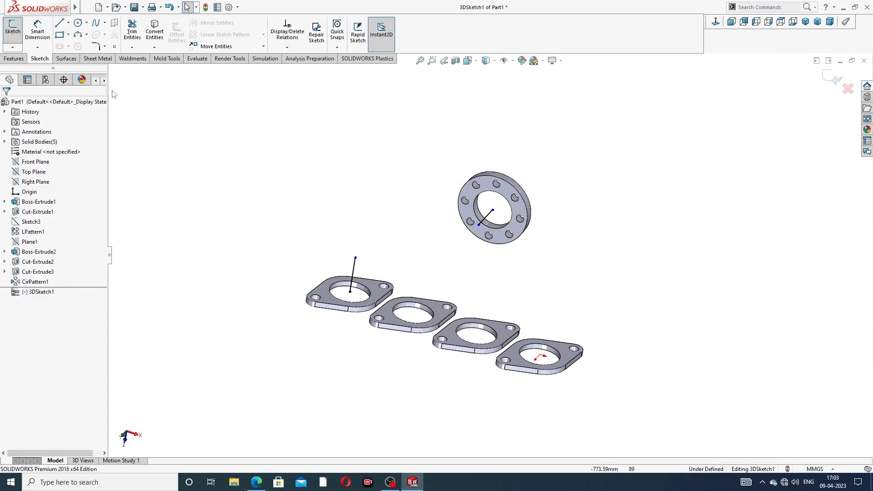
Connect the free ends of the oval flange's line and the round flange's line with a straight line.
left_click(59, 22)
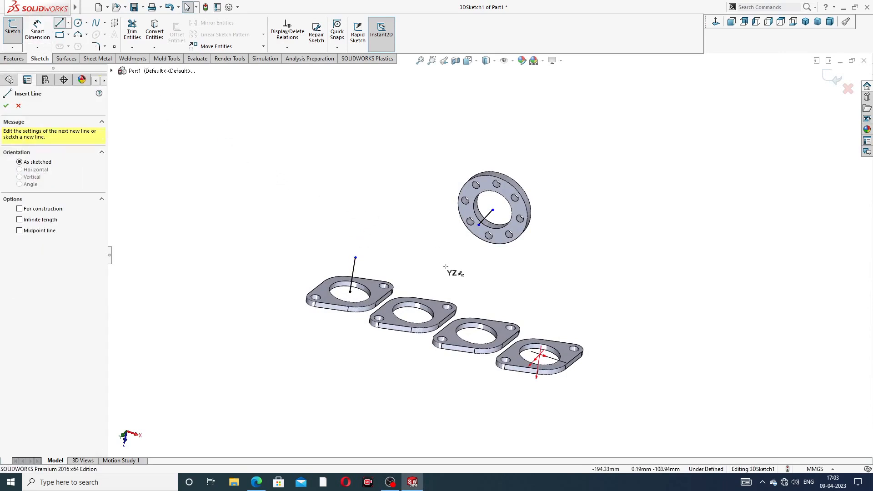
left_click(356, 257)
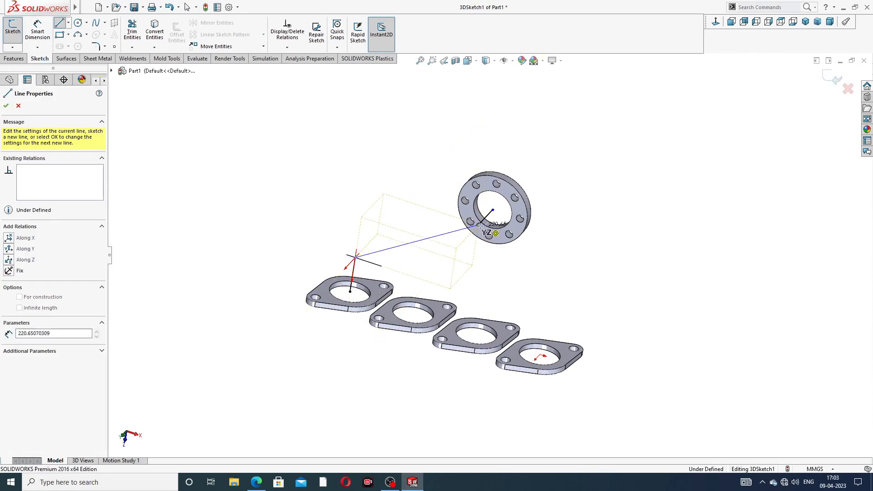
left_click(480, 226)
right_click(598, 120)
left_click(618, 132)
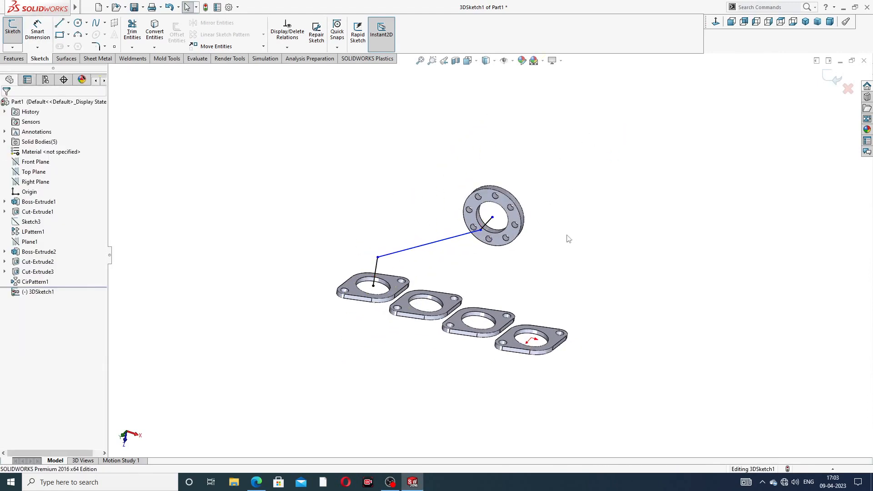
Check the pipe dimensions in the PDF drawing and dimension the line at the oval flange to 114 mm.
middle_click_drag(567, 235, 575, 206)
scroll(476, 241, "down", 3)
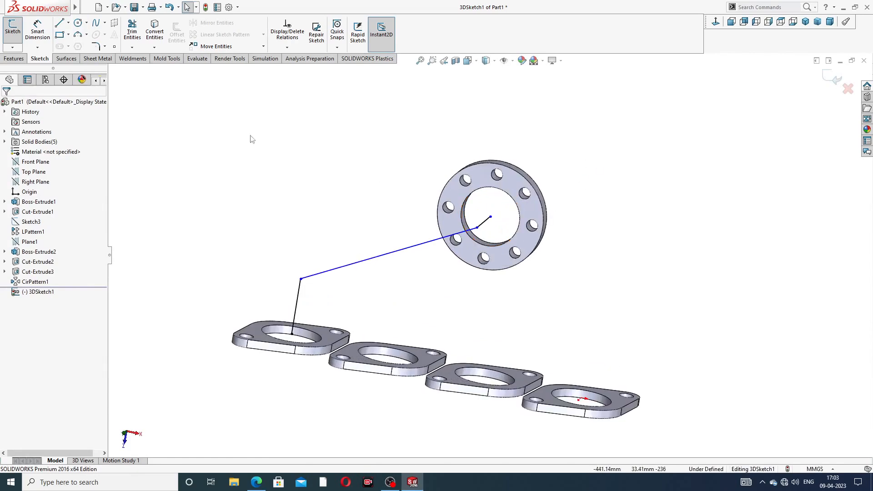
left_click(37, 29)
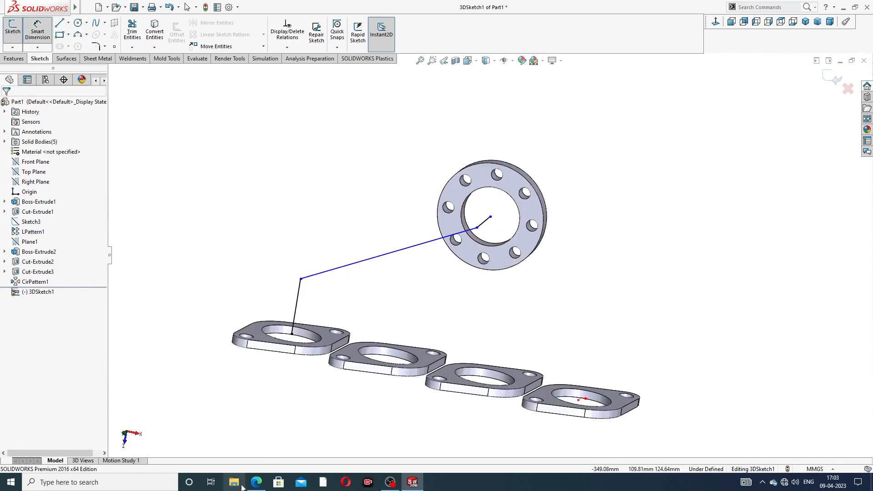
left_click(256, 482)
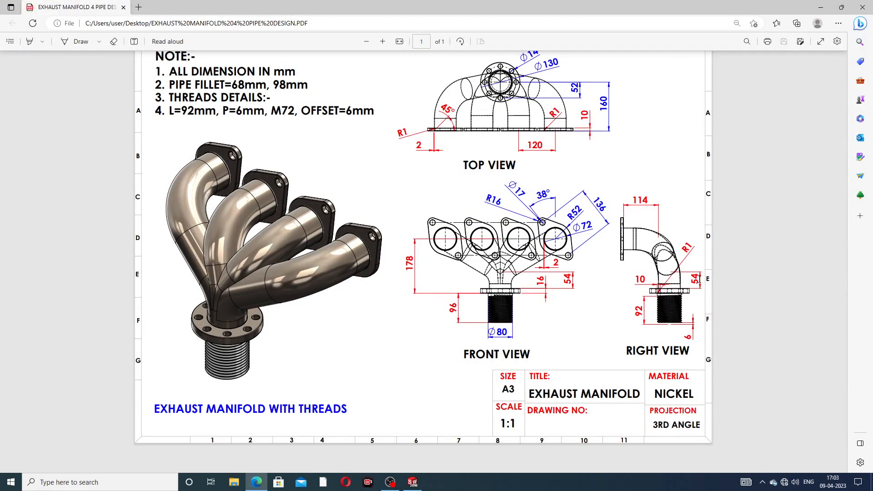
left_click(256, 481)
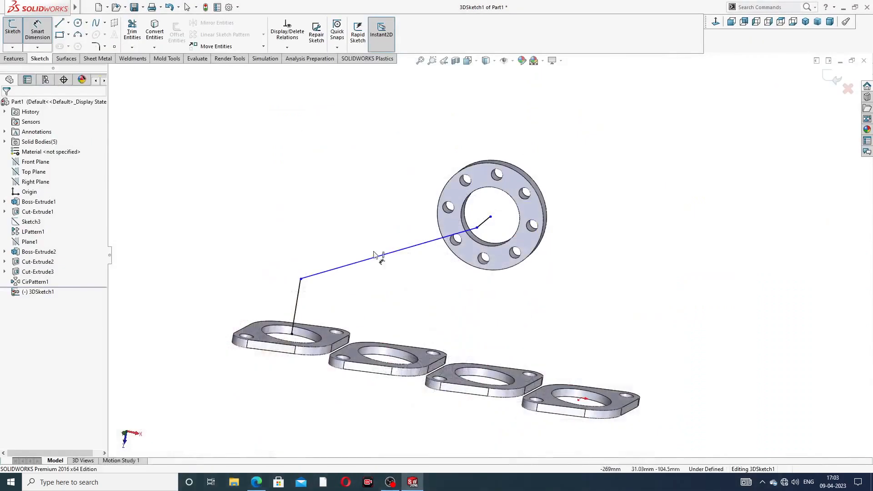
left_click(298, 295)
left_click(254, 292)
type("114")
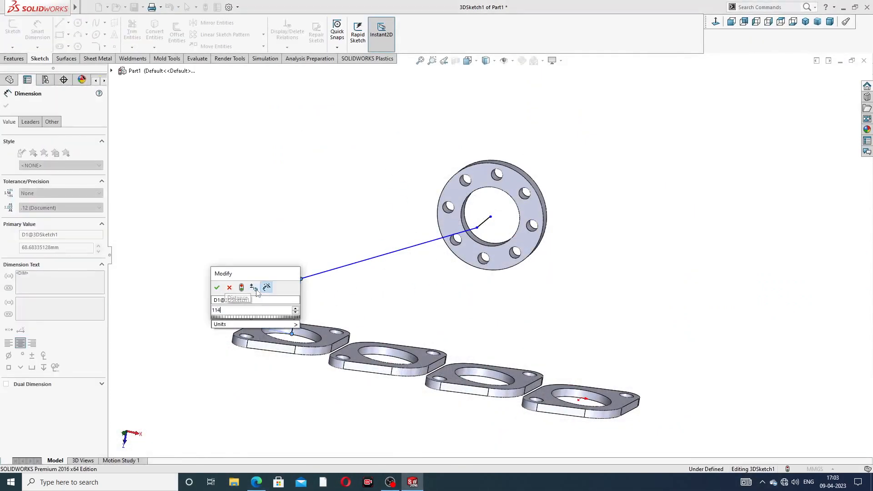
key("Return")
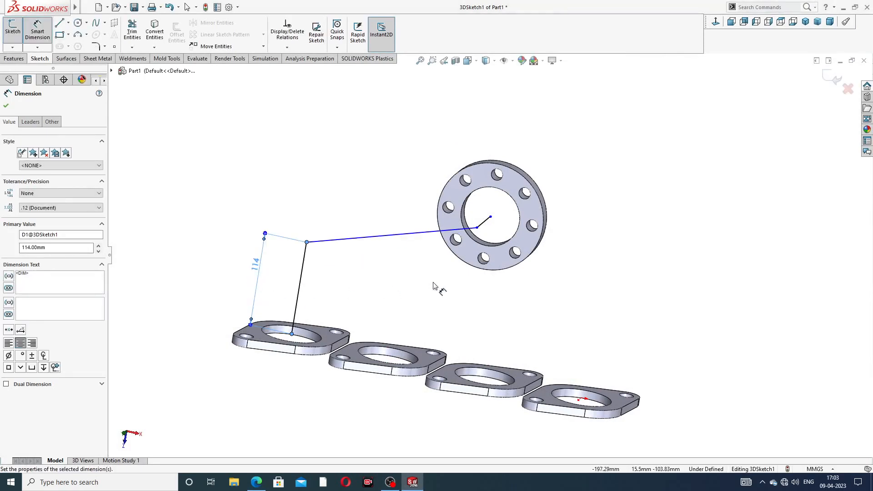
Dimension the line at the round flange's bore to 54 mm.
middle_click_drag(438, 288, 383, 286)
left_click(494, 209)
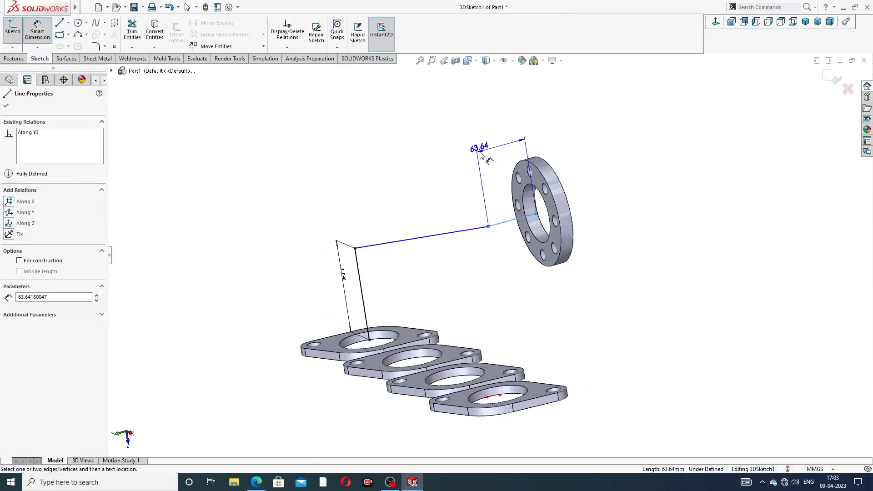
left_click(483, 154)
type("54")
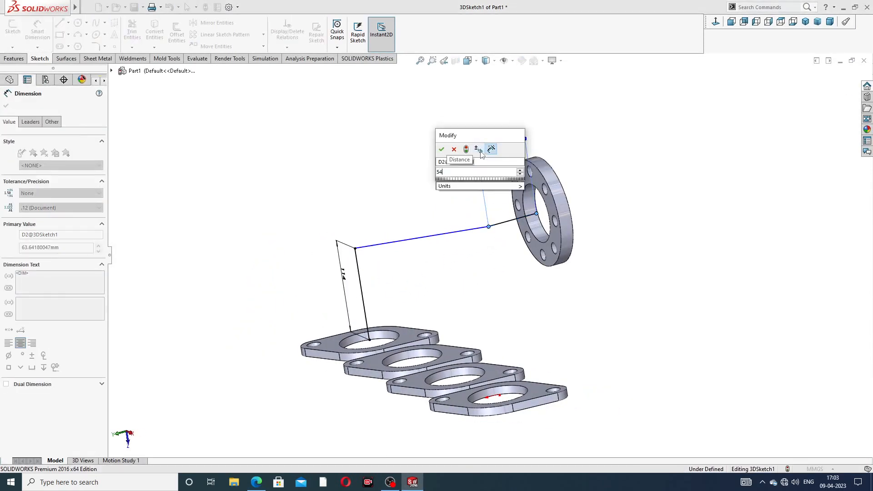
key("Return")
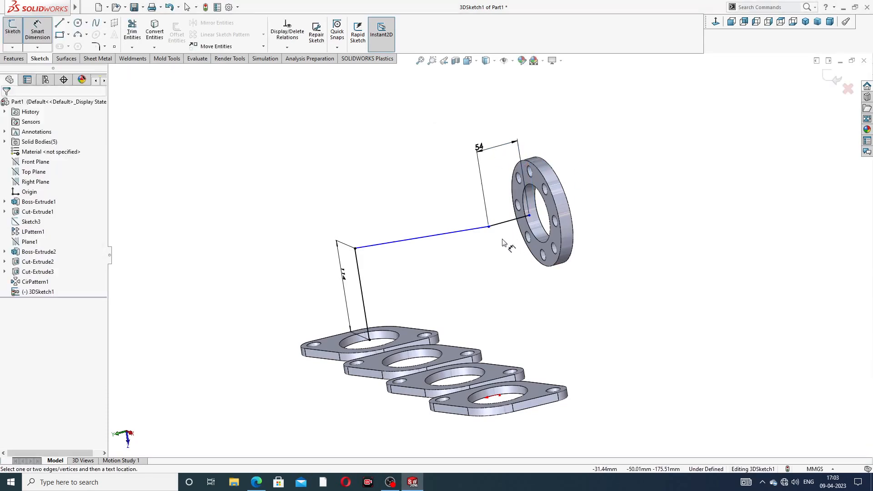
scroll(503, 244, "down", 2)
right_click(651, 135)
left_click(666, 161)
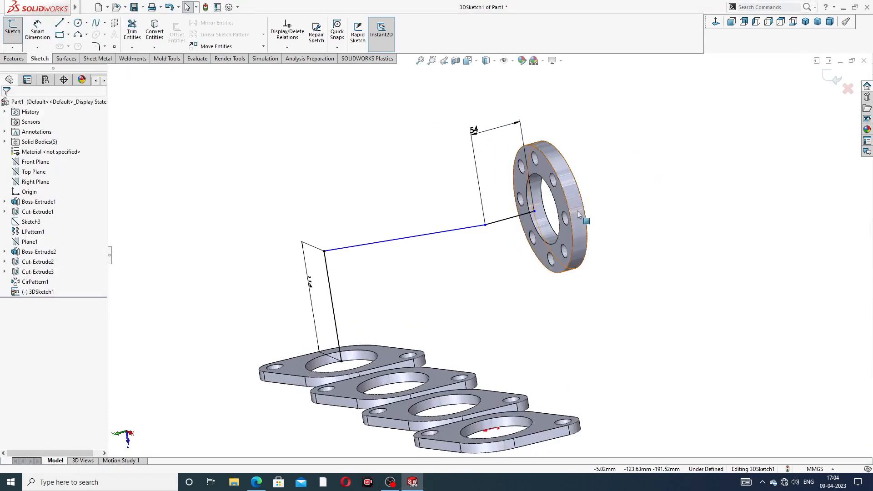
Move the end point of the 54 mm line onto the centre of the bore on the round flange's near face.
middle_click_drag(577, 211, 587, 174)
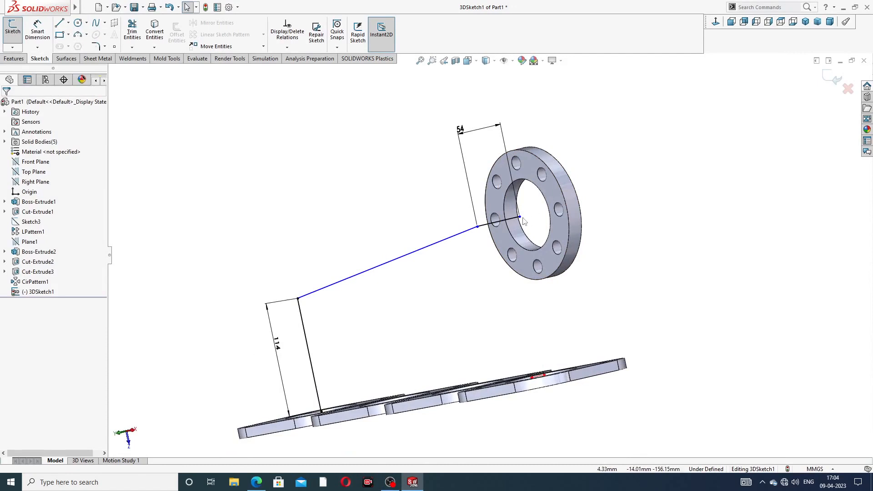
left_click(519, 217)
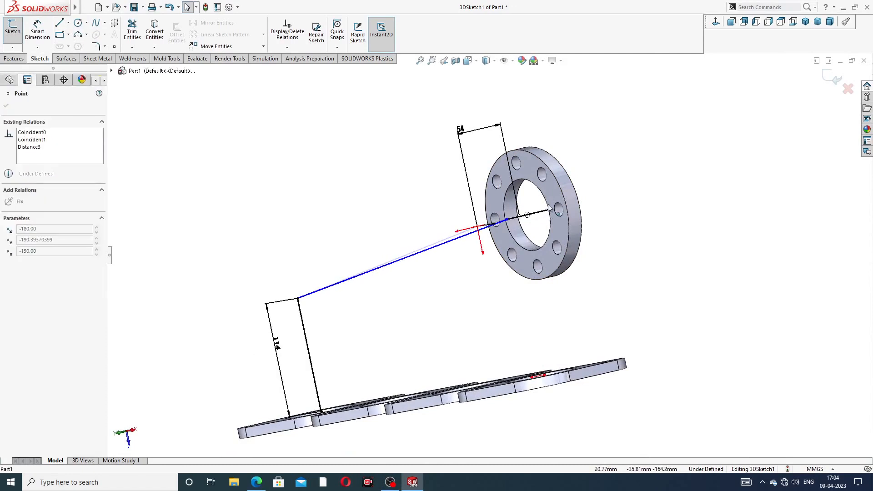
left_click_drag(539, 208, 527, 214)
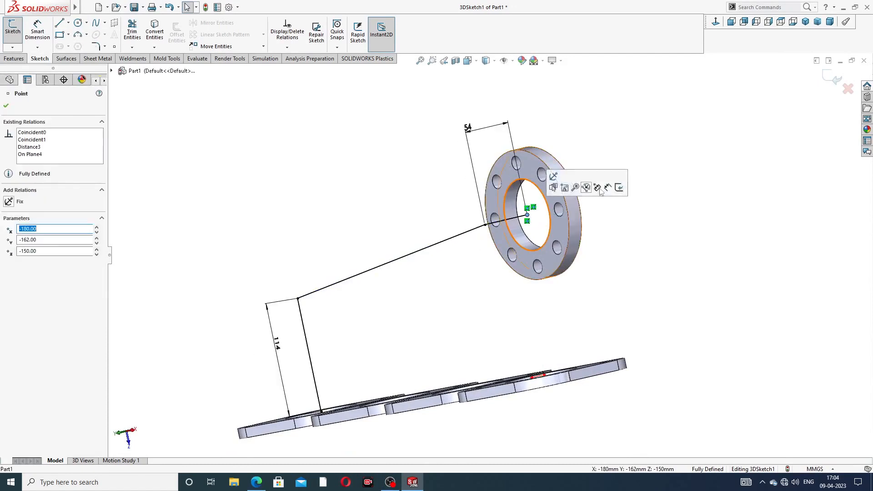
left_click(673, 159)
Reposition the 54 mm dimension closer to the round flange.
scroll(471, 256, "down", 3)
scroll(475, 249, "up", 4)
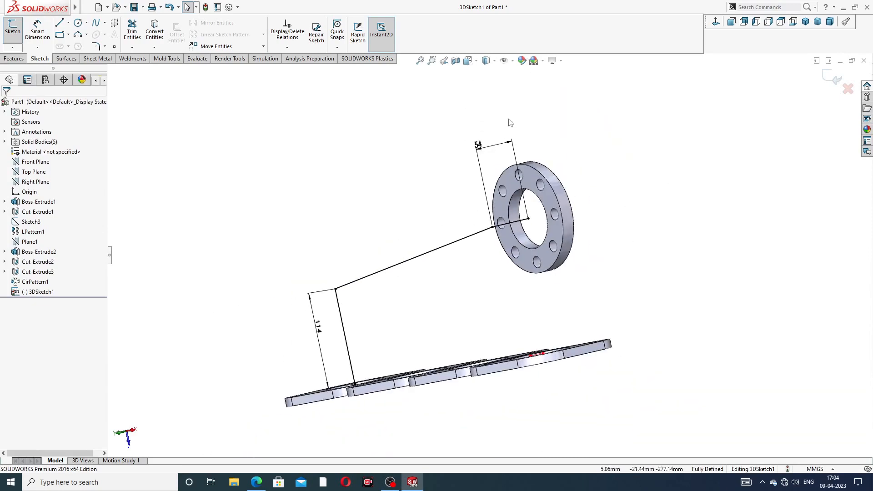
left_click_drag(481, 147, 500, 155)
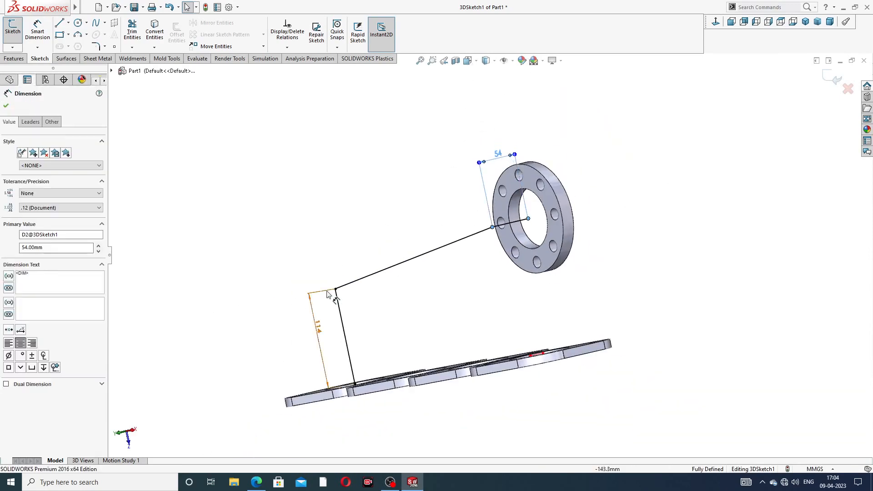
Move the 114 mm dimension farther from its line and check the pipe fillet radii in the PDF drawing.
left_click_drag(320, 334, 312, 334)
left_click(355, 162)
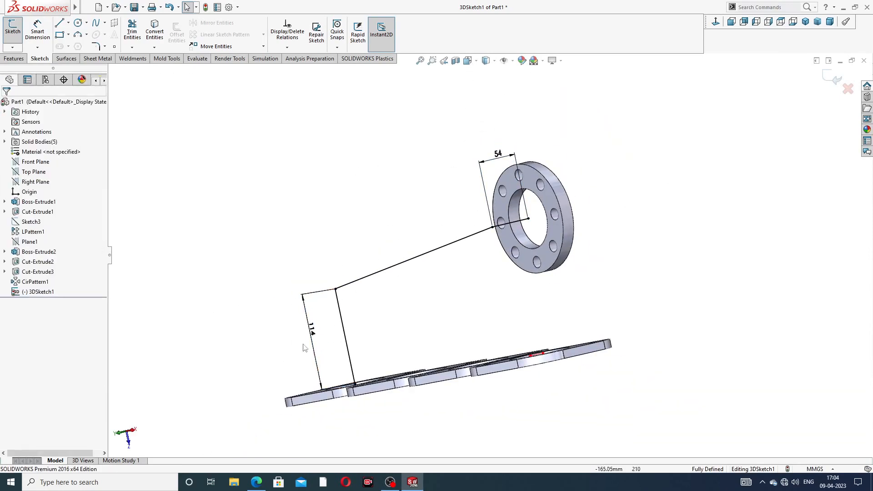
left_click(257, 482)
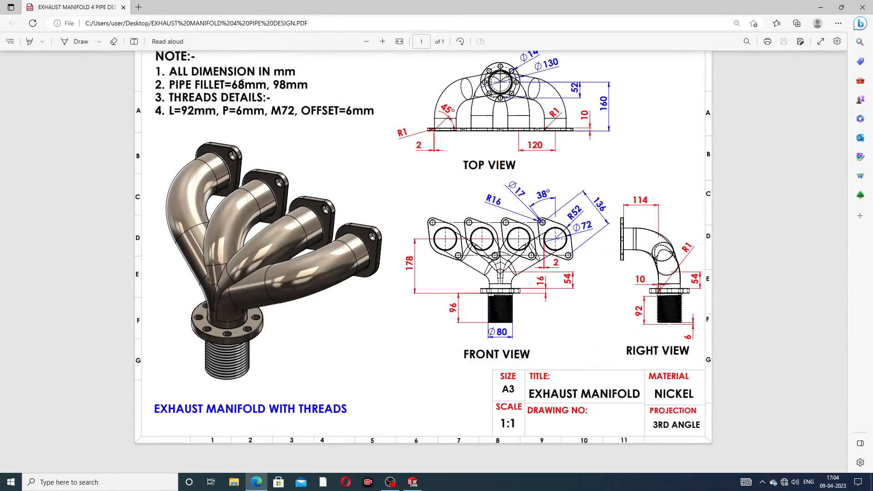
left_click(256, 481)
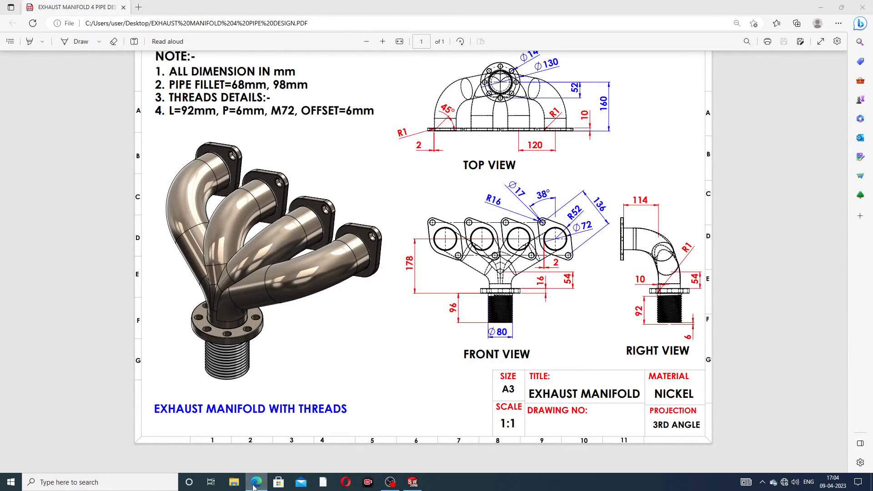
Fillet the centreline corner above the oval flange at 98 mm and the corner near the round flange at 68 mm, and close the 3D sketch.
left_click(96, 47)
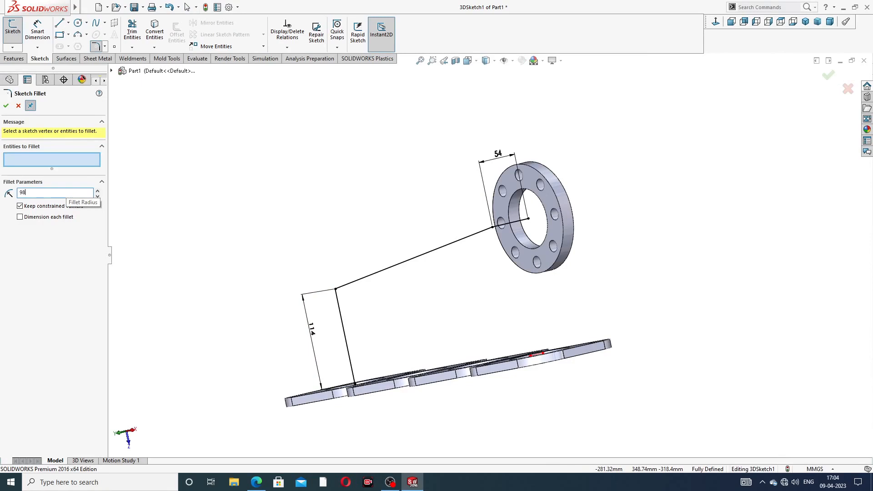
left_click(336, 289)
left_click(7, 106)
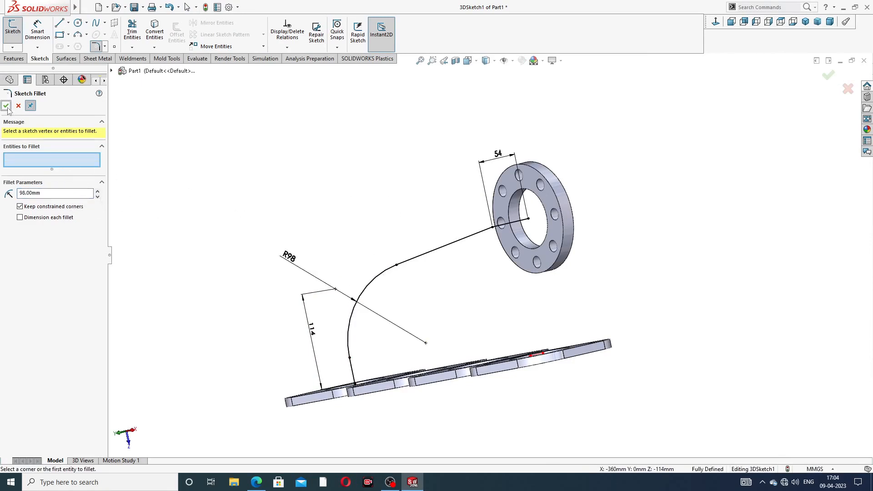
left_click_drag(47, 193, 7, 193)
type("6")
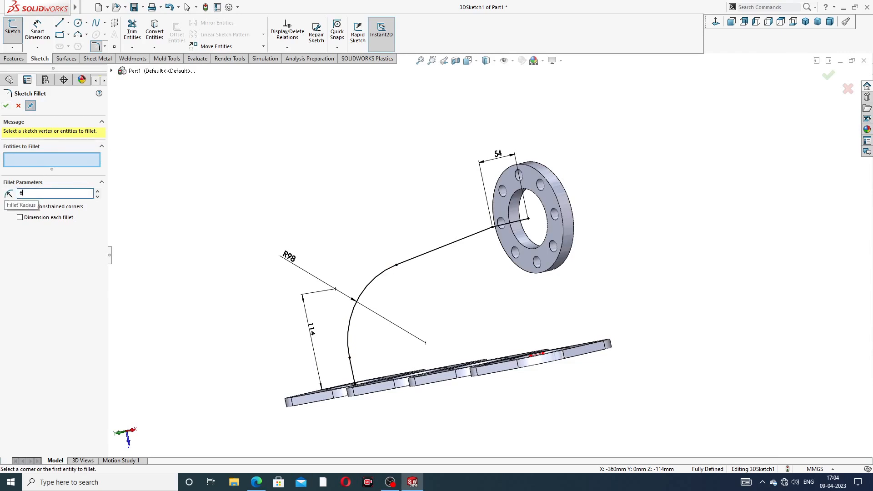
left_click(493, 230)
left_click(5, 106)
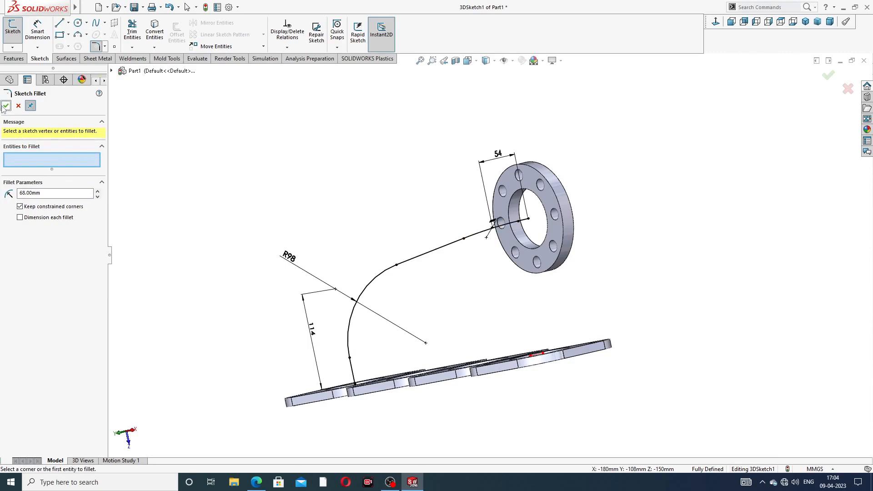
scroll(443, 207, "up", 2)
middle_click_drag(444, 207, 478, 270)
scroll(518, 241, "down", 3)
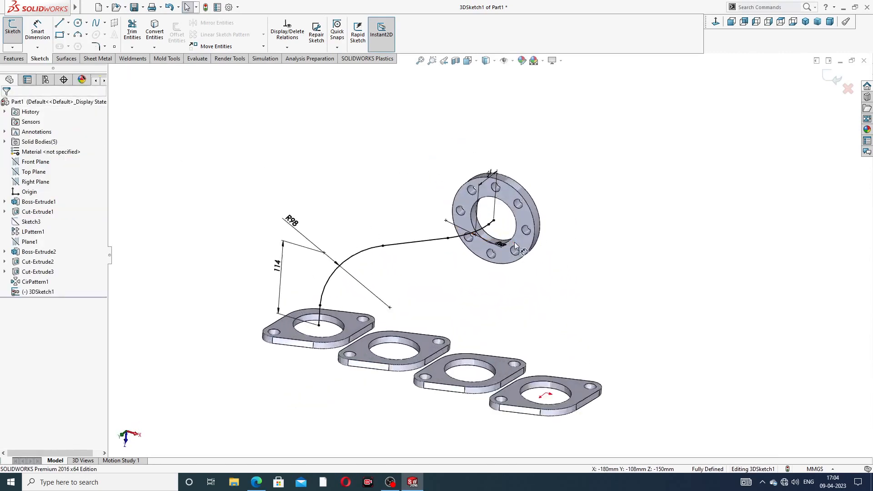
left_click(829, 87)
Create a sketch on the round flange's near face containing the bore edge converted to a circle.
scroll(506, 224, "down", 2)
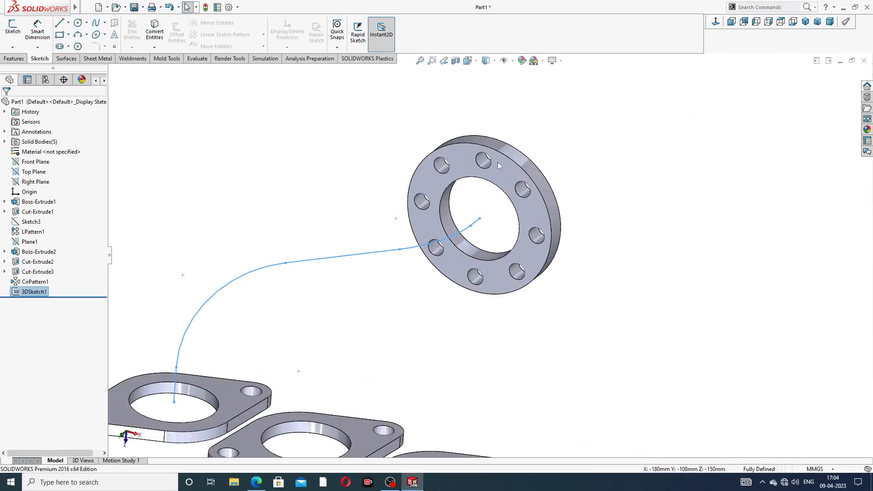
left_click(500, 169)
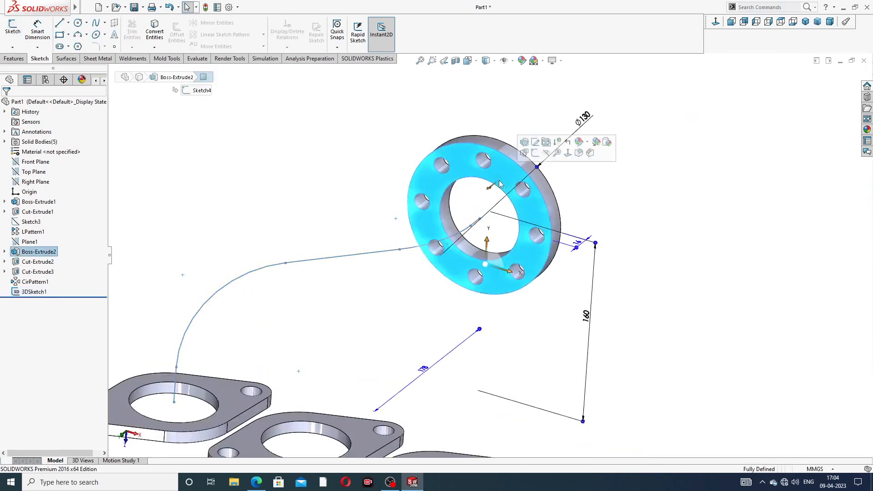
left_click(535, 154)
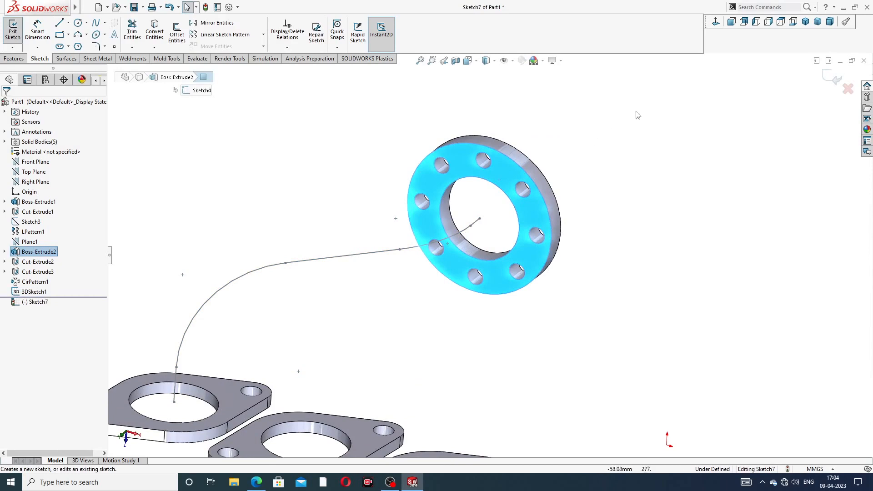
left_click(495, 187)
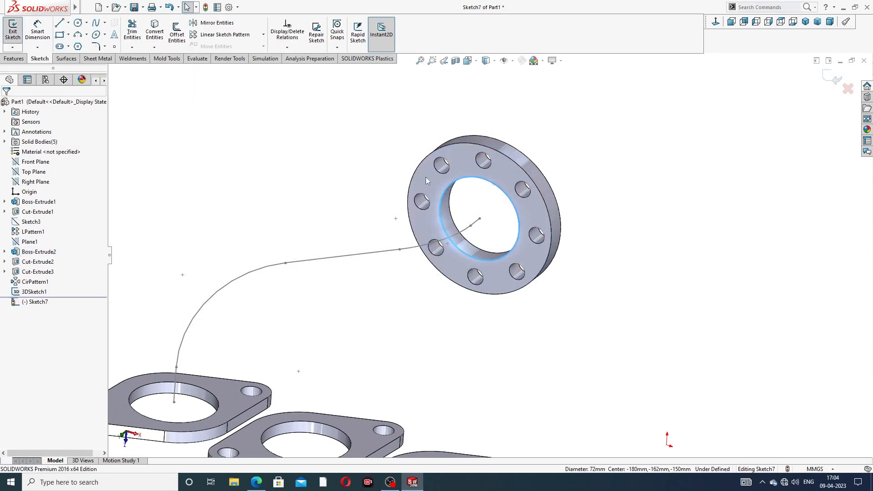
left_click(154, 32)
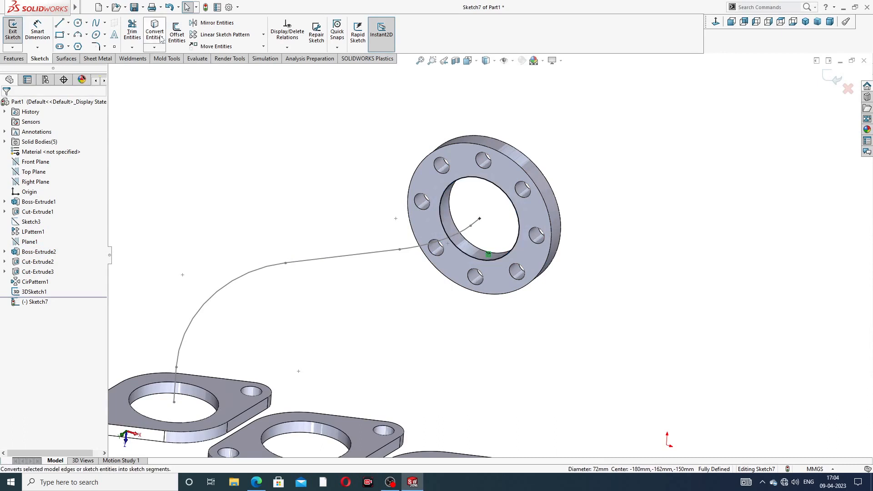
left_click(832, 80)
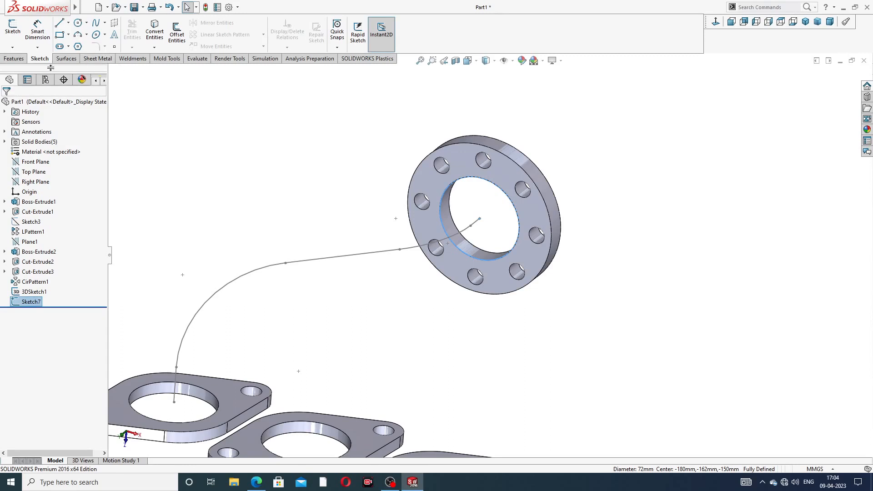
Sweep the bore circle sketch along the 3D centreline as a solid pipe between the oval and round flanges.
left_click(19, 59)
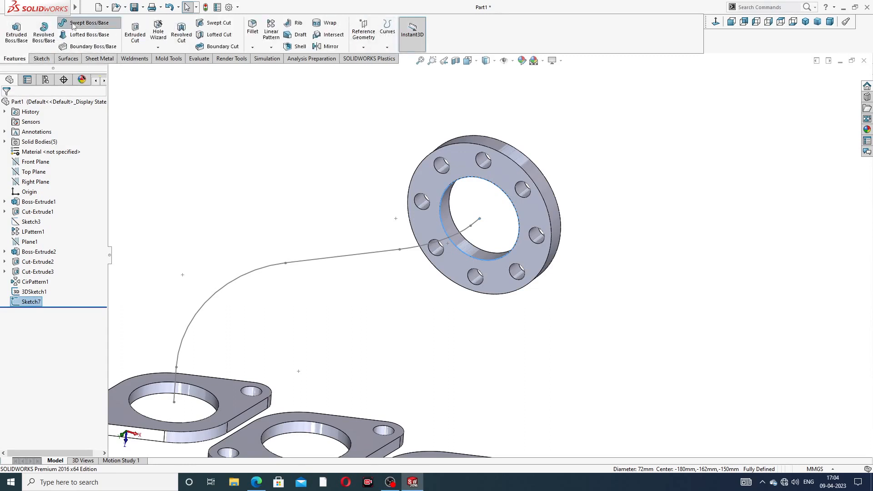
left_click(72, 24)
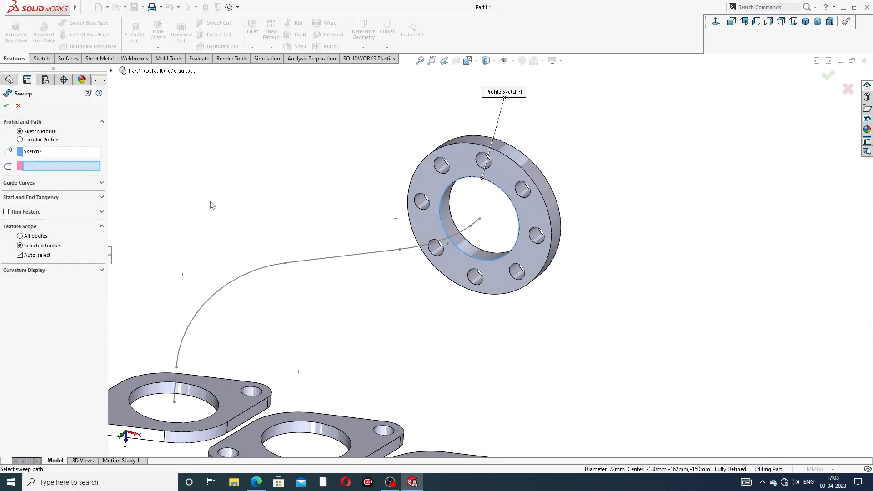
middle_click_drag(231, 203, 221, 172)
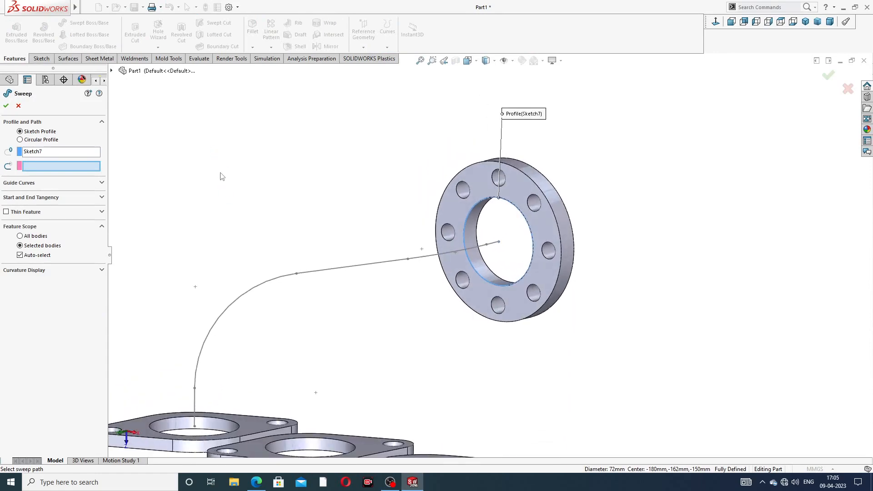
left_click(336, 270)
scroll(351, 275, "up", 3)
middle_click_drag(359, 286, 392, 287)
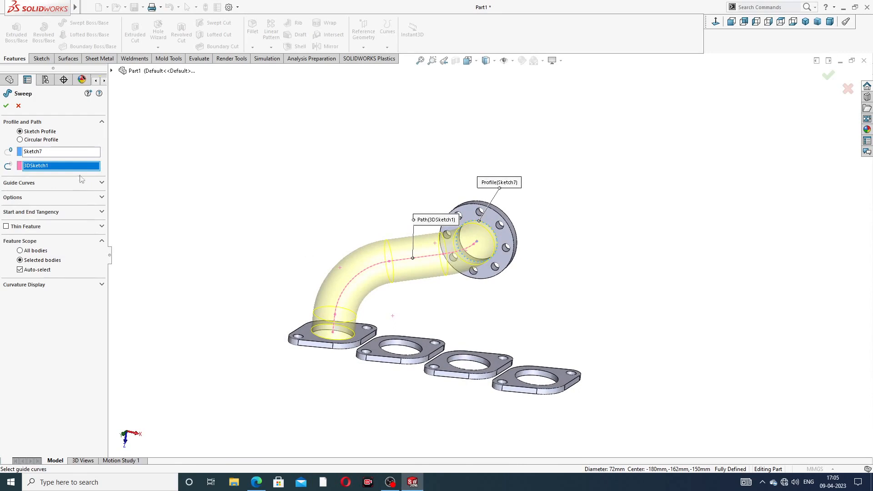
left_click(6, 106)
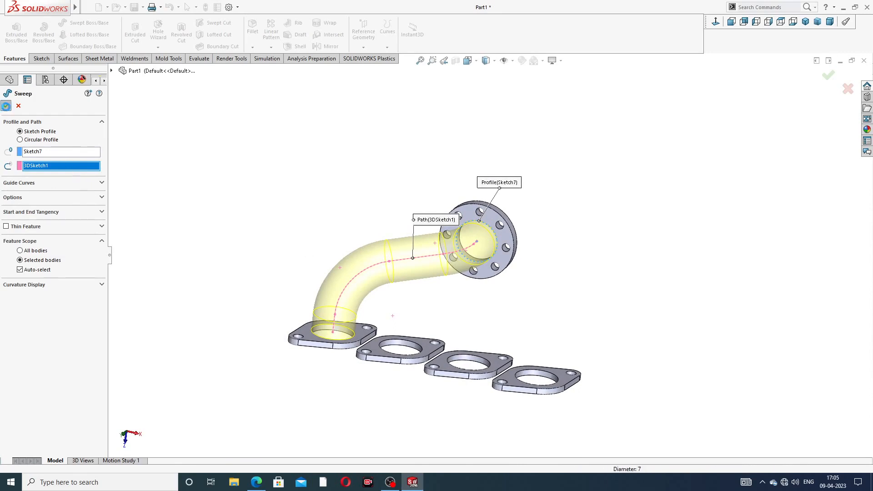
Inspect the swept pipe from several sides and start a new 3D sketch for the next pipe's centreline.
middle_click_drag(532, 254, 477, 341)
middle_click_drag(549, 203, 532, 199)
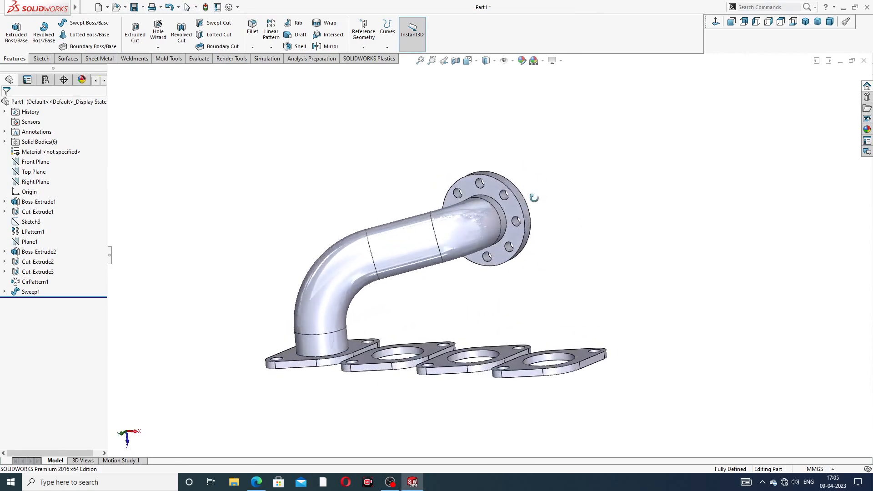
scroll(418, 349, "down", 1)
scroll(418, 349, "down", 1)
middle_click_drag(458, 252, 465, 278)
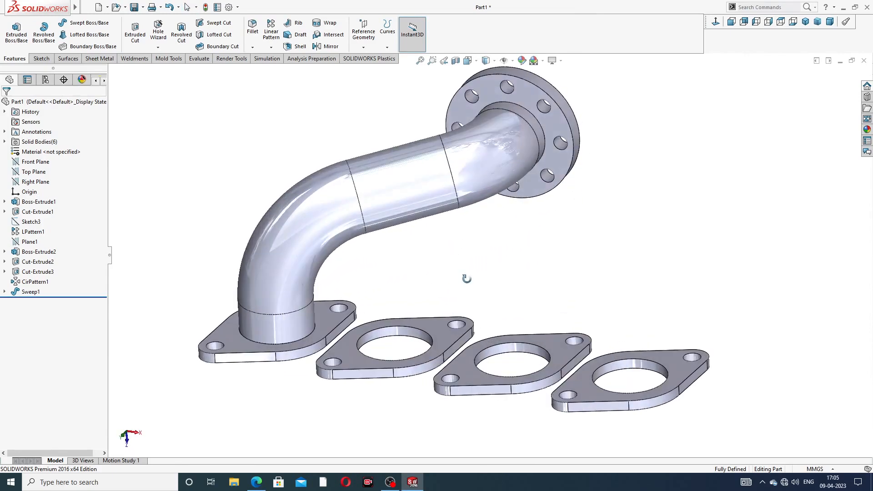
scroll(471, 236, "up", 3)
left_click(45, 58)
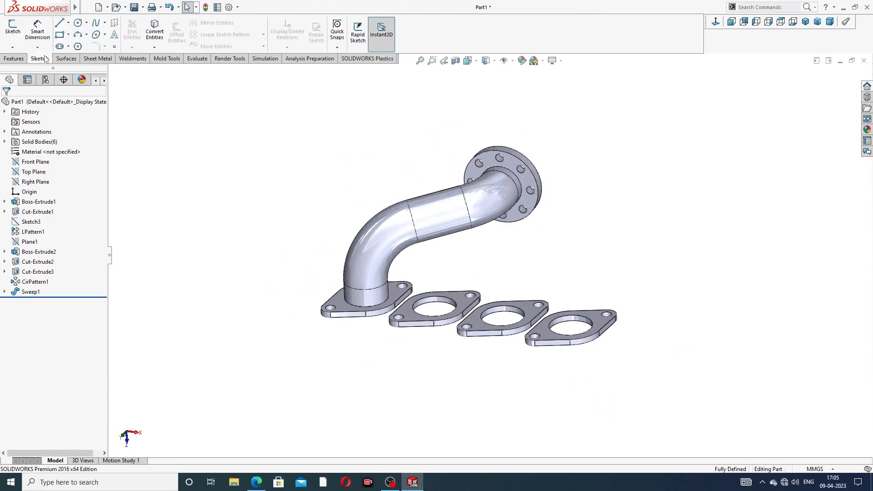
left_click(13, 48)
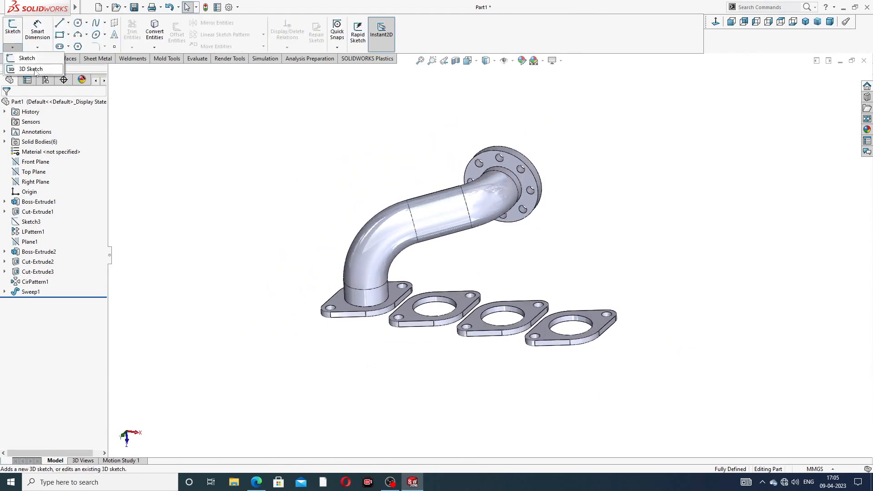
left_click(32, 68)
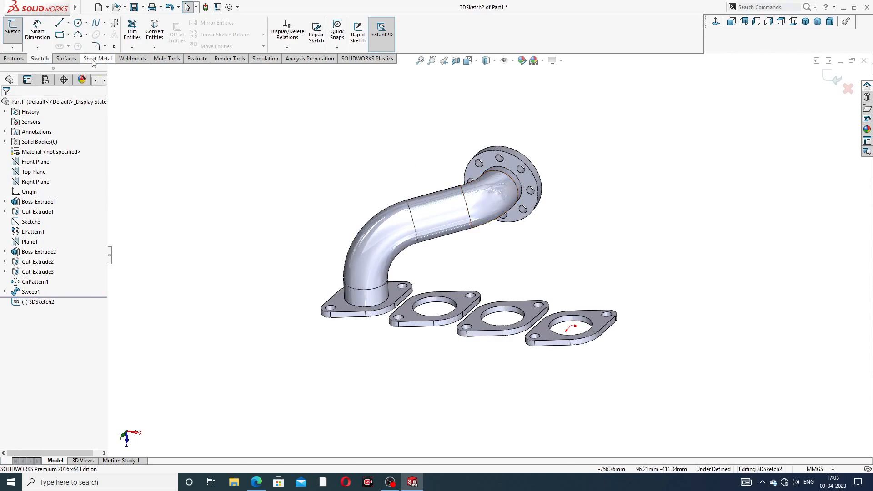
Try to sketch a line about 39 mm long from the round flange's bore centre toward the pipe, and delete it.
left_click(59, 23)
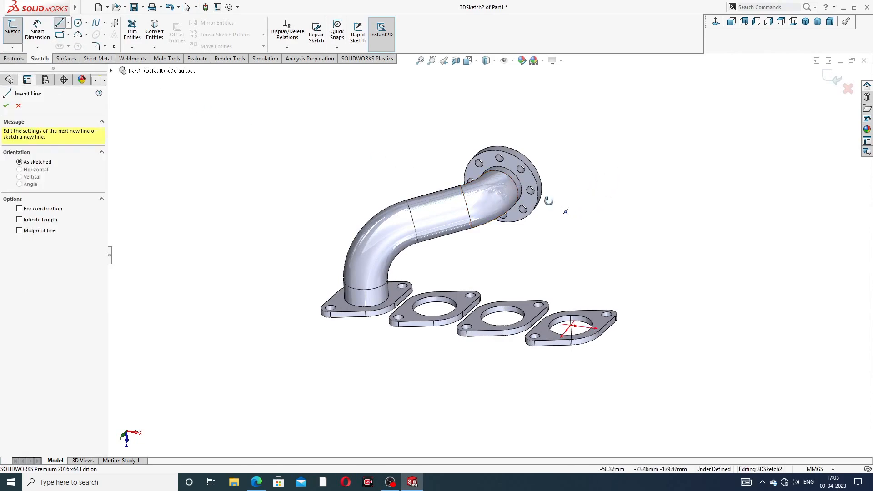
middle_click_drag(548, 203, 538, 164)
scroll(545, 198, "down", 4)
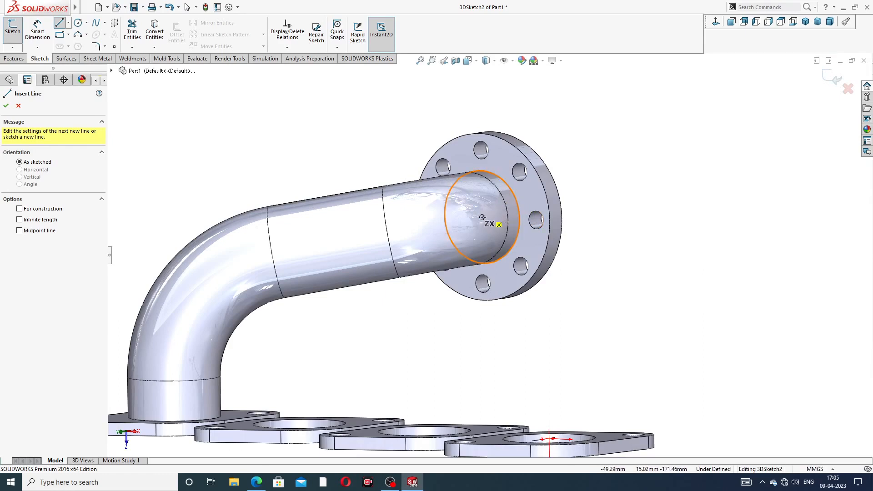
left_click(483, 219)
middle_click_drag(482, 219, 439, 227)
middle_click_drag(461, 228, 466, 230)
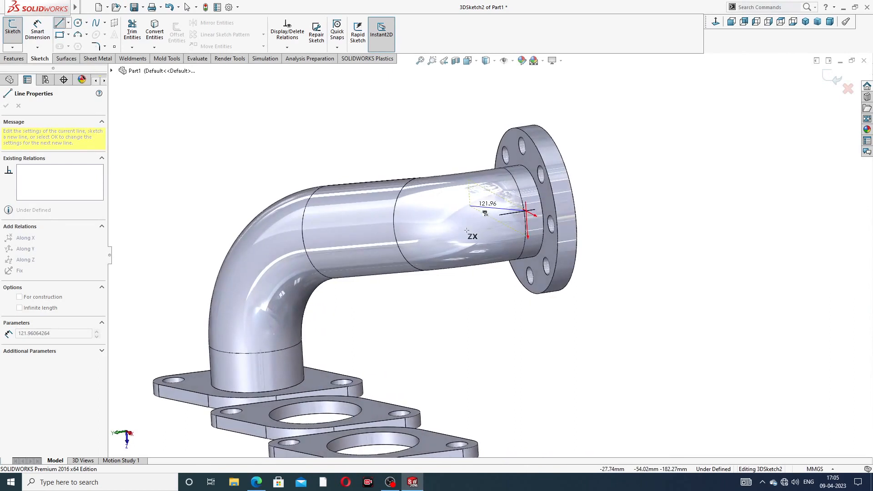
key("Tab")
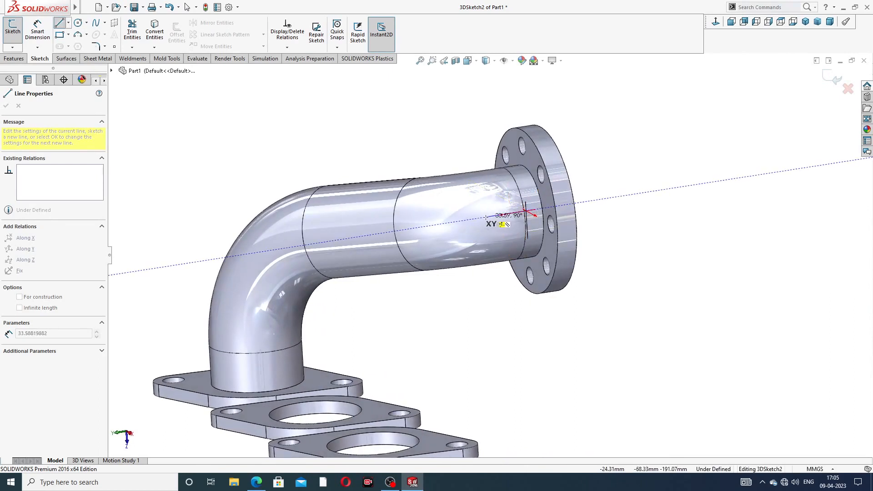
left_click(526, 211)
right_click(624, 163)
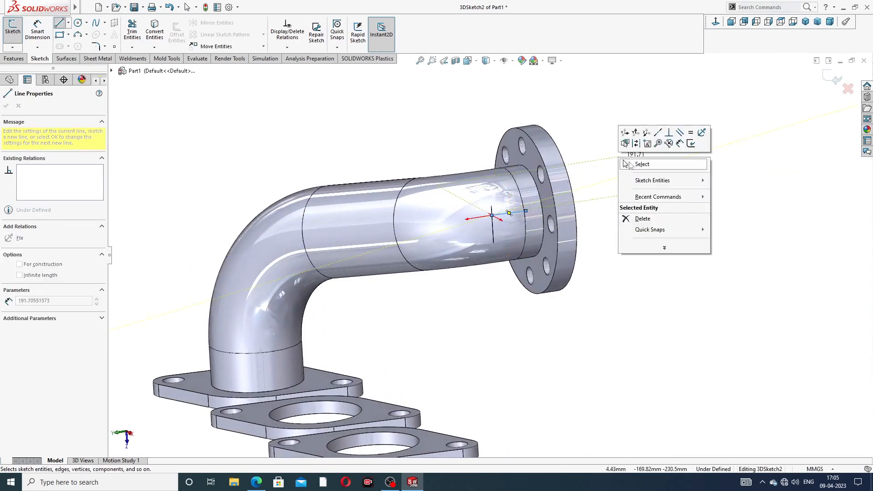
left_click(625, 164)
mouse_move(624, 164)
middle_mouse_down()
mouse_move(569, 142)
mouse_move(500, 202)
middle_mouse_up()
left_click(489, 214)
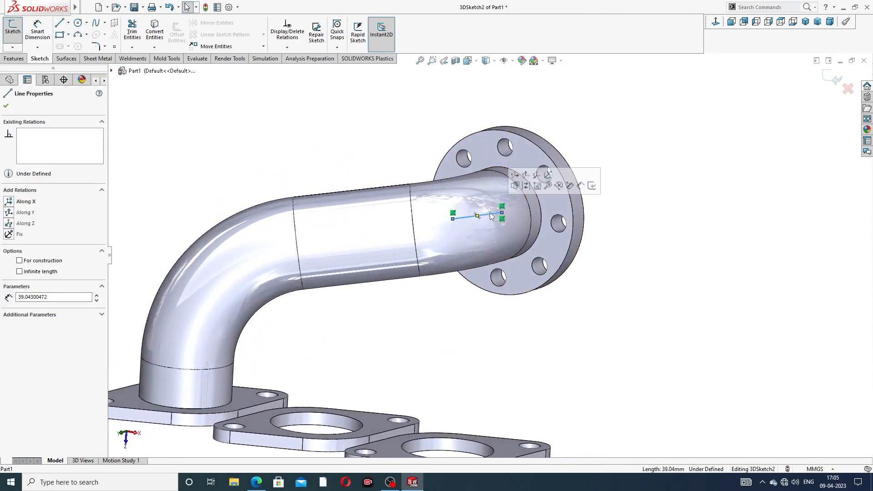
key("Delete")
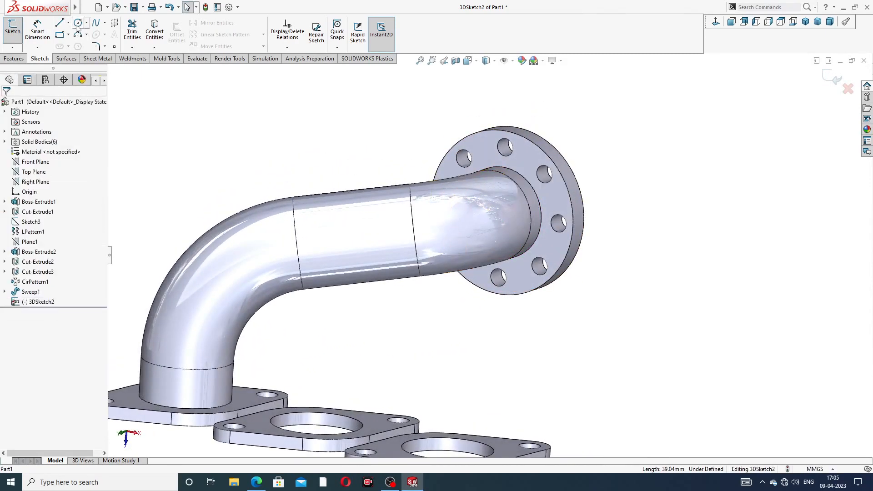
Sketch a straight line about 43 mm long from the round flange's bore centre into the pipe, perpendicular to the flange face.
left_click(63, 24)
scroll(522, 209, "up", 3)
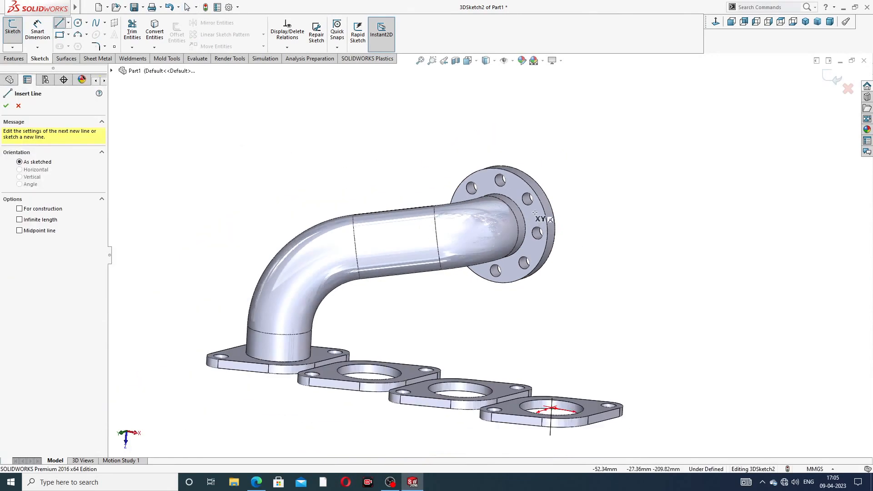
left_click(498, 225)
middle_click_drag(478, 249, 455, 250)
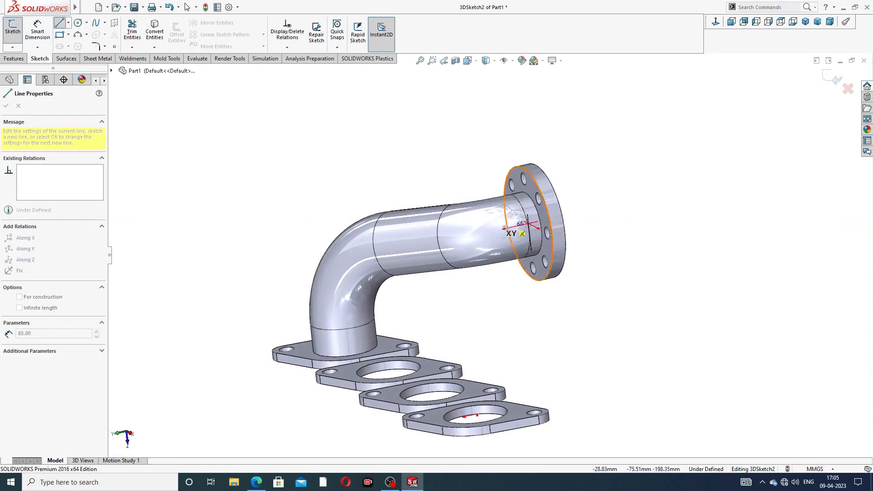
middle_click_drag(502, 232, 475, 240)
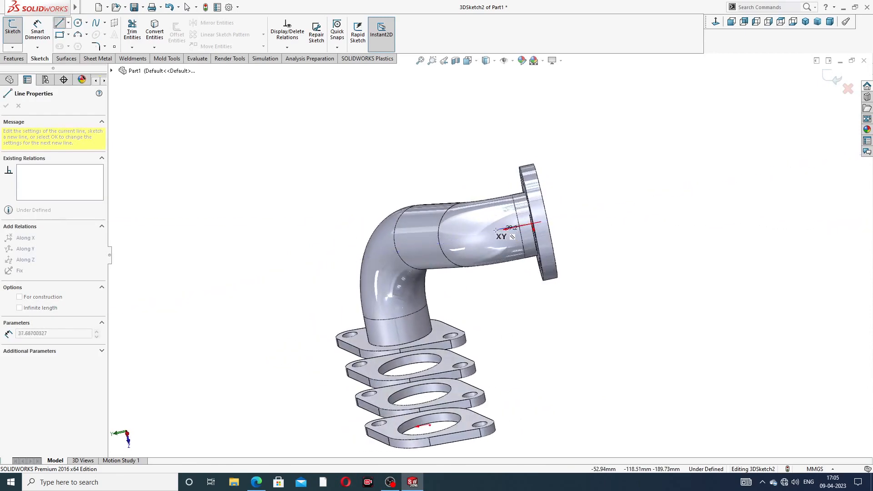
left_click(494, 232)
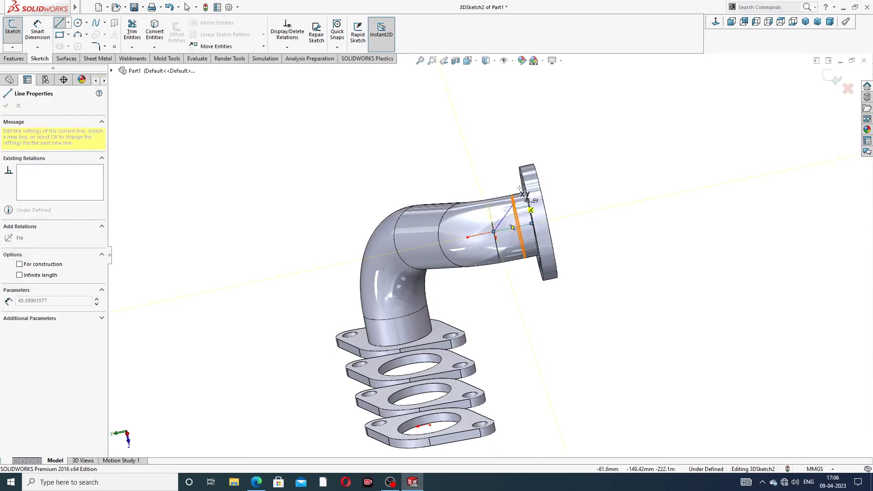
right_click(536, 144)
left_click(560, 156)
middle_click_drag(564, 209, 587, 209)
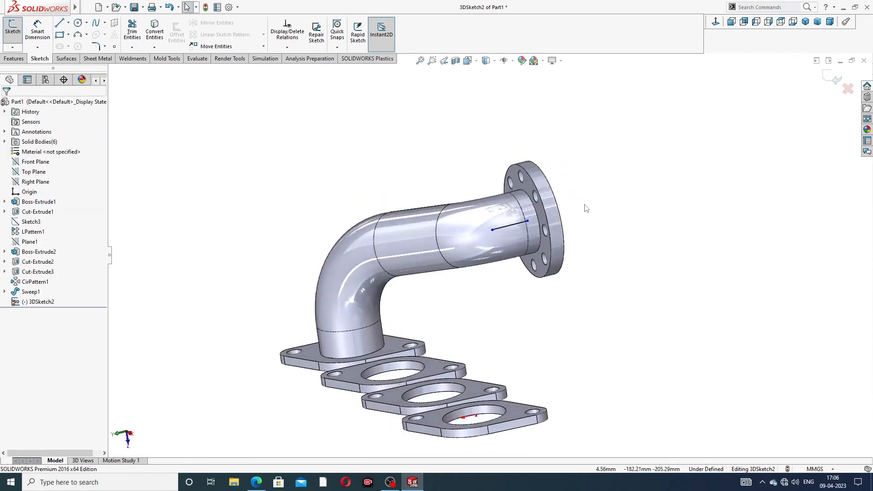
Sketch a vertical line about 43 mm long upward from the bore centre of the second oval flange.
left_click(60, 23)
scroll(392, 283, "up", 3)
middle_click_drag(434, 314, 447, 324)
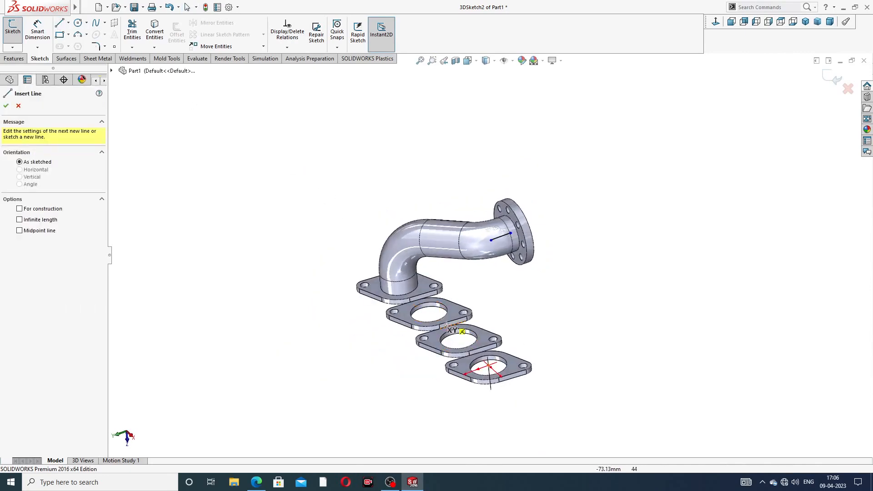
scroll(447, 324, "down", 6)
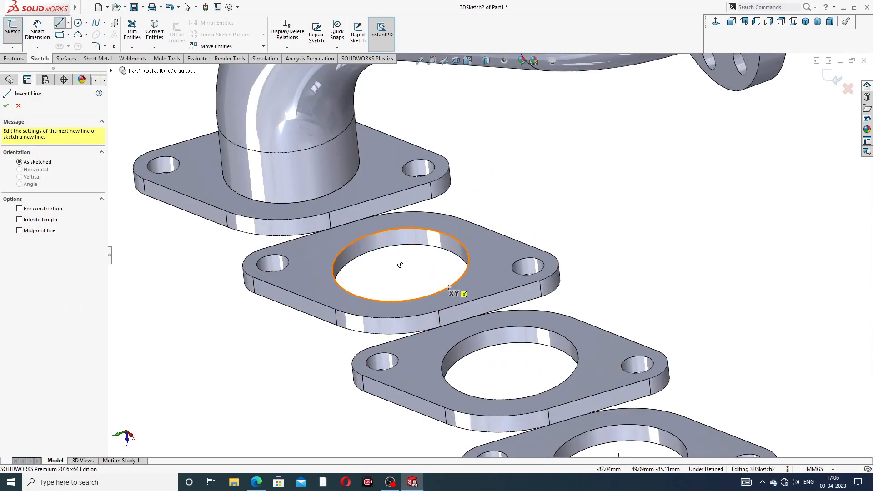
left_click(400, 265)
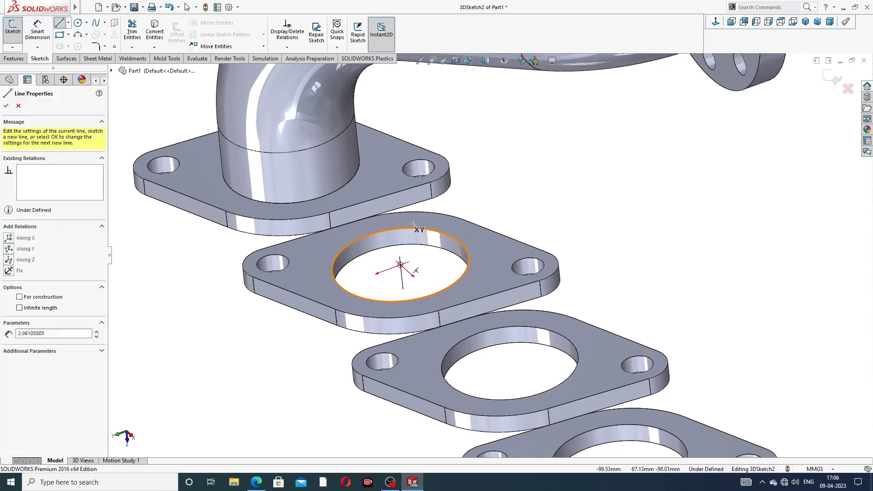
scroll(415, 219, "up", 3)
middle_click_drag(417, 201, 448, 175)
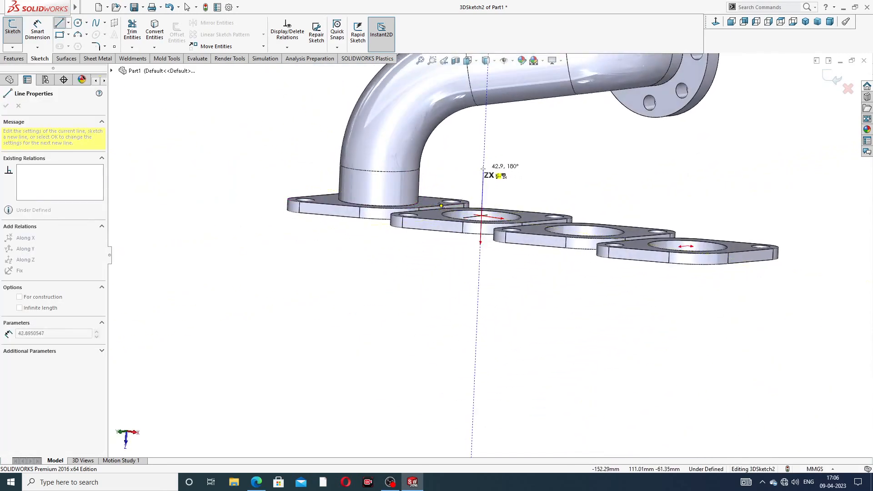
left_click(484, 169)
right_click(541, 121)
left_click(552, 155)
scroll(552, 140, "up", 3)
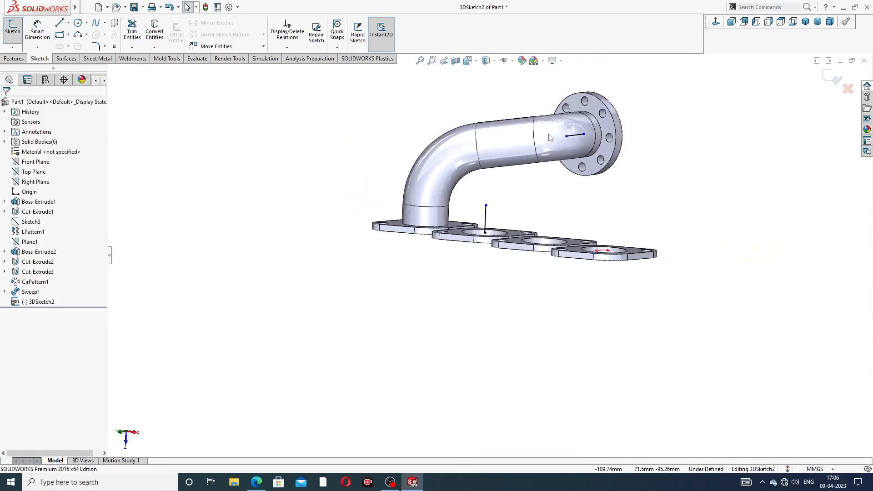
Connect the free ends of the vertical line and the round-flange line with a slanted line about 171 mm long.
scroll(554, 171, "down", 3)
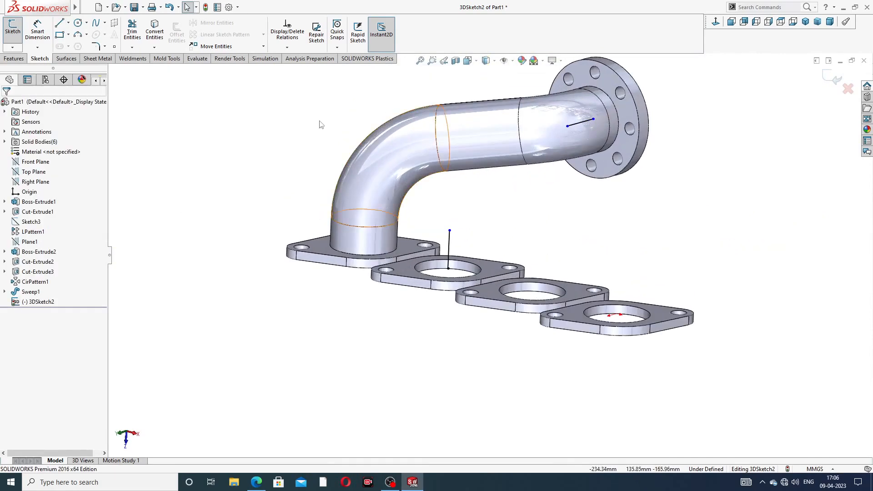
left_click(60, 23)
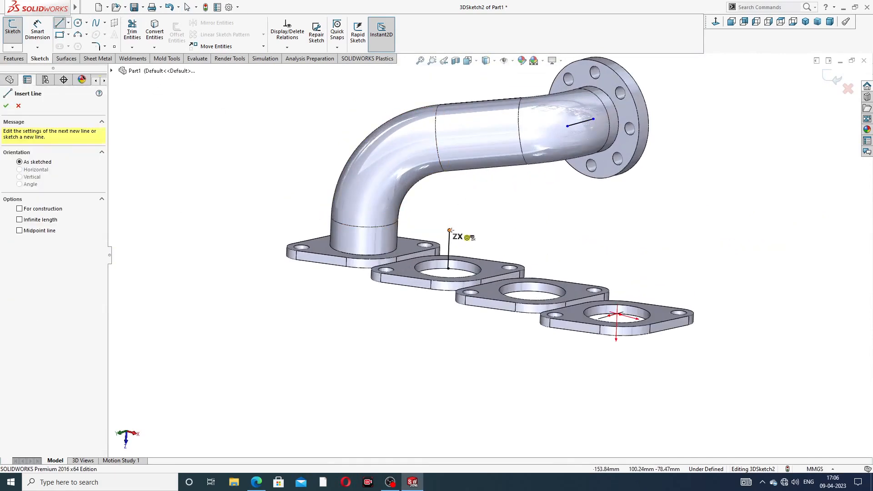
left_click(450, 231)
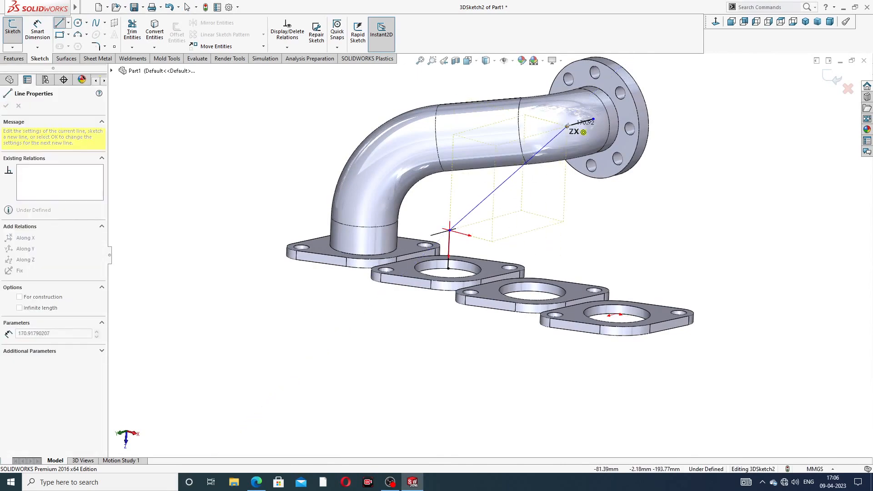
left_click(567, 126)
right_click(691, 111)
left_click(702, 112)
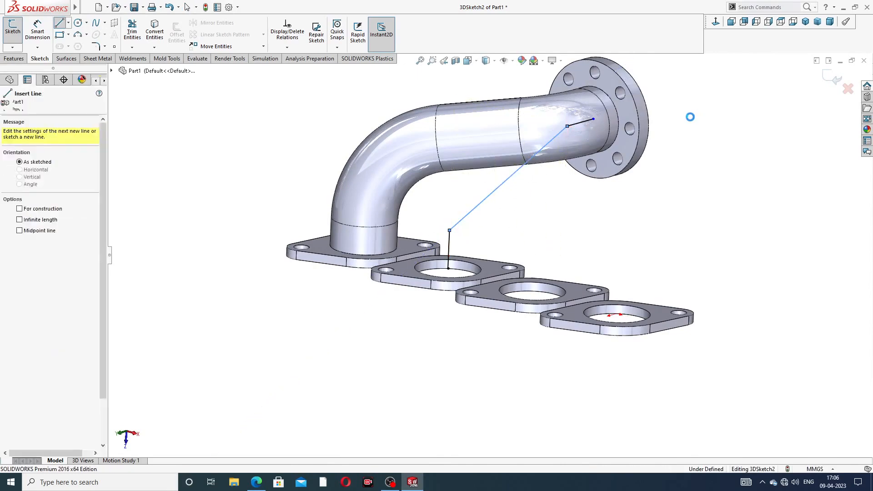
scroll(617, 121, "down", 10)
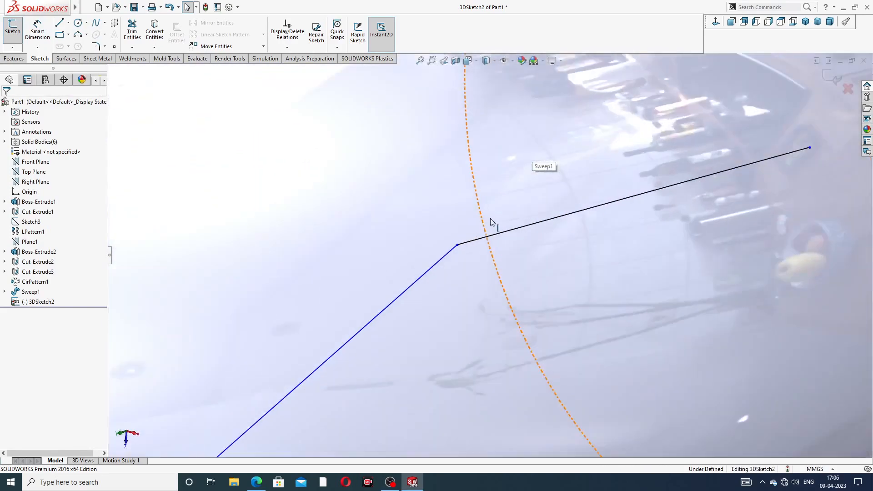
scroll(462, 249, "down", 5)
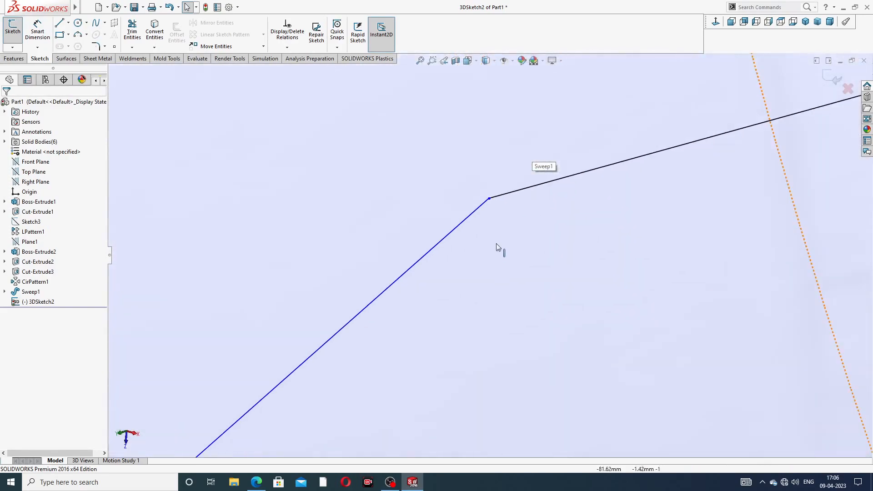
scroll(519, 248, "up", 6)
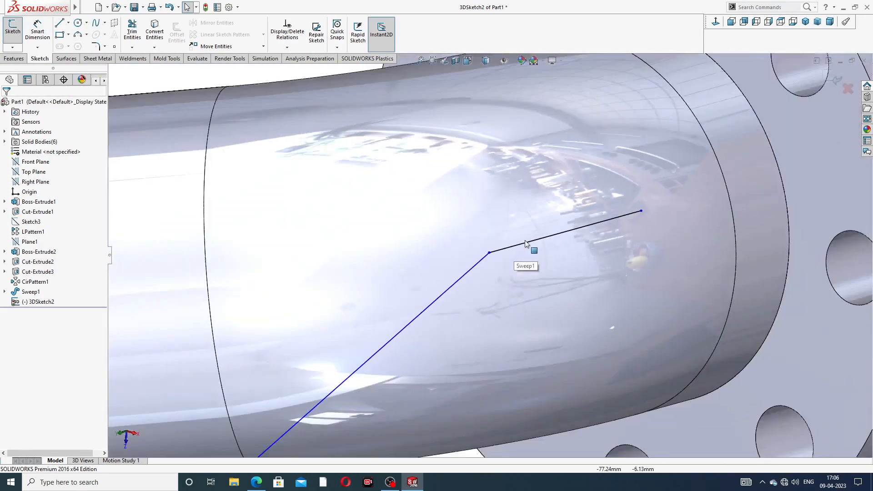
scroll(523, 253, "up", 3)
scroll(456, 353, "up", 4)
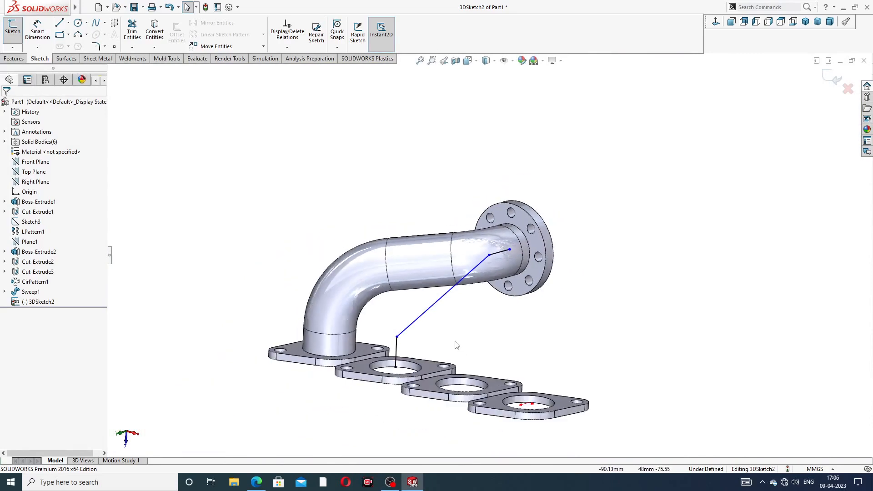
Dimension the vertical line above the second oval flange at 114 mm.
left_click(37, 29)
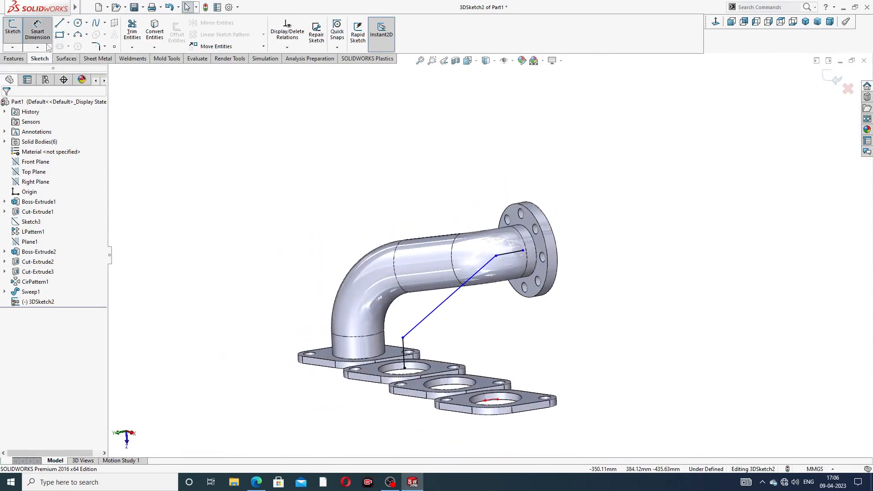
scroll(443, 370, "down", 3)
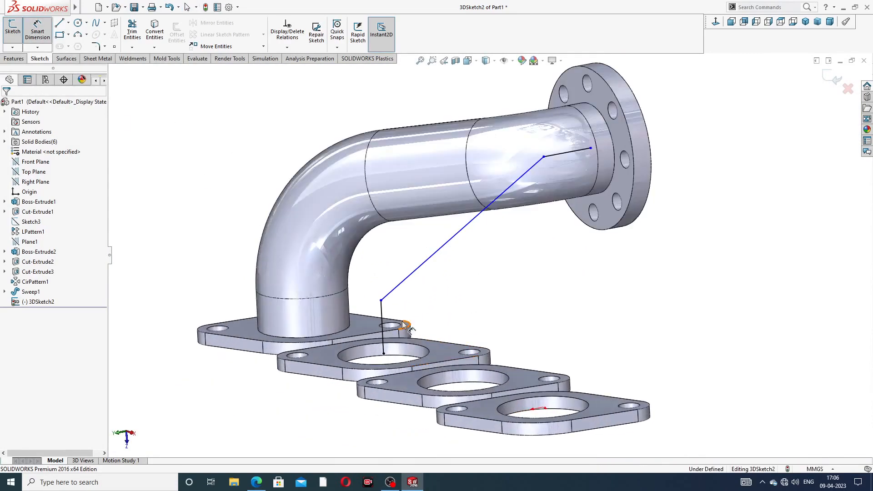
left_click(382, 309)
left_click(240, 375)
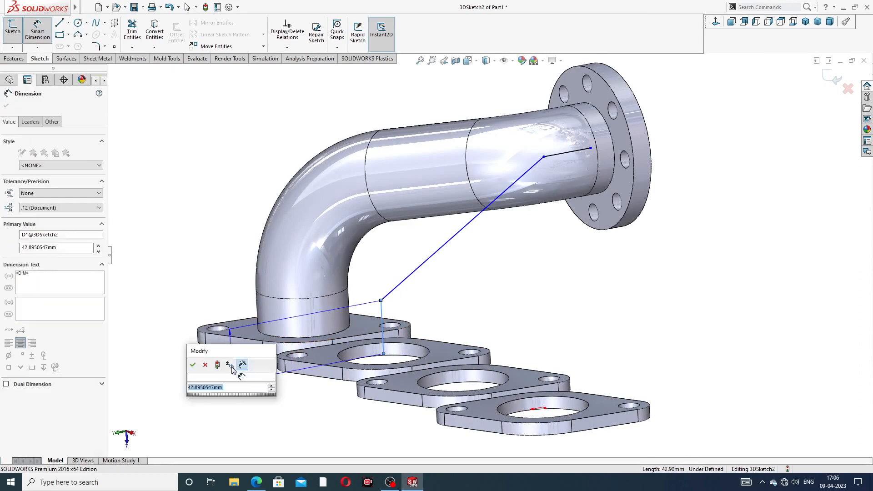
type("114")
key("Return")
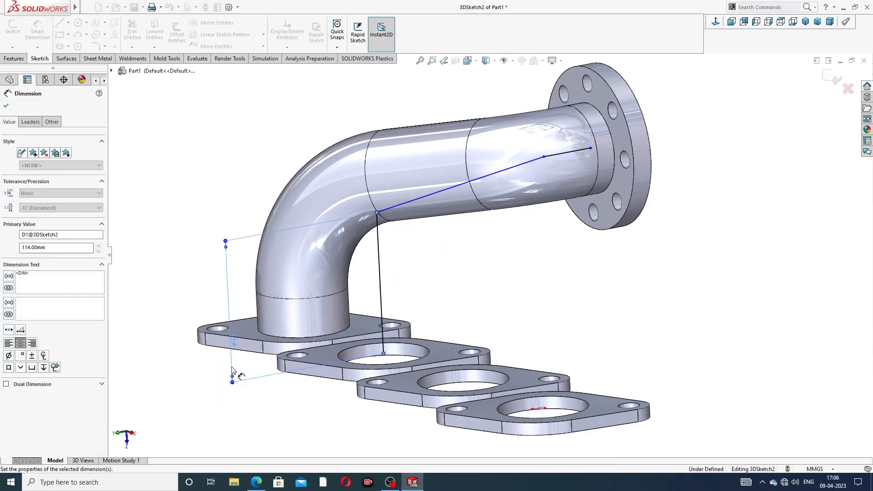
scroll(564, 178, "up", 2)
Dimension the short line at the round flange at 54 mm.
scroll(563, 177, "down", 3)
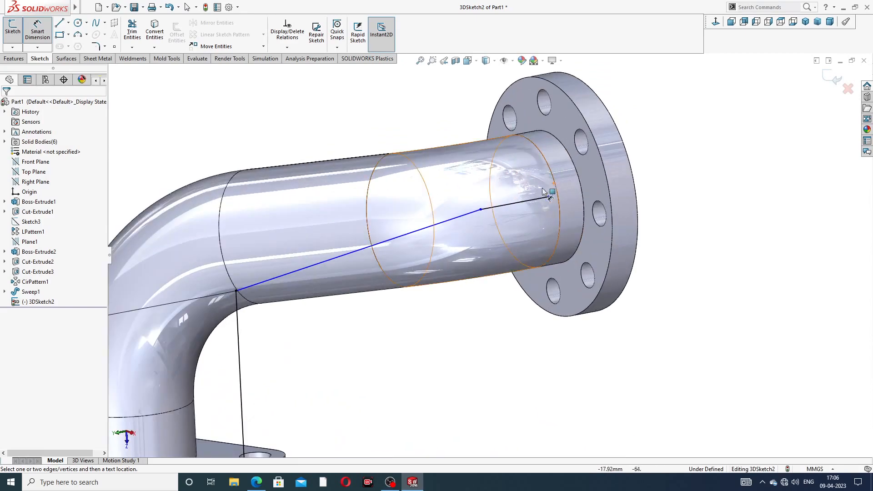
left_click(523, 202)
left_click(449, 124)
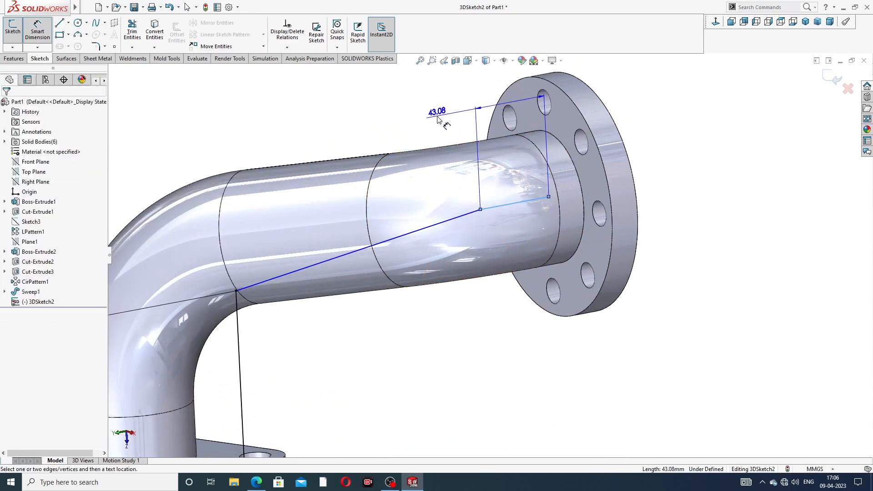
type("54")
key("Return")
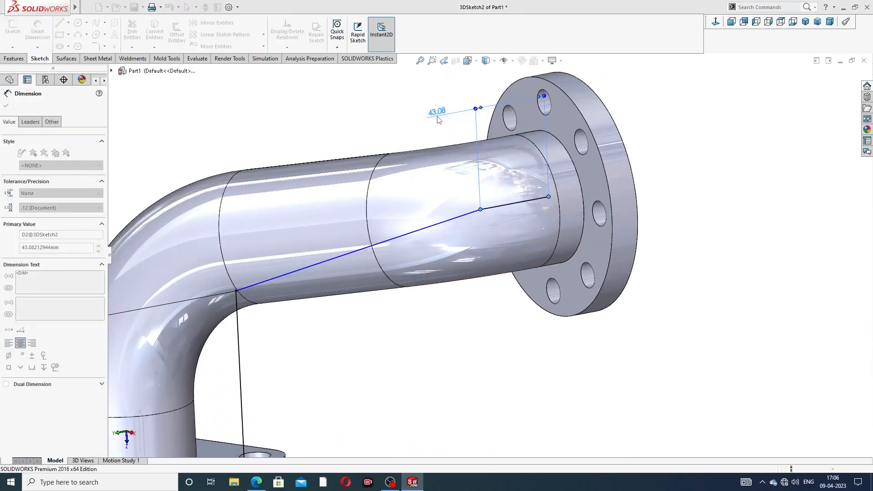
scroll(663, 140, "up", 5)
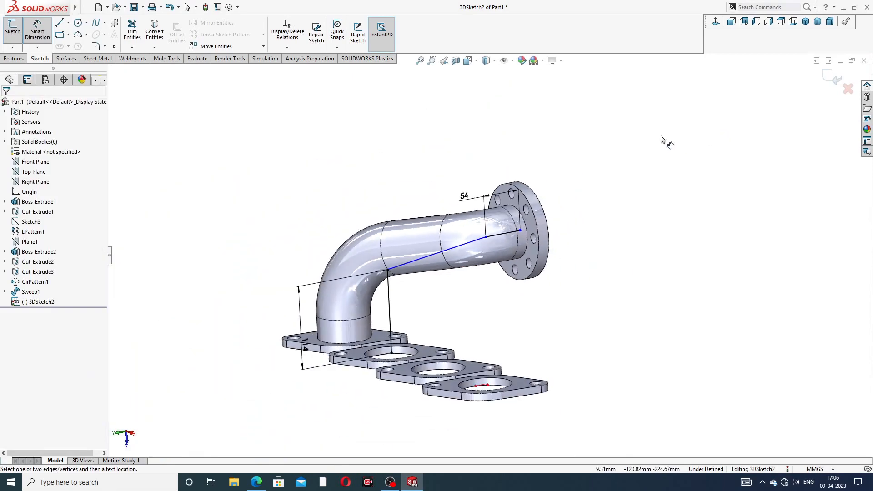
right_click(621, 150)
left_click(645, 179)
Attach the flange-side endpoint of the 54 mm line to the round flange's bore centre to fully define the centreline.
scroll(539, 260, "down", 5)
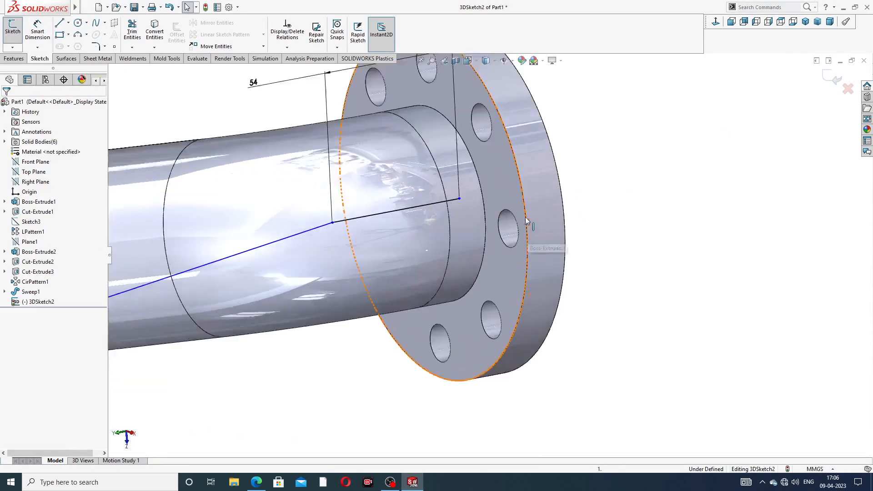
left_click(445, 198)
mouse_move(446, 197)
left_mouse_down()
mouse_move(471, 186)
mouse_move(413, 202)
left_mouse_up()
key("Escape")
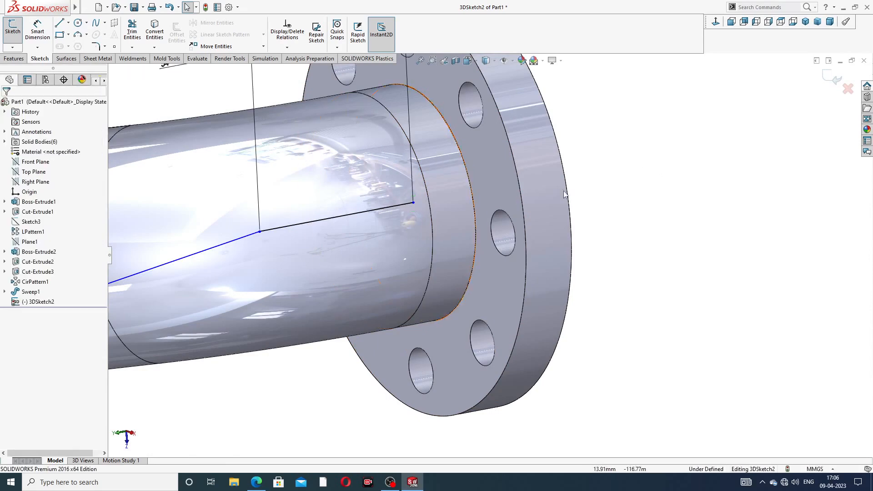
scroll(421, 237, "up", 6)
scroll(350, 300, "down", 4)
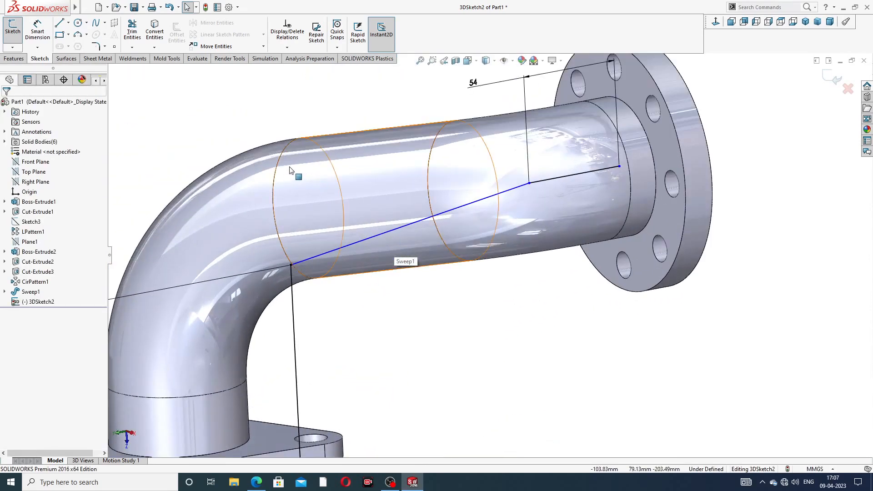
scroll(617, 164, "down", 3)
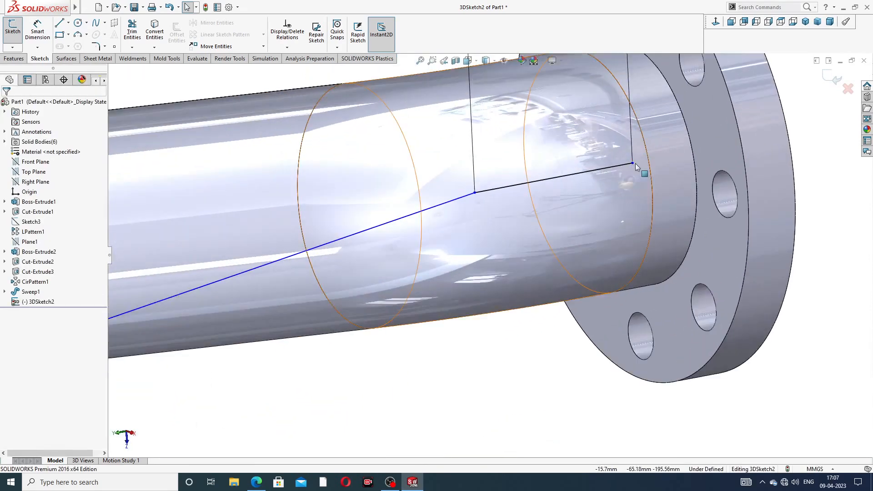
mouse_move(632, 163)
left_mouse_down()
mouse_move(692, 151)
mouse_move(634, 163)
left_mouse_up()
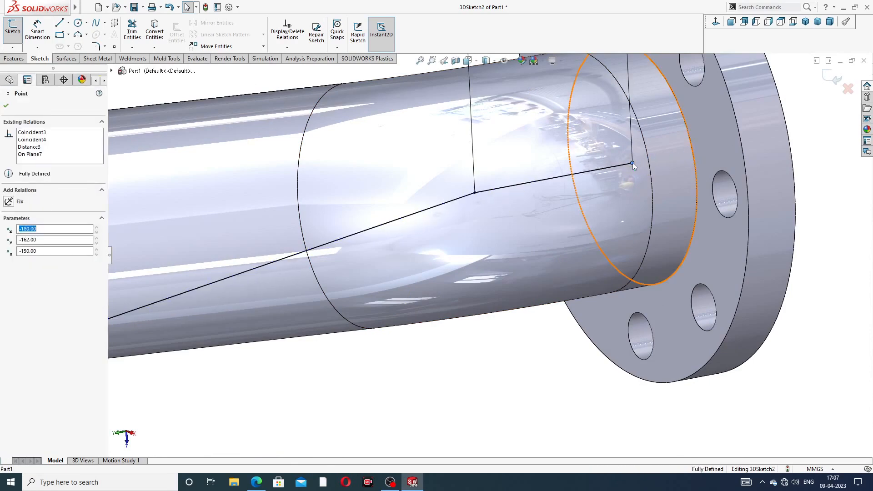
left_click(815, 155)
scroll(503, 231, "up", 5)
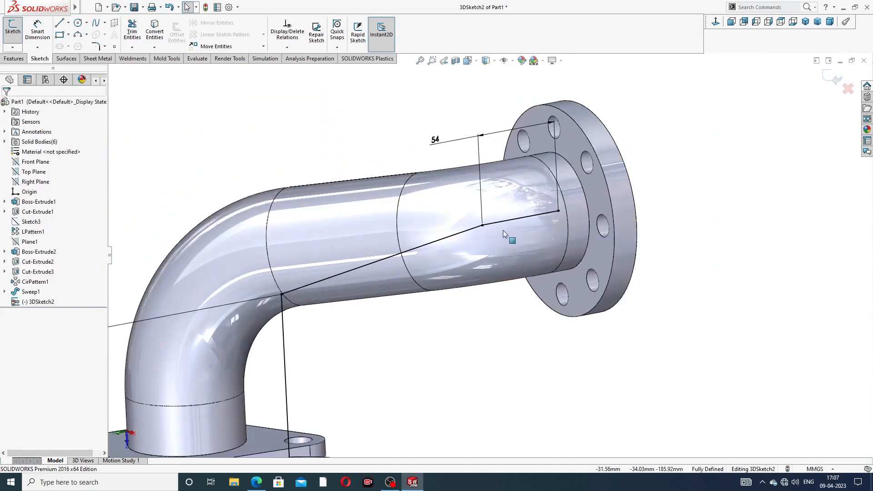
Round the centreline corner near the round flange with a 68 mm sketch fillet.
left_click(95, 47)
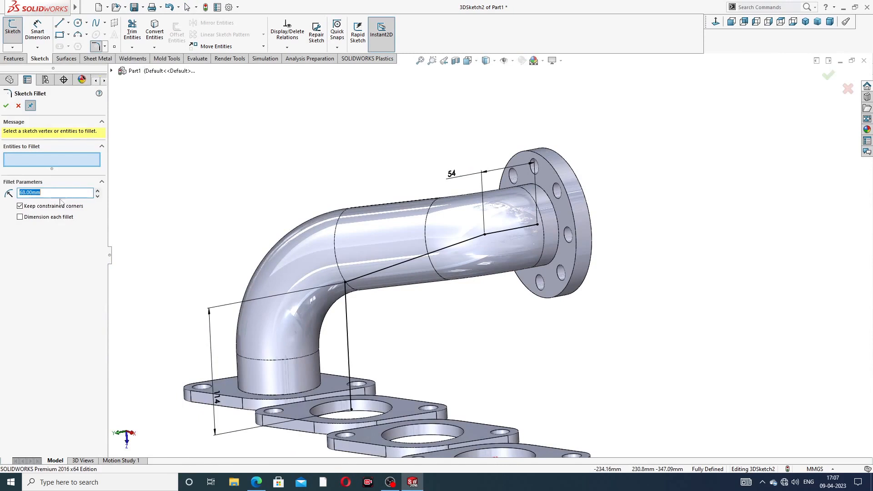
left_click(486, 235)
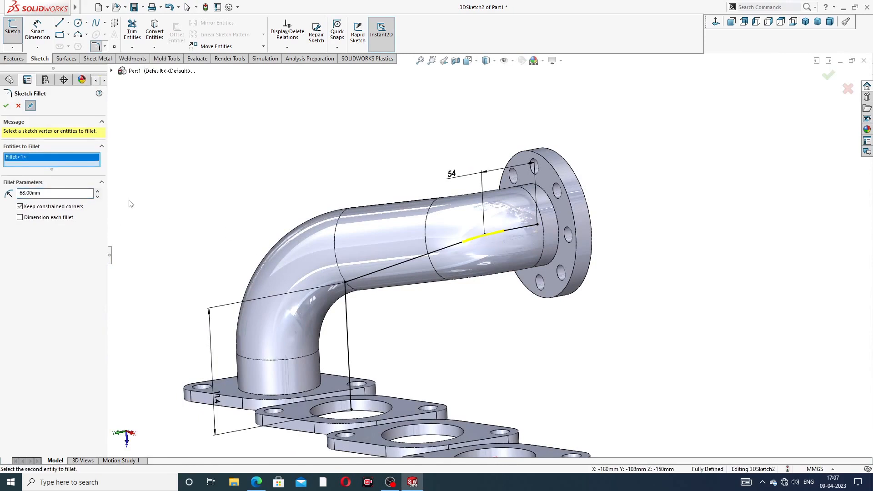
left_click(5, 106)
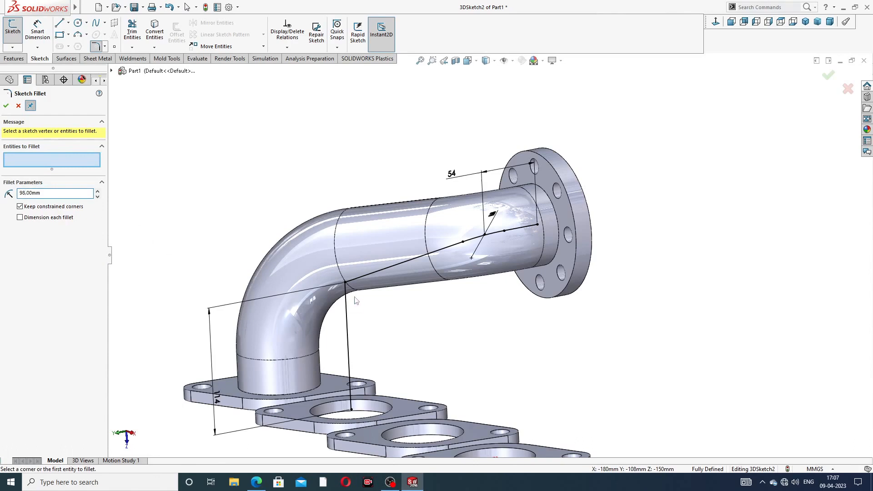
Round the centreline corner above the second oval flange with a 98 mm sketch fillet and exit the 3D sketch.
left_click(348, 283)
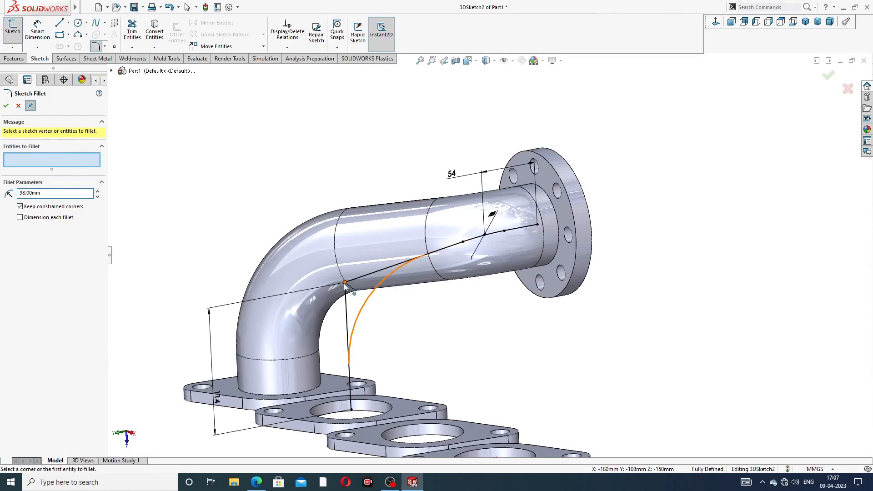
left_click(7, 106)
left_click(6, 106)
scroll(423, 142, "up", 2)
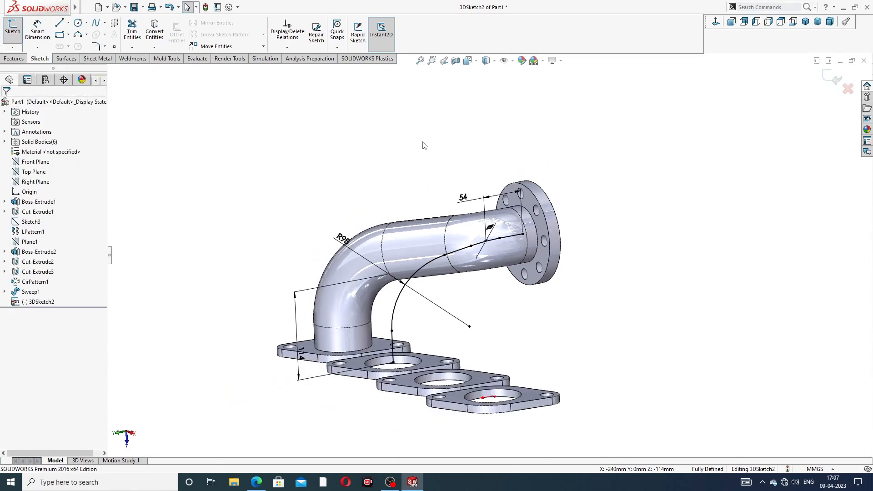
middle_click_drag(440, 221, 447, 248)
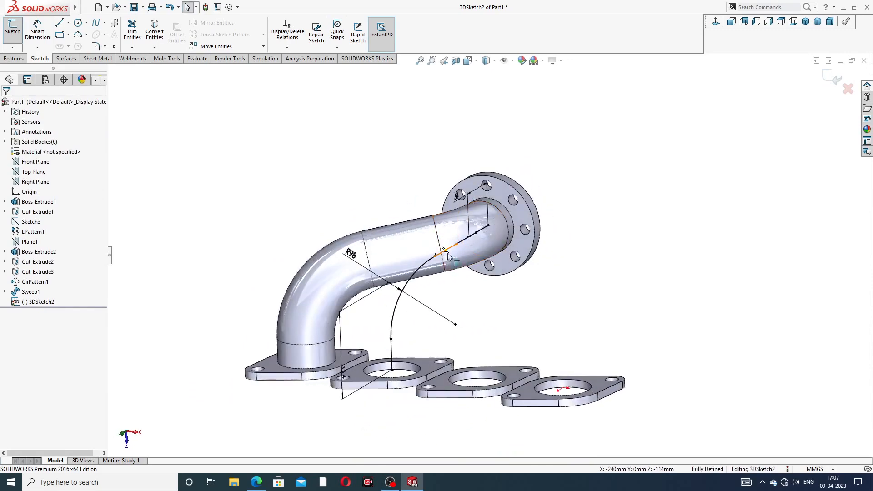
scroll(444, 254, "down", 1)
scroll(510, 219, "down", 3)
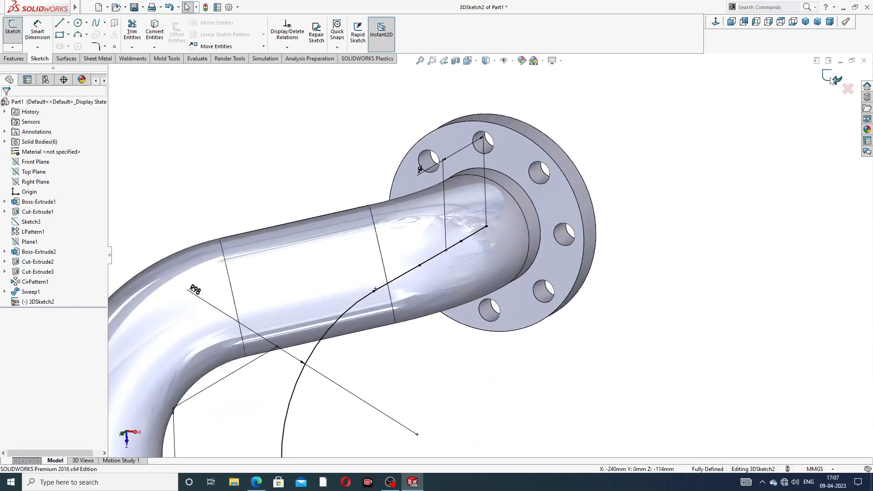
left_click(833, 79)
Sketch on the round flange's pipe-side face, converting the circular edge where the first pipe meets it into a profile circle.
left_click(551, 200)
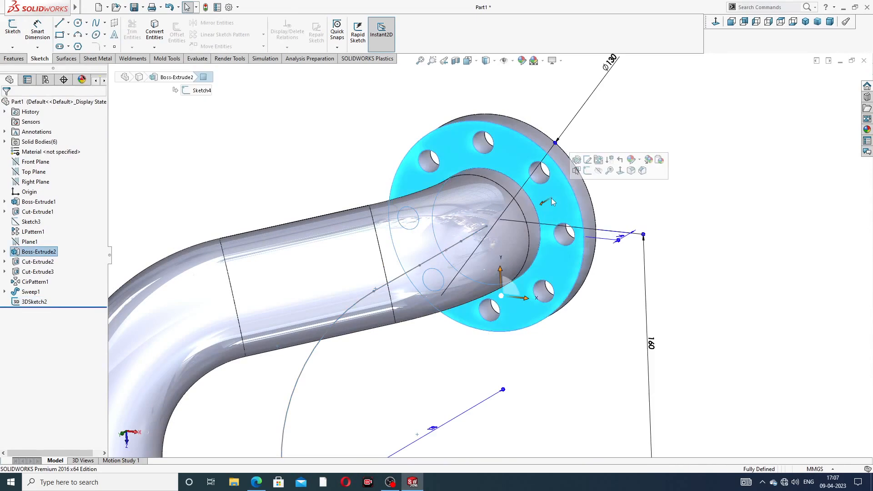
left_click(587, 171)
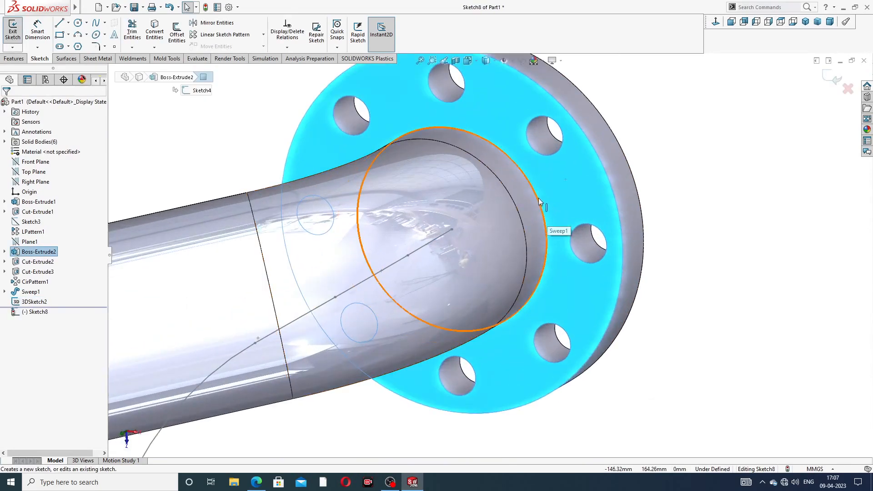
left_click(539, 199)
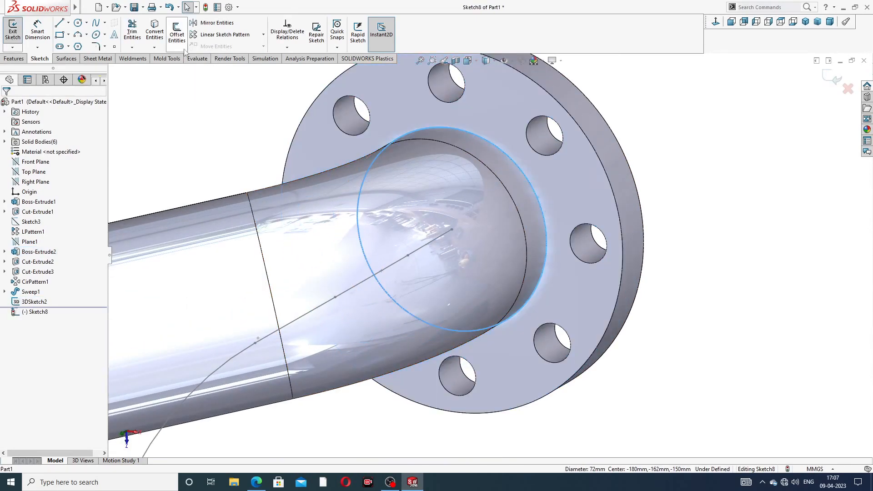
left_click(160, 38)
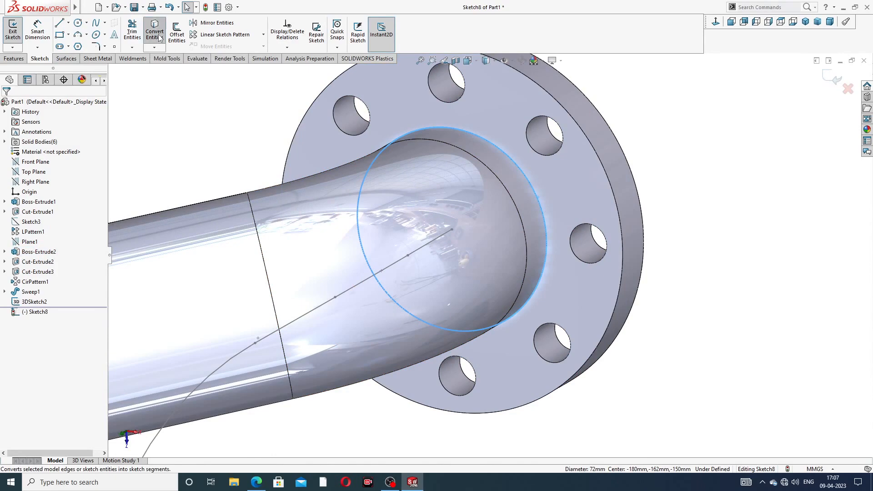
left_click(832, 78)
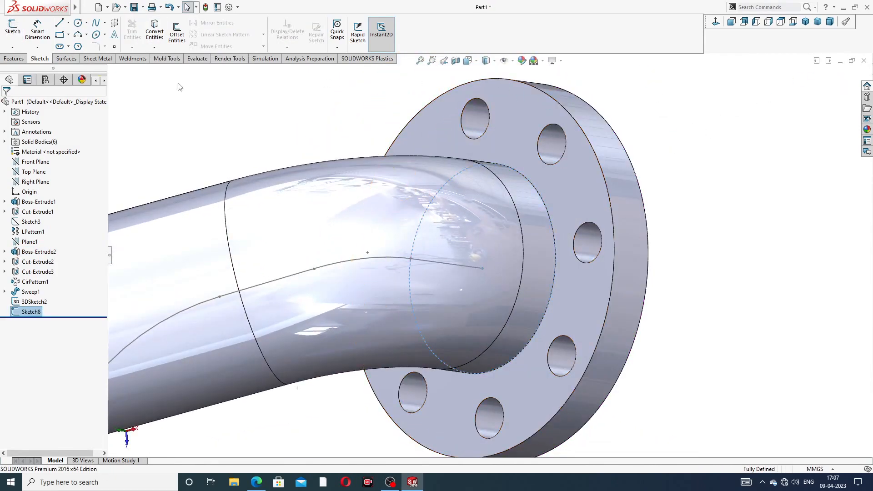
Sweep the converted circle along the second pipe's filleted 3D centreline to form the second solid pipe.
left_click(13, 59)
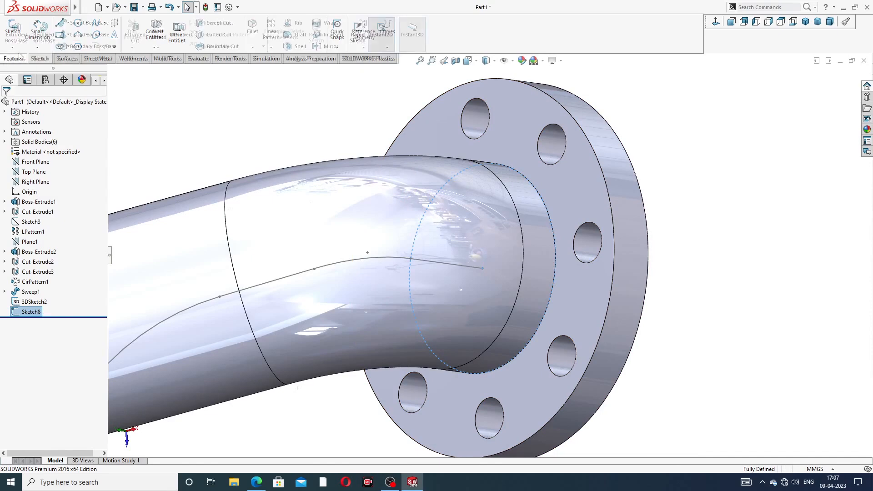
left_click(82, 27)
scroll(304, 160, "up", 3)
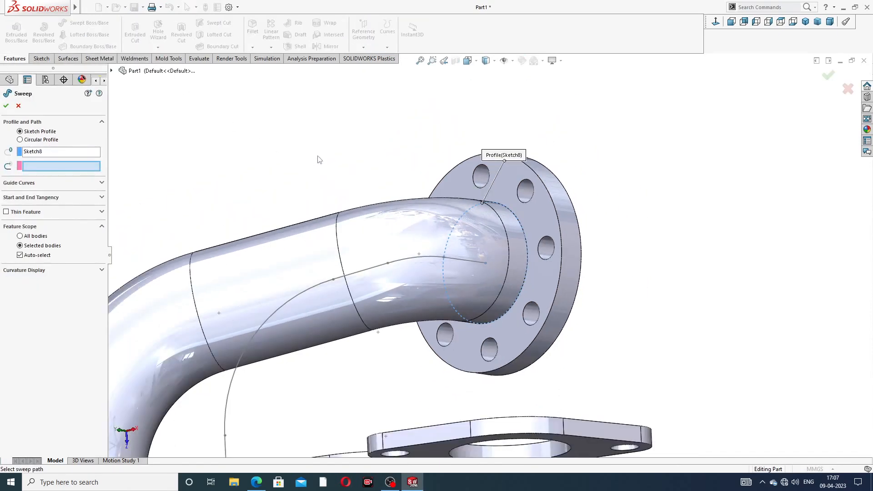
scroll(393, 197, "up", 2)
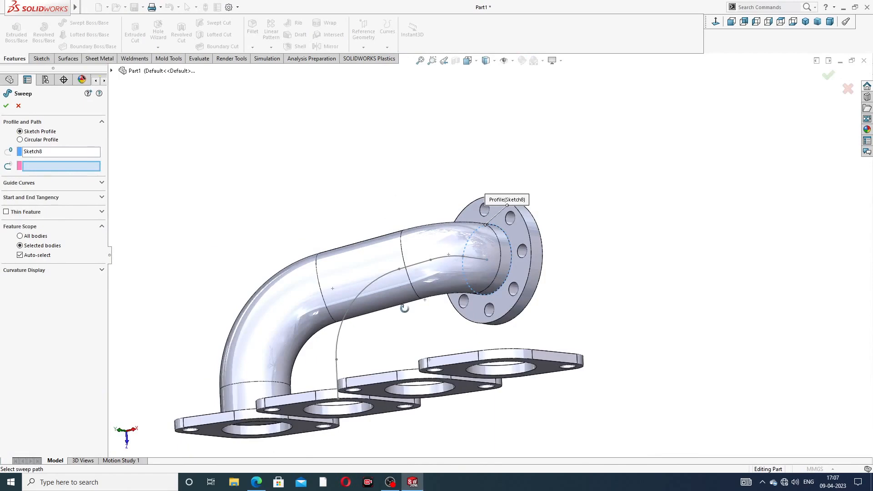
middle_click_drag(405, 308, 403, 379)
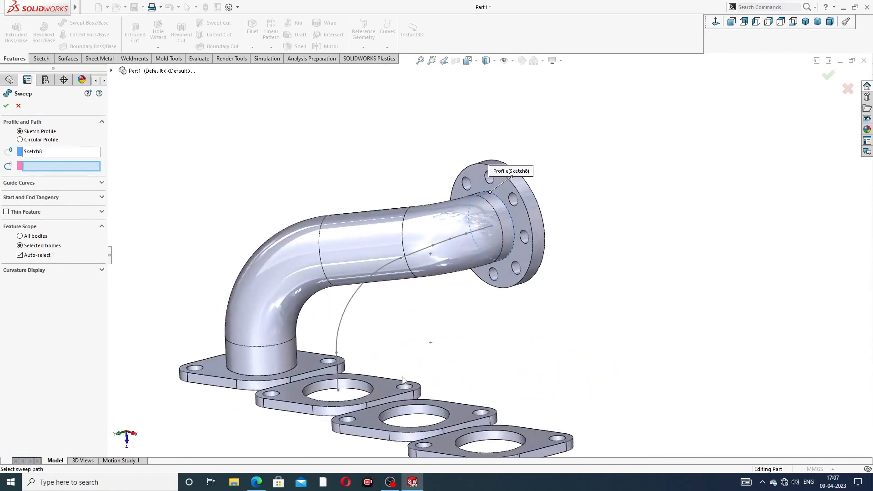
left_click(357, 295)
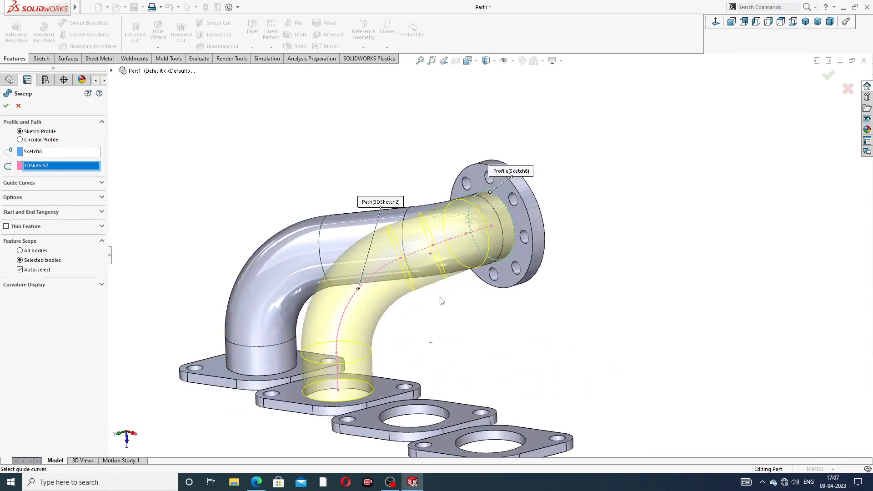
middle_click_drag(441, 300, 464, 312)
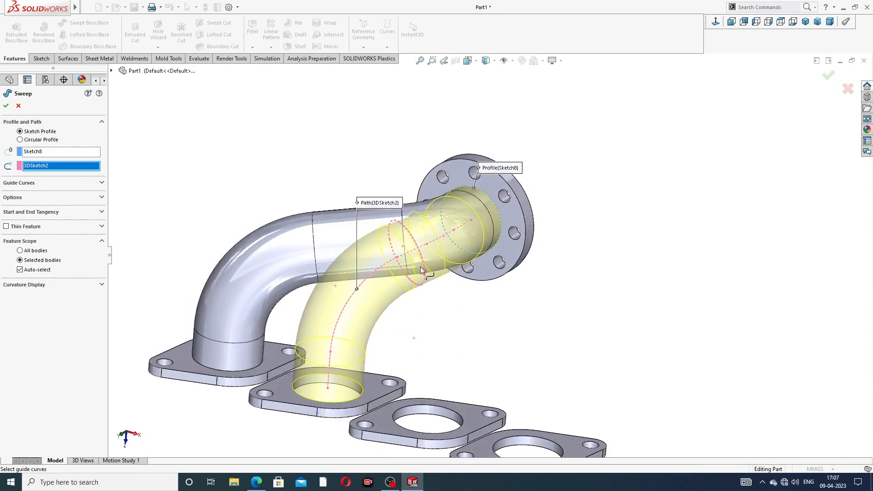
left_click(6, 106)
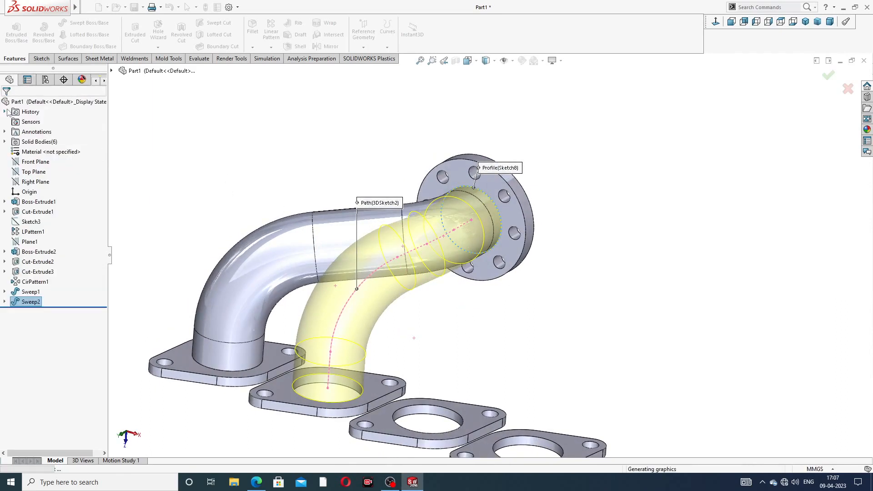
left_click(559, 170)
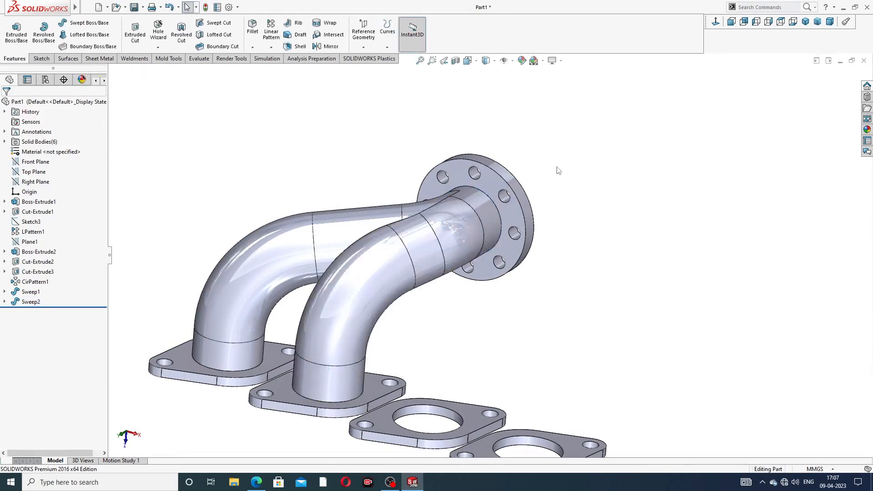
In a new 3D sketch, draw a vertical construction line about 112 mm long down from the round flange's bore centre.
scroll(545, 247, "up", 3)
scroll(446, 314, "down", 3)
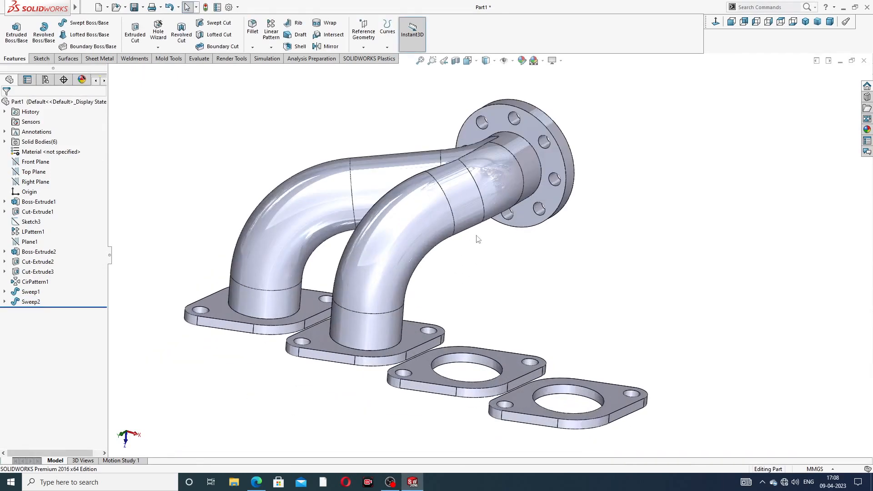
middle_click_drag(479, 265, 401, 209)
scroll(495, 254, "up", 3)
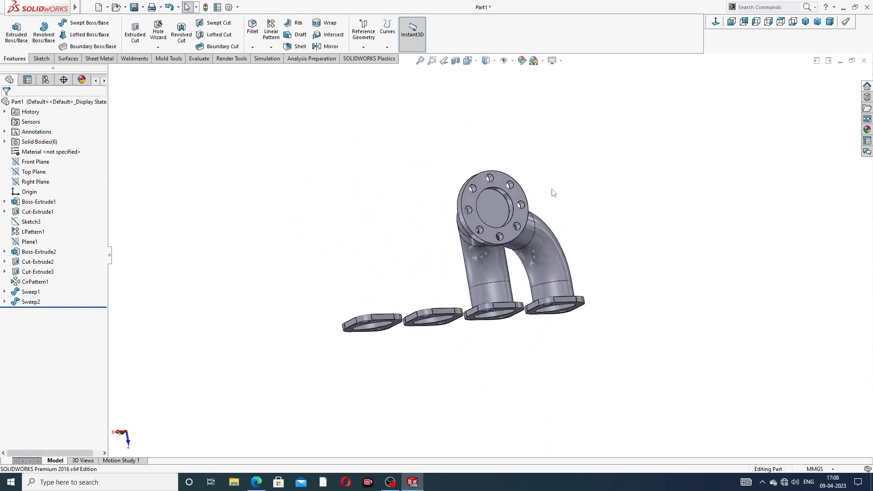
scroll(482, 242, "down", 3)
middle_click_drag(579, 203, 564, 241)
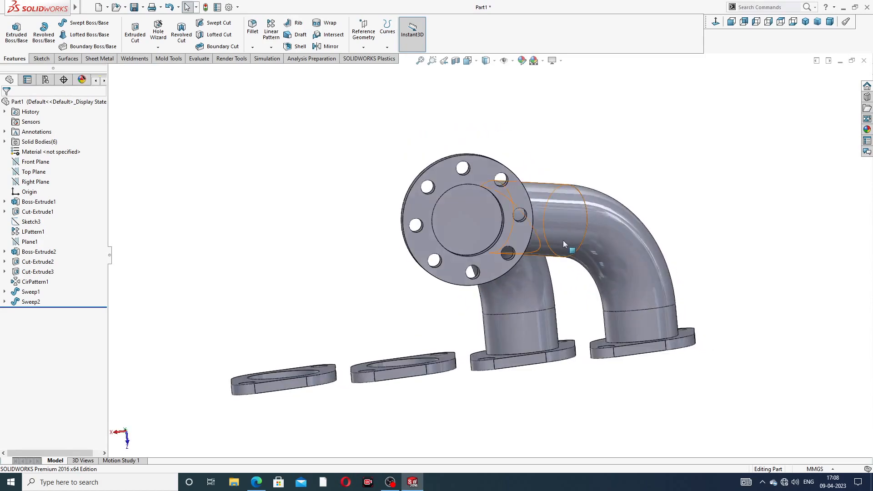
left_click(41, 60)
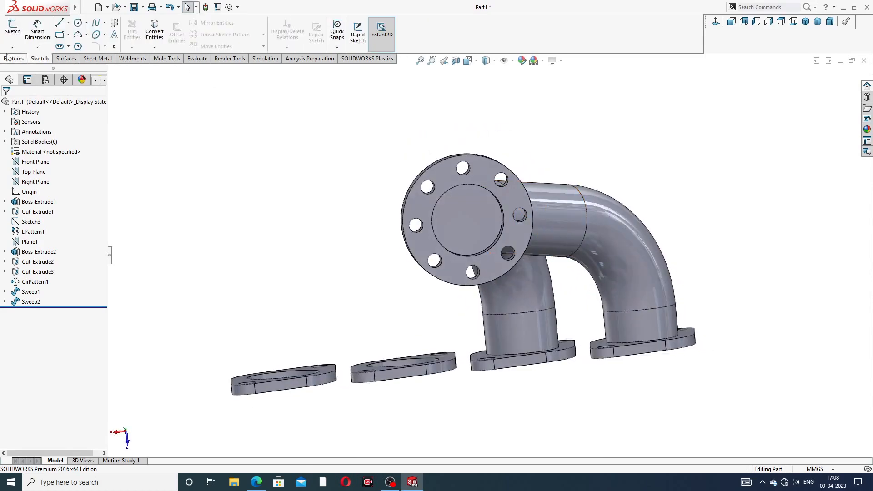
left_click(12, 48)
left_click(20, 67)
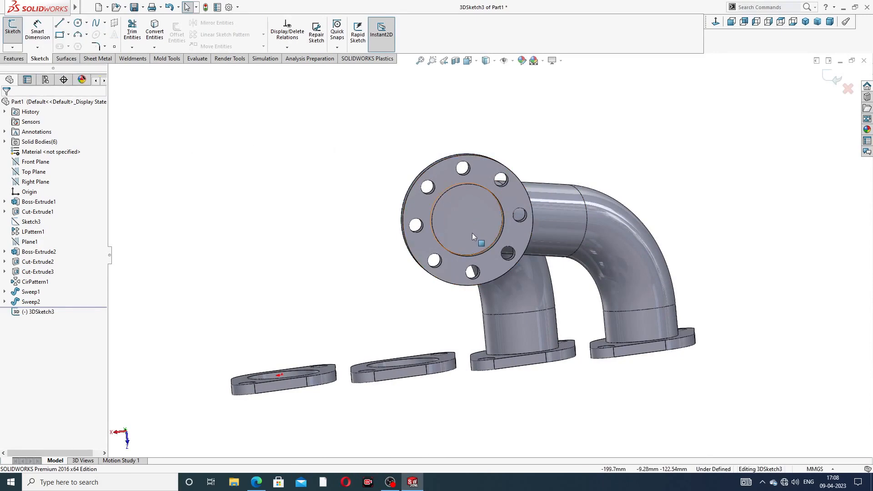
middle_click_drag(472, 233, 499, 238)
scroll(519, 227, "down", 3)
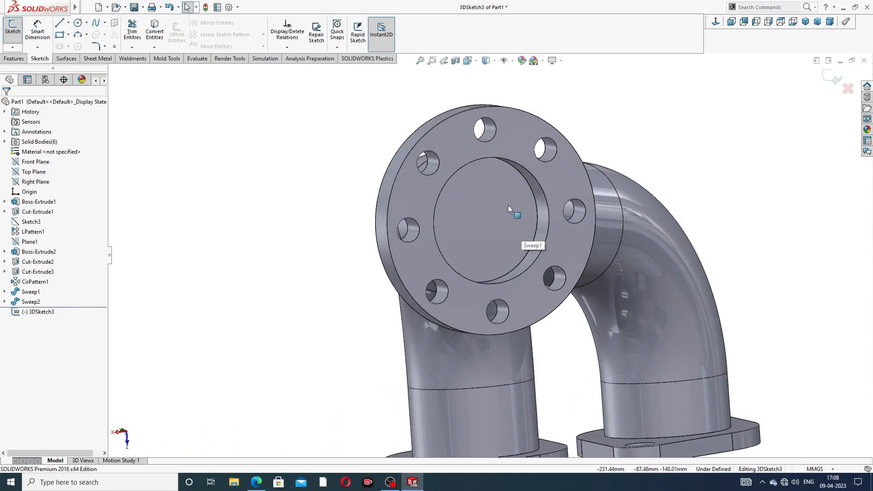
middle_click_drag(508, 206, 529, 218)
scroll(498, 240, "up", 3)
scroll(531, 217, "down", 3)
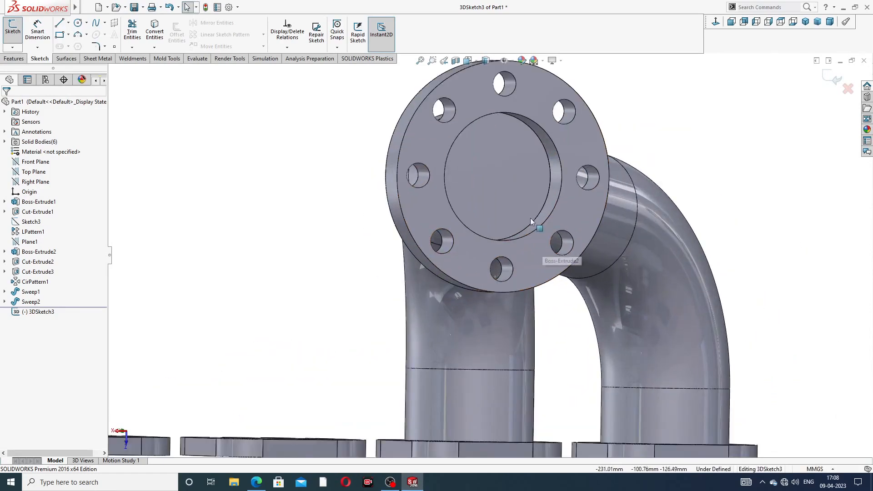
left_click(68, 23)
left_click(78, 46)
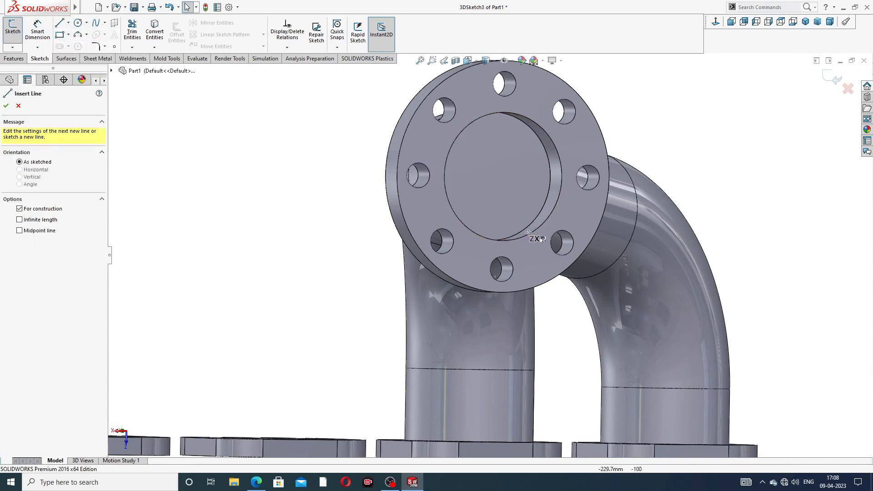
left_click(504, 177)
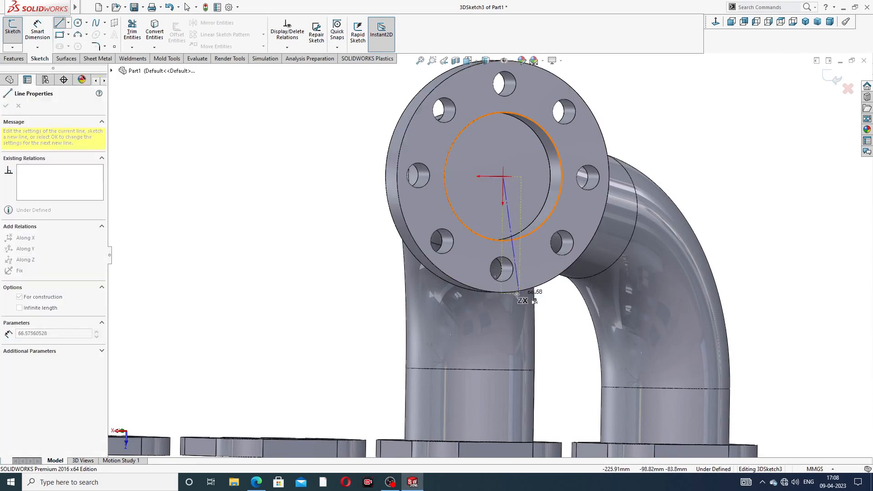
scroll(512, 309, "up", 3)
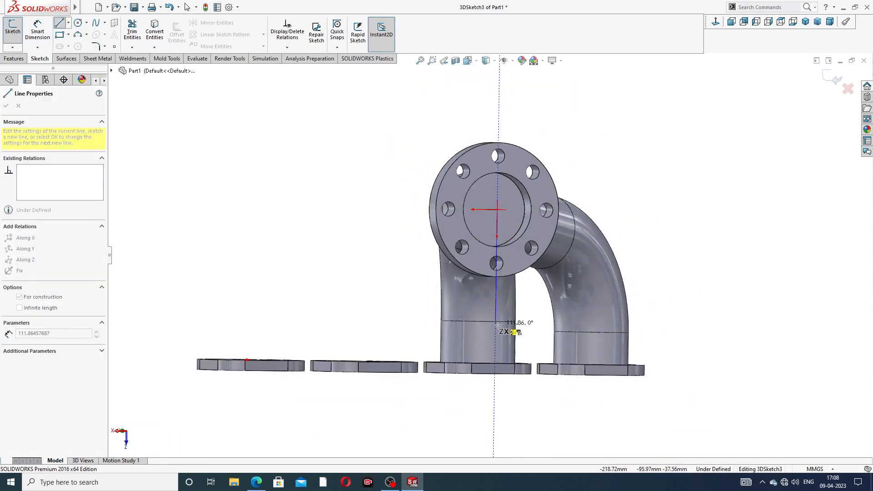
left_click(497, 324)
Try a second construction line from the lower end of the vertical construction line, and remove it.
middle_click_drag(503, 324, 563, 323)
left_click(512, 322)
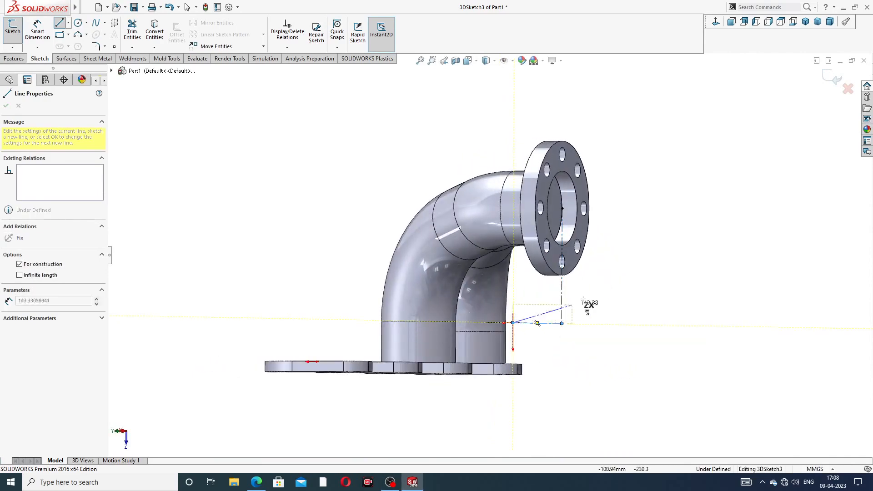
right_click(591, 294)
left_click(616, 296)
middle_click_drag(612, 254, 555, 311)
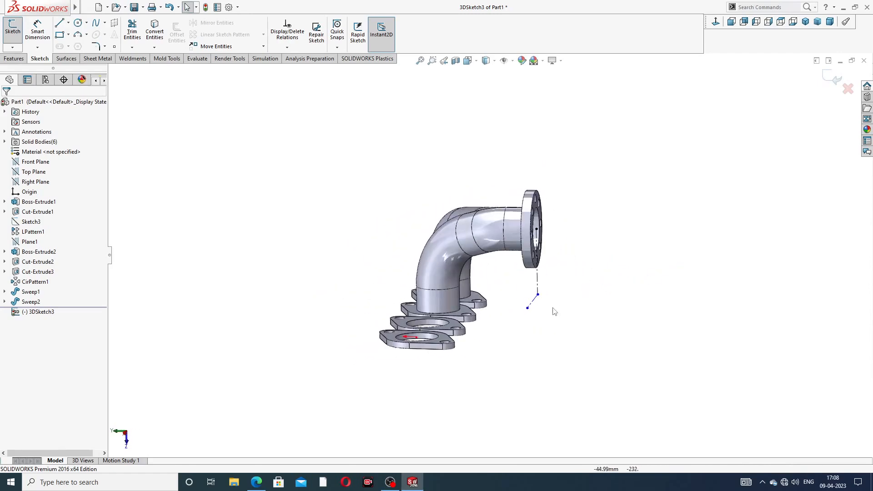
left_click(535, 302)
left_click(563, 302)
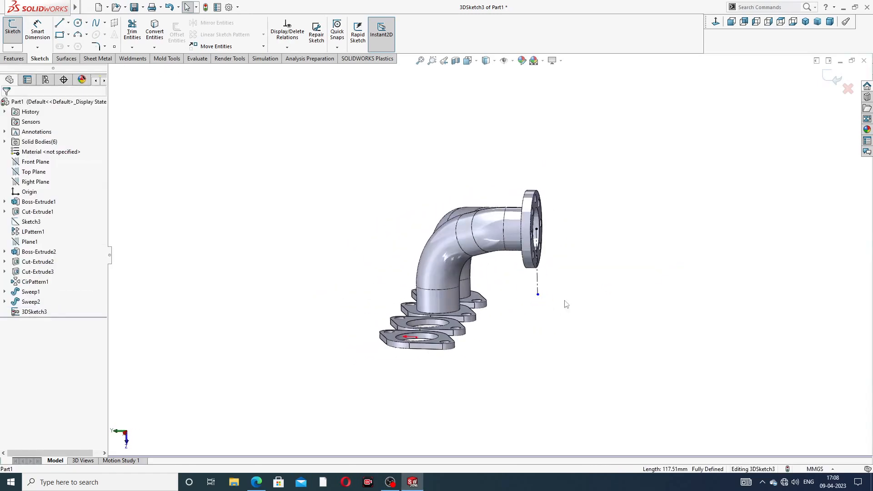
middle_click_drag(571, 295, 551, 295)
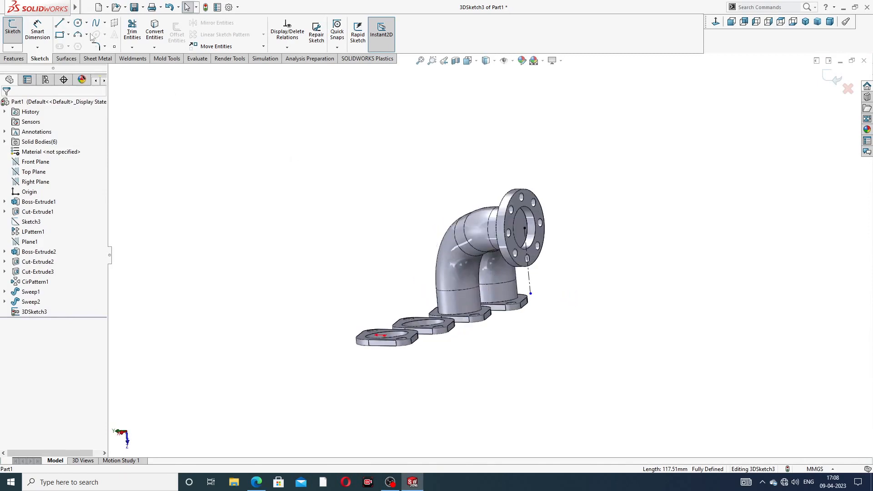
left_click(69, 23)
left_click(75, 45)
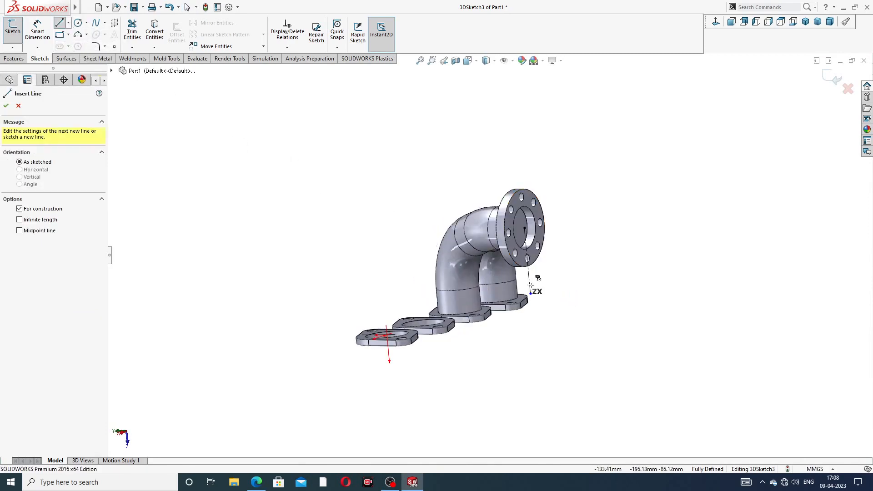
left_click(530, 294)
middle_click_drag(542, 300, 507, 301)
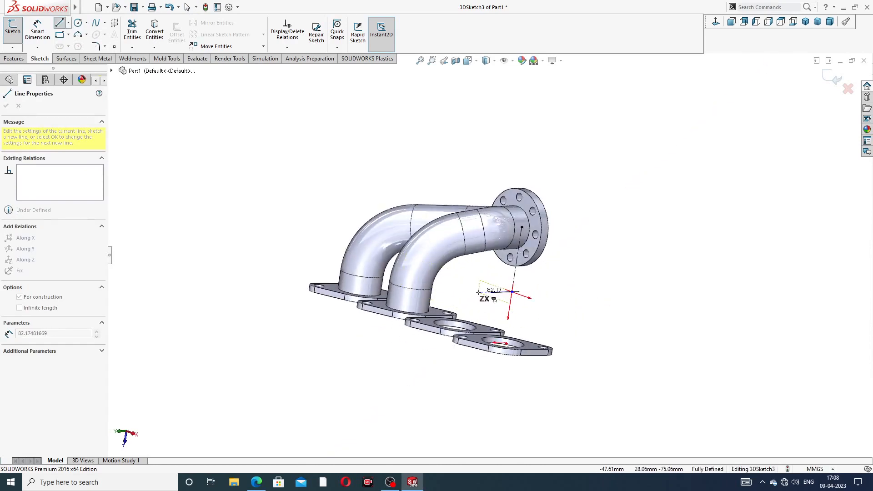
key("a")
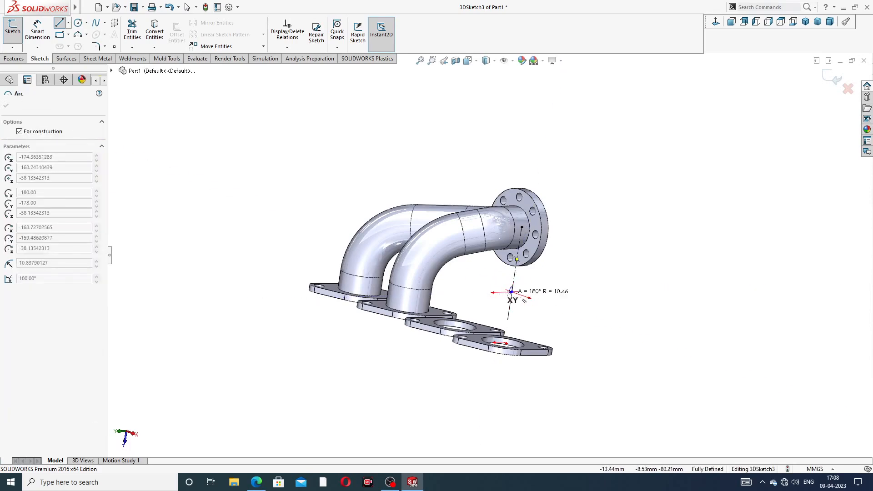
scroll(529, 303, "down", 2)
scroll(518, 302, "down", 5)
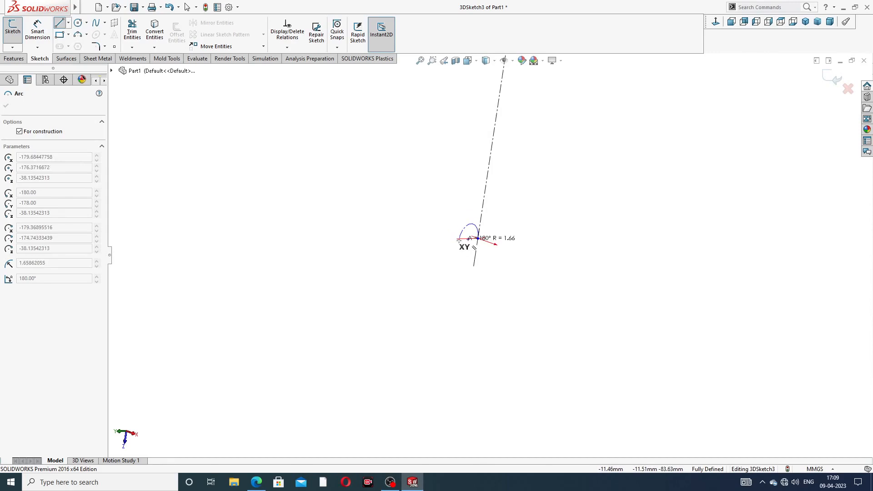
key("Escape")
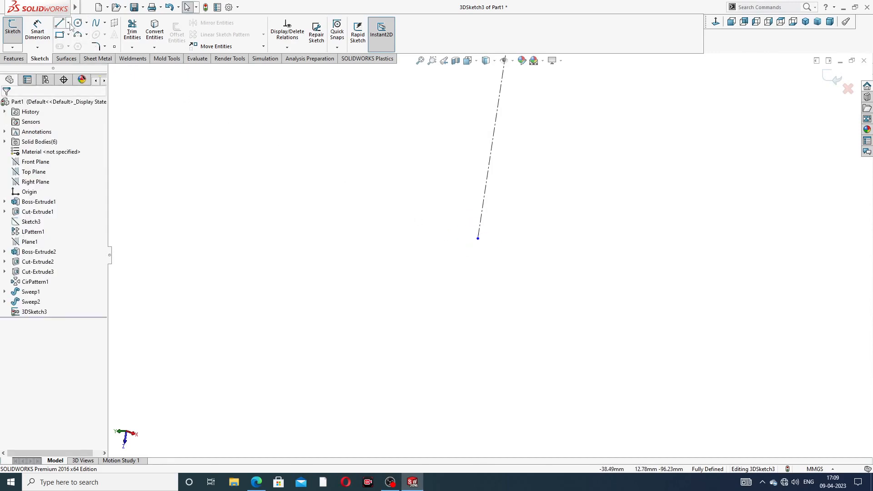
Draw a horizontal construction line about 37 mm long from the vertical line's lower end towards the pipe side, and finish the 3D sketch.
left_click(69, 23)
left_click(87, 43)
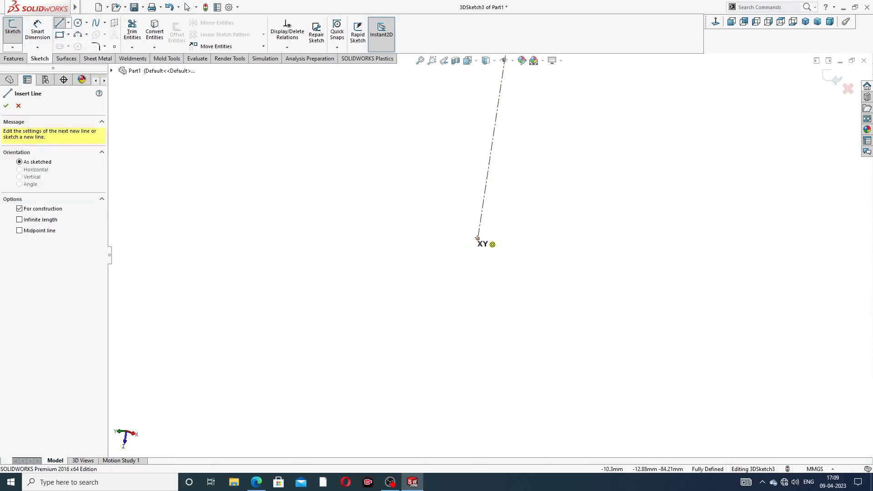
left_click(477, 238)
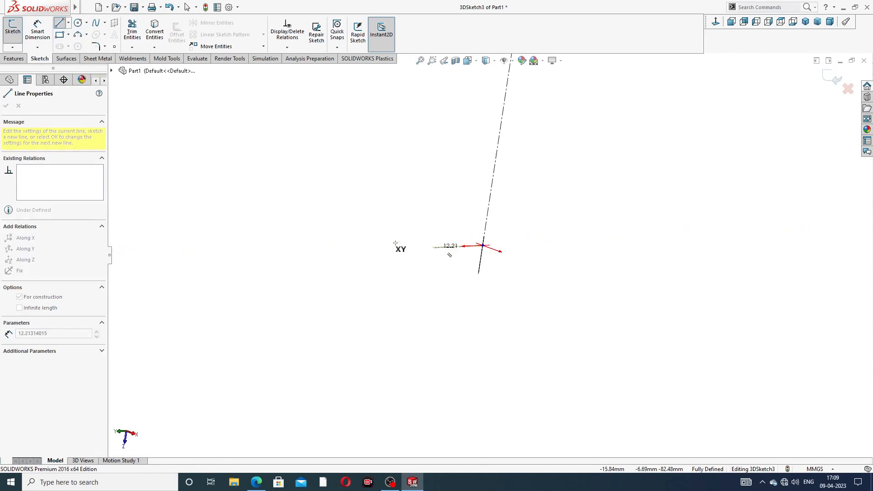
middle_click_drag(413, 249, 378, 254)
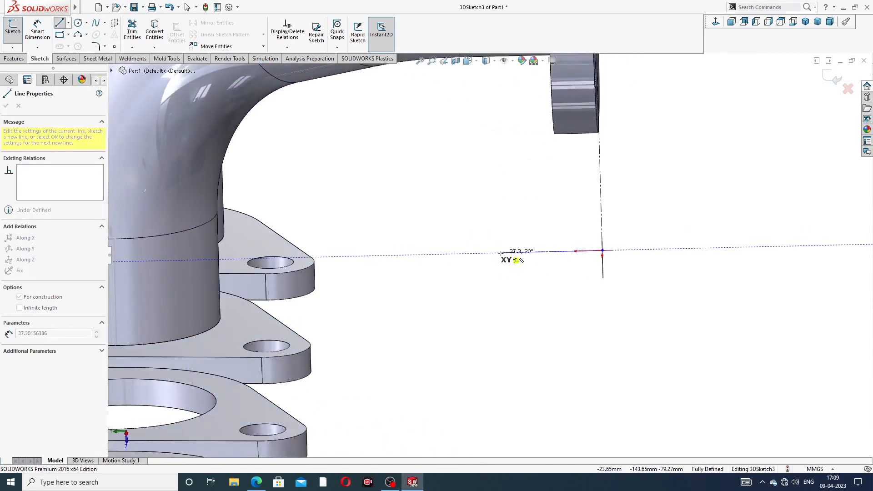
left_click(501, 253)
right_click(663, 184)
left_click(682, 193)
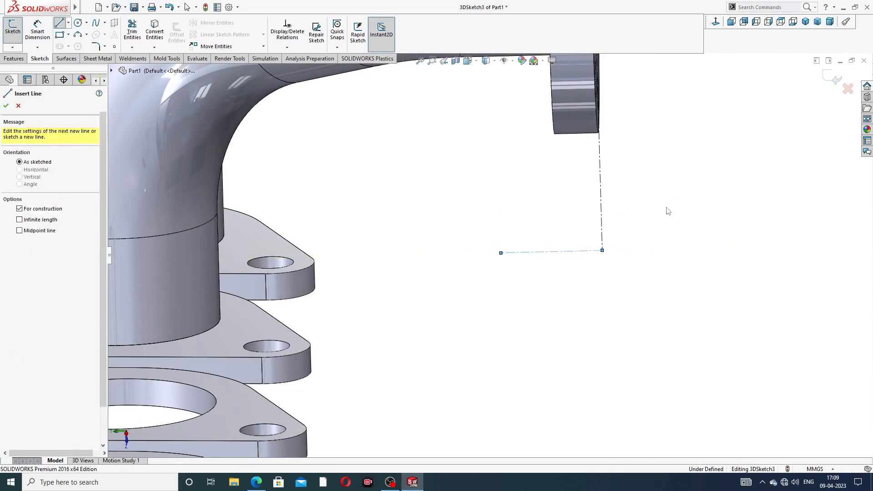
scroll(659, 212, "up", 3)
middle_click_drag(660, 215, 591, 238)
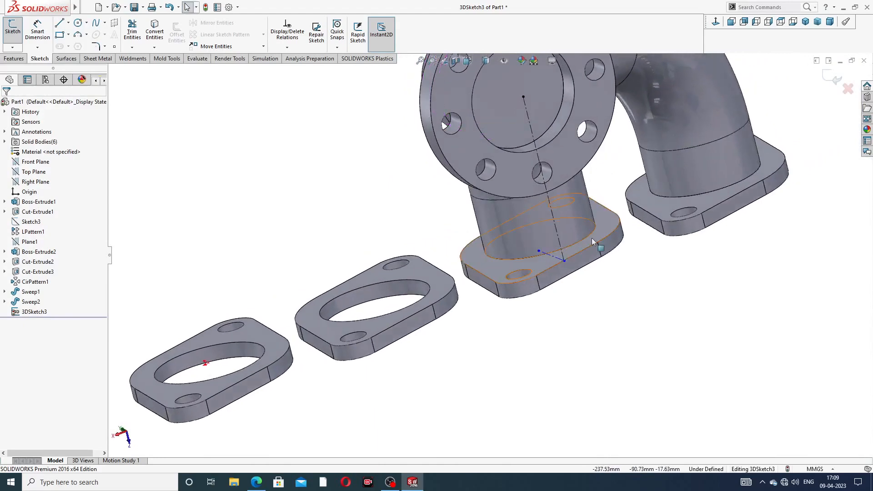
scroll(588, 227, "up", 4)
scroll(564, 196, "down", 3)
middle_click_drag(564, 195, 599, 211)
scroll(787, 180, "up", 4)
scroll(668, 199, "down", 1)
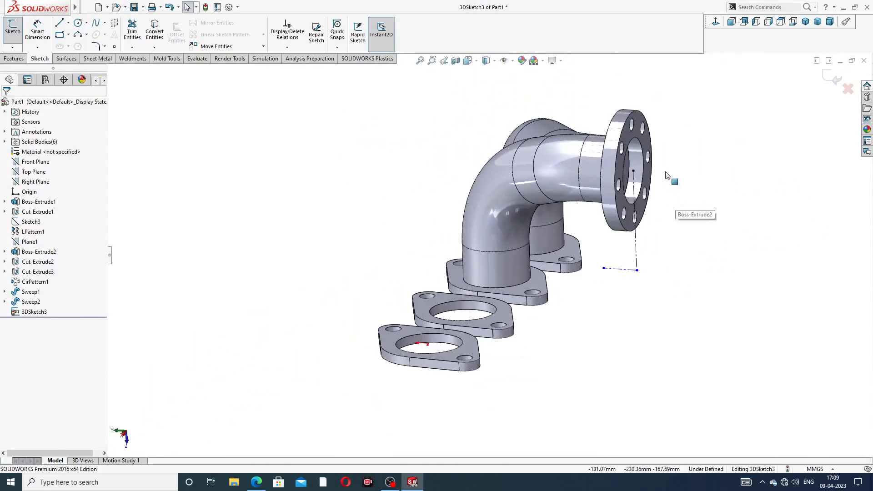
left_click(834, 77)
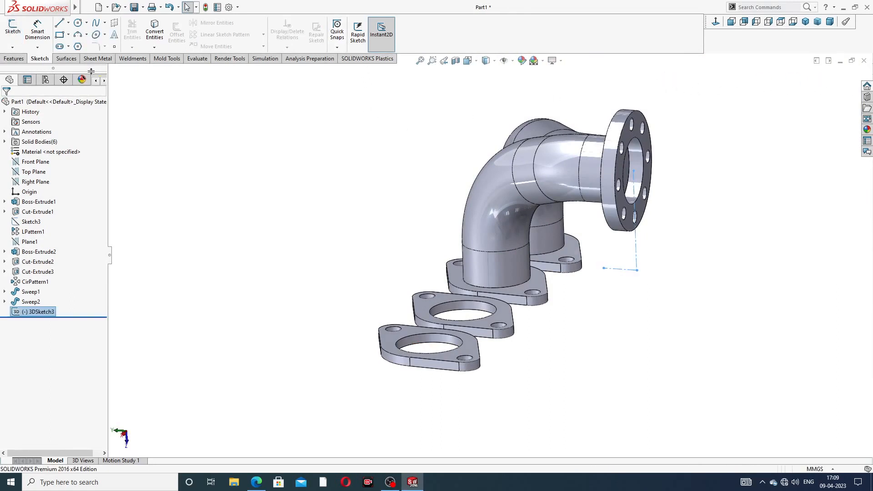
Create a reference plane through the vertical and horizontal construction lines of the 3D sketch.
left_click(15, 59)
left_click(364, 48)
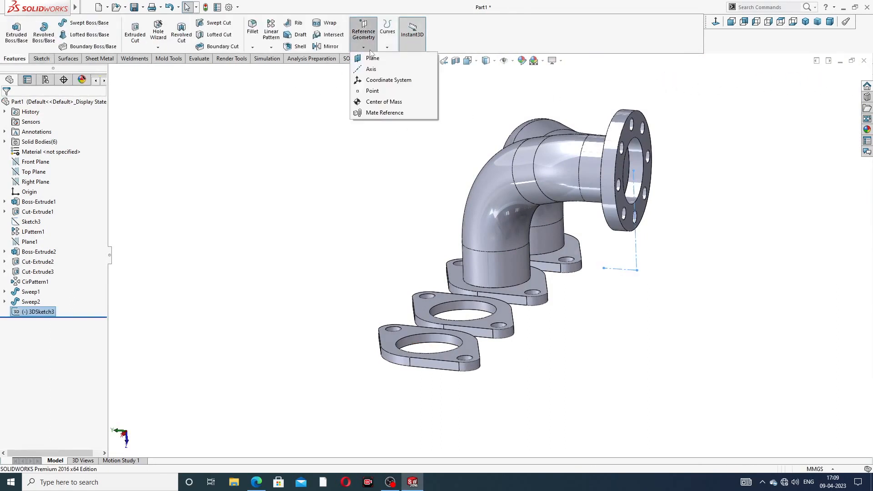
left_click(369, 59)
scroll(615, 210, "down", 3)
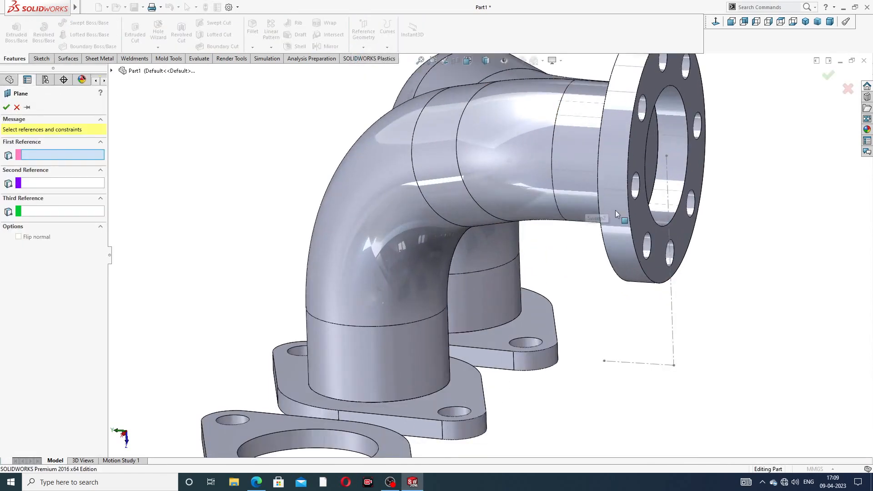
left_click(672, 291)
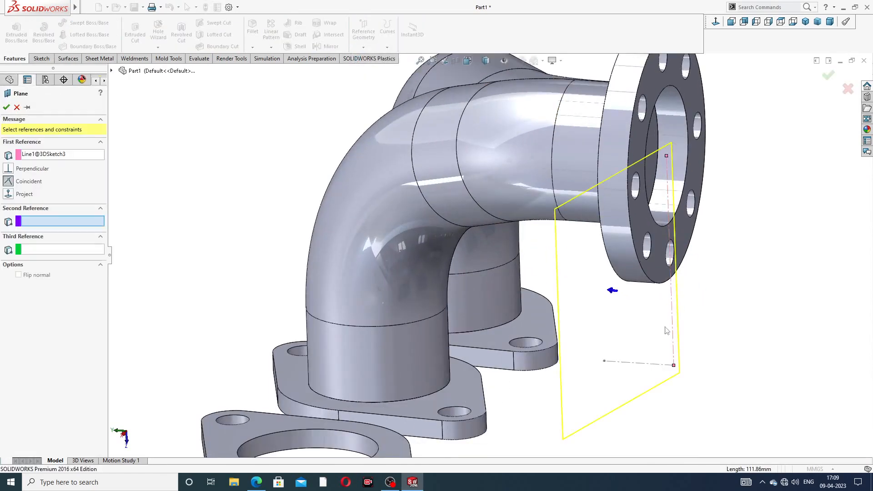
left_click(641, 363)
left_click(828, 76)
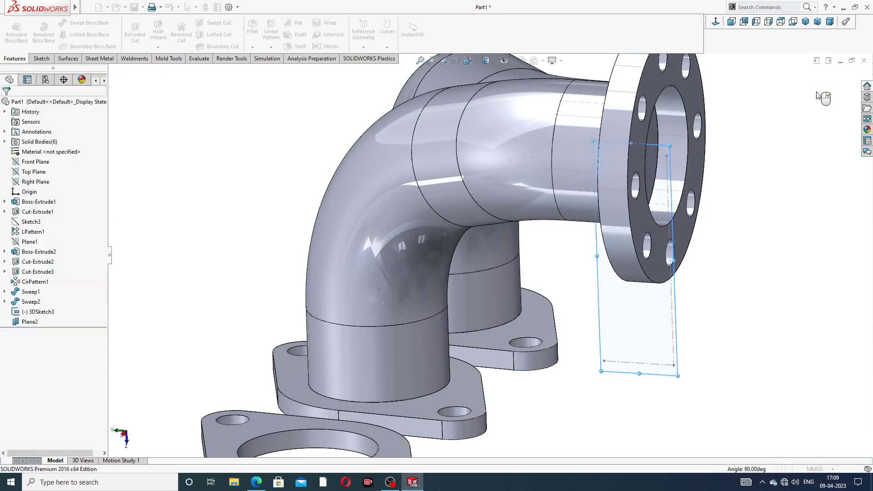
Mirror both swept pipes about the new reference plane to form the other two pipes.
scroll(768, 175, "up", 3)
middle_click_drag(681, 217, 720, 191)
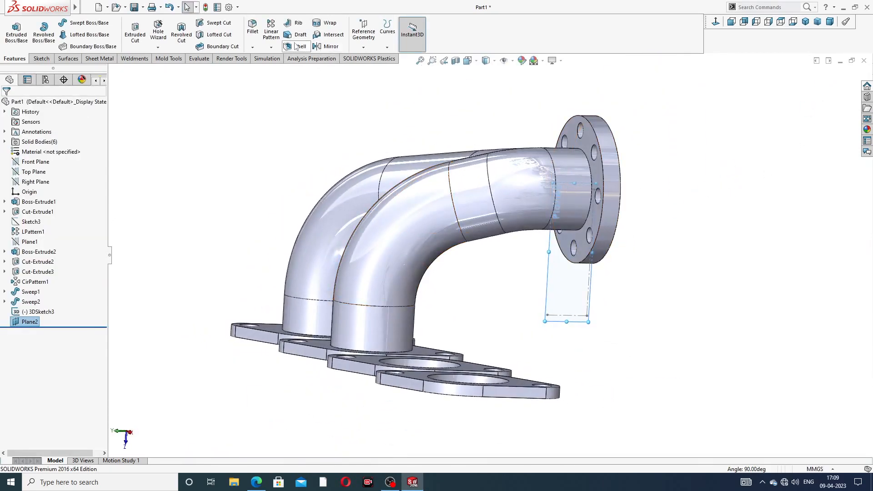
left_click(328, 47)
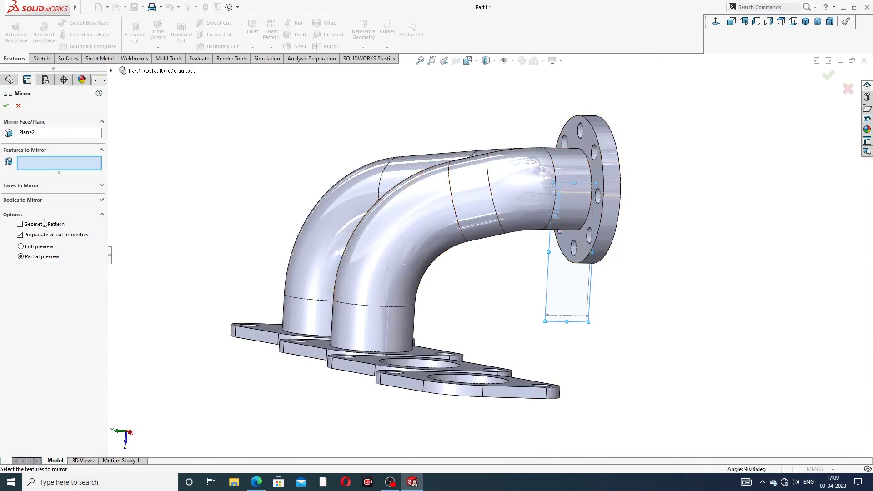
left_click(111, 71)
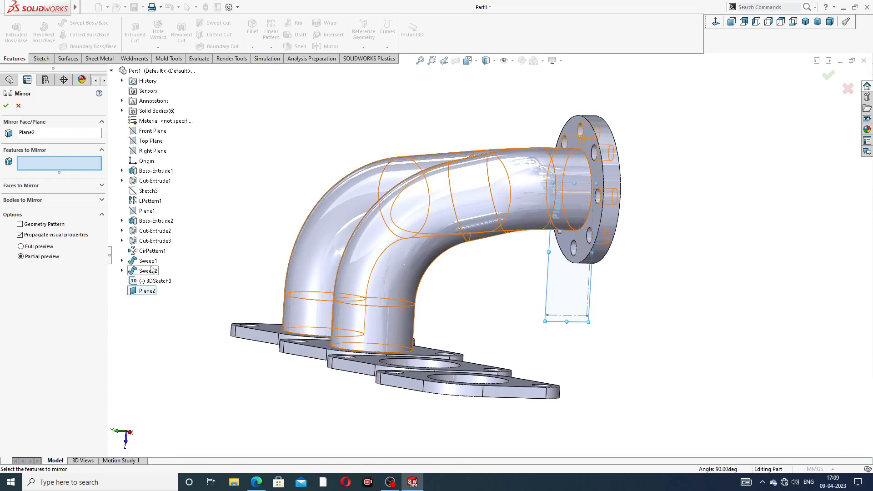
left_click(148, 261)
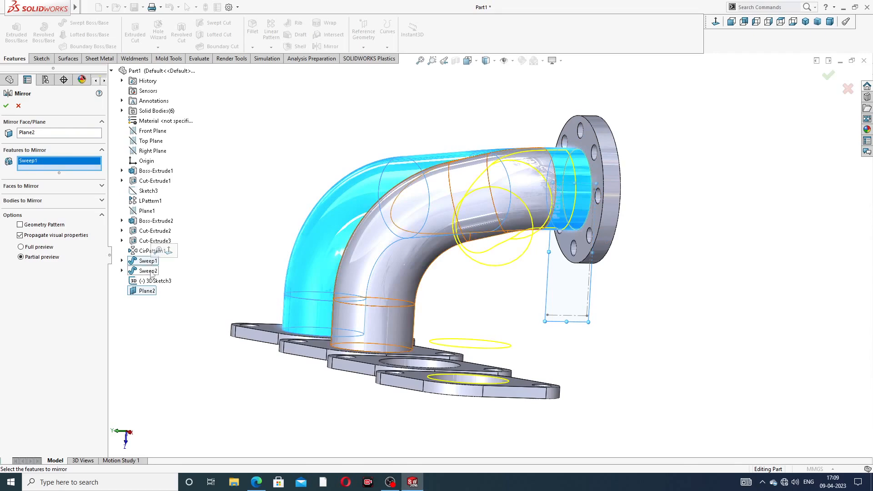
left_click(148, 271)
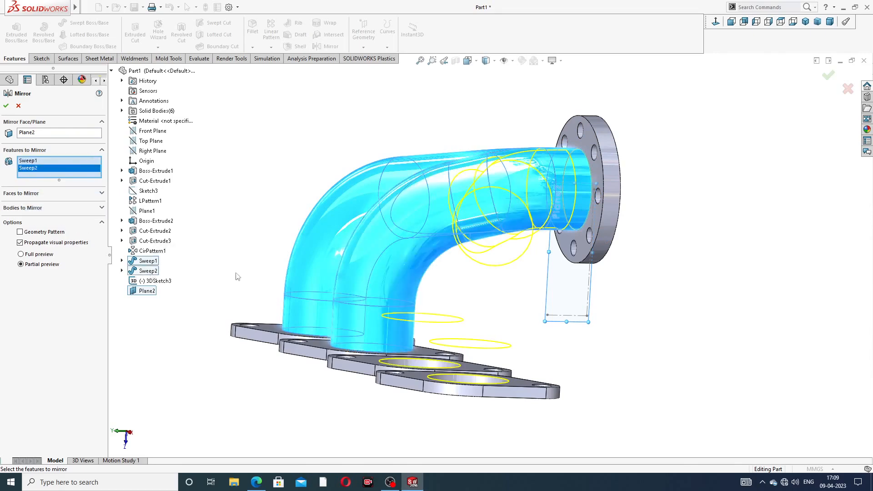
middle_click_drag(236, 276, 384, 320)
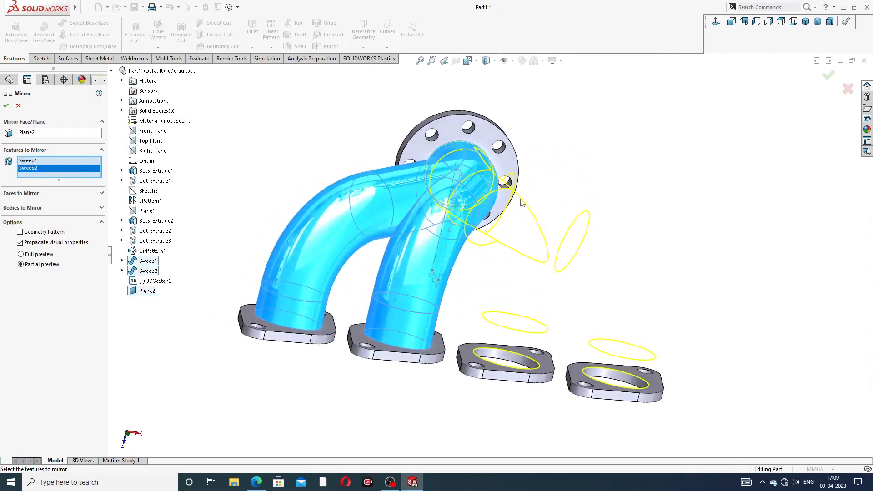
left_click(7, 106)
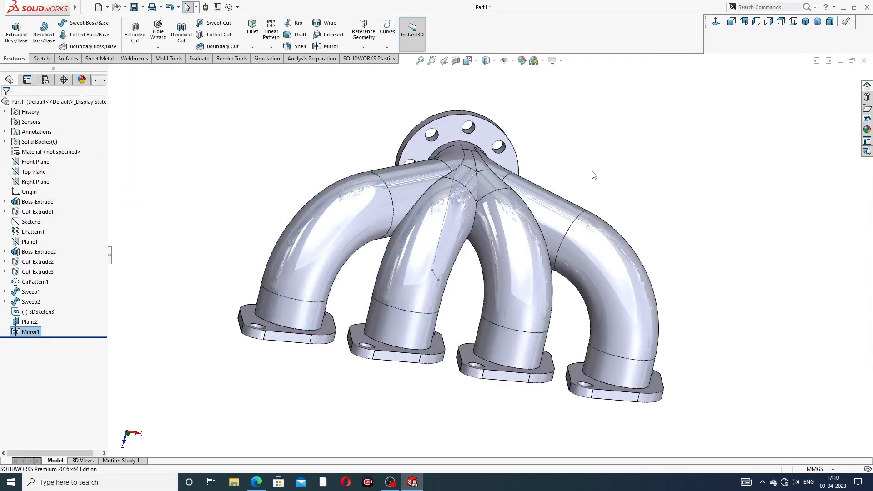
Hide the mirror plane and the 3D sketch with the two construction lines.
middle_click_drag(593, 175, 476, 247)
scroll(532, 265, "down", 6)
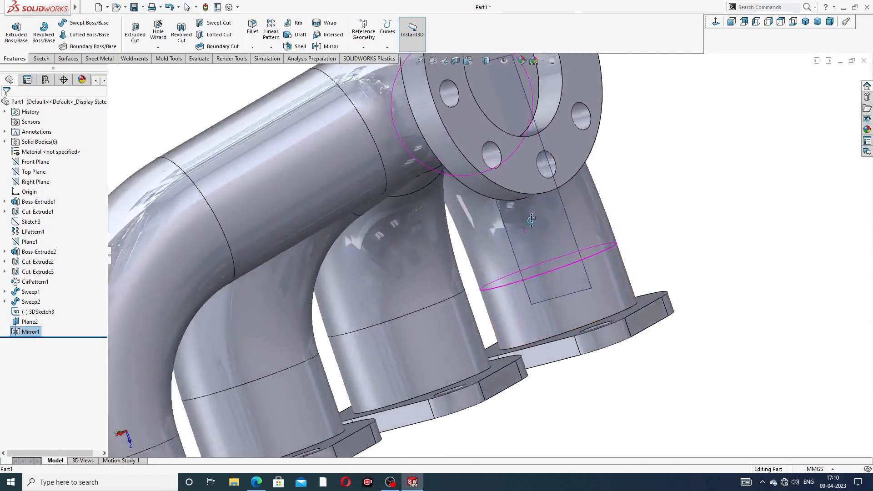
scroll(609, 228, "up", 8)
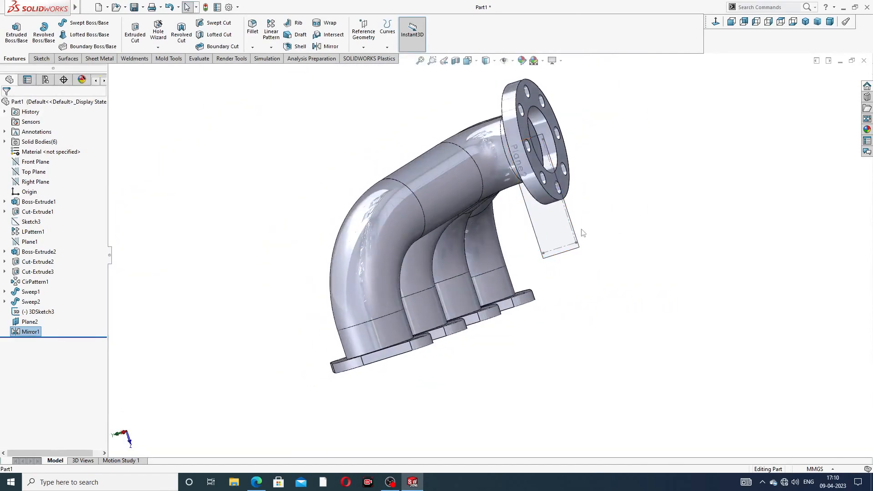
left_click(574, 227)
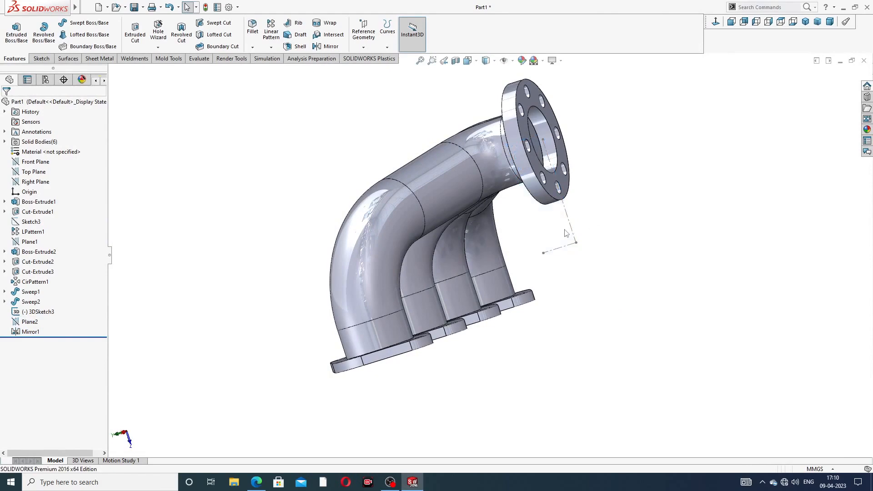
scroll(564, 230, "down", 3)
left_click(559, 223)
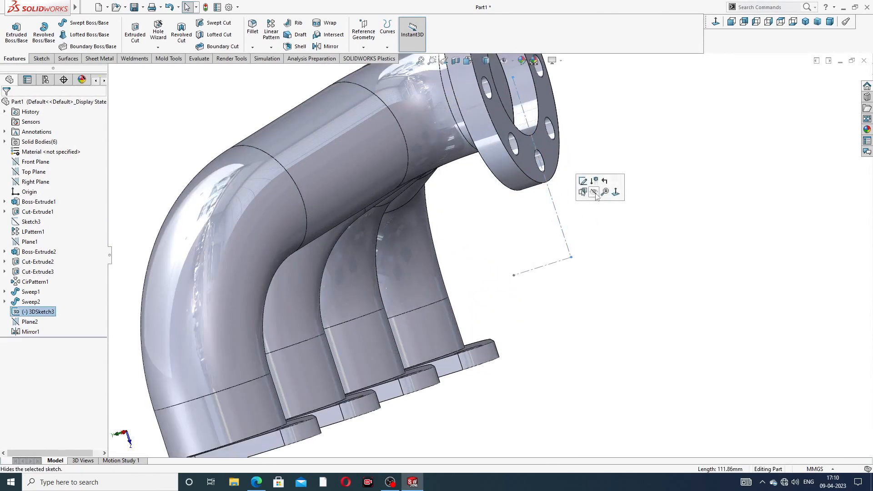
left_click(594, 192)
Start a Shell with 1 mm wall thickness and choose the pipe end face inside the round flange's bore for removal.
scroll(578, 182, "up", 4)
middle_click_drag(562, 176, 477, 153)
left_click(300, 46)
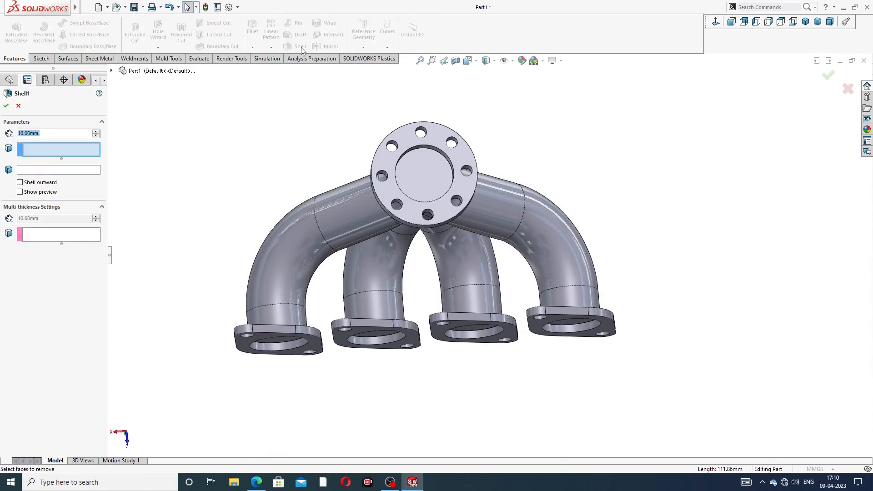
type("1")
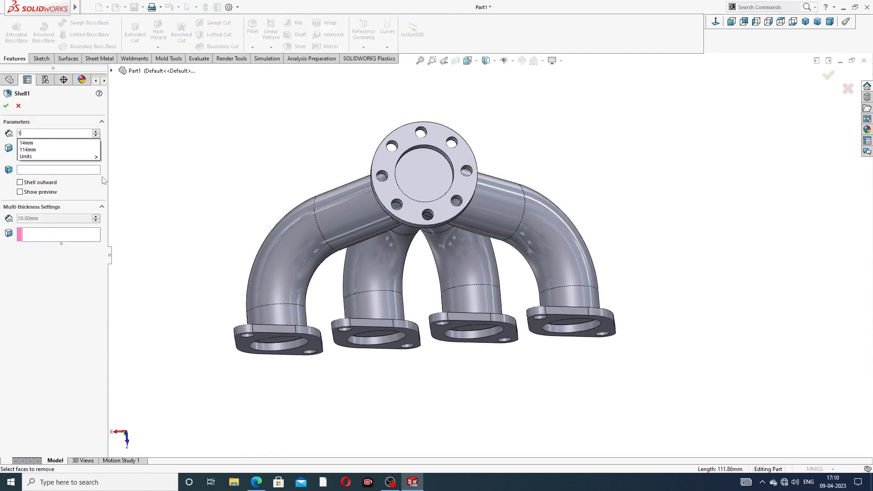
key("Tab")
scroll(409, 259, "down", 3)
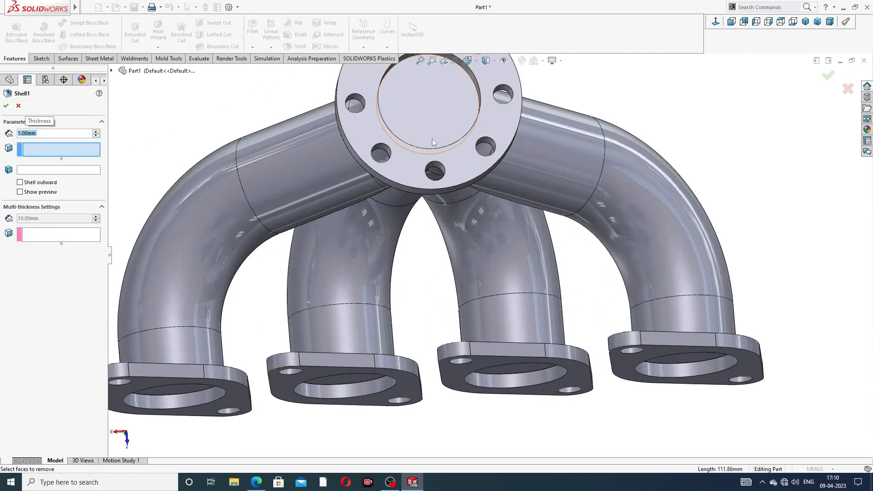
left_click(430, 127)
Add the pipe end faces inside the four port flanges to the faces removed, and apply the shell.
scroll(243, 411, "up", 1)
middle_click_drag(243, 411, 239, 364)
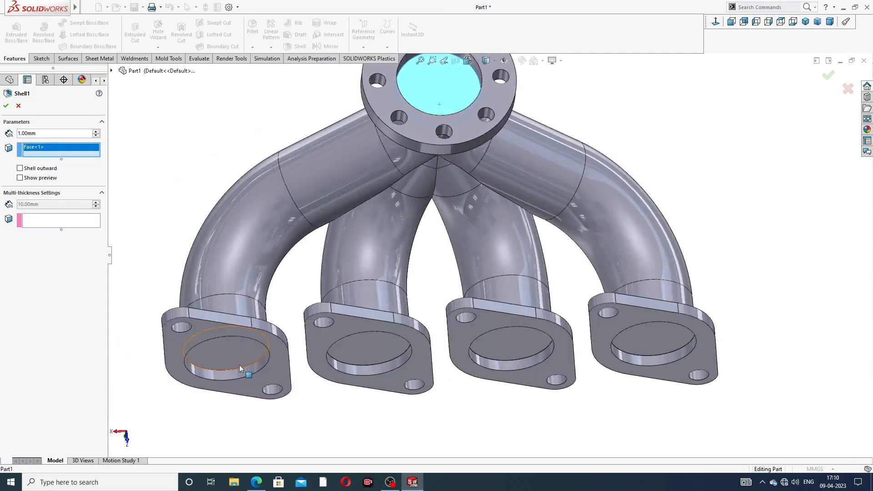
left_click(234, 356)
left_click(380, 342)
scroll(427, 356, "up", 3)
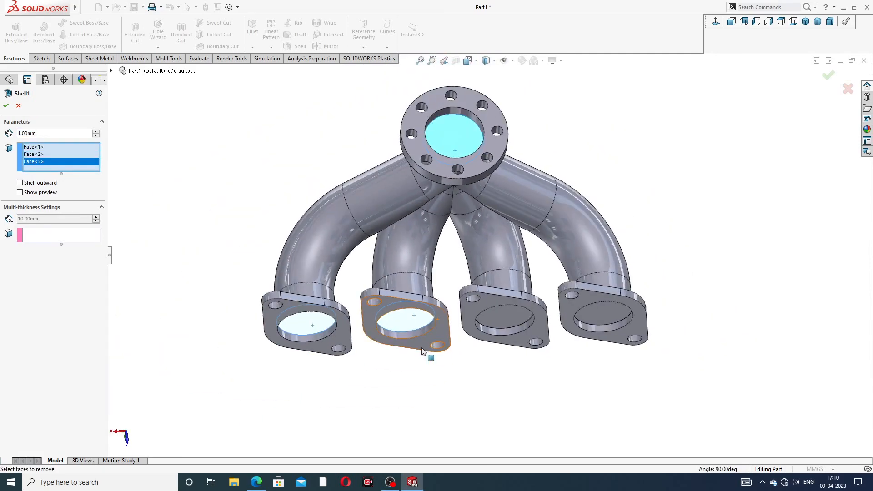
middle_click_drag(456, 356, 501, 283)
left_click(501, 283)
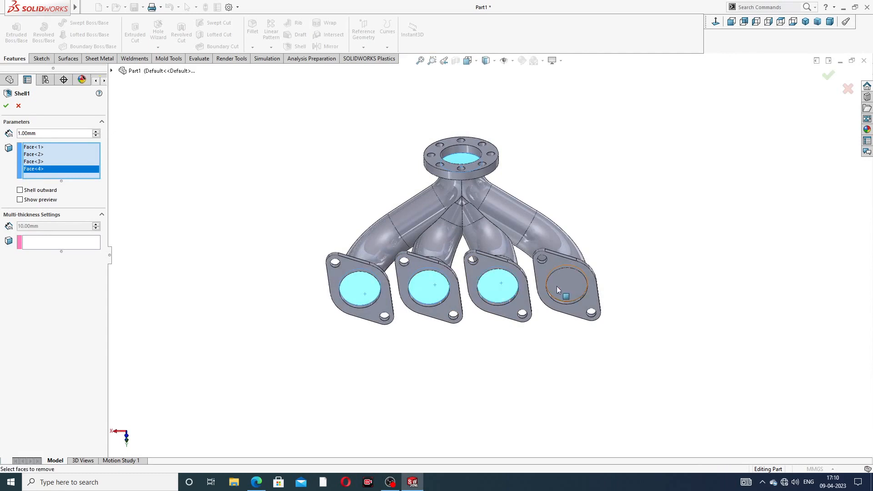
left_click(563, 285)
left_click(829, 75)
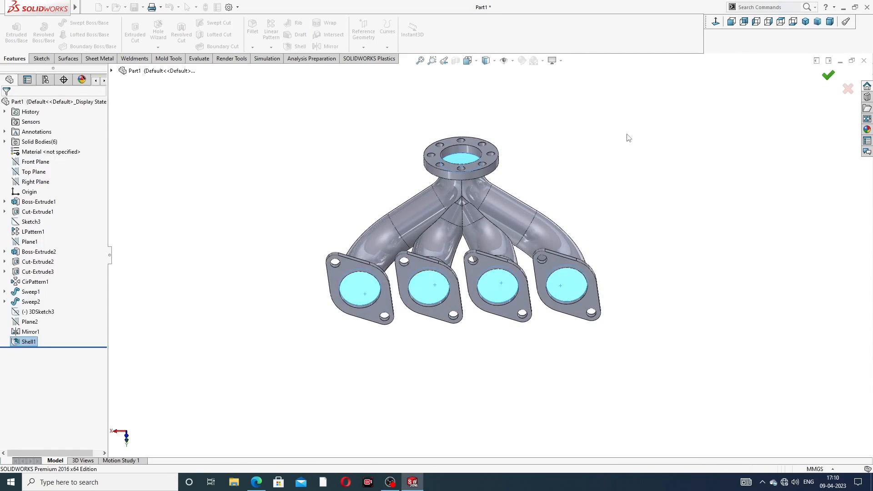
Examine the shelled manifold through the round flange's bore and check the PDF drawing for the threaded outlet pipe's dimensions.
middle_click_drag(469, 170, 469, 312)
scroll(441, 201, "down", 2)
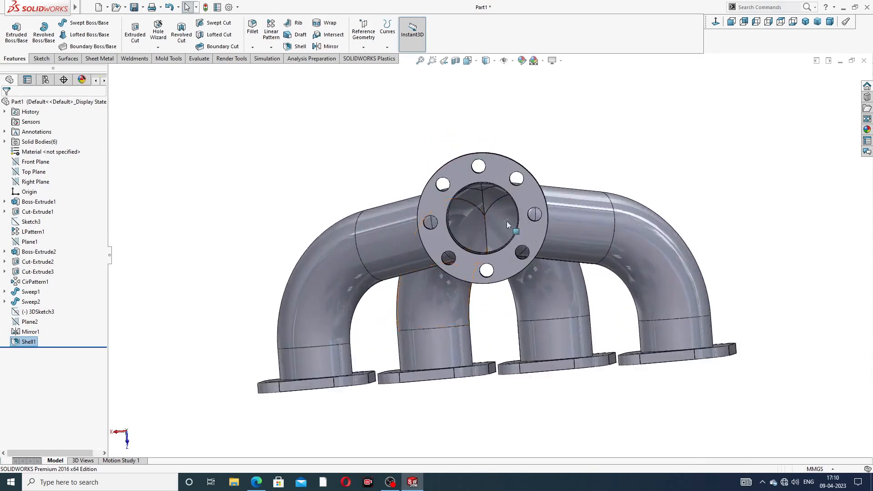
middle_click_drag(506, 221, 579, 253)
scroll(559, 264, "up", 3)
scroll(579, 251, "down", 5)
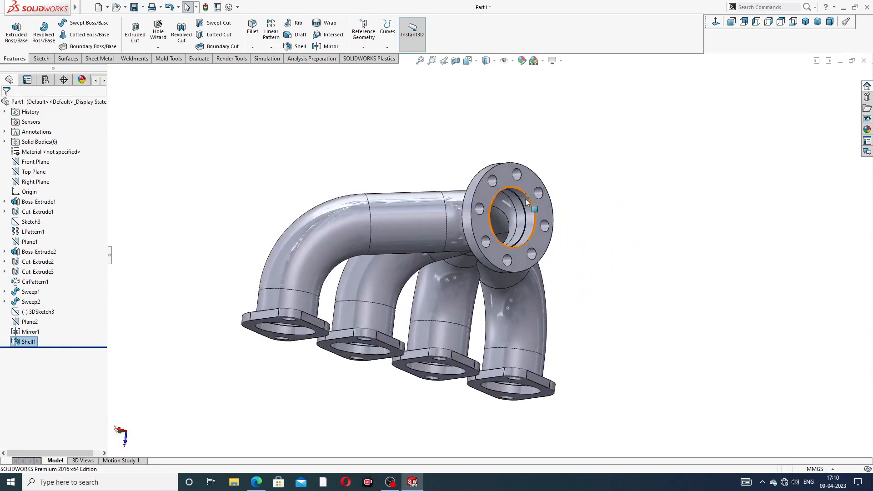
scroll(545, 191, "down", 4)
left_click(258, 486)
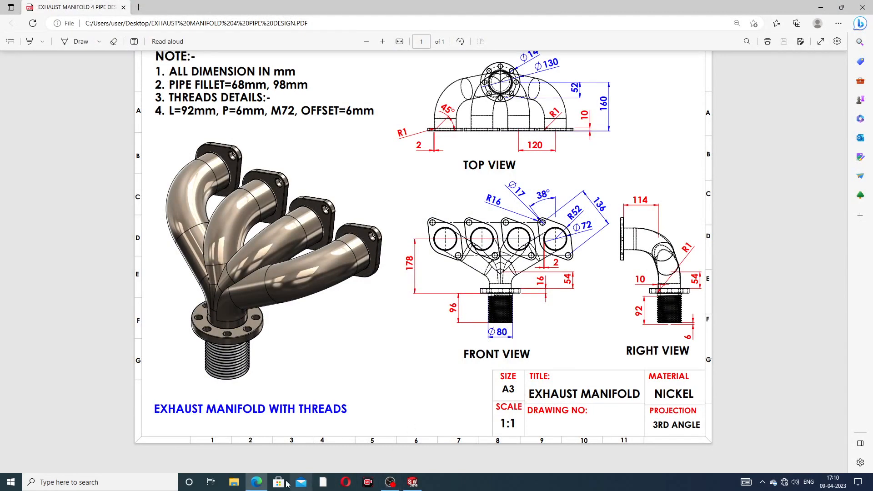
left_click(257, 482)
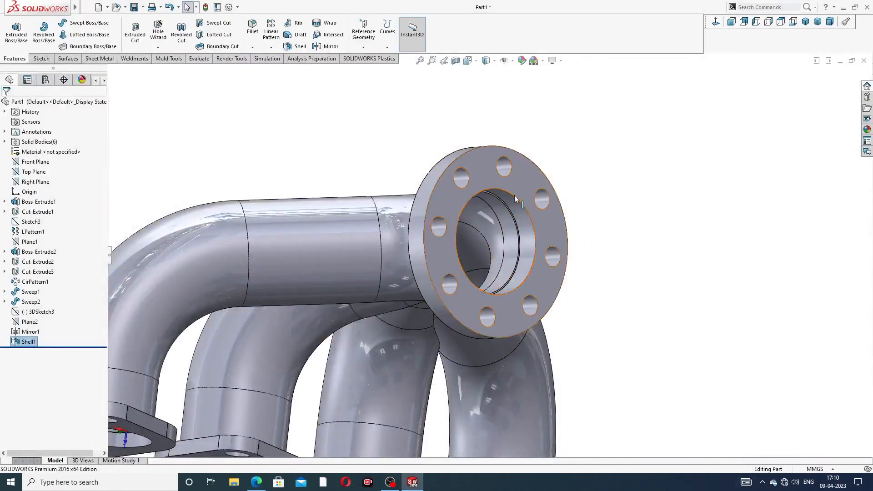
Sketch a circle of about 42 mm radius on the round flange's outer face, centred on its bore.
scroll(515, 195, "down", 3)
left_click(476, 180)
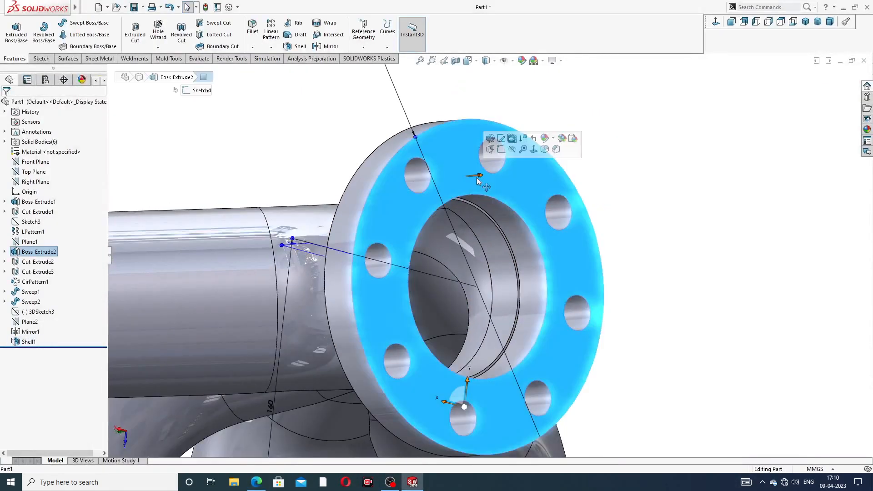
left_click(500, 150)
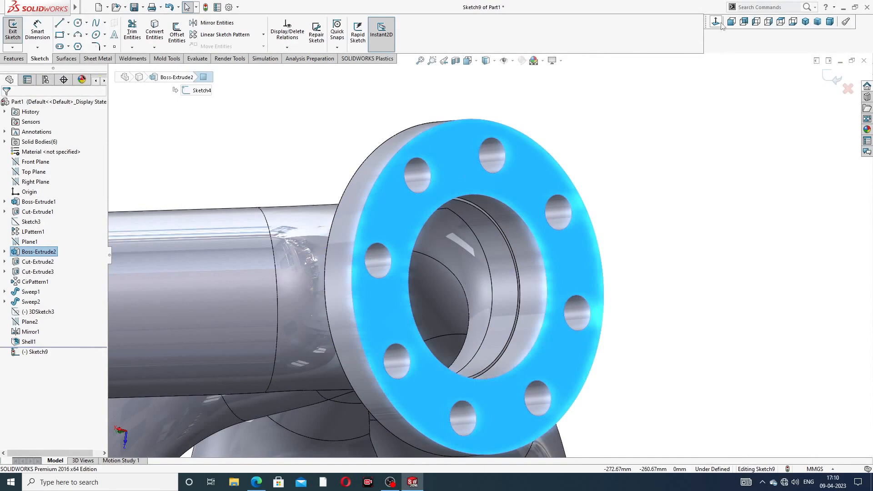
left_click(716, 22)
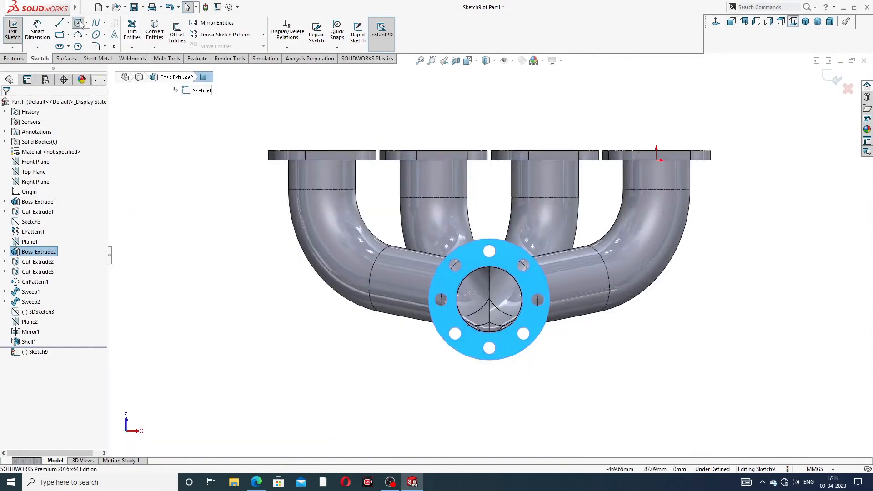
left_click(78, 23)
scroll(498, 323, "down", 3)
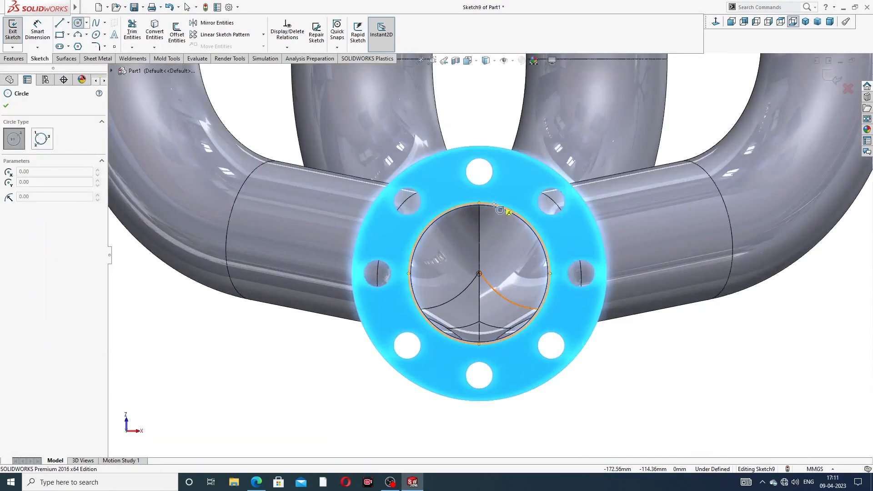
left_click(479, 274)
left_click(494, 193)
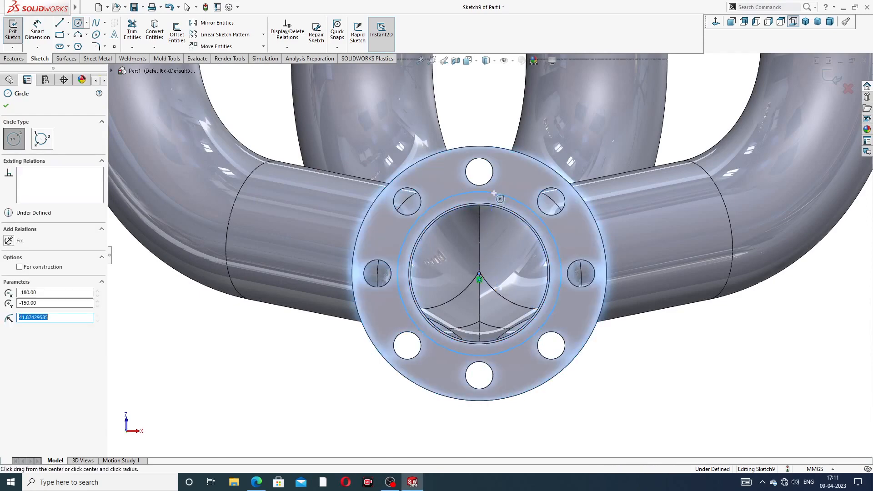
right_click(506, 122)
left_click(523, 126)
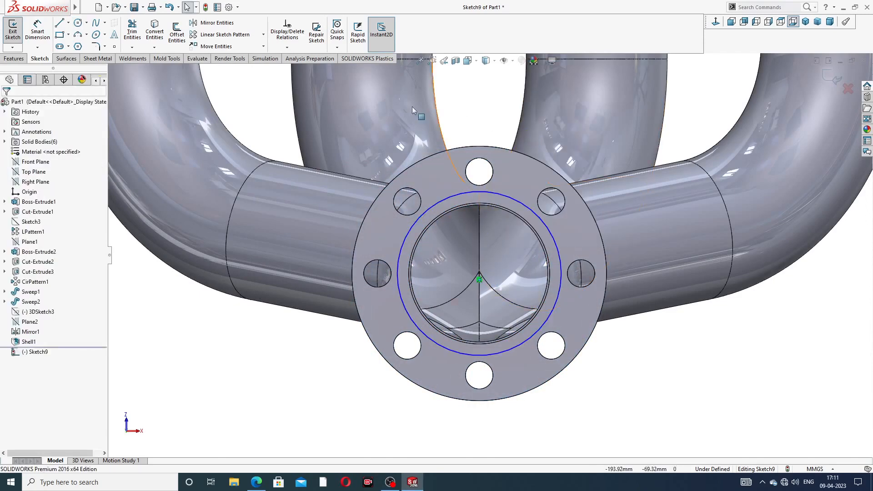
Dimension the circle on the round flange to a diameter of 80 mm.
left_click(44, 37)
left_click(526, 205)
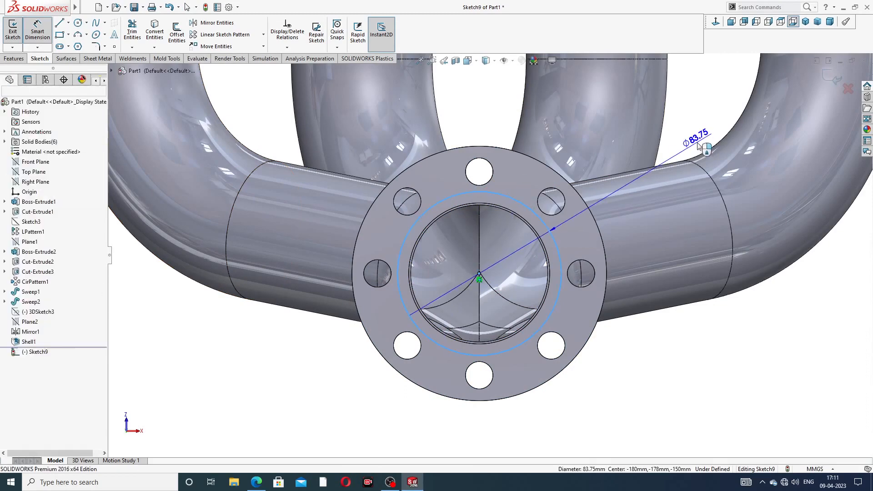
left_click(698, 147)
key("Return")
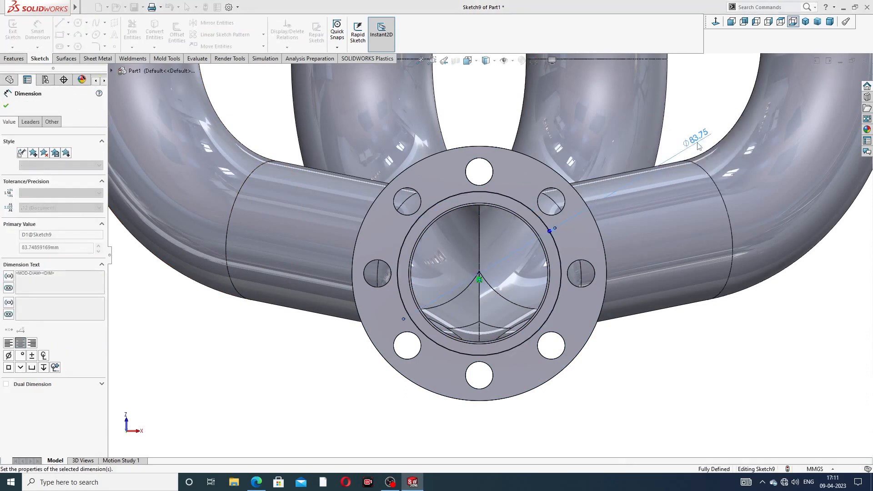
key("Escape")
right_click(686, 352)
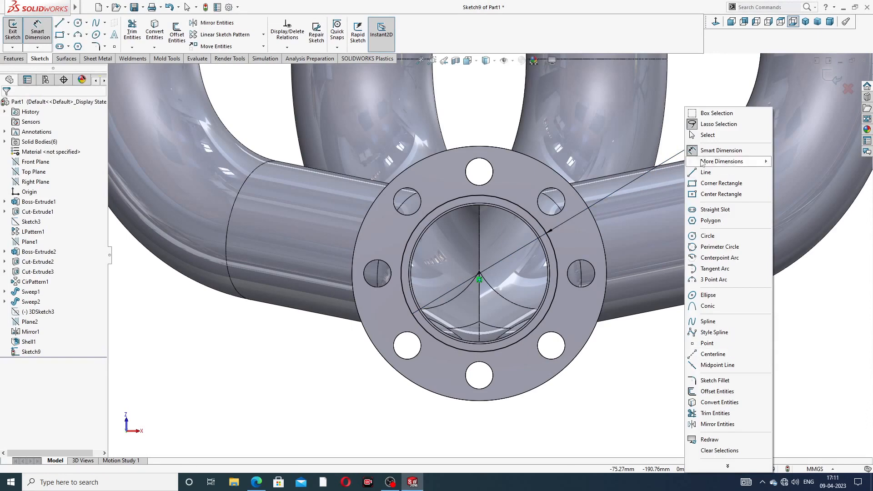
left_click(708, 135)
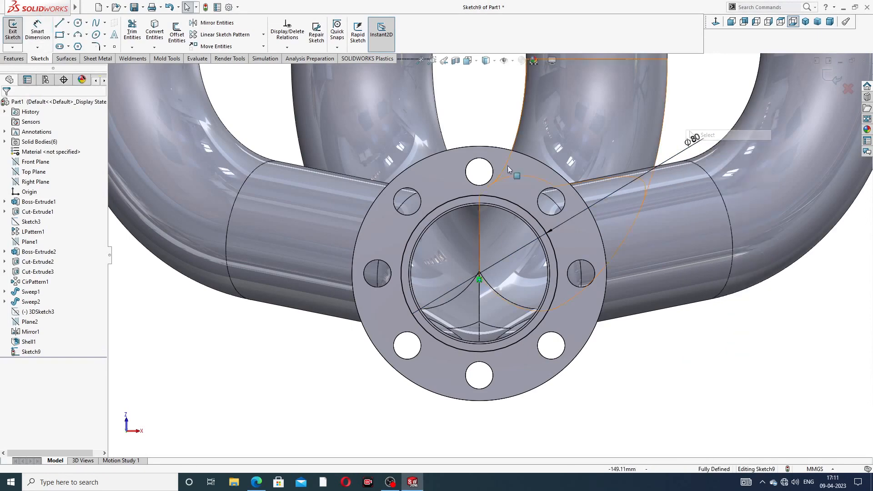
Start a boss extrusion of the 80 mm circle outward from the flange with a blind depth of 96 mm.
left_click(13, 59)
left_click(25, 42)
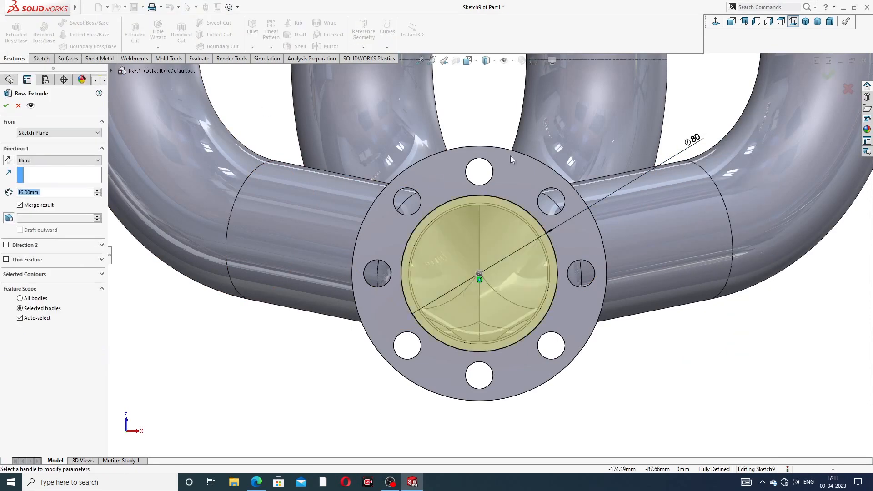
middle_click_drag(508, 251, 432, 260)
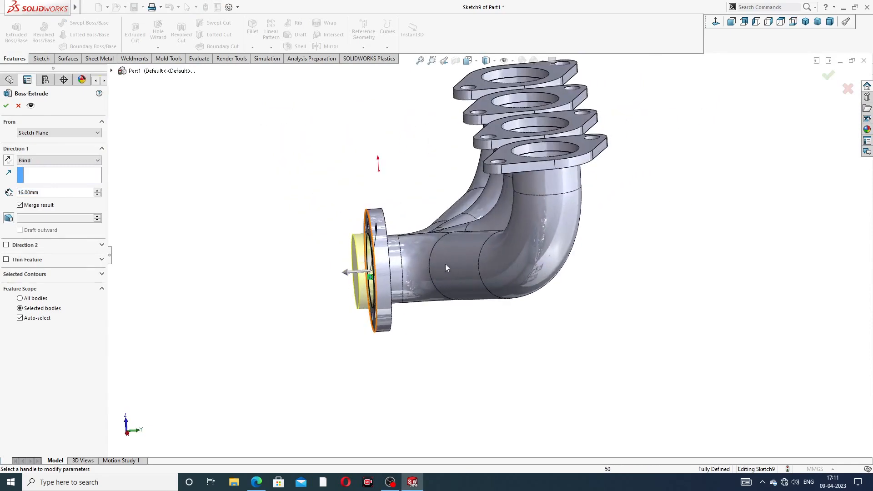
scroll(408, 265, "down", 3)
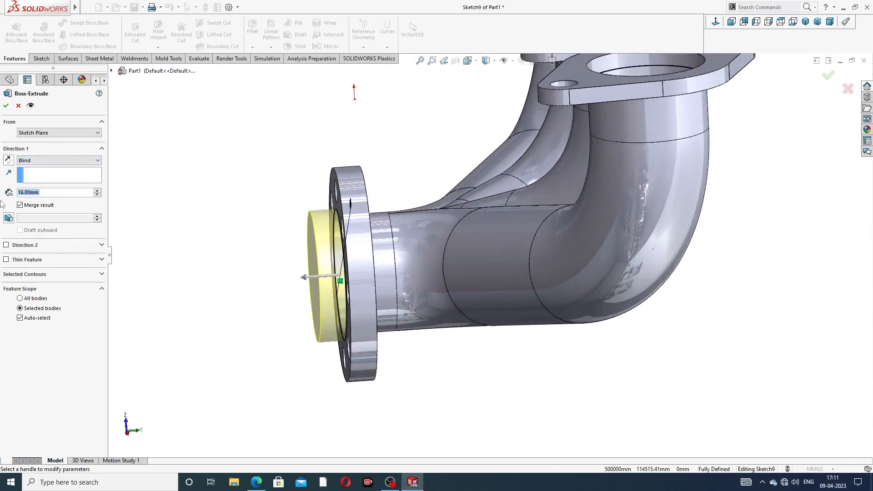
type("96")
key("Return")
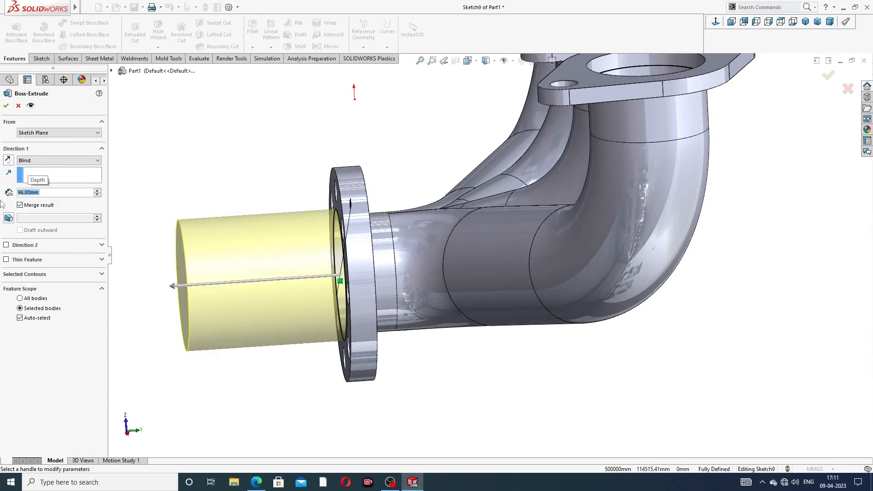
Make the extrusion a one-direction thin feature with a 10 mm wall thickened inward, and apply it.
left_click(7, 260)
scroll(210, 259, "up", 2)
middle_click_drag(243, 268, 283, 252)
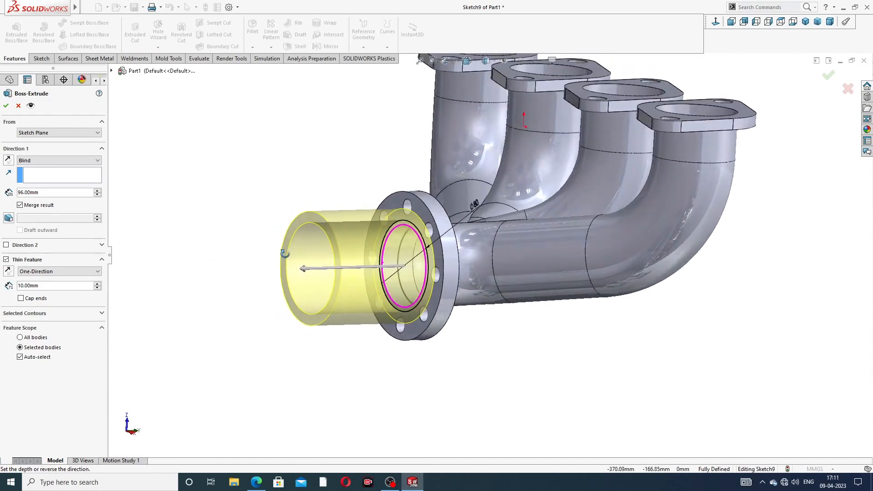
left_click(8, 272)
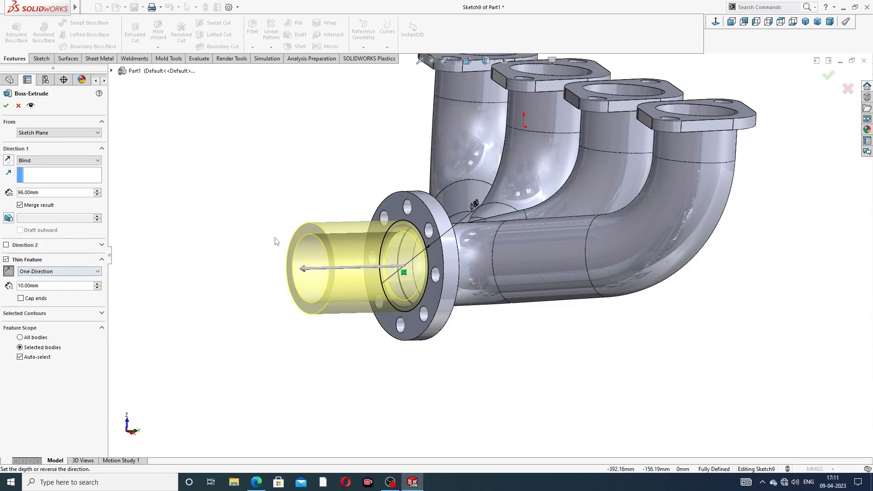
mouse_move(274, 241)
middle_mouse_down()
mouse_move(238, 220)
mouse_move(275, 238)
mouse_move(315, 230)
mouse_move(272, 239)
middle_mouse_up()
scroll(412, 234, "down", 2)
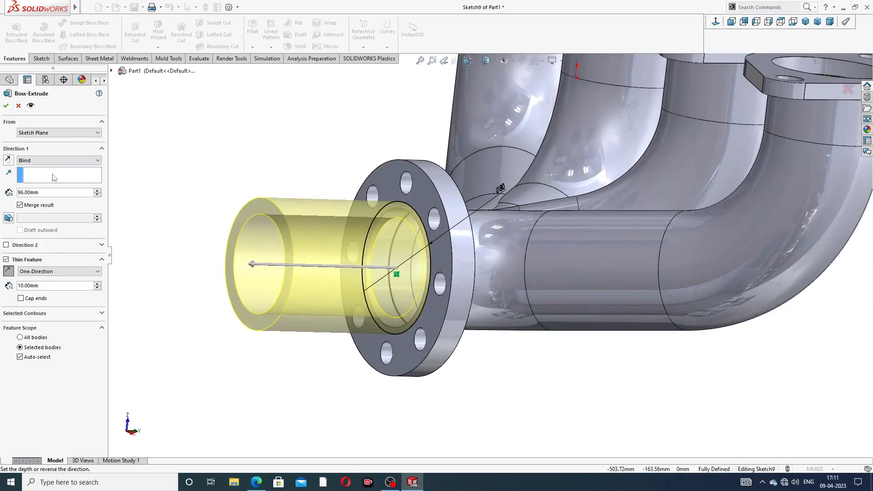
left_click(6, 106)
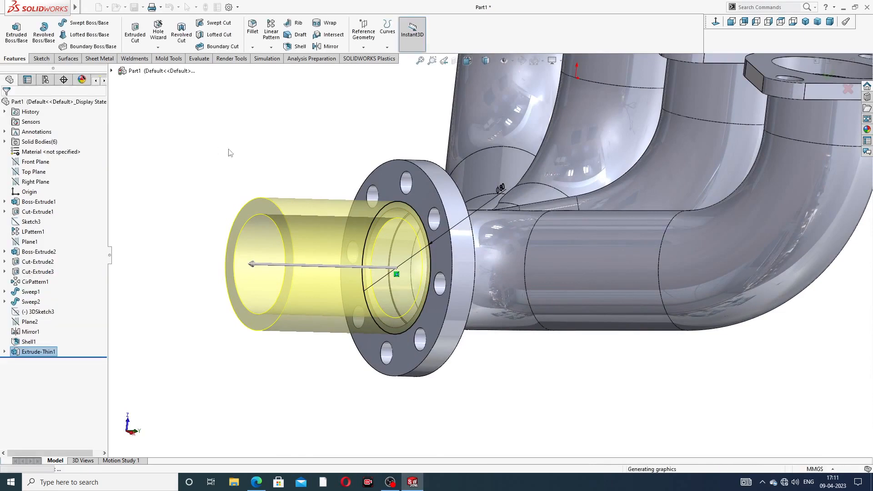
Check the fillet sizes in the PDF drawing and apply a 1 mm fillet where the outlet pipe meets the round flange.
scroll(347, 169, "up", 4)
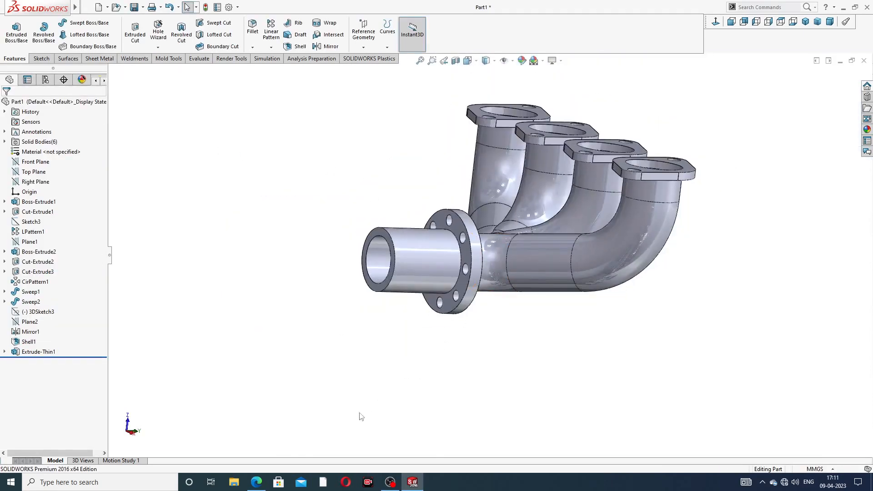
left_click(256, 482)
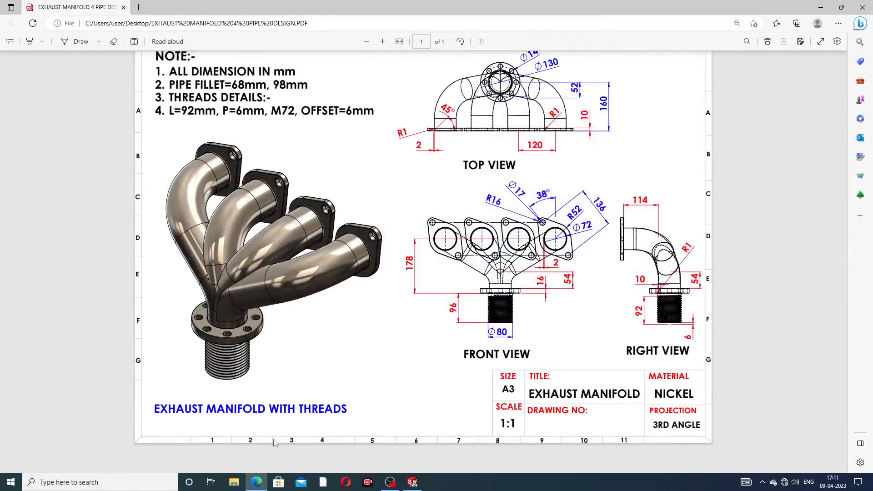
left_click(257, 482)
middle_click_drag(546, 188, 471, 243)
scroll(468, 246, "down", 3)
scroll(471, 243, "down", 5)
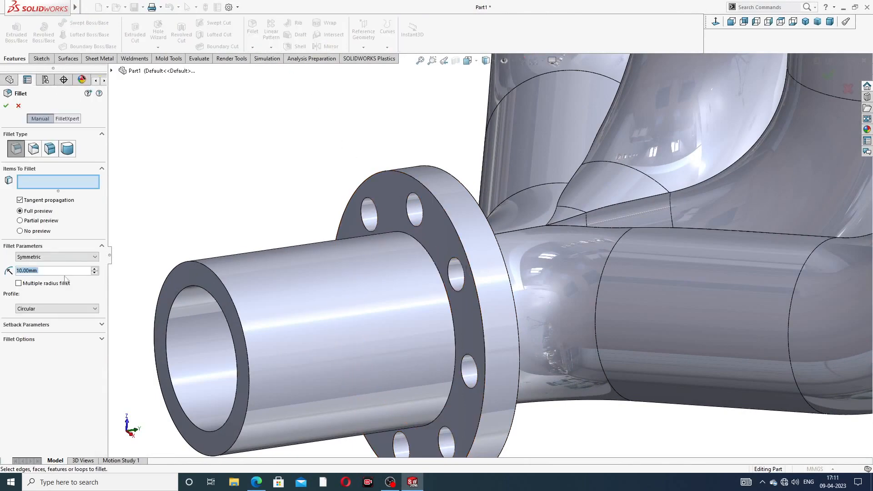
type("1")
key("Return")
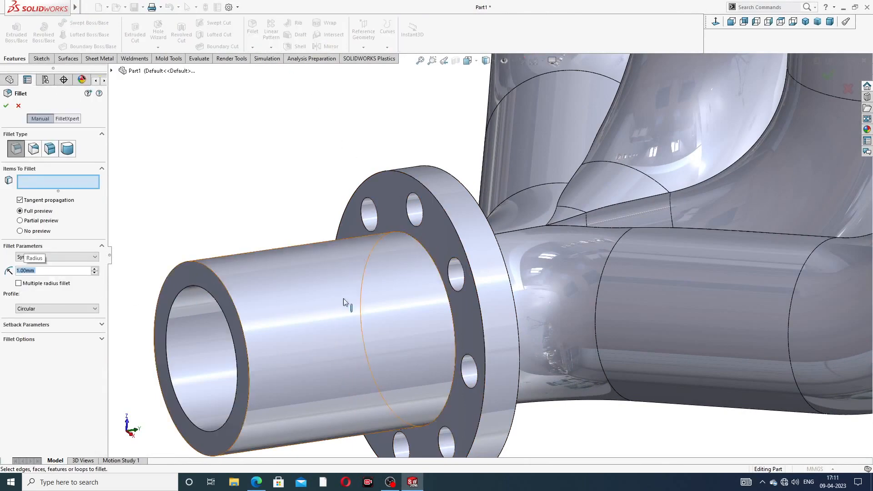
left_click(421, 261)
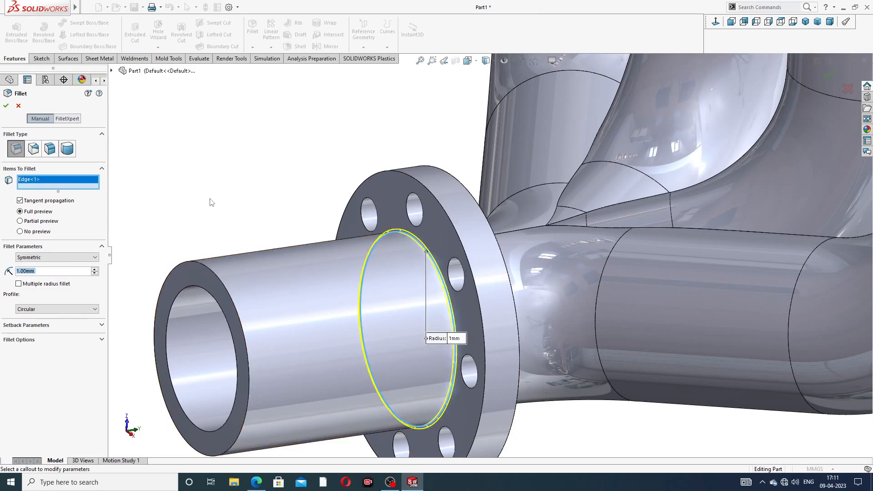
left_click(6, 106)
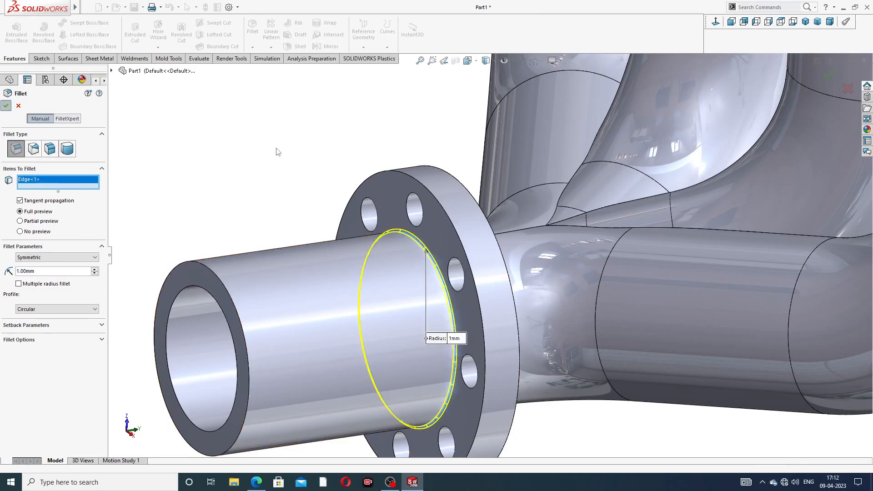
Inspect the joint between the outlet pipe and the round flange, and delete the fillet there.
scroll(311, 165, "up", 3)
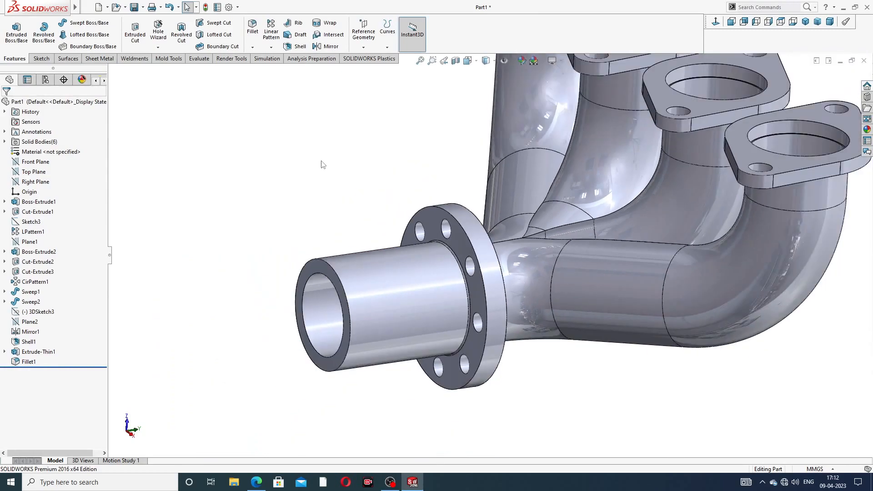
middle_click_drag(321, 163, 388, 222)
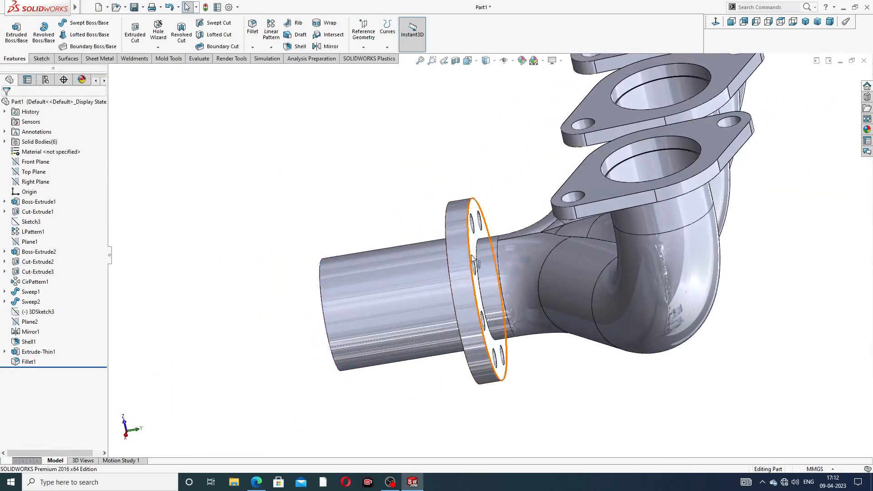
scroll(469, 253, "down", 3)
scroll(387, 176, "up", 2)
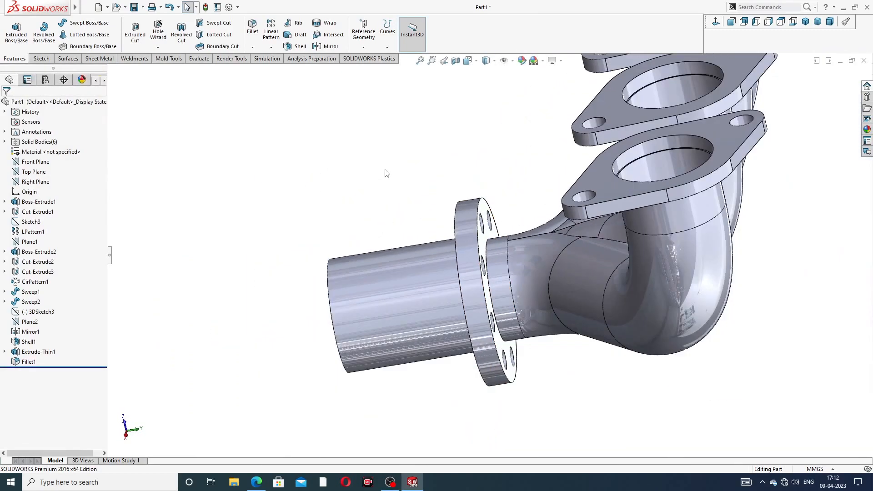
middle_click_drag(387, 174, 409, 164)
scroll(427, 241, "down", 4)
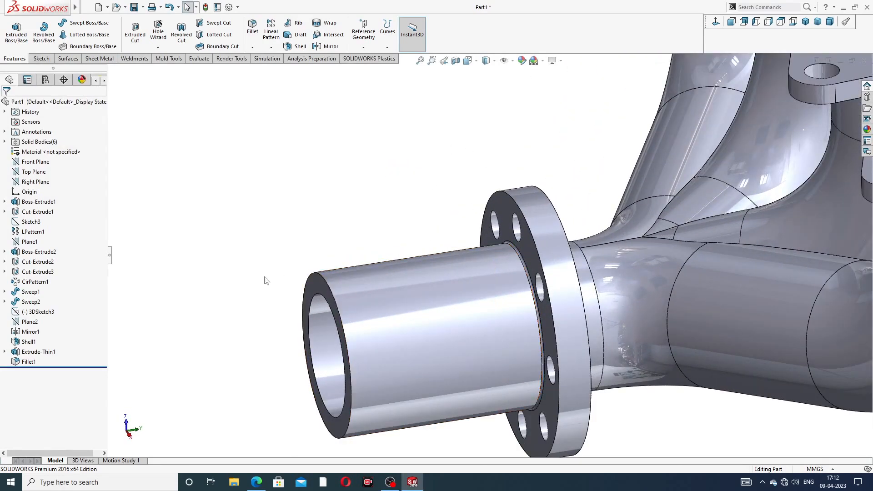
left_click(30, 362)
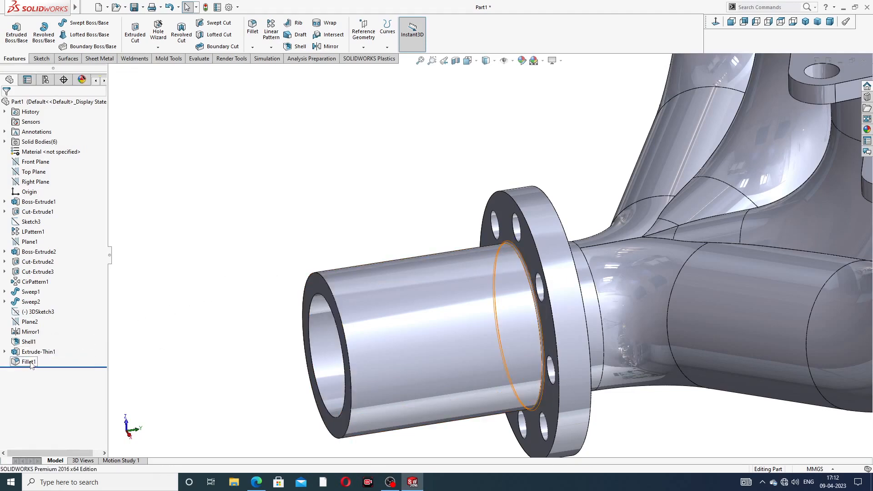
right_click(32, 365)
left_click(56, 352)
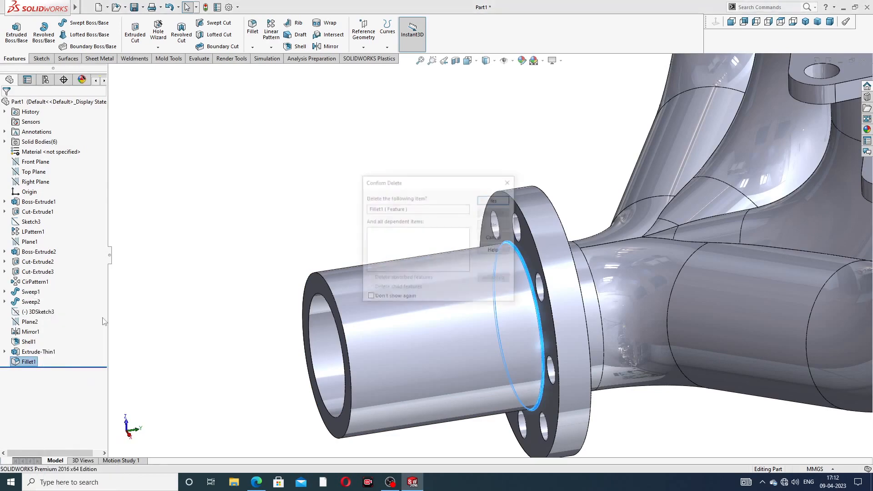
left_click(481, 198)
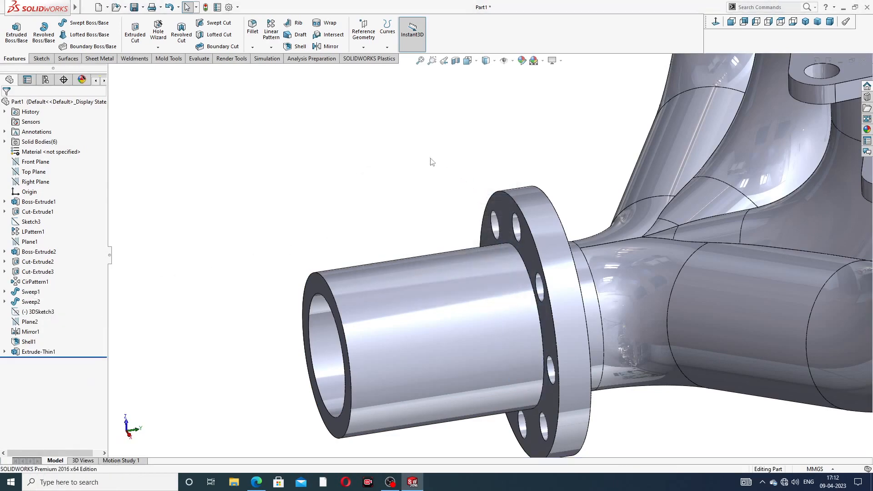
Apply a 1 mm fillet to the edges of both flat faces of the round outlet flange.
left_click(252, 28)
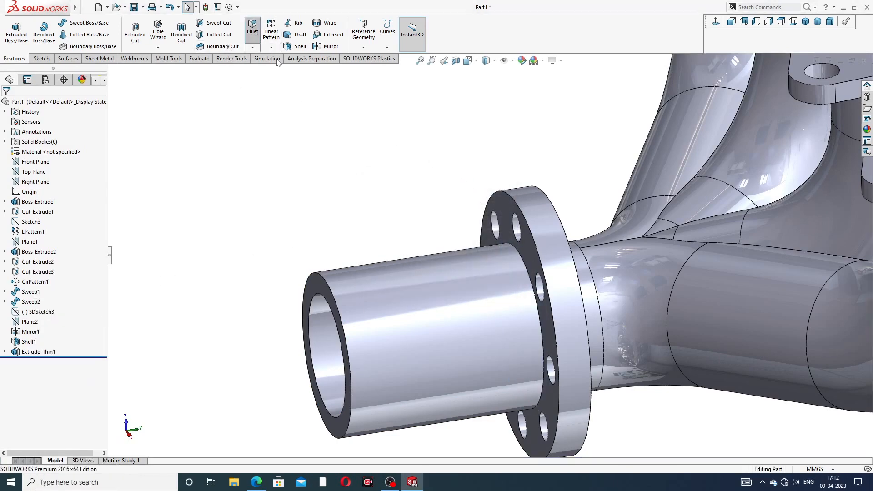
scroll(558, 243, "down", 3)
middle_click_drag(560, 237, 535, 237)
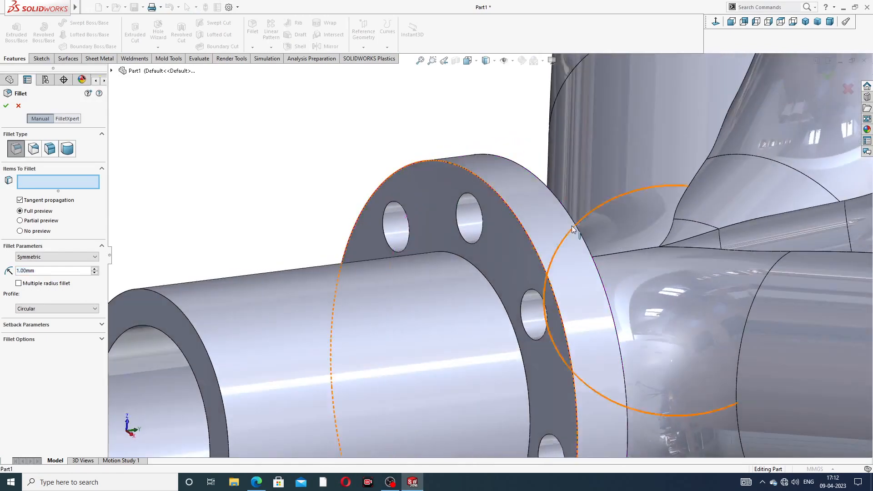
left_click(517, 243)
scroll(558, 238, "up", 3)
middle_click_drag(557, 235, 473, 246)
left_click(453, 229)
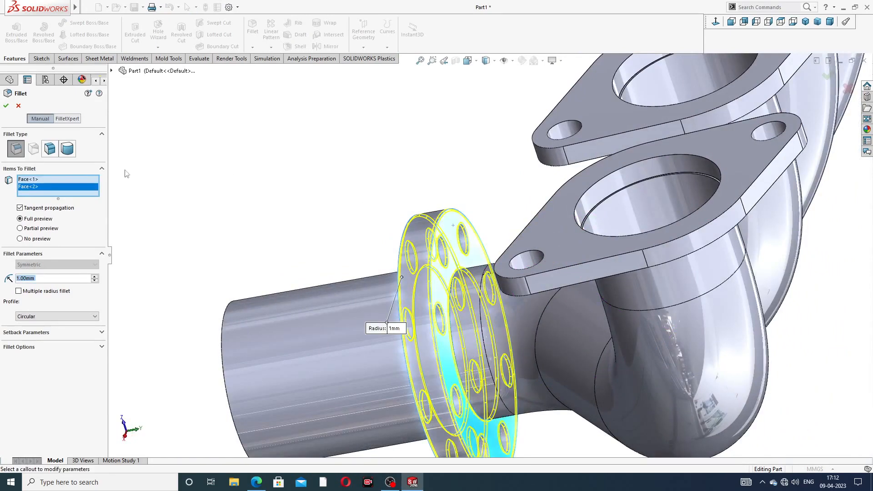
left_click(6, 105)
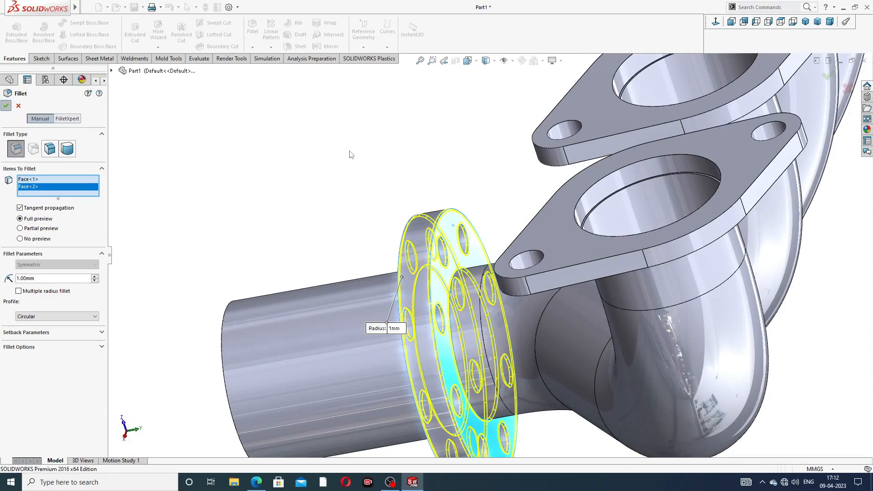
Inspect the filleted round flange from several sides and read the thread details in the PDF drawing.
scroll(407, 195, "up", 3)
middle_click_drag(407, 195, 474, 182)
scroll(472, 273, "down", 3)
middle_click_drag(516, 239, 448, 224)
scroll(429, 267, "up", 3)
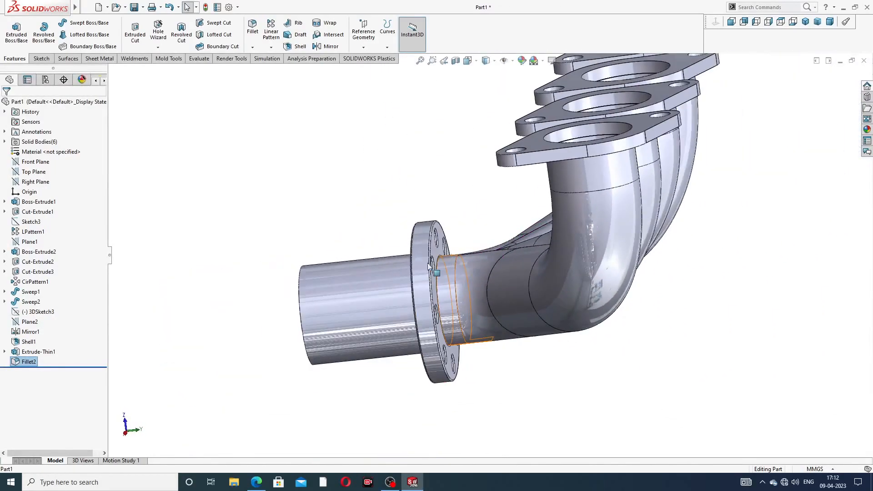
middle_click_drag(430, 266, 467, 261)
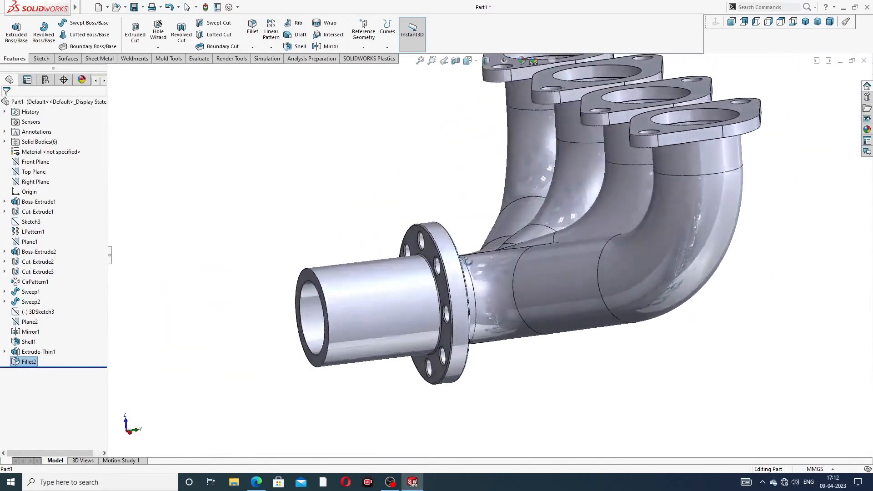
left_click(256, 482)
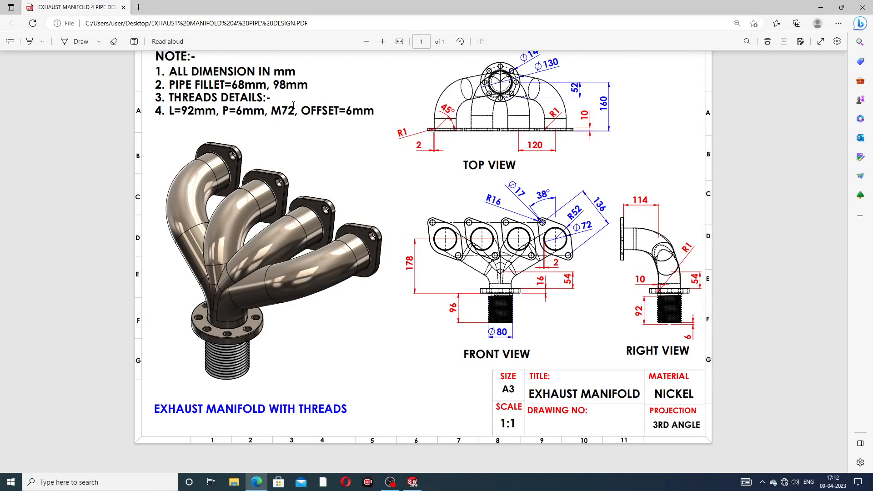
left_click(257, 482)
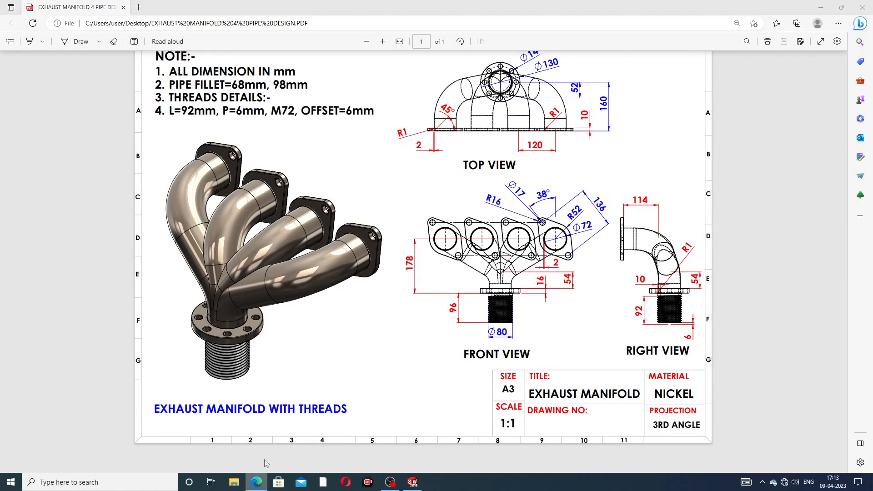
Cut a right-hand M72x6.0 Metric Die thread 92 mm long from the outlet pipe's outer end edge, with a reversed 6 mm offset.
left_click(158, 47)
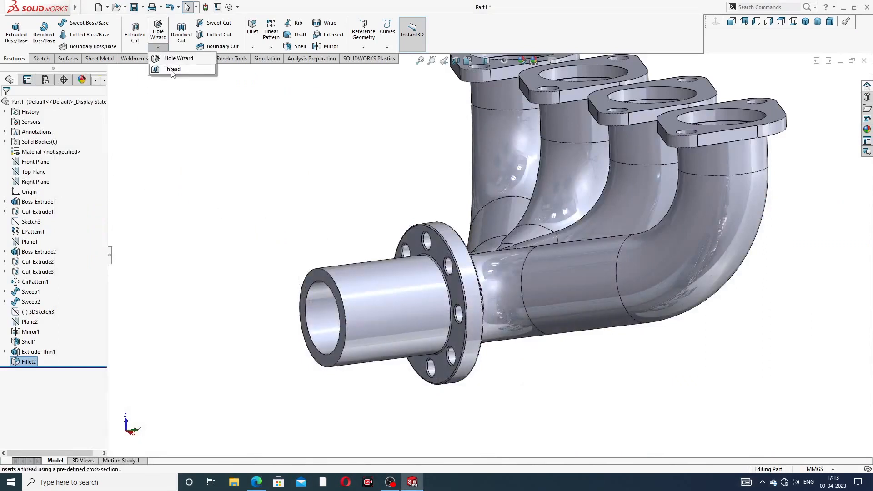
left_click(173, 72)
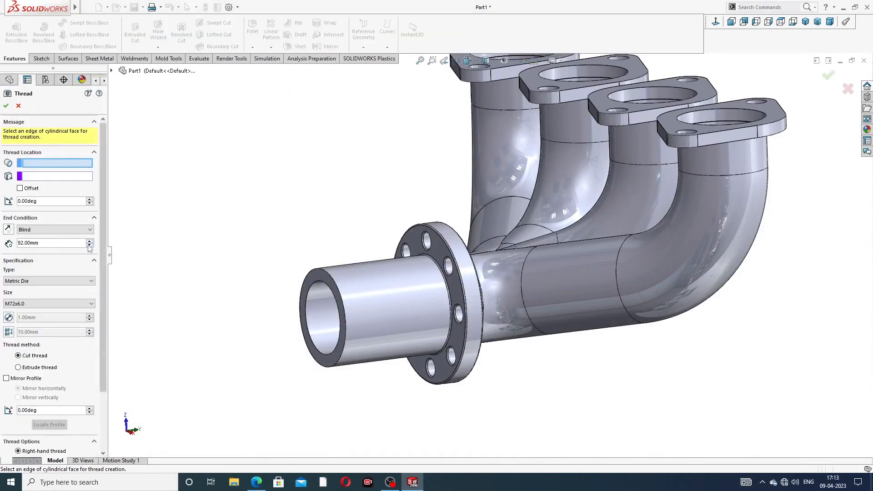
left_click(336, 283)
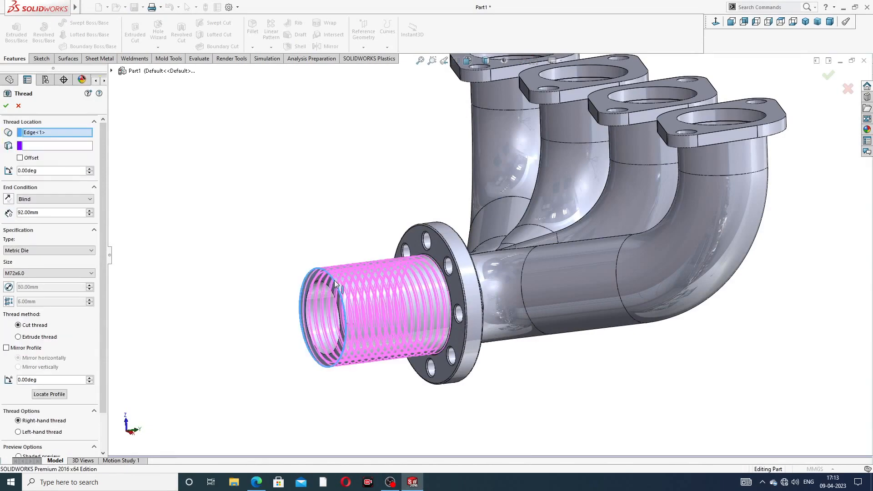
middle_click_drag(359, 287, 341, 288)
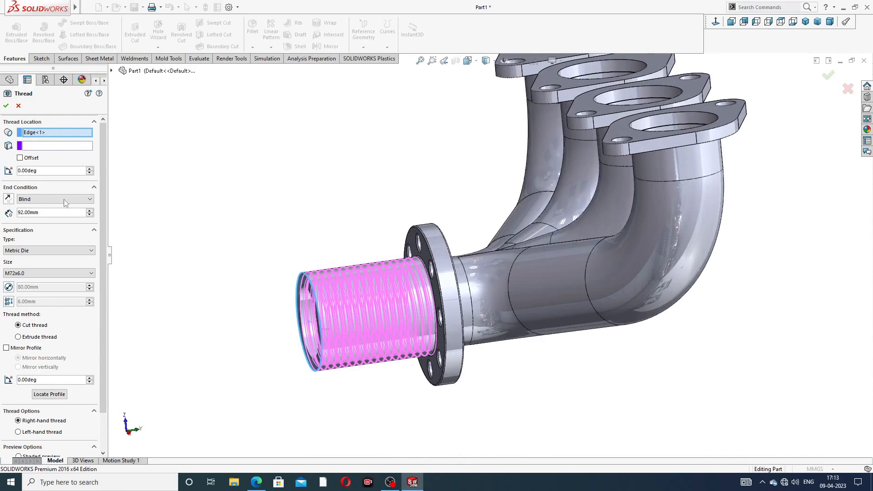
left_click(20, 158)
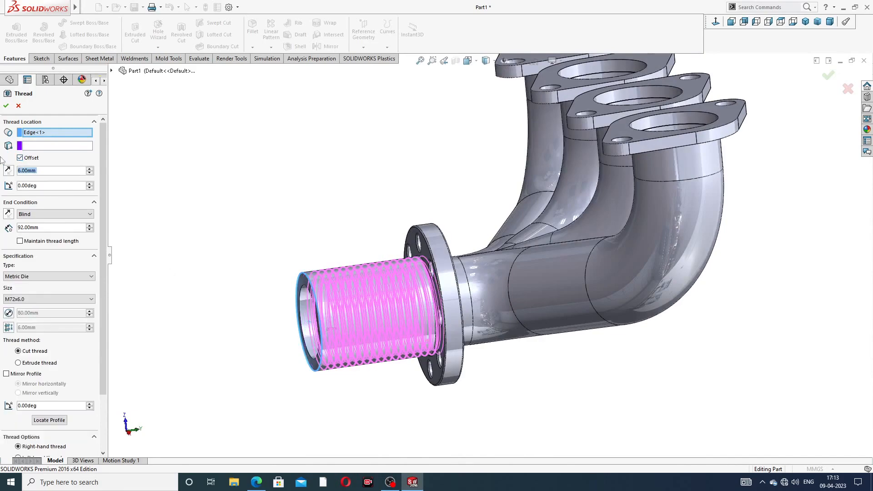
left_click(8, 170)
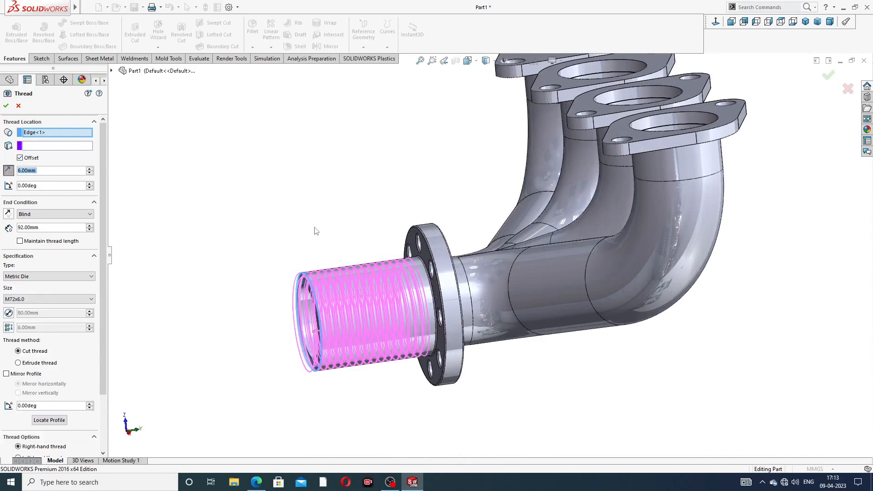
middle_click_drag(317, 231, 292, 263)
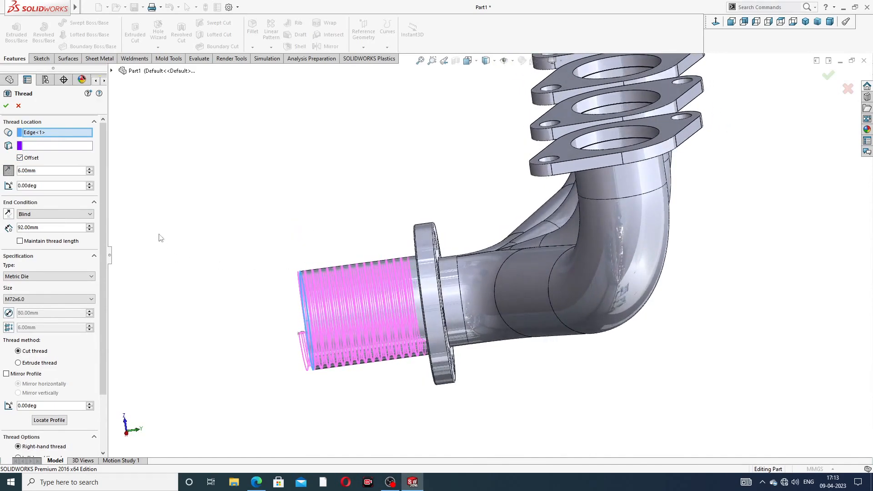
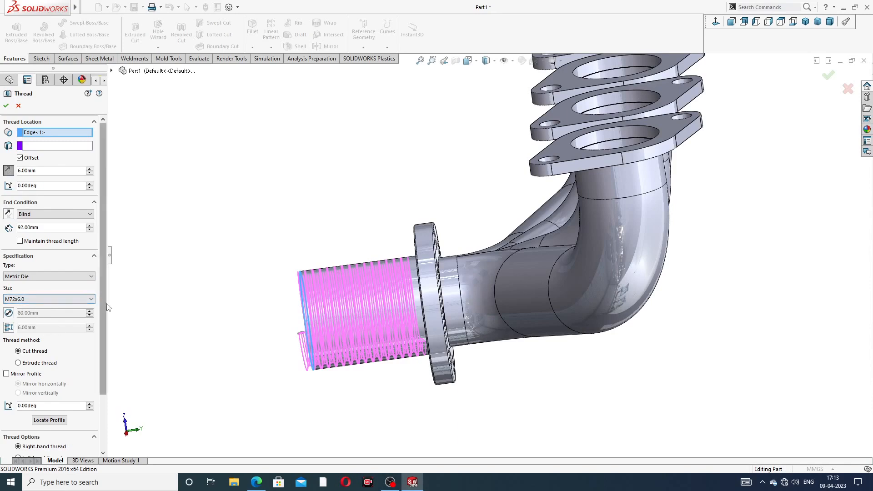
scroll(97, 356, "down", 3)
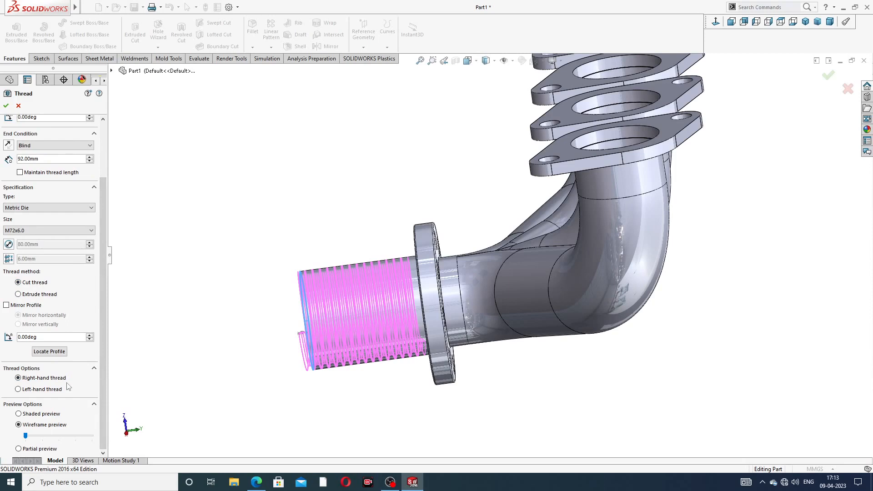
left_click(7, 106)
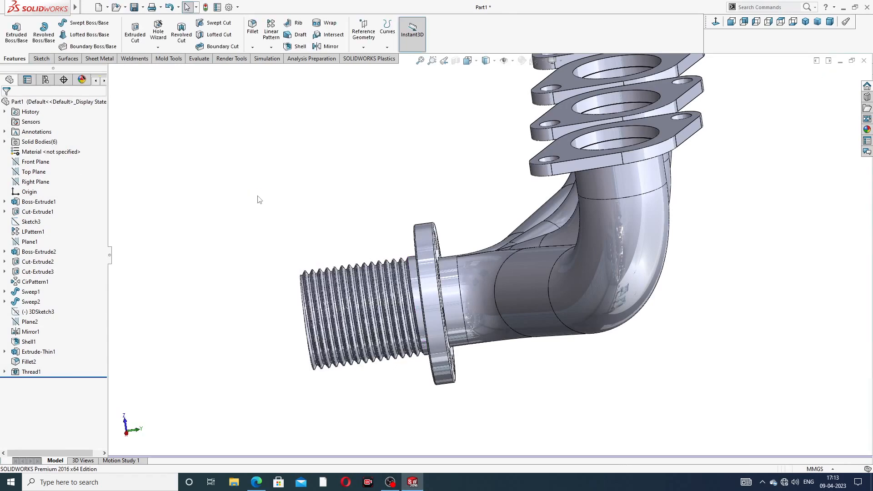
Give the outlet pipe's thread feature a grey colour of RGB 128, 128, 128.
scroll(345, 219, "up", 3)
middle_click_drag(380, 230, 424, 271)
scroll(424, 271, "down", 3)
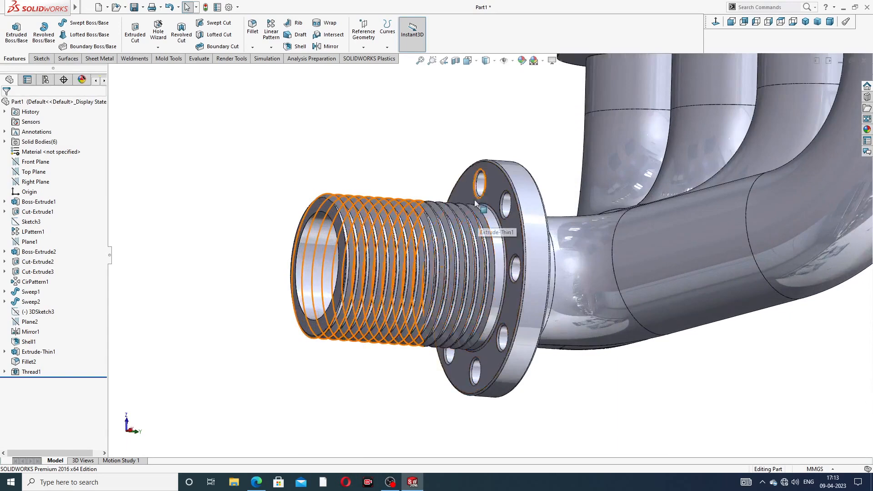
scroll(505, 241, "up", 3)
middle_click_drag(490, 142, 193, 293)
left_click(31, 372)
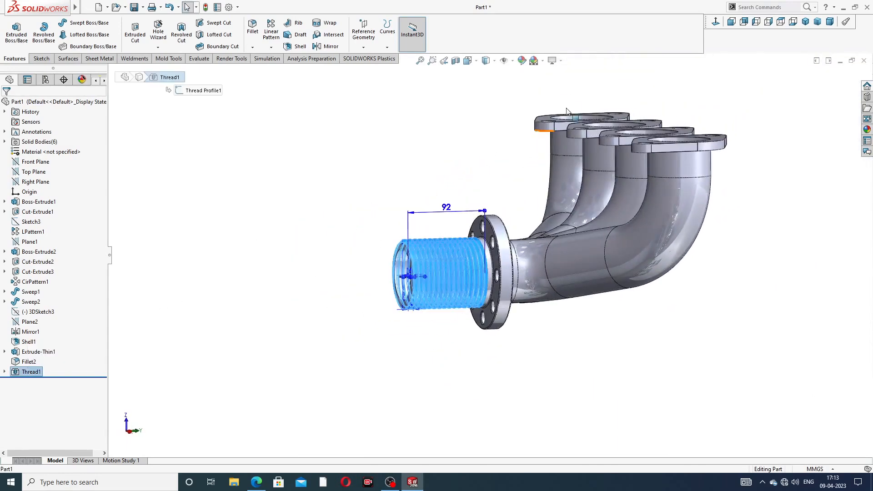
left_click(522, 61)
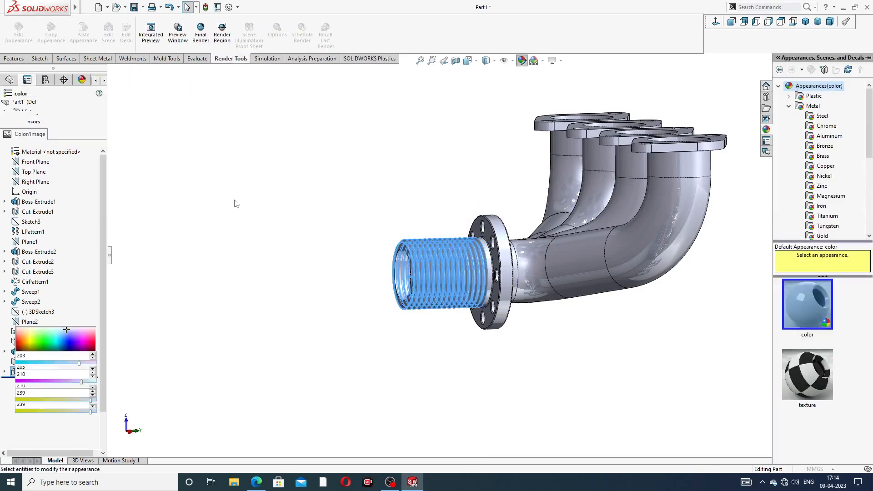
left_click(74, 293)
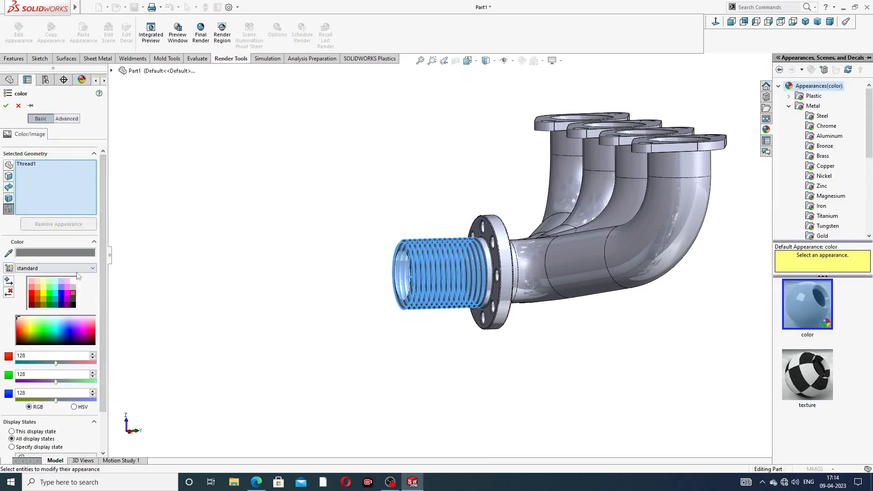
left_click(6, 105)
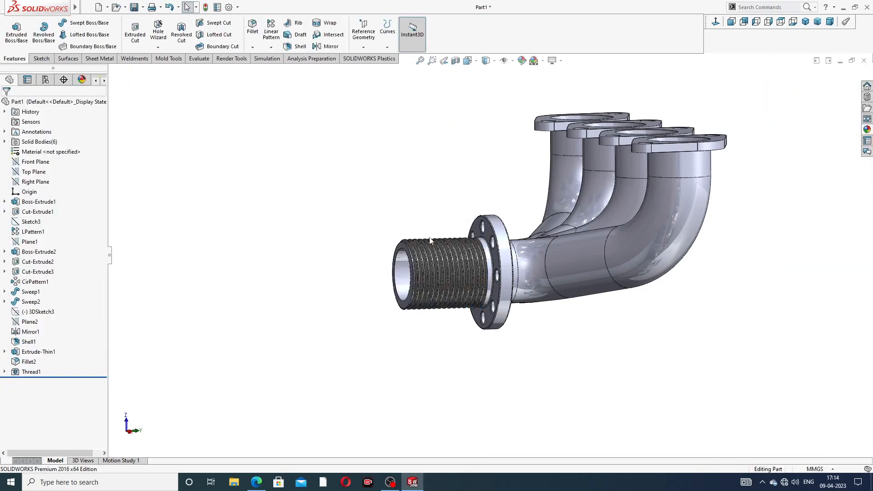
Apply the polished nickel appearance to the whole manifold and inspect it from several sides.
scroll(460, 284, "down", 2)
scroll(491, 214, "up", 2)
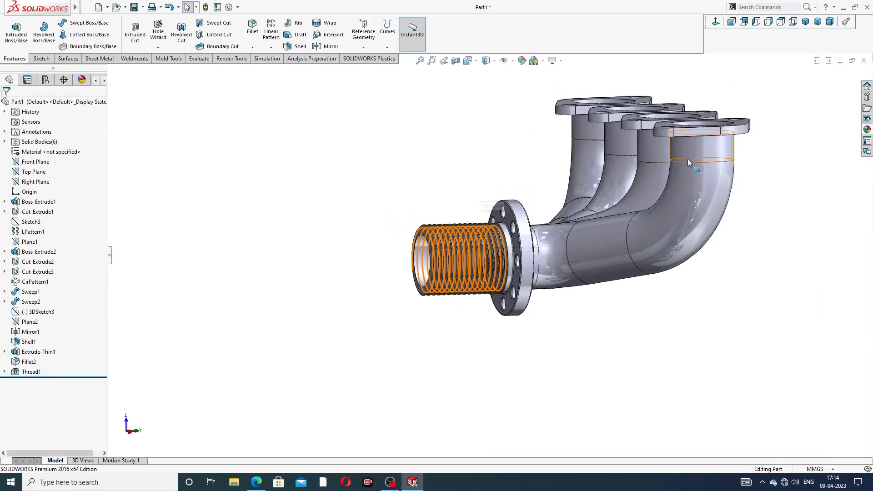
middle_click_drag(682, 169, 785, 176)
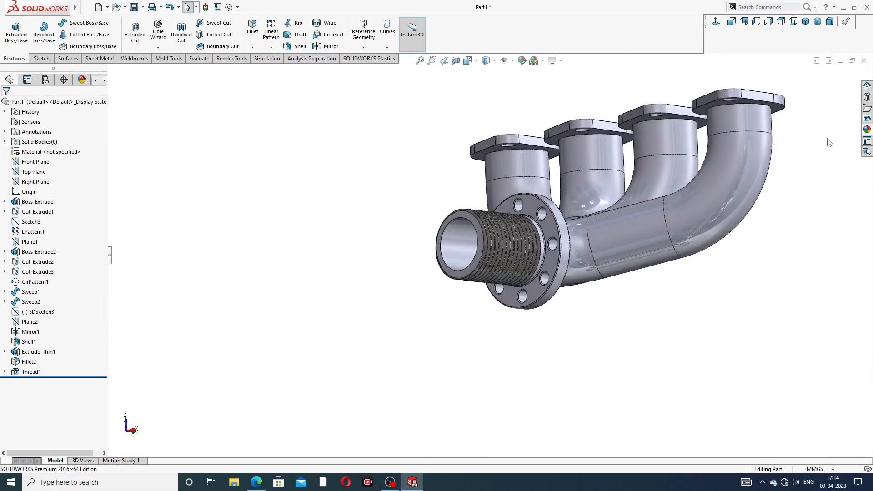
left_click(867, 130)
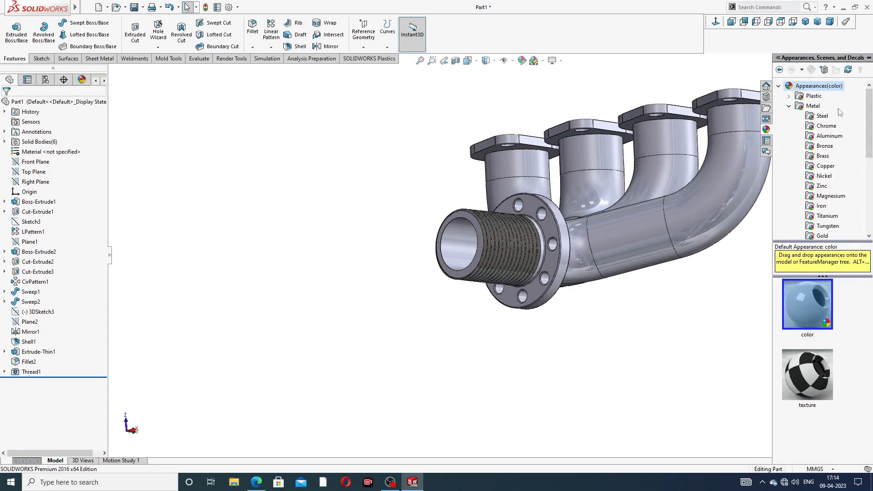
left_click(825, 177)
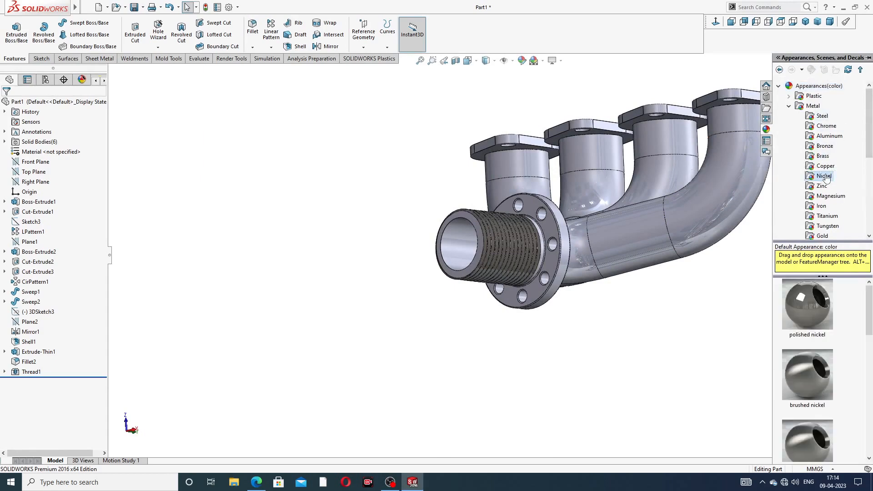
double_click(803, 306)
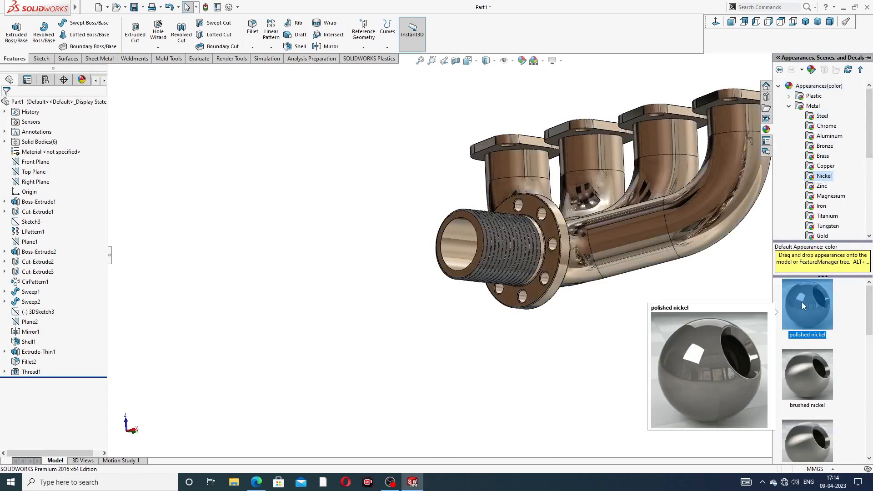
scroll(752, 152, "up", 3)
middle_click_drag(752, 152, 503, 322)
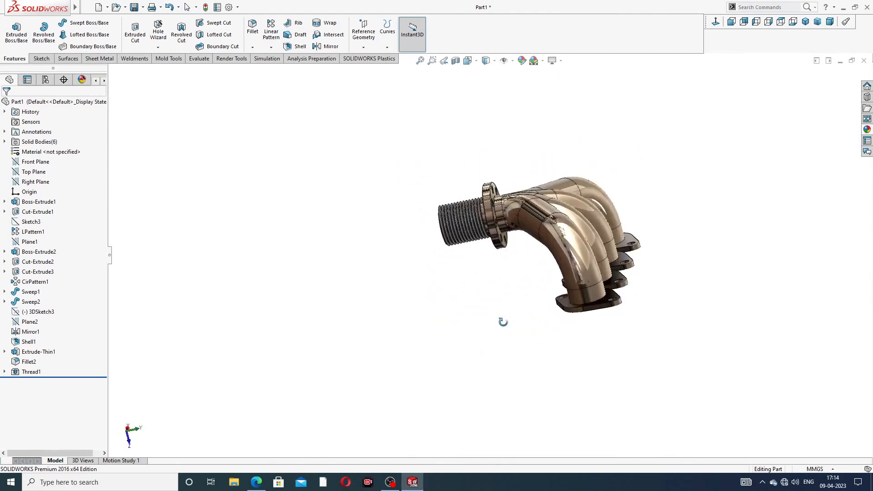
middle_click_drag(575, 231, 577, 285)
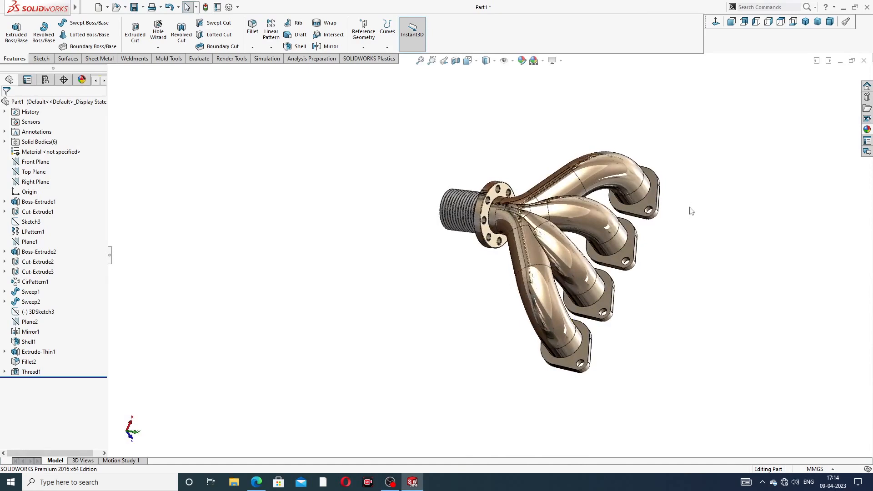
middle_click_drag(494, 159, 439, 124)
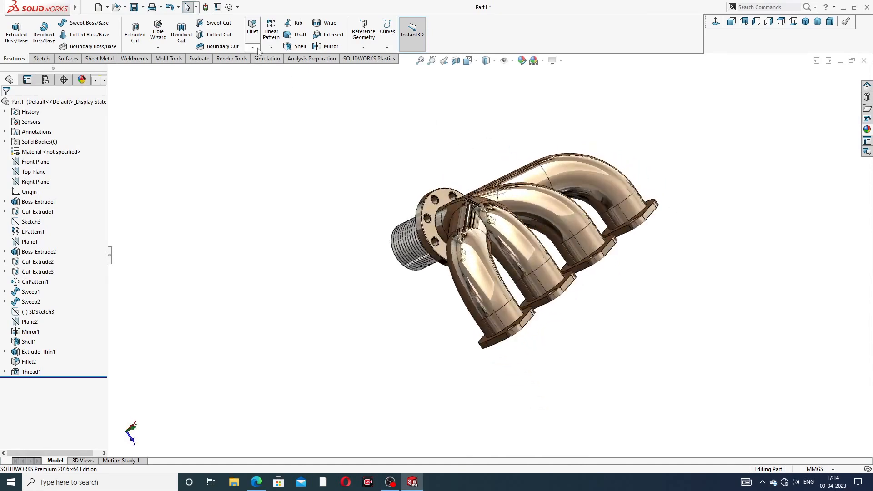
Chamfer the bore edge of the first oval pipe flange, at the end of the row, by 2 mm at 45 degrees.
left_click(257, 482)
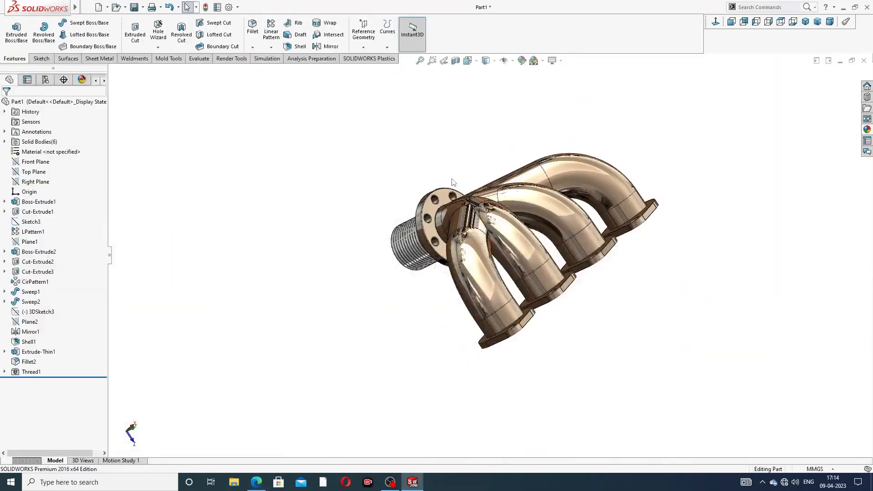
left_click(253, 47)
left_click(269, 72)
middle_click_drag(547, 316, 330, 168)
scroll(329, 168, "down", 3)
scroll(366, 228, "down", 4)
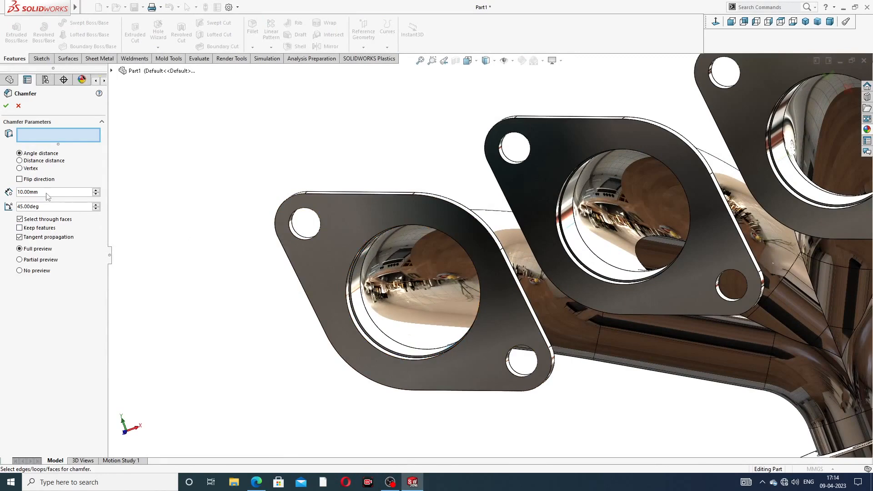
left_click_drag(47, 192, 4, 195)
type("2")
key("Return")
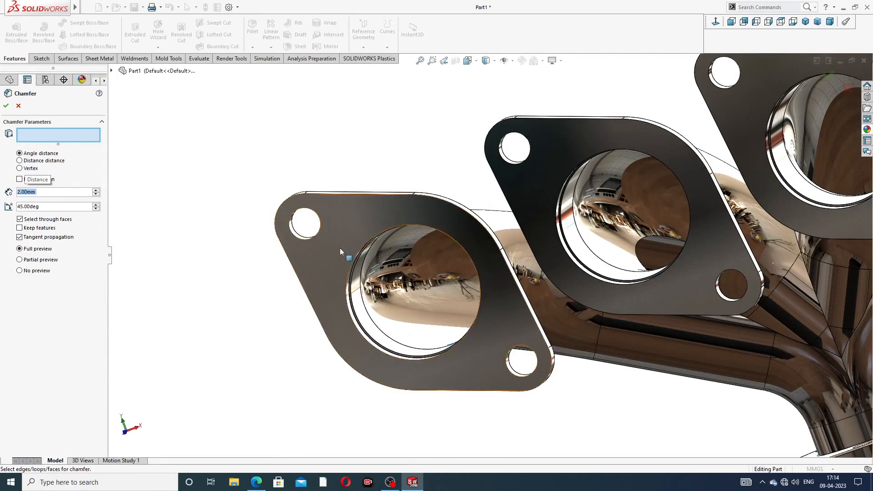
scroll(368, 241, "down", 4)
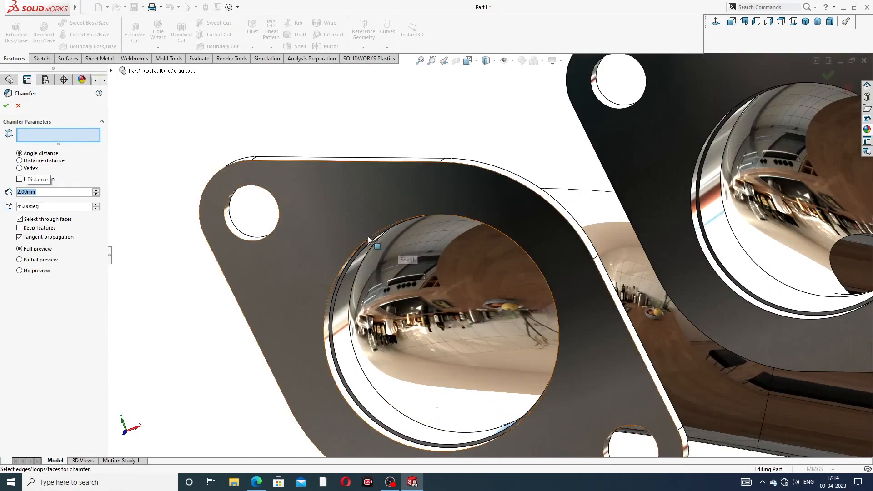
left_click(347, 258)
left_click(7, 106)
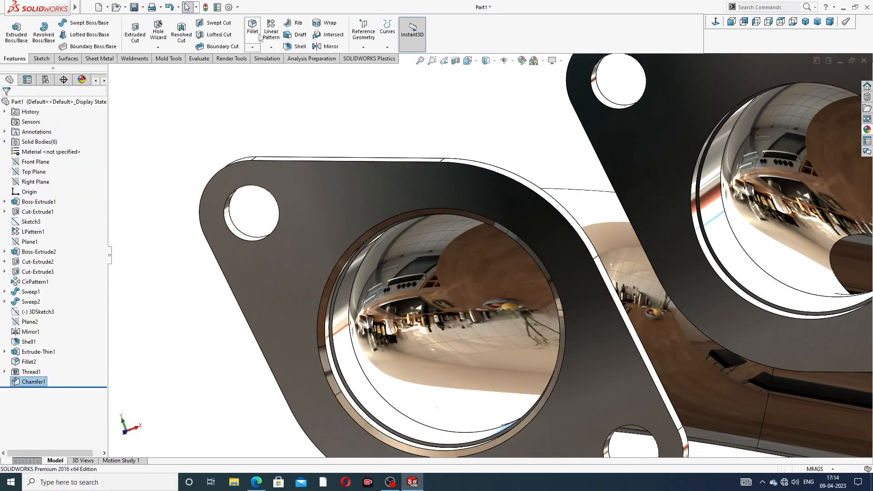
Chamfer the bore edge of the second oval flange in the row by 2 mm at 45 degrees.
left_click(252, 47)
left_click(269, 75)
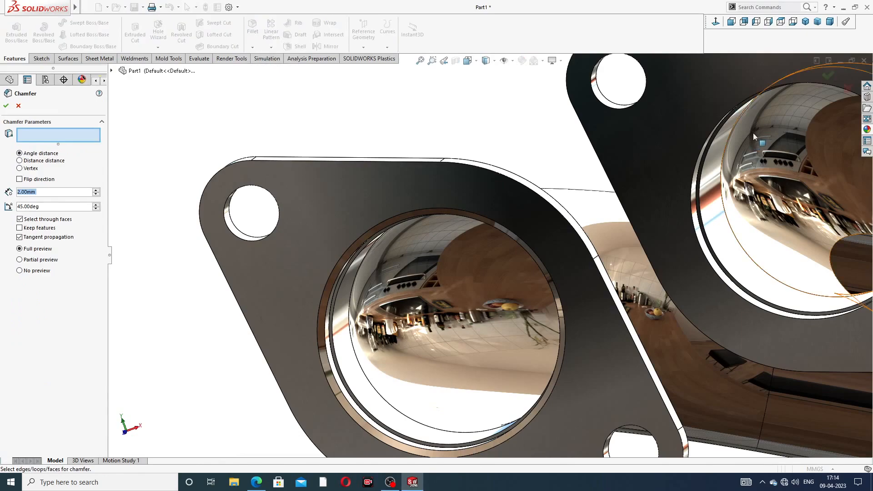
scroll(723, 131, "up", 5)
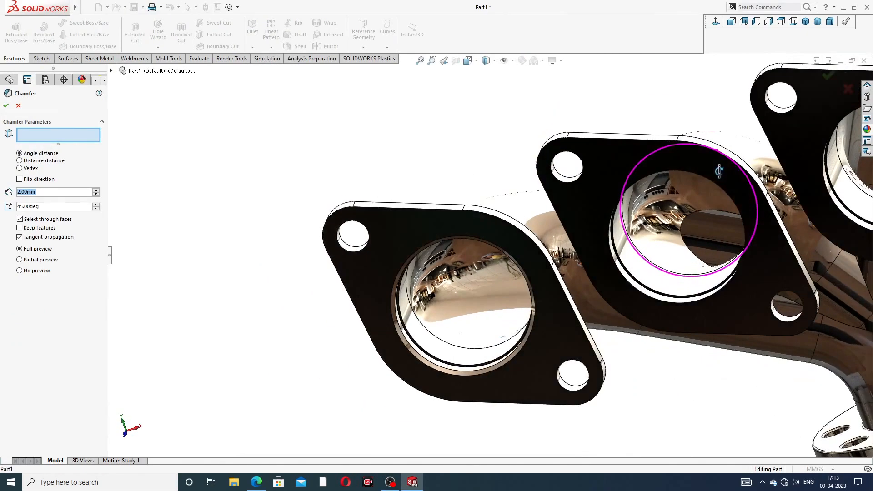
left_click(677, 169)
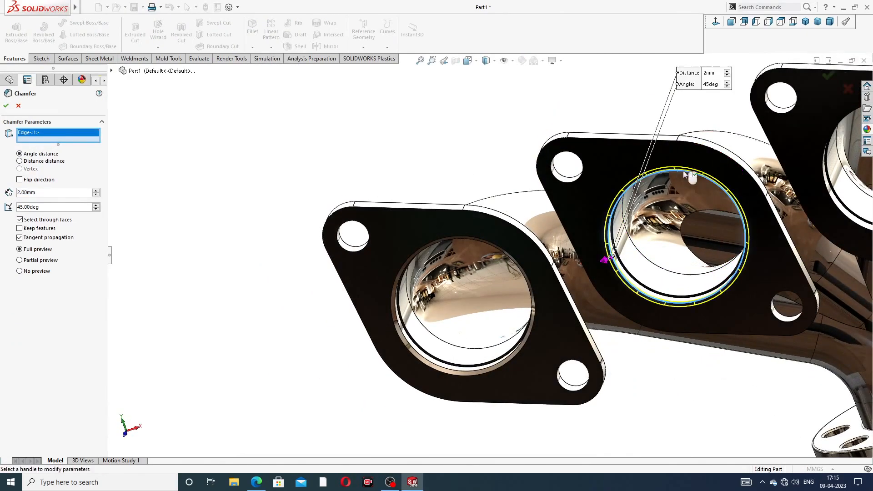
left_click(6, 109)
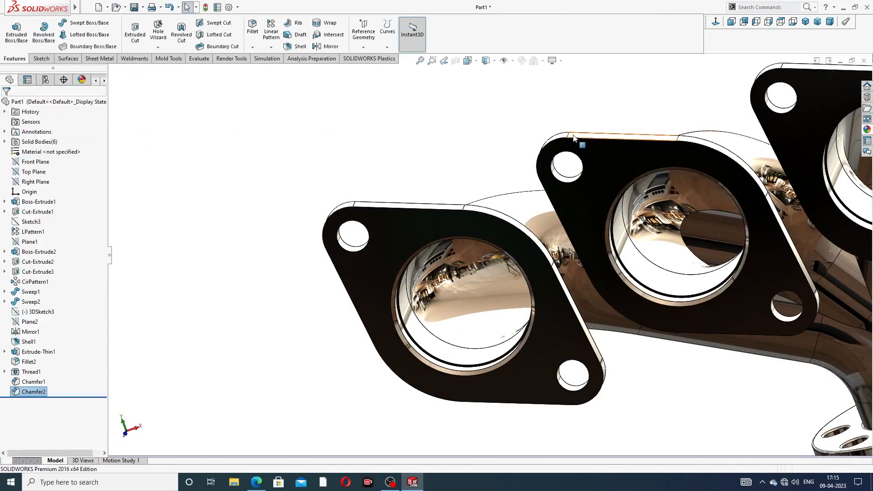
Add a 2 mm, 45-degree chamfer to the bore edge of the third oval flange.
scroll(637, 150, "up", 5)
middle_click_drag(651, 170, 699, 58)
scroll(601, 154, "down", 4)
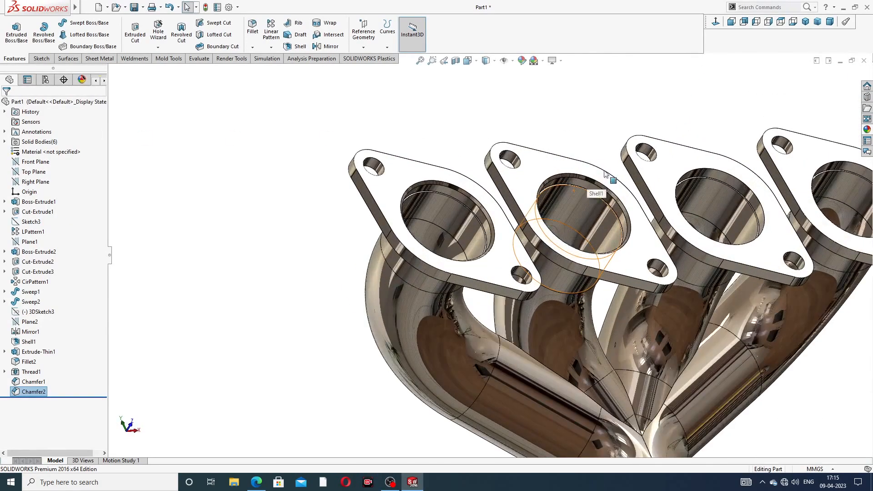
left_click(253, 47)
left_click(272, 69)
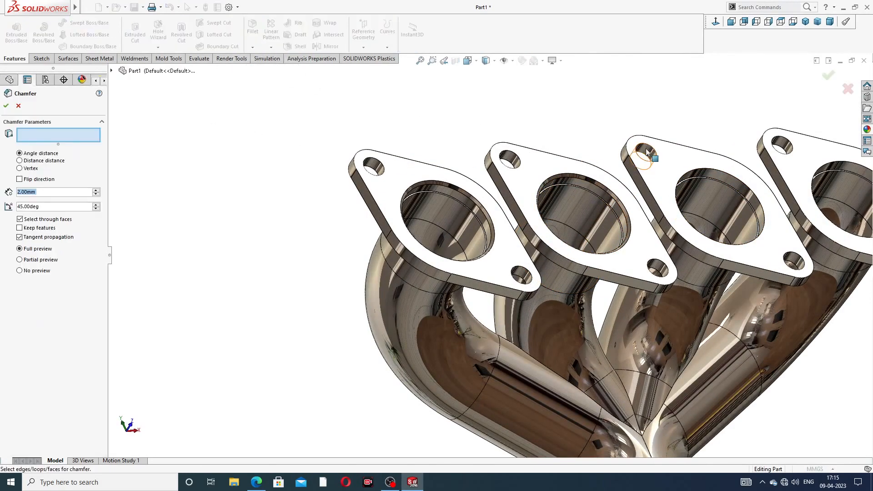
left_click(704, 172)
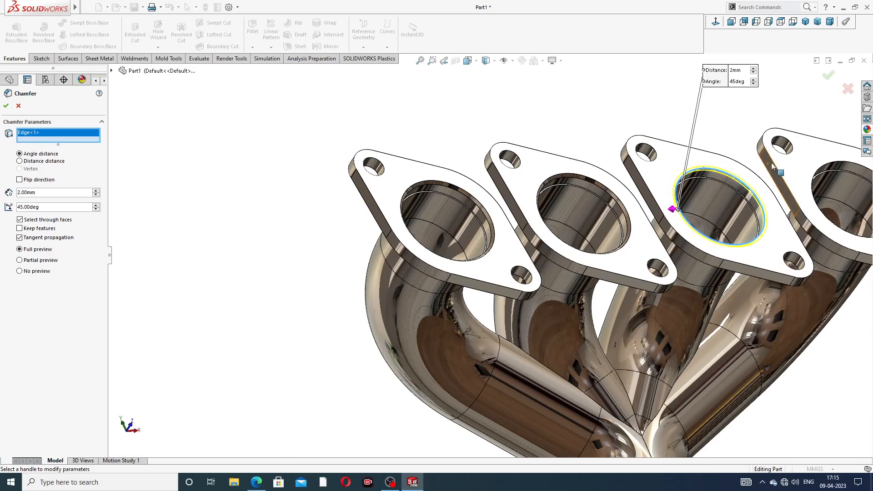
scroll(787, 208, "up", 3)
scroll(787, 208, "down", 3)
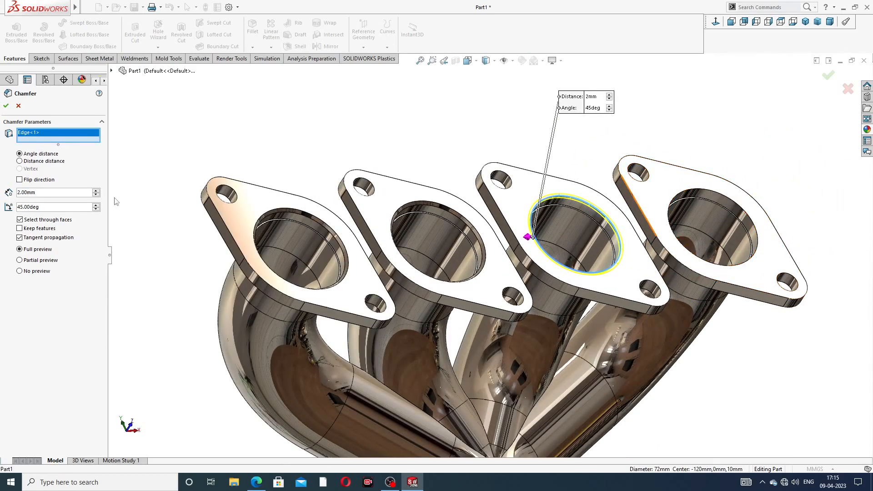
left_click(6, 106)
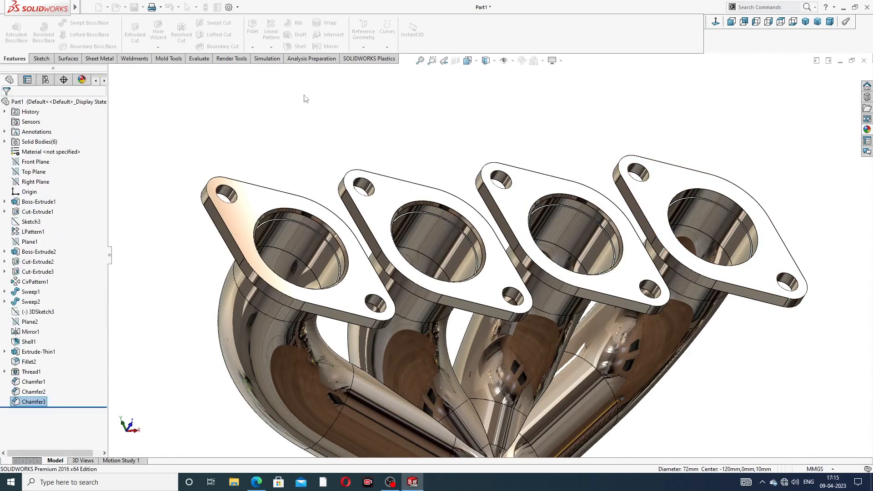
Add a 2 mm, 45-degree chamfer to the bore edge of the fourth and last oval flange.
left_click(253, 48)
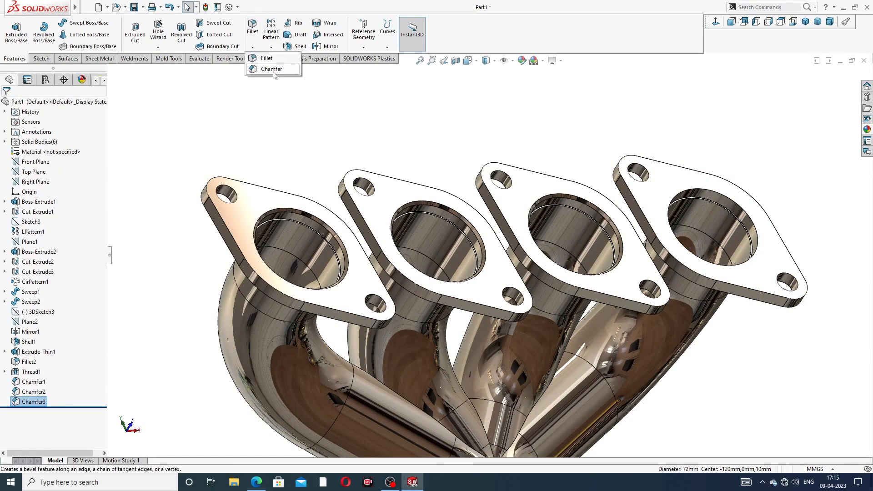
left_click(273, 73)
left_click(681, 191)
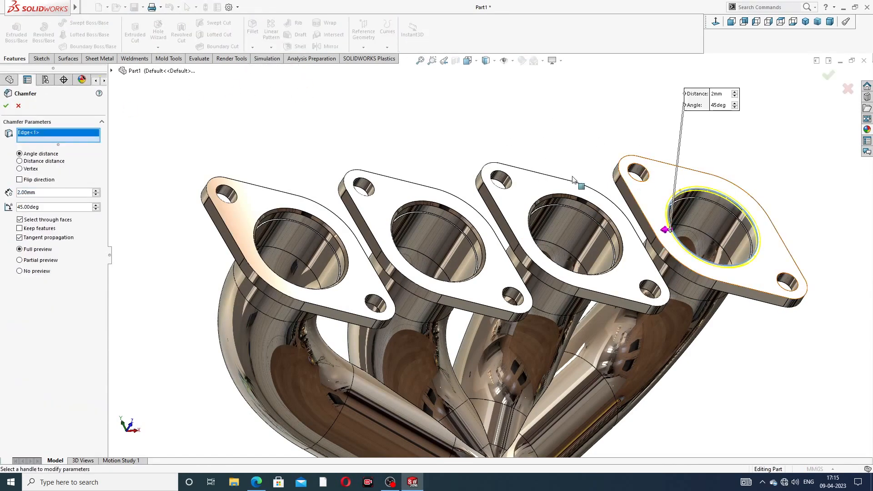
left_click(6, 106)
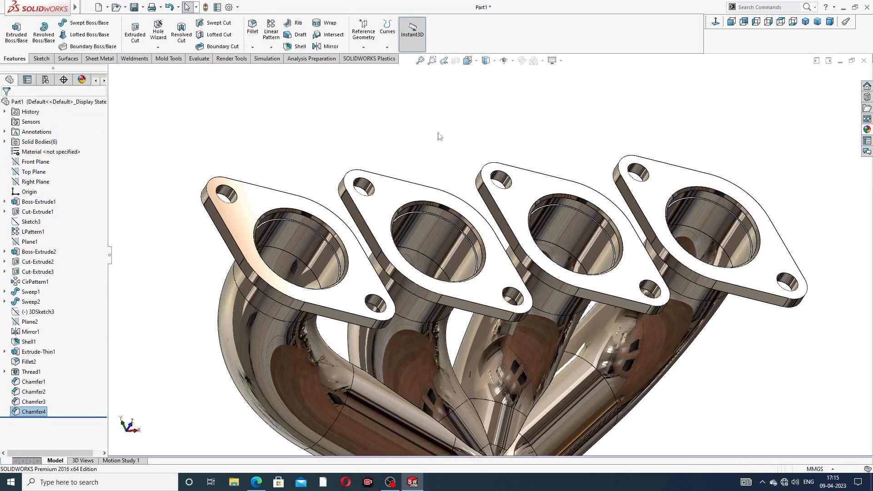
Fillet the edges of the first oval flange's front and back faces with a 1 mm radius.
key("f")
middle_click_drag(556, 157, 515, 196)
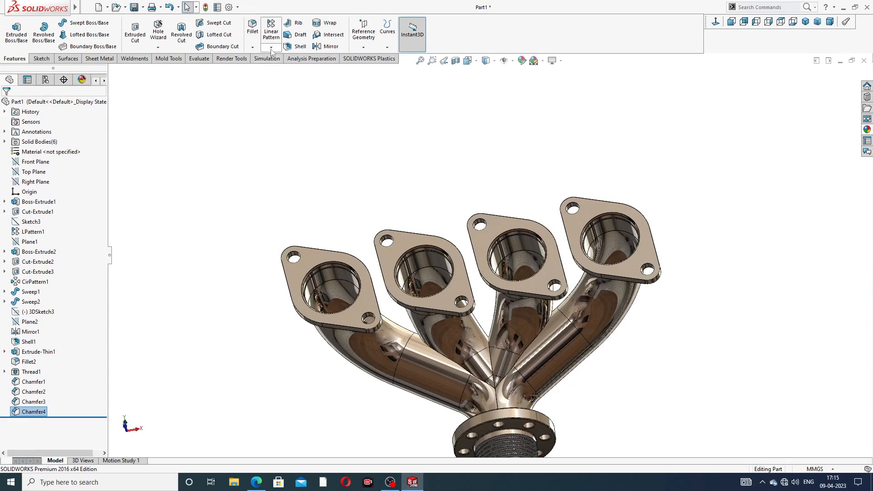
left_click(252, 48)
left_click(268, 58)
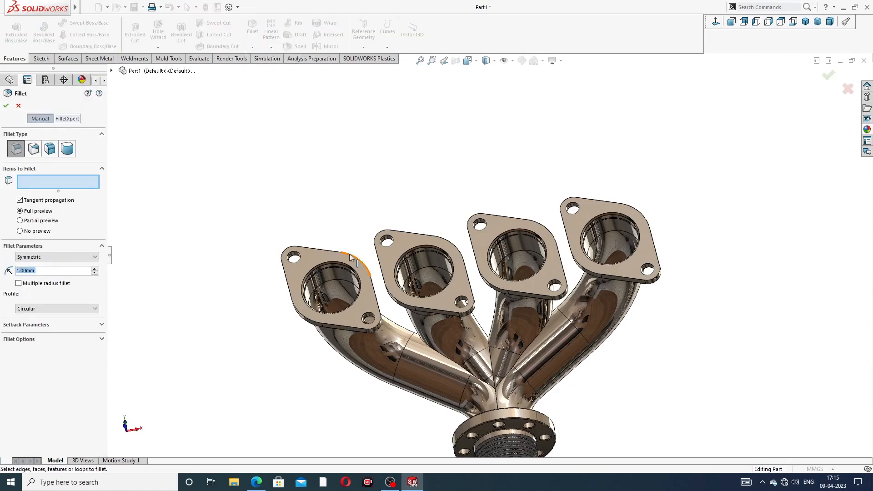
left_click(323, 256)
middle_click_drag(331, 238, 377, 244)
left_click(375, 225)
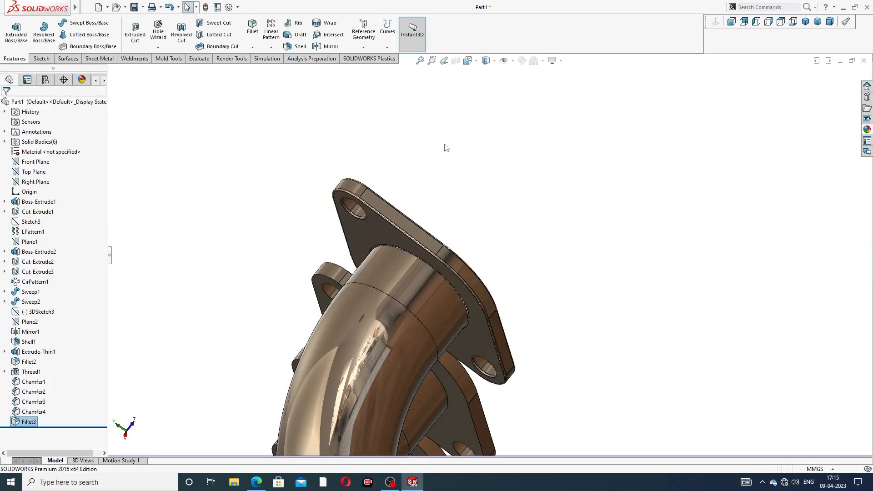
Apply a 1 mm fillet to the front and back faces of the second oval flange.
middle_click_drag(446, 148, 382, 300)
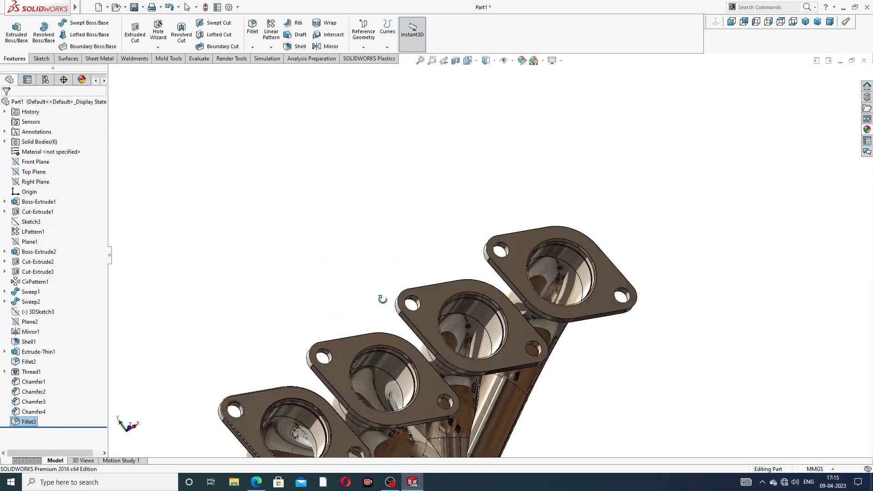
scroll(389, 331, "up", 2)
scroll(393, 356, "down", 6)
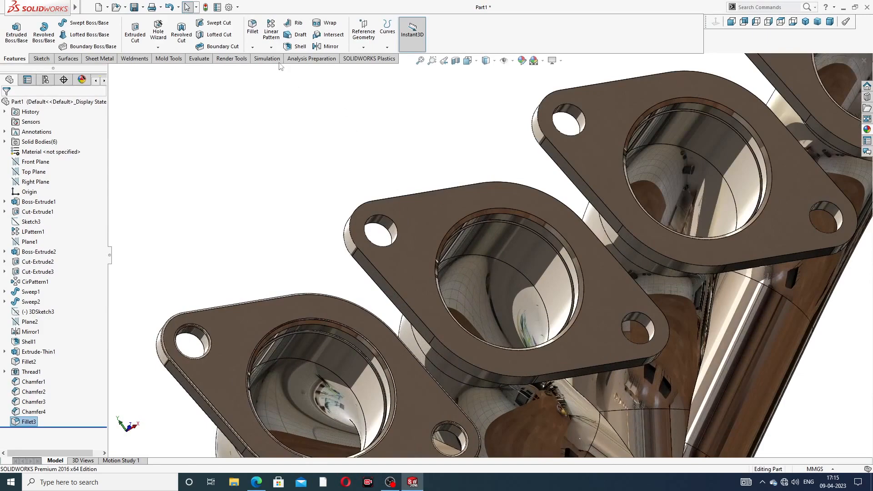
left_click(253, 28)
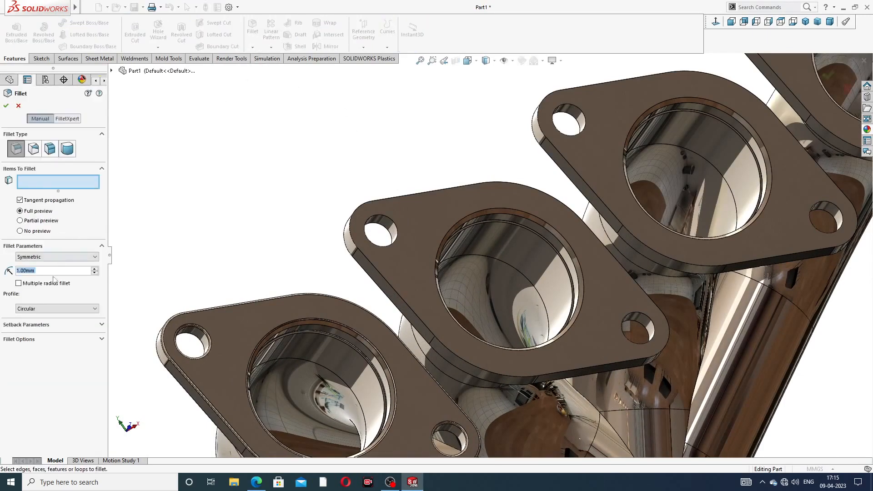
left_click(430, 215)
scroll(450, 241, "up", 2)
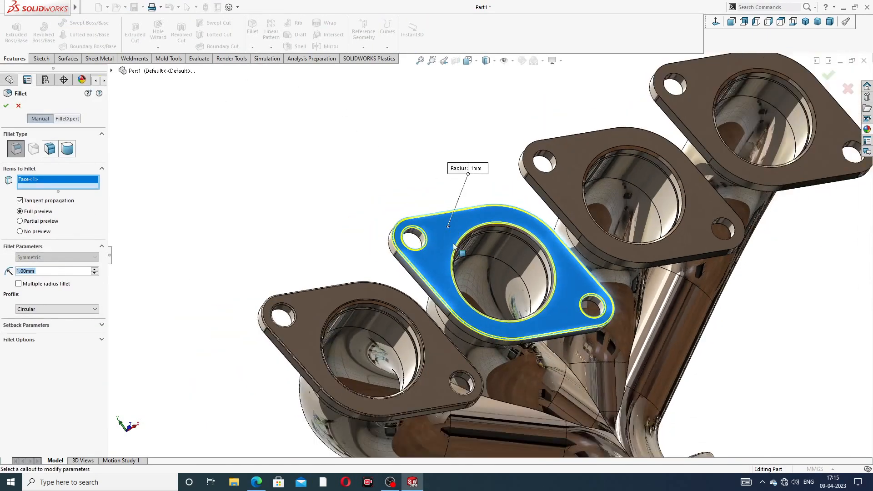
middle_click_drag(453, 243, 546, 168)
scroll(456, 242, "down", 4)
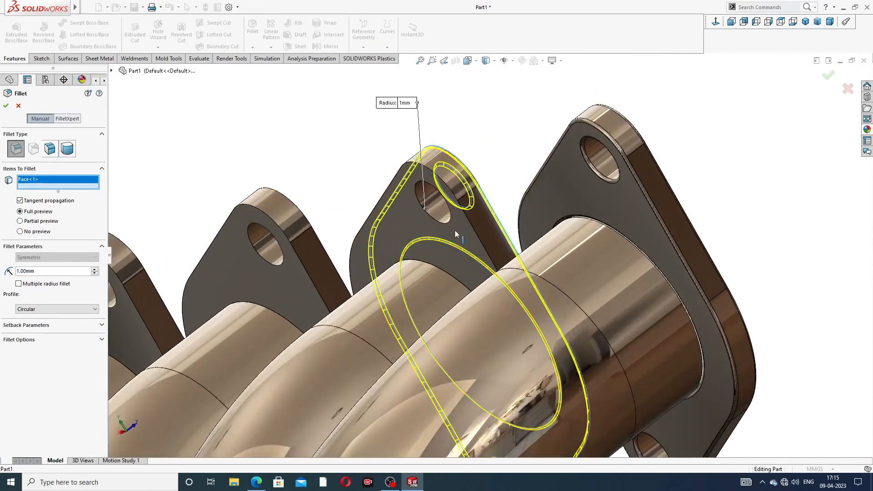
left_click(456, 234)
left_click(6, 106)
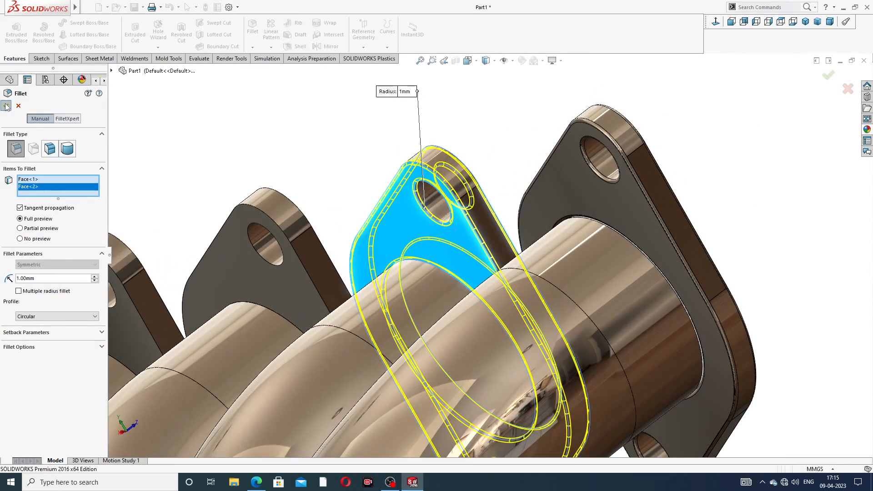
Apply a 1 mm fillet to the back and front faces of the third oval flange.
scroll(415, 146, "up", 3)
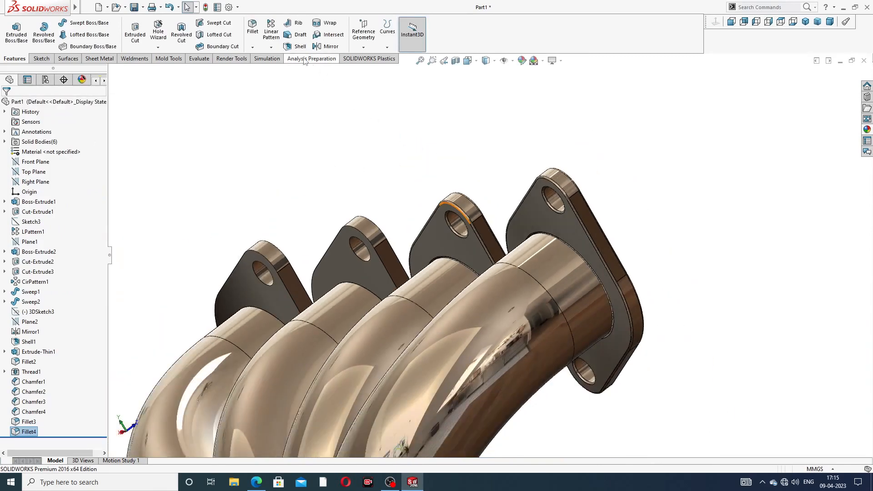
left_click(252, 28)
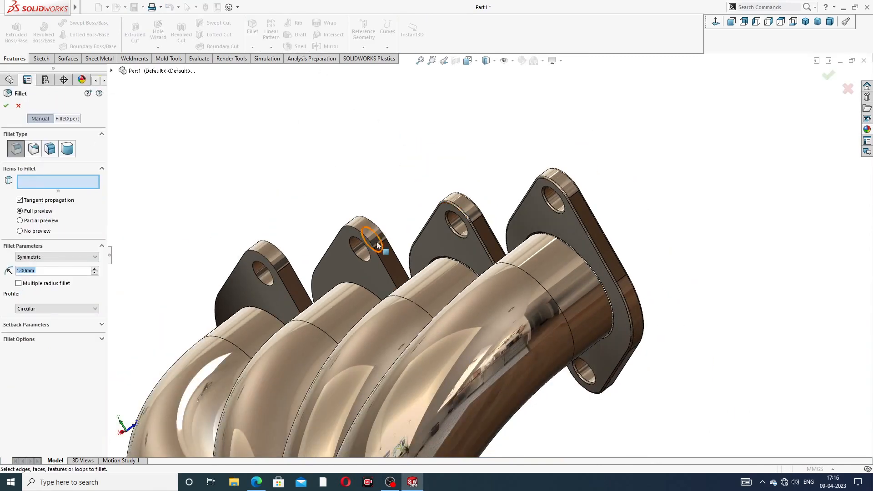
left_click(344, 261)
middle_click_drag(344, 260, 329, 292)
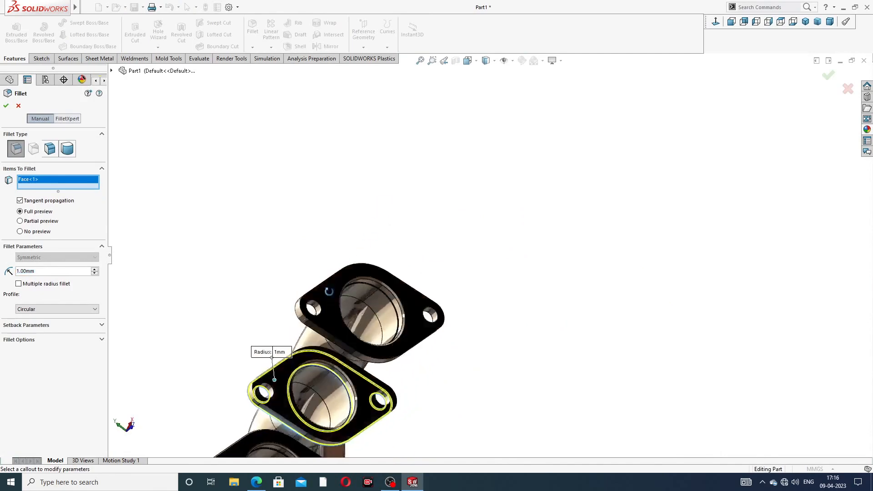
scroll(273, 362, "down", 5)
left_click(279, 362)
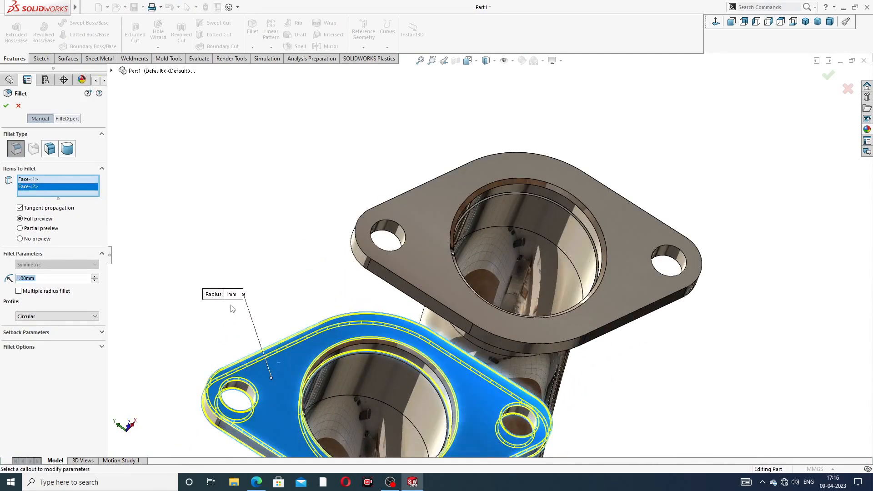
left_click(7, 107)
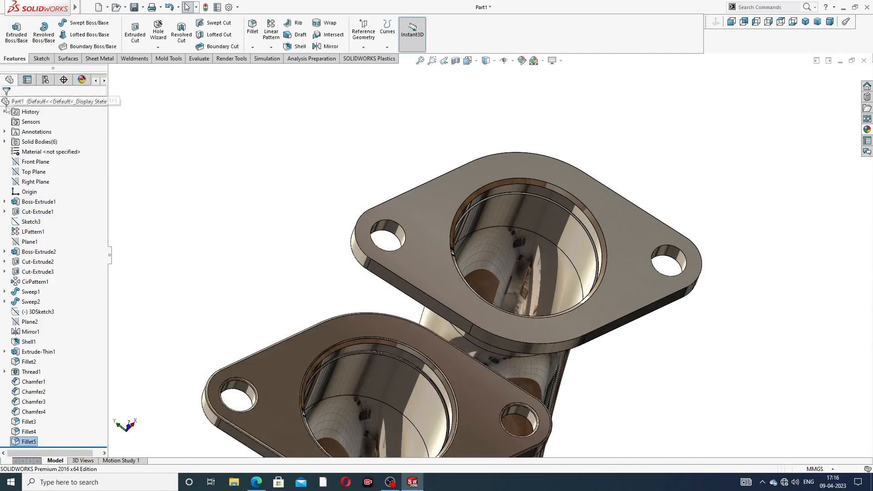
Fillet the front and back faces of the last oval flange with a 1 mm radius.
left_click(252, 30)
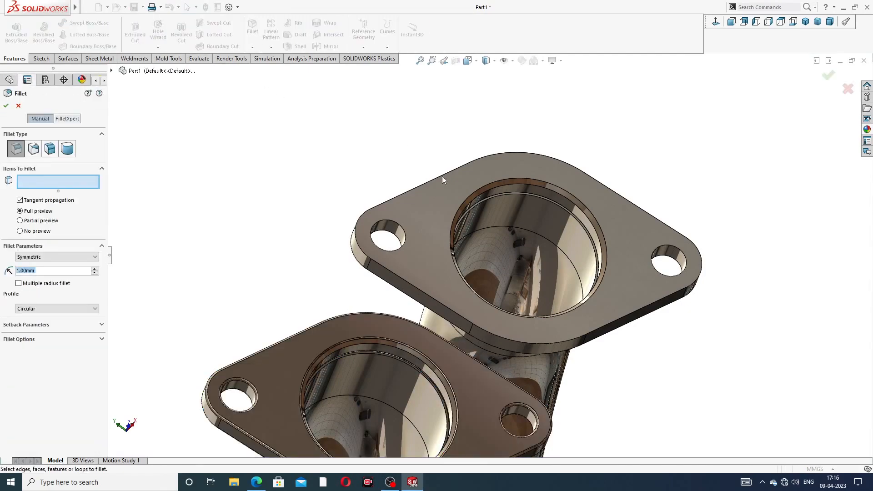
left_click(437, 199)
middle_click_drag(438, 200, 399, 228)
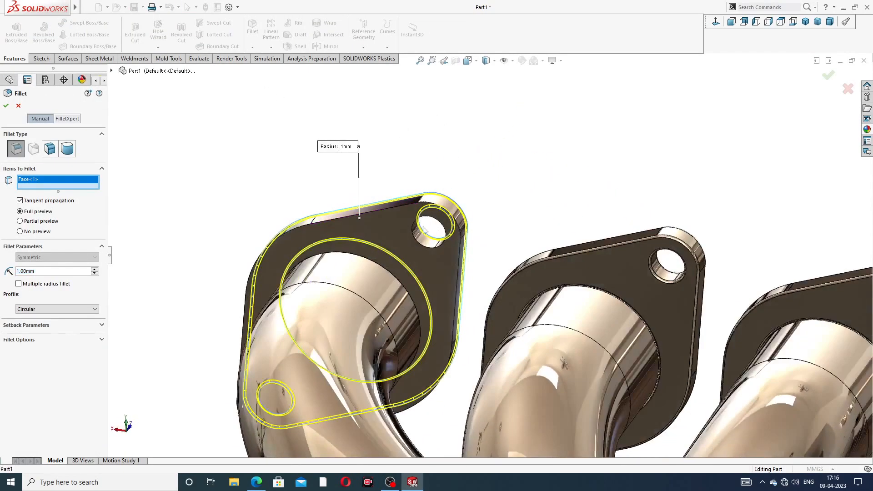
left_click(397, 225)
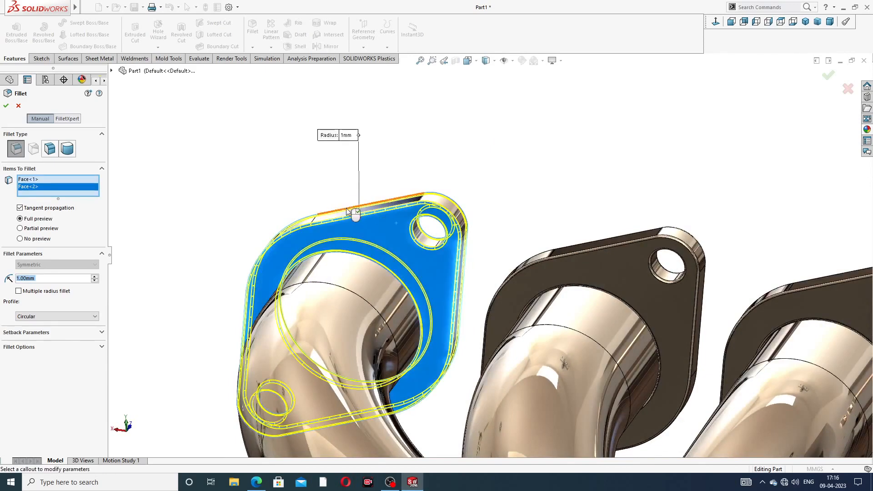
left_click(7, 106)
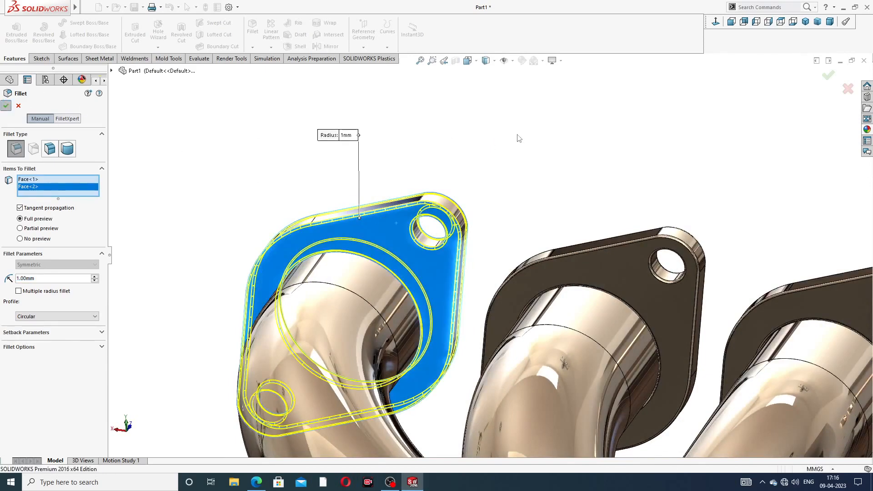
Inspect the filleted manifold from isometric, front, back and oblique viewpoints, checking the flanges, pipes and threaded outlet.
scroll(522, 138, "up", 3)
scroll(533, 145, "up", 5)
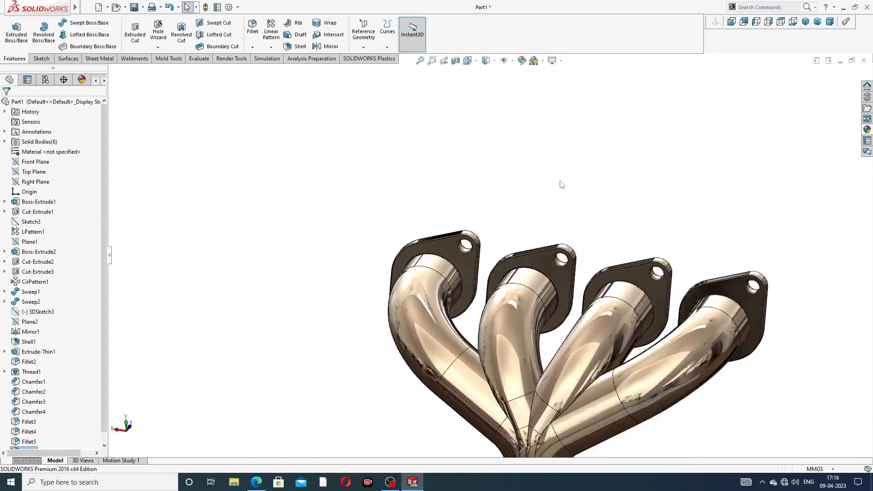
middle_click_drag(491, 277, 510, 383)
scroll(510, 384, "down", 3)
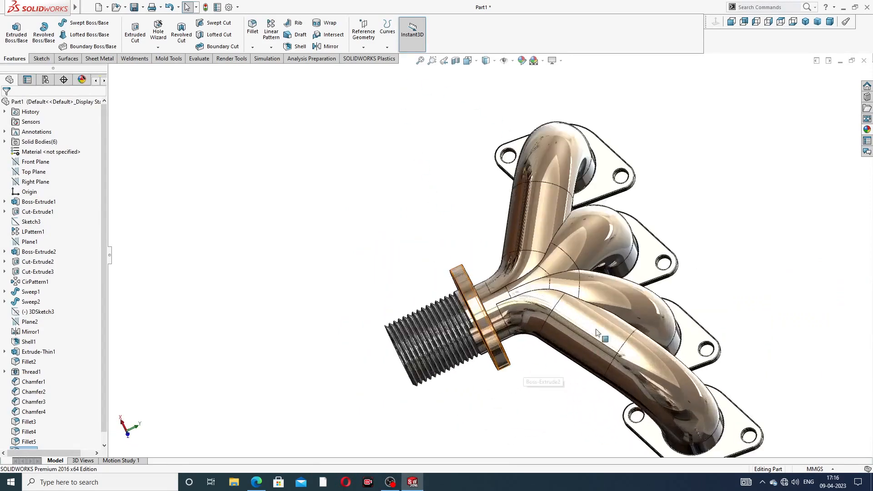
left_click(806, 25)
middle_click_drag(518, 225, 411, 223)
left_click(732, 22)
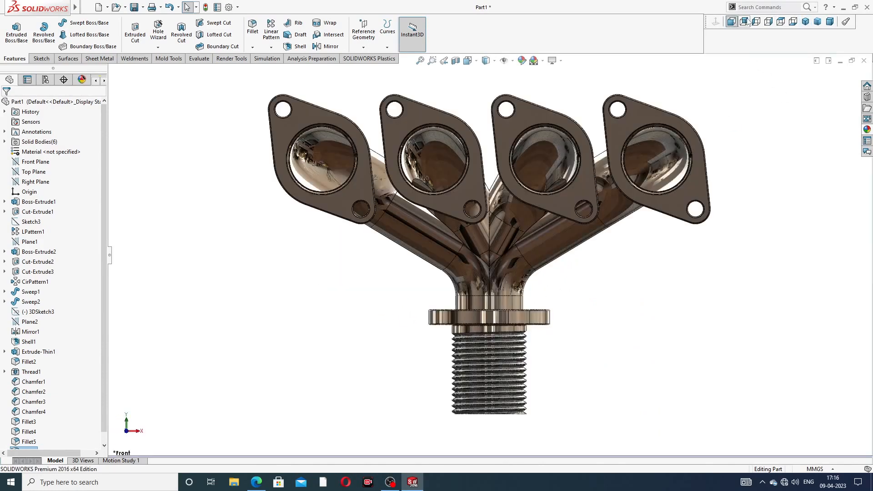
left_click(744, 22)
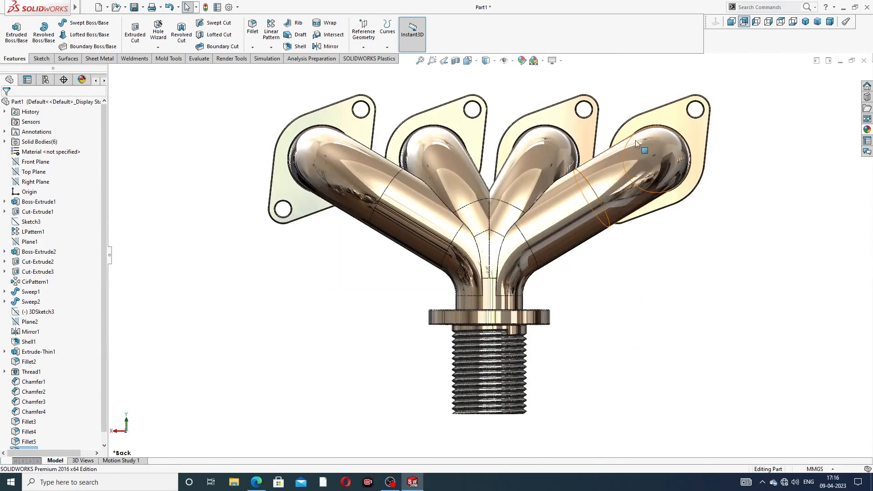
scroll(498, 85, "down", 1)
left_click(731, 22)
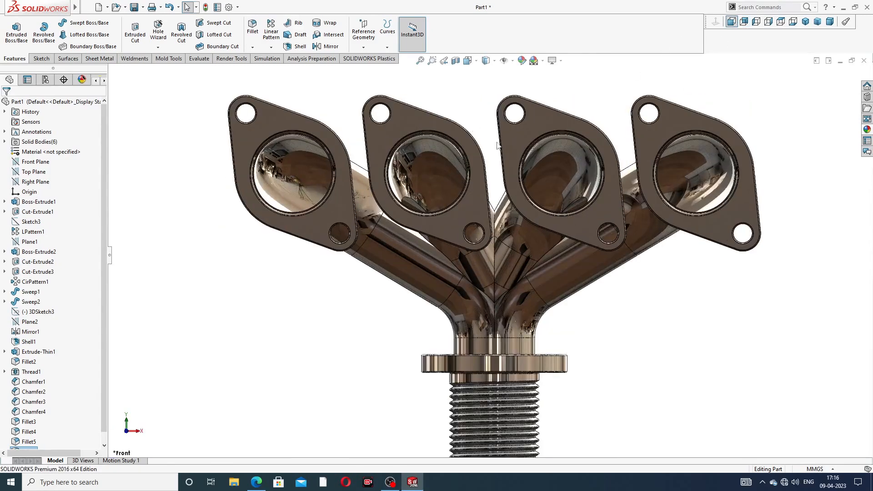
scroll(503, 250, "up", 2)
middle_click_drag(549, 227, 571, 223)
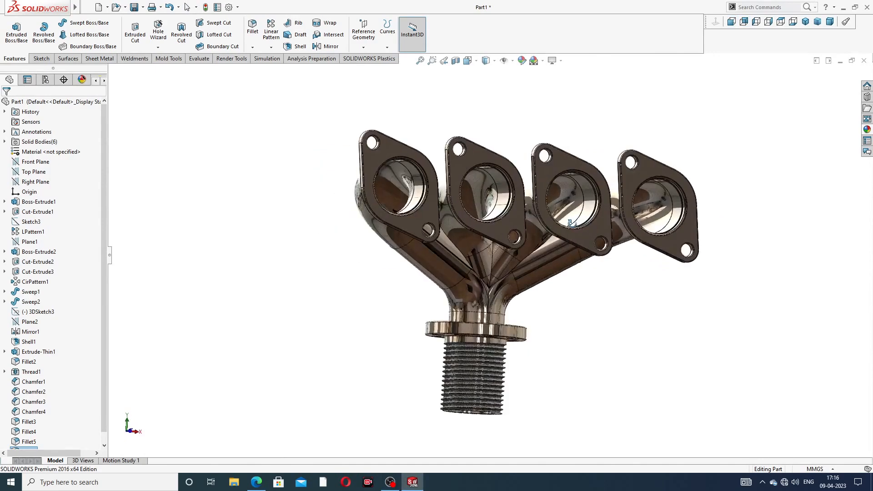
scroll(527, 238, "down", 2)
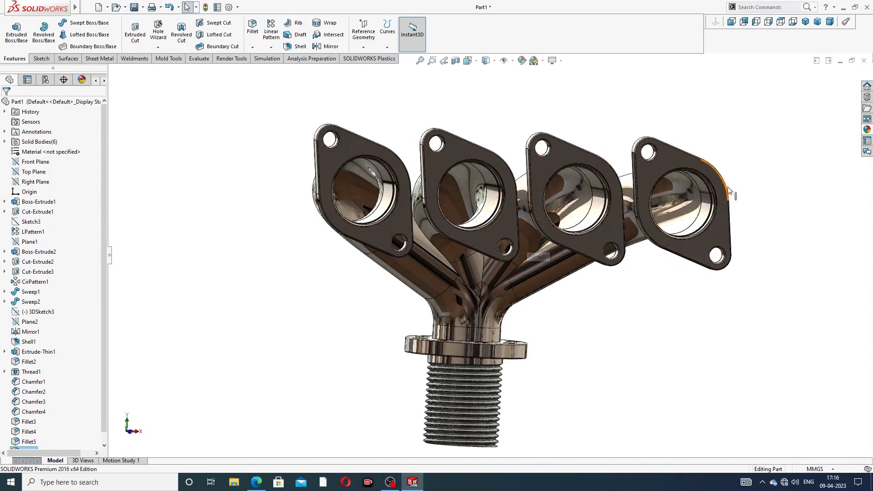
middle_click_drag(729, 191, 773, 237)
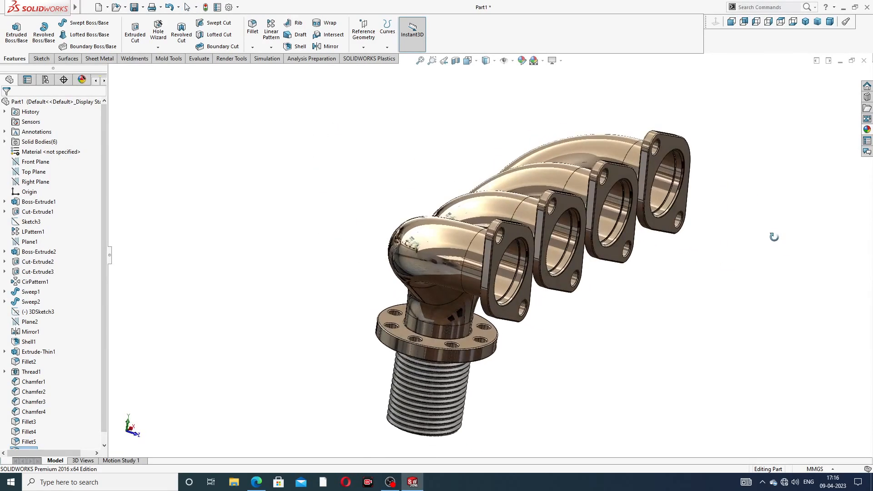
scroll(707, 242, "down", 1)
scroll(690, 261, "up", 2)
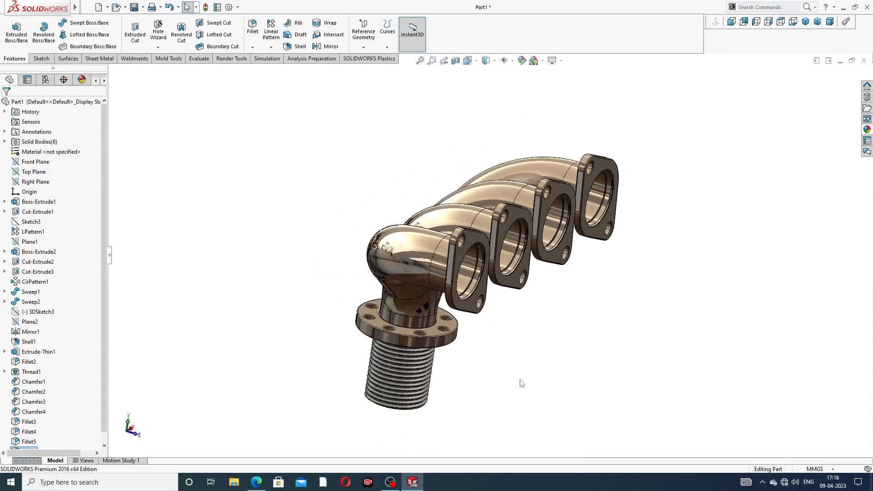
scroll(522, 384, "down", 1)
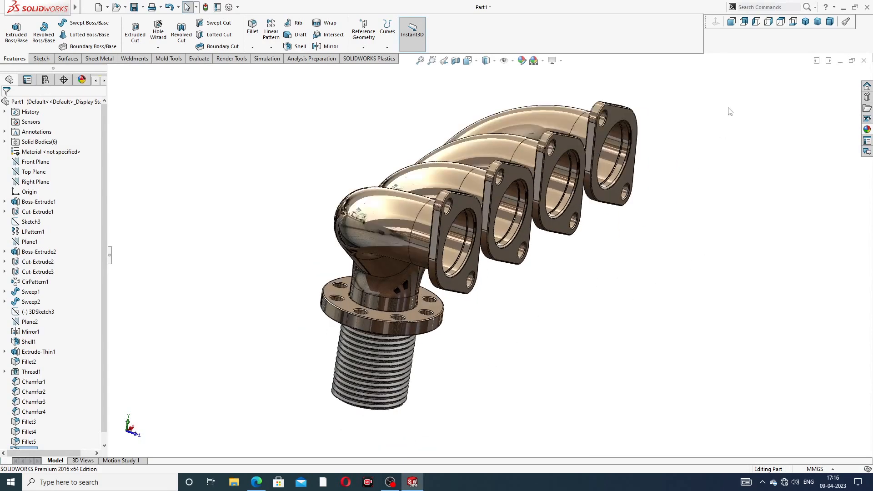
Save the manifold part and switch to the browser showing the exhaust manifold PDF drawing.
key("ctrl+s")
left_click(645, 351)
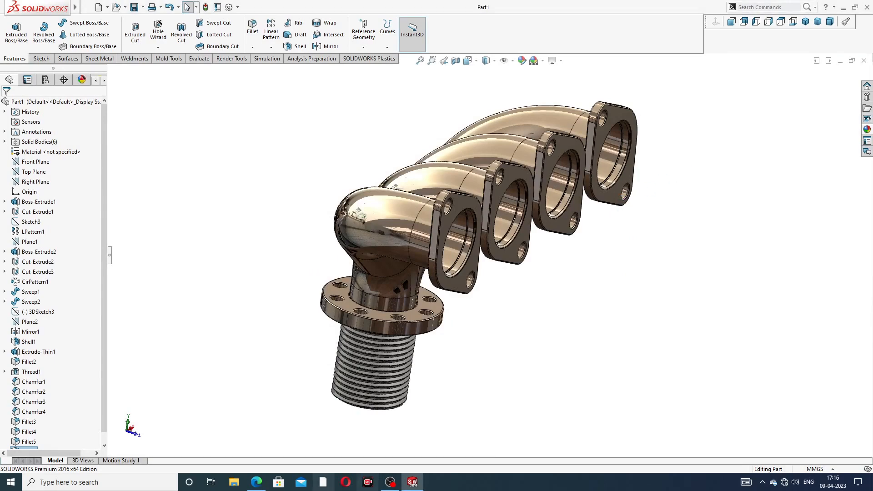
left_click(257, 482)
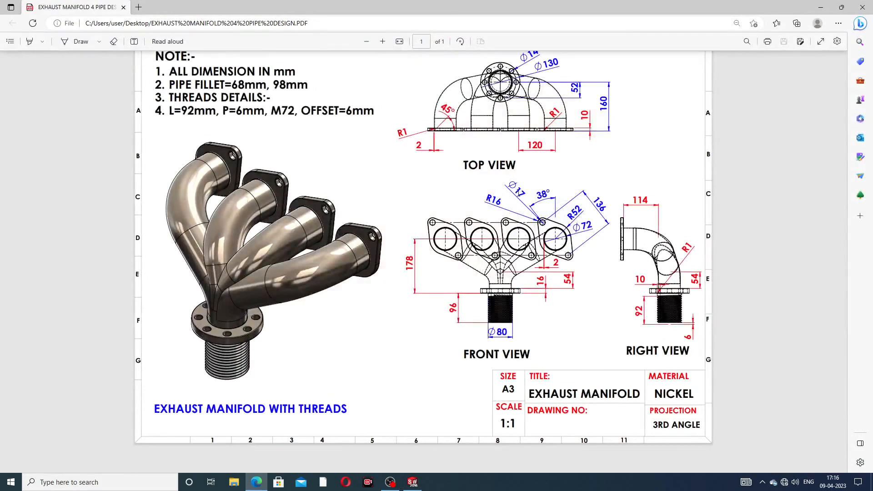
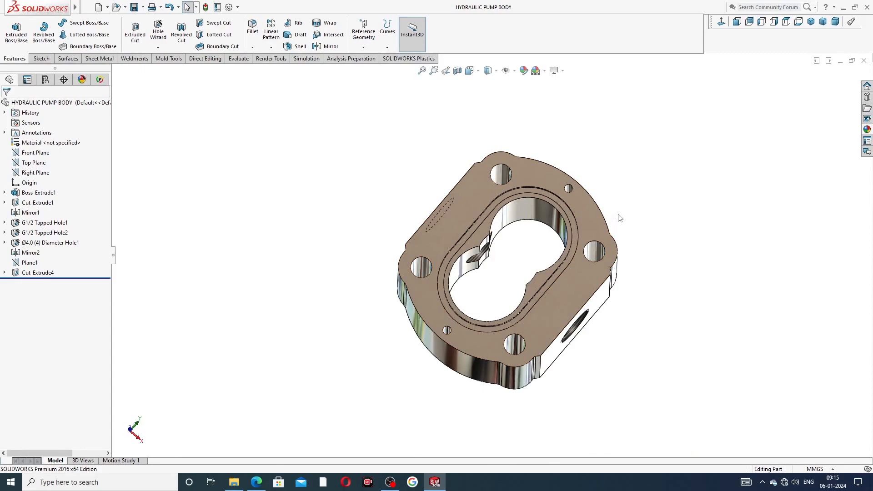
Examine the finished hydraulic pump body from all sides, including its engraved text, tapped ports, bore and seal groove, ending in isometric view.
middle_click_drag(619, 218, 557, 236)
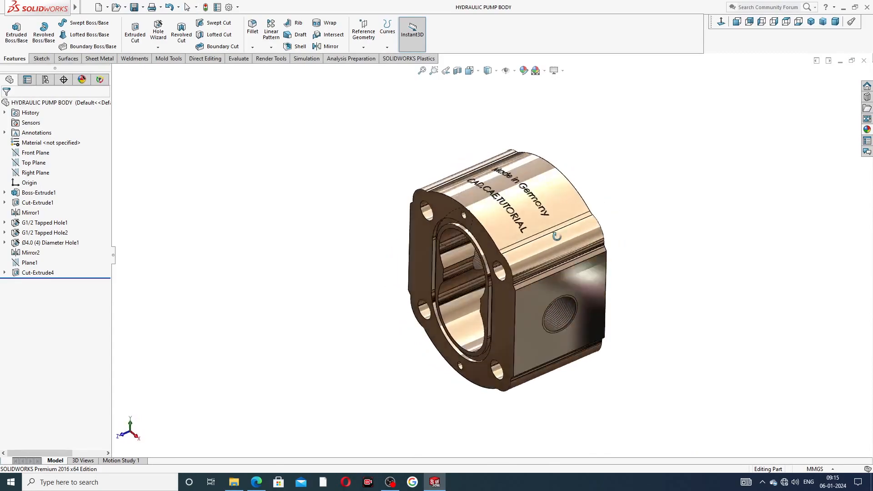
scroll(557, 234, "down", 2)
middle_click(616, 245)
middle_click_drag(617, 246, 527, 237)
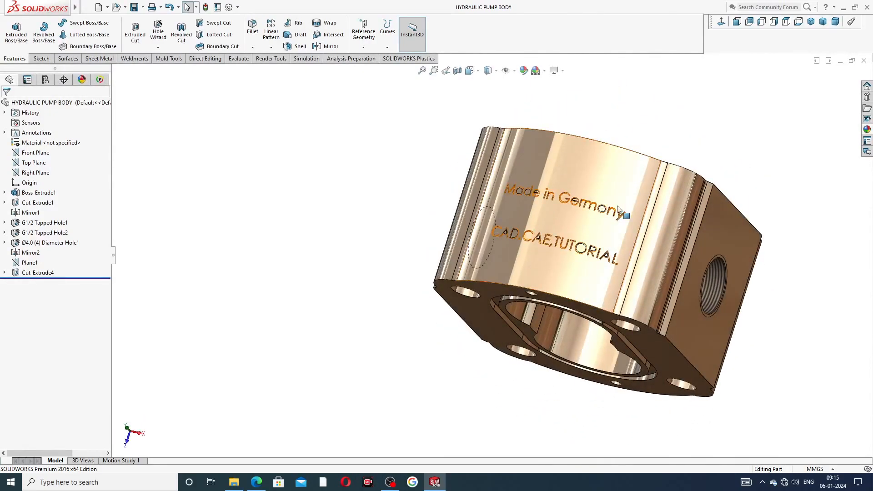
middle_click_drag(612, 229, 464, 257)
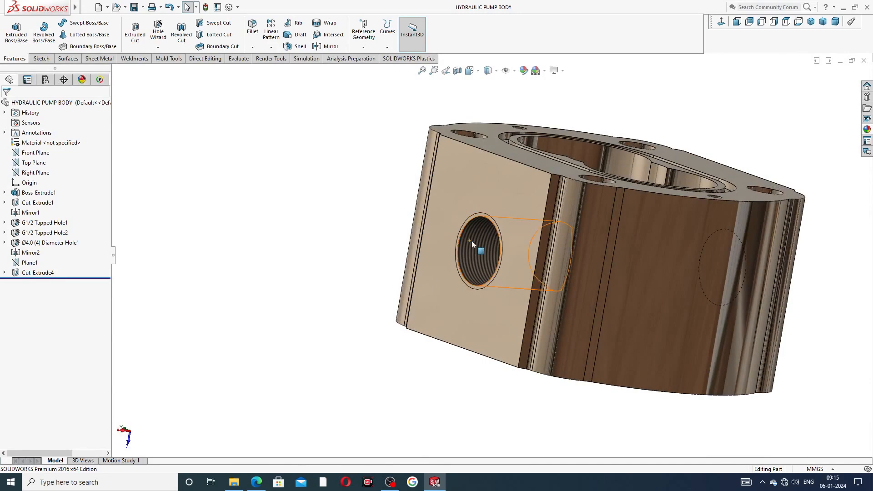
middle_click_drag(642, 151, 565, 251)
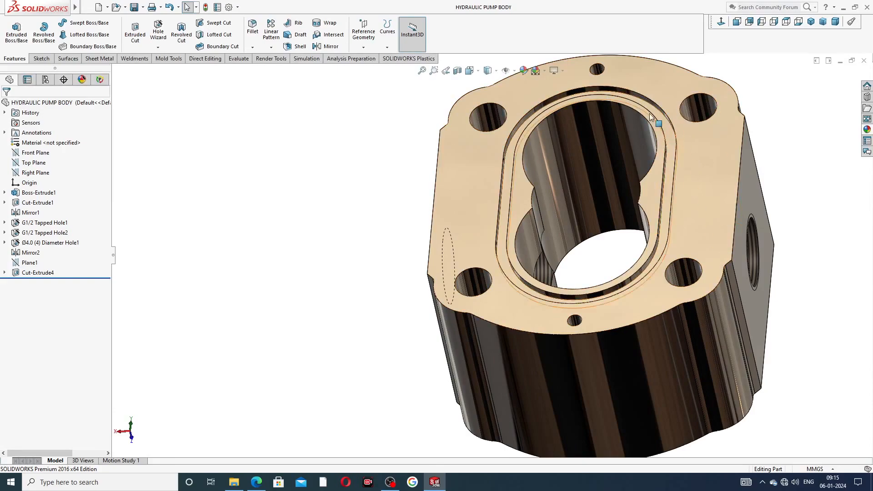
middle_click_drag(689, 201, 542, 136)
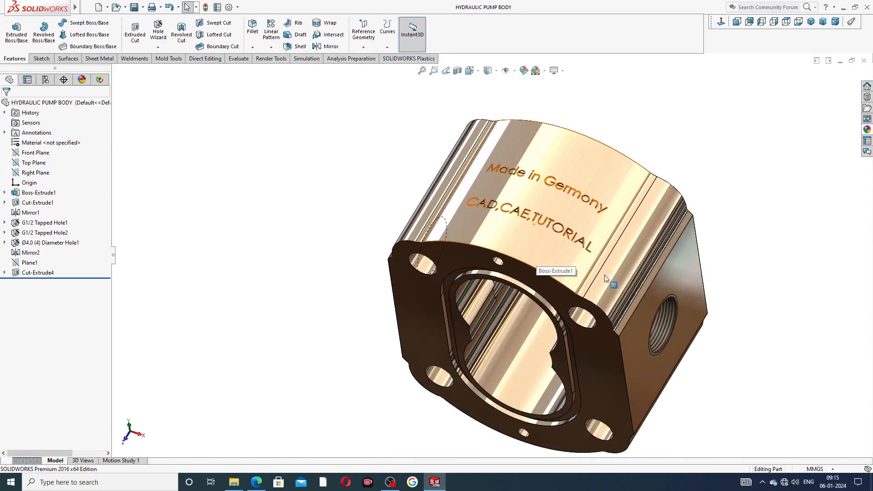
middle_click_drag(604, 277, 612, 321)
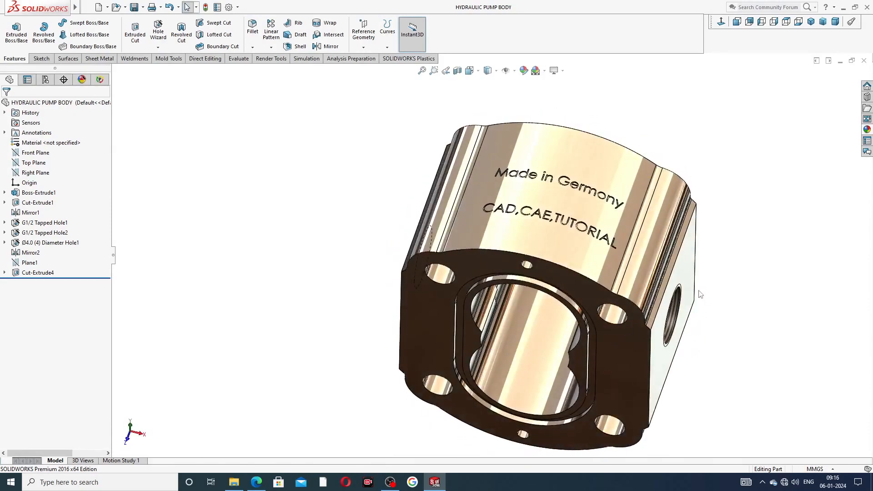
left_click(811, 21)
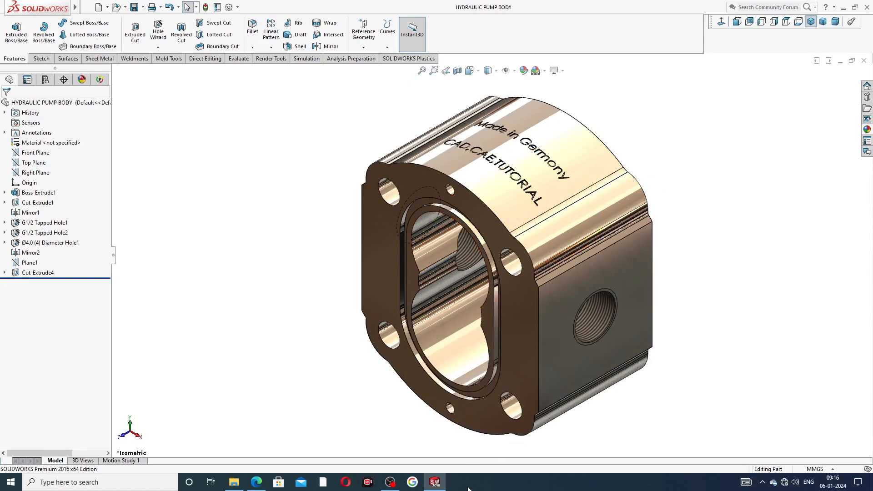
Close the pump body document, create a new part and apply the Plain White scene.
left_click(864, 60)
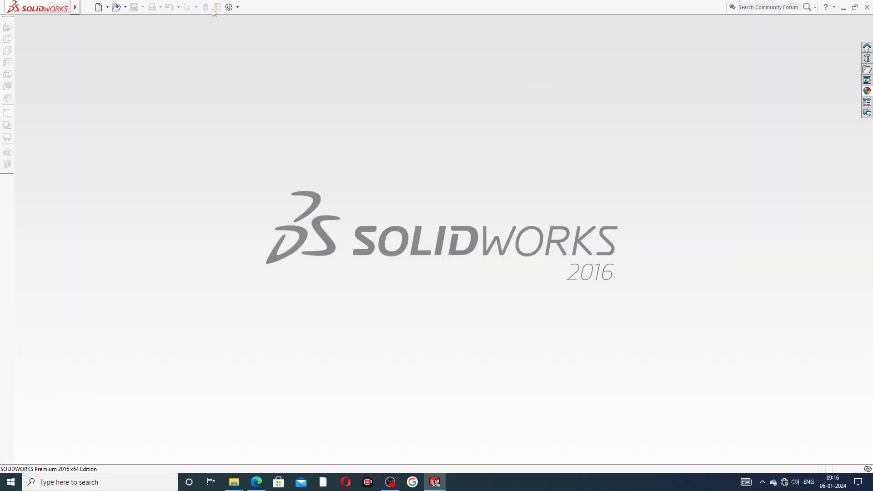
left_click(99, 8)
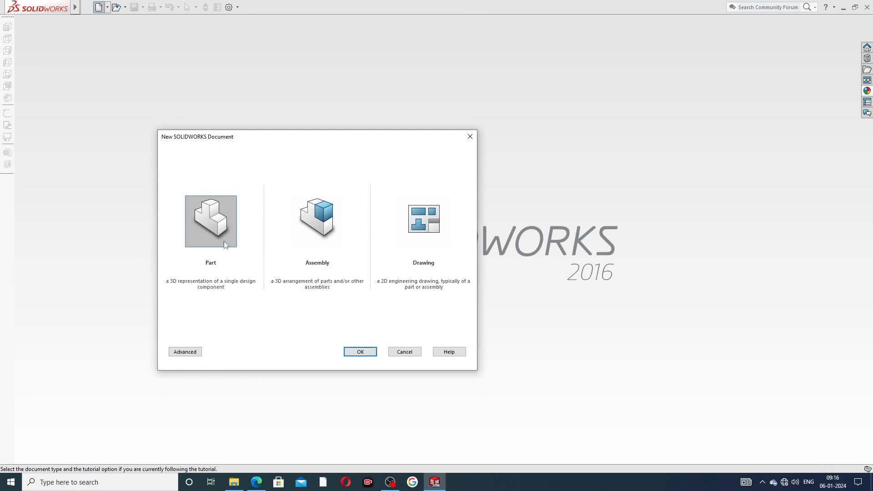
left_click(358, 351)
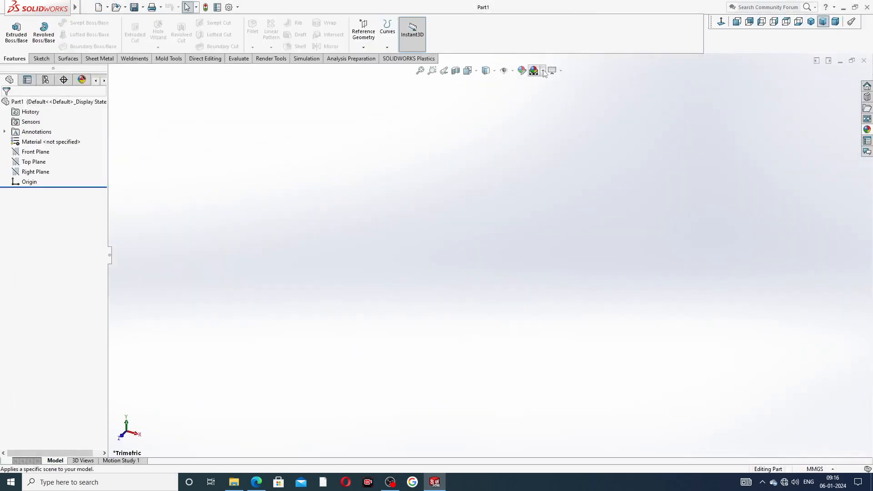
left_click(552, 71)
left_click(558, 25)
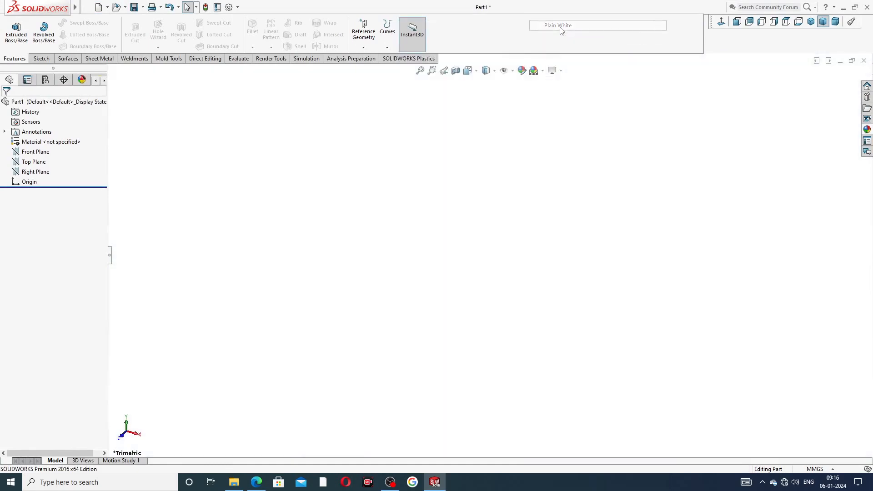
Raise both the shaded and the wireframe image quality resolution of the document to their highest settings.
left_click(229, 7)
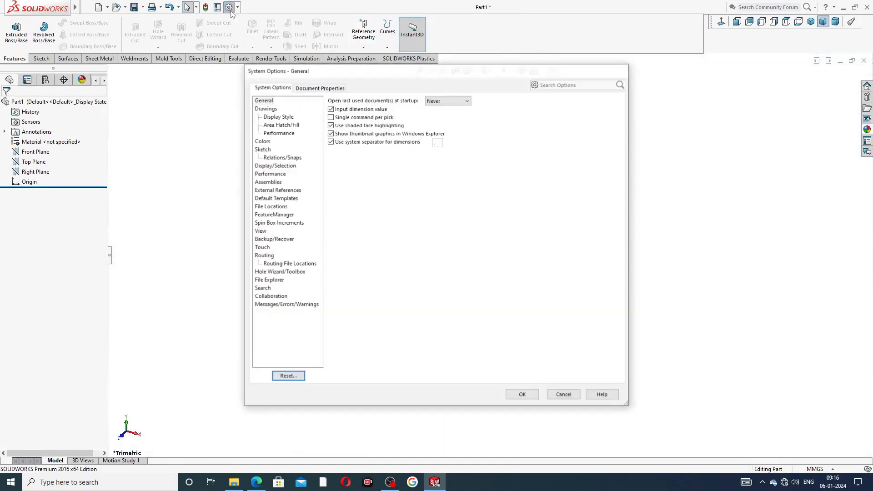
left_click(326, 89)
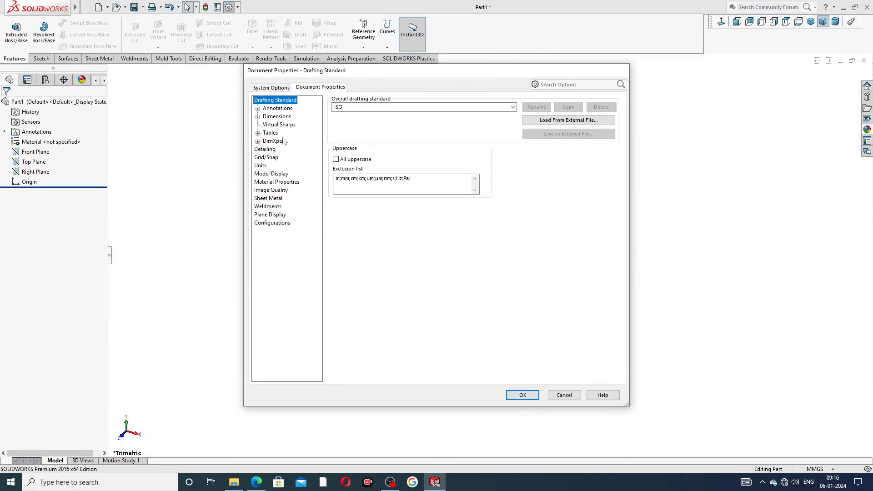
left_click(271, 193)
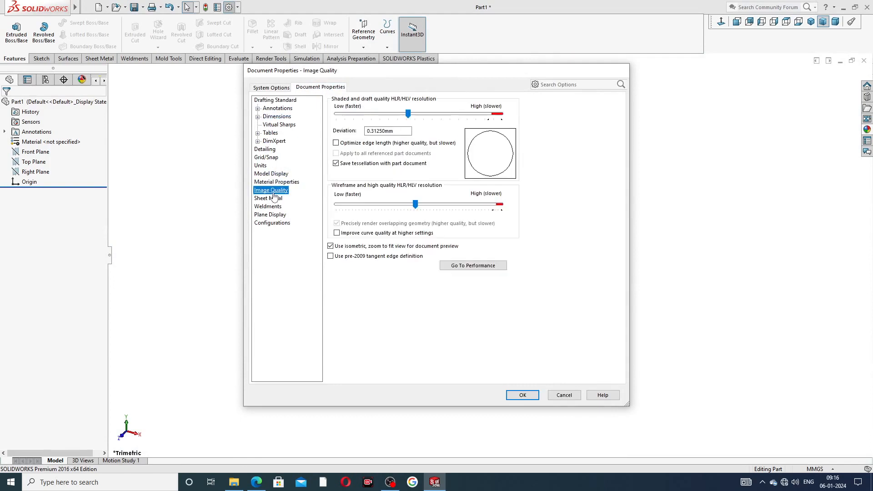
left_click_drag(408, 114, 502, 114)
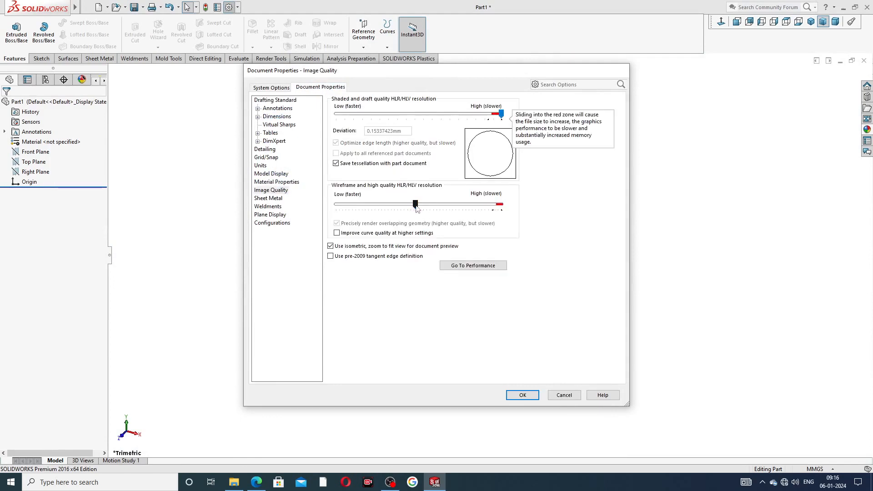
left_click_drag(415, 205, 501, 204)
left_click(523, 394)
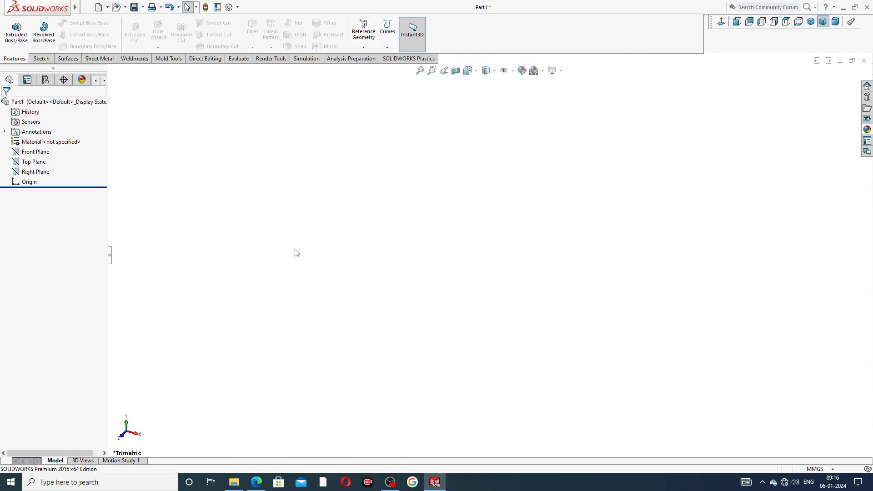
Check the hydraulic body PDF drawing in the browser, return to SOLIDWORKS and start a sketch on the Front Plane.
left_click(256, 482)
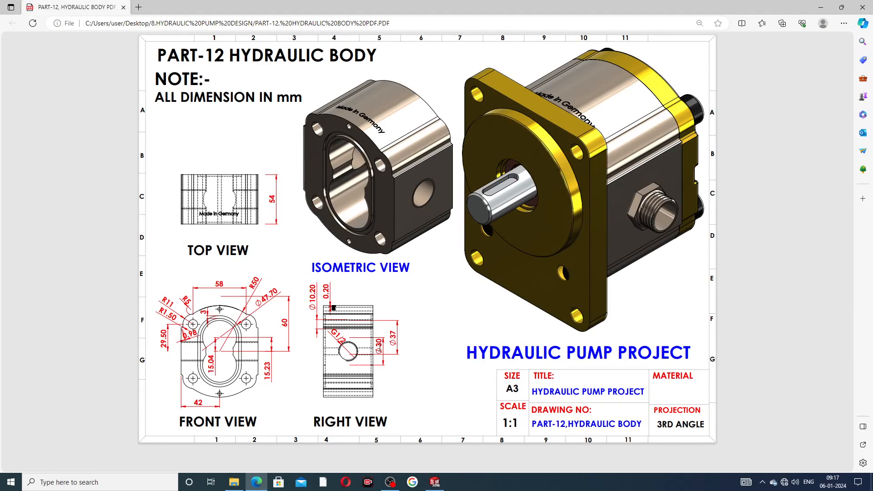
left_click(257, 481)
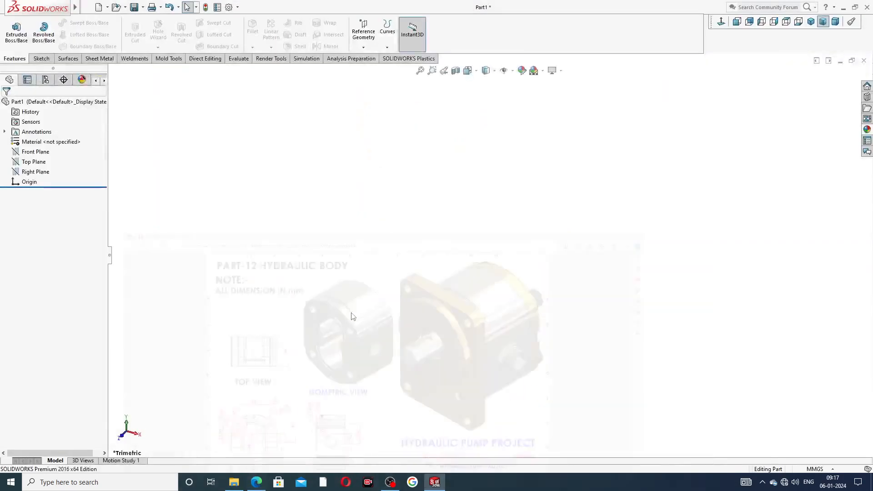
left_click(42, 155)
left_click(58, 140)
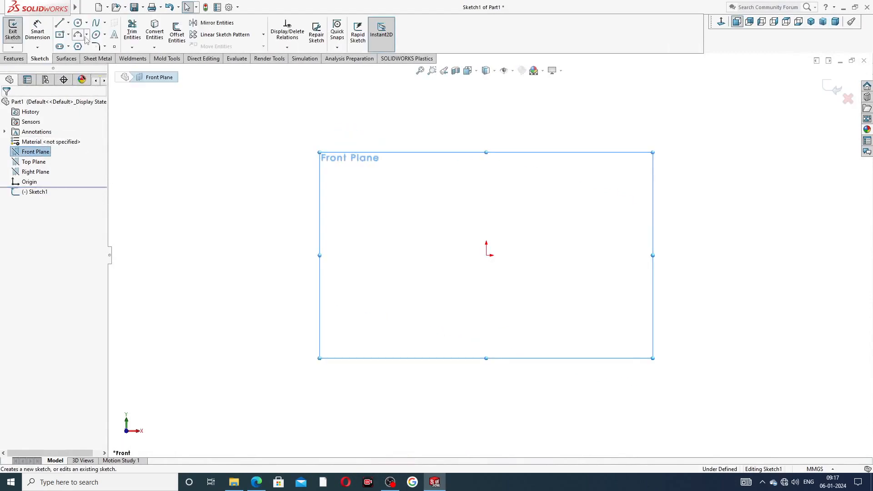
Draw a vertical centerline upward from the origin and a horizontal centerline about 75 mm long from the origin toward negative X.
left_click(68, 23)
left_click(81, 45)
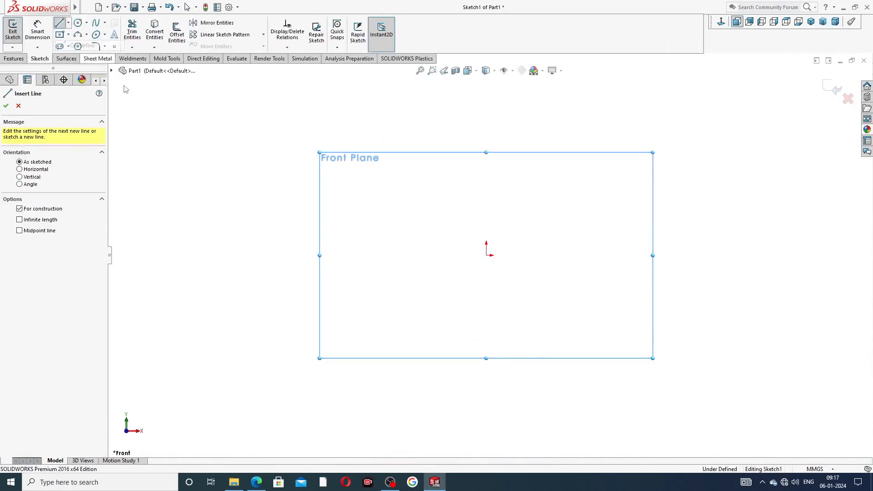
left_click(486, 255)
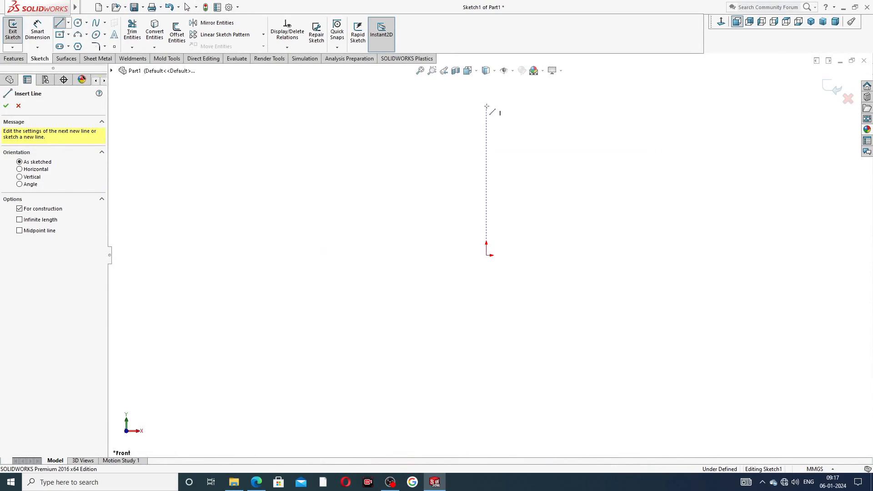
left_click(486, 105)
left_click(486, 255)
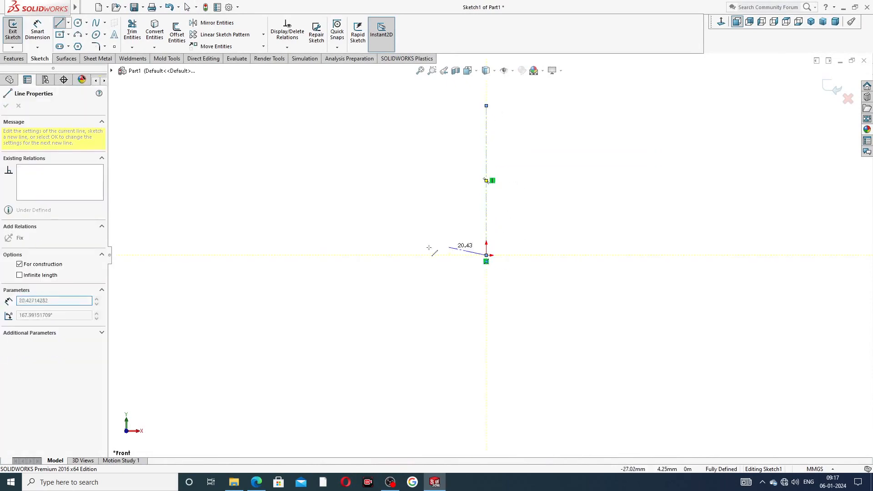
left_click(347, 254)
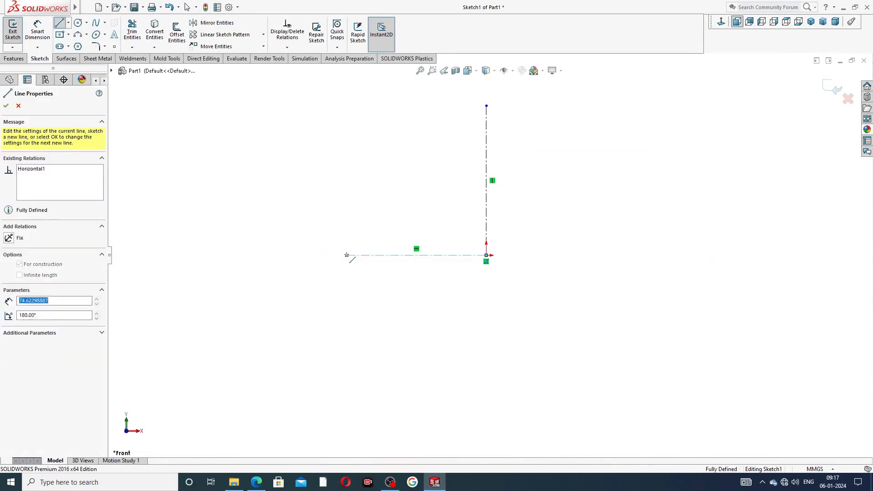
right_click(368, 213)
left_click(387, 222)
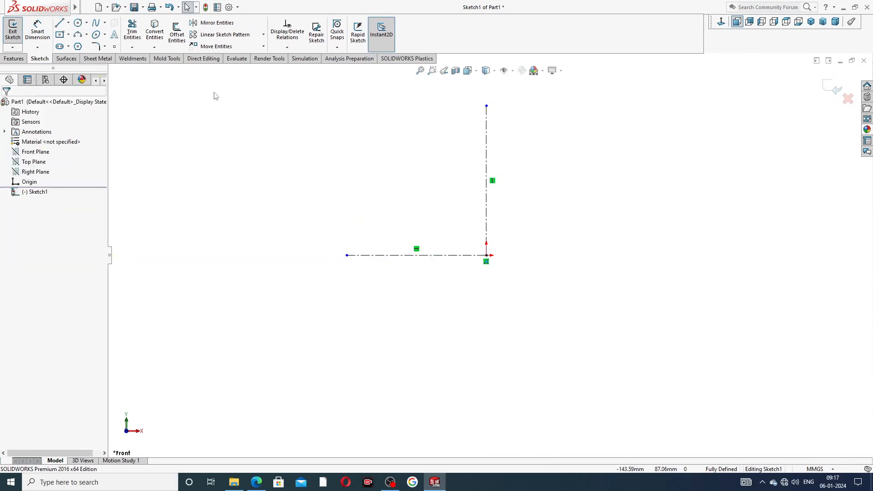
Draw a circle about 68 mm in diameter, centred on the vertical centerline about 37 mm above the origin.
left_click(78, 22)
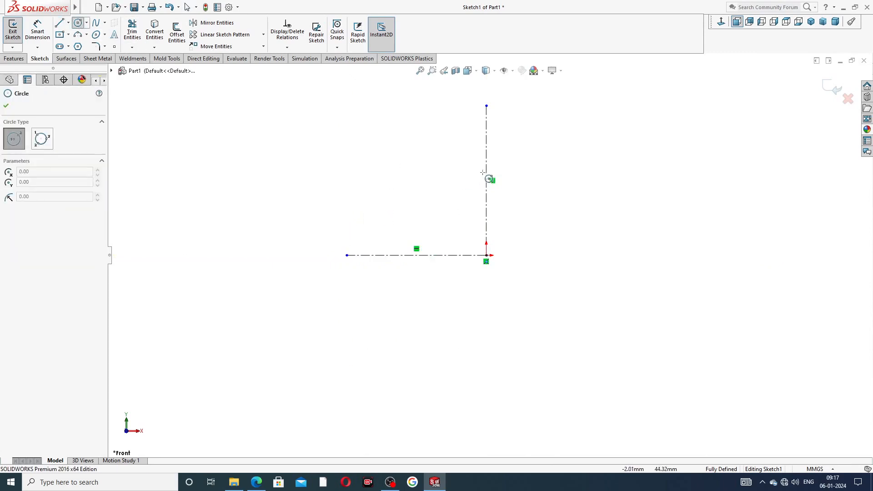
left_click(486, 186)
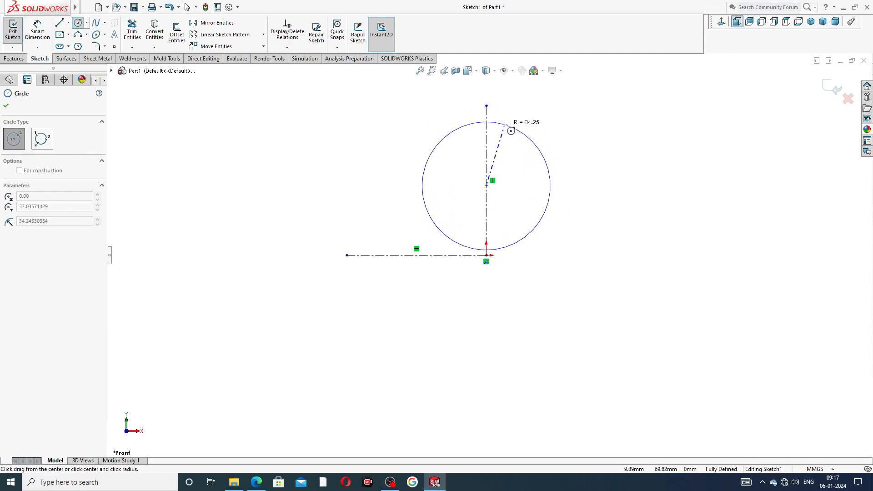
left_click(511, 126)
right_click(546, 126)
left_click(564, 136)
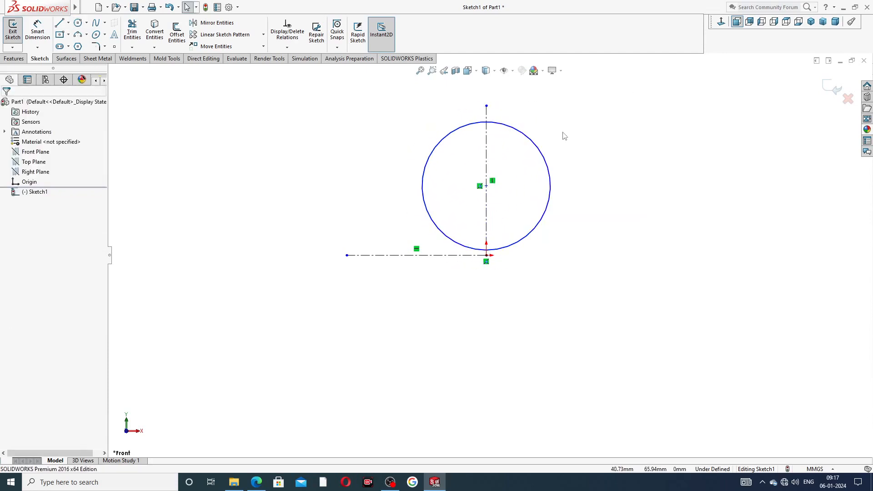
Dimension the circle's diameter as 37 mm.
left_click(38, 29)
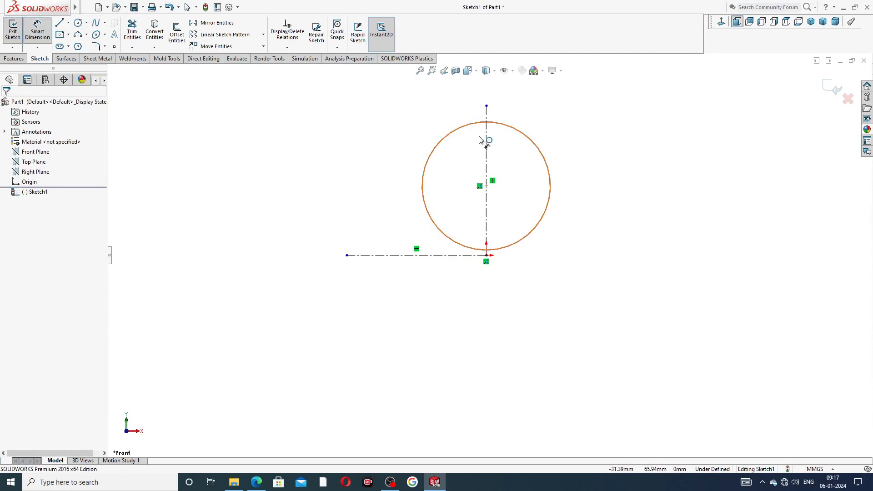
left_click(517, 136)
left_click(582, 120)
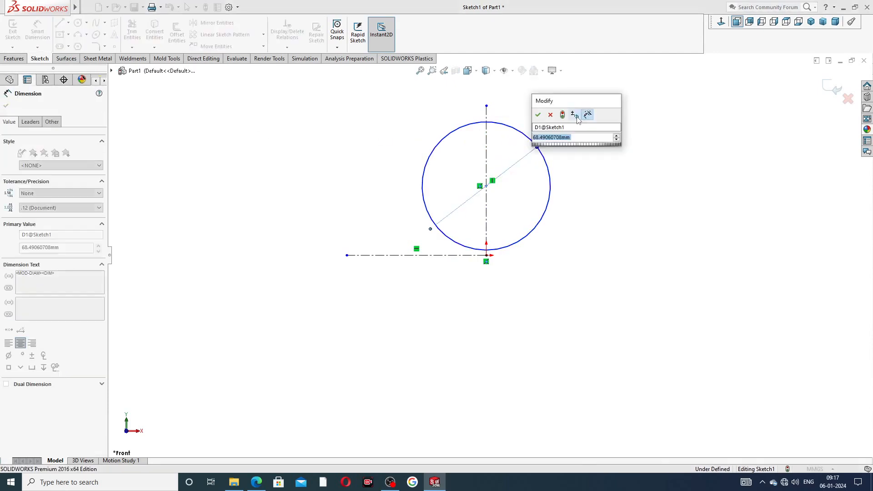
type("37")
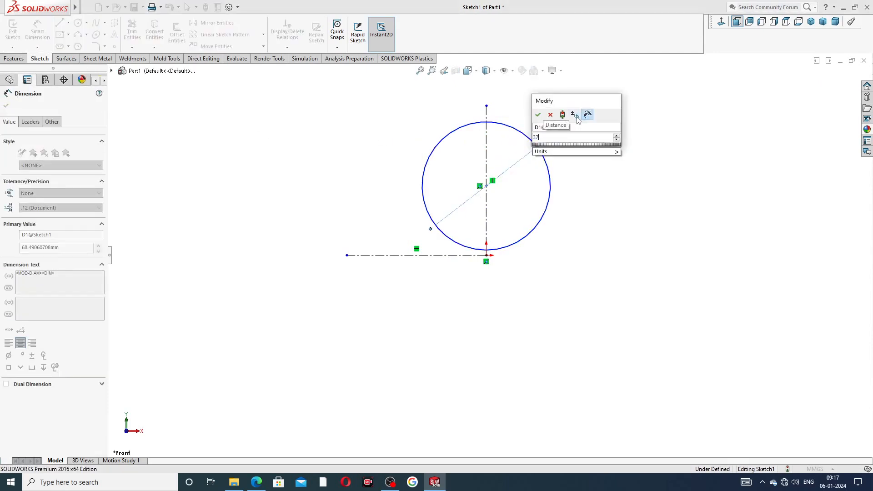
key("Return")
left_click(591, 138)
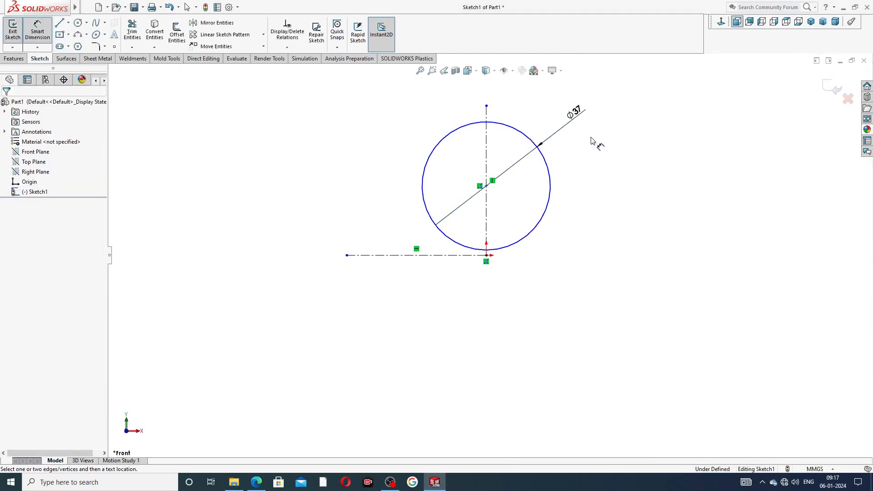
Dimension the vertical distance from the origin to the circle's centre as 15.2319 mm and end dimensioning.
left_click(487, 187)
left_click(486, 255)
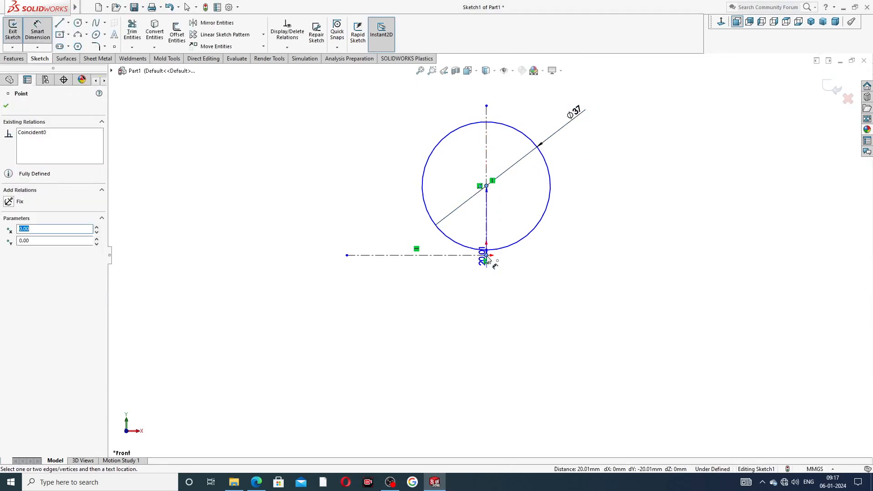
left_click(572, 226)
type("1")
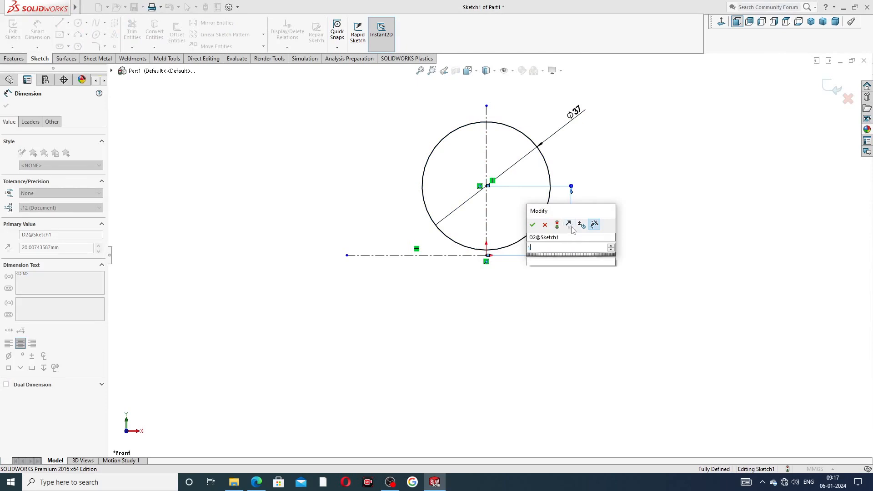
type("5.")
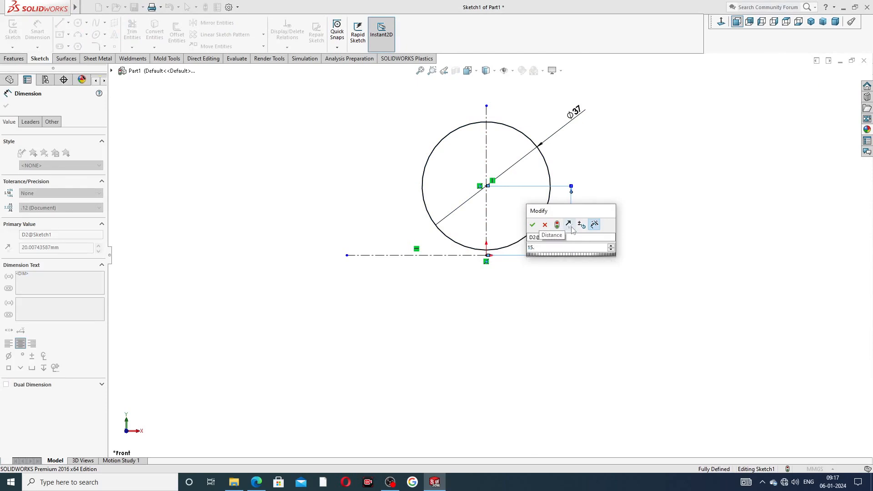
type("2319")
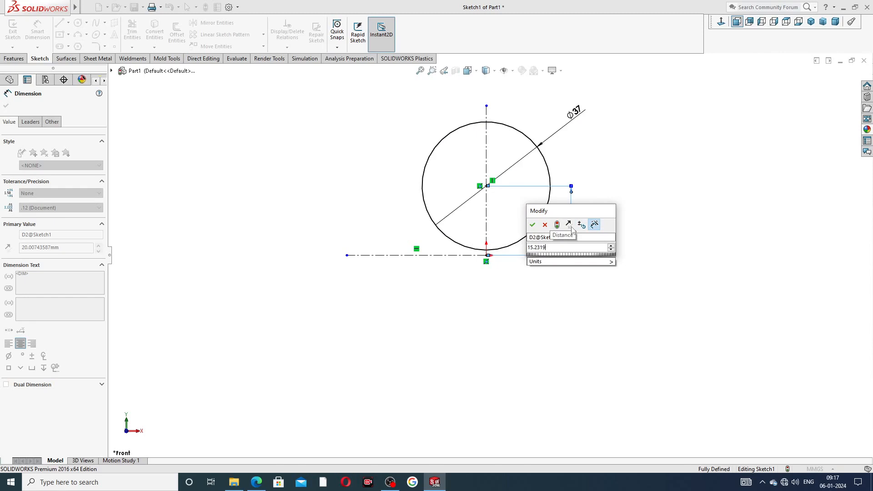
key("Return")
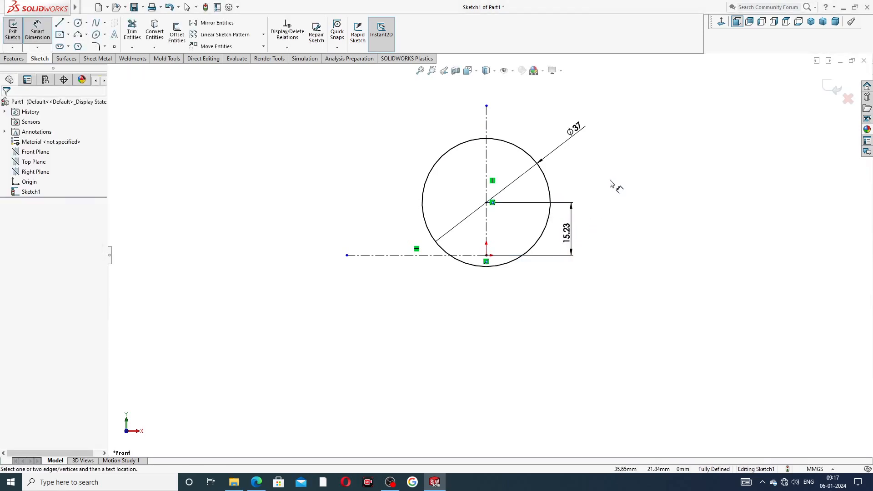
scroll(511, 224, "down", 1)
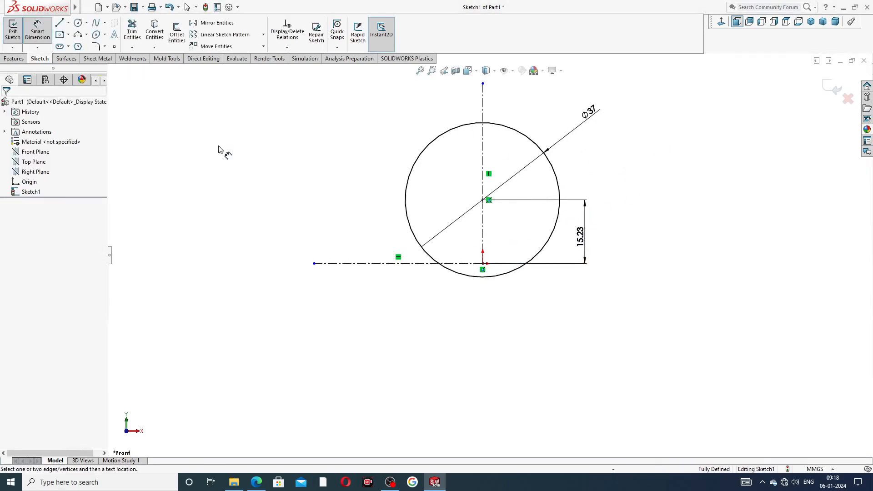
right_click(269, 150)
left_click(273, 151)
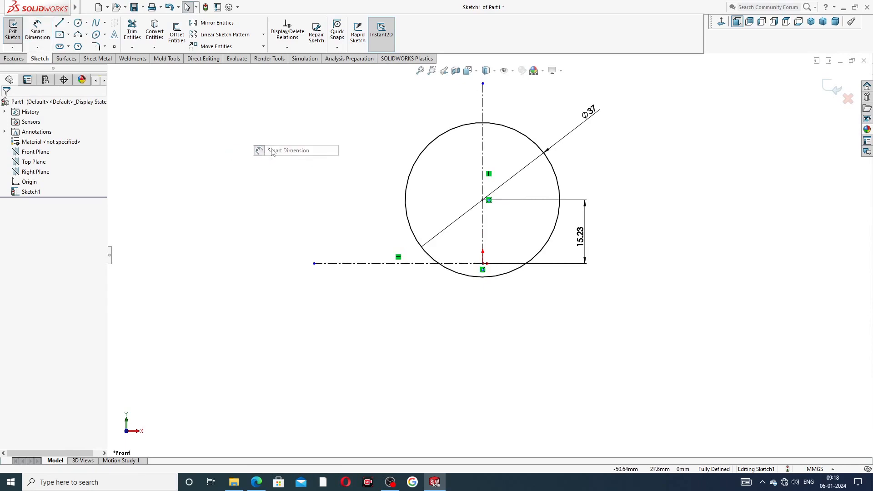
right_click(274, 139)
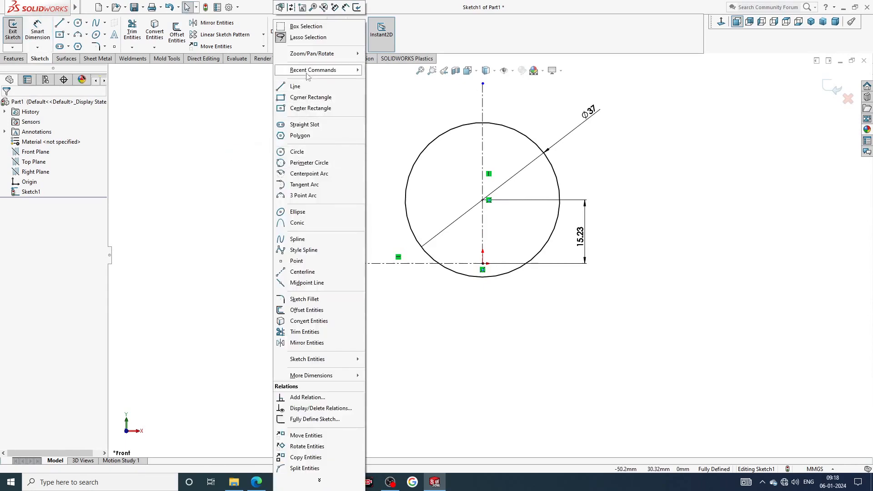
left_click(242, 126)
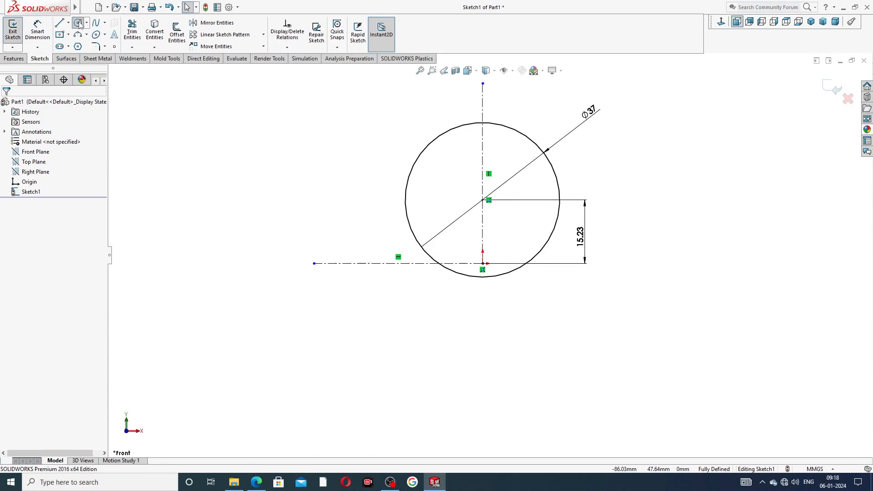
left_click(79, 23)
left_click(482, 200)
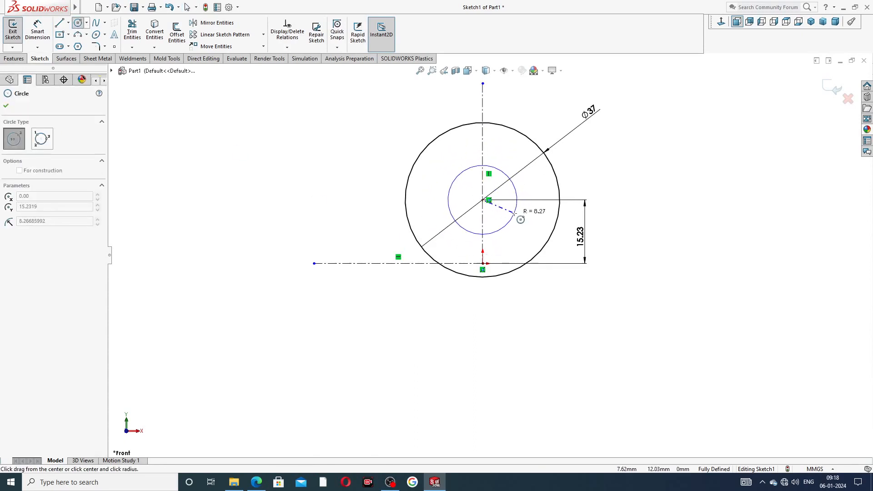
key("Escape")
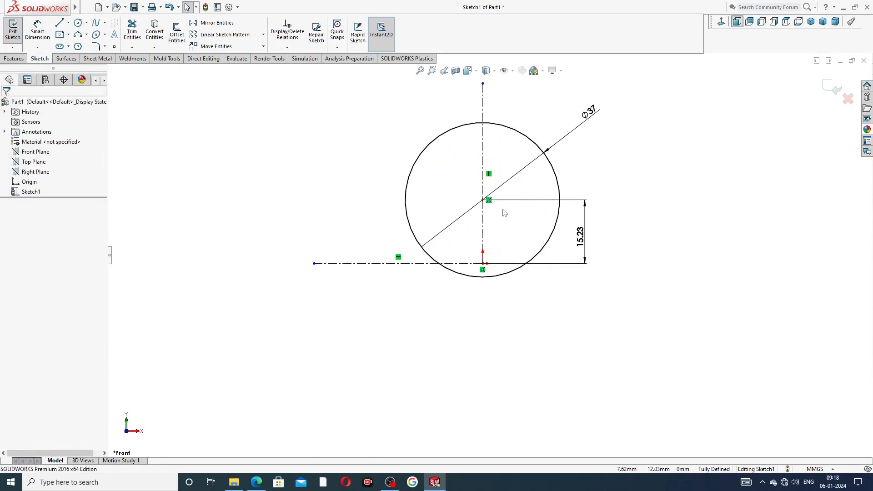
Draw a second circle centred on the origin, about 28 mm in diameter.
left_click(81, 23)
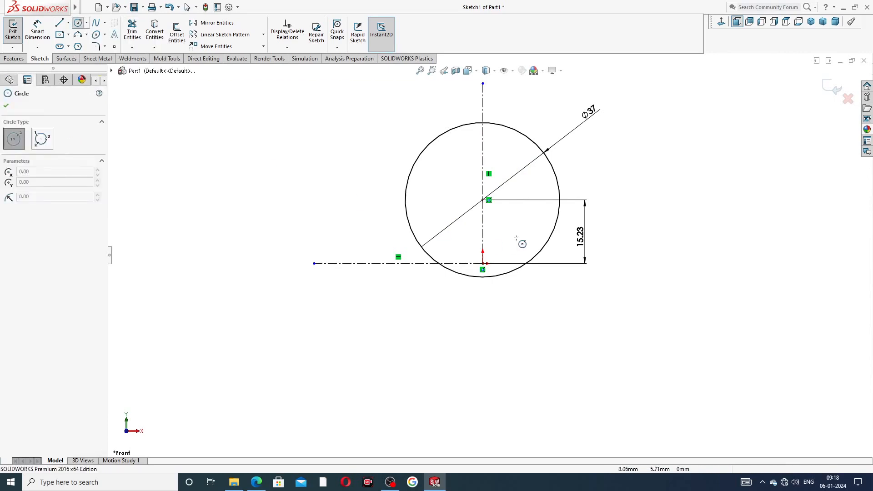
left_click(483, 264)
left_click(532, 284)
right_click(629, 173)
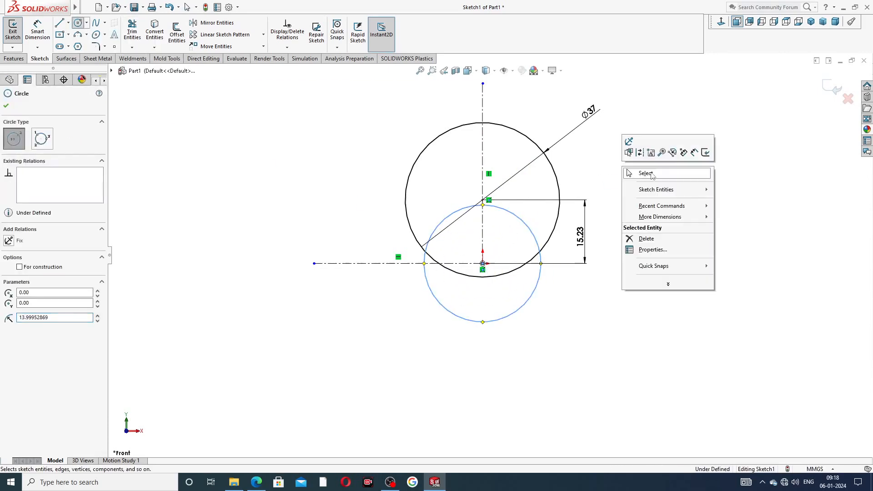
left_click(651, 175)
Dimension the diameter of the circle at the origin as 30 mm and end dimensioning.
left_click(37, 30)
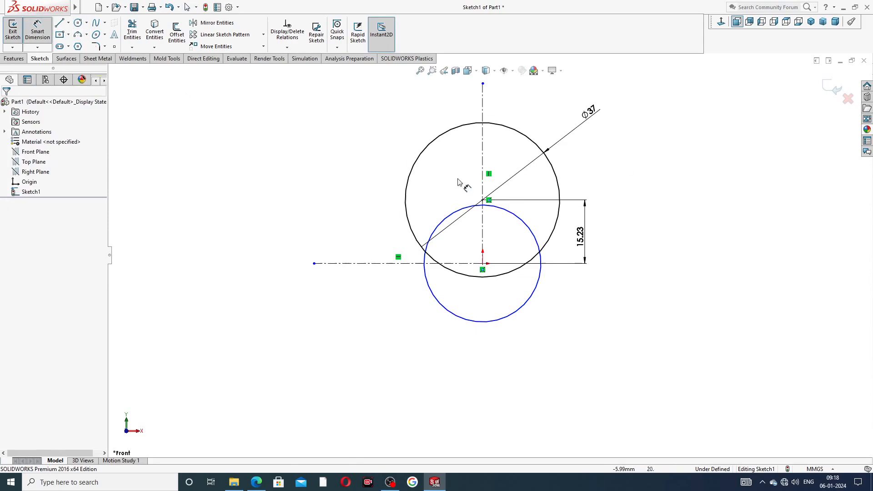
left_click(533, 232)
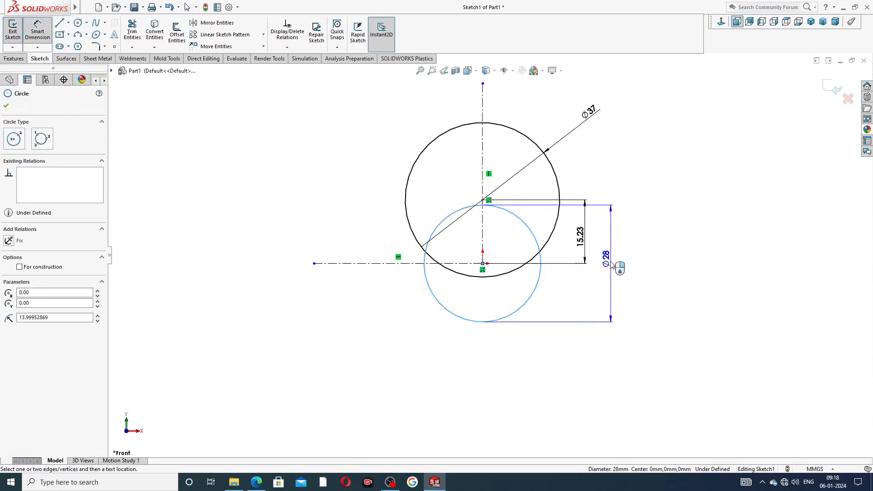
left_click(611, 266)
type("3")
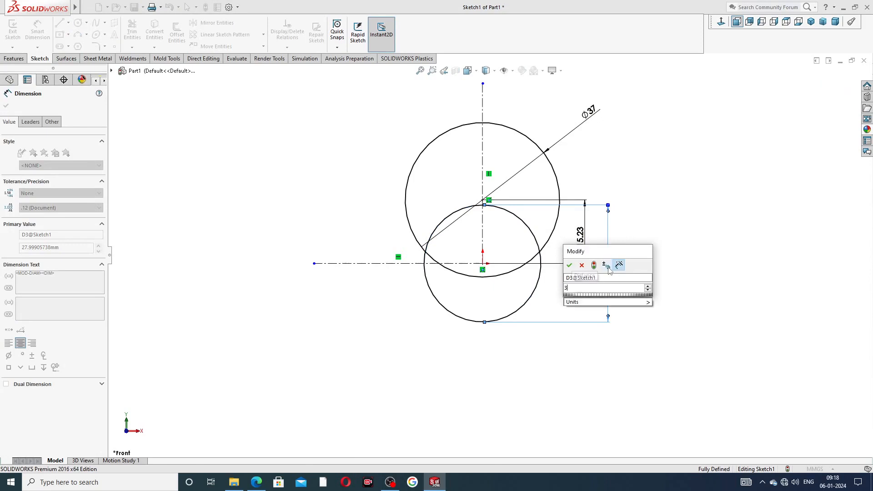
type("0")
key("Return")
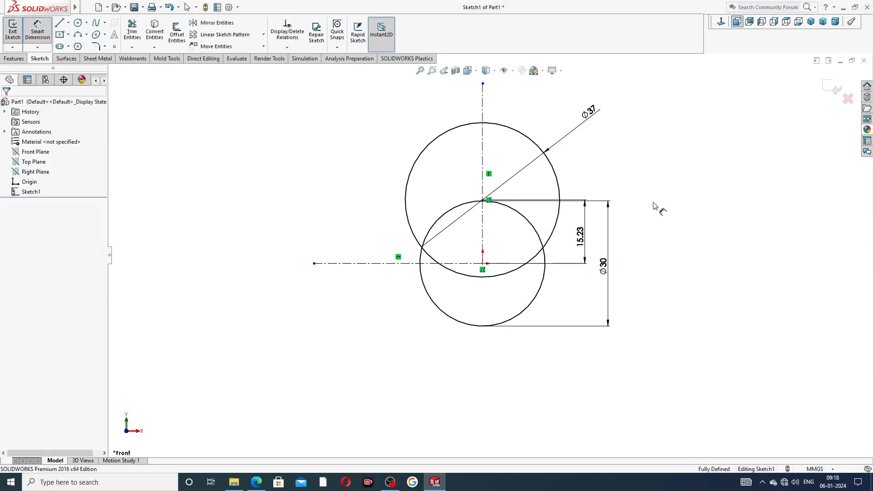
right_click(645, 163)
left_click(673, 138)
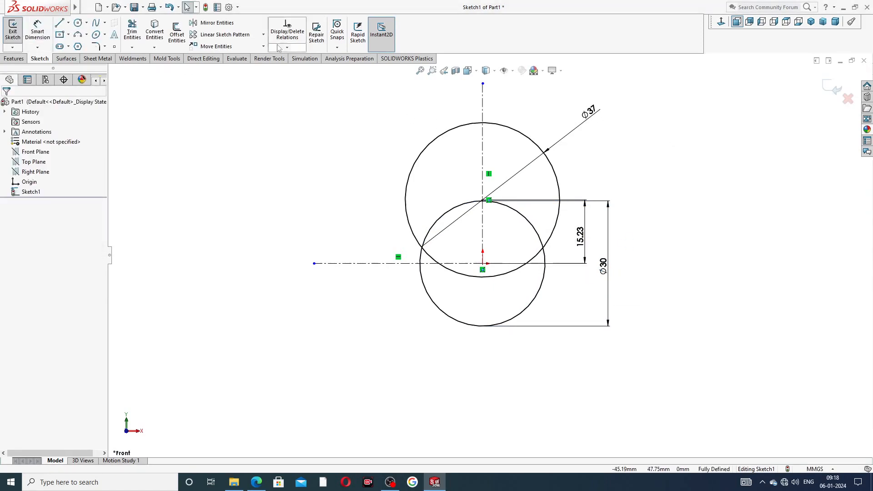
Mirror the 37 mm circle about the horizontal centreline through the origin.
left_click(214, 23)
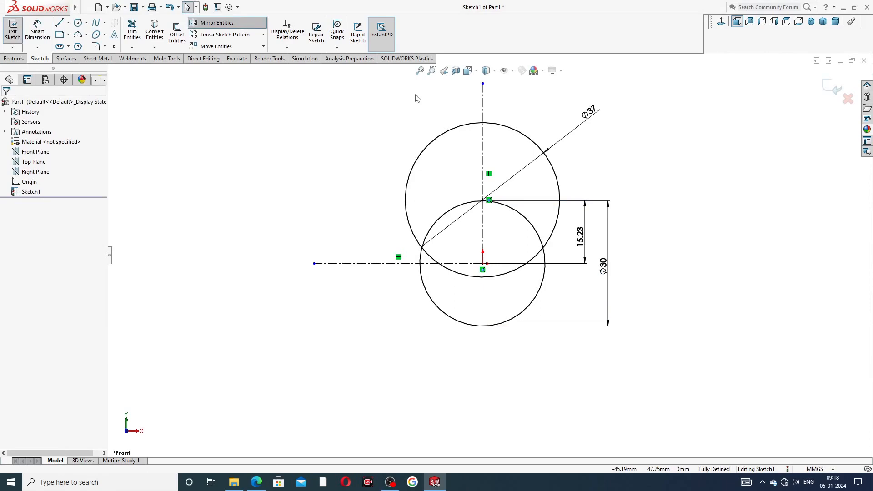
left_click(509, 131)
left_click(58, 212)
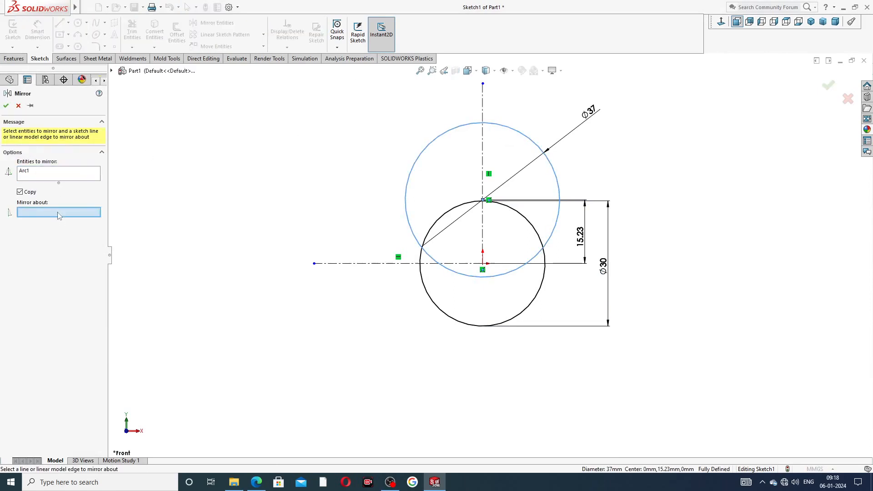
left_click(439, 263)
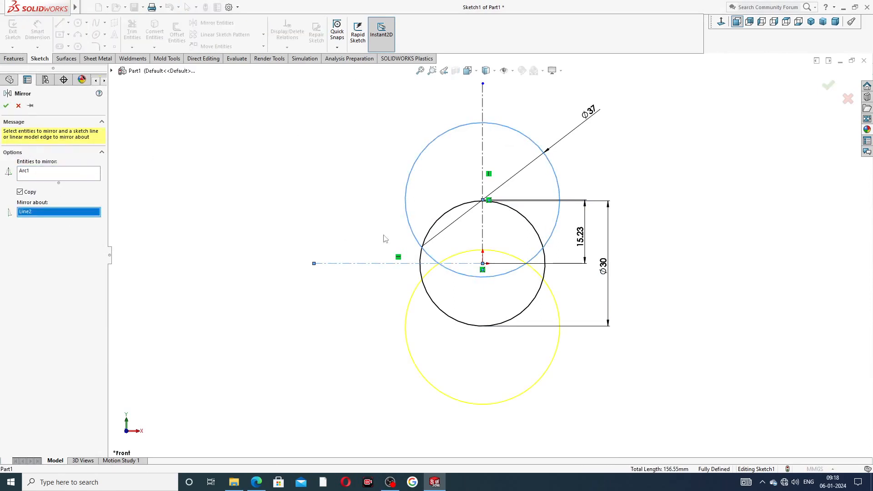
key("Return")
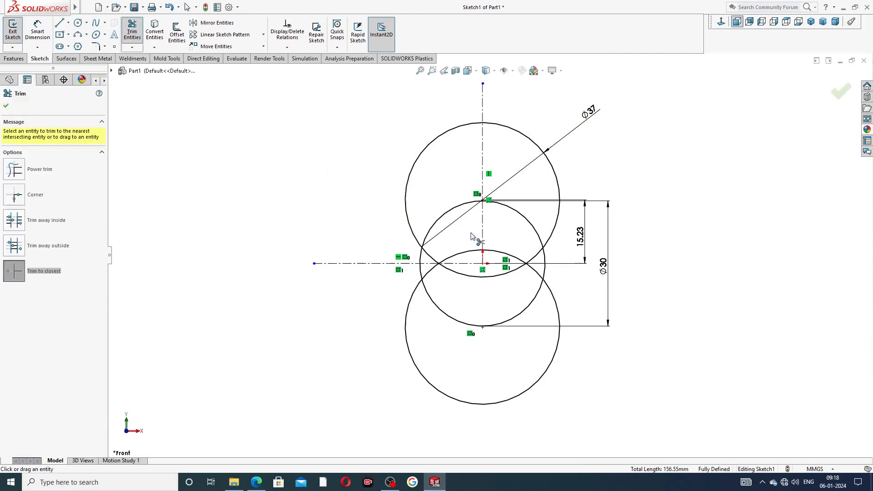
Trim all overlapping arcs inside the three circles to leave a single closed figure-eight outline, and end trimming.
left_click(466, 256)
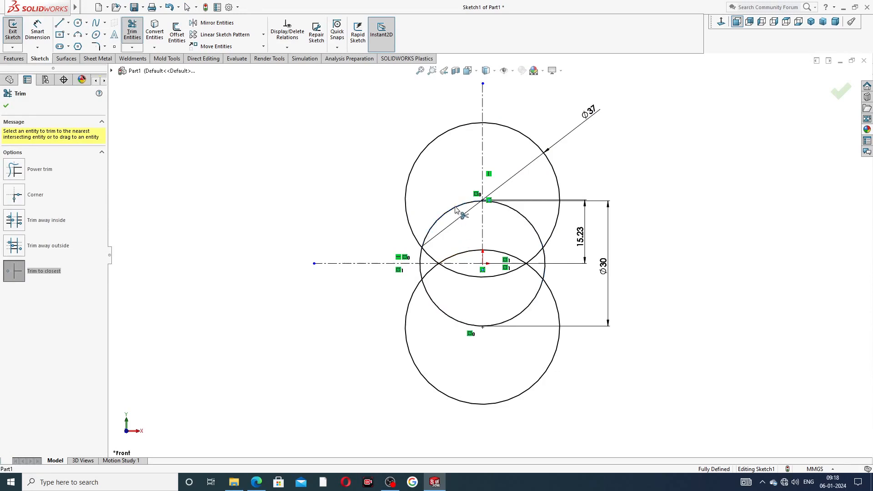
left_click(478, 277)
left_click(460, 253)
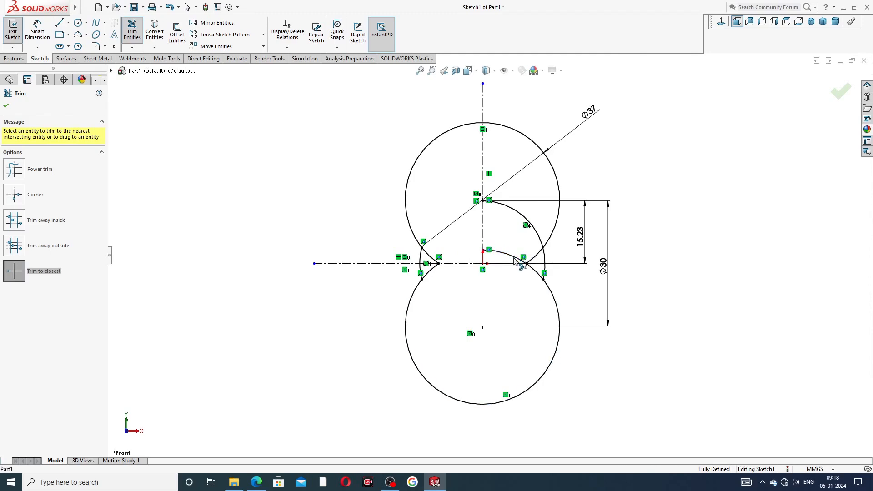
left_click(510, 253)
left_click(537, 236)
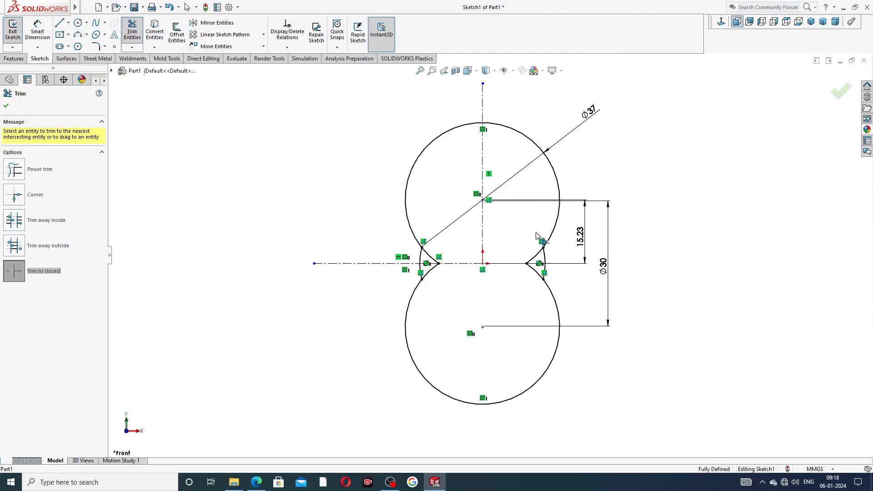
left_click(533, 266)
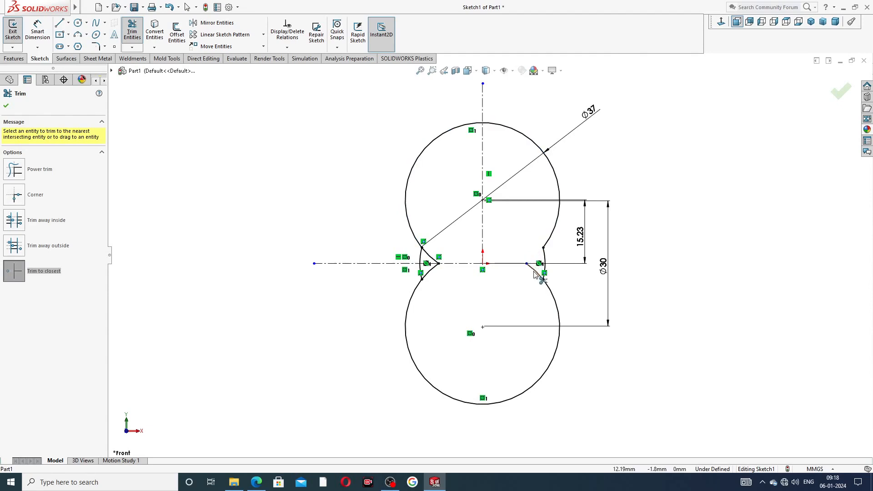
left_click(534, 270)
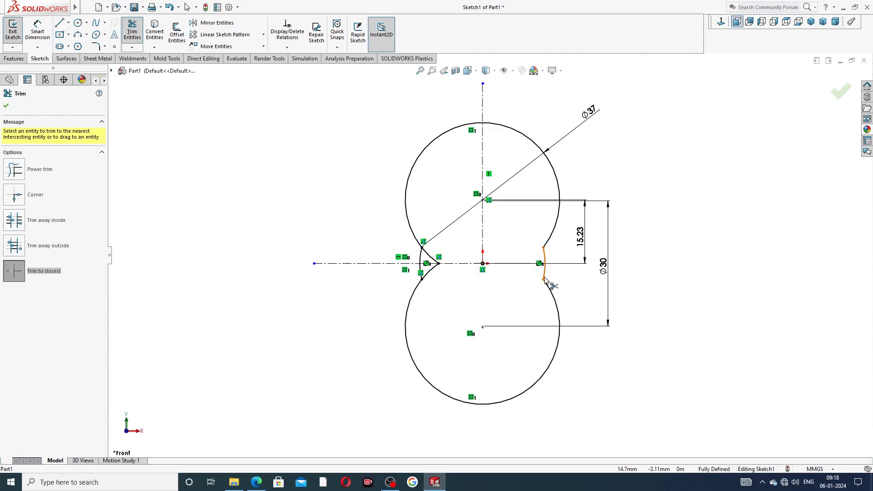
left_click(431, 257)
left_click(433, 271)
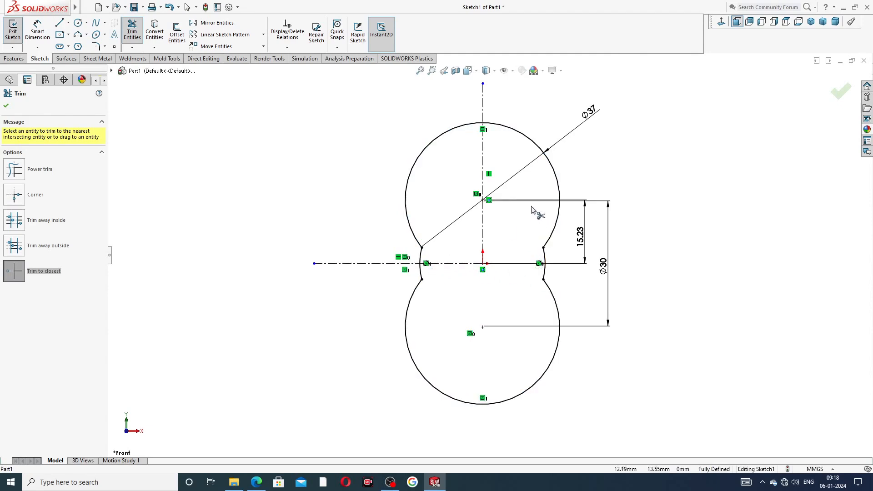
right_click(648, 130)
left_click(669, 132)
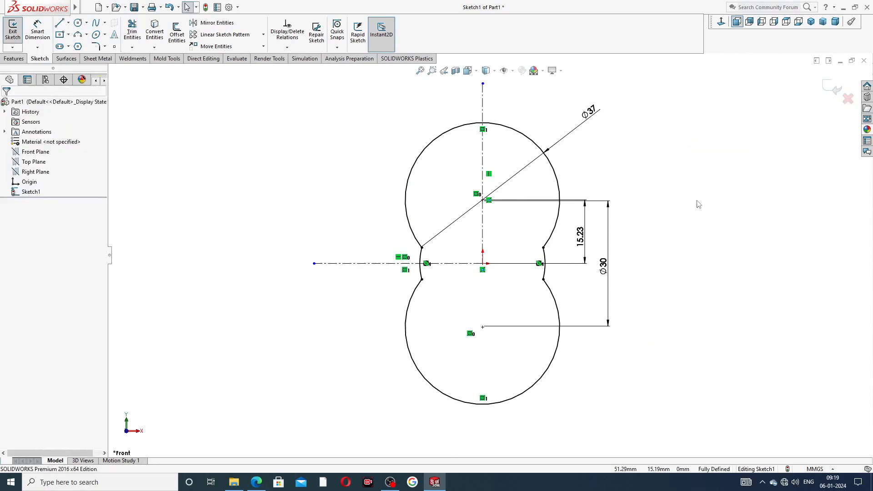
Reposition the 37 mm, 15.23 mm and 30 mm dimensions closer to the bore profile.
left_click_drag(586, 113, 563, 118)
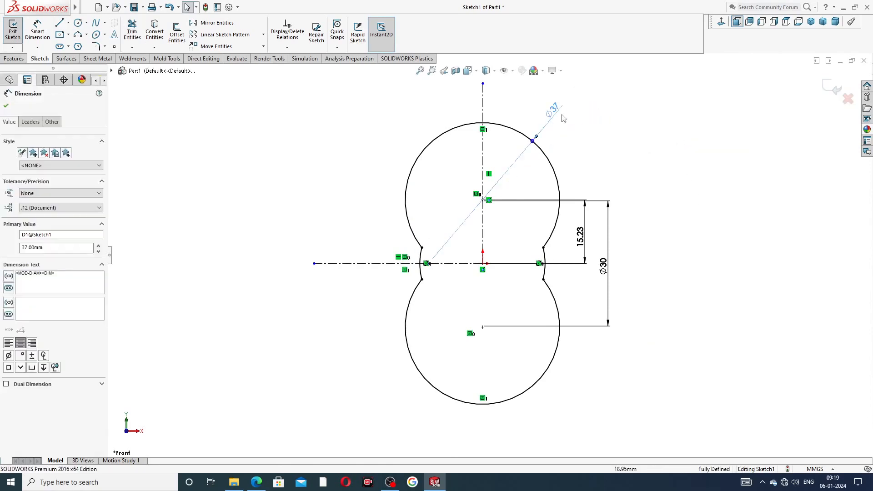
left_click(564, 119)
left_click_drag(585, 246, 576, 241)
left_click_drag(603, 270, 597, 271)
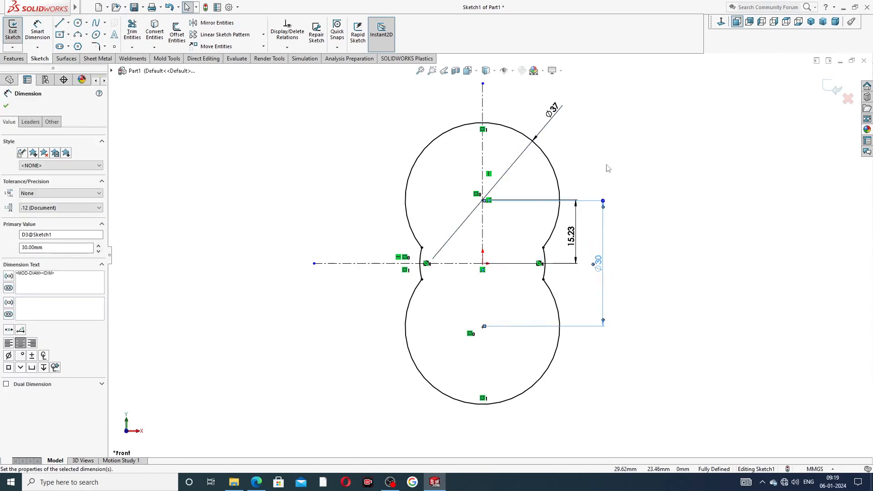
right_click(607, 135)
left_click(771, 153)
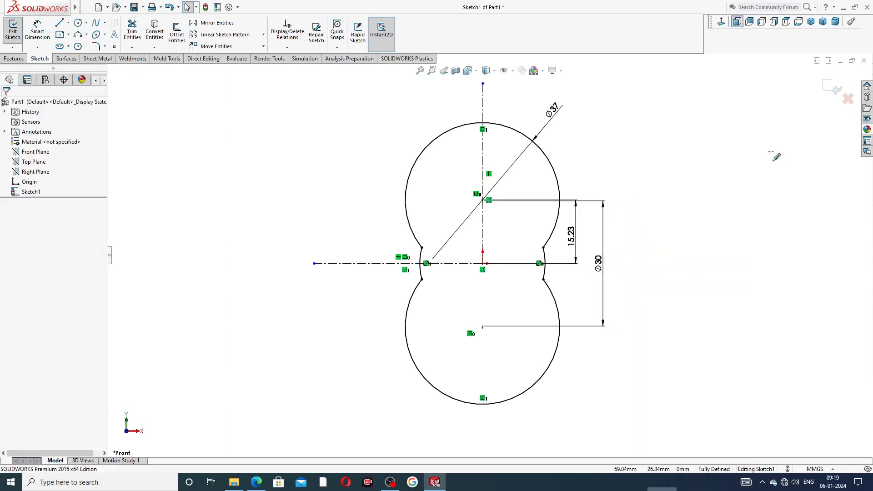
Switch to the browser and examine the hydraulic body PDF drawing for the outer profile dimensions.
scroll(514, 158, "up", 4)
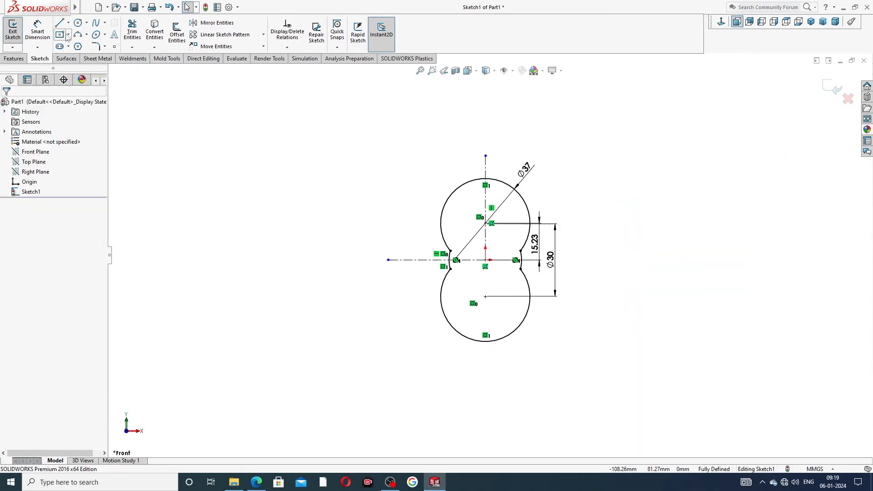
left_click(87, 35)
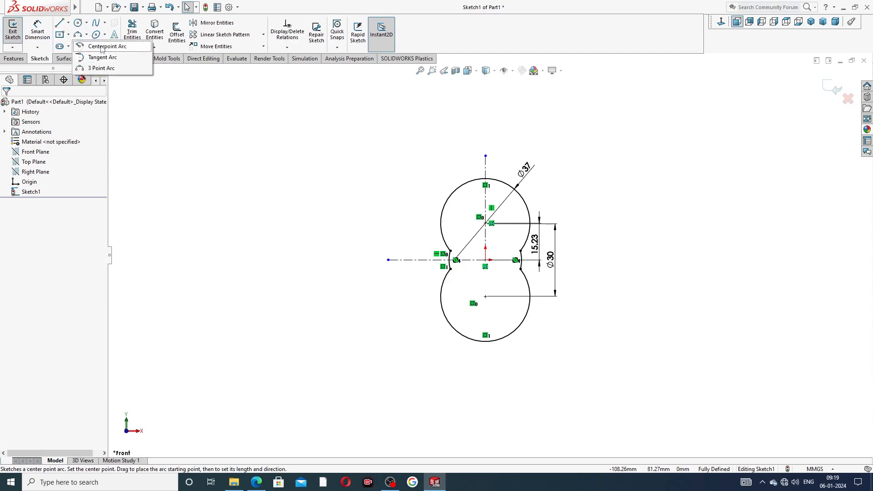
left_click(257, 483)
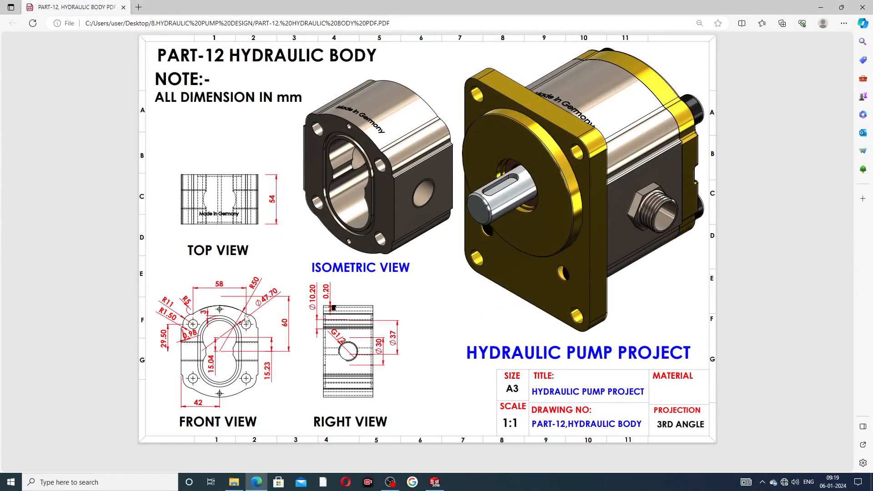
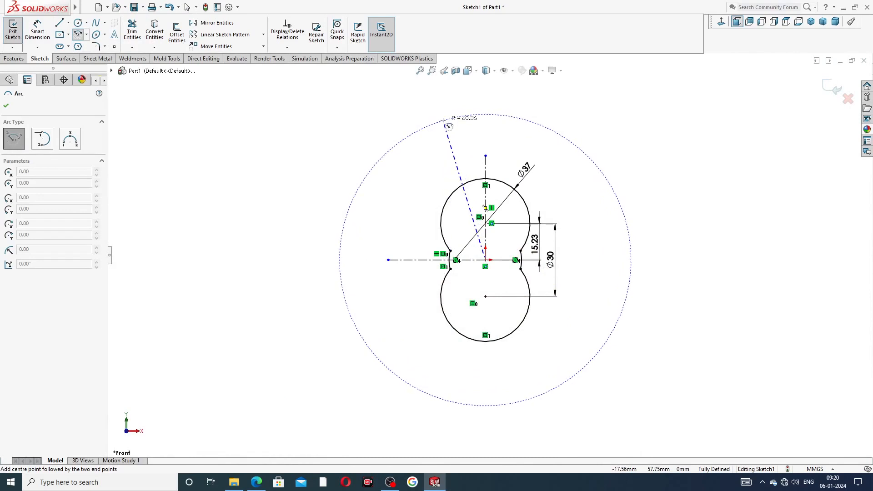
Draw a centerpoint arc centred on the origin above the bore profile, about 63 mm in radius and spanning about 50°.
left_click(487, 114)
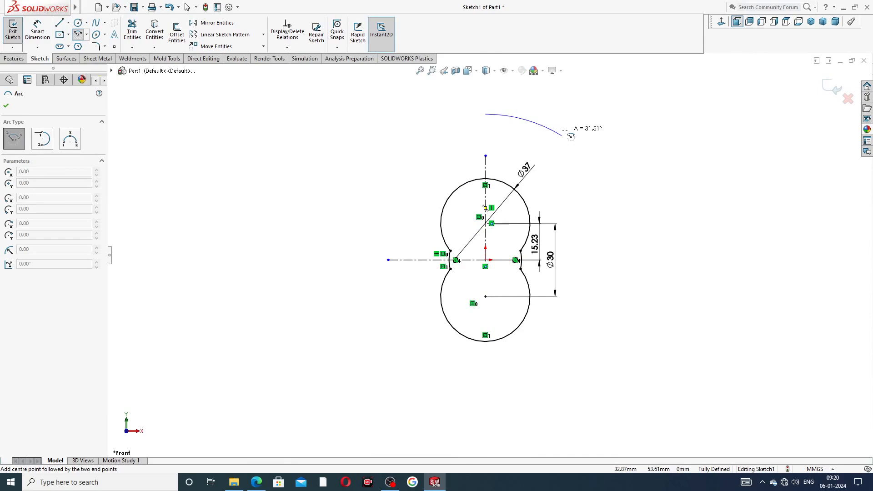
key("Escape")
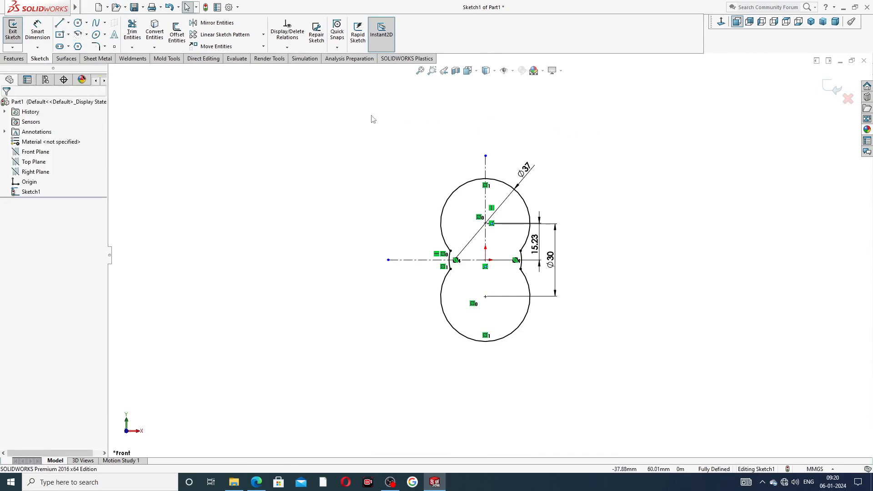
left_click(79, 34)
left_click(486, 260)
left_click(425, 121)
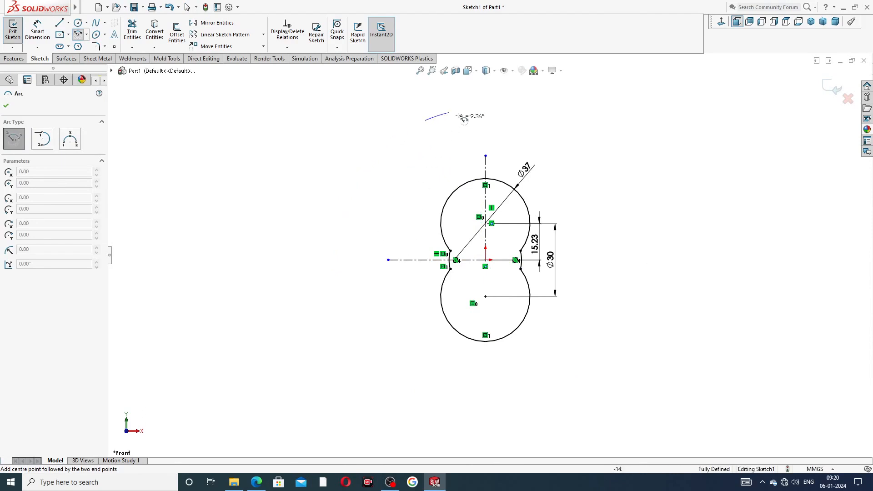
left_click(551, 131)
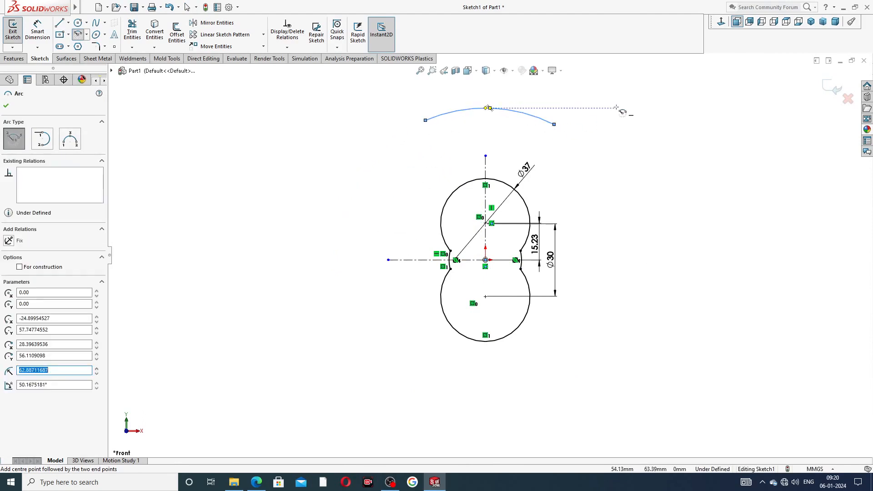
right_click(641, 119)
left_click(662, 122)
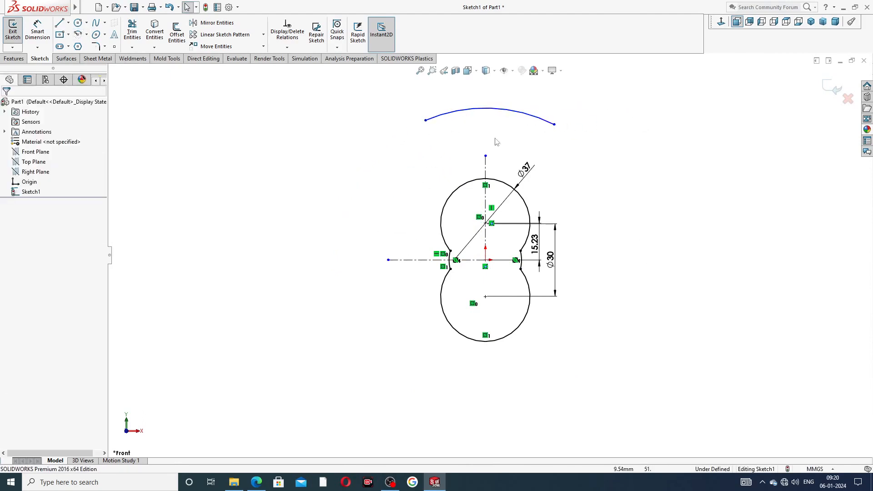
Add a horizontal relation between the two endpoints of the upper arc.
left_click(426, 122)
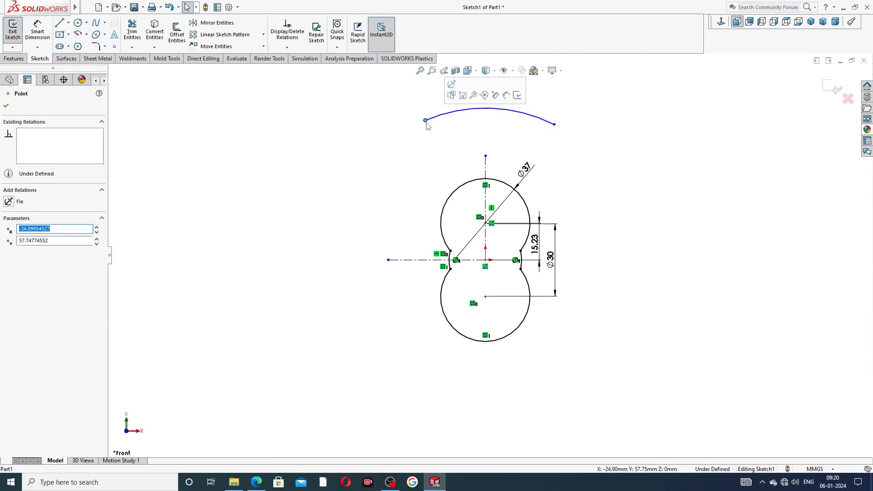
left_click(556, 126, "ctrl")
left_click(583, 94)
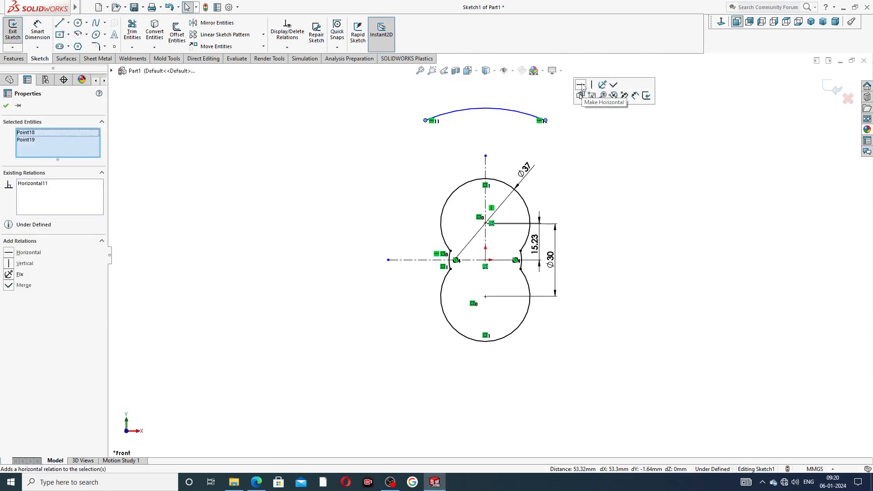
left_click(576, 144)
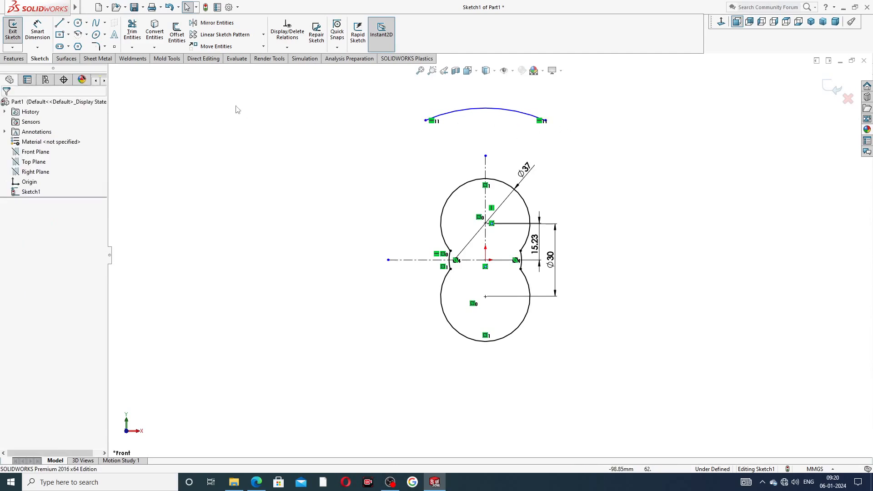
Dimension the upper arc's radius as 50 mm and end dimensioning.
left_click(38, 31)
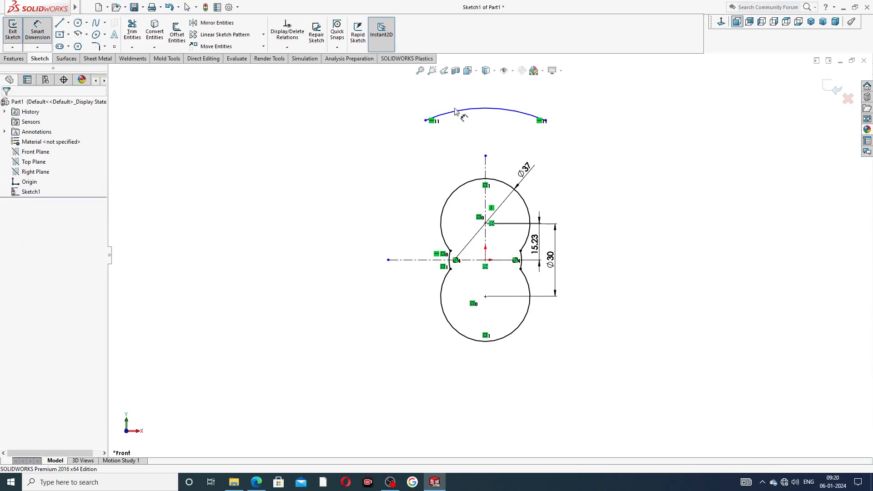
left_click(484, 109)
left_click(503, 91)
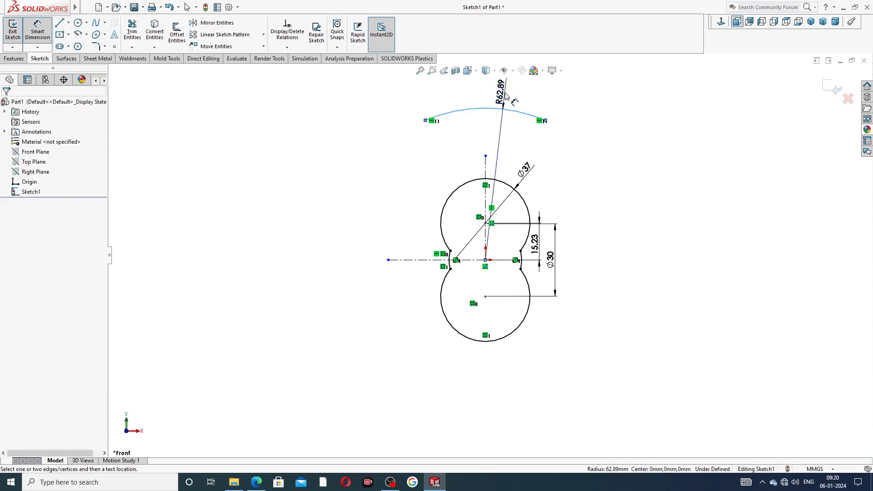
type("50")
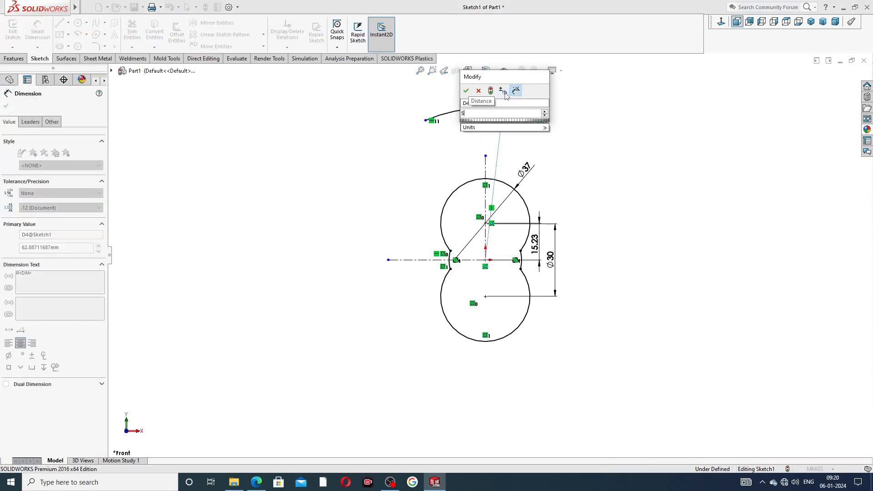
key("Return")
left_click(565, 117)
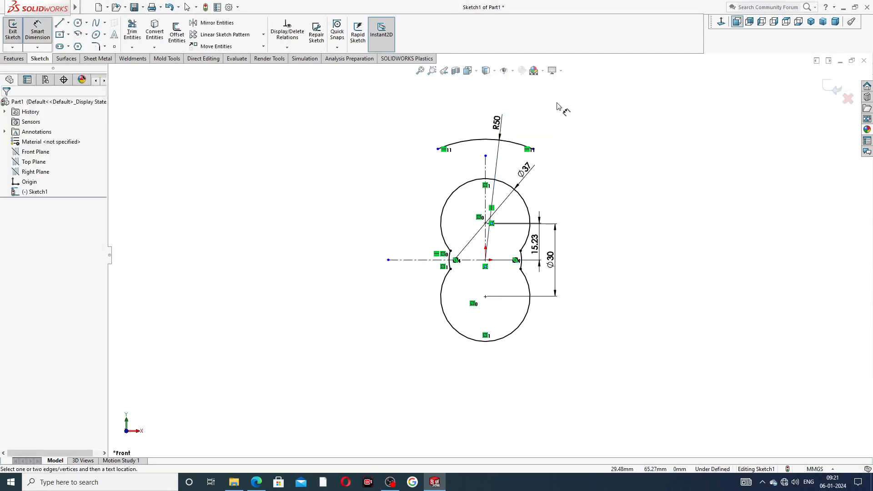
right_click(558, 105)
left_click(580, 130)
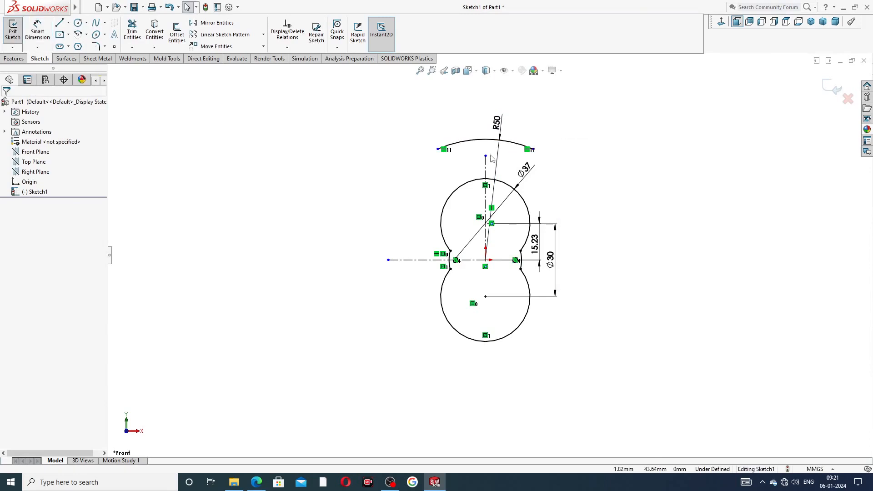
Draw a small circle about 7 mm in diameter just below the left endpoint of the 50 mm radius arc.
scroll(497, 150, "down", 2)
left_click(78, 22)
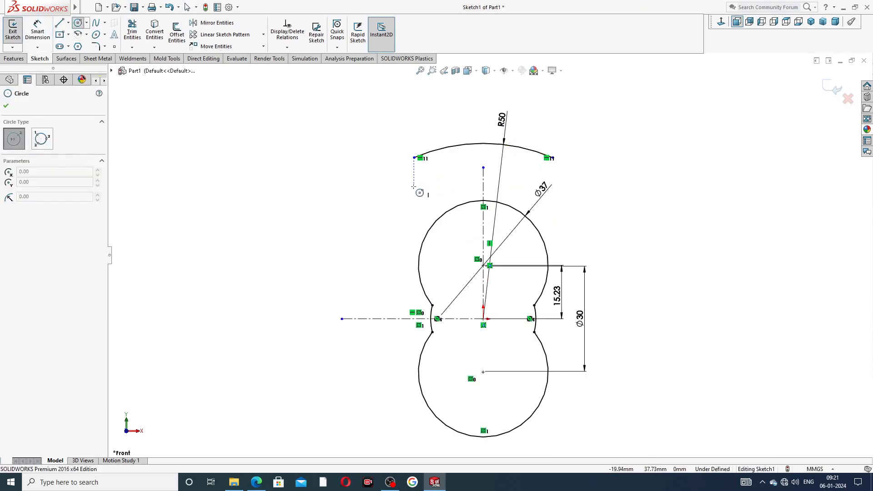
left_click_drag(413, 191, 423, 182)
right_click(447, 170)
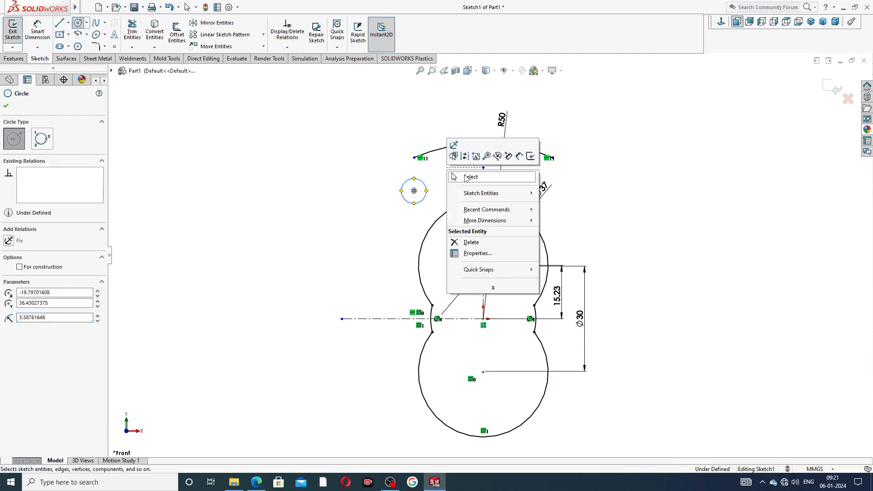
left_click(466, 178)
Draw a second circle, smaller than the first, just below the right endpoint of the R50 arc and end the Circle tool.
left_click(77, 24)
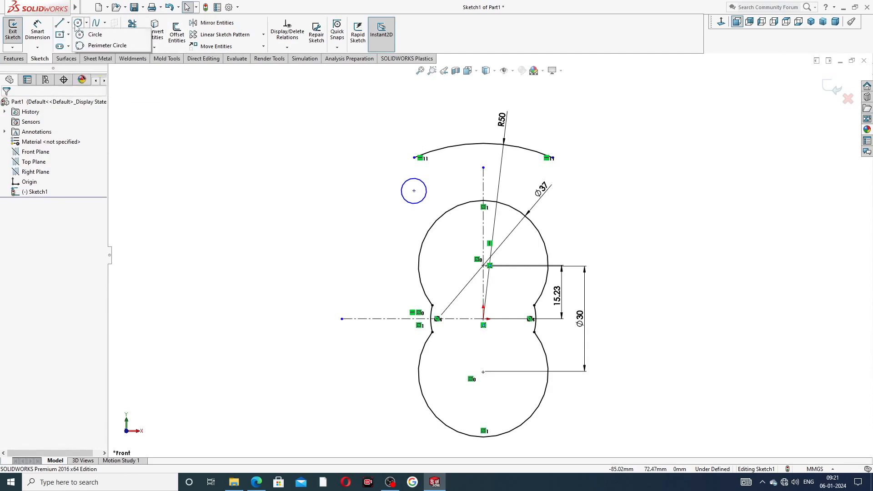
left_click(95, 35)
scroll(560, 175, "down", 3)
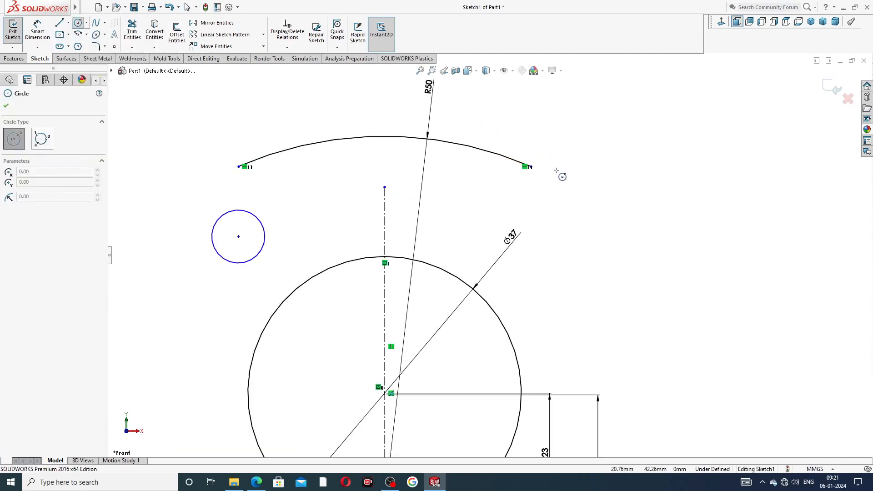
left_click(531, 196)
left_click(541, 185)
right_click(596, 144)
left_click(613, 152)
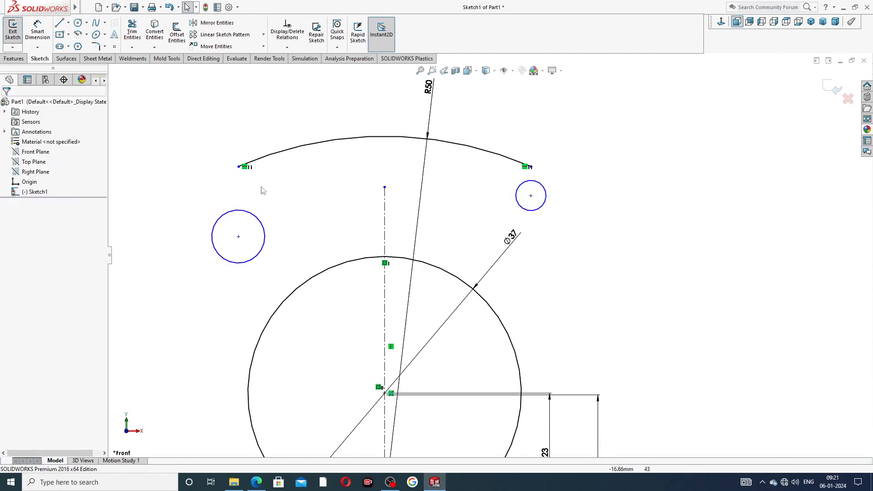
Add an equal relation between the two small circles below the ends of the R50 arc.
left_click(256, 218)
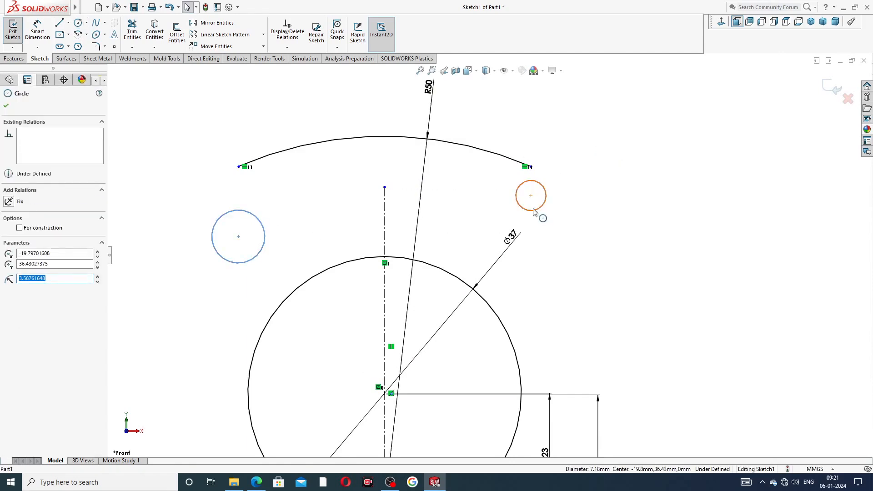
left_click(547, 203, "ctrl")
left_click(605, 163)
left_click(352, 214)
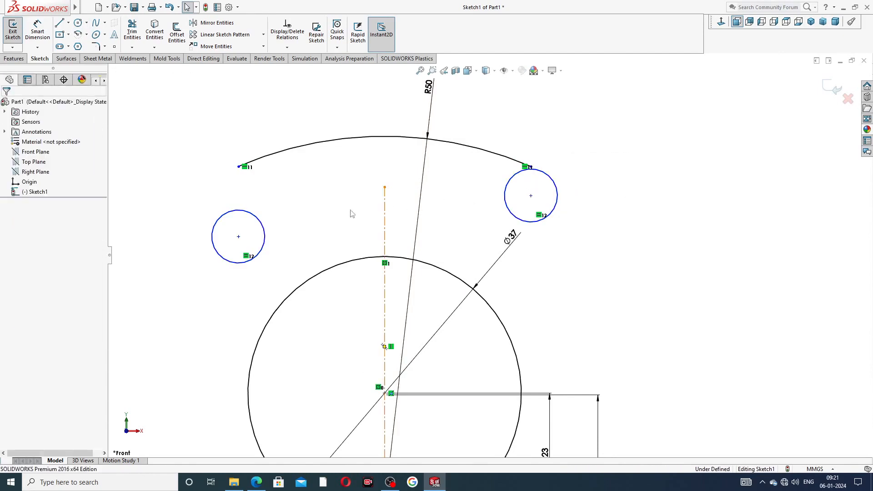
Add a horizontal relation between the centres of the two small circles.
left_click(239, 238)
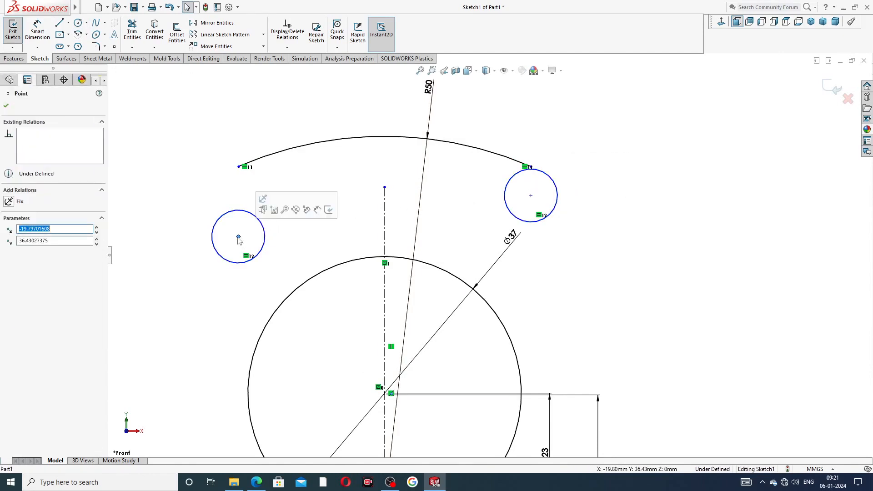
left_click(531, 196, "ctrl")
left_click(557, 156)
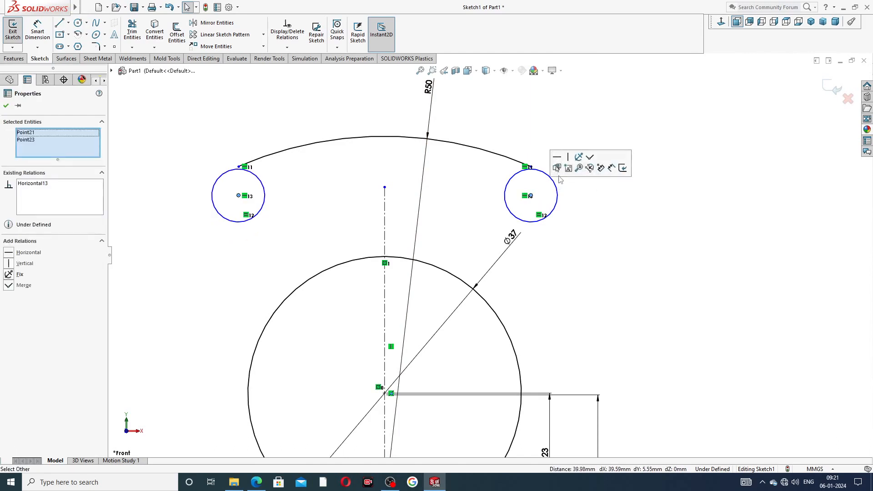
left_click(554, 122)
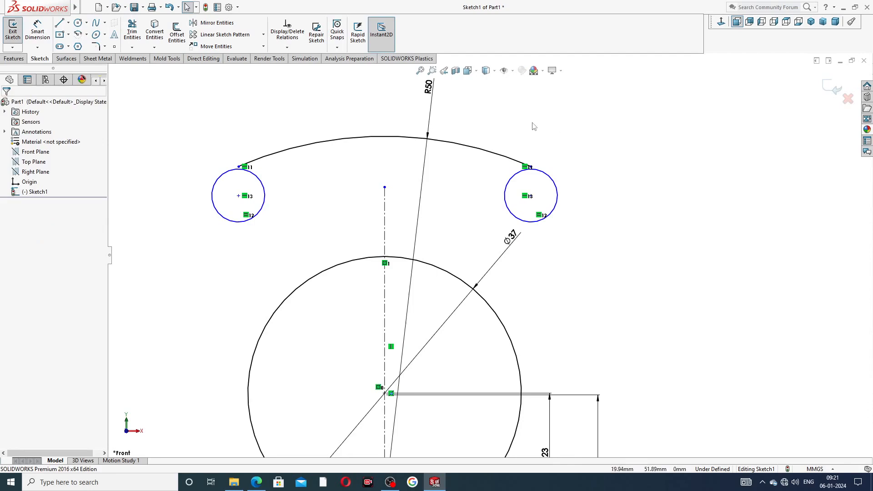
Dimension the left small circle's diameter as 10.2 mm.
left_click(39, 31)
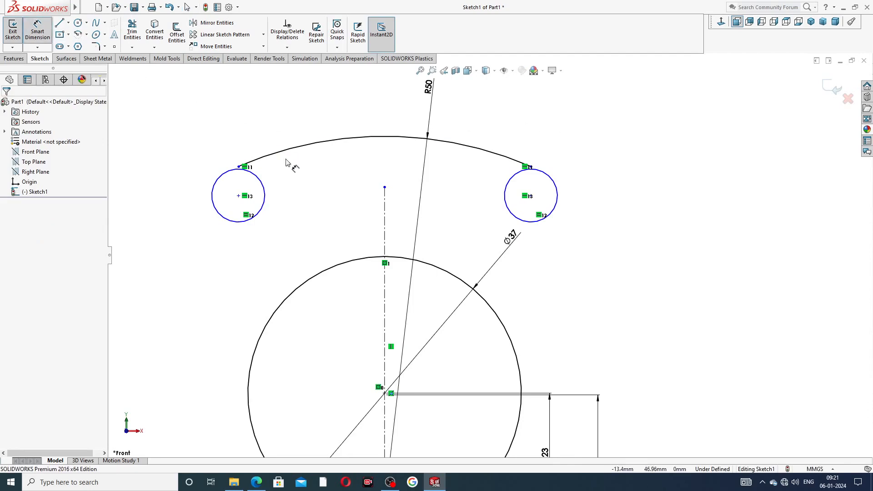
left_click(230, 174)
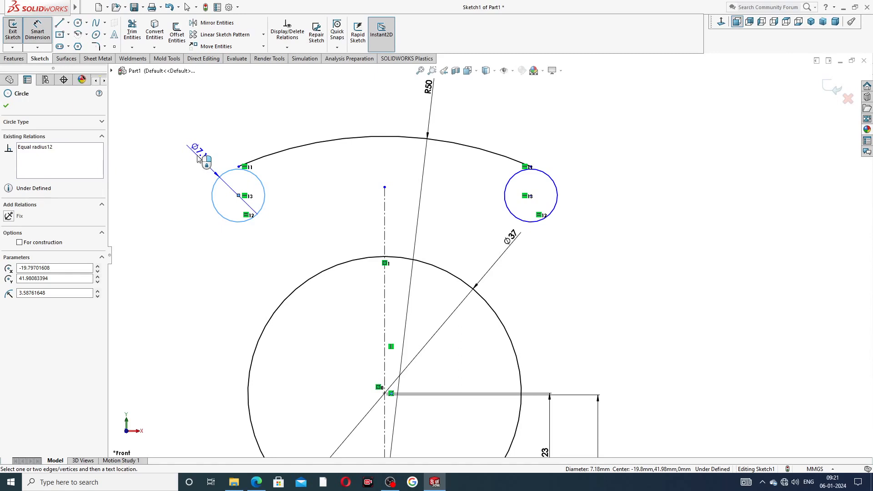
left_click(193, 154)
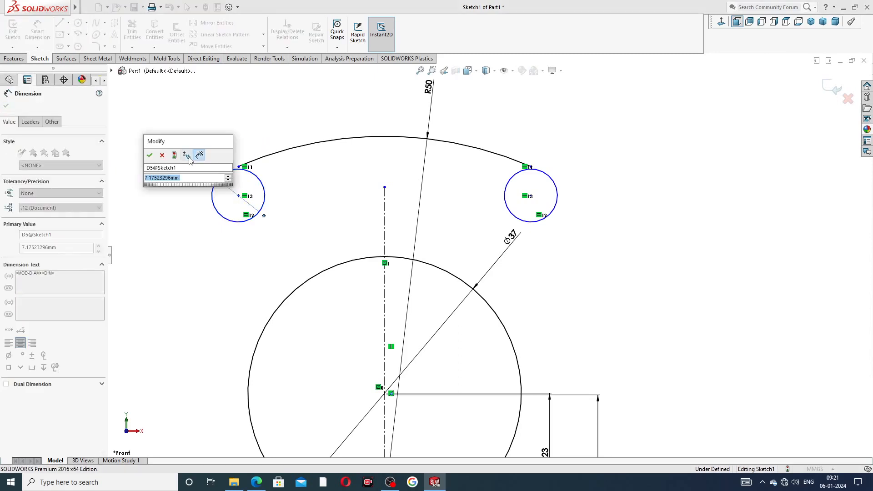
type("10.2")
key("Return")
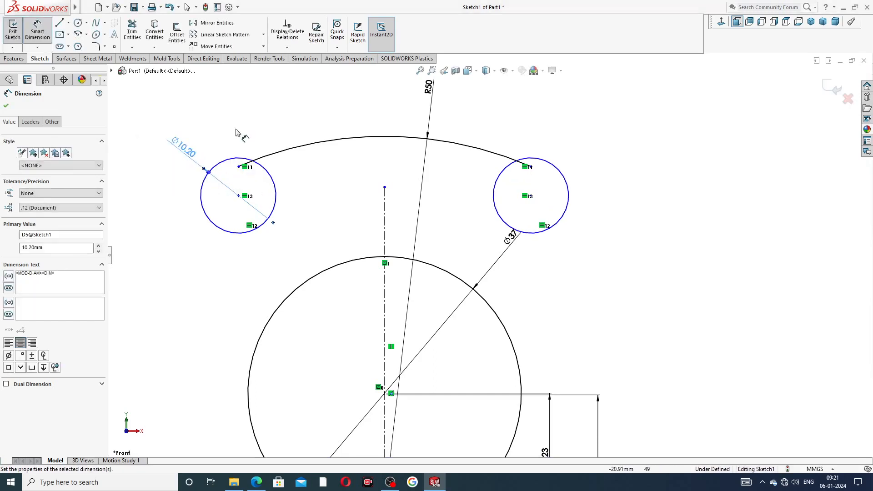
Dimension the vertical distance from the left small circle's centre to the horizontal centerline as 29.5 mm.
scroll(328, 218, "up", 3)
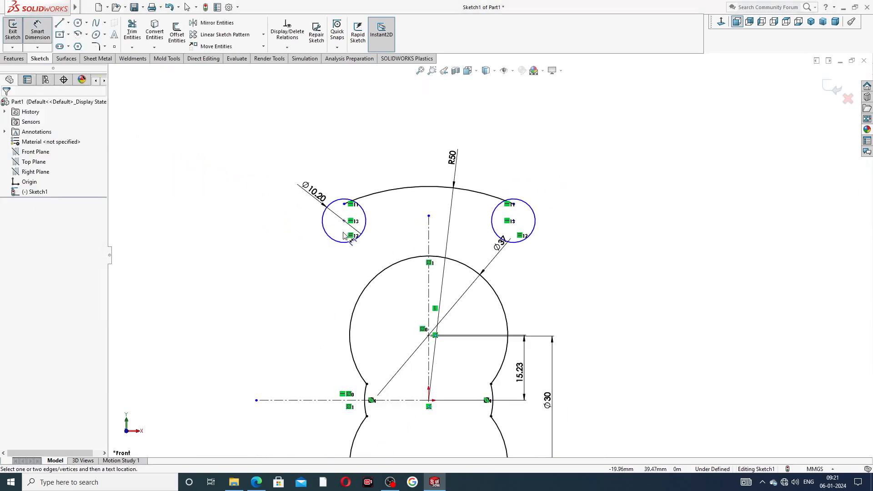
left_click(344, 222)
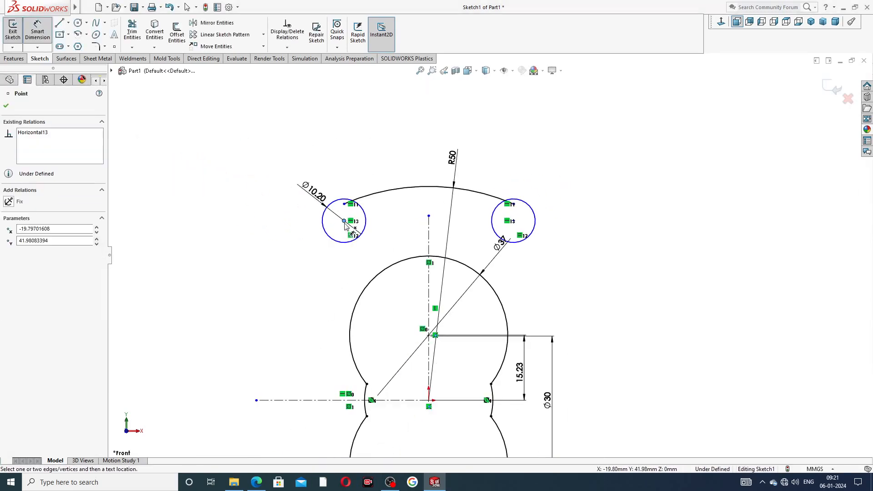
left_click(320, 401)
left_click(276, 302)
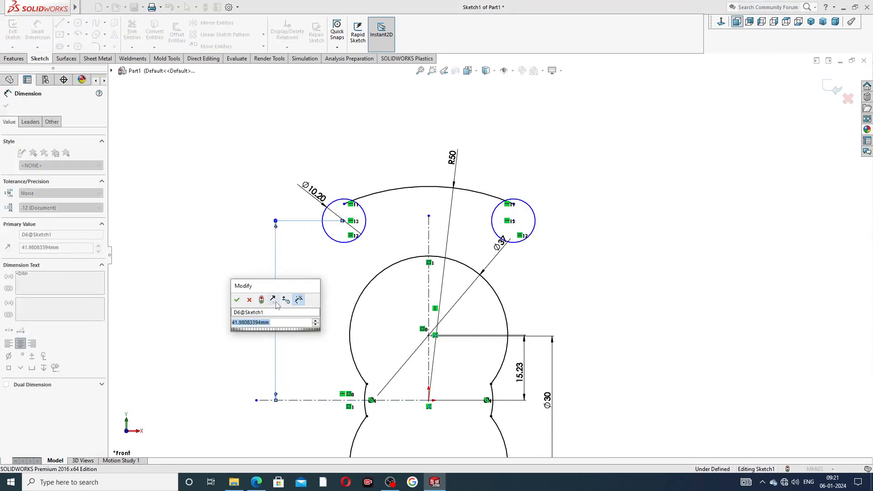
type("29.5")
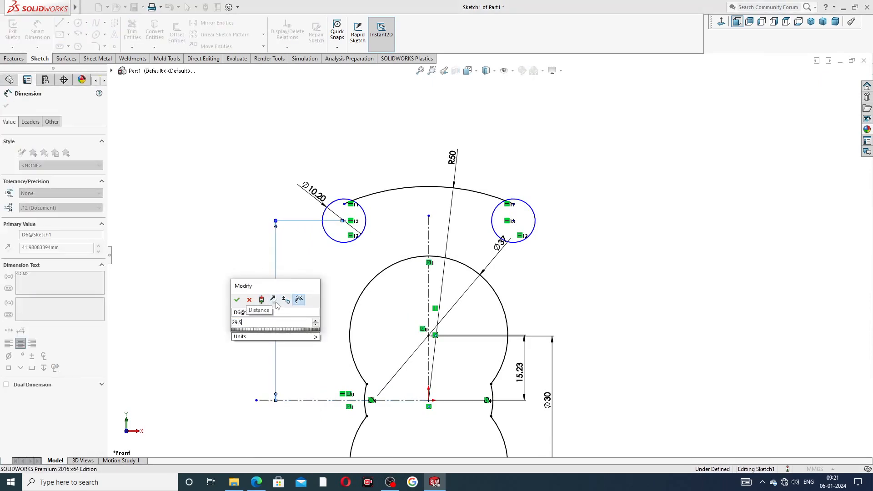
key("Return")
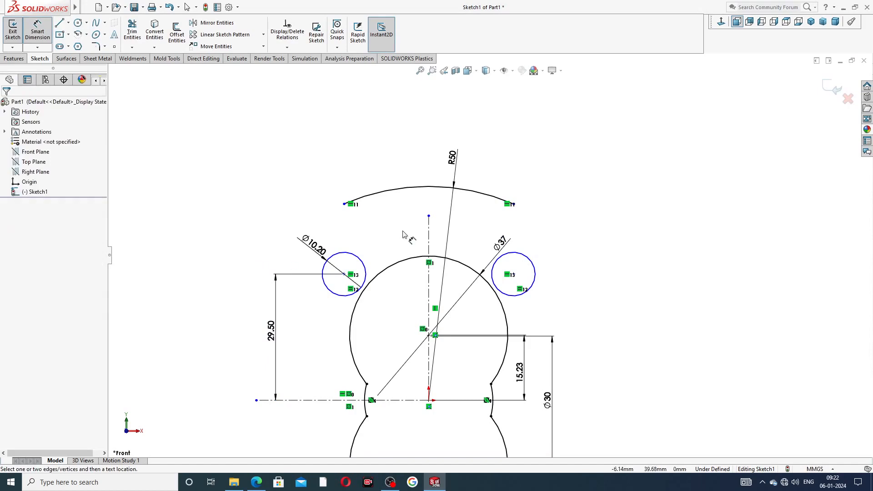
Dimension the horizontal distance between the two small circles' centres as 58 mm, placing the dimension above the circles.
left_click(344, 274)
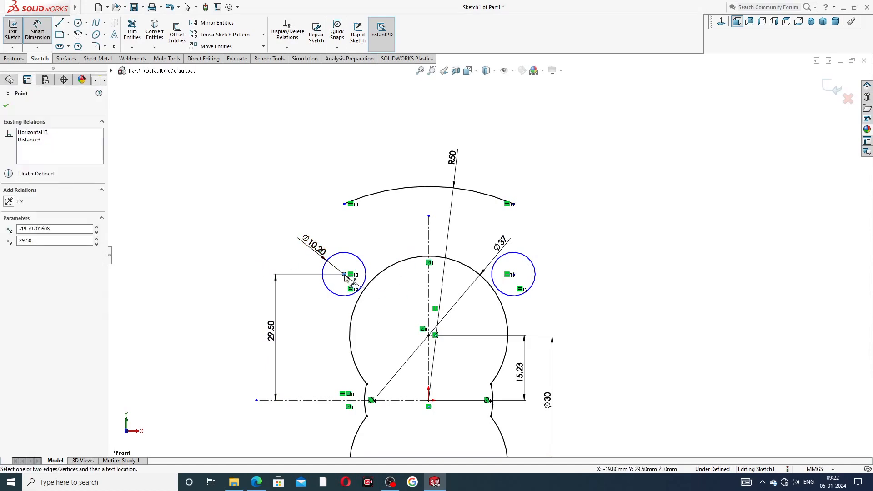
left_click(513, 274)
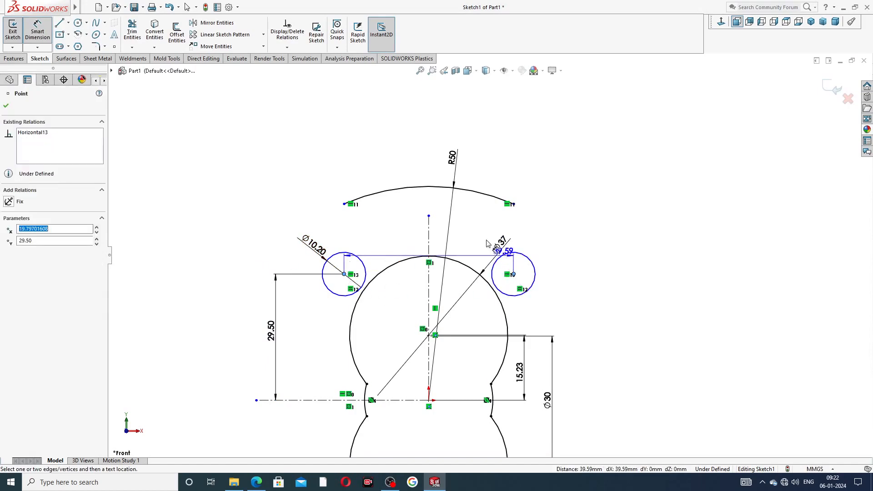
left_click(441, 184)
type("58")
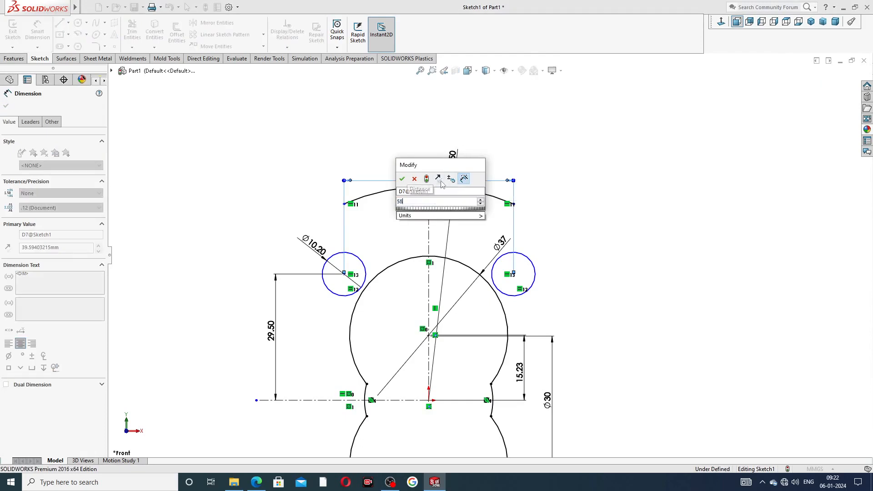
key("Return")
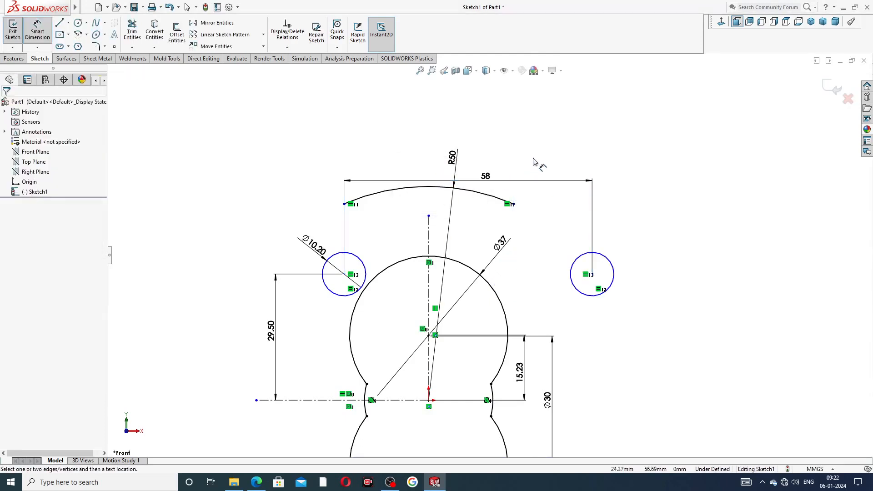
Dimension the horizontal distance from the left small circle's centre to the vertical centerline as 29 mm.
scroll(489, 260, "up", 3)
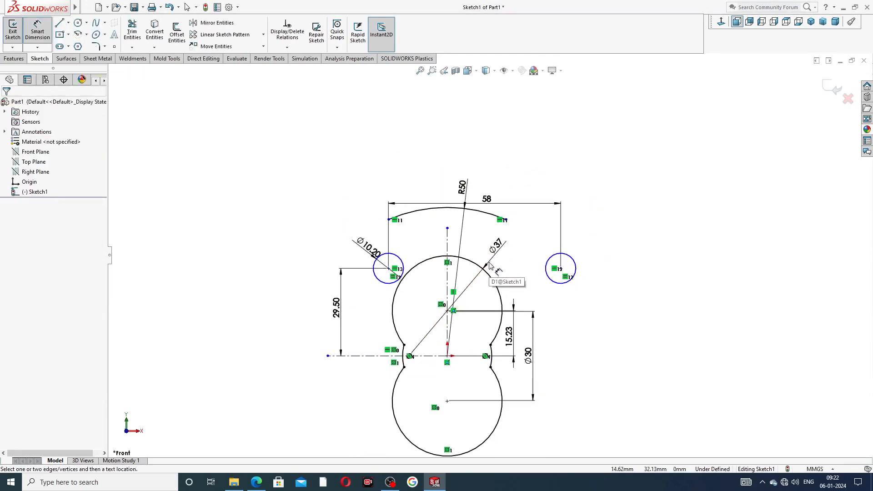
left_click(388, 268)
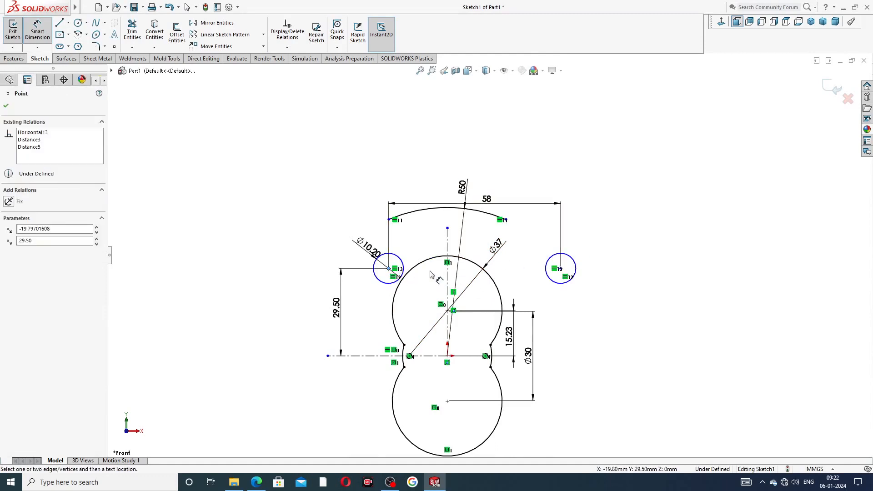
left_click(447, 273)
left_click(423, 244)
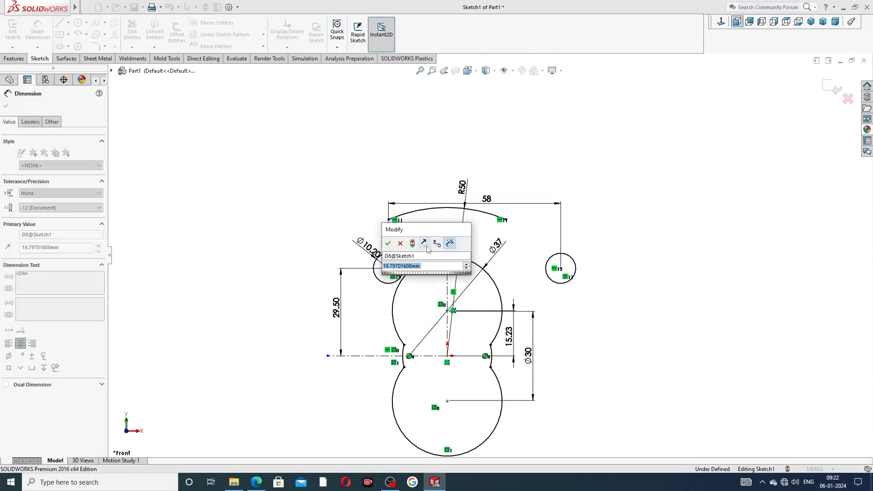
type("29")
key("Return")
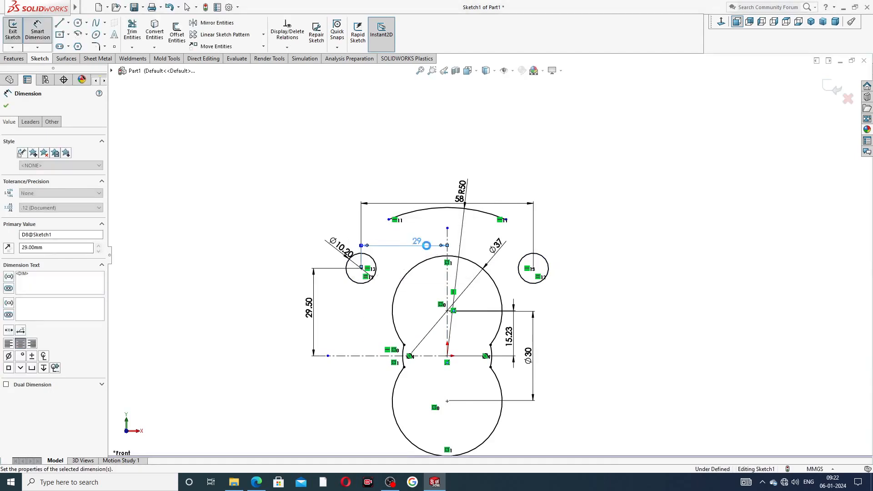
left_click(585, 199)
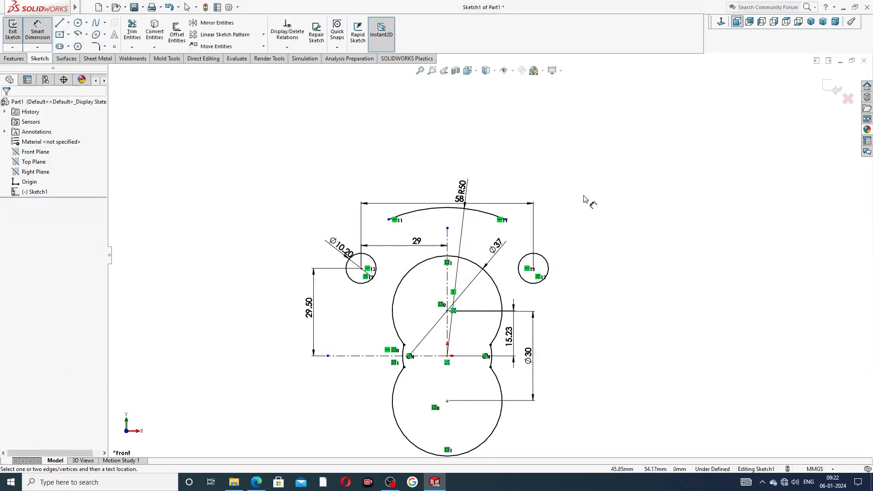
right_click(523, 164)
left_click(559, 138)
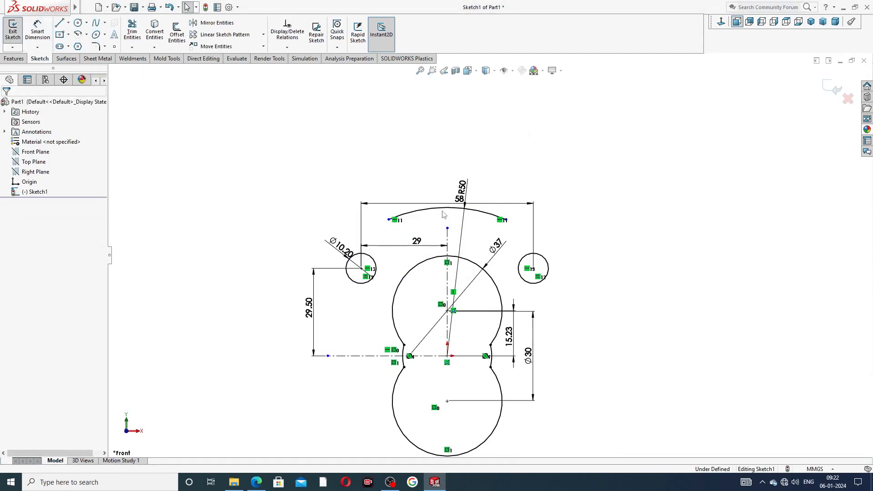
Stretch the R50 arc's left endpoint outward until it sits directly above the left small circle's centre.
left_click(401, 216)
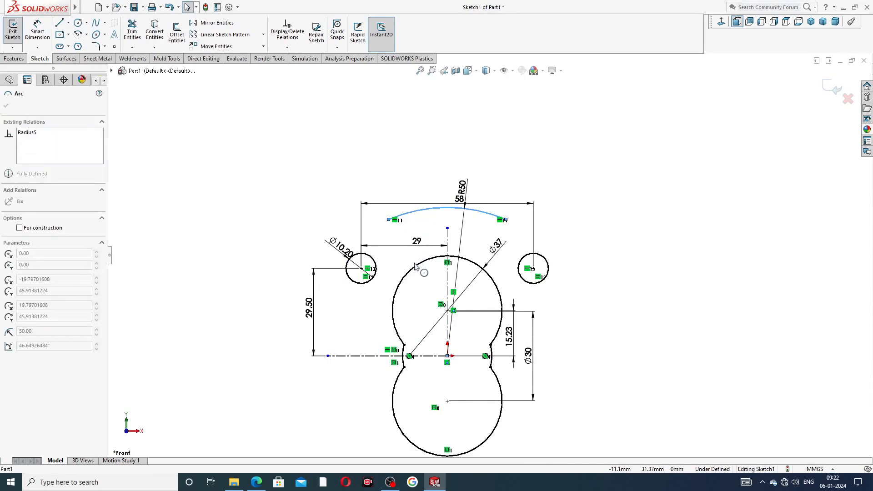
left_click(428, 191)
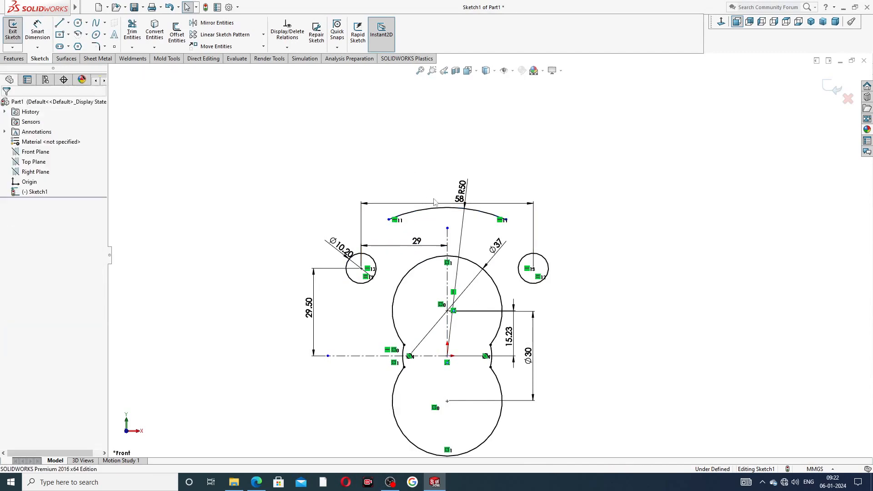
left_click(439, 211)
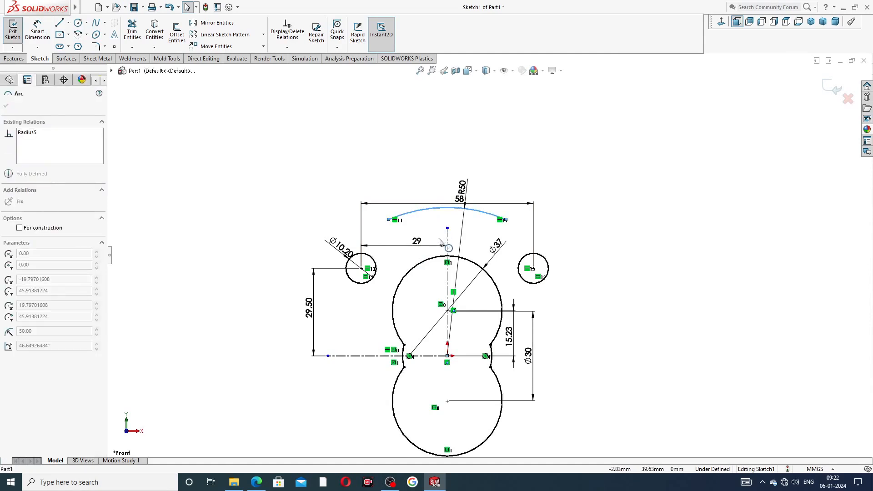
left_click(419, 173)
left_click_drag(390, 225, 373, 255)
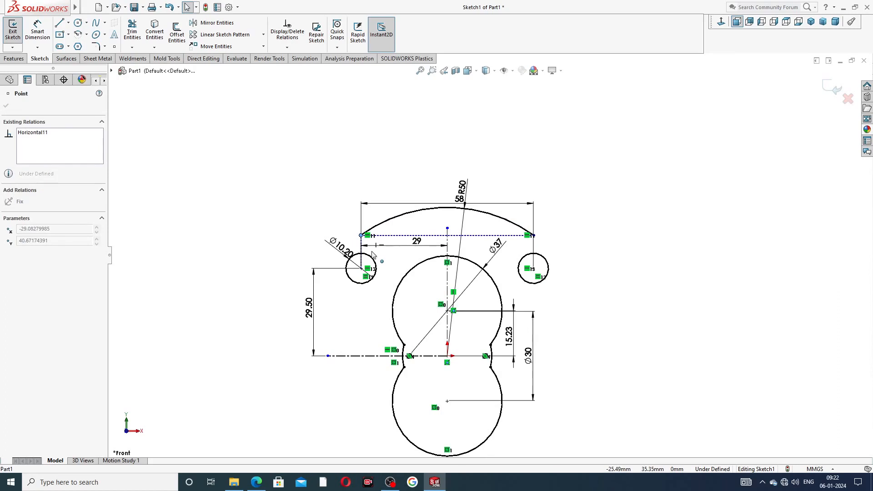
left_click(394, 179)
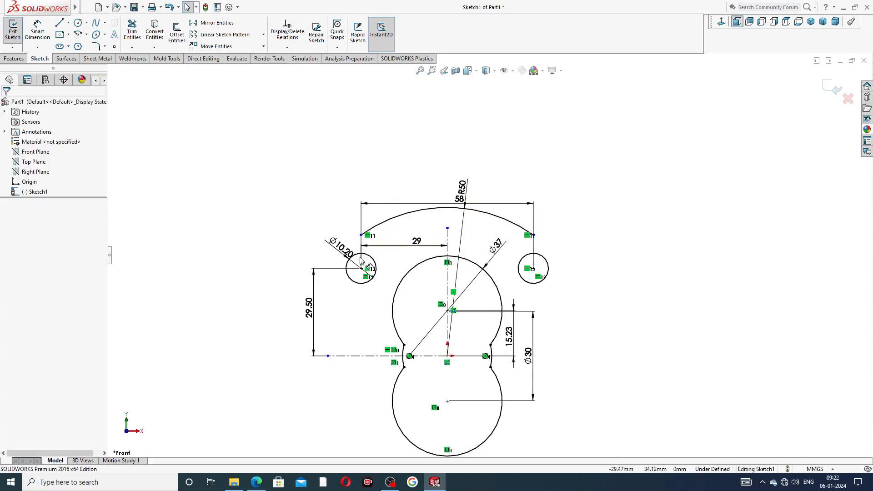
Replace the left small circle's slanted diameter dimension with a vertically aligned 10.20 mm diameter dimension beside the circle.
scroll(326, 276, "down", 2)
scroll(360, 275, "down", 1)
left_click(376, 257)
key("Delete")
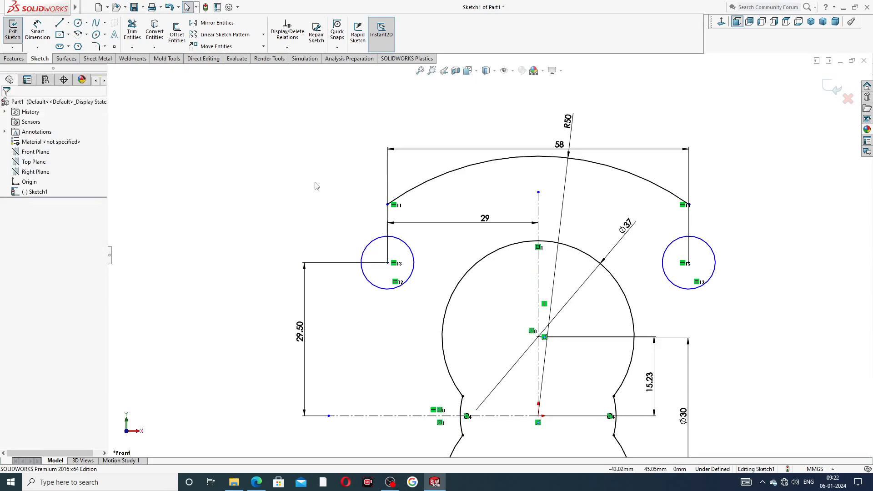
left_click(38, 31)
left_click(368, 249)
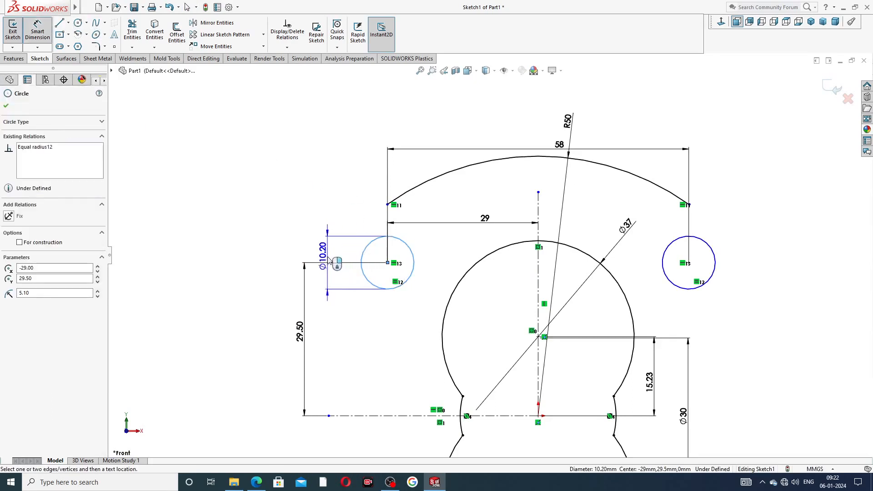
left_click(324, 254)
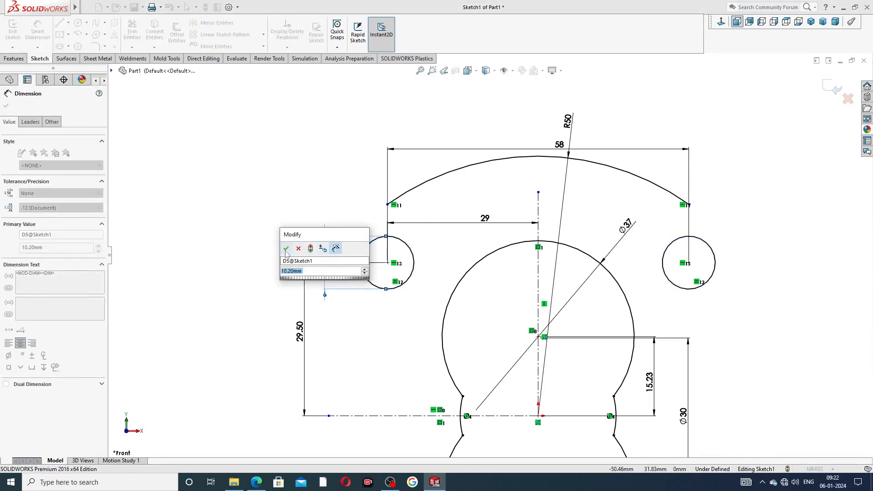
left_click(287, 250)
left_click(317, 252)
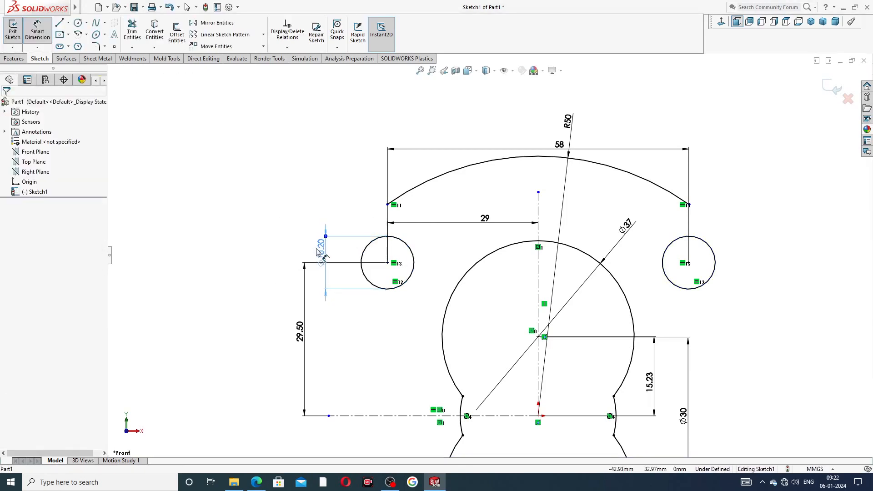
left_click(261, 234)
Reposition the 29.50, R50 and 58 dimensions farther out from the sketch geometry.
left_click_drag(298, 334, 285, 331)
left_click(228, 159)
right_click(229, 160)
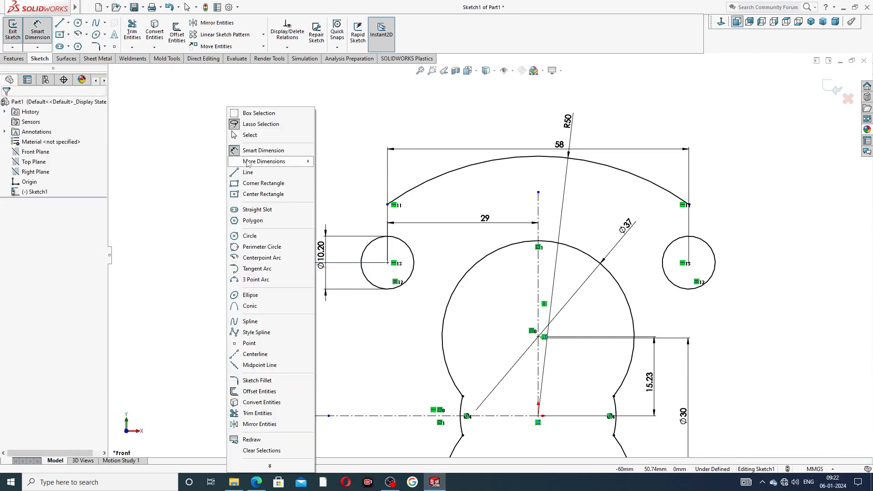
left_click(250, 136)
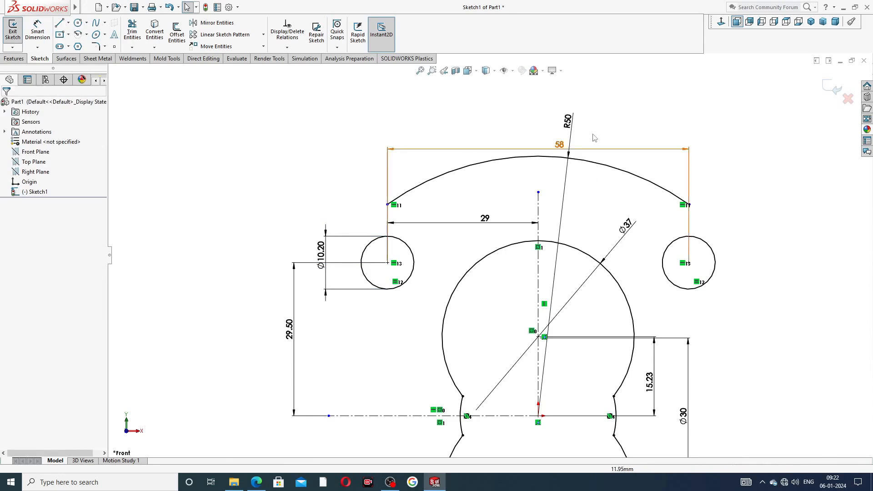
left_click_drag(567, 122, 602, 100)
left_click_drag(564, 143, 551, 133)
left_click(729, 155)
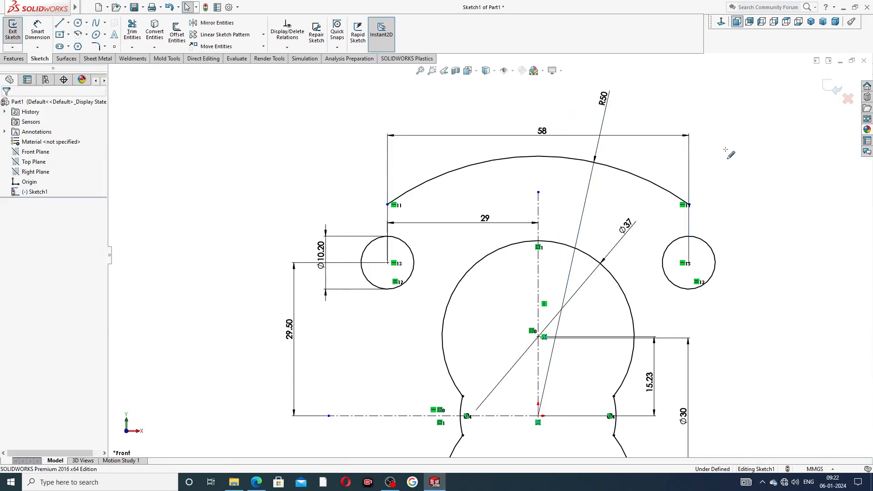
Sketch a three-point arc from the R50 arc's left endpoint around the left small circle, ending level with the circle's centre.
scroll(731, 165, "up", 3)
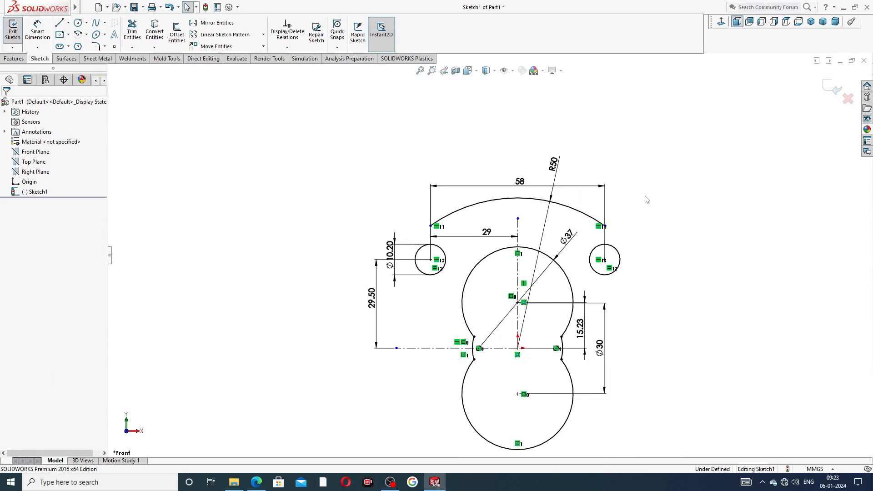
left_click(86, 34)
left_click(104, 69)
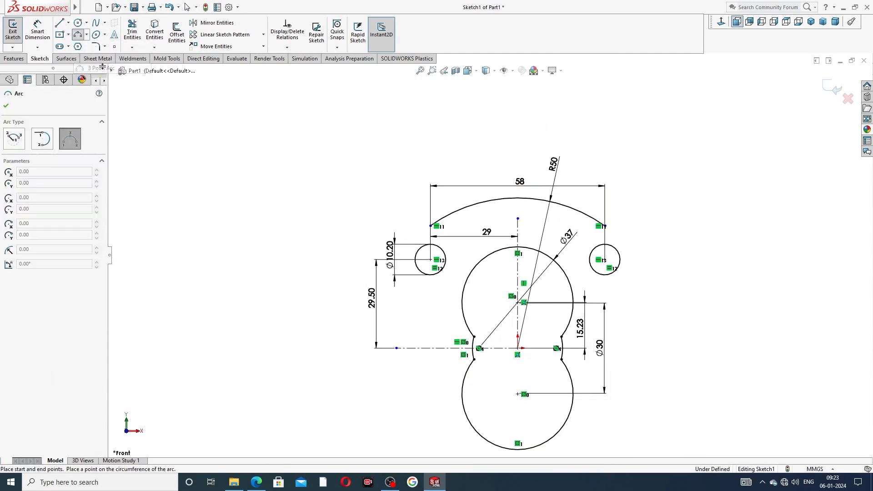
scroll(429, 238, "down", 3)
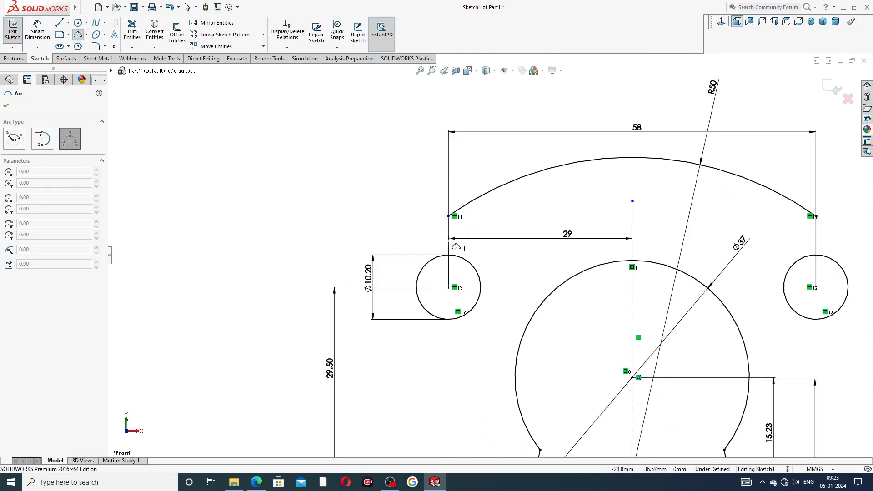
left_click(448, 216)
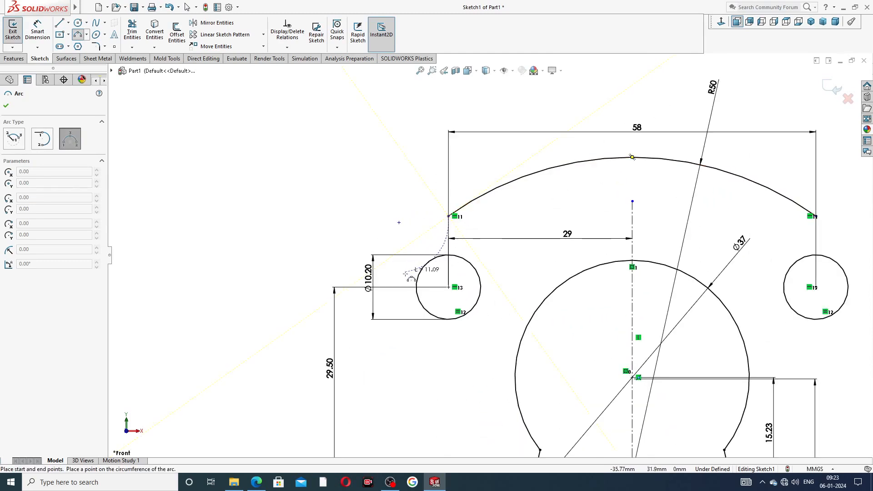
left_click(380, 287)
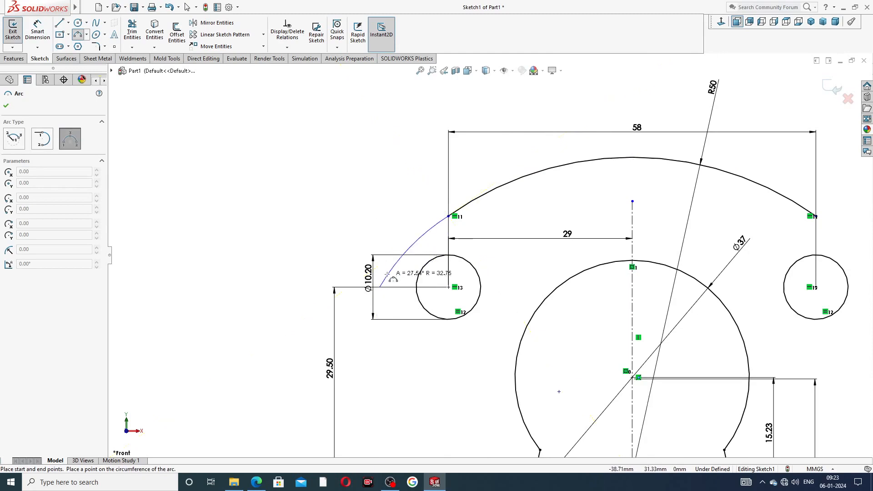
left_click(392, 259)
right_click(383, 209)
left_click(403, 216)
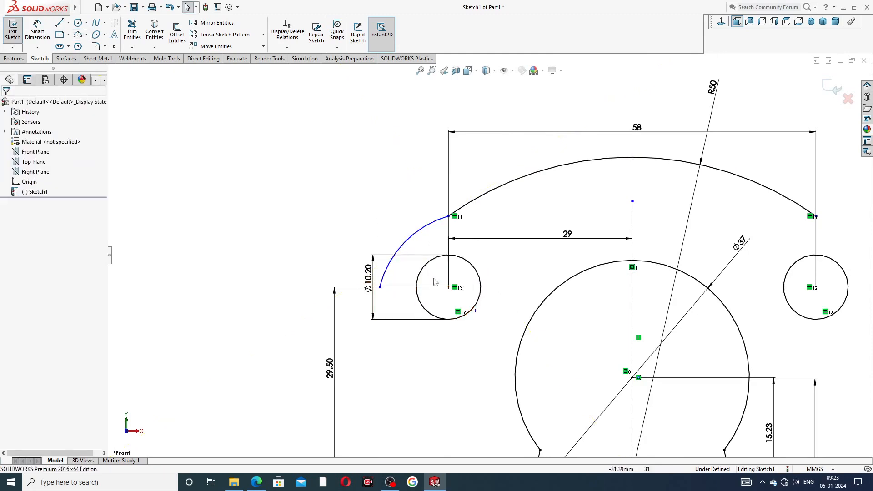
Merge the new arc's centre point with the left small circle's centre.
left_click(475, 312)
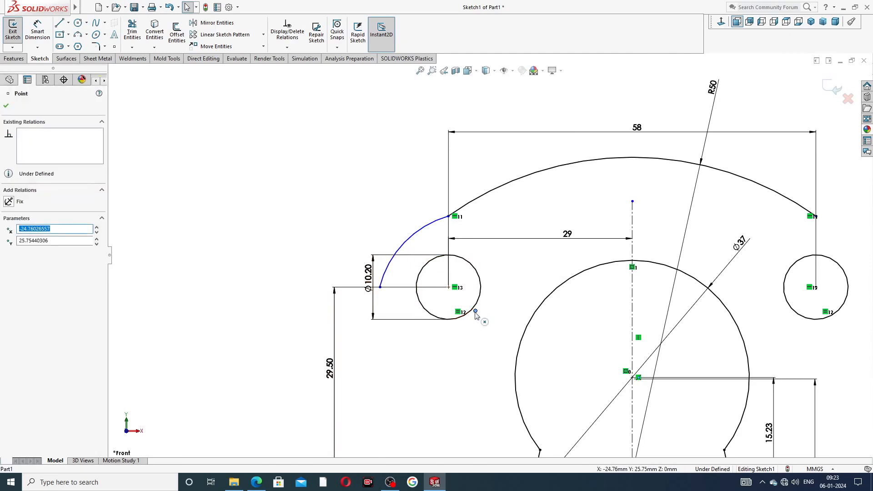
left_click(449, 288, "ctrl")
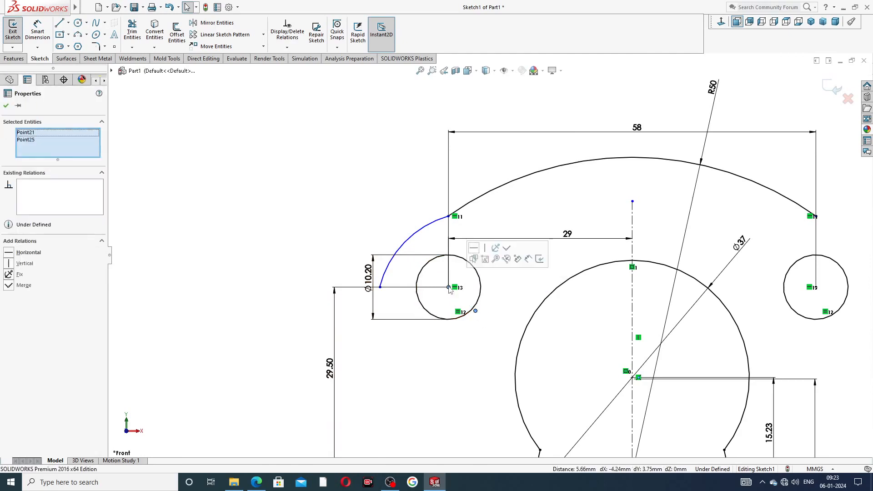
left_click(507, 248)
left_click(357, 217)
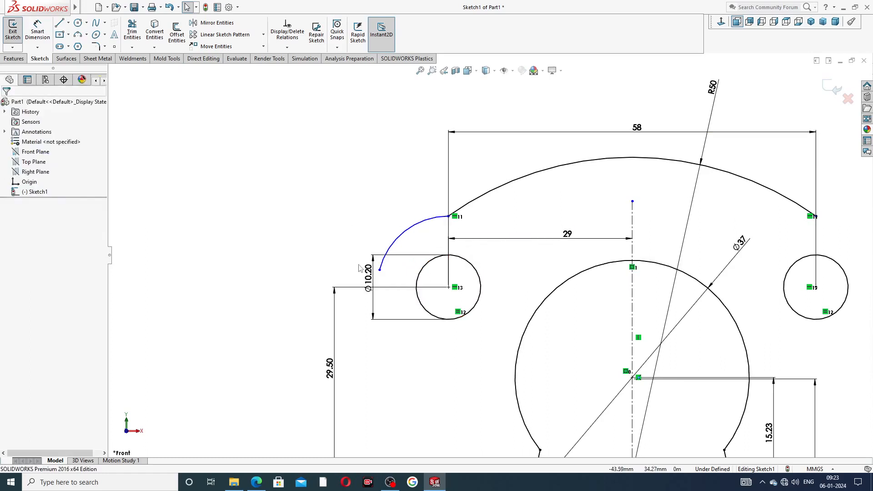
Dimension the radius of the arc around the left small circle as 11 mm.
left_click(38, 30)
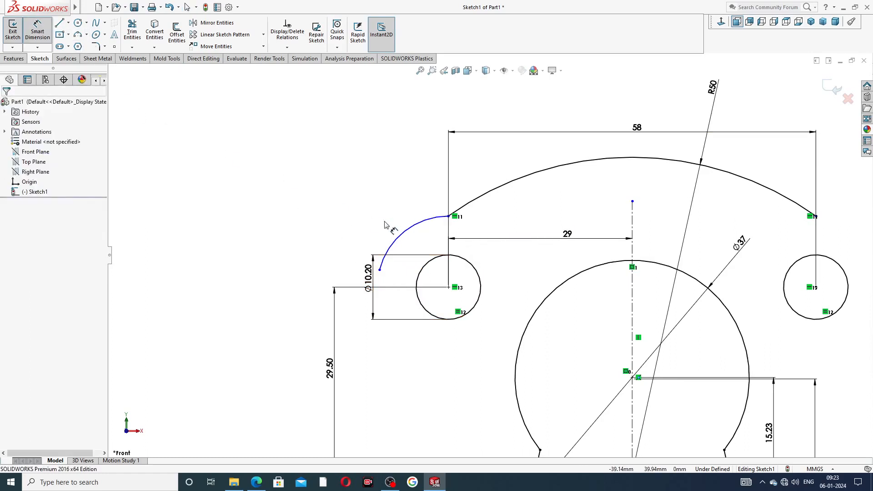
left_click(397, 241)
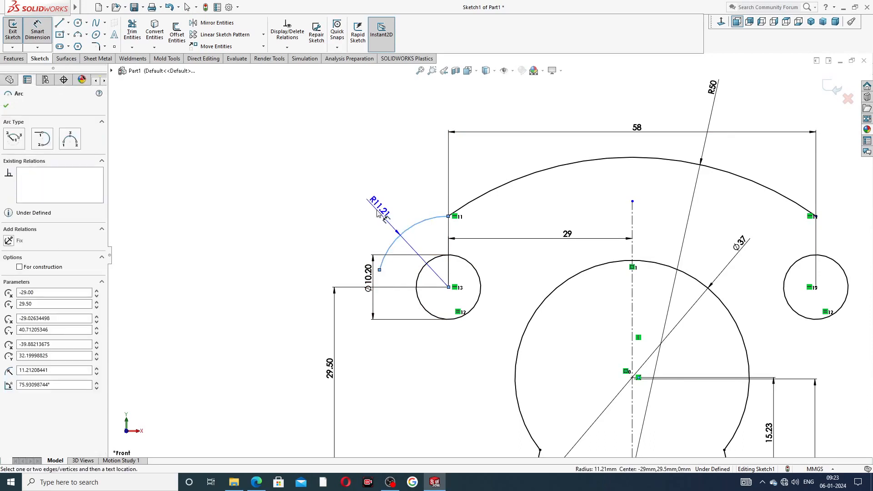
left_click(379, 213)
type("11")
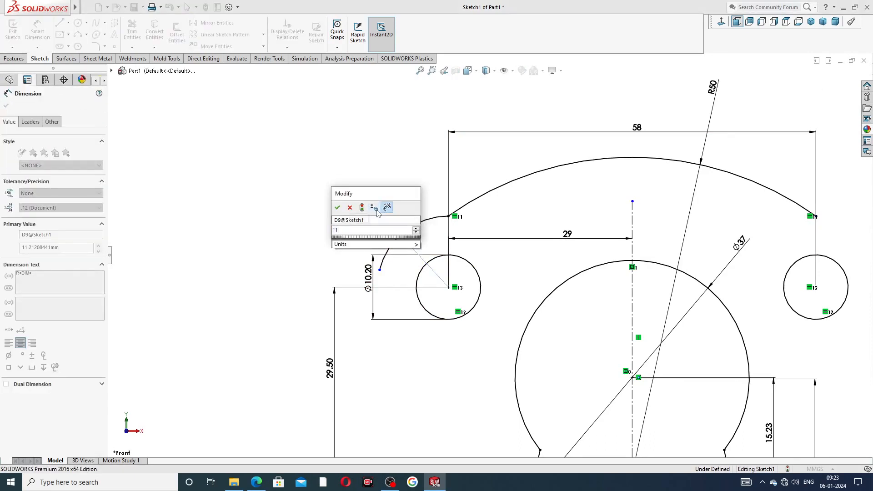
key("Return")
key("Escape")
right_click(312, 200)
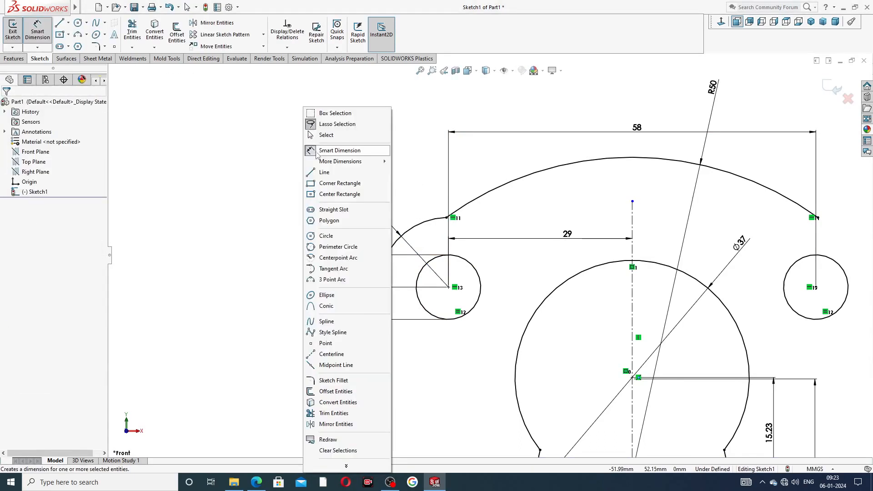
left_click(326, 135)
Shift the 10.20 diameter dimension outward and extend the R11 arc's free end down to the level of the circle's centre.
left_click(359, 275)
left_click(318, 266)
left_click(380, 271)
left_click_drag(381, 283, 379, 287)
left_click(341, 269)
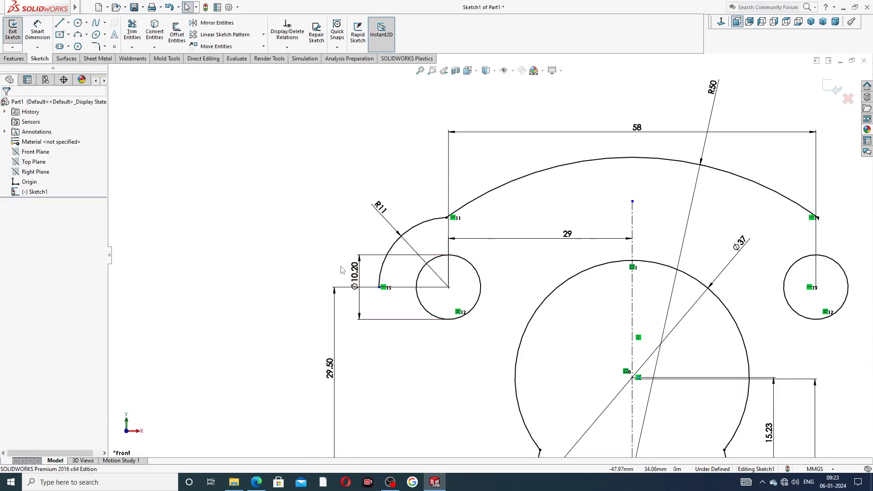
Add a horizontal relation between the R11 arc's lower endpoint and the left small circle's centre.
left_click(381, 289)
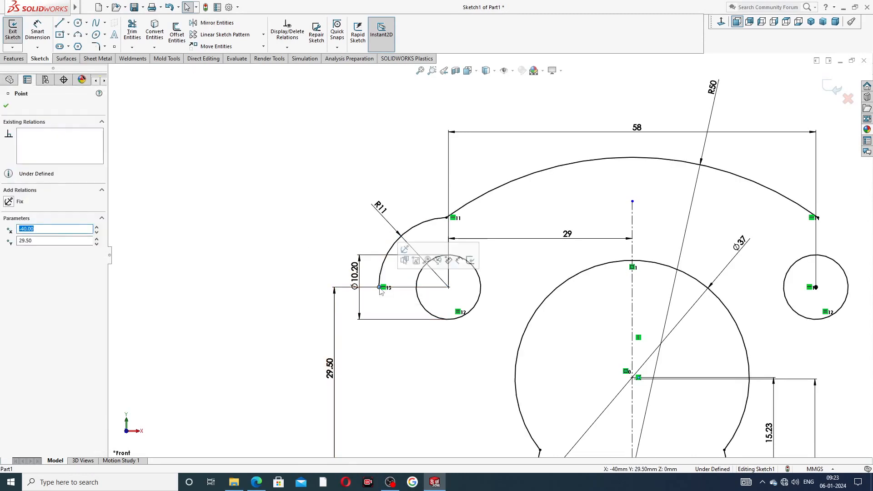
left_click(449, 287, "ctrl")
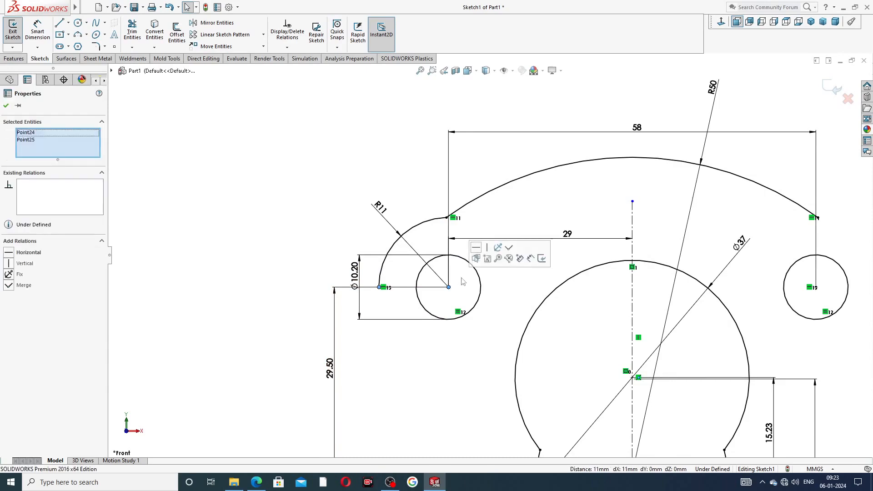
left_click(351, 222)
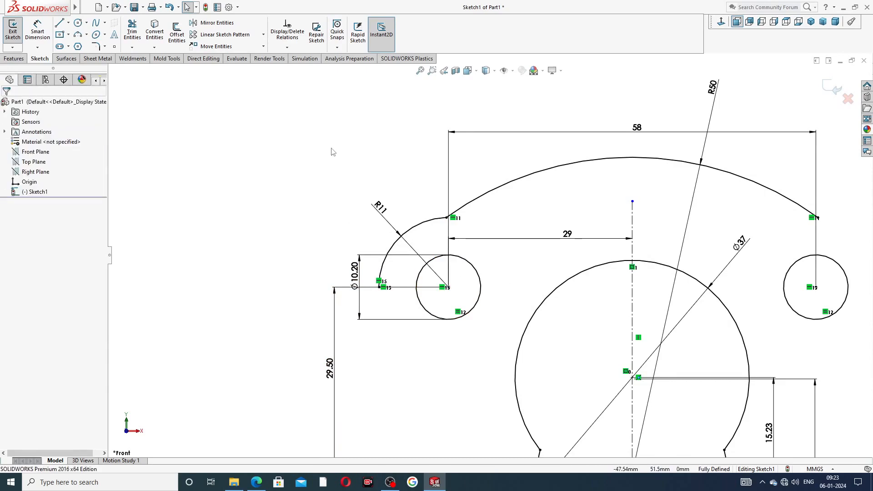
Draw a short vertical line down from the R11 arc's lower endpoint and delete the surplus segment below it.
left_click(62, 24)
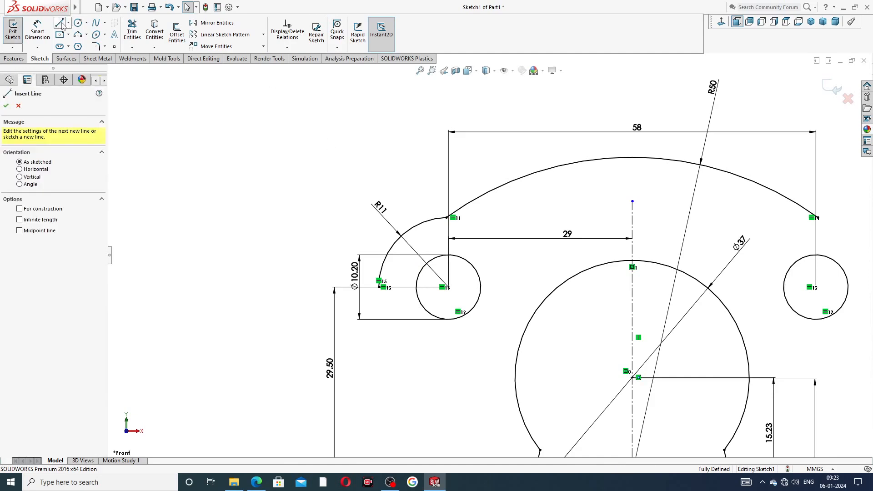
left_click(379, 287)
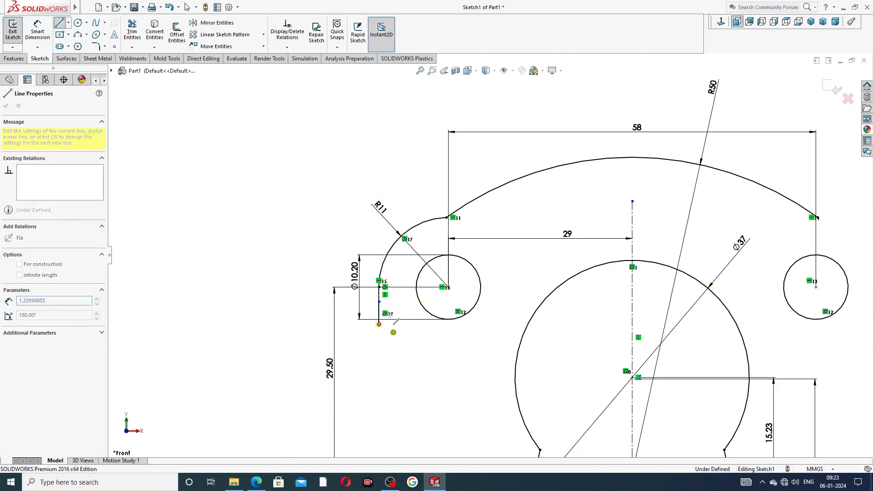
key("a")
key("z")
scroll(412, 326, "down", 3)
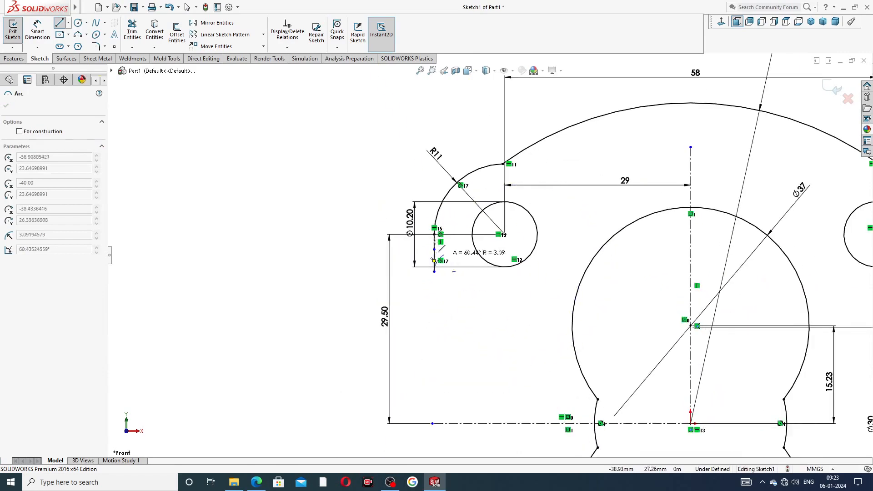
right_click(396, 193)
left_click(413, 197)
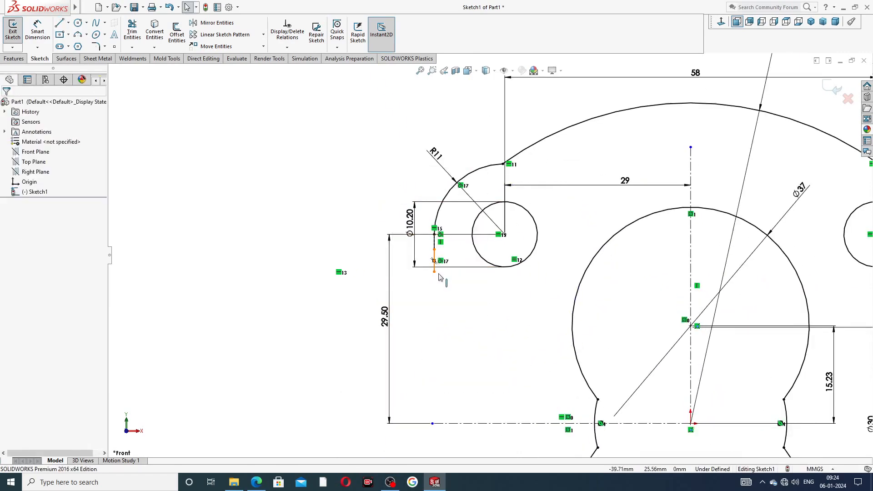
left_click(435, 260)
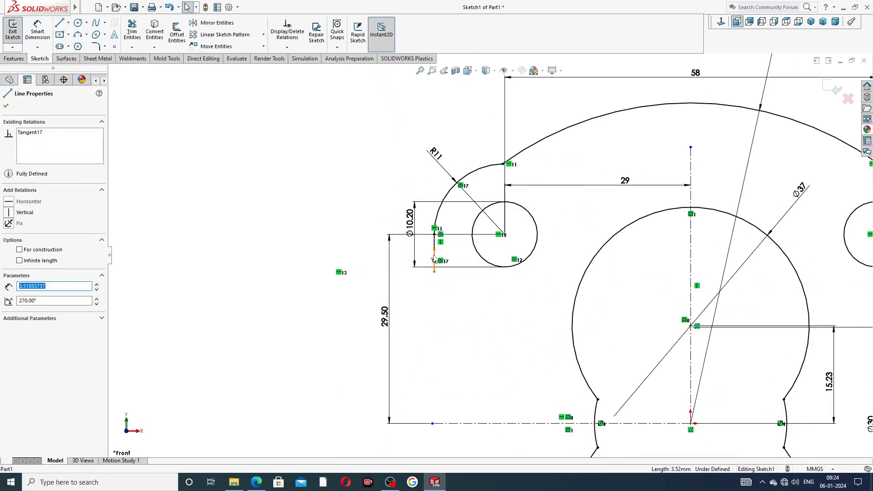
key("Delete")
Continue the profile with an outward-slanting line about 2.3 mm long and a vertical line down to the horizontal centreline's level.
left_click(60, 23)
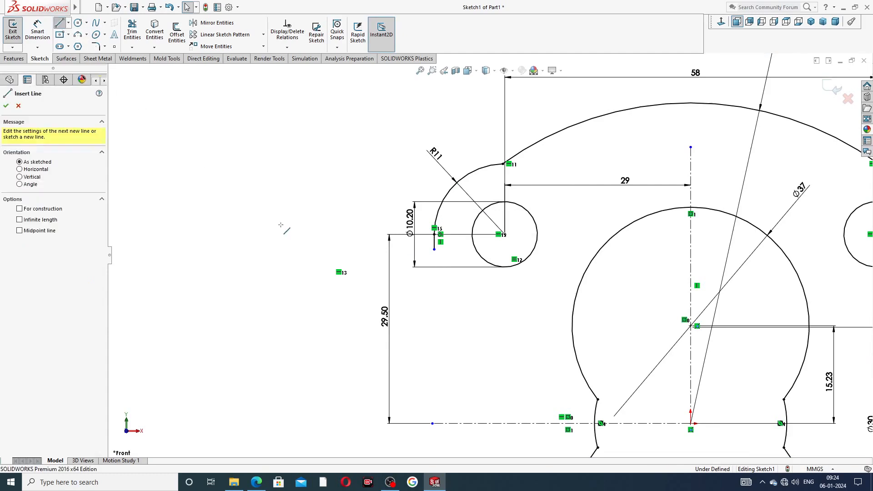
scroll(450, 253, "down", 2)
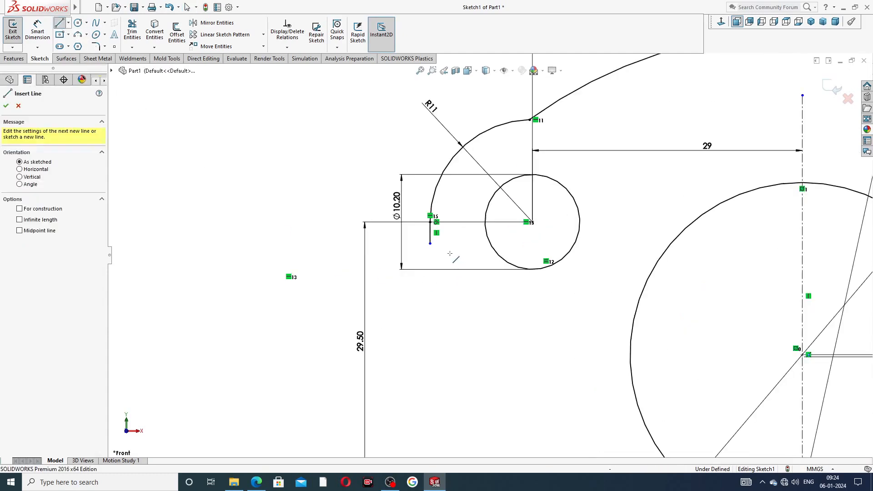
left_click(430, 244)
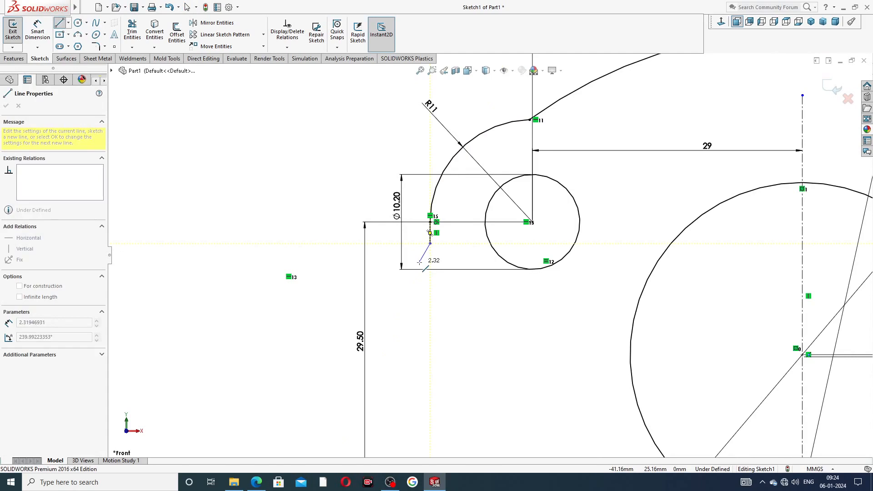
scroll(489, 256, "up", 3)
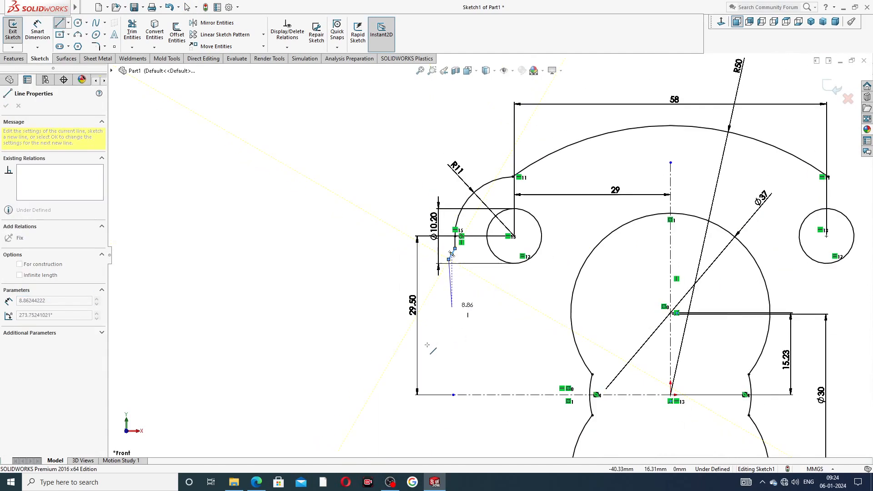
left_click(449, 396)
right_click(476, 356)
left_click(499, 362)
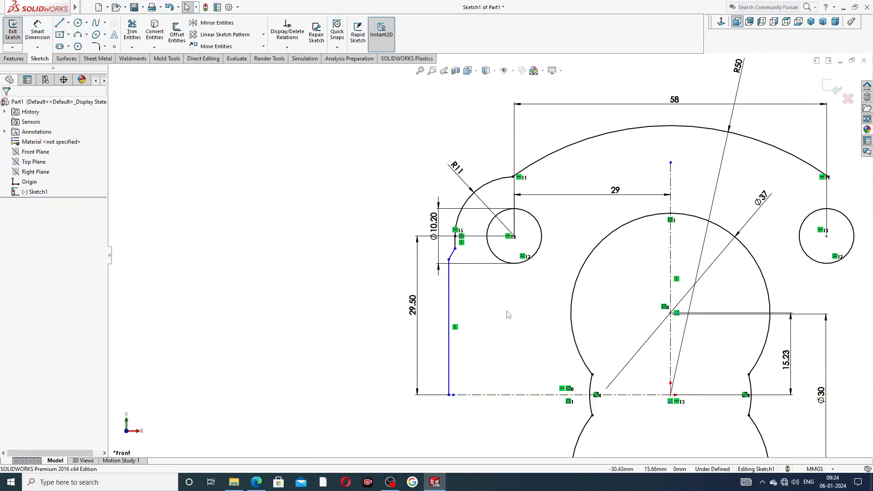
Lengthen the slanted line by moving its upper endpoint up along the short vertical and its lower endpoint slightly down.
scroll(508, 314, "down", 2)
scroll(523, 277, "up", 1)
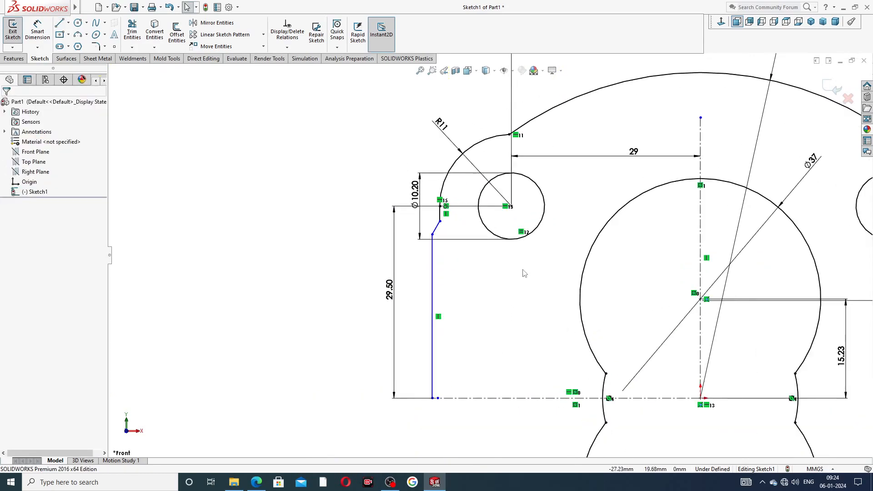
scroll(473, 260, "down", 3)
scroll(392, 180, "up", 1)
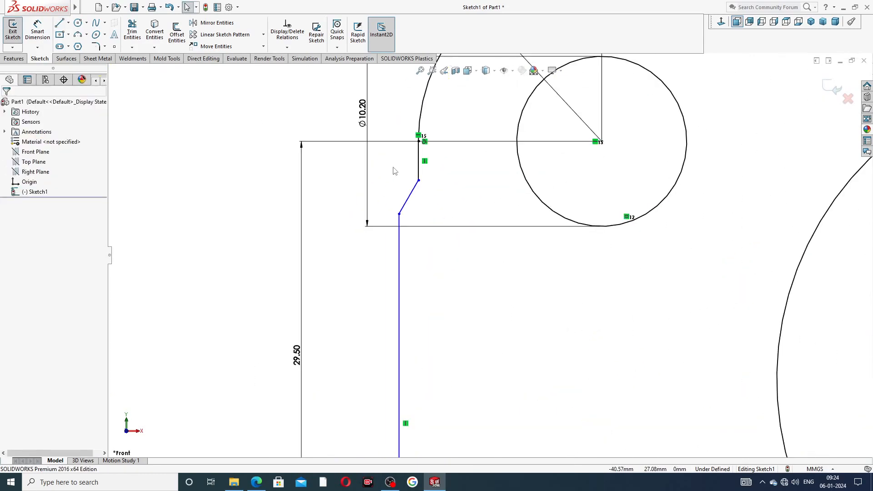
left_click_drag(418, 181, 419, 166)
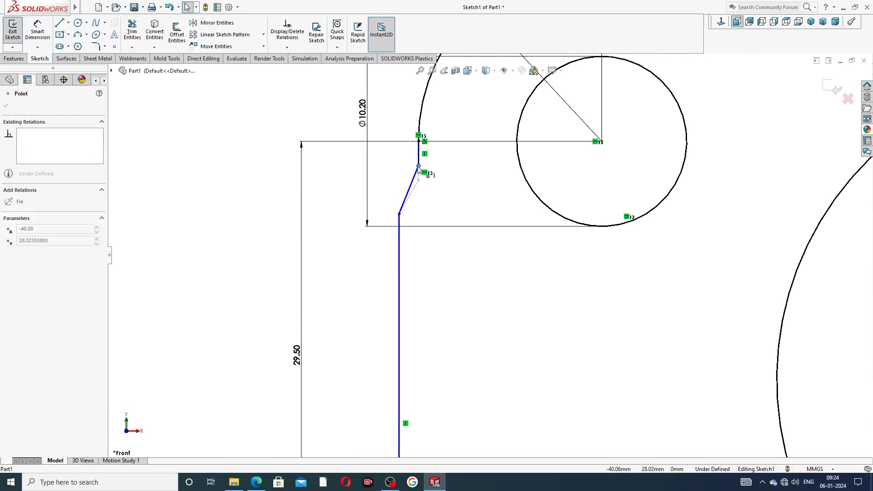
left_click(441, 250)
scroll(448, 247, "up", 2)
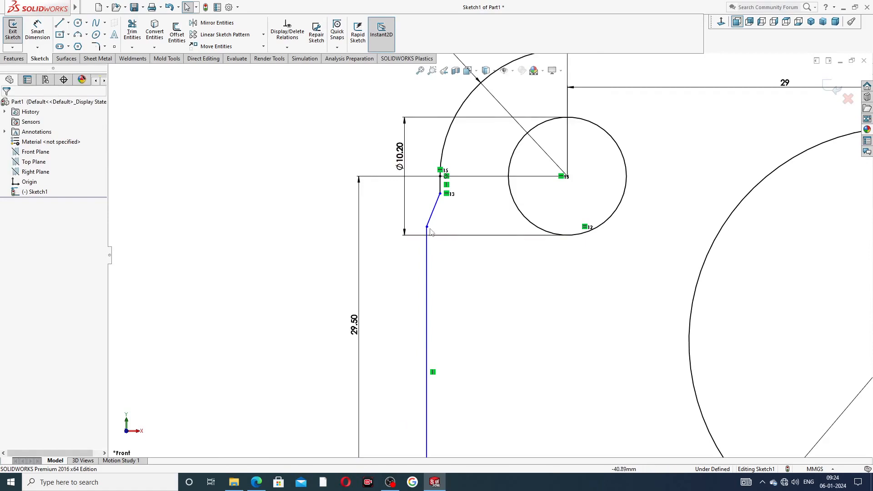
scroll(431, 233, "down", 3)
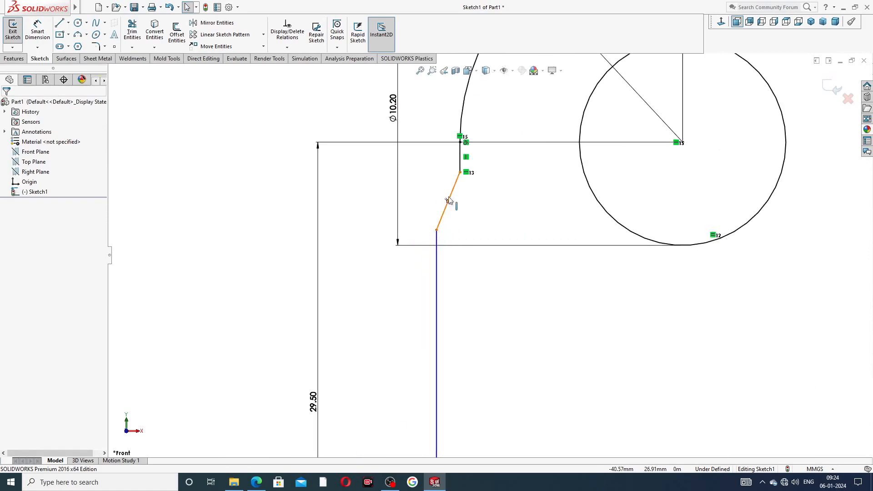
left_click_drag(436, 230, 436, 237)
left_click(479, 261)
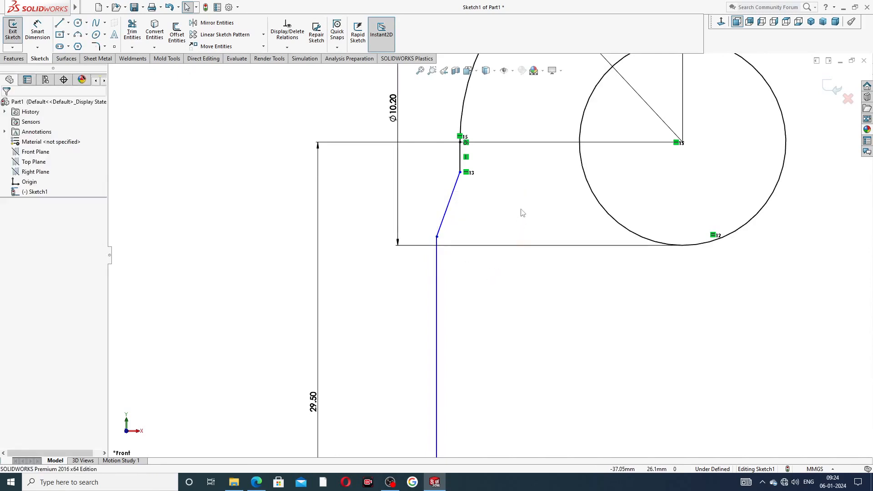
Add a 5 mm sketch fillet at the corner between the R11 arc and the large R50 arc.
scroll(487, 242, "up", 3)
scroll(486, 164, "up", 2)
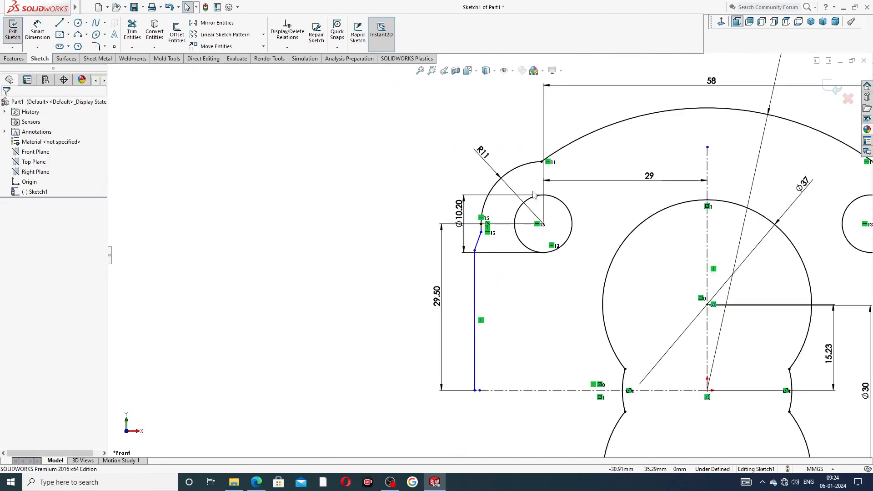
left_click(104, 46)
left_click(114, 56)
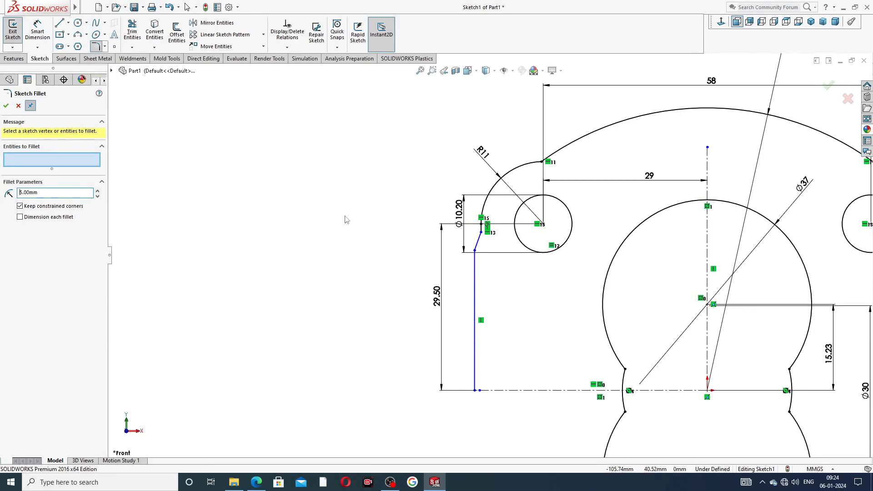
left_click(541, 163)
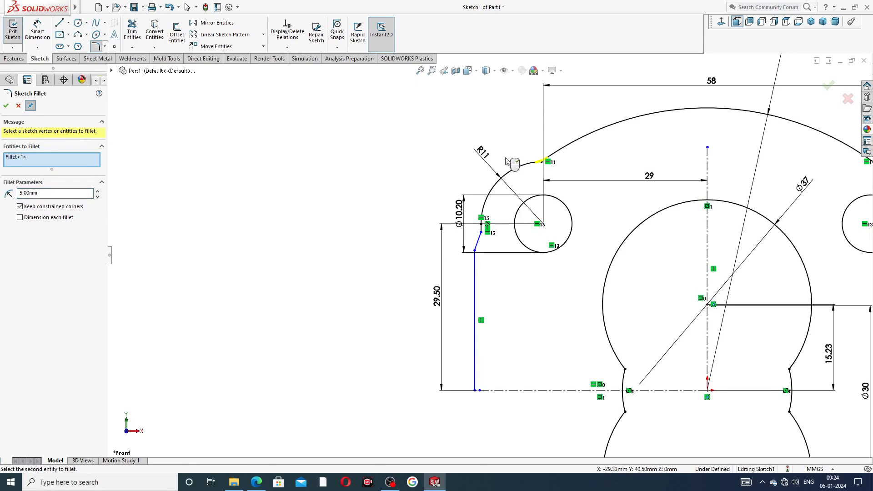
left_click(6, 106)
Add a 1.5 mm sketch fillet at the corner between the short vertical line and the slanted line.
left_click_drag(45, 192, 17, 193)
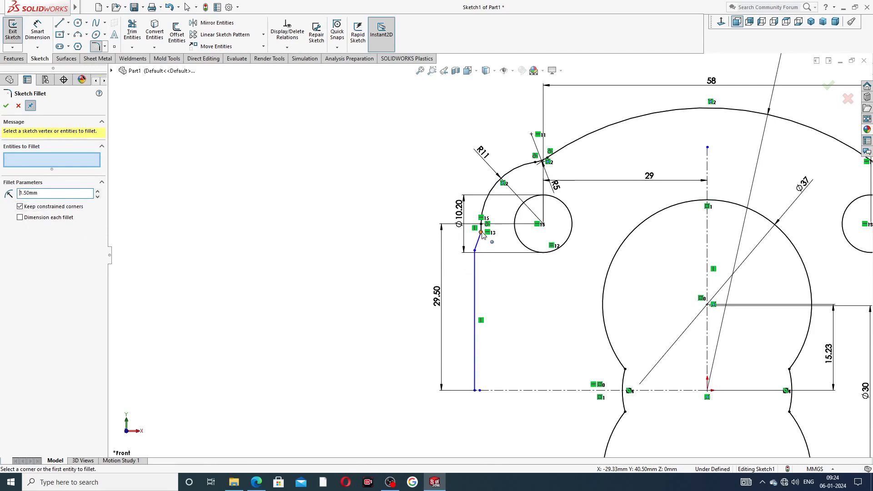
scroll(483, 234, "down", 8)
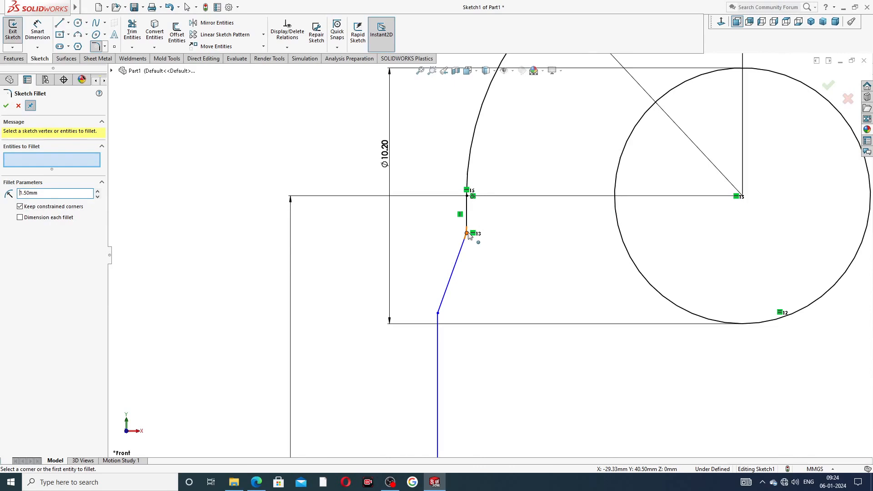
left_click(467, 233)
left_click(6, 107)
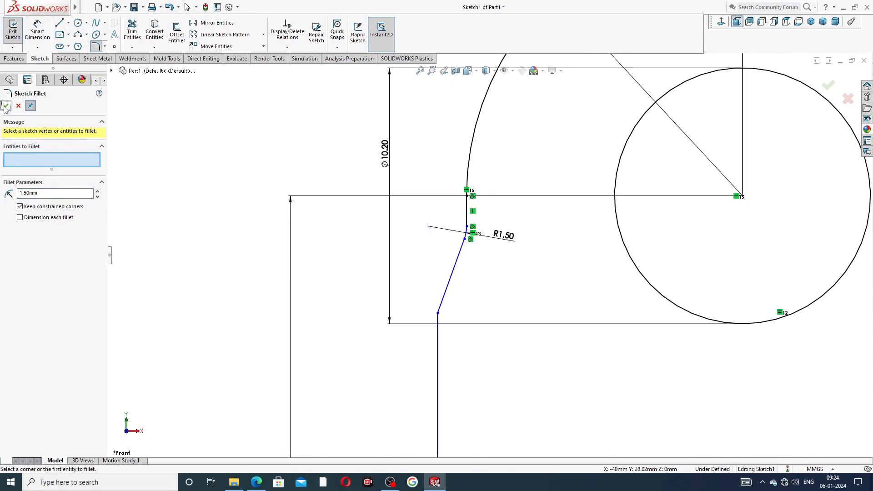
left_click(5, 106)
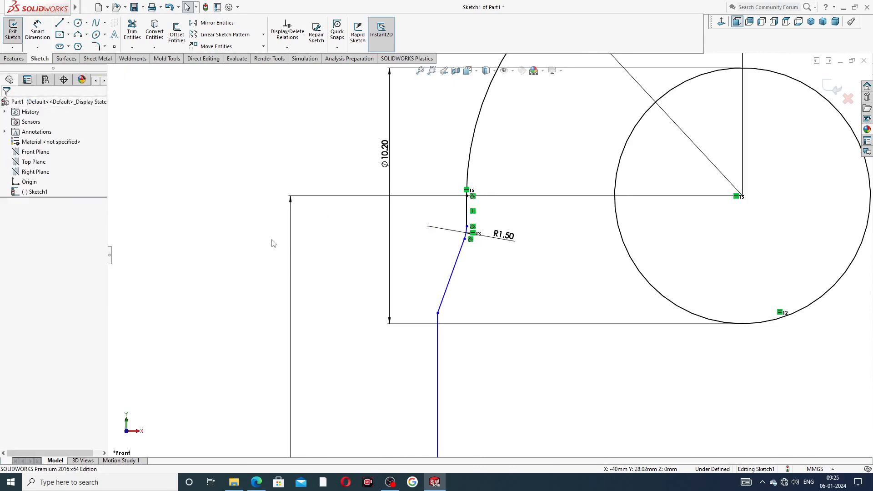
Shift the R1.50 and R5 fillet dimension texts farther from the profile.
left_click(505, 236)
left_click(538, 226)
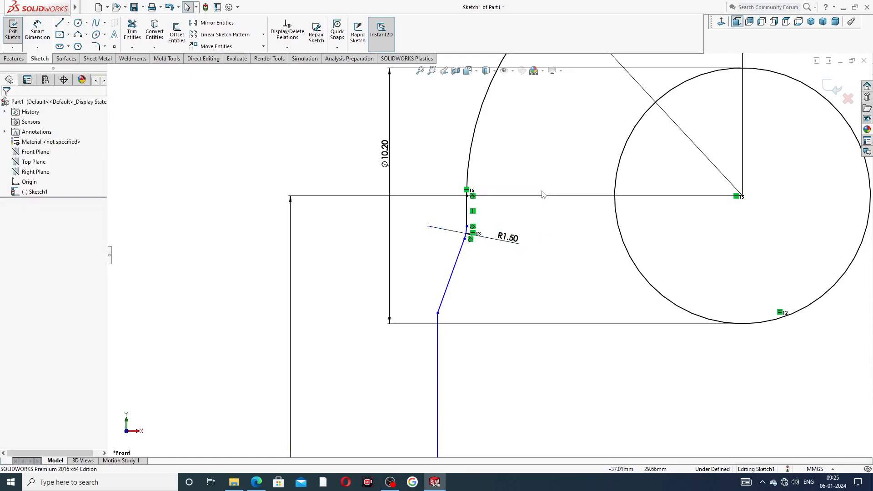
scroll(545, 191, "up", 4)
scroll(581, 160, "up", 3)
mouse_move(576, 193)
left_mouse_down()
mouse_move(545, 180)
mouse_move(565, 175)
mouse_move(586, 198)
left_mouse_up()
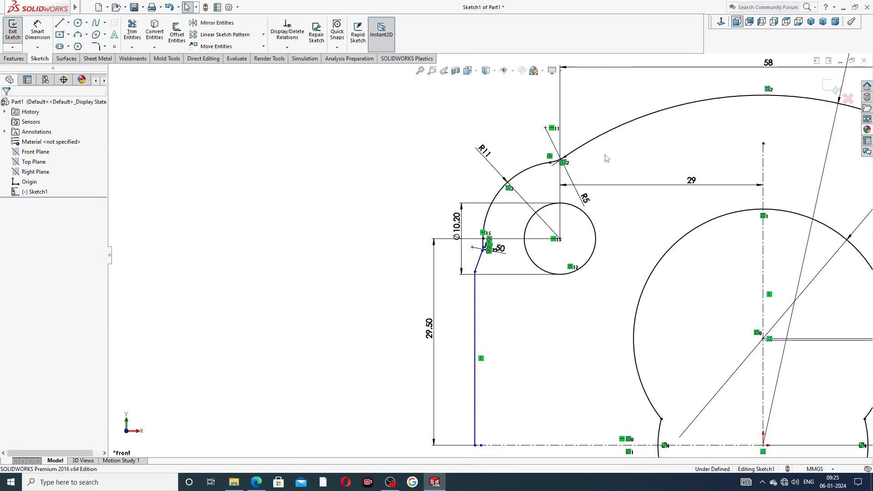
Dimension the horizontal distance between the long outer vertical line and the vertical centreline as 42 mm.
scroll(455, 237, "up", 5)
scroll(591, 319, "down", 3)
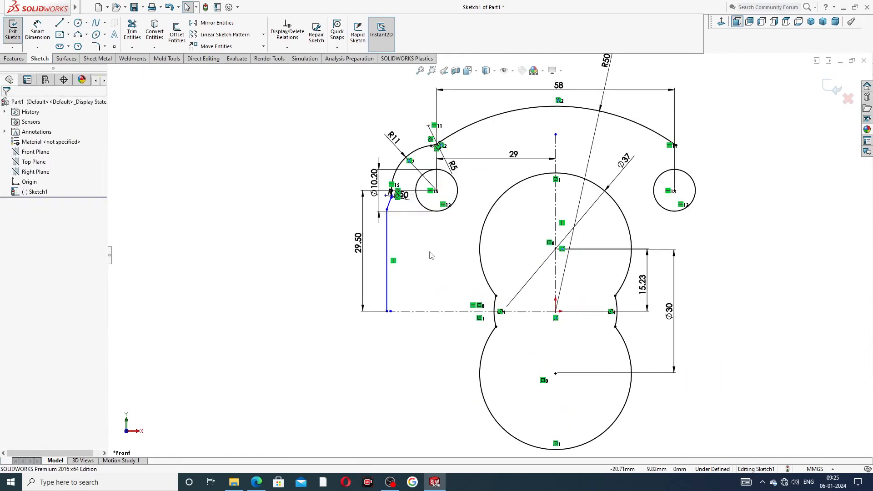
left_click(37, 32)
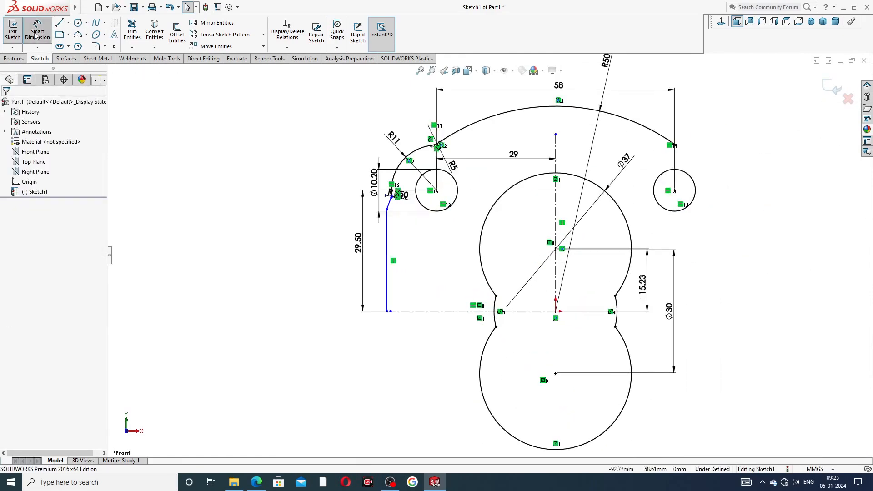
left_click(386, 279)
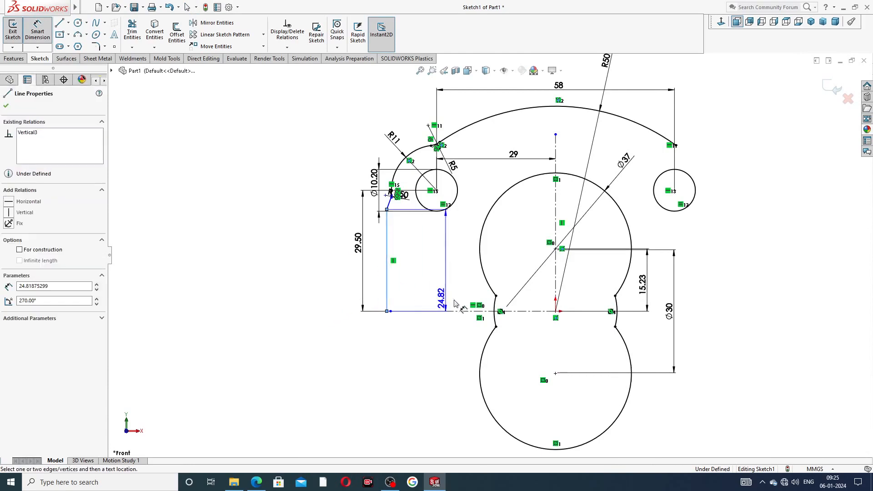
left_click(556, 282)
left_click(462, 345)
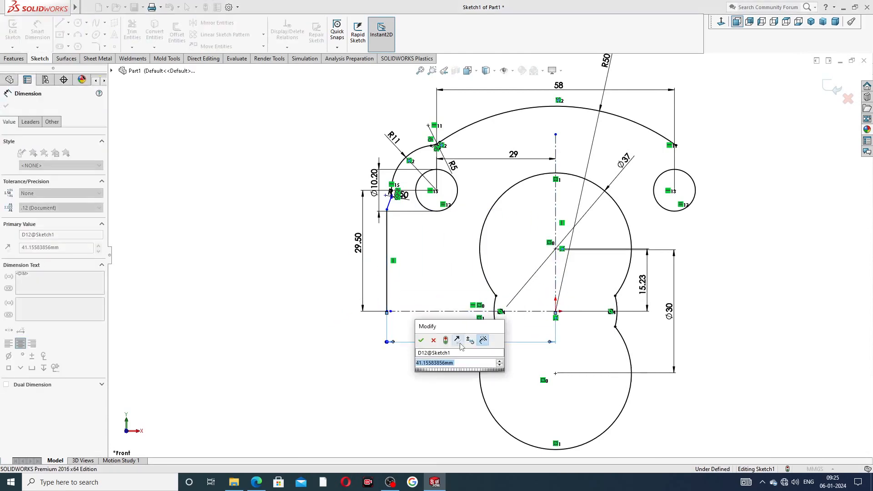
type("42")
key("Return")
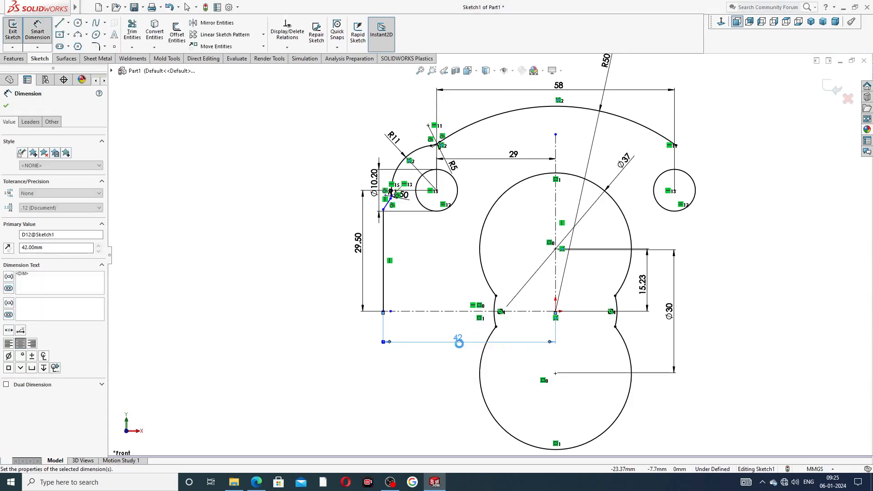
left_click(746, 218)
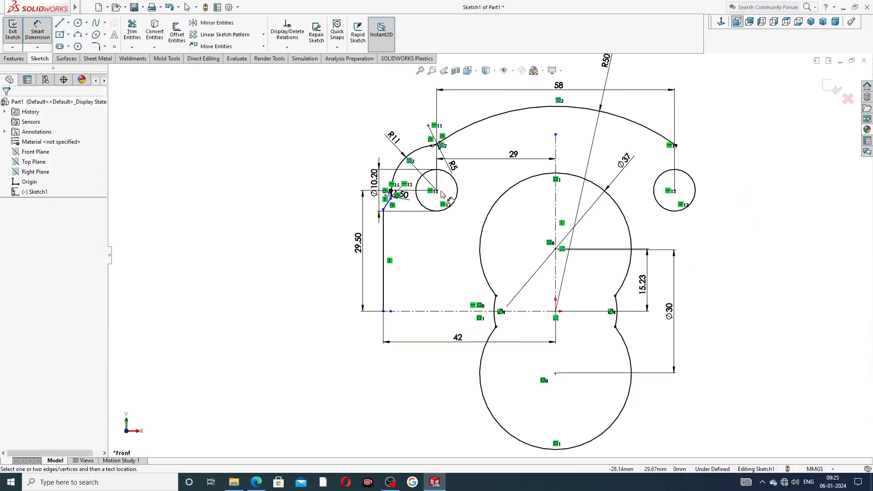
scroll(687, 182, "up", 2)
right_click(706, 160)
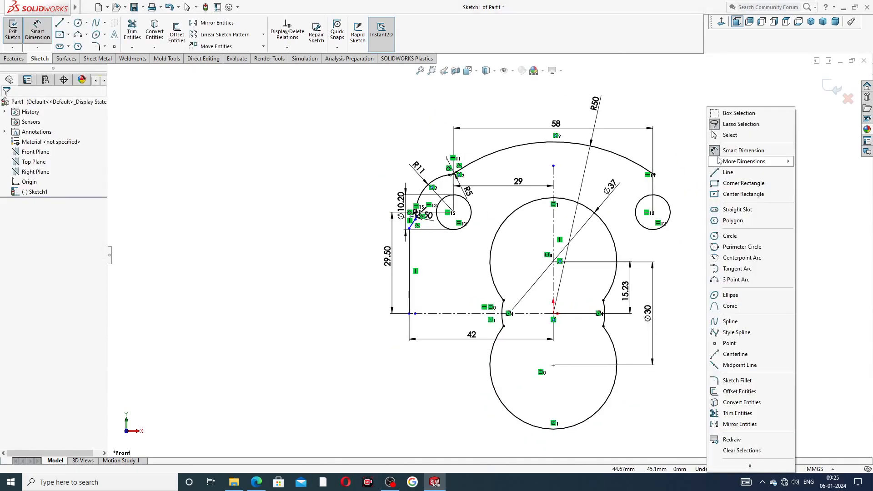
left_click(733, 138)
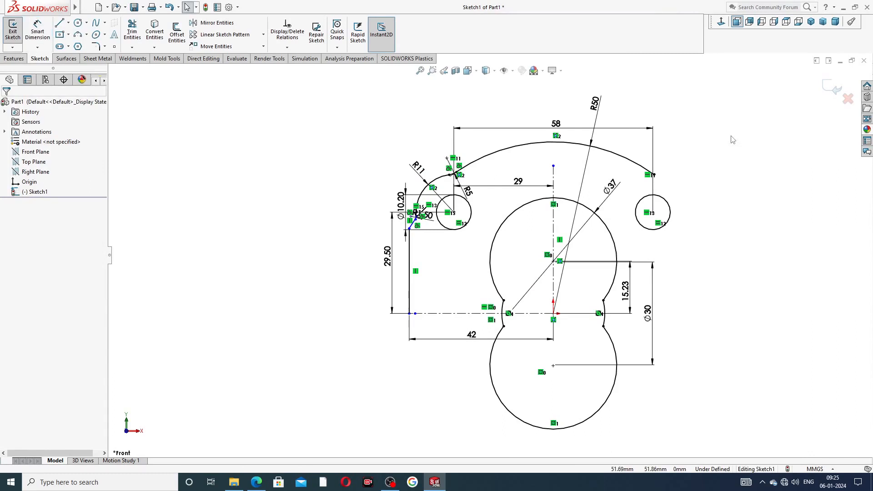
Move the R11 and R5 dimension texts outward from the arcs around the left small circle.
left_click_drag(412, 167, 406, 154)
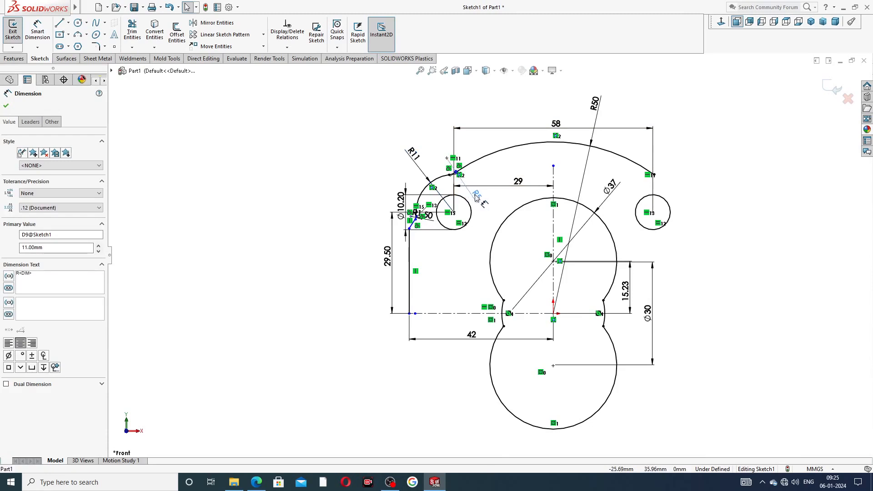
left_click(364, 149)
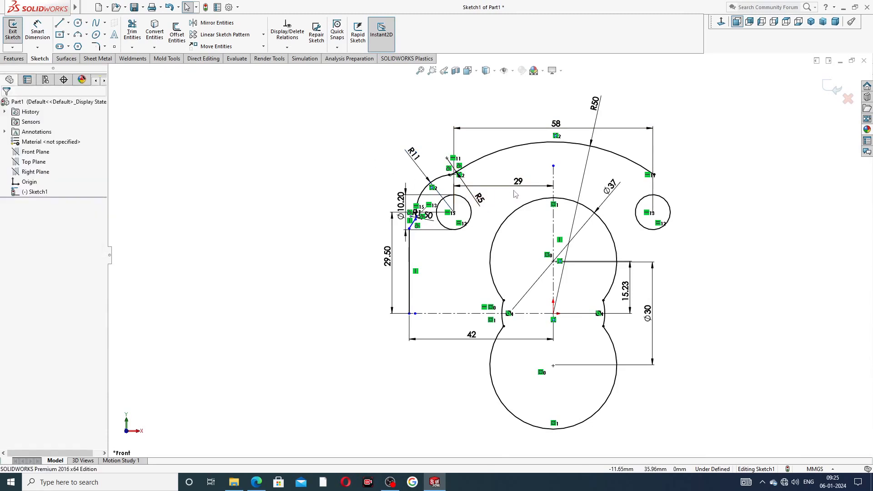
Nudge the 29 mm dimension slightly upward, above the upper 37 mm circle.
left_click_drag(517, 188, 516, 184)
left_click(399, 169)
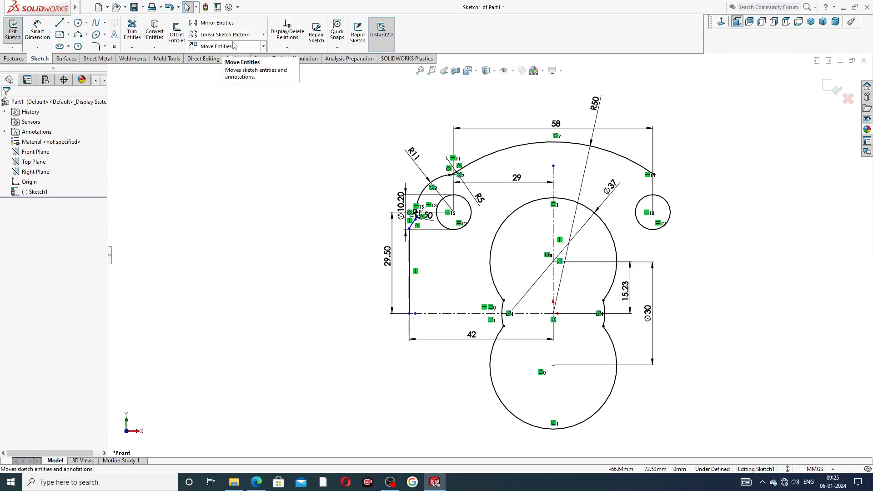
Mirror the left outer profile, from the R5 and R11 arcs through the R1.50 fillet to the long vertical line, about the vertical centreline.
left_click(232, 26)
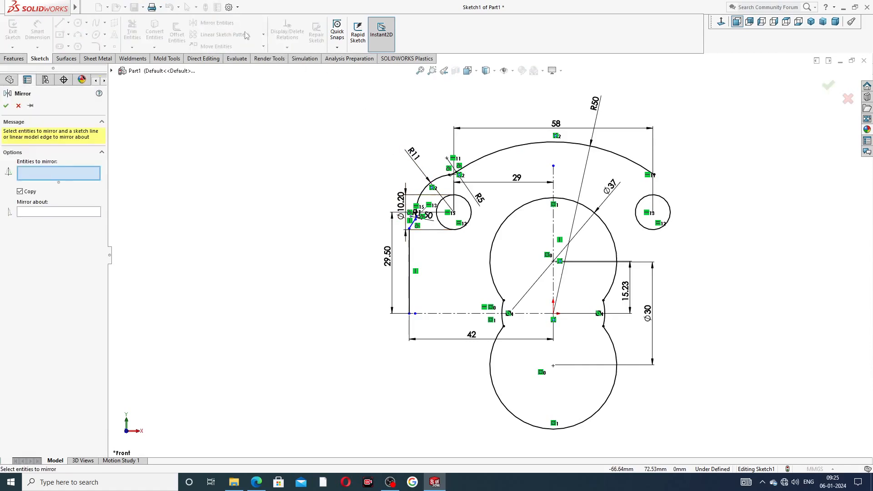
scroll(520, 153, "down", 2)
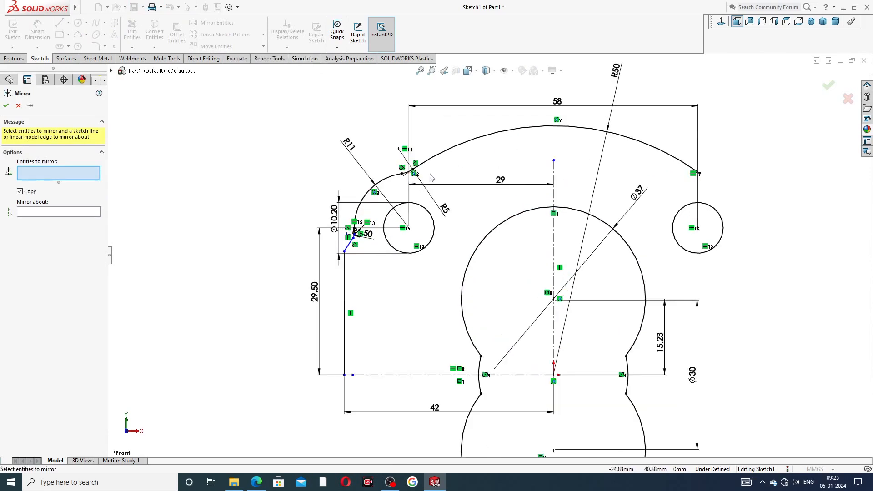
scroll(414, 153, "down", 3)
left_click(408, 188)
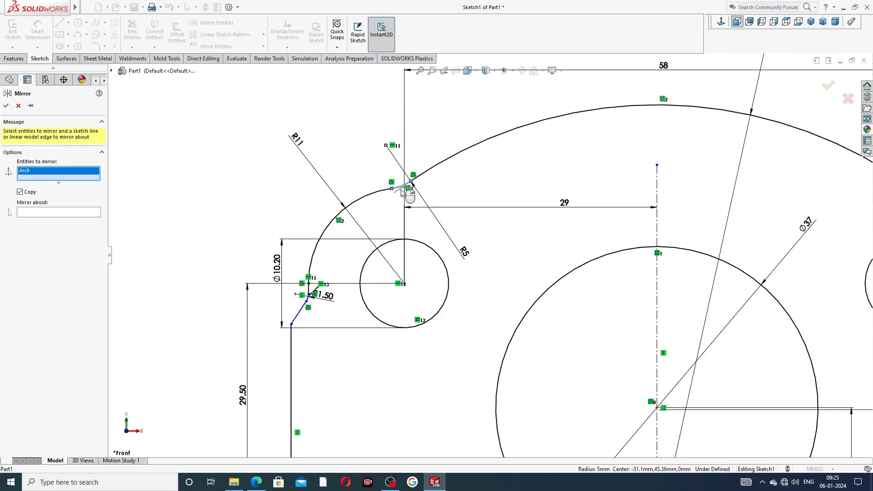
left_click(386, 190)
scroll(326, 289, "down", 3)
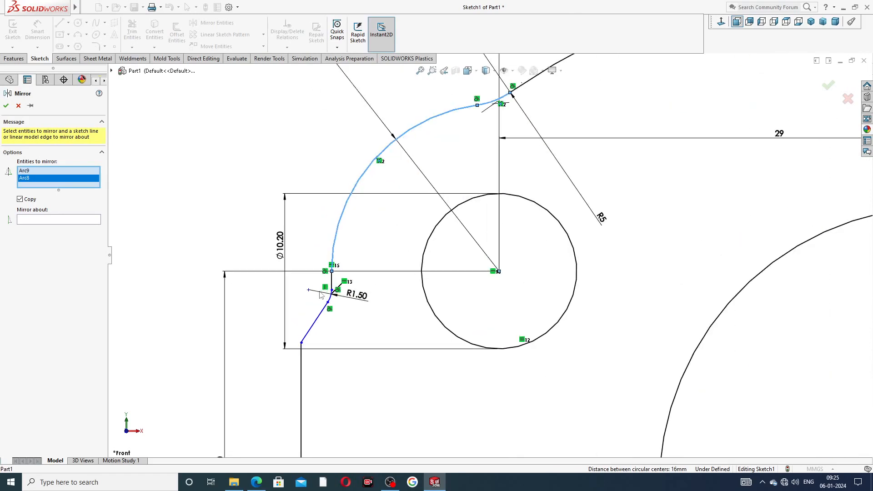
left_click(331, 280)
scroll(336, 295, "down", 2)
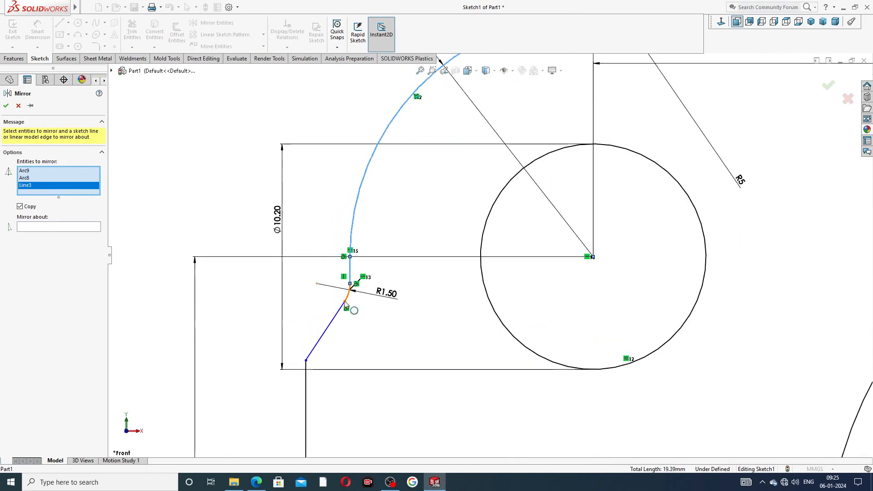
left_click(349, 296)
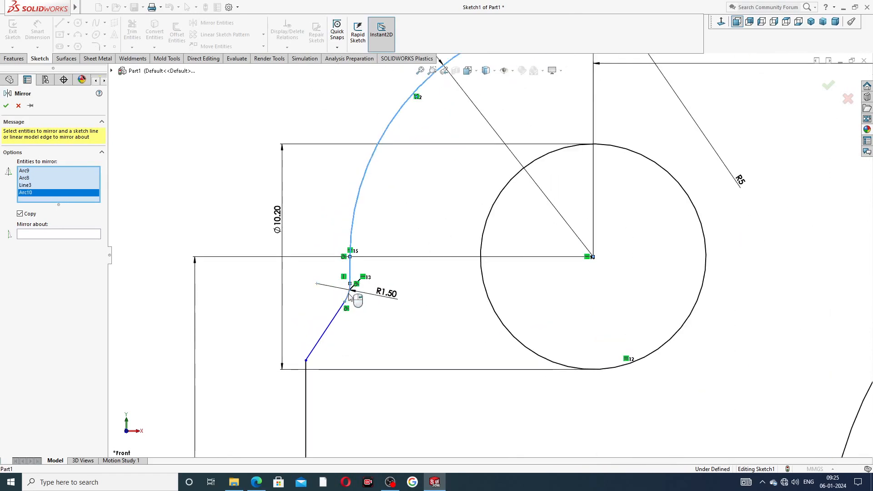
left_click(334, 325)
left_click(307, 384)
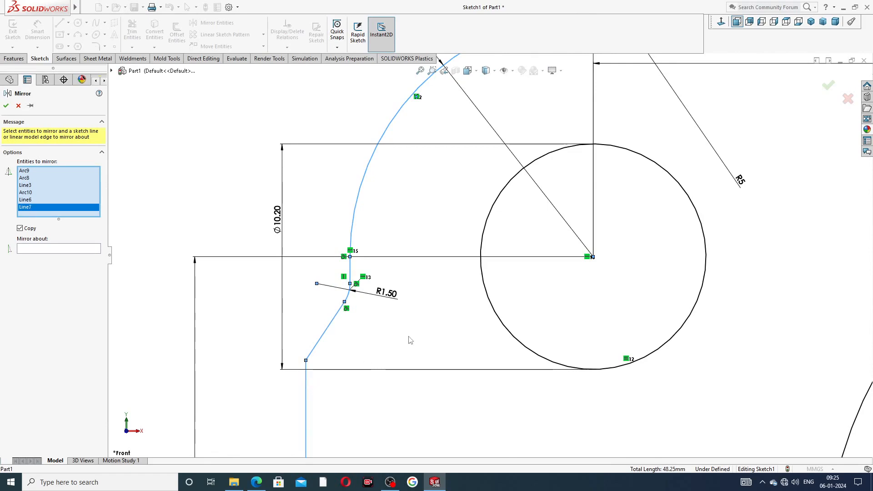
scroll(467, 310, "up", 4)
scroll(467, 310, "up", 2)
scroll(600, 294, "up", 1)
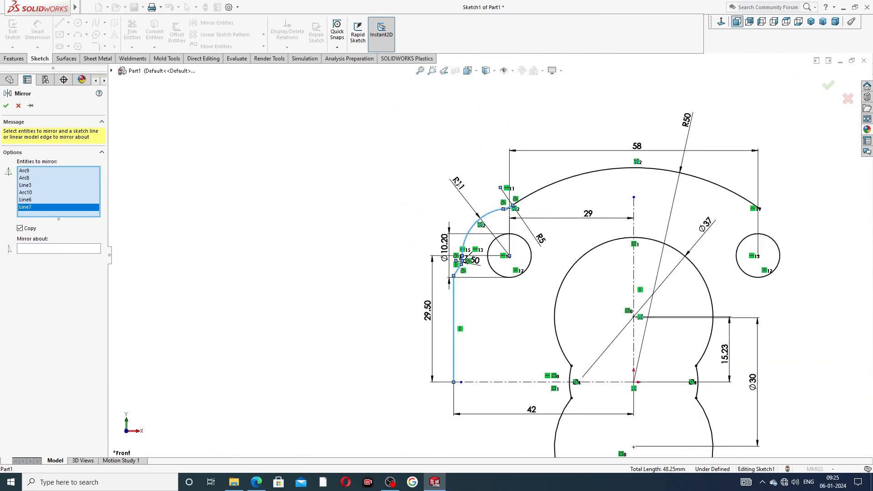
left_click(53, 249)
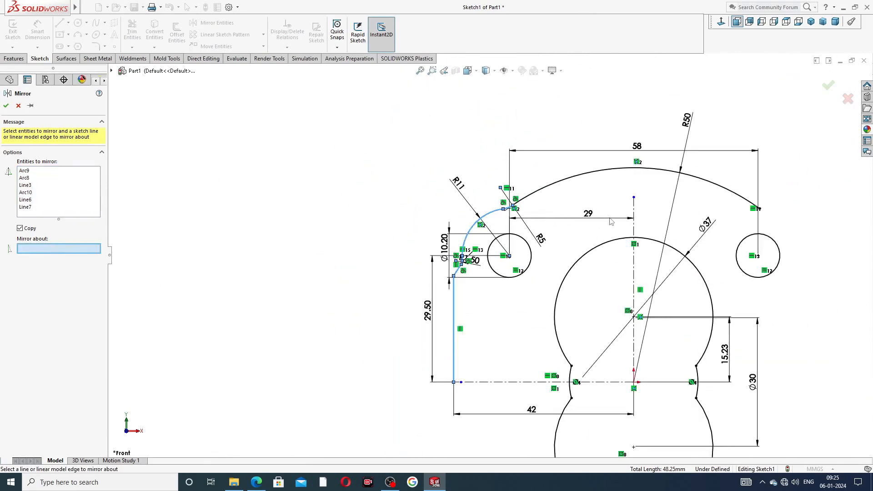
left_click(634, 230)
scroll(826, 246, "down", 3)
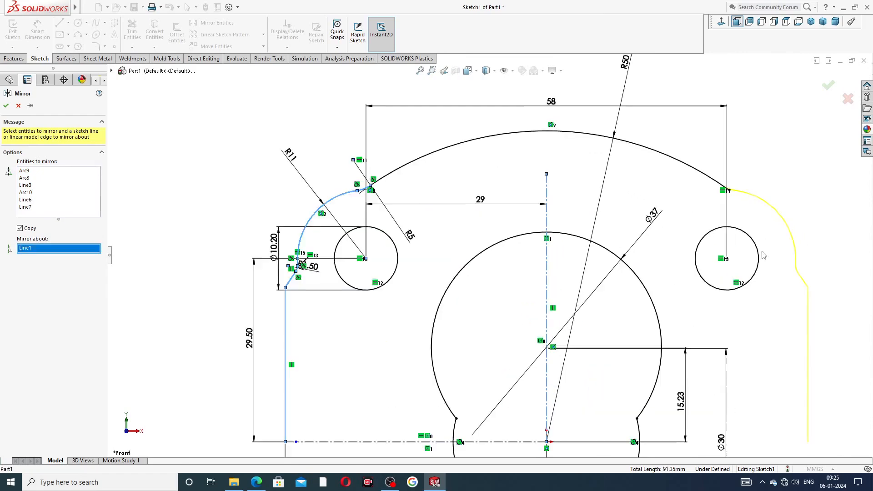
left_click(829, 90)
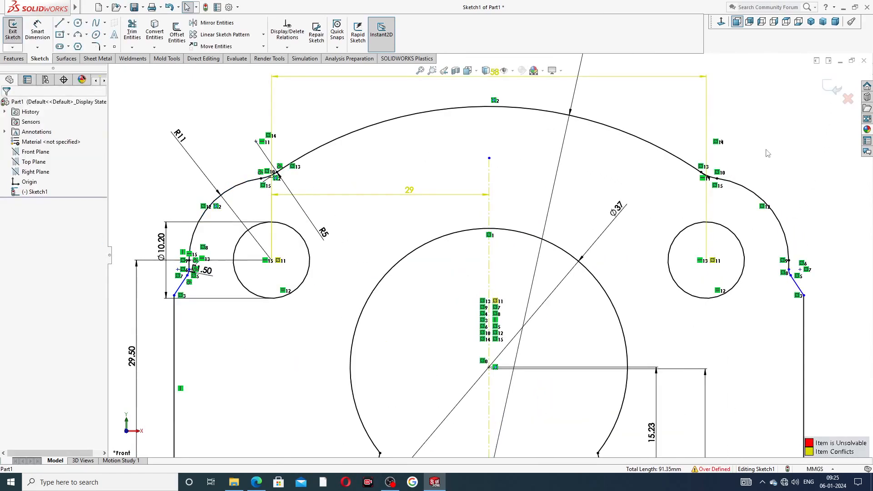
Delete the conflicting 29 mm dimension between the left small circle and the vertical centreline.
scroll(769, 152, "up", 3)
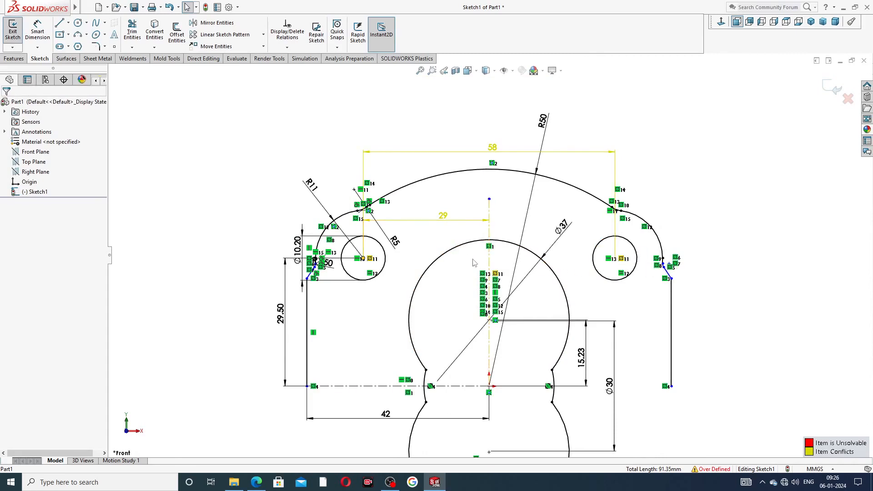
left_click(464, 222)
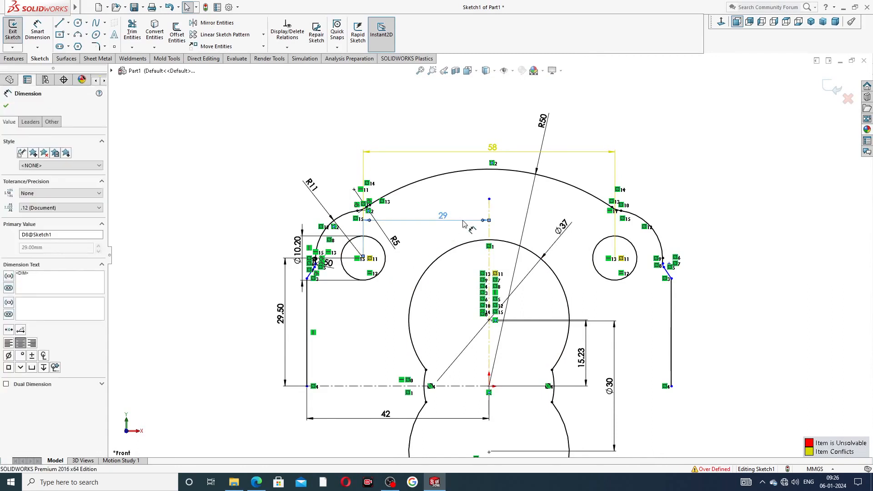
key("Delete")
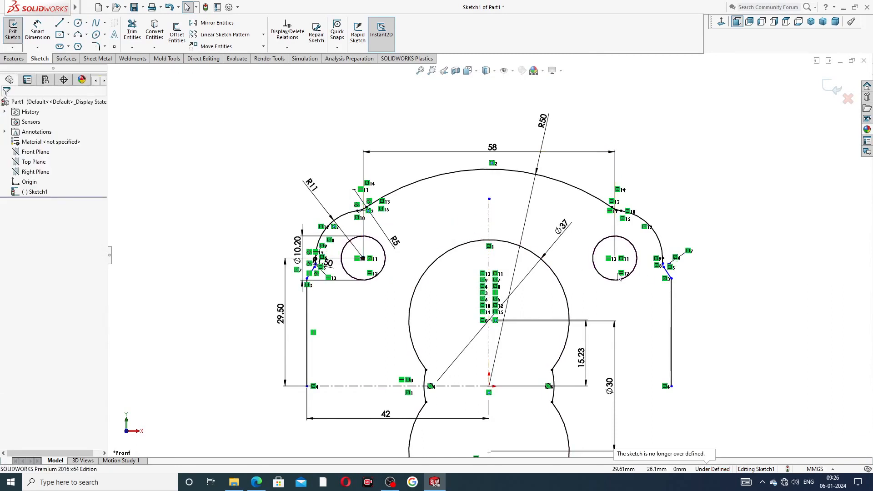
Trim the end of the R50 arc that overhangs the mirrored R5 arc above the right small circle.
scroll(656, 266, "down", 5)
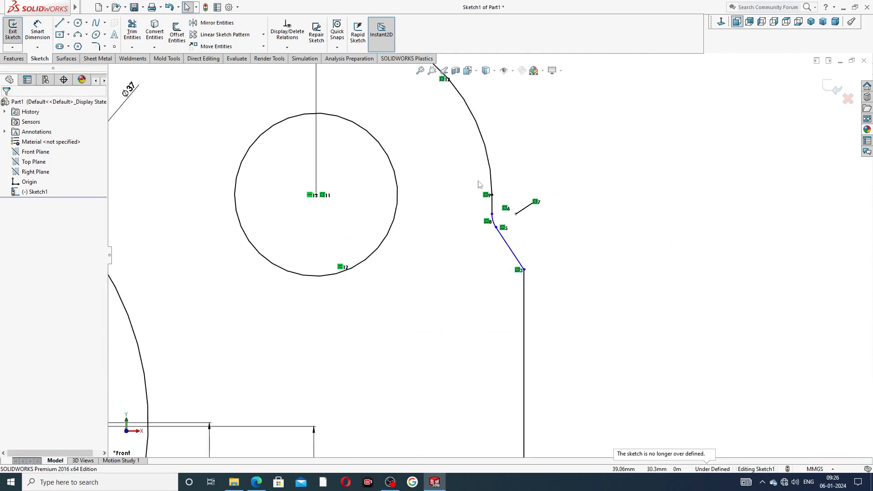
scroll(477, 186, "up", 3)
scroll(484, 236, "down", 8)
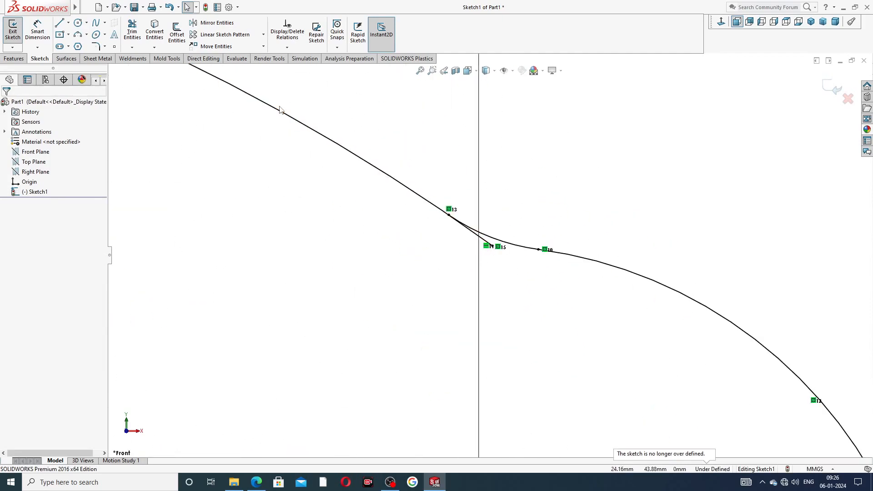
left_click(132, 31)
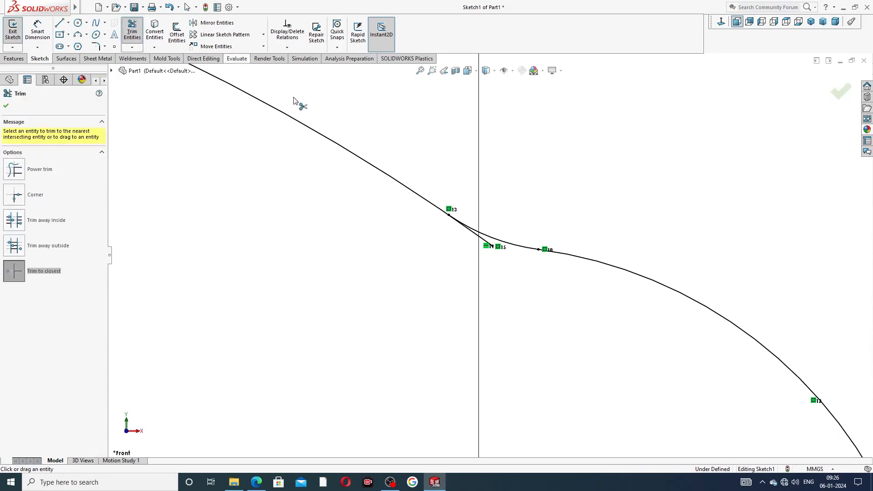
left_click(484, 244)
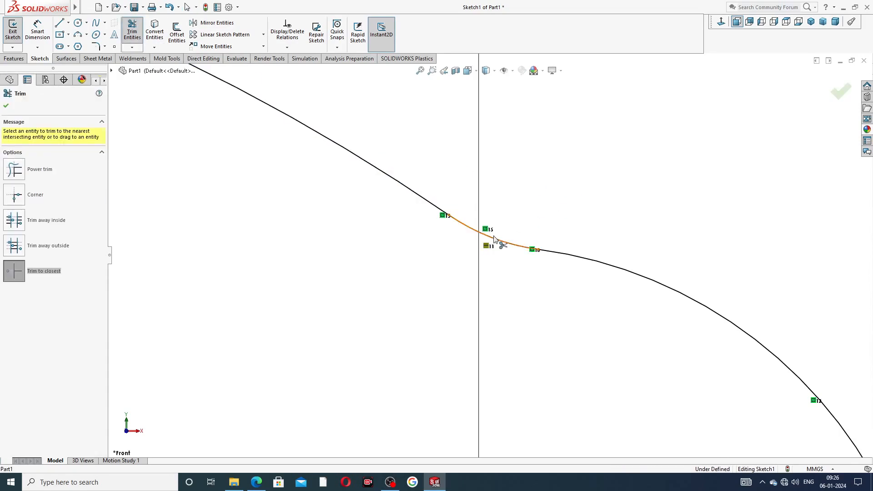
scroll(563, 217, "up", 3)
left_click(840, 91)
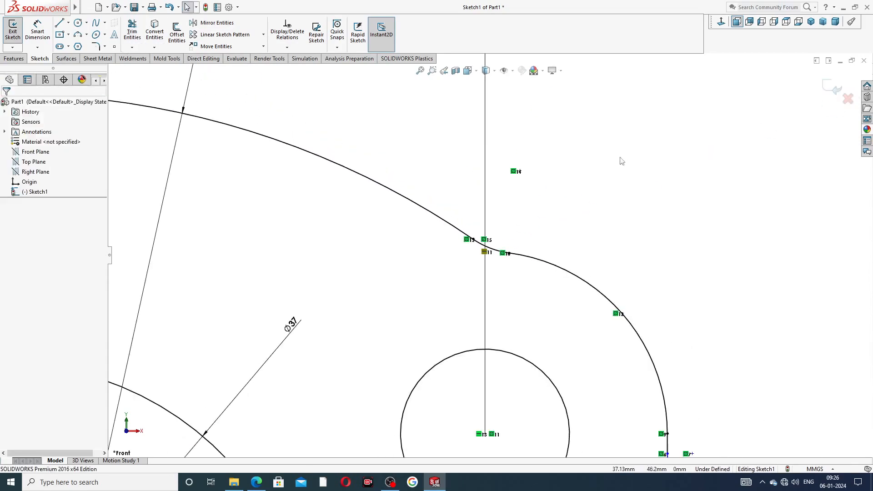
scroll(522, 201, "up", 5)
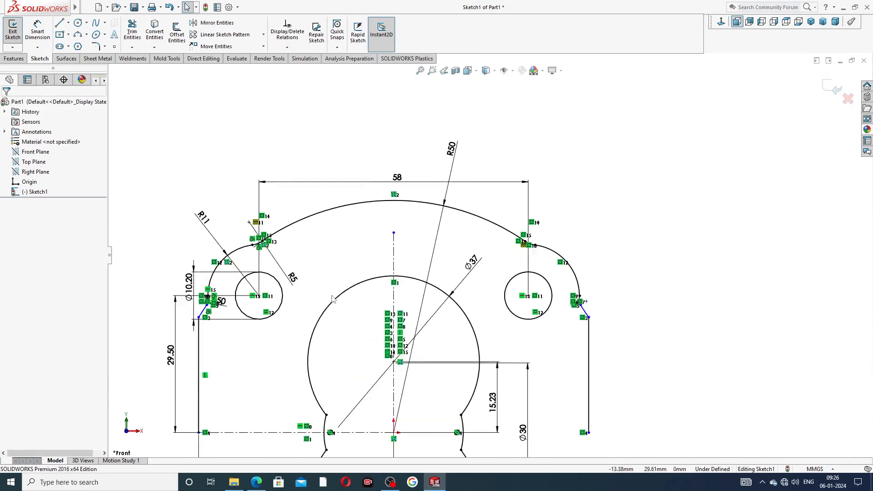
scroll(344, 317, "up", 2)
scroll(352, 335, "down", 1)
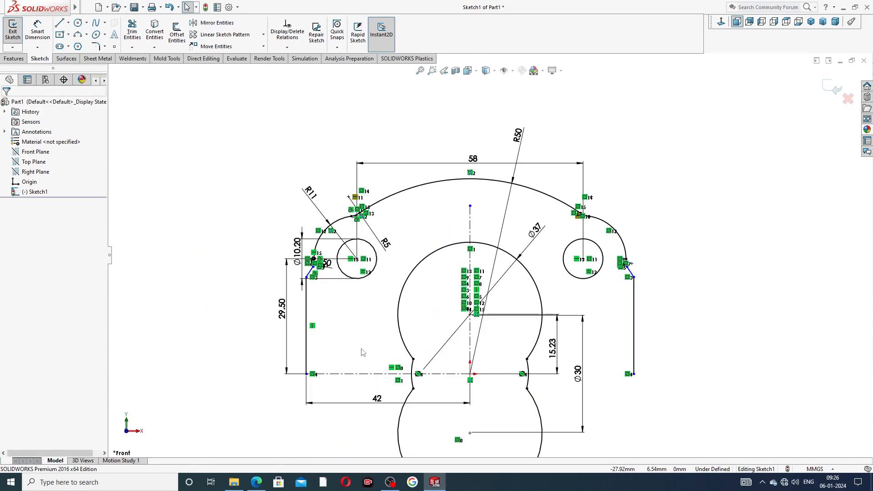
scroll(356, 373, "down", 1)
scroll(509, 325, "up", 2)
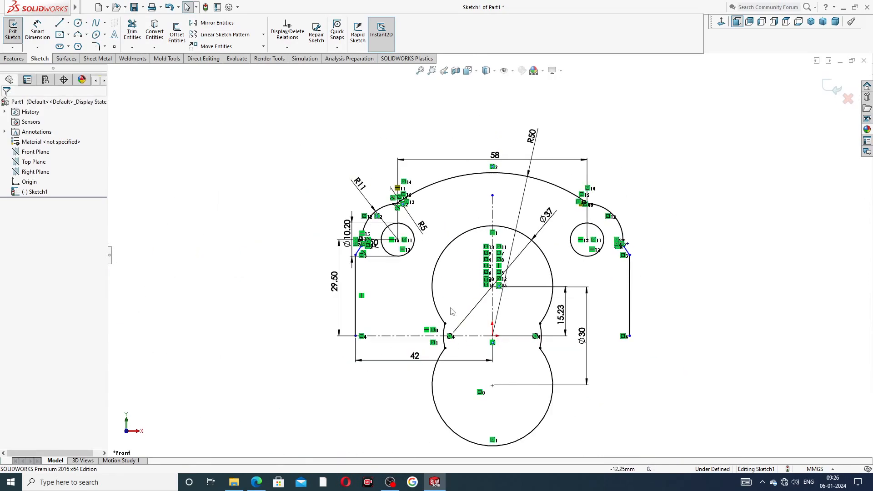
scroll(451, 311, "down", 1)
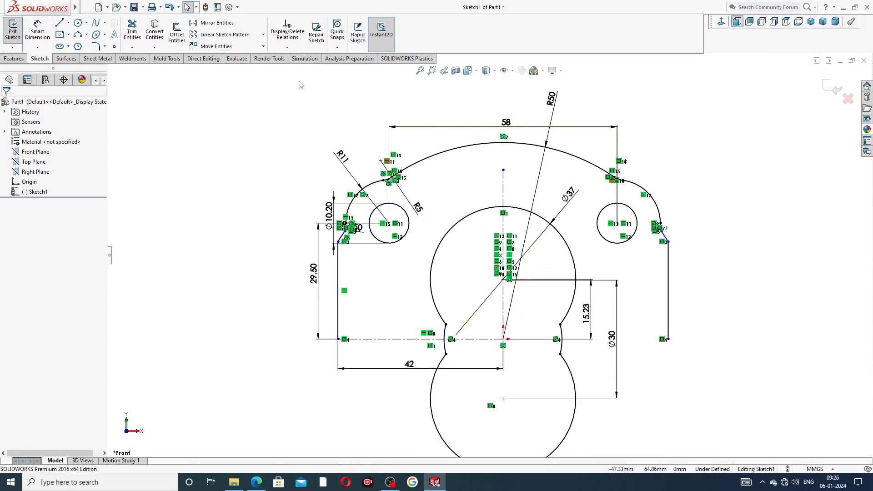
left_click(232, 27)
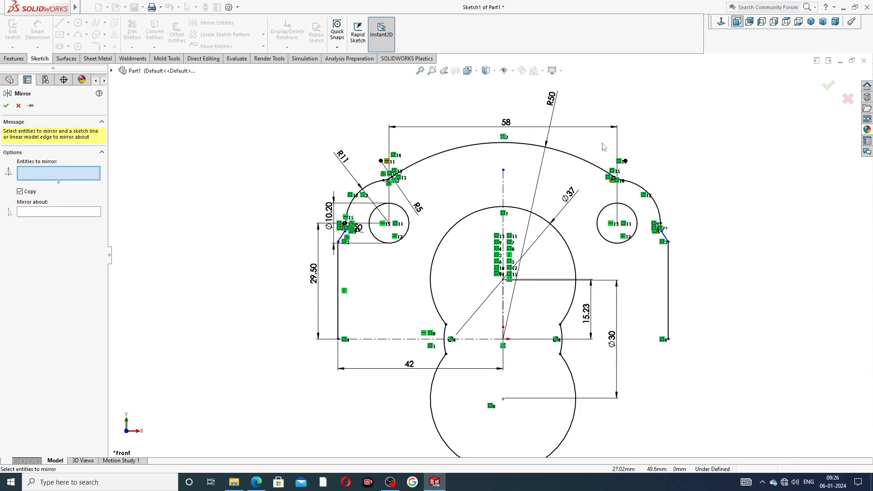
mouse_move(708, 173)
left_mouse_down()
mouse_move(657, 305)
mouse_move(574, 223)
mouse_move(592, 146)
left_mouse_up()
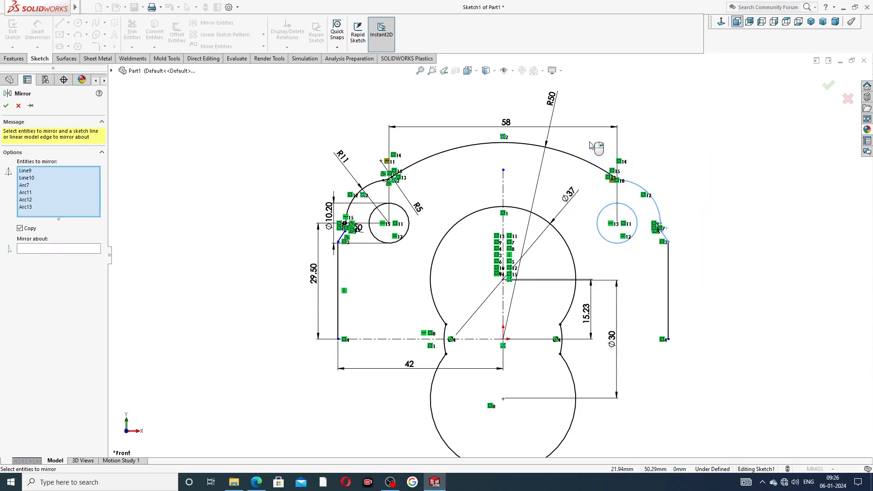
left_click(19, 105)
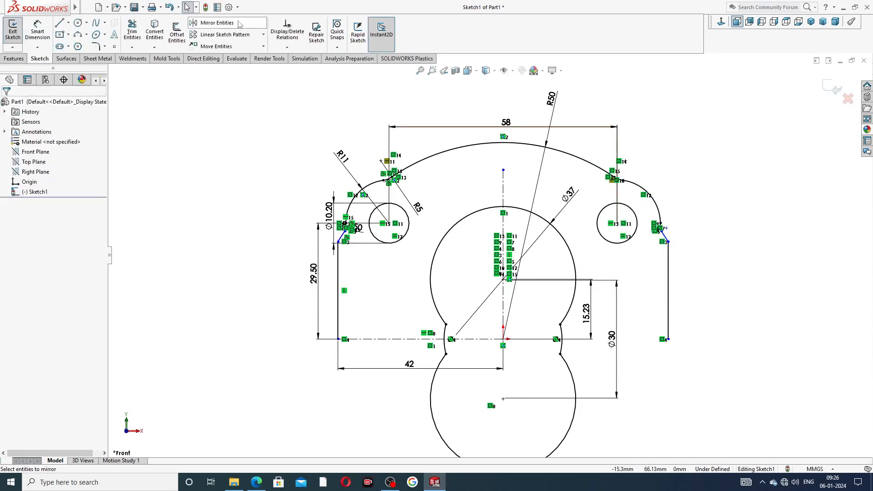
Mirror the entire upper outer profile, including both vertical side lines and the two small circles, about the horizontal centreline.
left_click(217, 22)
mouse_move(651, 108)
left_mouse_down()
mouse_move(615, 142)
mouse_move(601, 197)
mouse_move(607, 248)
mouse_move(695, 257)
left_mouse_up()
scroll(390, 182, "down", 6)
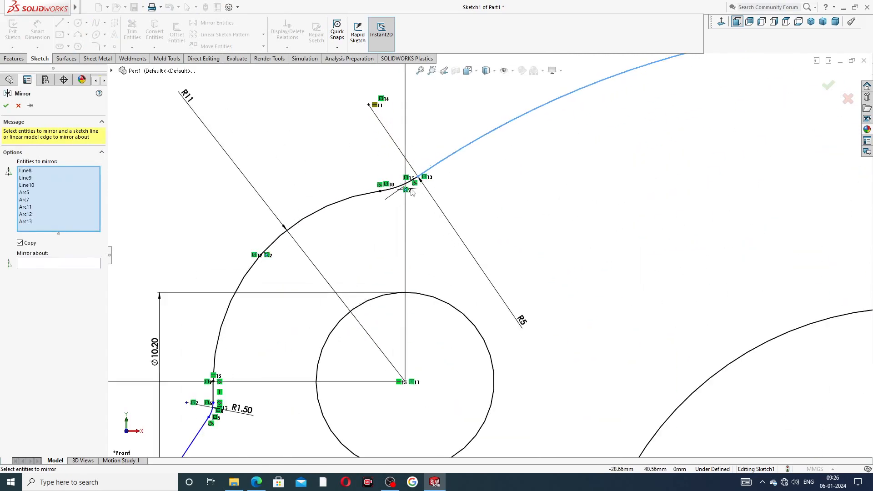
left_click(398, 189)
left_click(359, 208)
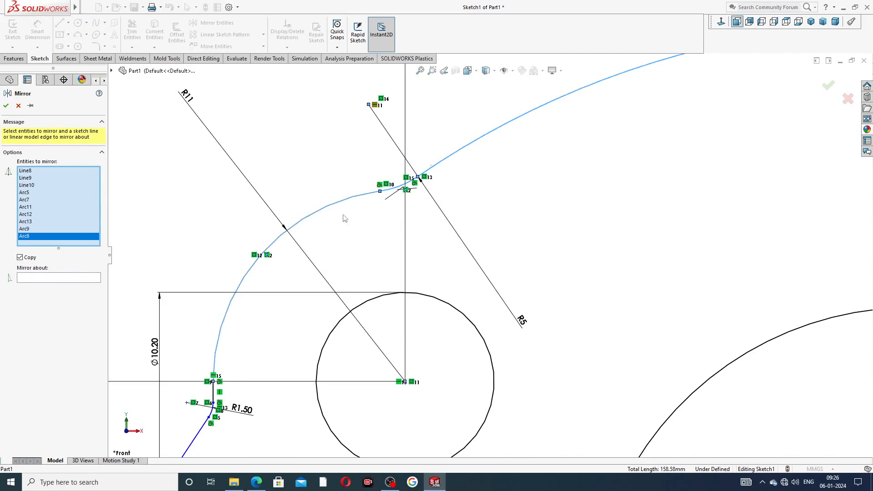
scroll(238, 379, "down", 2)
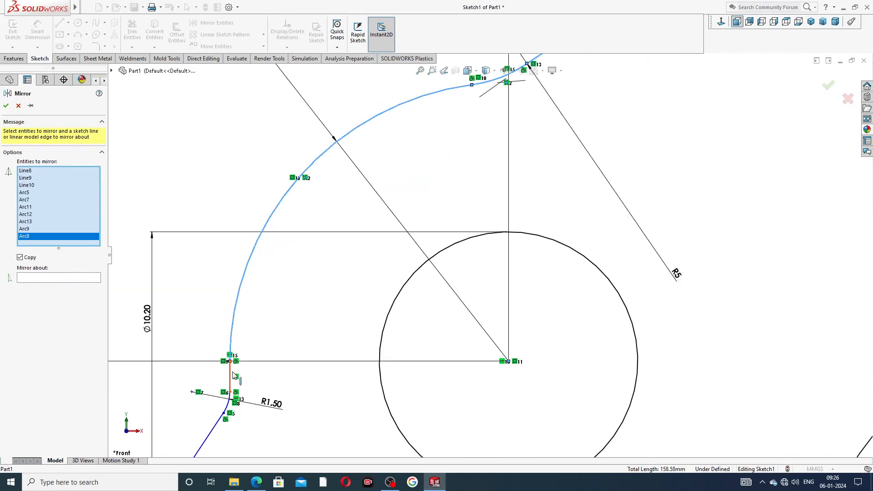
left_click(233, 373)
scroll(276, 380, "up", 4)
scroll(339, 356, "down", 3)
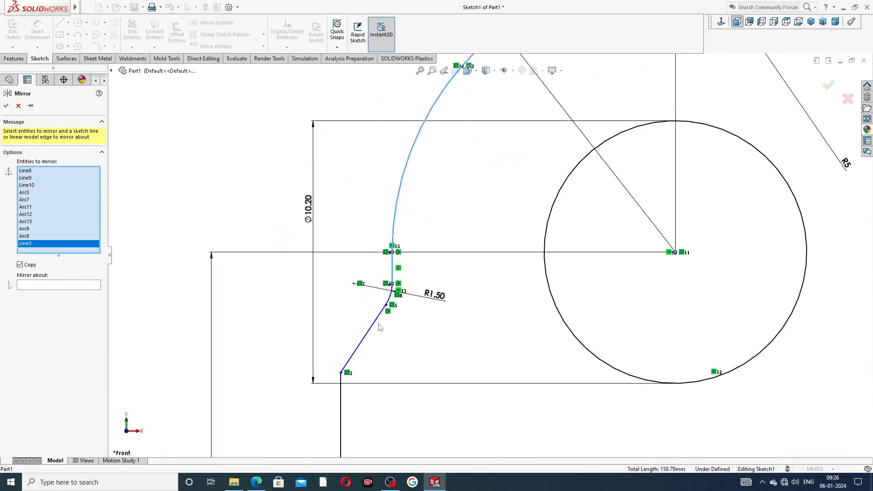
left_click(362, 332)
left_click(386, 312)
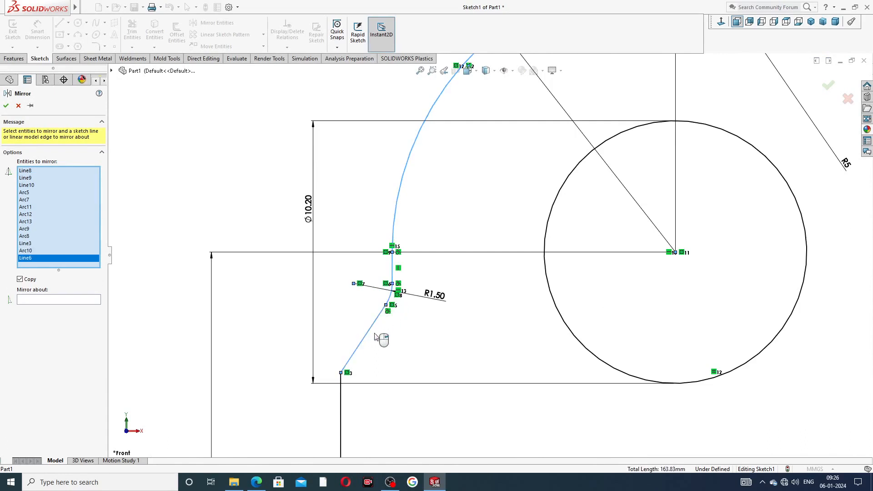
left_click(342, 399)
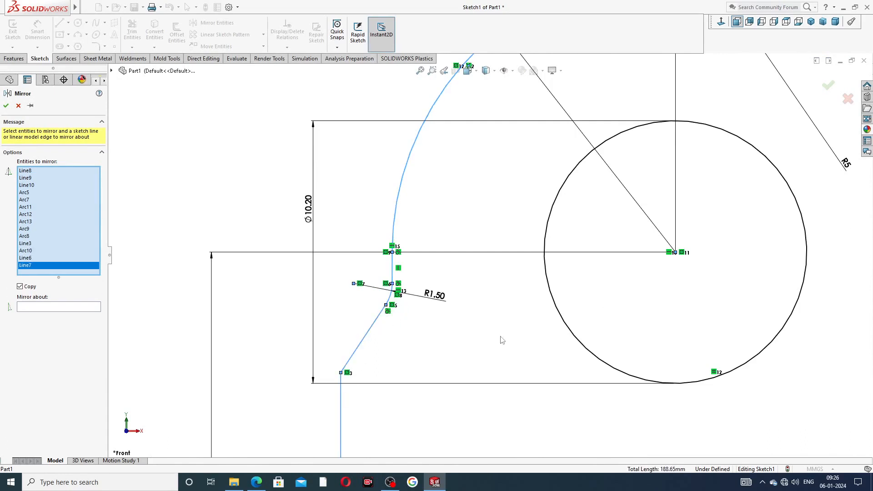
left_click(550, 304)
scroll(571, 296, "up", 5)
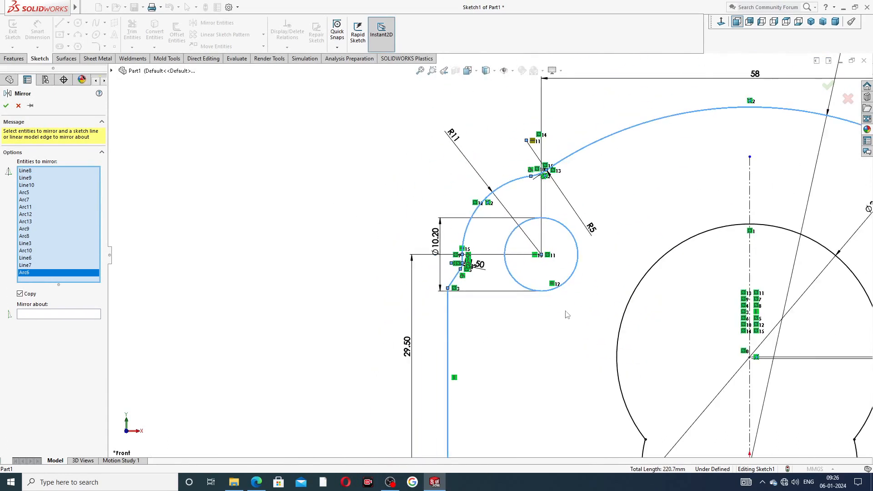
key("z")
scroll(728, 259, "down", 3)
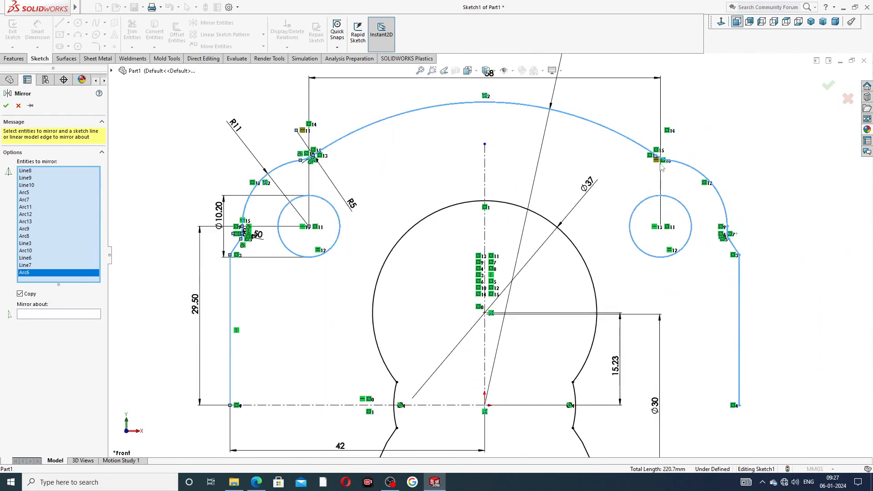
key("z")
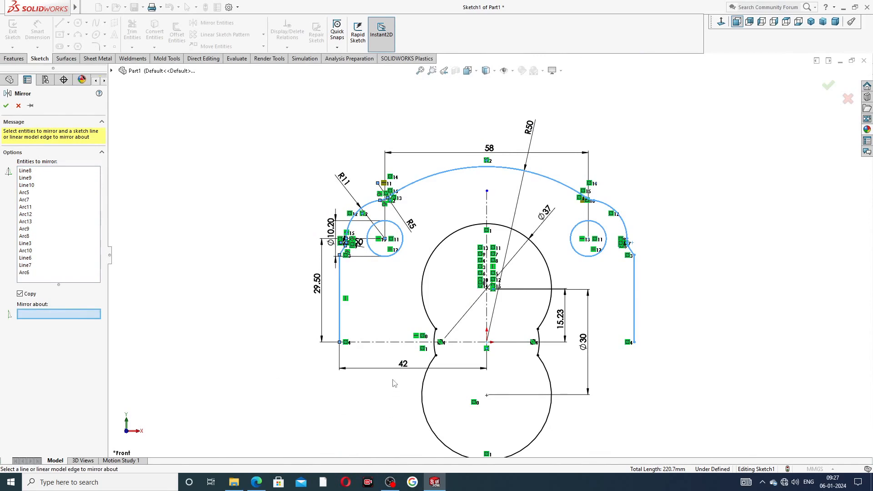
left_click(389, 342)
scroll(416, 355, "up", 2)
scroll(450, 344, "down", 2)
scroll(449, 343, "down", 3)
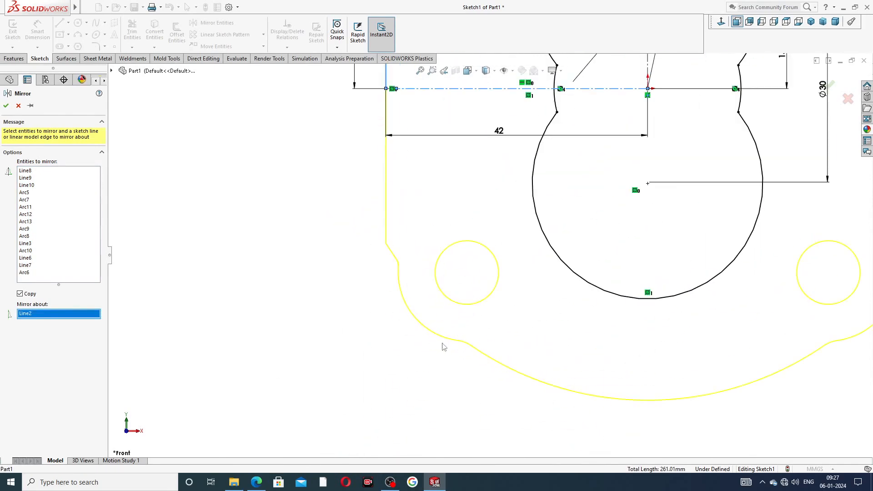
scroll(779, 276, "up", 2)
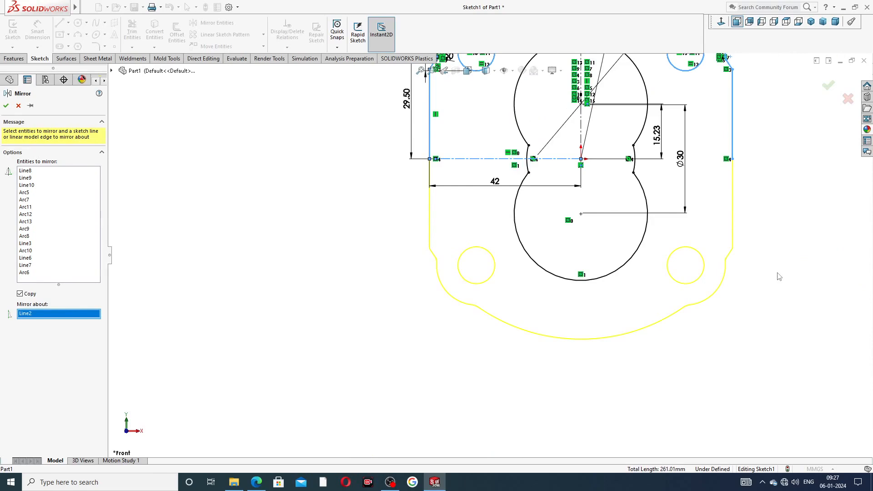
left_click(828, 87)
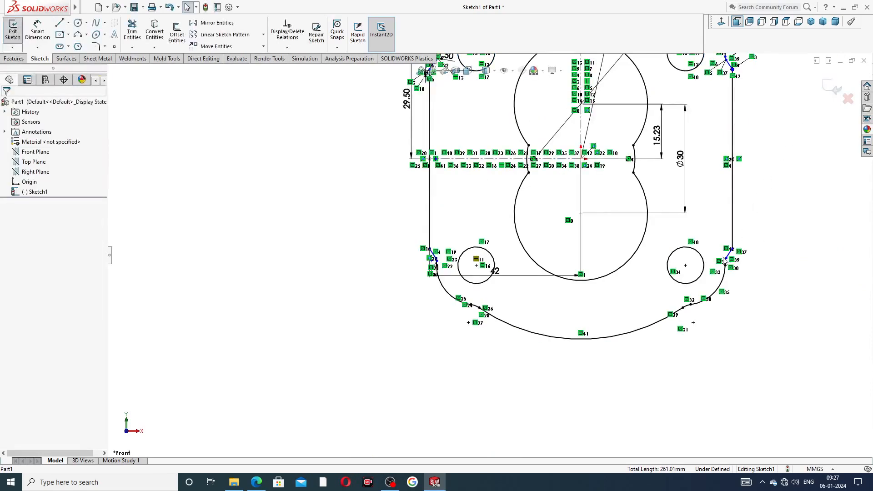
Inspect the mirrored sketch's lower outline, holes and dimensions, and compare them with the PART-12 hydraulic body PDF drawing in the browser.
scroll(559, 220, "down", 5)
scroll(581, 267, "up", 5)
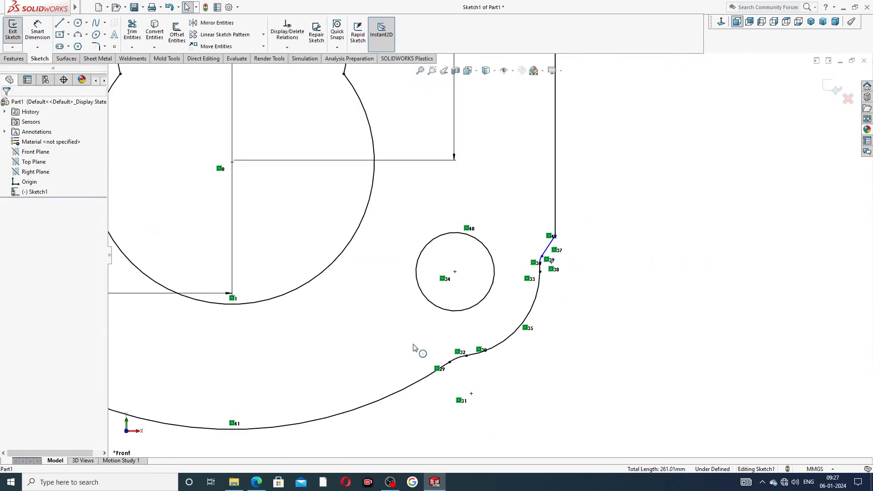
scroll(262, 255, "down", 3)
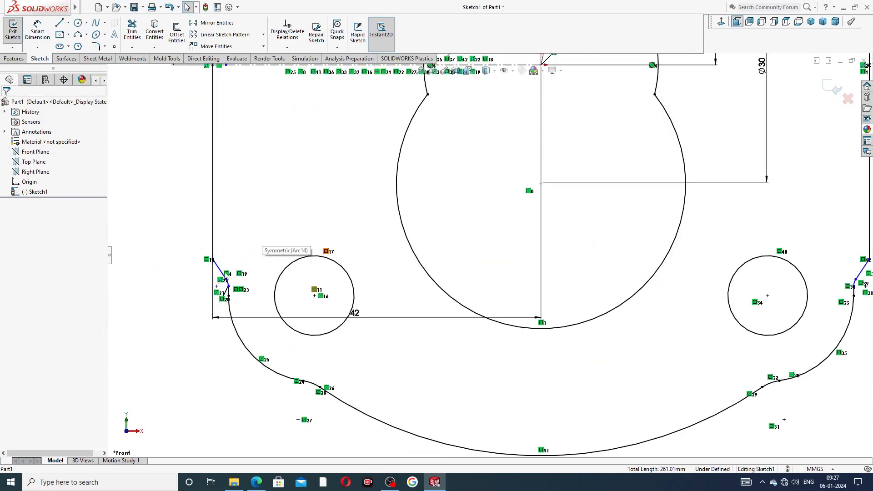
scroll(408, 177, "up", 2)
scroll(408, 177, "up", 5)
scroll(623, 170, "down", 4)
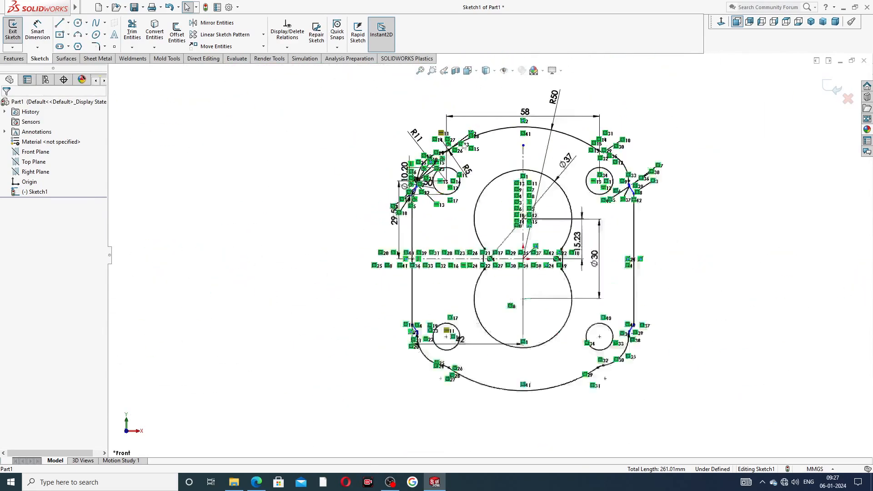
scroll(623, 170, "up", 3)
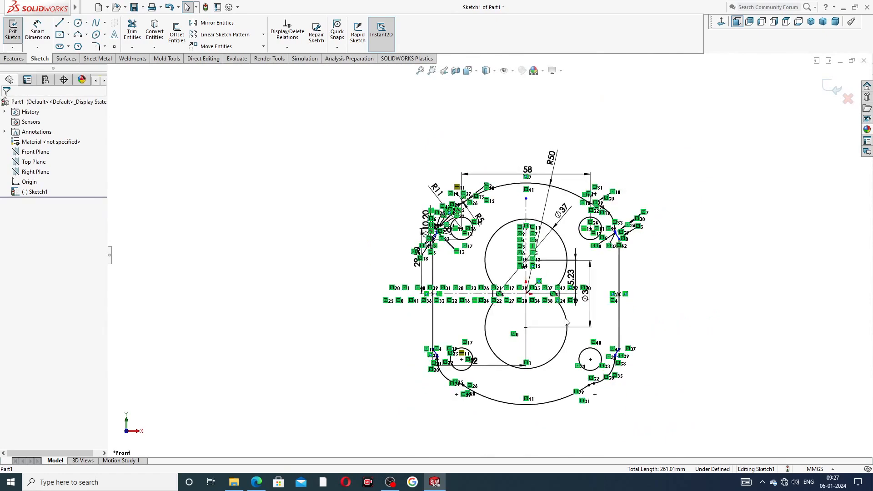
scroll(562, 340, "down", 2)
scroll(562, 340, "down", 1)
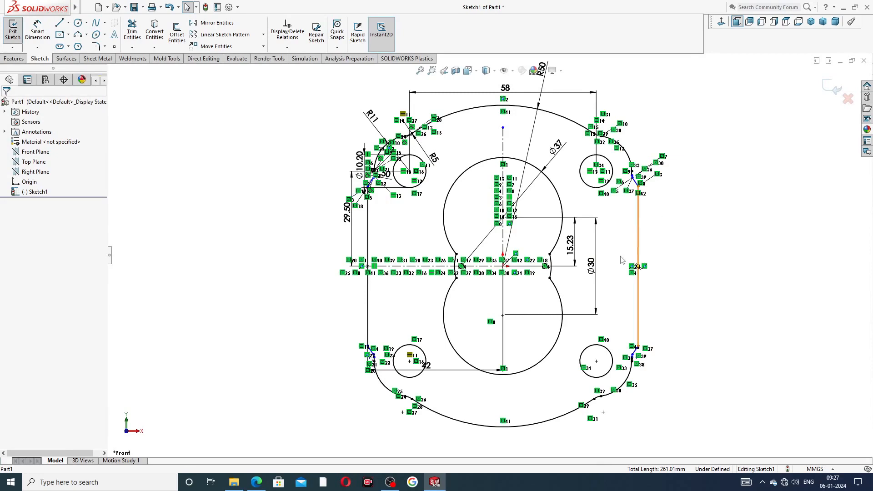
scroll(627, 225, "up", 3)
scroll(471, 179, "down", 3)
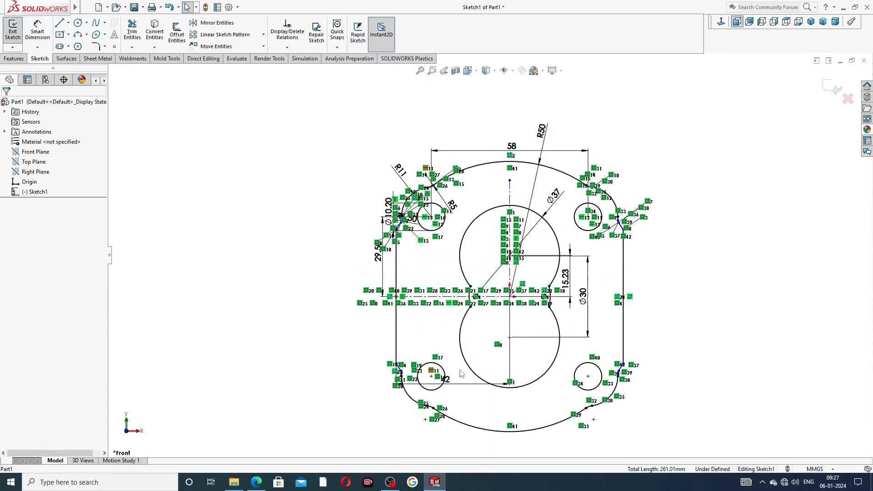
scroll(462, 374, "up", 2)
scroll(466, 362, "down", 2)
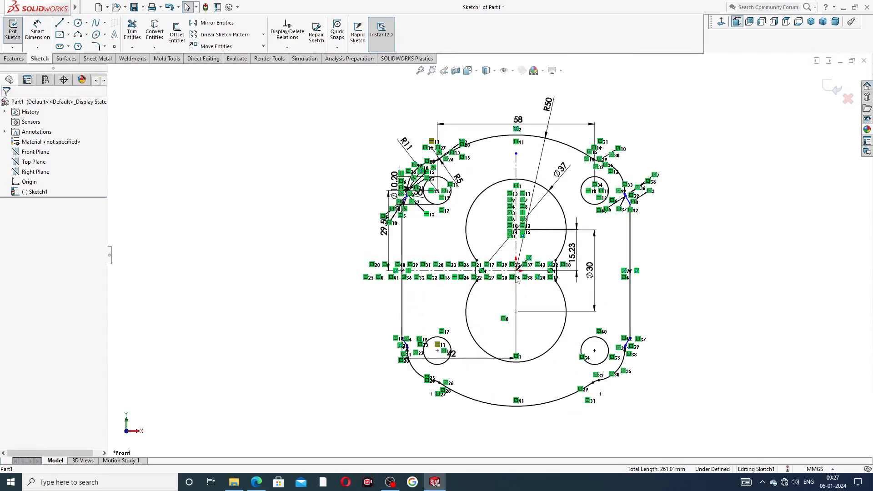
left_click(256, 482)
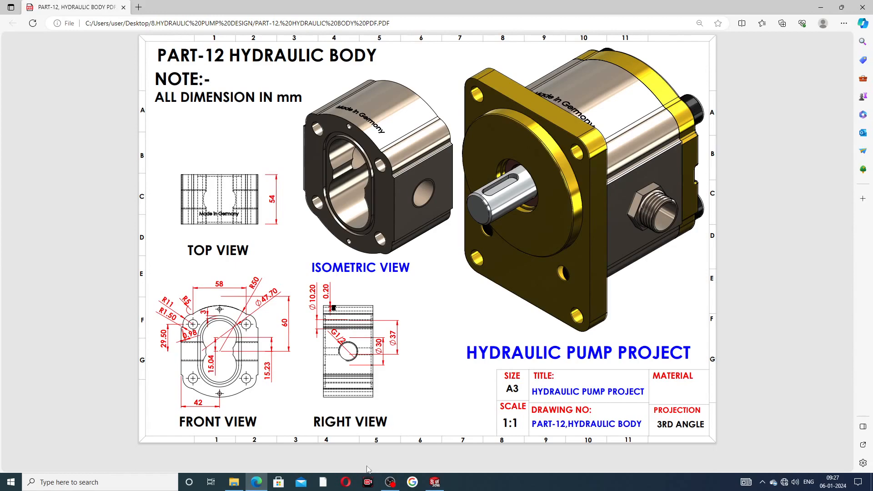
mouse_move(435, 481)
left_click(435, 482)
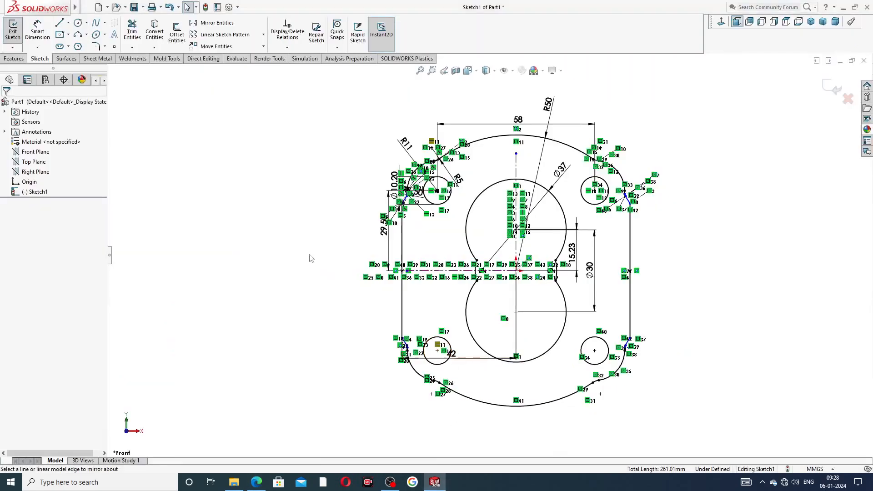
Extrude the completed sketch as a boss with the Mid Plane end condition and a depth of 54 mm.
left_click(19, 60)
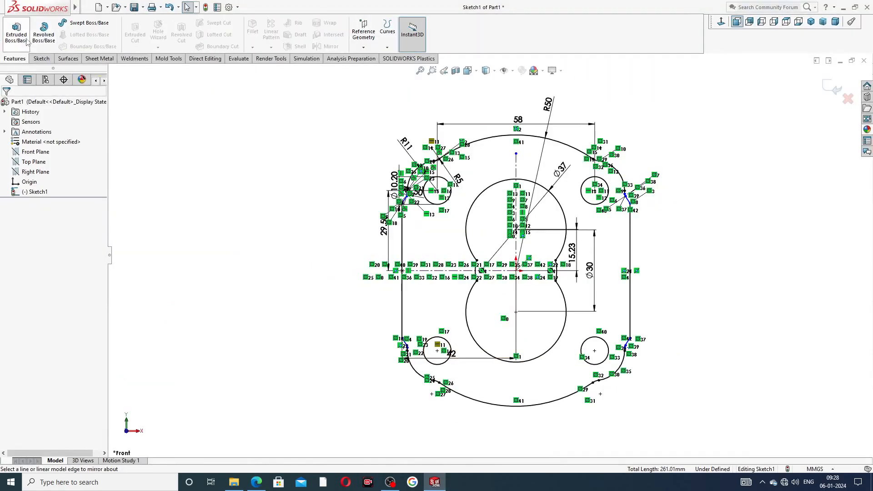
left_click(26, 40)
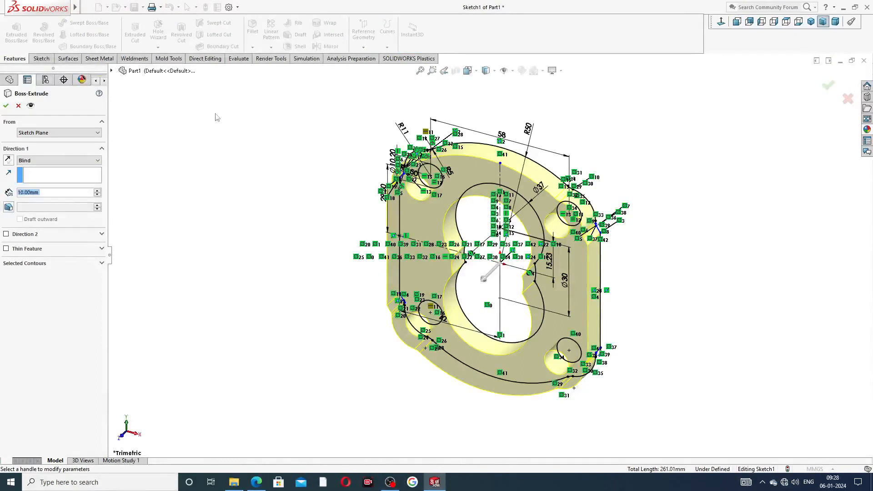
left_click(67, 161)
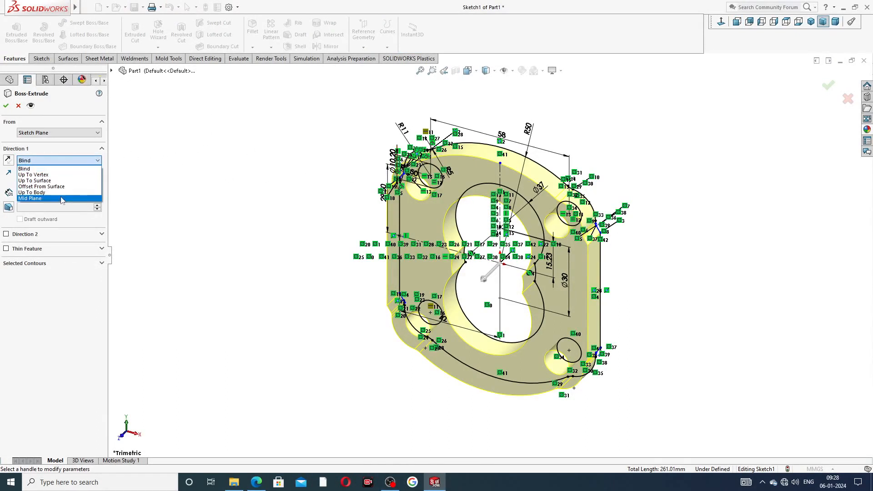
left_click(61, 199)
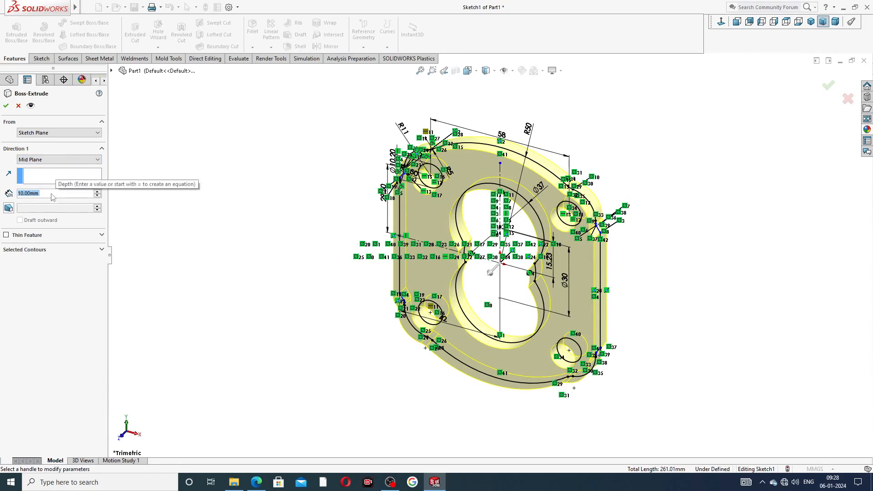
type("54")
key("Return")
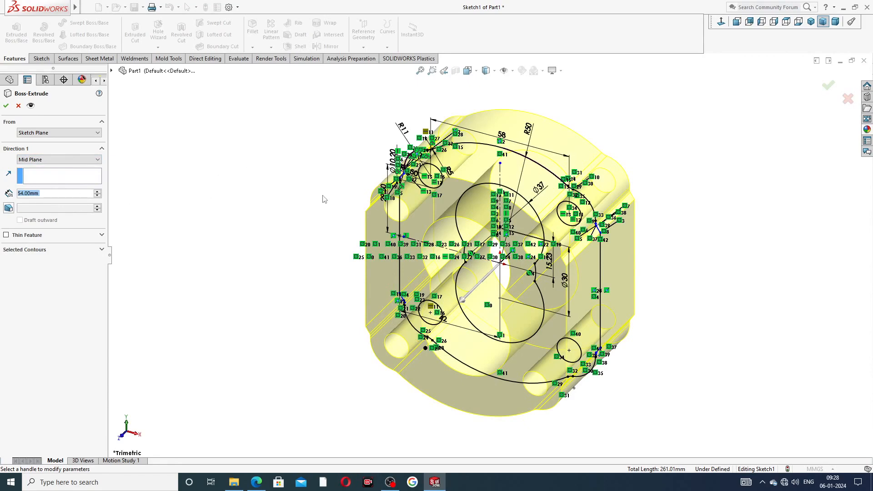
mouse_move(688, 226)
middle_mouse_down()
mouse_move(650, 195)
mouse_move(664, 215)
mouse_move(589, 221)
middle_mouse_up()
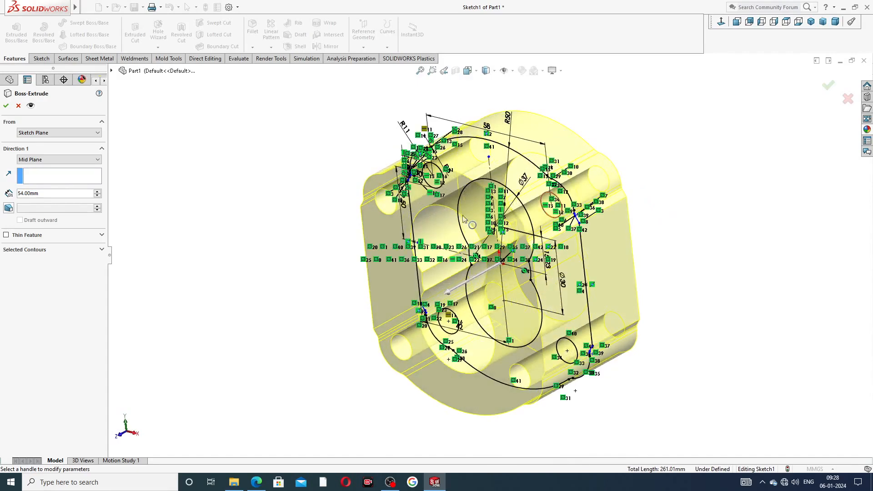
left_click(6, 106)
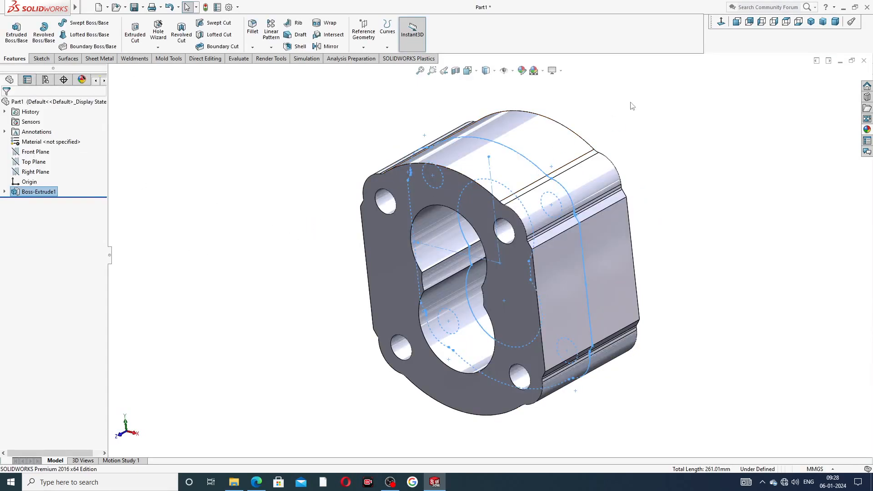
Check the solid body against the hydraulic body PDF drawing and open a new sketch on the body's front face.
middle_click_drag(600, 158, 737, 138)
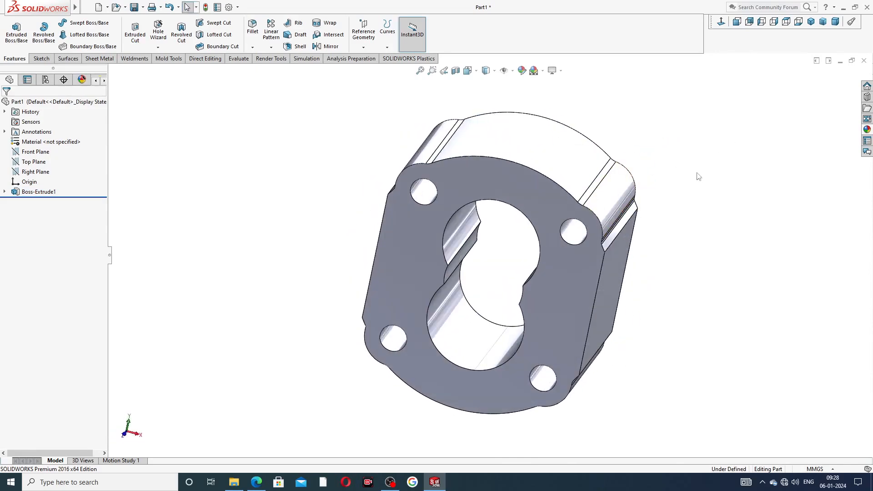
middle_click_drag(582, 233, 560, 202)
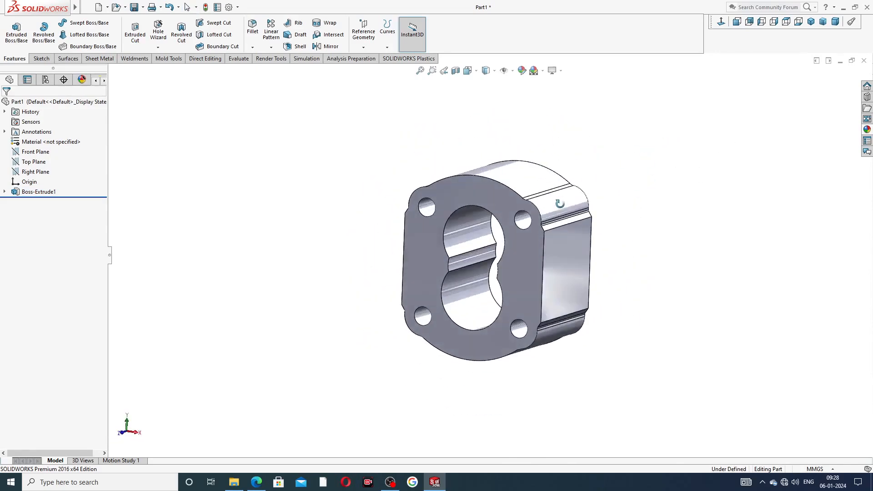
scroll(515, 231, "down", 3)
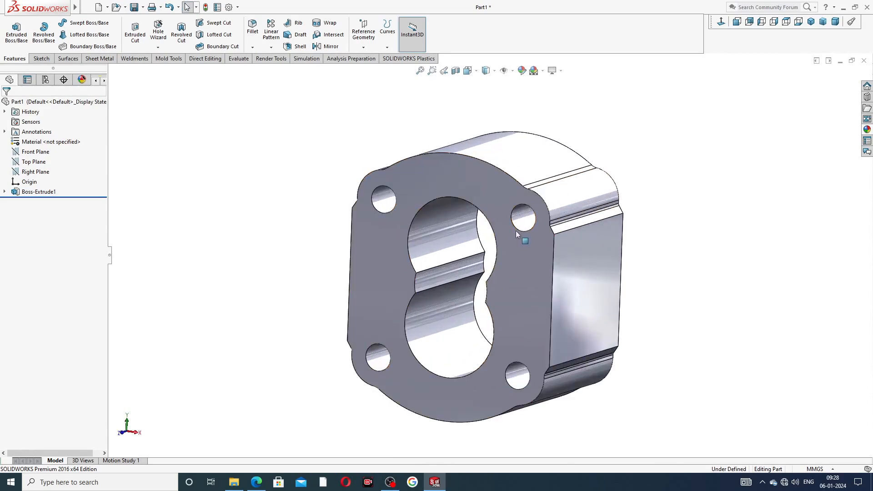
left_click(255, 482)
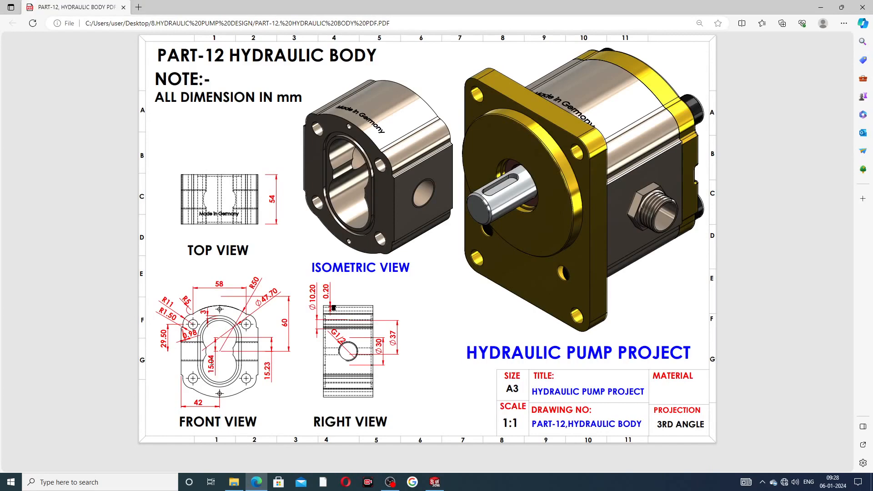
left_click(257, 482)
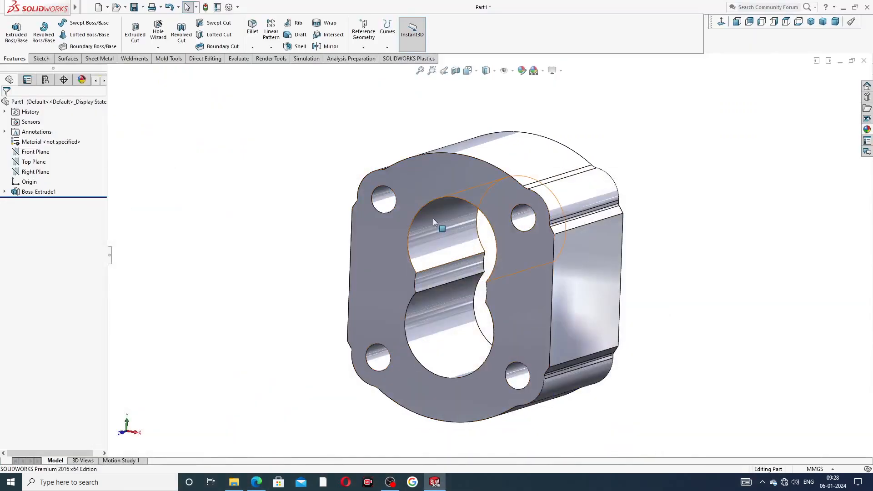
left_click(445, 181)
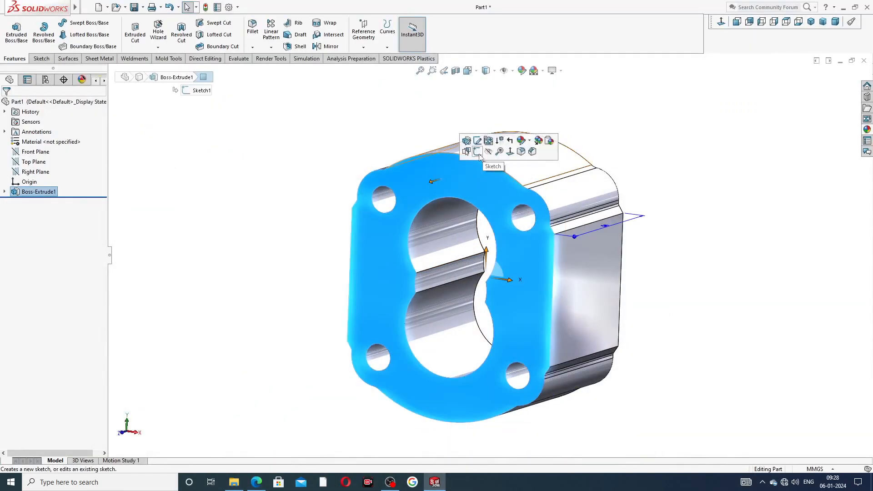
left_click(482, 157)
left_click(737, 21)
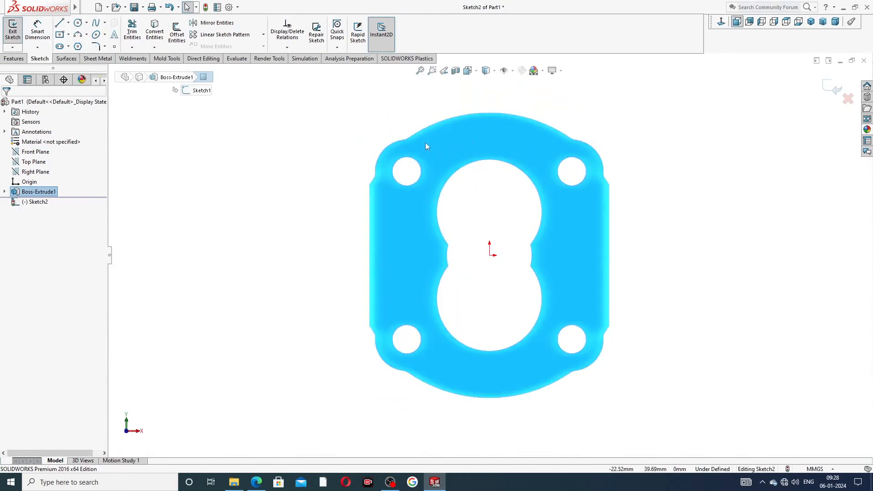
left_click(69, 23)
left_click(81, 46)
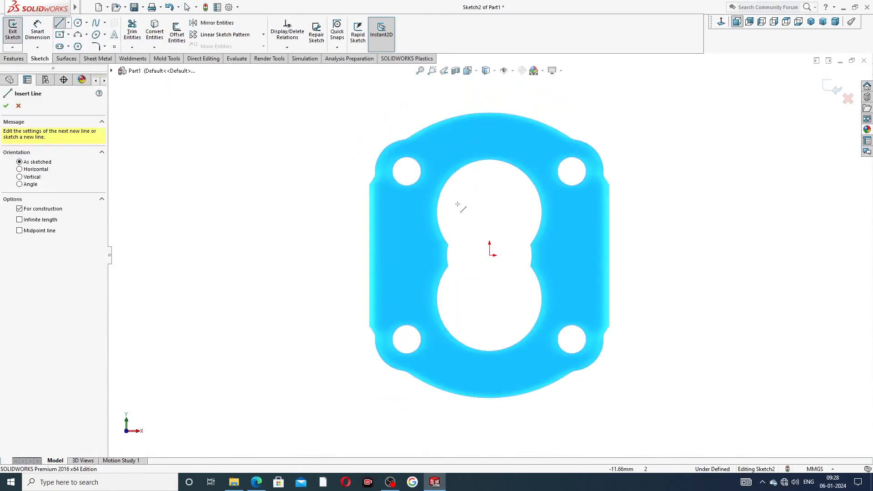
left_click(490, 254)
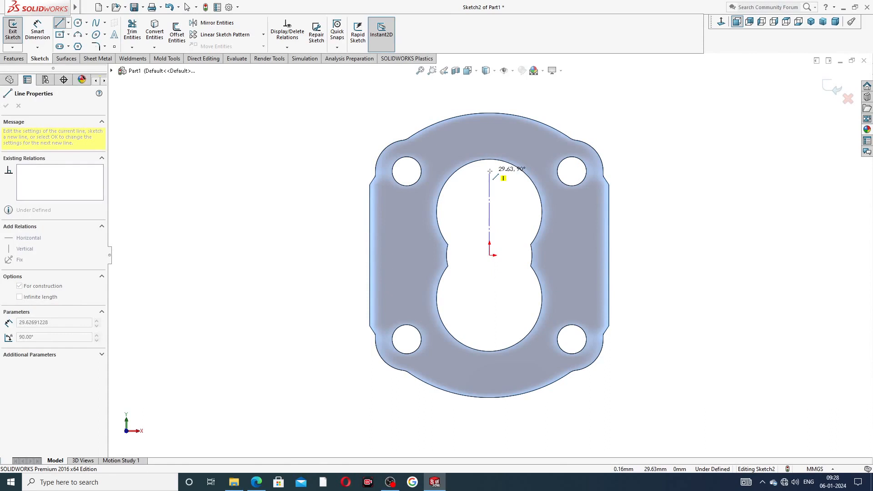
key("Escape")
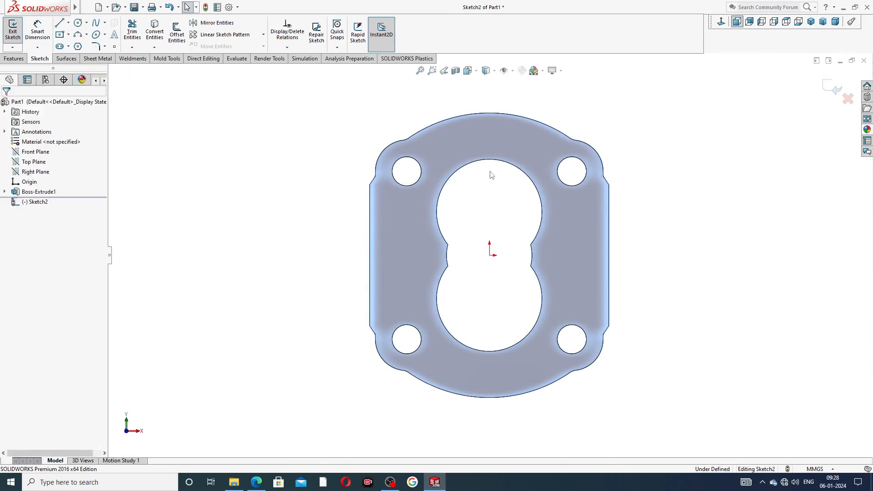
Draw a vertical centreline about 29 mm long from above down to the origin, and a horizontal centreline extending right from the origin.
left_click(68, 23)
left_click(83, 45)
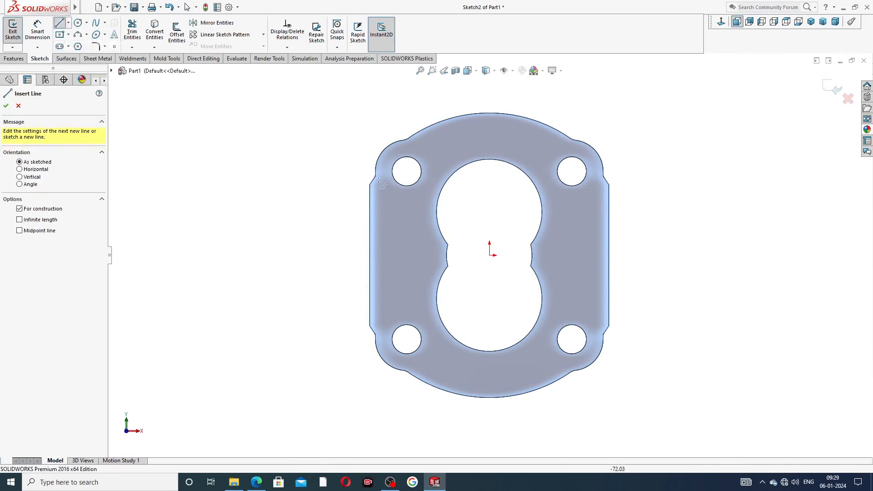
left_click(489, 173)
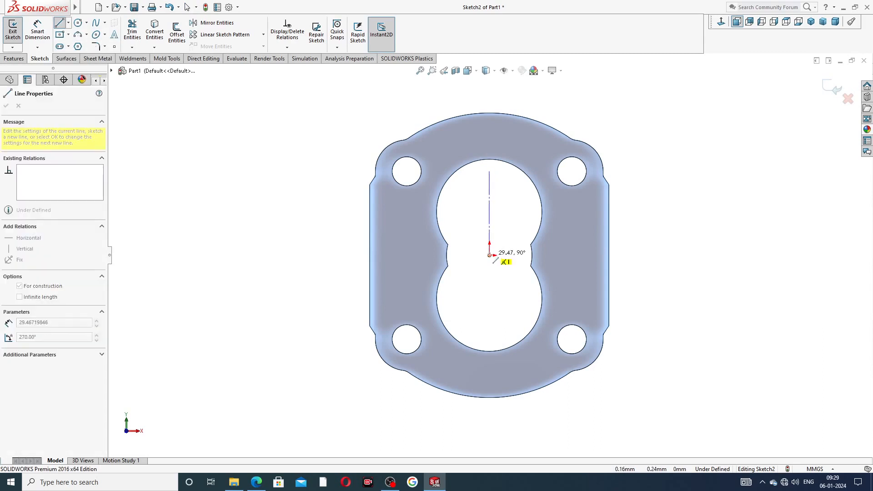
left_click(489, 255)
left_click(575, 255)
right_click(667, 195)
left_click(694, 208)
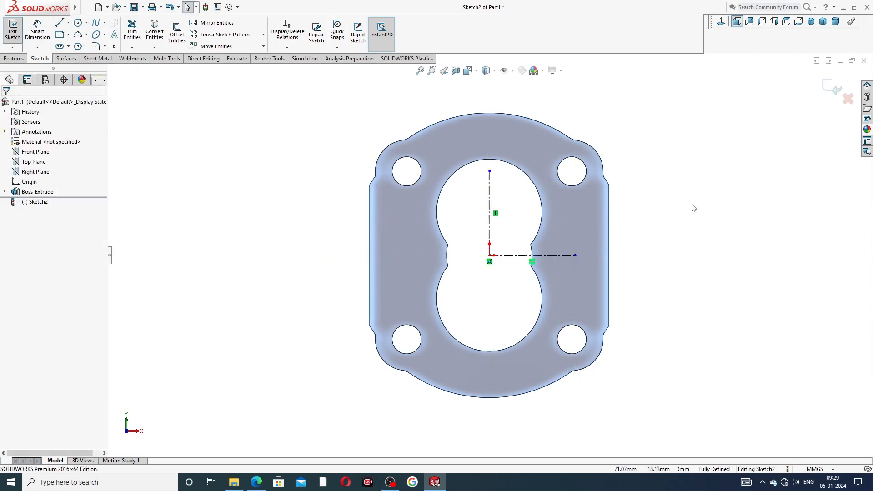
Sketch a circle about 41 mm in diameter centred on the vertical centreline, around the upper bore.
left_click(78, 23)
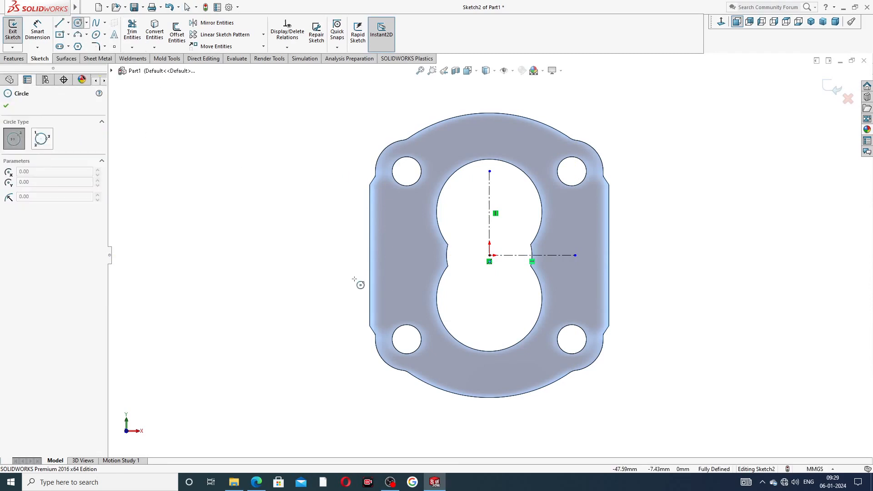
left_click(489, 201)
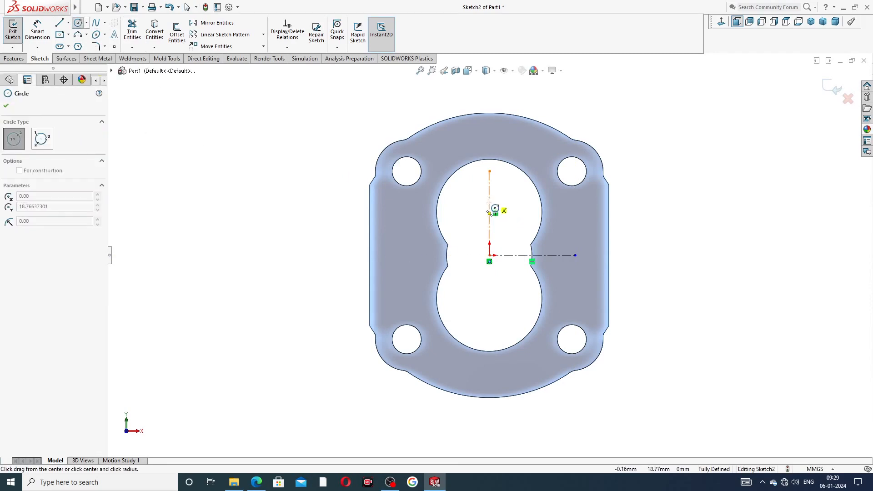
left_click(496, 143)
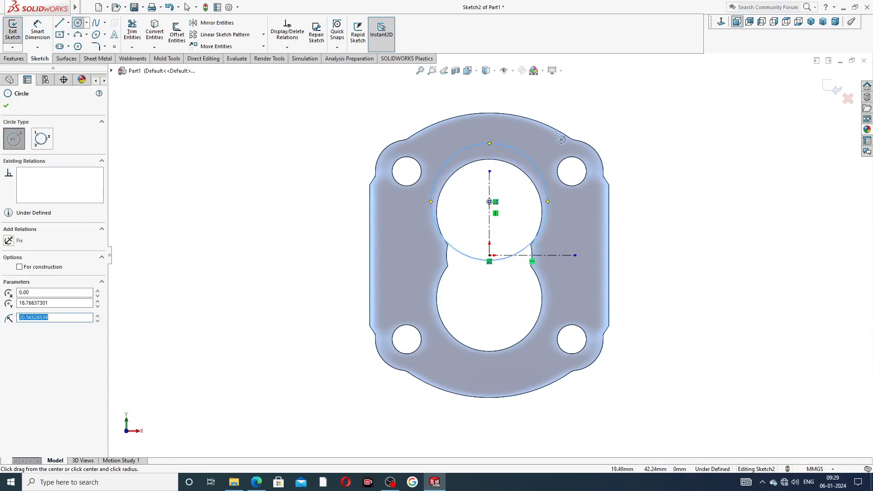
right_click(588, 90)
left_click(613, 127)
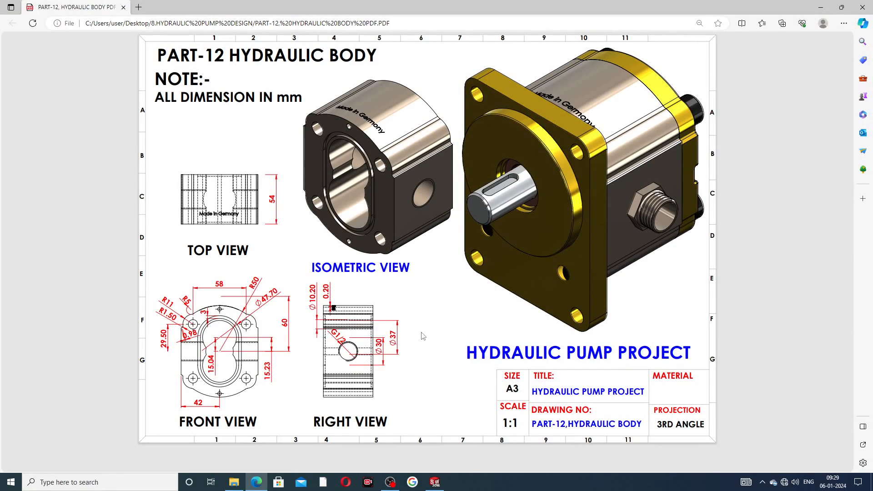
Return to SOLIDWORKS from the PDF drawing and dimension the new circle's diameter as 47.70 mm.
left_click(434, 482)
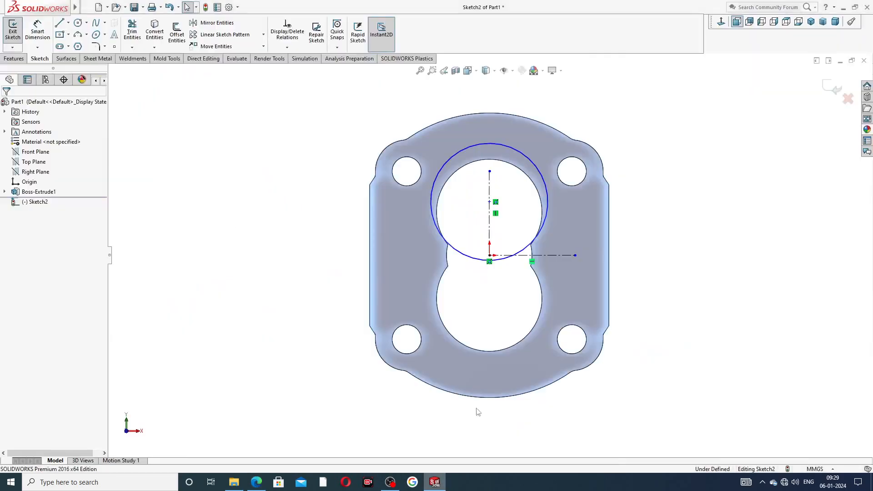
left_click(37, 30)
left_click(476, 143)
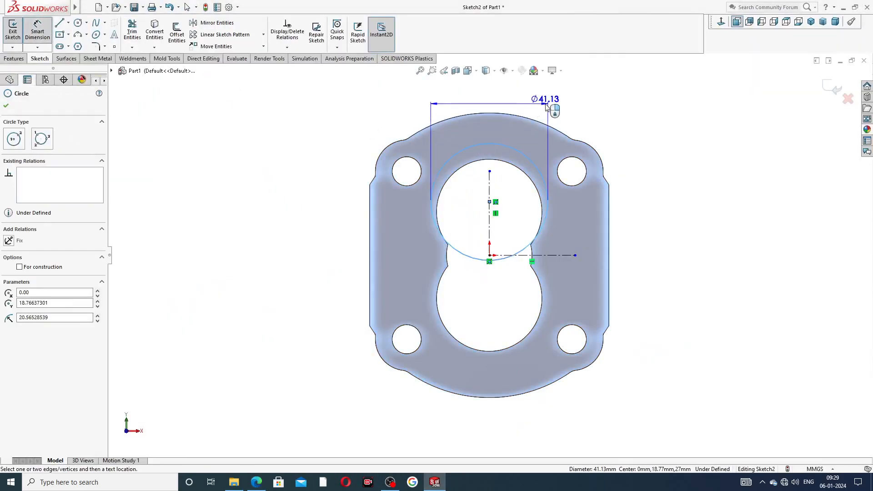
left_click(556, 105)
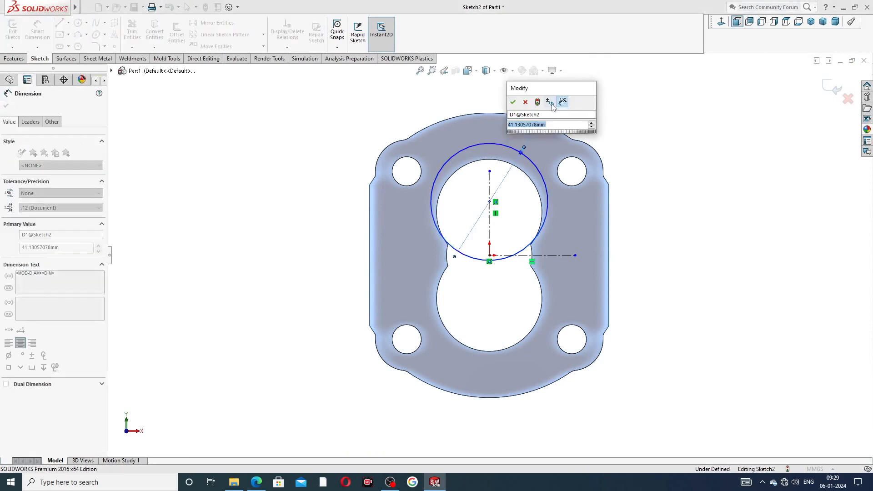
type("47")
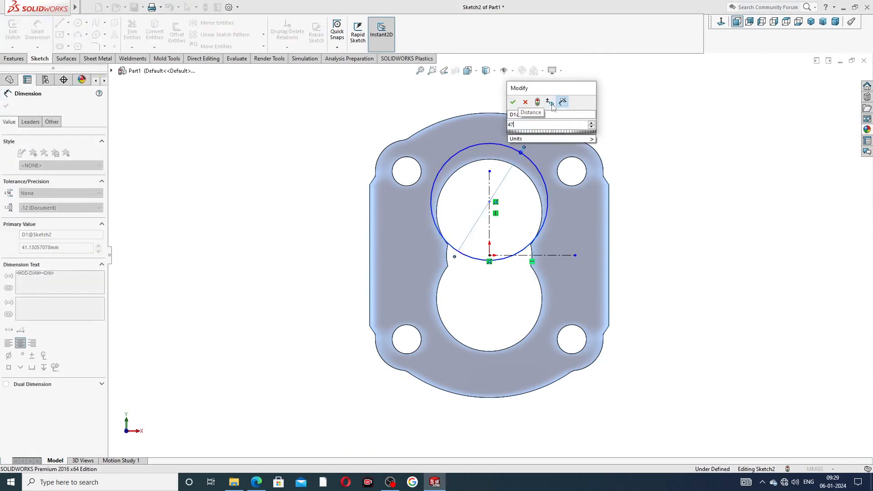
type(".70")
key("Return")
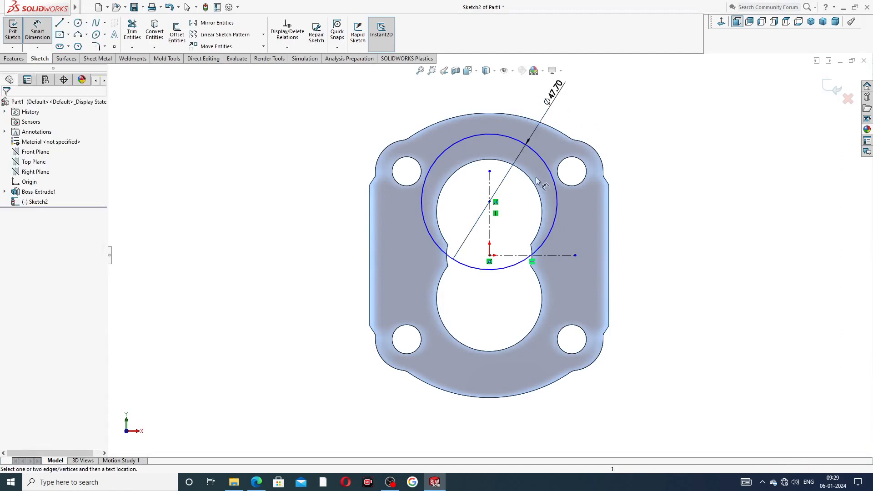
Dimension the vertical distance between the circle's centre and the origin as 15.04 mm.
left_click(490, 213)
left_click(490, 256)
left_click(407, 232)
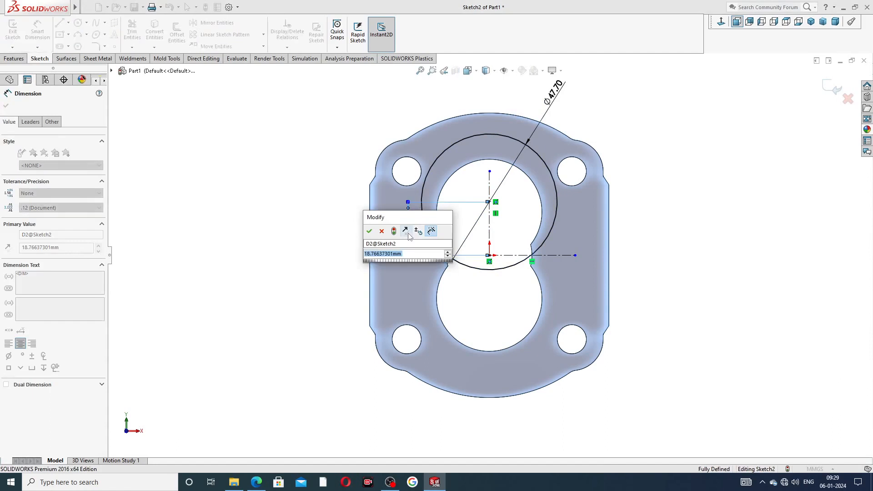
type("15.")
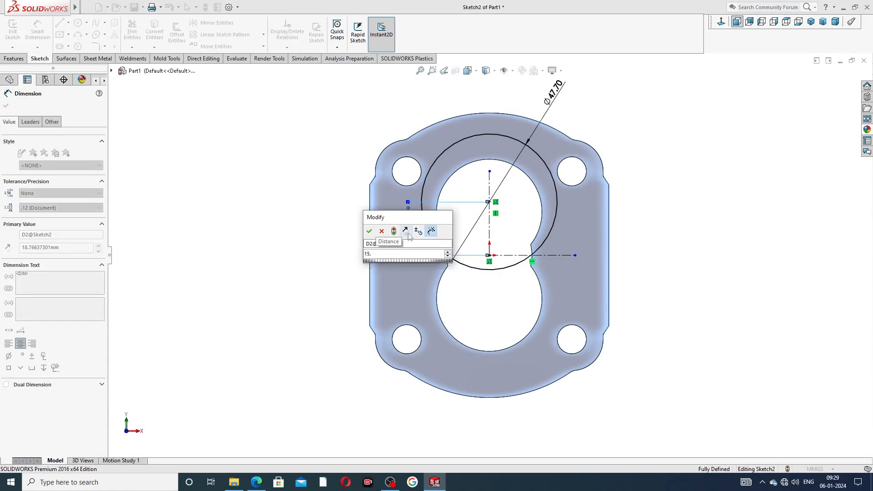
type("04")
key("Return")
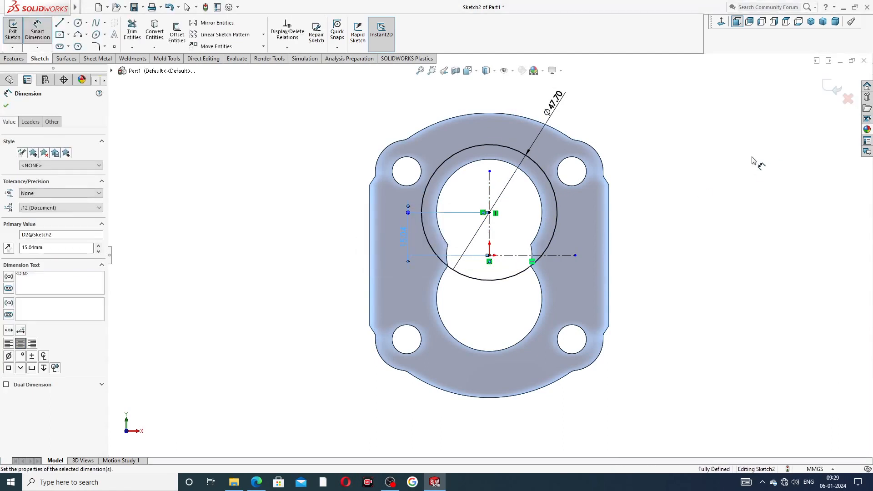
left_click(764, 158)
right_click(659, 124)
left_click(677, 136)
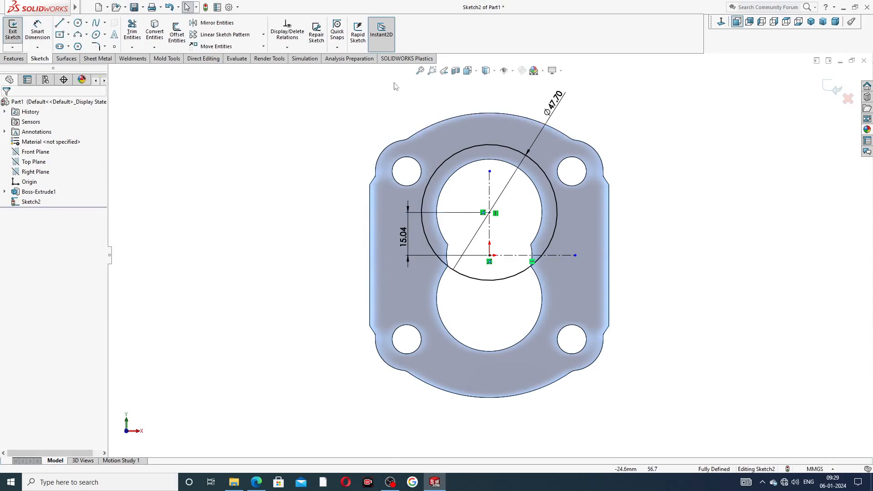
Mirror the 47.70 mm circle about the horizontal centreline, keeping the original.
left_click(223, 25)
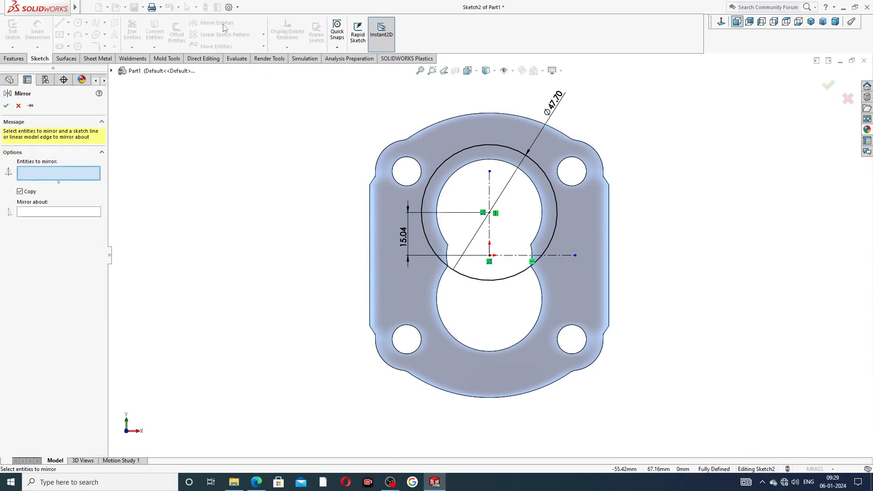
left_click(447, 160)
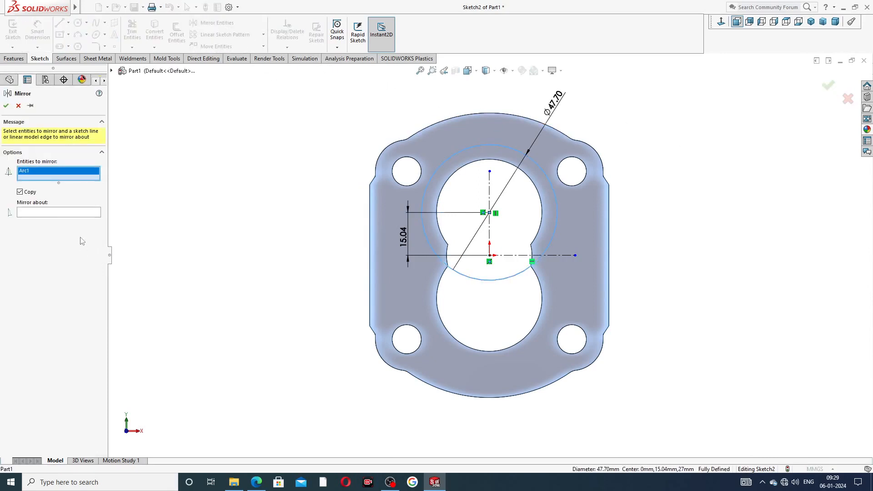
left_click(80, 214)
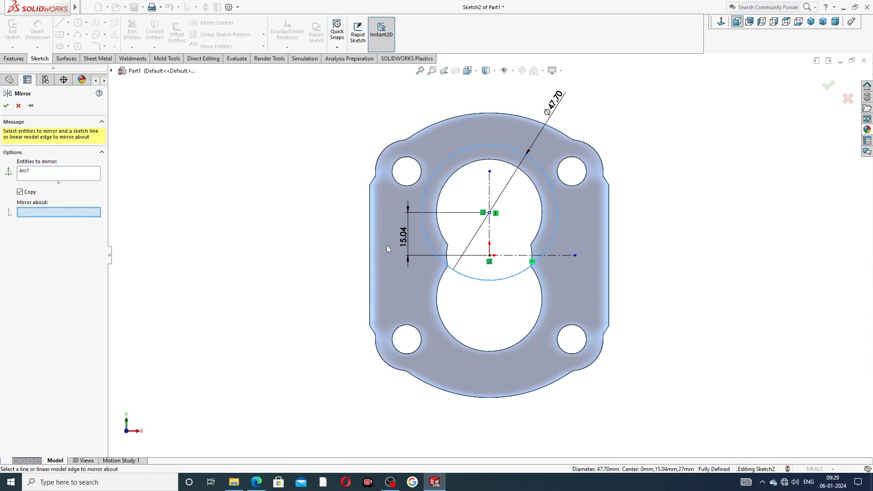
left_click(500, 258)
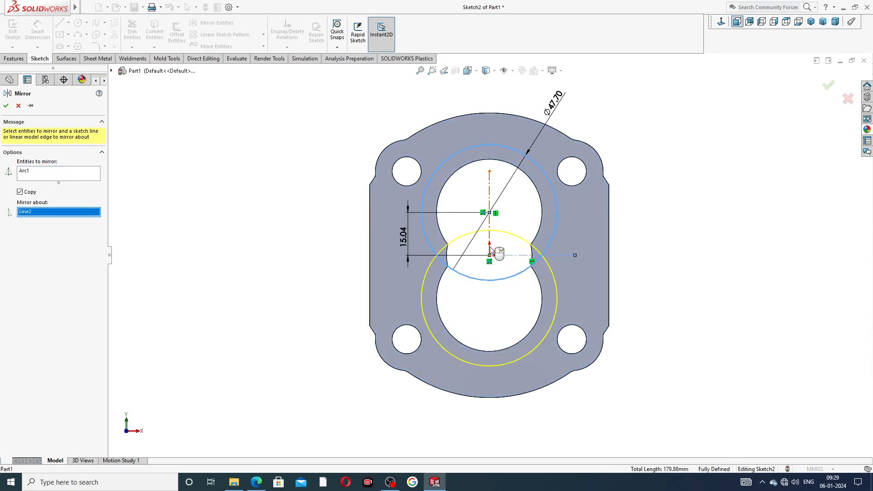
left_click(7, 106)
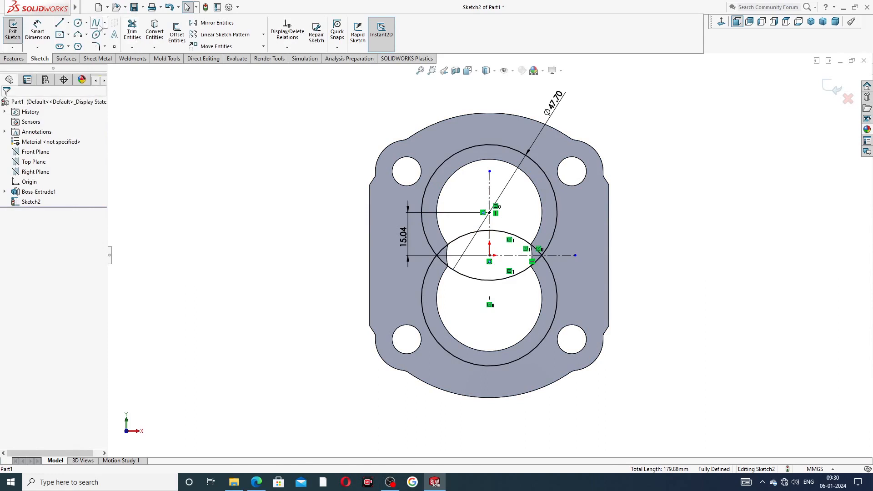
Draw a vertical line about 30 mm long joining the leftmost points of the upper and lower circles.
left_click(59, 23)
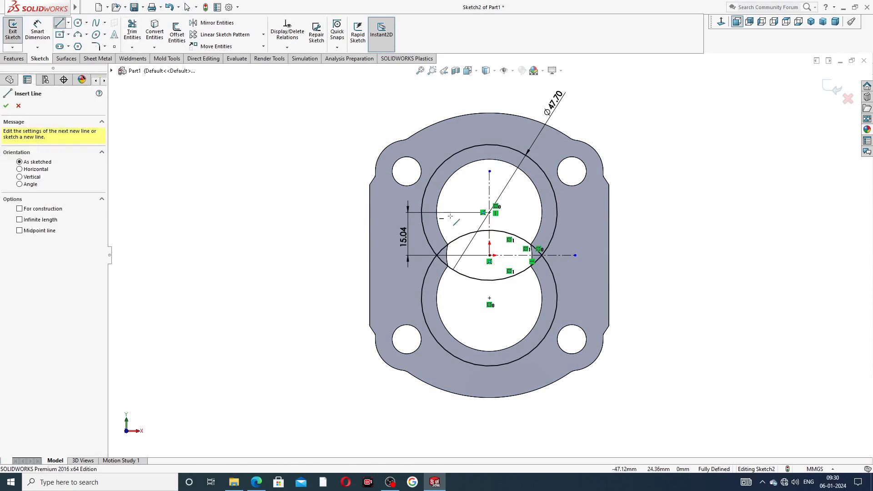
left_click(421, 212)
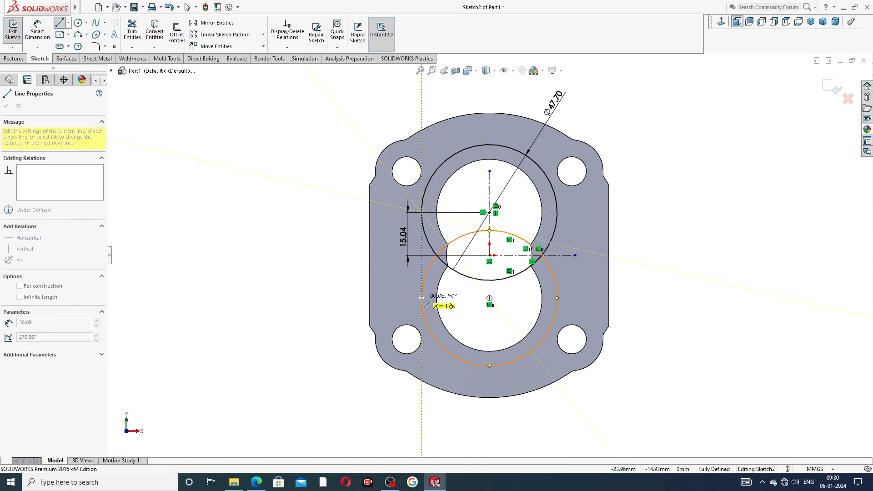
left_click(421, 298)
right_click(421, 298)
left_click(393, 288)
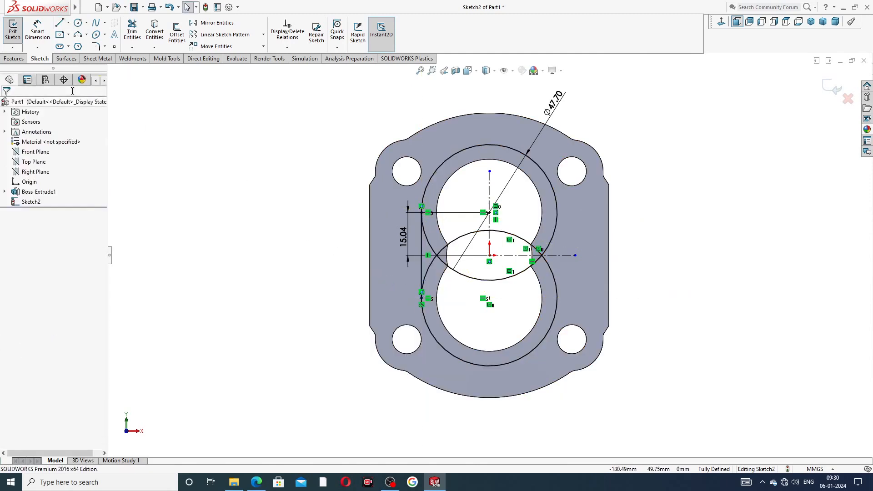
Draw a matching vertical line joining the rightmost points of the upper and lower circles.
left_click(59, 23)
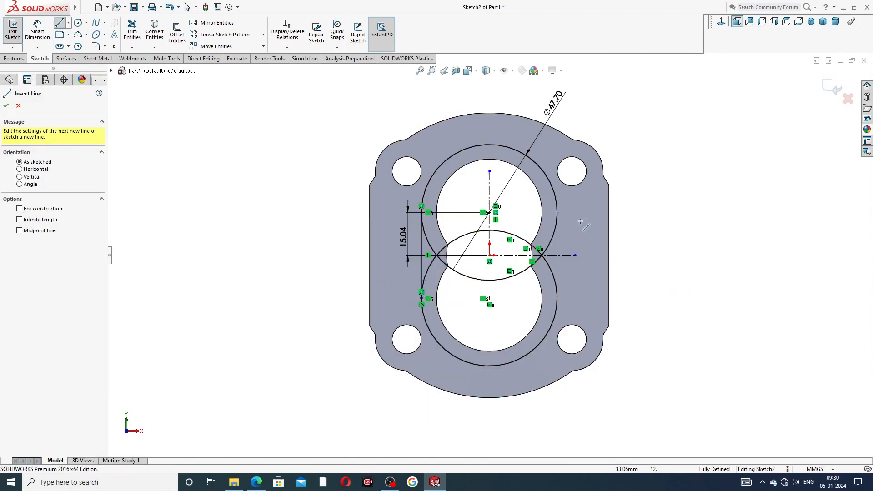
left_click(557, 212)
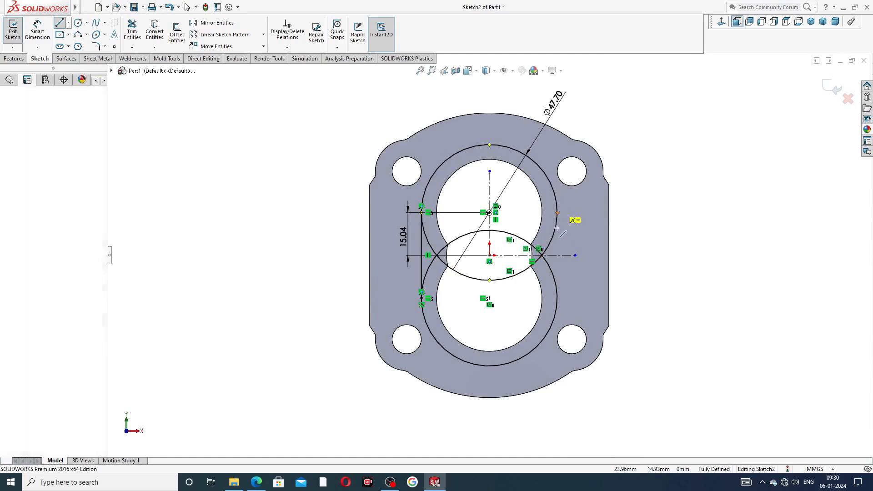
left_click(557, 298)
right_click(664, 260)
left_click(672, 262)
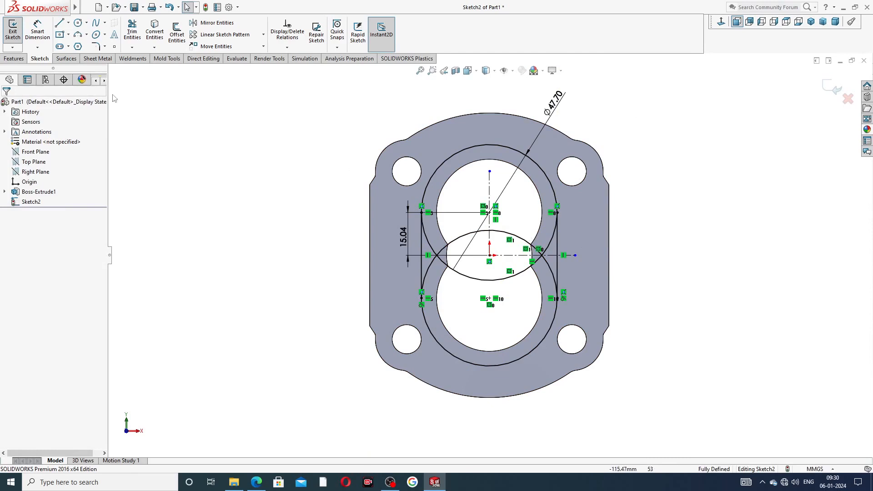
Trim away all circle arcs between the two vertical lines with Trim to closest, leaving a closed slot outline around the bores.
left_click(132, 32)
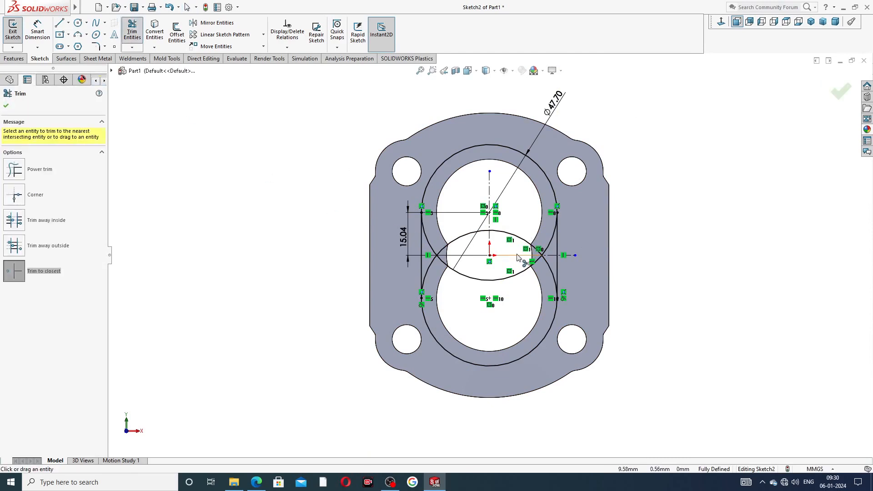
scroll(517, 257, "down", 3)
left_click(408, 231)
left_click(434, 297)
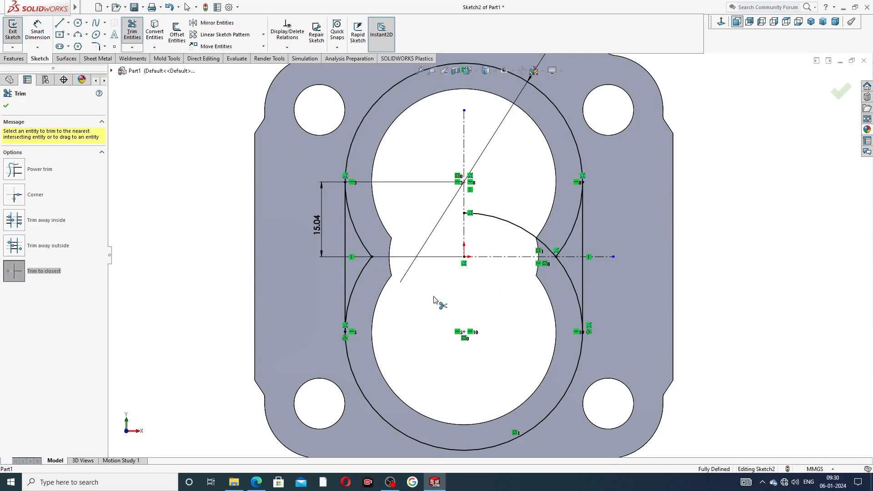
left_click(369, 244)
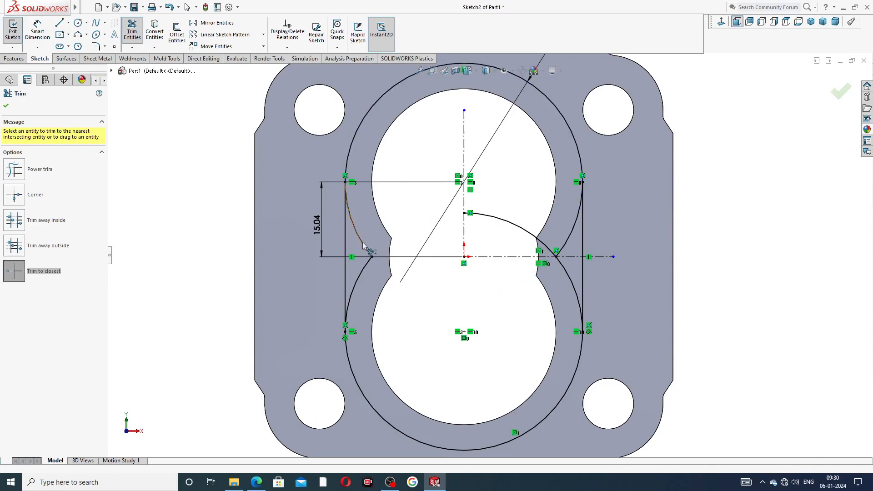
left_click(369, 264)
left_click(523, 227)
left_click(559, 247)
left_click(564, 267)
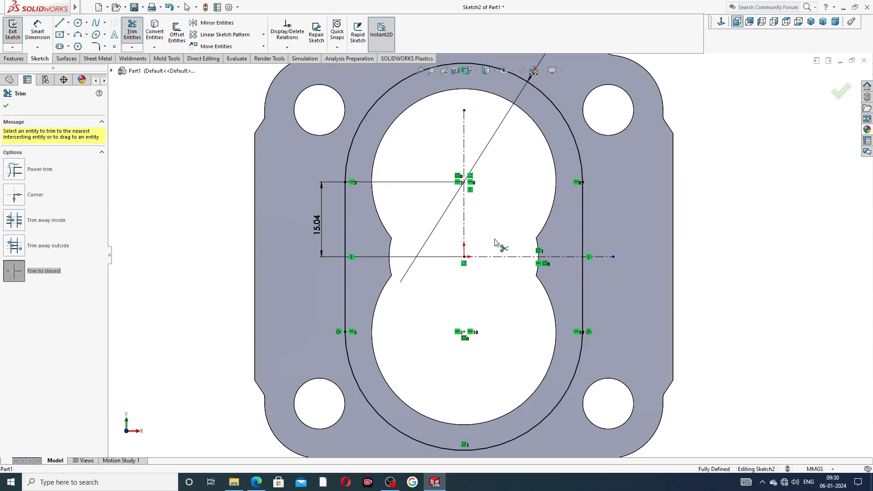
scroll(426, 184, "up", 3)
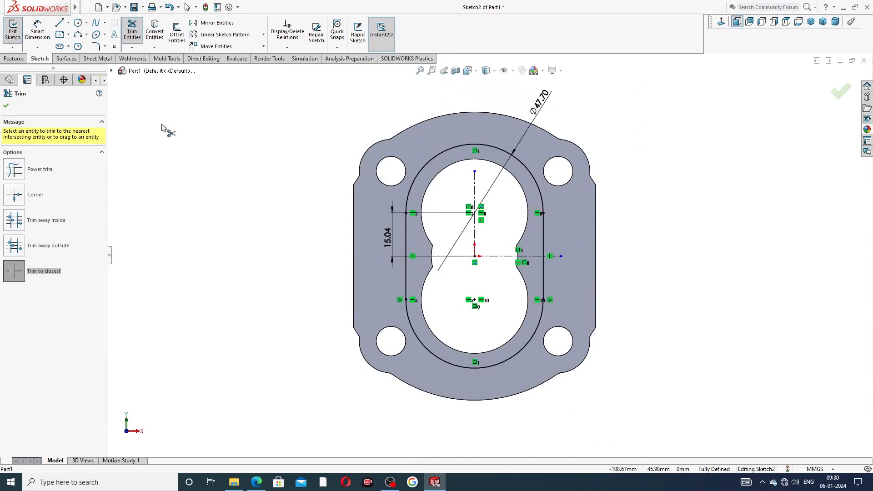
Finish trimming, move the 47.70 mm and 15.04 mm dimension labels clear of the outline, and check the PART-12 drawing.
left_click(6, 105)
scroll(418, 220, "down", 1)
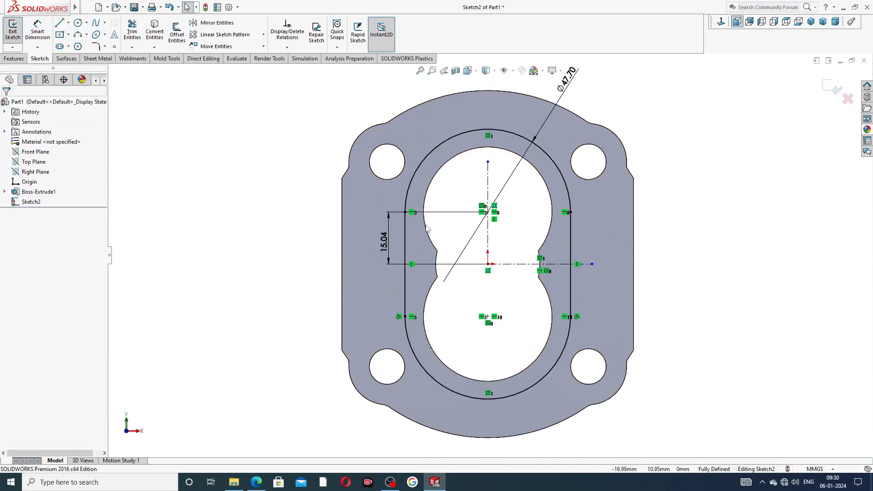
left_click(586, 91)
left_click(604, 99)
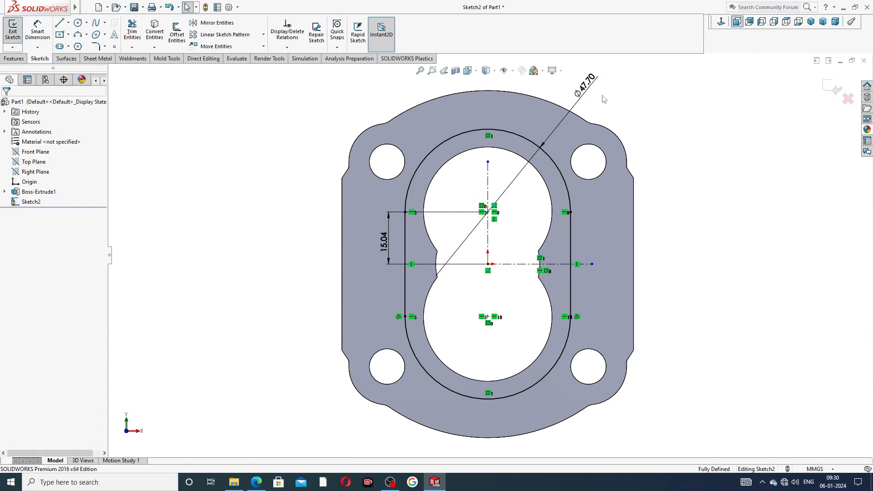
left_click(384, 241)
left_click(312, 377)
left_click(256, 482)
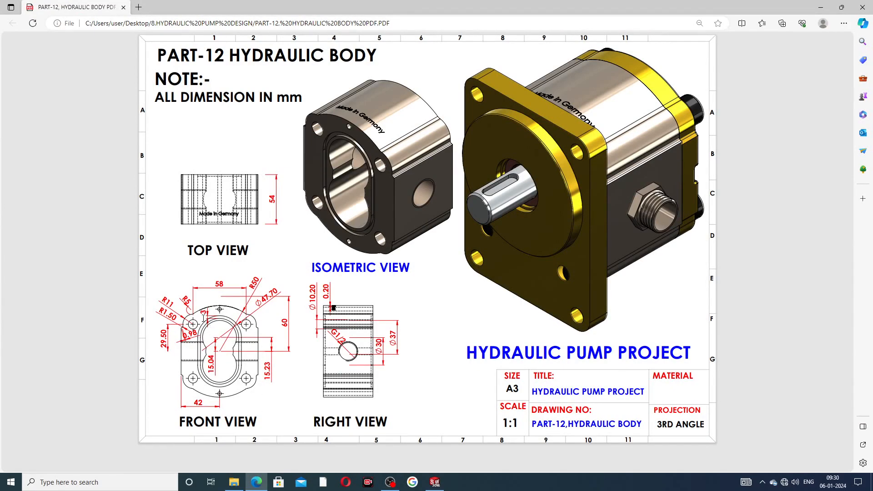
left_click(256, 482)
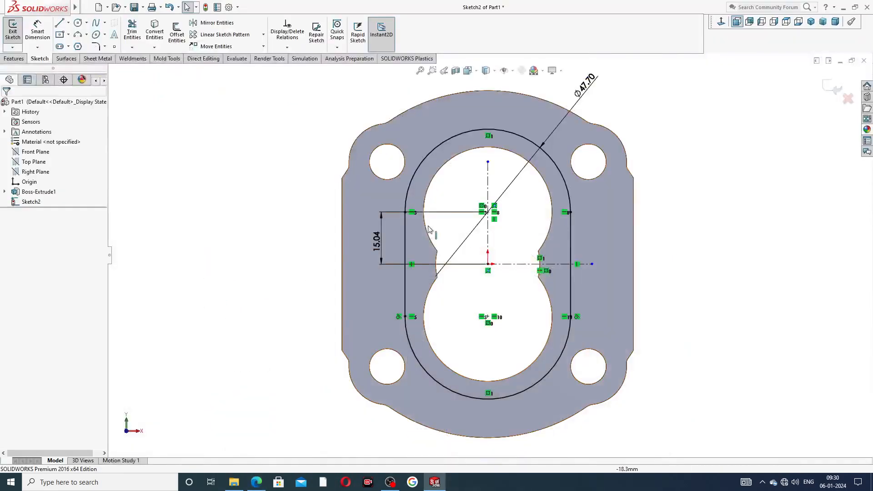
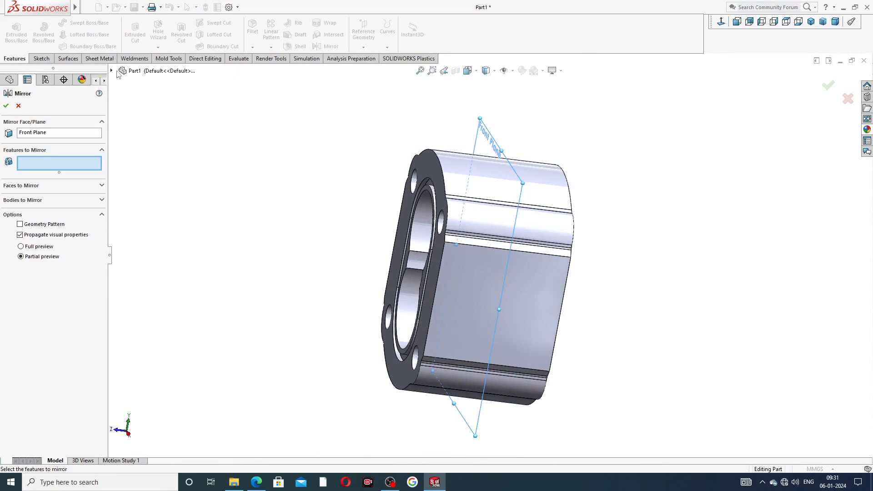
Mirror the slot-shaped groove cut about the Front Plane onto the opposite face of the body.
left_click(111, 71)
left_click(154, 172)
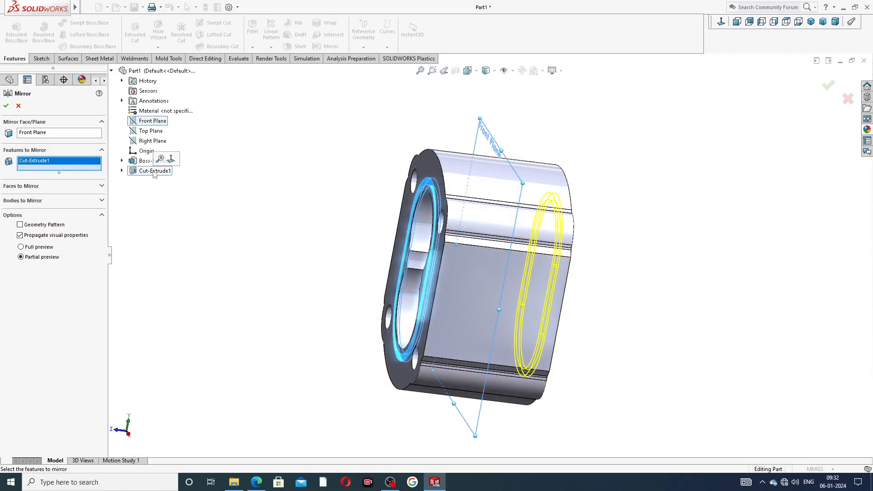
middle_click_drag(314, 198, 262, 185)
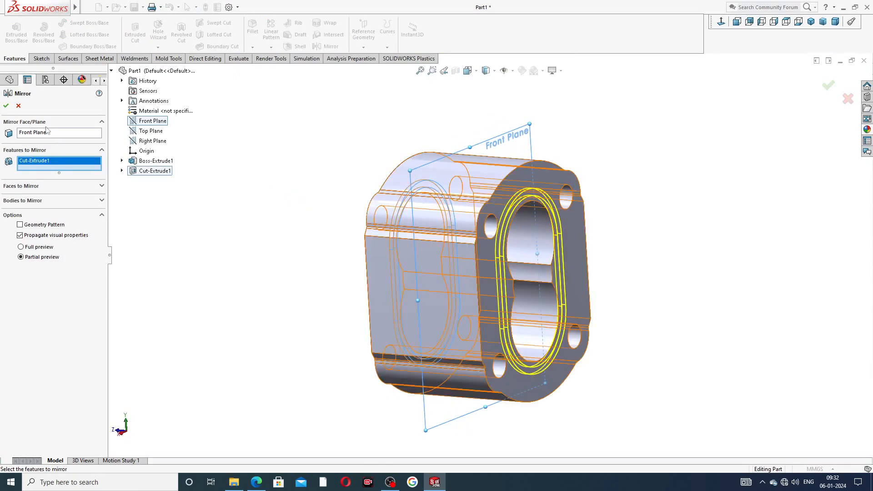
left_click(6, 106)
left_click(321, 197)
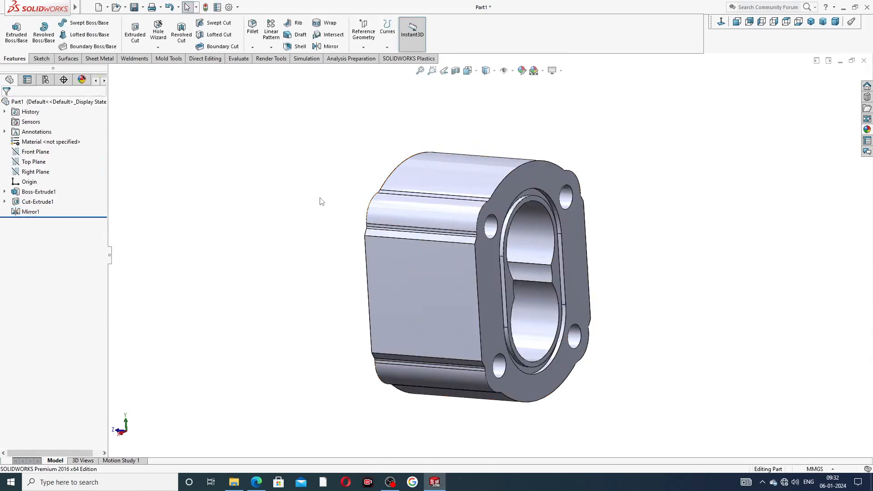
Inspect the grooves on both end faces, then start a Hole Wizard hole on the front face, viewed normal to it.
mouse_move(322, 197)
middle_mouse_down()
mouse_move(351, 162)
mouse_move(284, 137)
mouse_move(393, 167)
mouse_move(423, 187)
mouse_move(332, 198)
middle_mouse_up()
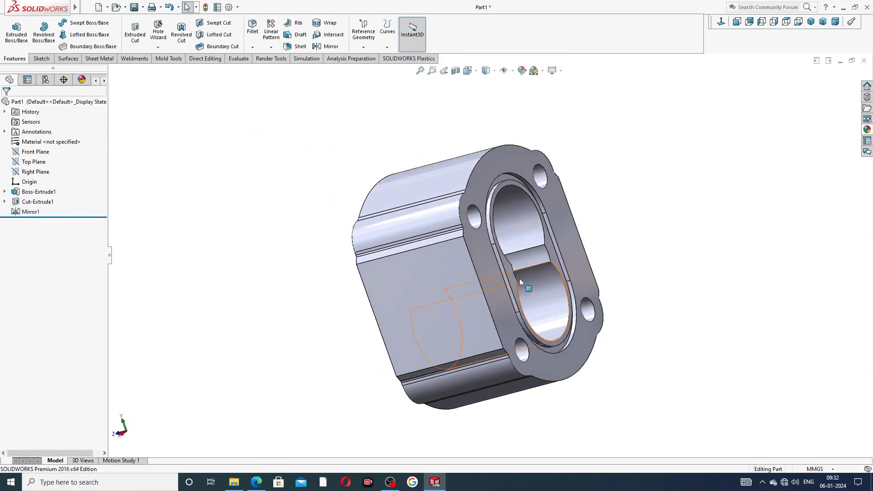
middle_click_drag(509, 228, 556, 226)
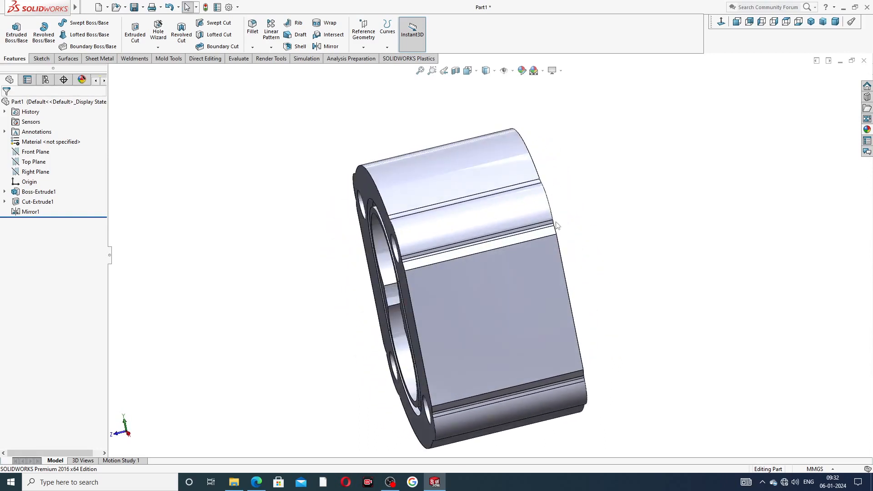
middle_click_drag(322, 216, 389, 130)
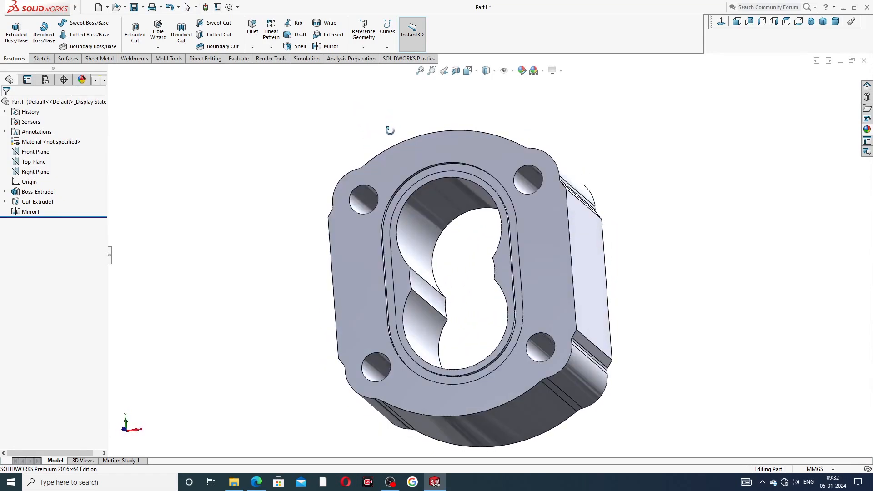
scroll(428, 166, "up", 3)
middle_click_drag(432, 182, 473, 278)
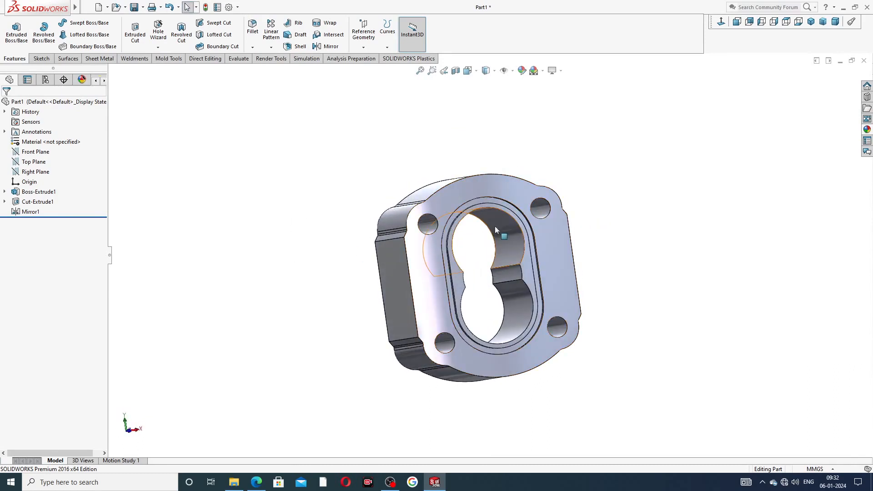
left_click(493, 183)
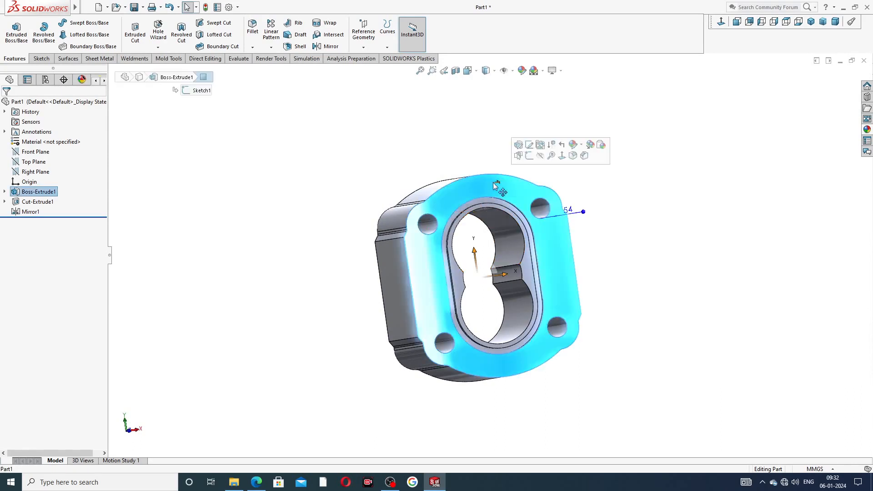
left_click(721, 21)
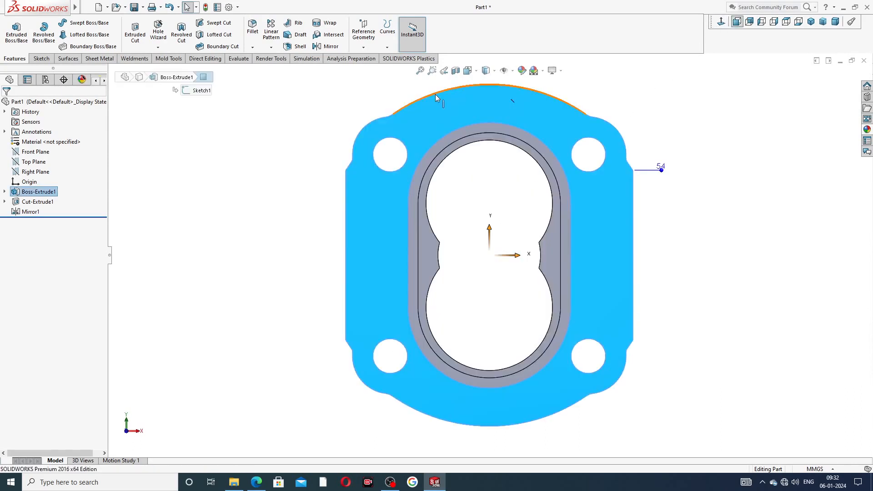
left_click(159, 34)
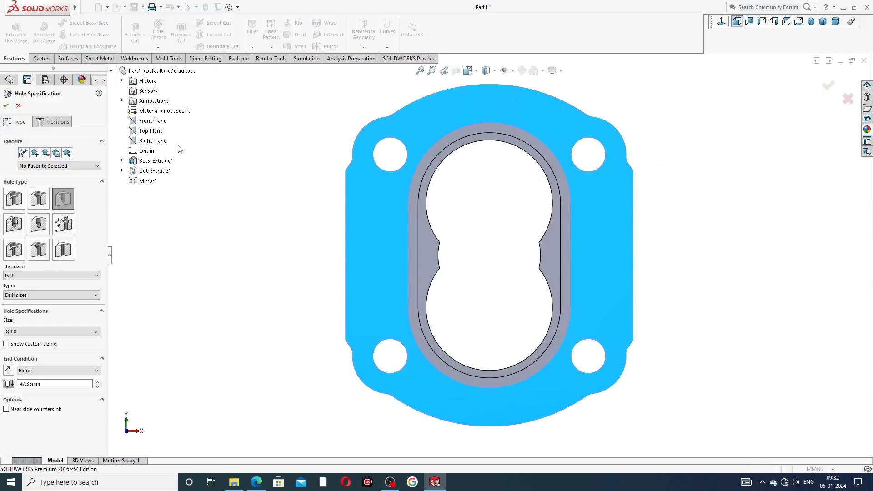
left_click(11, 223)
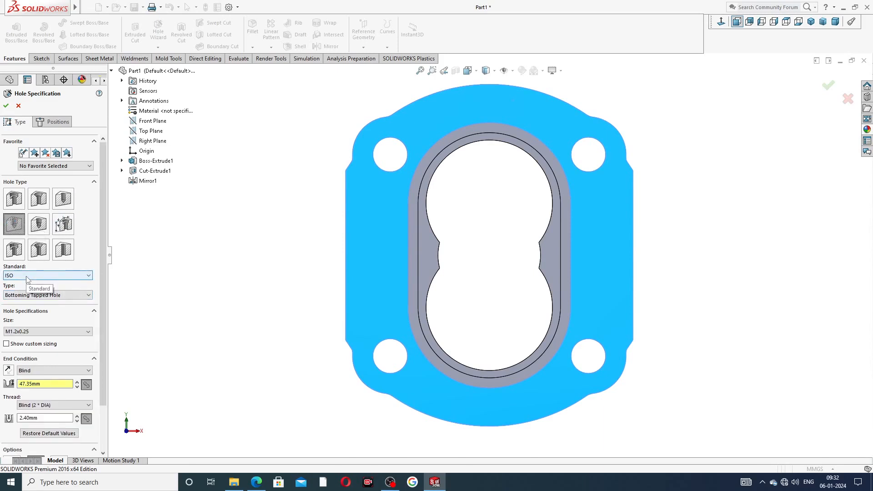
left_click(61, 297)
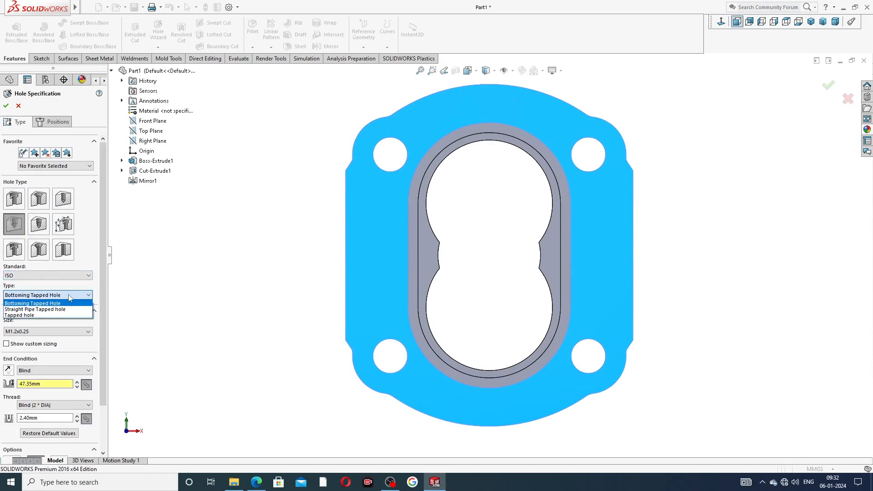
left_click(69, 296)
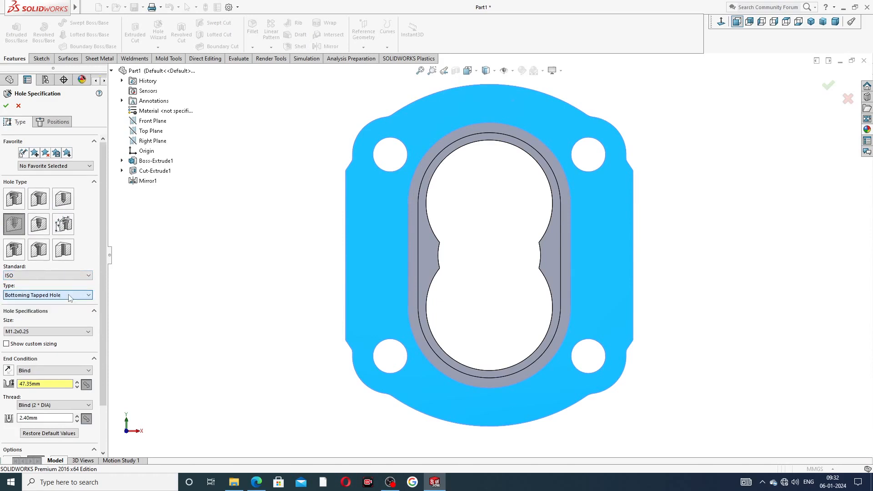
left_click(48, 334)
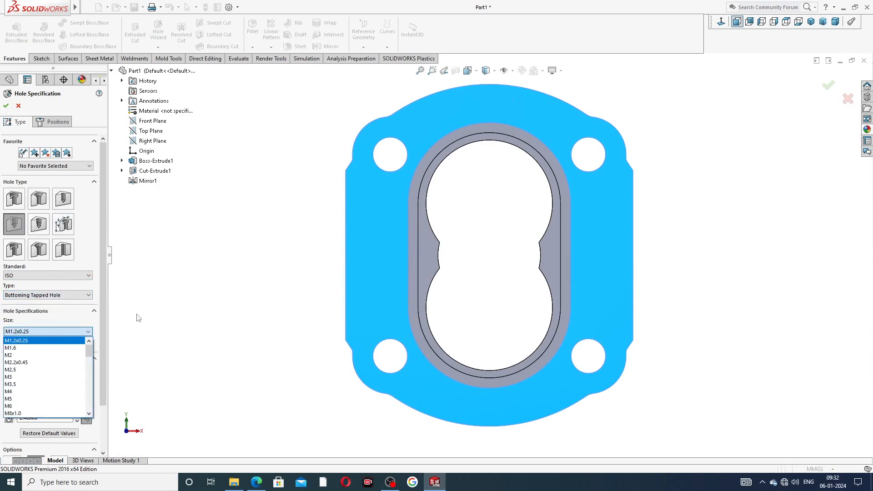
left_click(105, 342)
left_click_drag(105, 340, 109, 385)
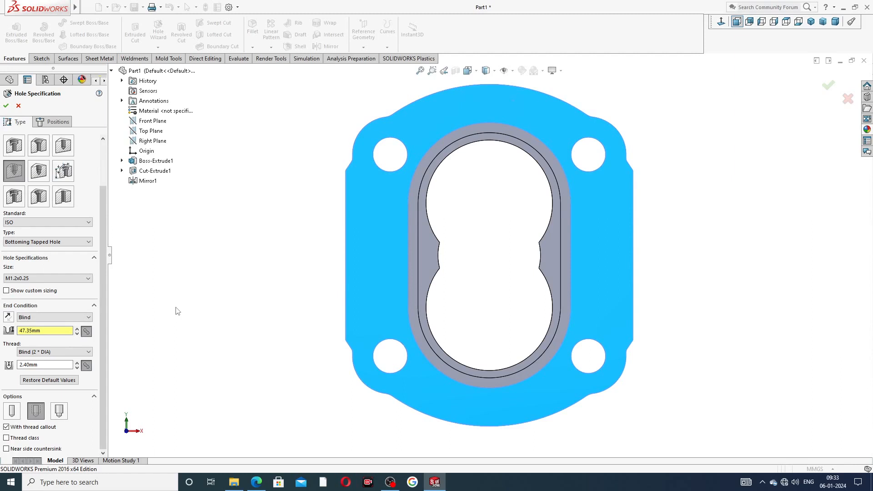
Specify a plain ISO hole of type Drill sizes with size Ø4.0.
left_click(63, 147)
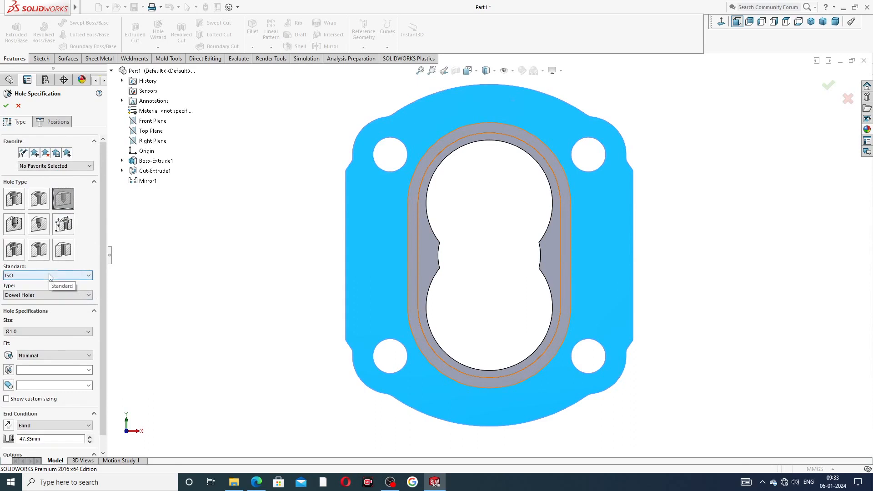
left_click(39, 297)
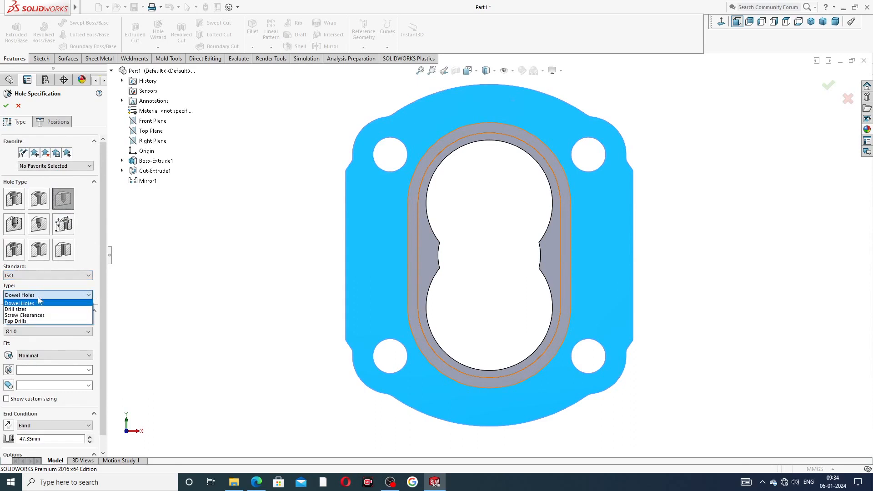
left_click(39, 310)
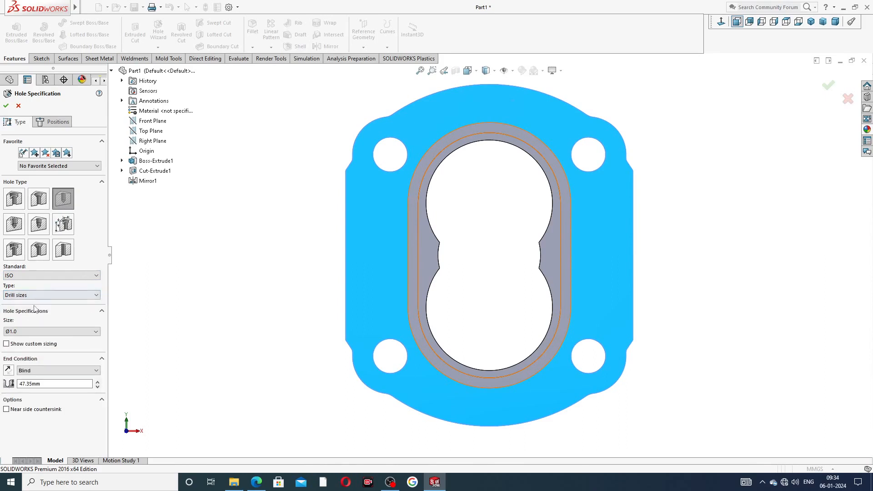
left_click(31, 333)
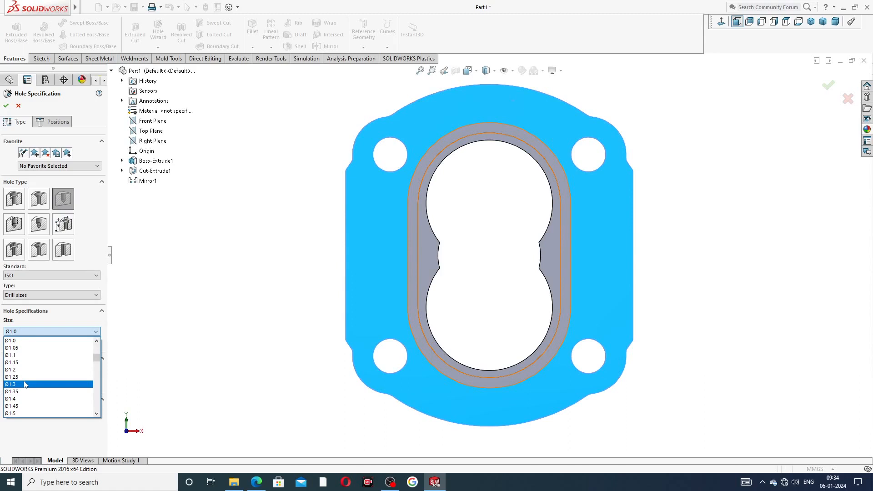
scroll(44, 383, "down", 8)
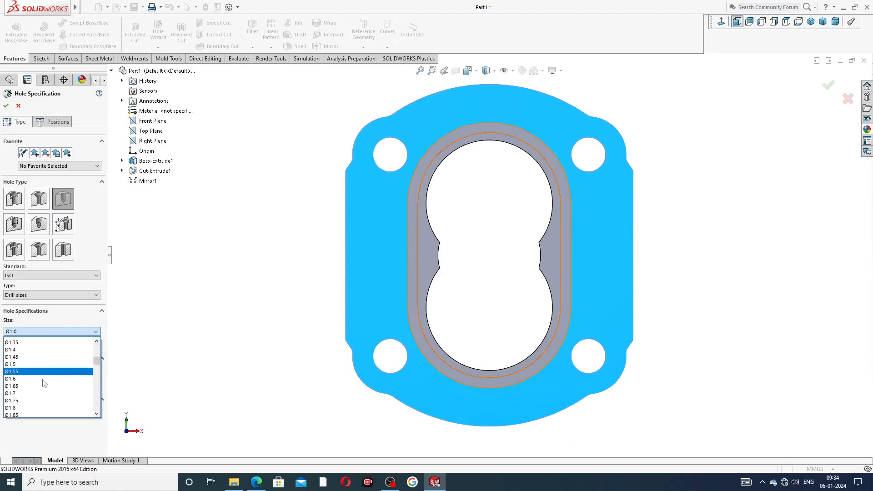
scroll(46, 381, "down", 6)
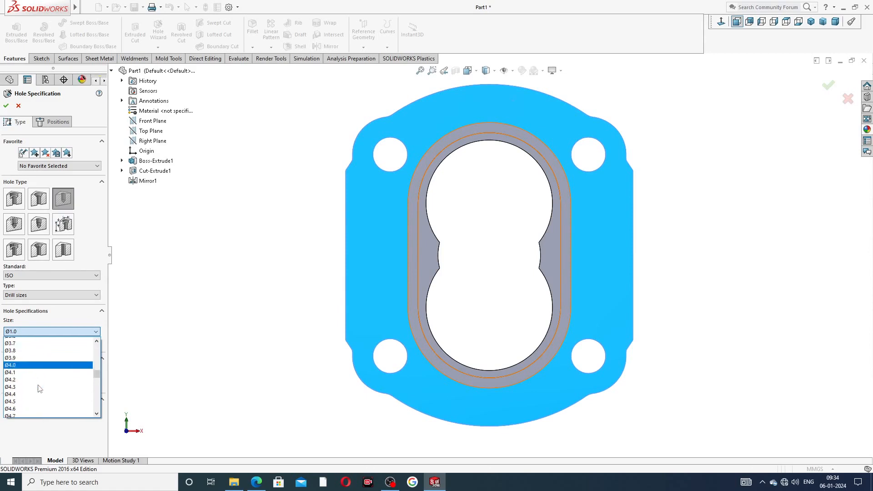
scroll(36, 358, "up", 2)
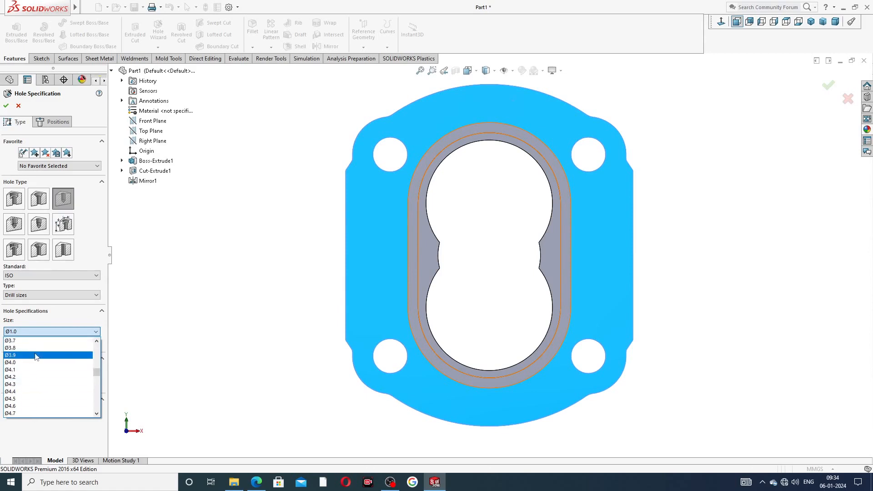
left_click(29, 363)
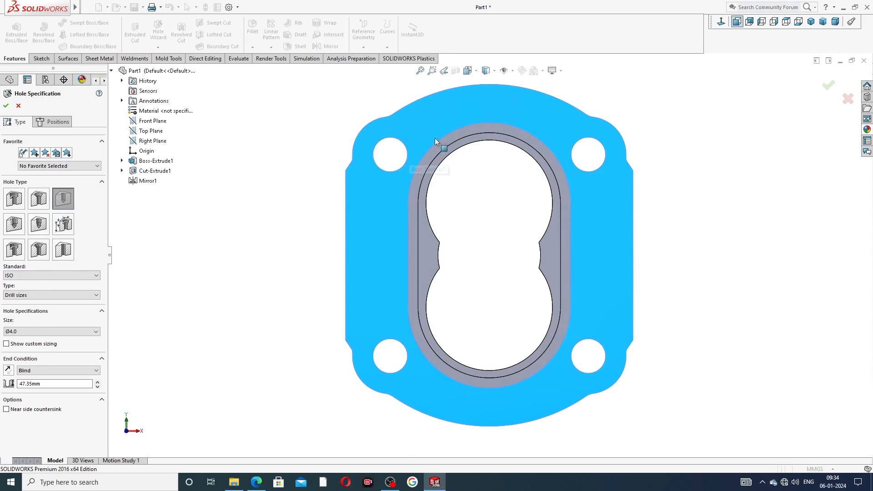
Place two hole centres on the front face's vertical centreline, about 44 mm above and 45 mm below the origin.
left_click(54, 122)
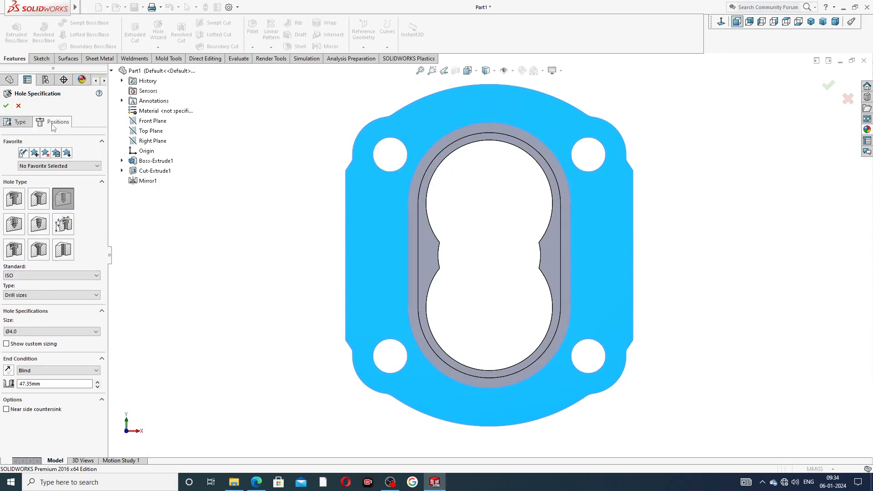
left_click(490, 103)
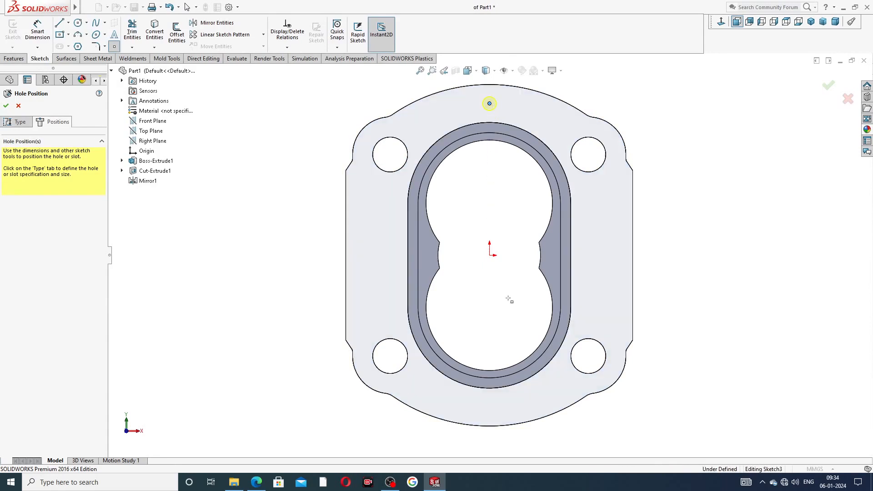
left_click(490, 409)
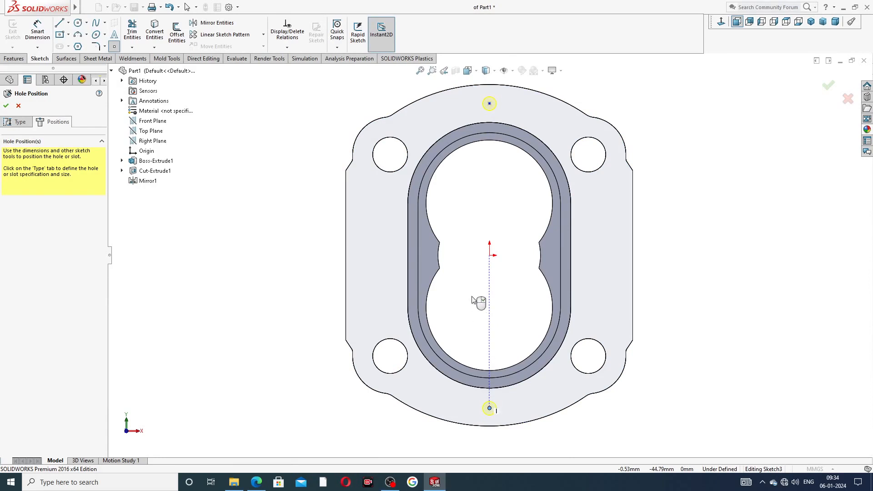
right_click(255, 181)
left_click(272, 182)
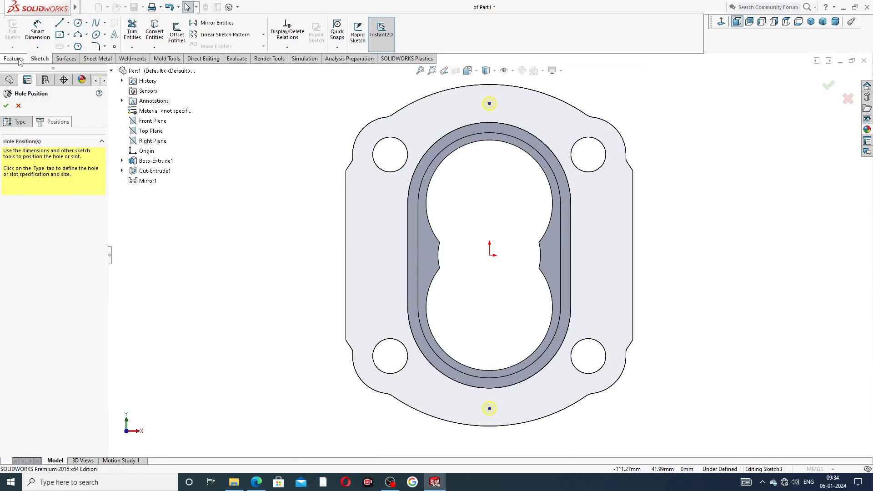
Dimension the upper hole centre vertically from the origin and set the distance to 45 mm.
left_click(37, 30)
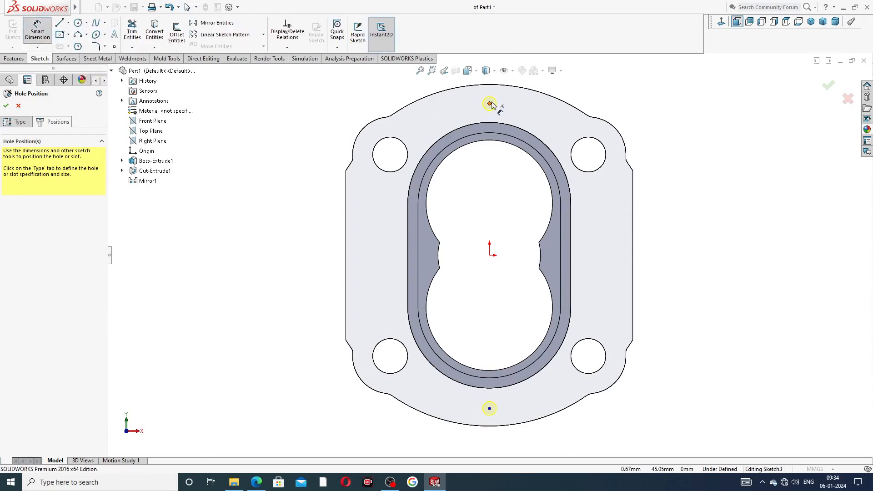
left_click(488, 105)
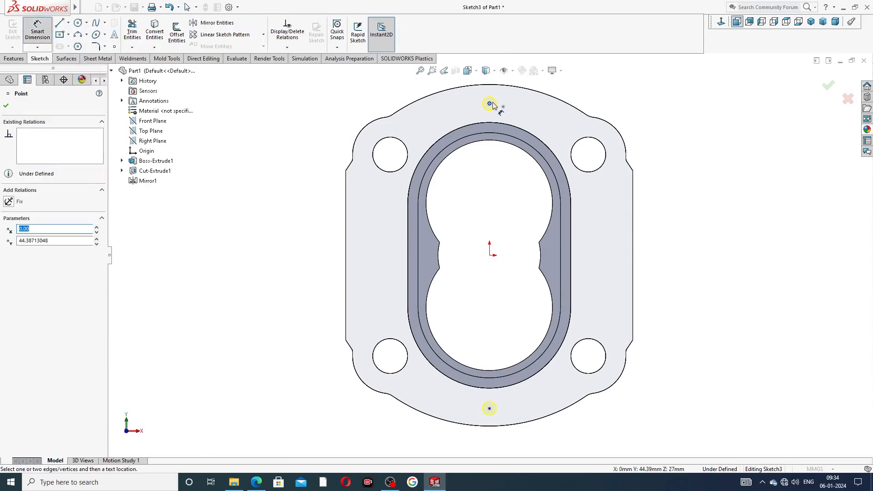
left_click(487, 258)
left_click(335, 180)
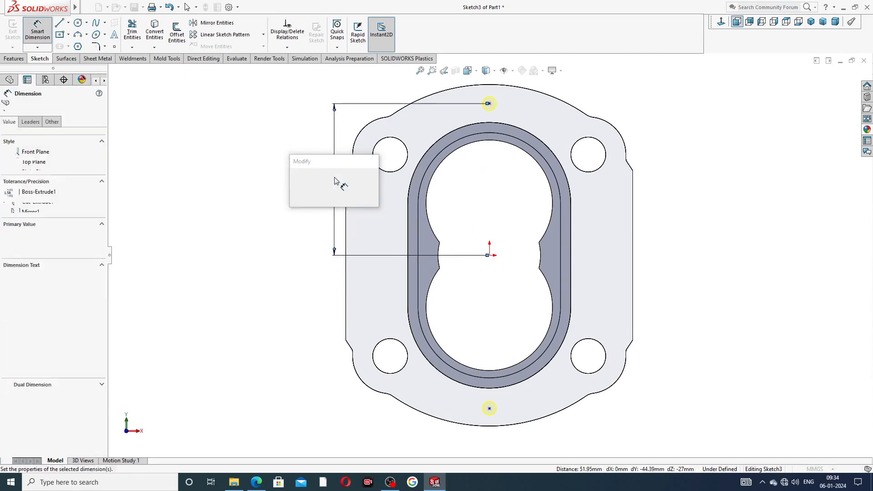
key("Return")
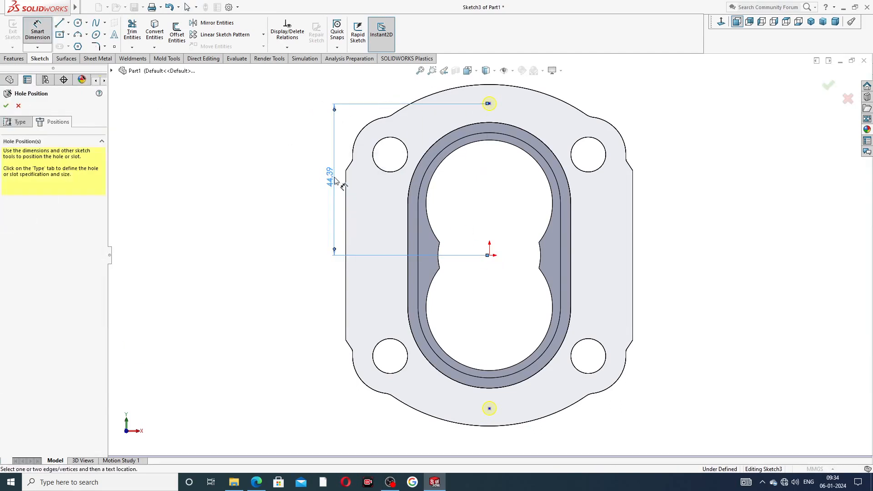
double_click(331, 179)
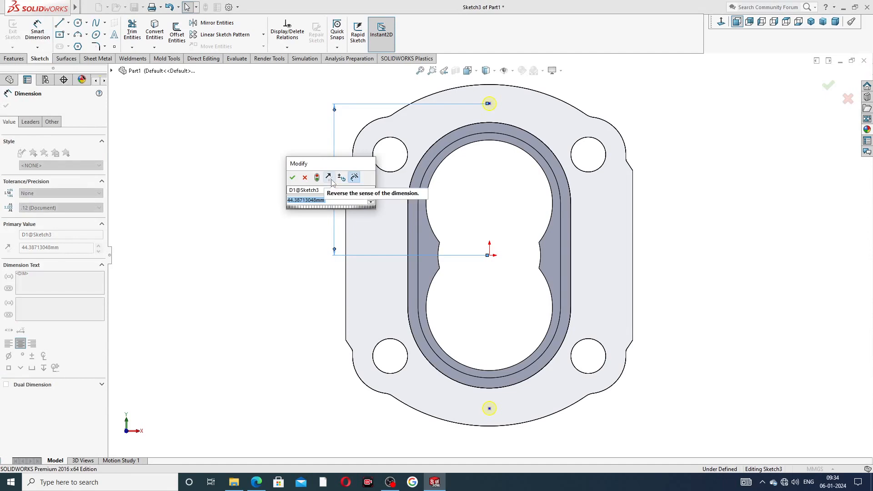
type("45")
key("Return")
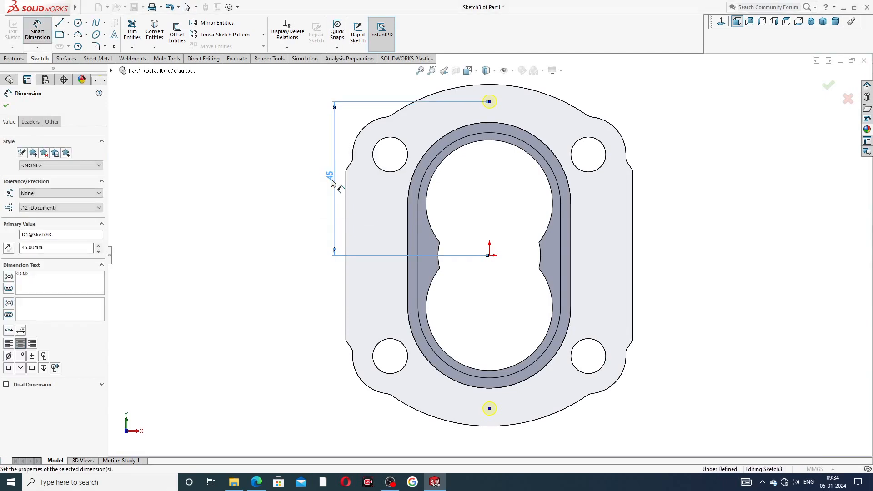
left_click_drag(488, 255, 489, 408)
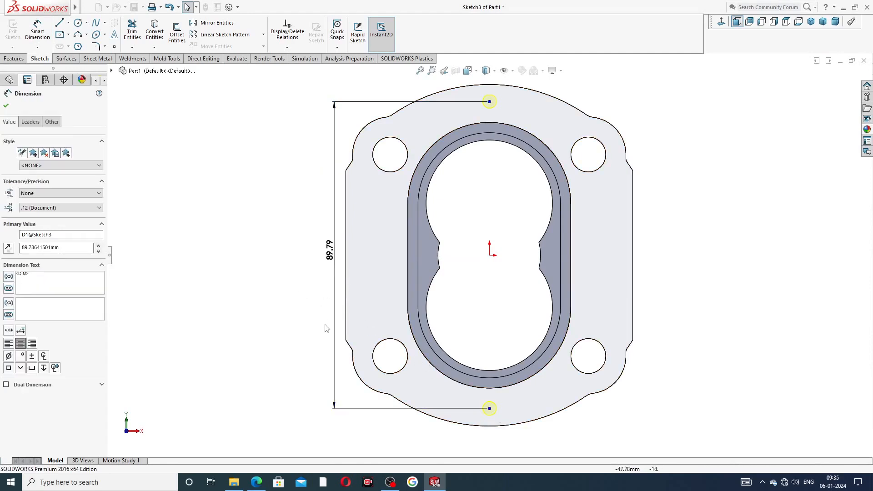
left_click_drag(490, 409, 489, 256)
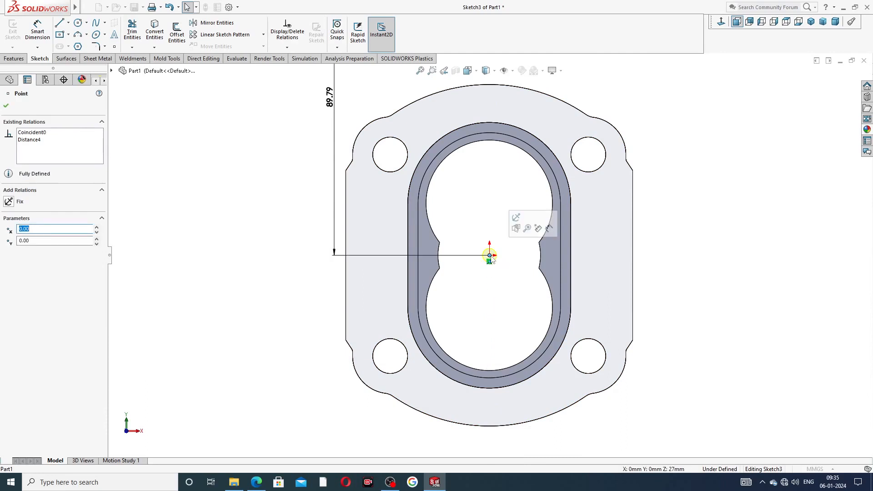
scroll(612, 224, "up", 3)
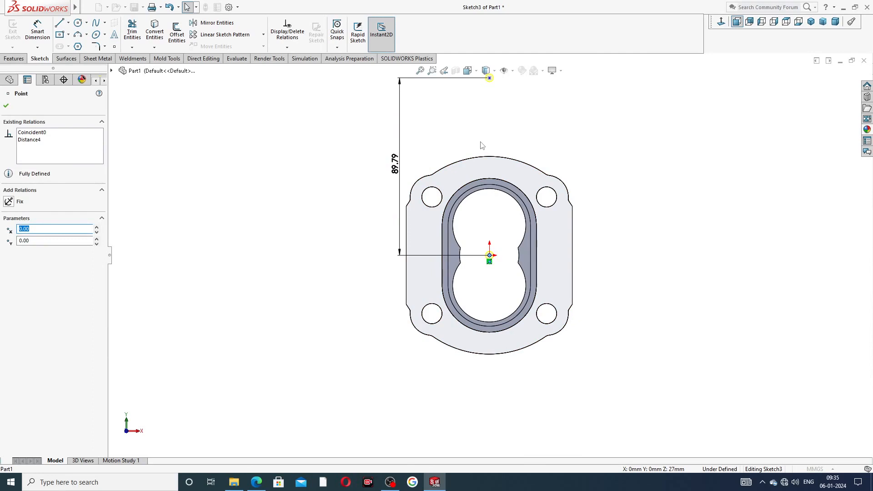
key("ctrl+z")
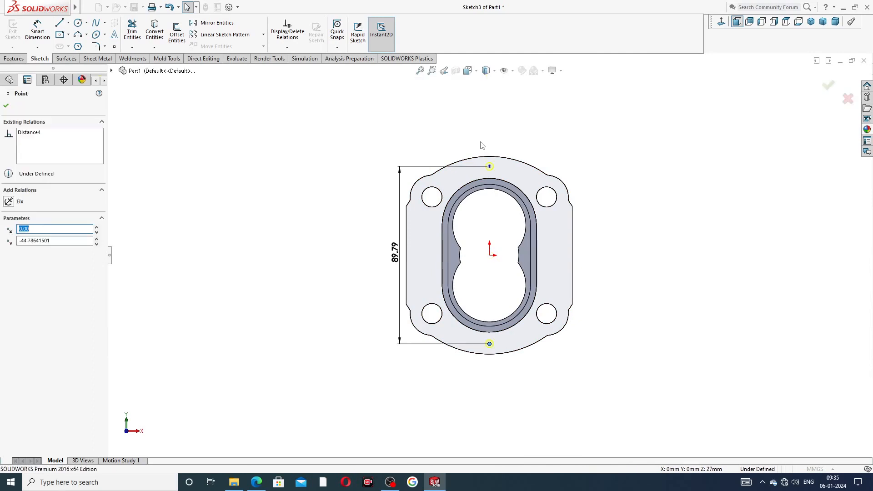
key("ctrl+z")
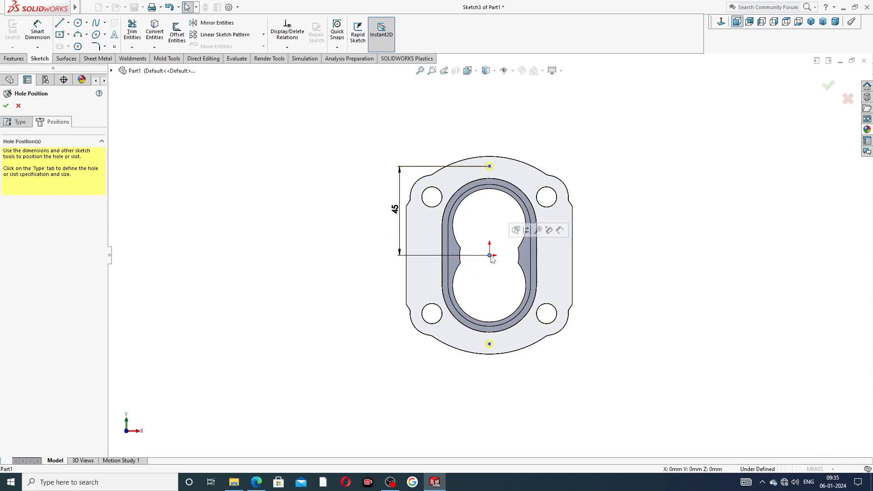
Dimension the lower hole centre vertically from the origin with a distance of 45 mm.
left_click(490, 344)
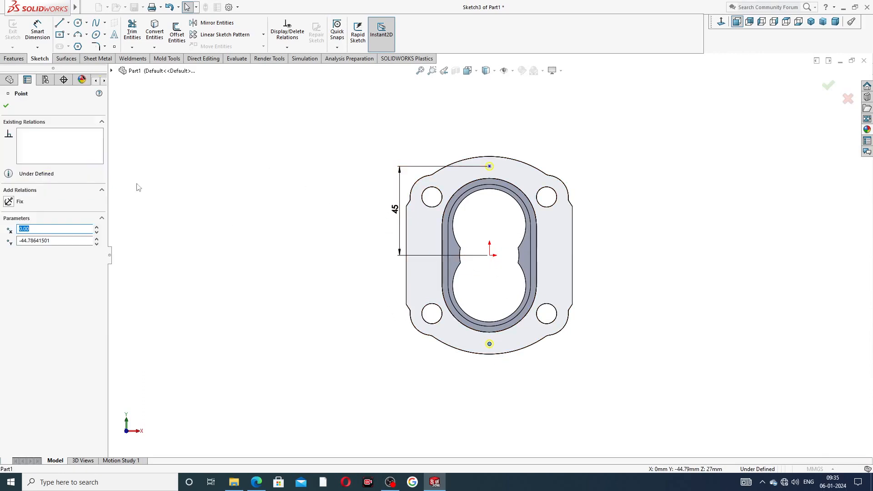
left_click(164, 180)
left_click(37, 31)
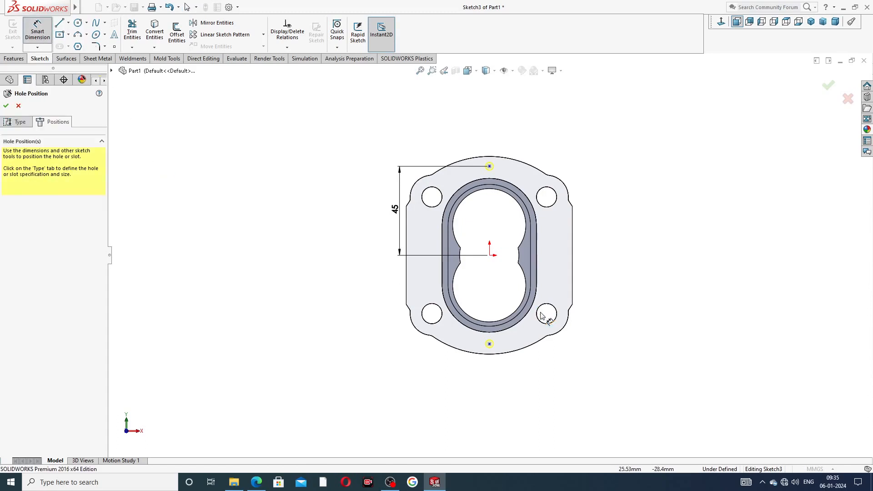
left_click(490, 345)
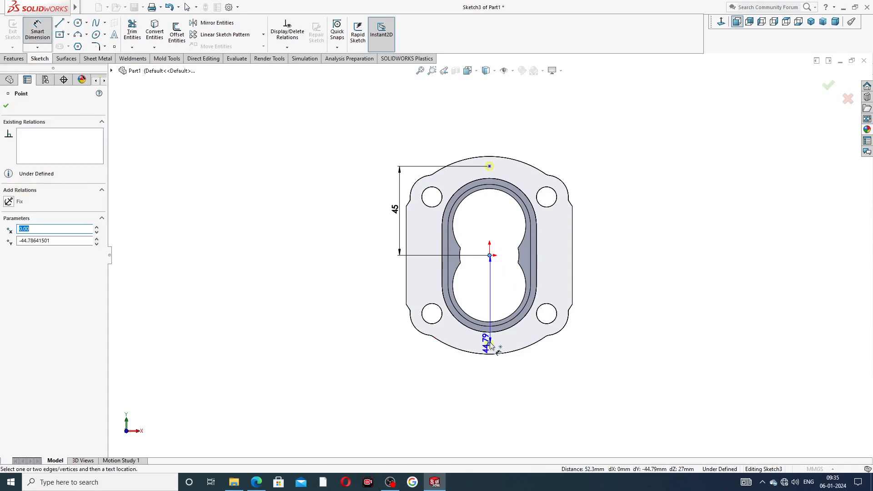
left_click(401, 310)
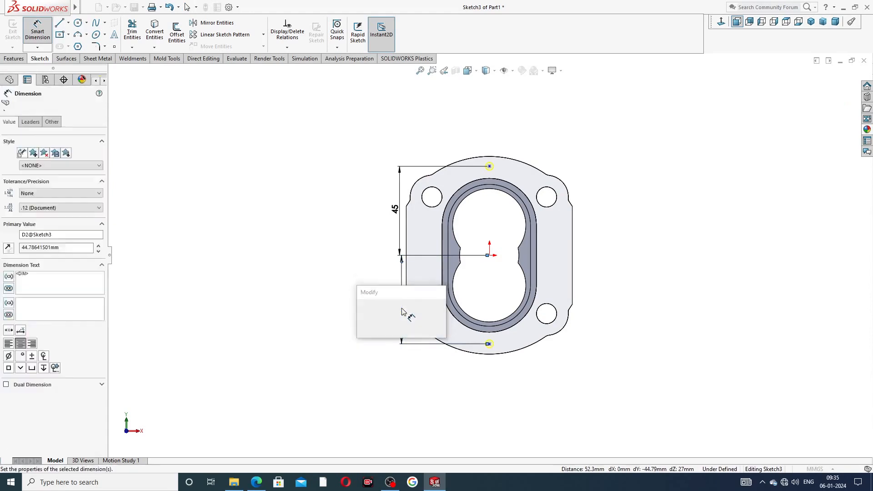
type("45")
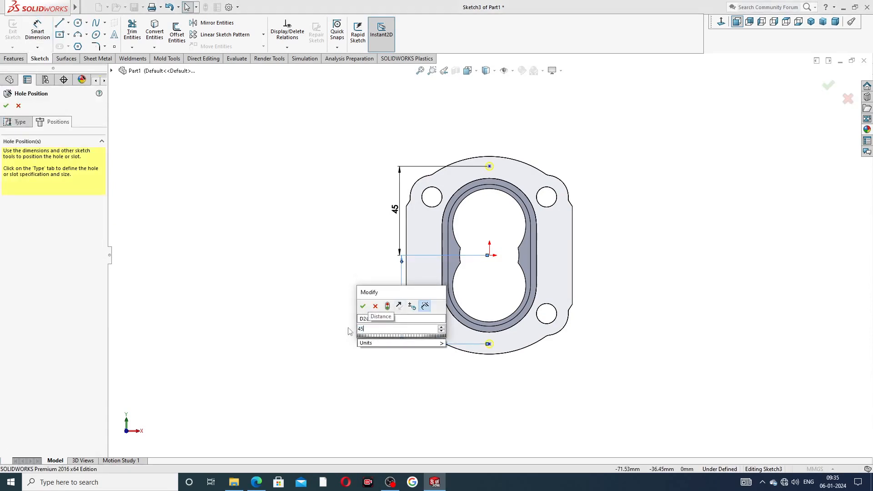
key("Return")
left_click(348, 327)
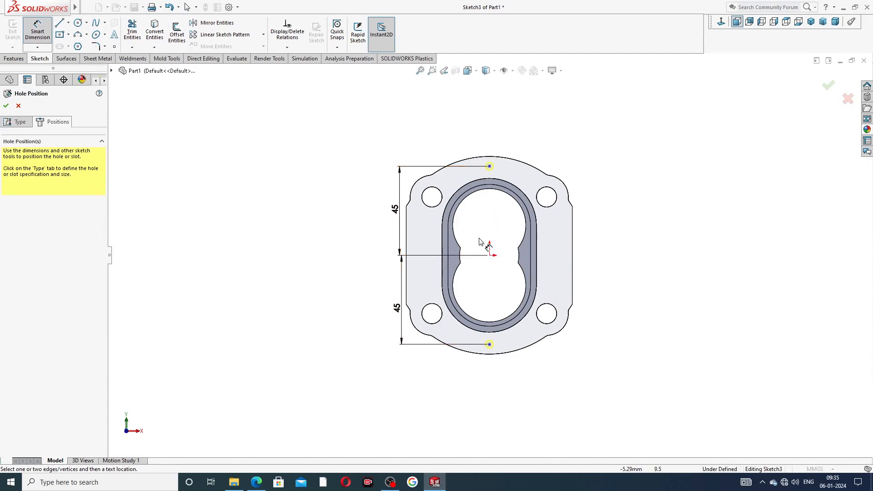
Finish dimensioning and create the two Ø4.0 holes on the front face.
scroll(485, 241, "down", 2)
right_click(256, 188)
left_click(276, 157)
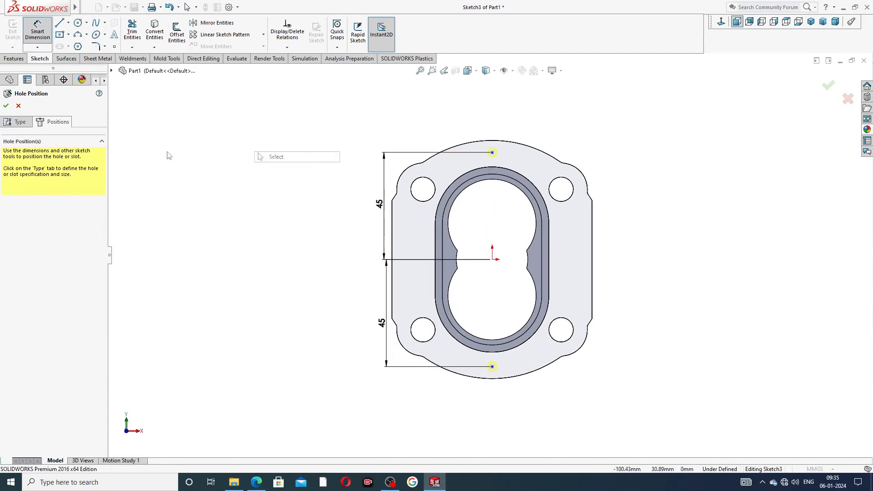
left_click(6, 106)
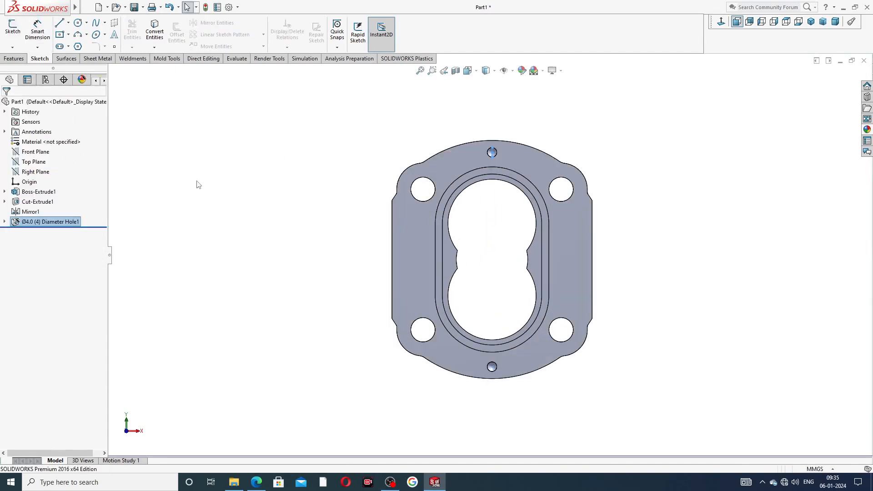
Mirror the Ø4.0 hole feature about the Front Plane onto the opposite end face.
mouse_move(569, 185)
middle_mouse_down()
mouse_move(646, 154)
mouse_move(591, 164)
mouse_move(632, 189)
middle_mouse_up()
scroll(490, 252, "up", 3)
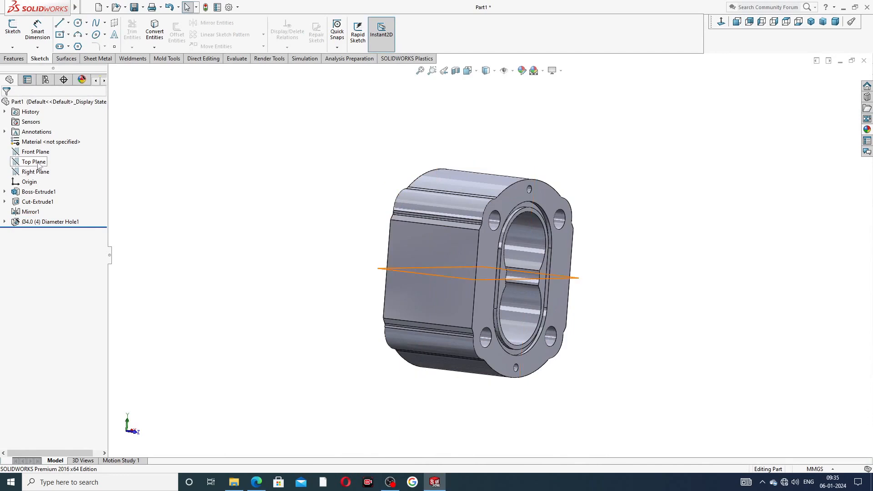
left_click(40, 152)
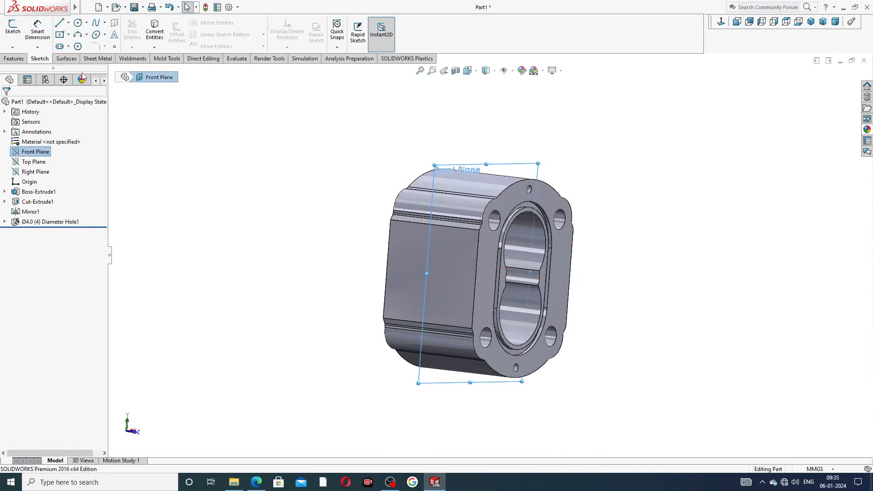
left_click(14, 58)
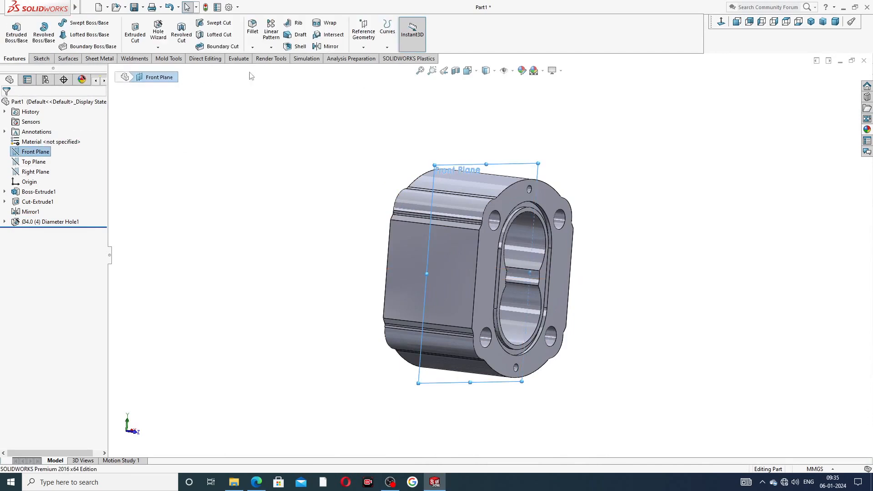
left_click(326, 46)
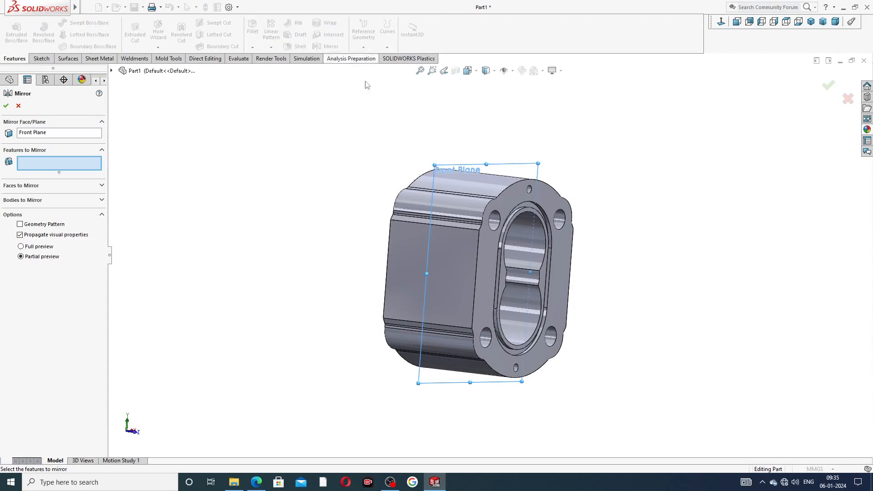
left_click(108, 71)
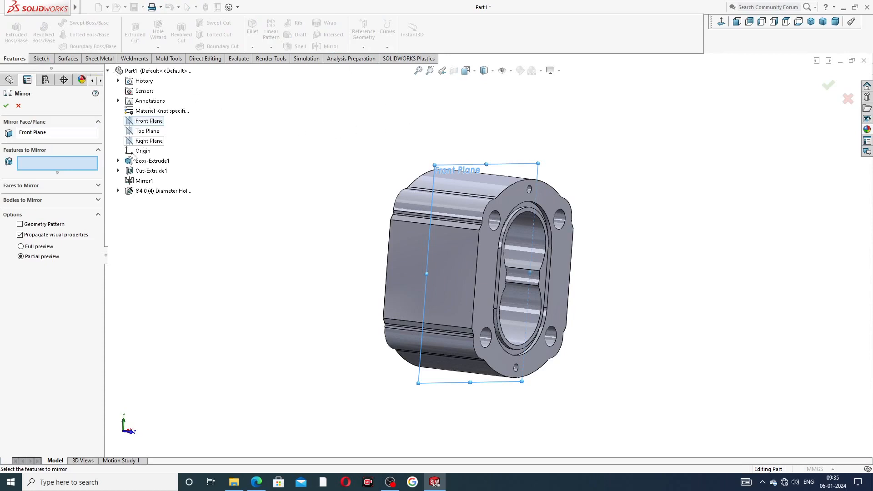
left_click(156, 191)
middle_click_drag(320, 223, 302, 217)
left_click(6, 106)
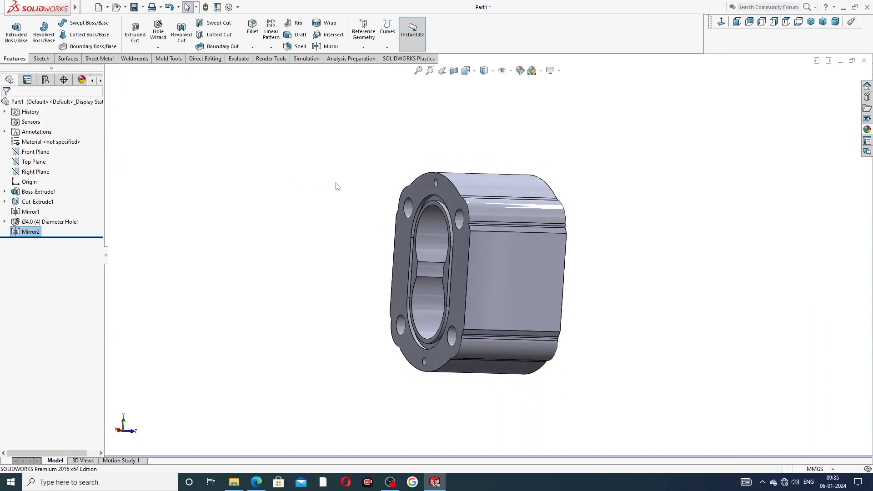
Start a Hole Wizard hole on the large flat side face of the body, viewed normal to it.
scroll(433, 240, "down", 3)
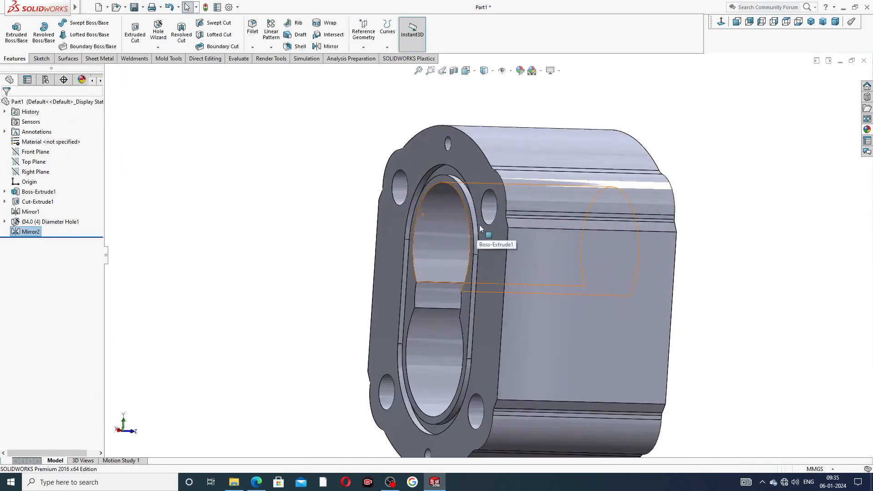
scroll(479, 224, "up", 4)
mouse_move(539, 210)
middle_mouse_down()
mouse_move(428, 208)
mouse_move(529, 220)
middle_mouse_up()
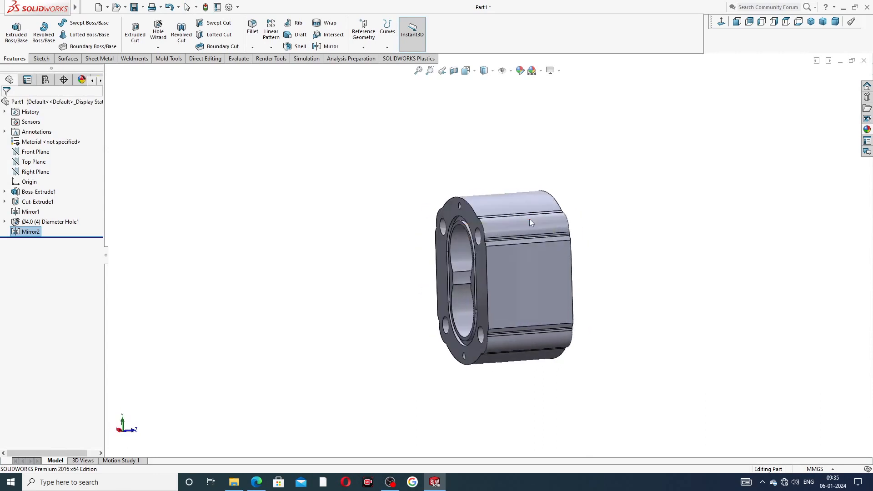
left_click(533, 279)
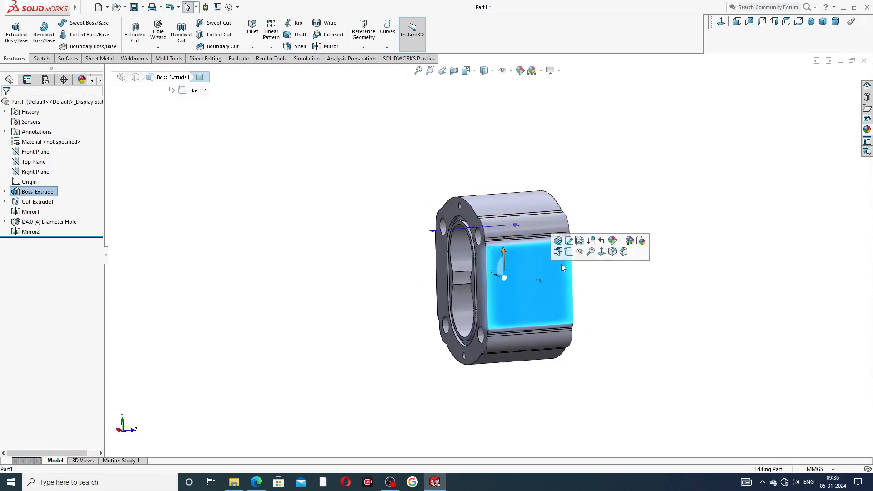
left_click(721, 23)
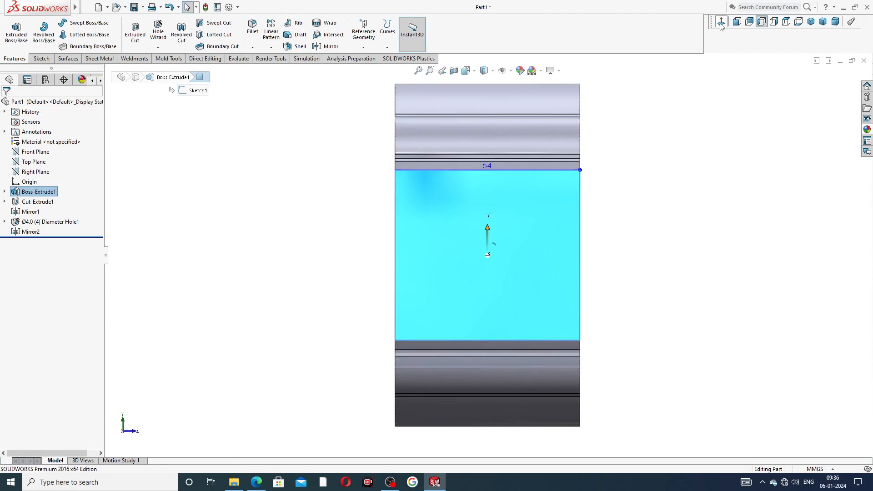
left_click(160, 36)
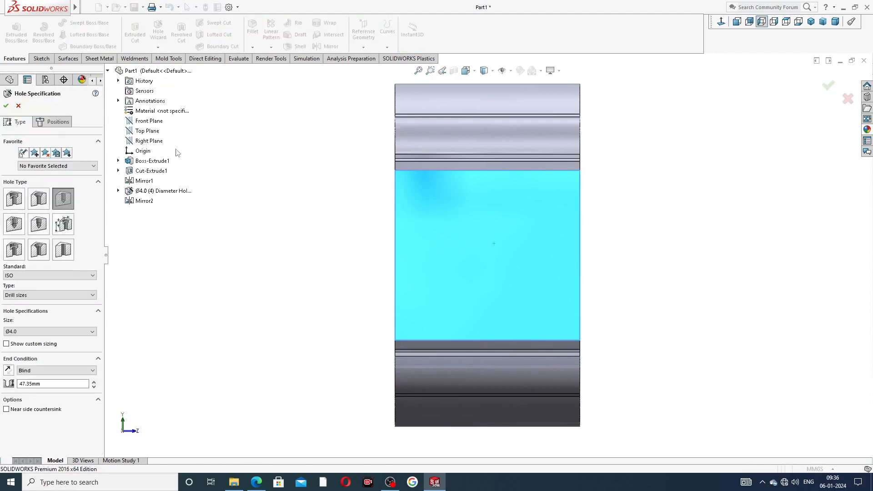
Configure the hole as an ISO straight tap, type Straight Pipe Tapped hole, size G1/2.
left_click(14, 224)
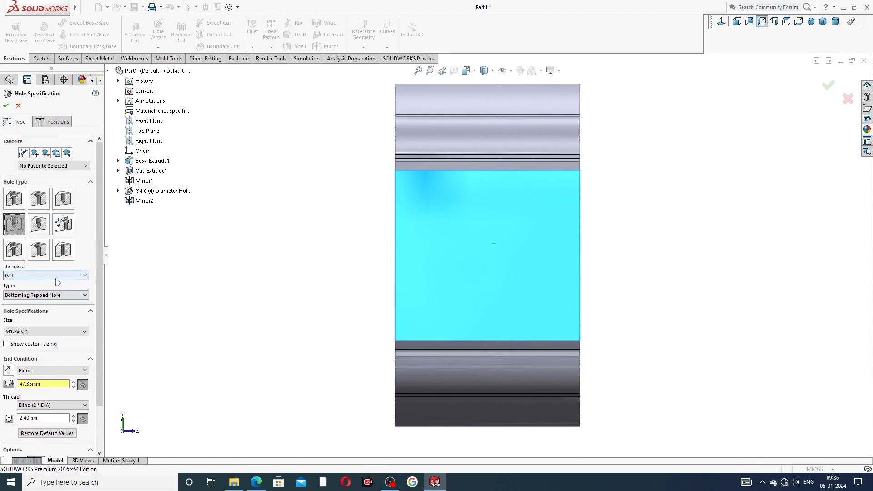
left_click(44, 332)
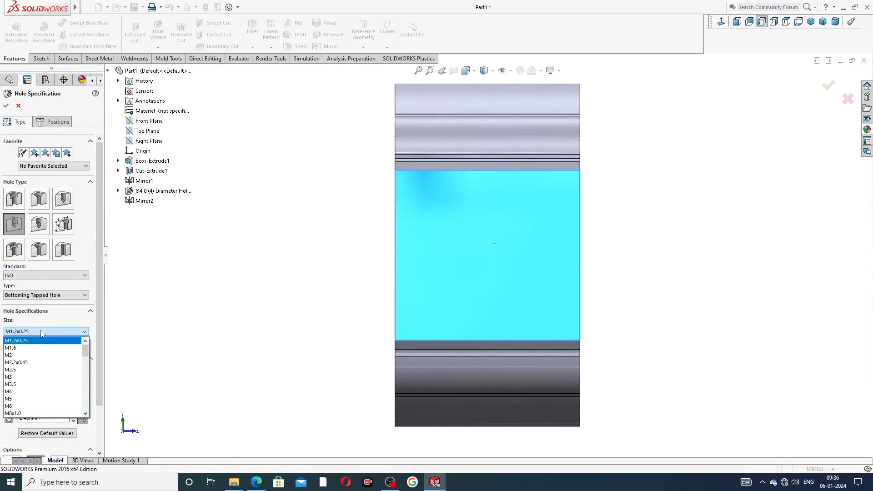
left_click(43, 332)
left_click(39, 295)
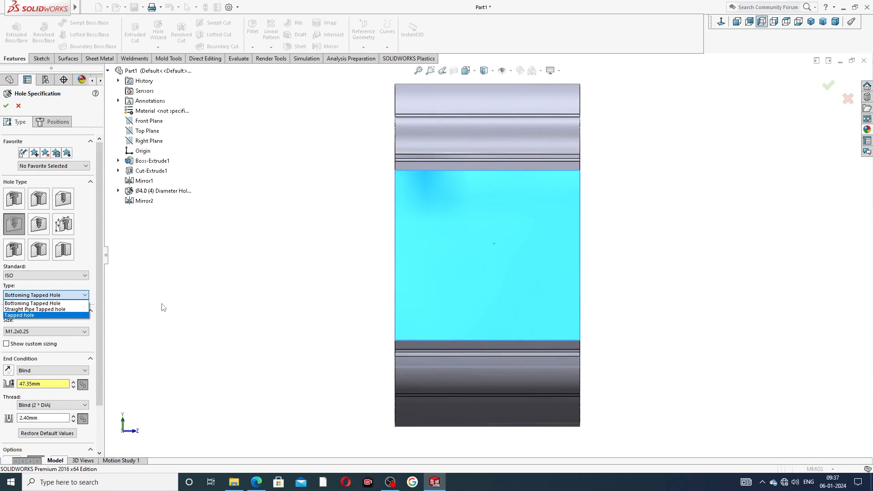
left_click(47, 276)
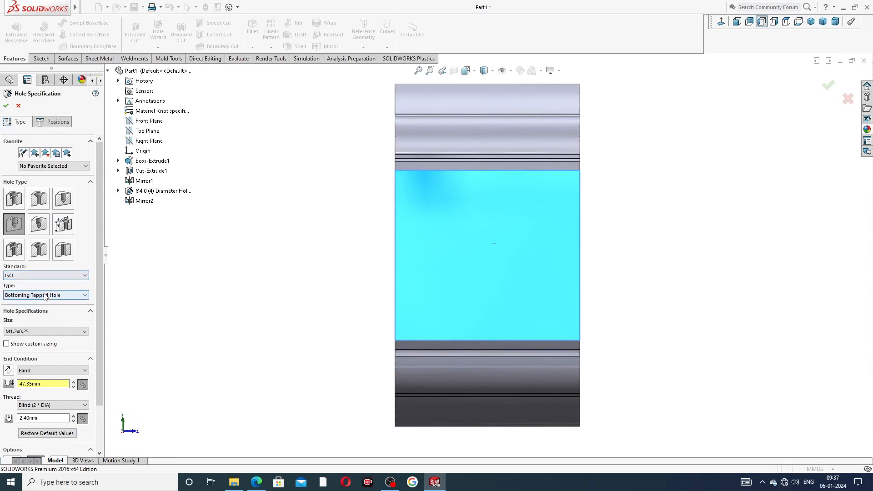
left_click(46, 296)
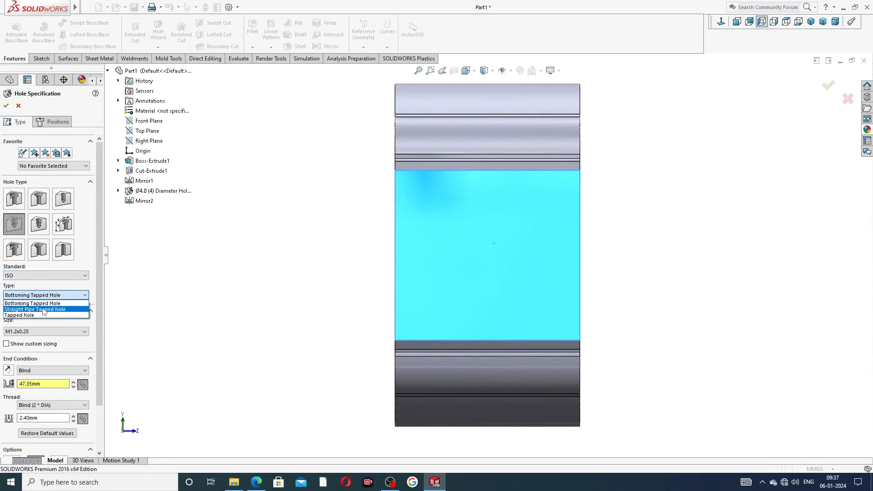
left_click(59, 310)
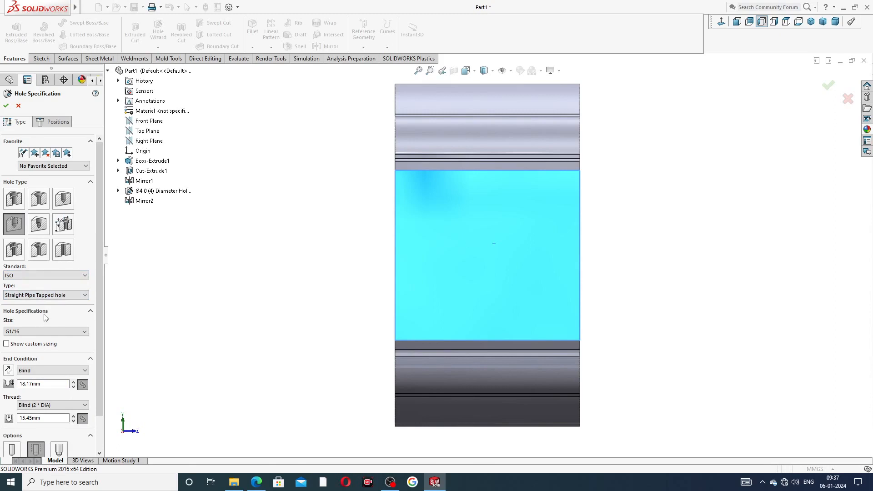
left_click(45, 332)
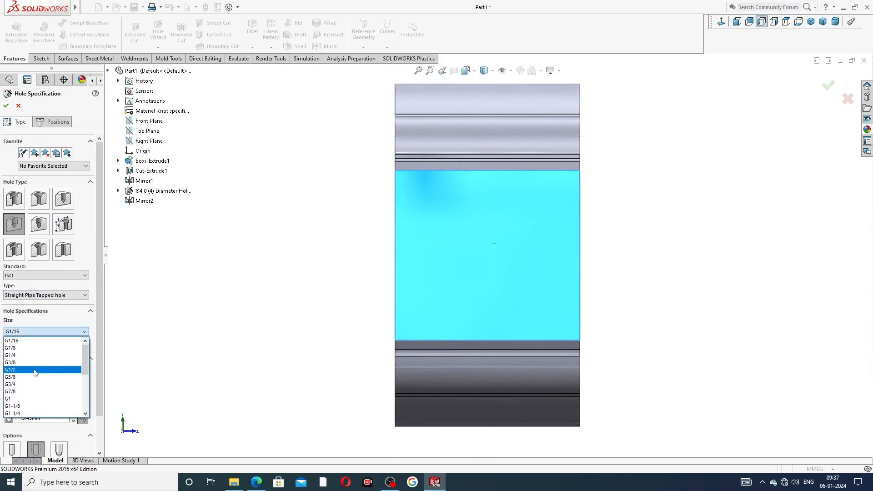
scroll(40, 354, "down", 5)
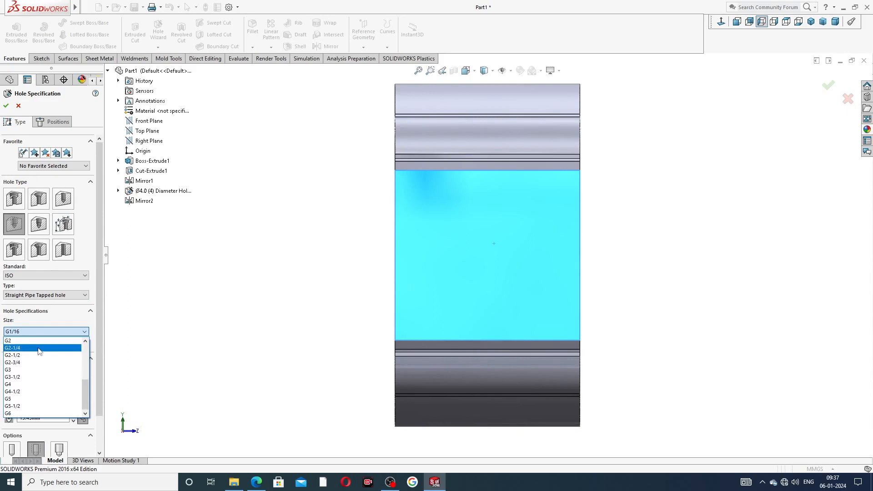
scroll(40, 351, "up", 5)
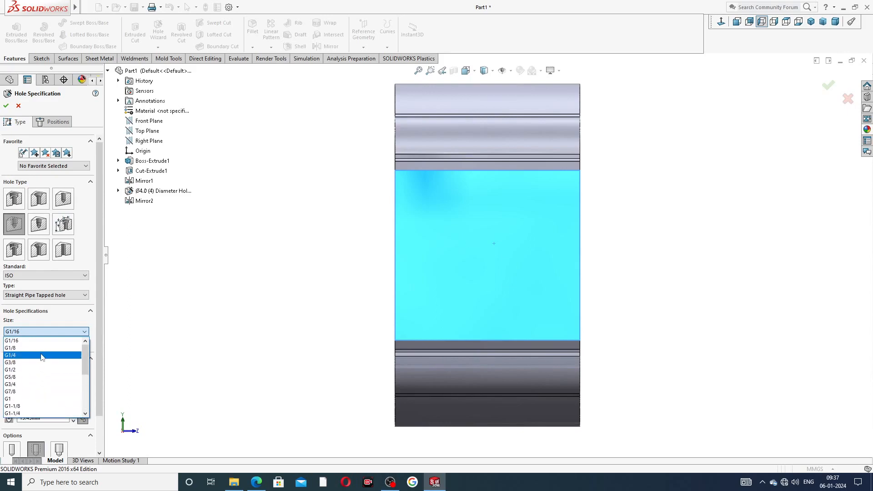
left_click(35, 370)
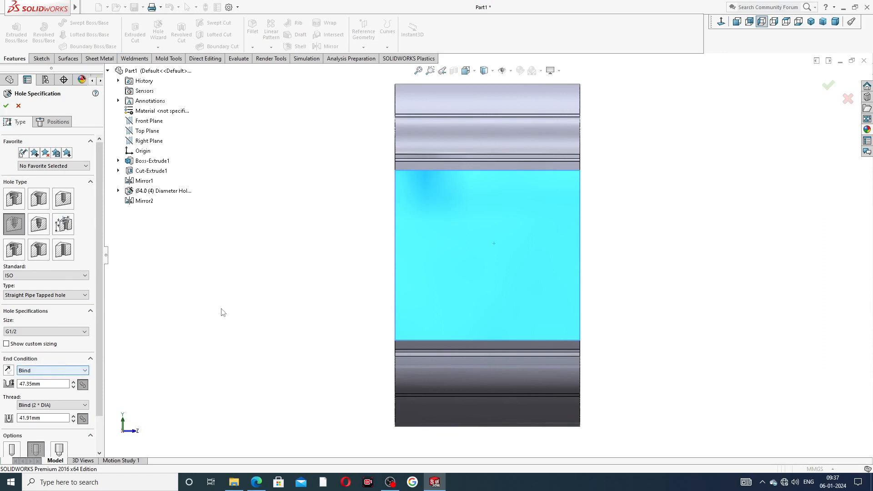
Position the G1/2 tapped hole at the origin on the side face and create it.
left_click(51, 122)
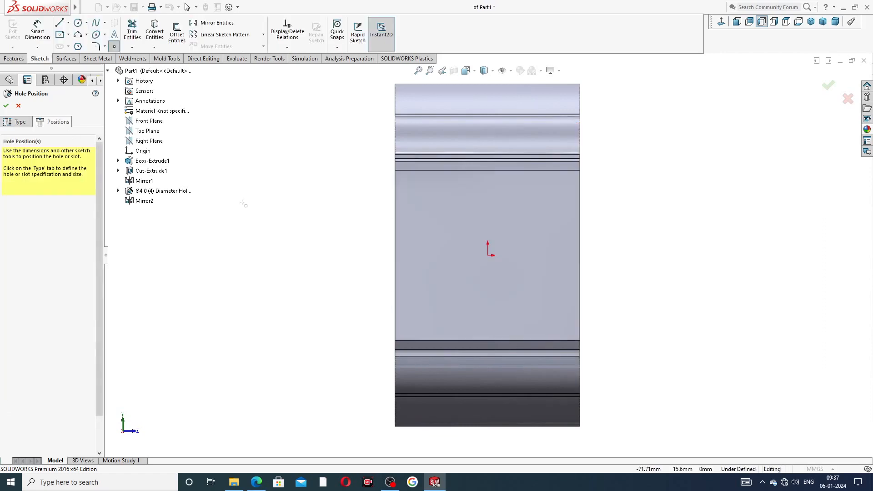
left_click(488, 255)
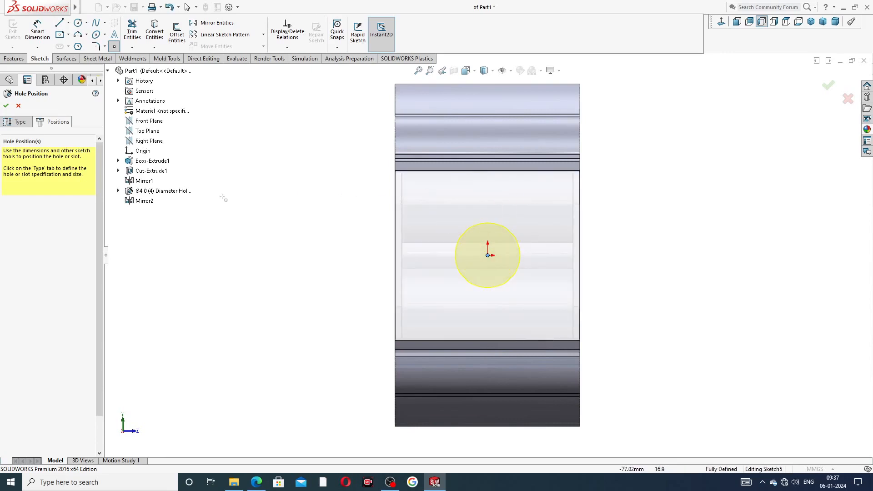
right_click(288, 155)
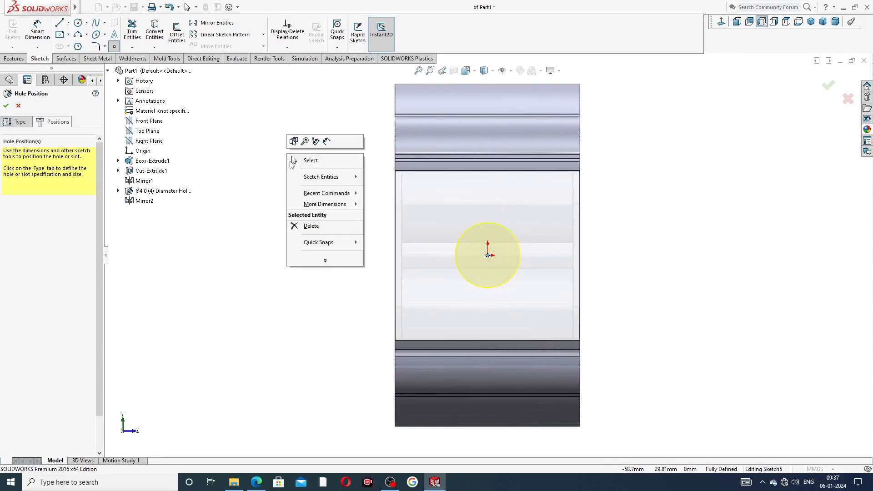
left_click(306, 160)
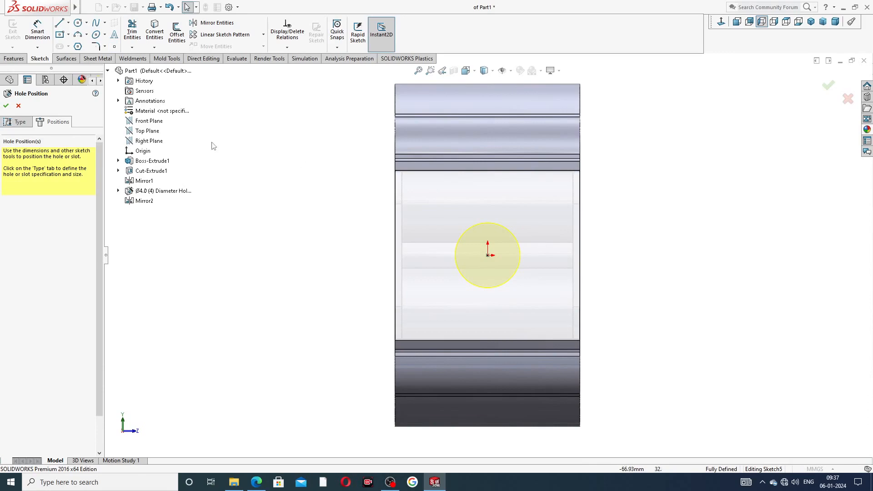
left_click(6, 106)
mouse_move(316, 209)
middle_mouse_down()
mouse_move(411, 211)
mouse_move(296, 223)
mouse_move(326, 230)
middle_mouse_up()
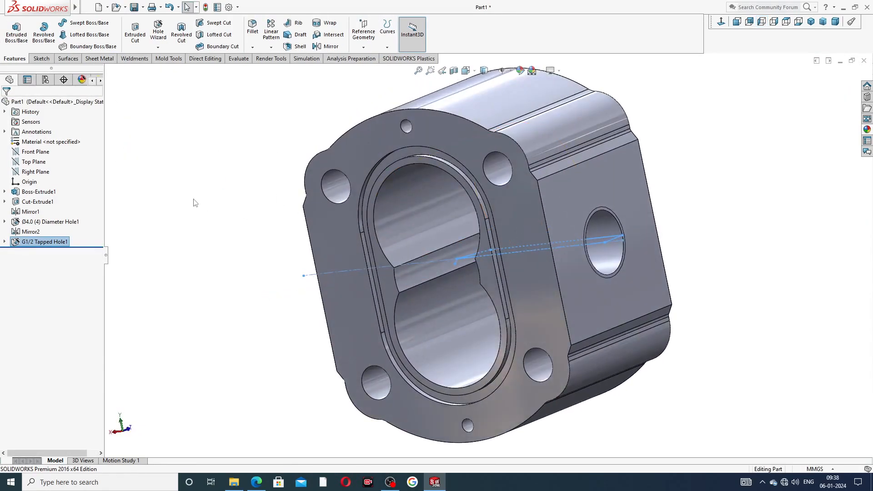
left_click(227, 192)
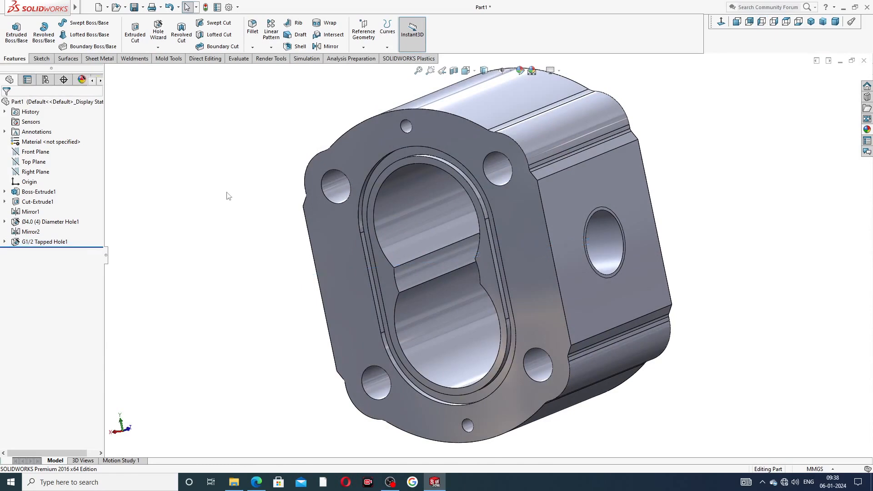
left_click(39, 153)
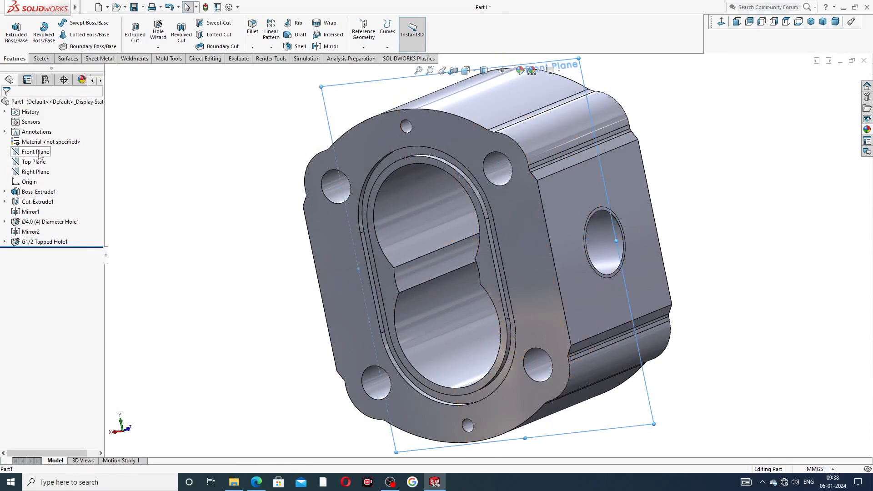
left_click(330, 46)
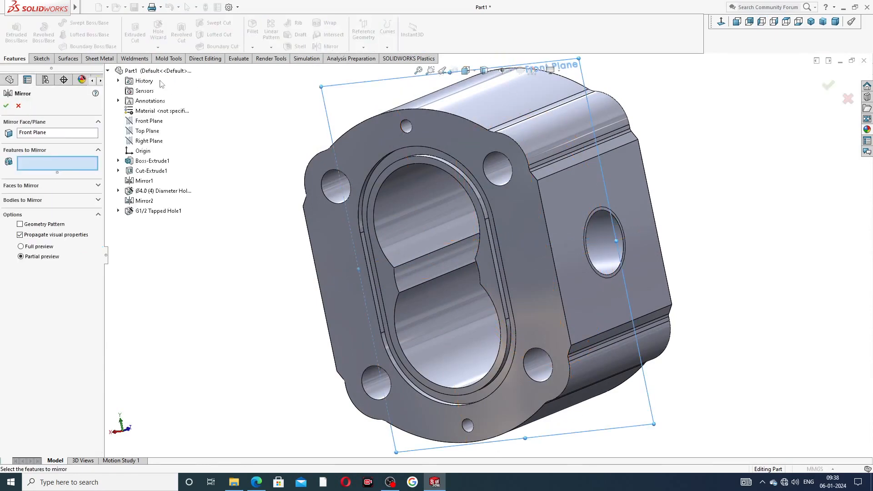
left_click(157, 212)
middle_click_drag(246, 253, 491, 276)
middle_click_drag(339, 207, 327, 202)
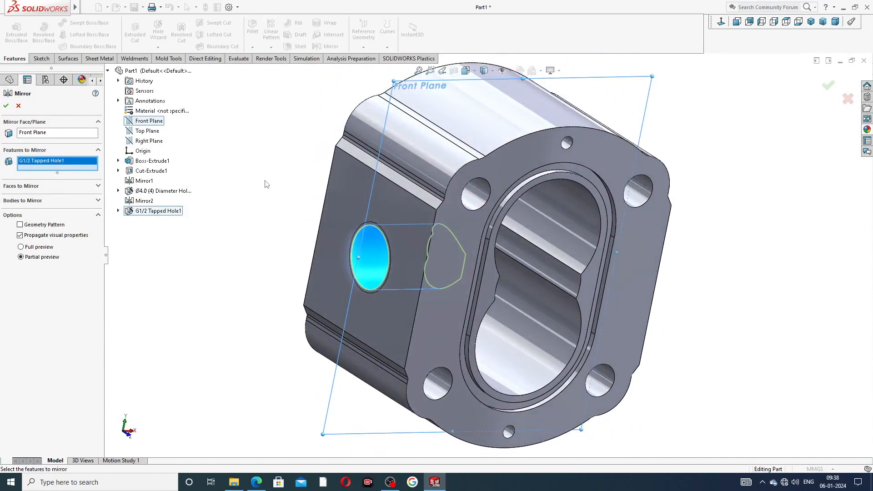
left_click(18, 106)
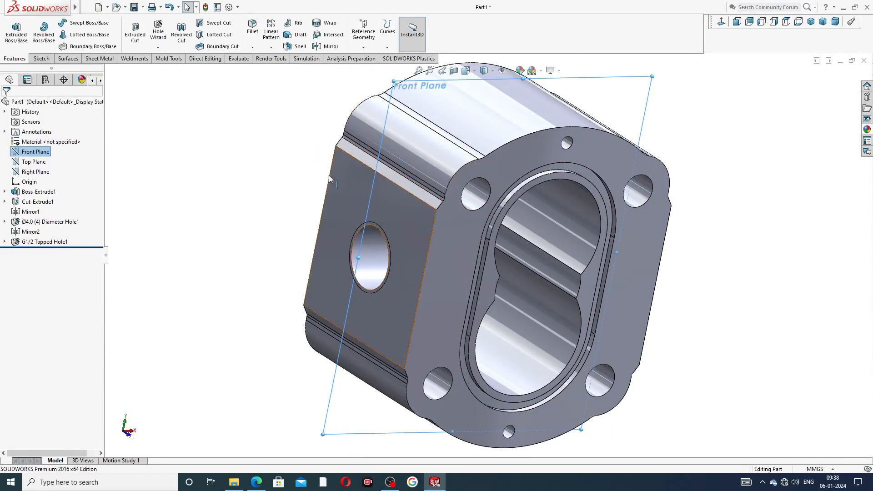
Mirror the G1/2 tapped hole feature about the Right Plane onto the opposite side face.
scroll(434, 204, "down", 1)
scroll(509, 202, "up", 4)
middle_click_drag(428, 195, 296, 233)
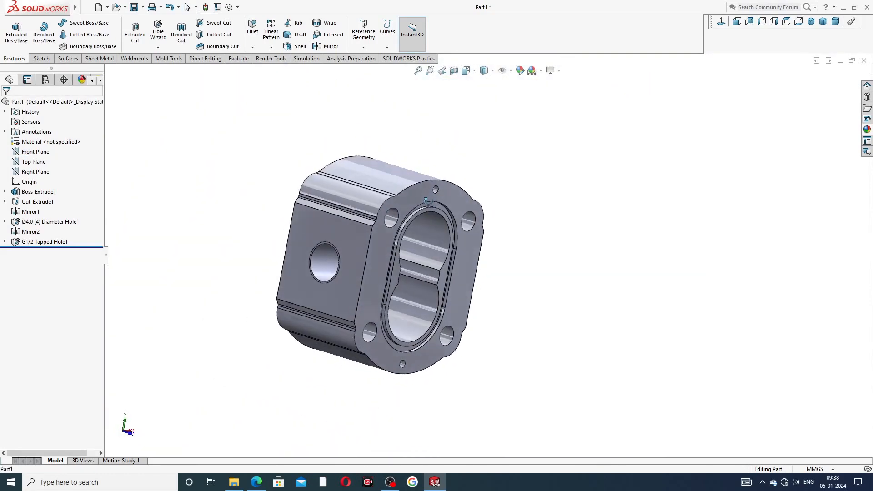
left_click(46, 173)
middle_click_drag(255, 207, 185, 210)
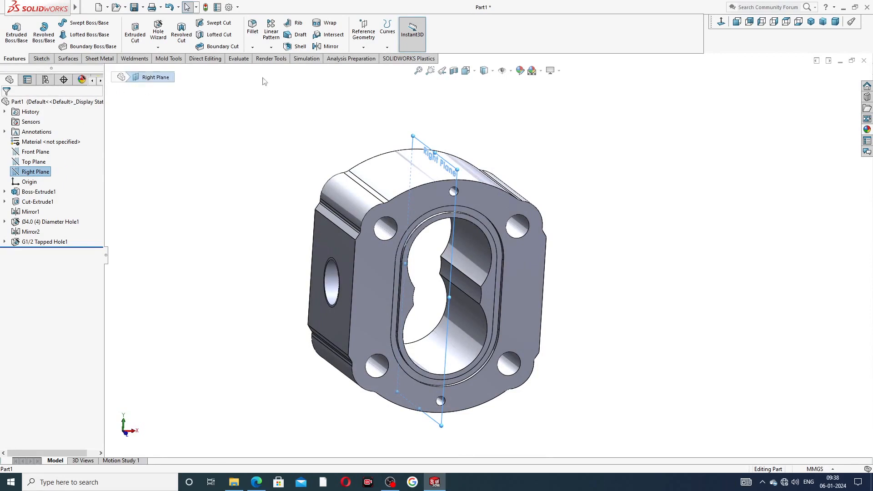
left_click(326, 46)
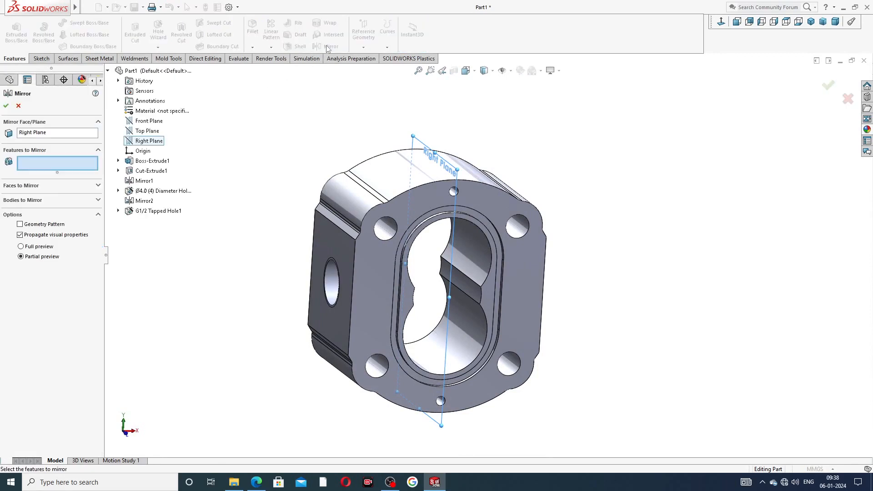
left_click(152, 211)
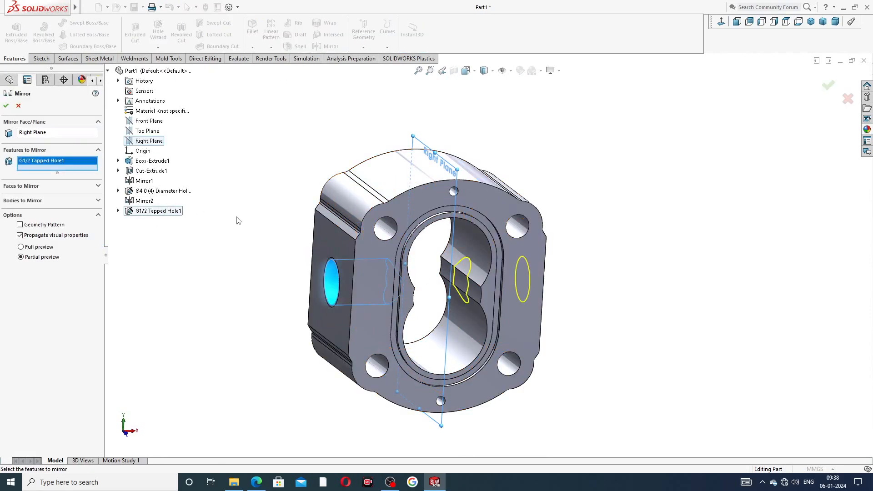
middle_click_drag(236, 217, 176, 231)
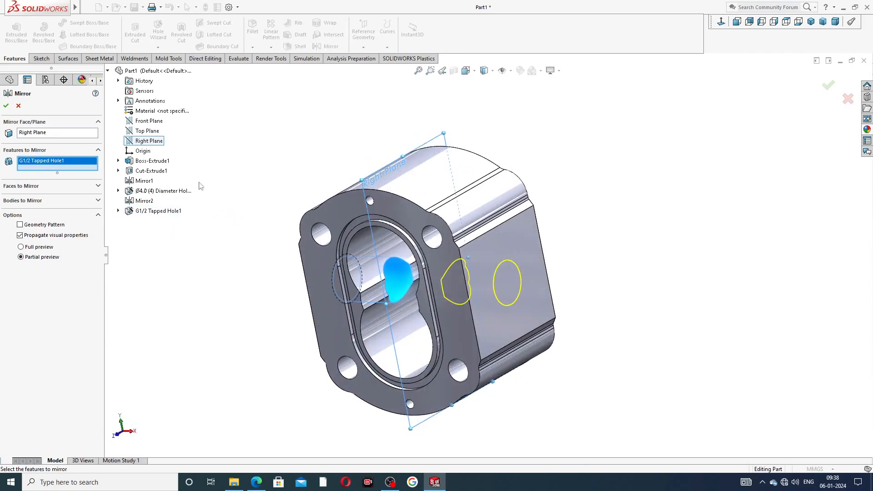
left_click(6, 105)
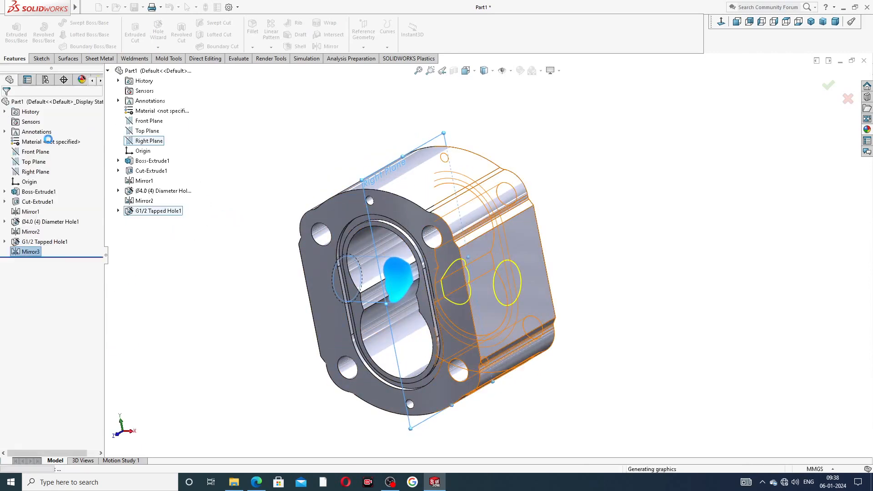
Enable shaded cosmetic threads in the document's detailing properties and apply the change.
middle_click_drag(611, 287, 462, 210)
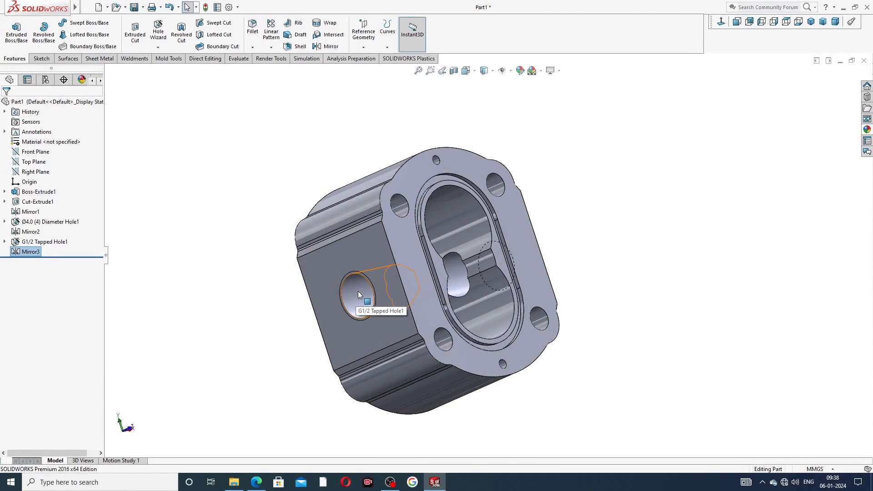
left_click(229, 7)
left_click(307, 89)
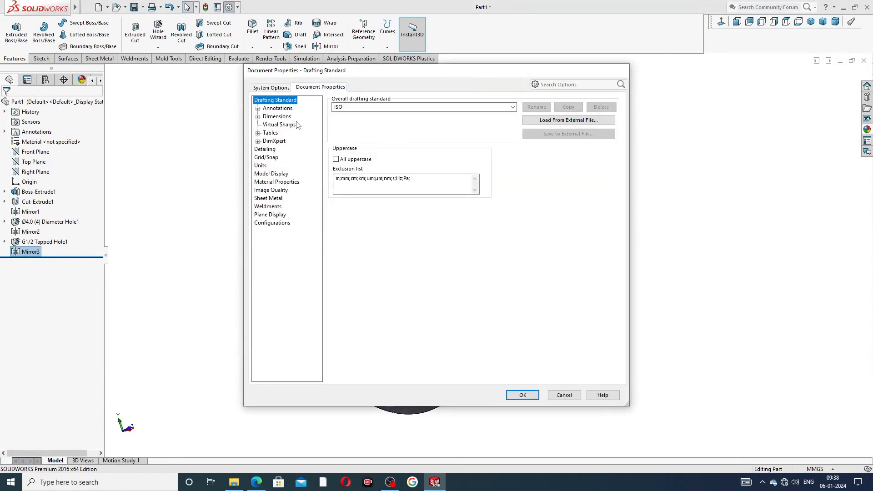
left_click(271, 151)
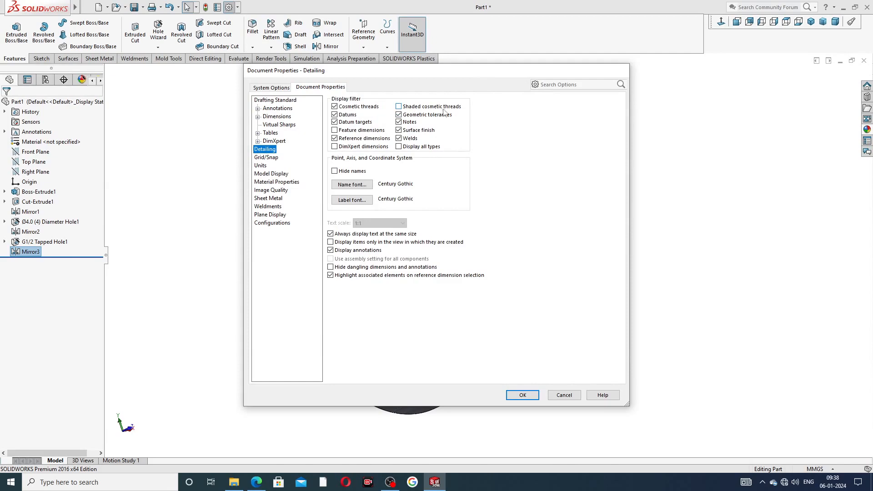
left_click(399, 106)
left_click(523, 394)
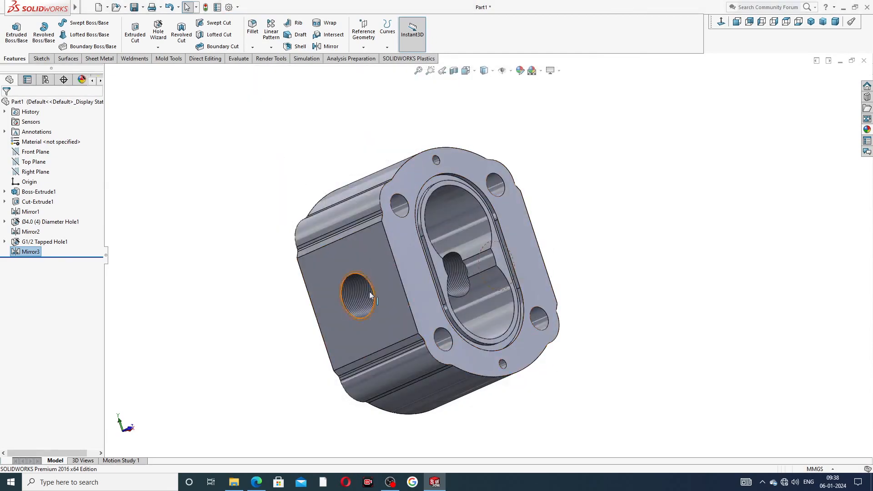
Examine the threads in both side holes up close and the whole body from an isometric view.
scroll(372, 307, "down", 4)
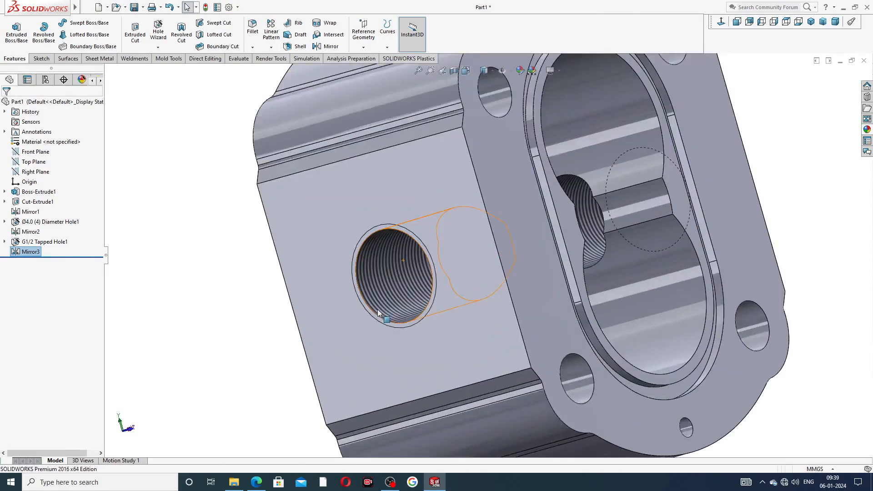
scroll(378, 310, "down", 3)
scroll(462, 258, "up", 5)
middle_click_drag(484, 234, 659, 118)
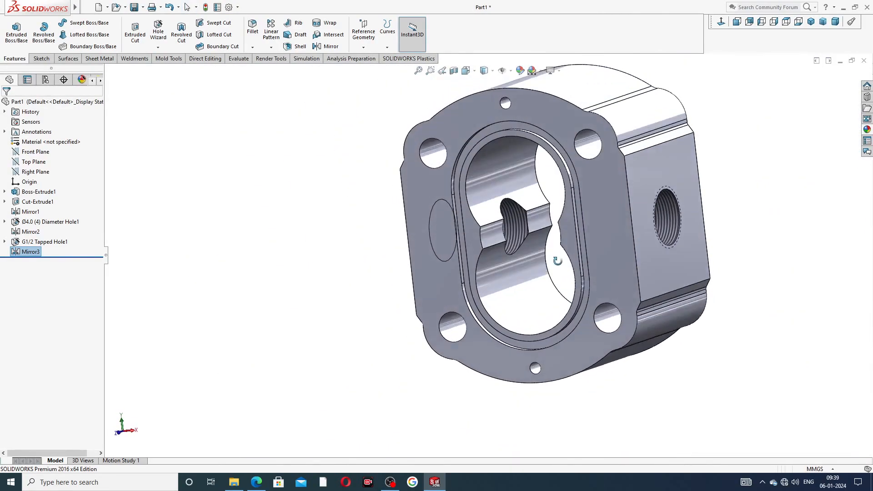
left_click(811, 22)
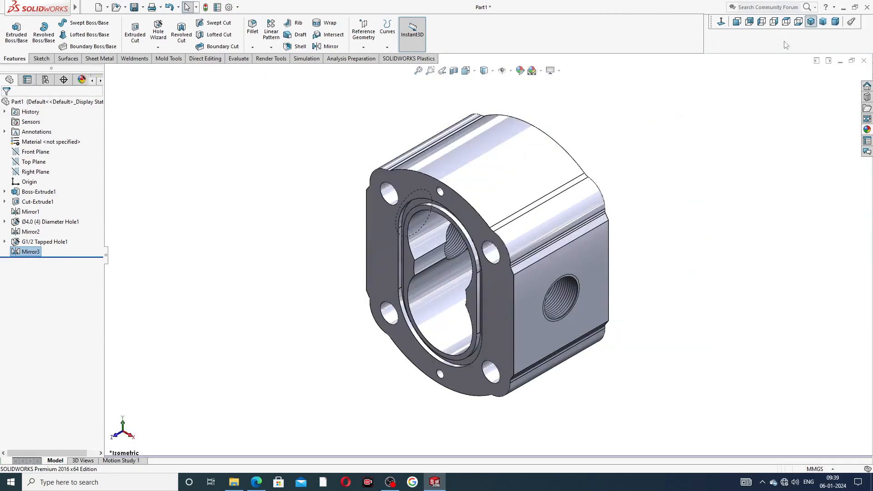
middle_click_drag(616, 167, 502, 140)
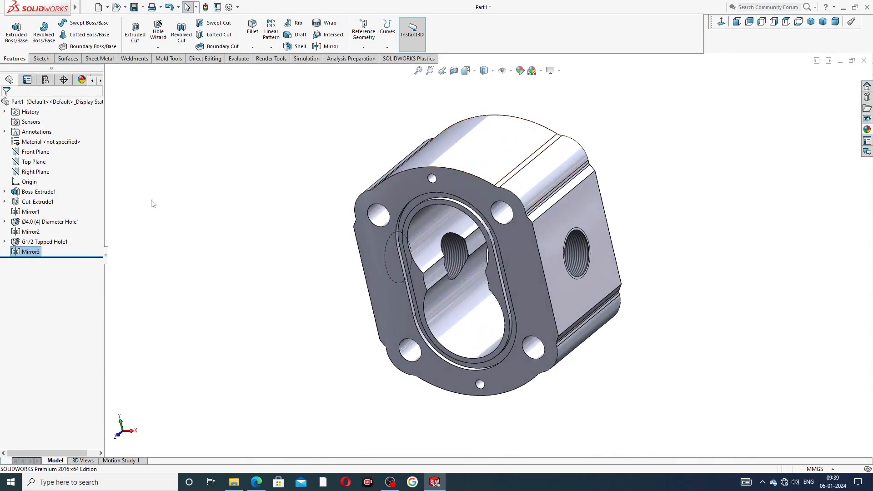
left_click(186, 199)
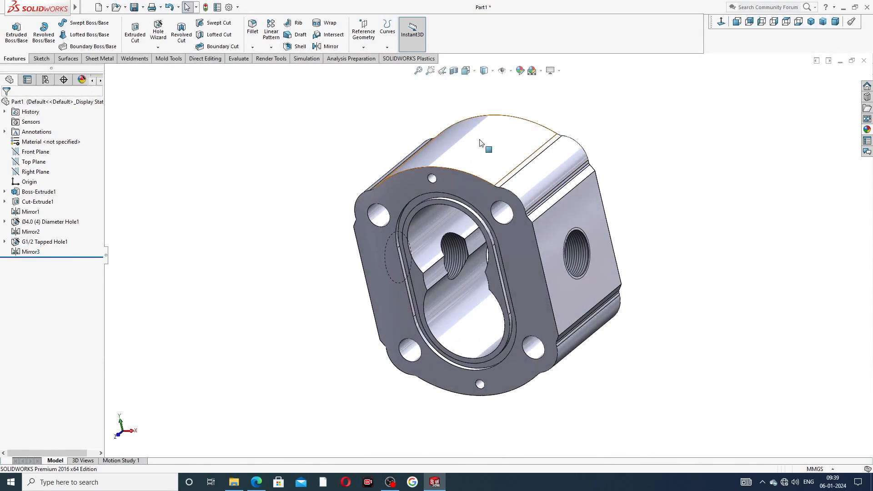
Create a reference plane offset 60 mm above the Top Plane.
middle_click_drag(483, 137, 504, 155)
scroll(504, 156, "down", 2)
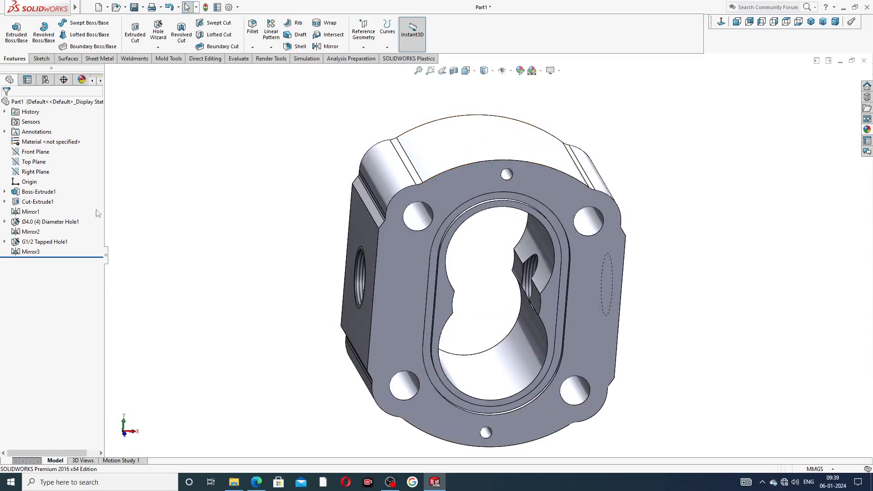
left_click(42, 164)
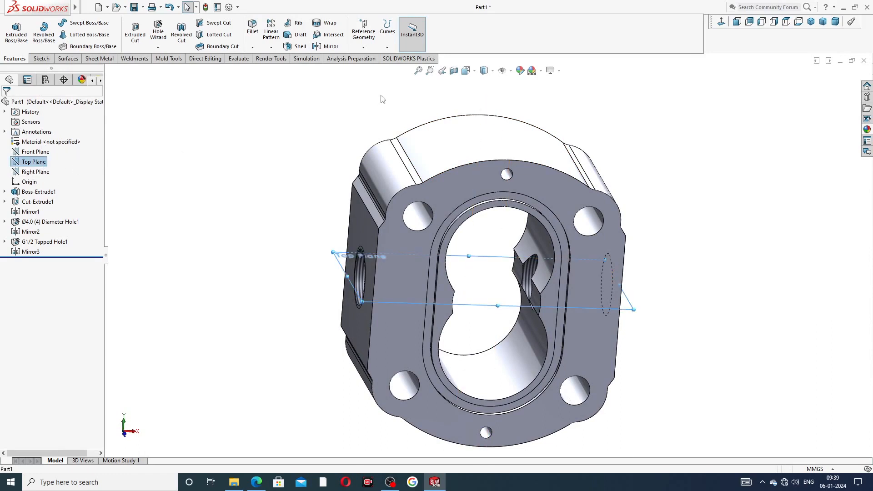
left_click(364, 46)
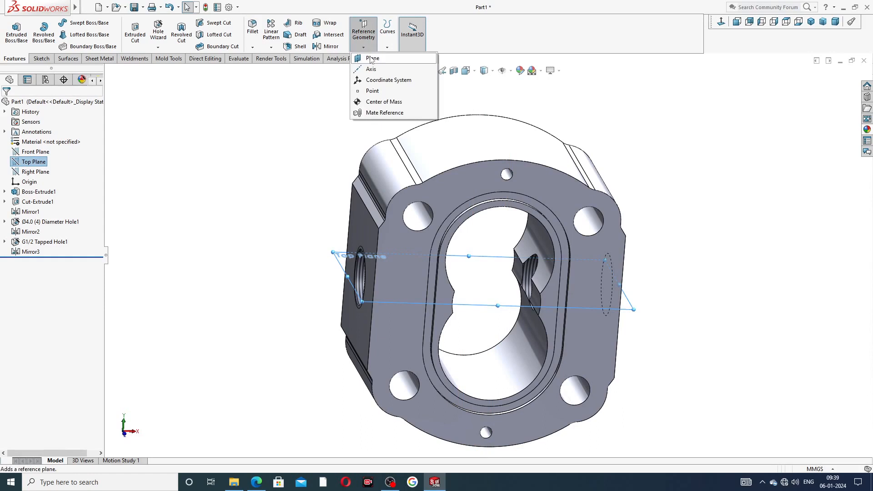
left_click(416, 56)
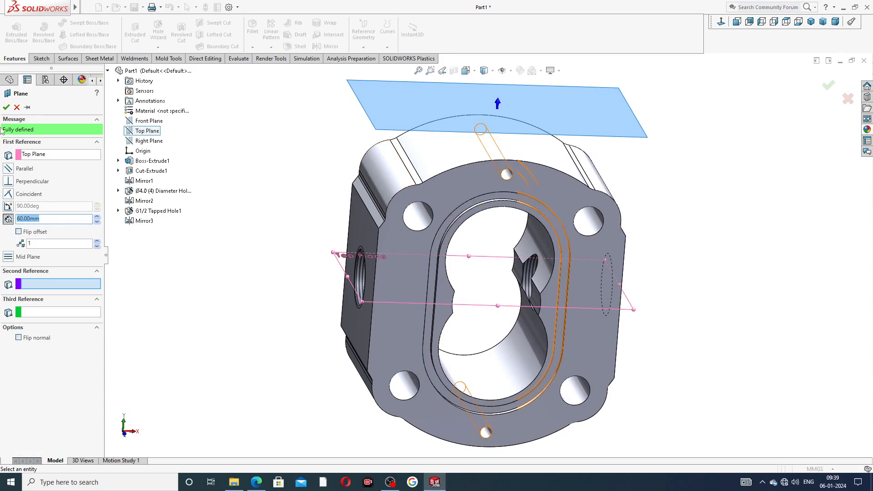
left_click(7, 107)
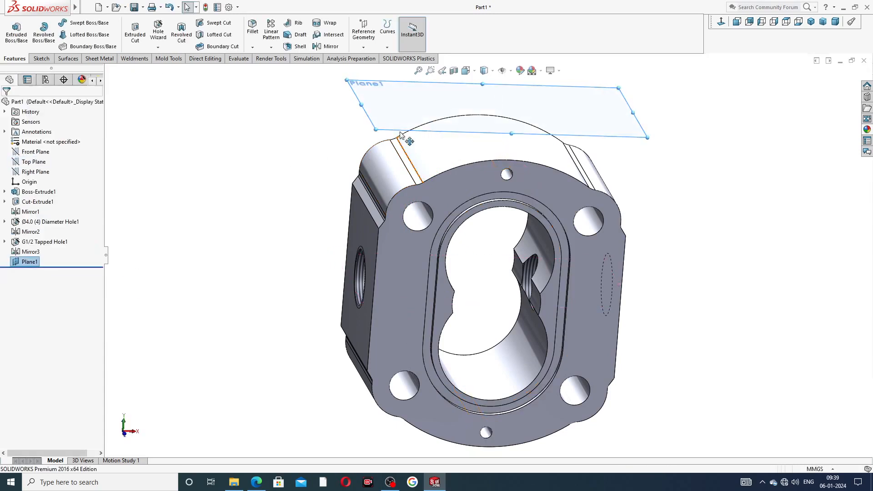
Start a sketch on the new offset plane and draw a vertical centerline about 37 mm long, ending on the body's front edge.
left_click(596, 135)
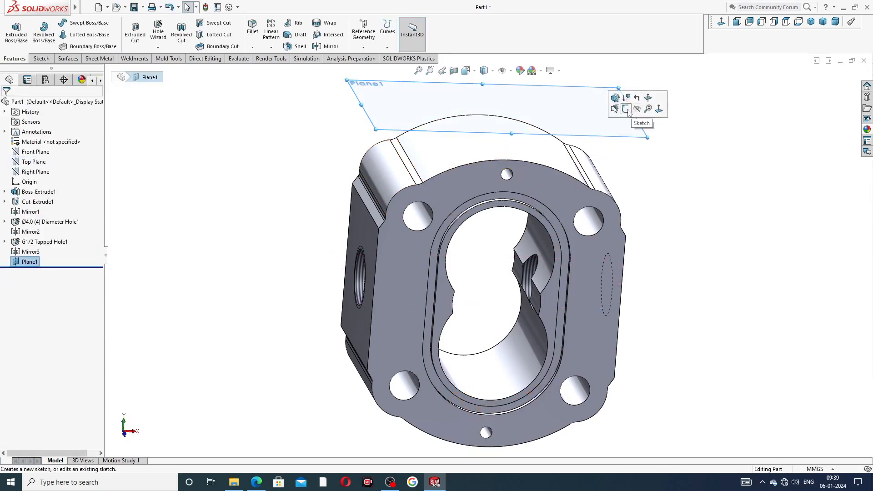
left_click(631, 109)
left_click(721, 22)
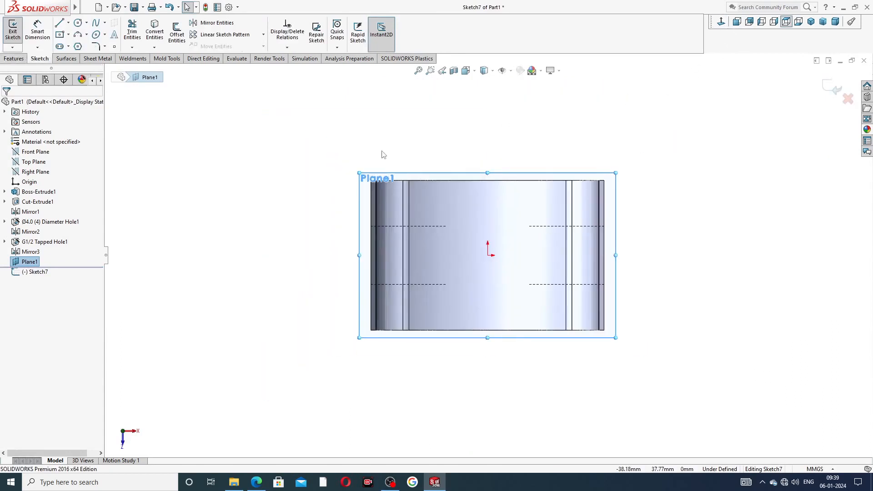
left_click(69, 23)
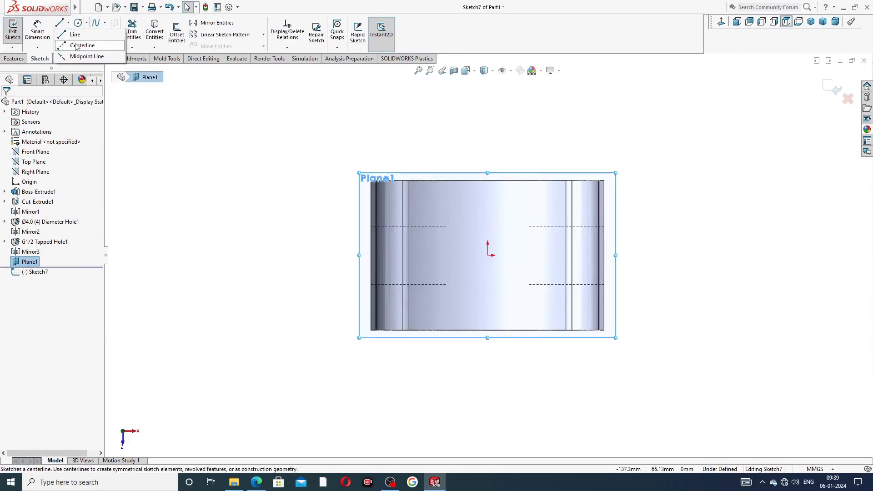
left_click(80, 43)
scroll(434, 226, "down", 3)
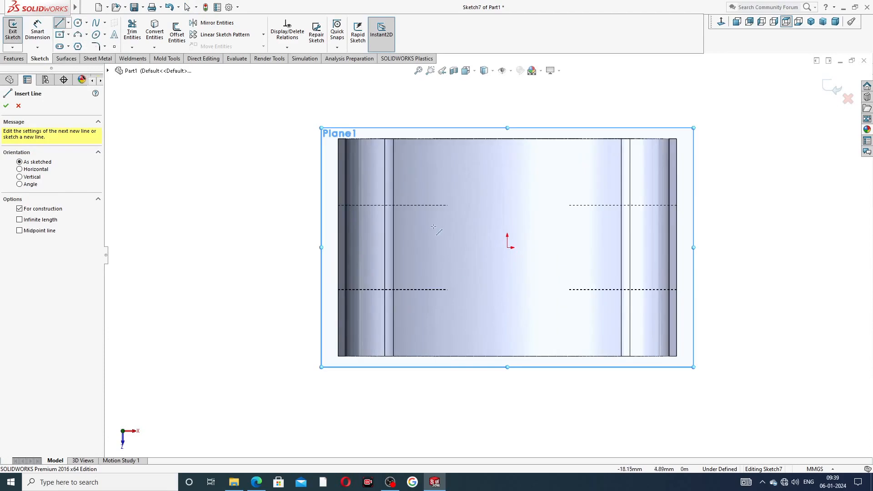
left_click(406, 206)
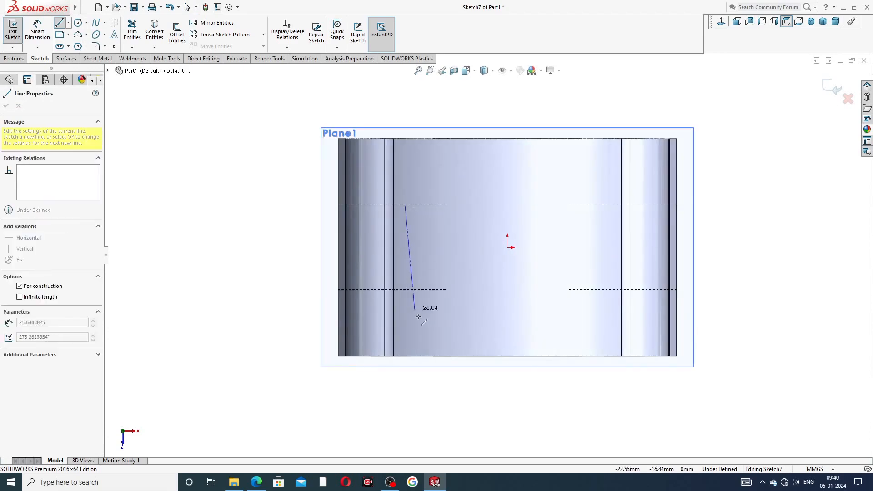
left_click(405, 356)
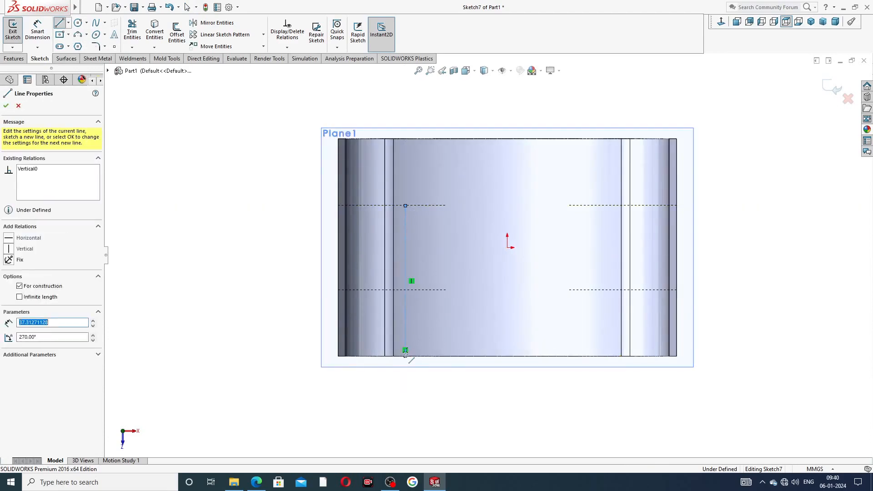
right_click(405, 353)
left_click(450, 343)
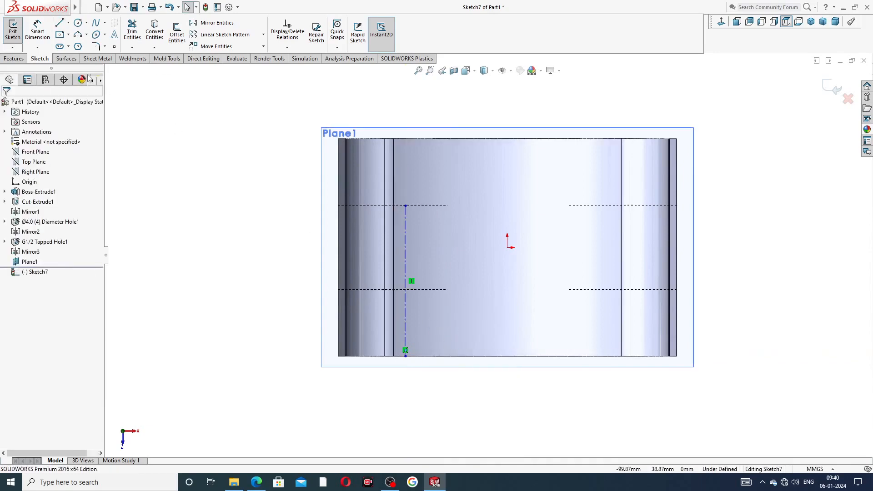
Draw a horizontal centerline about 51 mm long from the lower part of the vertical centerline across the curved face.
left_click(68, 22)
left_click(80, 43)
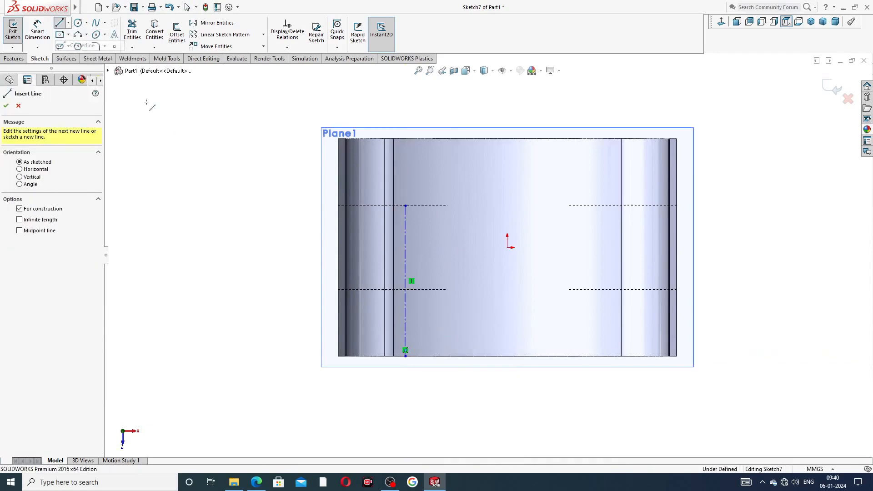
left_click(405, 304)
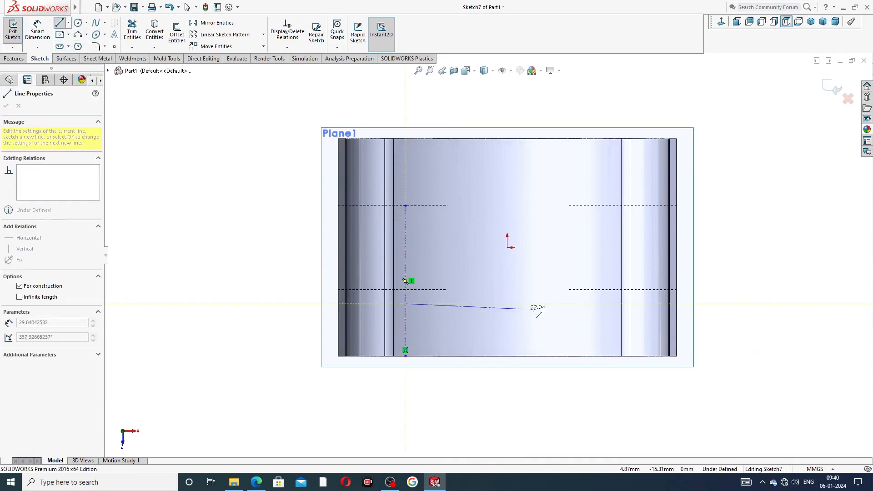
left_click(610, 303)
right_click(607, 262)
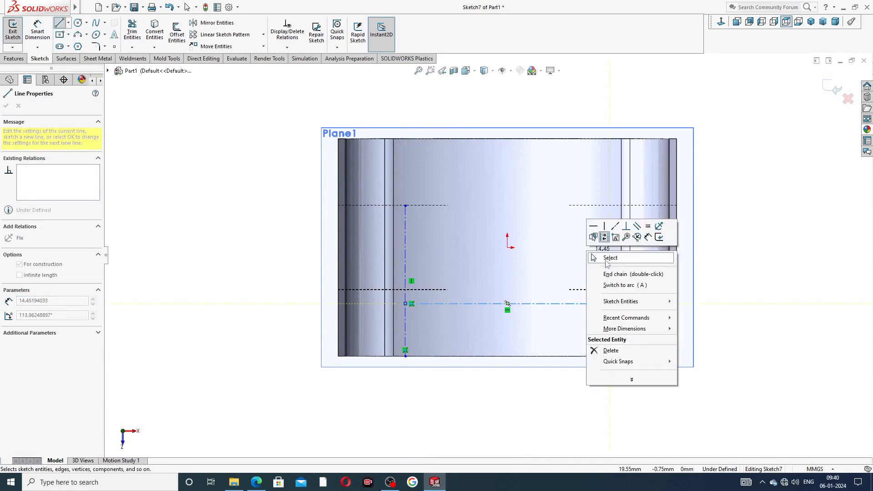
left_click(609, 258)
Draw a second horizontal centerline about 49 mm long from near the upper end of the vertical centerline.
left_click(69, 23)
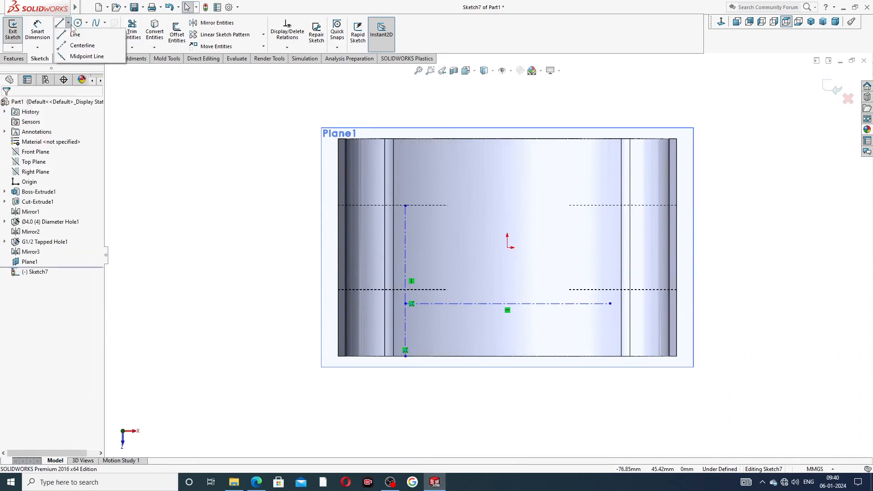
left_click(76, 45)
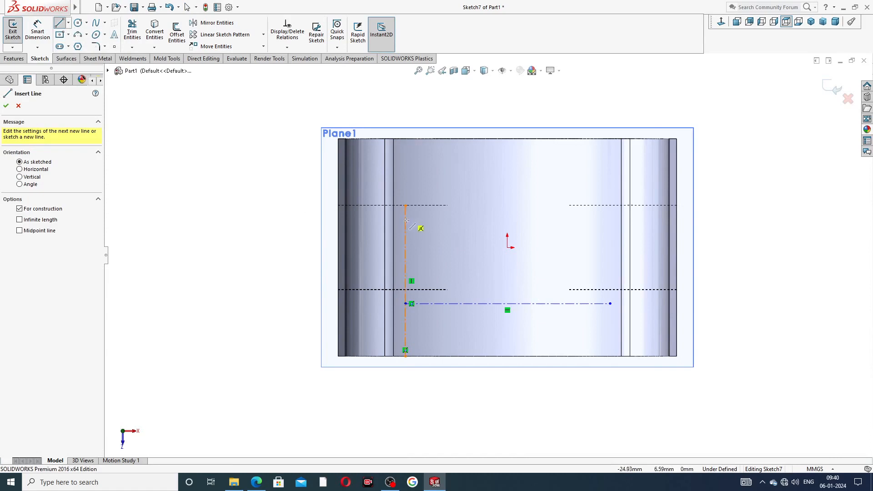
left_click(603, 220)
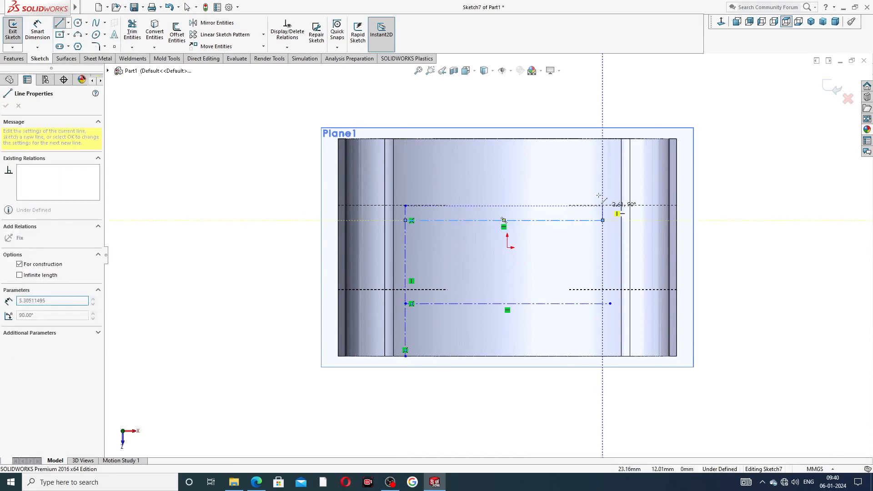
right_click(602, 194)
left_click(609, 201)
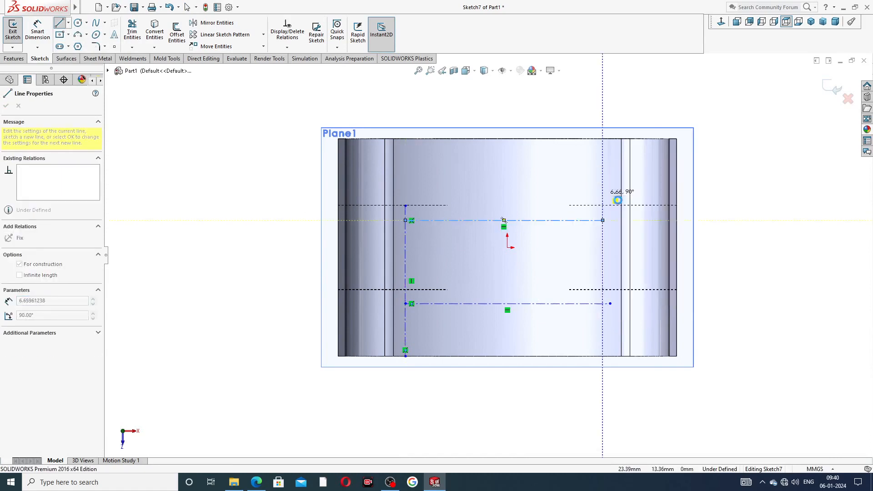
Move the upper horizontal centerline to the vertical one's upper end and place the sketch text "Made in Germony" along it.
left_click(444, 221)
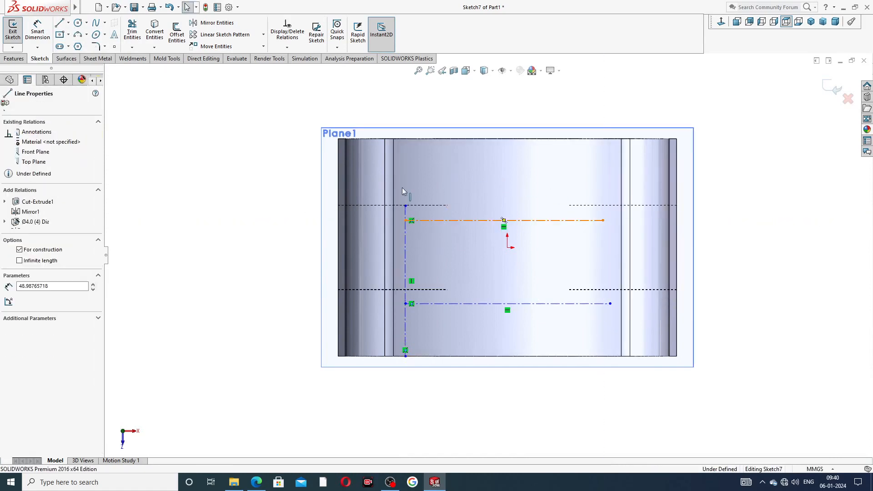
left_click(115, 35)
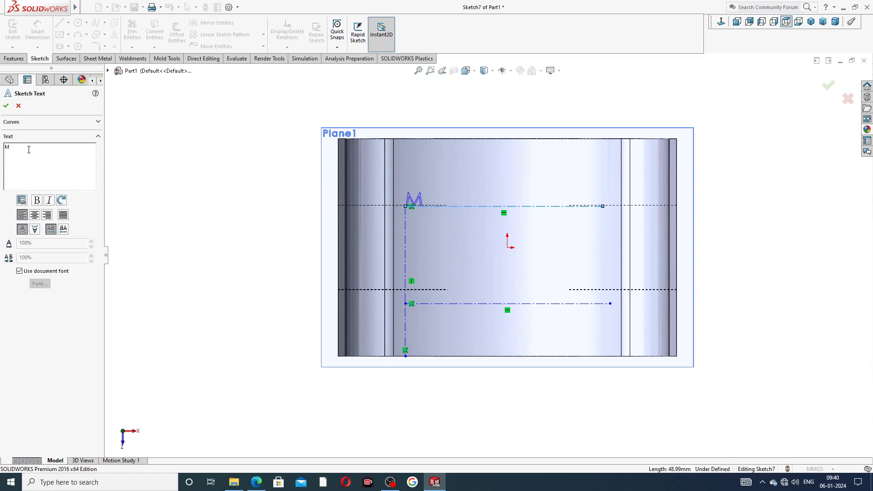
type("ag")
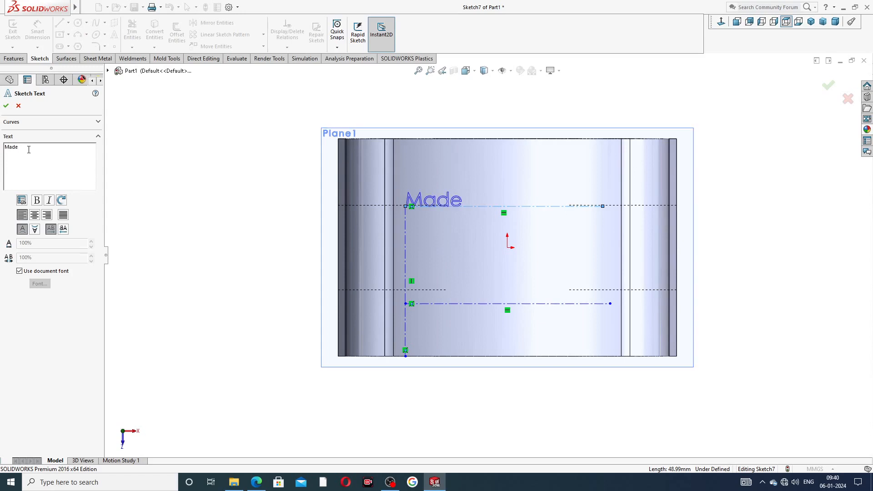
type("Germony")
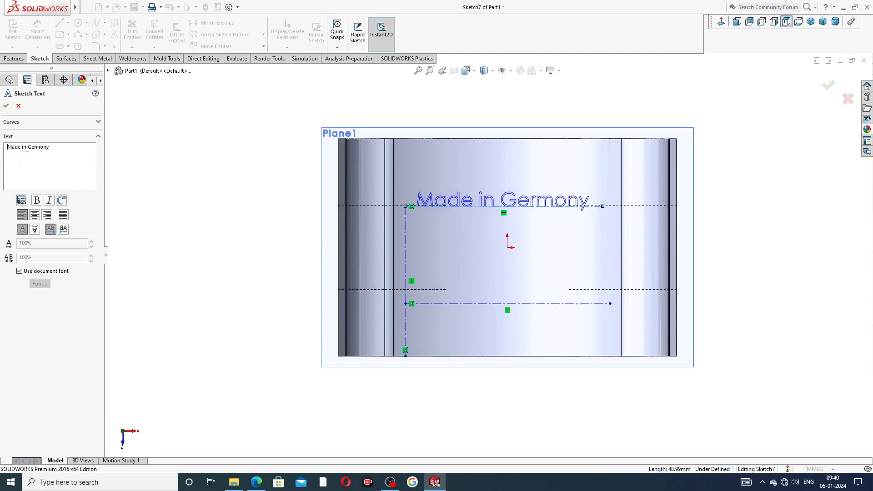
left_click(6, 105)
Place the sketch text "CAD,CAE,TUTORIAL" along the lower horizontal centerline.
left_click(457, 303)
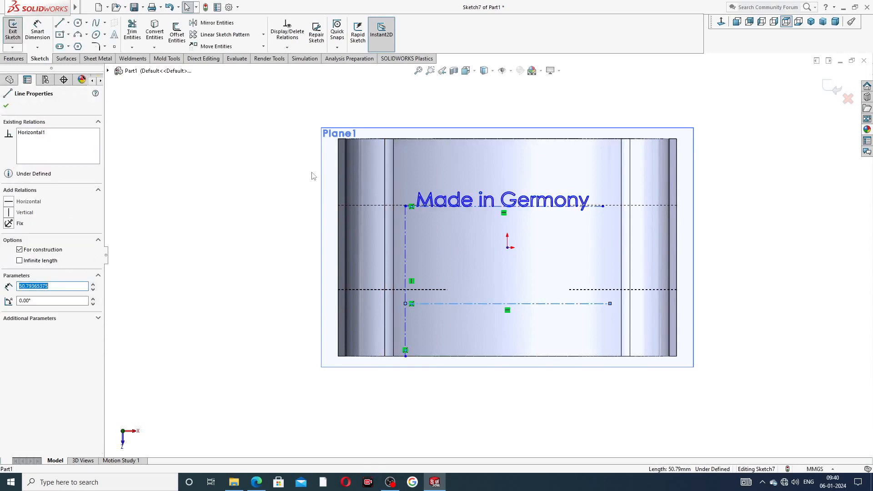
left_click(114, 35)
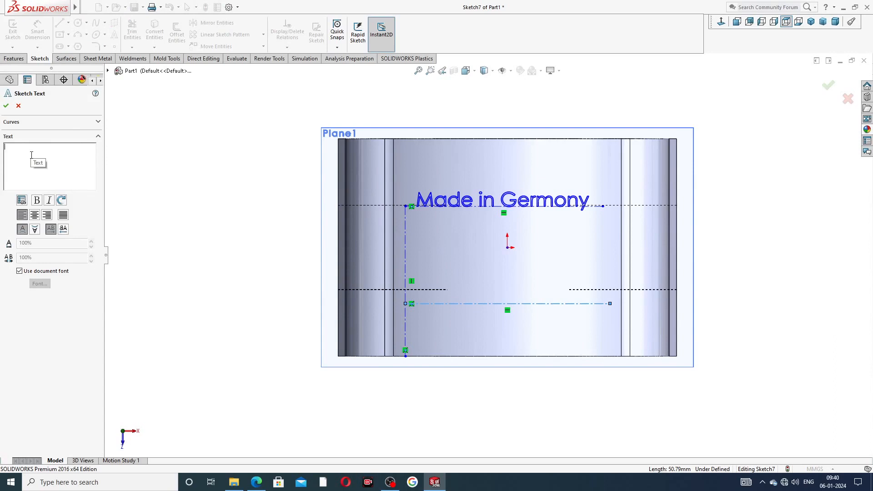
type("CAD,CAE,T")
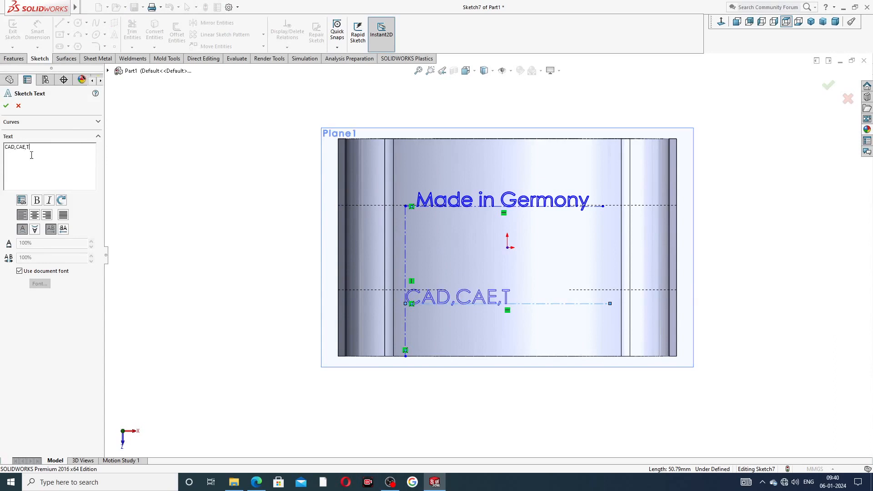
type("UTORIAL")
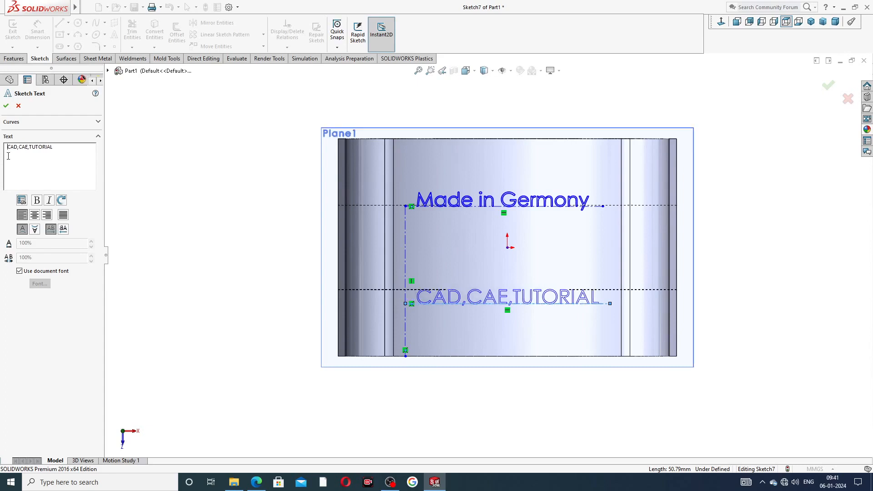
left_click(6, 106)
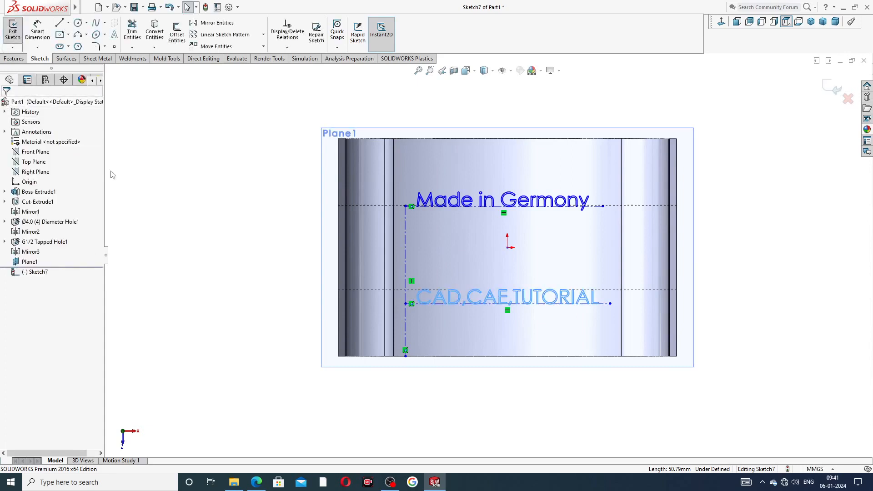
left_click(249, 209)
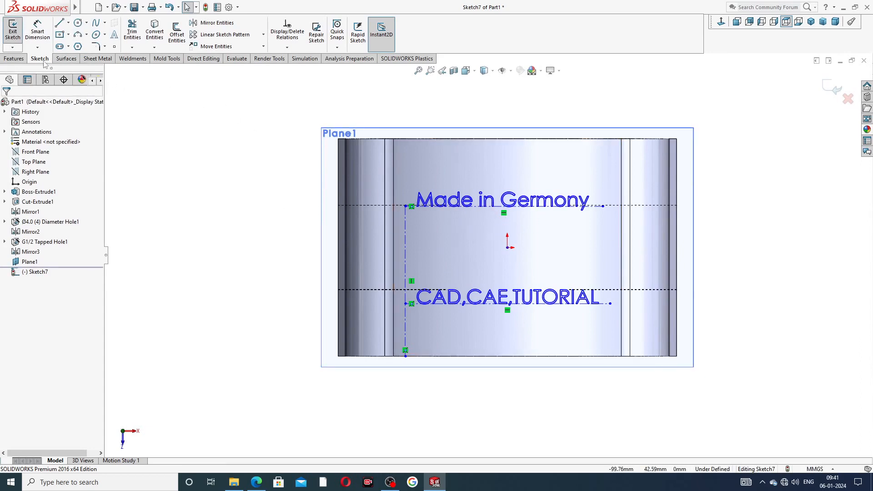
Start an extruded cut of the sketch texts with the Offset From Surface end condition, referencing the body's curved upper face.
left_click(13, 60)
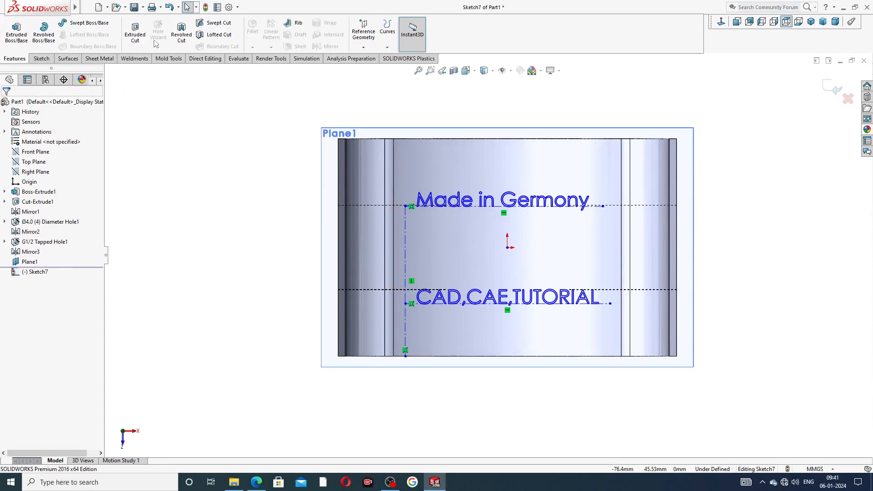
left_click(135, 37)
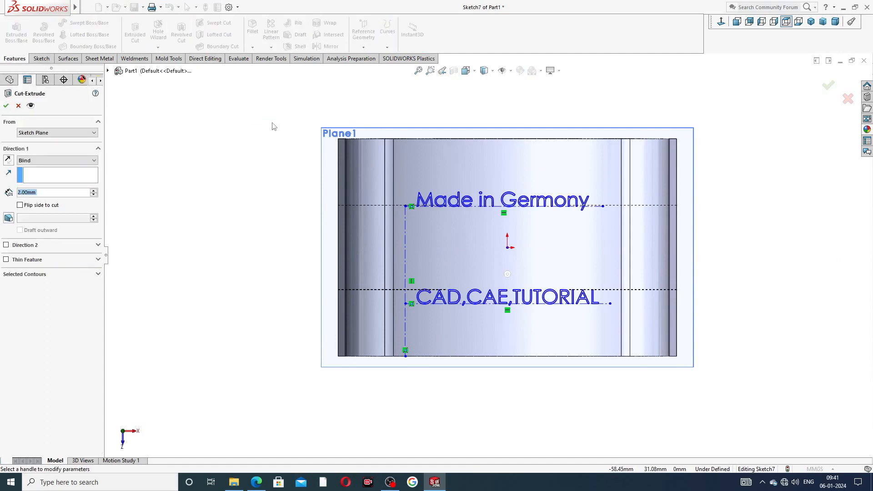
left_click(56, 162)
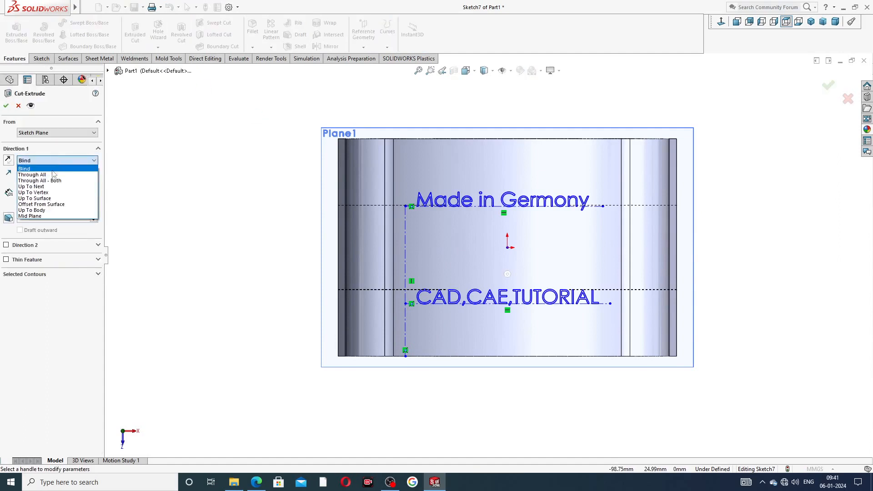
left_click(49, 205)
mouse_move(214, 239)
middle_mouse_down()
mouse_move(238, 105)
mouse_move(240, 146)
middle_mouse_up()
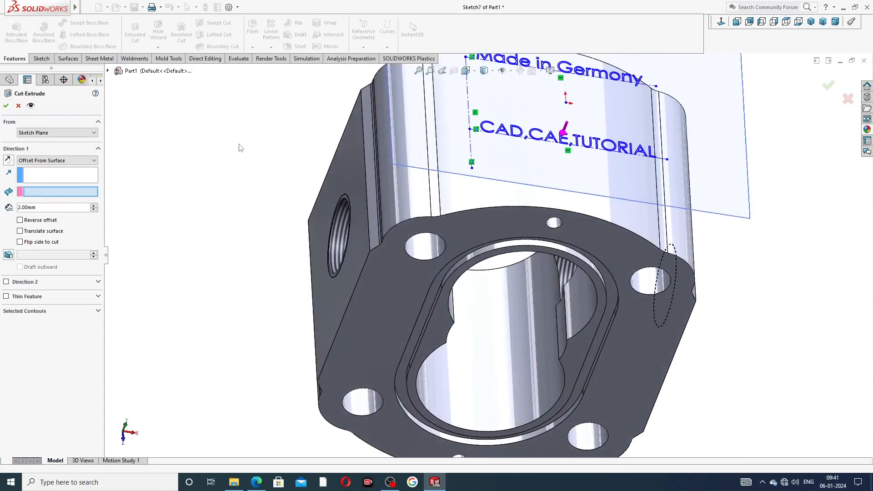
left_click(454, 192)
Set the cut's offset distance to 0.40 mm with the offset reversed, and complete the text engraving.
key("f")
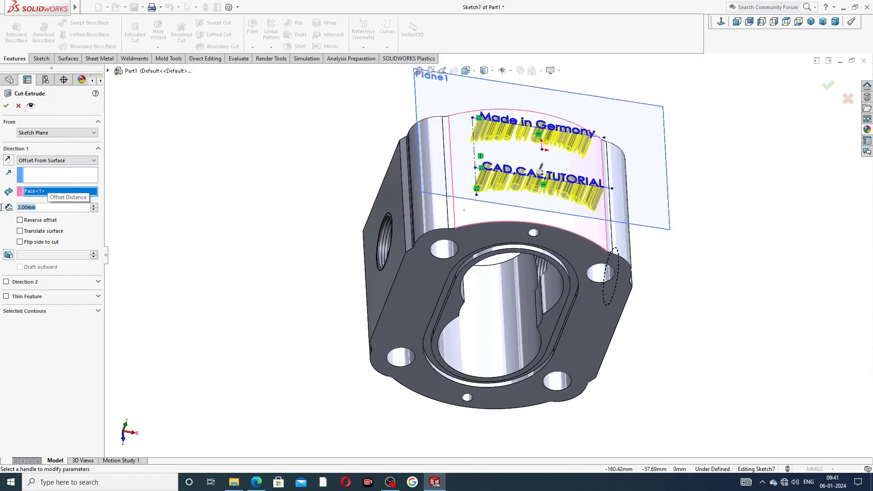
key("BackSpace")
type(".")
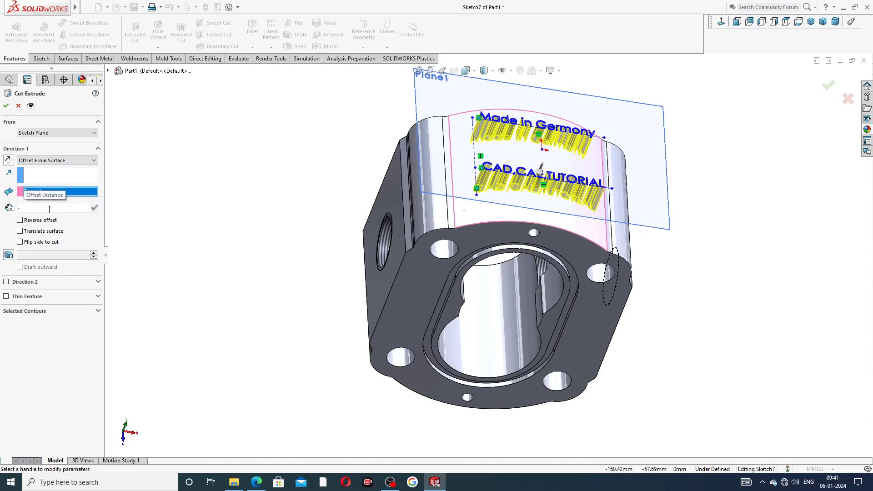
type("40mm")
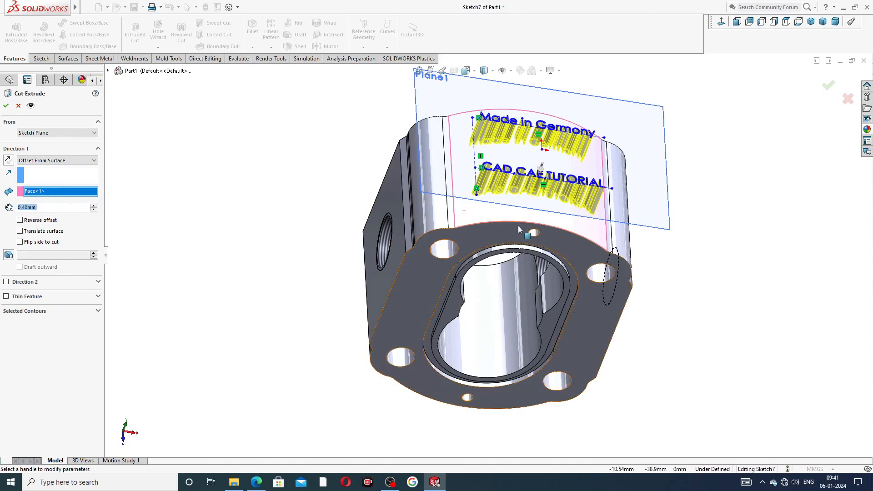
mouse_move(659, 255)
middle_mouse_down()
mouse_move(654, 205)
mouse_move(683, 146)
mouse_move(678, 163)
middle_mouse_up()
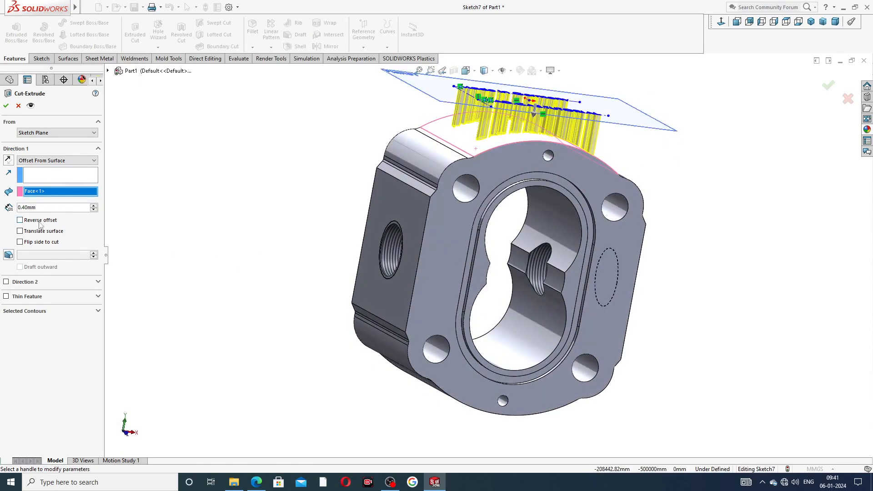
left_click(20, 220)
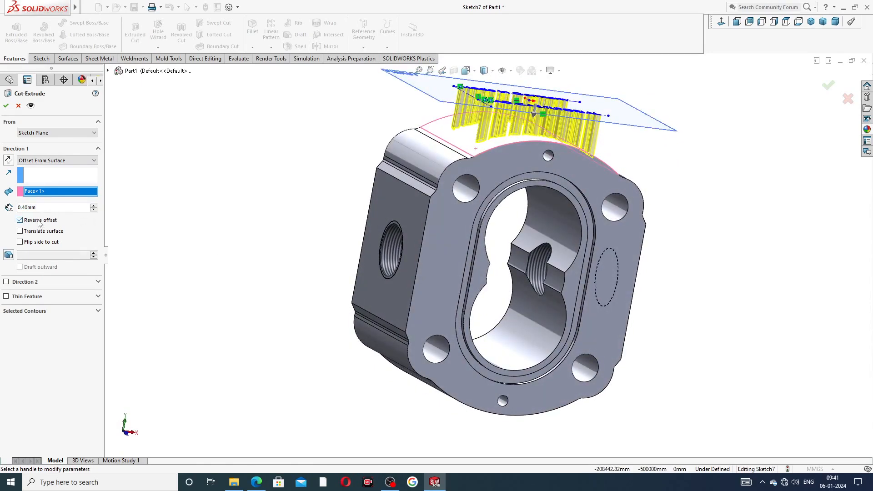
left_click(6, 107)
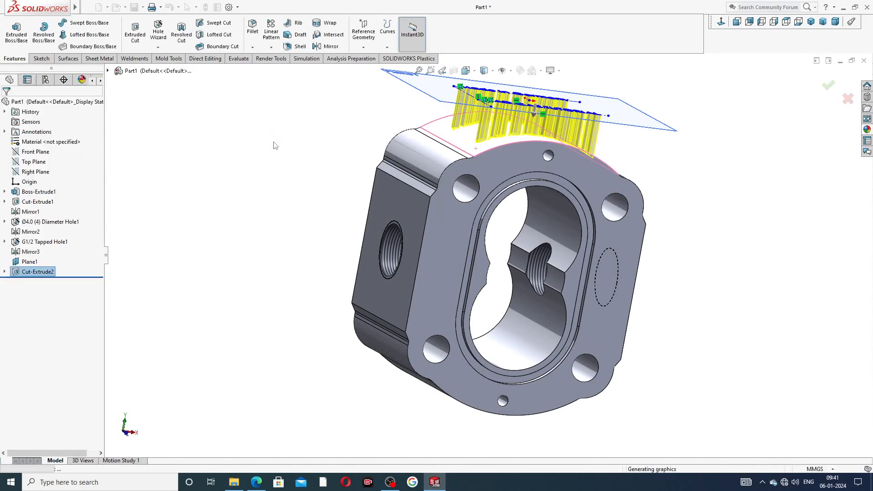
Hide the reference plane above the curved face.
left_click(669, 107)
left_click(700, 120)
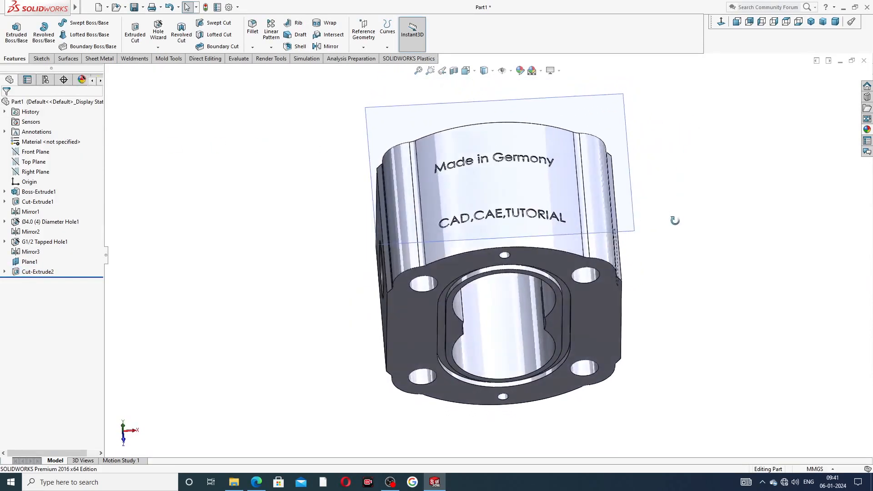
left_click(629, 176)
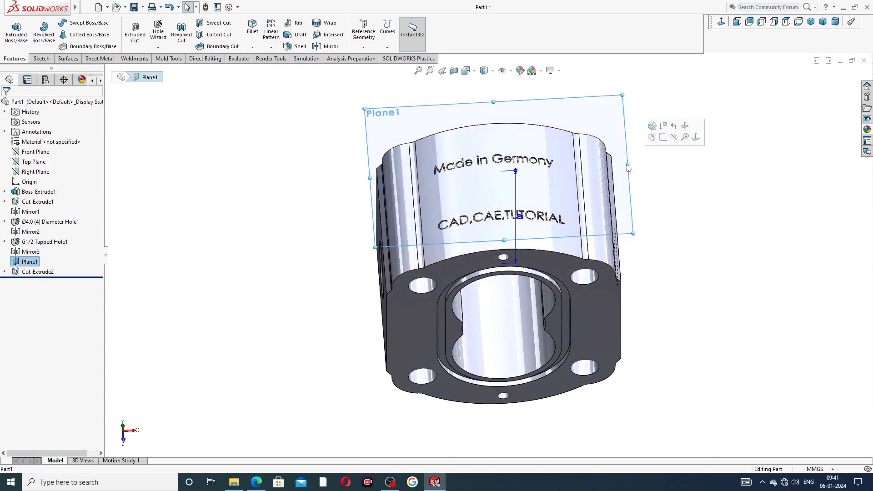
left_click(672, 138)
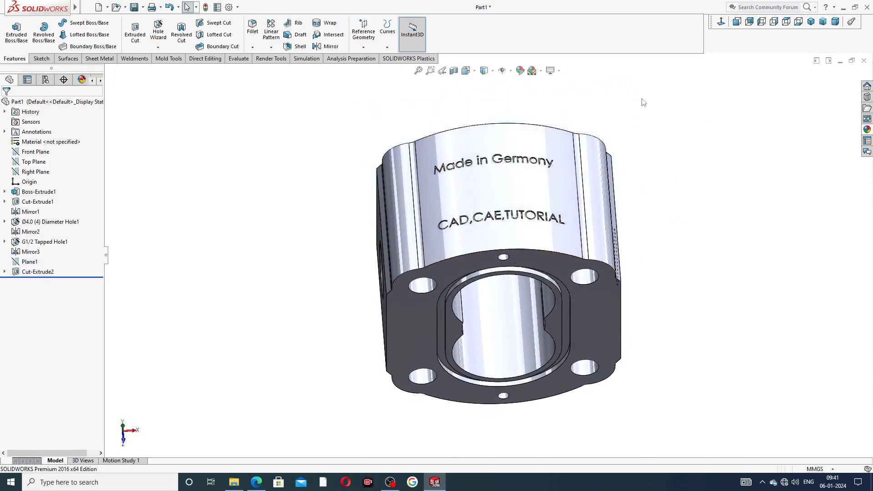
Apply the polished nickel metal appearance to the whole pump body and show it in isometric view.
scroll(463, 209, "down", 2)
scroll(575, 186, "up", 3)
middle_click_drag(575, 186, 614, 181)
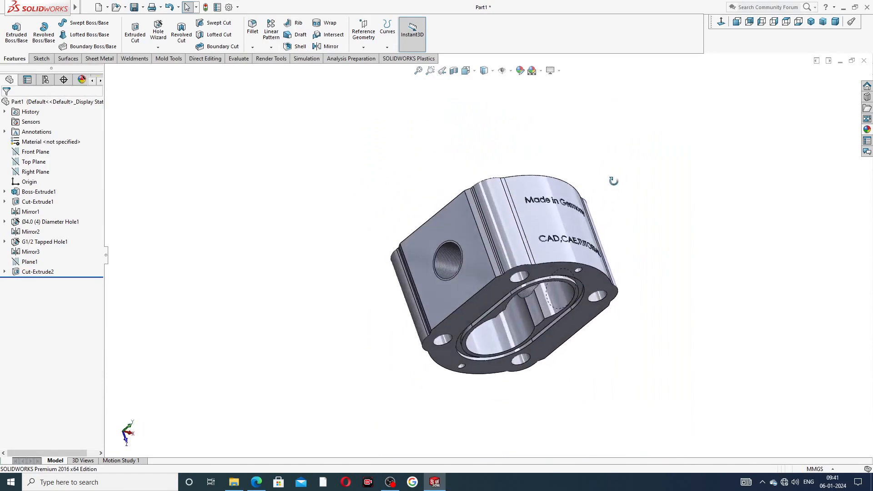
left_click(869, 130)
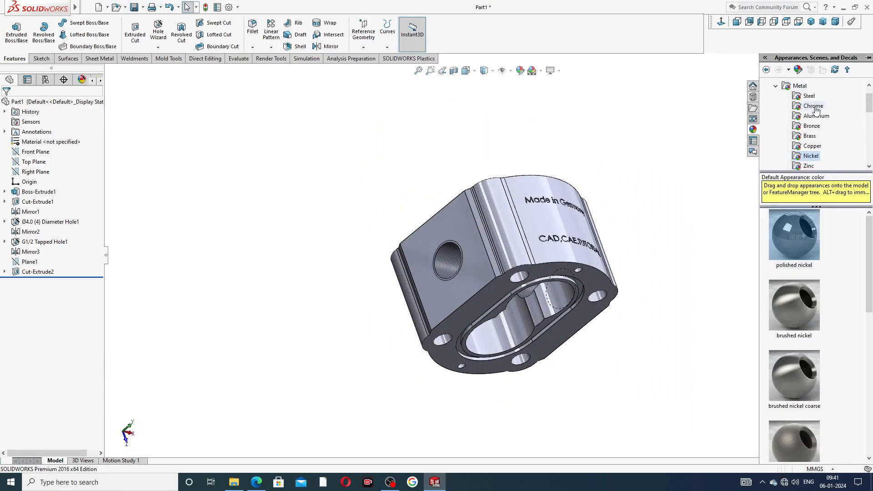
scroll(810, 103, "up", 1)
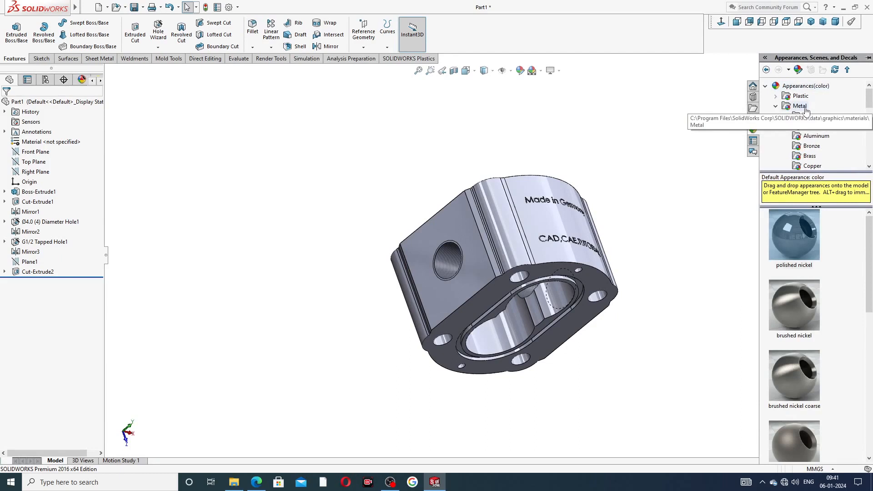
scroll(823, 146, "down", 1)
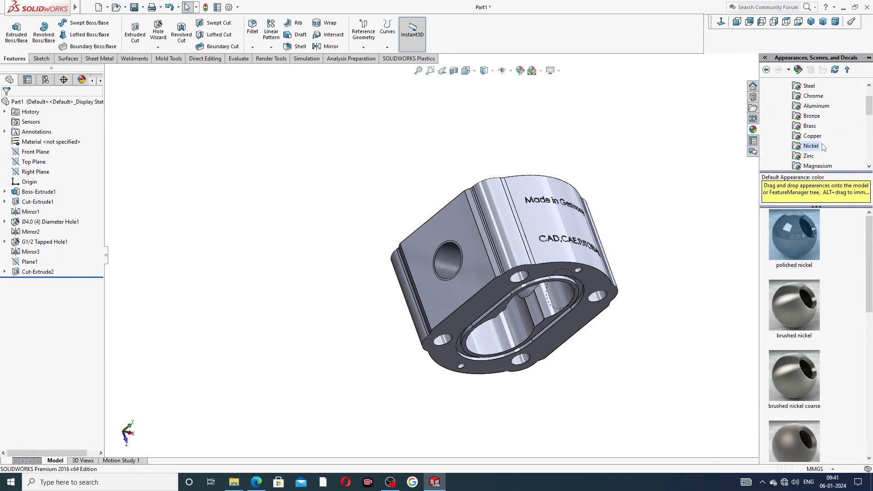
double_click(801, 230)
middle_click_drag(611, 283, 795, 82)
left_click(811, 22)
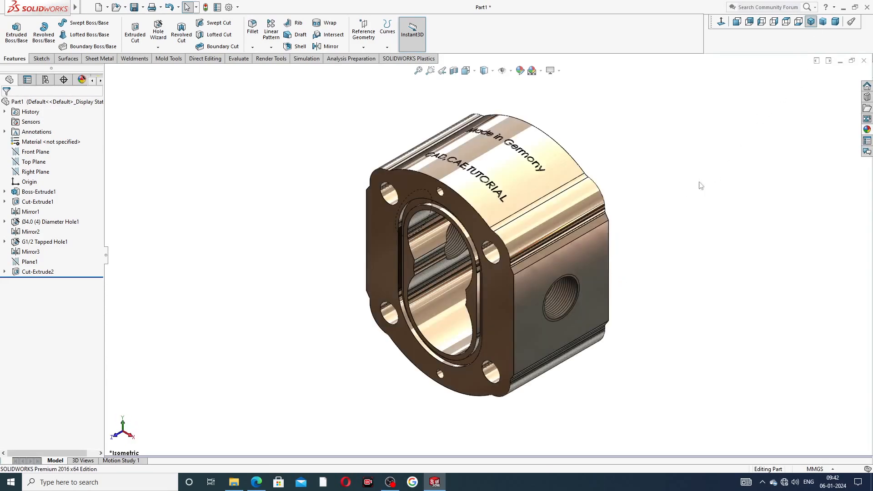
Examine the finished pump body from several sides, including its bores, threaded ports and engraved text.
scroll(466, 214, "down", 3)
scroll(468, 214, "up", 3)
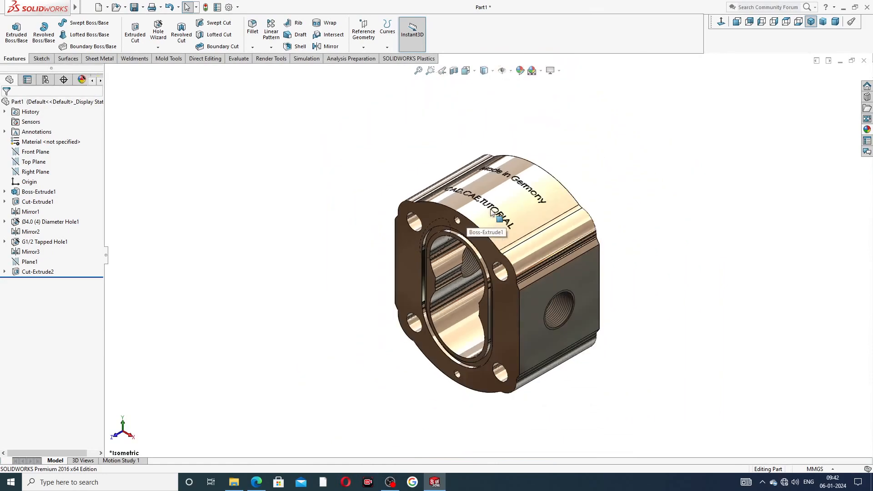
middle_click_drag(468, 215, 424, 219)
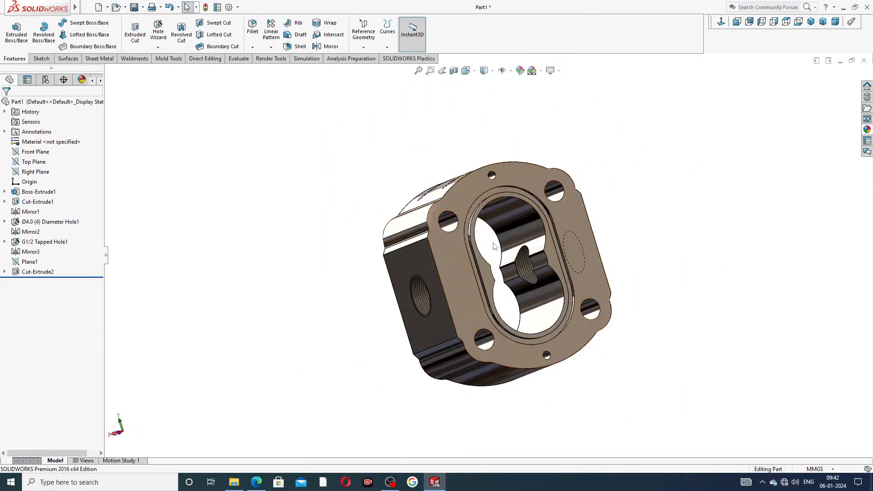
scroll(496, 241, "down", 2)
middle_click_drag(627, 223, 809, 220)
left_click(811, 21)
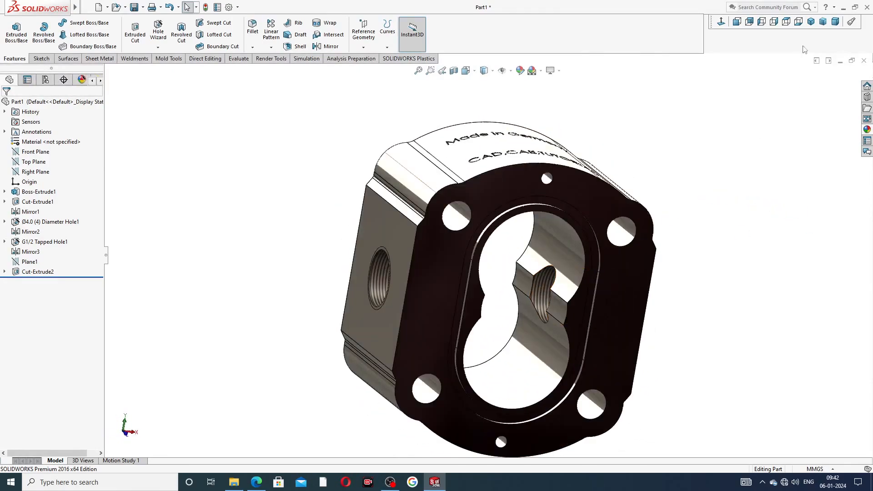
scroll(535, 414, "down", 2)
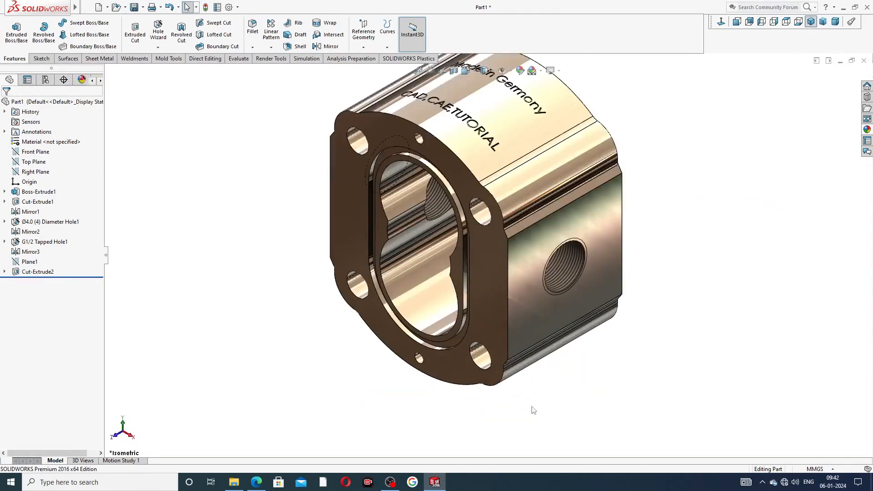
scroll(568, 164, "up", 2)
scroll(523, 168, "down", 2)
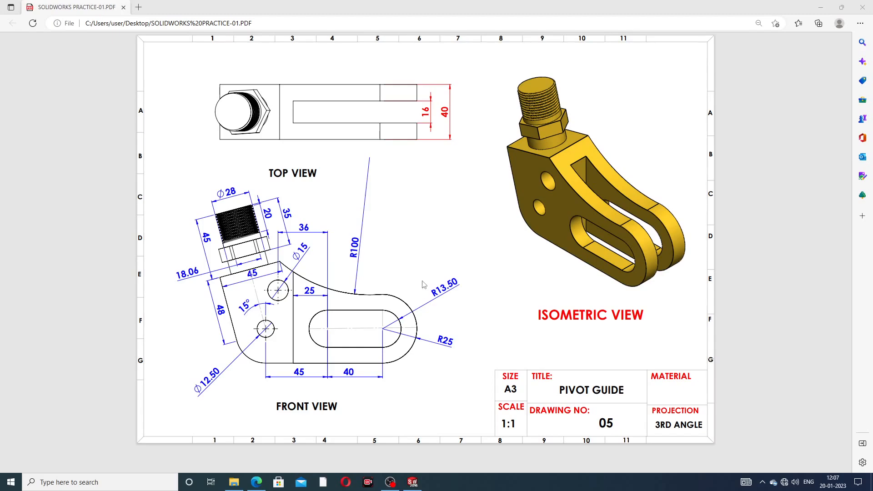
Switch from the pivot guide drawing to SOLIDWORKS, view the finished pivot guide model and close its part document.
left_click(413, 483)
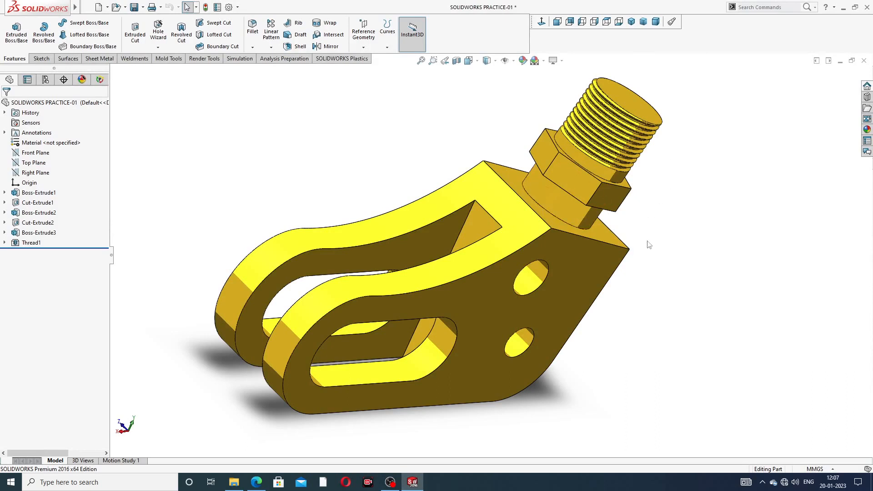
middle_click_drag(649, 246, 612, 304)
scroll(567, 213, "up", 3)
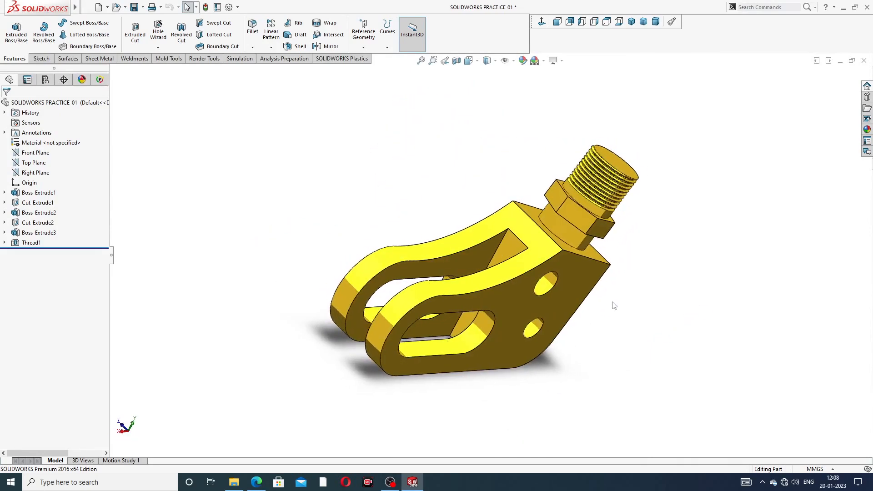
scroll(564, 265, "down", 2)
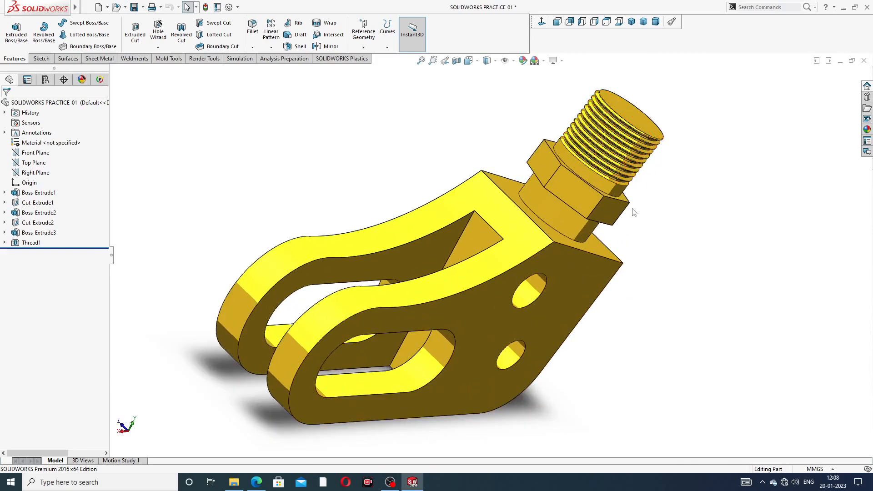
left_click(863, 61)
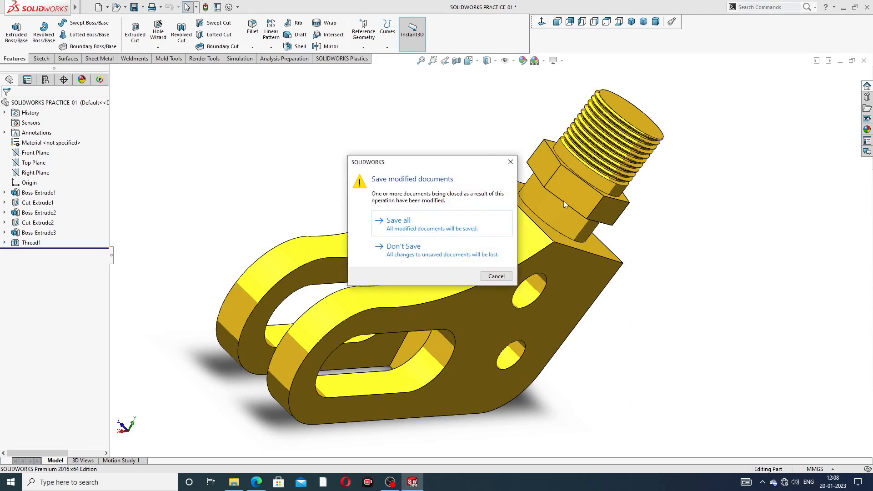
left_click(511, 162)
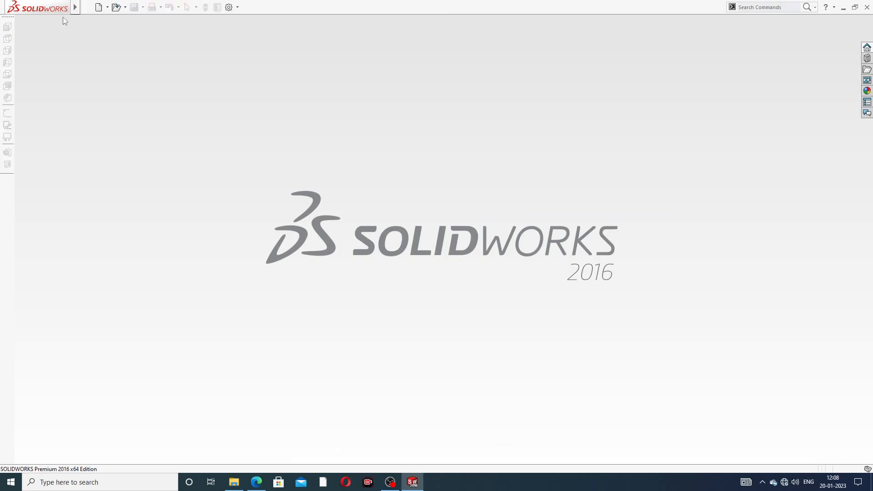
Create a new part document for modelling the pivot guide.
left_click(86, 7)
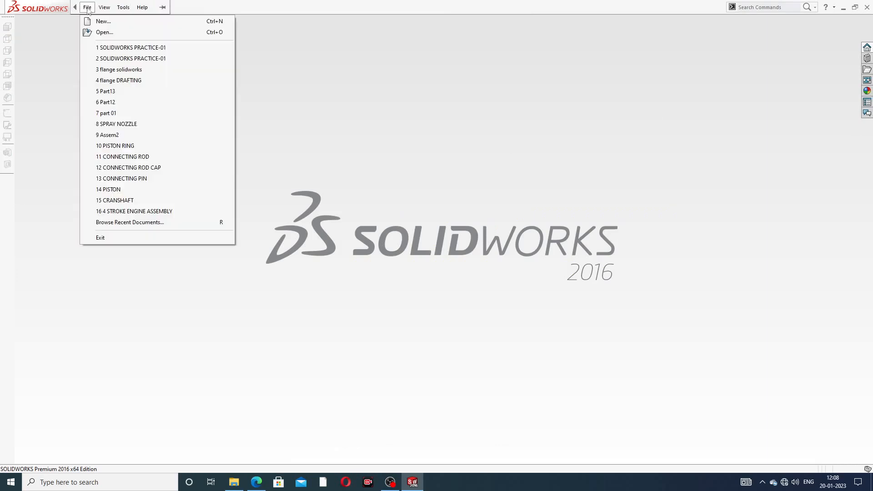
left_click(99, 22)
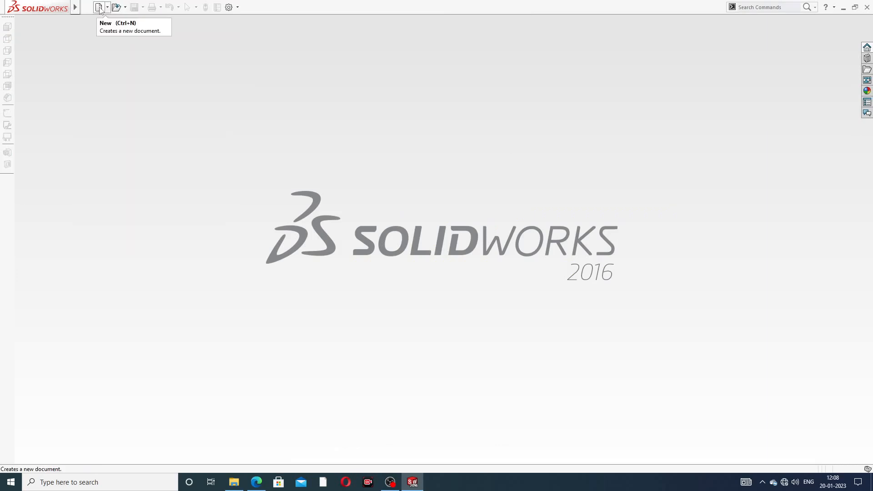
left_click(98, 8)
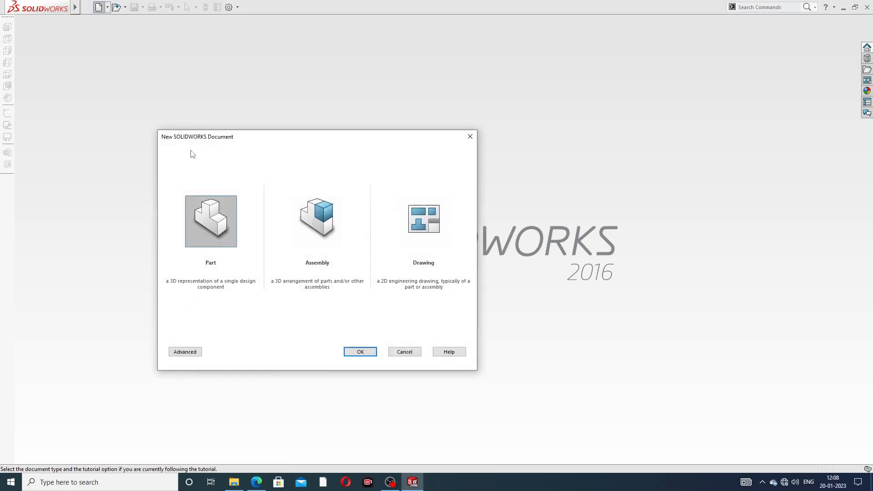
left_click(369, 356)
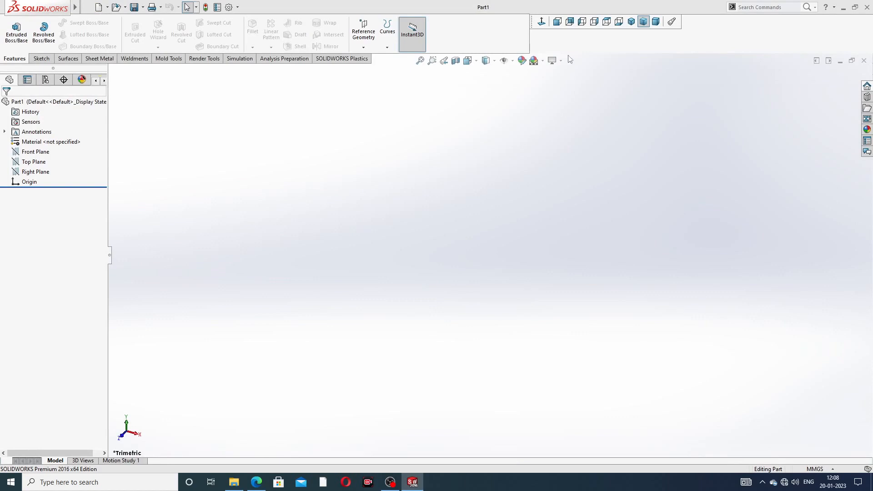
Apply the Plain White scene and raise both the shaded and wireframe image quality resolutions to their highest settings.
left_click(543, 62)
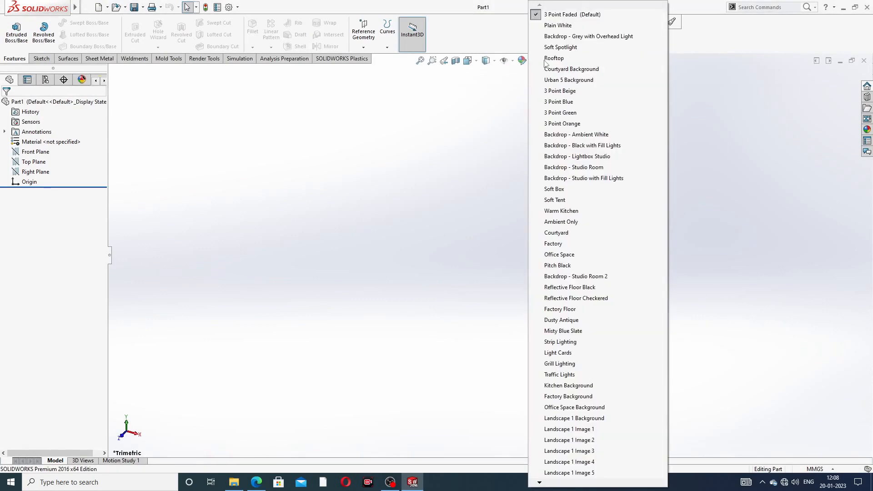
left_click(559, 25)
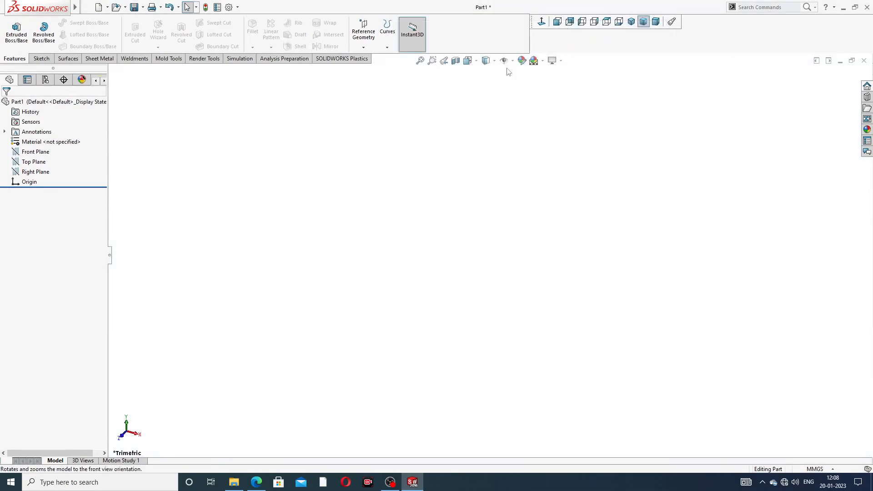
left_click(229, 7)
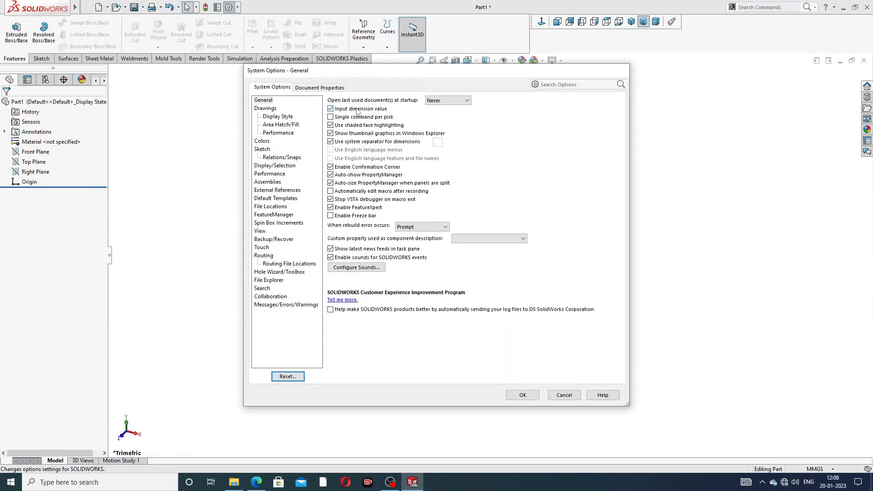
left_click(319, 88)
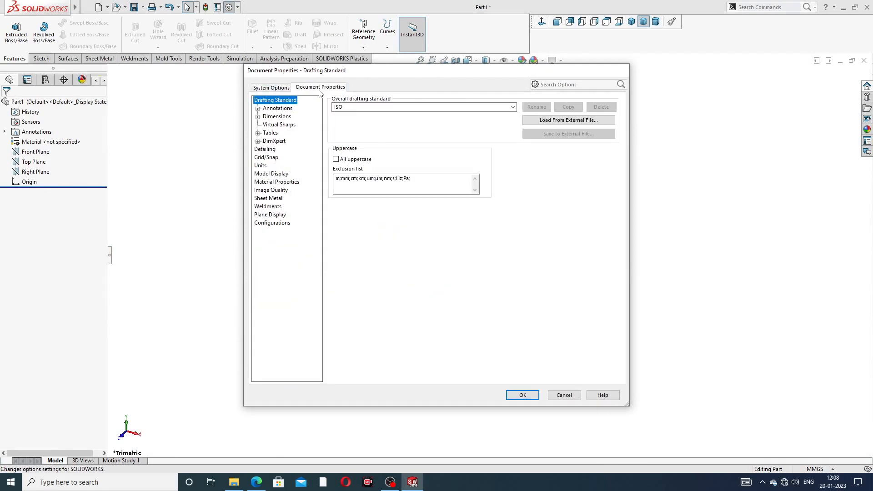
left_click(273, 191)
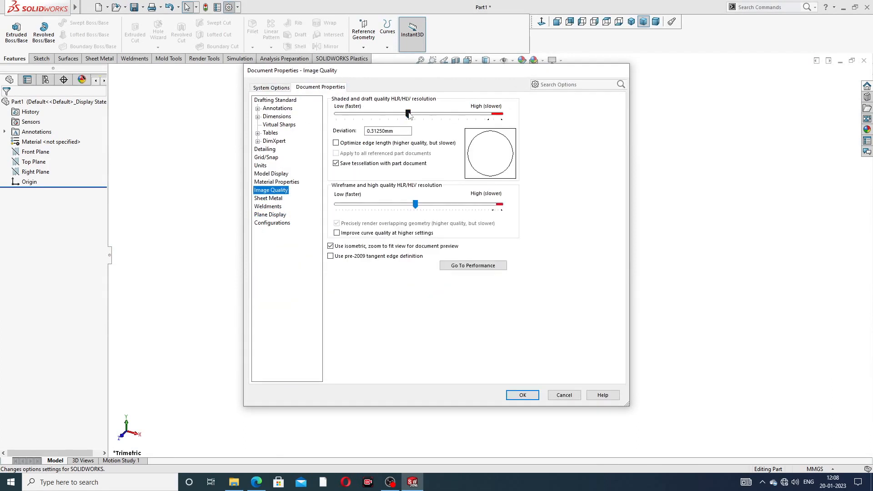
mouse_move(408, 114)
left_mouse_down()
mouse_move(479, 117)
mouse_move(499, 140)
left_mouse_up()
left_click_drag(418, 207, 502, 205)
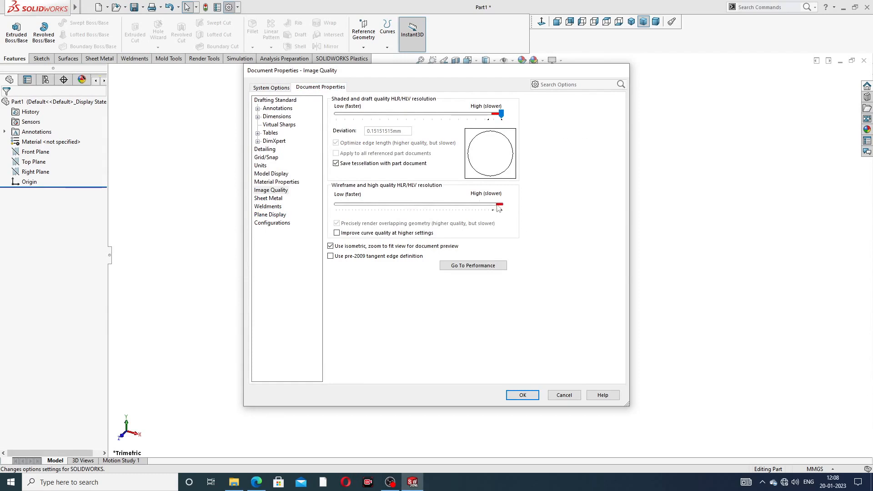
left_click(523, 395)
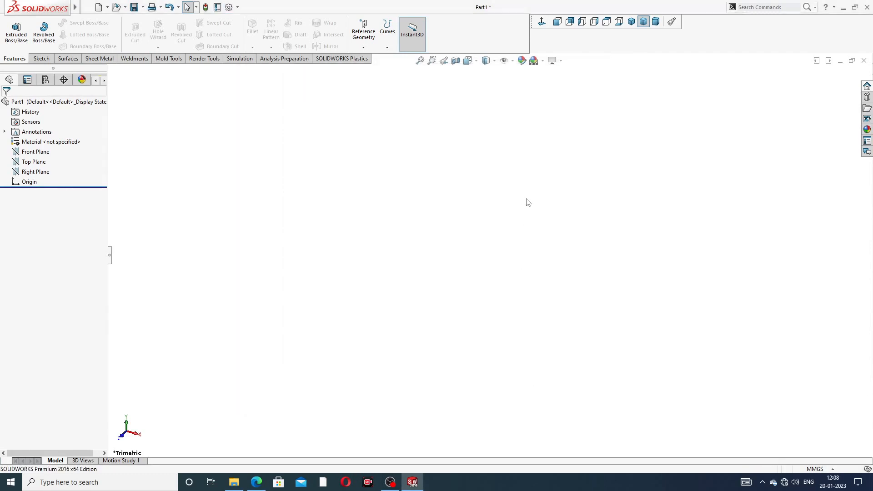
Start a sketch on the Front Plane, check the pivot guide's front view in the drawing PDF and return to SOLIDWORKS.
left_click(33, 154)
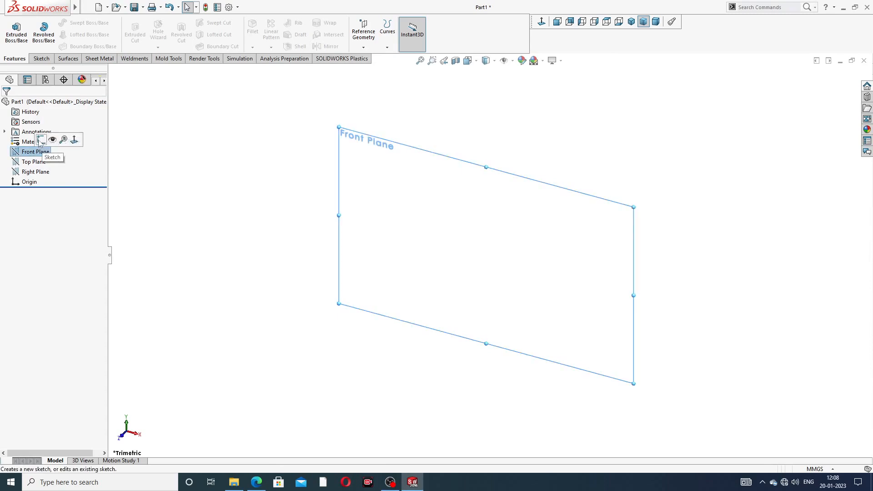
left_click(41, 140)
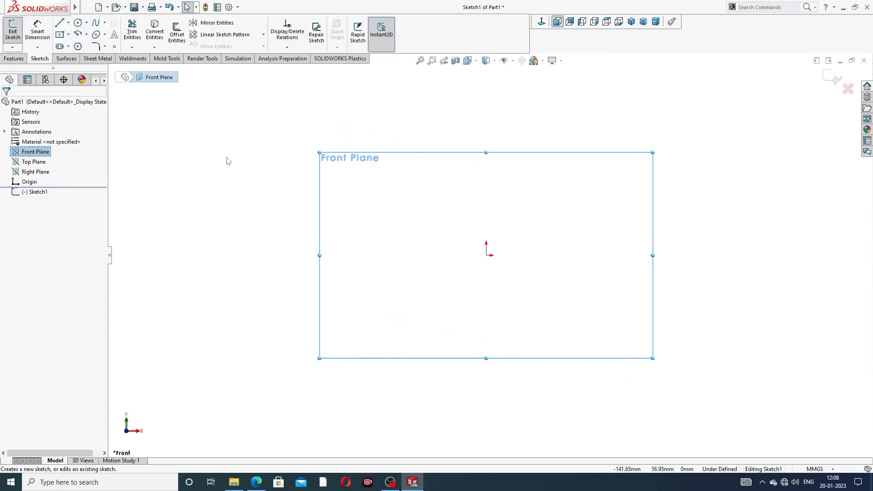
left_click(257, 483)
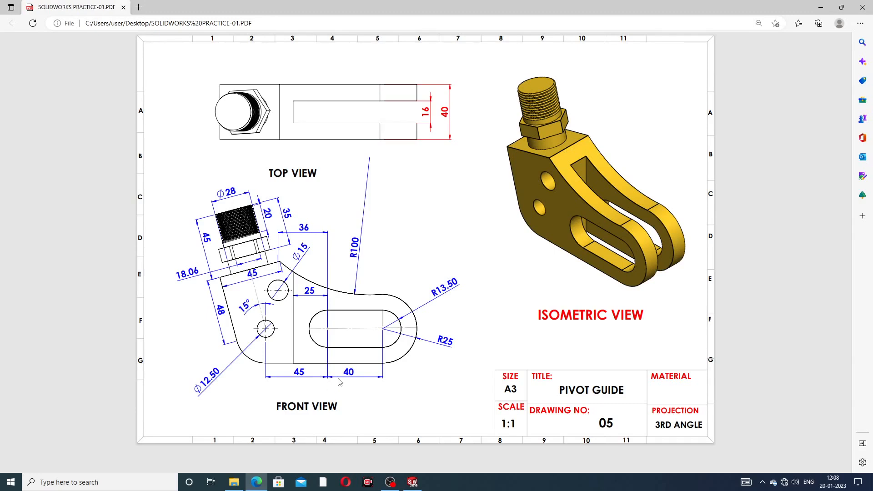
left_click(412, 483)
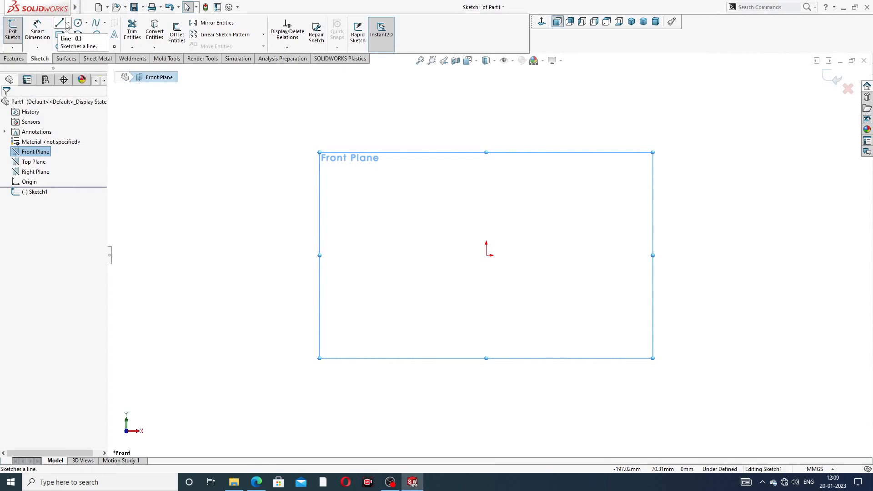
left_click(67, 25)
left_click(78, 44)
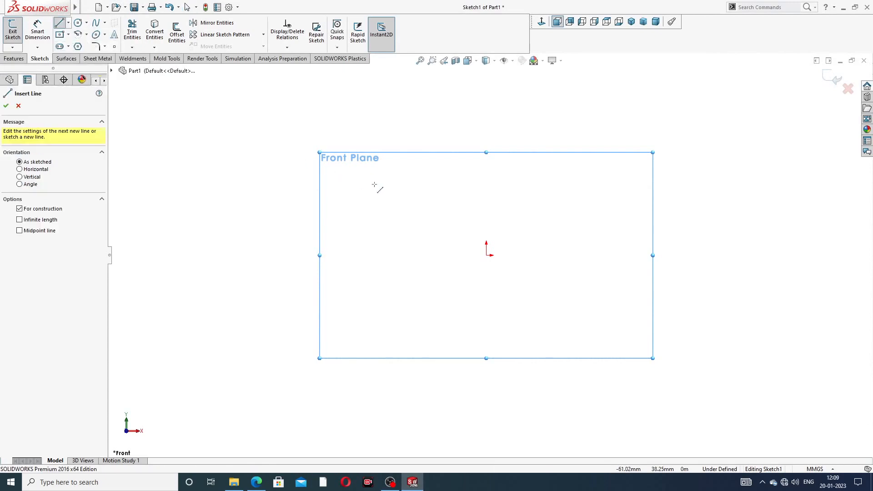
left_click(486, 101)
left_click(487, 255)
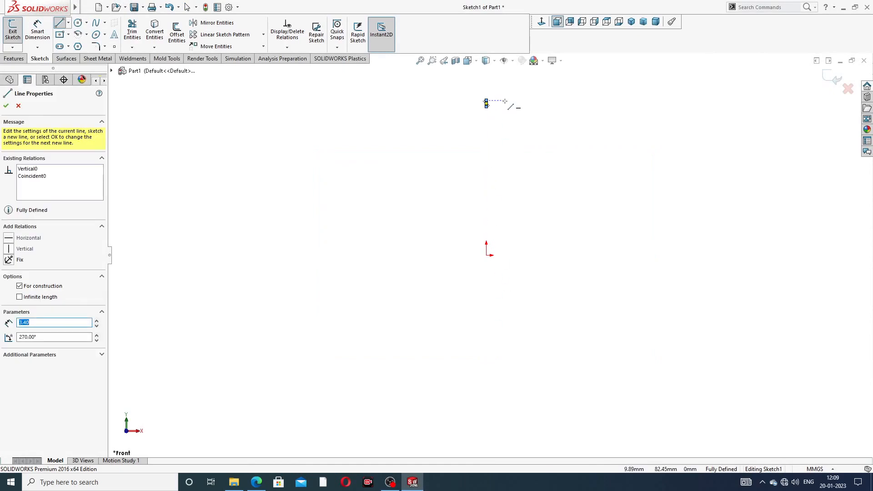
right_click(501, 101)
left_click(523, 109)
left_click_drag(477, 97, 504, 102)
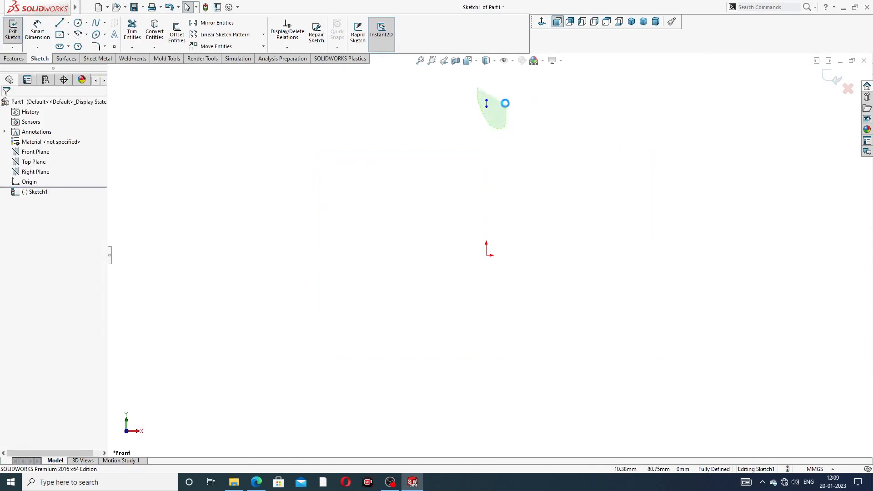
key("Delete")
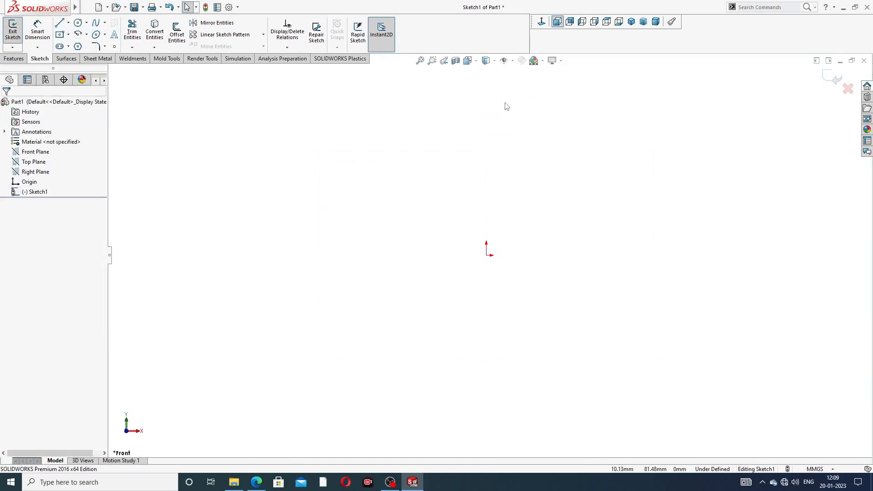
Draw a vertical centerline about 127 mm long through the origin, extending above and below it.
left_click(68, 23)
left_click(80, 44)
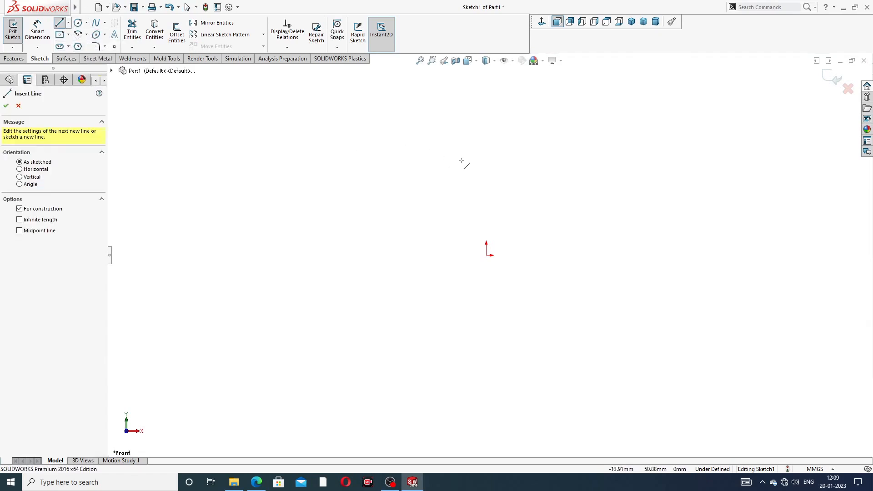
left_click(486, 254)
left_click(486, 110)
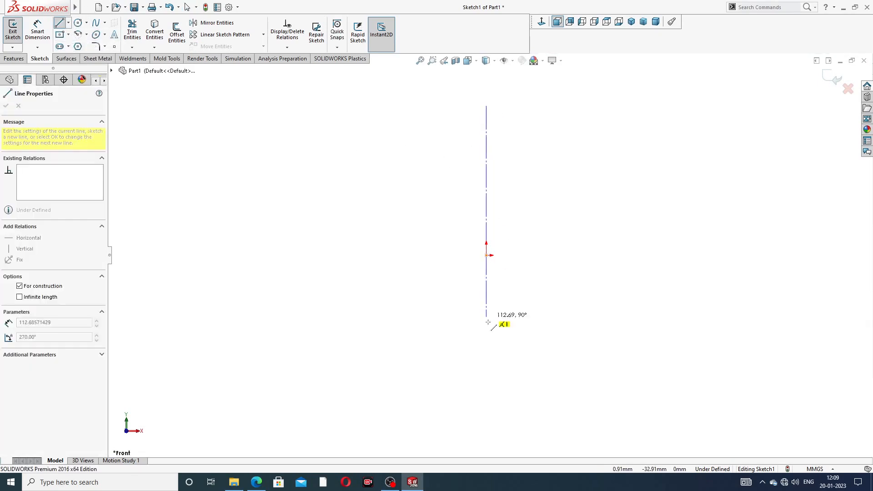
left_click(486, 343)
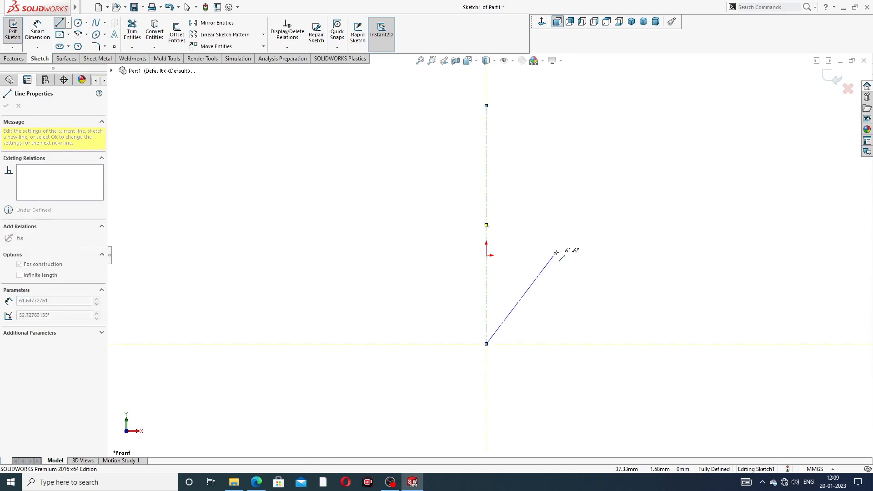
right_click(557, 251)
left_click(574, 259)
Draw a horizontal centerline about 151 mm long through the origin, crossing the vertical centerline.
left_click(68, 23)
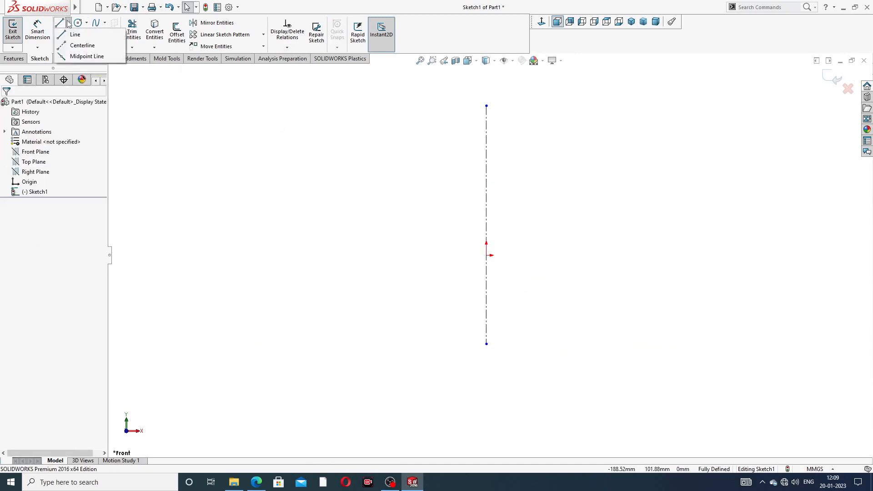
left_click(81, 45)
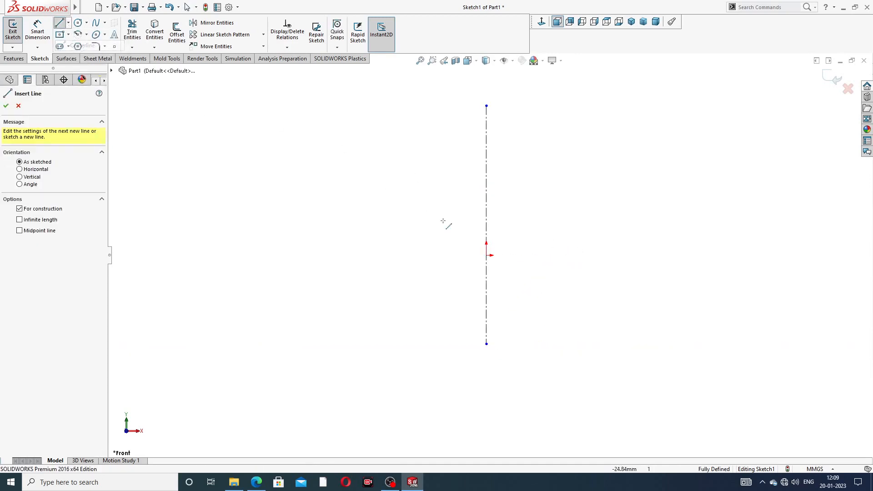
left_click(361, 255)
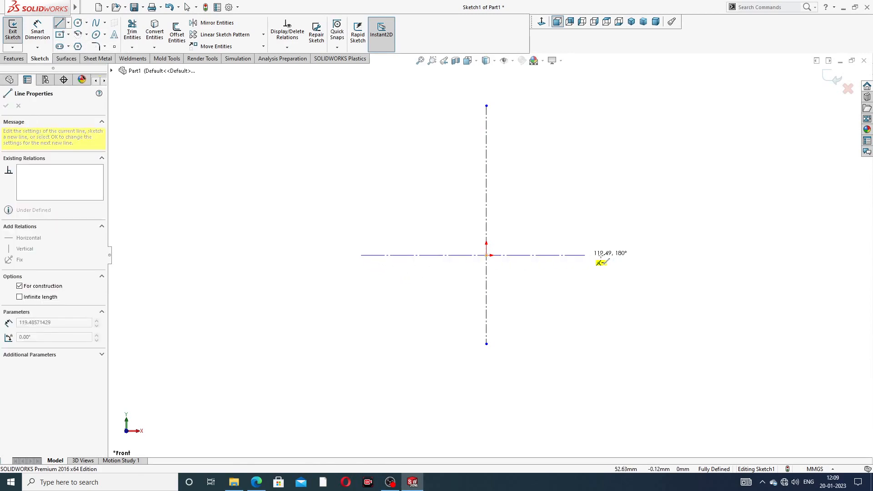
left_click(643, 255)
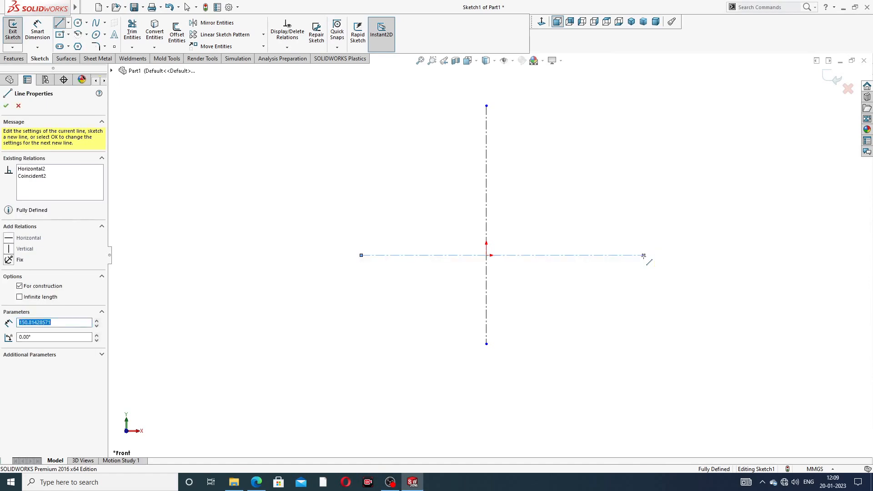
right_click(677, 131)
left_click(705, 143)
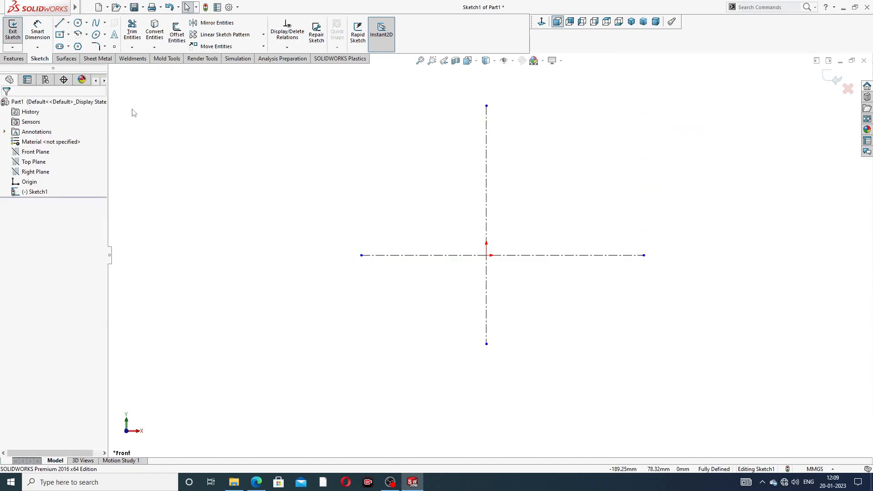
left_click(70, 25)
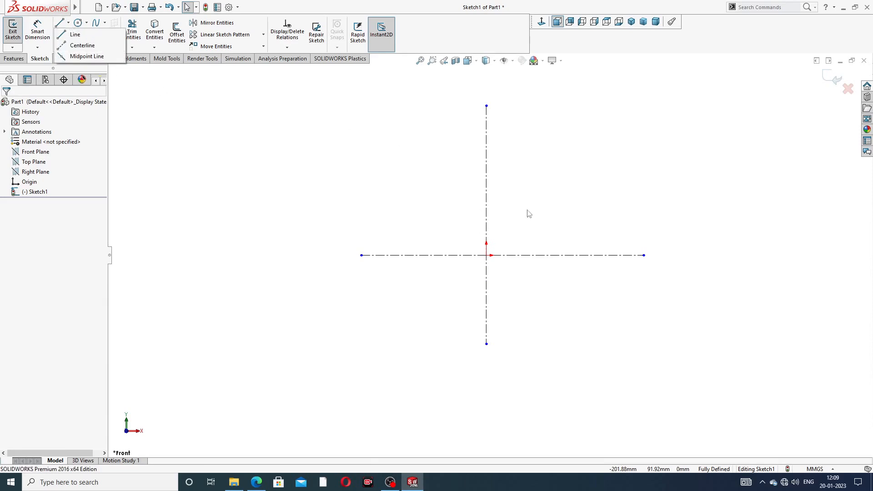
left_click(526, 257)
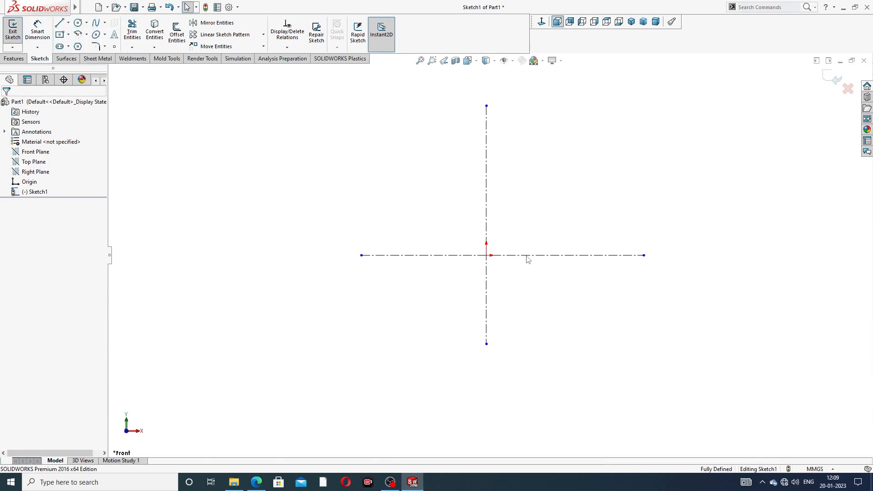
left_click(486, 191)
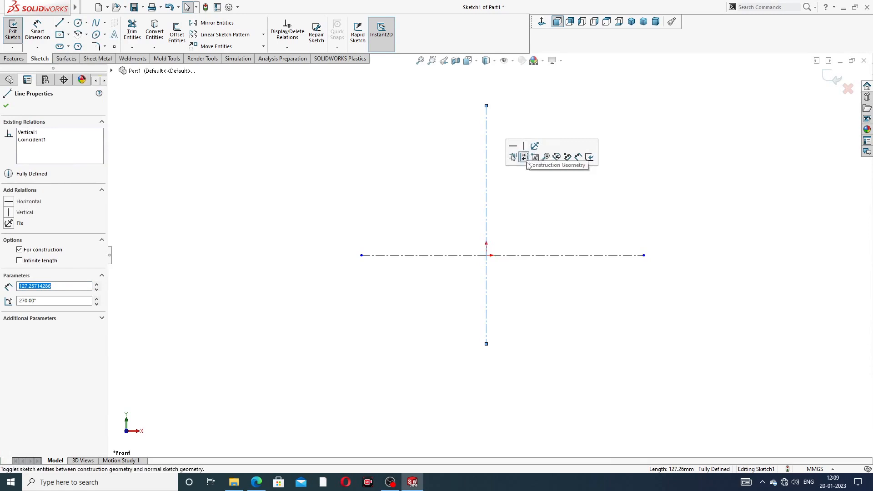
left_click(587, 228)
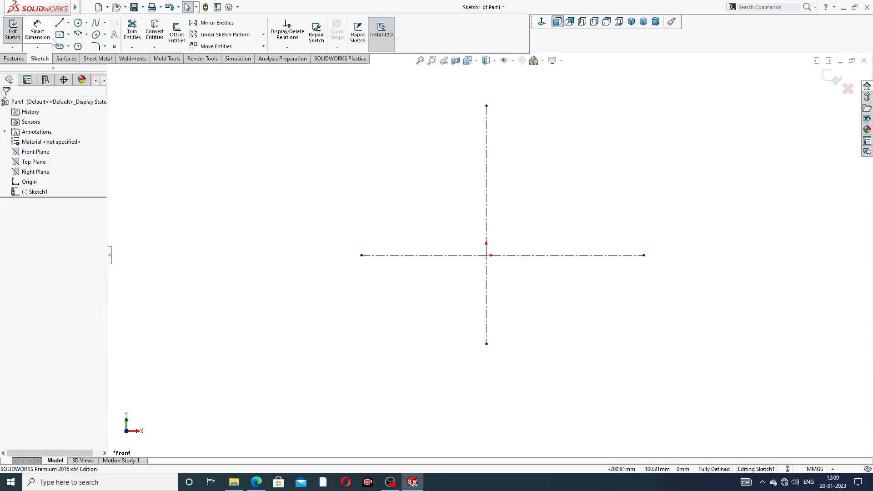
Draw a horizontal line about 84 mm long, starting on the vertical centerline about 40 mm below the origin and ending beneath the horizontal centerline's right end.
left_click(59, 23)
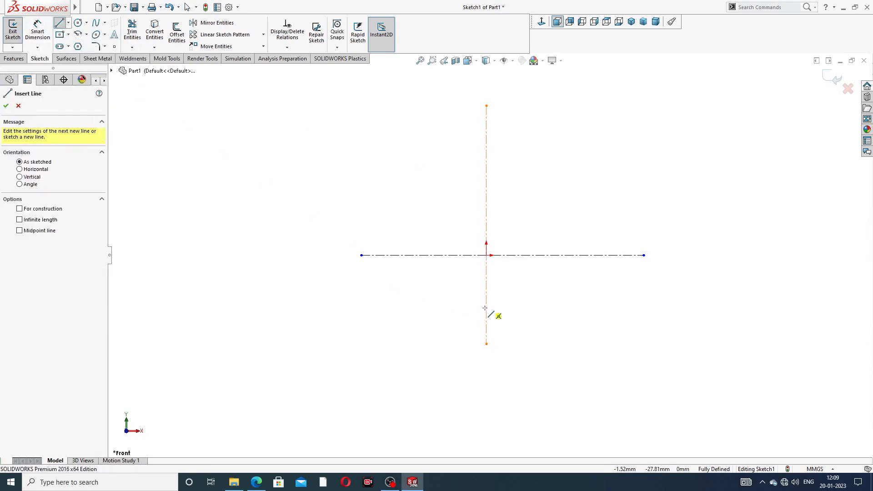
left_click(486, 329)
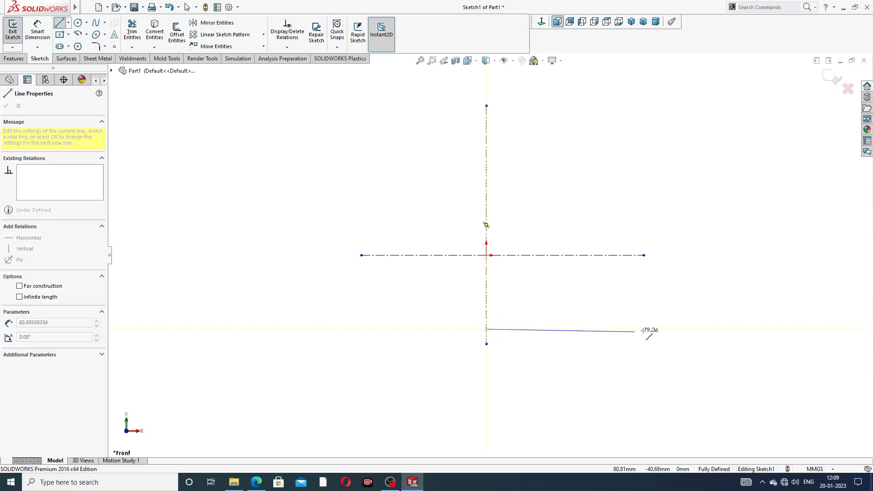
left_click(675, 329)
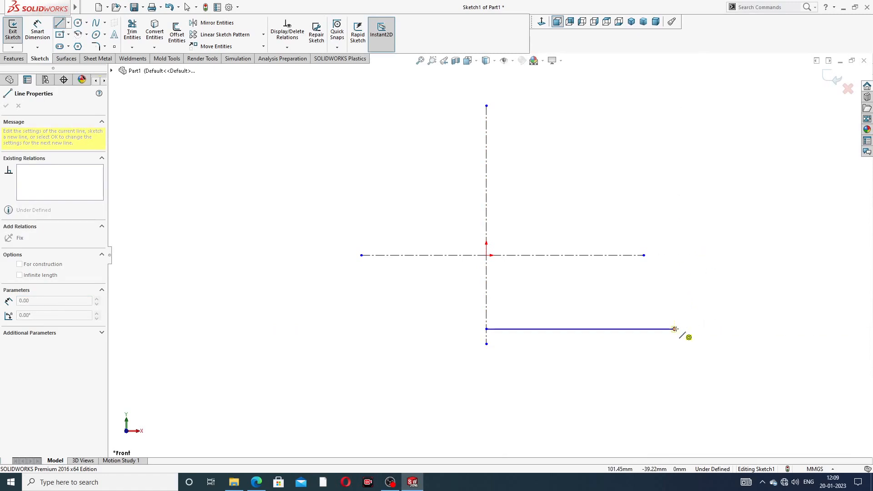
key("a")
key("Escape")
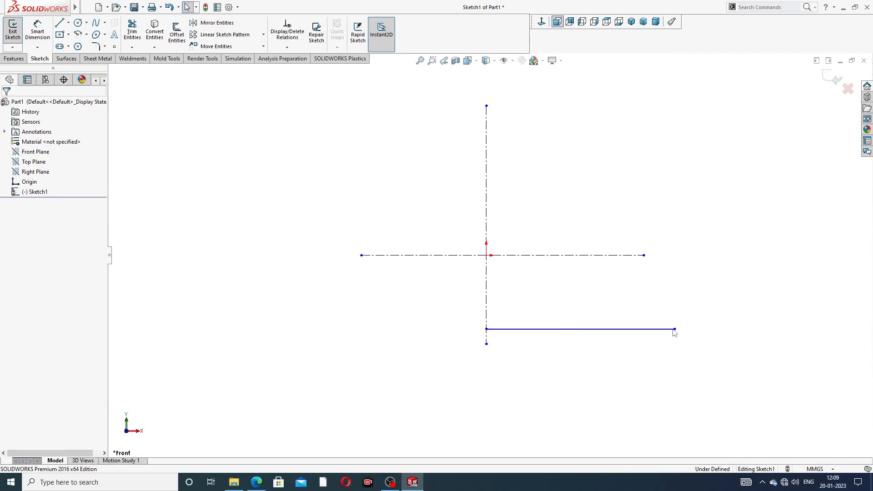
left_click_drag(676, 332, 644, 330)
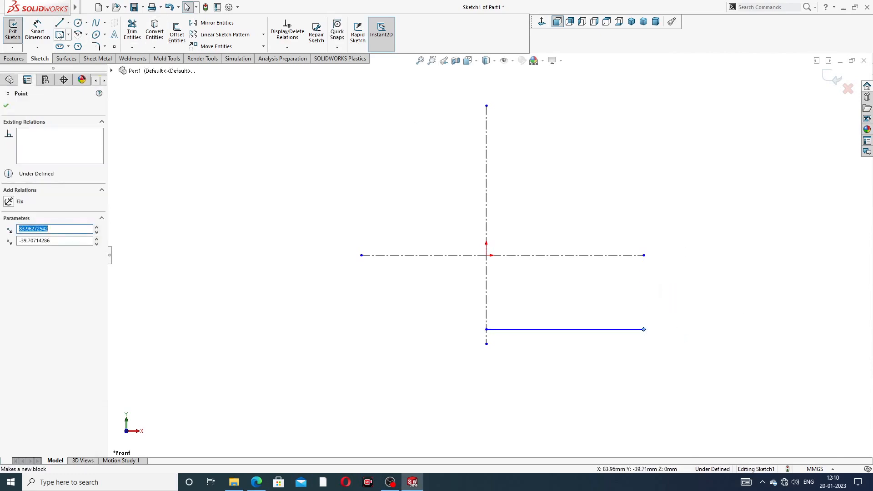
Add a 180° tangent arc of about 32 mm radius curving upward from the bottom line's right end.
left_click(59, 23)
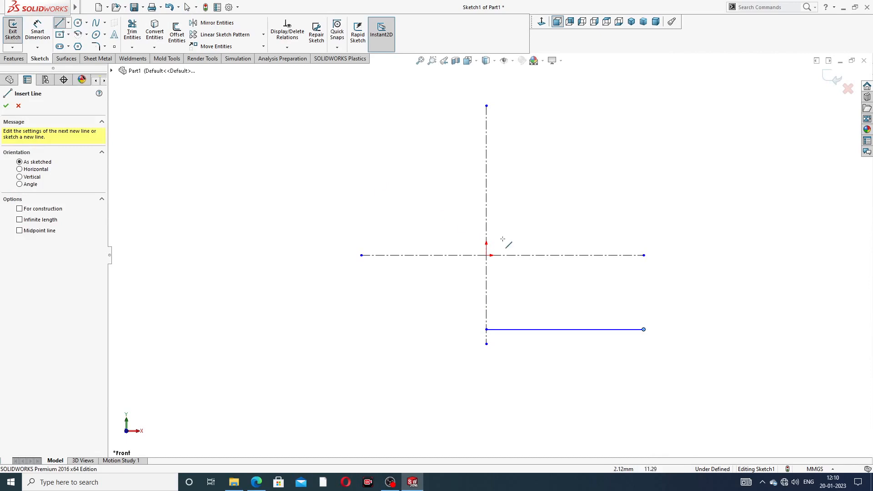
left_click(644, 330)
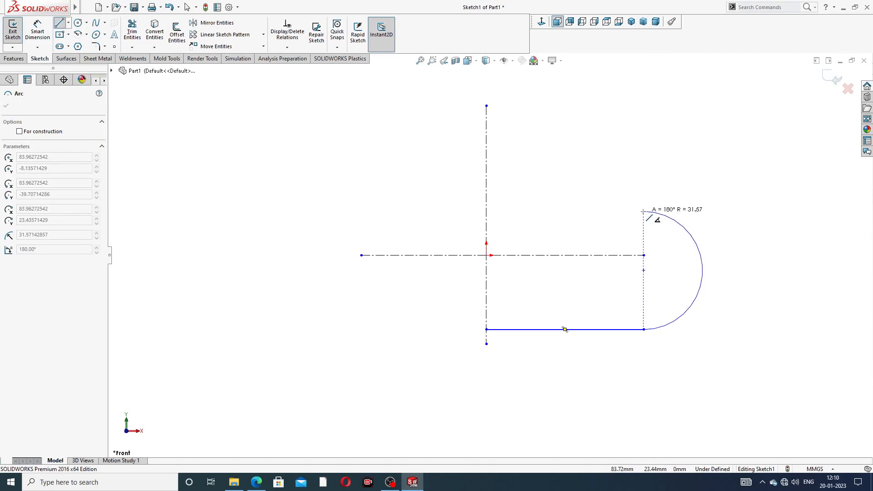
left_click(643, 212)
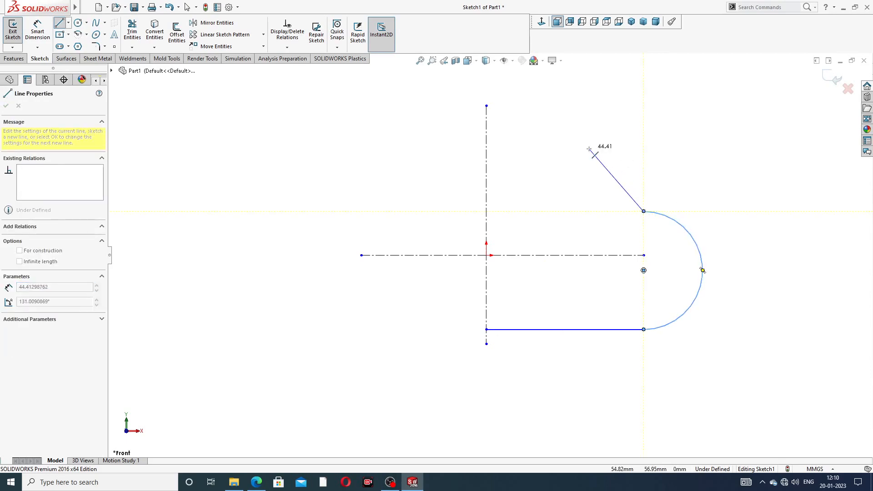
Following the drawing's front view, add a concave tangent arc from the right arc's upper end up toward the vertical centerline.
left_click(256, 482)
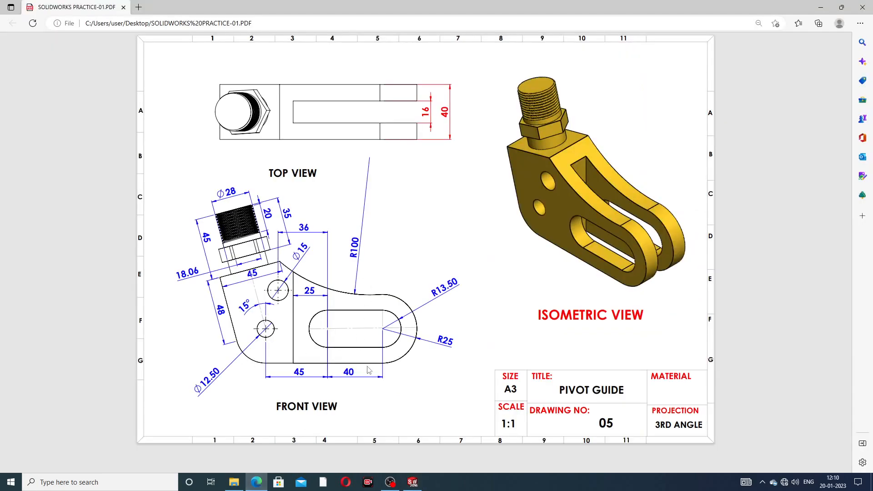
left_click(414, 483)
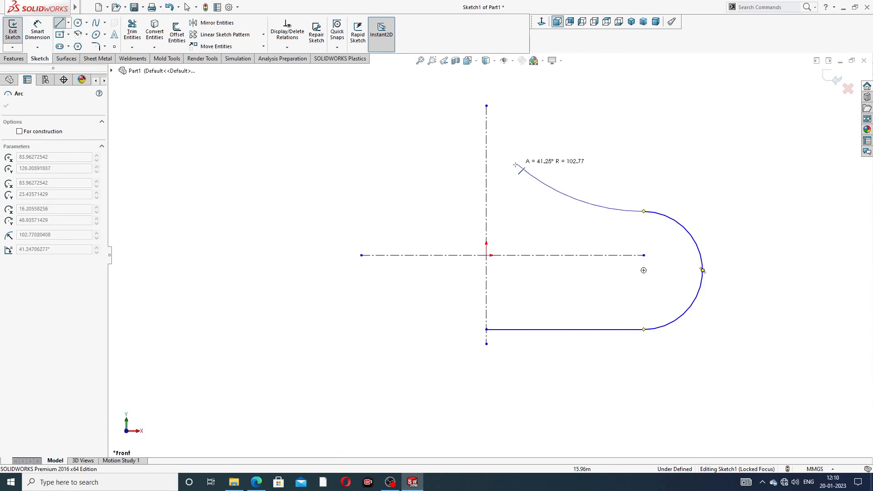
left_click(530, 168)
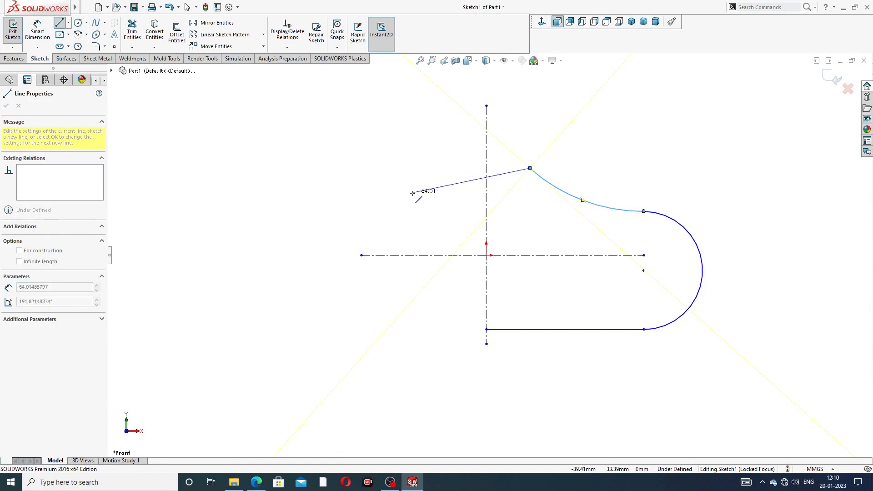
Close the profile with a sloping line about 64 mm long, a perpendicular line about 55 mm long and a tangent arc of about 24 mm radius.
left_click(412, 193)
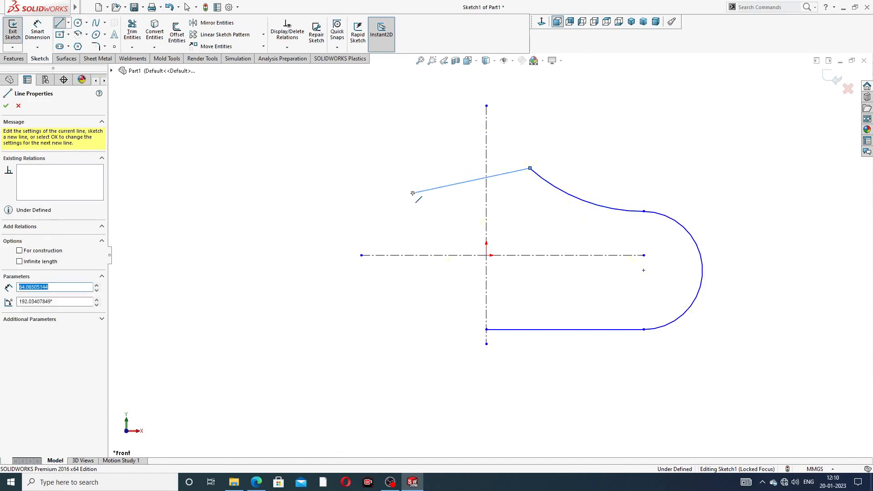
left_click(434, 294)
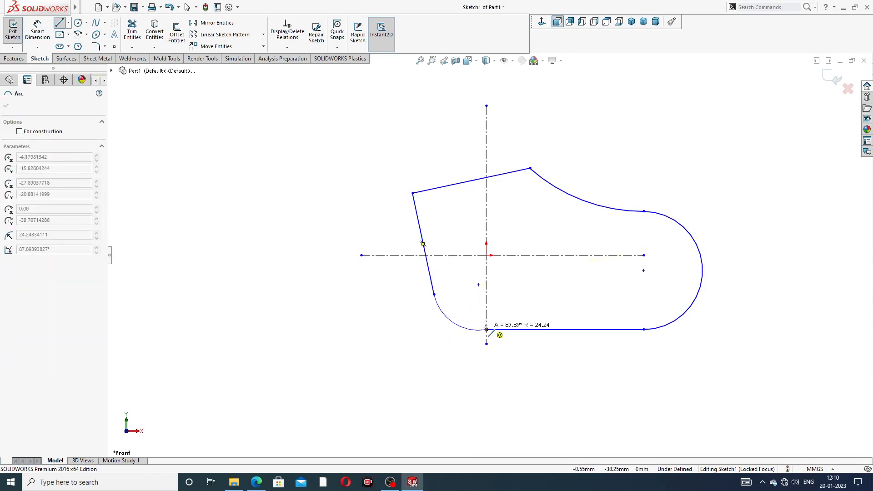
left_click(487, 329)
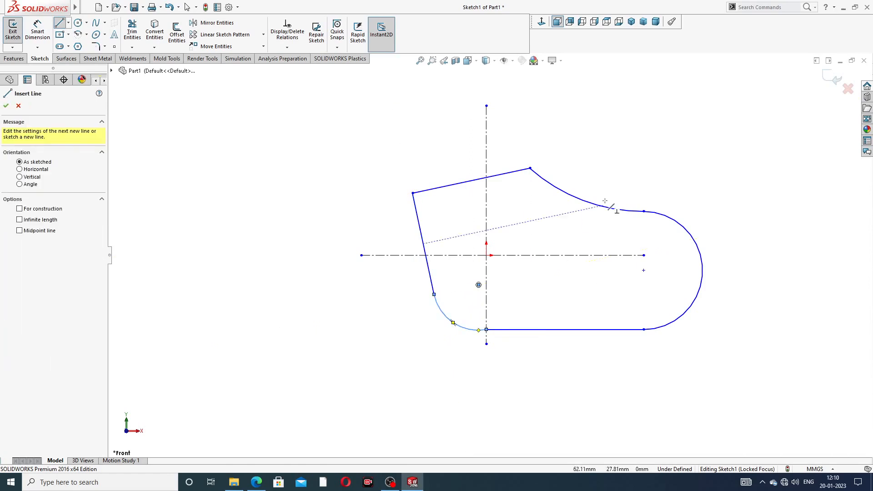
right_click(632, 176)
left_click(659, 179)
Make the lower-left corner arc tangent to the bottom line and check its tangency with the slanted left line.
scroll(614, 204, "down", 3)
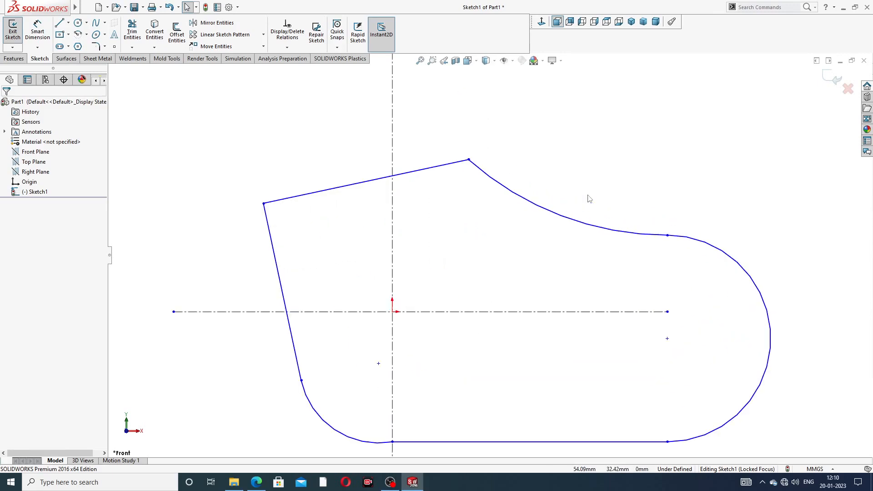
scroll(480, 257, "up", 3)
scroll(431, 362, "down", 3)
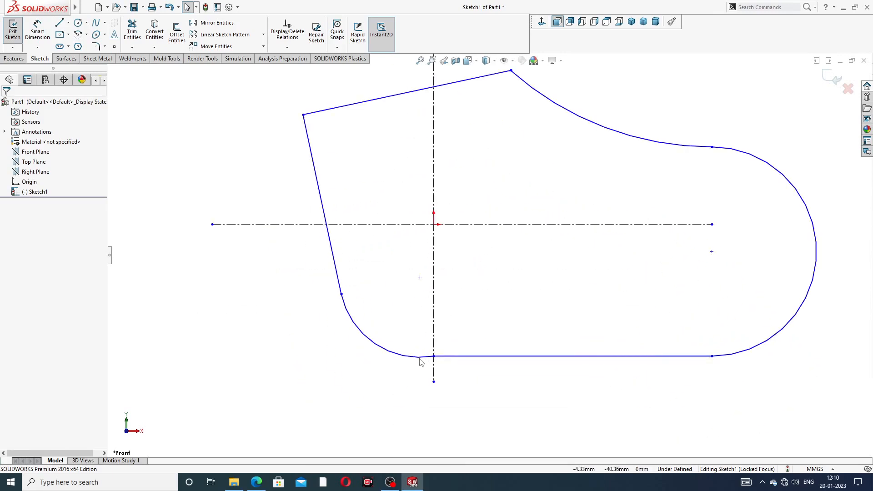
left_click(422, 358)
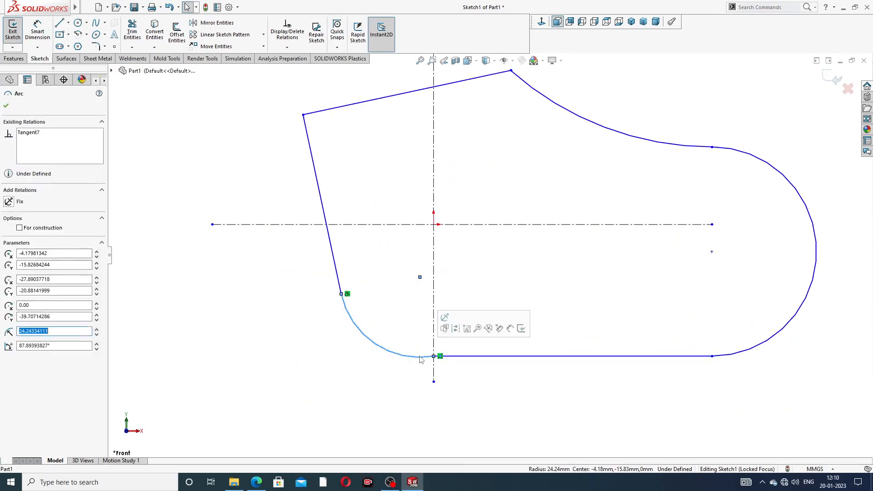
left_click(450, 357, "ctrl")
left_click(474, 318)
left_click(475, 349)
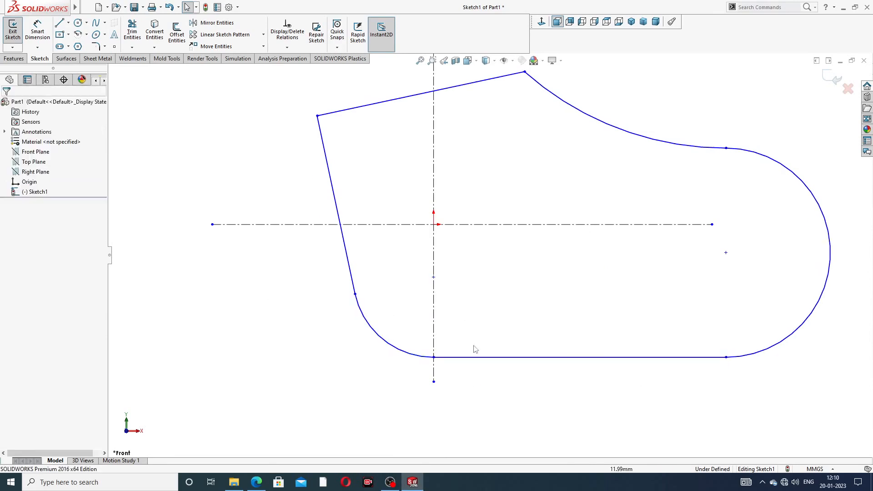
left_click(349, 266)
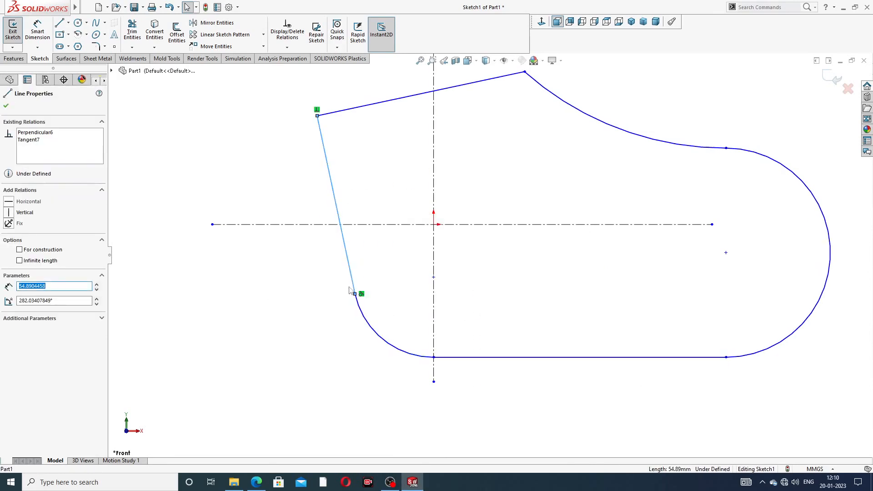
left_click(365, 315, "ctrl")
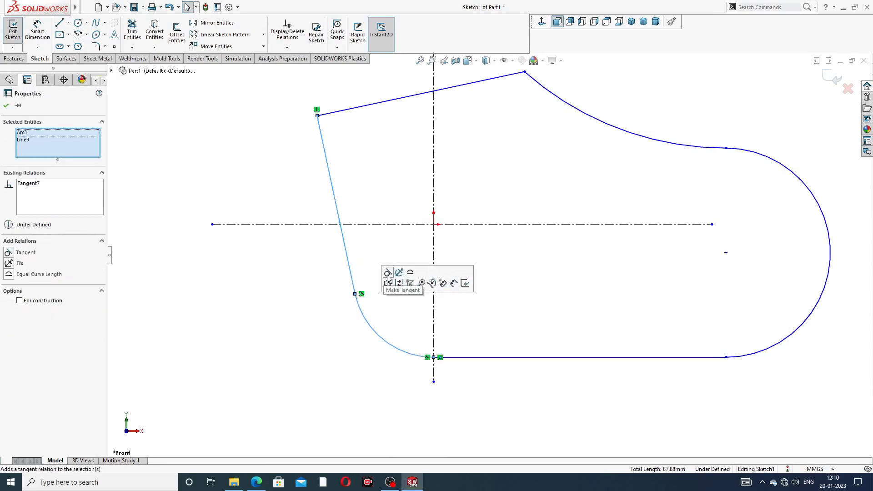
left_click(318, 315)
scroll(507, 164, "up", 3)
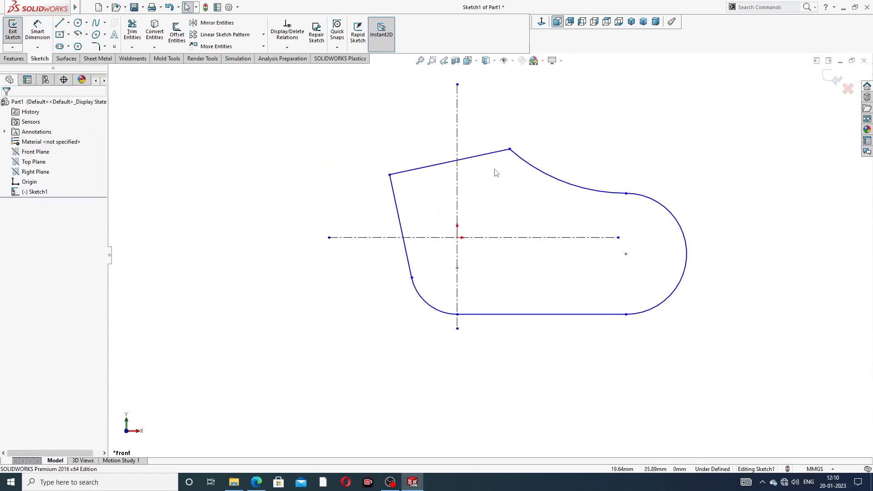
scroll(429, 145, "down", 2)
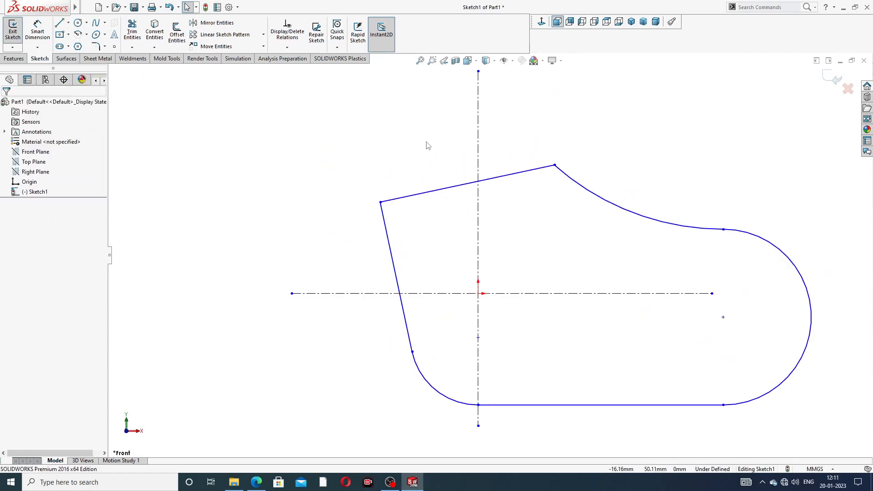
left_click(69, 23)
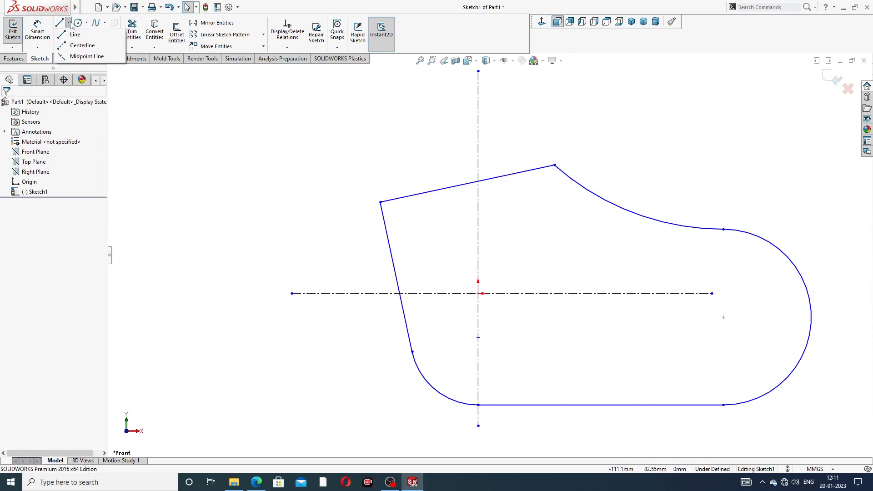
left_click(83, 43)
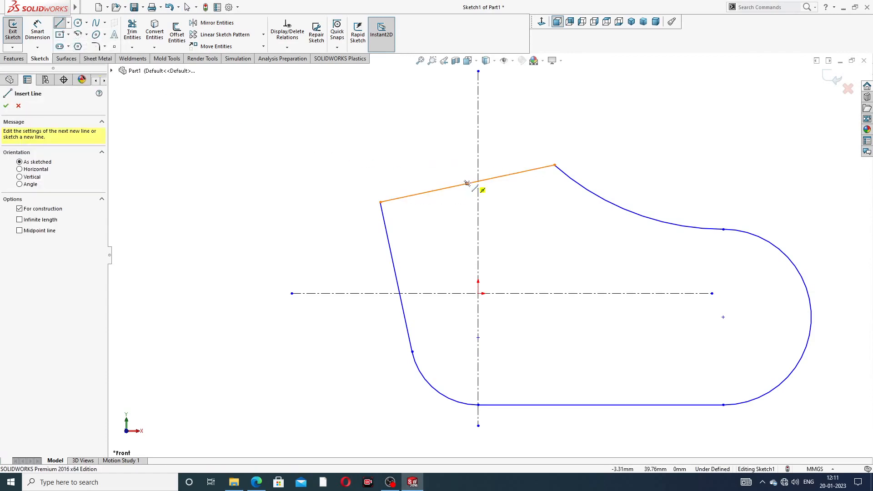
left_click(467, 183)
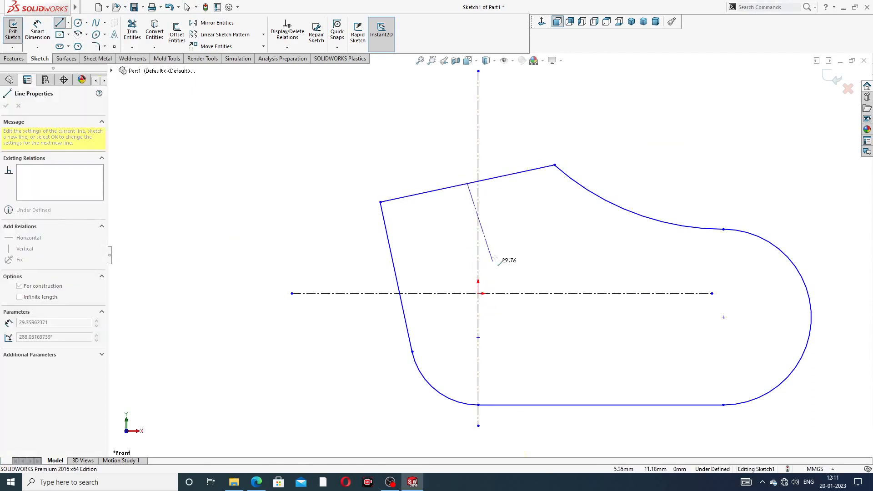
key("Escape")
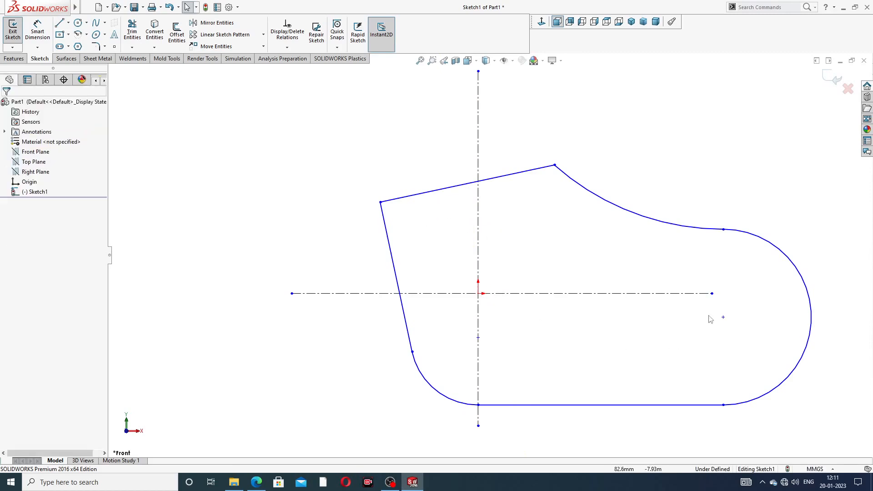
Merge the center of the large right arc with the right endpoint of the horizontal centerline.
left_click(712, 295)
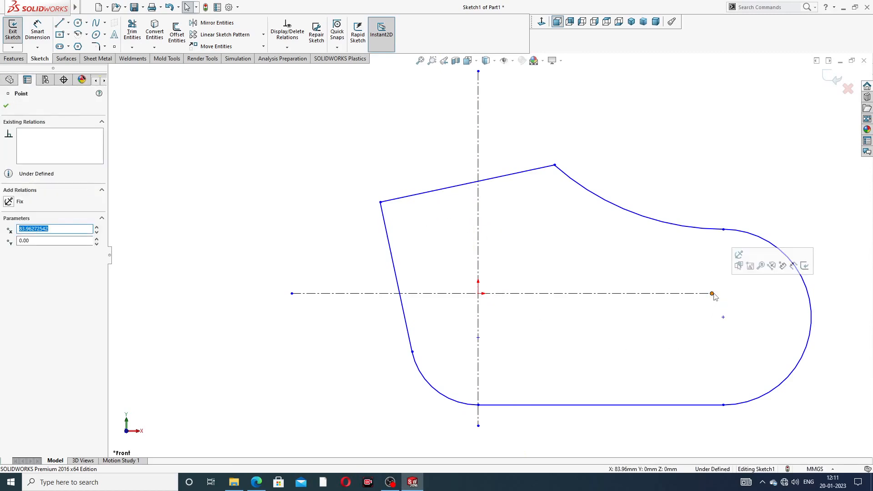
left_click(723, 318, "ctrl")
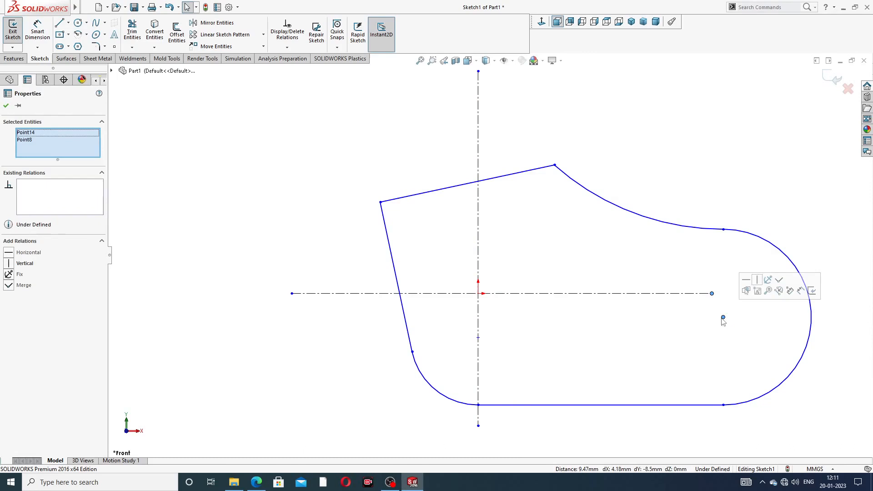
left_click(779, 280)
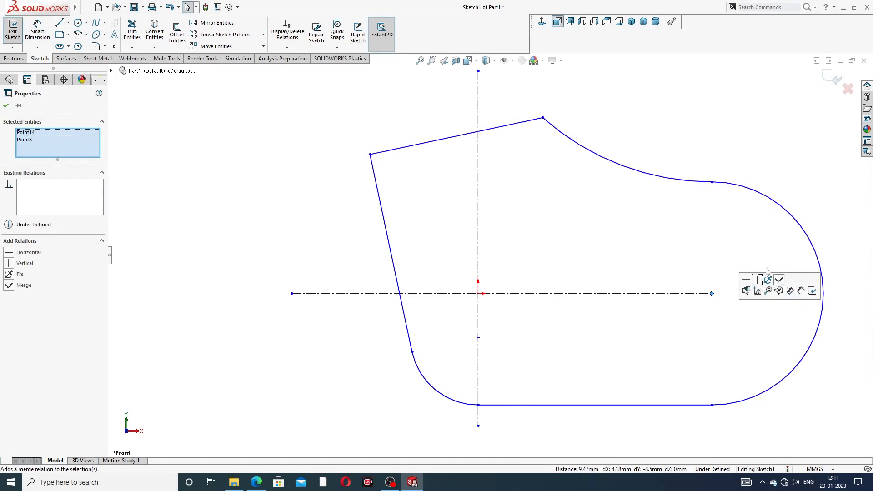
left_click(725, 132)
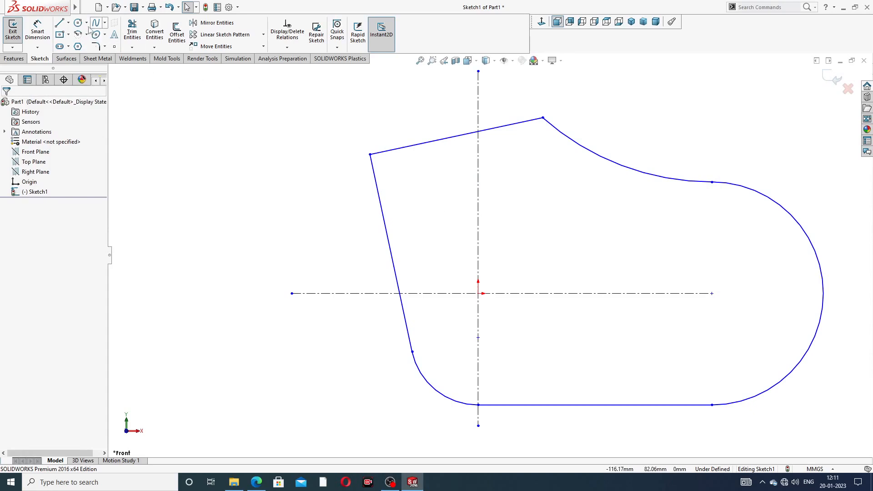
Start a new centerline in the profile sketch.
left_click(69, 23)
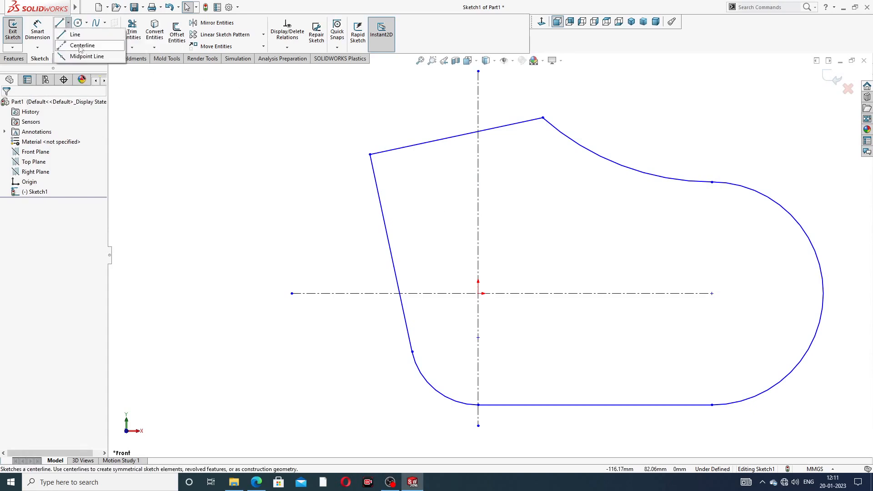
left_click(80, 44)
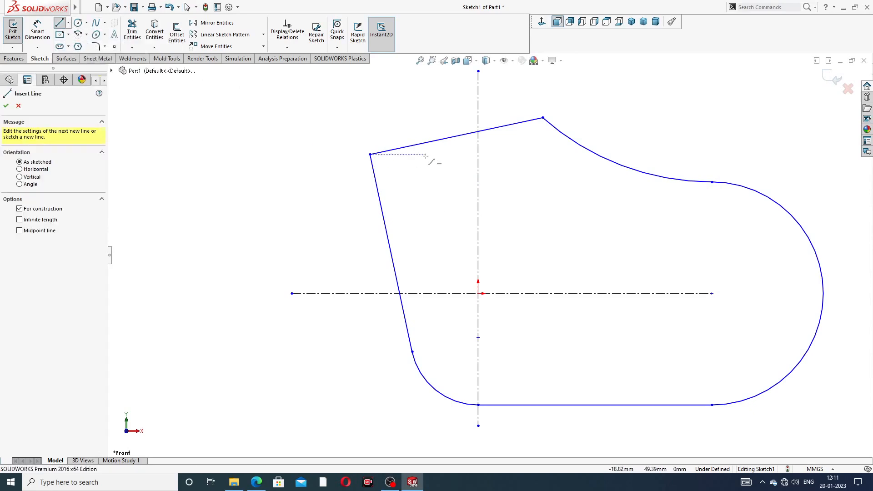
Draw a construction line about 57 mm long from the midpoint of the slanted top edge to the origin.
left_click(456, 136)
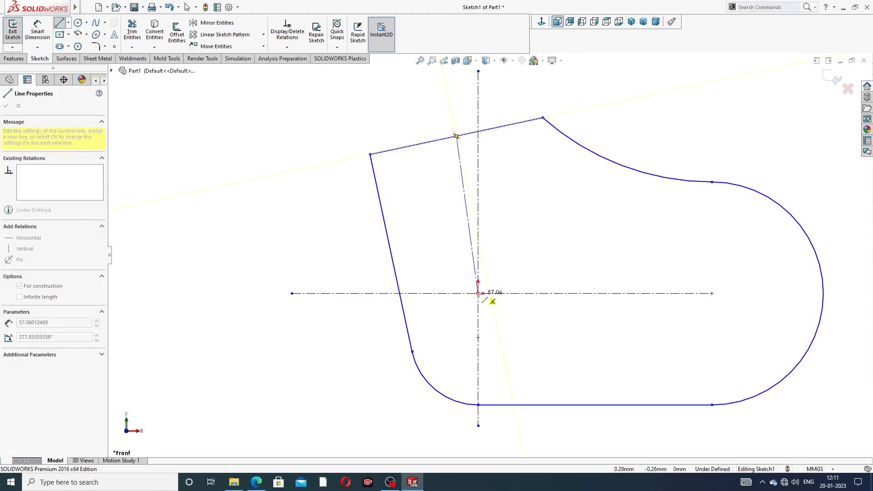
left_click(479, 294)
right_click(543, 184)
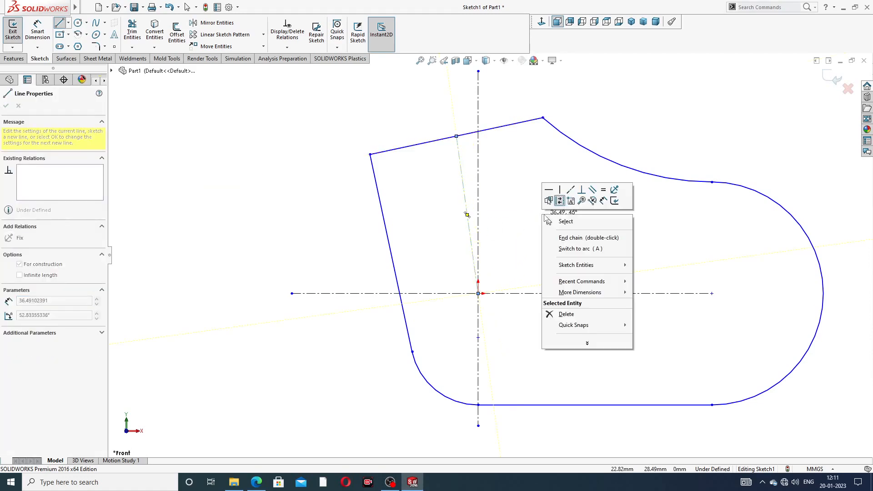
left_click(563, 221)
scroll(496, 200, "down", 2)
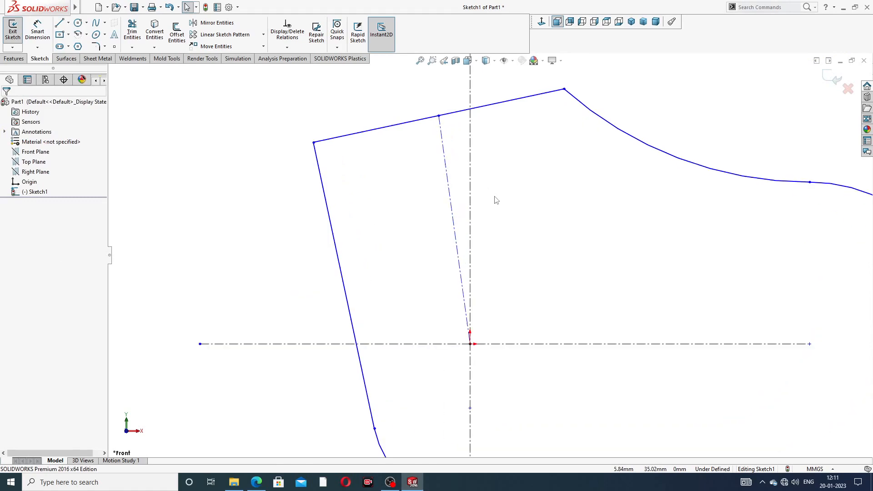
scroll(496, 200, "up", 3)
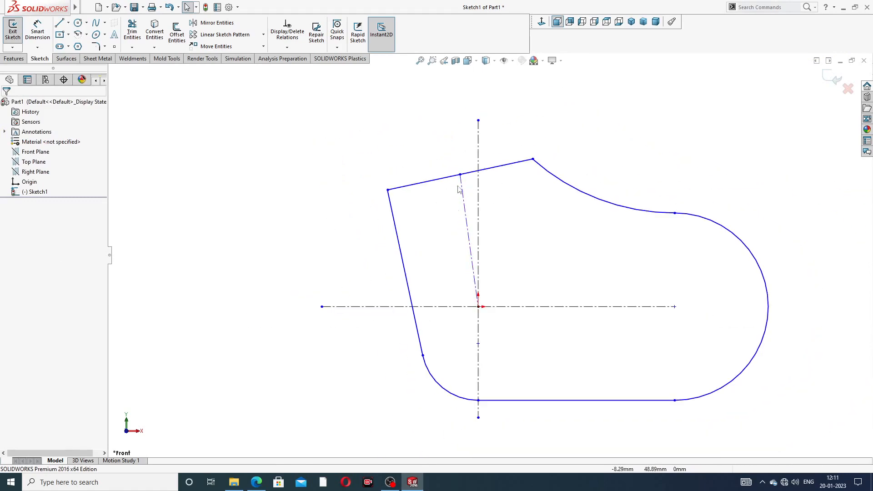
Make the new construction line perpendicular to the slanted top edge and check the relation between that edge and the slanted side line.
left_click(475, 174)
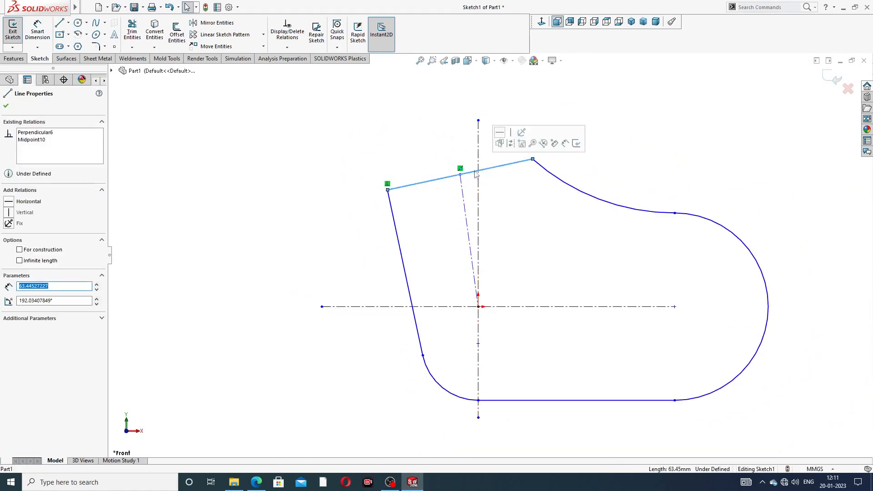
left_click(464, 188, "ctrl")
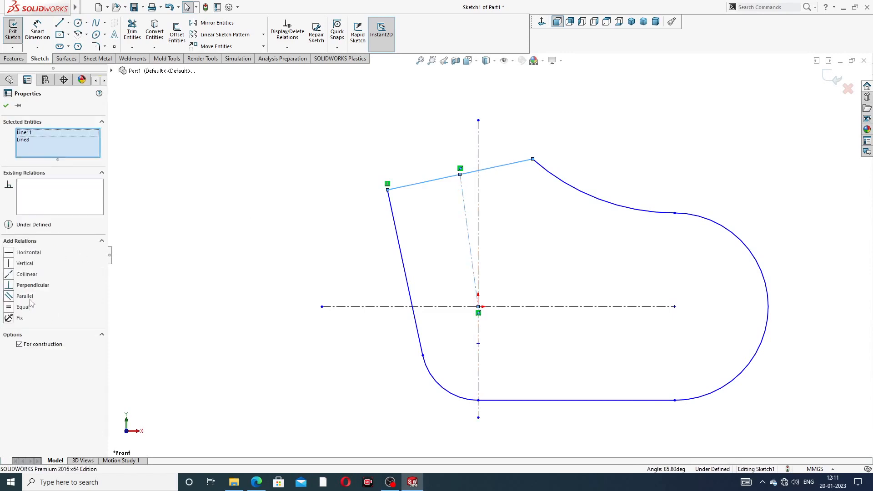
left_click(25, 285)
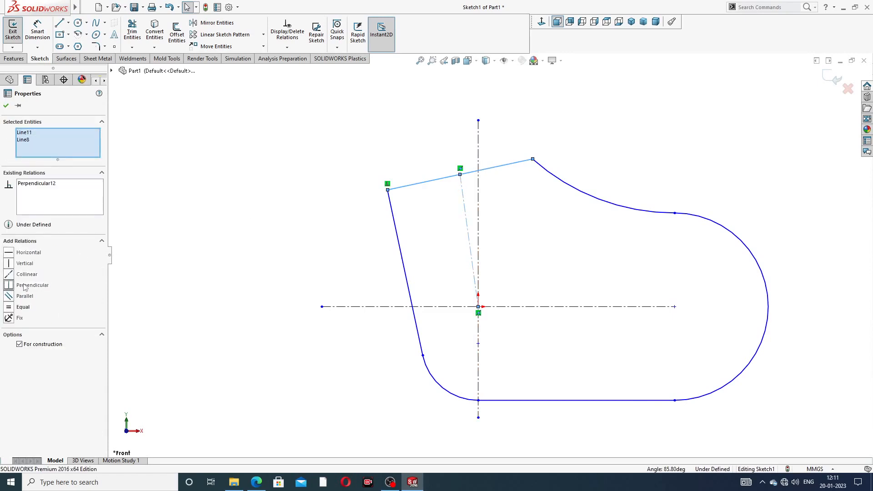
left_click(320, 226)
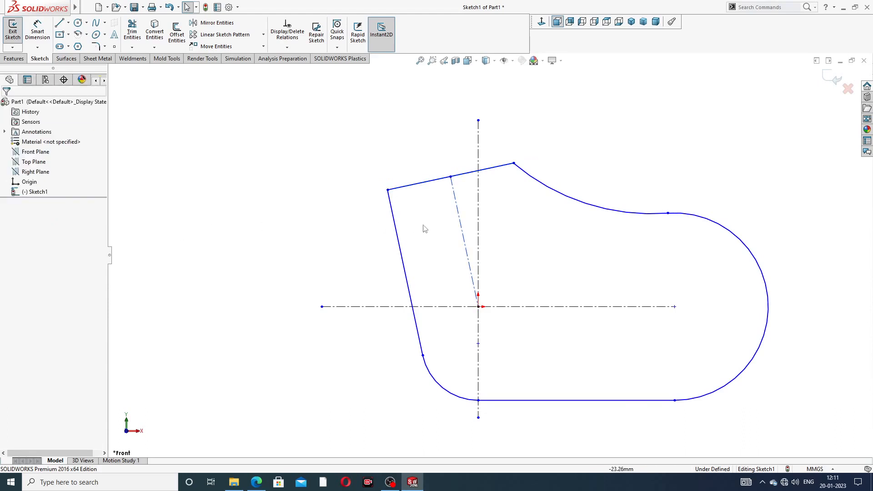
left_click(424, 185)
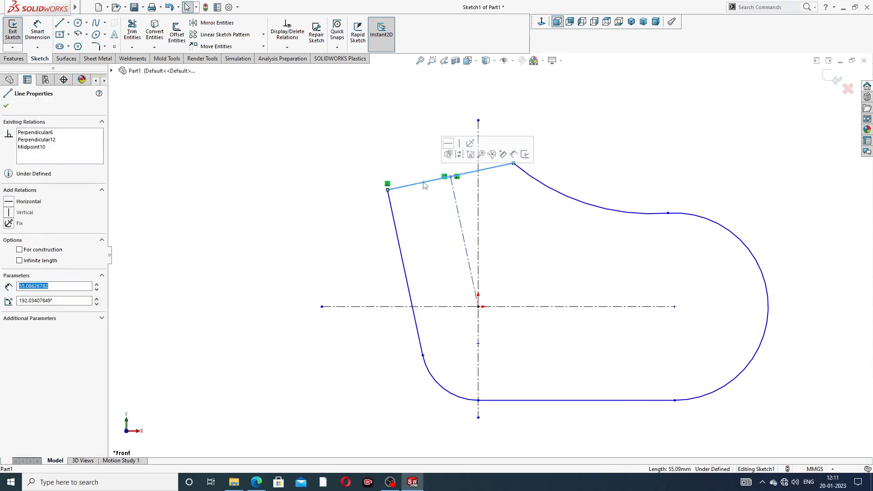
left_click(398, 232, "ctrl")
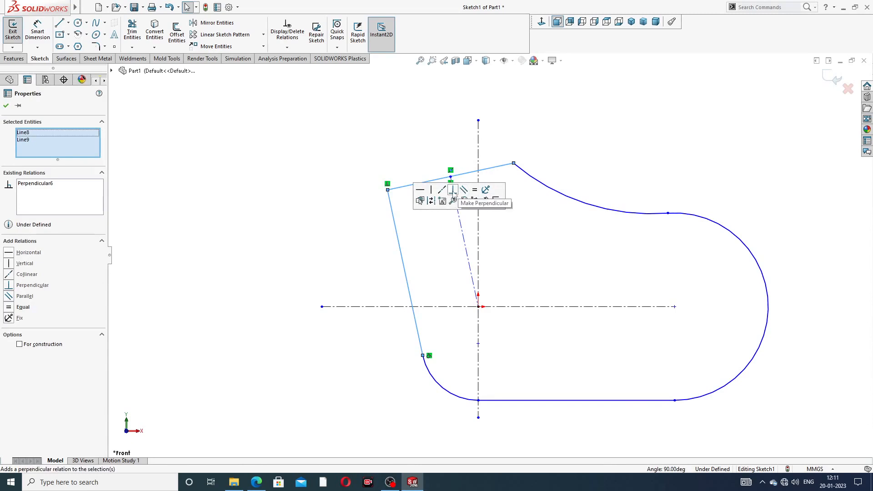
left_click(585, 158)
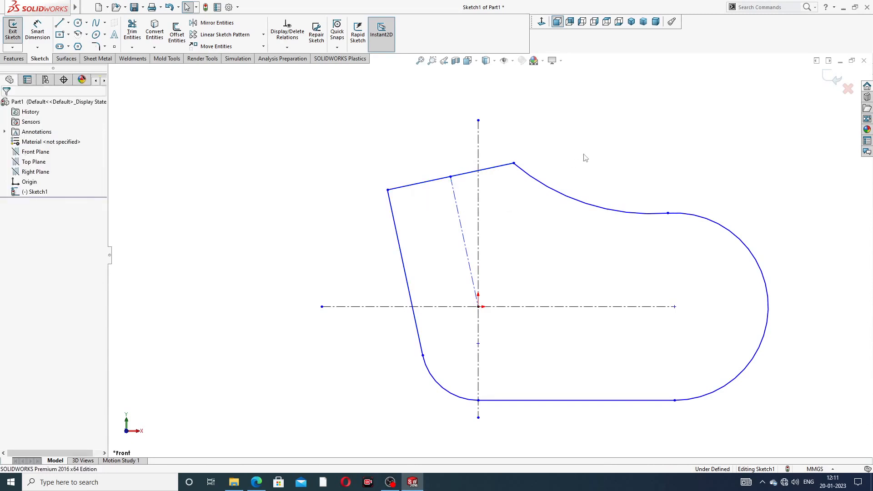
Sketch a straight slot on the horizontal centerline from the large arc's center toward the origin, about 38.5 mm between centers and 26.6 mm wide.
scroll(741, 275, "up", 4)
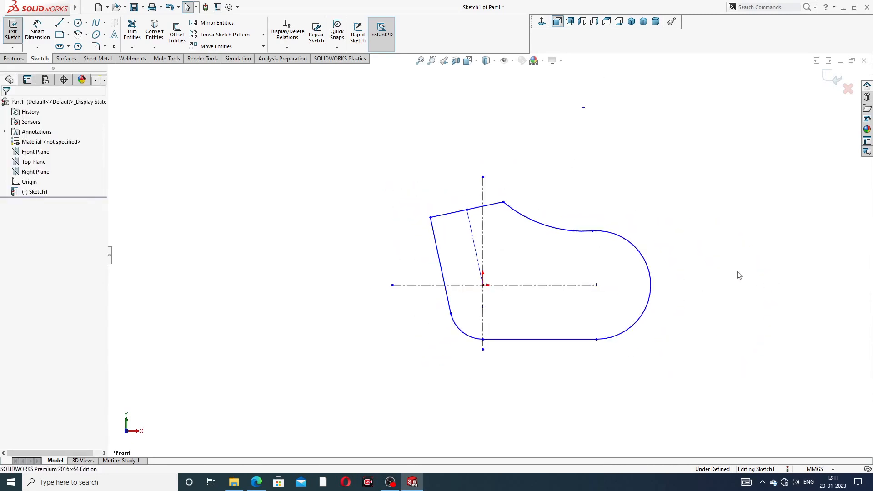
scroll(546, 274, "down", 3)
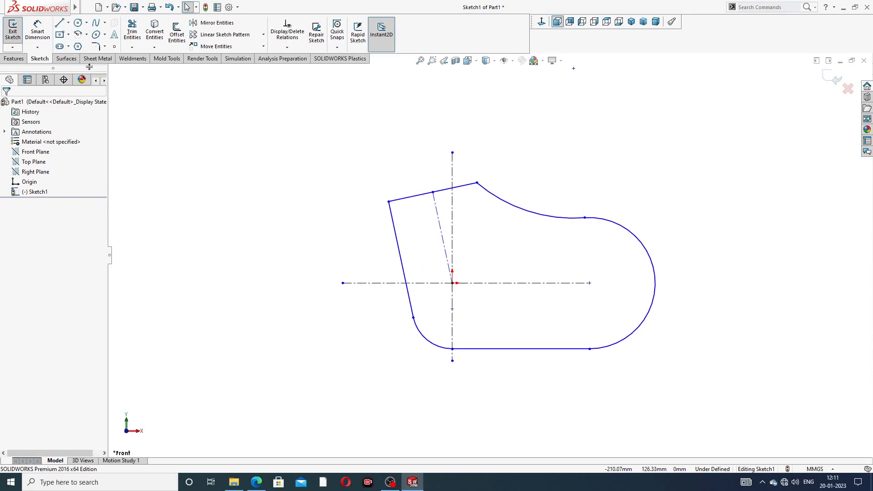
left_click(69, 47)
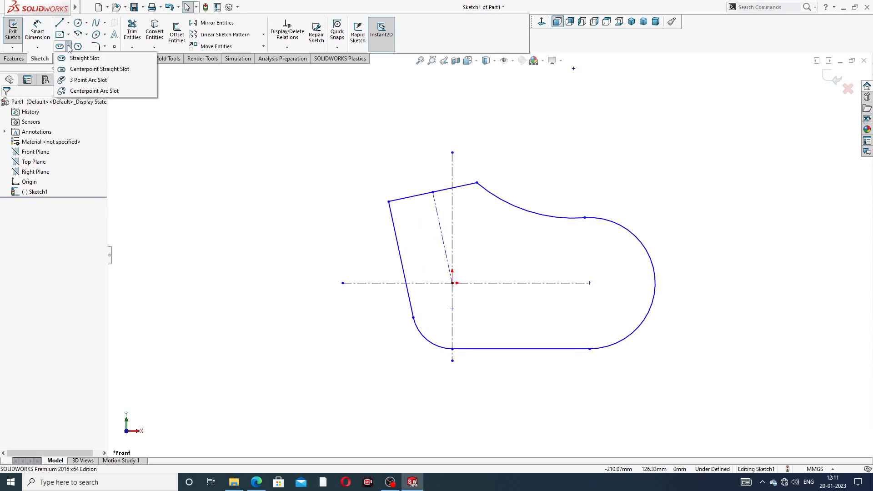
left_click(82, 59)
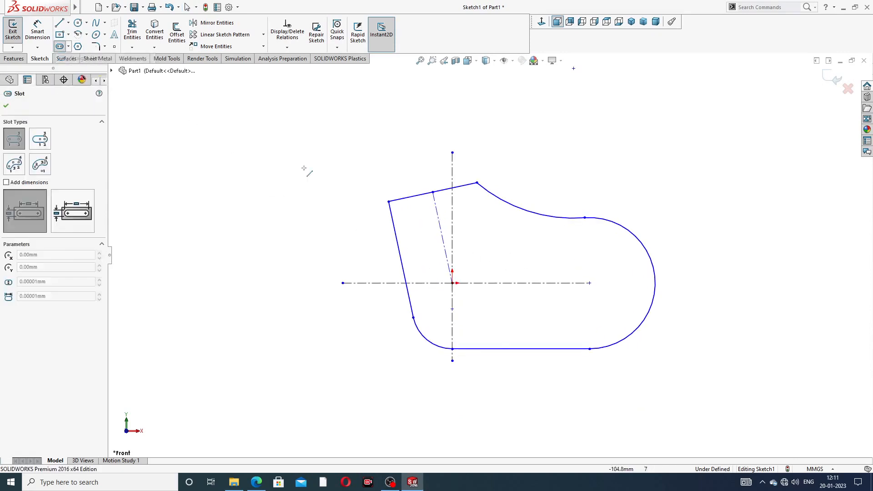
left_click(590, 283)
left_click(527, 284)
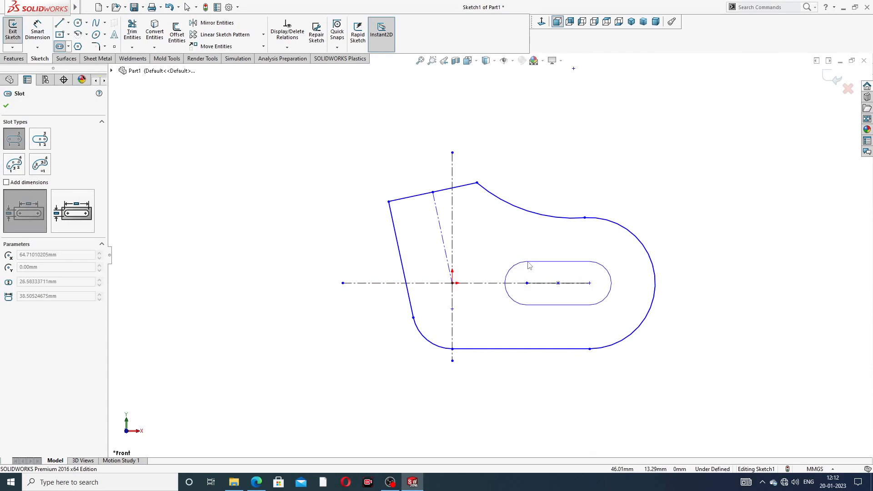
left_click(528, 266)
right_click(598, 141)
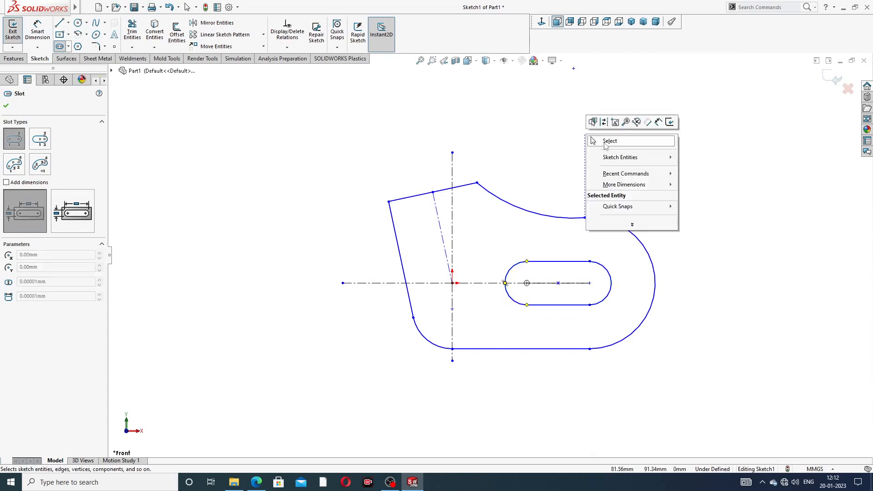
left_click(609, 141)
Sketch a circle centered on the origin with a radius of about 10.9 mm.
left_click(78, 22)
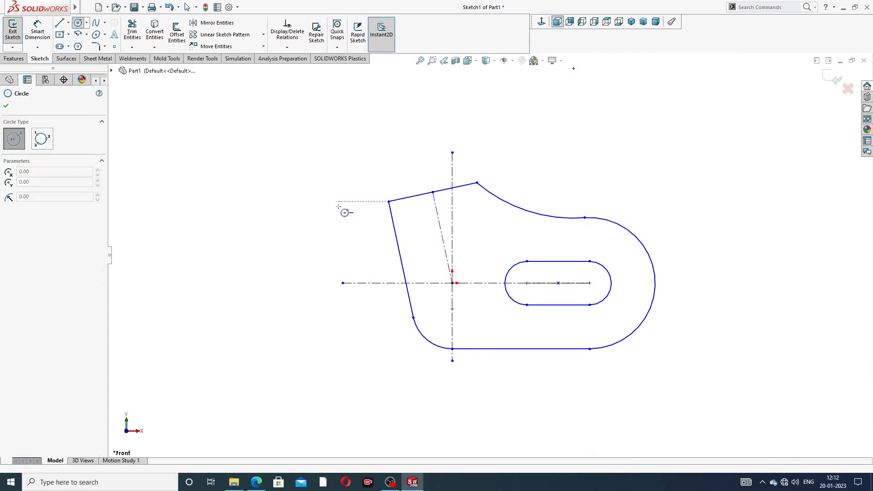
left_click(453, 283)
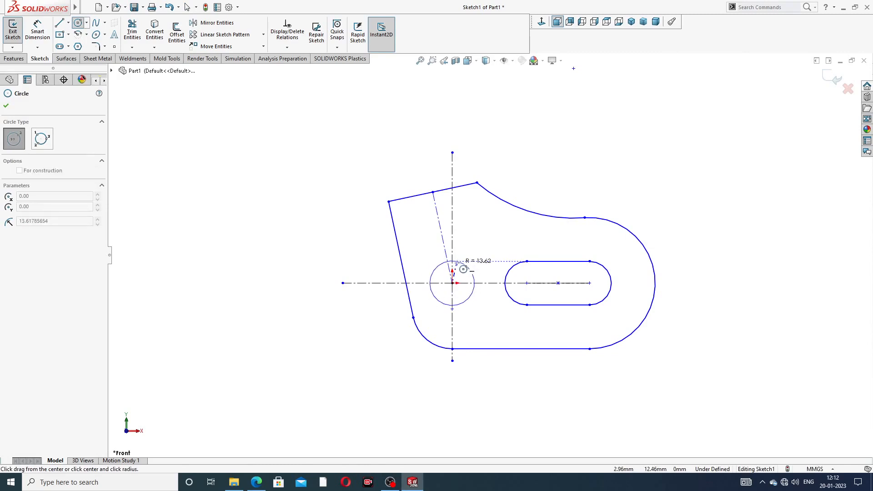
left_click(464, 270)
right_click(585, 153)
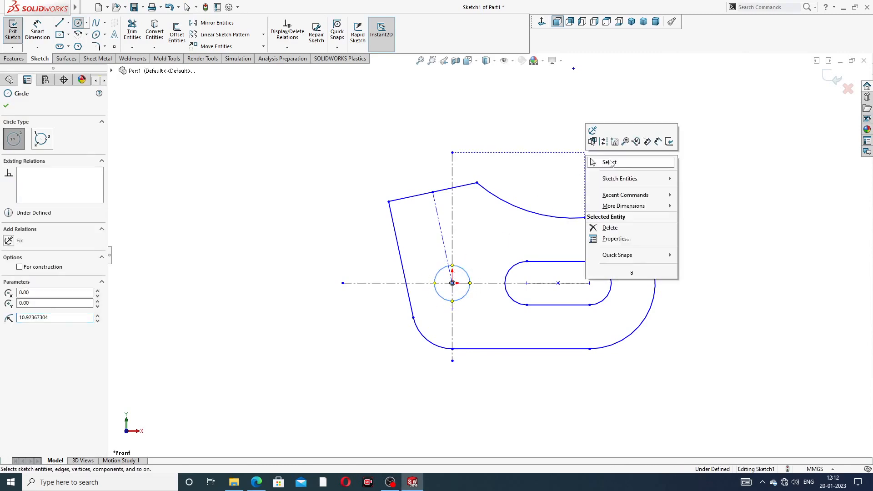
left_click(610, 162)
scroll(543, 233, "down", 3)
scroll(543, 235, "up", 2)
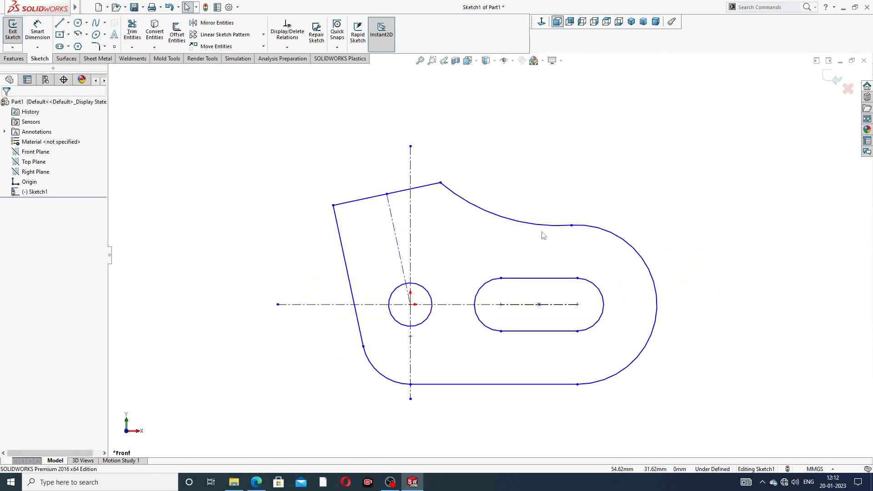
scroll(525, 255, "up", 2)
scroll(488, 347, "down", 2)
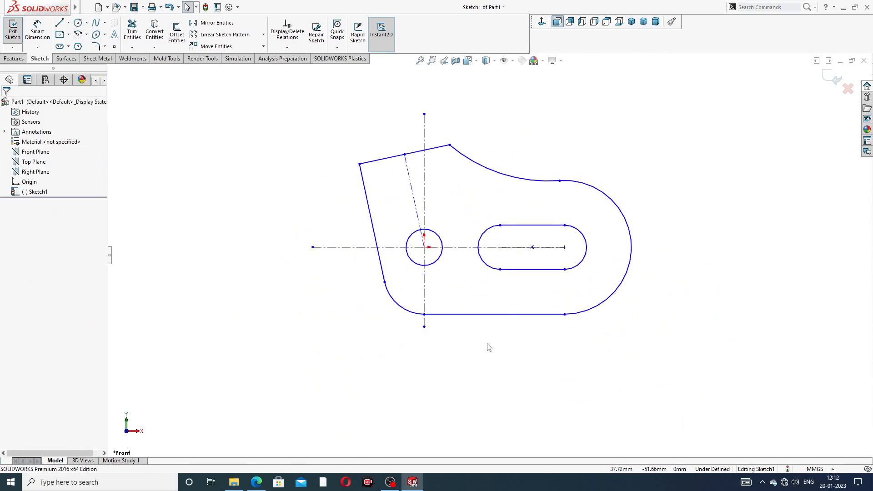
scroll(437, 193, "up", 2)
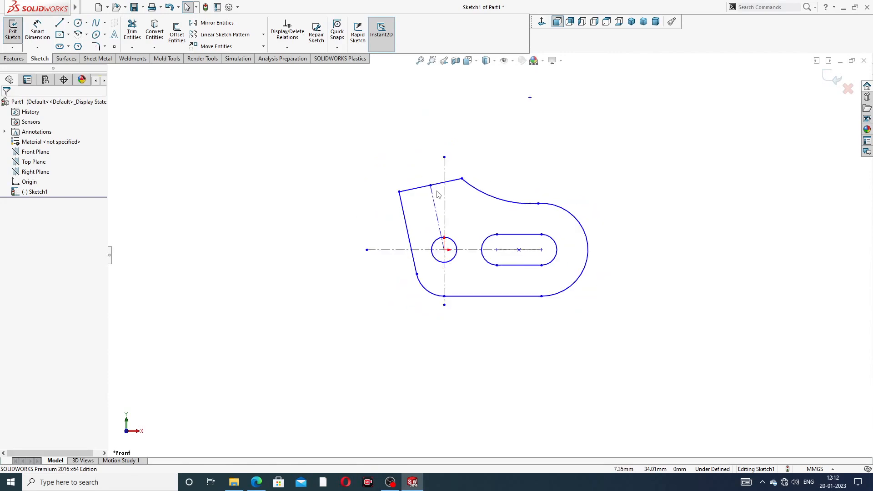
scroll(437, 193, "down", 3)
scroll(519, 227, "up", 2)
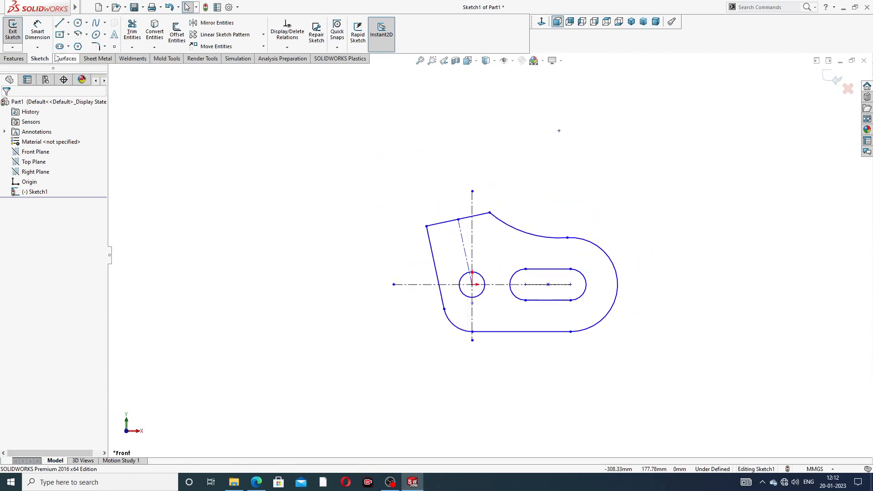
Check the Pivot Guide drawing in the browser and dimension the distance from the origin to the slot's nearer arc center as 40 mm.
left_click(38, 36)
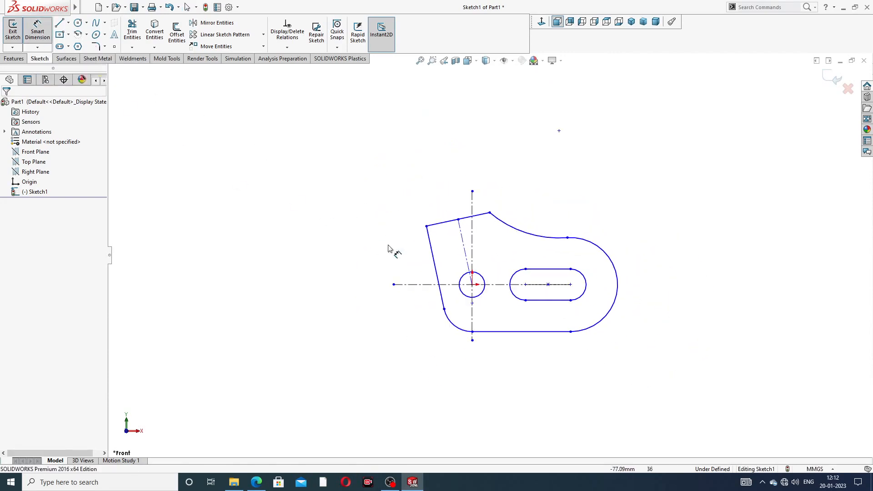
left_click(260, 484)
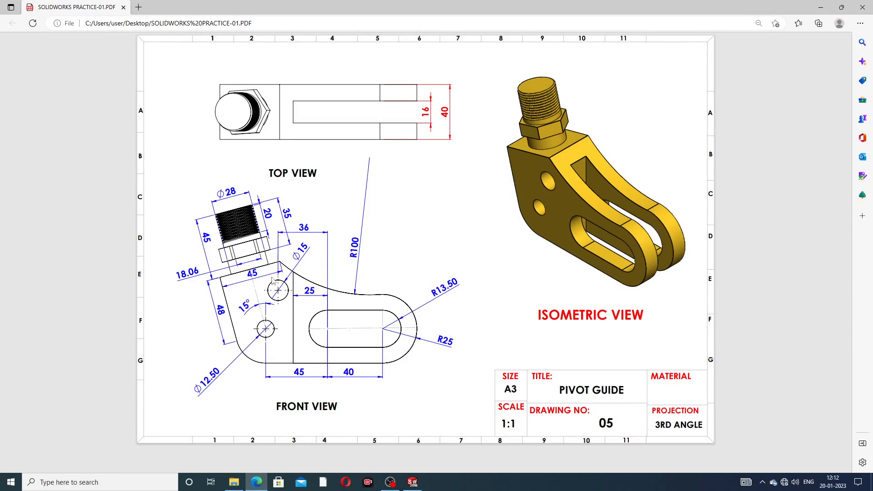
left_click(422, 486)
scroll(547, 328, "down", 2)
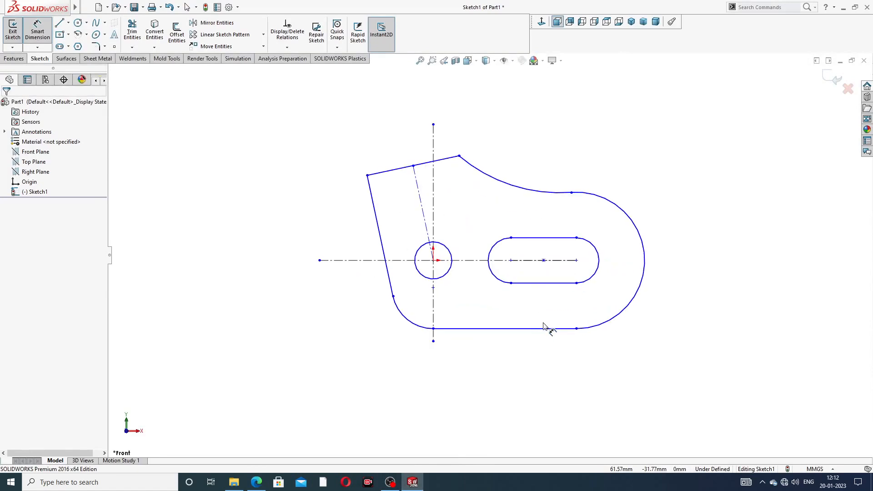
left_click(433, 261)
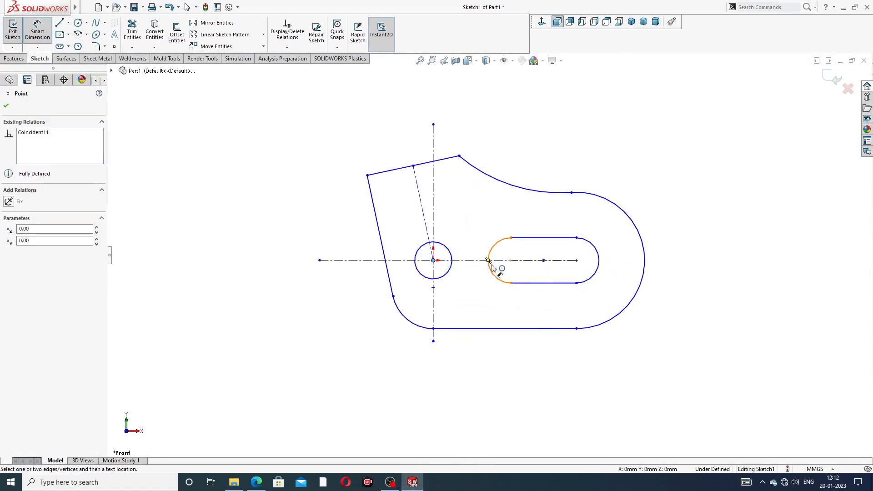
left_click(511, 261)
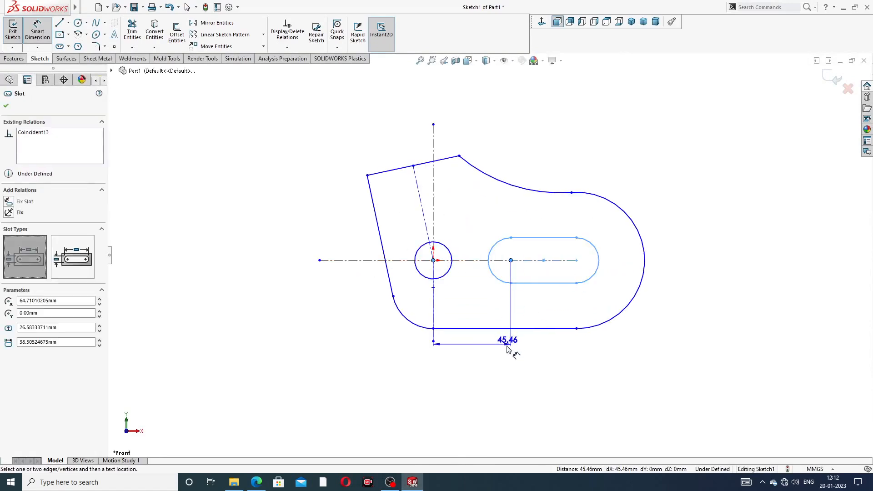
left_click(472, 364)
type("40")
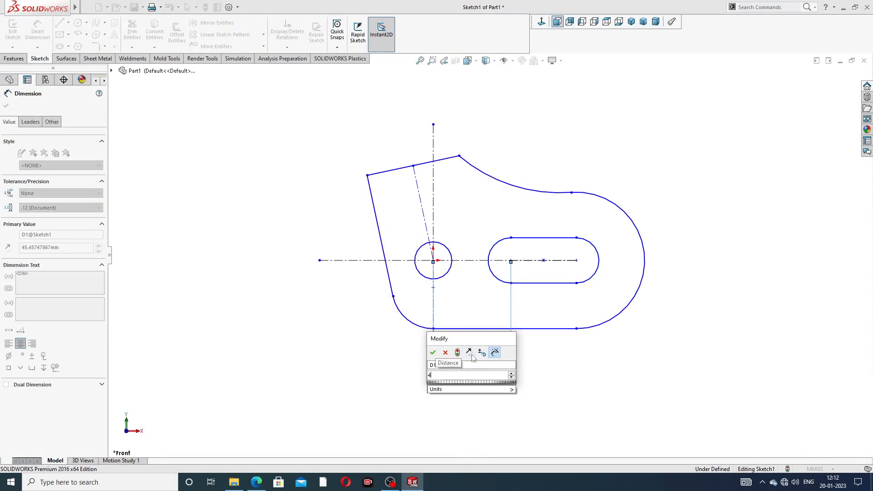
key("Return")
left_click(532, 386)
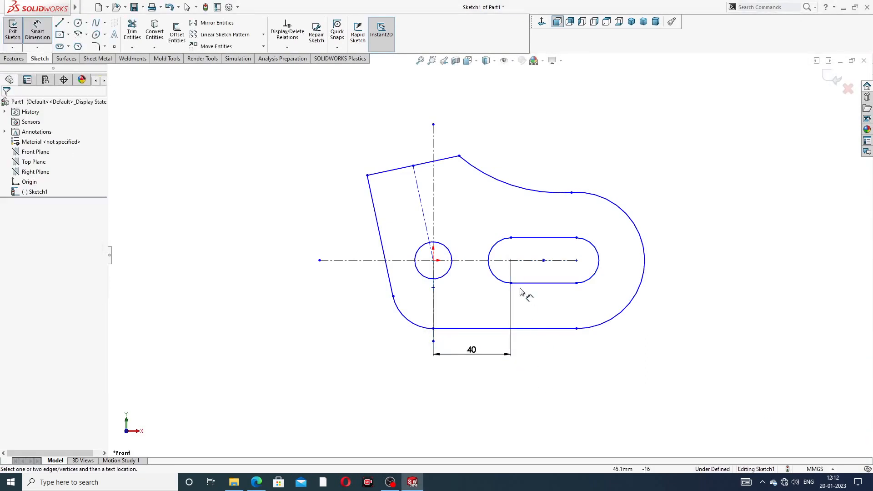
Dimension the distance between the slot's two arc centers as 45 mm.
left_click(511, 262)
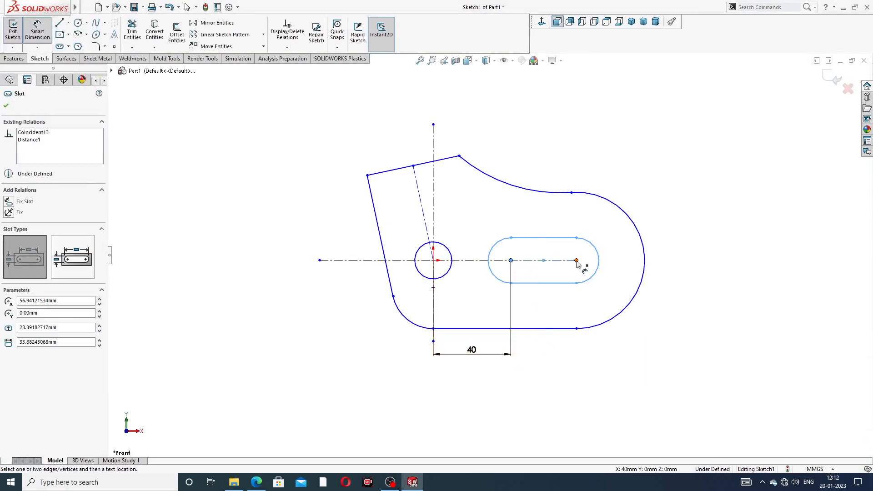
left_click(576, 263)
left_click(545, 358)
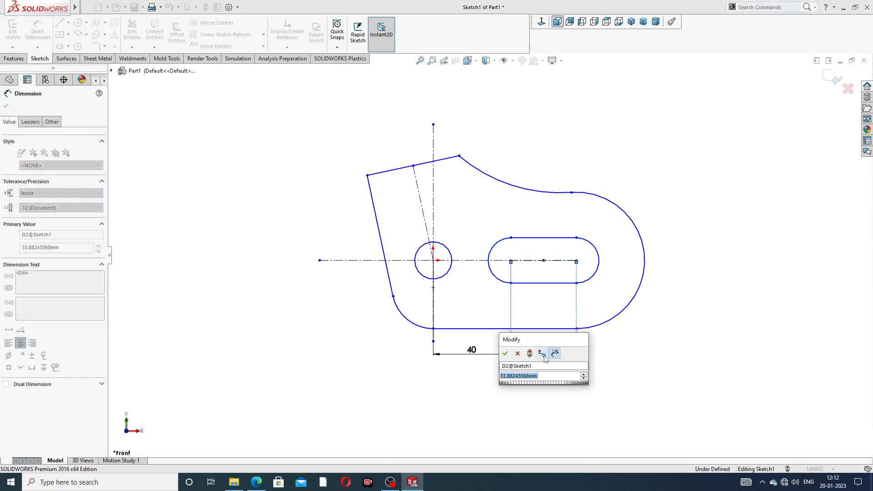
type("4")
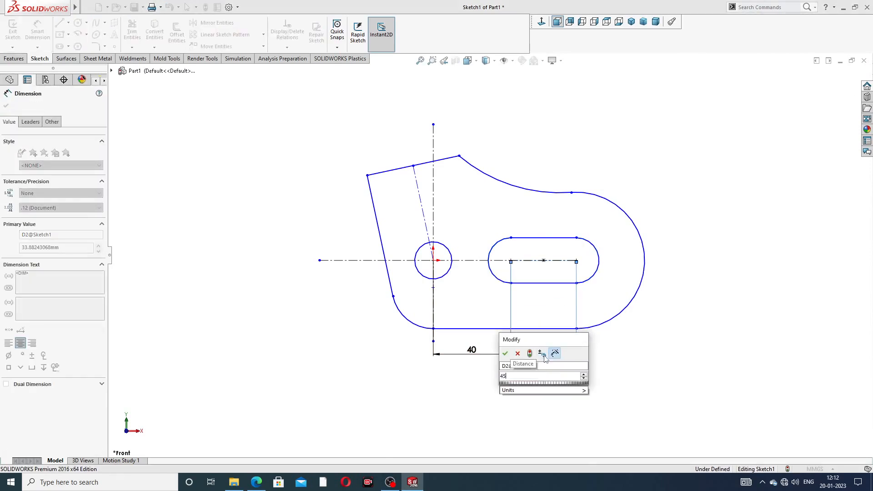
type("5")
key("Return")
left_click(682, 356)
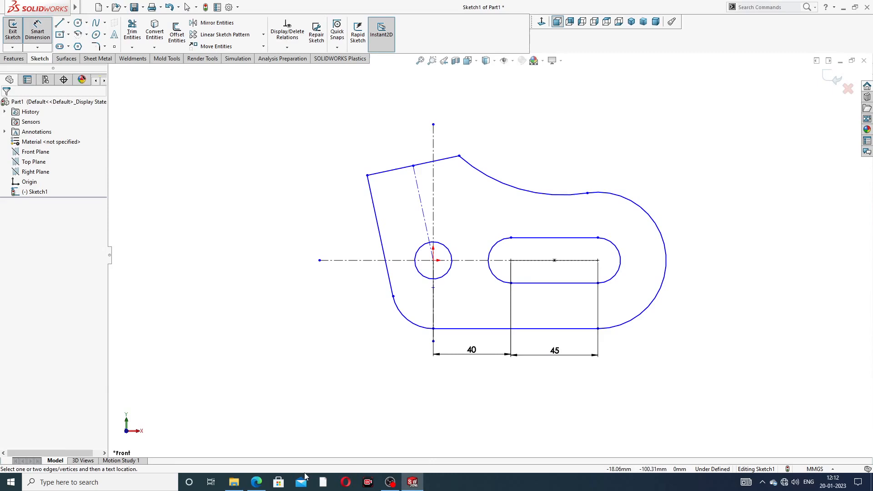
Check the Pivot Guide drawing in the browser and set the distance from the origin to the slot's nearer arc center to 45 mm.
left_click(256, 482)
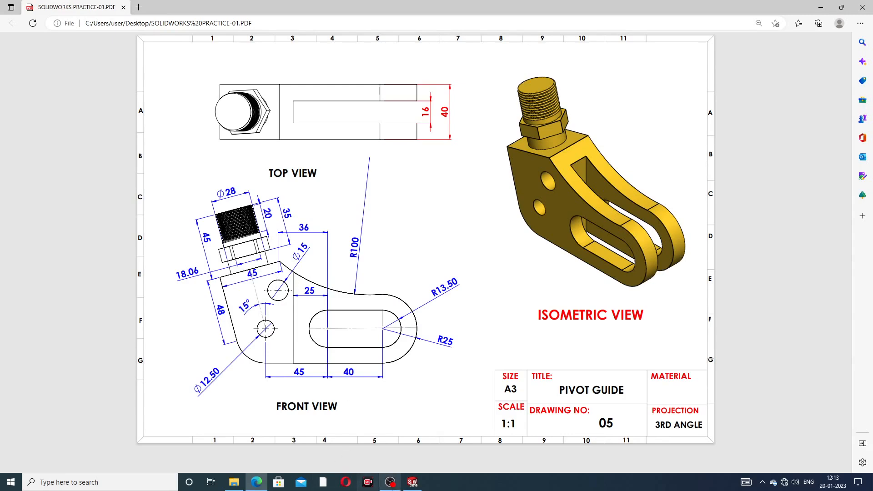
left_click(413, 482)
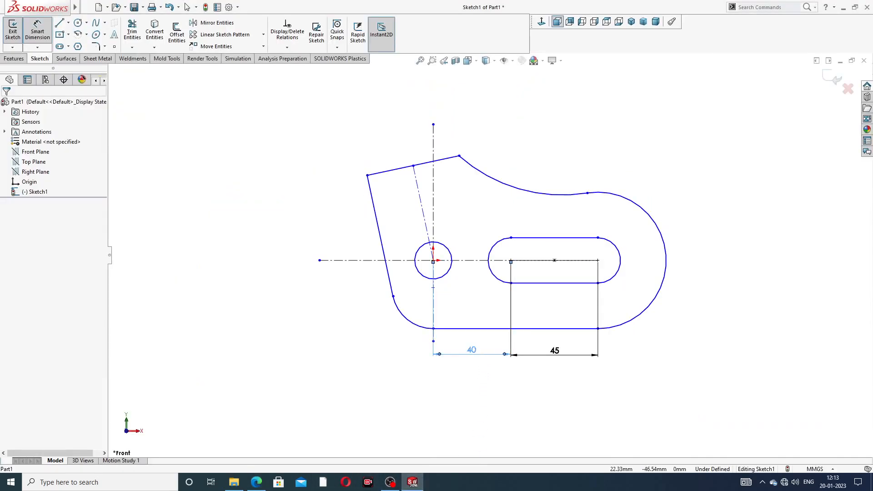
left_click(476, 355)
type("45")
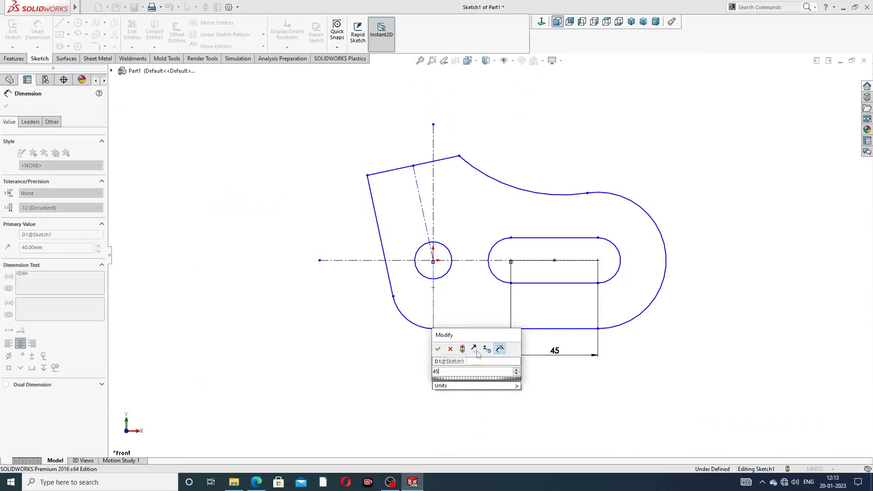
key("Return")
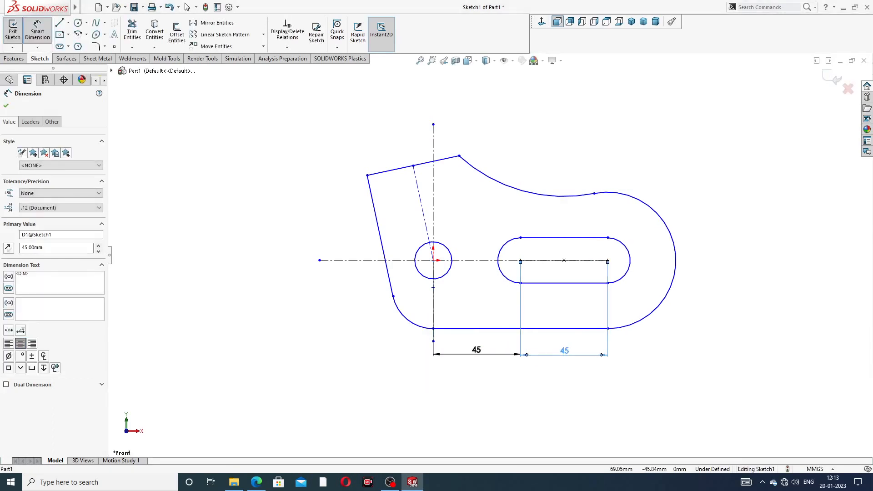
Set the distance between the slot's two arc centers to 40 mm.
left_click(568, 353)
type("40")
key("Return")
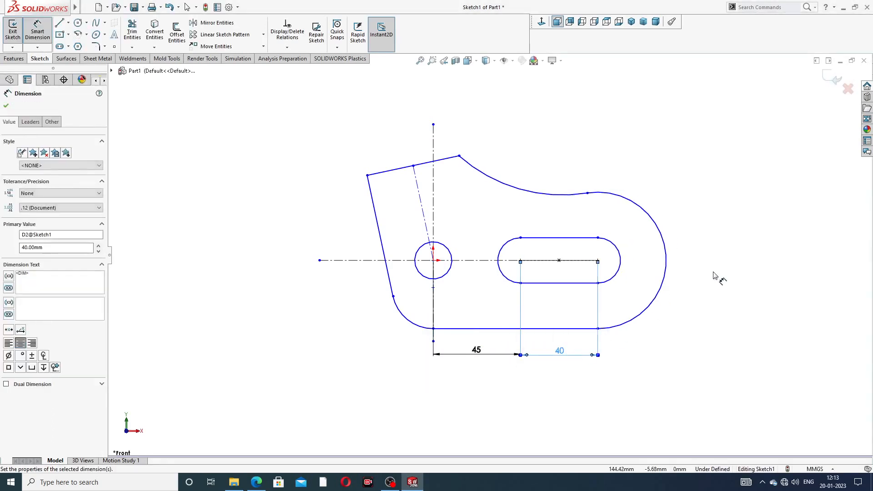
left_click(719, 255)
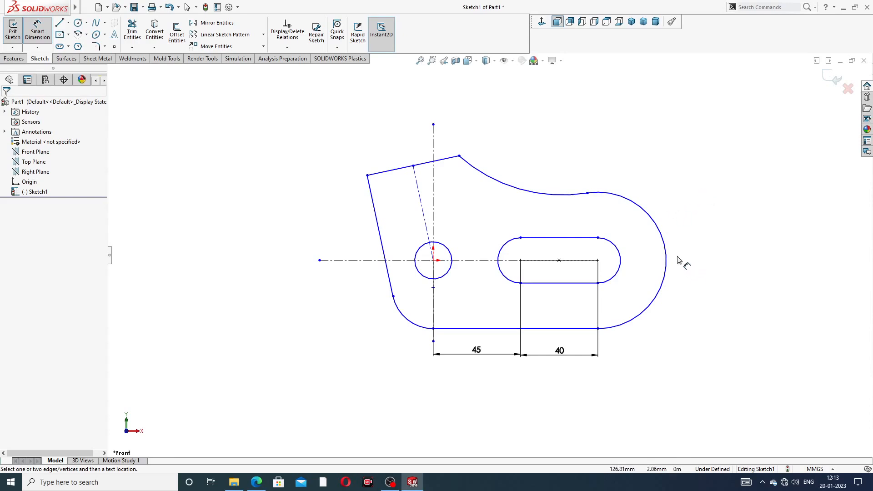
Dimension the radius of the profile's large outer end arc around the slot as 25 mm.
scroll(678, 259, "down", 1)
key("z")
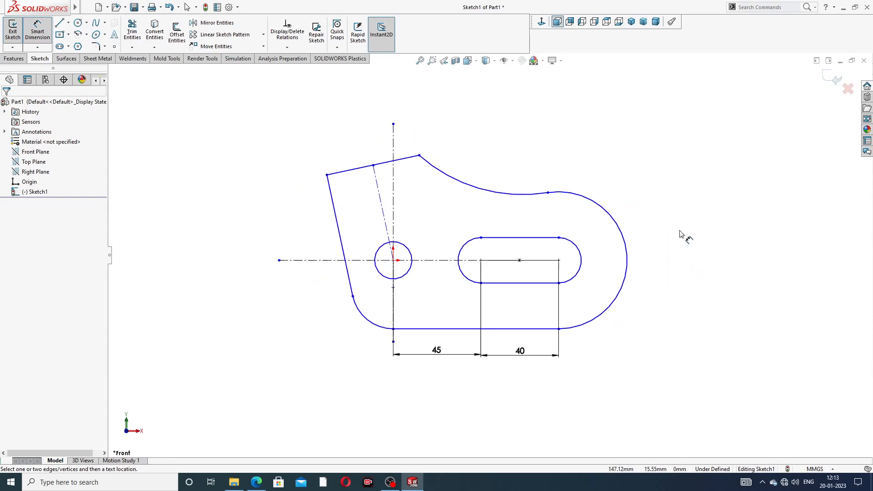
left_click(626, 247)
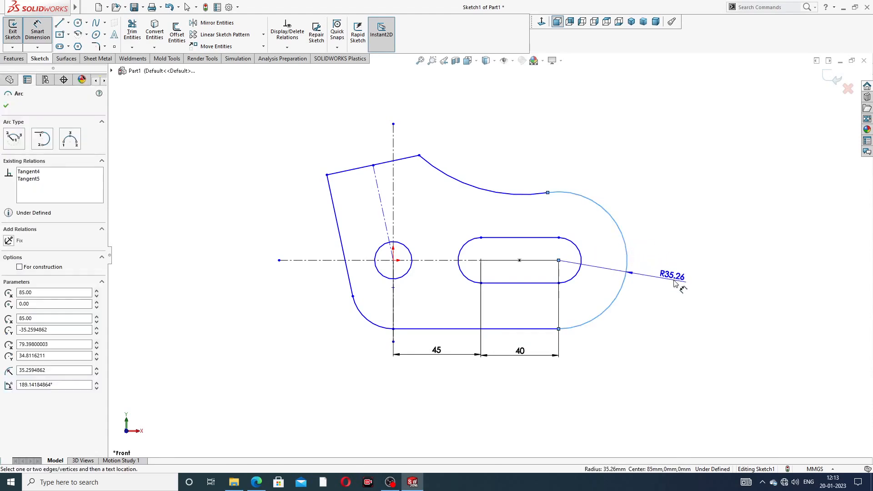
left_click(675, 280)
type("2")
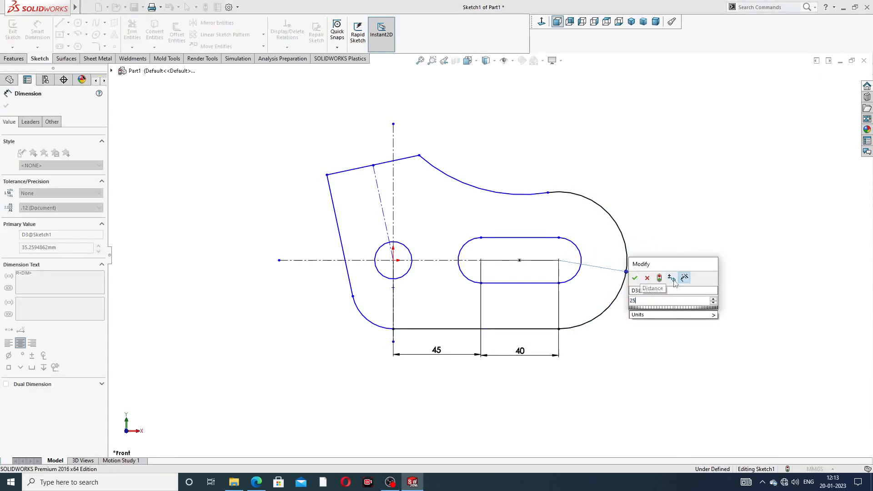
type("5")
key("Return")
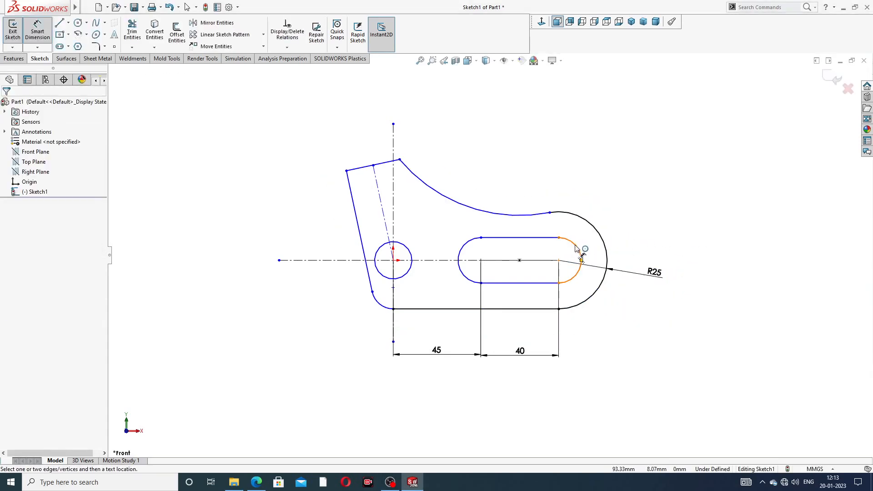
Dimension the radius of the slot's end arc farther from the origin as 13.5 mm, checking the Pivot Guide drawing in the browser for the value.
left_click(577, 248)
left_click(600, 239)
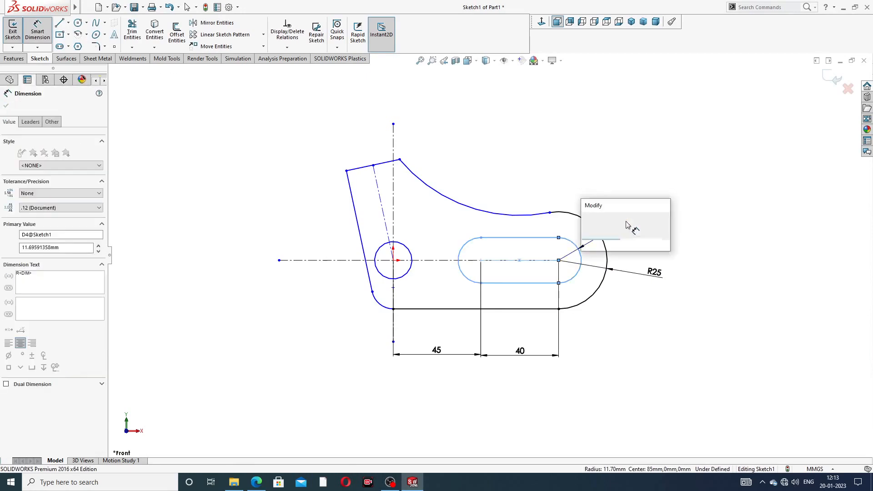
type("12")
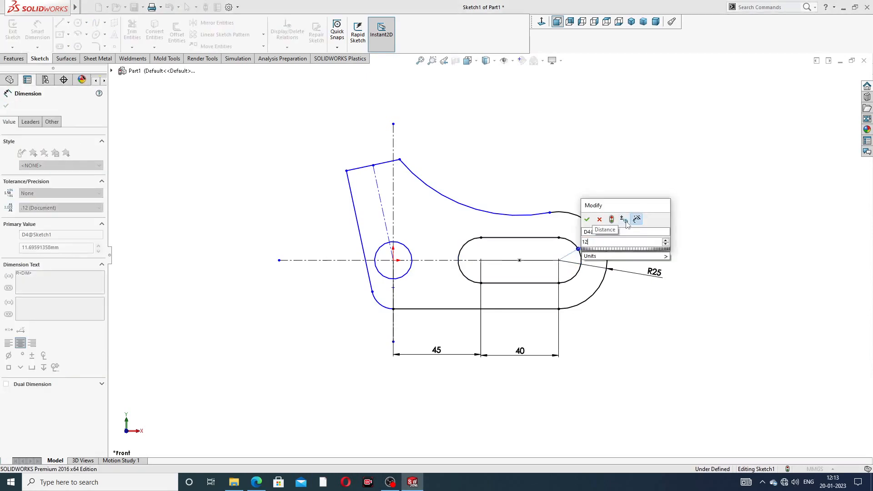
left_click(600, 219)
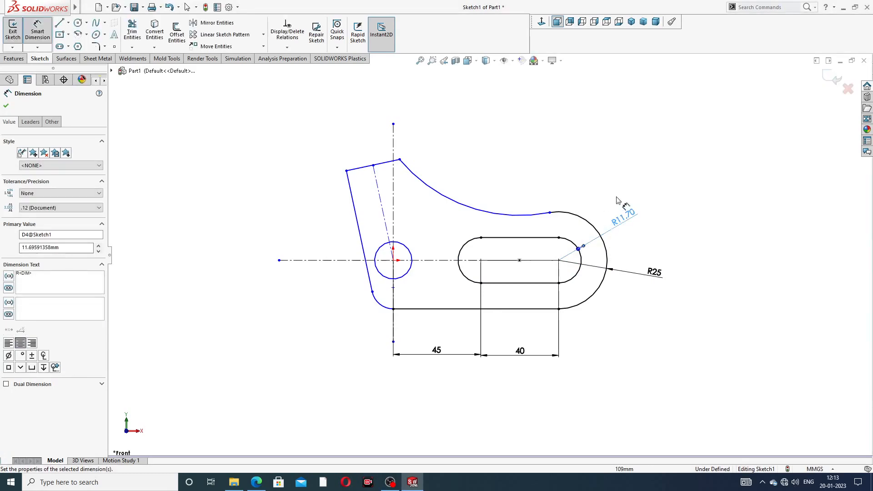
left_click(258, 482)
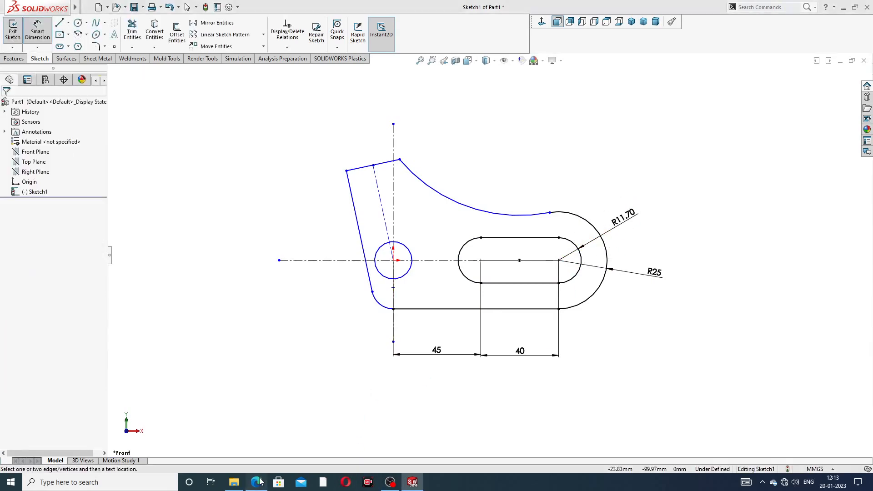
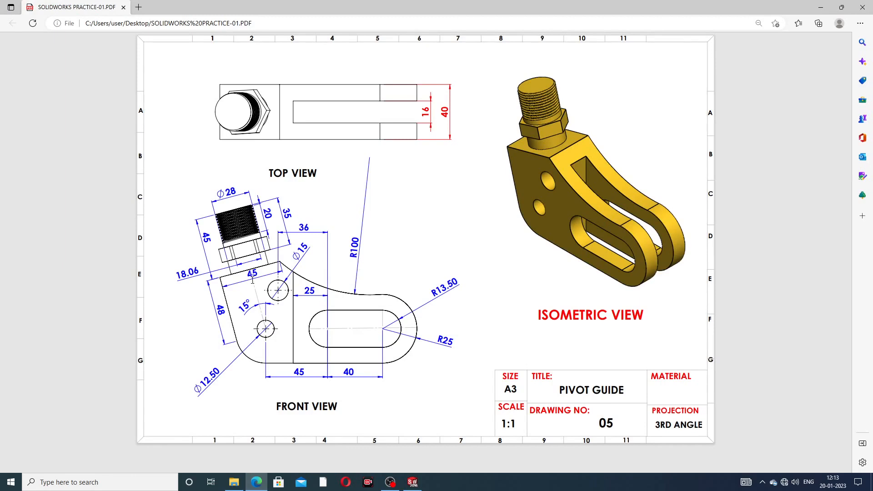
left_click(413, 482)
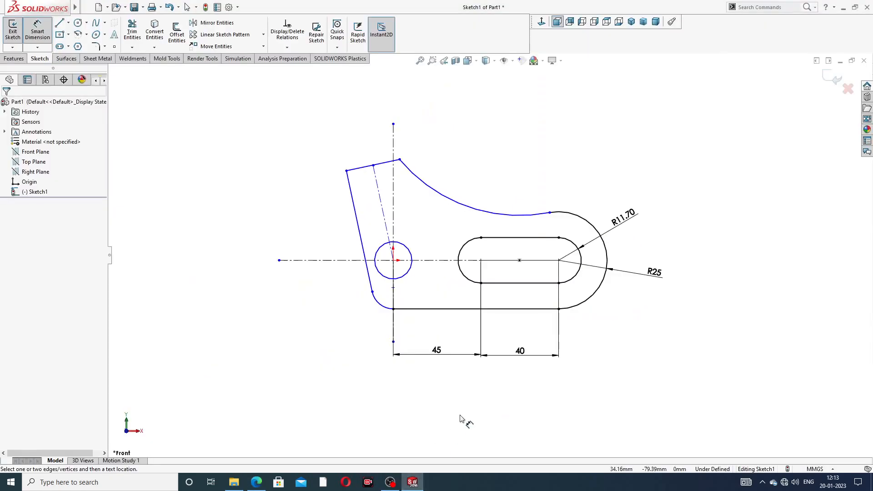
double_click(628, 217)
type("1")
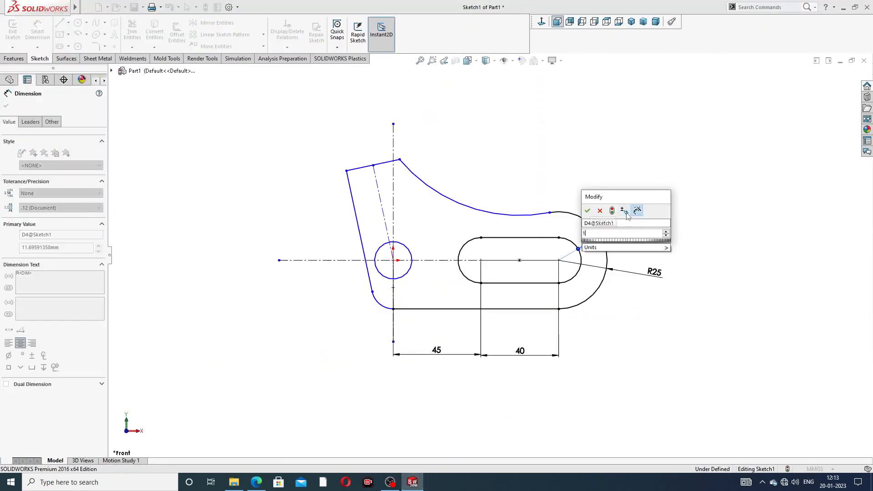
type("3.5")
key("Return")
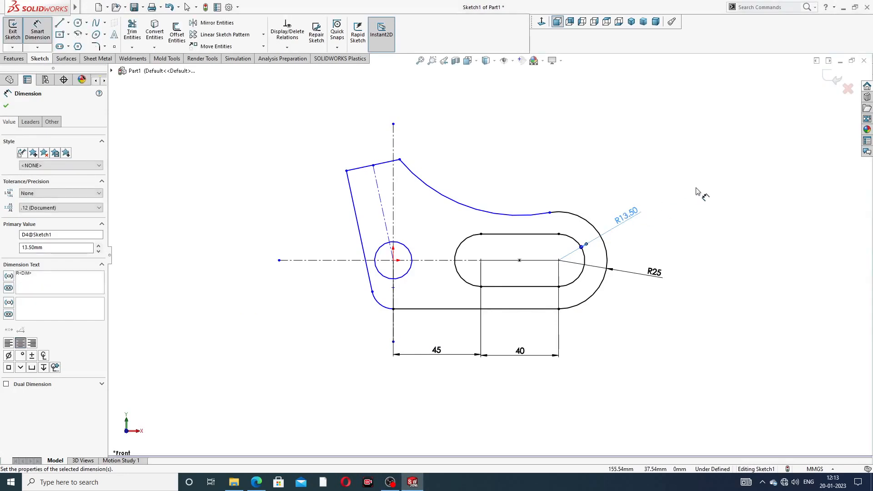
Dimension the radius of the concave arc along the profile's upper edge as 100 mm.
left_click(516, 215)
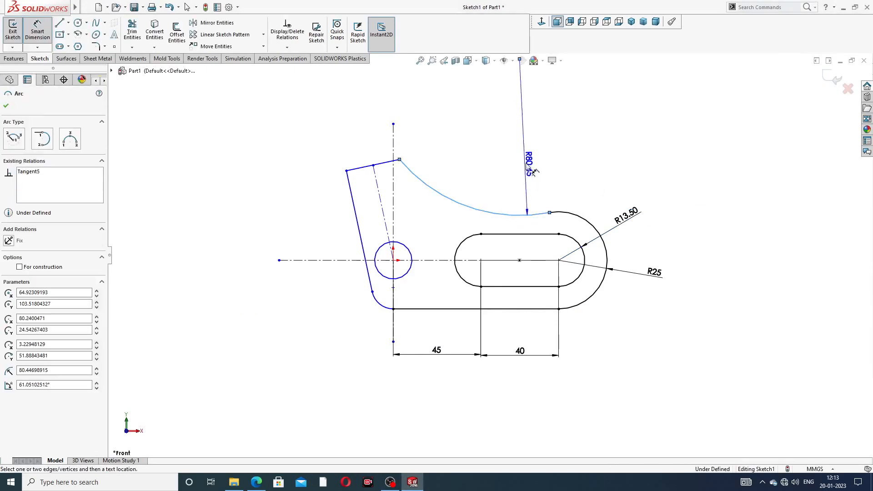
left_click(508, 176)
type("100")
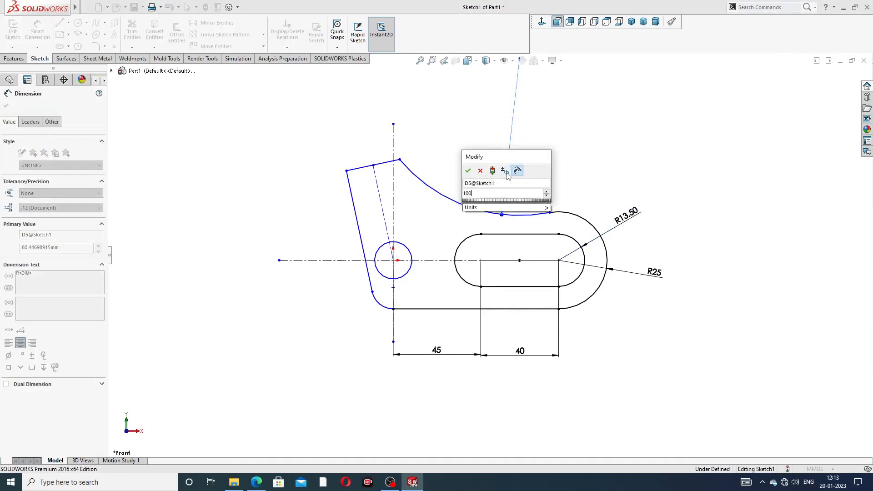
key("Return")
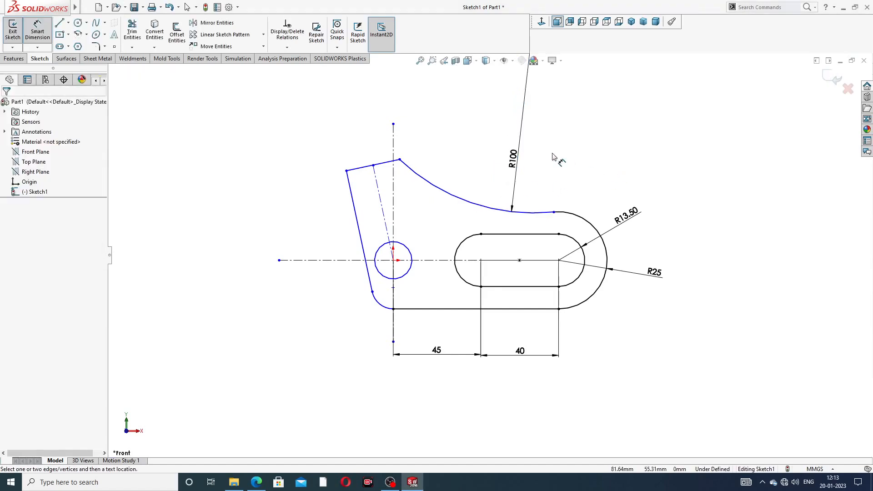
Dimension the diameter of the circle at the origin as 12.5 mm.
scroll(416, 160, "down", 2)
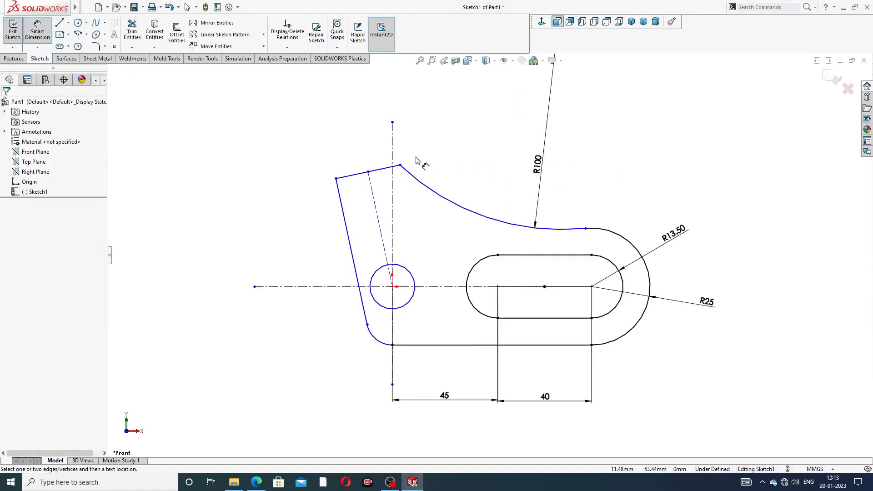
left_click(410, 297)
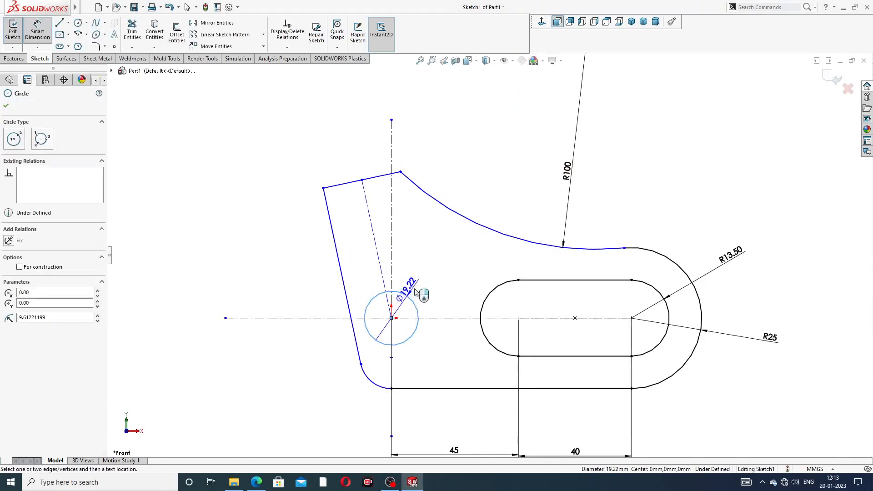
left_click(430, 278)
type("12.5")
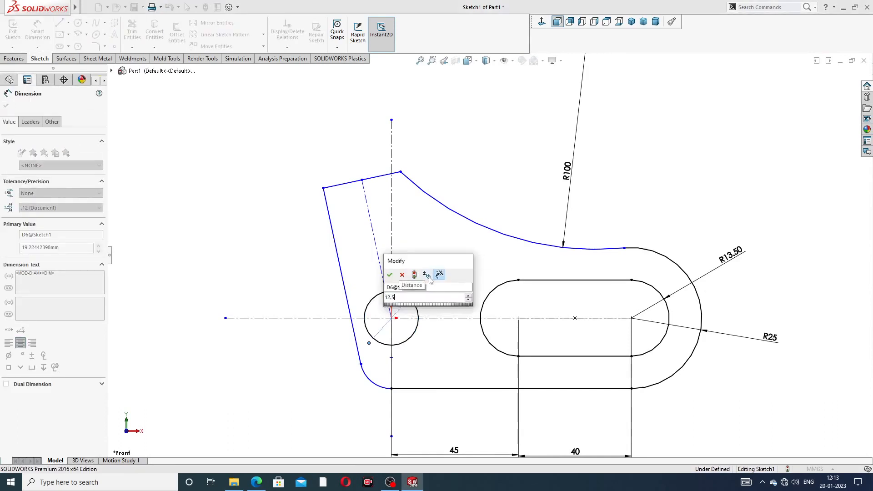
key("Return")
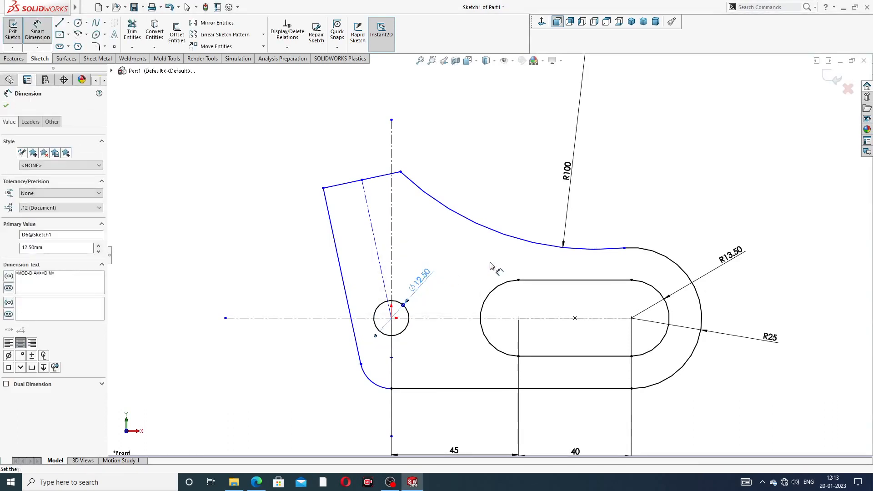
left_click(509, 214)
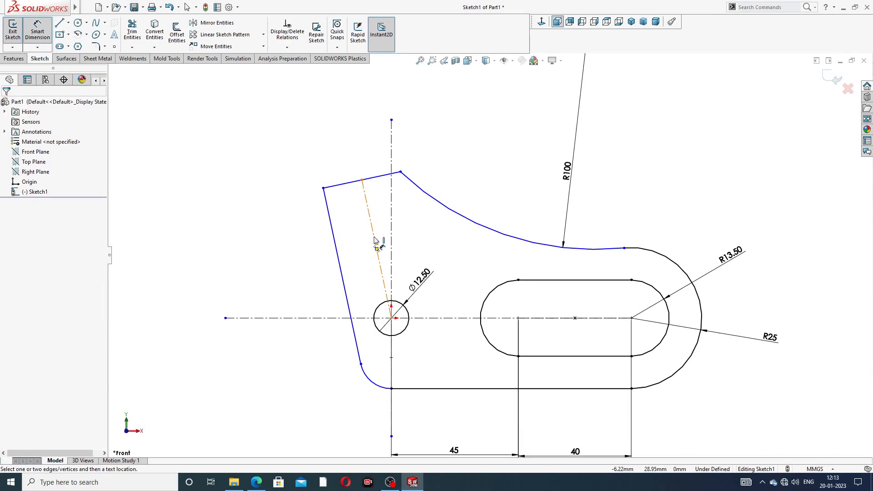
Dimension the angle between the slanted construction line and the vertical centerline as 15 degrees.
left_click(375, 240)
left_click(391, 243)
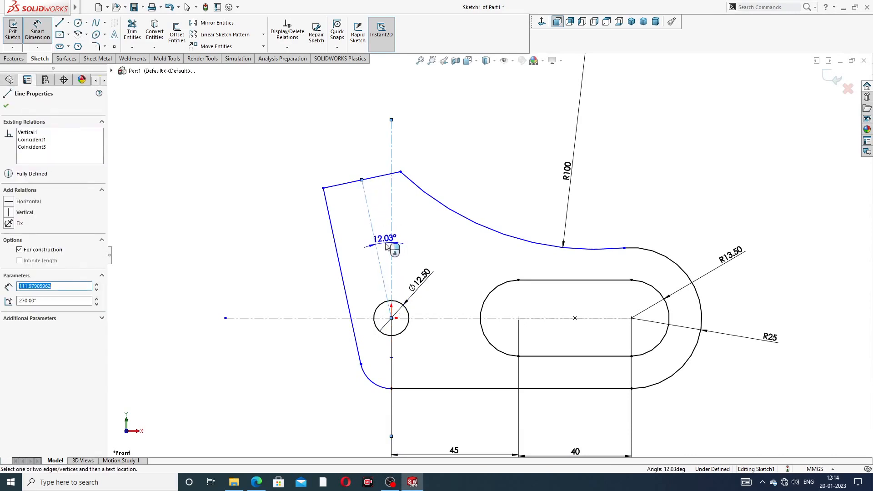
left_click(386, 246)
type("15")
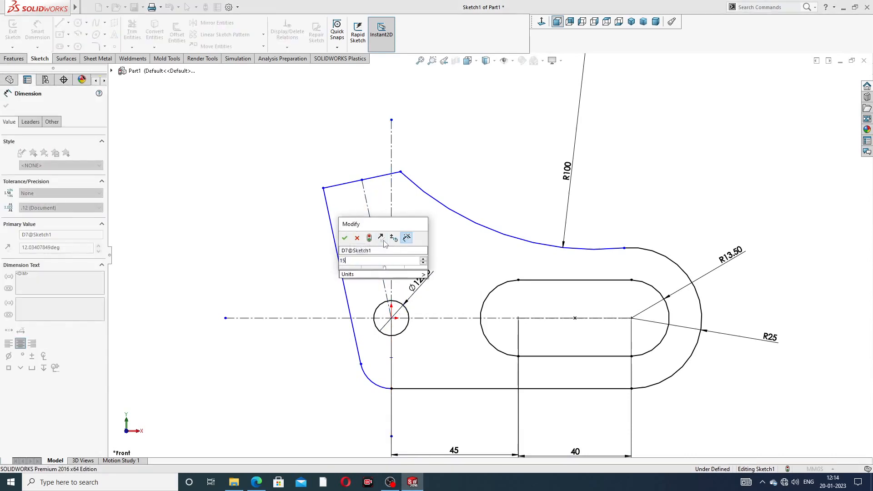
key("Return")
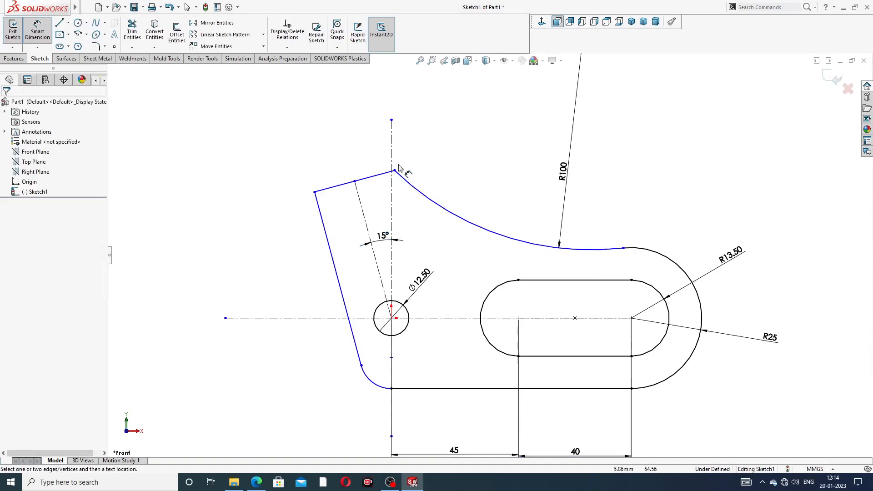
Dimension the length of the slanted top edge, parallel to the edge, as 45 mm after checking the Pivot Guide drawing in the browser.
left_click(373, 176)
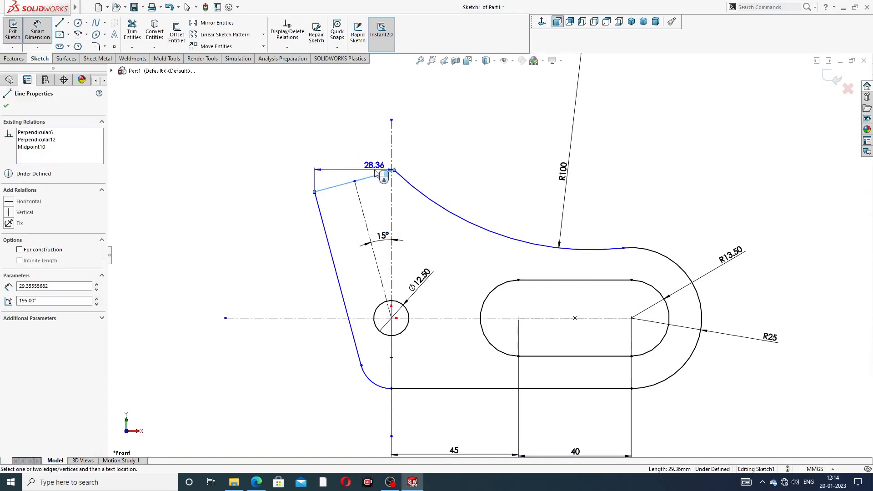
left_click(372, 176)
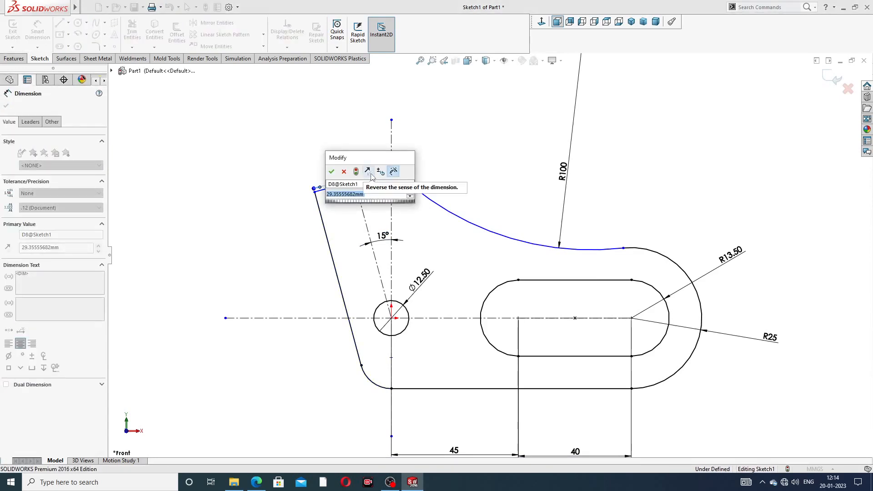
left_click(257, 482)
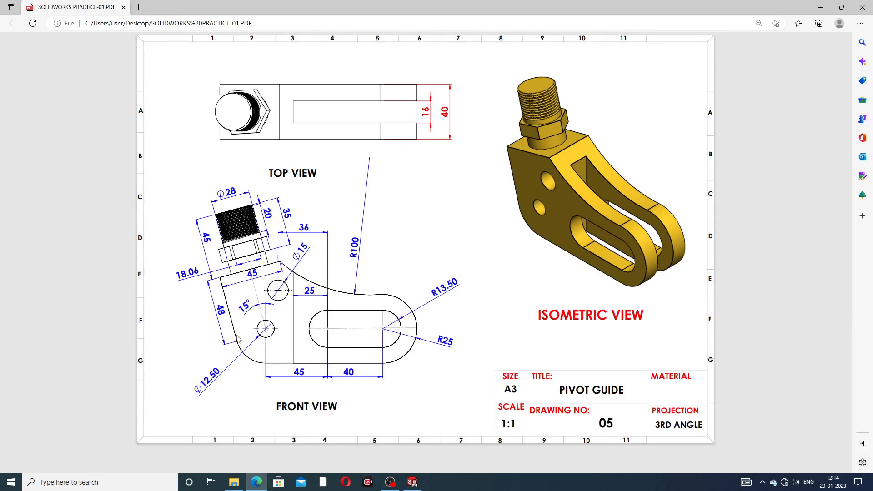
left_click(412, 482)
type("45")
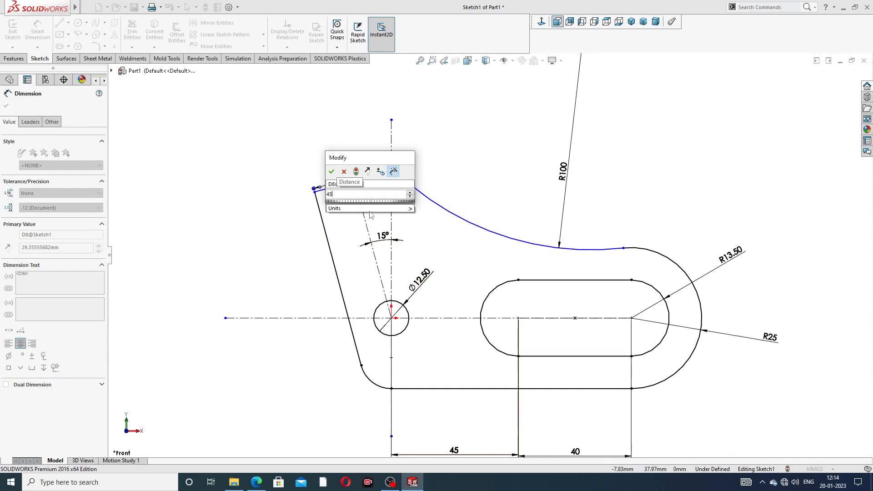
key("Return")
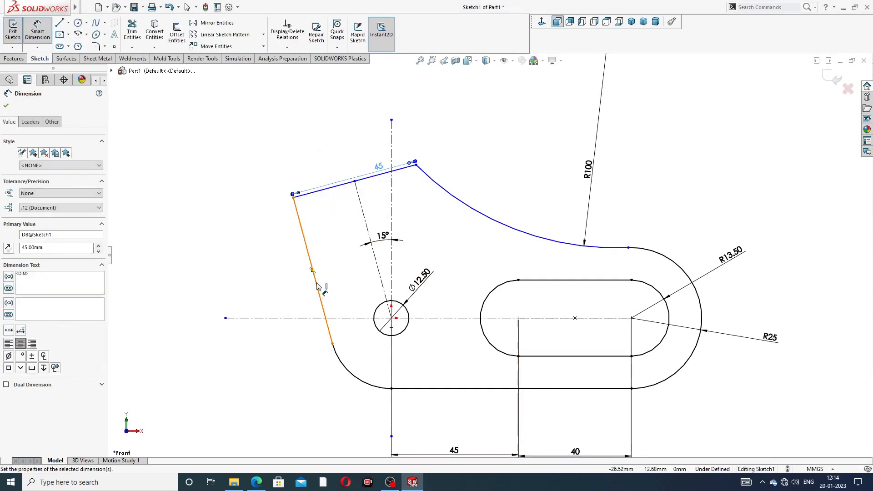
Dimension the length of the profile's slanted side edge, from the top corner to the lower arc, as 48 mm.
left_click(320, 293)
left_click(307, 292)
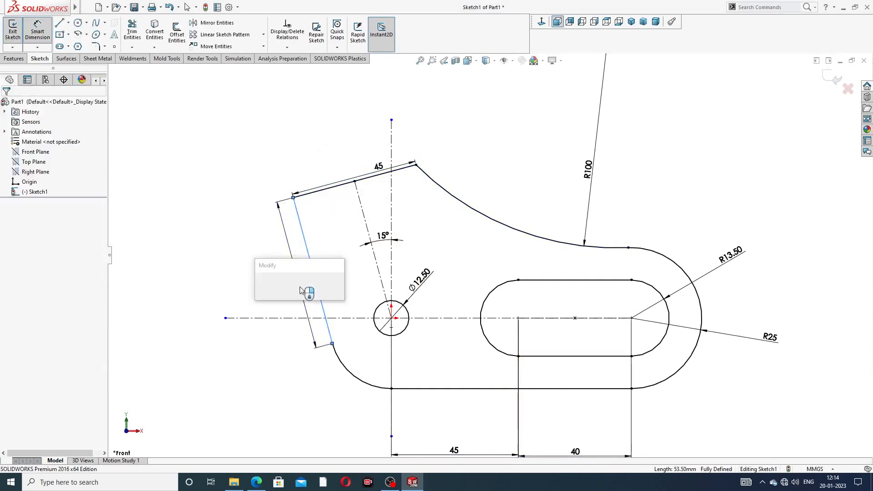
type("48")
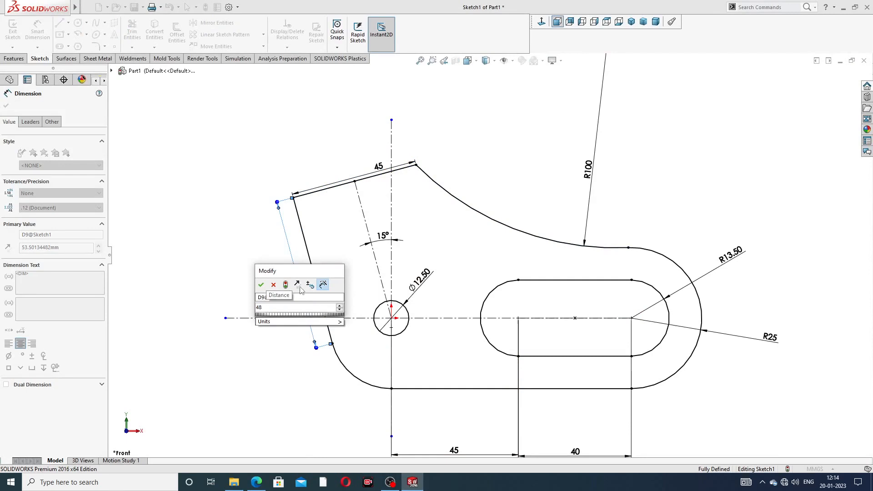
key("Return")
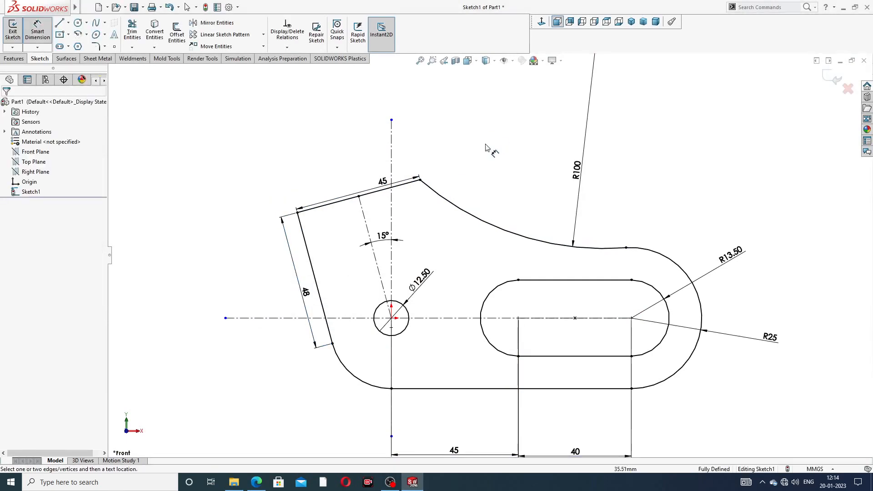
Rearrange the labels of the 45, 48, Ø12.50 and 40 mm dimensions around the profile and finish dimensioning.
left_click_drag(382, 182, 363, 179)
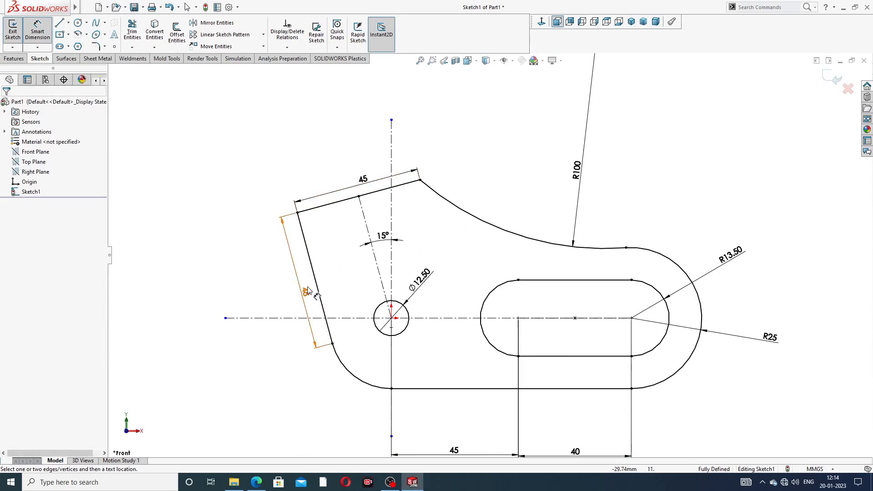
left_click_drag(307, 290, 306, 283)
left_click(514, 172)
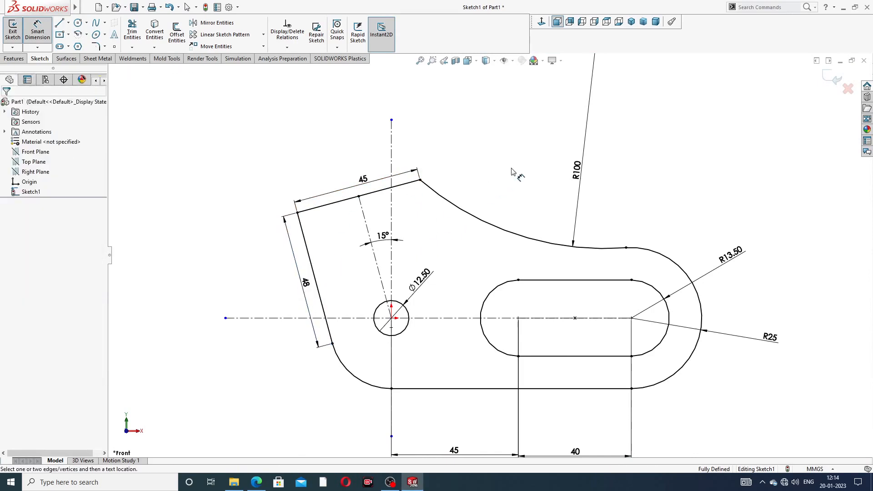
left_click_drag(420, 279, 425, 271)
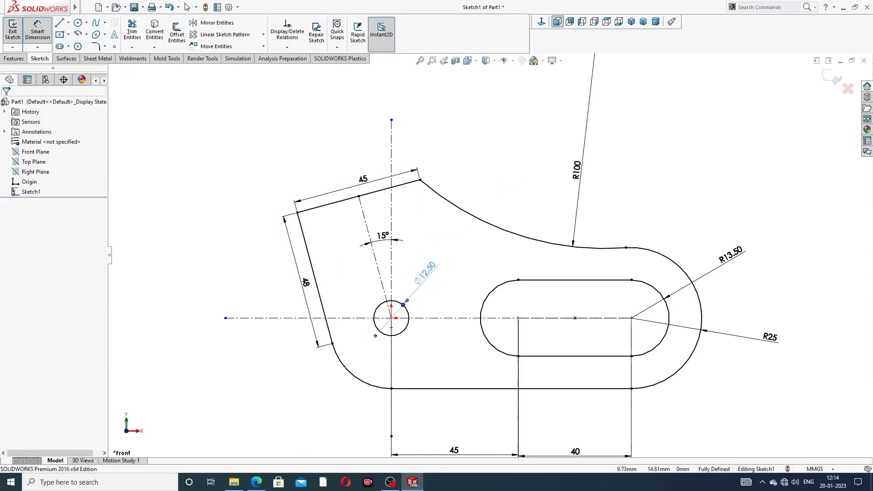
left_click_drag(458, 454, 459, 416)
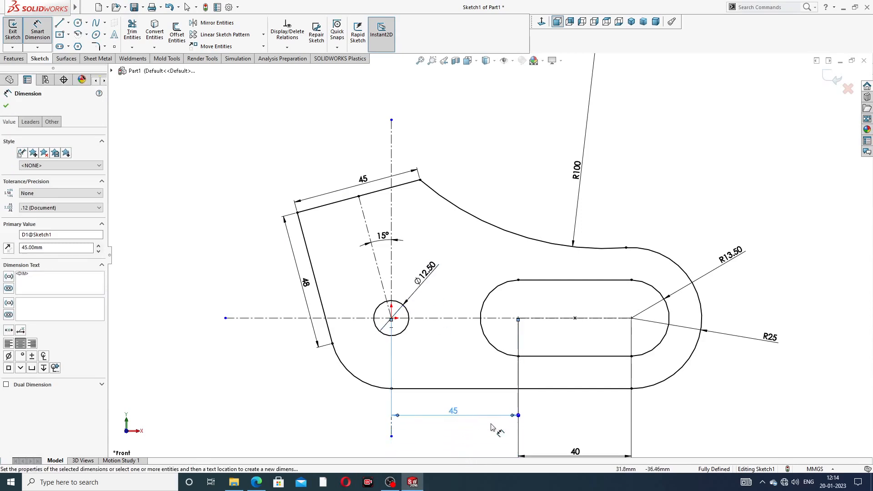
left_click_drag(575, 451, 577, 414)
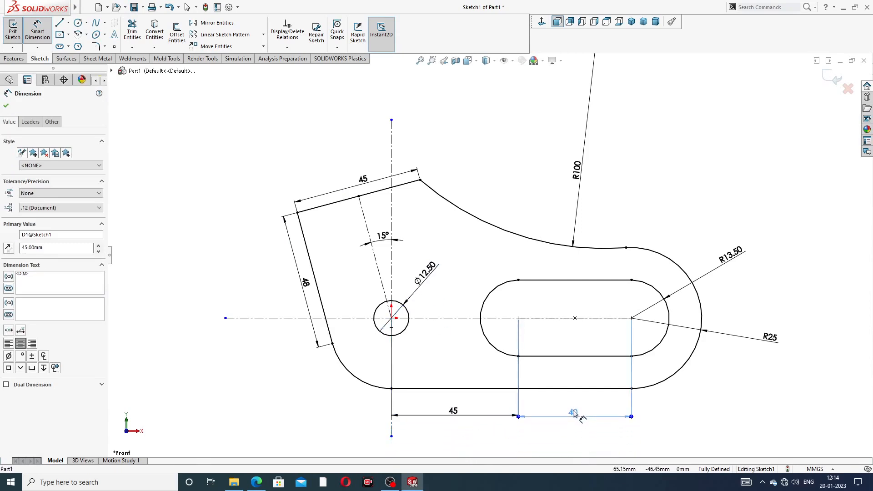
left_click(699, 392)
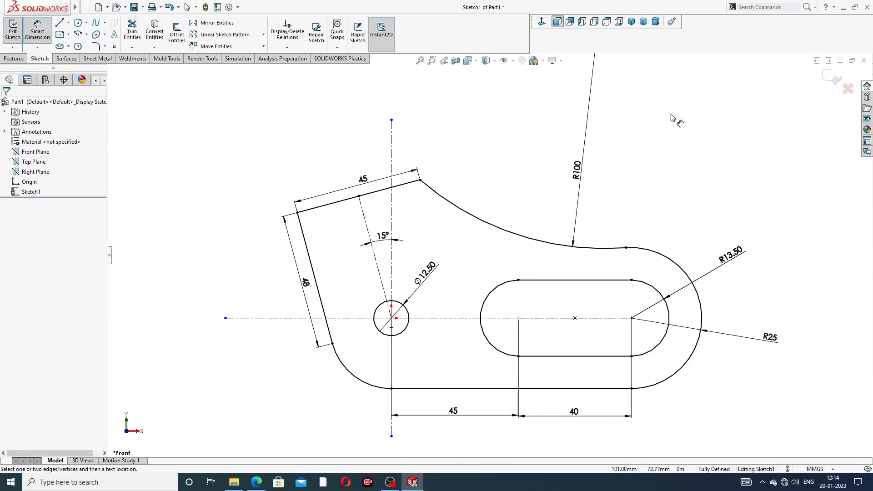
scroll(606, 140, "up", 2)
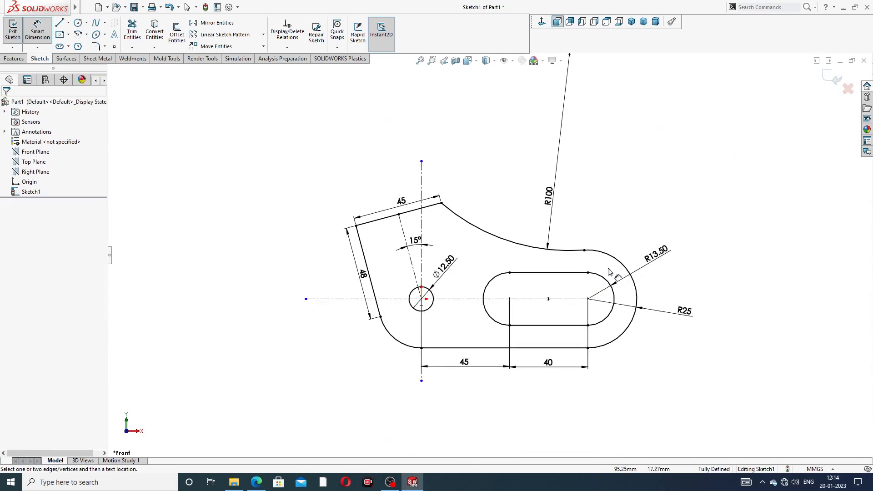
scroll(609, 276, "down", 2)
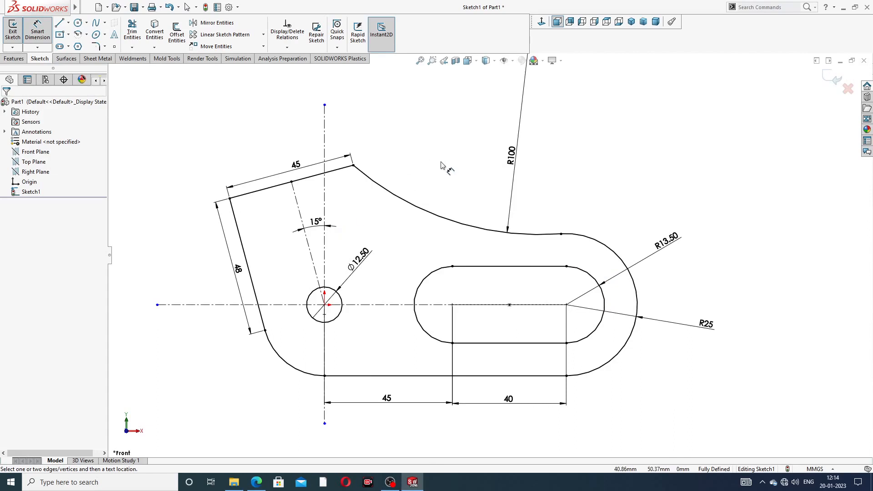
right_click(574, 147)
left_click(610, 136)
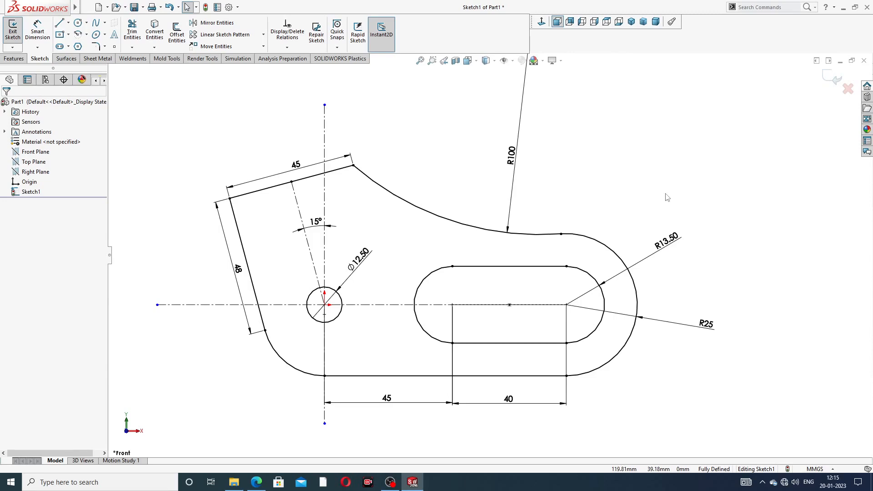
Exit the sketch and extrude the profile 40 mm with the Mid Plane end condition, checking the depth against the Pivot Guide drawing.
left_click(257, 481)
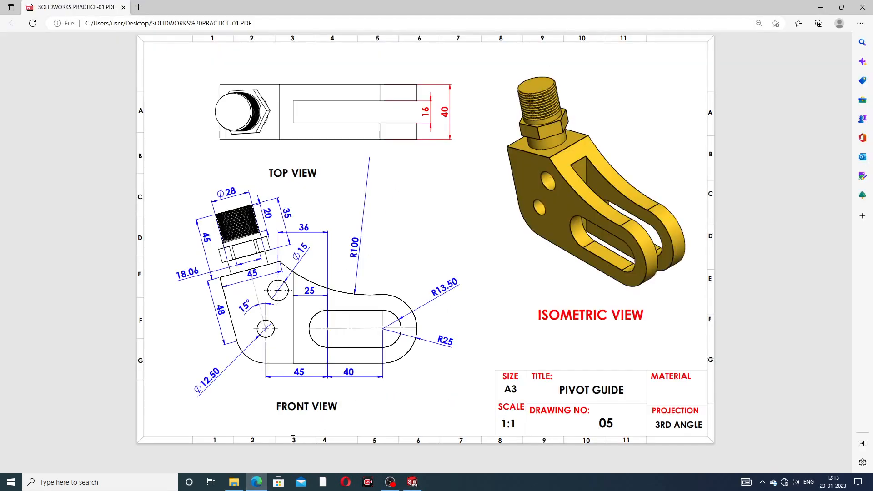
left_click(257, 482)
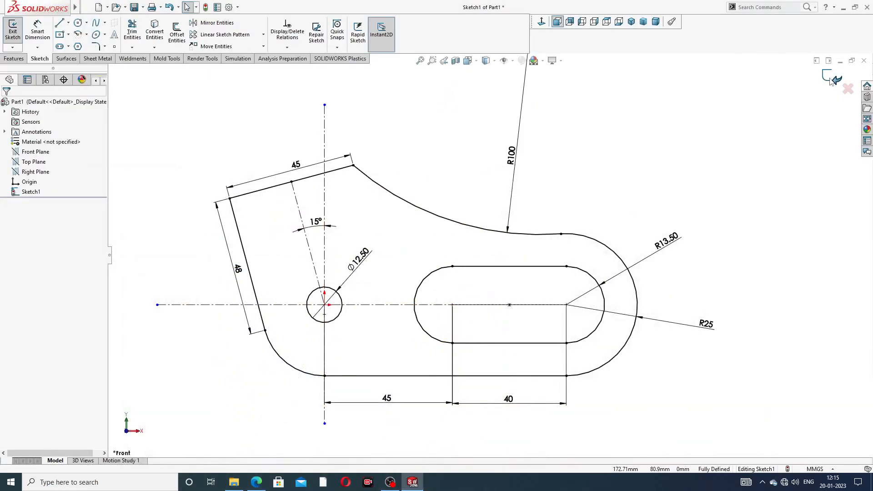
left_click(833, 78)
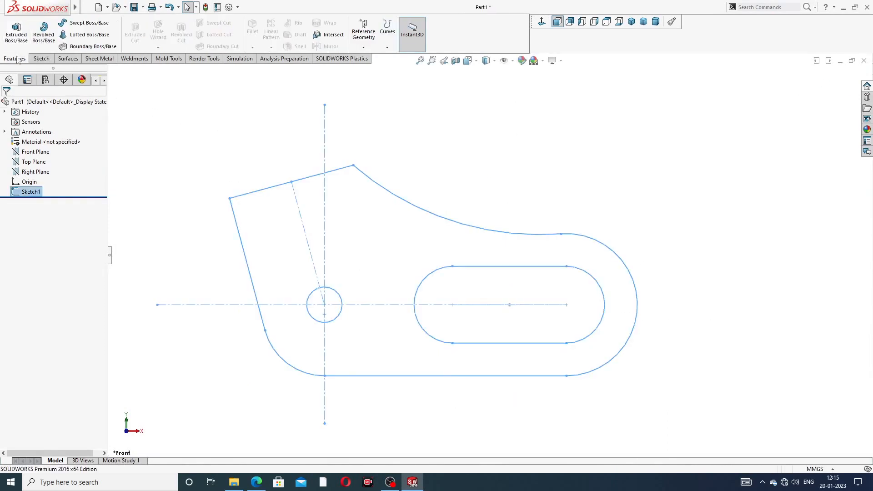
left_click(16, 36)
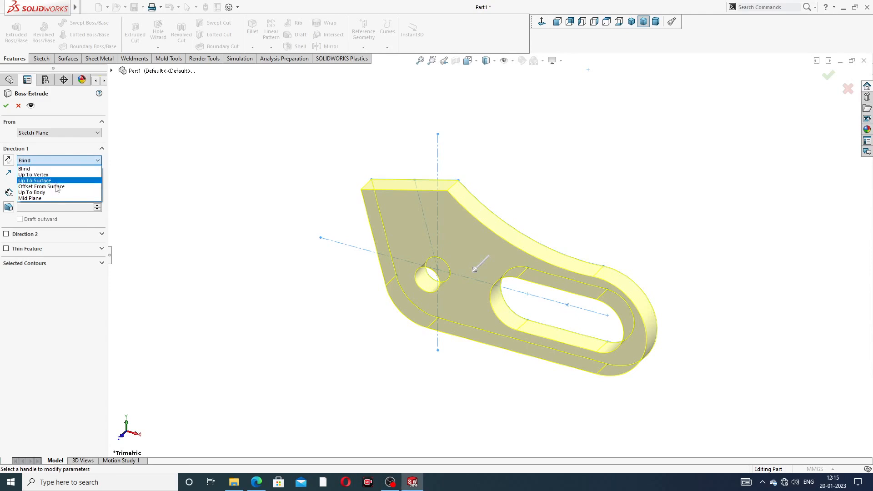
left_click(53, 199)
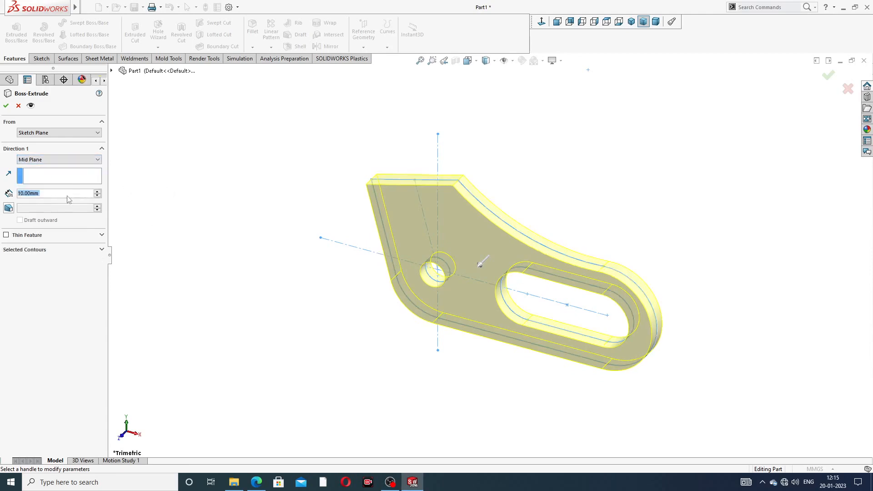
type("40")
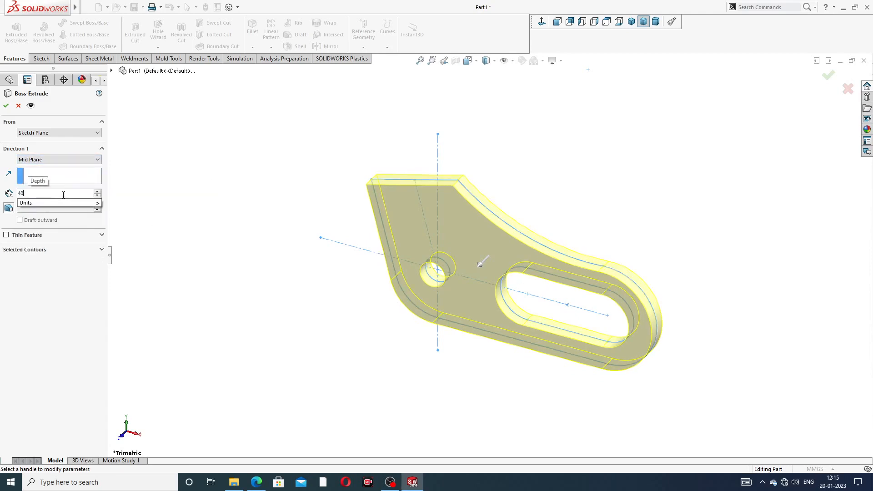
key("Return")
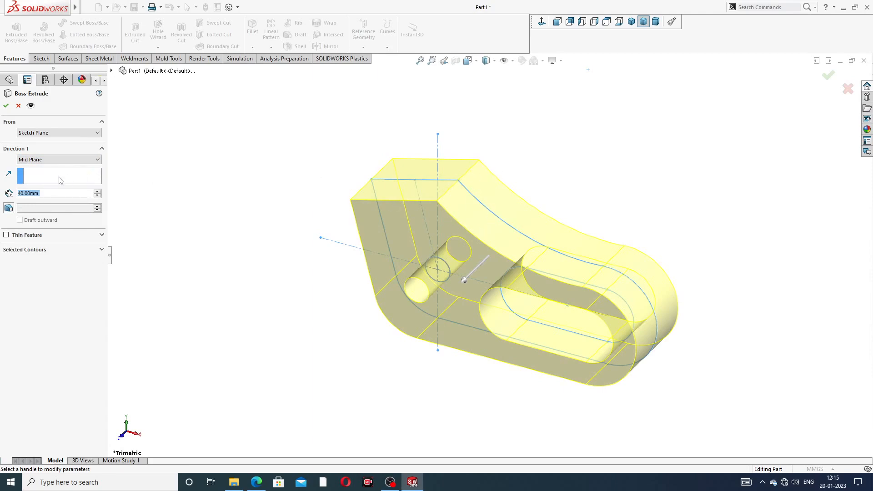
left_click(256, 482)
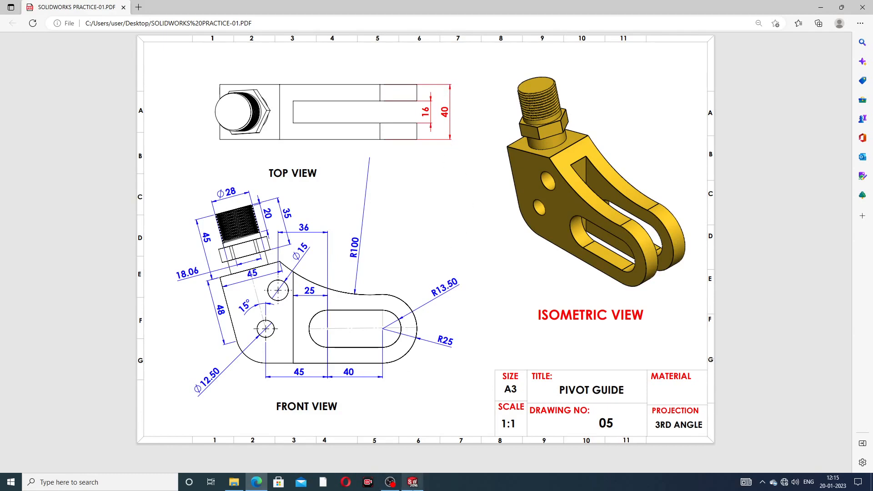
left_click(413, 482)
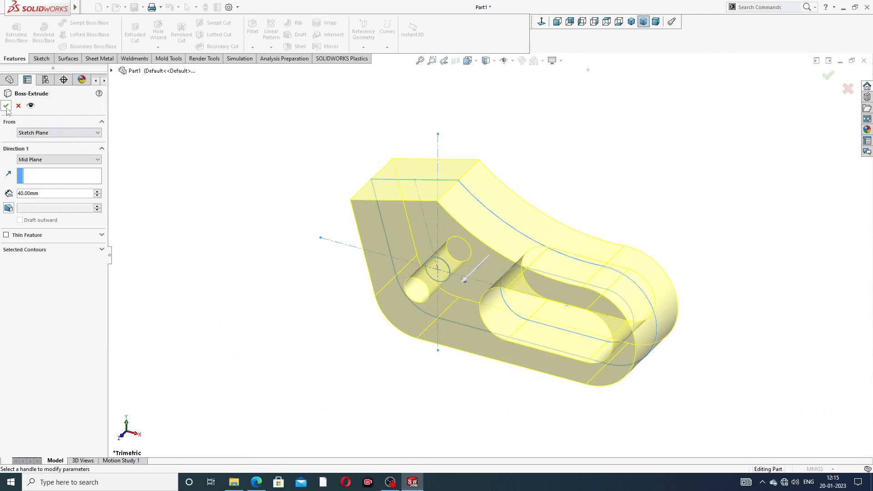
left_click(6, 106)
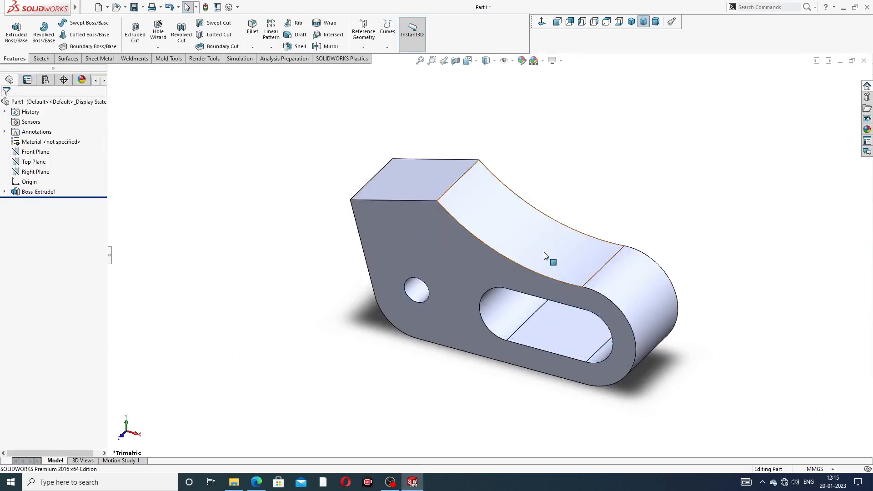
Start a new sketch on the Front Plane and orient the model to the front view.
mouse_move(550, 257)
middle_mouse_down()
mouse_move(473, 184)
mouse_move(577, 203)
mouse_move(537, 167)
mouse_move(555, 220)
middle_mouse_up()
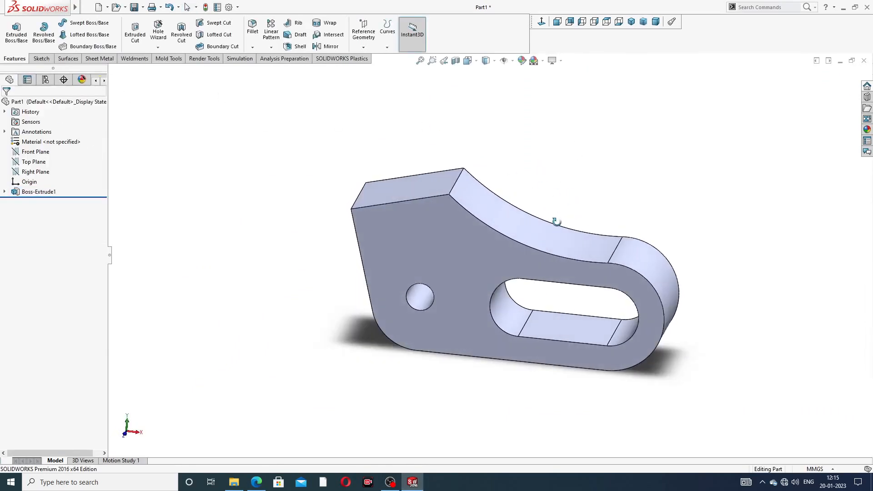
scroll(478, 224, "up", 2)
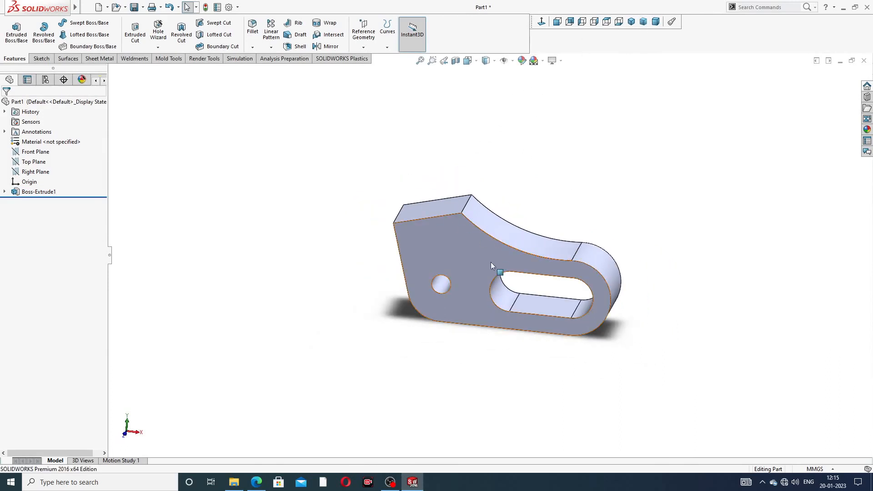
left_click(37, 152)
left_click(47, 145)
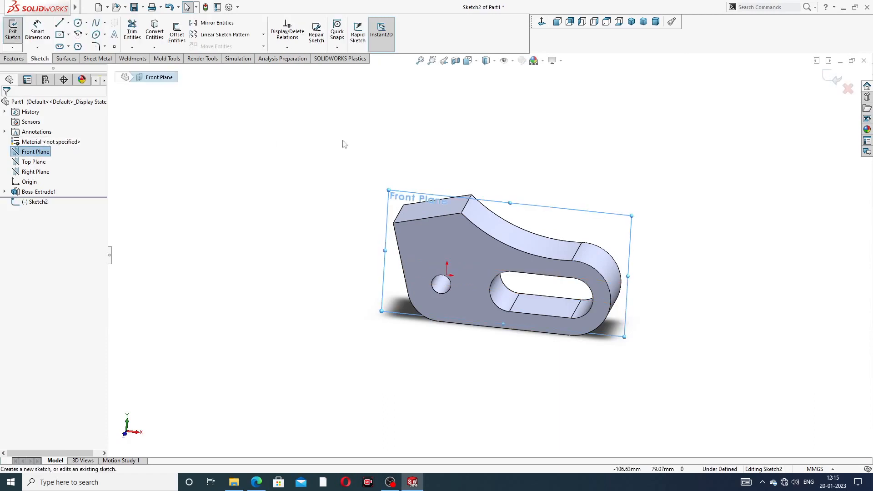
left_click(557, 21)
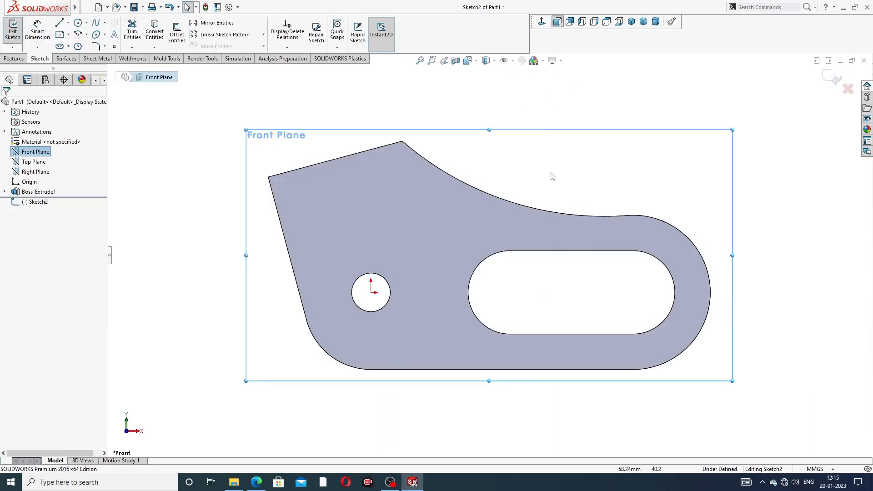
scroll(554, 185, "up", 1)
scroll(528, 234, "down", 1)
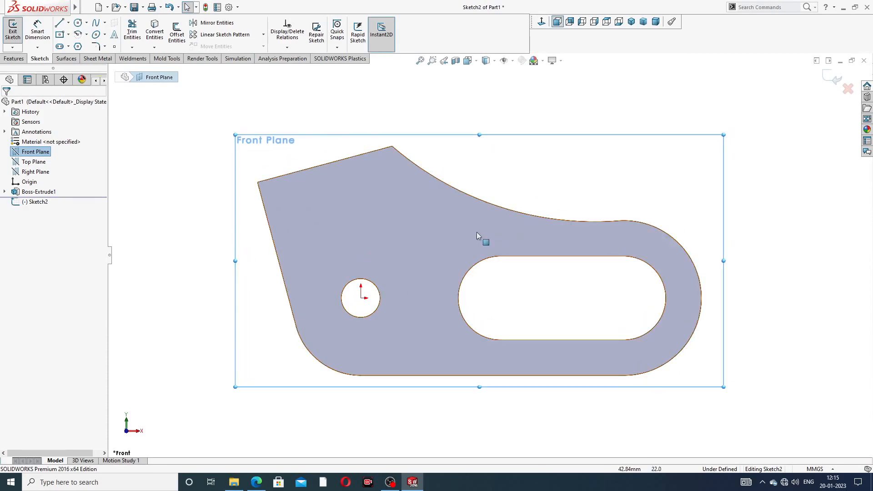
After consulting the Pivot Guide drawing, convert the concave upper arc, the rounded end arc and the straight bottom edge into sketch entities.
left_click(257, 482)
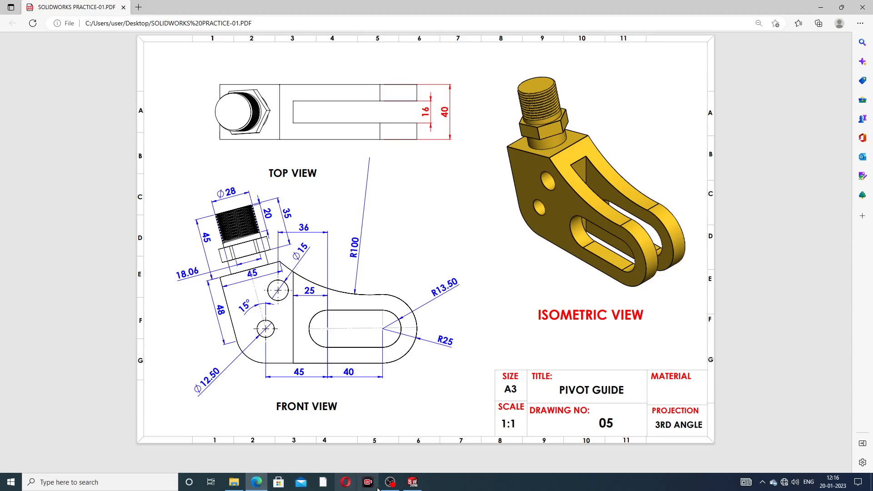
left_click(412, 482)
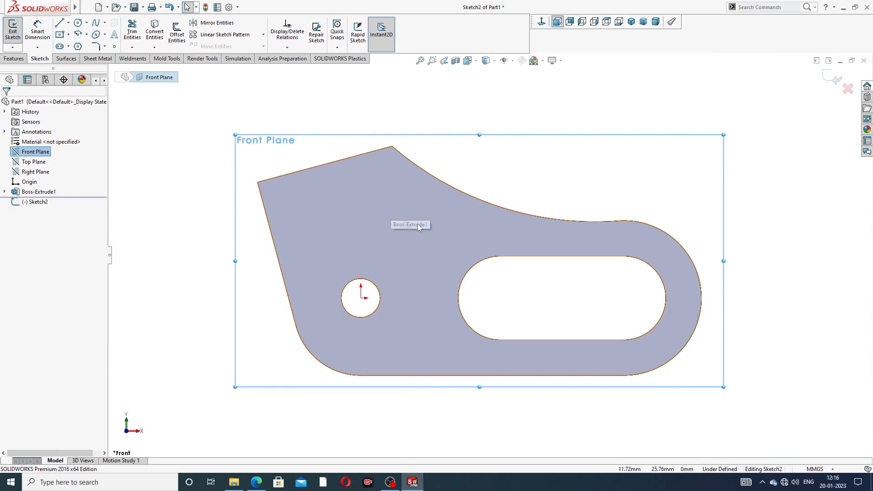
left_click(522, 215)
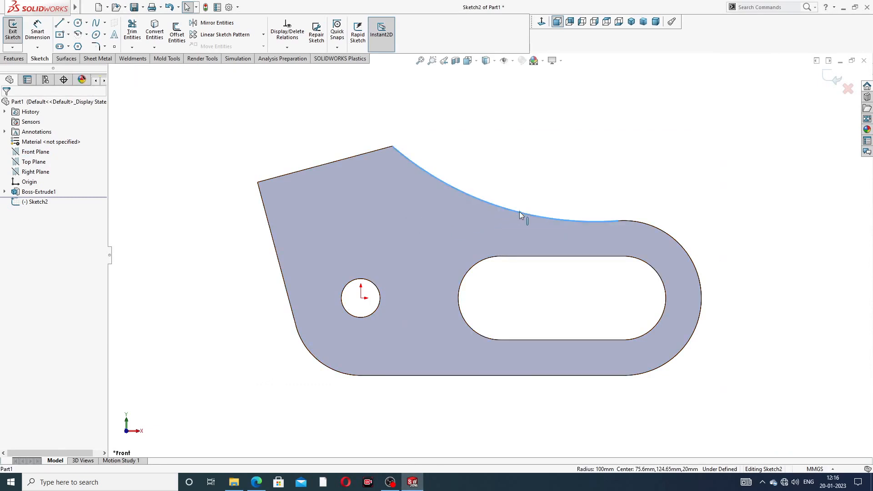
left_click(670, 238)
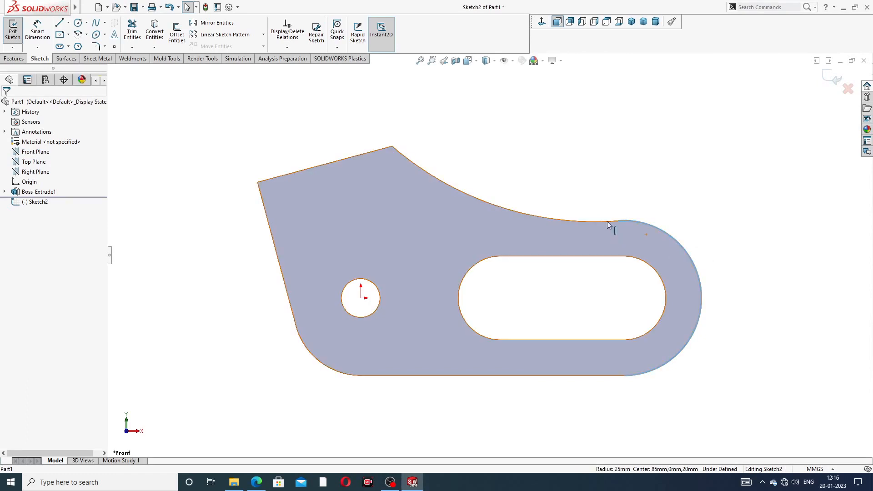
left_click(663, 151)
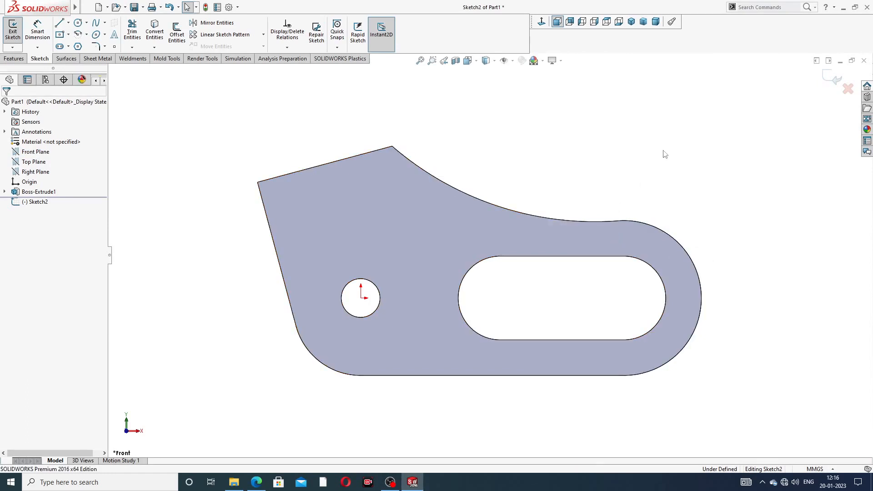
left_click(598, 222)
left_click(642, 223, "ctrl")
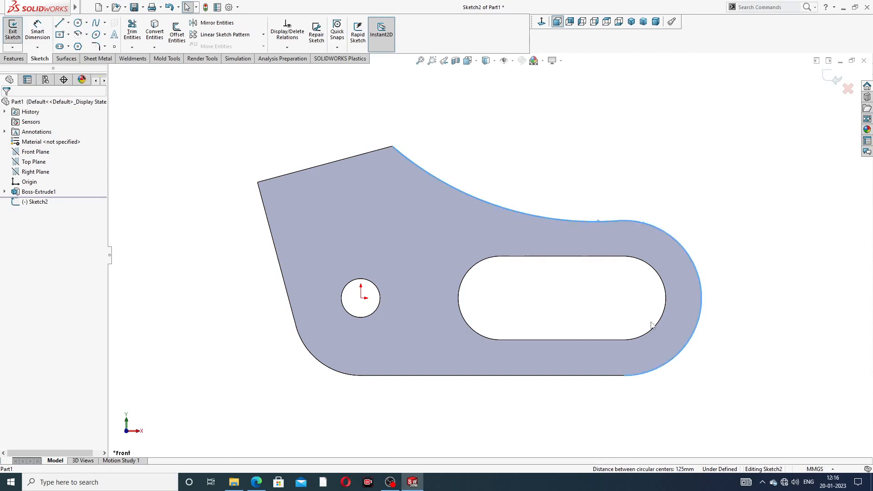
left_click(607, 375, "ctrl")
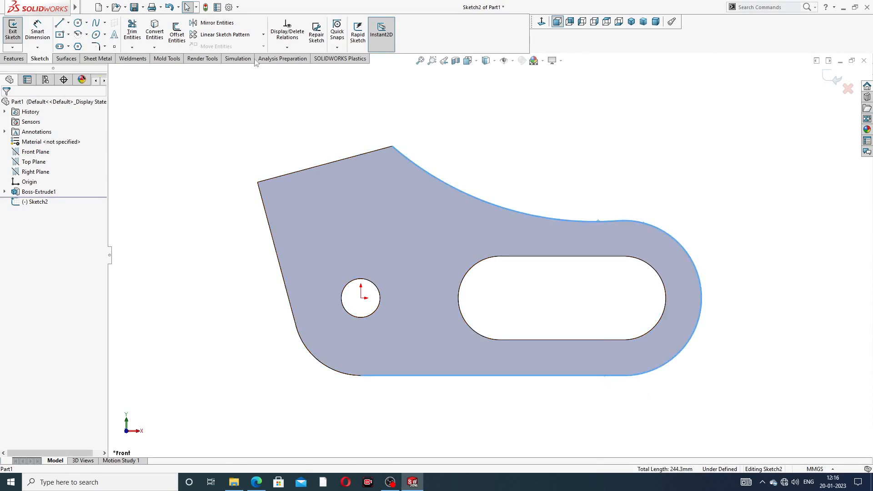
left_click(155, 32)
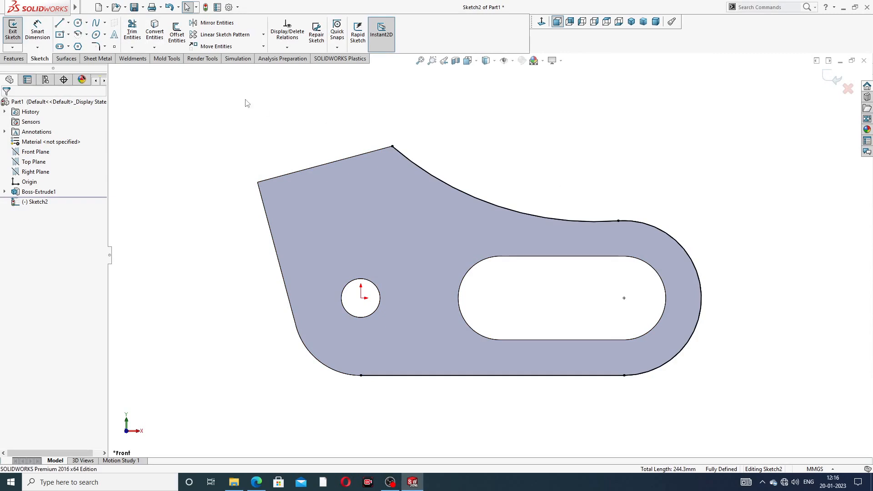
Draw a near-vertical line about 65 mm long from the bottom edge up to the concave arc, between the round hole and the slot.
left_click(59, 24)
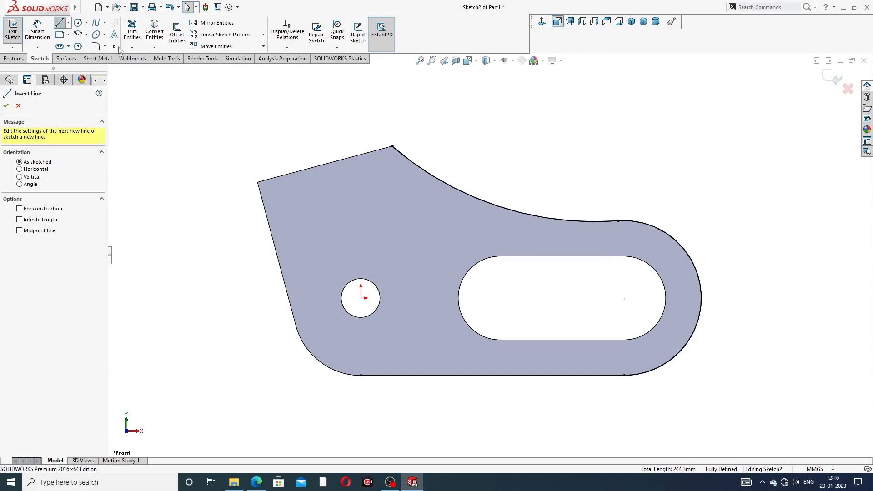
left_click(432, 376)
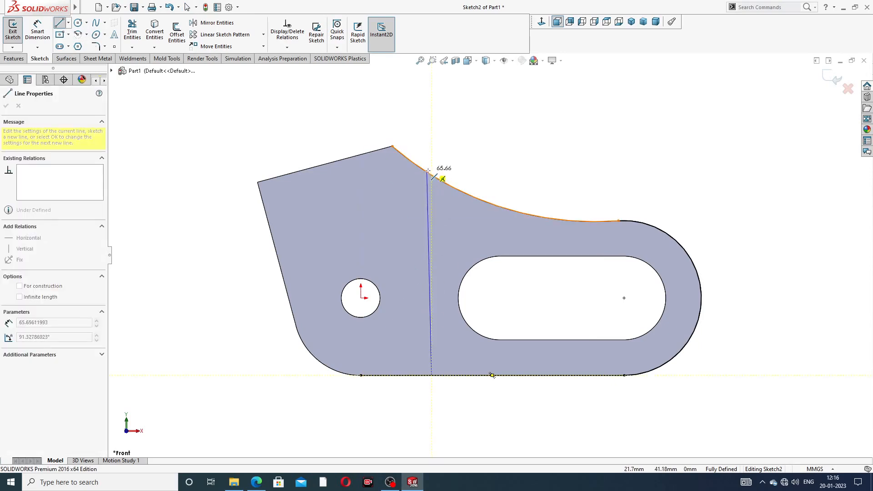
left_click(431, 173)
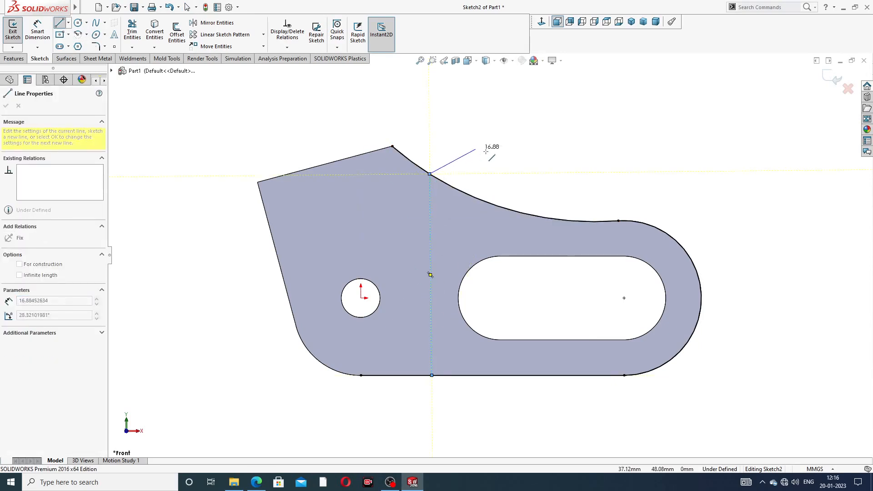
right_click(475, 148)
left_click(497, 156)
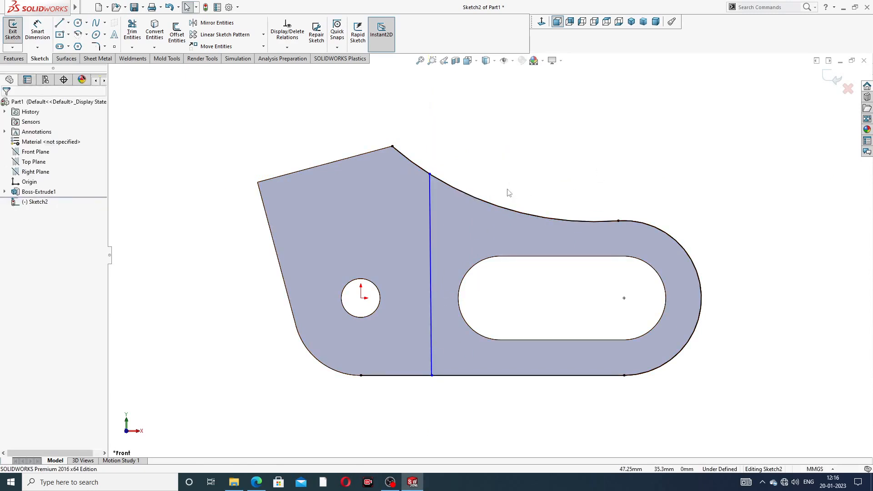
Trim away the parts of the converted concave arc and bottom line that extend beyond the new line on the round-hole side.
scroll(509, 193, "down", 1)
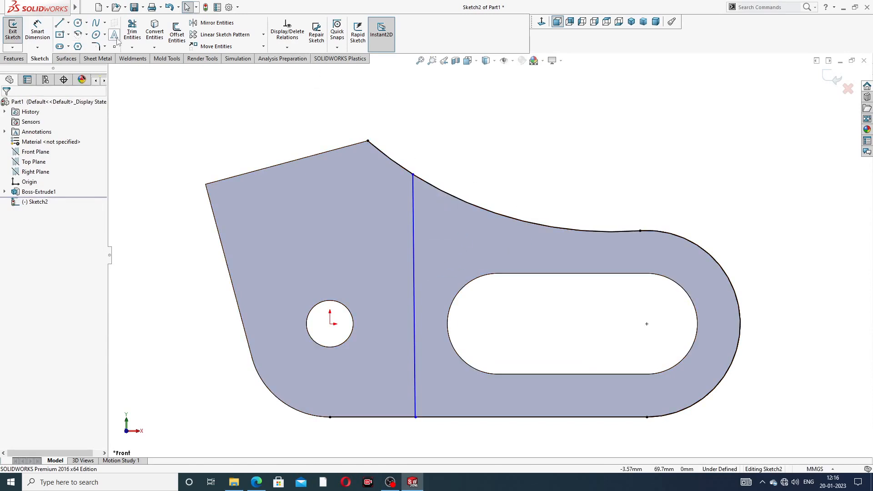
left_click(132, 31)
left_click_drag(413, 121, 388, 181)
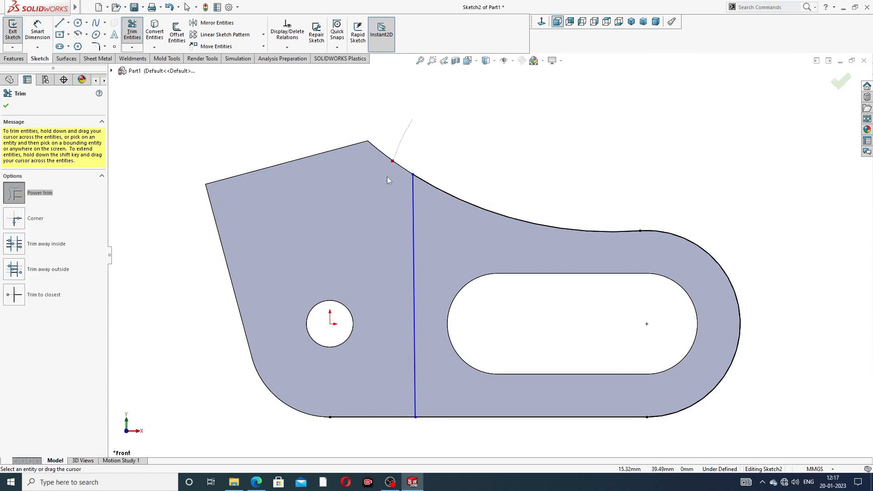
left_click_drag(372, 353, 370, 449)
left_click(6, 106)
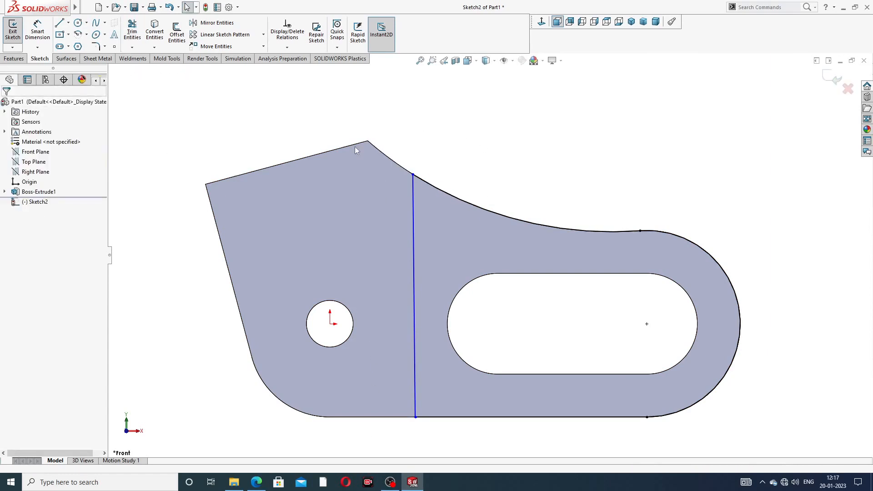
Dimension the distance from the line to the centre of the slot's nearer rounded end as 25 mm.
left_click(38, 31)
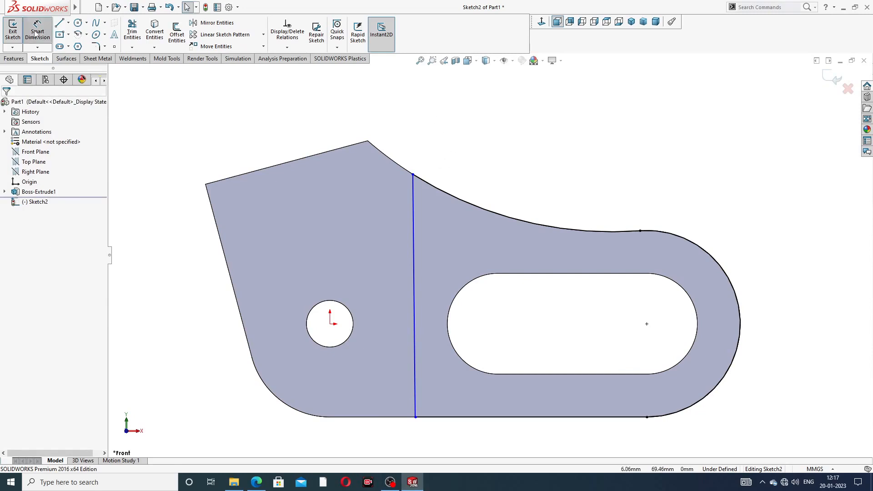
left_click(417, 270)
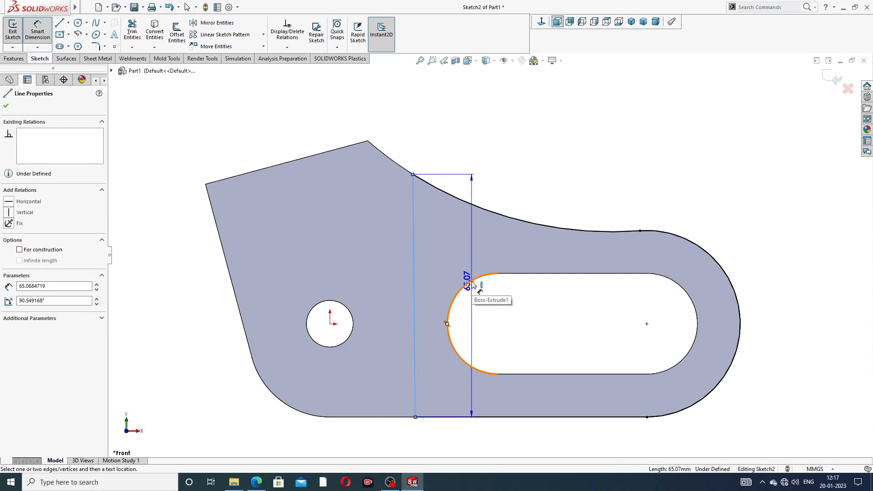
left_click(473, 284)
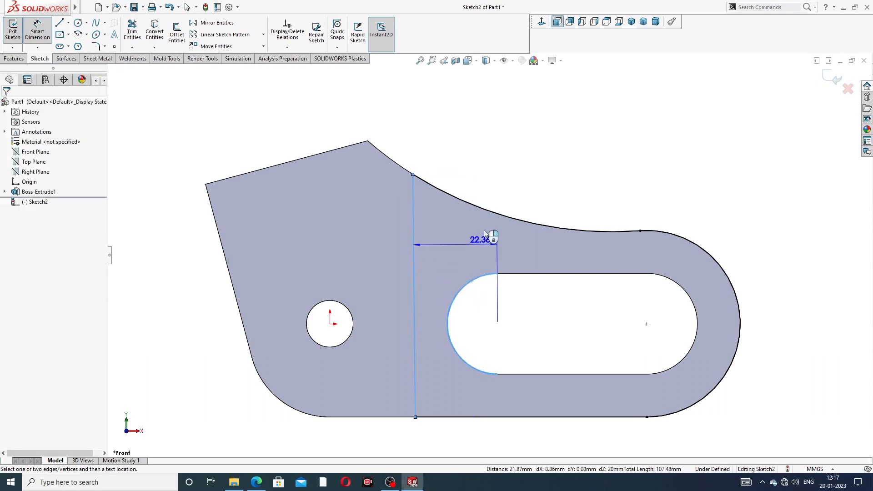
left_click(456, 235)
type("25")
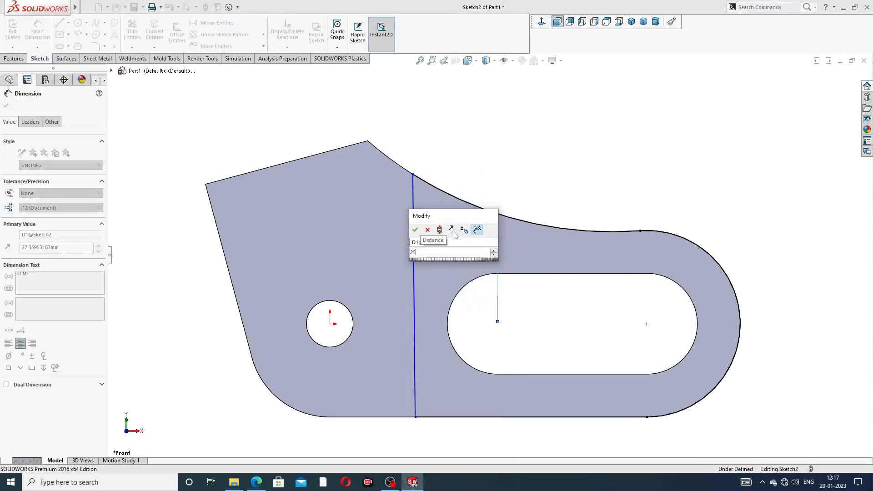
key("Return")
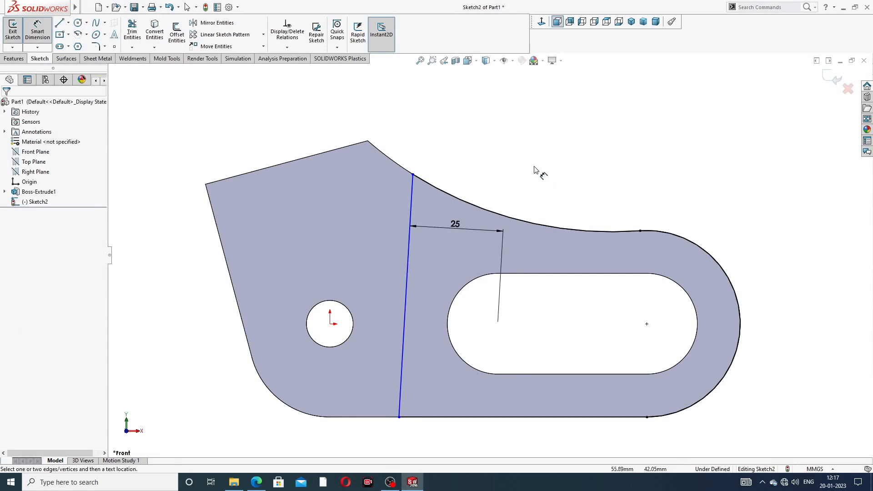
right_click(502, 144)
left_click(528, 135)
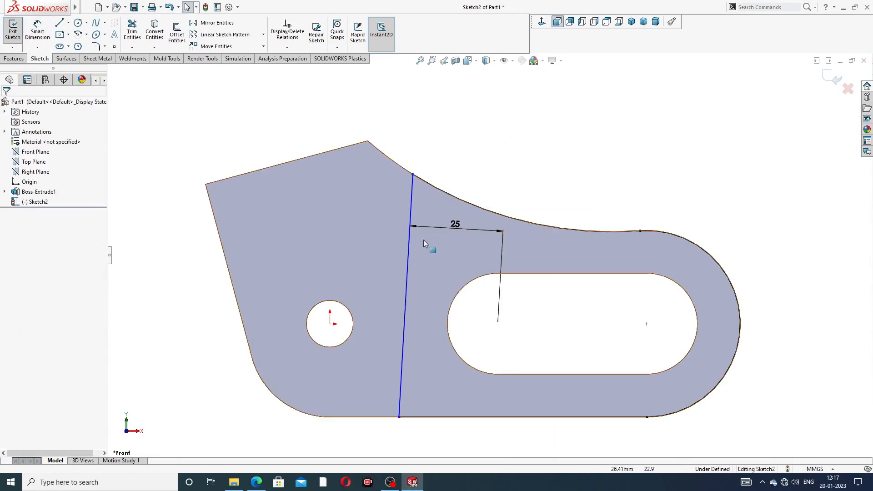
Add a vertical relation to the line that closes the cut profile.
left_click(410, 240)
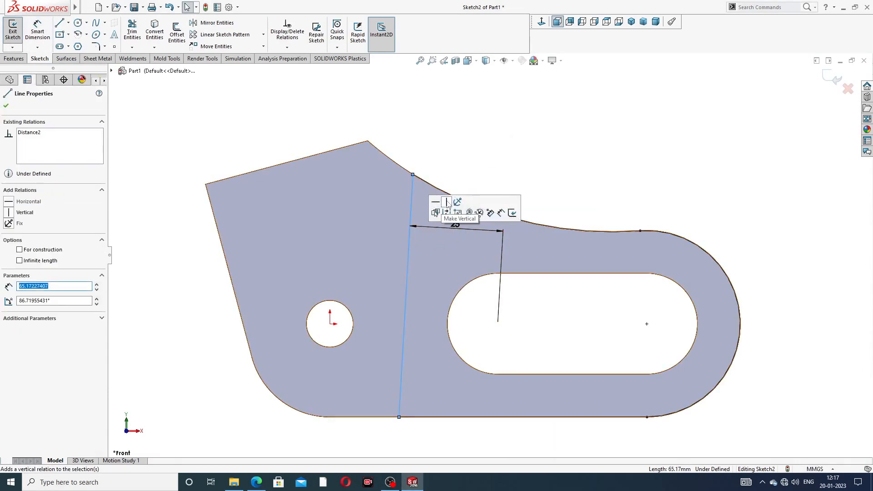
left_click(446, 202)
left_click(574, 163)
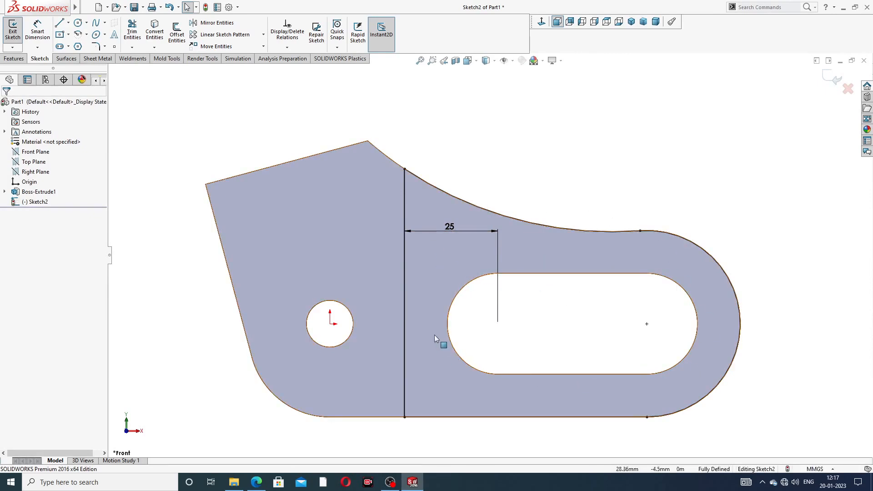
Cut-extrude the closed profile 16 mm with the Mid Plane end condition to split the slotted end into two arms.
key("ctrl+7")
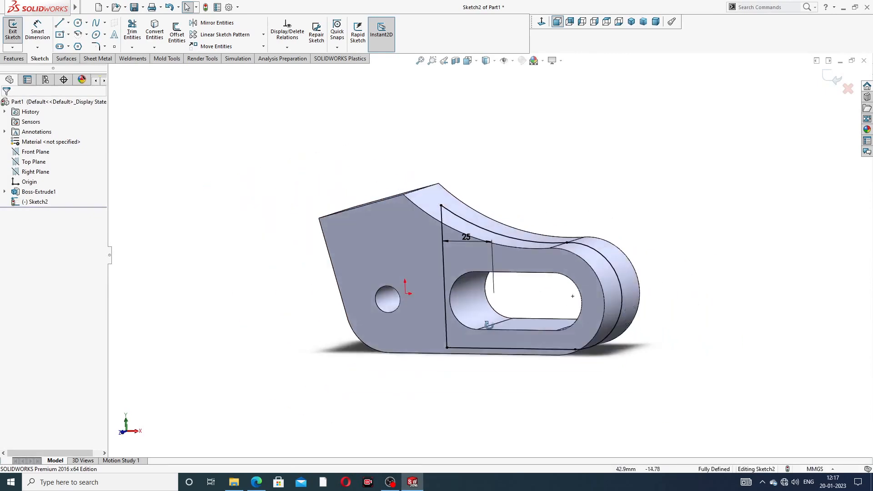
left_click(541, 22)
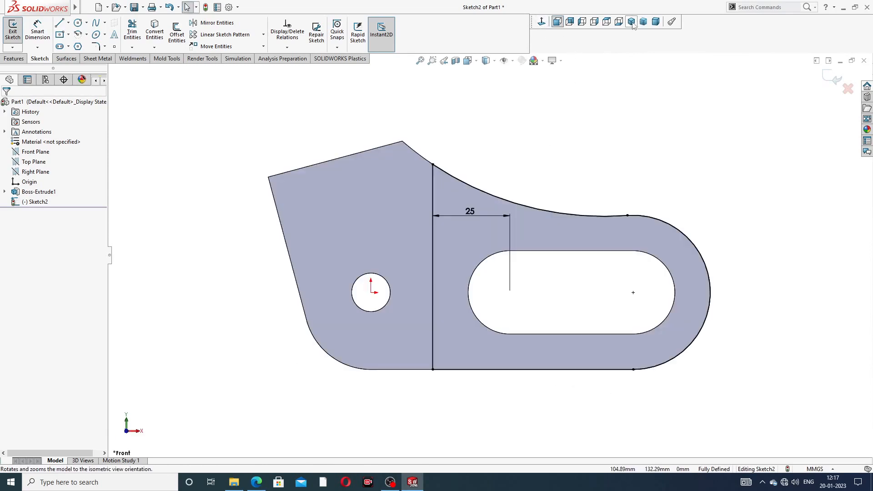
left_click(631, 22)
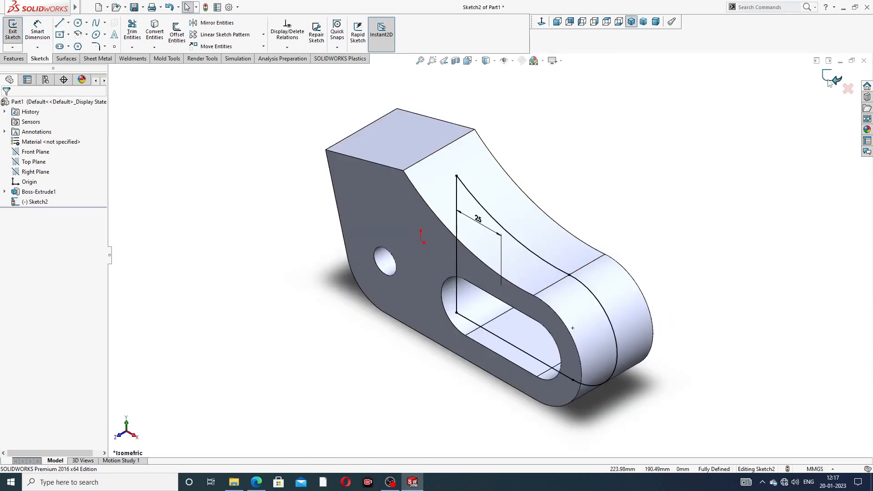
left_click(14, 58)
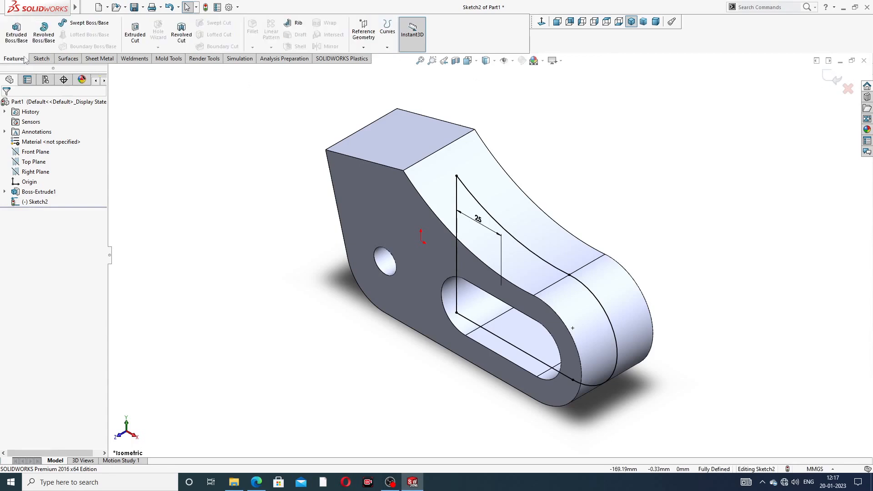
left_click(139, 38)
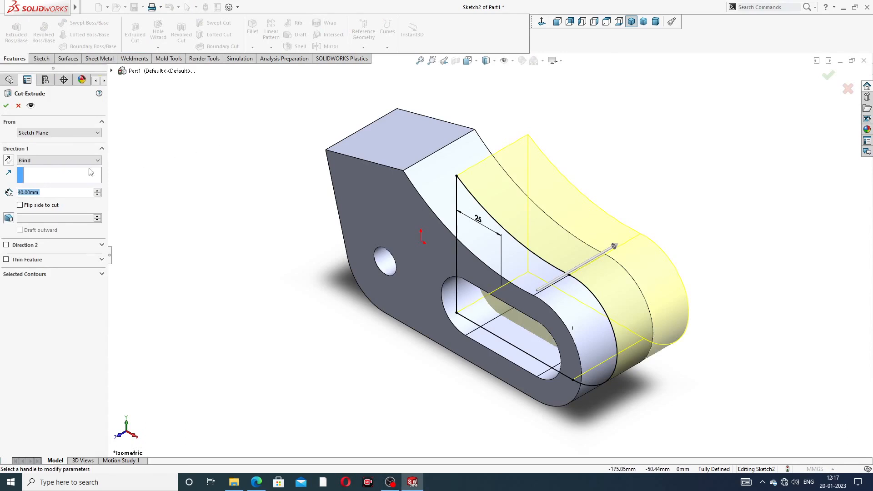
left_click(45, 160)
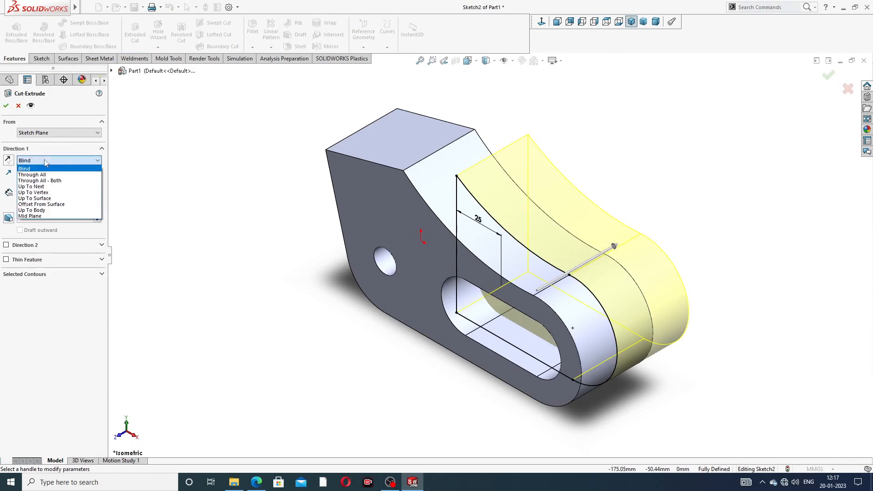
left_click(48, 212)
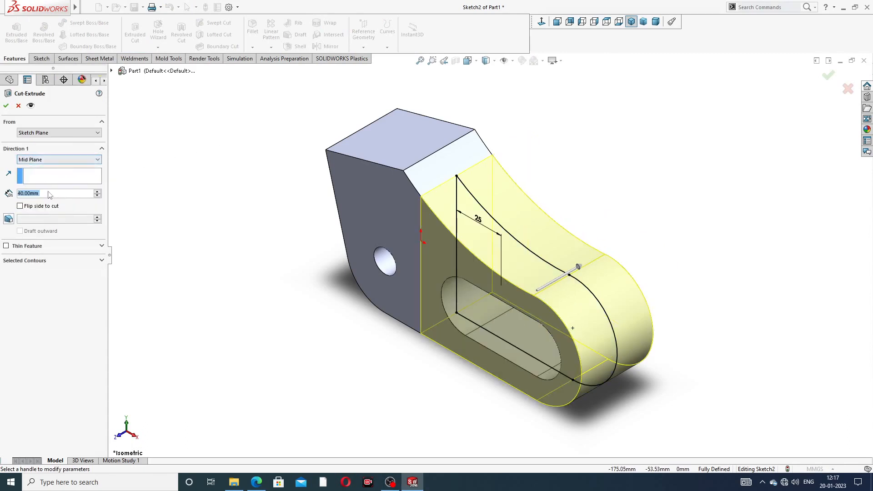
type("16")
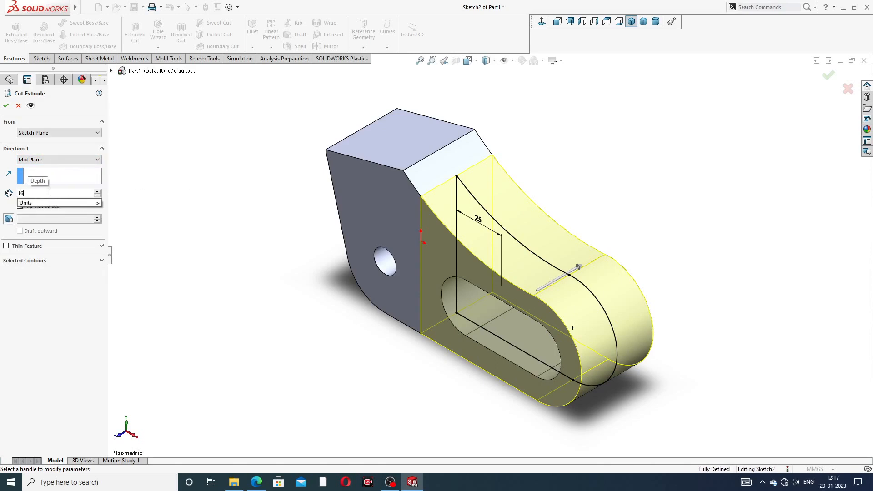
key("Return")
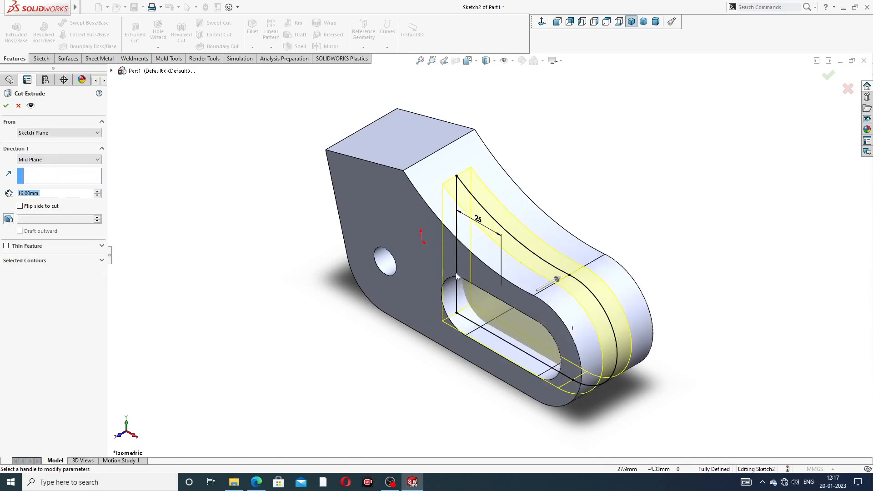
left_click(6, 106)
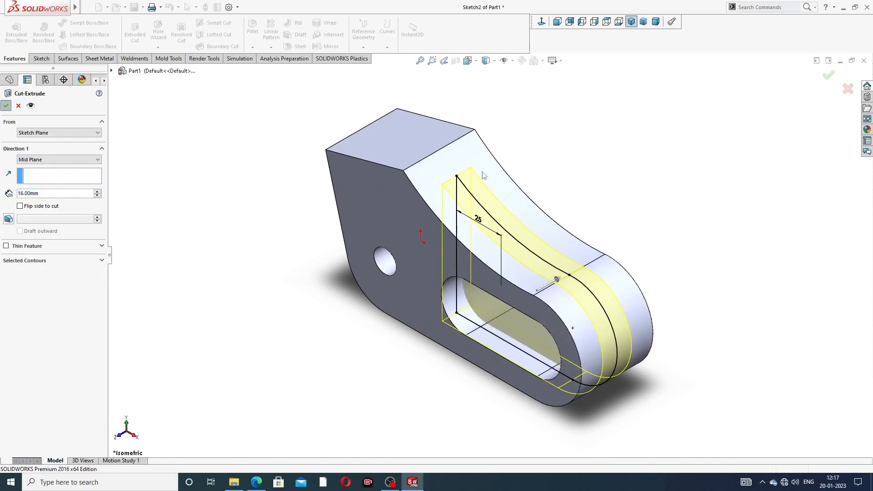
middle_click_drag(584, 184, 543, 275)
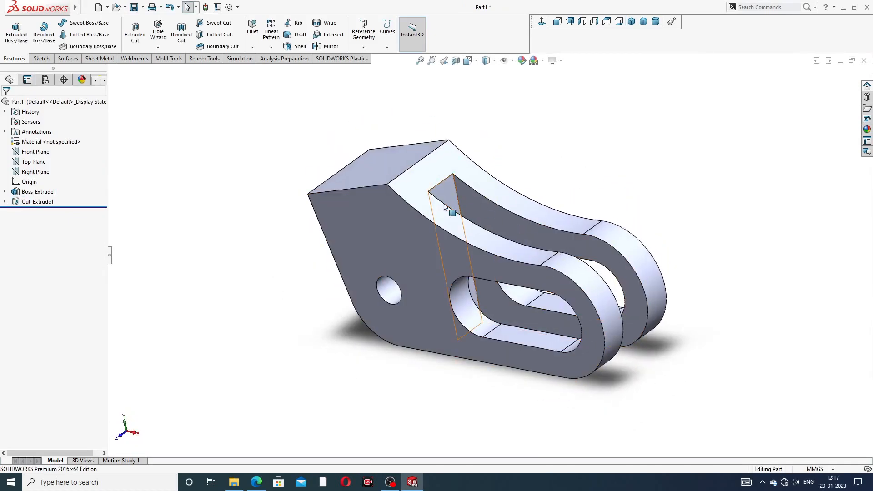
After consulting the Pivot Guide drawing in the browser, turn on the Cartoon display effect for the part and accept its rendering notice.
left_click(257, 481)
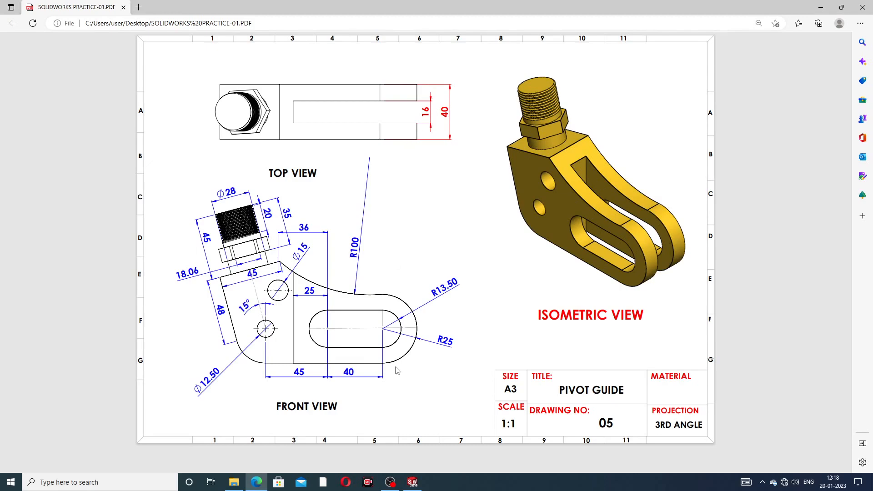
left_click(413, 482)
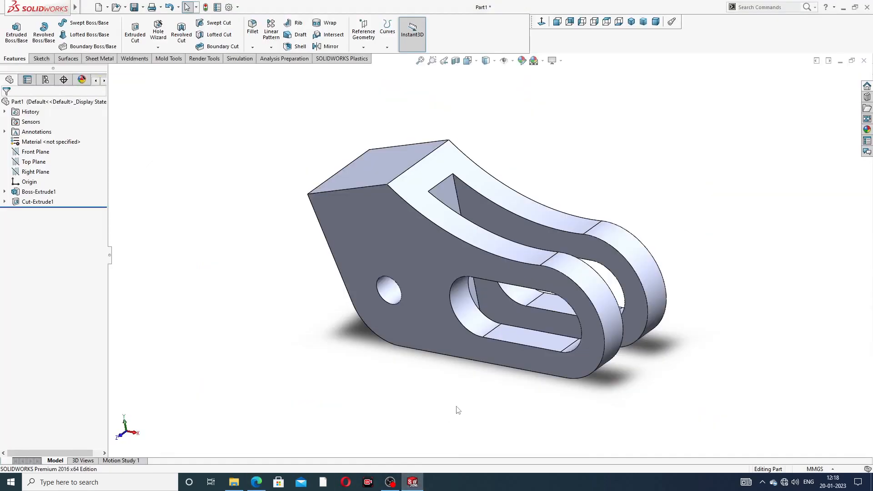
middle_click_drag(585, 263, 617, 250)
middle_click_drag(310, 200, 311, 227)
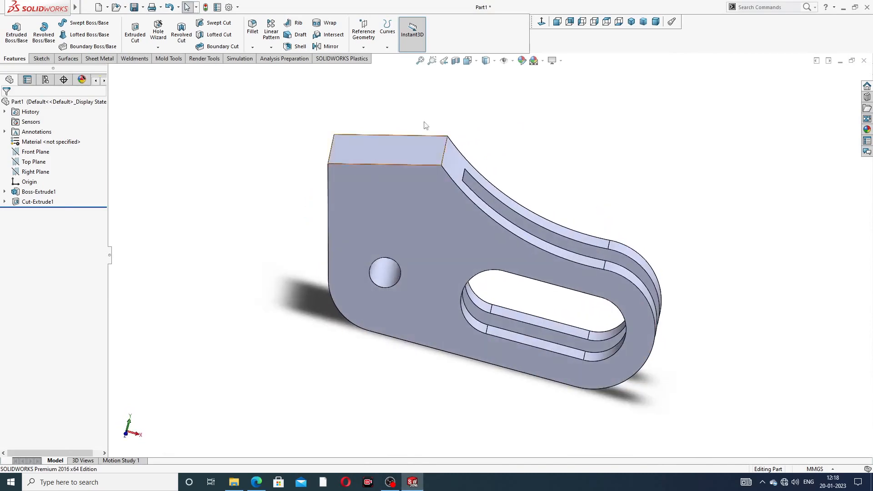
left_click(561, 62)
left_click(567, 108)
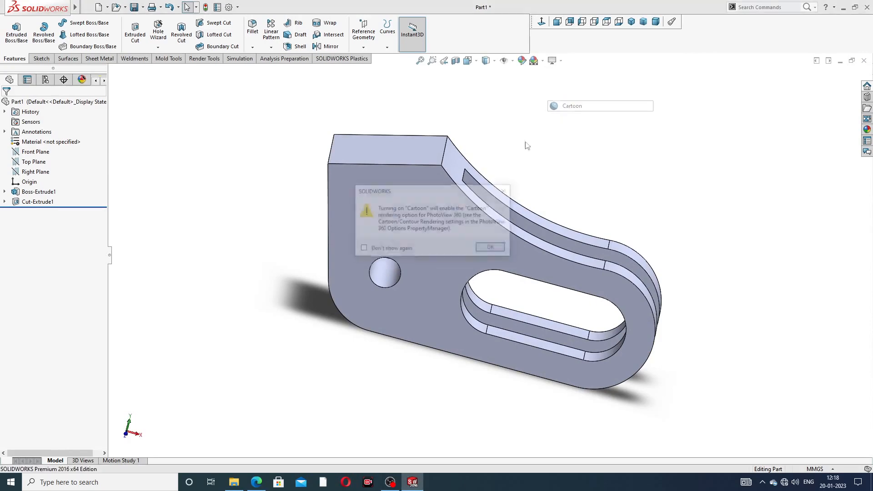
left_click(483, 248)
mouse_move(544, 191)
middle_mouse_down()
mouse_move(512, 189)
mouse_move(531, 150)
mouse_move(587, 167)
middle_mouse_up()
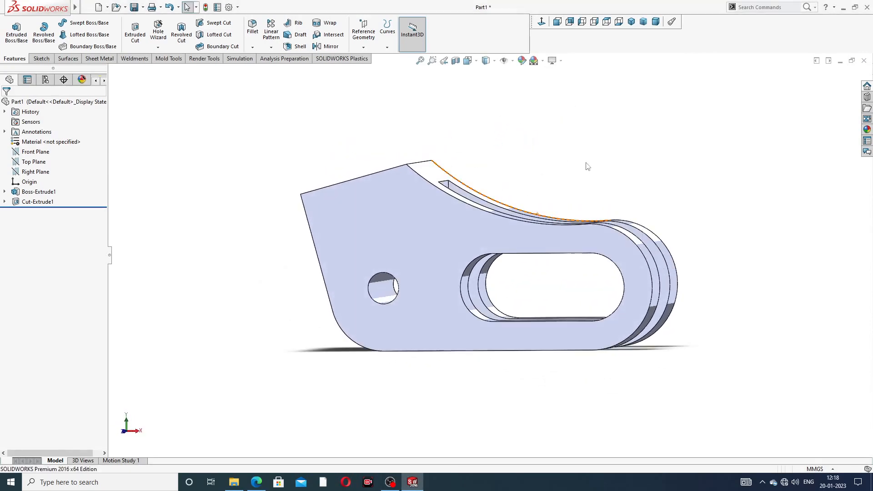
Browse the appearance library and apply the polished brass appearance from the Metal category to the part.
left_click(866, 130)
left_click(808, 86)
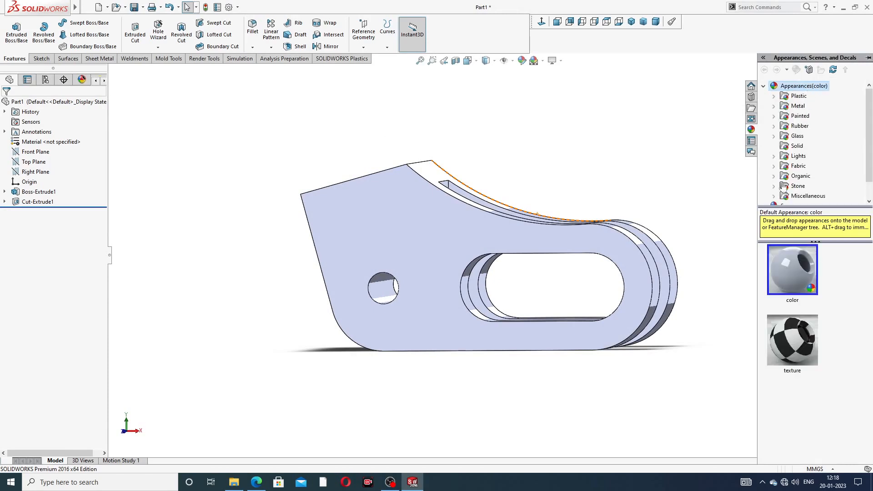
left_click(797, 136)
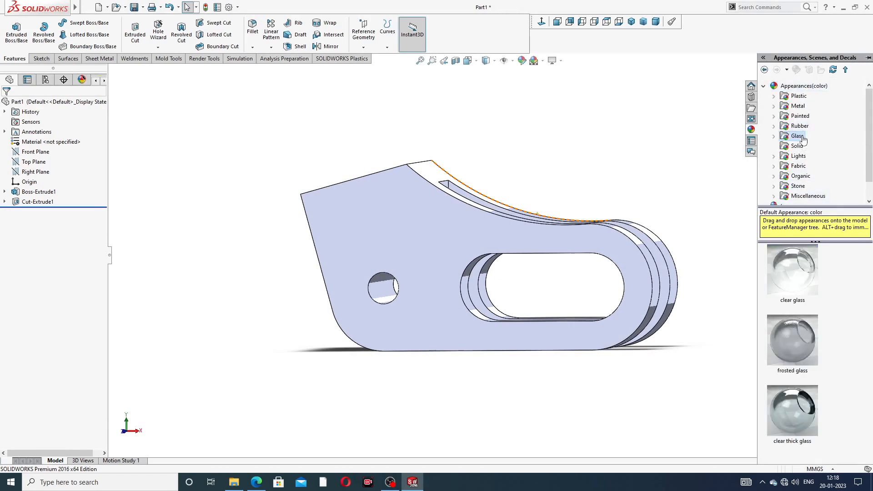
left_click(800, 146)
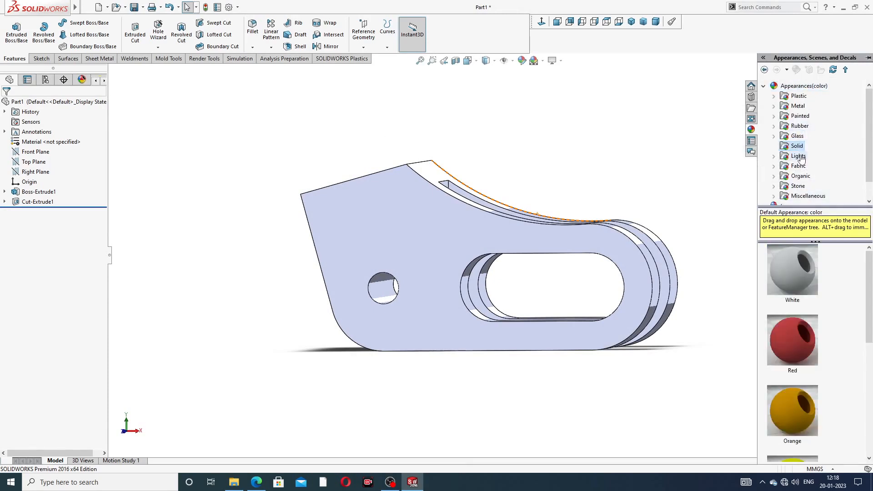
left_click(800, 156)
scroll(801, 164, "down", 1)
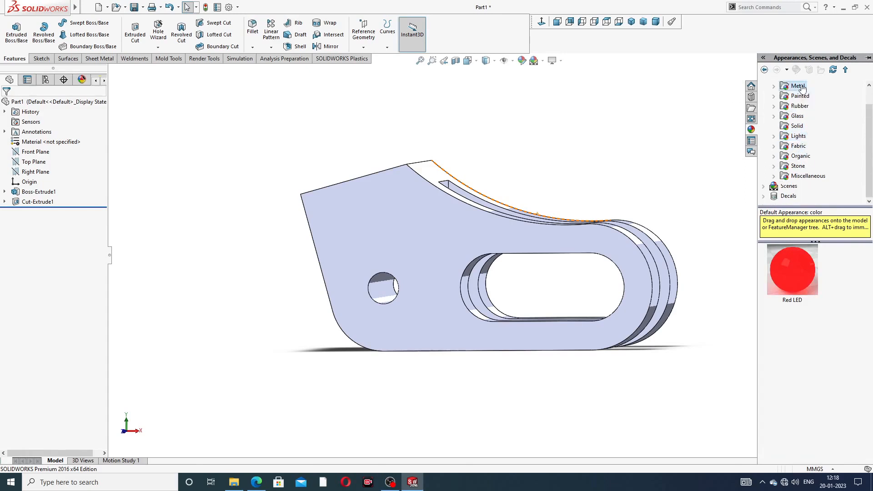
double_click(802, 86)
left_click(810, 128)
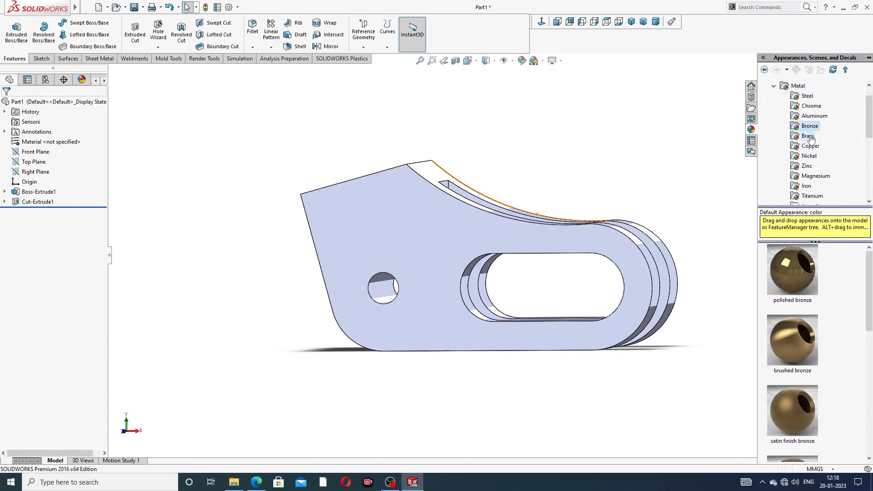
left_click(809, 136)
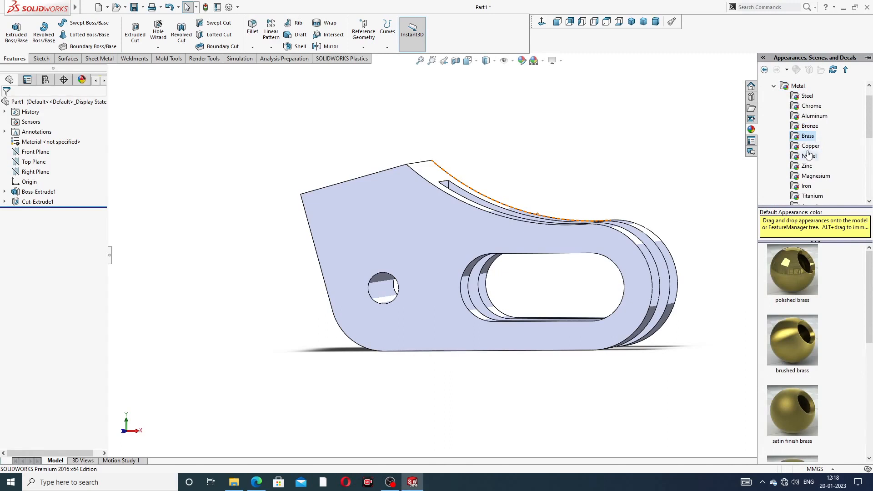
left_click(810, 147)
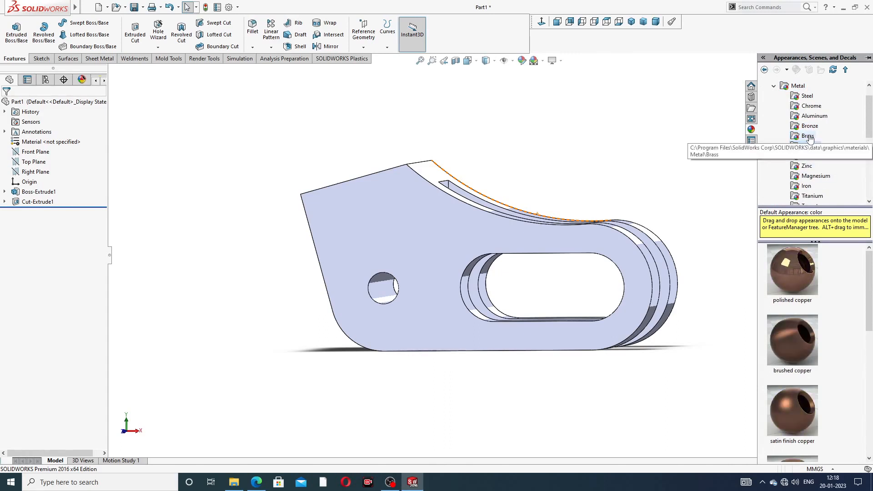
left_click(808, 137)
double_click(787, 256)
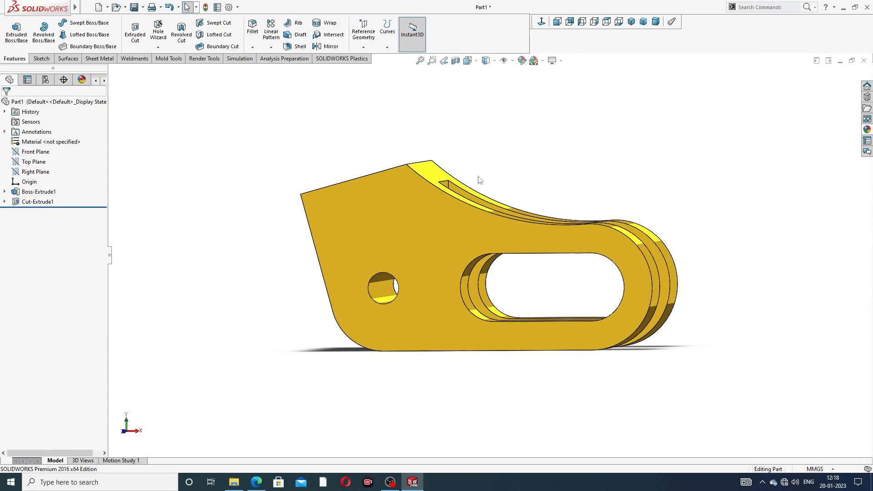
Start a sketch on the body's flat front face and draw a circle of about 11.2 mm radius above the small hole.
middle_click_drag(478, 179, 431, 240)
middle_click_drag(347, 247, 483, 198)
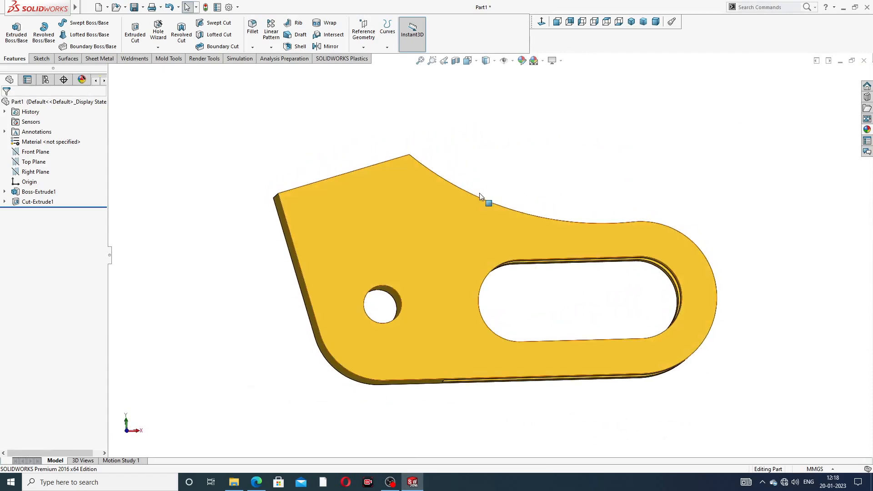
left_click(392, 210)
left_click(453, 169)
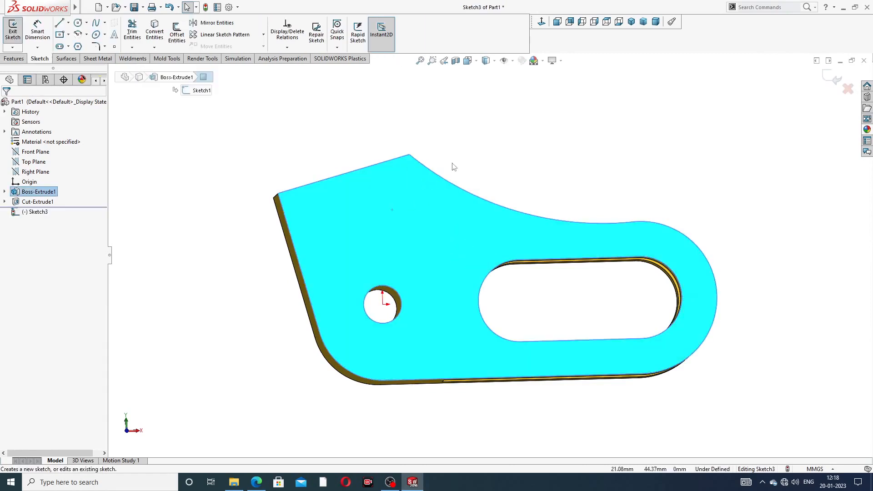
left_click(542, 23)
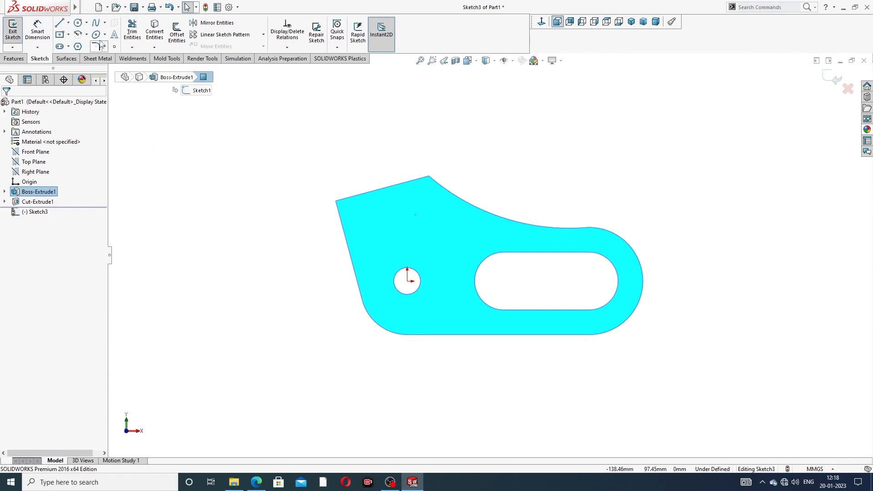
left_click(78, 23)
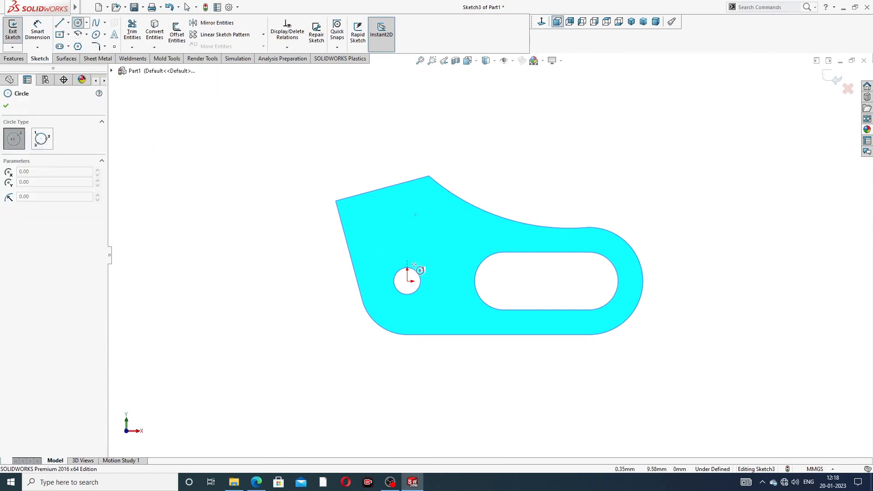
left_click(426, 228)
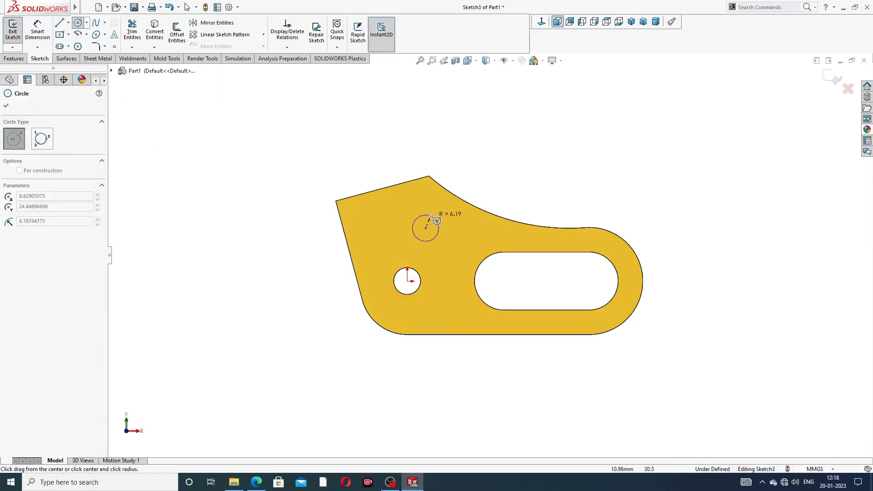
left_click(444, 214)
right_click(515, 170)
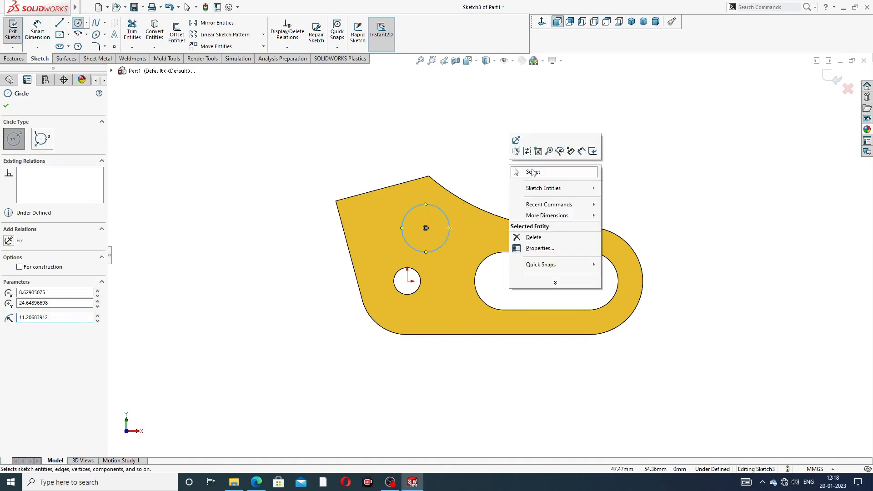
left_click(531, 172)
Consult the Pivot Guide drawing in the browser and dimension the sketched circle's diameter as 15 mm.
left_click(264, 481)
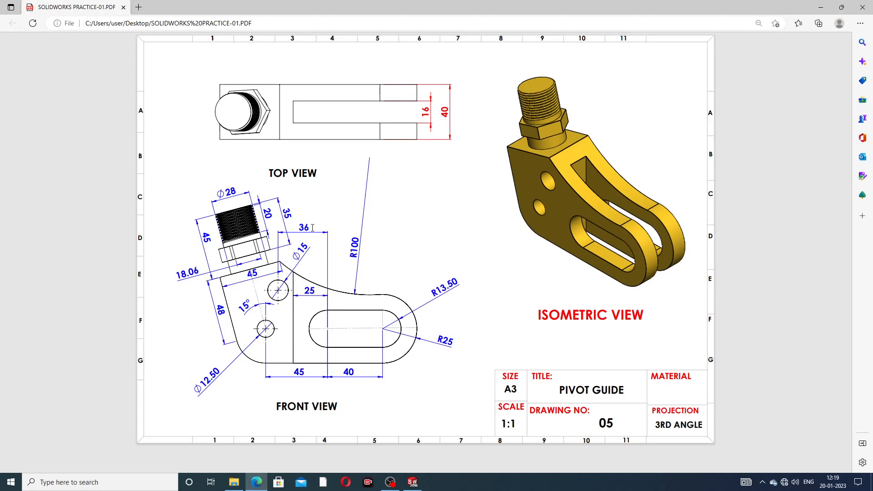
left_click(419, 485)
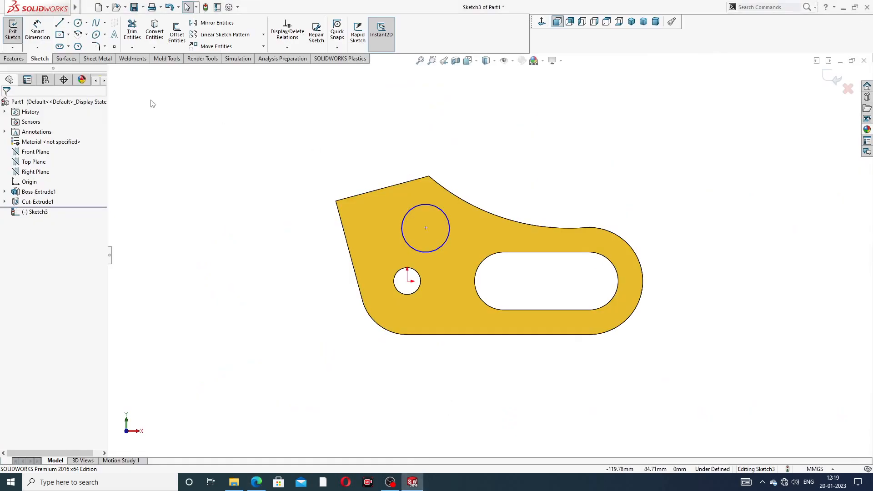
left_click(40, 40)
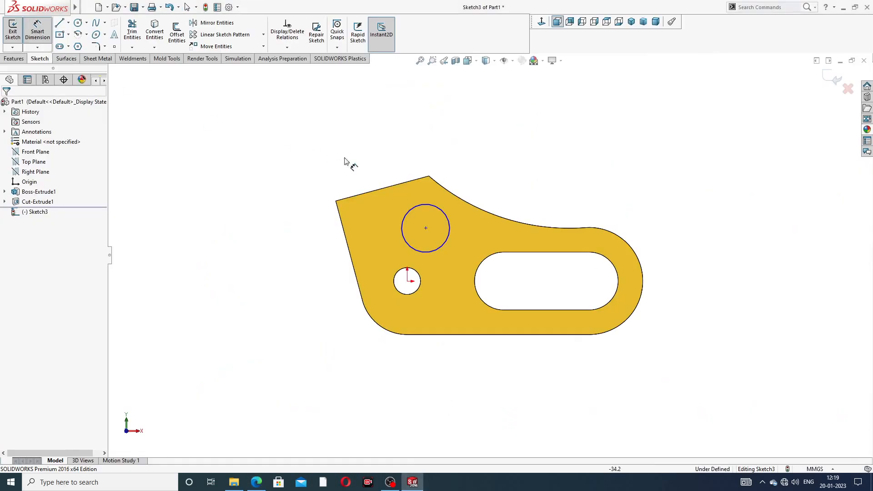
left_click(441, 210)
left_click(490, 187)
type("15")
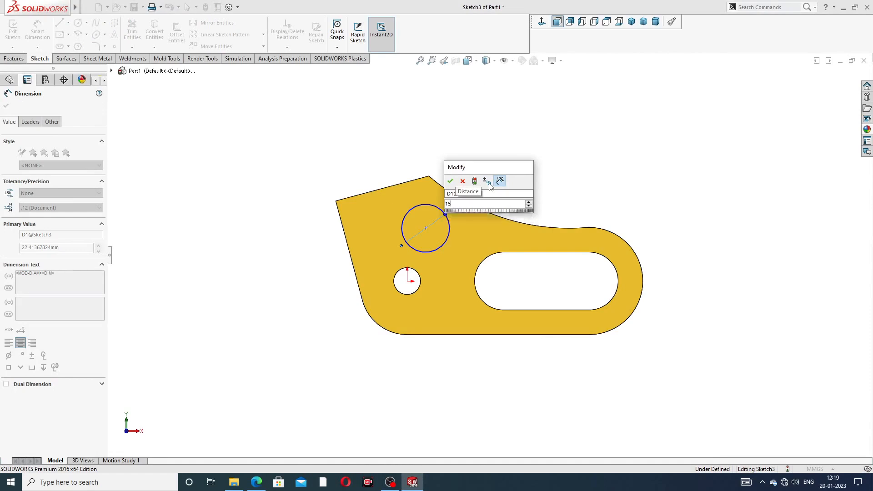
key("Return")
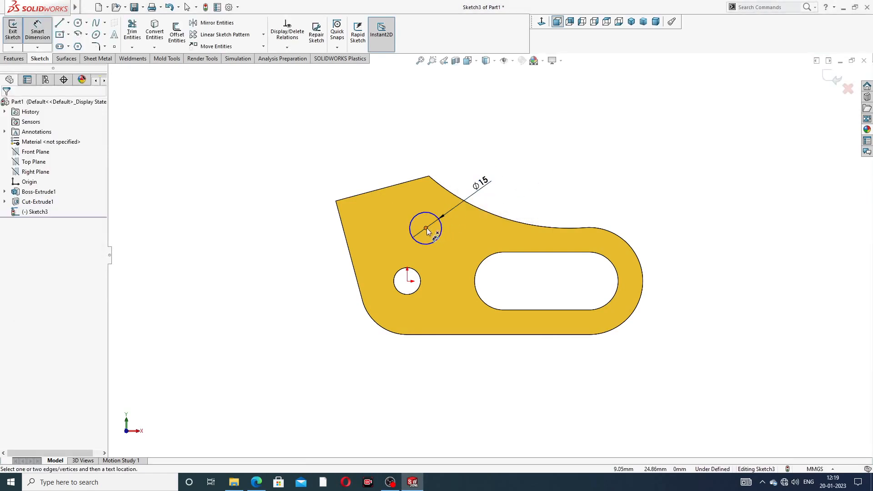
Dimension the horizontal distance from the circle's centre to the centre of the slot's nearer rounded end as 36 mm.
left_click(425, 227)
left_click(487, 260)
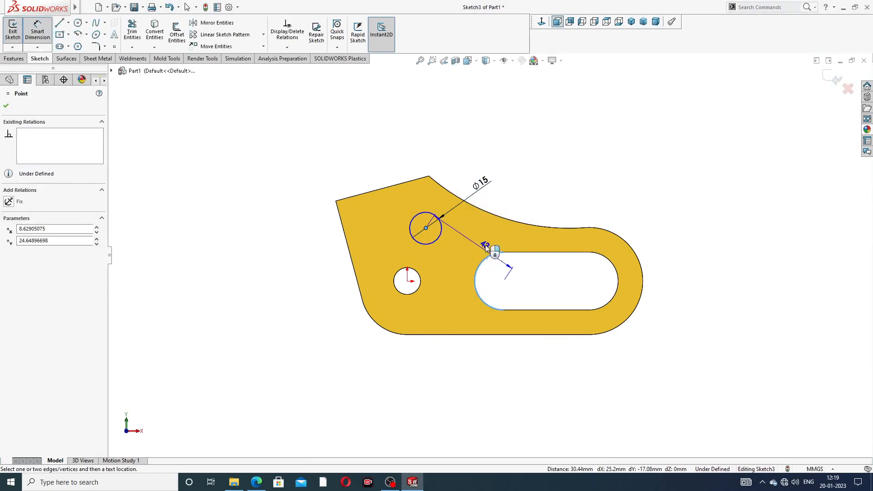
left_click(476, 169)
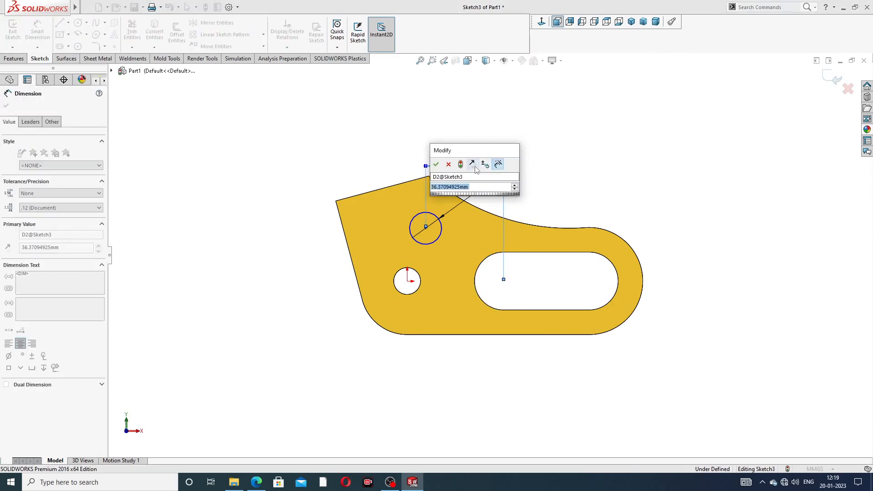
type("3")
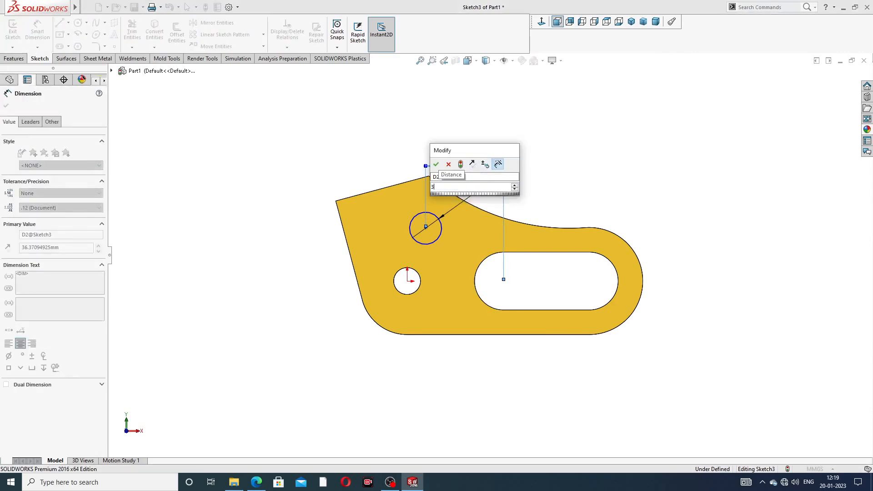
type("6")
key("Return")
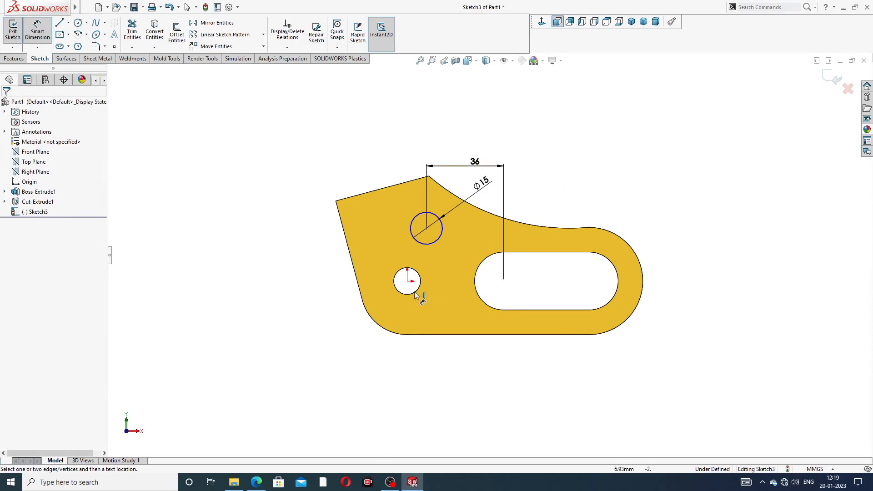
Check the Pivot Guide drawing in the browser again and exit the circle sketch in SOLIDWORKS.
left_click(258, 483)
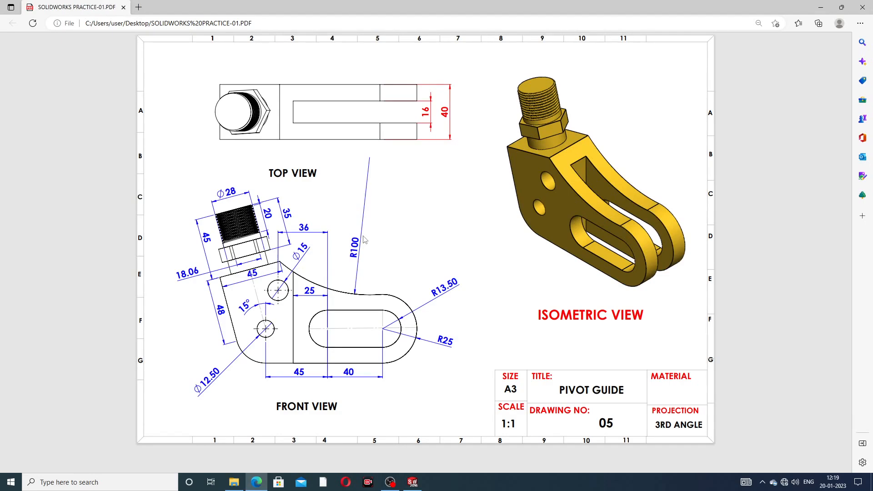
left_click(412, 482)
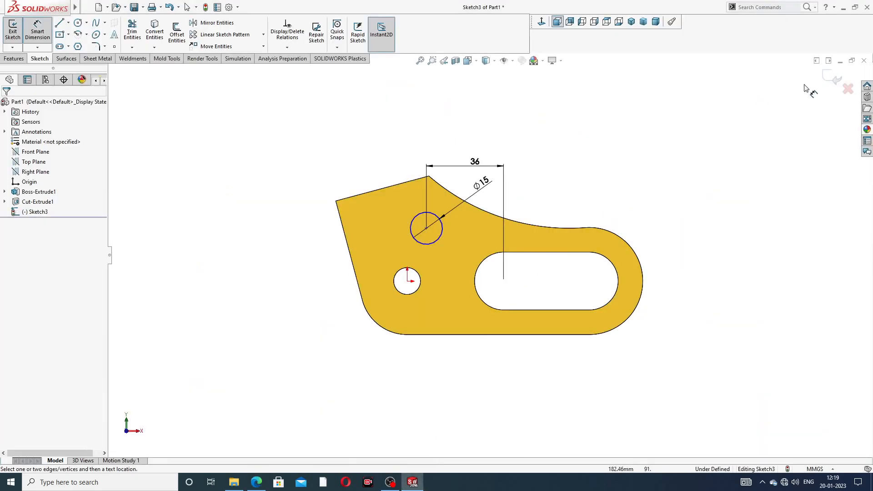
right_click(813, 103)
left_click(746, 131)
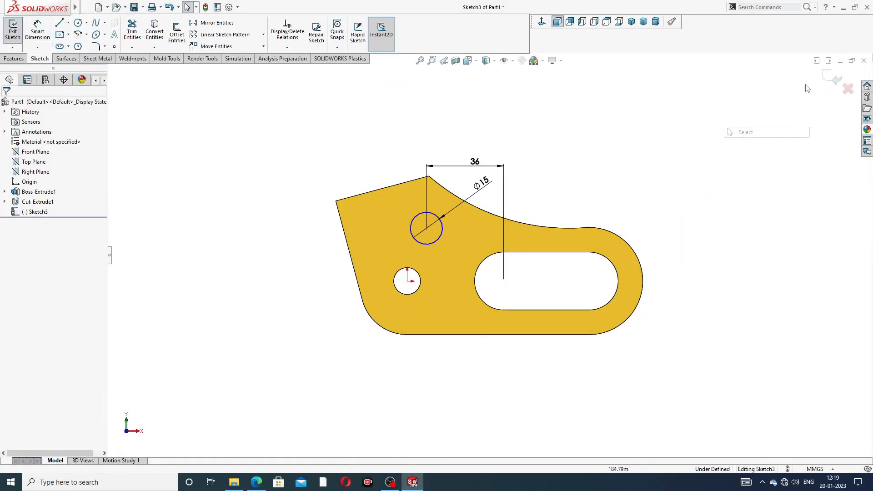
left_click(835, 78)
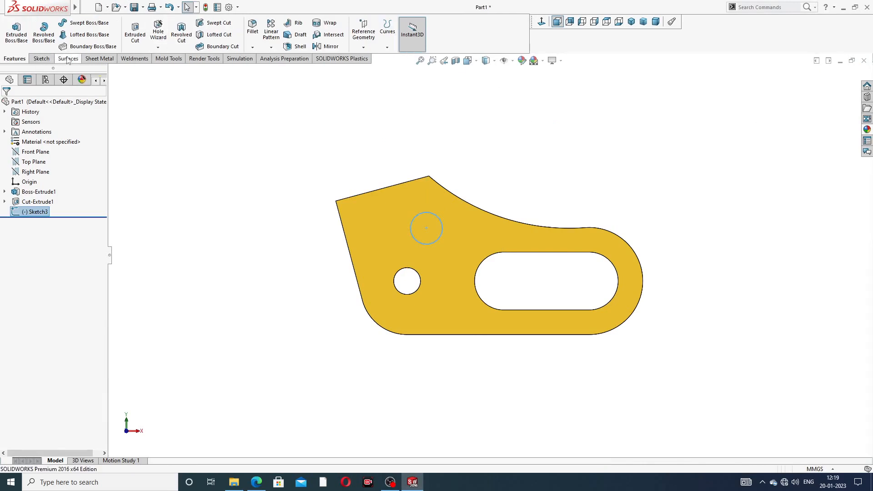
Cut-extrude the 15 mm circle through the body with the Up To Next end condition.
left_click(135, 41)
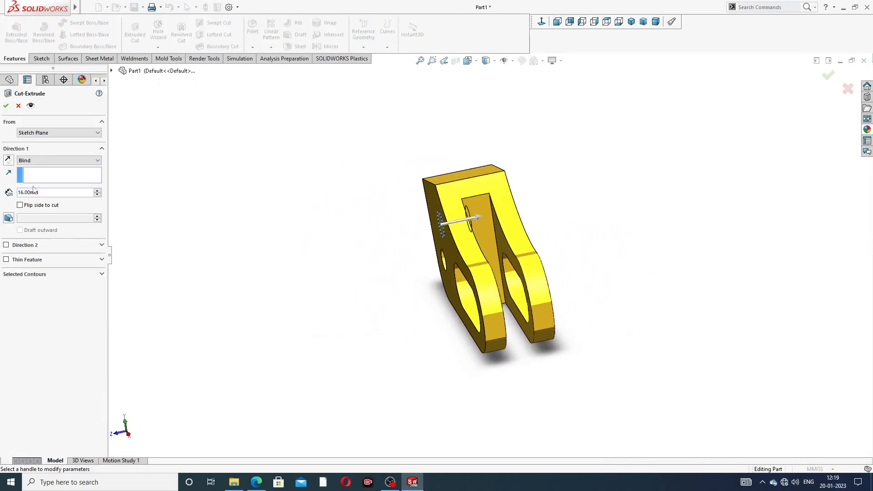
left_click(44, 161)
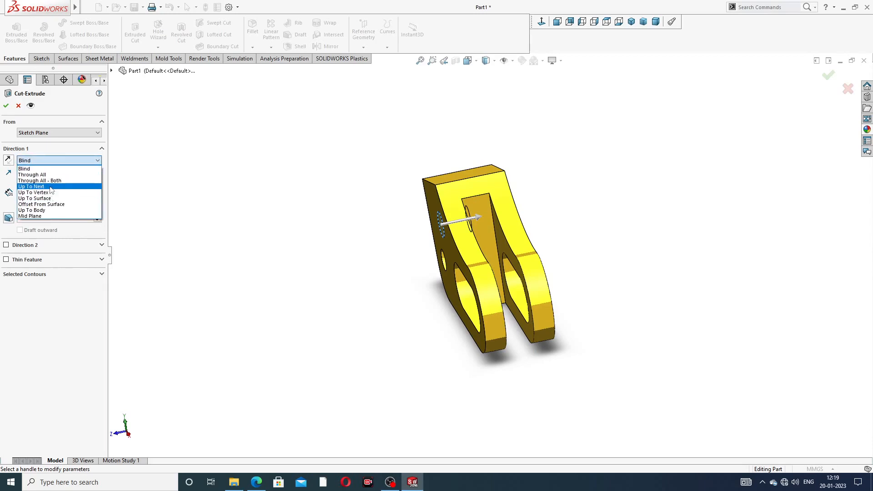
left_click(51, 190)
left_click(7, 106)
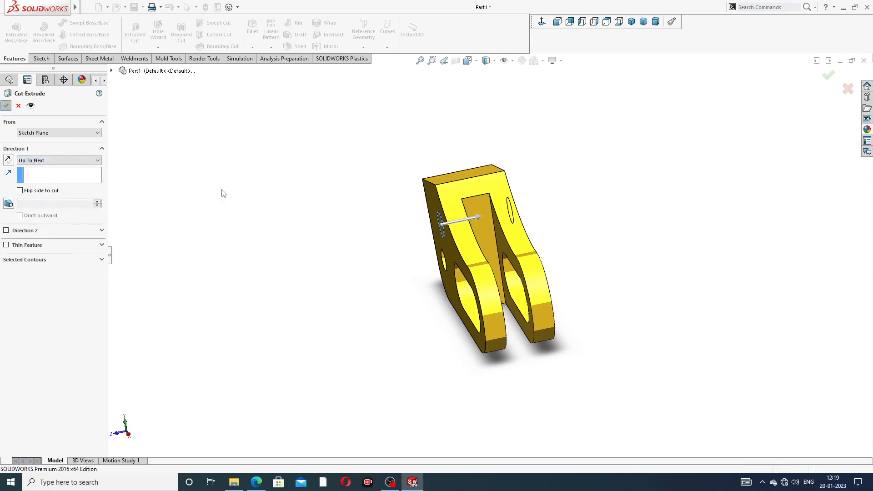
middle_click_drag(324, 266, 415, 253)
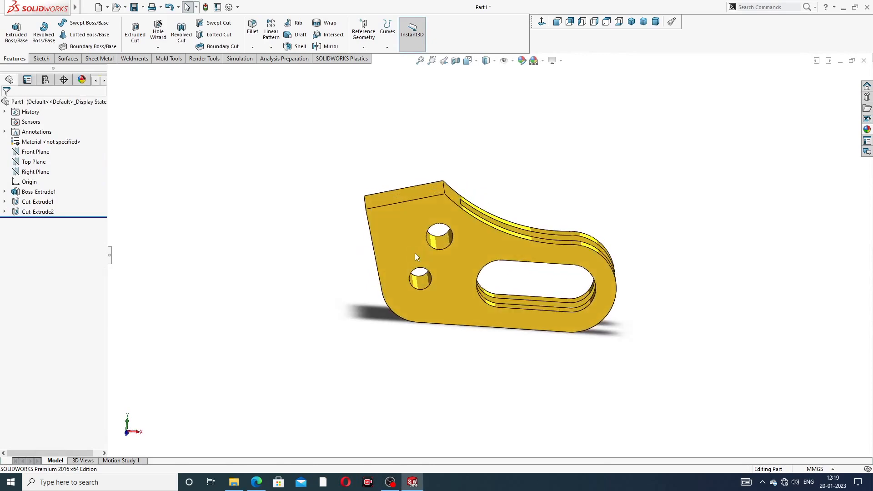
Consult the Pivot Guide drawing in the browser, return to SOLIDWORKS and open a sketch on the sloped end face, viewed normal to it.
left_click(257, 481)
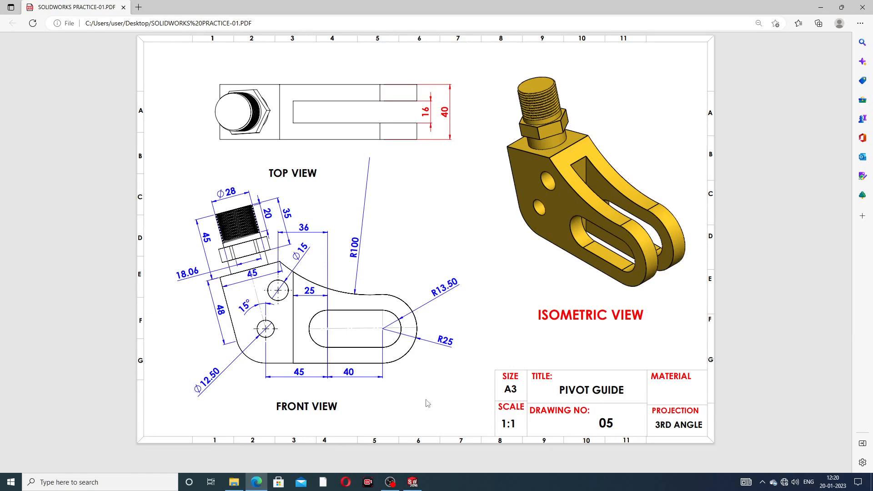
left_click(413, 482)
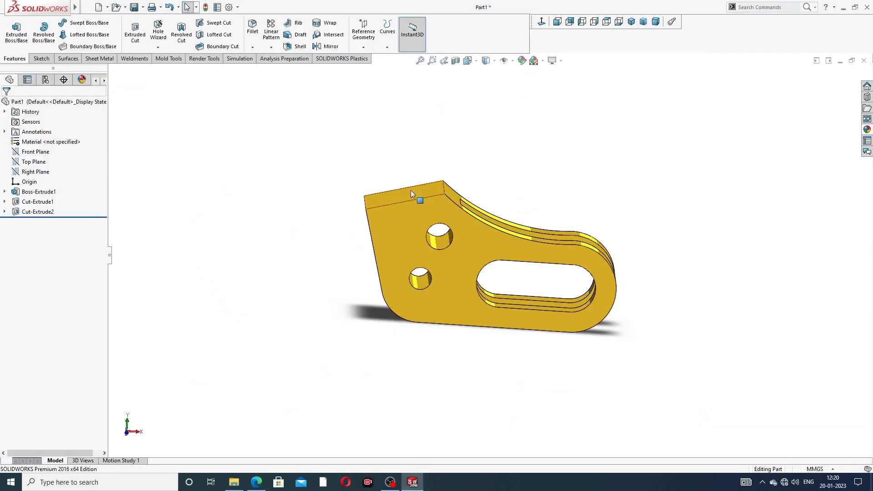
middle_click_drag(416, 227, 424, 287)
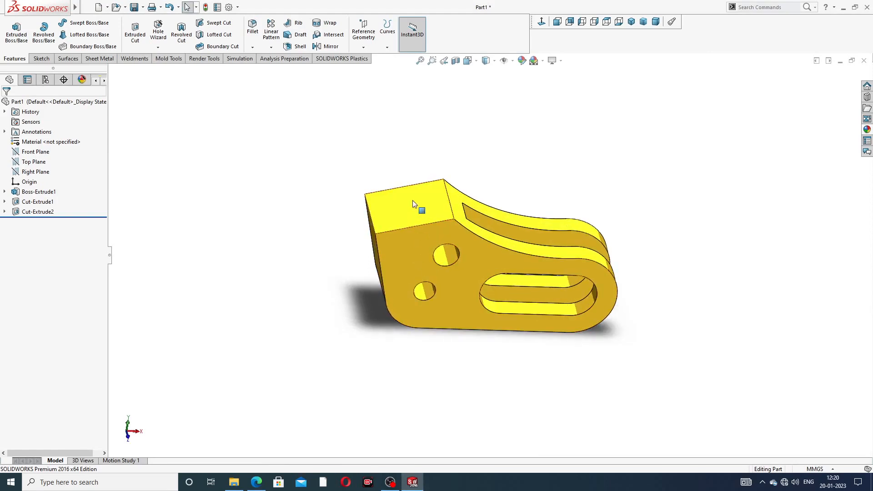
left_click(413, 205)
left_click(451, 176)
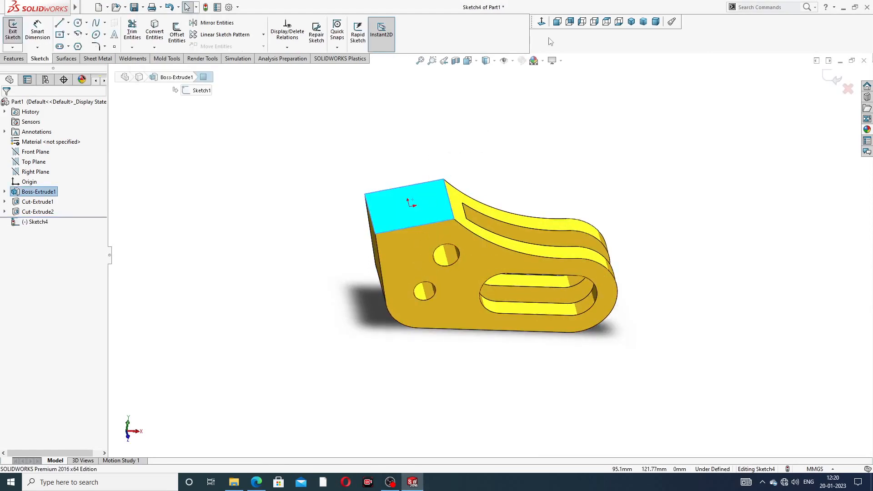
left_click(542, 22)
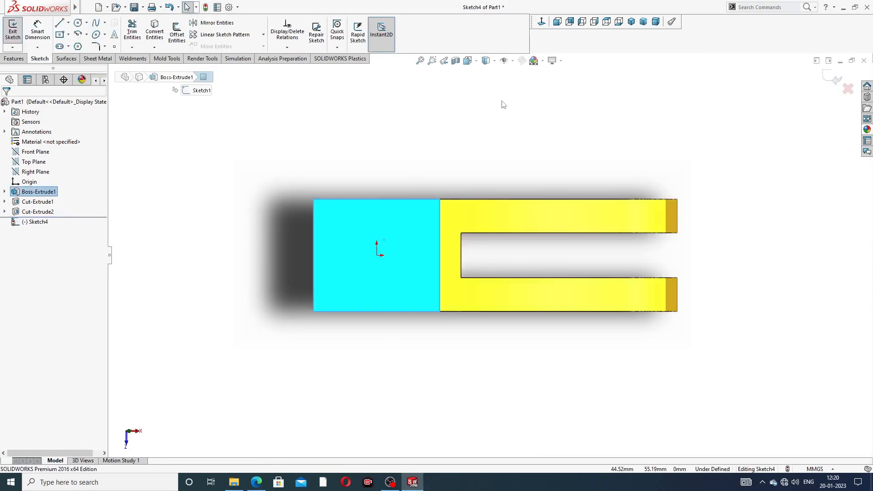
Sketch a circle about 27.7 mm in diameter centred on the origin of the sloped face.
left_click(79, 23)
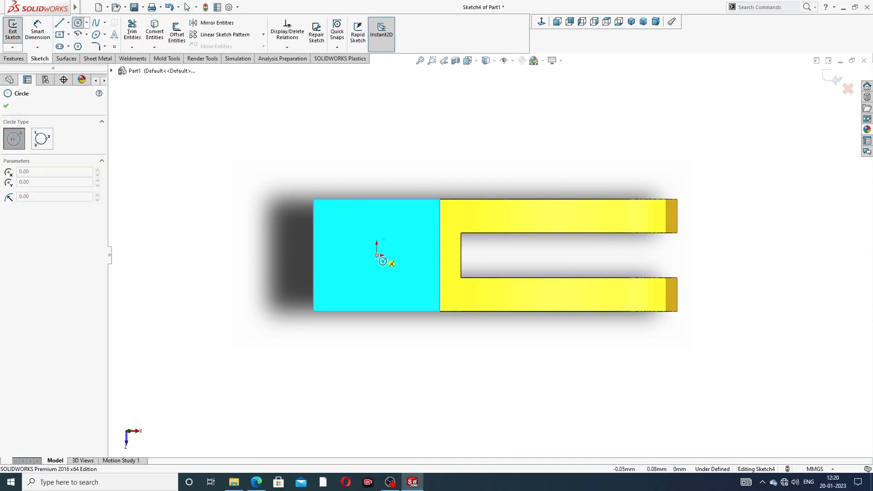
left_click(377, 254)
left_click(391, 218)
right_click(502, 130)
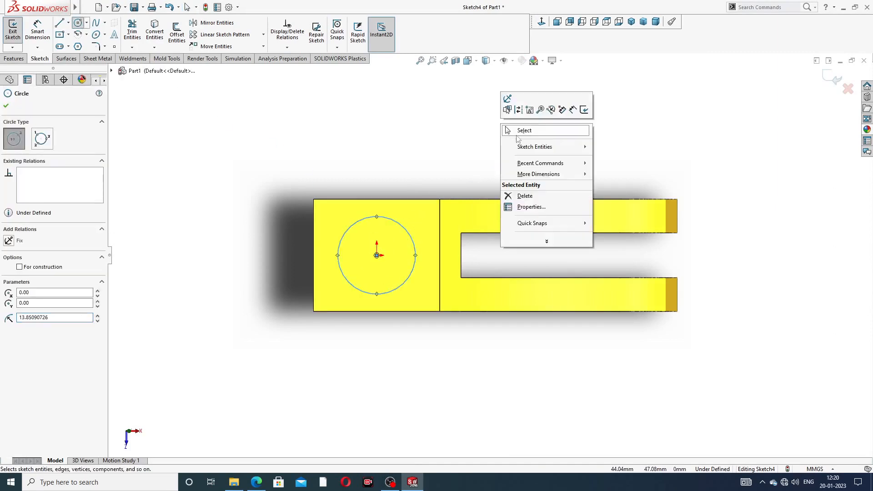
left_click(516, 132)
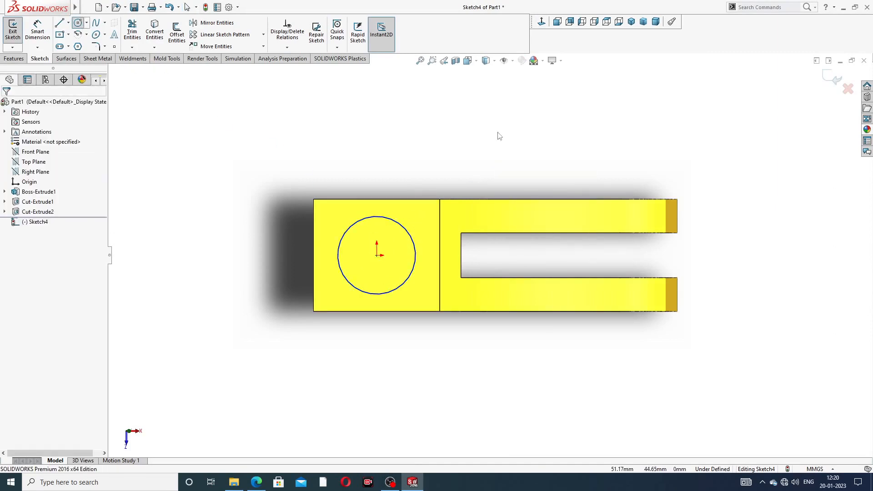
Dimension the circle's diameter on the sloped face as 28 mm.
left_click(37, 31)
left_click(408, 233)
left_click(422, 181)
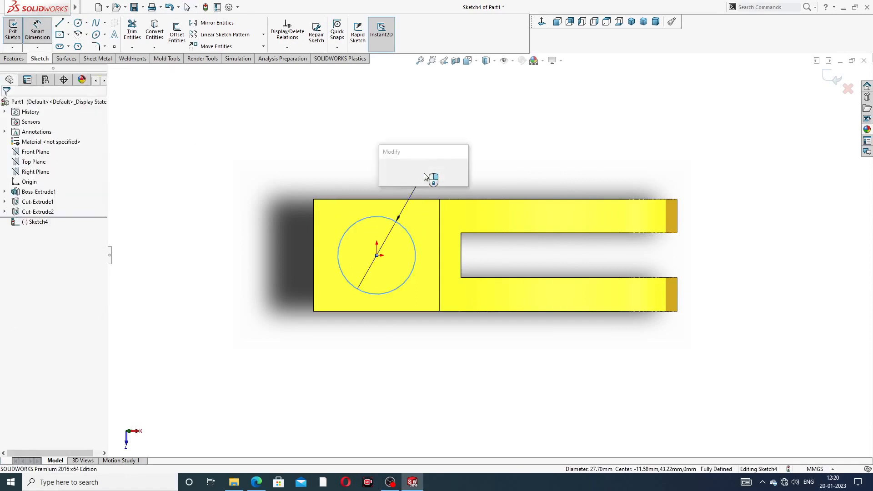
type("28")
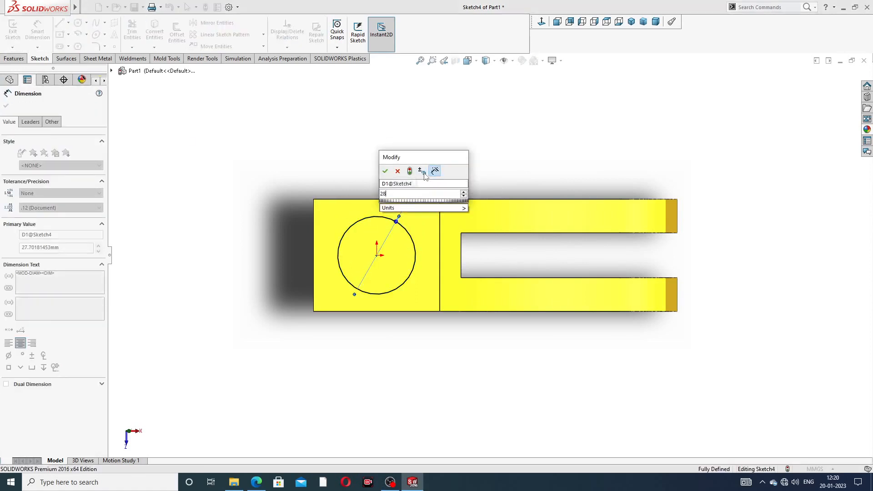
key("Return")
right_click(487, 162)
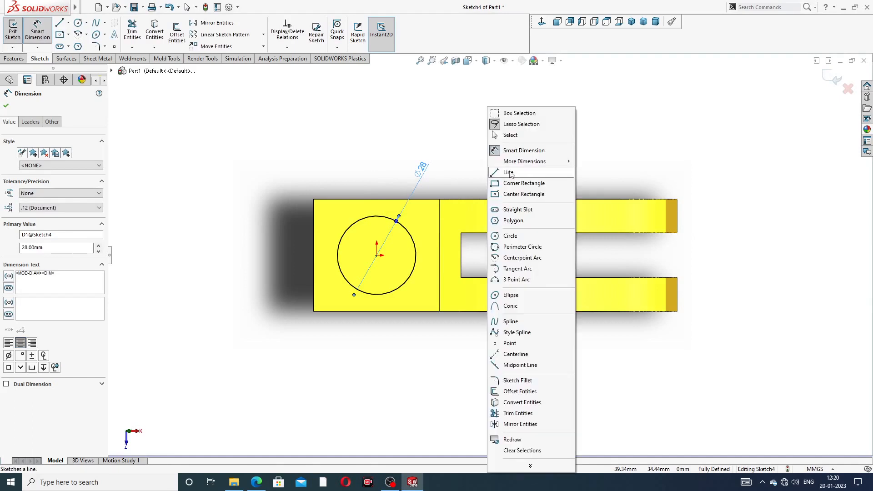
left_click(500, 133)
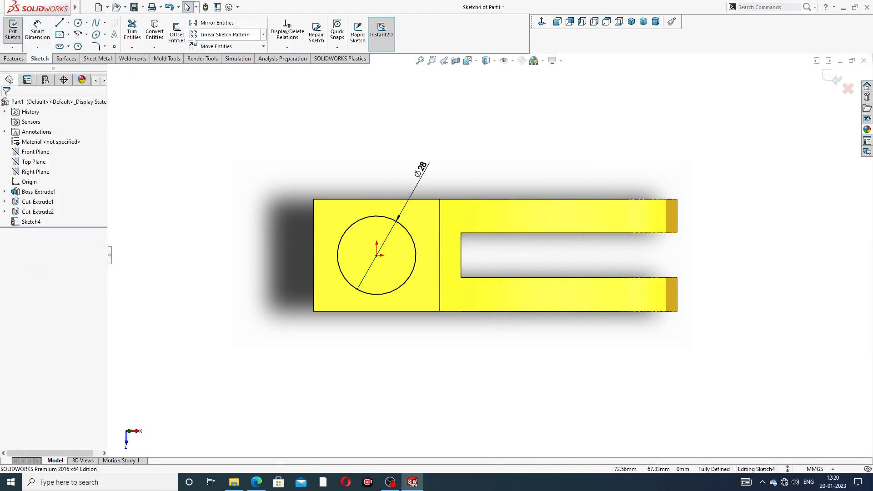
Extrude the 28 mm circle outward from the sloped face as a blind, merged boss 45 mm long.
left_click(17, 58)
left_click(17, 34)
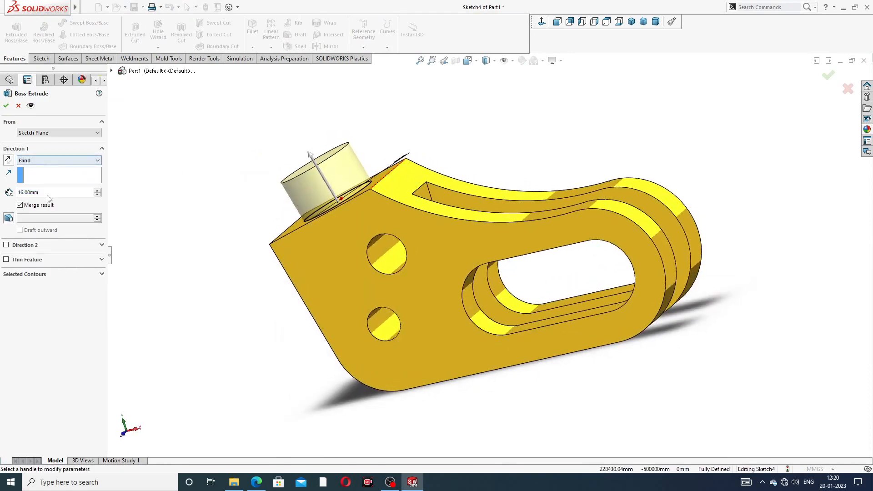
double_click(47, 193)
type("45")
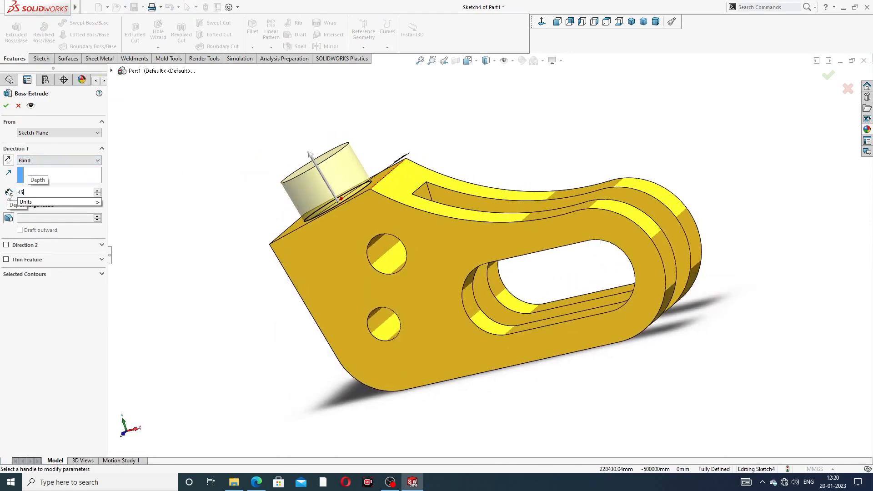
key("Return")
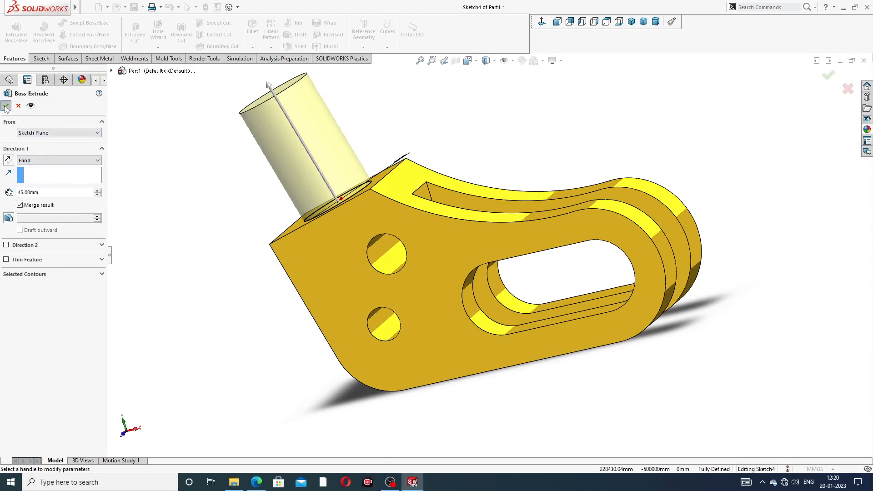
key("Return")
Open a sketch on the free end face of the cylindrical stud and view it normal to the face.
scroll(448, 181, "up", 2)
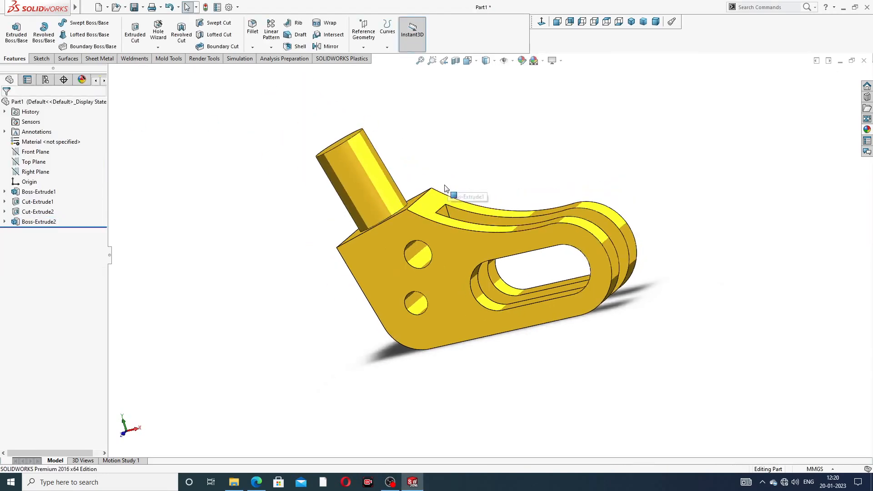
middle_click_drag(444, 186, 467, 228)
scroll(439, 192, "up", 2)
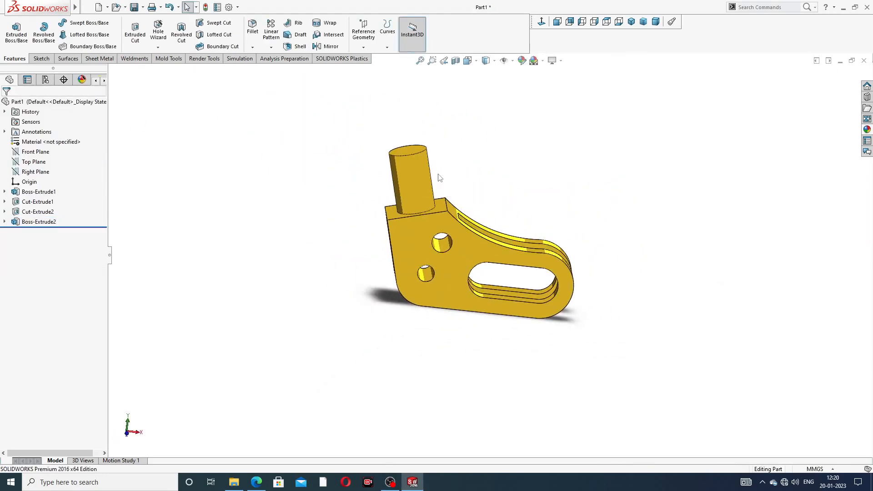
scroll(438, 179, "down", 2)
middle_click_drag(414, 208, 407, 182)
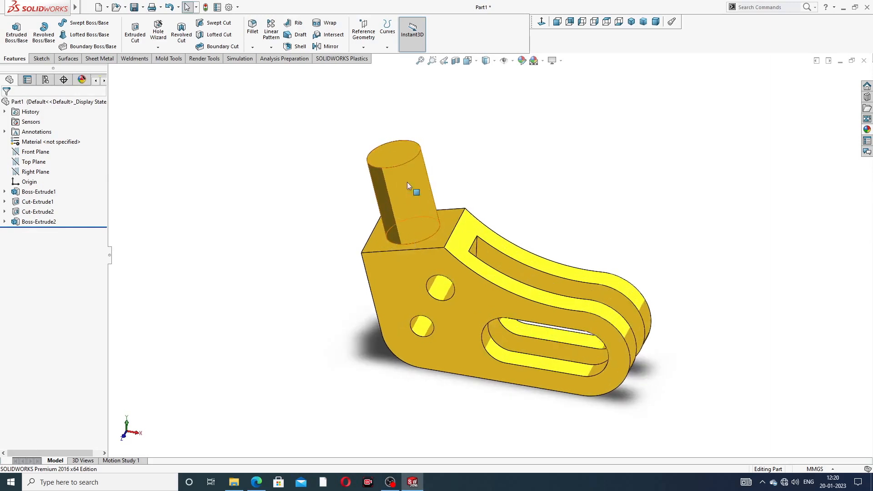
left_click(398, 149)
left_click(435, 119)
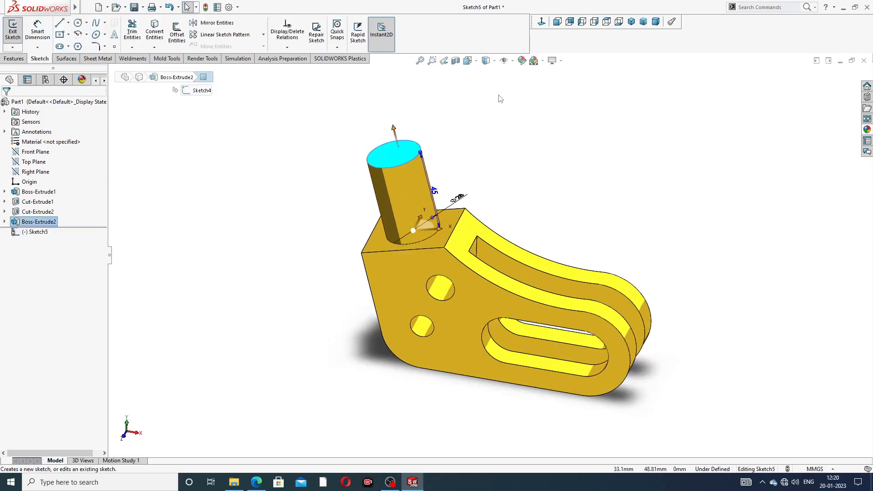
left_click(542, 24)
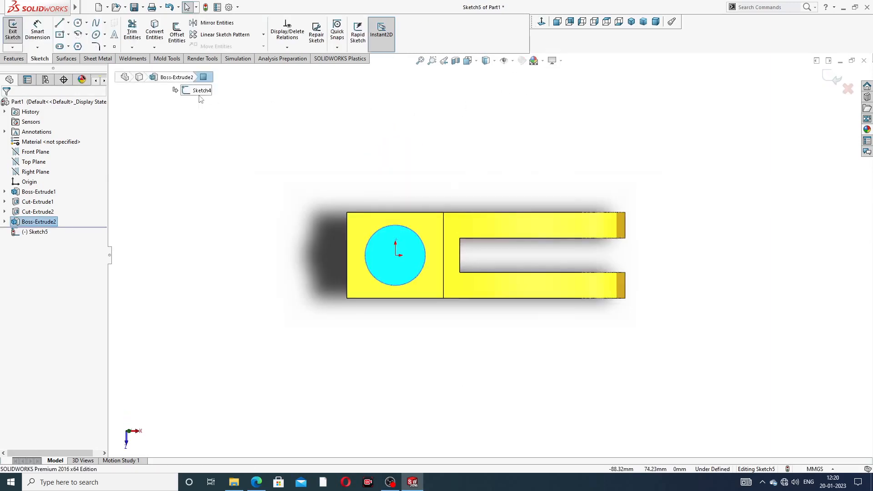
left_click(78, 47)
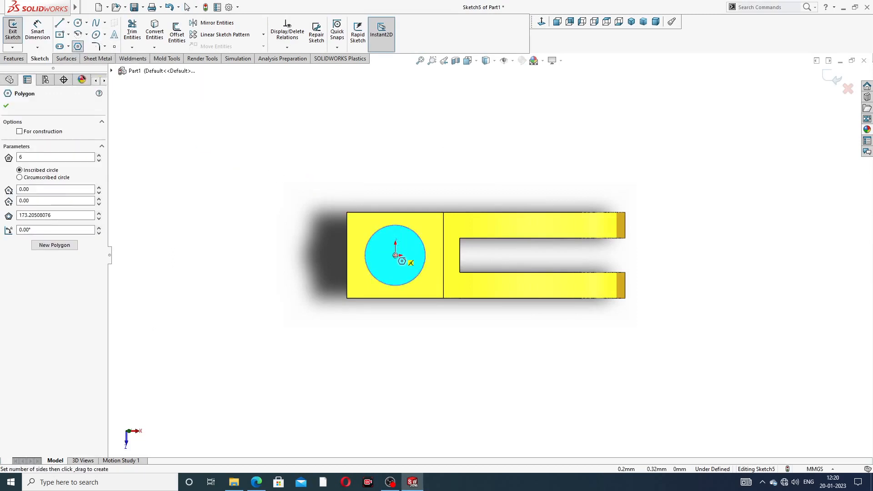
left_click(396, 255)
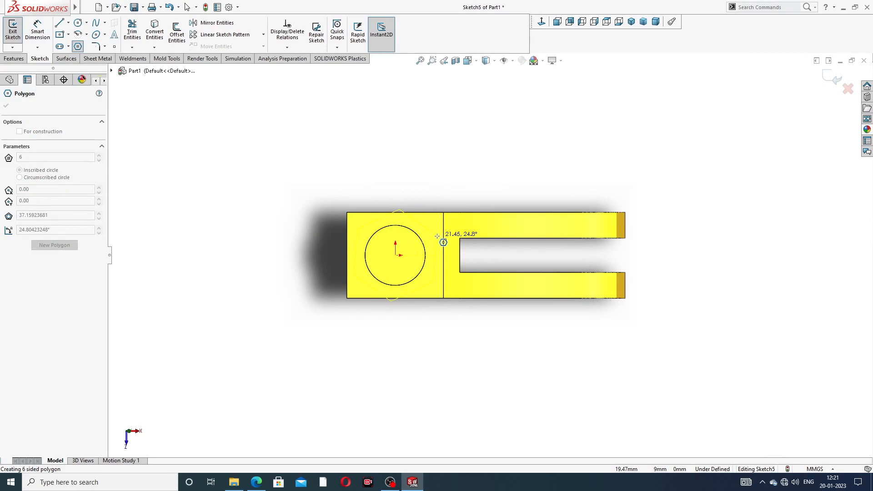
key("Escape")
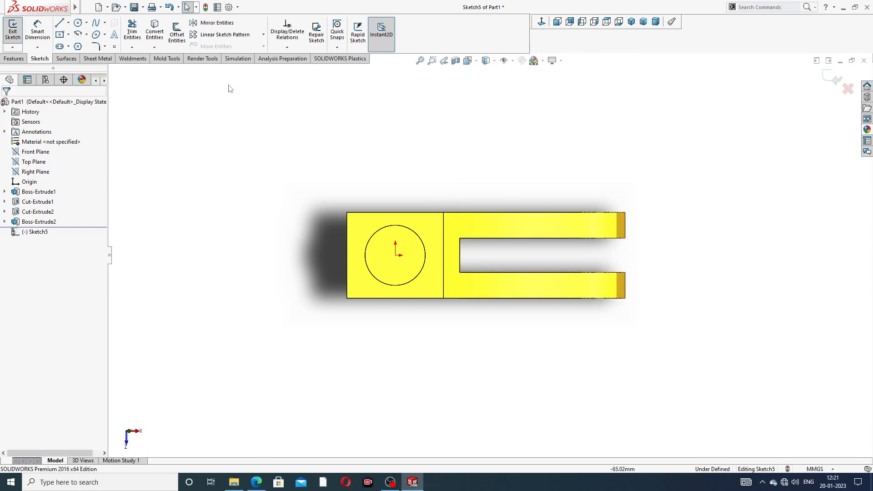
left_click(77, 46)
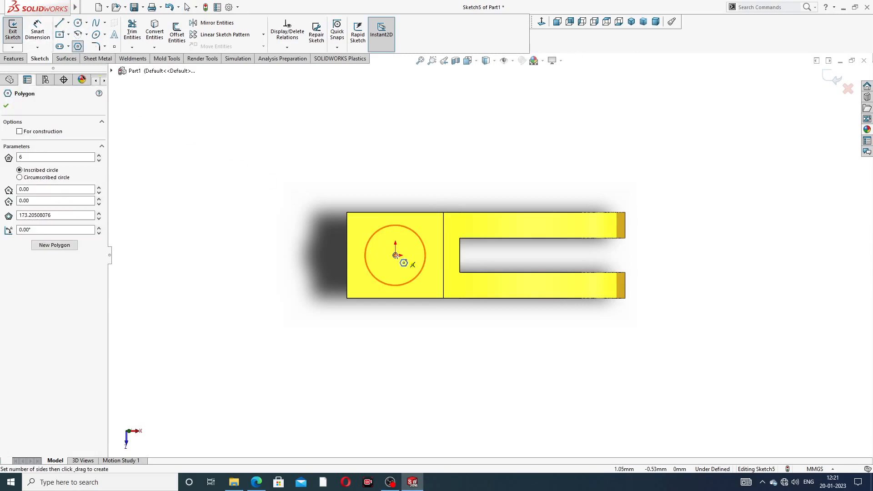
right_click(484, 129)
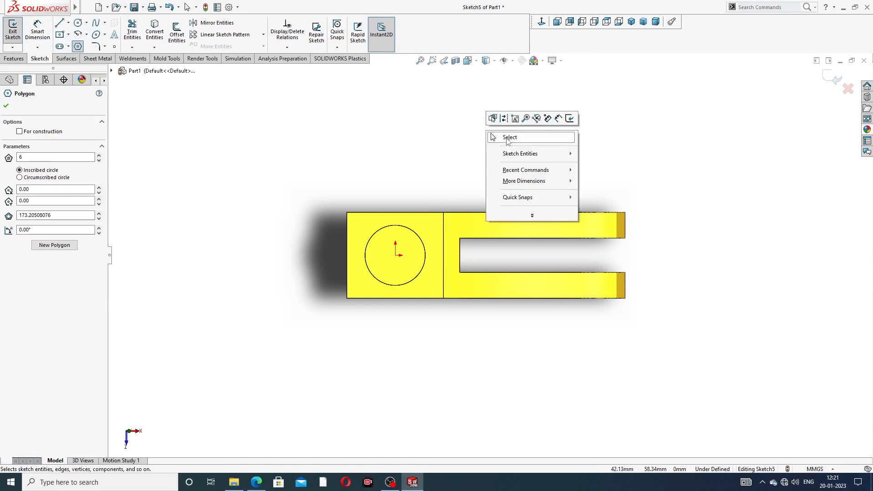
left_click(500, 137)
left_click(542, 61)
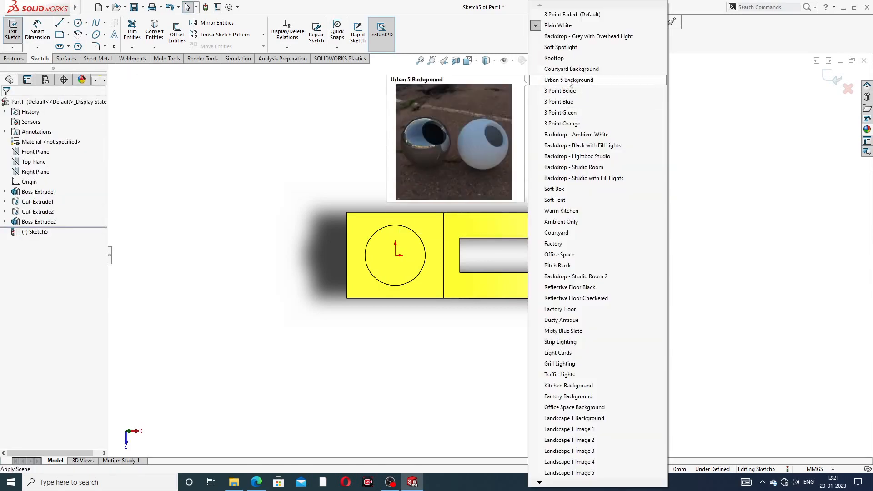
left_click(359, 127)
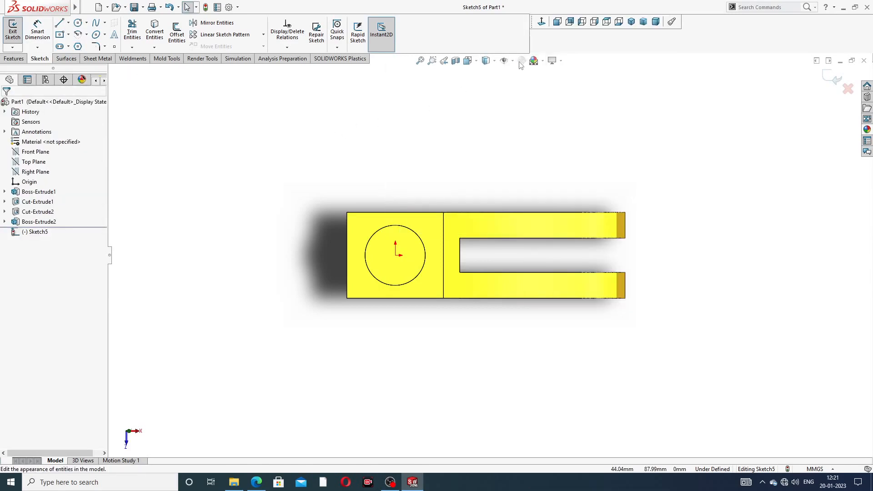
left_click(542, 60)
left_click(497, 114)
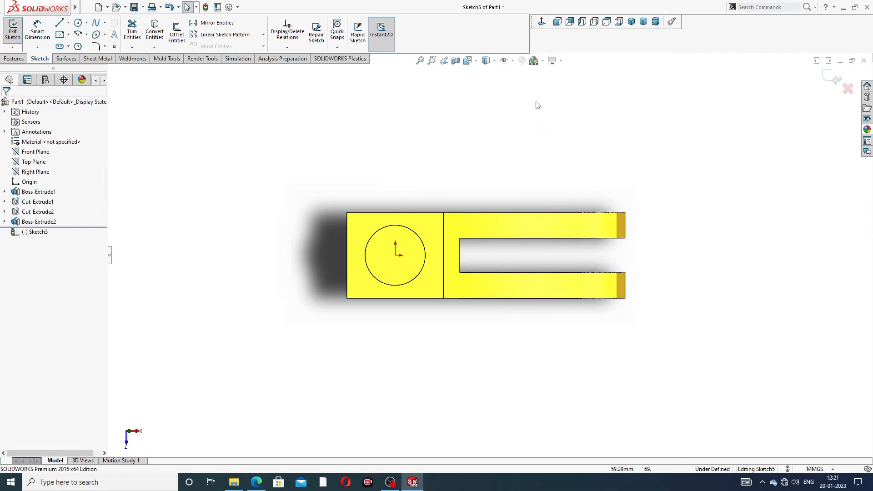
left_click(848, 89)
left_click(503, 243)
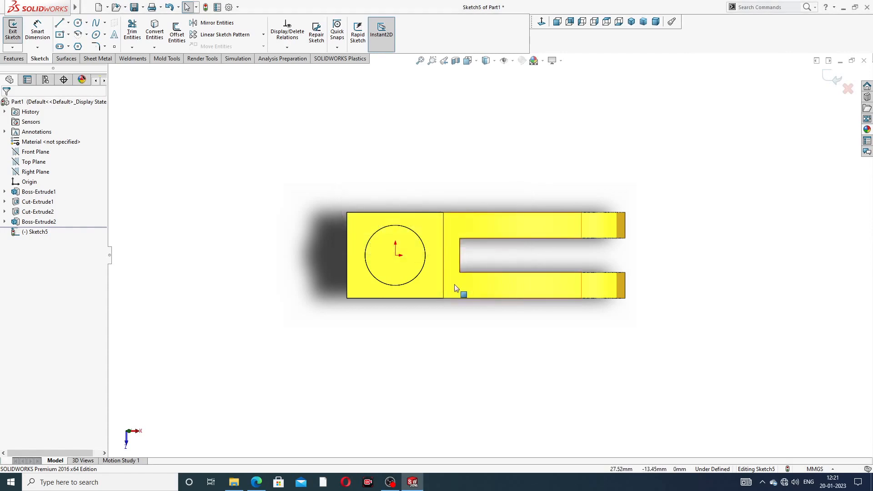
Sketch a six-sided polygon centred on the stud's origin, with an inscribed circle about 33 mm in diameter and a corner pointing along the body.
mouse_move(456, 287)
middle_mouse_down()
mouse_move(442, 224)
mouse_move(456, 279)
middle_mouse_up()
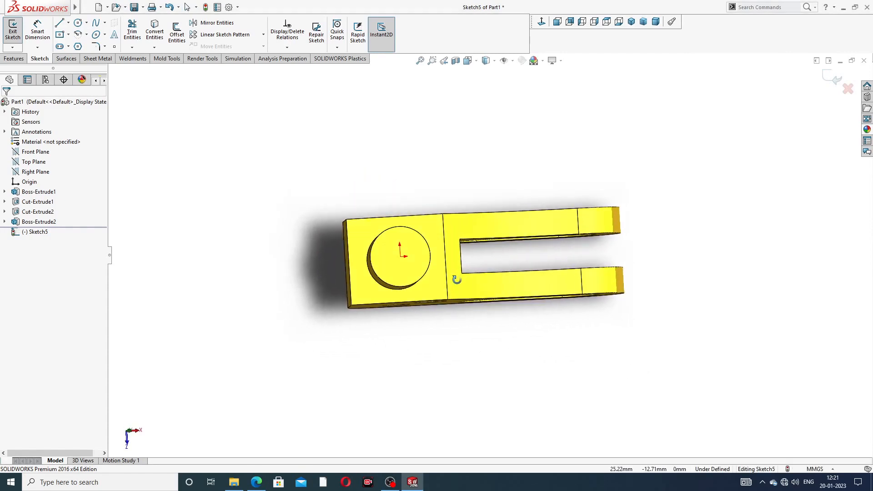
left_click(544, 23)
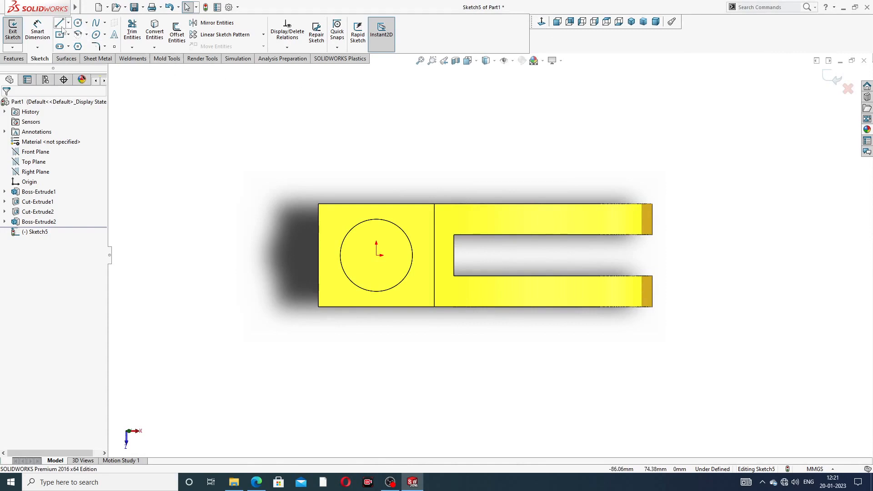
left_click(78, 47)
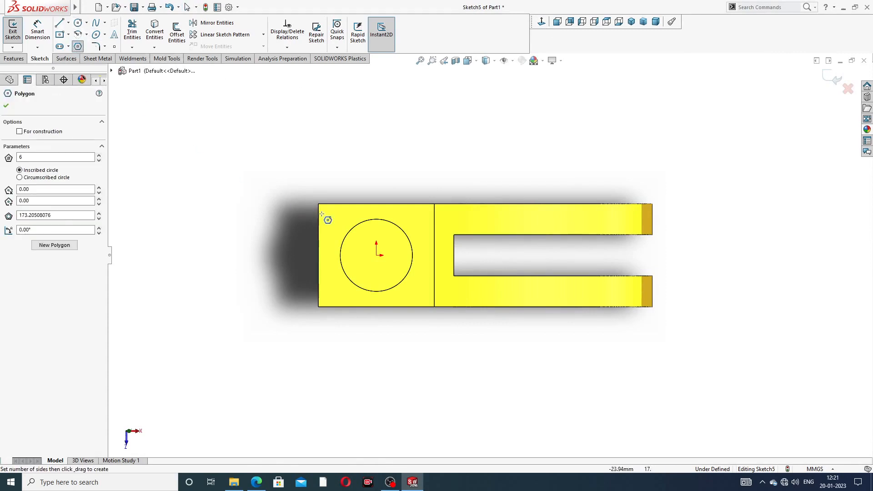
left_click(376, 255)
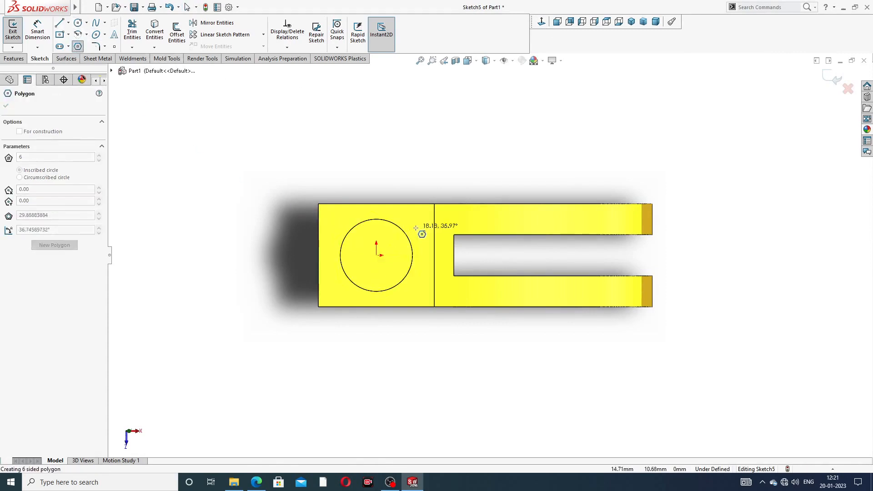
left_click(426, 257)
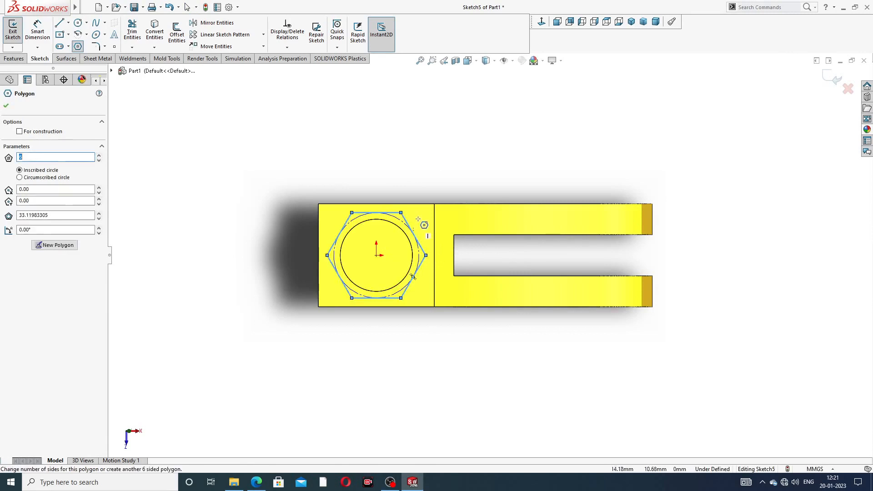
right_click(449, 137)
left_click(468, 142)
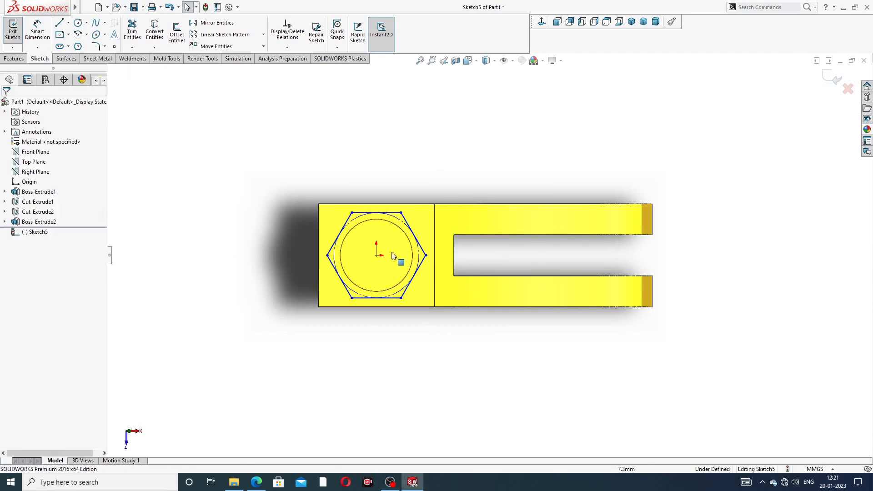
Add a horizontal relation between the hexagon's centre point and its corner facing the slotted end.
left_click(377, 255)
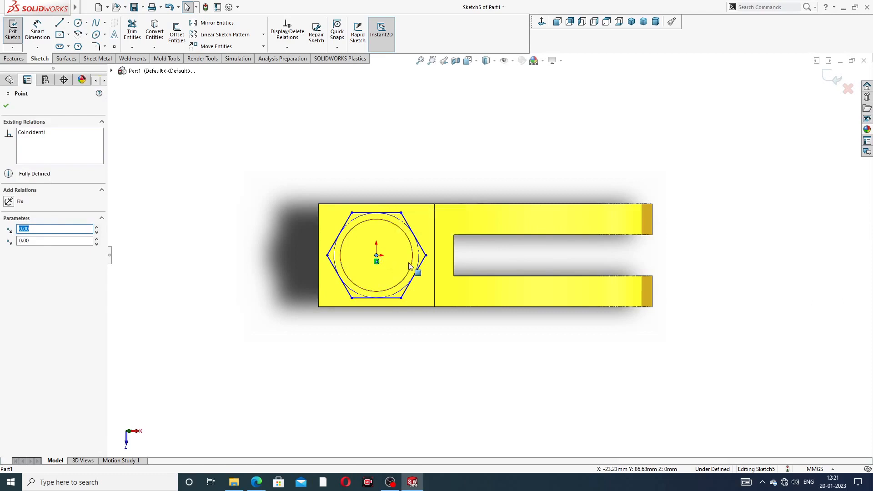
left_click(426, 255, "ctrl")
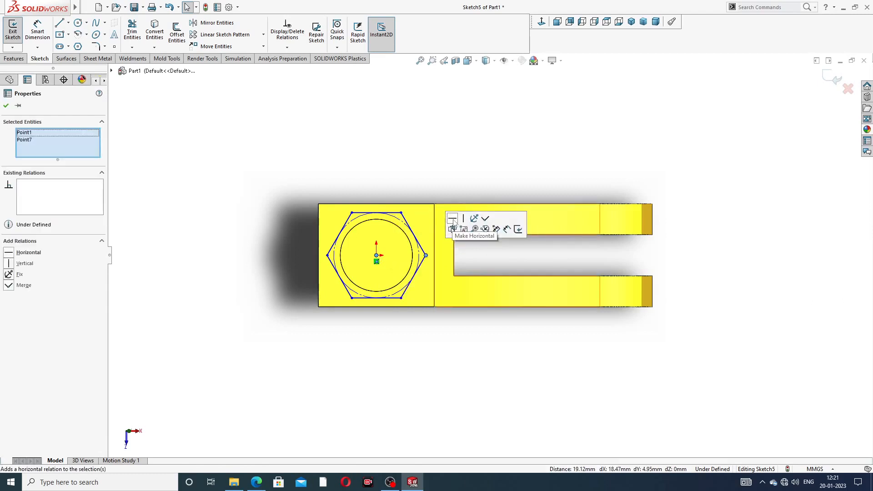
left_click(453, 220)
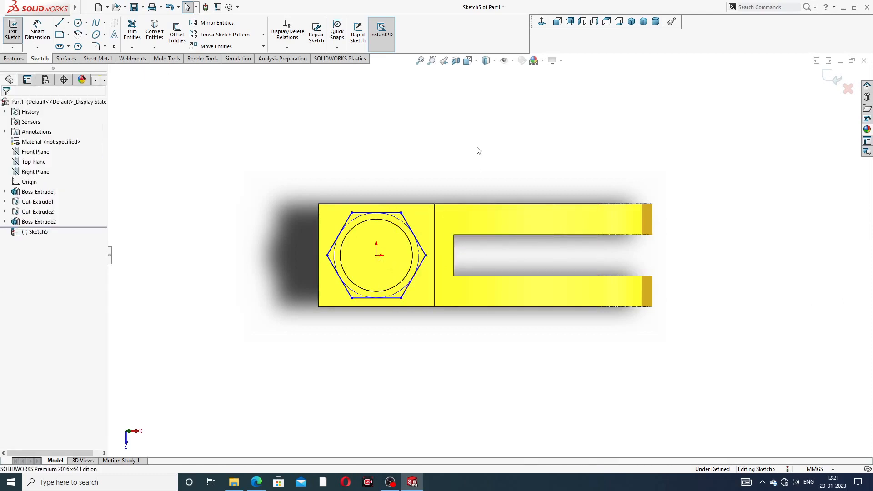
Dimension the distance from the hexagon's centre to its horizontal corner as 18 mm and finish the sketch.
left_click(43, 28)
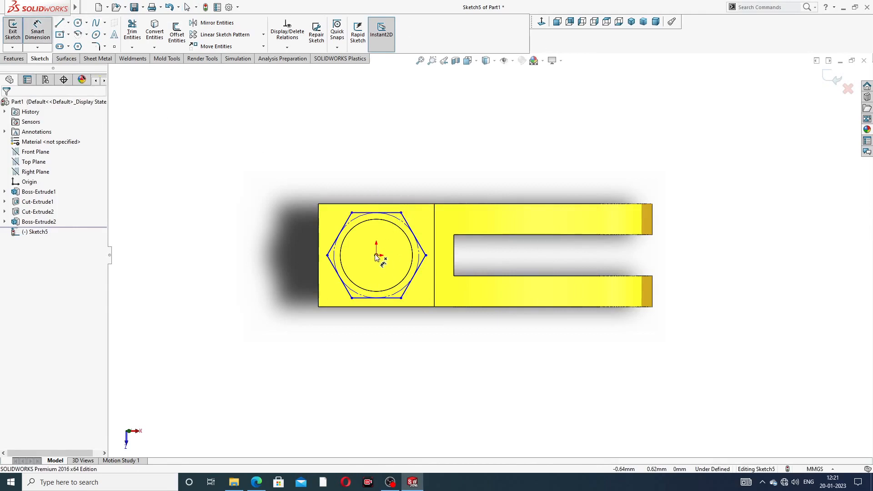
left_click(376, 255)
left_click(425, 256)
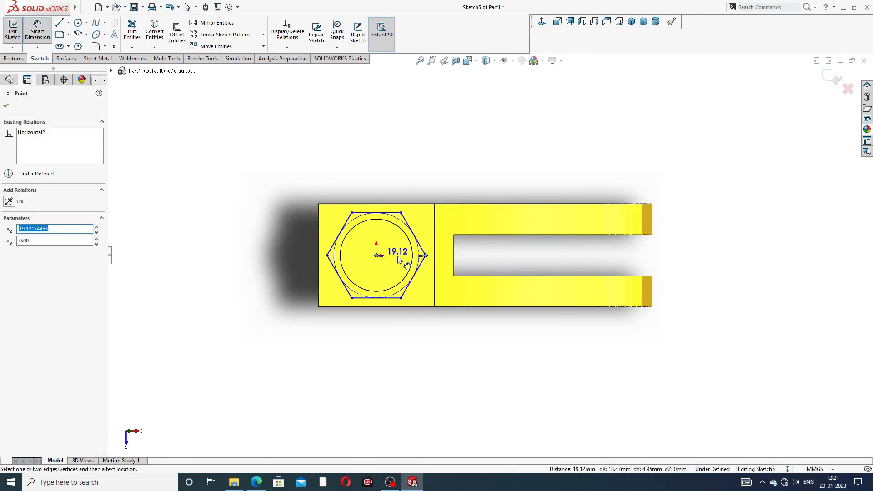
left_click(400, 257)
type("1")
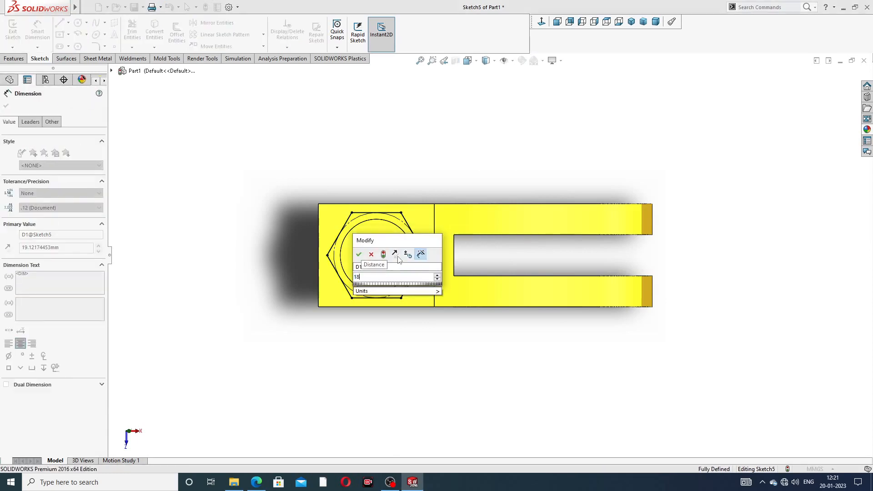
type("8")
key("Return")
left_click(490, 168)
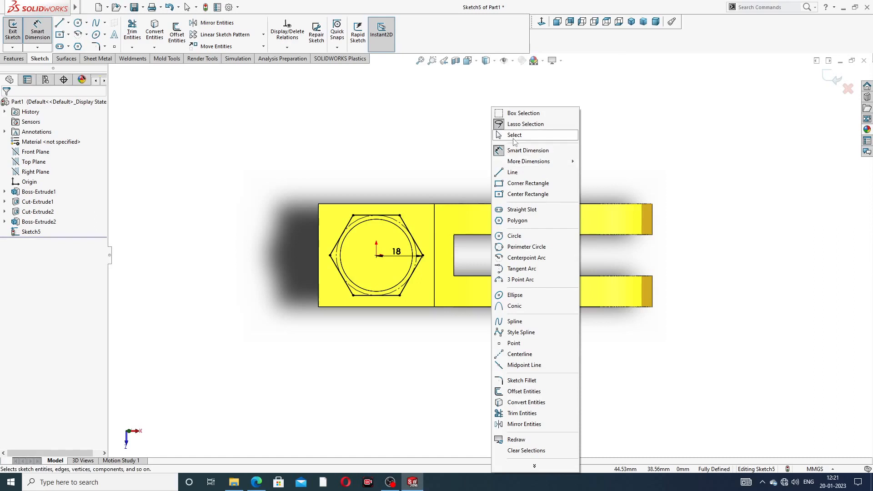
left_click(514, 136)
left_click(829, 78)
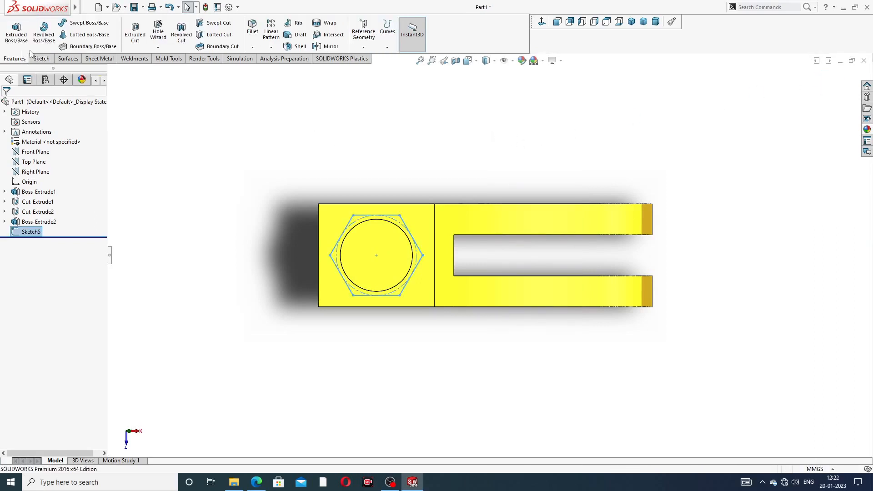
Start a merged boss extrusion of the hexagon sketch with a blind depth of 10 mm.
left_click(21, 39)
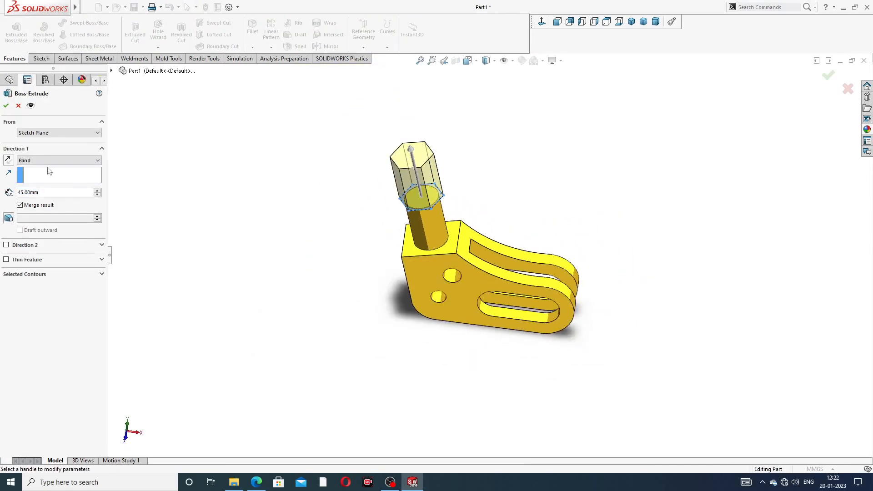
double_click(46, 192)
type("10")
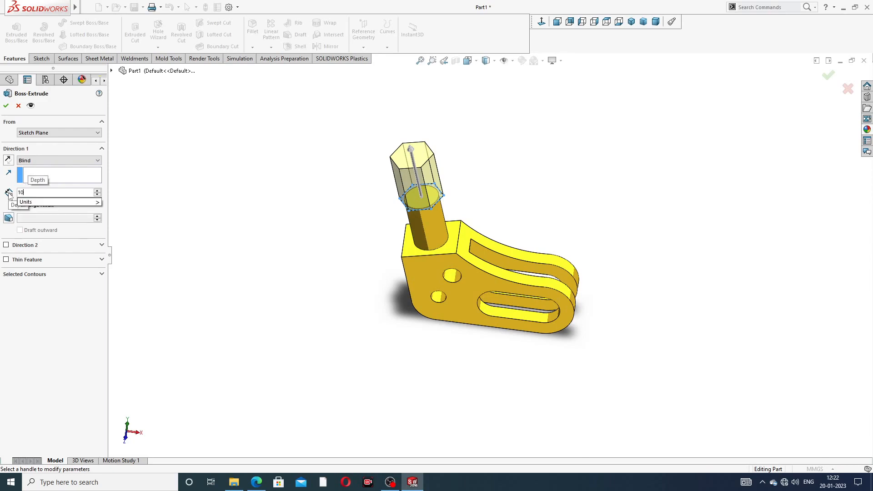
key("Return")
middle_click_drag(361, 220, 431, 204)
scroll(445, 192, "down", 3)
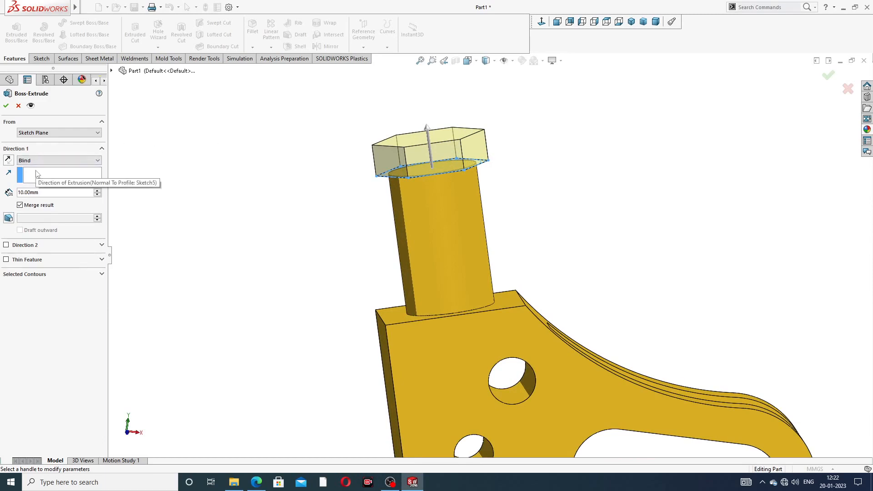
Start the hexagon's extrusion from a 35 mm offset, reversed toward the body, and create the feature.
left_click(56, 133)
left_click(44, 159)
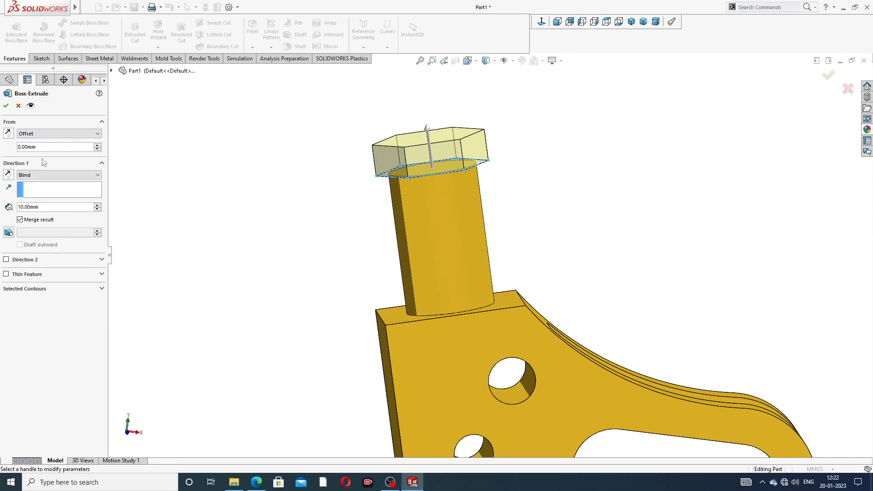
left_click_drag(44, 147, 1, 150)
type("35")
key("Return")
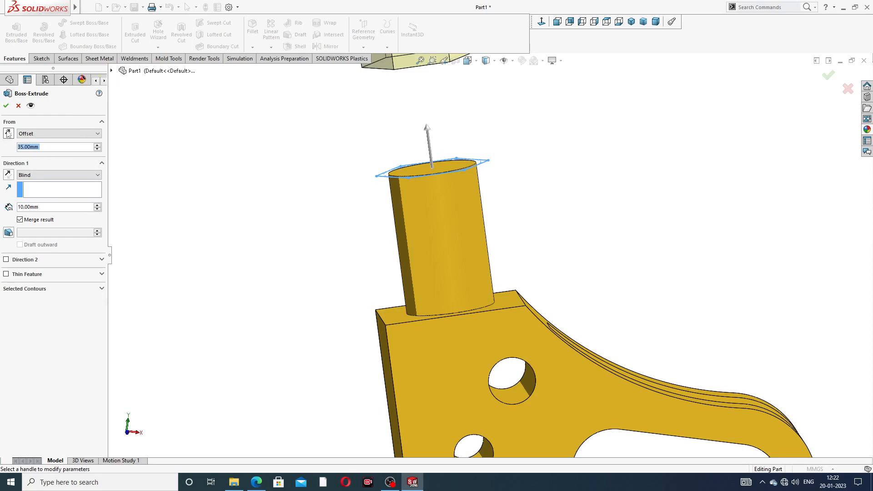
left_click(8, 134)
middle_click_drag(331, 203, 366, 178)
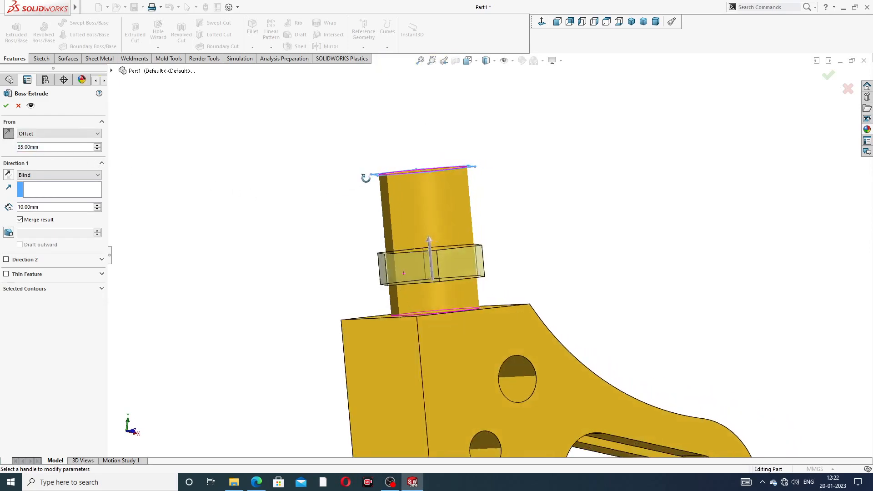
left_click(6, 105)
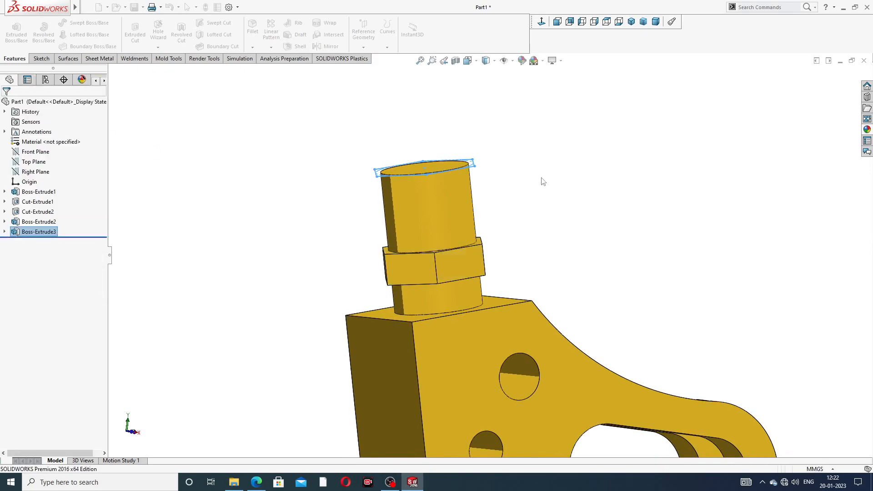
Inspect the hex collar on the stud and check the threaded end's dimensions in the PDF reference drawing in the browser.
middle_click_drag(511, 269, 507, 305)
scroll(510, 252, "up", 2)
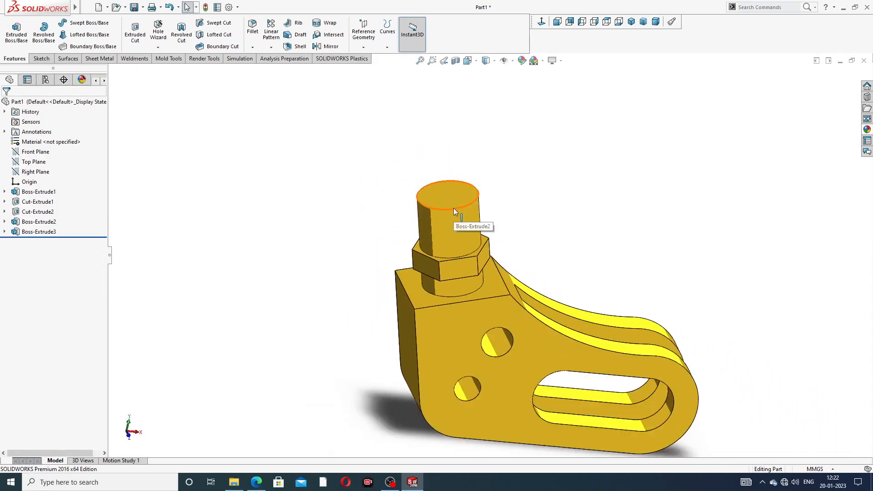
middle_click_drag(454, 209, 449, 152)
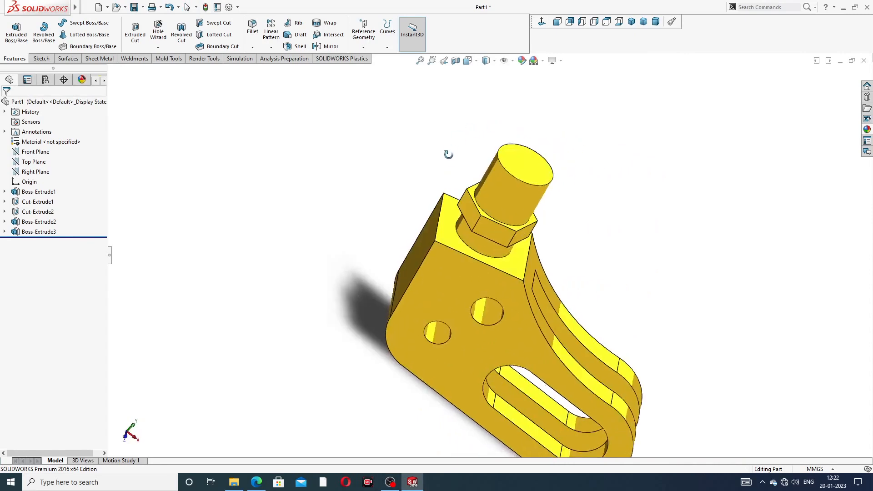
left_click(254, 484)
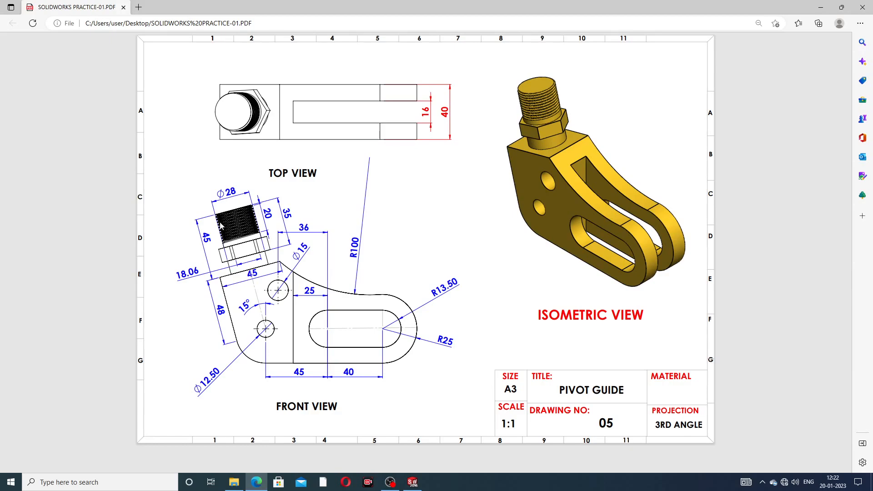
left_click(412, 483)
middle_click_drag(584, 185, 520, 145)
scroll(523, 191, "up", 3)
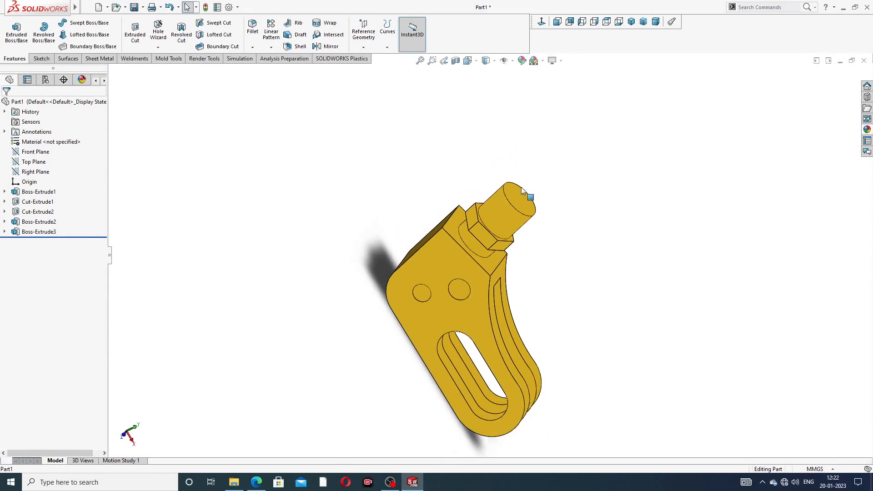
left_click(554, 60)
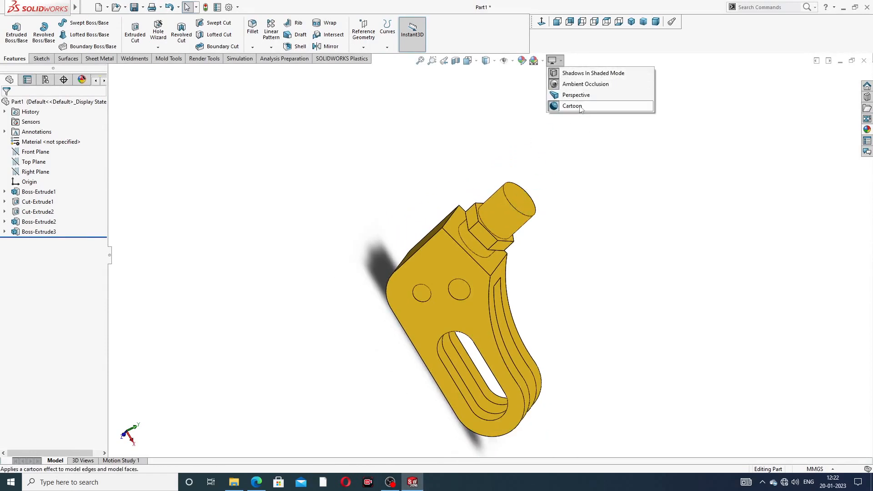
left_click(582, 107)
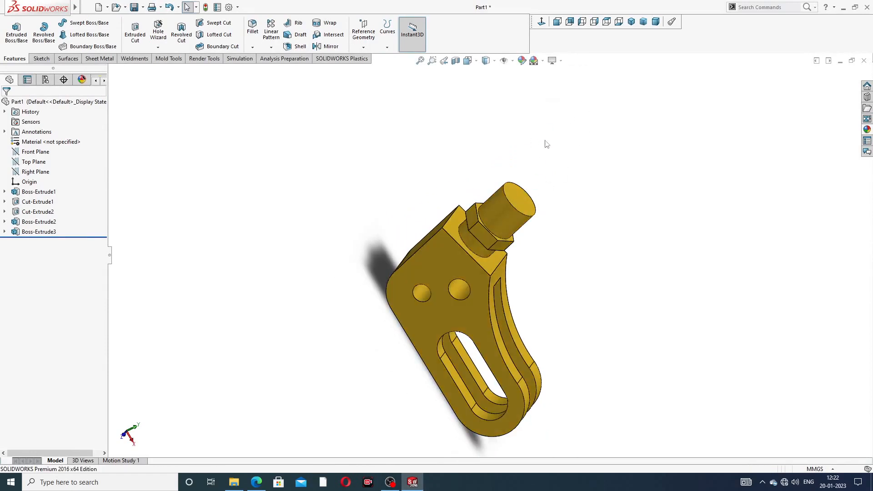
left_click(564, 61)
left_click(572, 99)
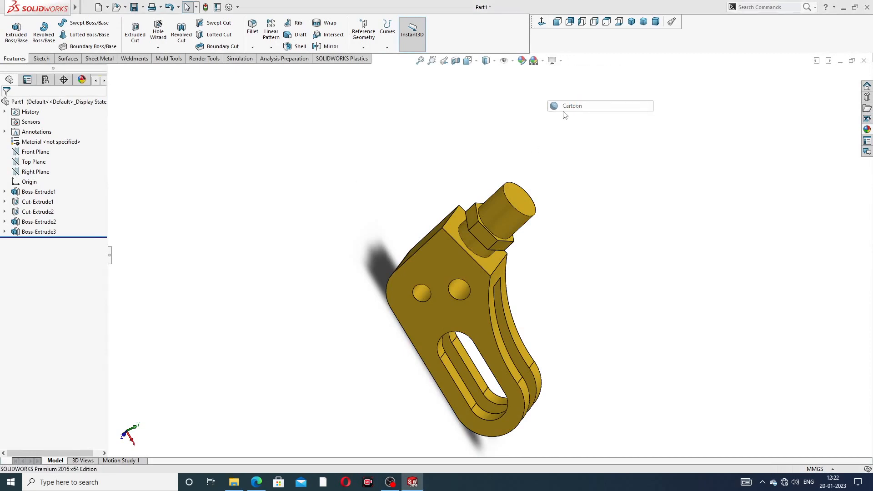
left_click(493, 247)
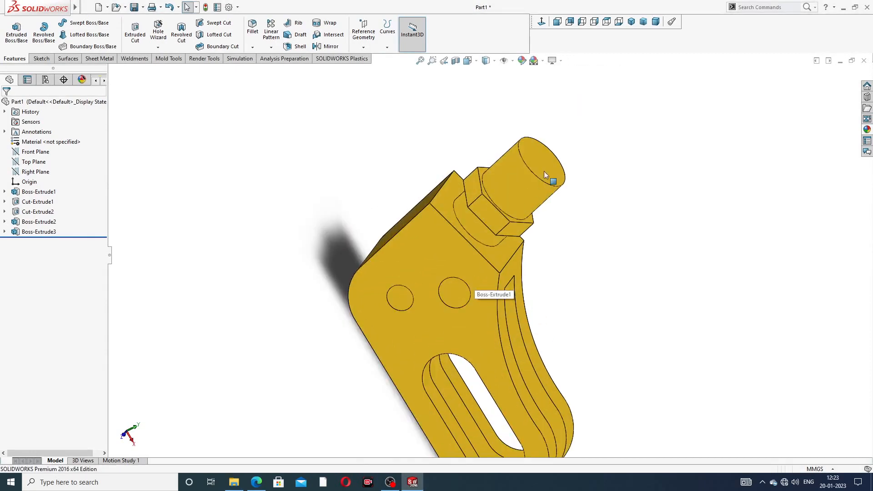
middle_click_drag(544, 171, 497, 155)
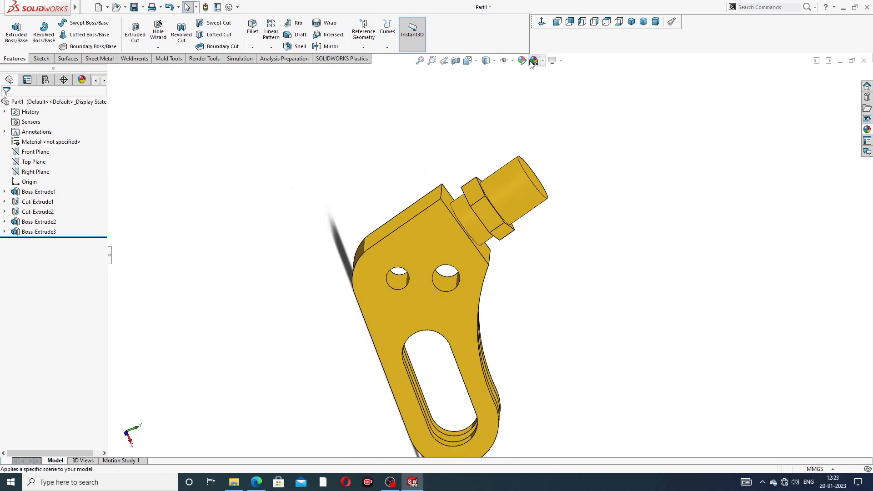
left_click(544, 61)
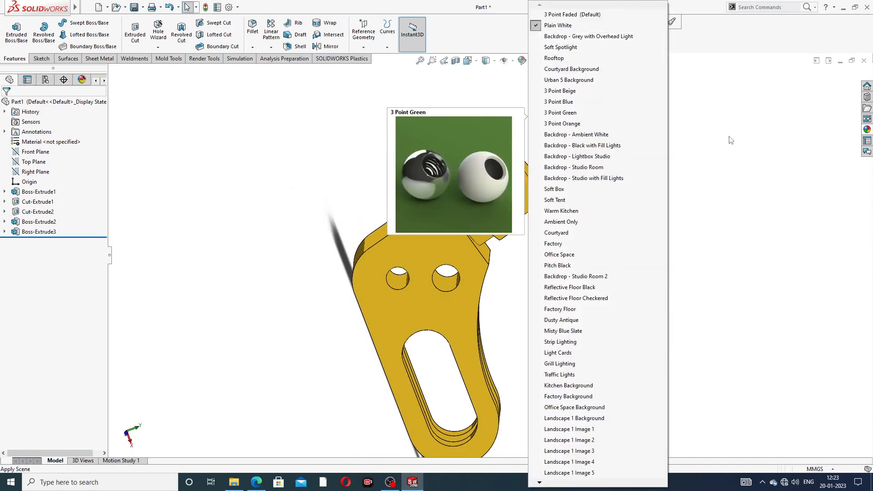
left_click(712, 139)
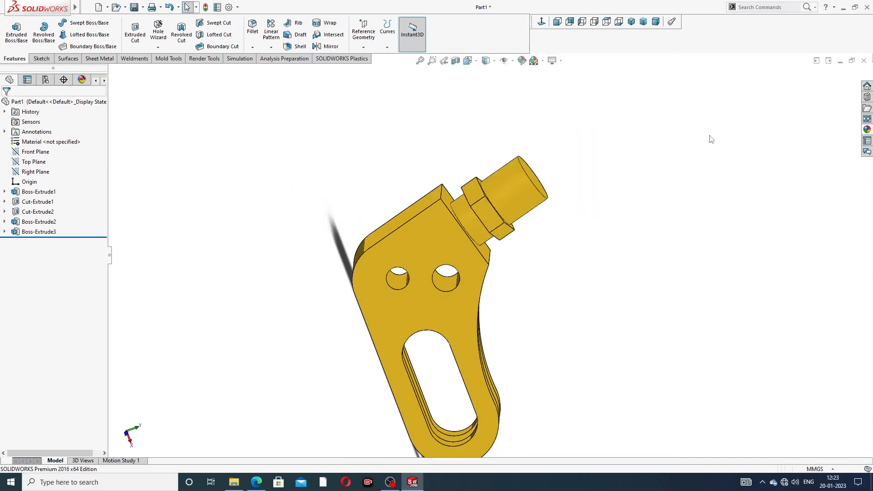
Start a cut Thread feature on the circular edge at the stud's free end.
left_click(158, 47)
left_click(173, 71)
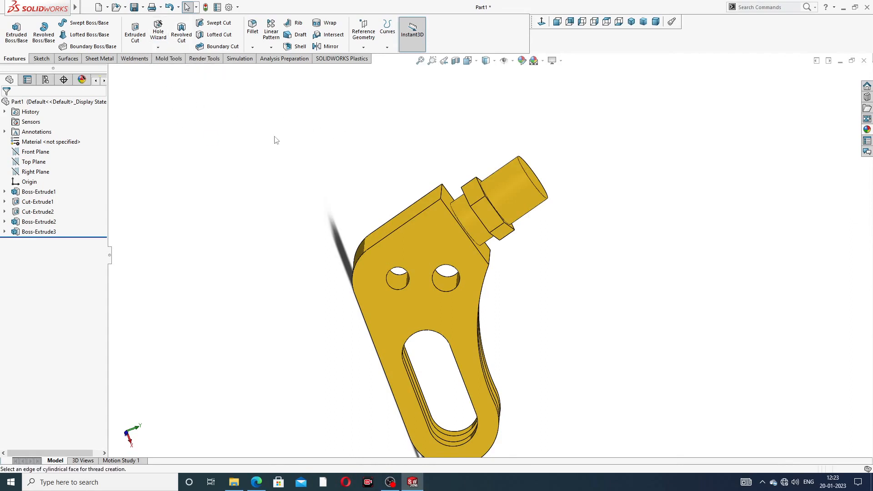
scroll(354, 203, "down", 1)
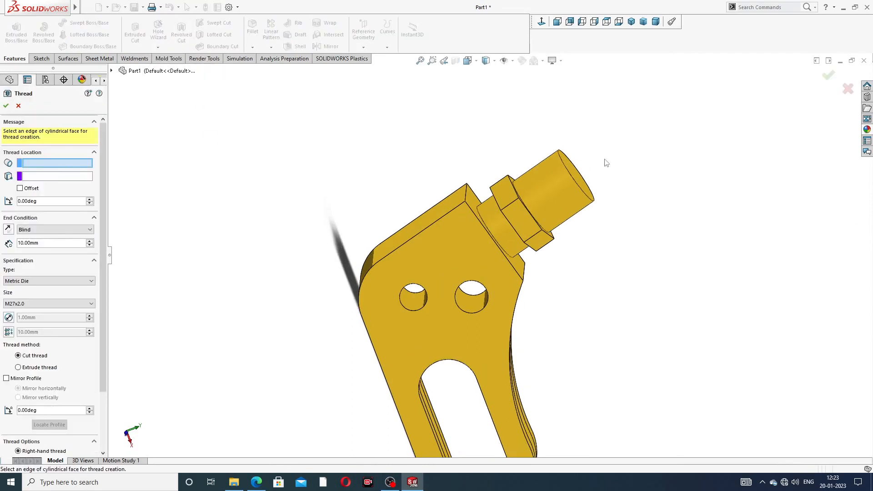
scroll(606, 164, "down", 2)
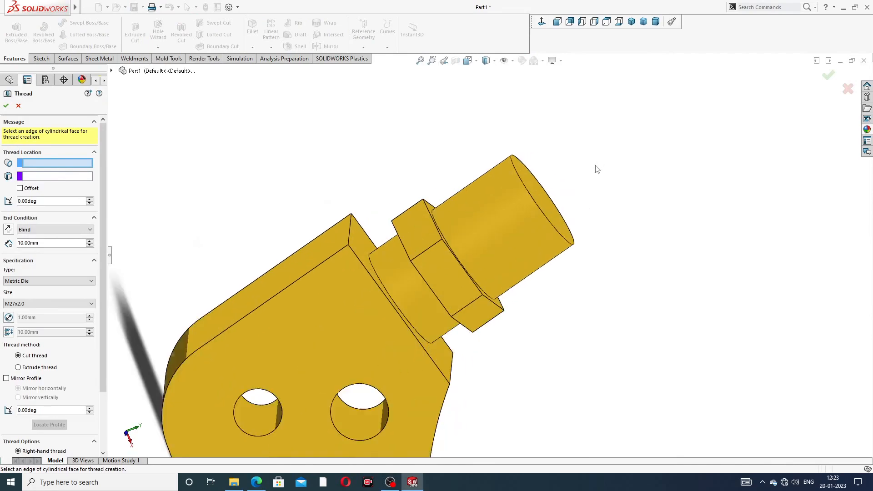
left_click(528, 191)
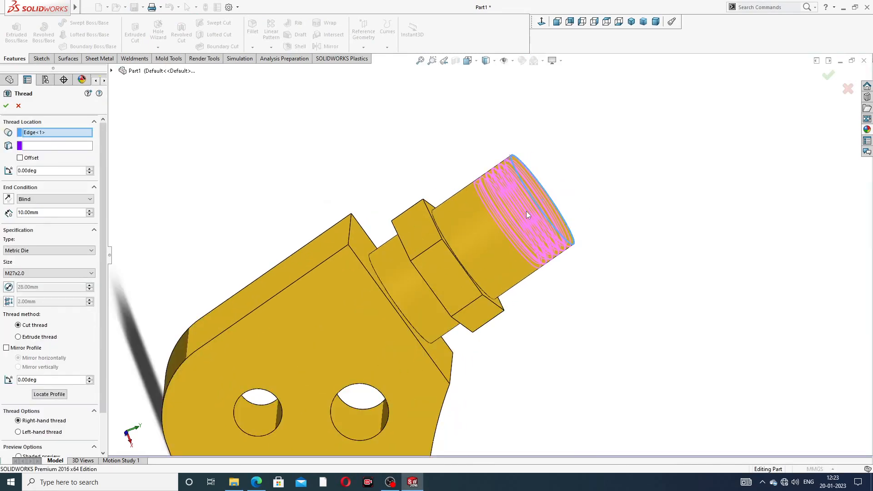
scroll(526, 210, "down", 1)
scroll(472, 241, "up", 4)
middle_click_drag(475, 241, 498, 202)
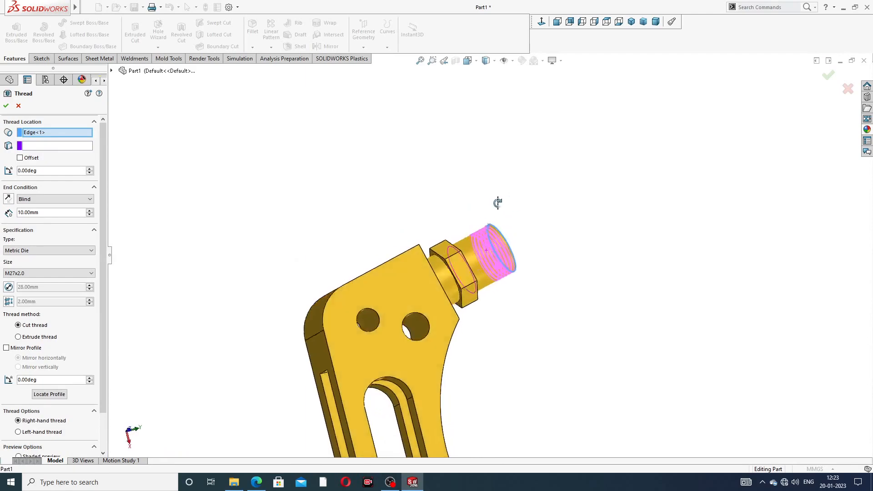
scroll(499, 250, "down", 5)
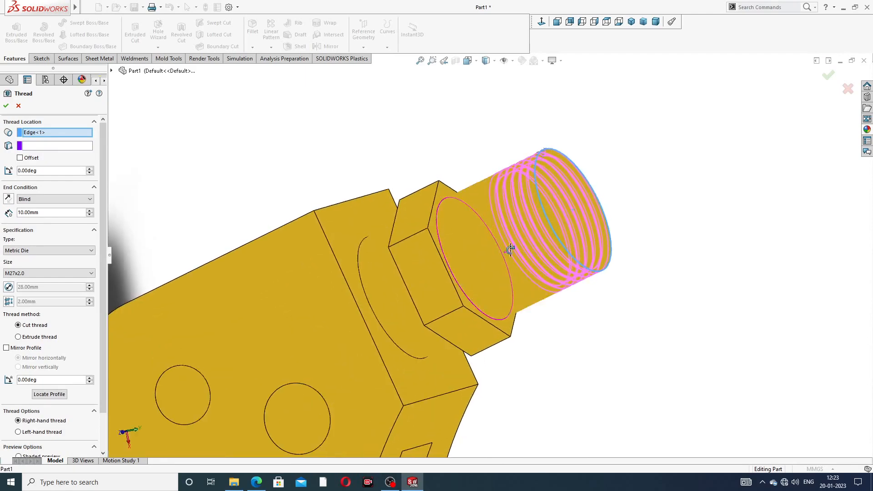
middle_click_drag(510, 250, 526, 239)
scroll(525, 243, "up", 3)
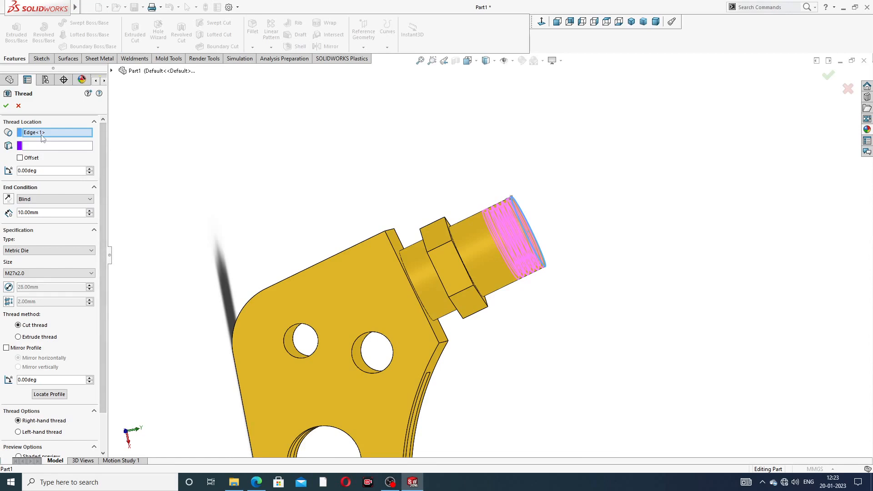
Set the thread's blind depth to 20 mm and keep its type as Metric Die.
left_click(46, 213)
type("20")
key("Return")
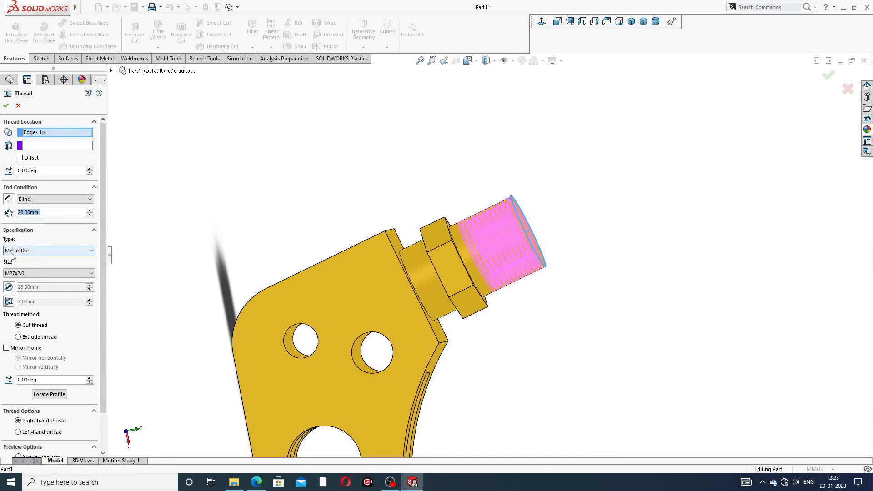
left_click(47, 251)
left_click(47, 252)
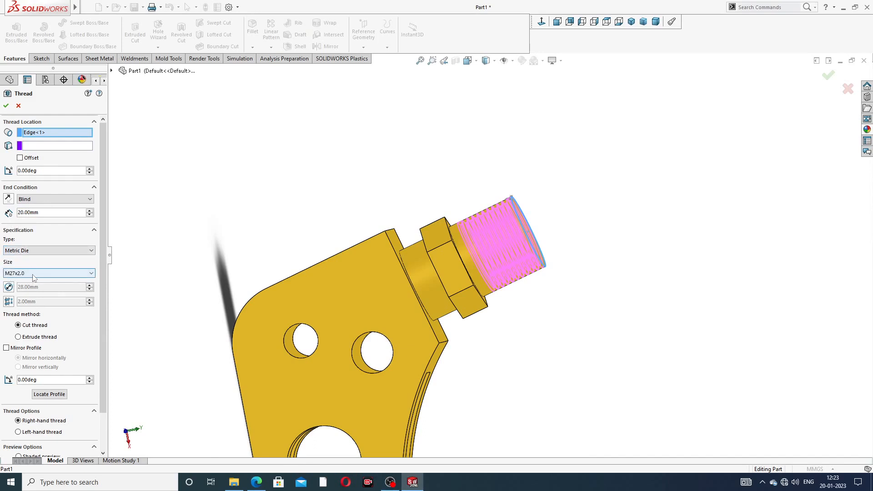
Try the M27x3.0 size for the stud's thread and return to M27x2.0.
scroll(142, 237, "down", 1)
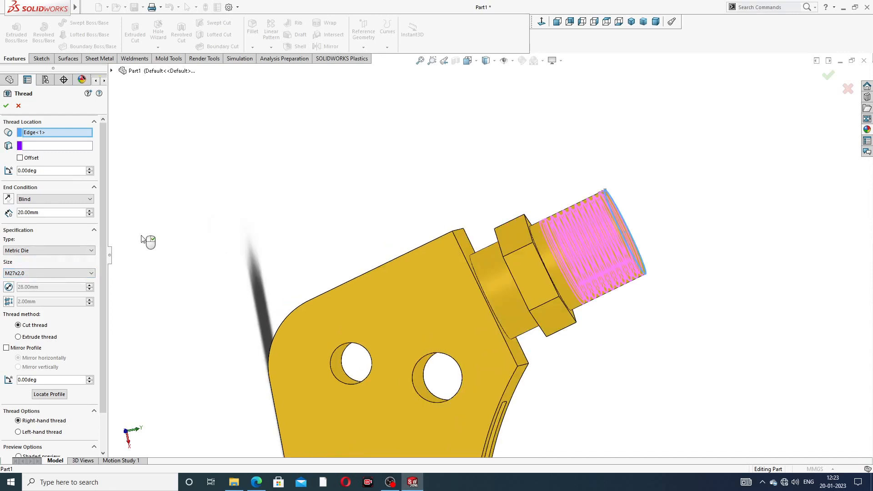
scroll(76, 274, "down", 1)
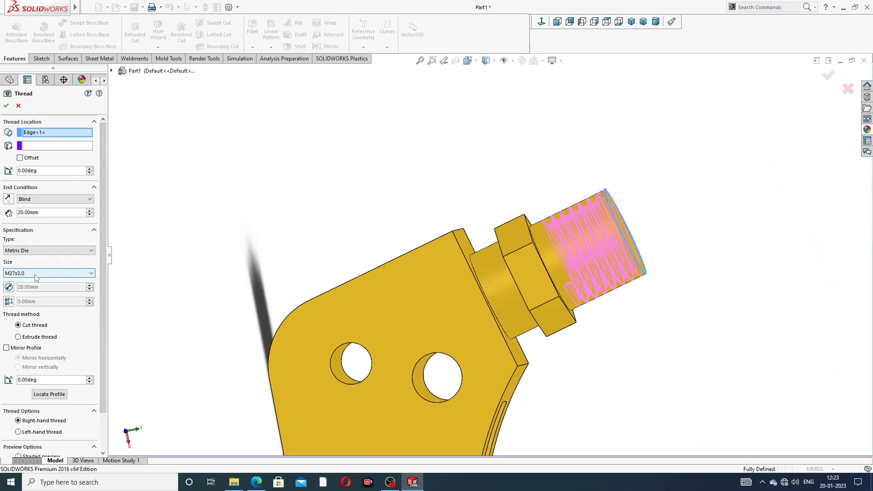
scroll(31, 275, "up", 1)
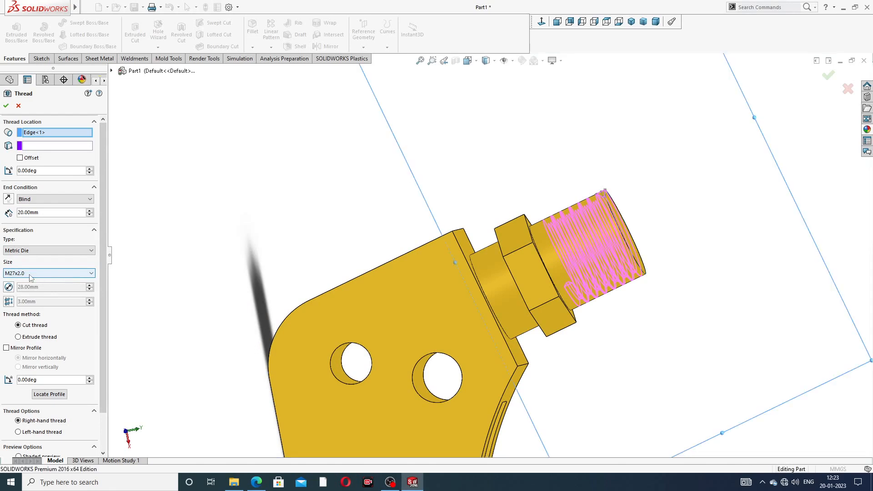
scroll(103, 264, "down", 2)
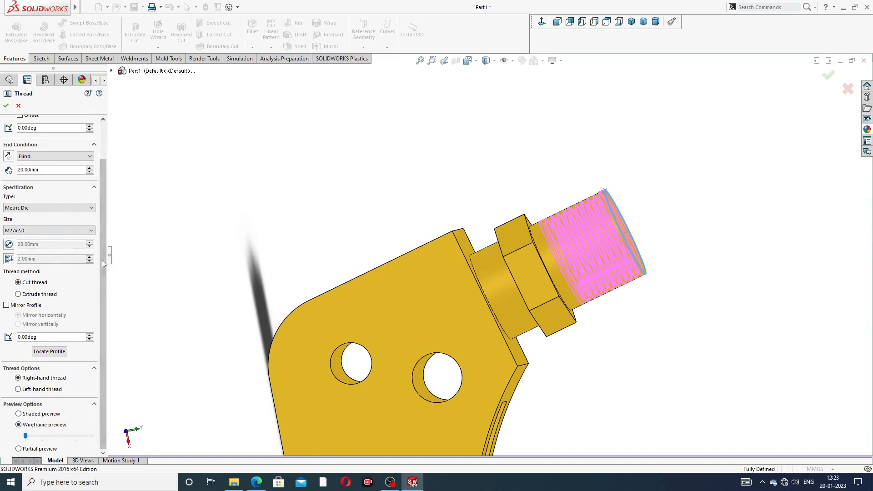
scroll(102, 257, "up", 2)
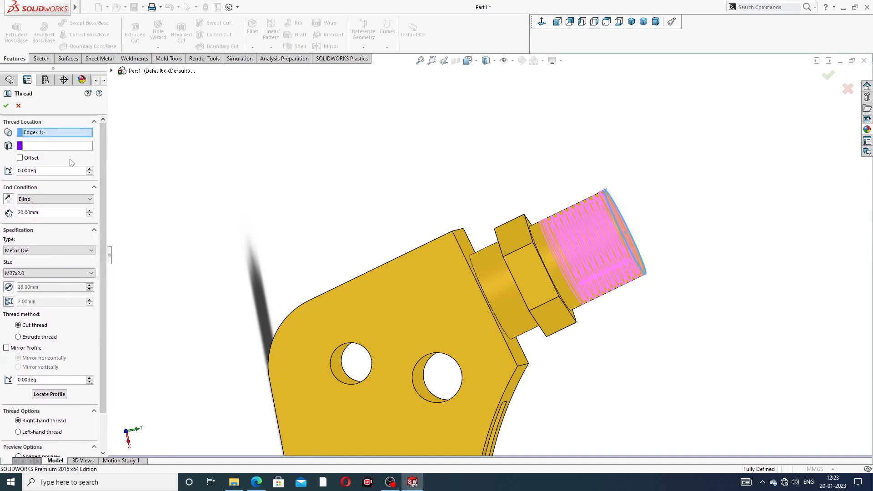
Enable a 2 mm offset for the thread start and reverse it so the thread begins beyond the stud's free end.
left_click(20, 158)
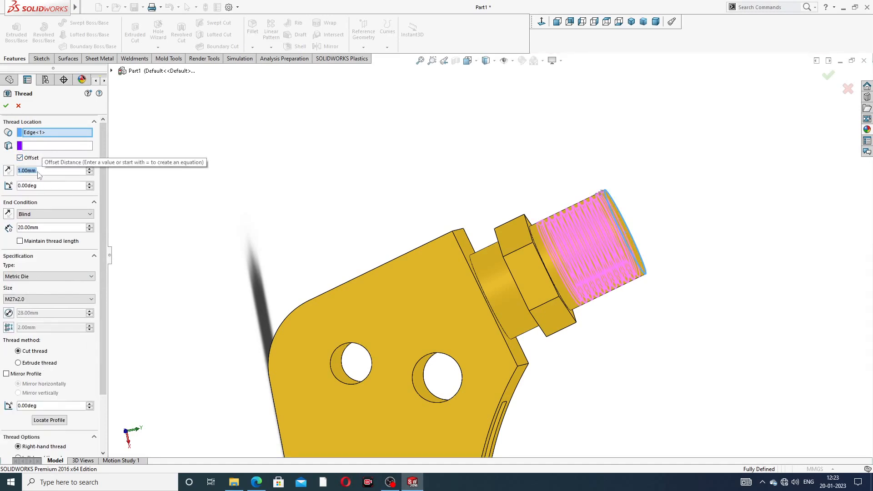
type("2")
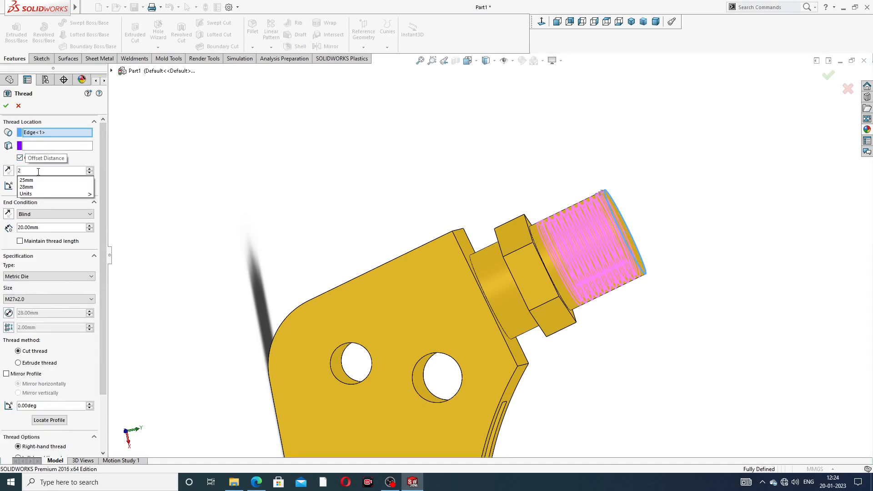
key("Return")
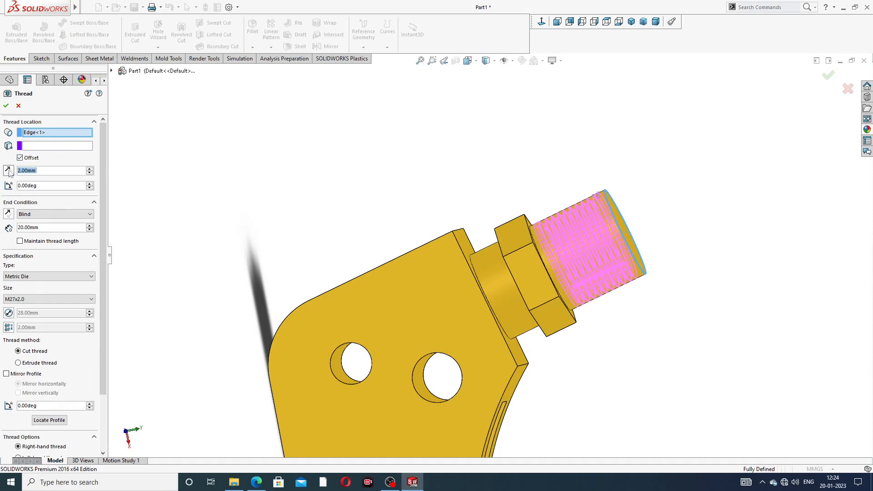
middle_click_drag(271, 258, 364, 256)
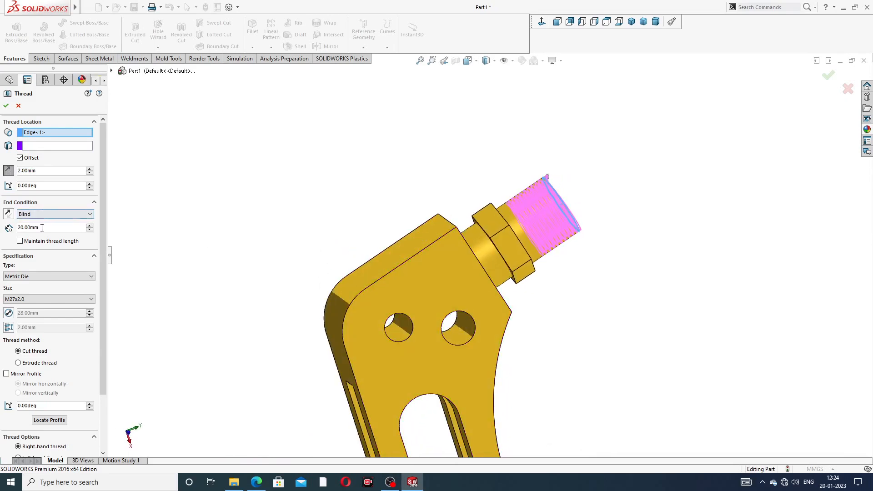
Set the thread's blind depth to 22 mm and create the cut thread.
left_click_drag(42, 227, 8, 226)
type("22")
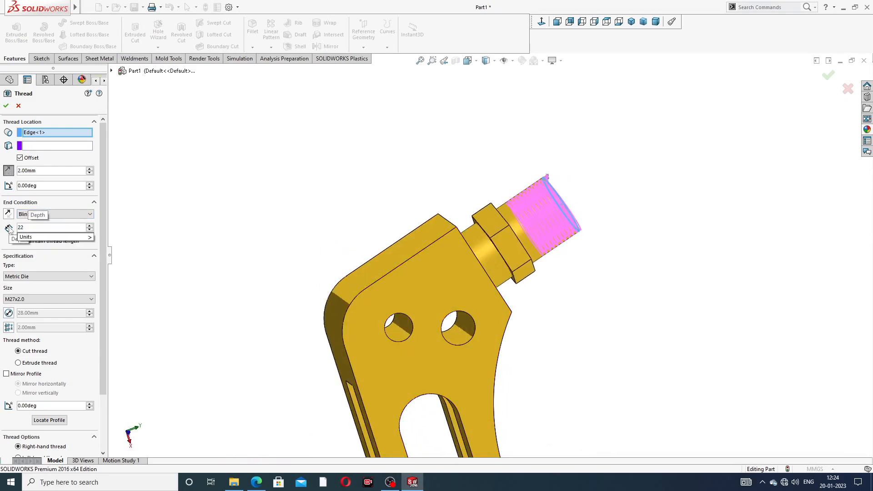
key("Return")
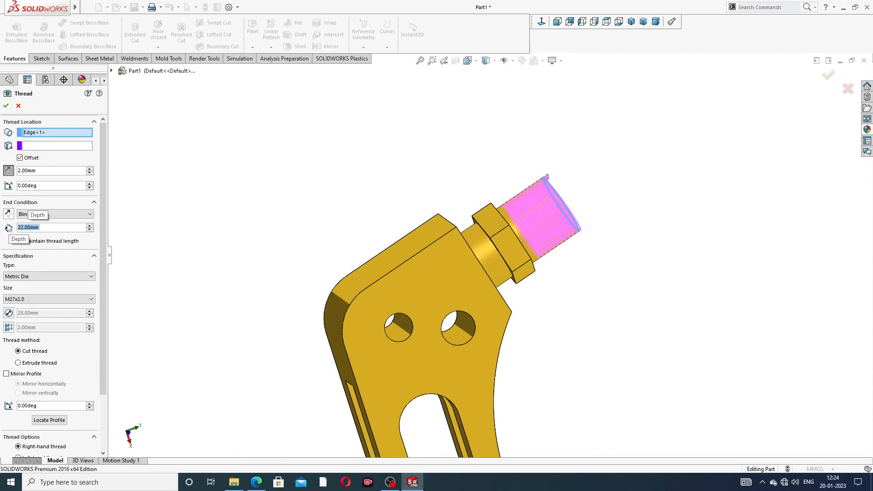
left_click(6, 106)
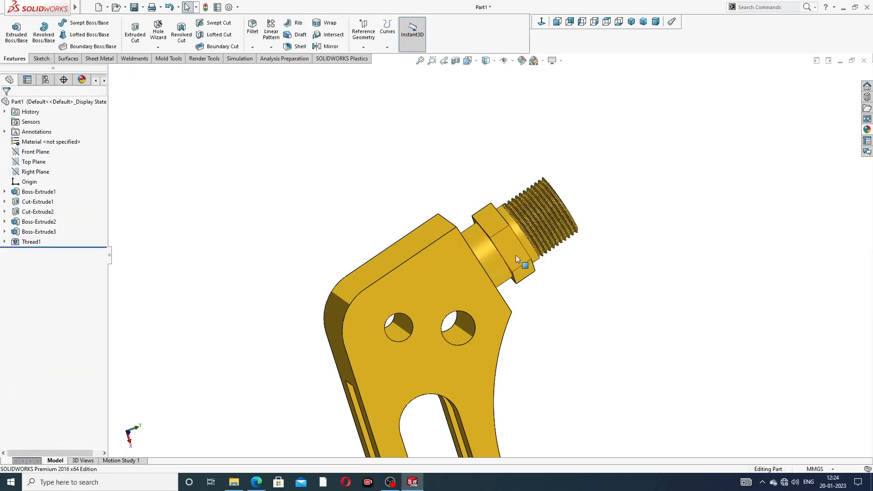
Inspect the threaded stud and the whole part from several angles and compare them with the PDF reference drawing in the browser.
middle_click_drag(520, 230, 481, 258)
scroll(563, 226, "down", 2)
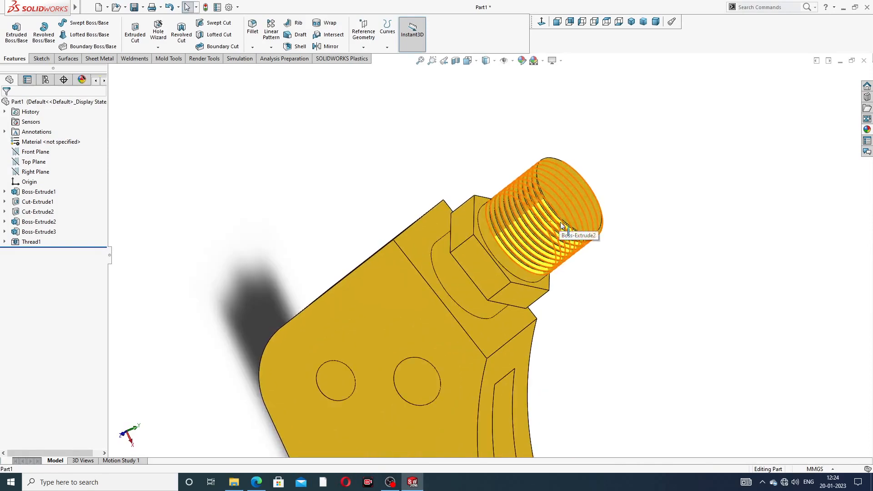
scroll(564, 228, "up", 5)
middle_click_drag(518, 288, 370, 211)
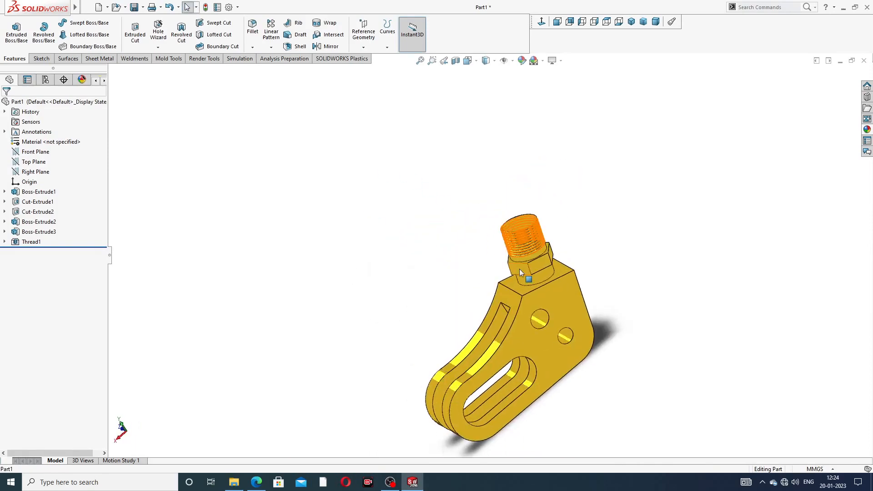
middle_click_drag(526, 273, 561, 348)
scroll(564, 349, "down", 5)
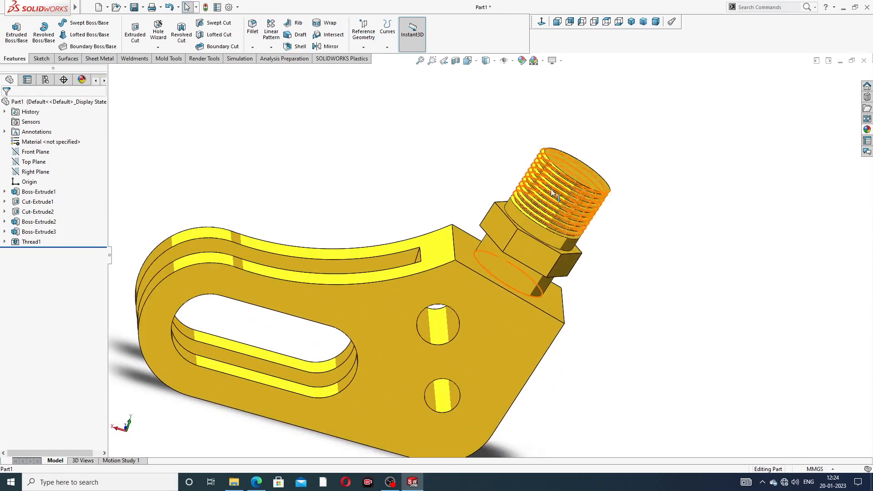
scroll(543, 209, "up", 4)
middle_click_drag(543, 208, 502, 205)
scroll(500, 207, "down", 3)
scroll(495, 258, "up", 2)
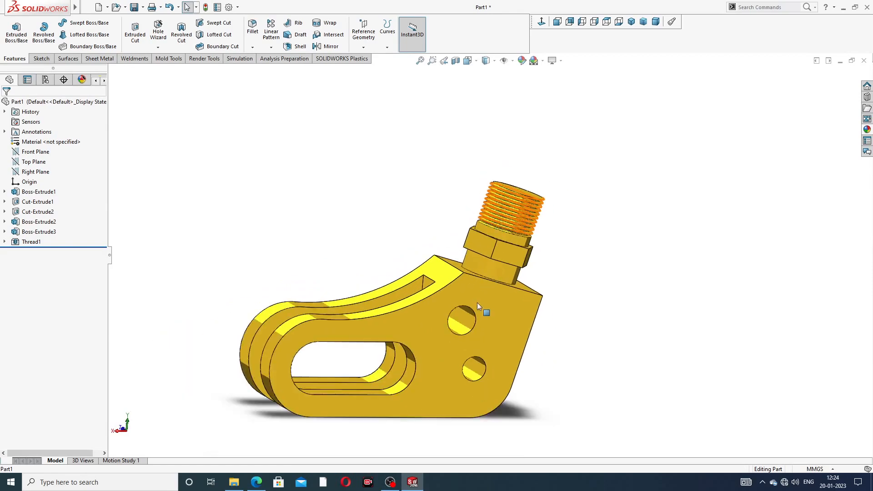
mouse_move(476, 302)
middle_mouse_down()
mouse_move(464, 355)
mouse_move(511, 303)
mouse_move(480, 316)
middle_mouse_up()
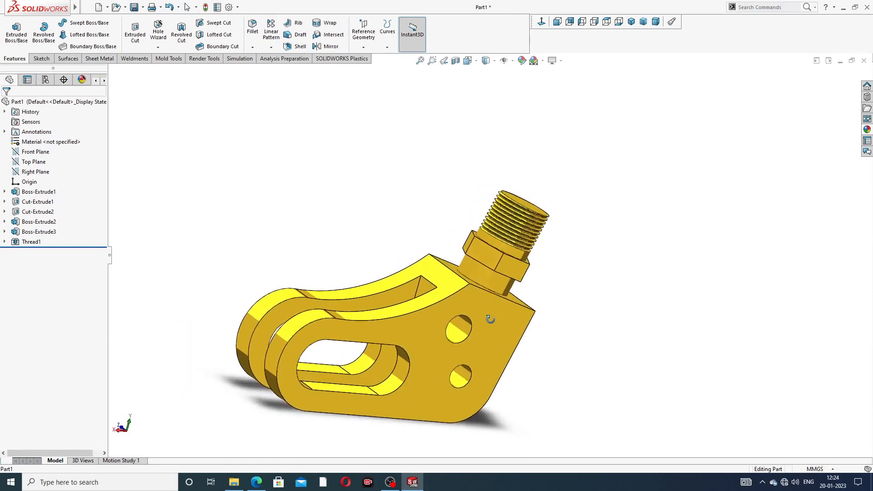
scroll(402, 395, "down", 3)
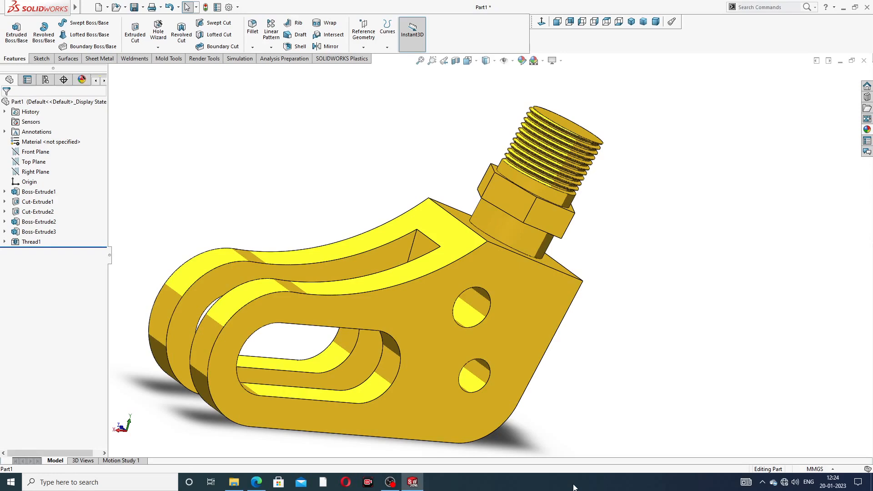
left_click(257, 483)
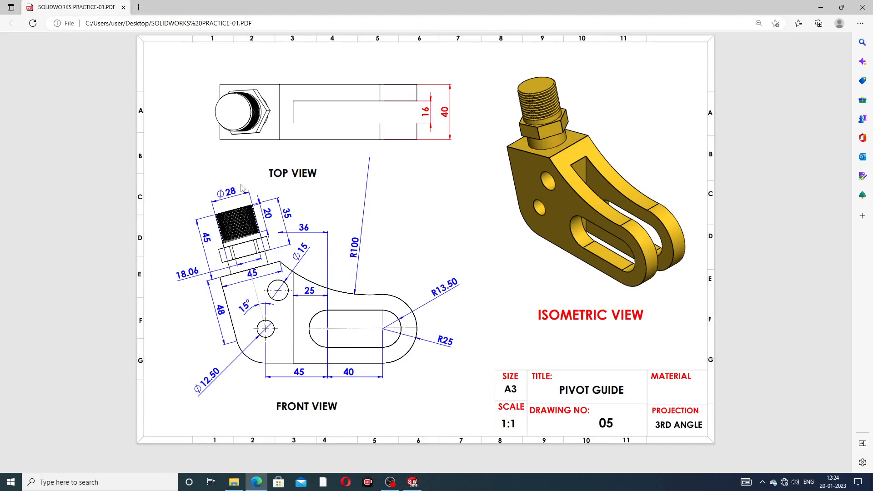
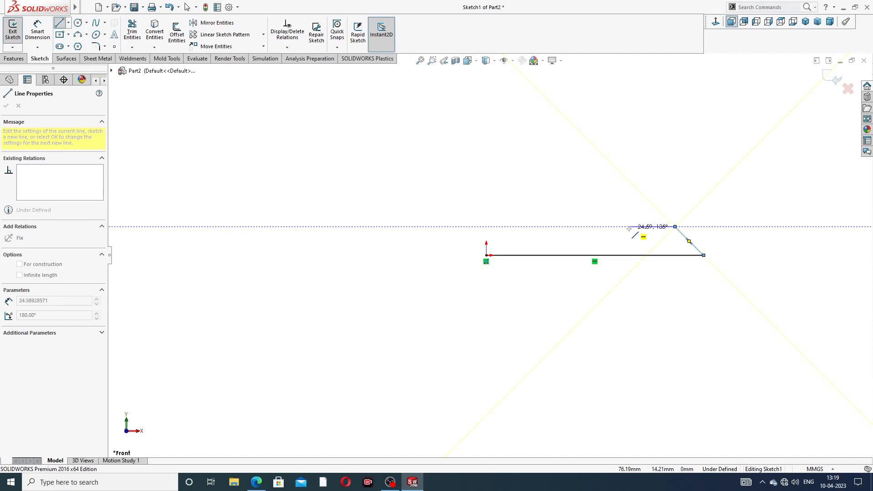
Continue the profile from the slanted line's upper end: about 25 mm left, a short drop, about 31 mm left, and about 21 mm up.
left_click(629, 227)
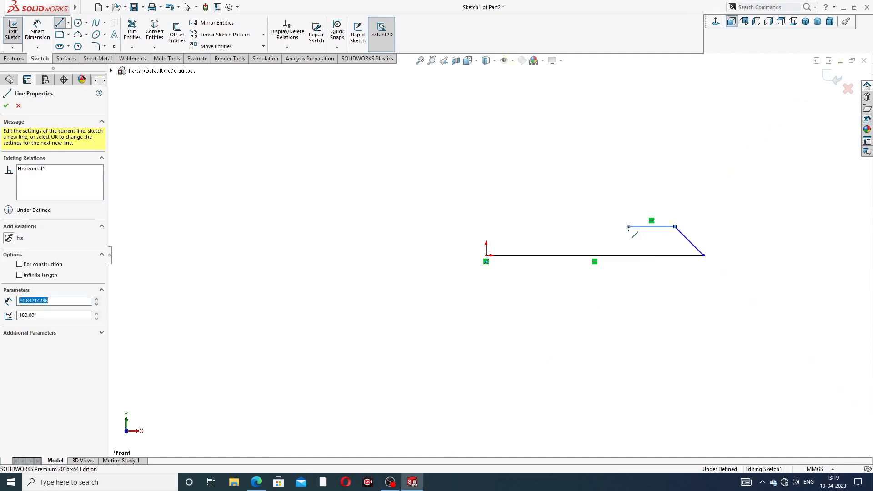
left_click(629, 236)
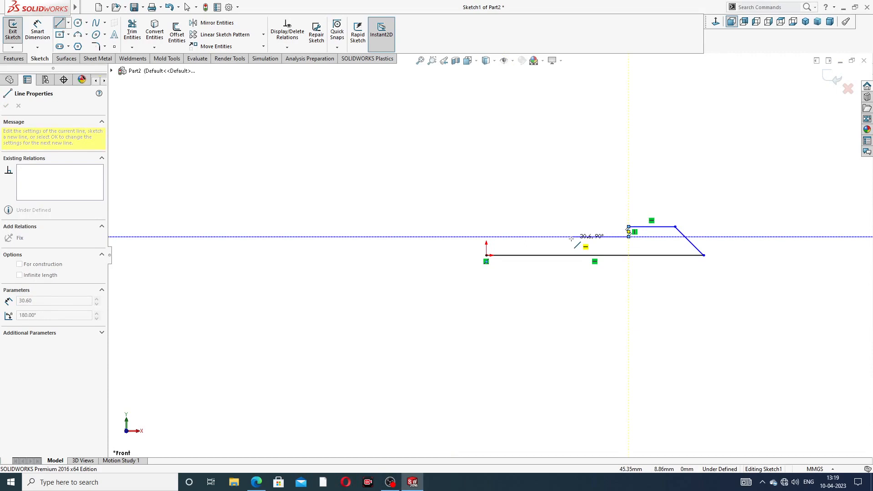
left_click(571, 237)
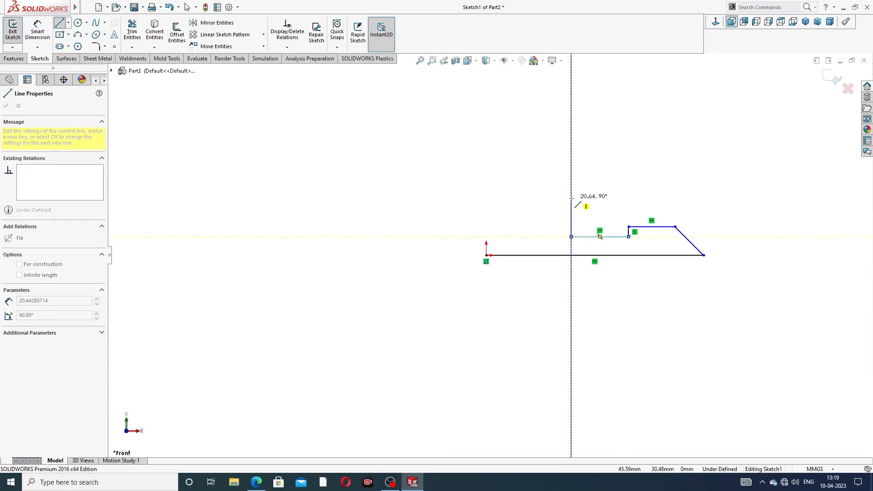
left_click(571, 198)
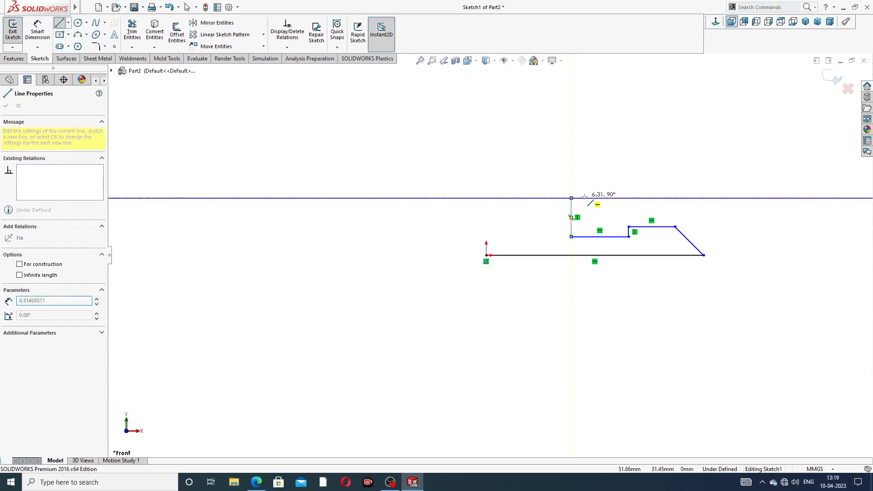
Continue the profile with a short horizontal line right, about 10 mm up, and about 48 mm left, ending the line chain.
left_click(609, 199)
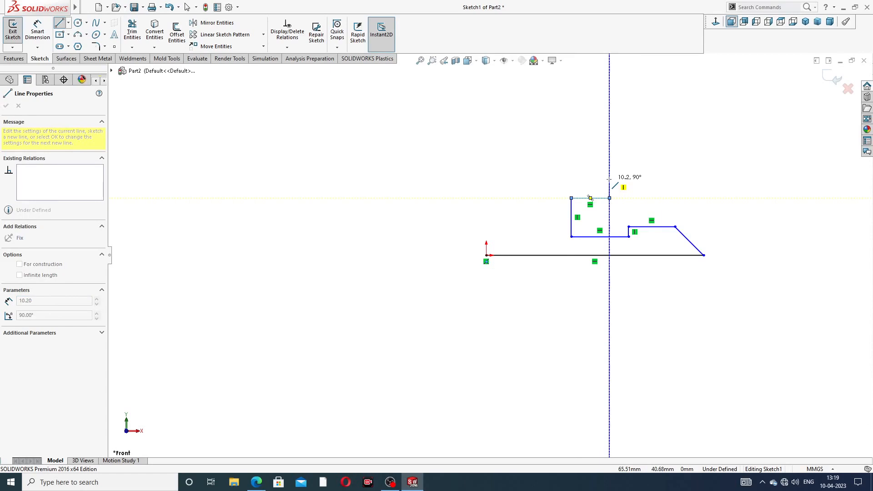
left_click(610, 181)
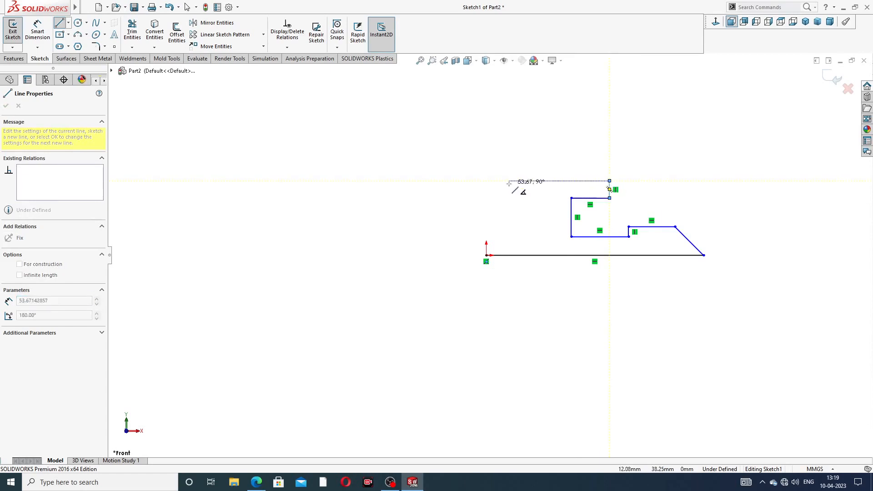
left_click(521, 181)
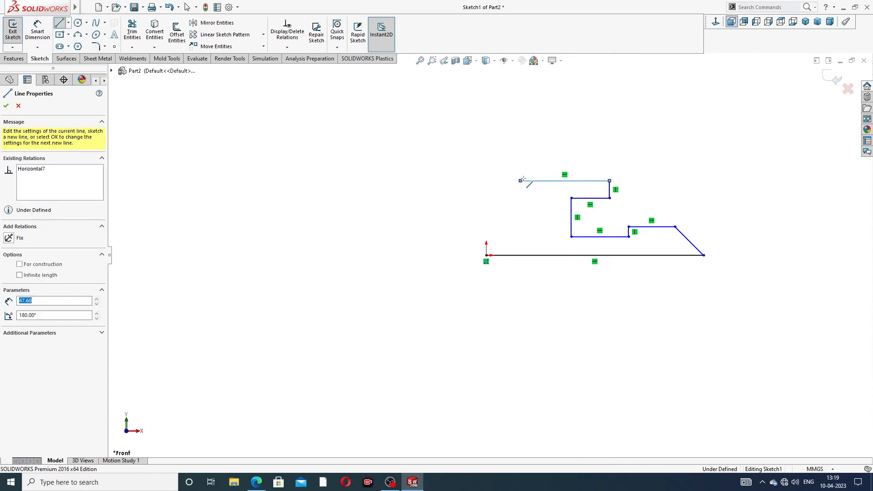
key("Escape")
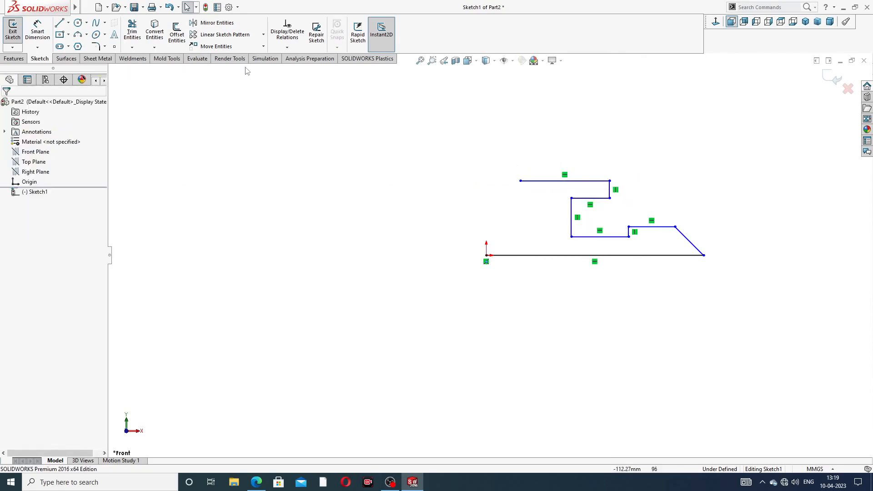
Close the profile with an outward-bulging 3-point arc from the upper horizontal line's free end to the origin.
left_click(86, 35)
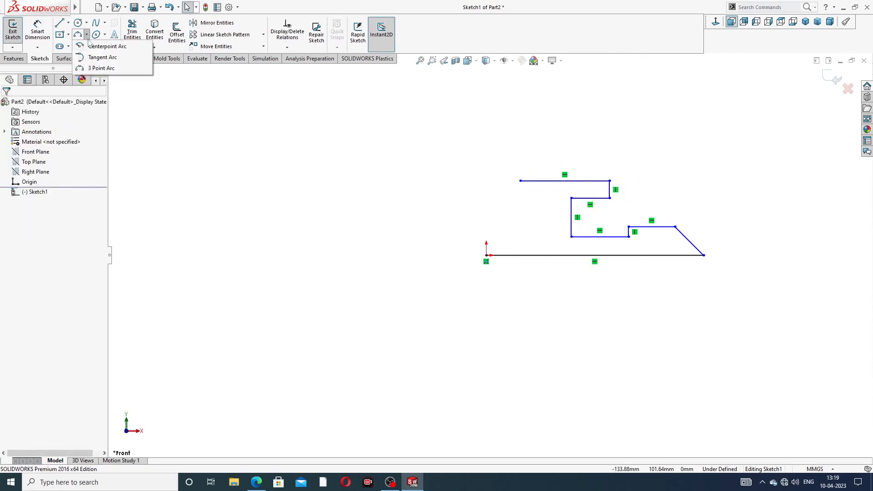
left_click(98, 68)
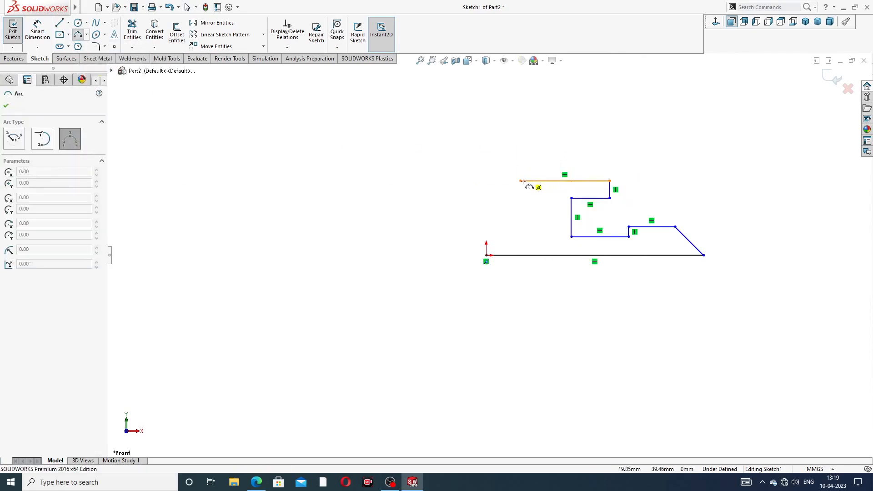
left_click(520, 181)
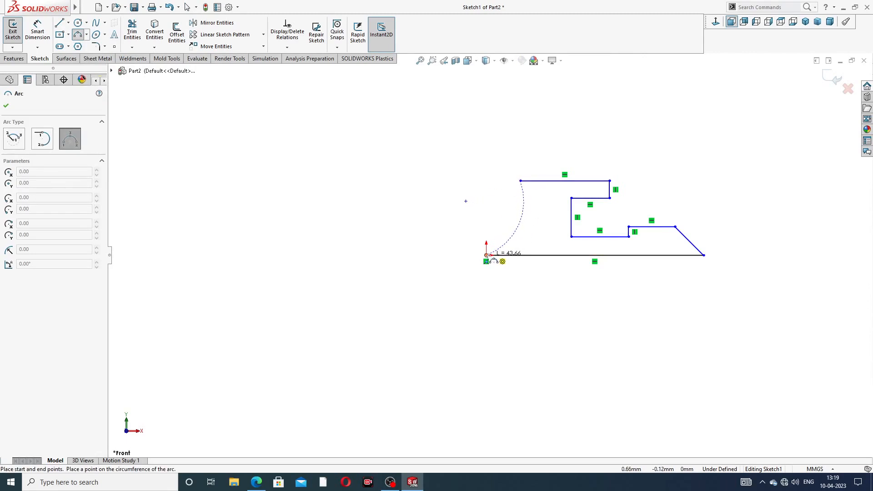
left_click(486, 255)
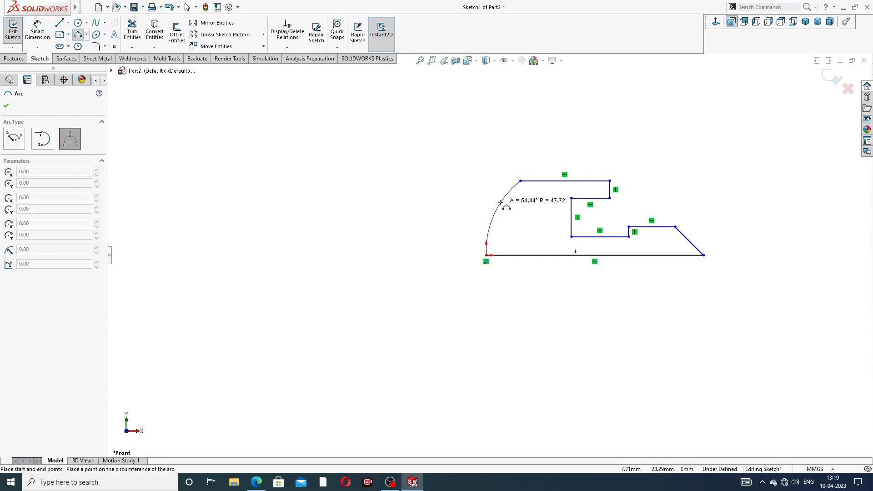
left_click(500, 202)
right_click(553, 132)
left_click(573, 136)
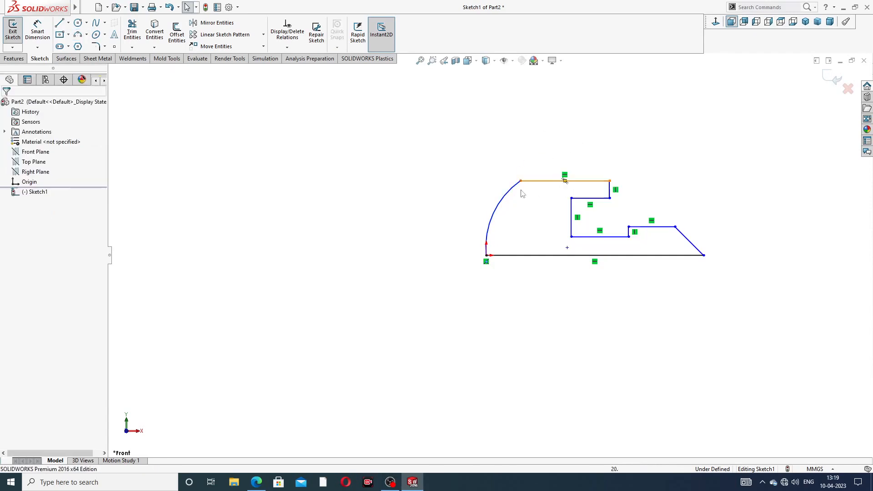
scroll(522, 194, "down", 2)
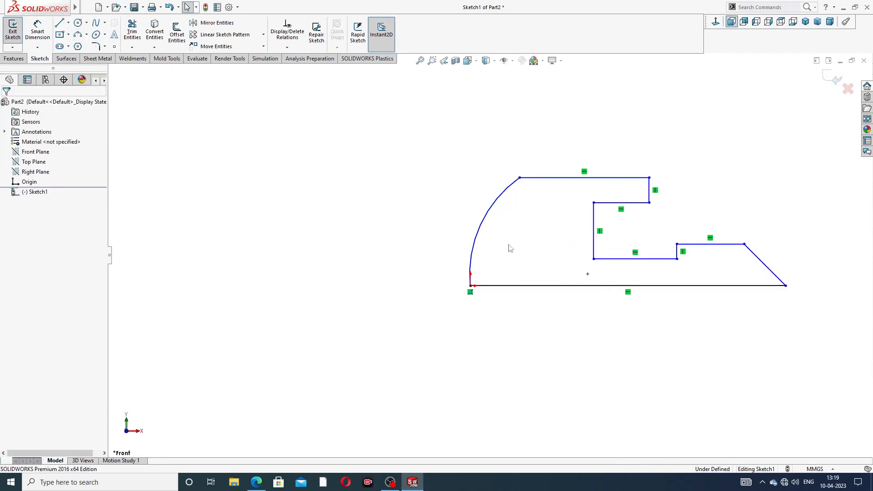
scroll(660, 253, "down", 1)
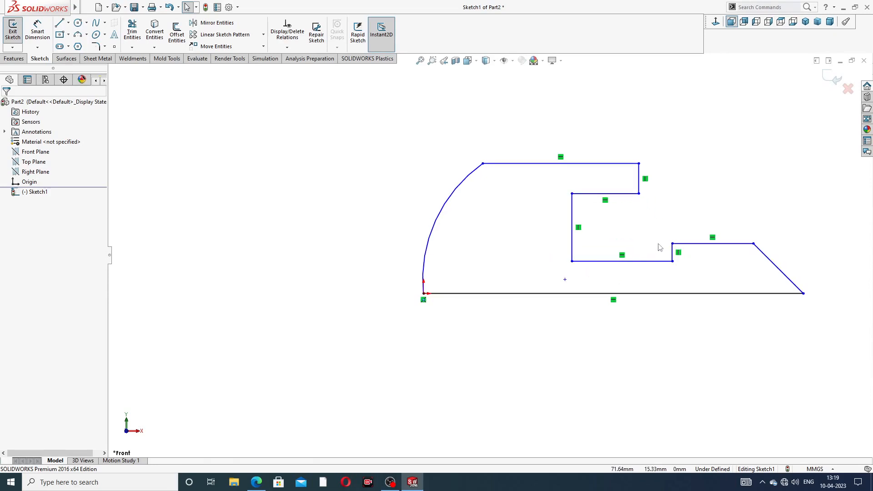
Dimension the profile's long horizontal base line and set its length to 32 mm.
scroll(659, 247, "up", 3)
scroll(605, 236, "down", 5)
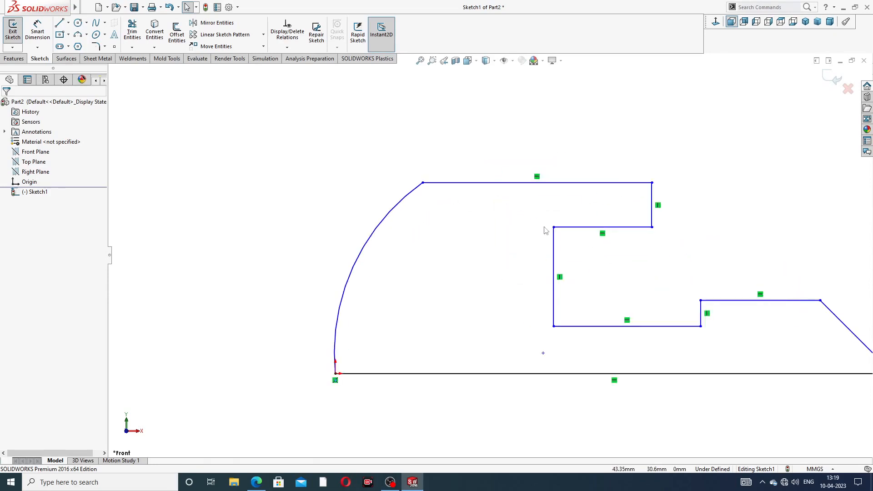
scroll(545, 230, "up", 3)
scroll(525, 298, "down", 2)
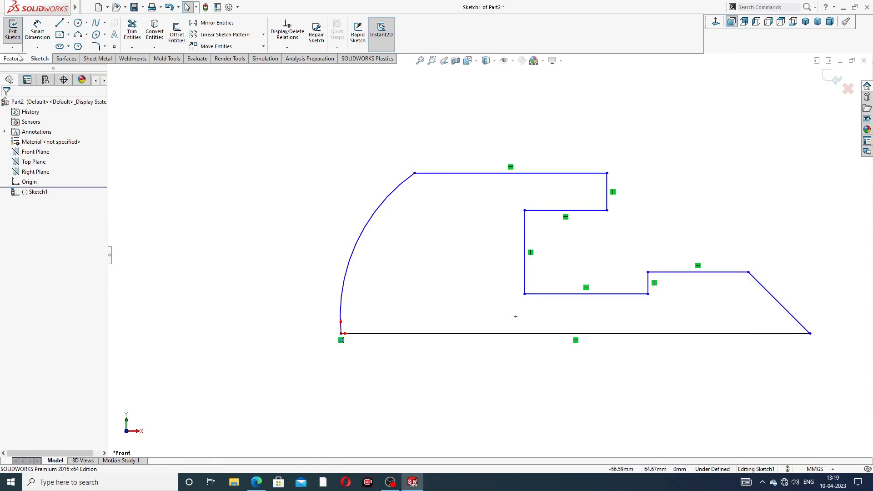
left_click(38, 30)
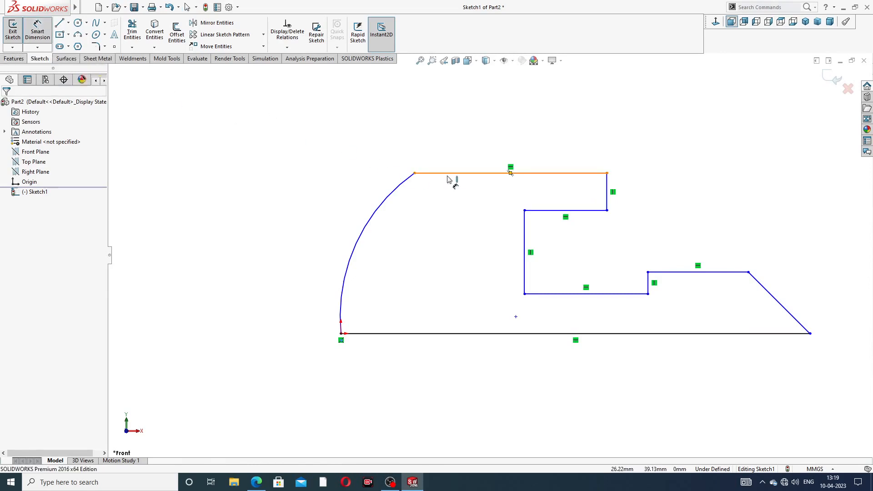
left_click(535, 334)
left_click(549, 391)
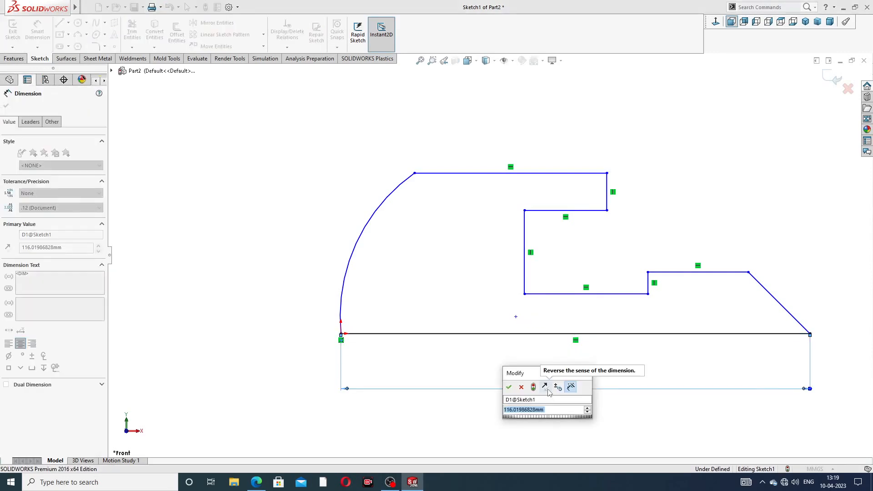
type("32")
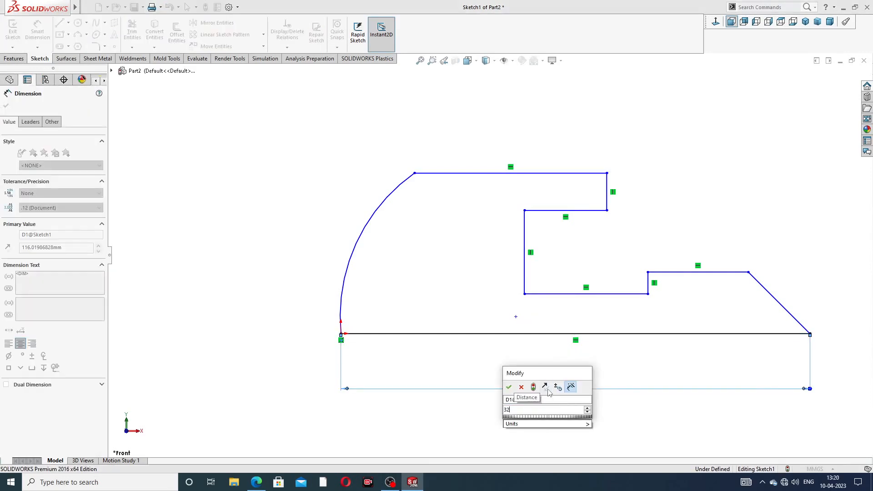
key("Return")
left_click(740, 217)
scroll(664, 197, "up", 1)
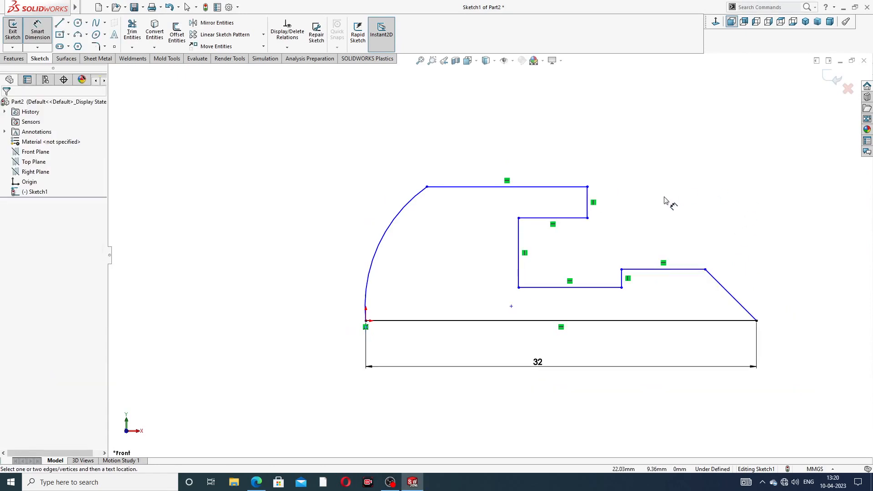
Dimension the horizontal distance from the inner vertical line to the base line's far end as 26 mm.
left_click(520, 234)
left_click(757, 321)
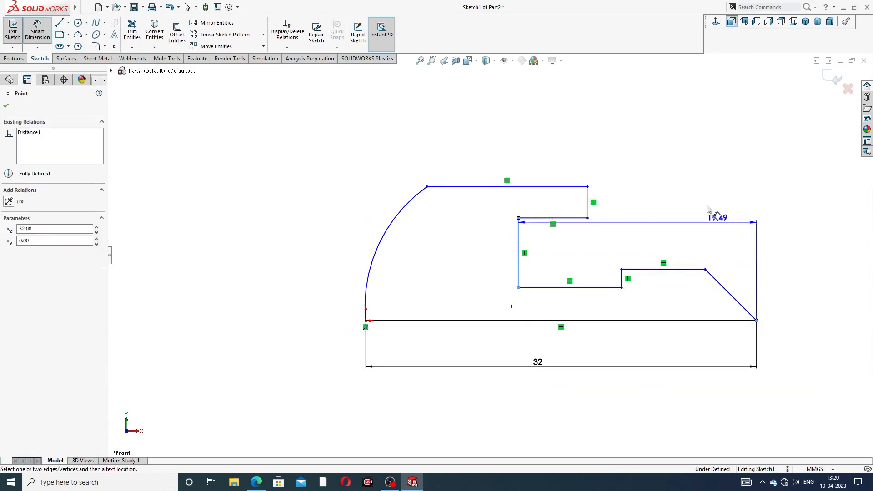
left_click(657, 171)
type("26")
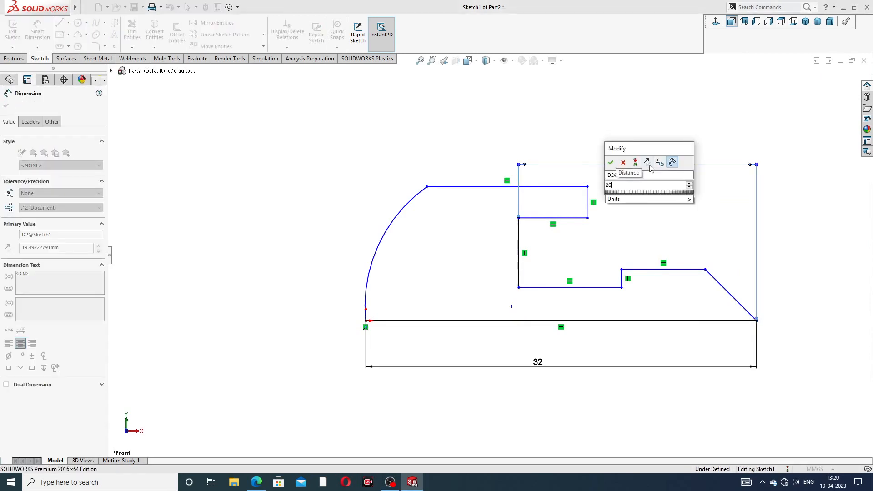
key("Return")
left_click(653, 130)
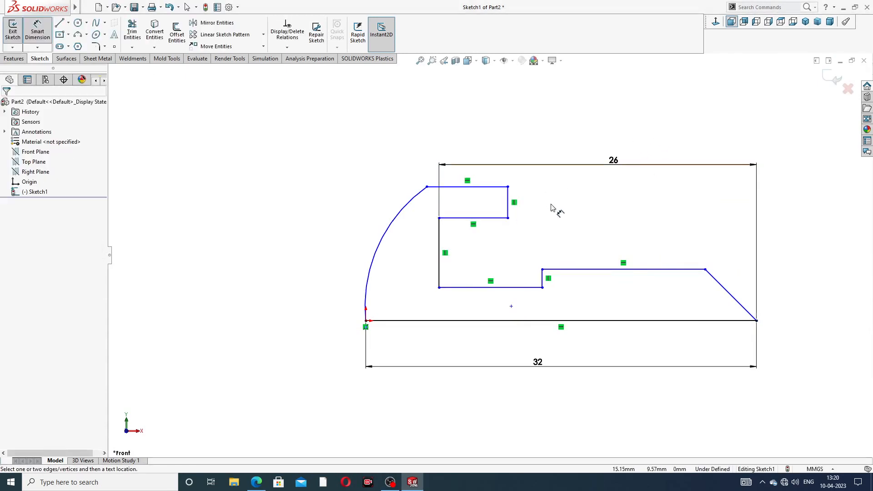
Set the distance between the inner vertical line and the upper short vertical line to 5 mm.
scroll(540, 211, "up", 3)
scroll(496, 215, "down", 2)
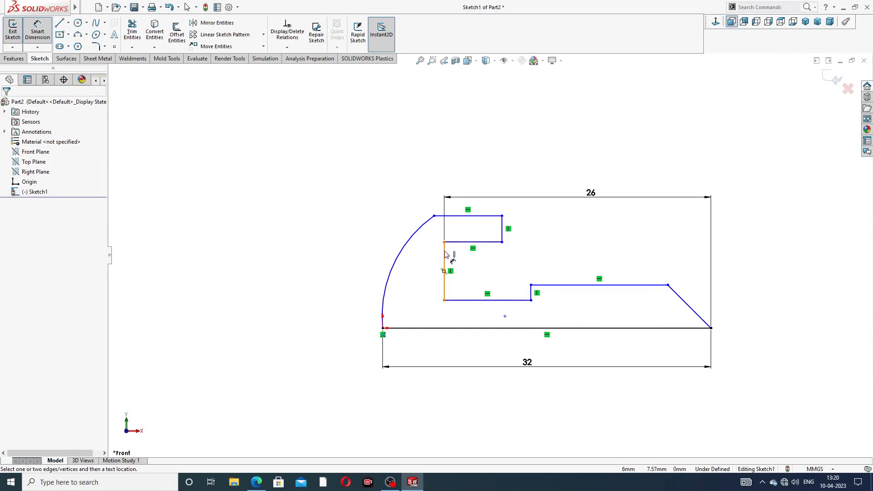
left_click(444, 258)
left_click(500, 228)
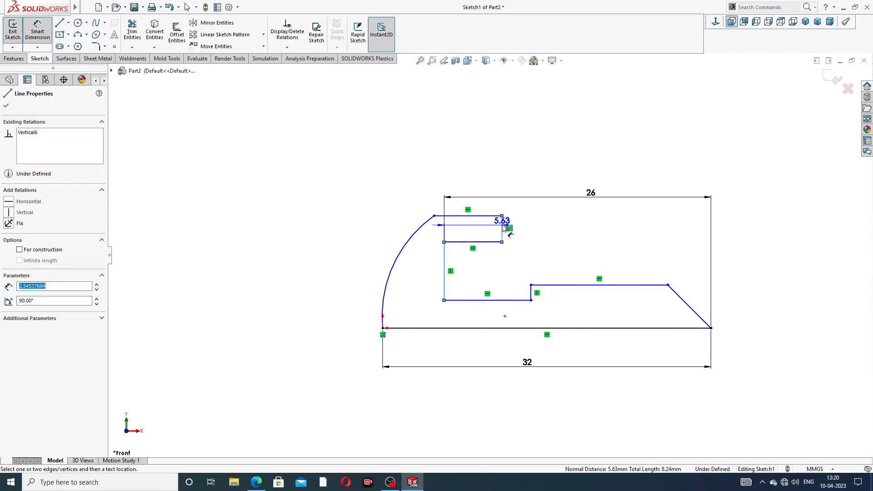
left_click(478, 176)
type("5")
key("Return")
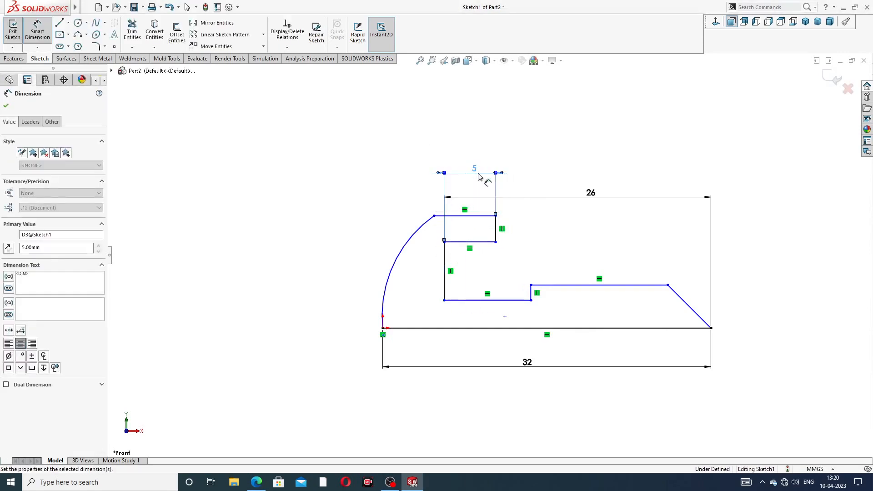
Dimension the angle between the slanted tip line and the base line as 45°.
left_click(704, 324)
left_click(696, 328)
left_click(671, 317)
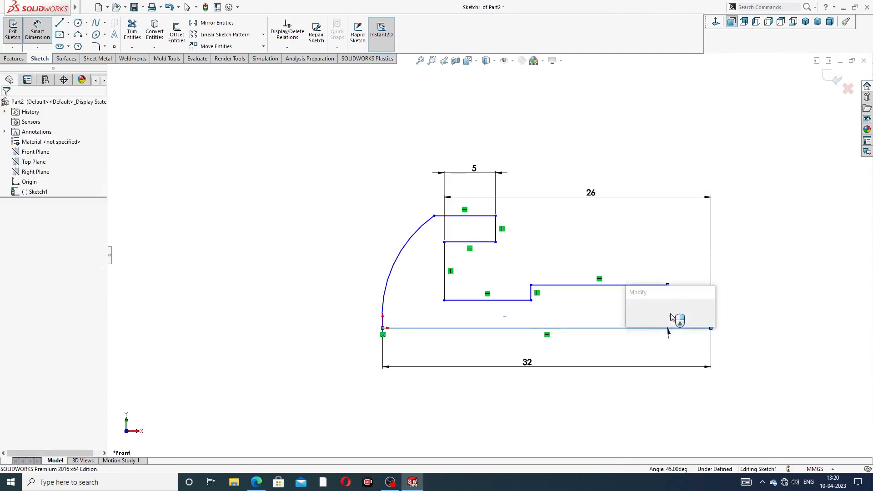
type("45")
key("Return")
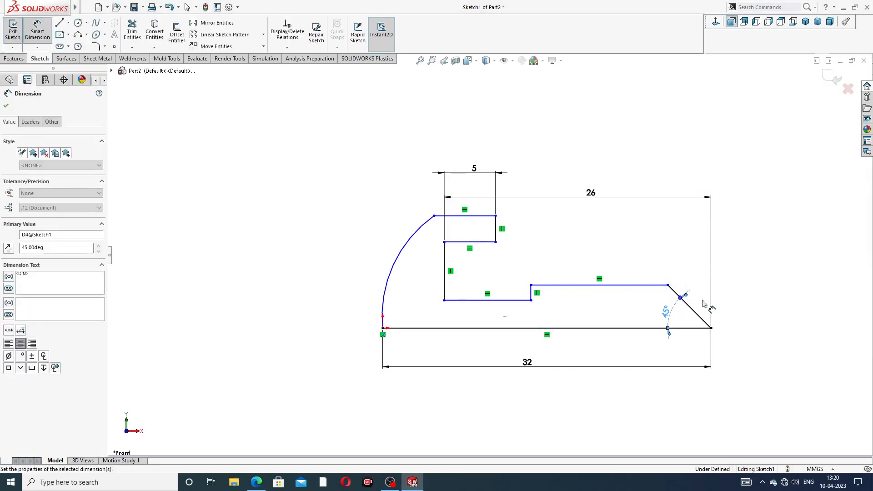
Set the height of the slanted line's upper endpoint above the base line to 3 mm.
left_click(669, 285)
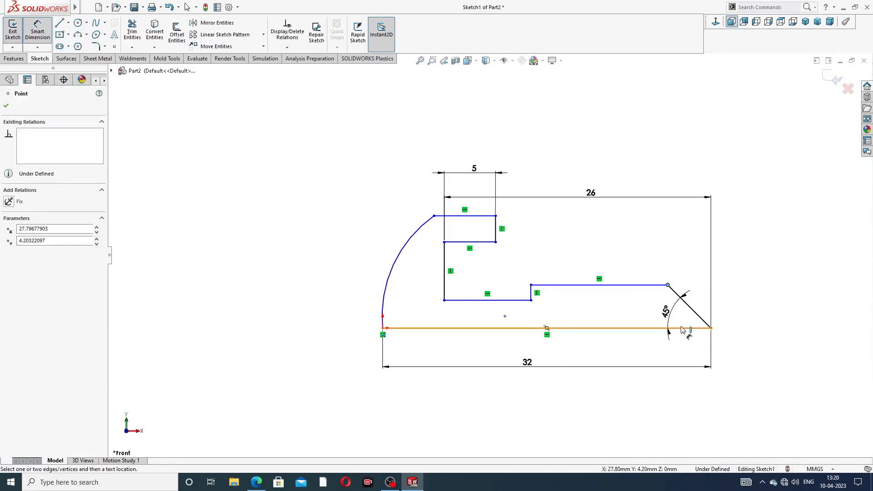
left_click(691, 328)
left_click(727, 310)
type("3")
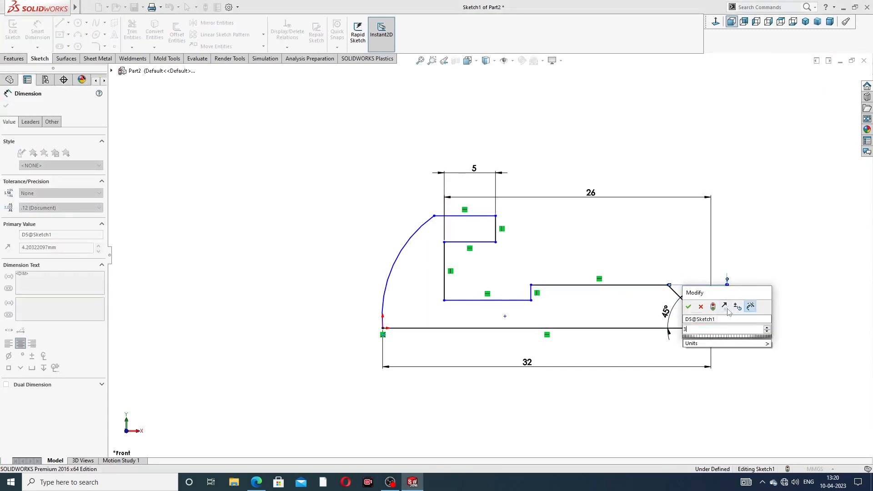
key("Return")
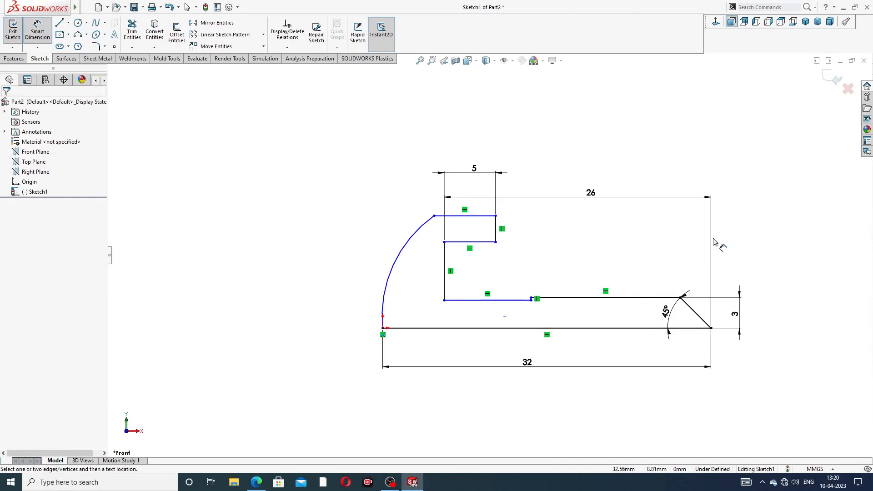
Set the distance between the lower short horizontal line beside the step and the base line to 2 mm.
scroll(542, 300, "down", 2)
left_click(508, 293)
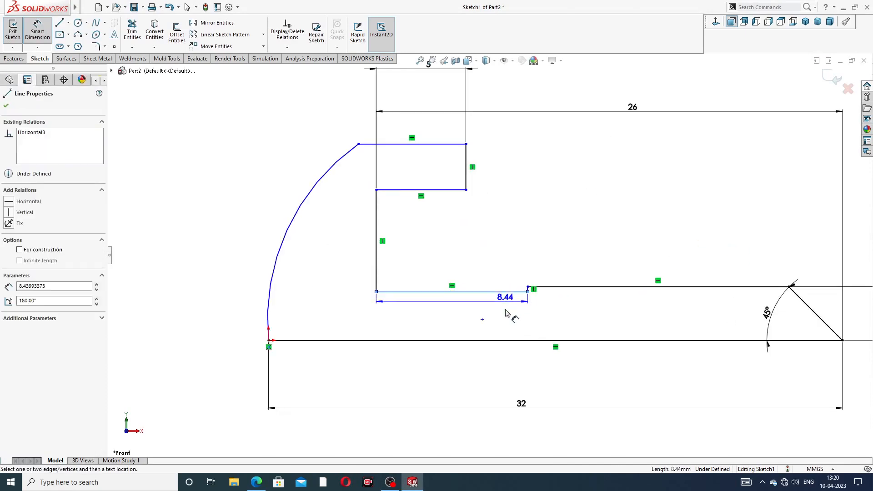
left_click(502, 340)
left_click(502, 322)
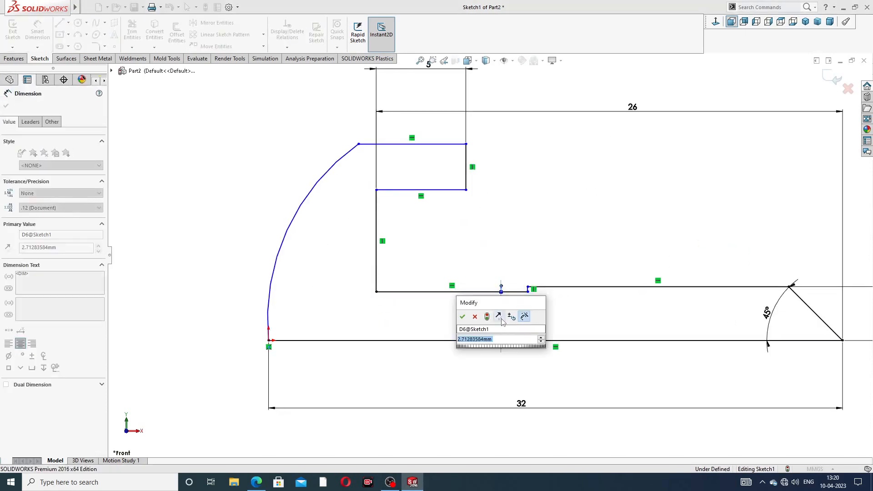
type("2")
key("Return")
key("Escape")
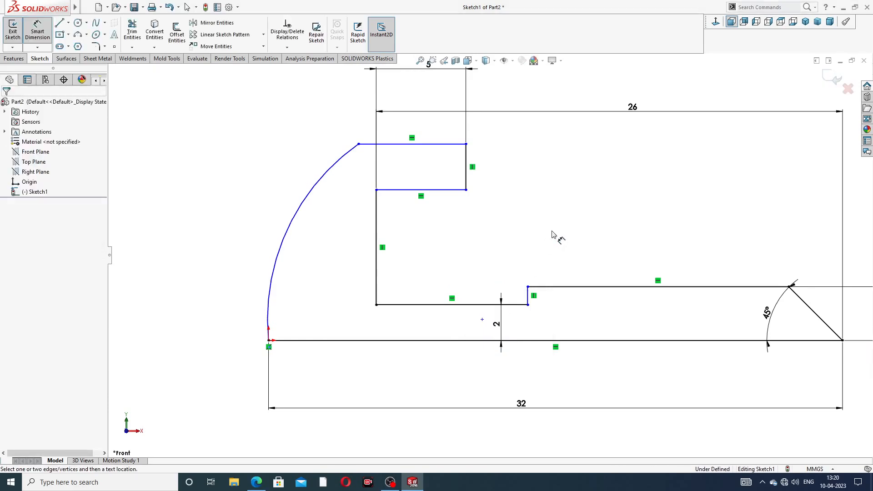
Dimension the height of the horizontal line ending at the arc above the base line as 8 mm.
scroll(490, 188, "up", 2)
left_click(470, 191)
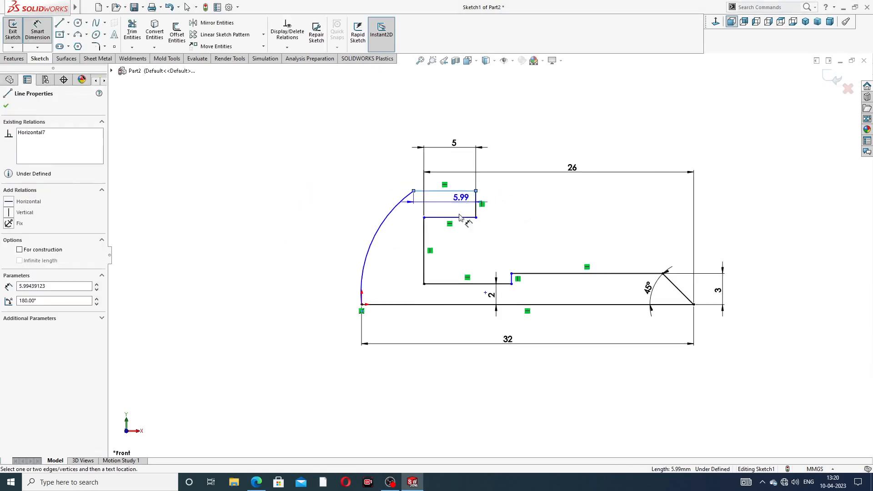
left_click(440, 305)
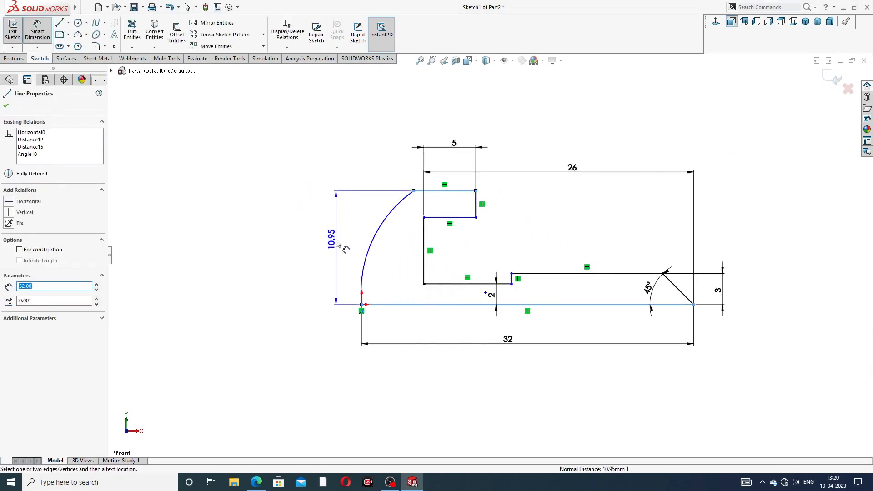
left_click(337, 244)
type("8")
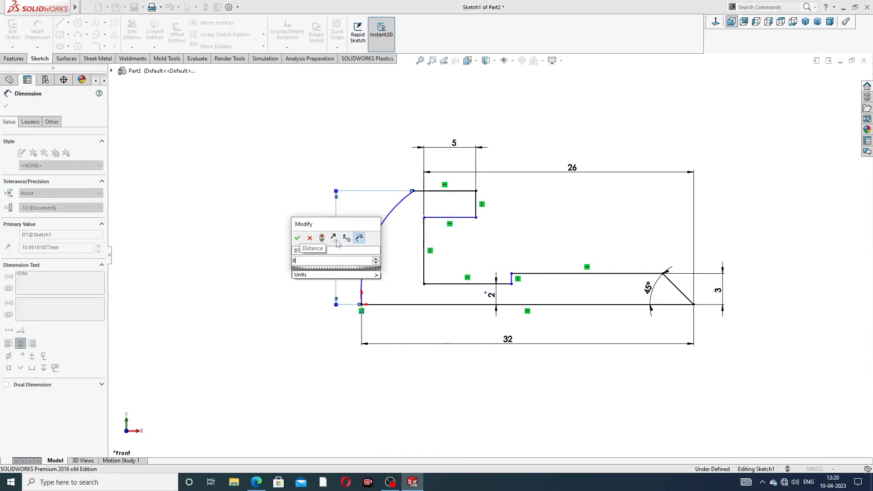
key("Return")
Change the height dimension of the horizontal line joined to the arc to 6 mm.
scroll(441, 237, "down", 3)
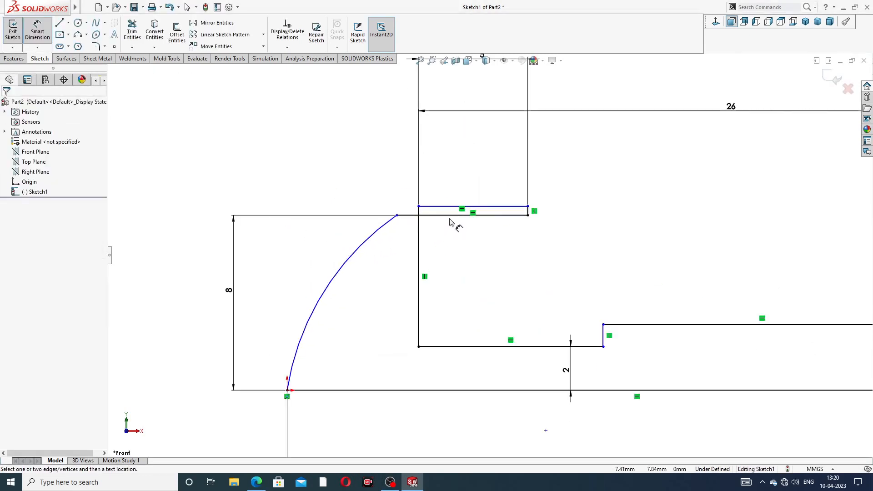
left_click(229, 292)
double_click(228, 288)
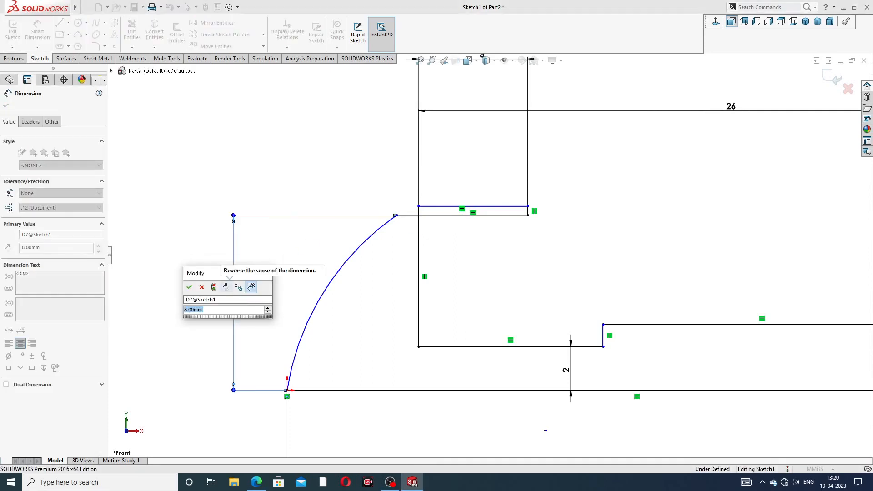
type("6")
key("Return")
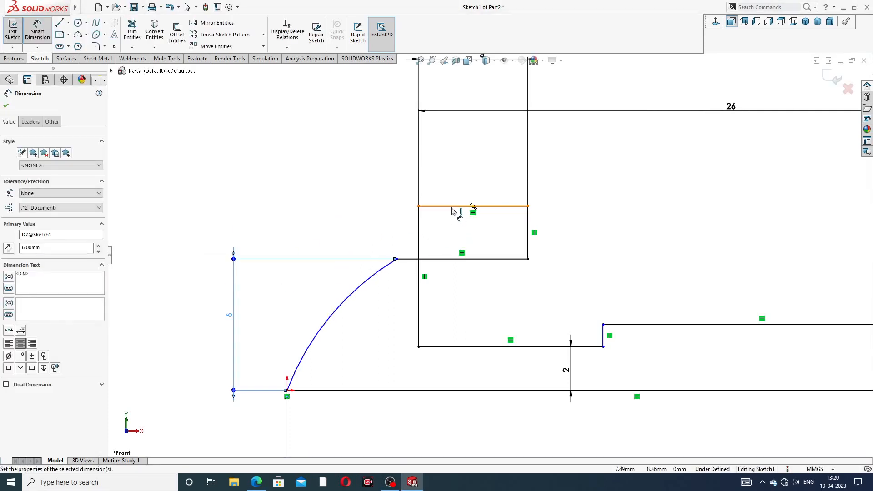
Set the height of the horizontal line attached to the inner vertical line to 8 mm above the base line.
left_click(454, 207)
left_click(417, 387)
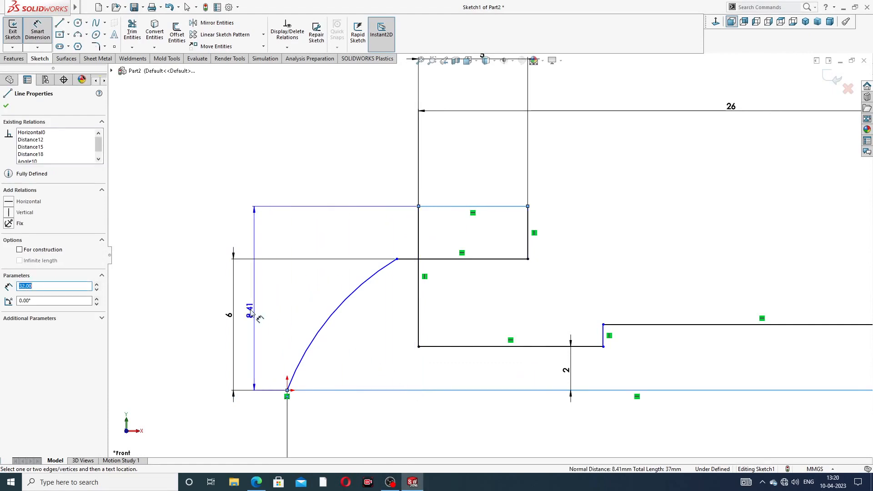
left_click(199, 299)
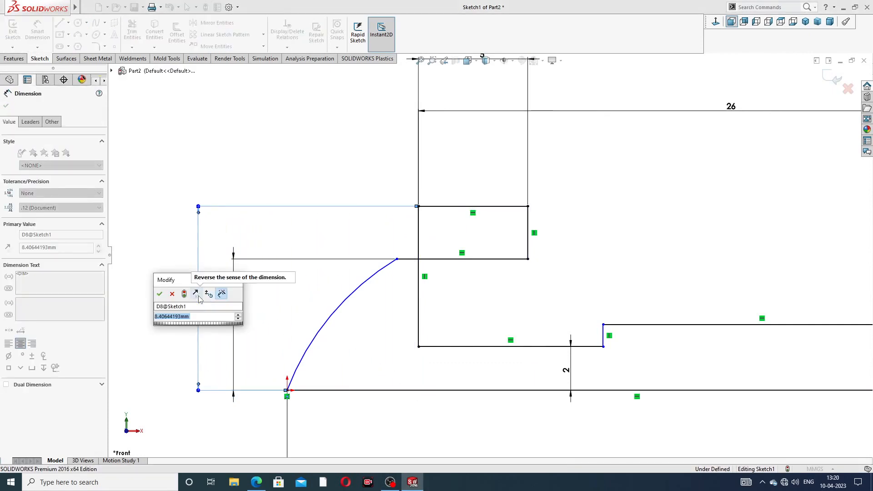
type("8")
key("Return")
left_click(635, 182)
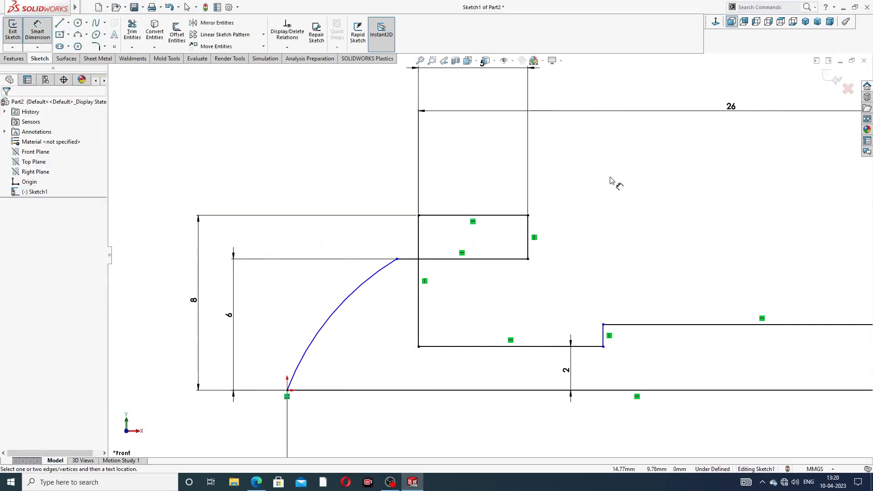
Dimension the arc with a 26 mm radius and move the radius label clear of the profile, outside the arc.
key("z")
key("z")
scroll(500, 277, "up", 4)
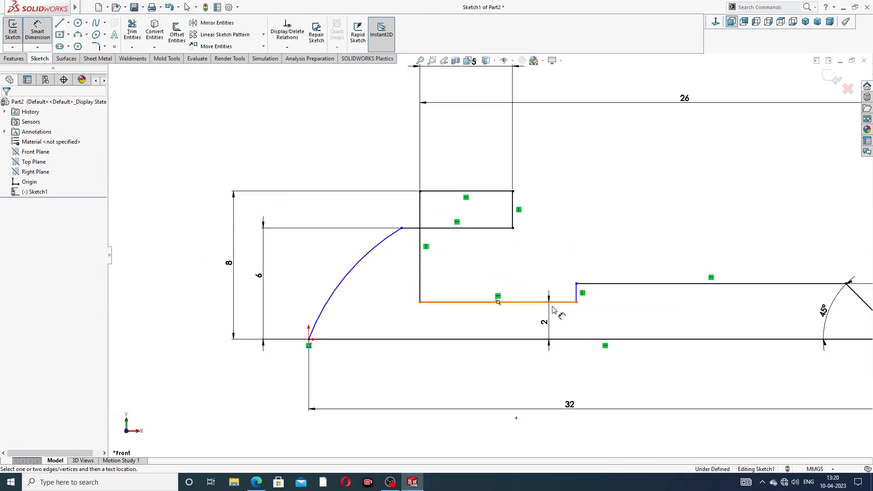
left_click(366, 255)
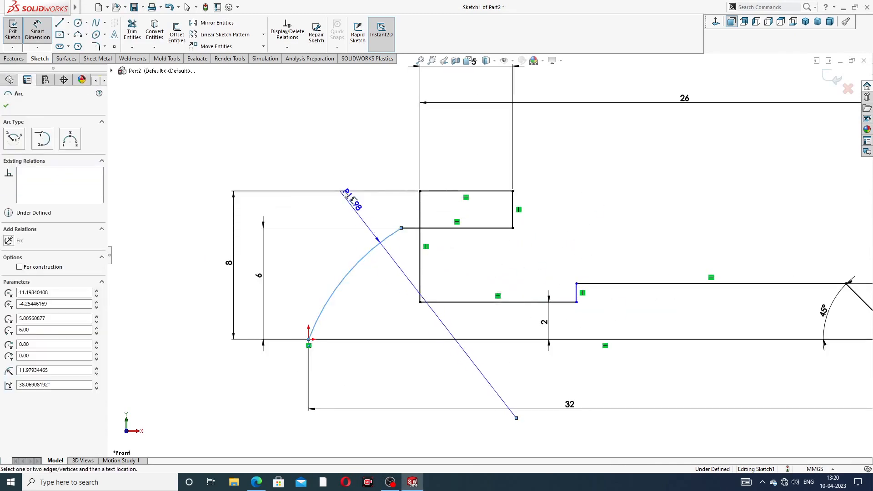
left_click(339, 173)
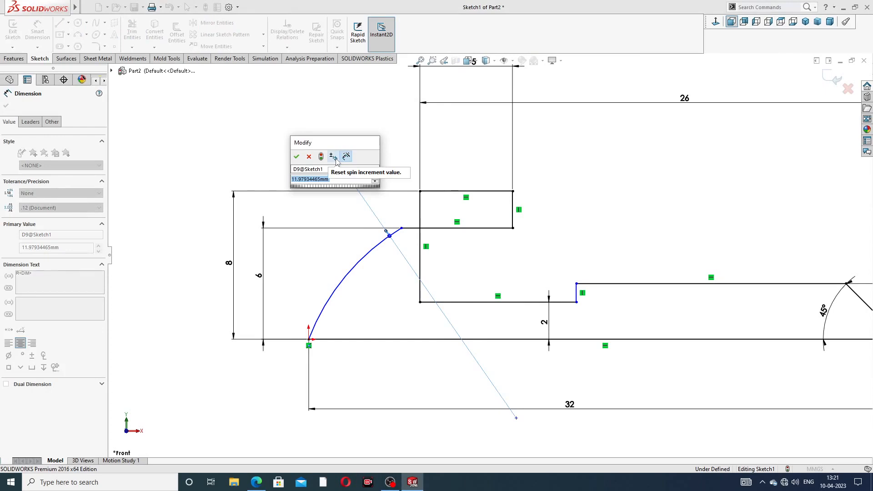
type("26")
key("Return")
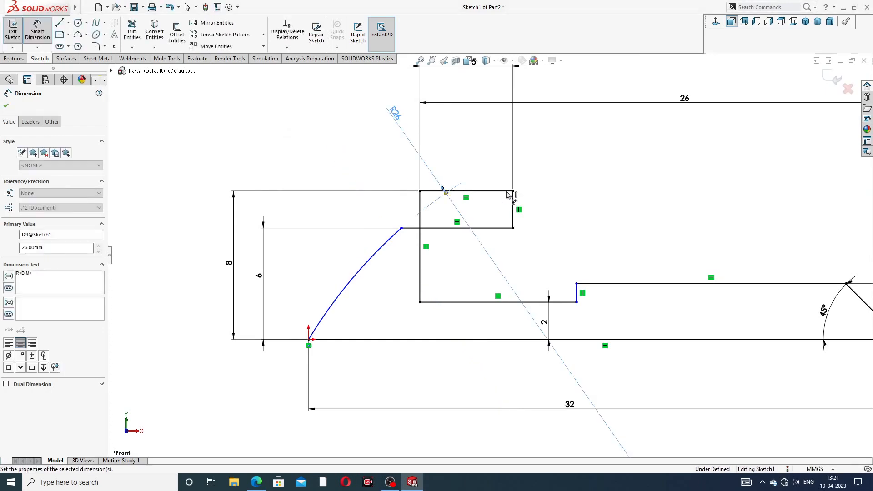
left_click_drag(395, 112, 318, 143)
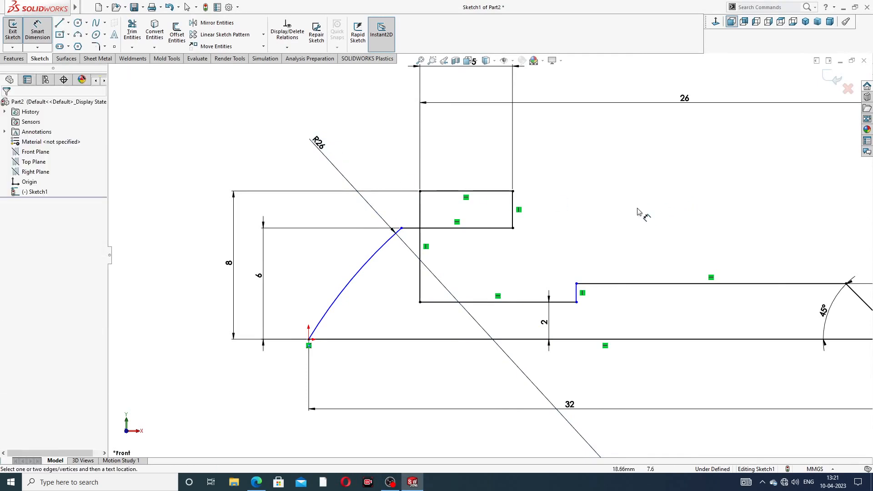
Check the PDF drawing and dimension the upper horizontal line of the threaded section to a length of 12 mm.
left_click(257, 483)
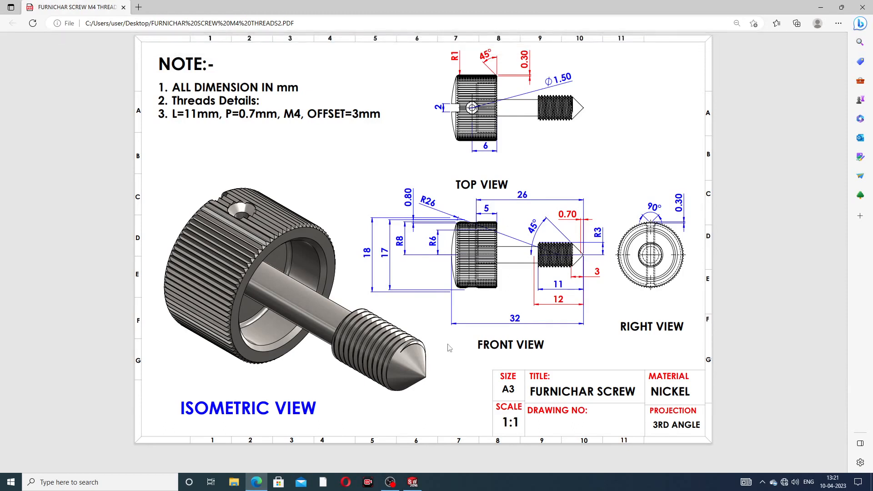
left_click(258, 482)
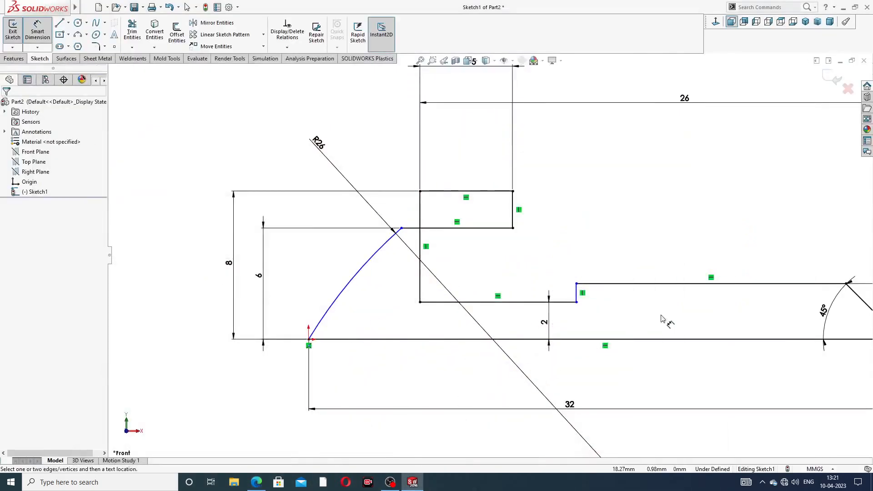
scroll(680, 311, "up", 3)
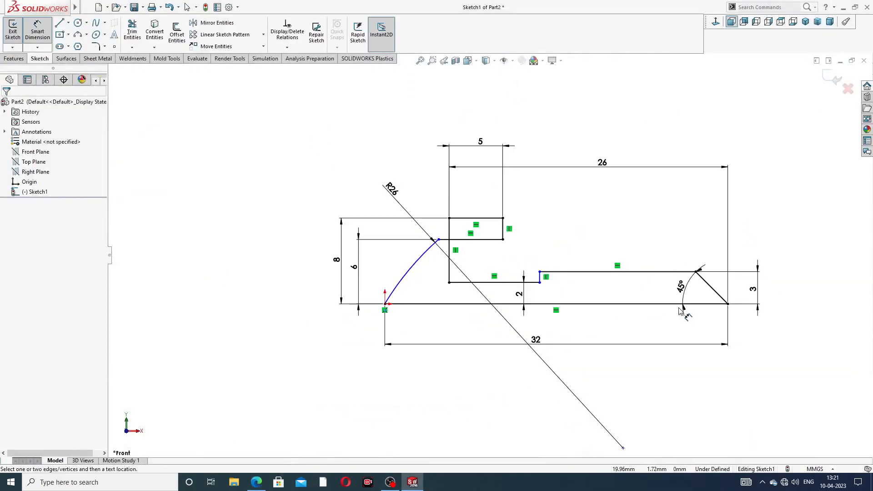
left_click(613, 273)
left_click(603, 332)
type("1")
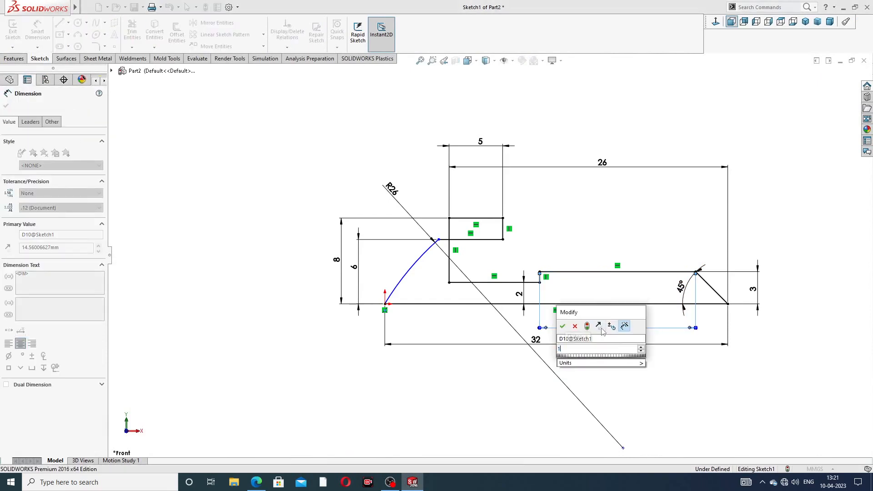
type("2")
key("Return")
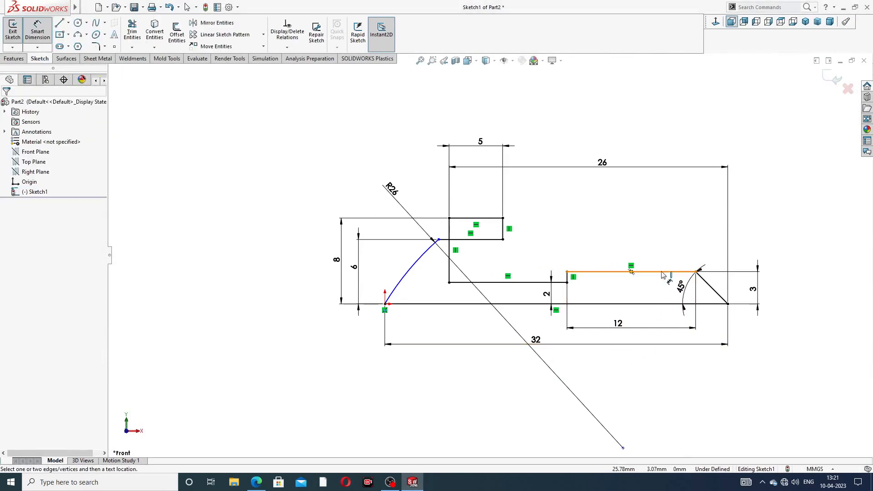
Rearrange the 45°, 5, 26, R26, 6 and 8 dimension labels so they sit neatly around the profile.
scroll(668, 222, "up", 2)
scroll(554, 304, "down", 2)
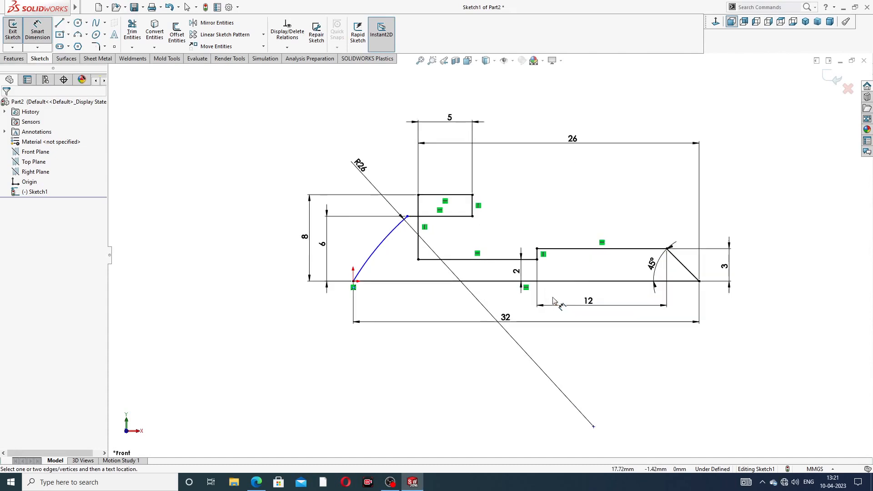
left_click_drag(653, 265, 635, 265)
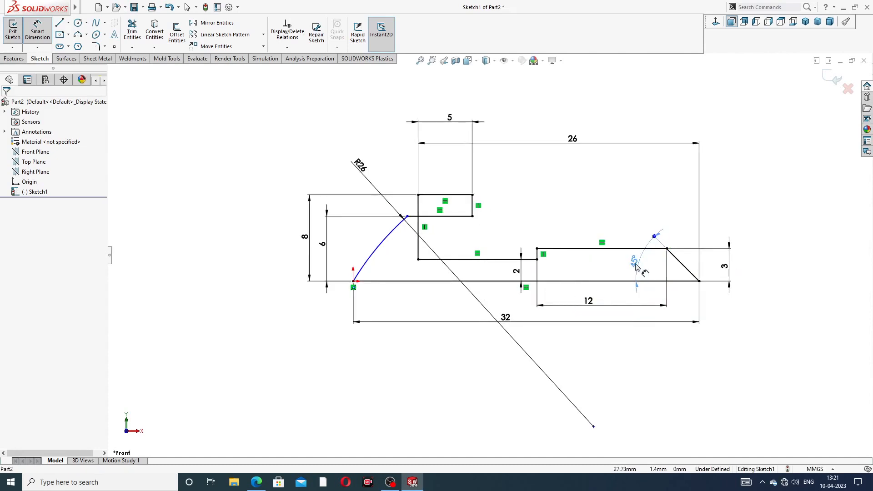
left_click(727, 220)
scroll(441, 242, "down", 1)
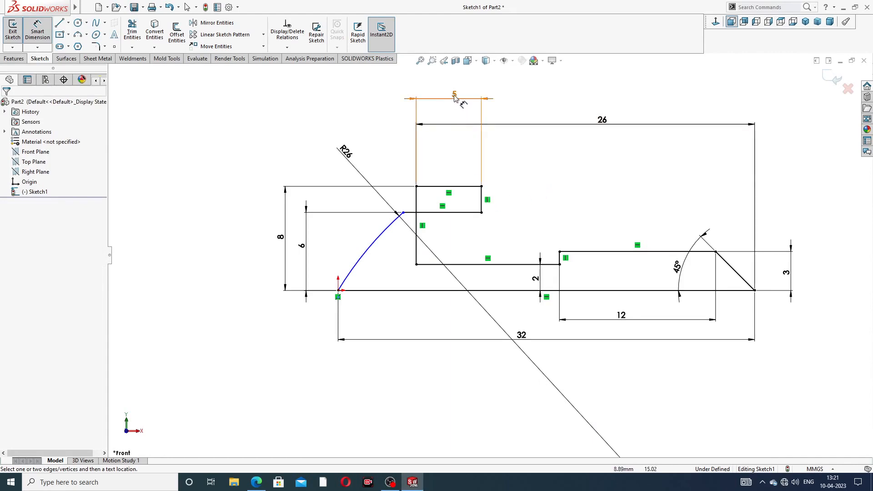
left_click_drag(454, 94, 452, 164)
left_click_drag(600, 121, 600, 144)
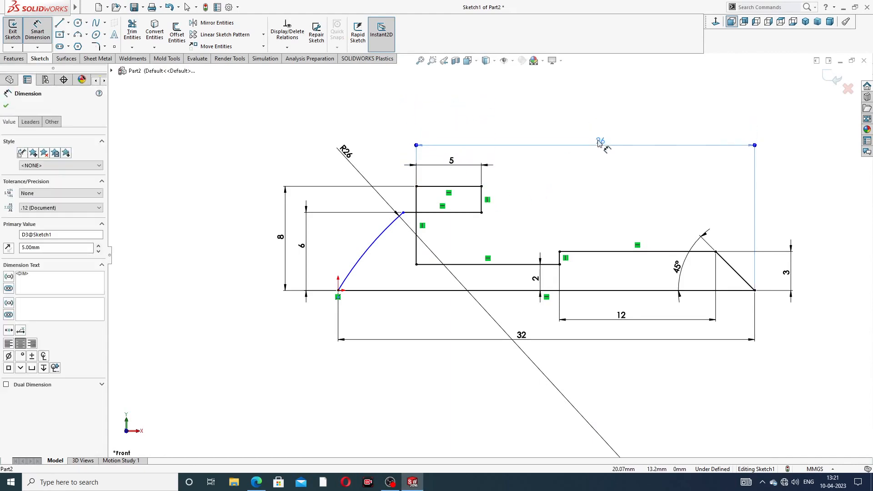
left_click(634, 89)
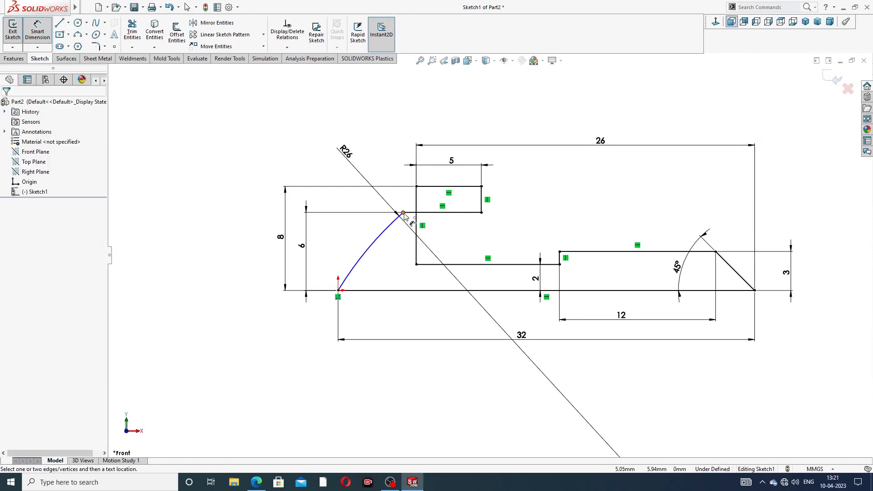
left_click_drag(347, 155, 343, 160)
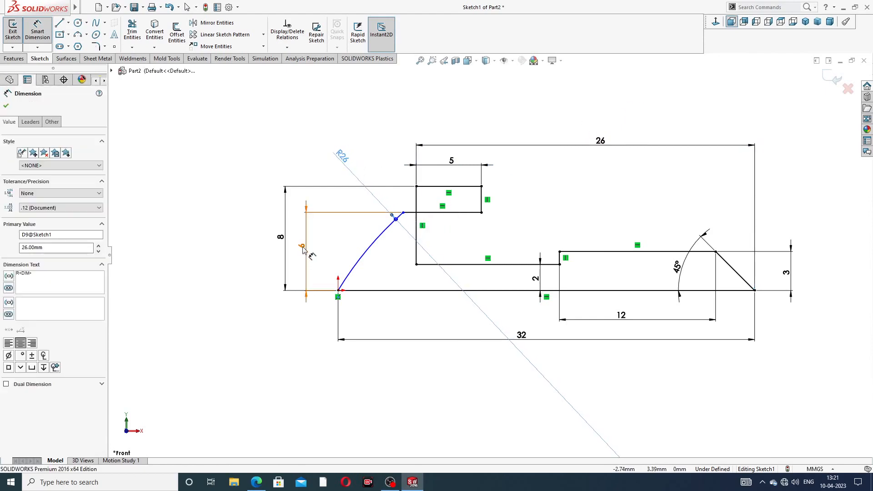
mouse_move(304, 249)
left_mouse_down()
mouse_move(345, 252)
mouse_move(288, 236)
left_mouse_up()
left_click(507, 109)
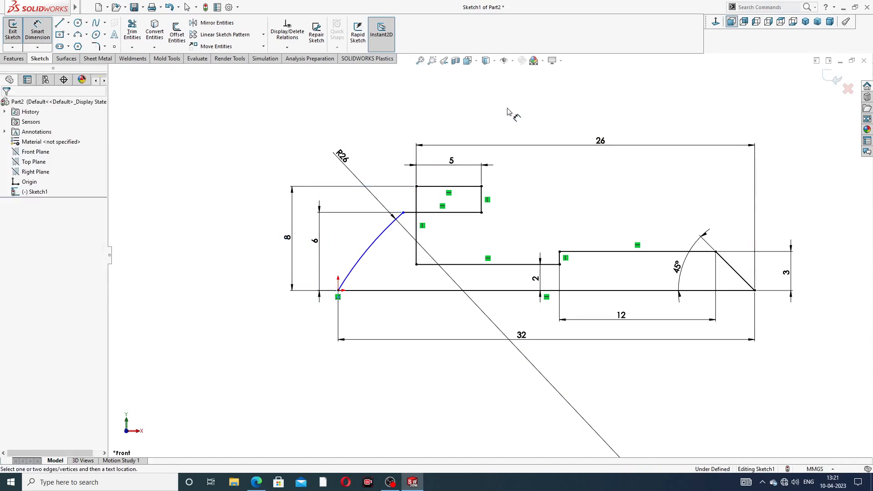
Sketch a short vertical construction line upward from the origin at the arc's lower end.
right_click(508, 112)
left_click(530, 139)
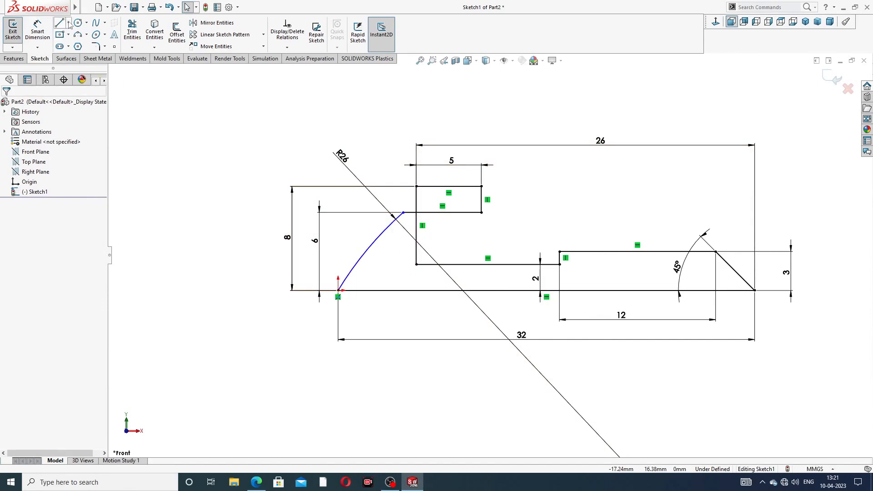
left_click(69, 22)
left_click(77, 45)
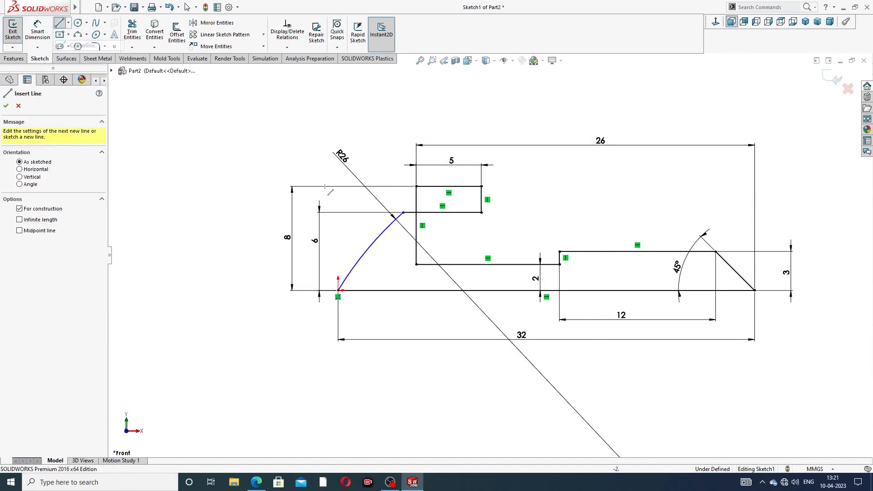
left_click(338, 290)
left_click(338, 249)
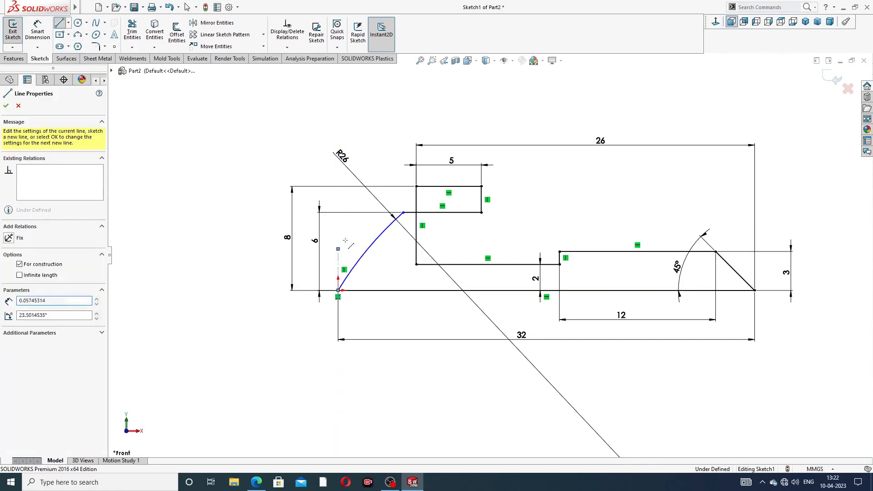
right_click(359, 235)
left_click(369, 234)
Make the arc tangent to the vertical construction line at the origin.
left_click(358, 269)
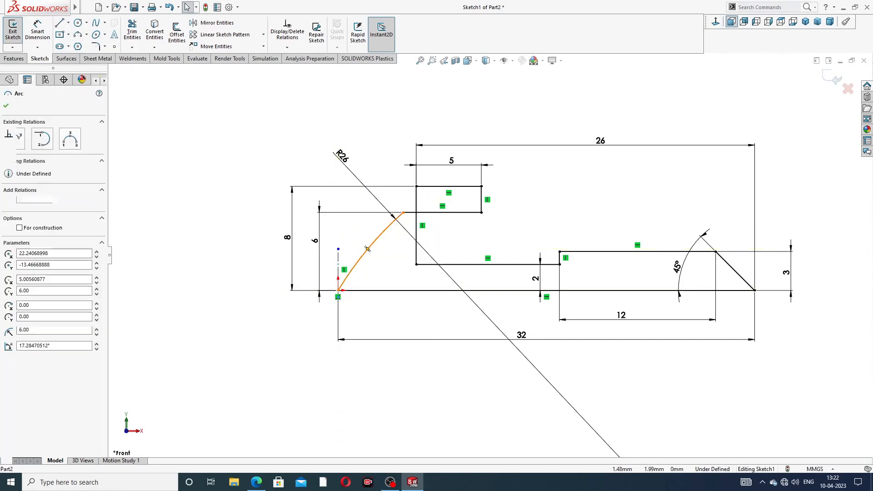
left_click(338, 266, "ctrl")
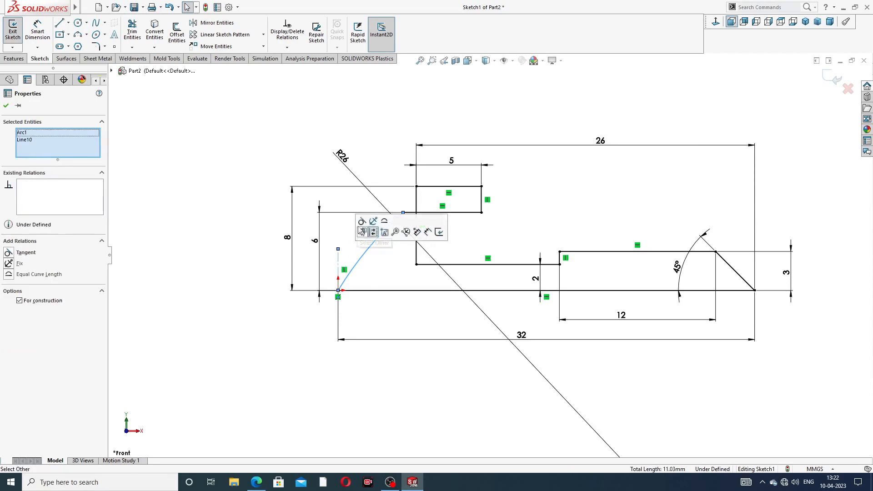
left_click(362, 223)
key("Escape")
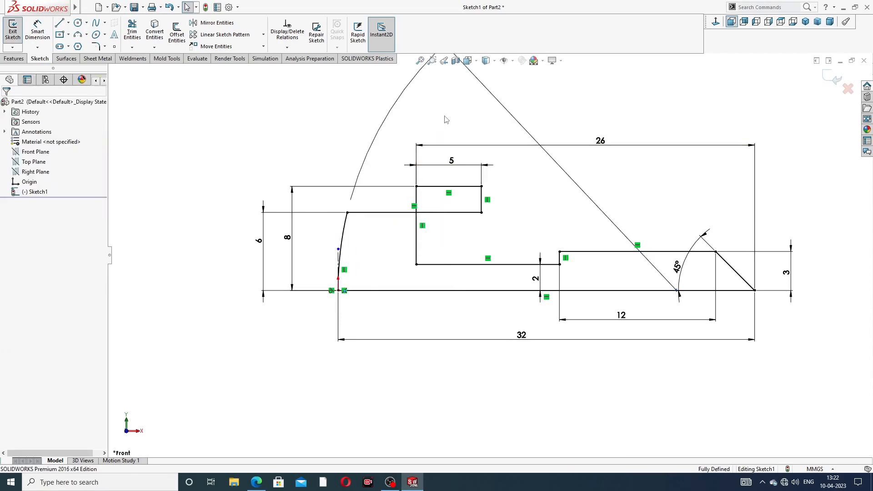
scroll(482, 245, "down", 3)
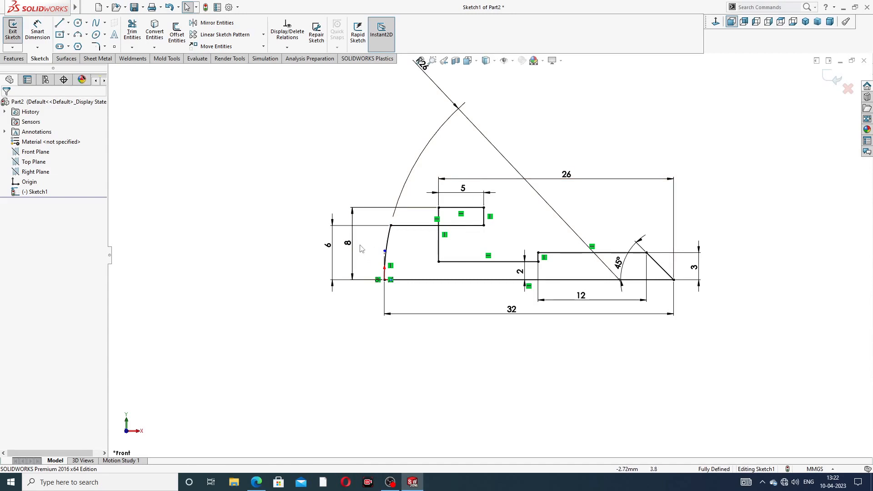
Reposition the 6 and 8 height dimensions beside the arc, with the 8 outside the 6.
left_click(329, 246)
mouse_move(331, 246)
left_mouse_down()
mouse_move(364, 250)
mouse_move(339, 247)
left_mouse_up()
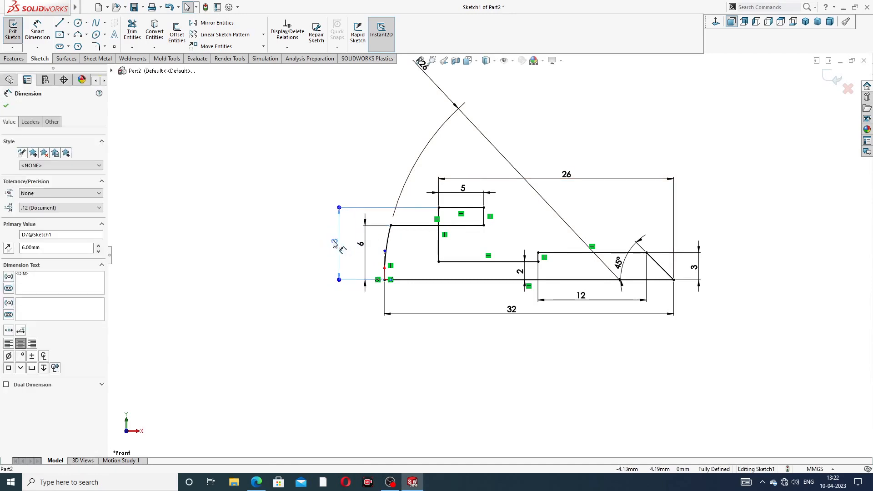
left_click(293, 232)
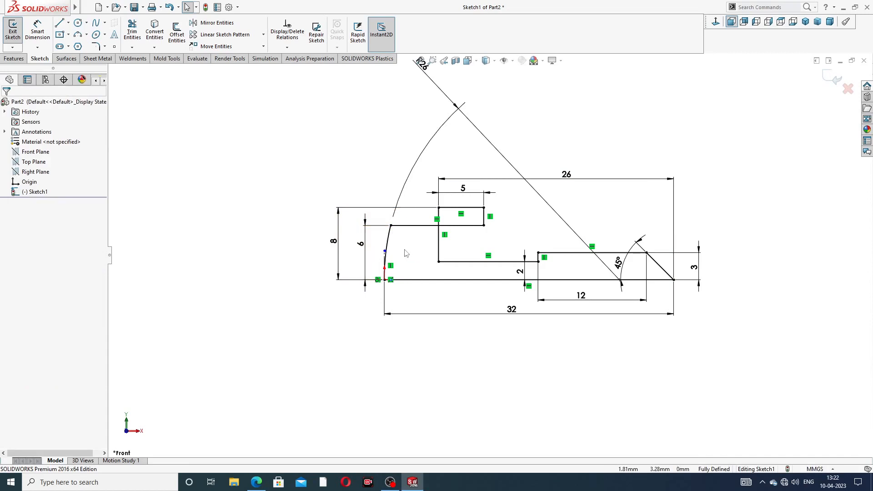
scroll(406, 253, "down", 2)
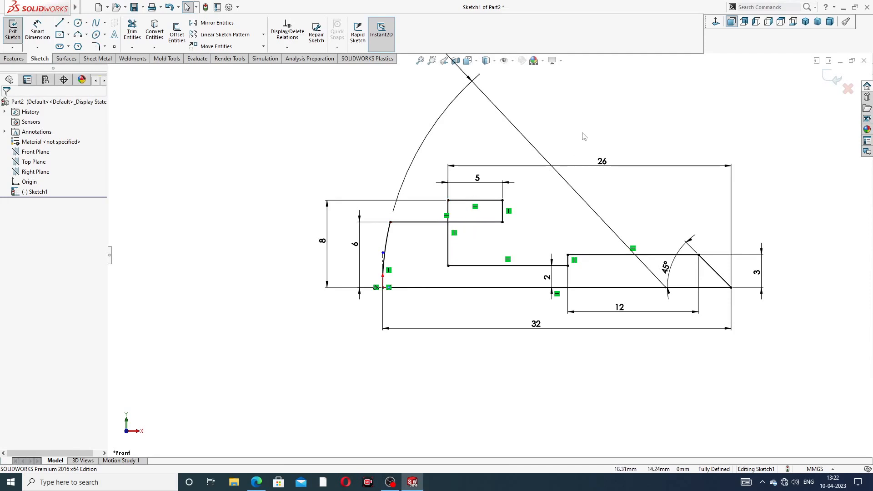
Undo the tangent relation, construction line, label moves, 12 mm length, R26 radius and the 8 mm and 6 mm height values.
key("ctrl+z")
key("ctrl+z")
key("ctrl+z")
key("ctrl+z")
key("ctrl+z")
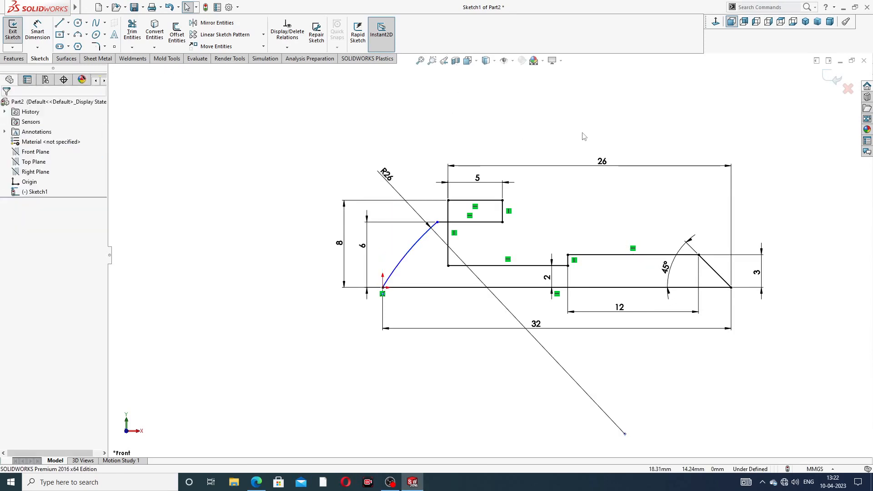
key("ctrl+z")
key("ctrl+z")
key("ctrl+z")
key("ctrl+z")
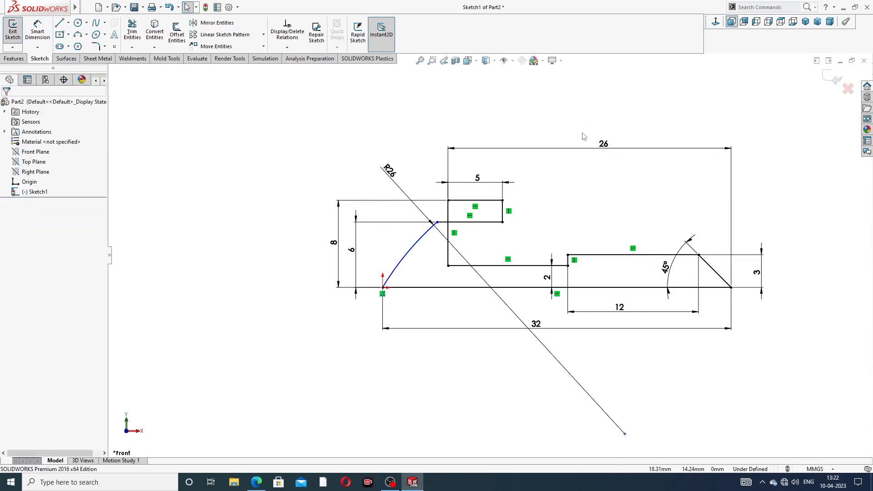
key("ctrl+z")
key("ctrl+z")
key("ctrl+z")
key("ctrl+z")
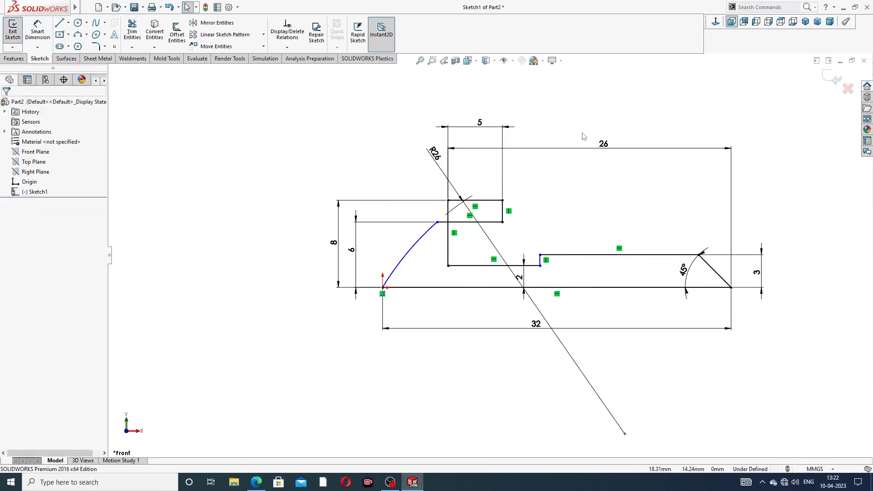
key("ctrl+z")
key("ctrl+z")
key("ctrl+z")
key("ctrl+z")
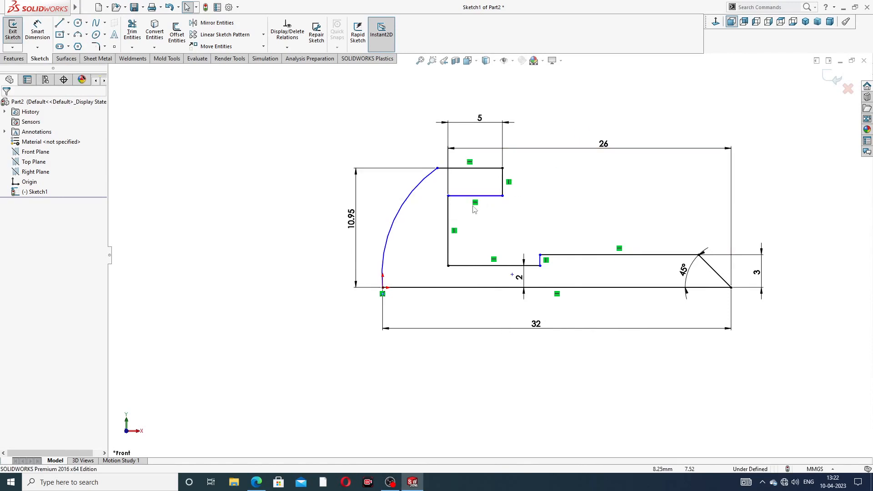
Undo the remaining height, 45° angle and 5 mm dimensions, and the 26 mm value of the dimension from the pointed tip.
left_click(437, 168)
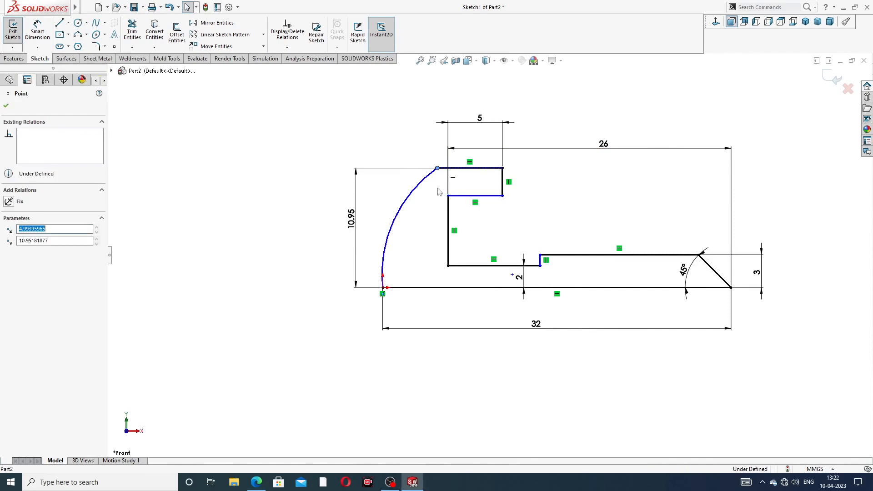
left_click(585, 186)
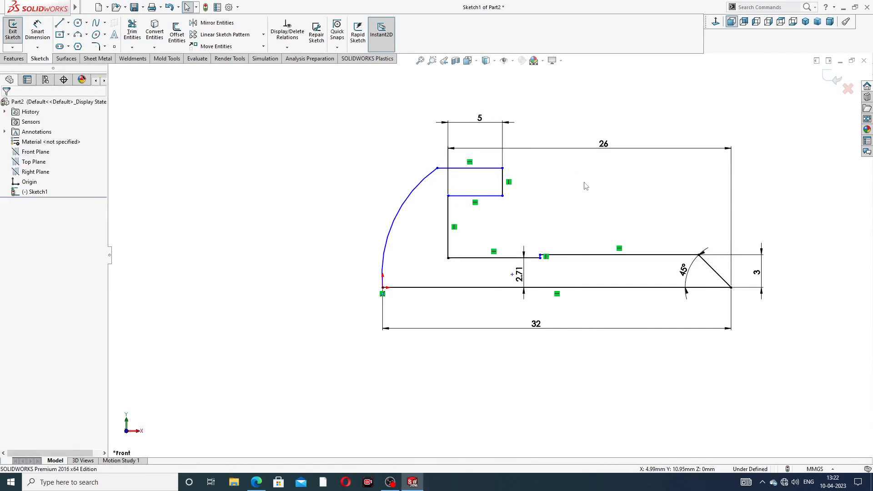
key("ctrl+z")
key("ctrl+z")
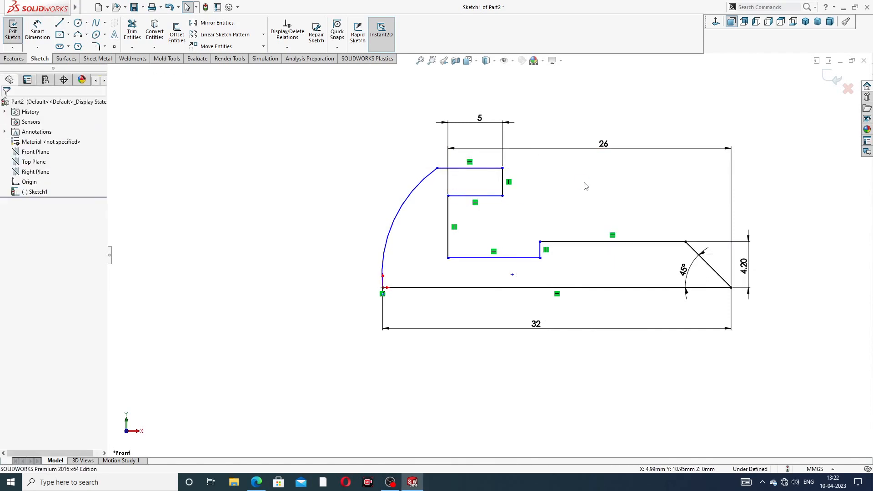
key("ctrl+z")
key("ctrl+z")
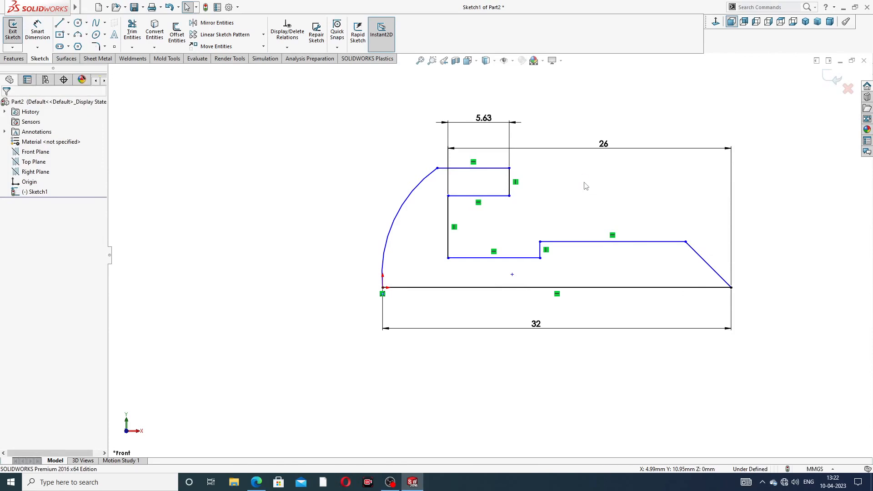
key("ctrl+z")
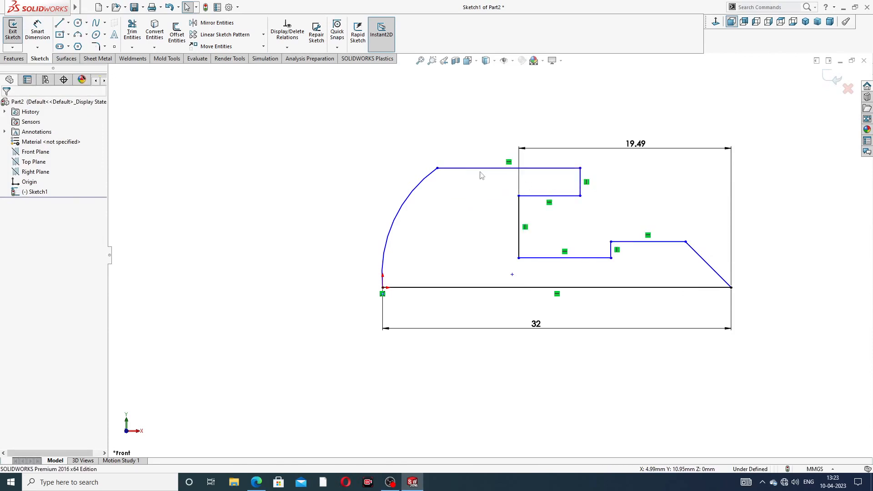
Move the horizontal line joined to the arc below the short horizontal line, and raise the short line slightly.
left_click_drag(474, 170, 479, 222)
left_click(536, 159)
left_click_drag(539, 195, 559, 186)
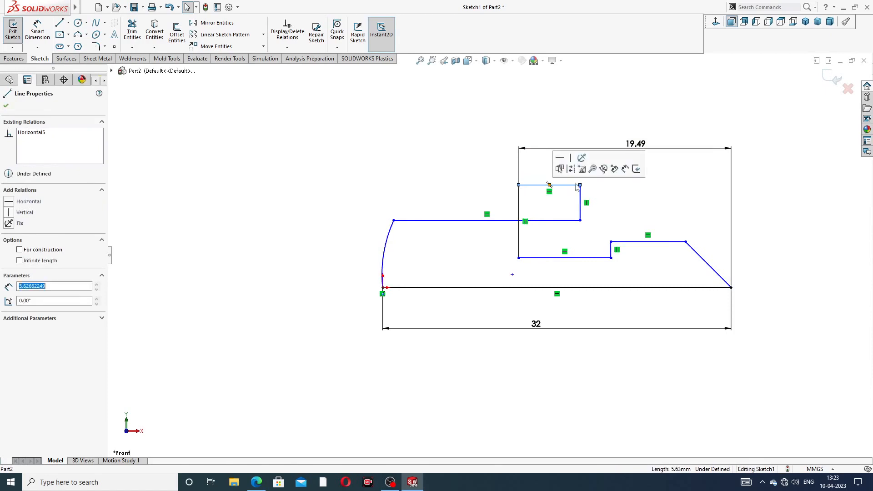
left_click(620, 199)
scroll(619, 197, "up", 2)
scroll(553, 247, "down", 2)
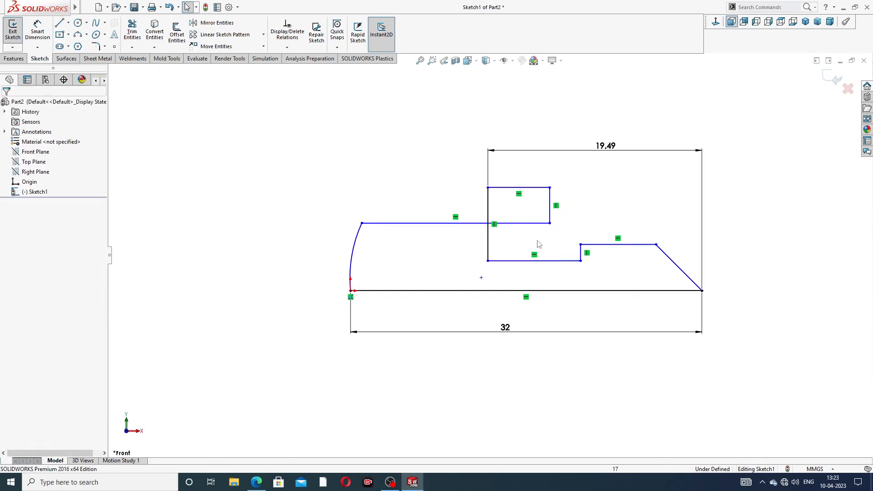
Delete the horizontal dimension between the inner vertical line and the pointed tip.
left_click(487, 204)
left_click(454, 200)
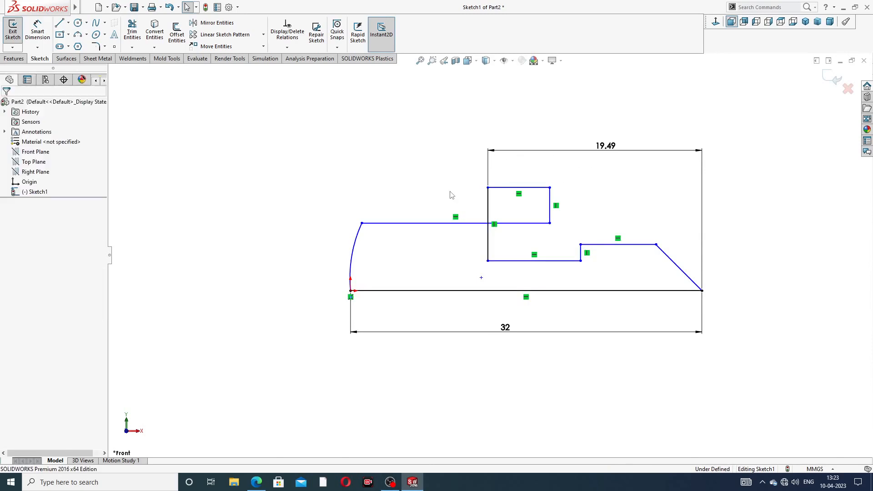
left_click(606, 146)
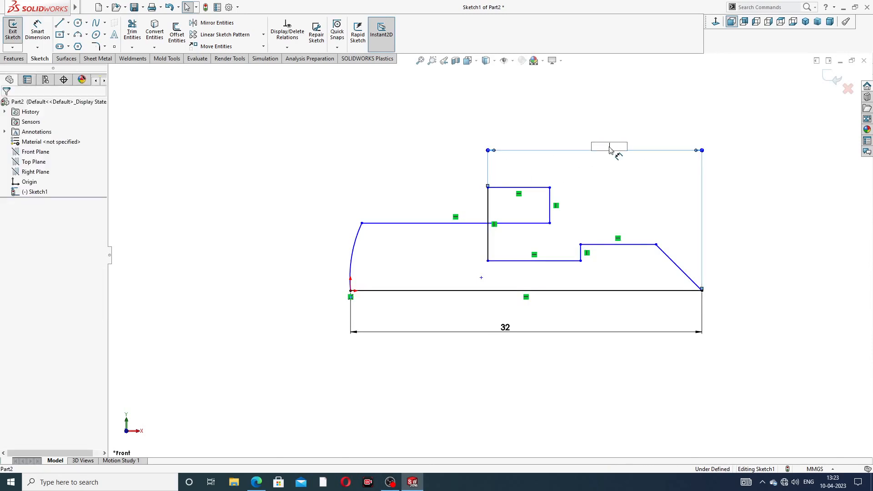
key("Return")
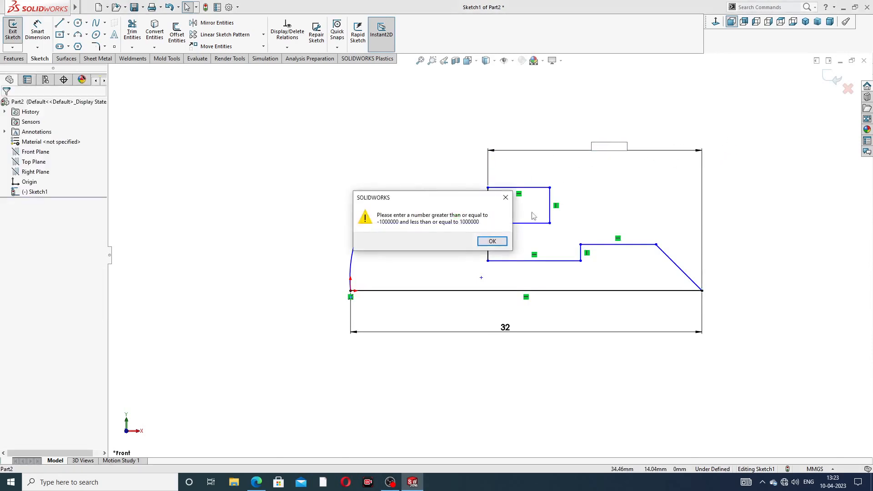
left_click(506, 199)
left_click(668, 154)
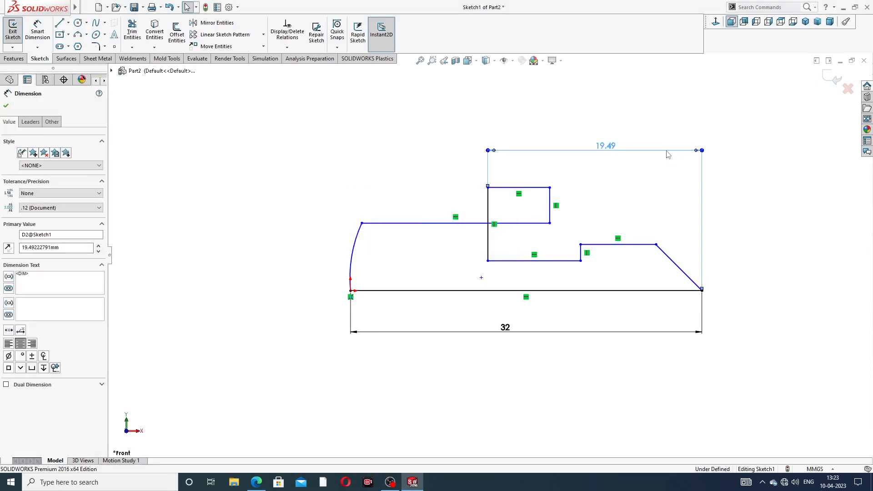
key("Delete")
key("z")
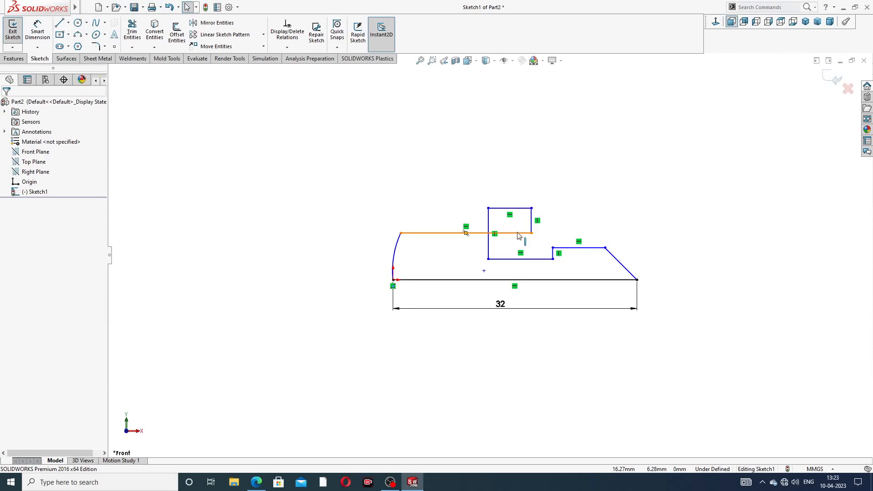
Move the horizontal line joined to the arc above the short horizontal line, and shift its arc endpoint outward and slightly down.
left_click_drag(517, 235, 513, 187)
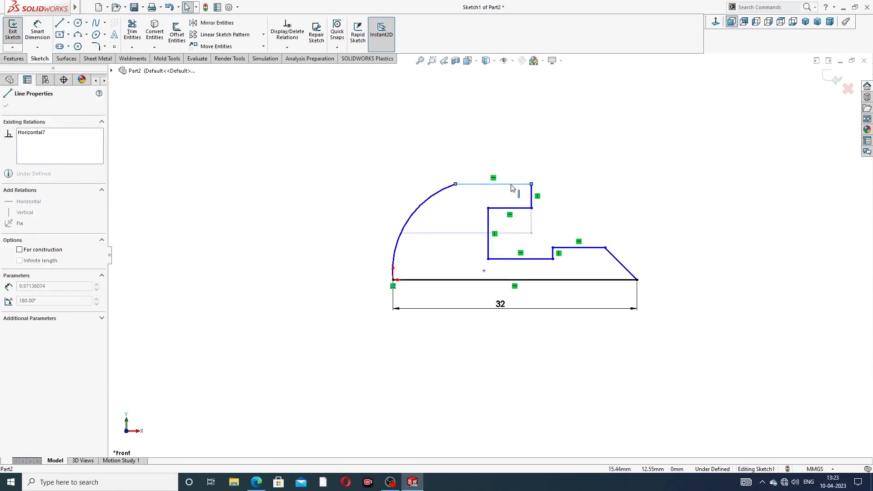
left_click(587, 164)
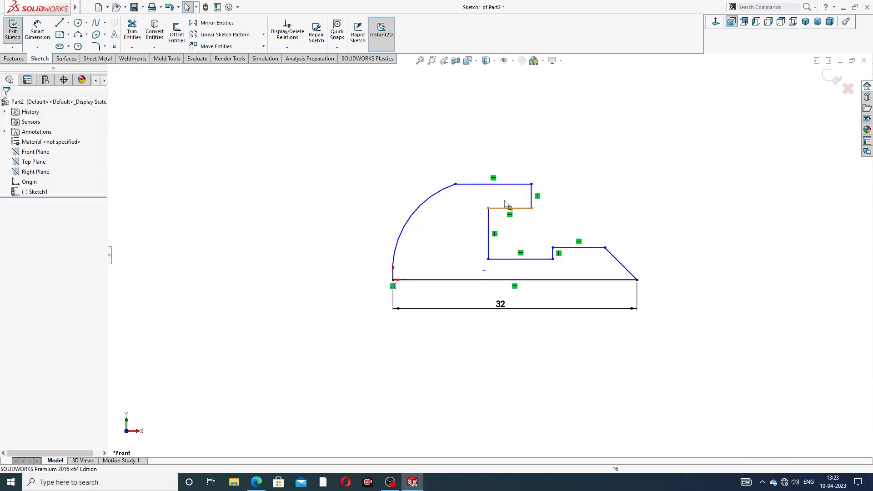
left_click_drag(455, 185, 430, 195)
left_click(567, 119)
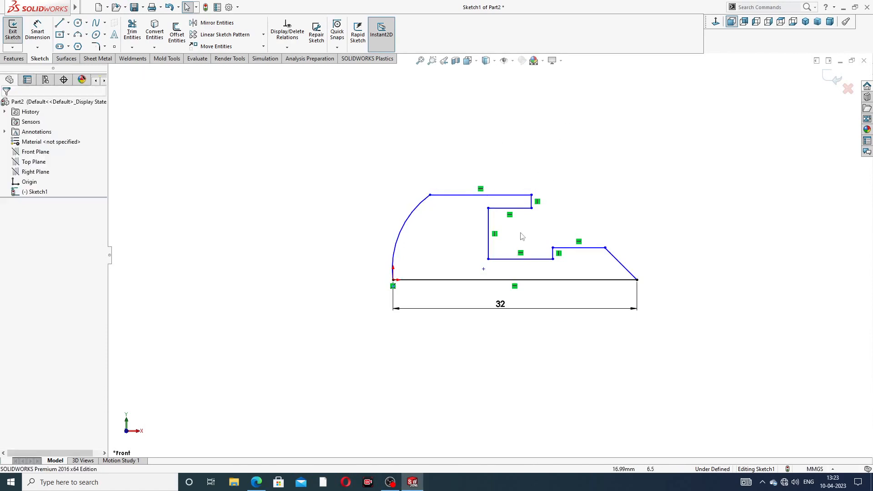
scroll(507, 227, "down", 1)
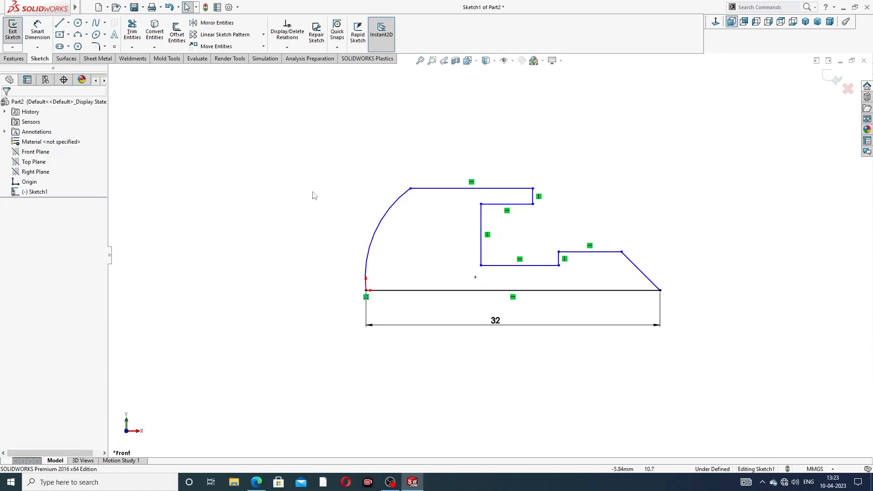
Draw a vertical construction line about 3.15 mm long upward from the origin beside the arc.
left_click(68, 23)
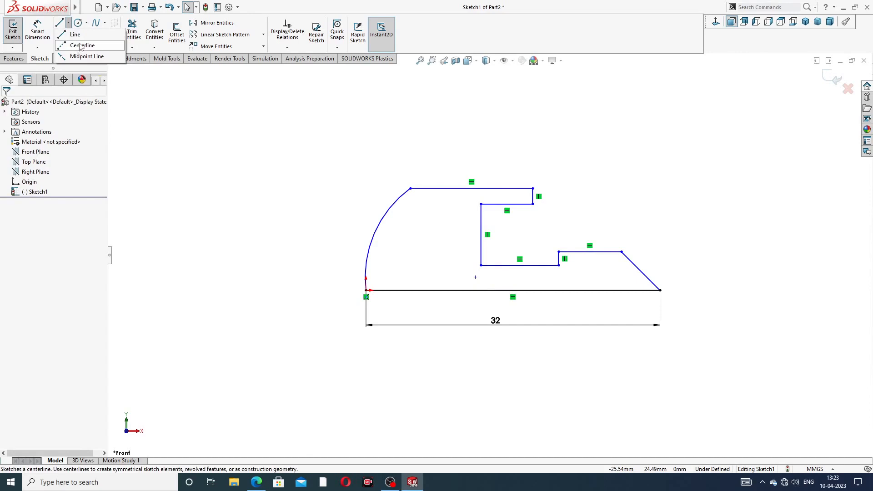
left_click(81, 46)
scroll(335, 270, "down", 5)
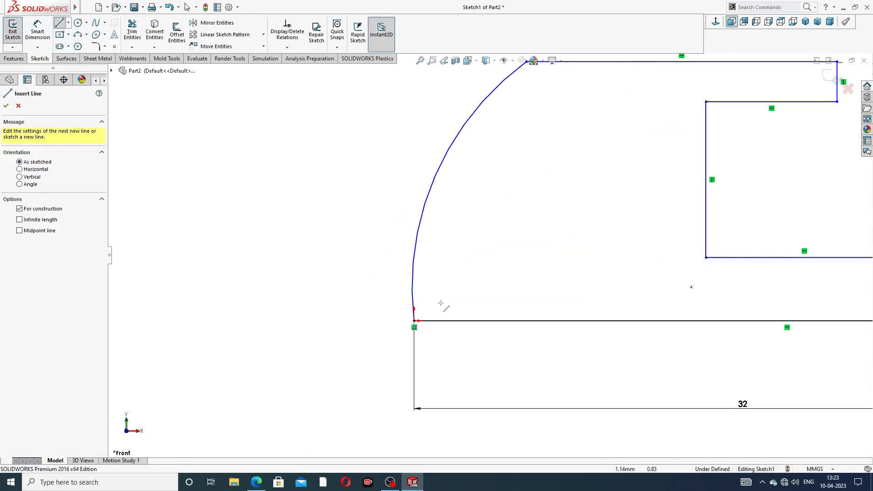
left_click(413, 321)
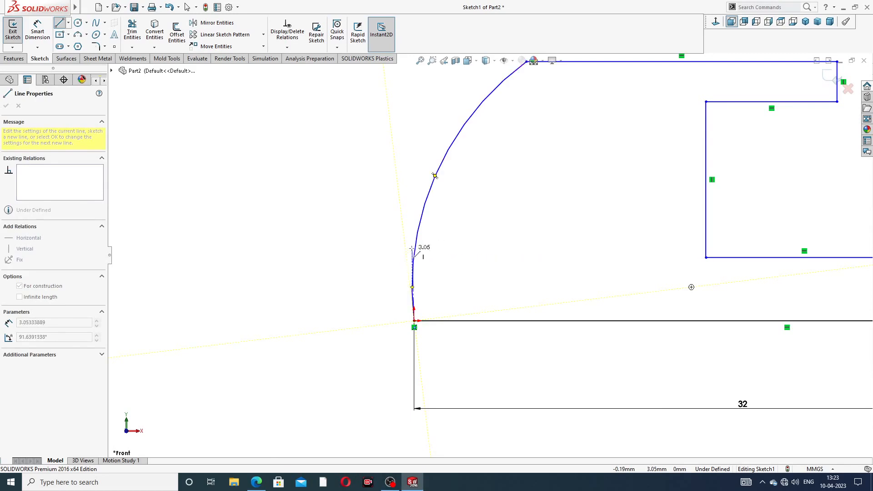
left_click(413, 248)
right_click(453, 242)
left_click(460, 250)
scroll(409, 292, "down", 4)
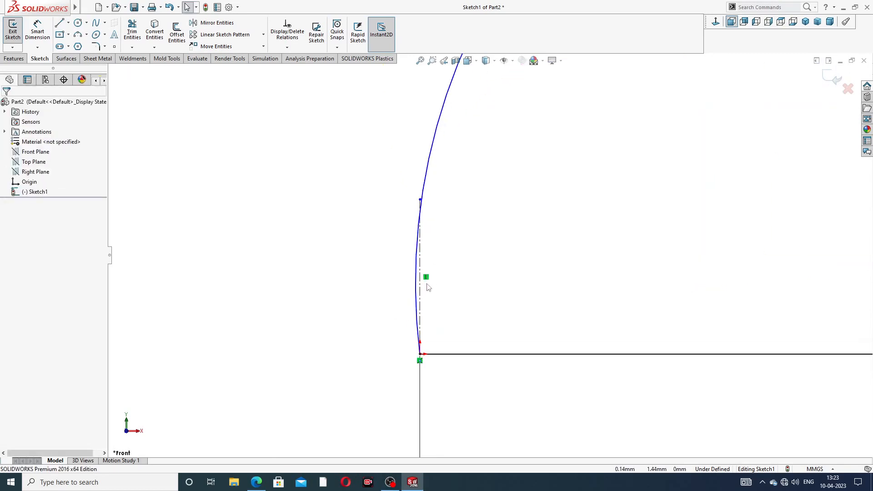
Try to add a horizontal relation to the construction line at the origin, and undo it.
left_click(420, 281)
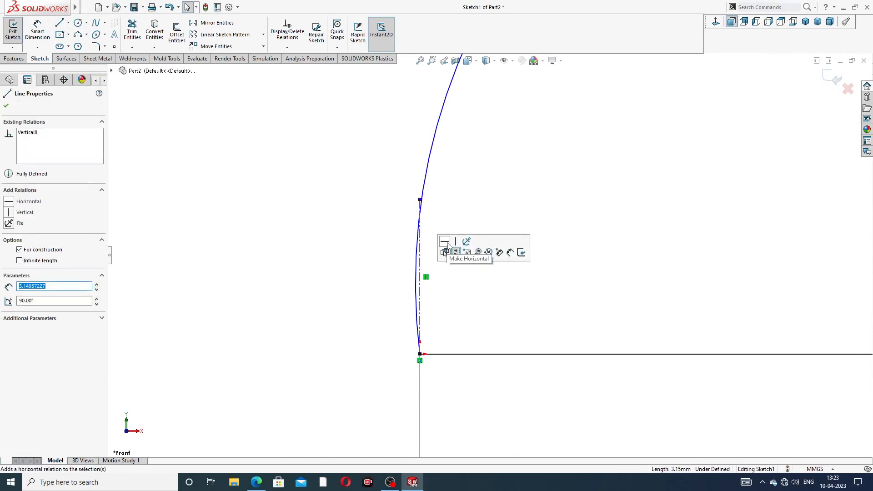
left_click(444, 253)
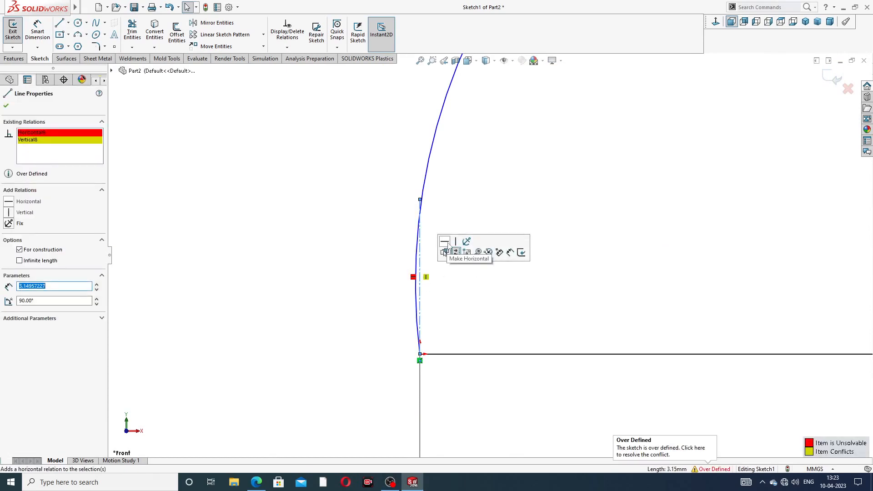
left_click(7, 106)
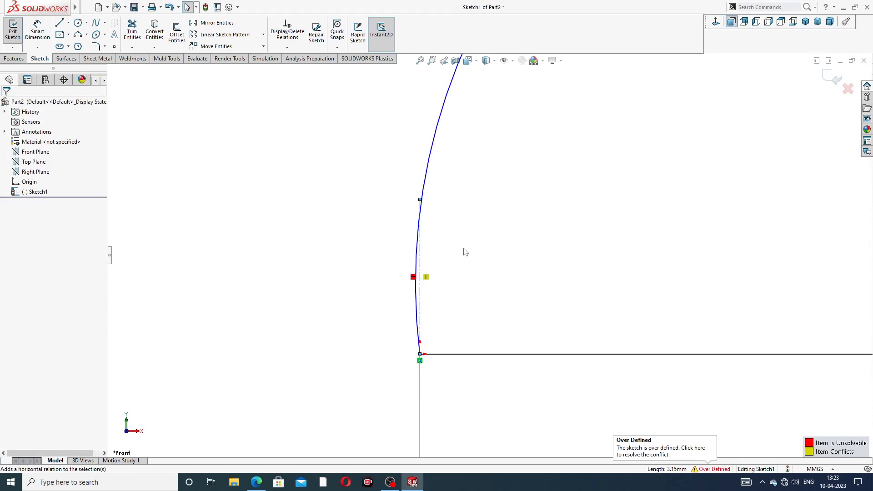
key("ctrl+z")
Make the arc tangent to the vertical construction line at the origin.
left_click(421, 245)
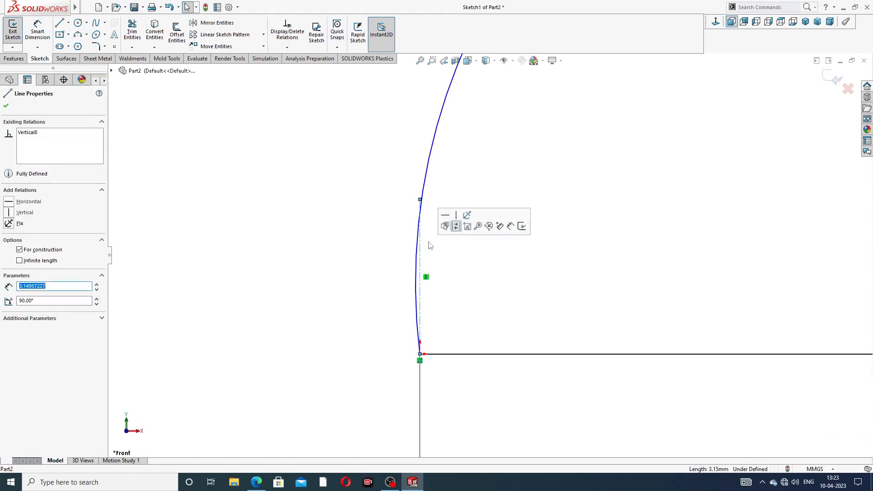
left_click(540, 160)
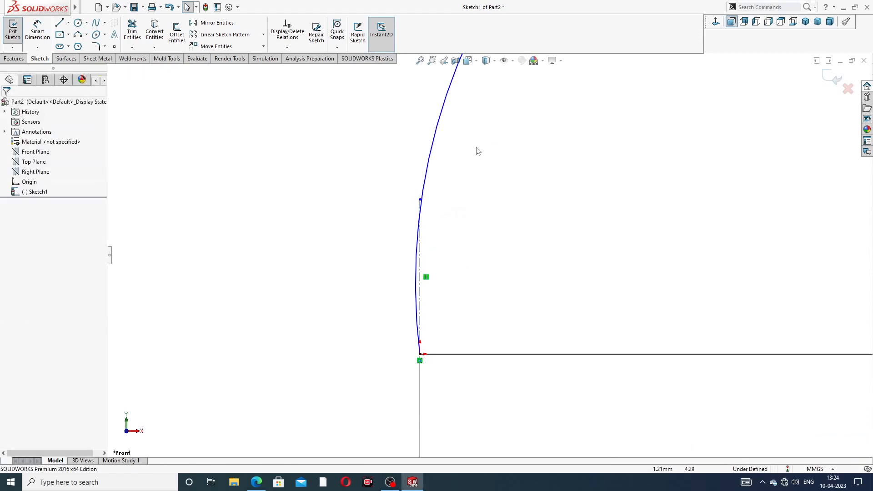
left_click(427, 166)
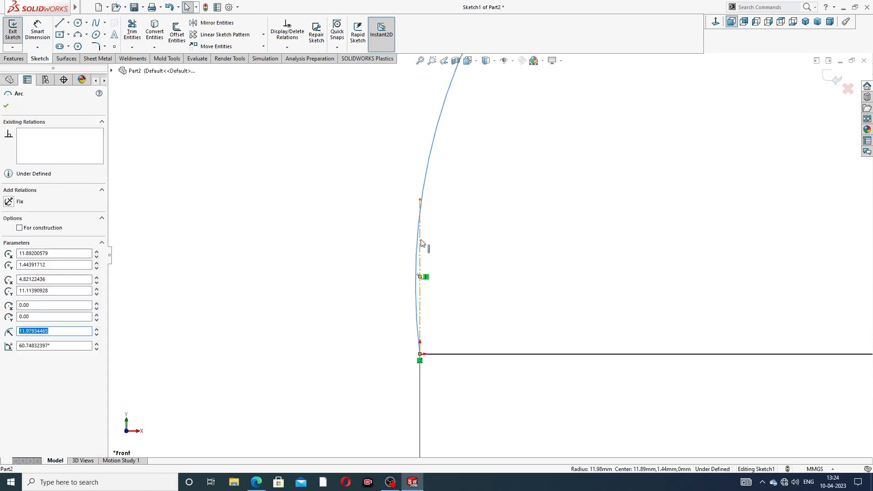
left_click(440, 215)
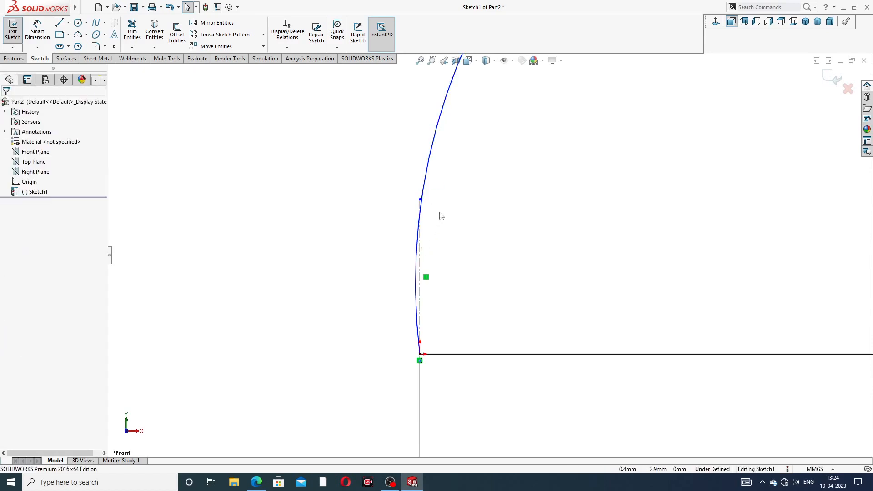
left_click(422, 252)
left_click(422, 247, "ctrl")
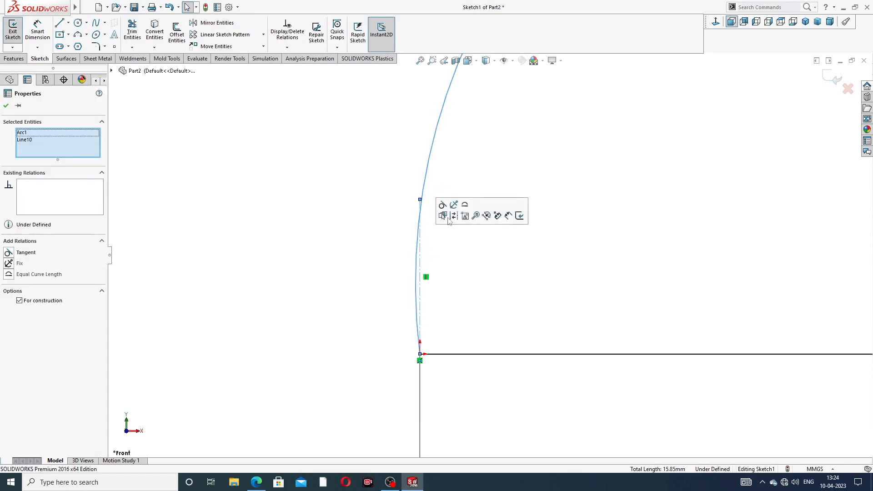
left_click(442, 205)
left_click(551, 230)
scroll(557, 221, "down", 5)
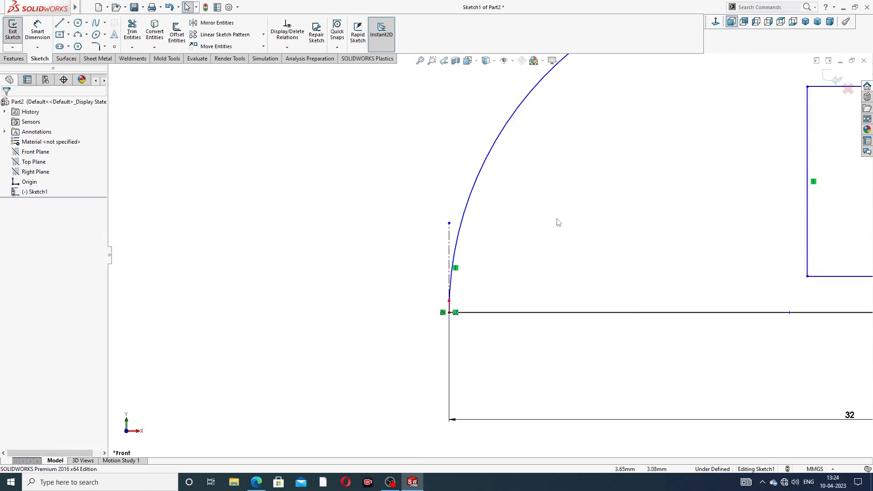
Dimension the vertical distance from the pointed tip to the upper end of the slanted line as 3 mm.
scroll(658, 183, "up", 2)
scroll(667, 233, "down", 3)
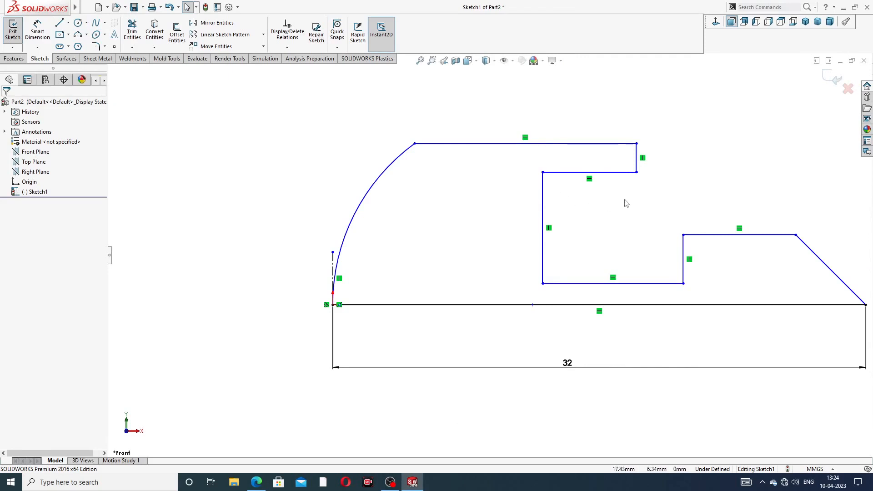
scroll(630, 214, "up", 2)
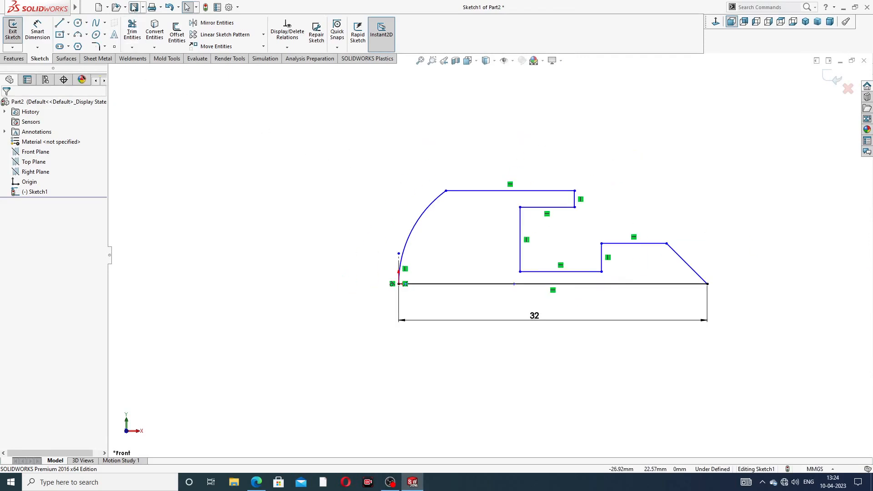
left_click(37, 31)
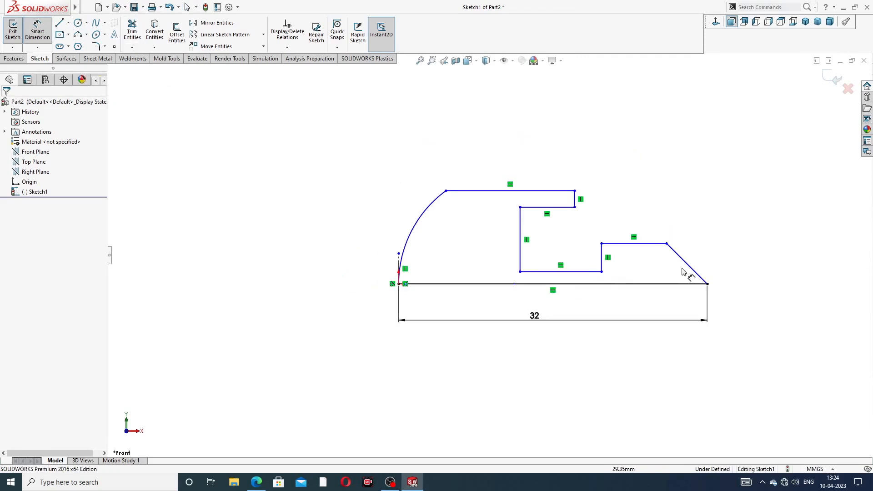
left_click(707, 284)
left_click(667, 244)
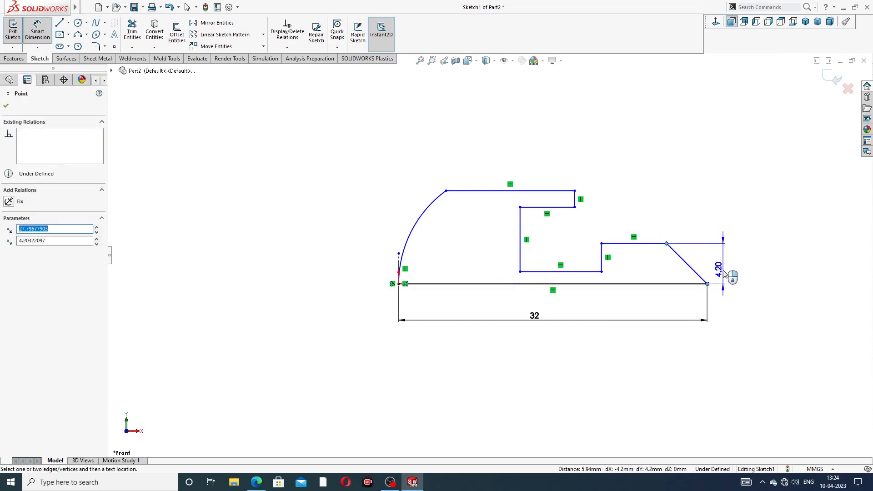
left_click(726, 268)
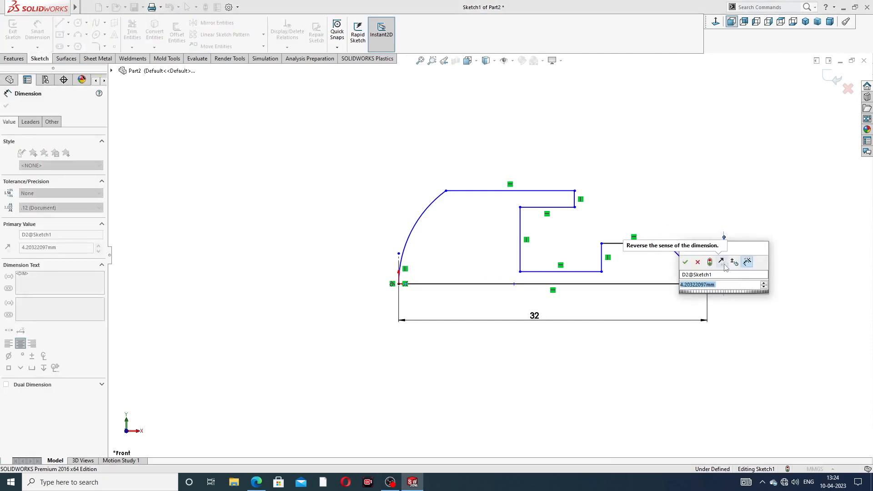
type("3")
key("Return")
left_click(705, 211)
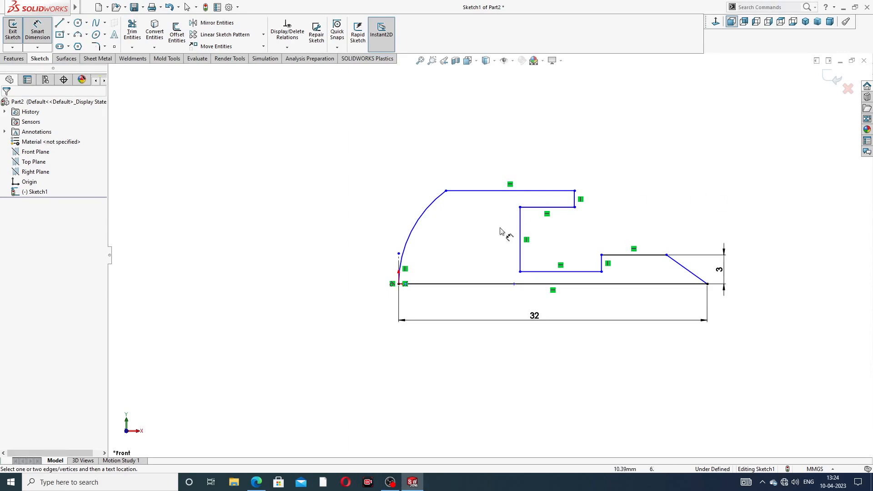
Dimension the height of the lower horizontal line above the base line as 2 mm.
left_click(548, 272)
left_click(548, 284)
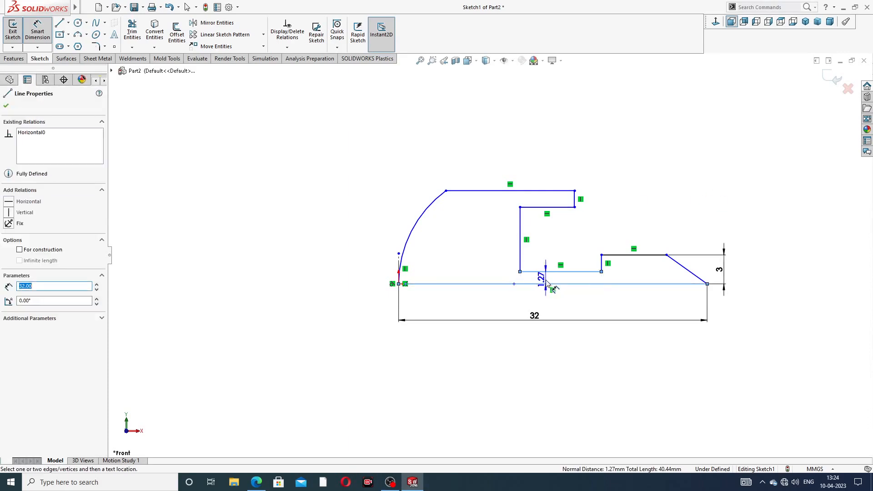
left_click(548, 284)
type("2")
key("Return")
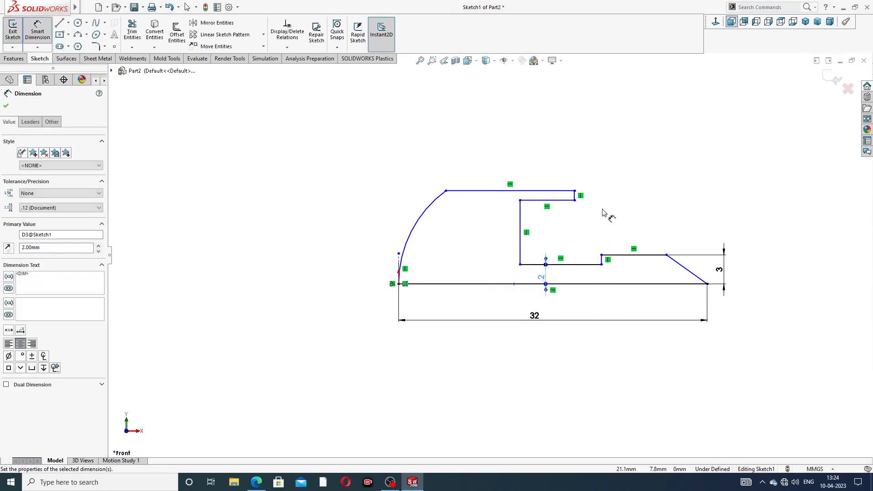
left_click(604, 213)
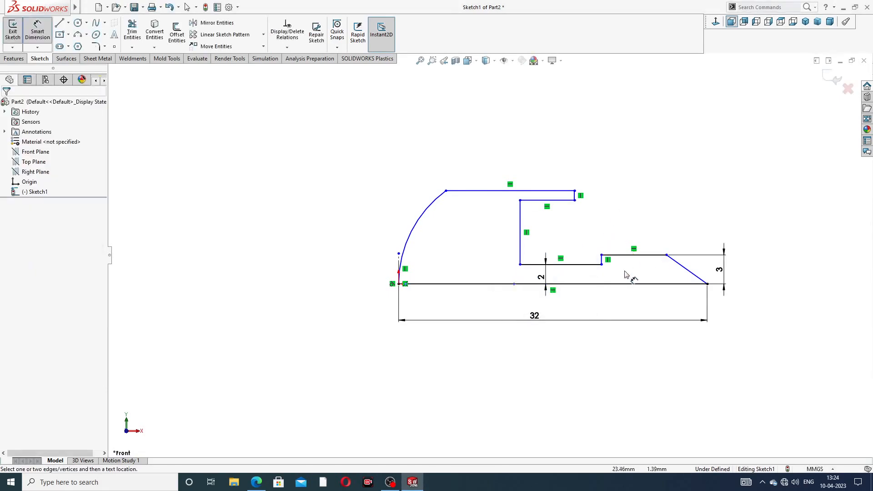
Dimension the horizontal distance from the small vertical step line to the pointed tip as 12 mm.
left_click(601, 261)
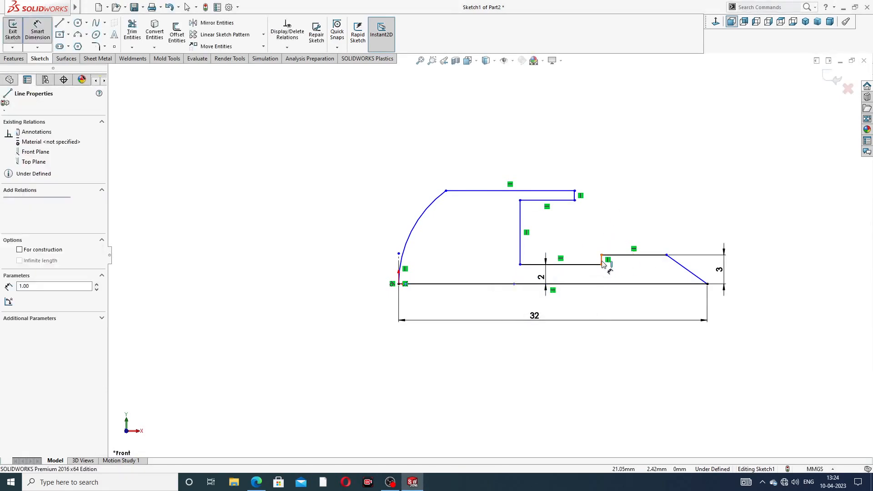
left_click(707, 284)
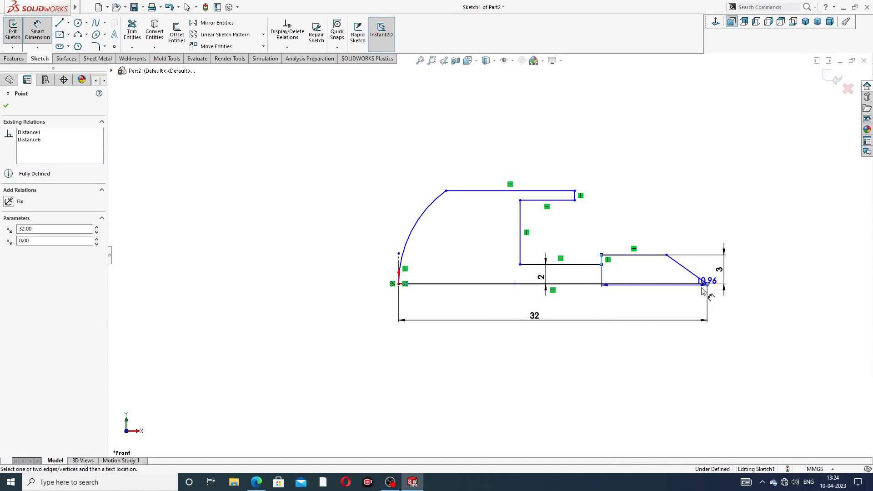
left_click(651, 302)
type("12")
key("Return")
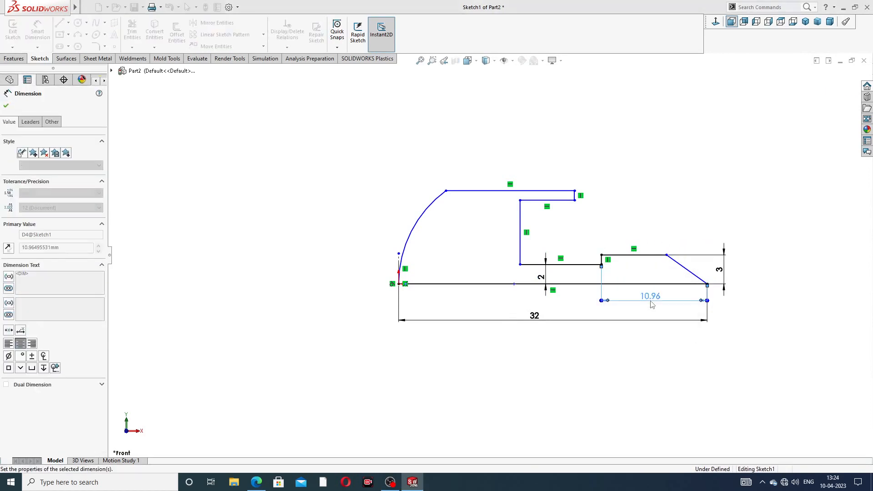
Dimension the angle between the slanted tip line and the base line as 45 degrees.
left_click(680, 269)
left_click(677, 283)
left_click(672, 278)
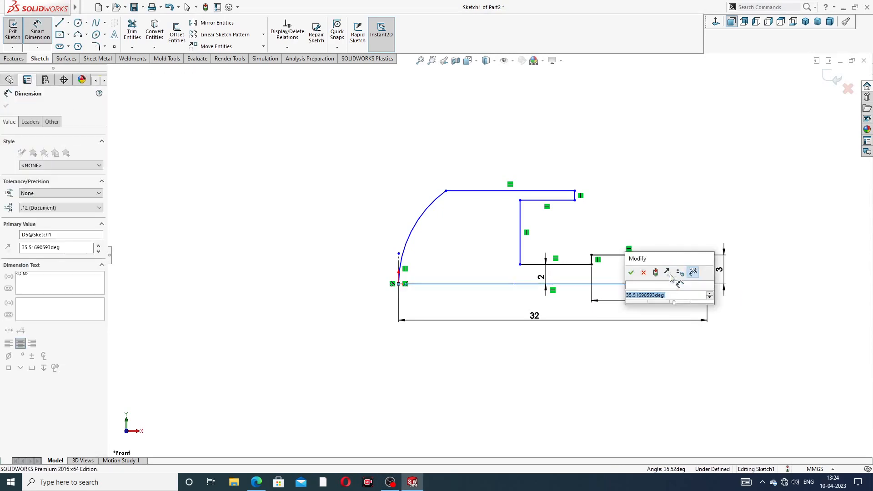
type("45")
key("Return")
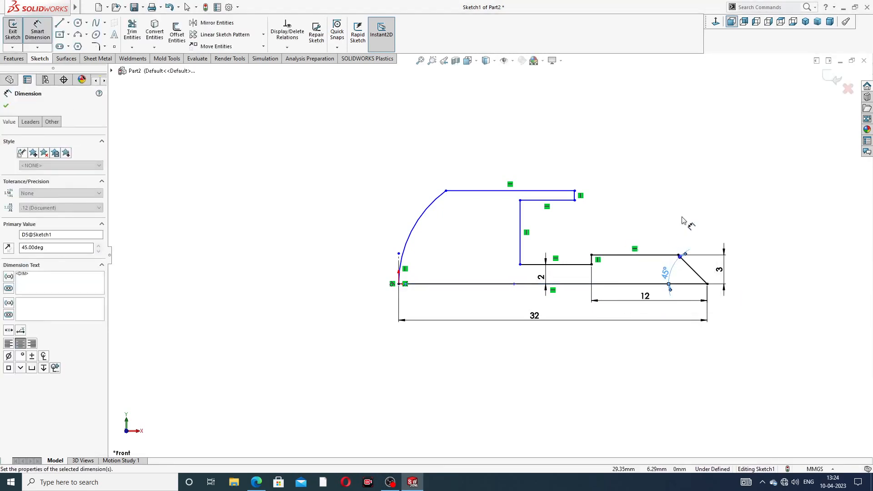
Dimension the length of the short horizontal line beneath the top edge as 5 mm.
scroll(585, 207, "down", 2)
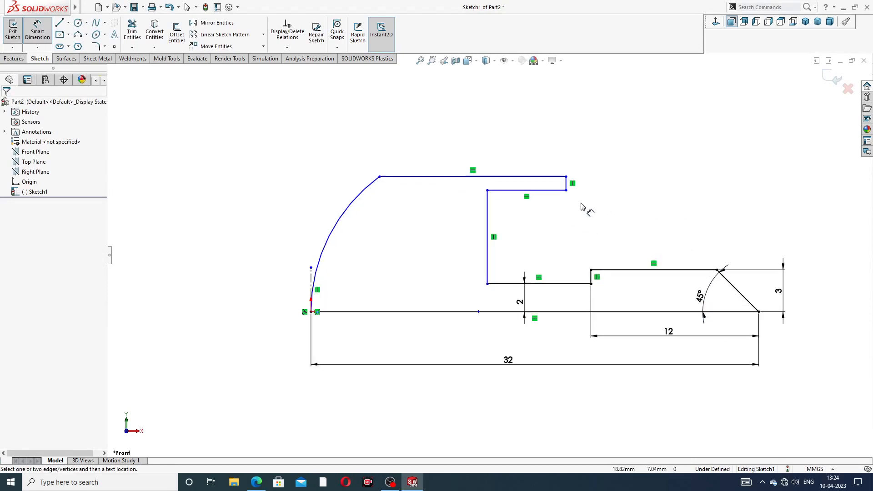
left_click(508, 193)
left_click(514, 162)
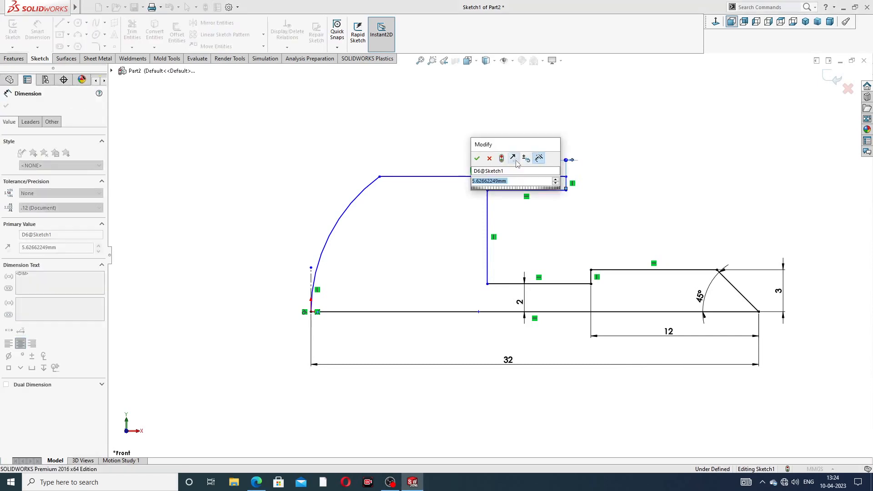
type("5")
key("Return")
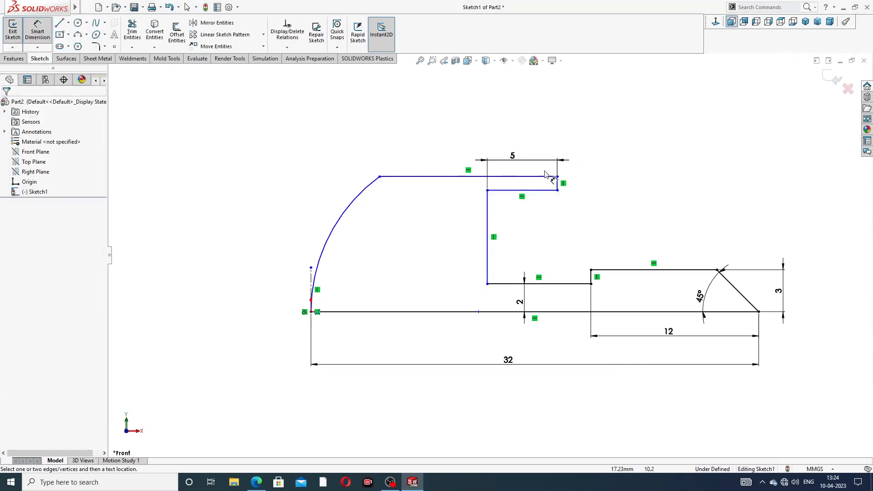
Dimension the horizontal distance from the long inner vertical line to the pointed tip as 26 mm.
left_click(487, 202)
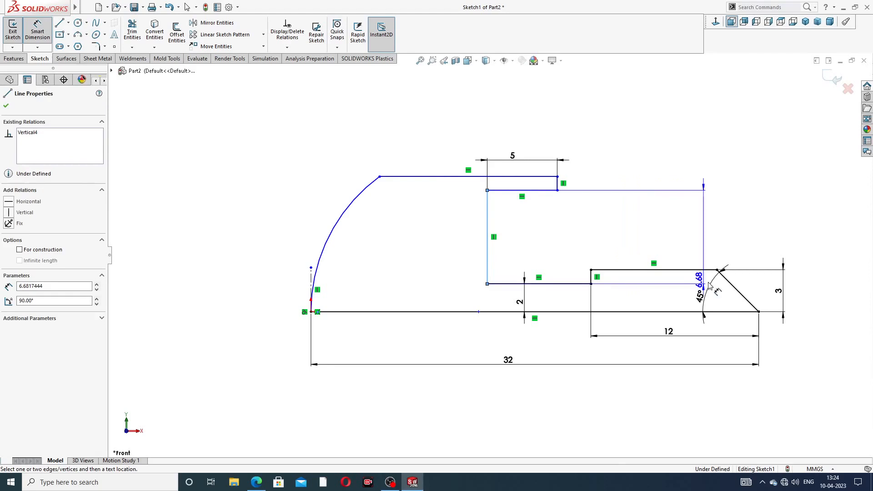
left_click(758, 313)
left_click(589, 134)
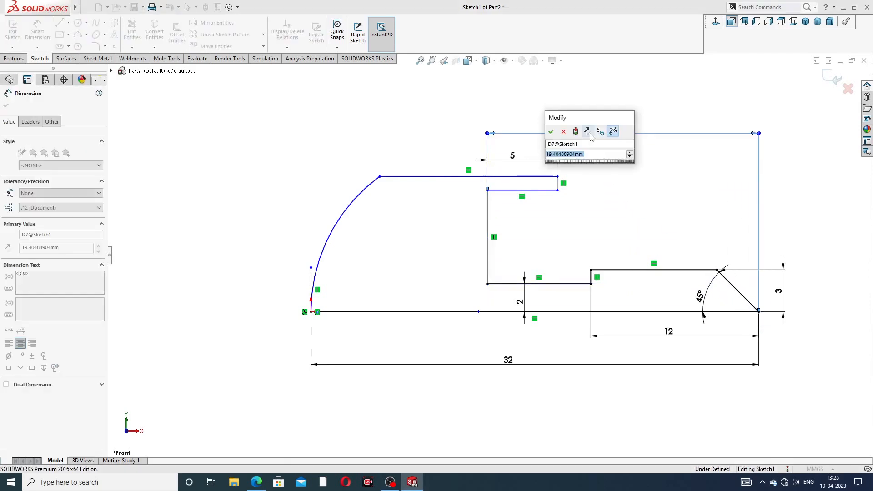
type("26")
key("Return")
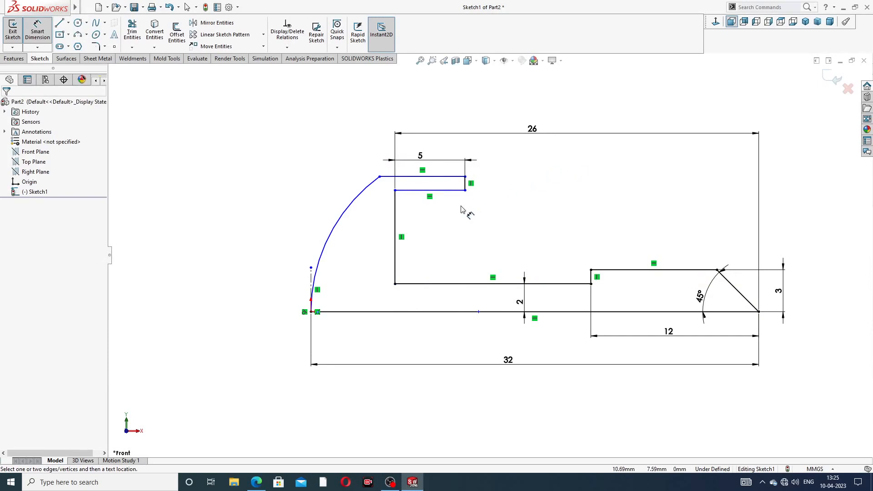
Dimension the height of the top horizontal line above the base line as 8 mm.
left_click(452, 177)
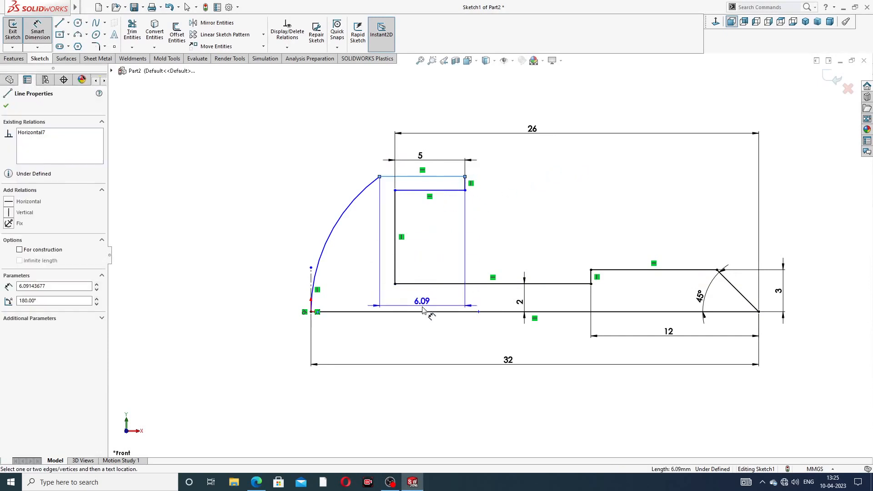
left_click(423, 312)
left_click(284, 243)
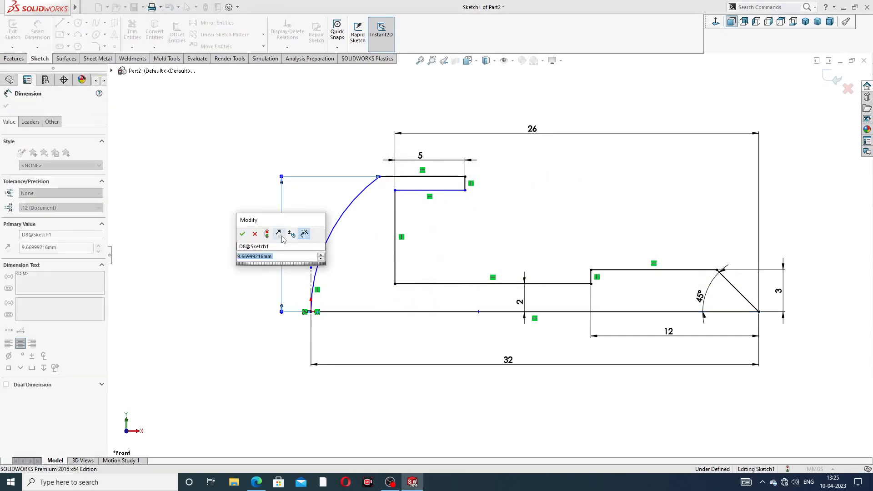
type("8")
key("Return")
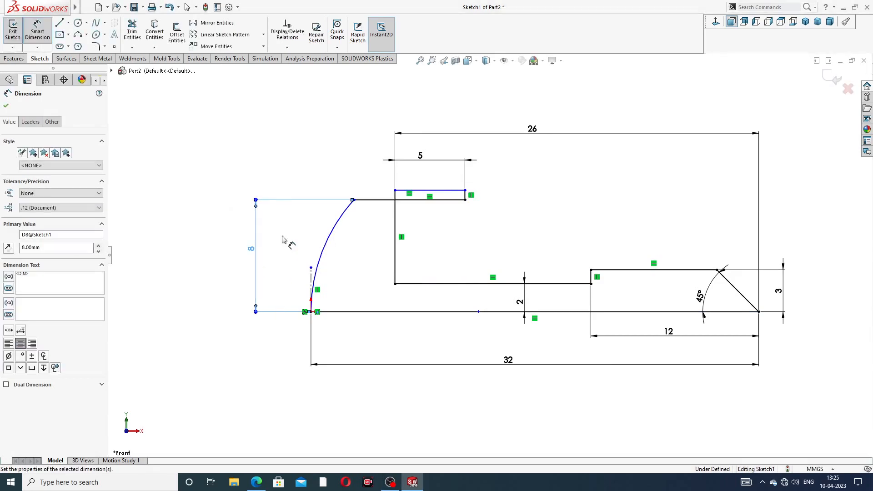
Dimension the height of the short 5 mm horizontal line above the sketch's baseline as 6 mm.
left_click(444, 234)
left_click(444, 194)
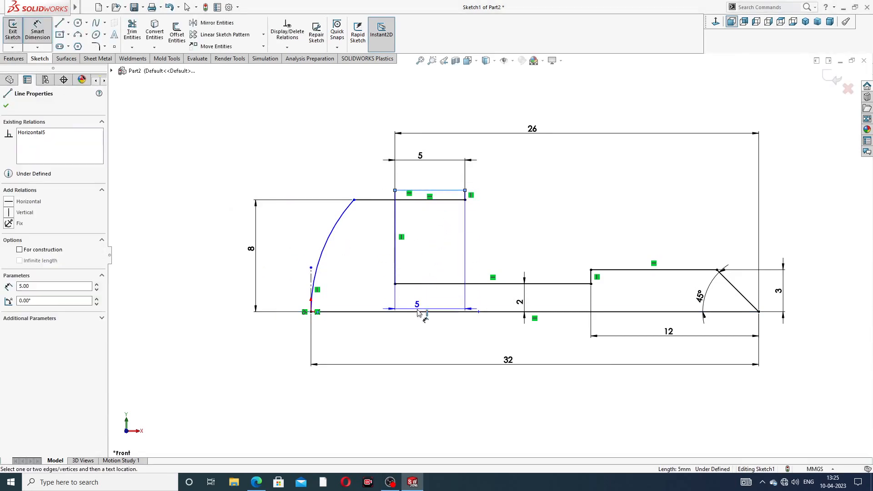
left_click(422, 312)
left_click(293, 252)
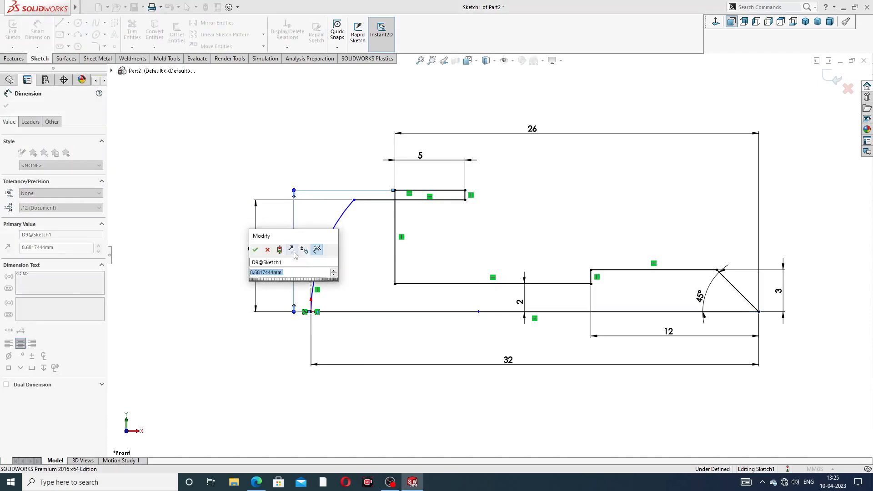
type("9")
key("Return")
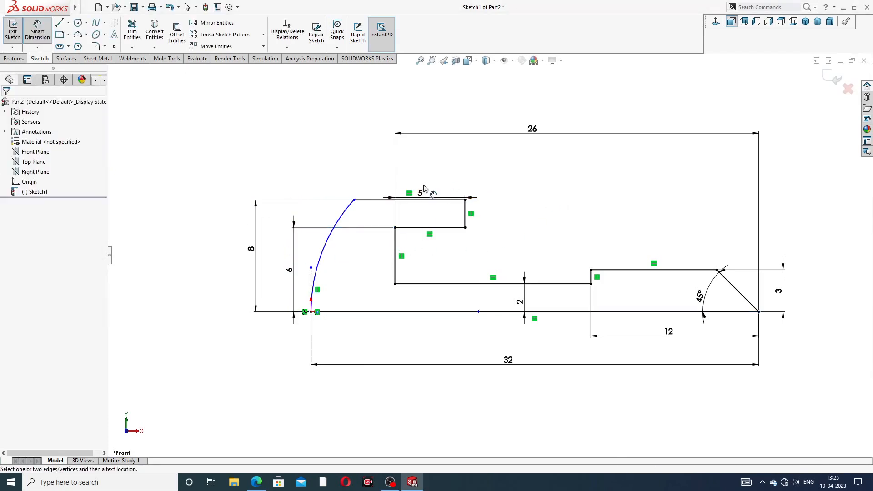
Dimension the radius of the curved end of the profile as 26 mm.
left_click(345, 220)
left_click(339, 175)
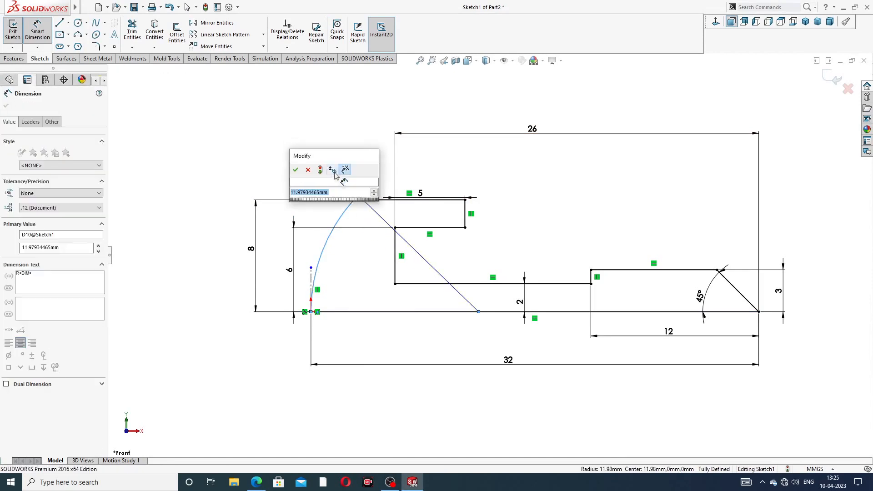
type("26")
key("Return")
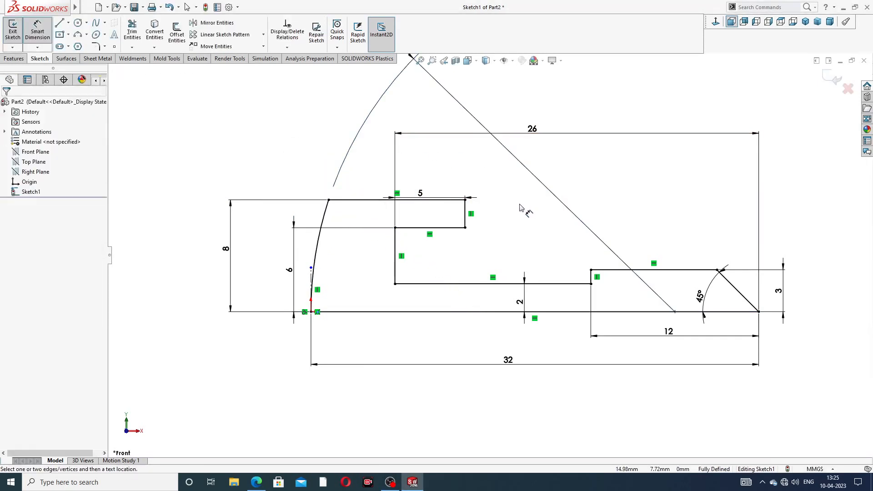
Reposition the R26, 5, 26 and 6 mm dimensions around the profile for readability and leave Smart Dimension.
scroll(424, 97, "up", 2)
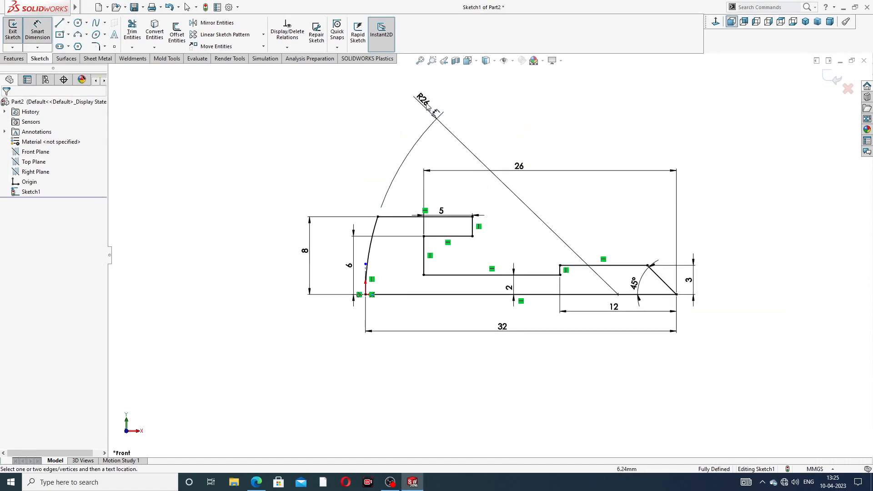
left_click_drag(426, 105, 365, 215)
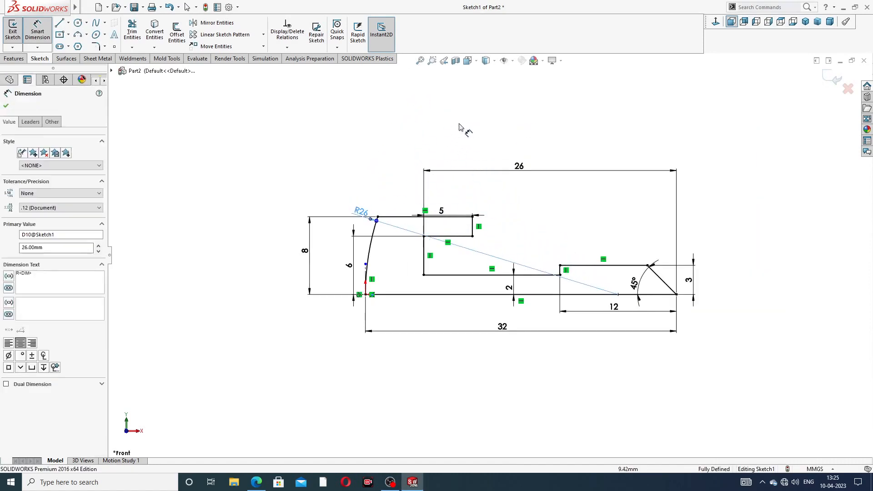
left_click(460, 130)
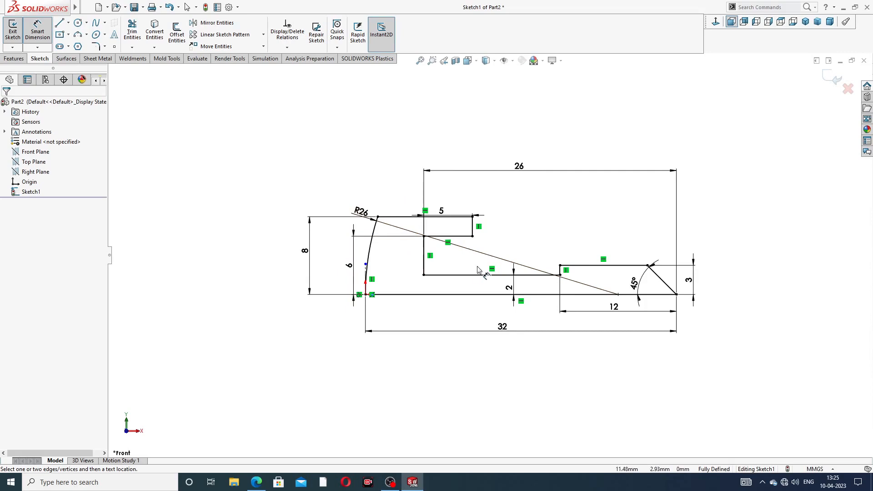
scroll(477, 269, "down", 2)
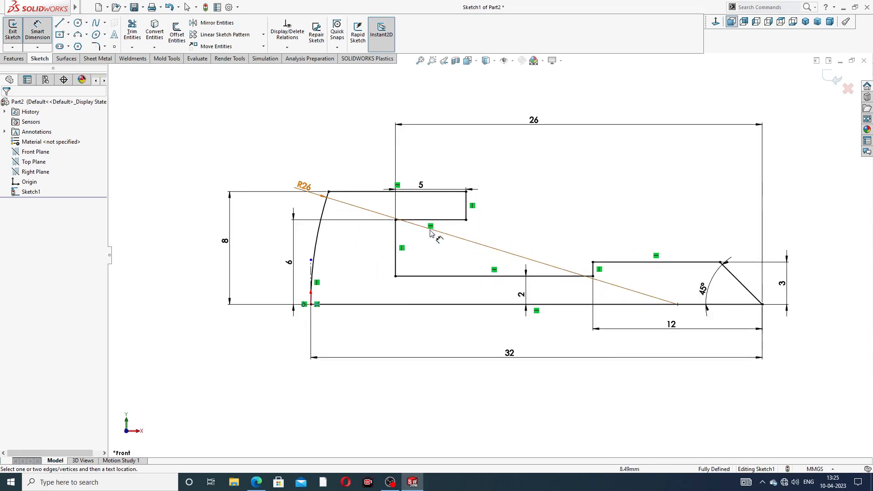
left_click_drag(422, 187, 424, 176)
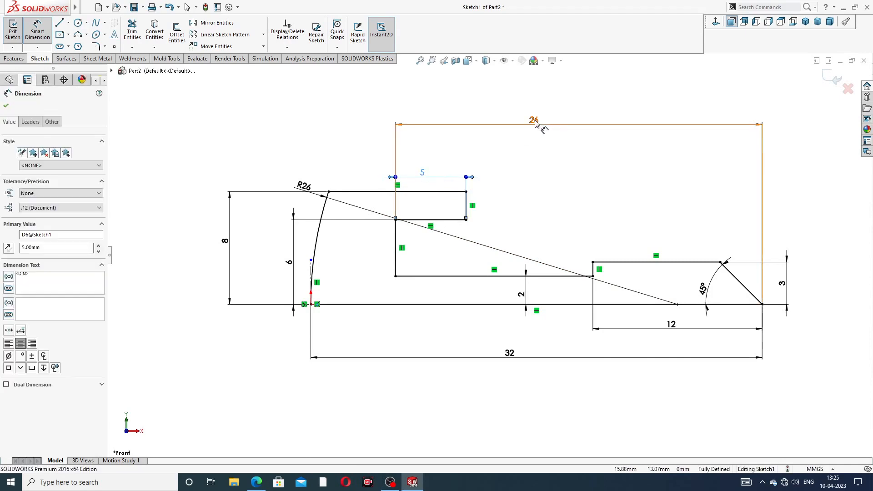
left_click_drag(545, 127, 547, 143)
left_click_drag(303, 186, 303, 170)
left_click(604, 110)
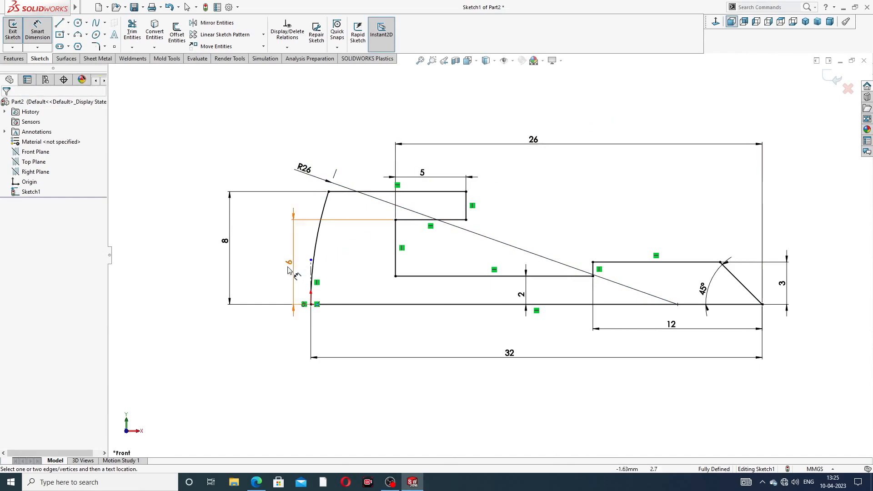
left_click_drag(289, 262, 269, 253)
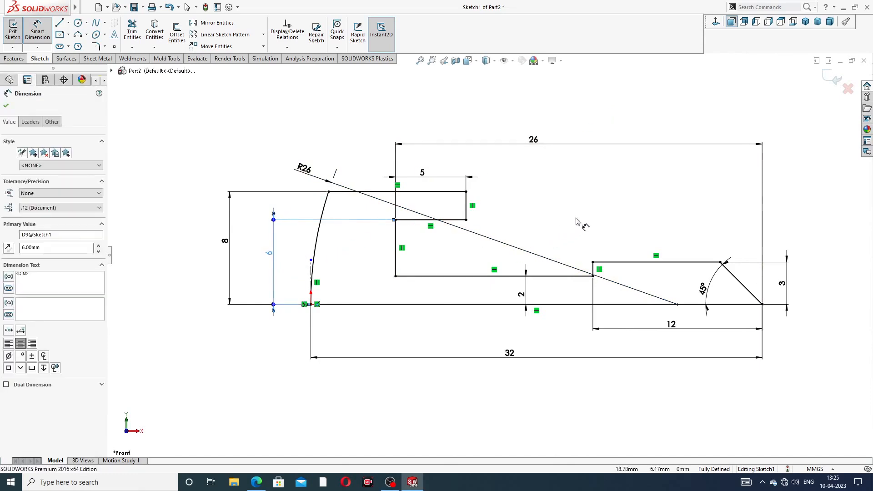
right_click(794, 209)
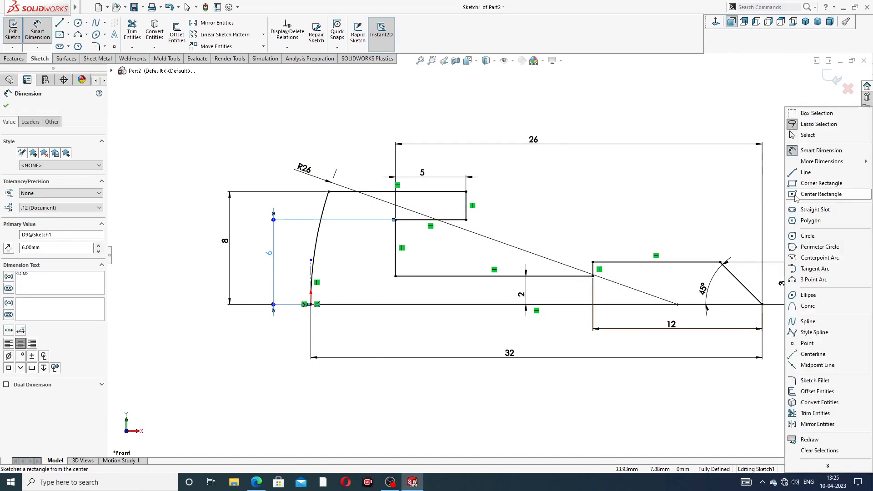
left_click(811, 136)
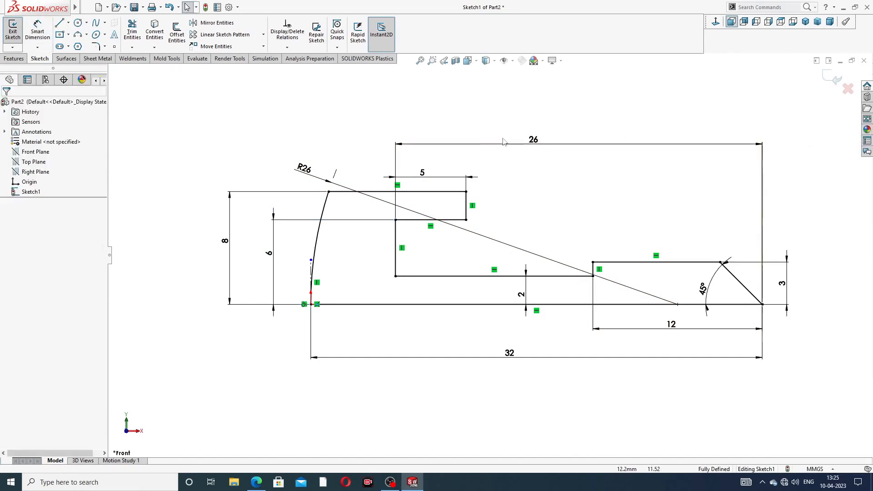
Revolve the closed profile 360 degrees about its 32 mm baseline to form the solid screw body.
left_click(13, 58)
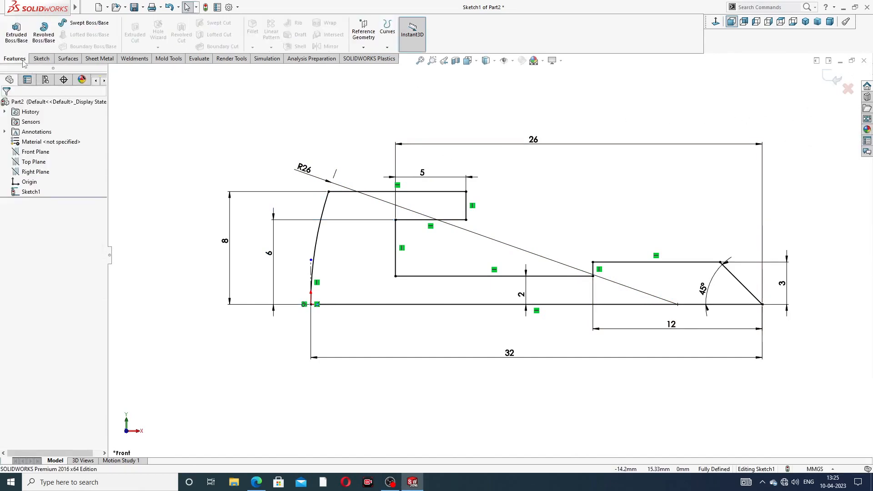
left_click(44, 32)
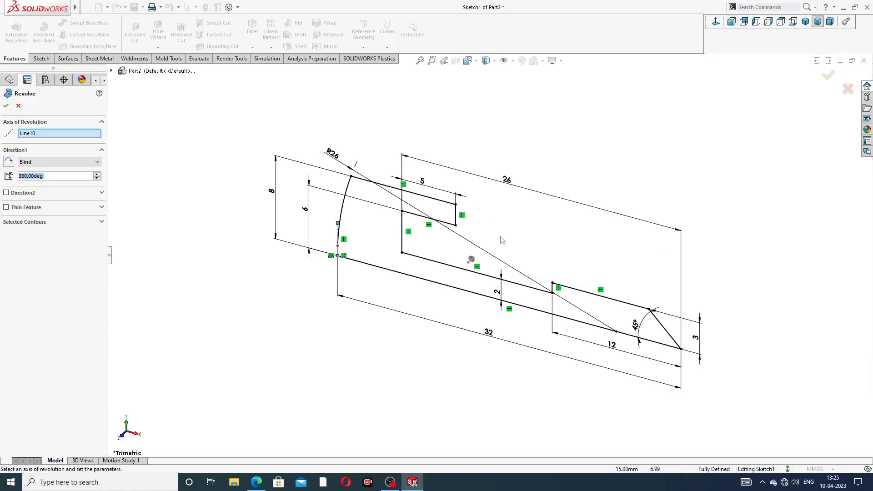
left_click(471, 297)
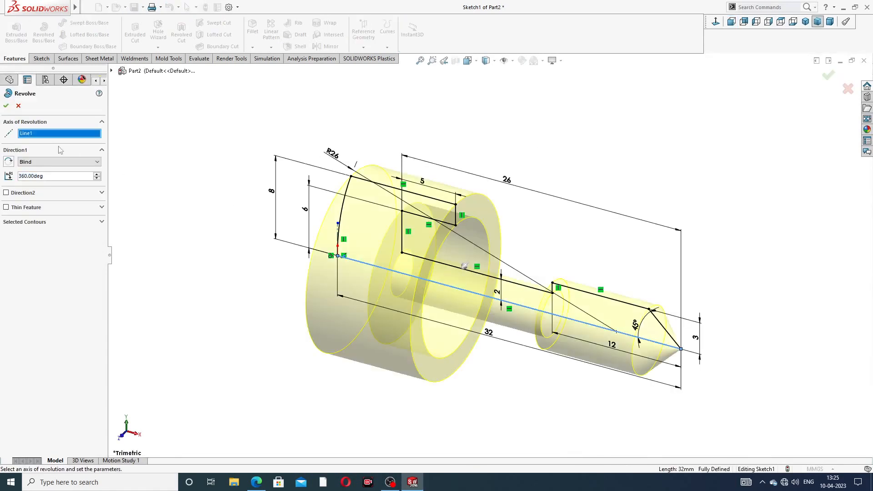
left_click(6, 107)
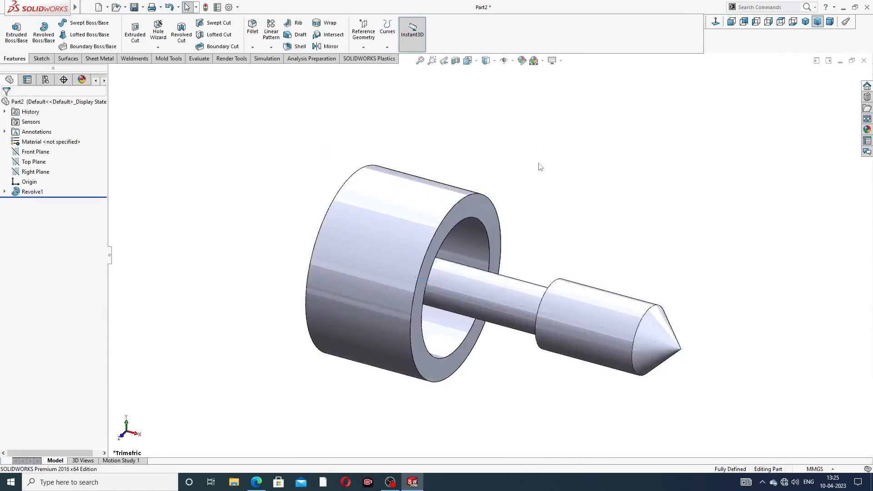
middle_click_drag(543, 227, 522, 268)
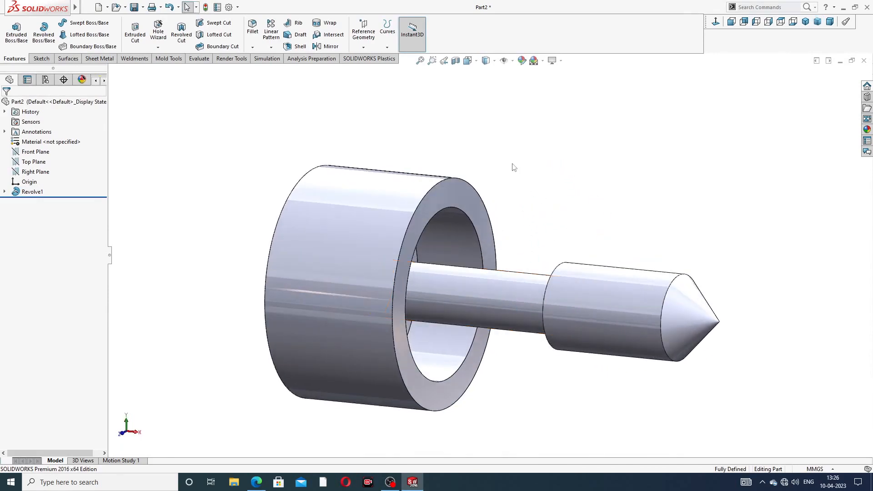
Consult the screw drawing PDF in Edge, return to SOLIDWORKS and fillet the circular edge of the head's domed face with 1 mm radius.
left_click(256, 482)
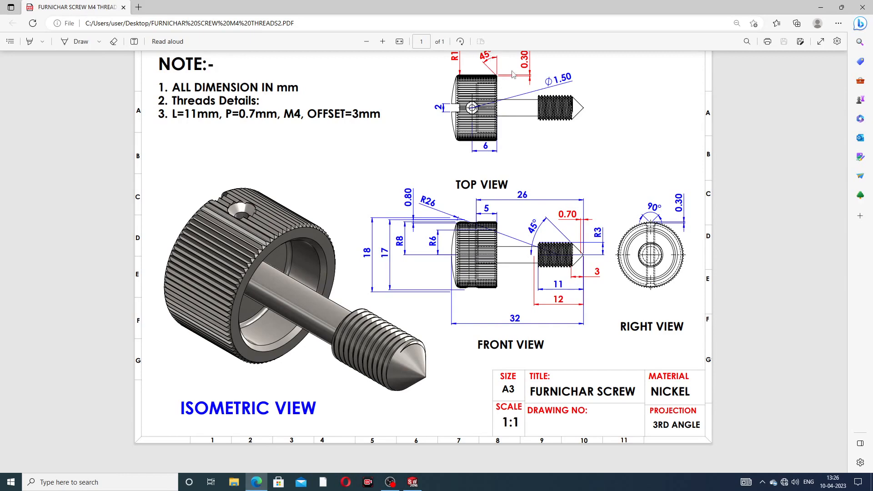
left_click(413, 483)
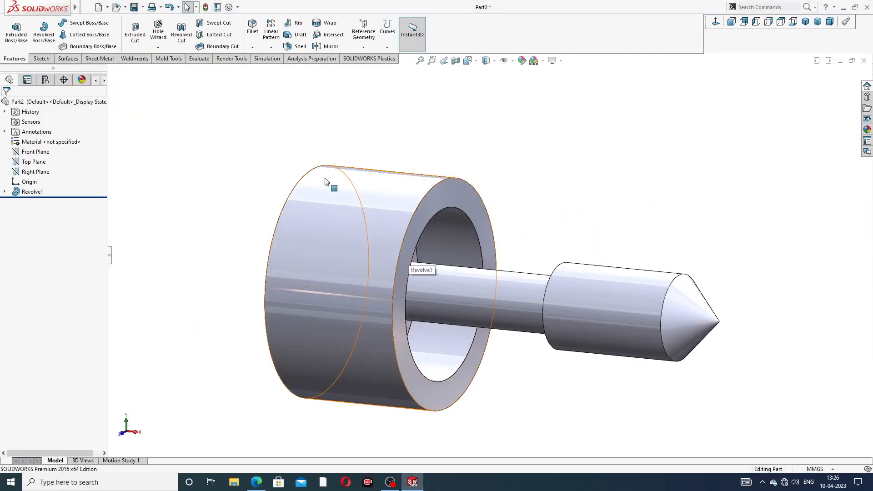
left_click(252, 27)
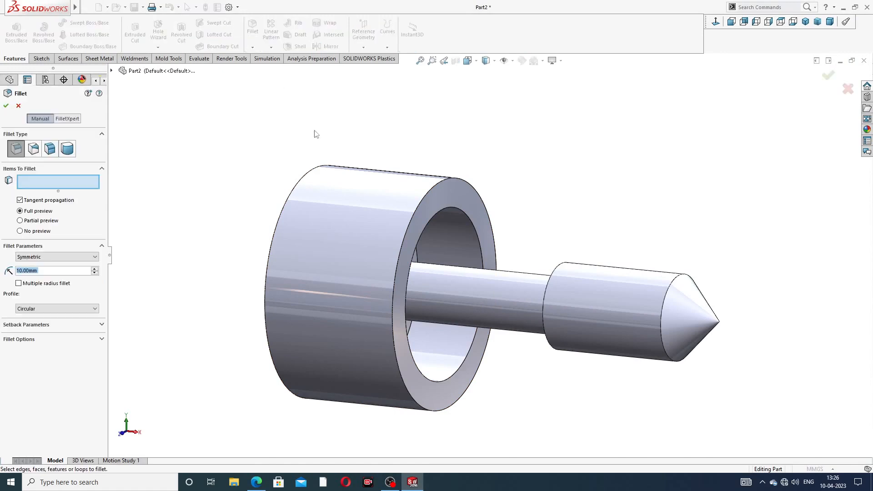
middle_click_drag(313, 133, 326, 172)
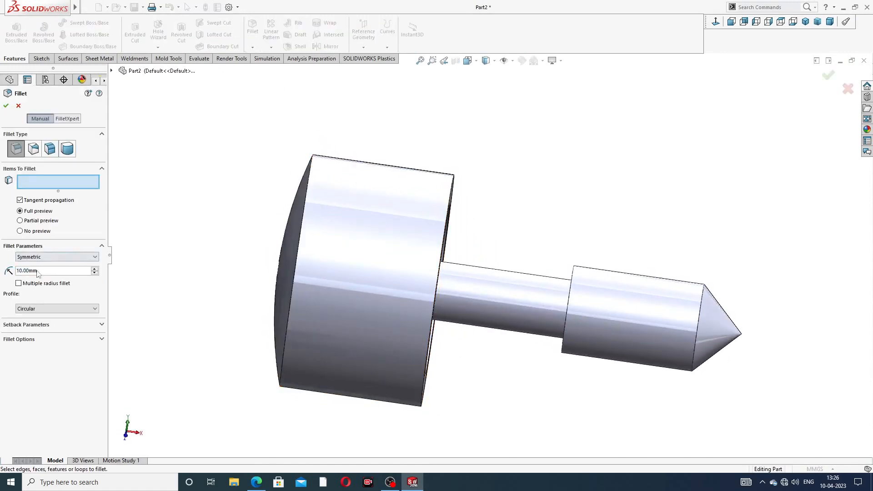
left_click_drag(37, 272, 6, 271)
type("1")
key("Return")
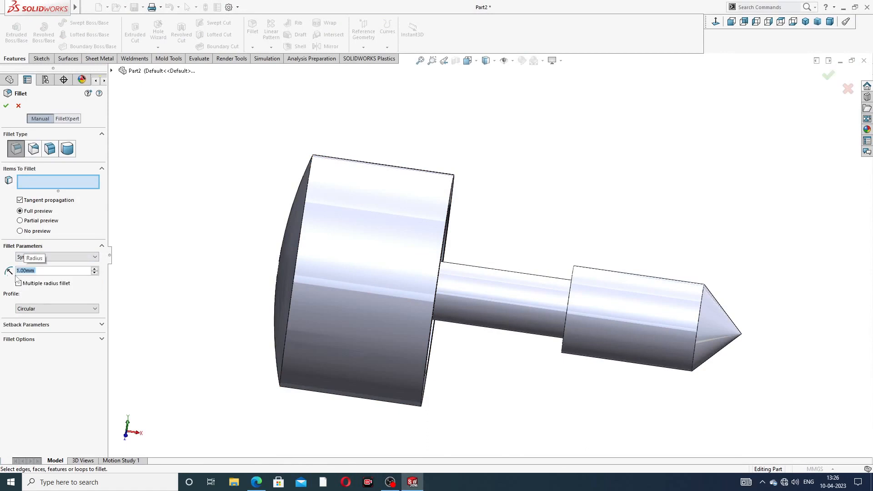
left_click(303, 201)
middle_click_drag(348, 120, 370, 140)
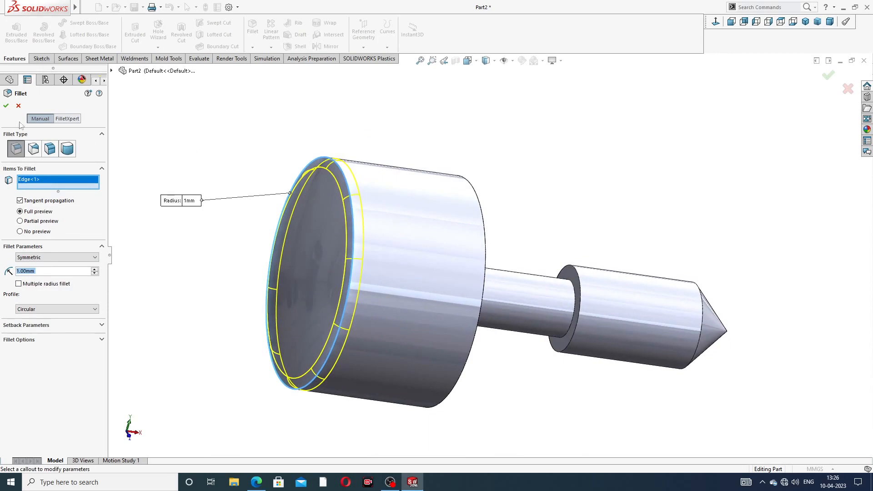
left_click(6, 106)
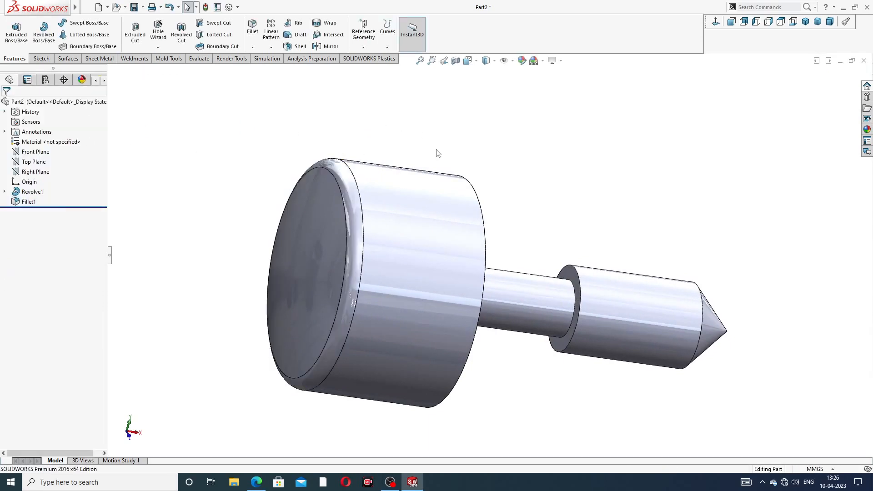
Chamfer the inner circular edge at the head's open end by 0.3 mm at 45 degrees.
scroll(469, 171, "up", 3)
middle_click_drag(469, 170, 412, 129)
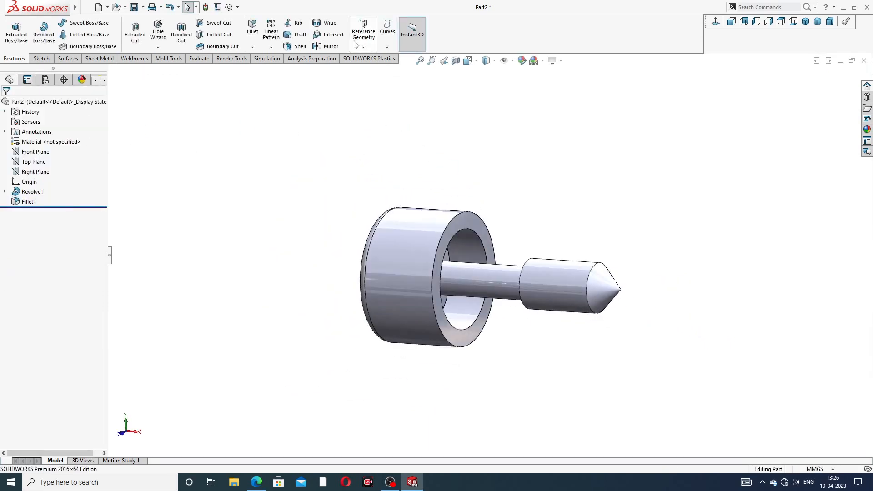
left_click(253, 48)
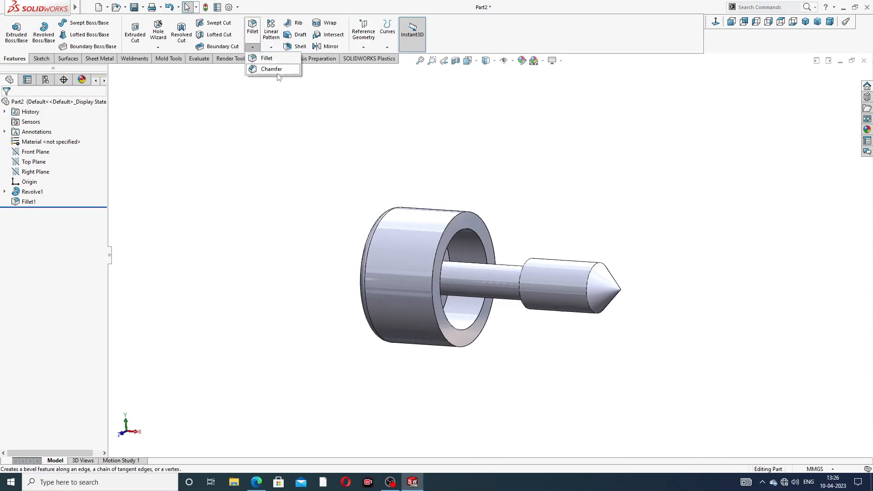
left_click(272, 69)
scroll(470, 242, "down", 4)
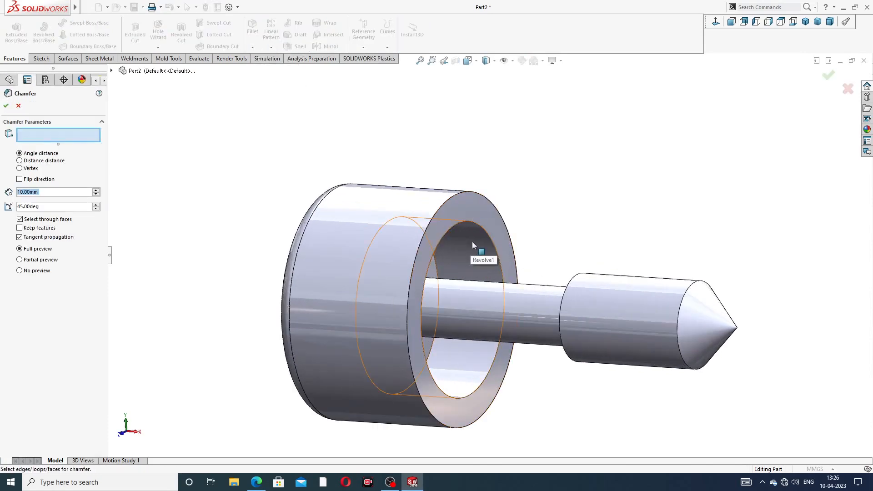
middle_click_drag(472, 241, 459, 220)
scroll(475, 242, "down", 3)
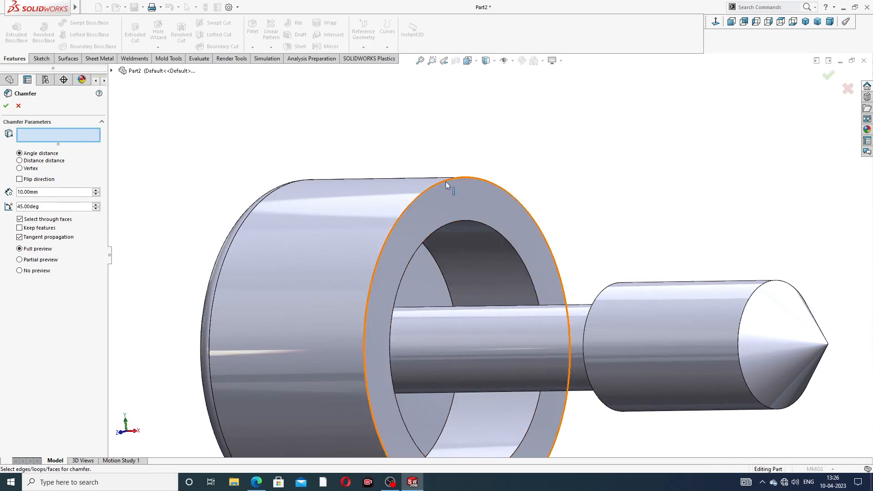
left_click(453, 220)
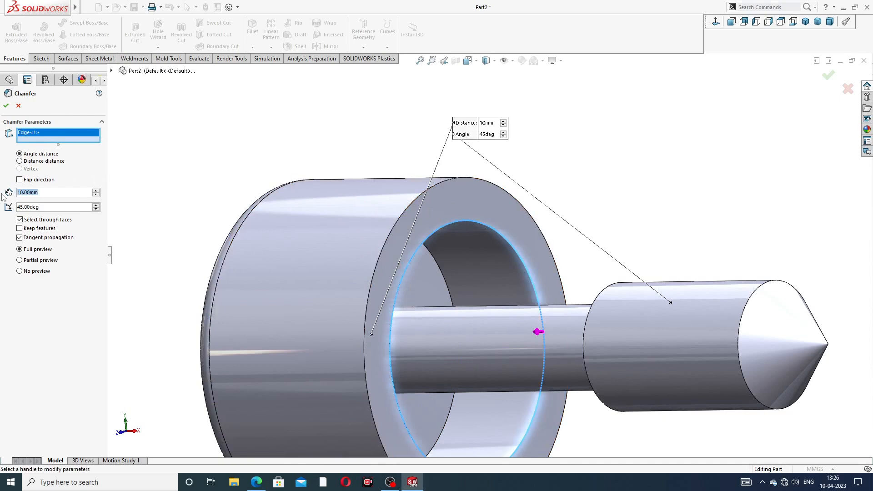
type("0.3")
key("Return")
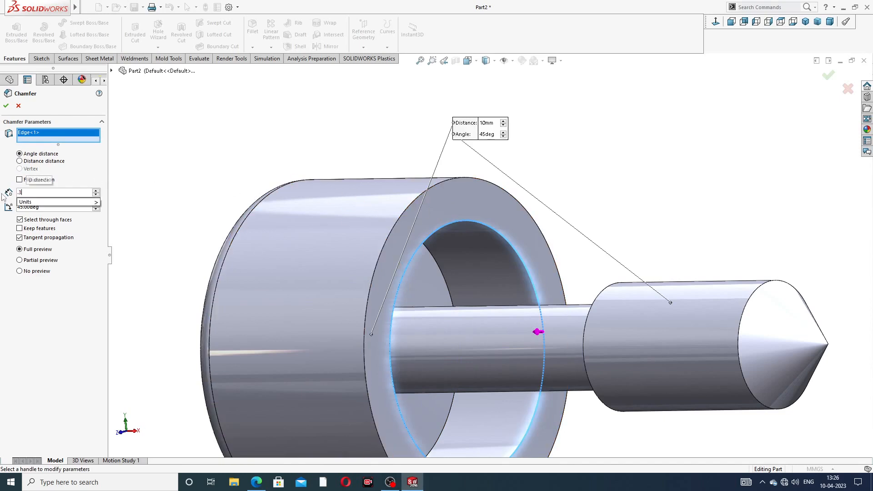
left_click(7, 107)
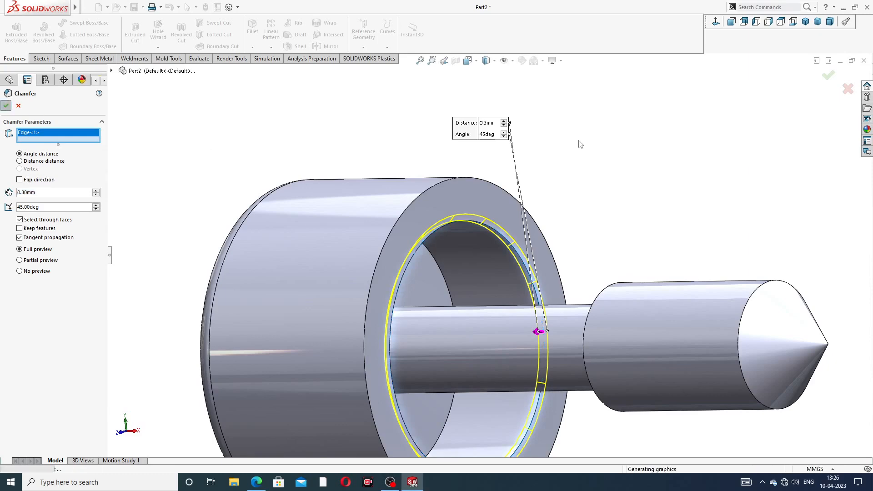
Examine the chamfered screw model from several angles and switch to the screw drawing PDF in Edge.
key("z")
middle_click_drag(564, 213, 567, 183)
scroll(509, 221, "up", 2)
middle_click_drag(513, 223, 511, 191)
scroll(508, 282, "down", 2)
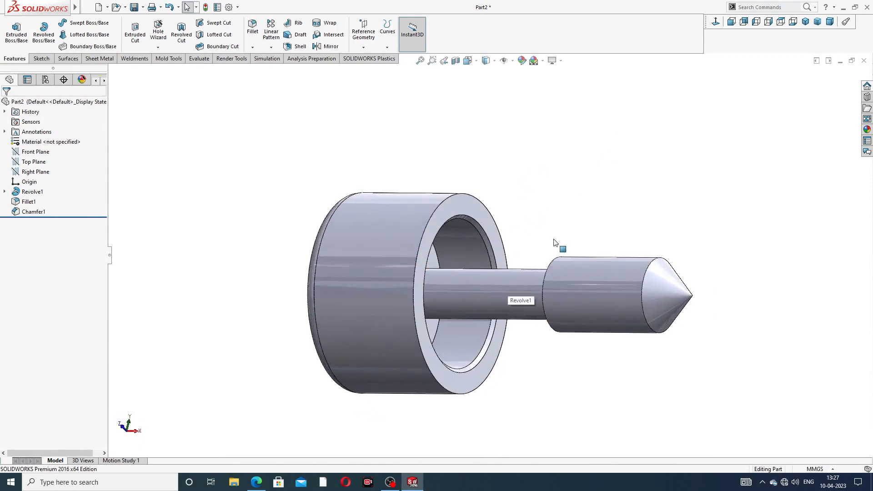
middle_click_drag(554, 242, 521, 234)
left_click(256, 482)
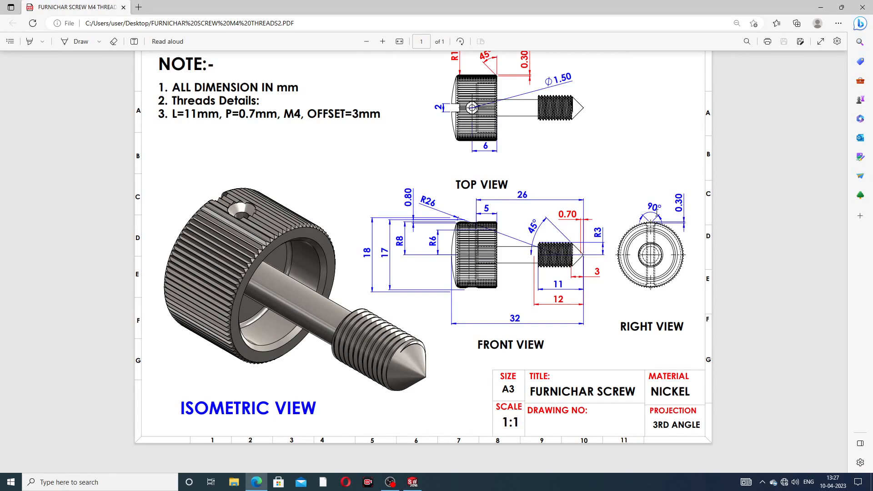
Return to SOLIDWORKS, start a sketch on the head's annular end face and draw a vertical centerline from the outer edge's top to the origin.
left_click(412, 482)
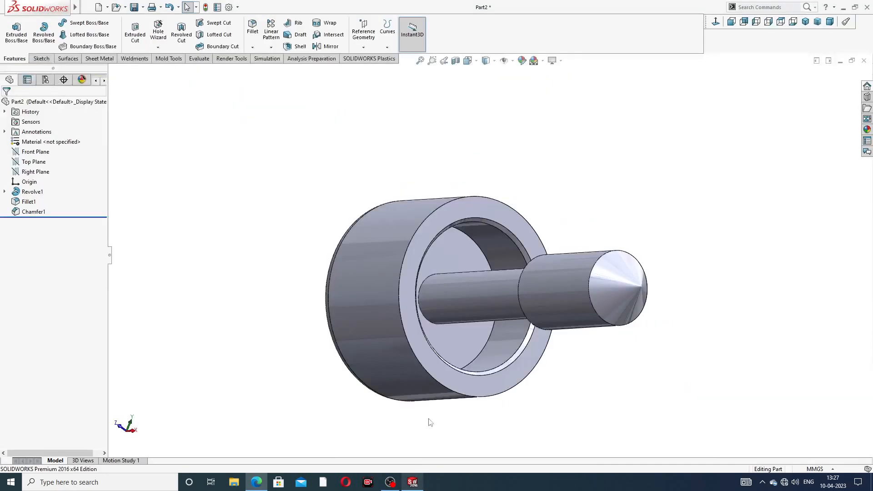
mouse_move(476, 238)
middle_mouse_down()
mouse_move(457, 250)
mouse_move(480, 252)
middle_mouse_up()
left_click(488, 204)
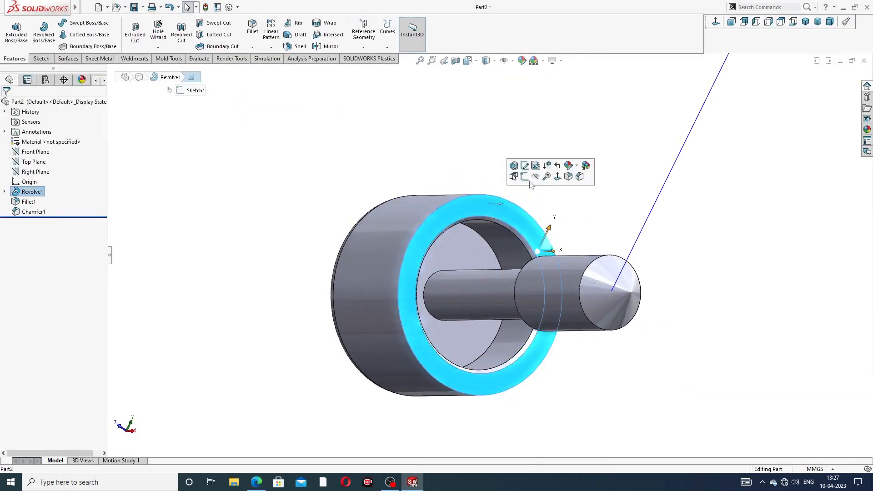
left_click(525, 177)
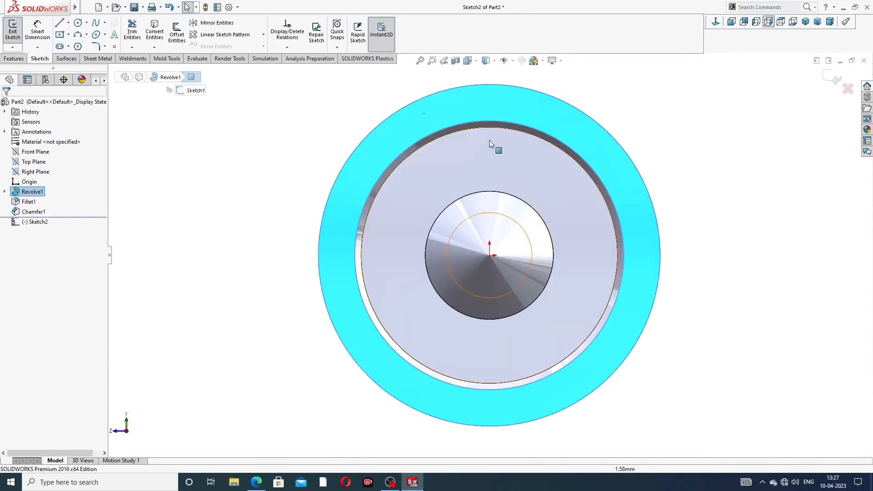
left_click(68, 23)
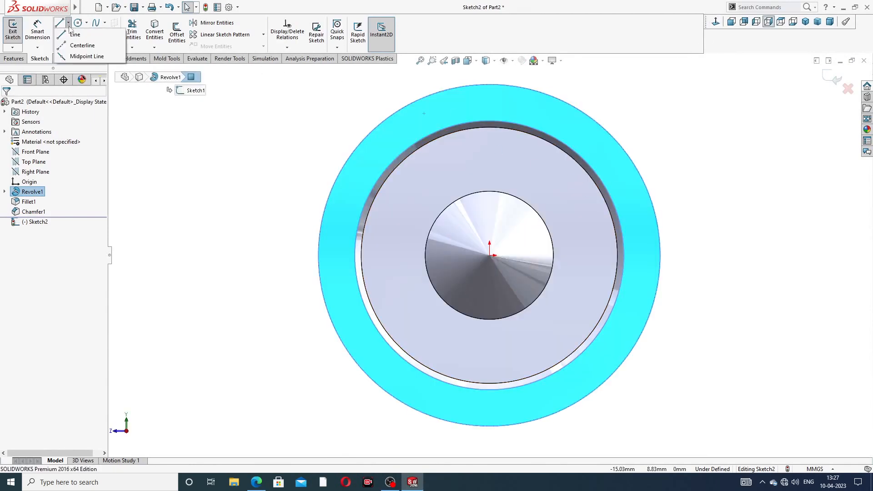
left_click(78, 48)
scroll(498, 132, "up", 2)
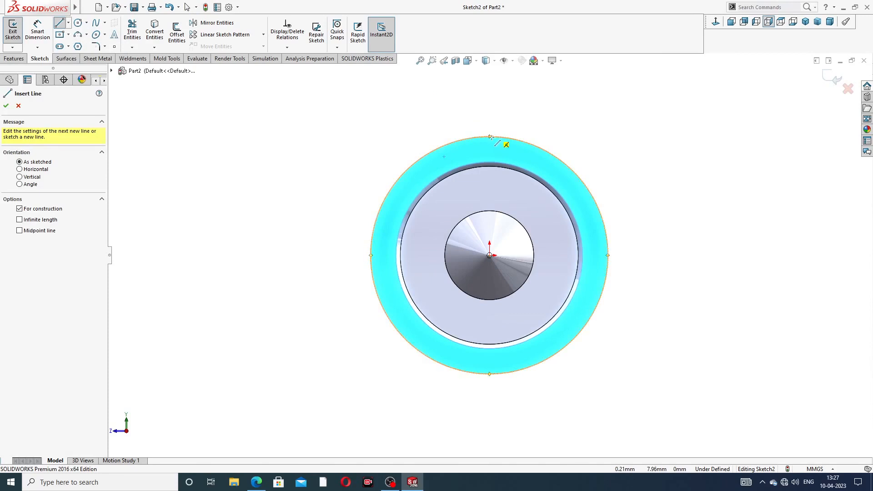
left_click(489, 136)
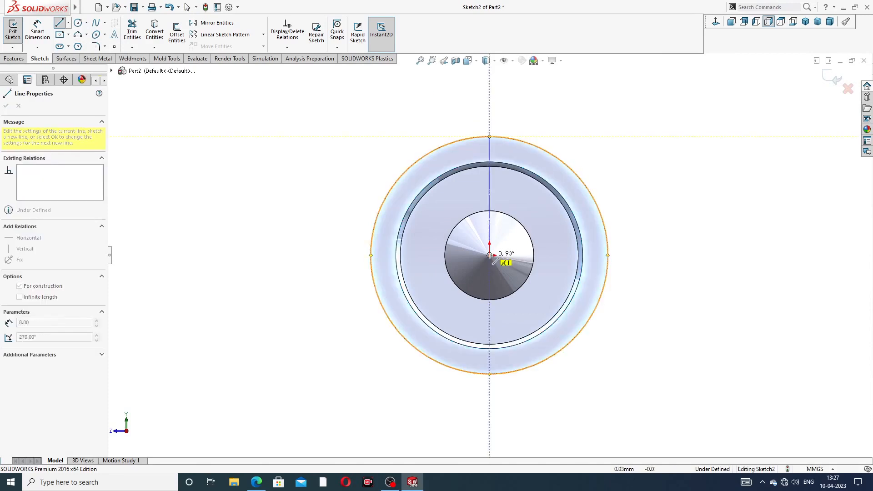
left_click(489, 255)
right_click(594, 120)
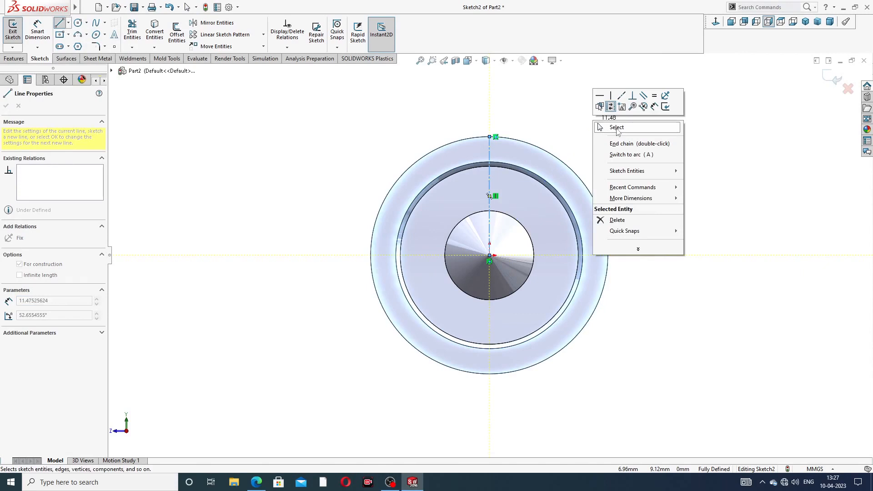
left_click(617, 128)
Sketch a closed triangle with its apex on the centerline and a horizontal side about 1.45 mm long just above the head's outer edge.
scroll(484, 191, "down", 2)
scroll(516, 120, "down", 2)
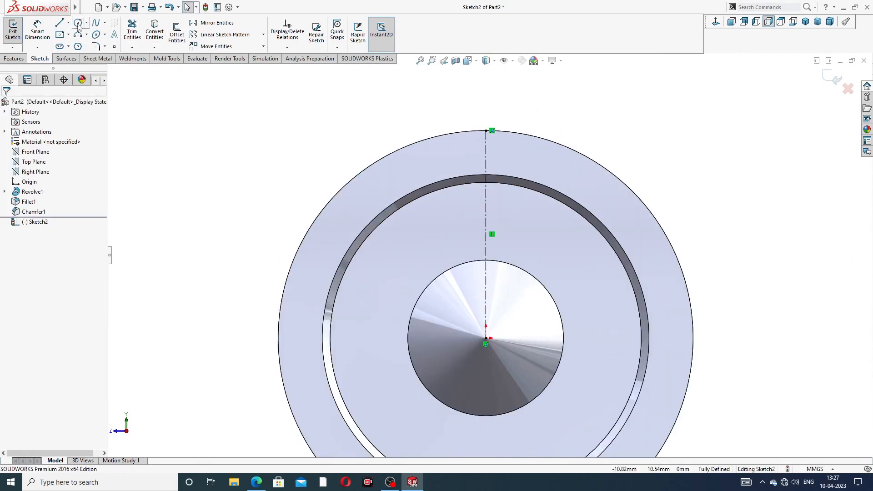
left_click(60, 23)
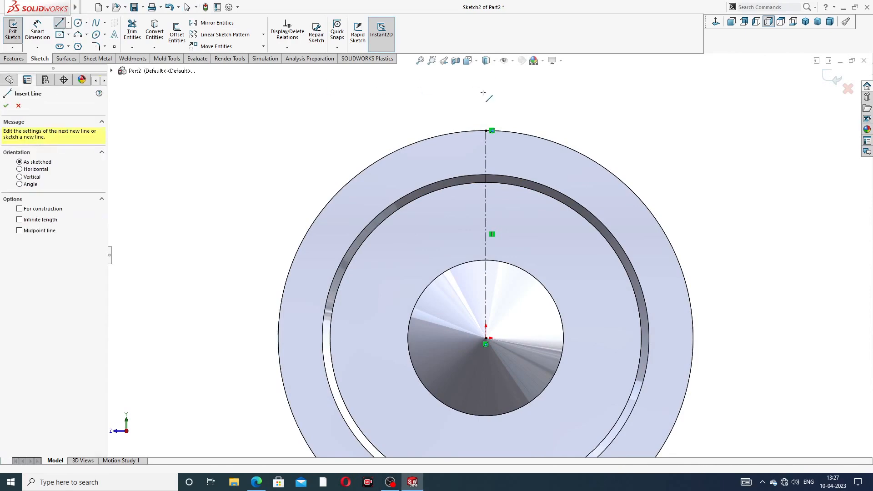
scroll(485, 155, "down", 2)
scroll(485, 155, "down", 2)
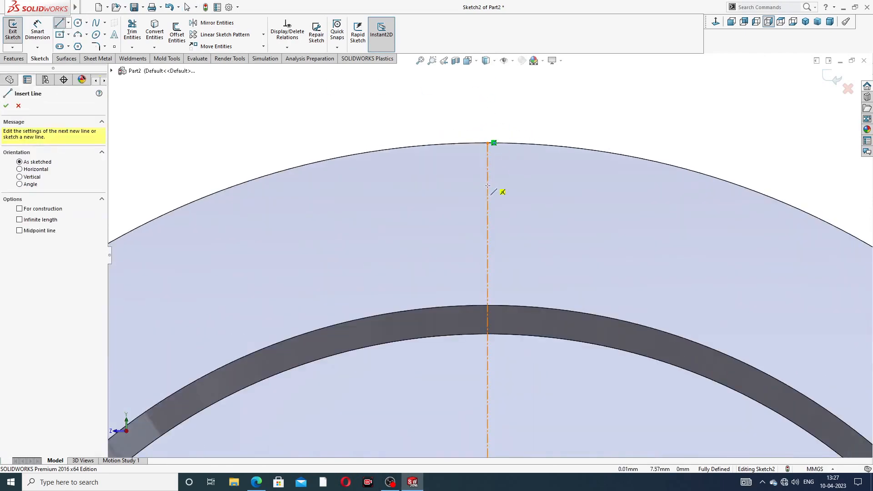
left_click(487, 203)
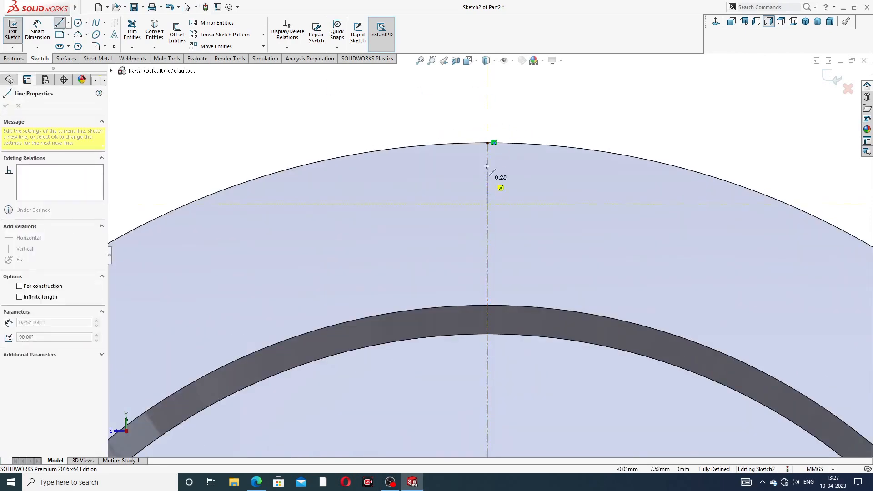
left_click(539, 124)
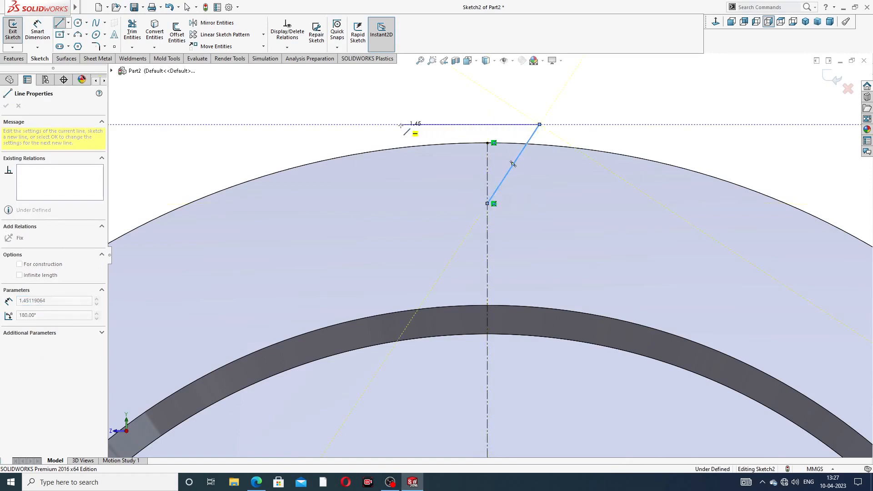
left_click(400, 124)
left_click(487, 203)
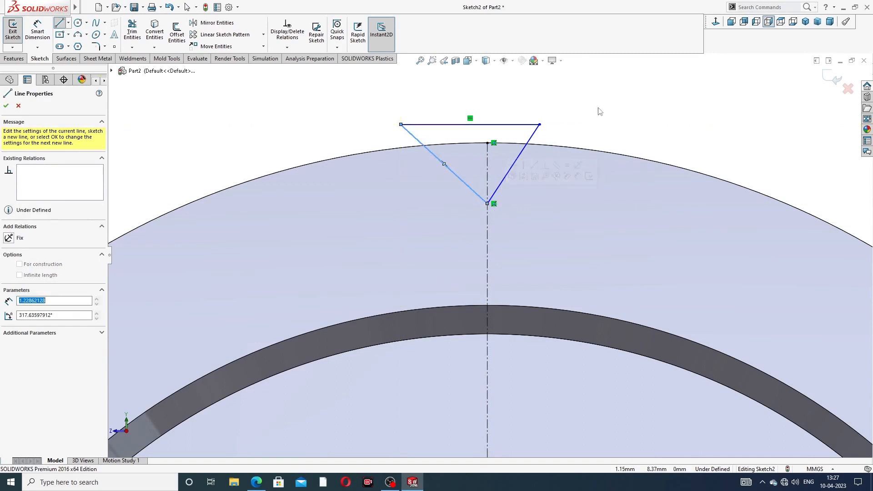
right_click(598, 109)
left_click(612, 115)
Add a midpoint relation between the triangle's horizontal side and the centerline's upper endpoint.
scroll(479, 162, "down", 2)
scroll(475, 139, "down", 1)
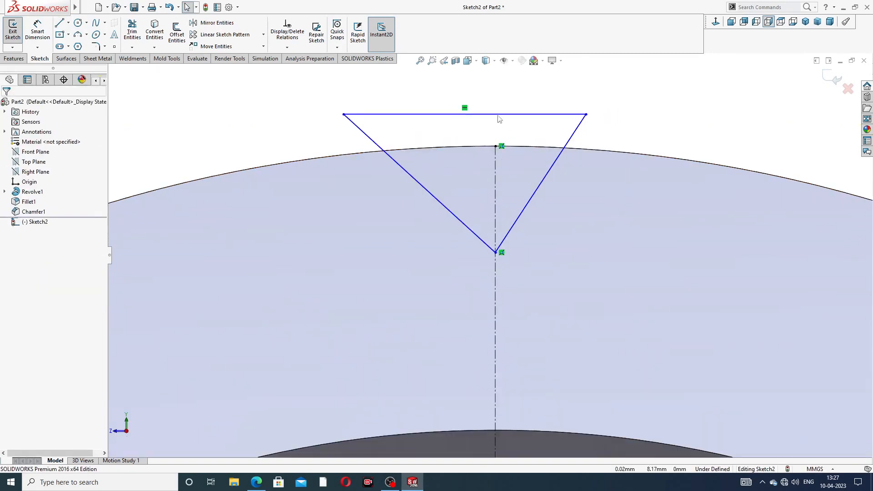
left_click(495, 115)
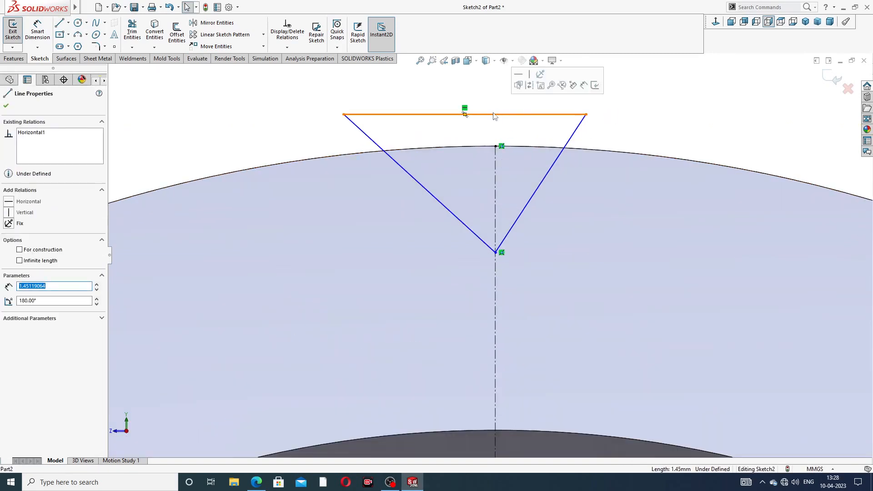
left_click(495, 145, "ctrl")
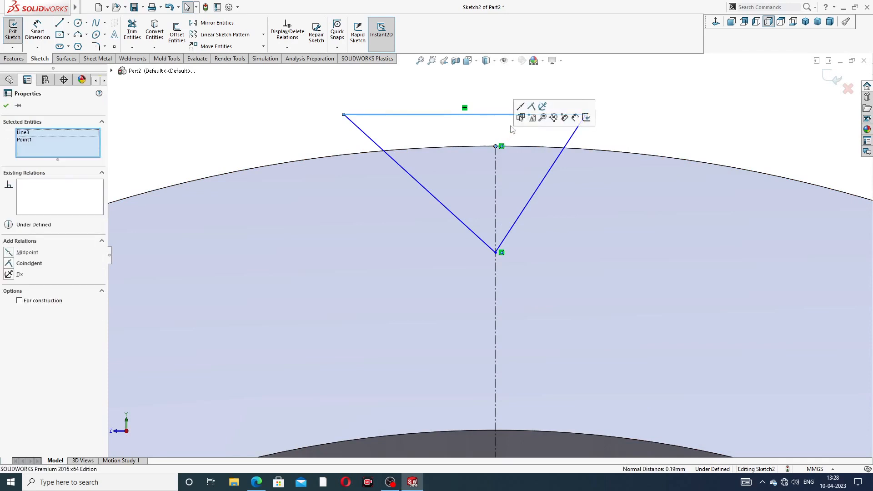
left_click(521, 108)
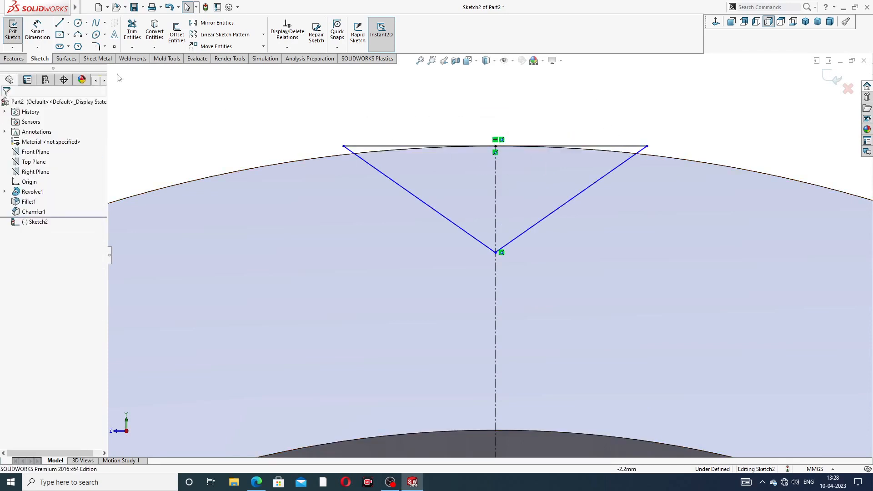
Dimension the angle between the triangle's two sloping sides as 90 degrees.
left_click(38, 31)
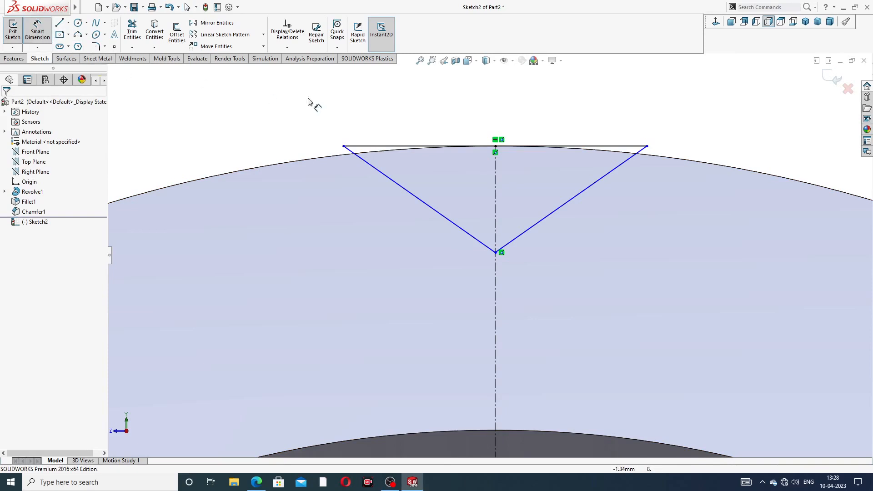
left_click(473, 237)
left_click(539, 223)
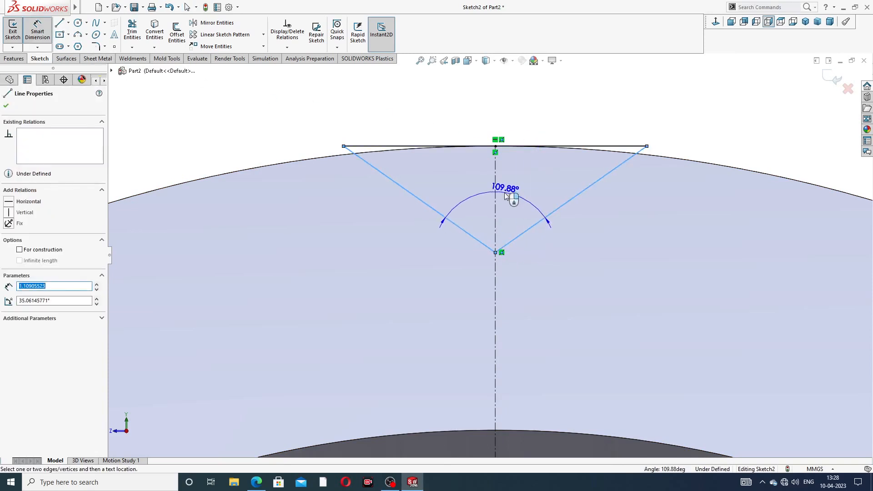
left_click(508, 195)
type("90")
key("Return")
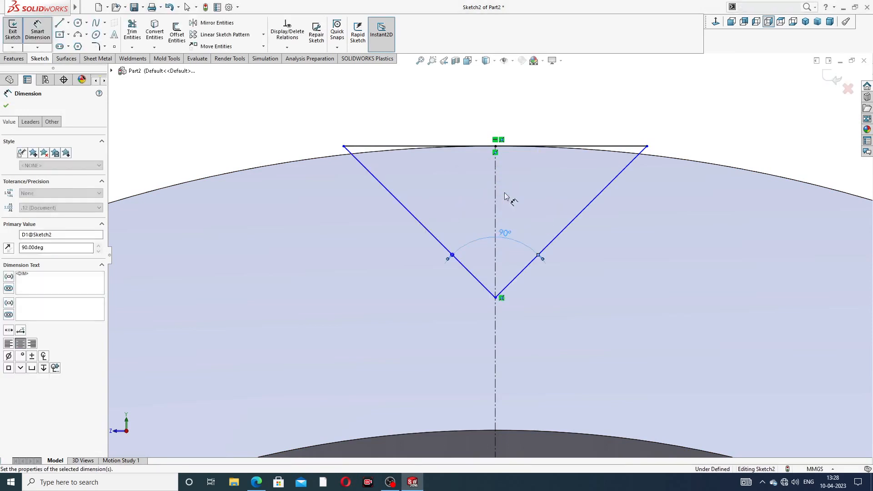
left_click(552, 117)
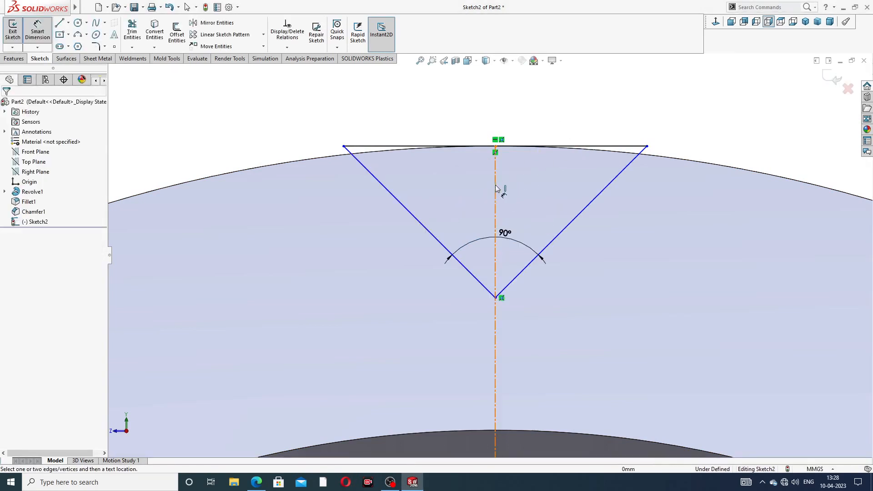
Dimension the triangle's depth from the apex to the centerline's upper endpoint as 0.3 mm.
left_click(496, 298)
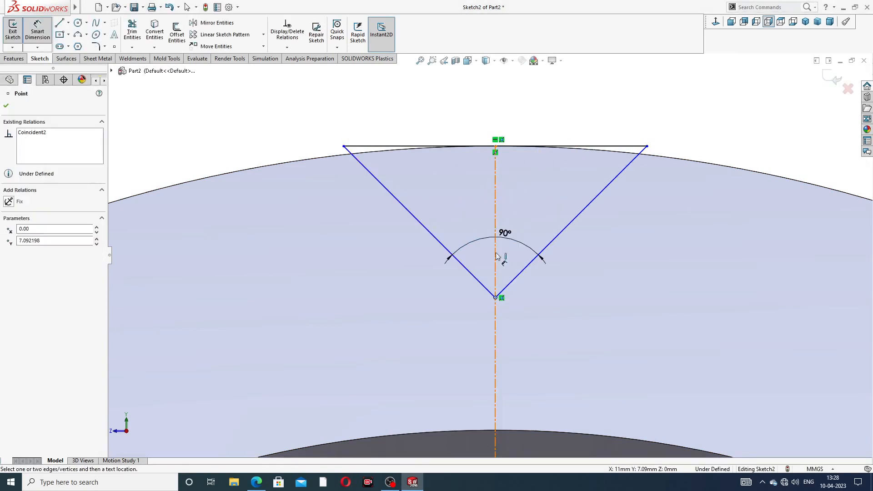
left_click(495, 146)
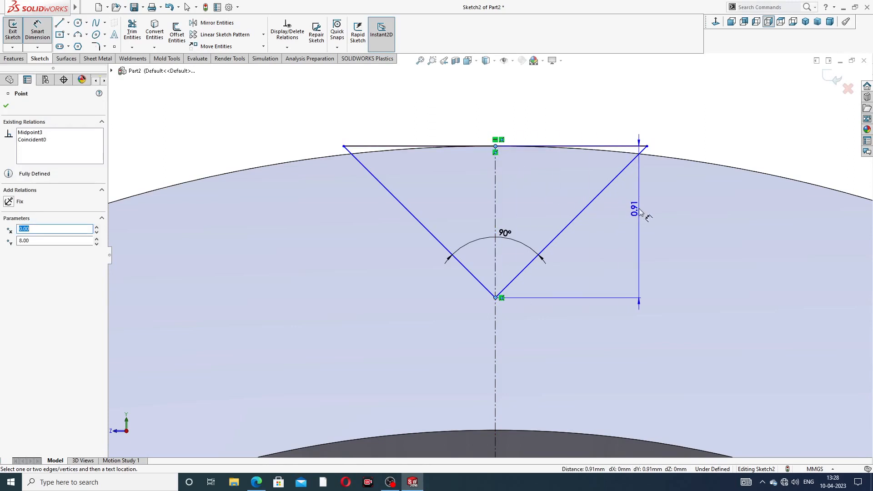
left_click(641, 210)
type(".")
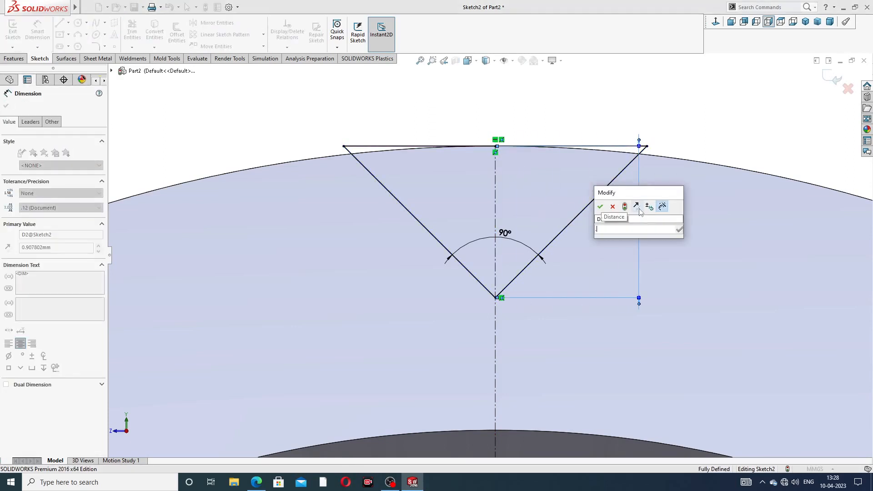
type("3")
key("Return")
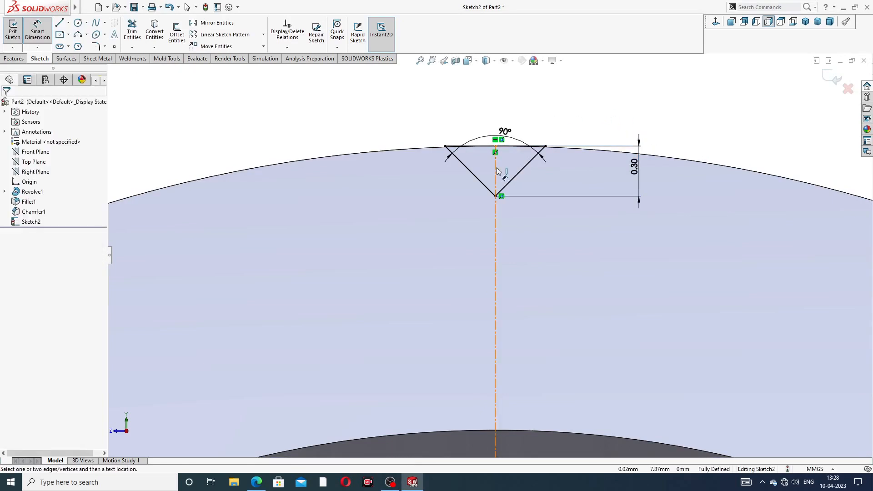
Reposition the triangle's angle and depth dimensions, check the screw drawing PDF in Edge, then return to SOLIDWORKS and end dimensioning.
left_click_drag(508, 135, 506, 117)
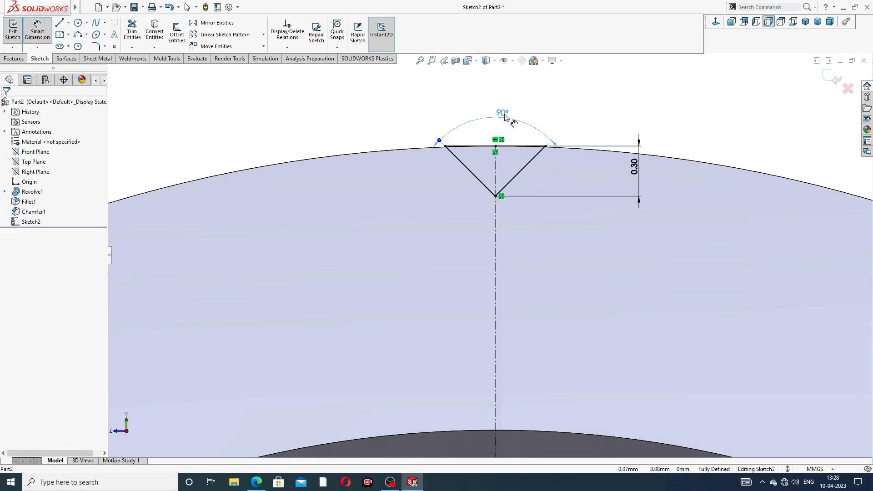
left_click_drag(635, 168, 610, 169)
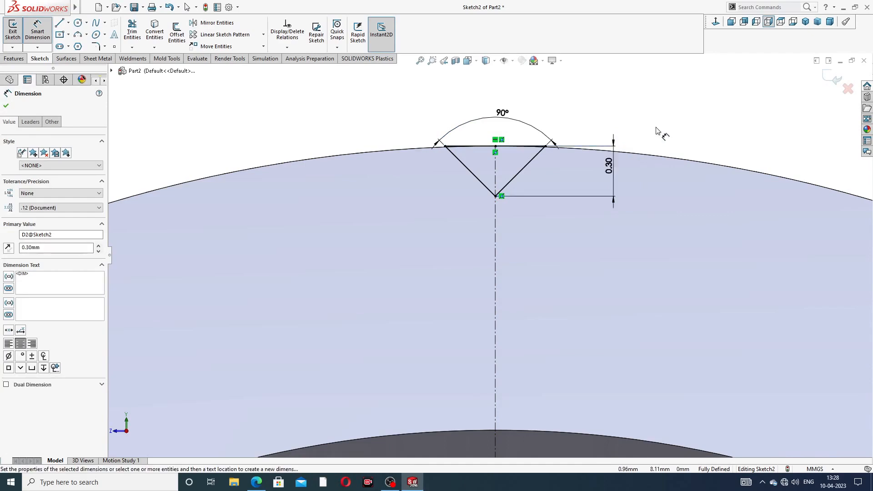
key("Escape")
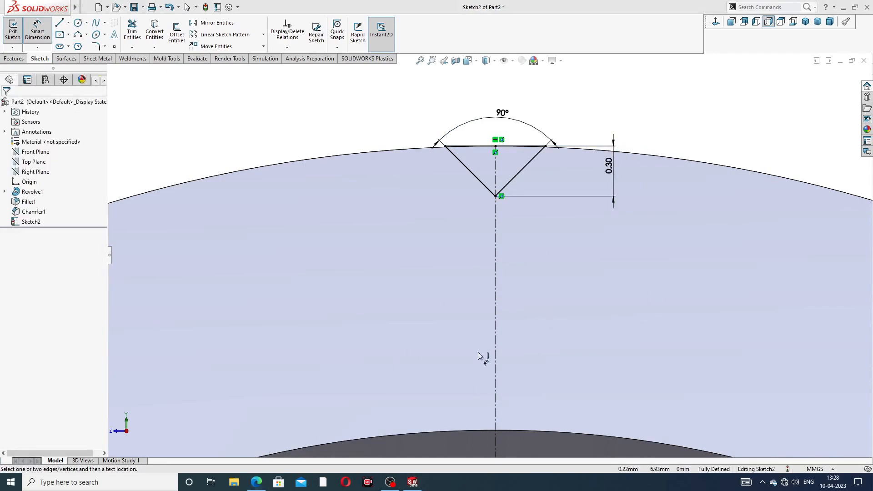
left_click(256, 481)
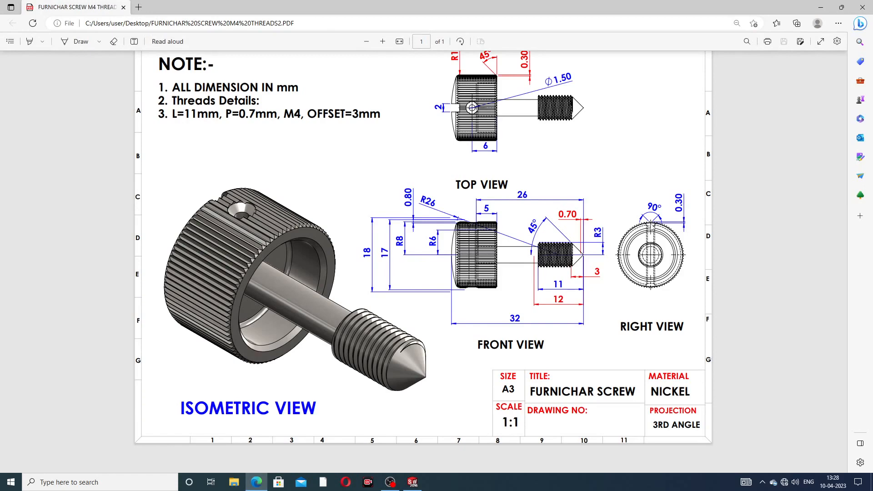
left_click(256, 482)
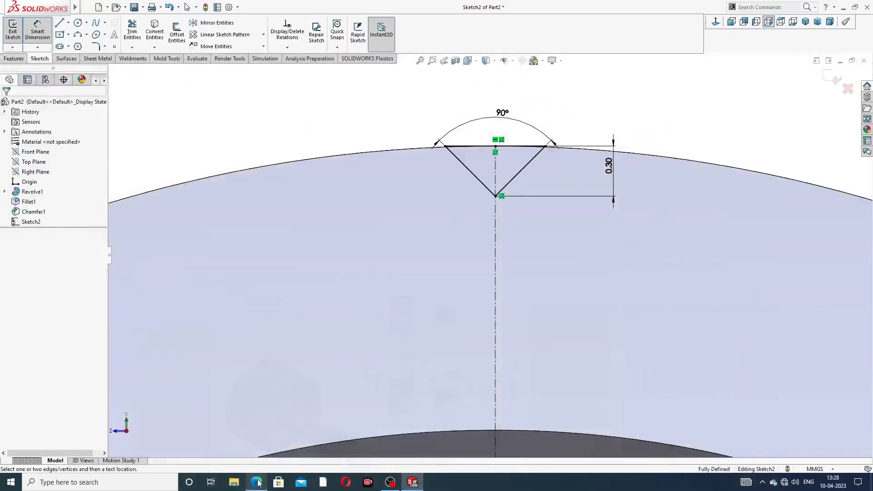
right_click(605, 83)
left_click(632, 110)
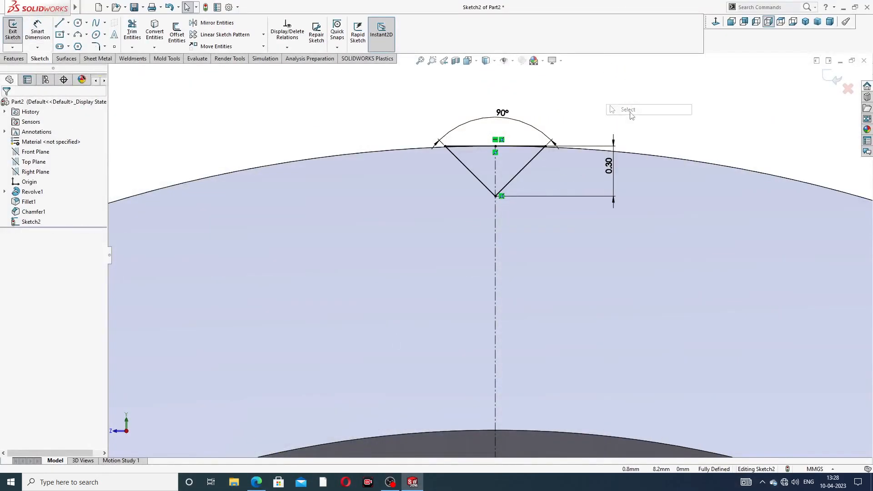
Cut the triangular profile through all of the head with Extruded Cut to form the V-groove.
key("z")
key("z")
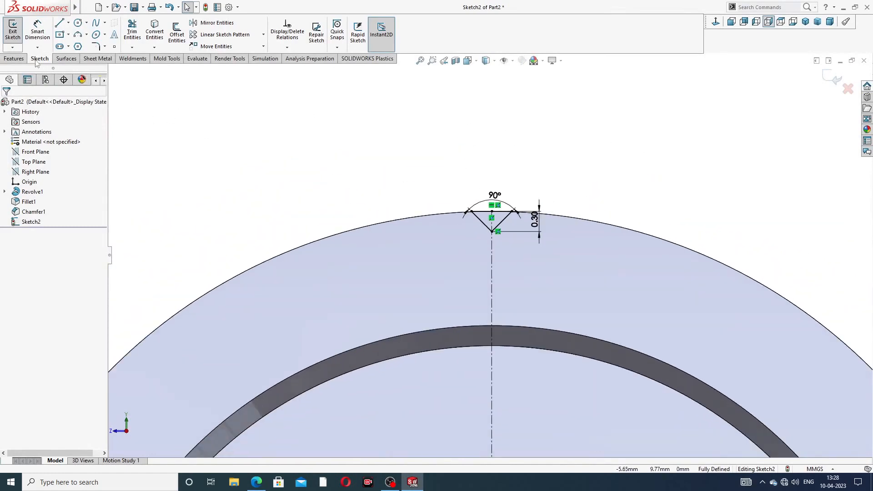
left_click(14, 58)
left_click(135, 34)
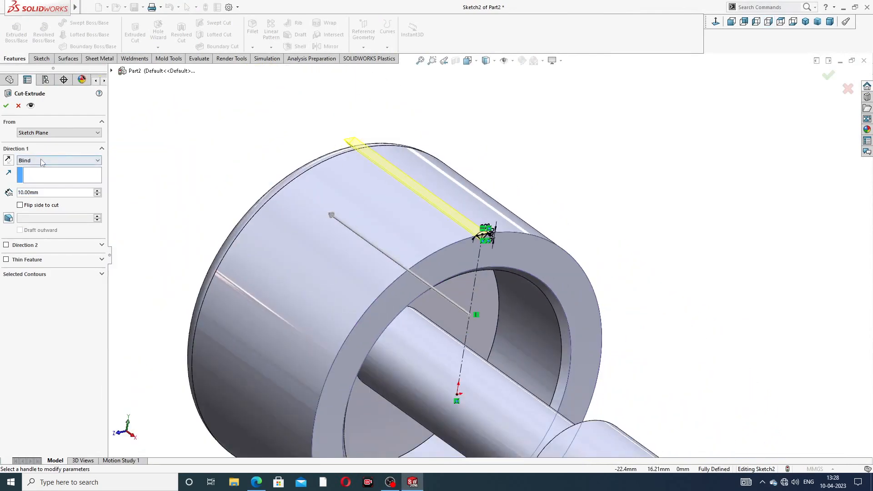
left_click(41, 162)
left_click(41, 173)
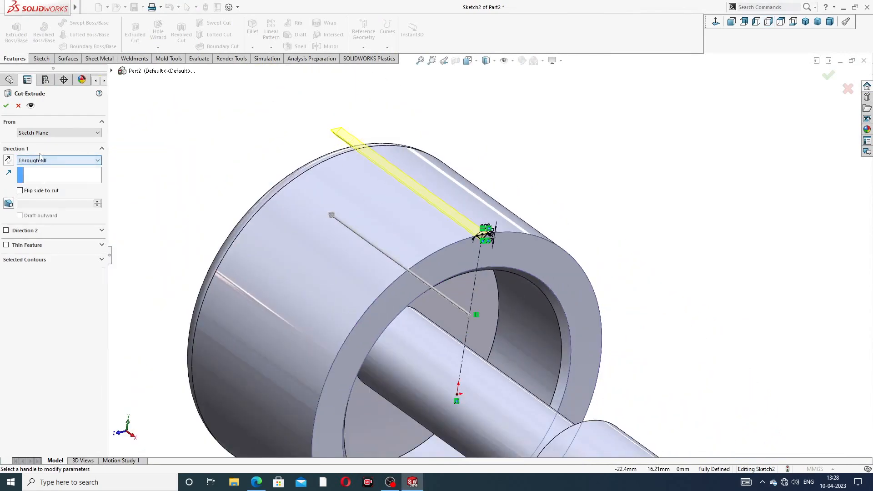
left_click(5, 107)
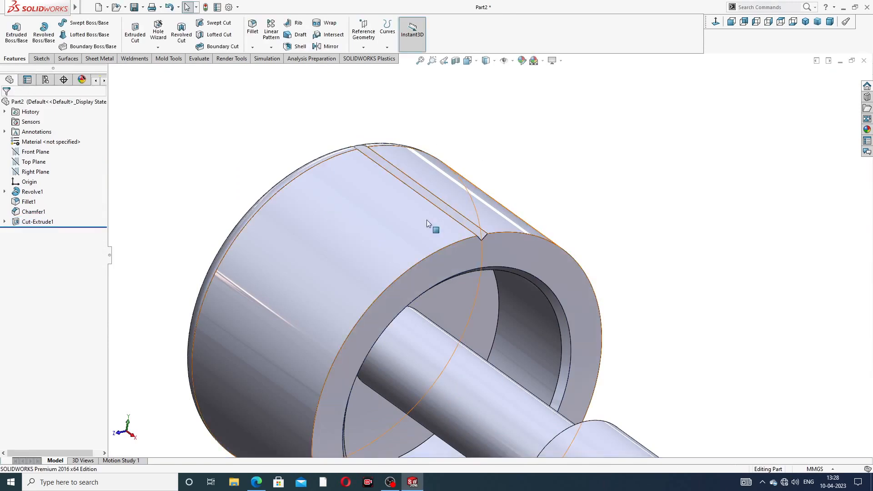
Circular-pattern the V-groove cut around the head's outer circular edge with 80 equally spaced instances over 360 degrees.
mouse_move(427, 220)
middle_mouse_down()
mouse_move(375, 209)
mouse_move(389, 228)
mouse_move(439, 219)
middle_mouse_up()
scroll(484, 119, "down", 3)
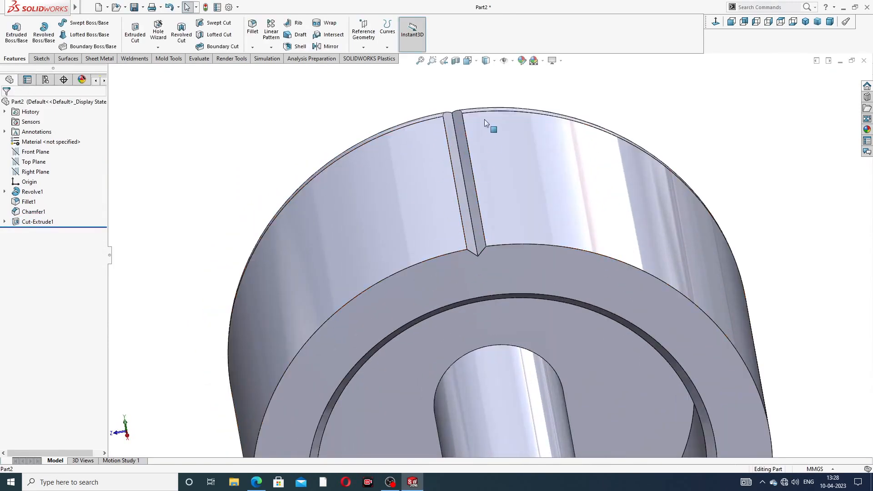
left_click(278, 48)
left_click(289, 69)
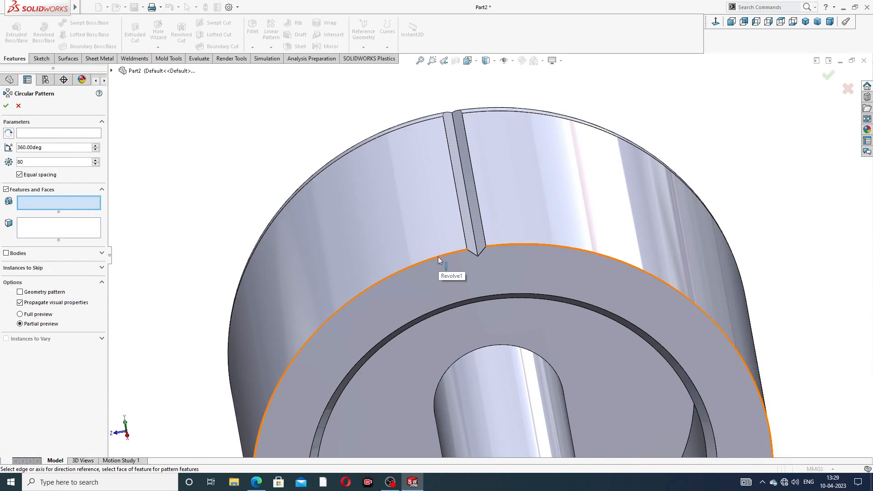
left_click(94, 133)
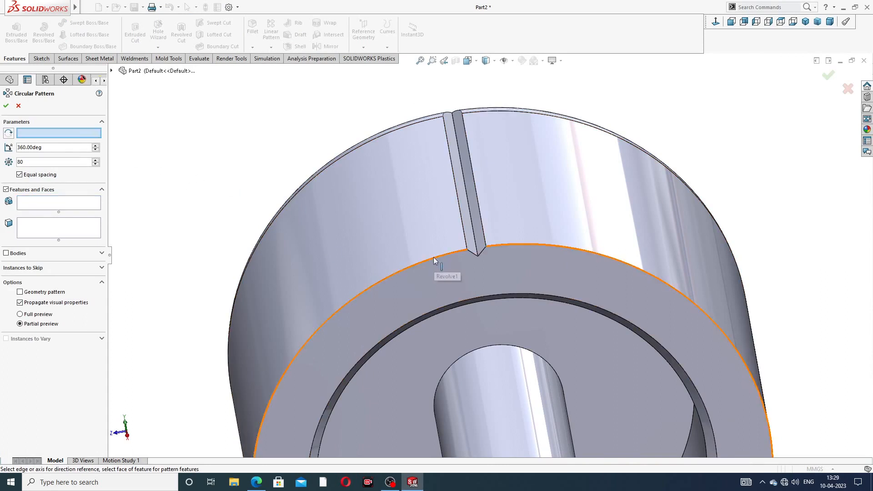
left_click(434, 257)
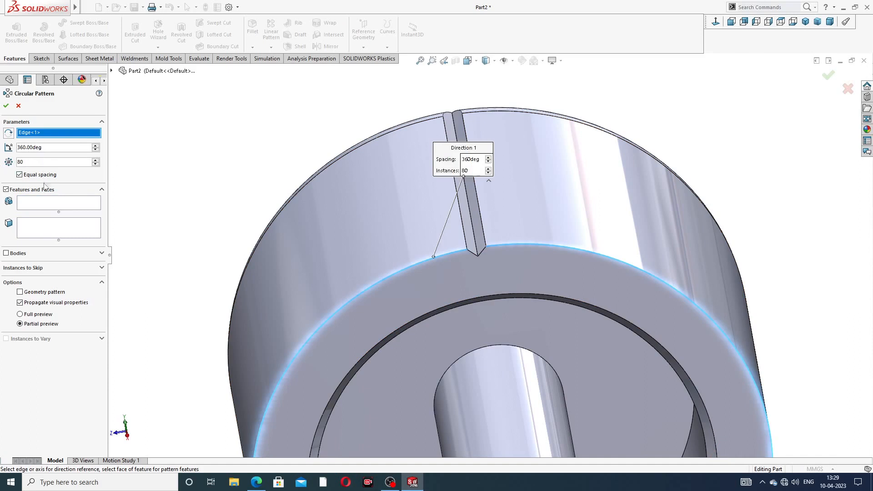
left_click(48, 201)
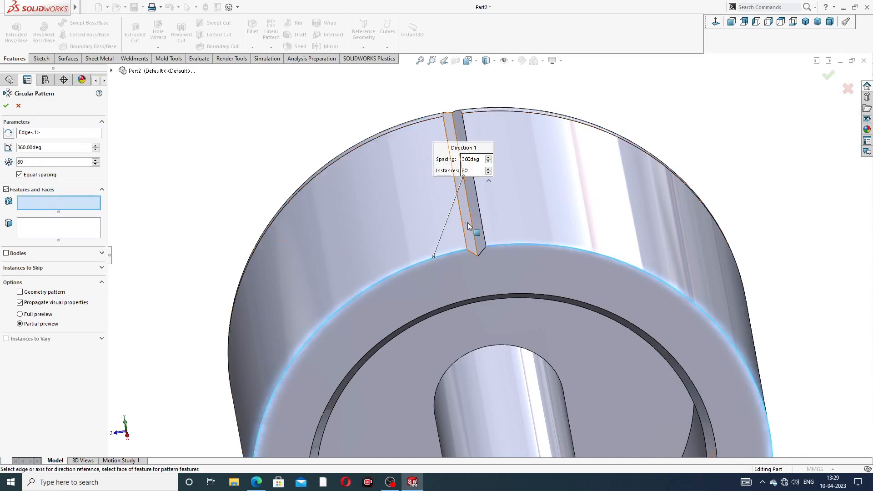
left_click(135, 71)
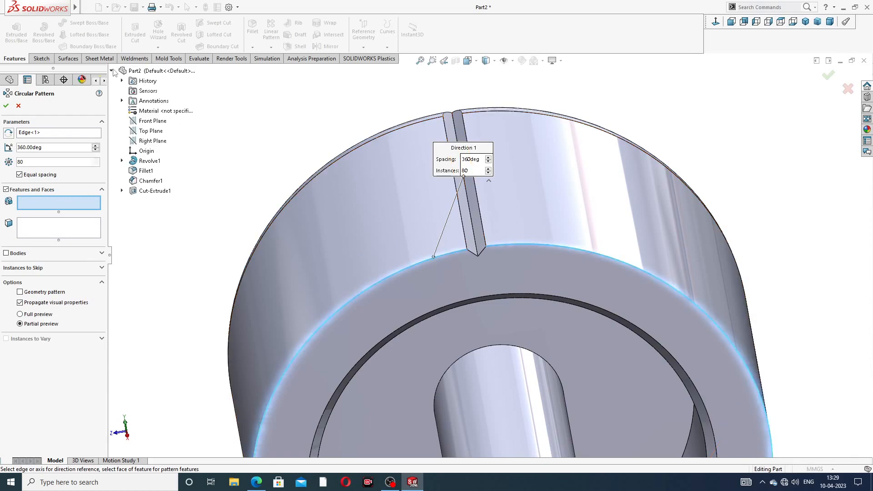
left_click(151, 192)
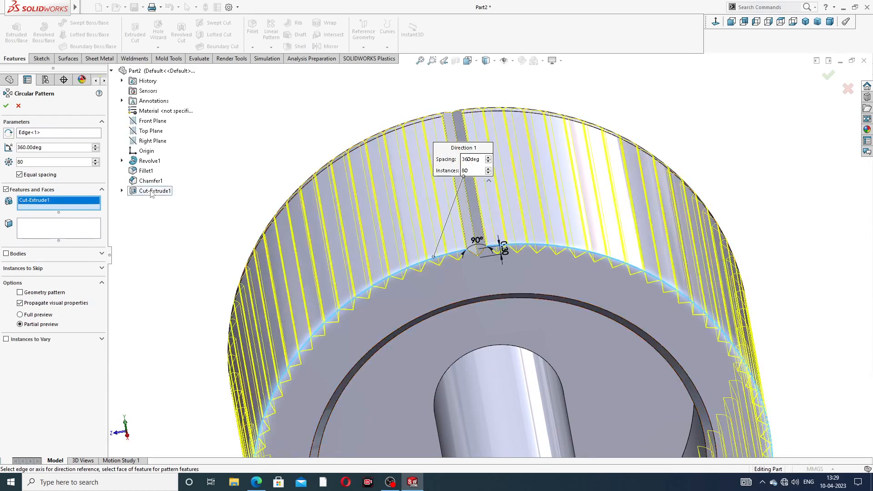
scroll(355, 205, "up", 3)
middle_click_drag(355, 205, 441, 205)
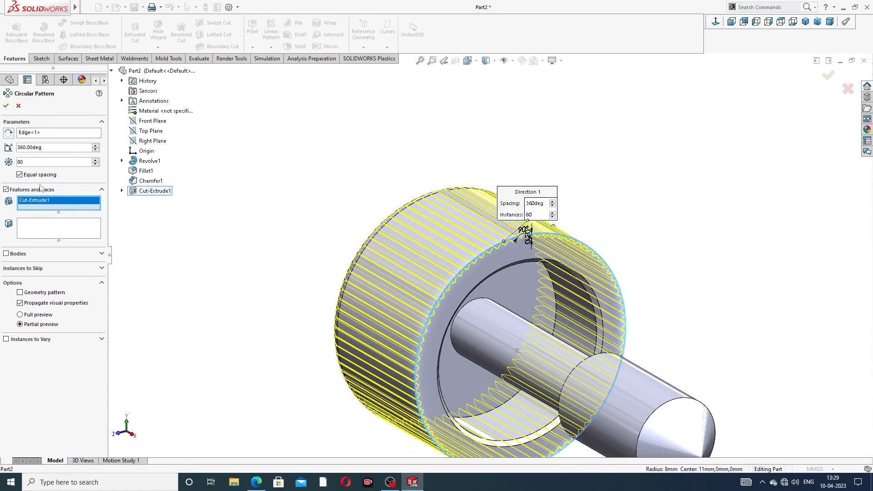
left_click(6, 106)
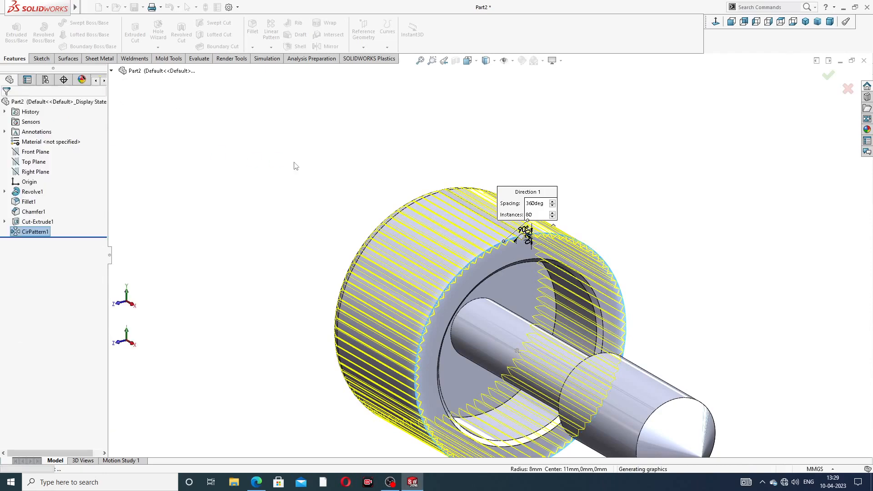
Examine the knurled head from the shank side and the domed side, and check the screw drawing PDF in Edge.
scroll(462, 262, "up", 3)
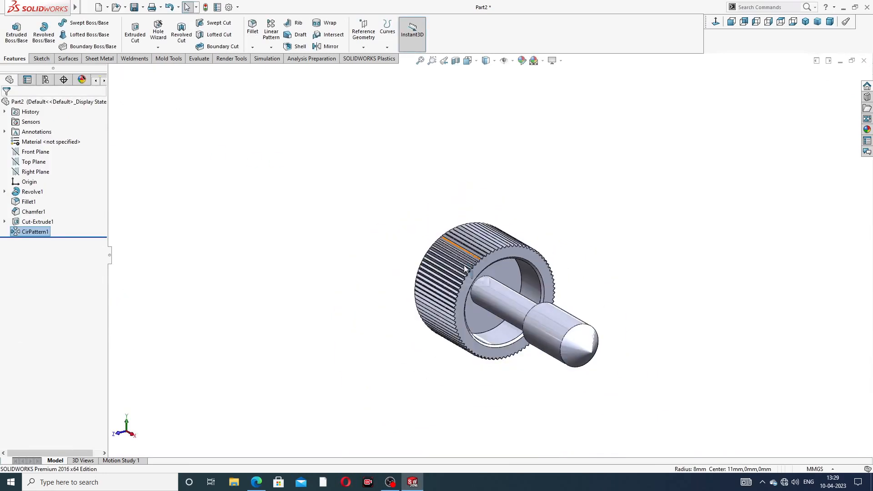
middle_click_drag(463, 266, 480, 214)
scroll(474, 295, "down", 4)
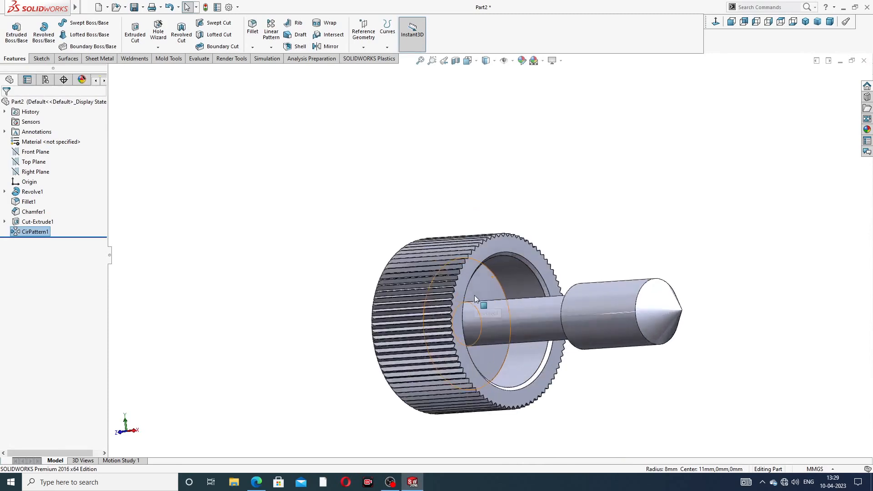
middle_click_drag(526, 256, 486, 296)
scroll(486, 293, "down", 2)
scroll(558, 252, "up", 4)
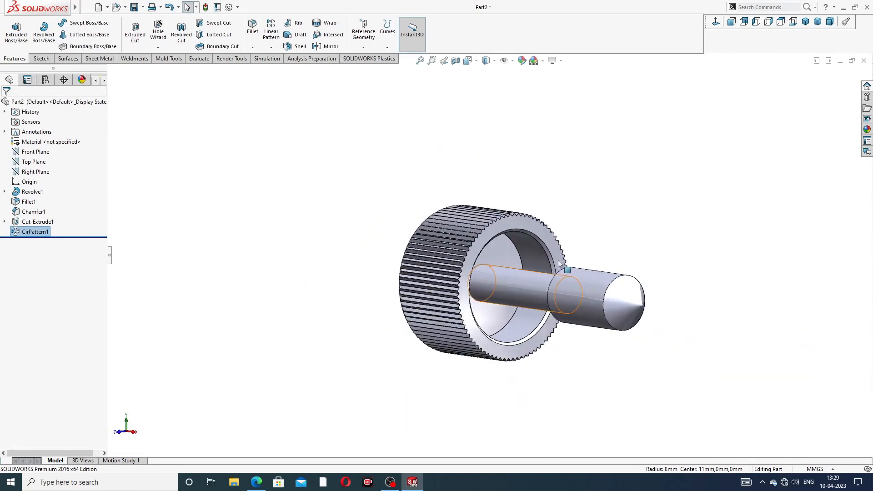
middle_click_drag(564, 265, 618, 236)
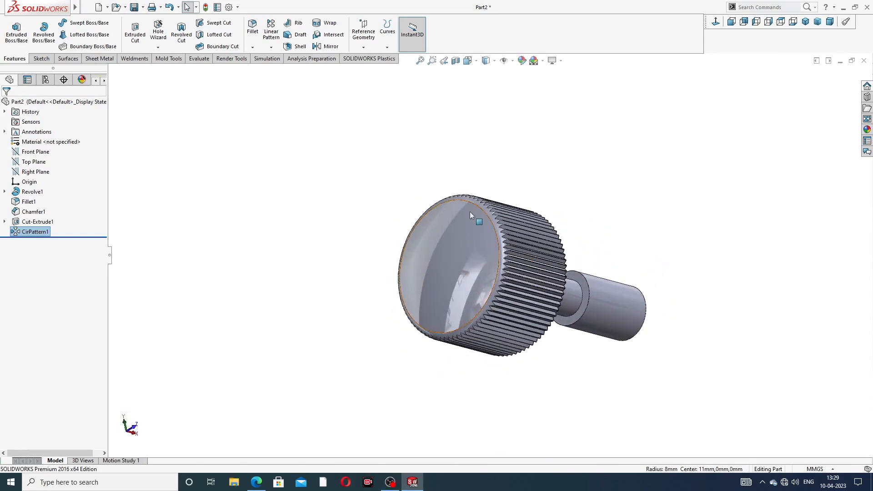
left_click(253, 486)
Create a reference plane parallel to the head's flat ring face and tangent to its domed end face.
middle_click_drag(529, 236, 459, 242)
left_click(363, 48)
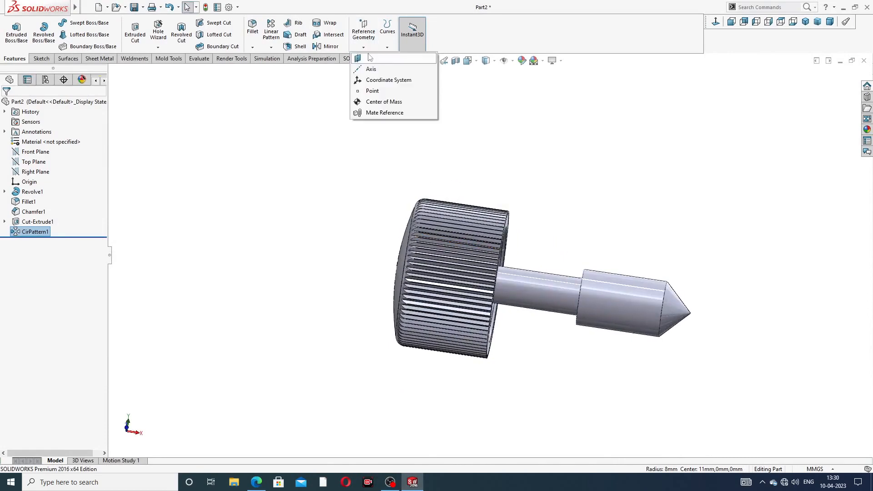
left_click(370, 58)
middle_click_drag(516, 220, 598, 260)
left_click(506, 223)
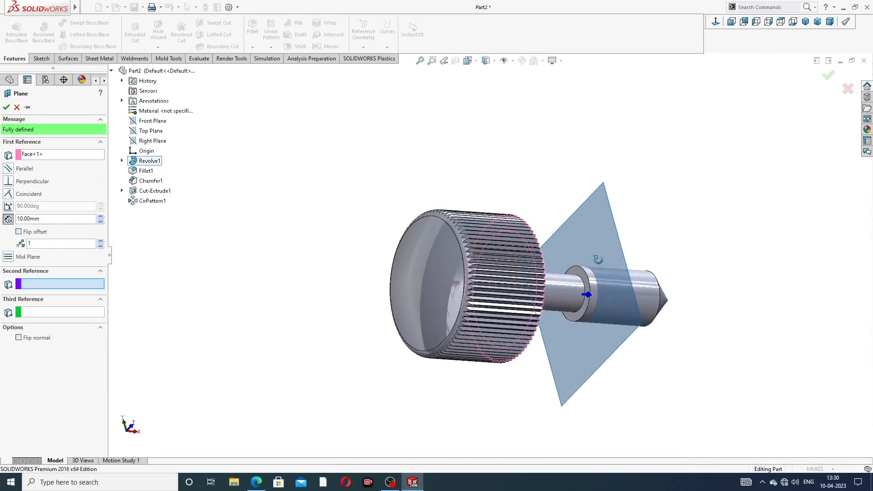
left_click(447, 243)
middle_click_drag(521, 232, 398, 241)
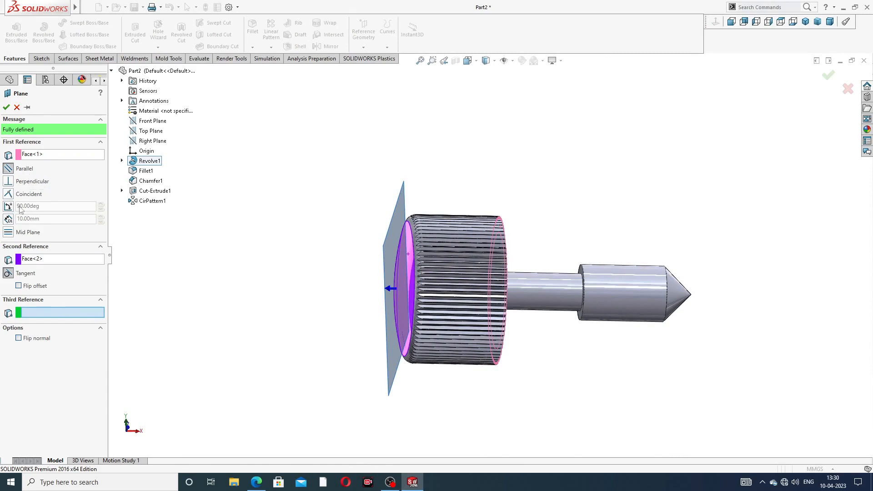
left_click(6, 107)
Start a sketch on the tangent plane, viewed normal to it, and draw an origin-centered rectangle about 23 mm by 2.8 mm.
middle_click_drag(336, 195, 353, 167)
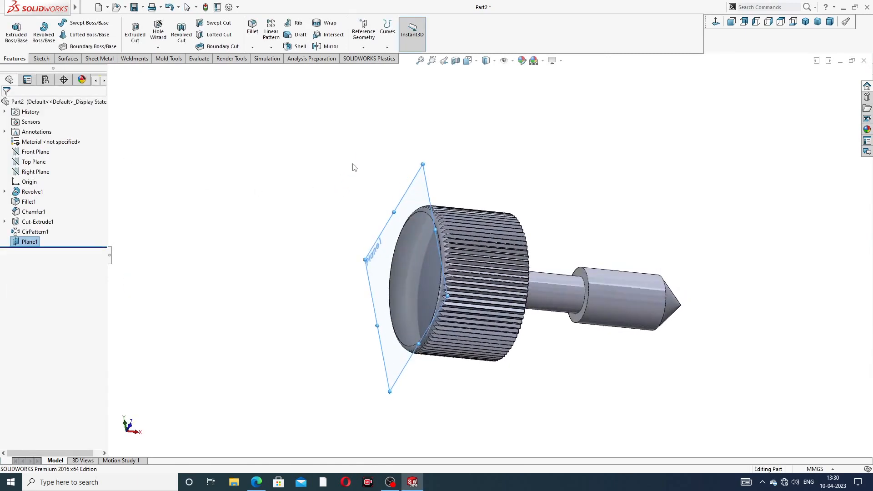
left_click(415, 177)
left_click(446, 162)
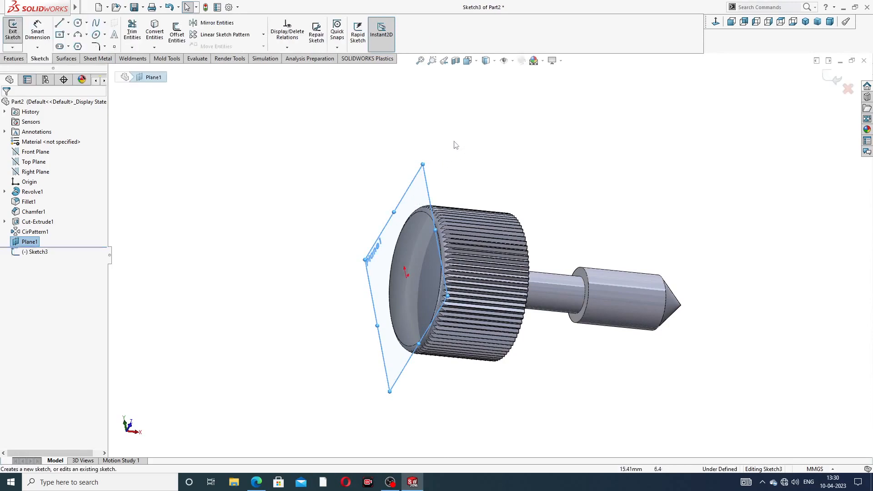
left_click(717, 22)
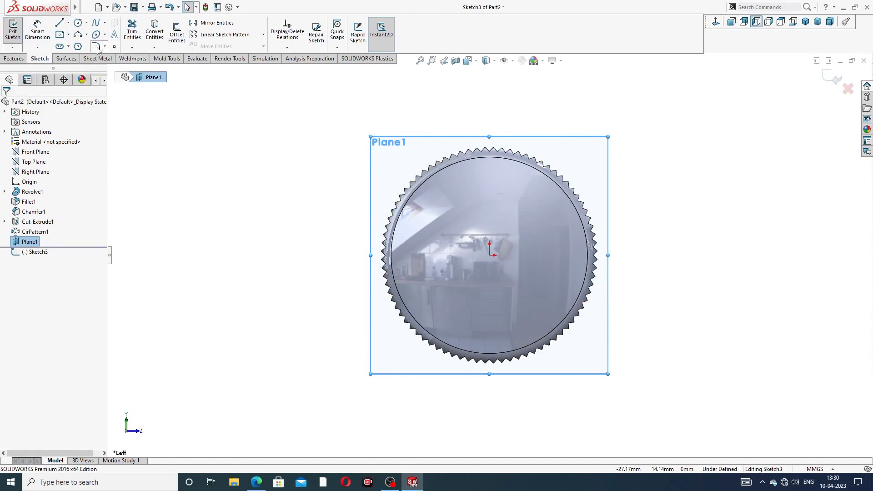
left_click(68, 35)
left_click(84, 57)
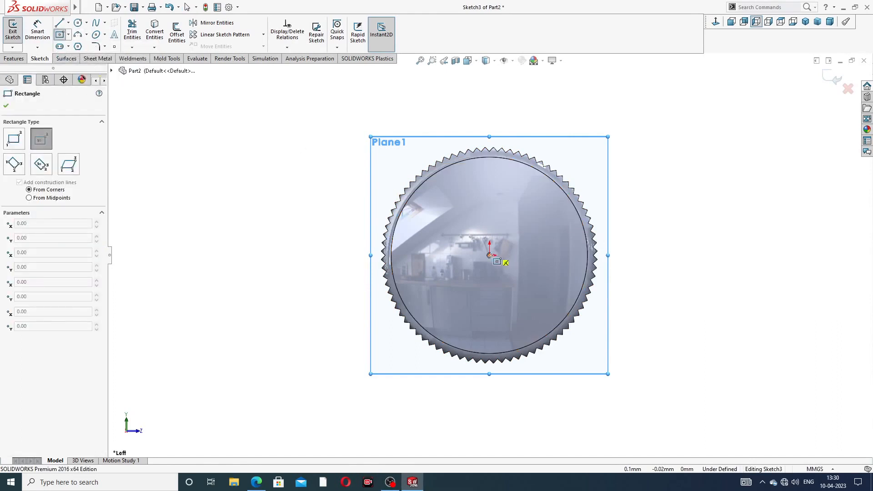
left_click(490, 255)
left_click(645, 236)
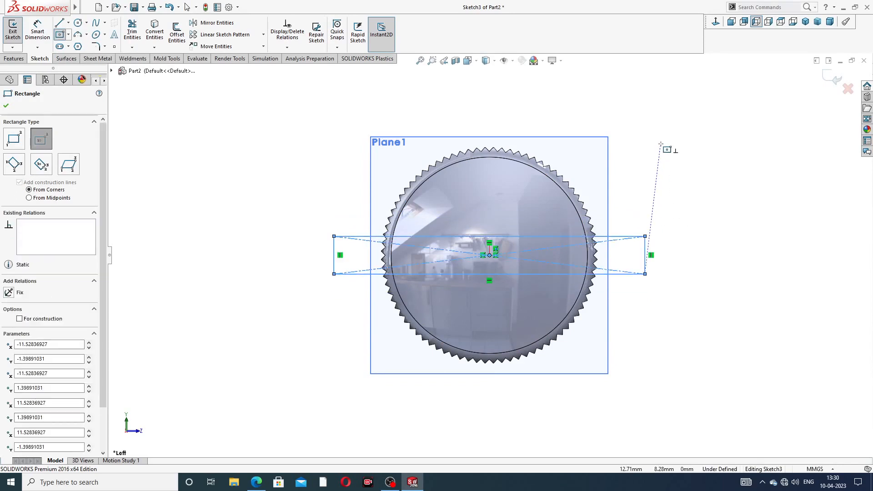
right_click(665, 146)
left_click(687, 151)
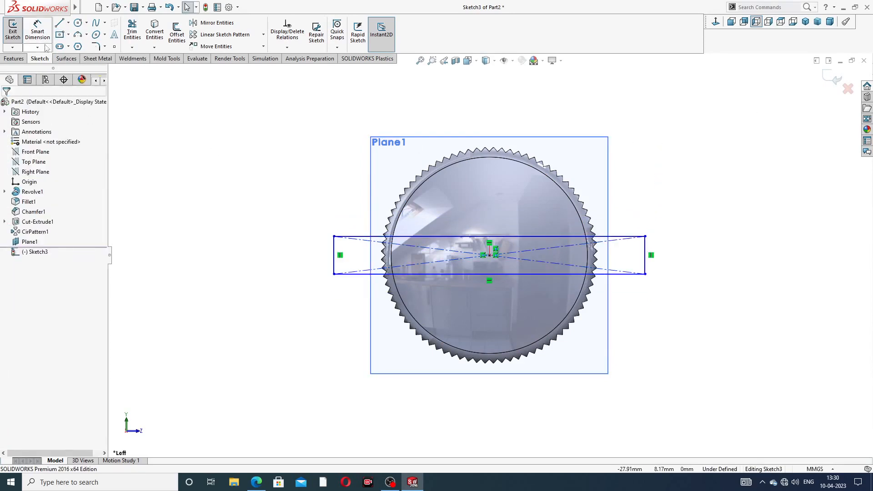
Dimension the rectangle's horizontal length as 18 mm.
left_click(37, 31)
left_click(524, 236)
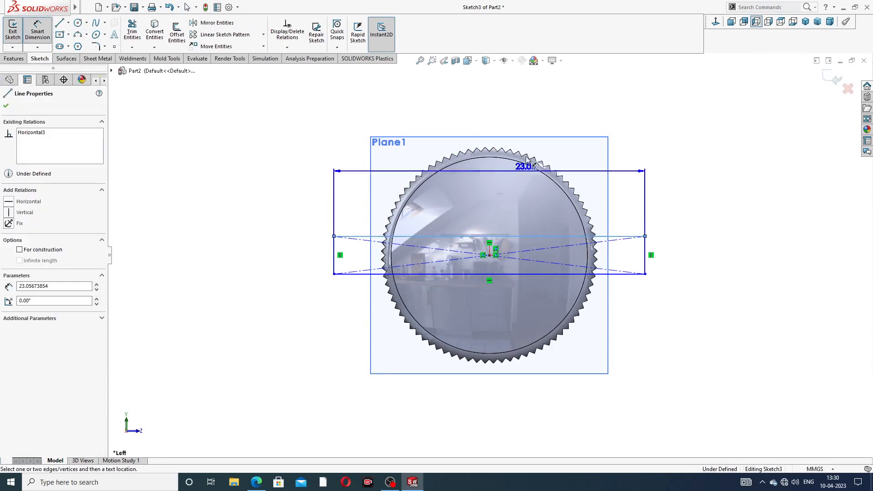
left_click(522, 124)
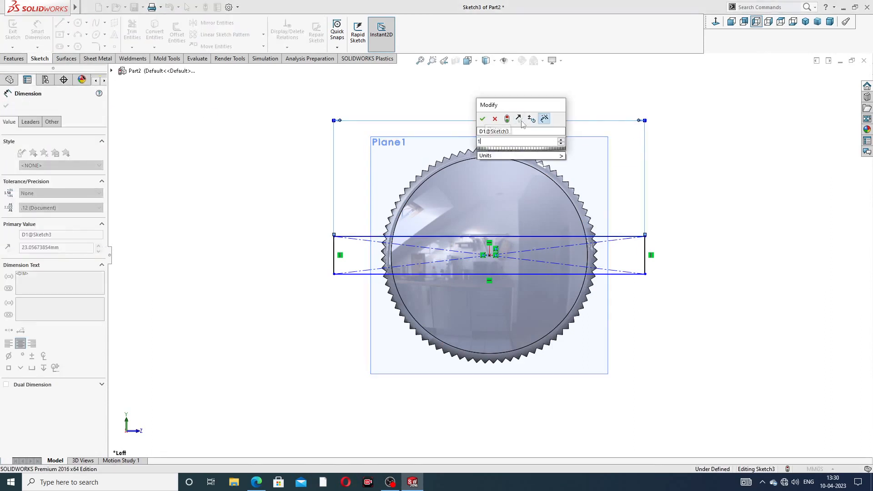
key("Return")
left_click(655, 147)
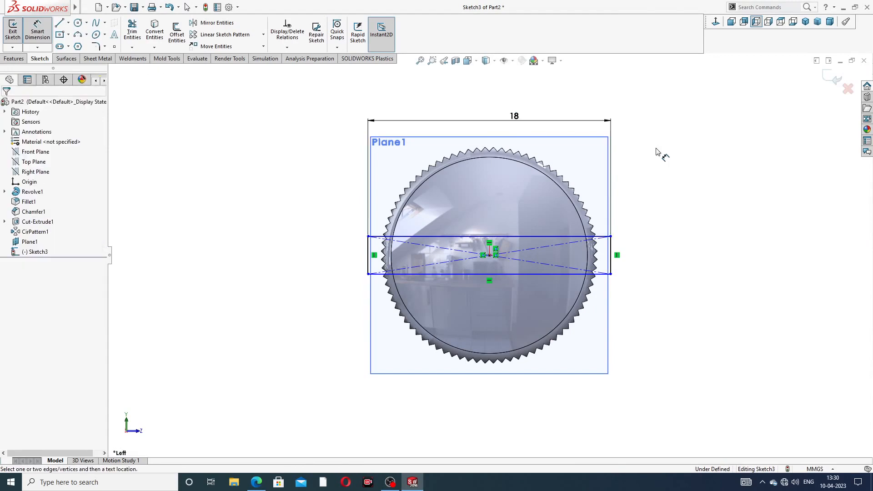
Dimension the rectangle's vertical height as 3 mm.
left_click(610, 248)
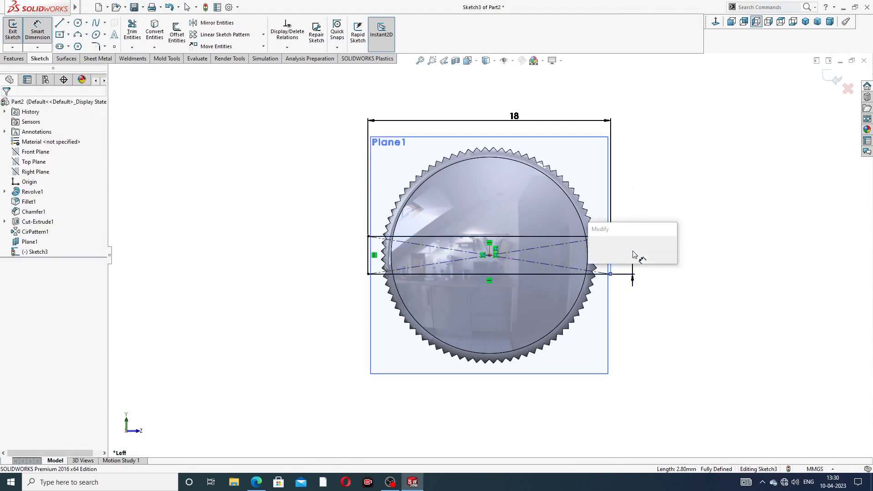
left_click(633, 253)
type("3")
key("Return")
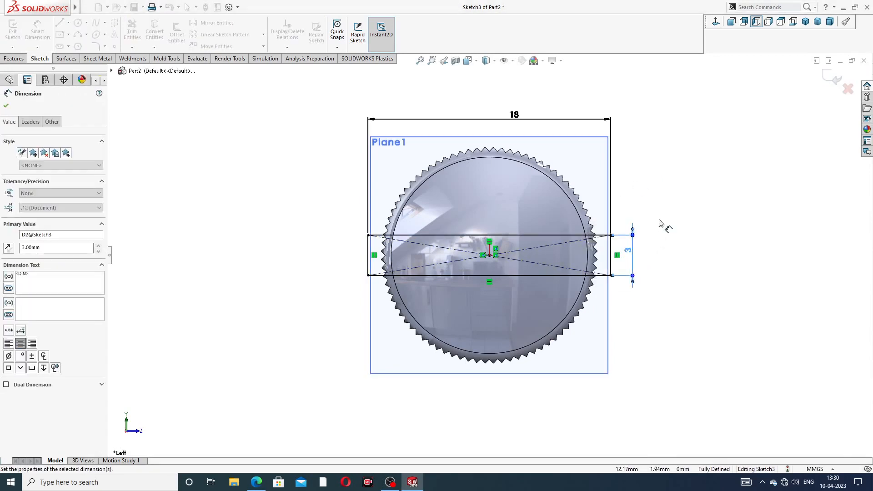
left_click(660, 204)
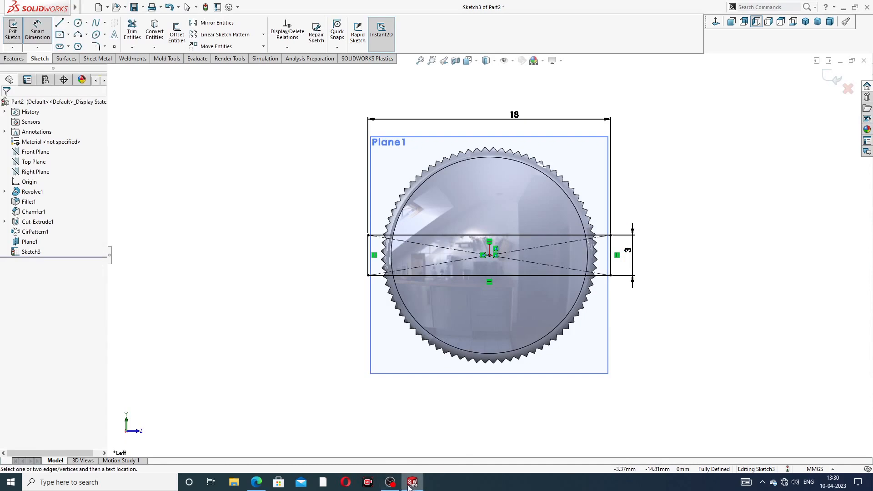
Check the slot width in the screw drawing PDF in Edge, set the rectangle's height to 2 mm in SOLIDWORKS, and end dimensioning.
left_click(256, 482)
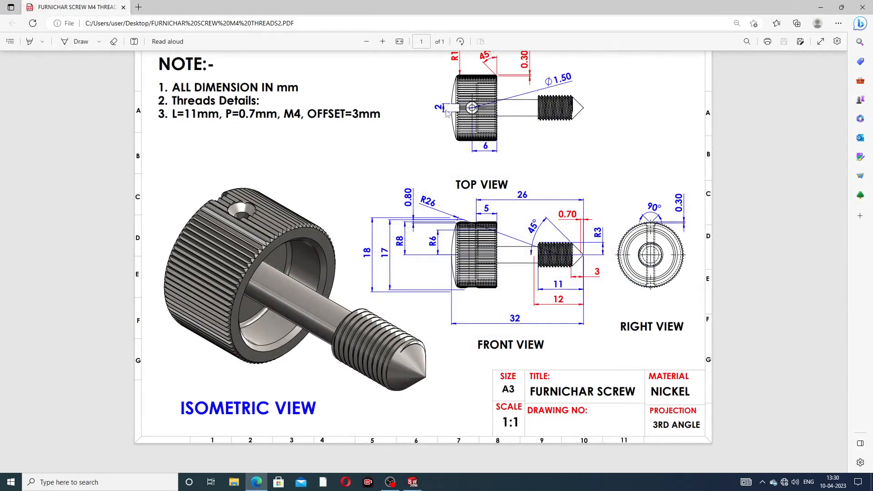
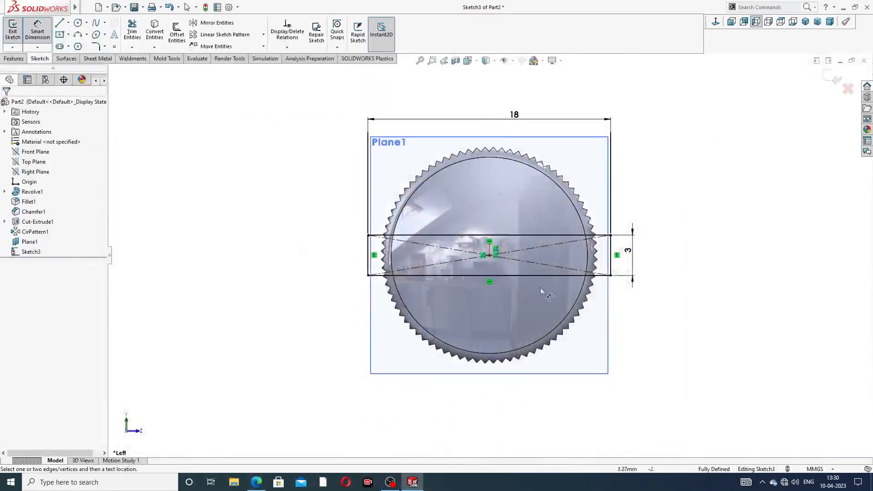
left_click(628, 251)
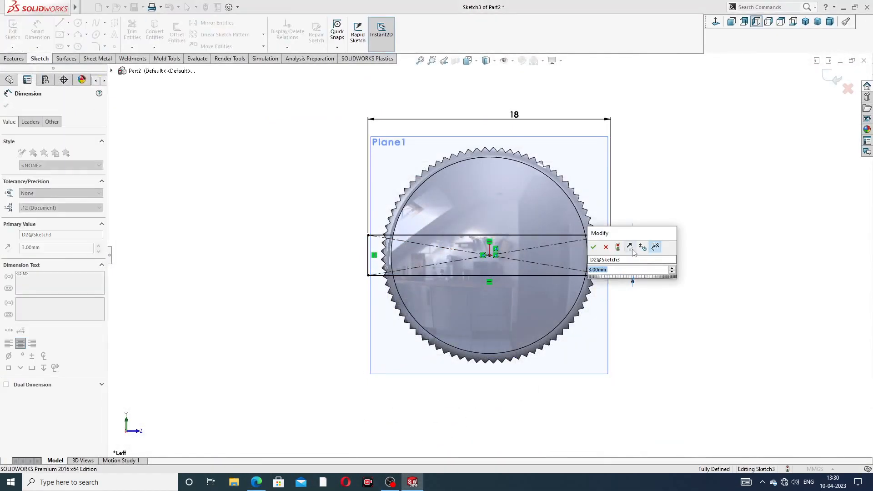
type("2")
key("Return")
left_click(653, 252)
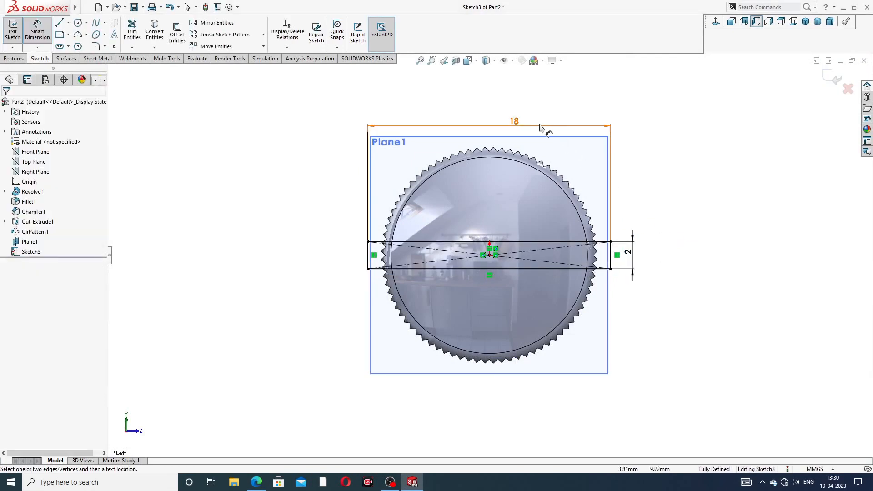
right_click(690, 115)
left_click(715, 135)
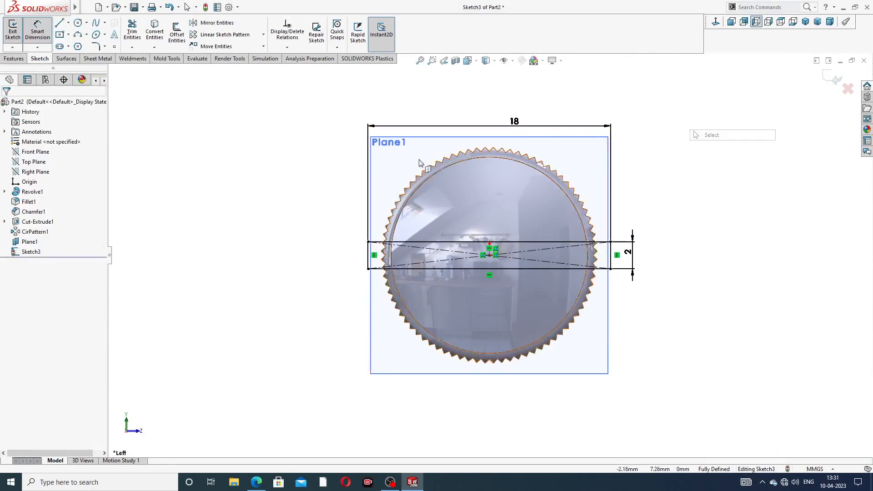
Start an Extruded Cut from the slot rectangle with its end condition set to Offset From Surface.
left_click(22, 60)
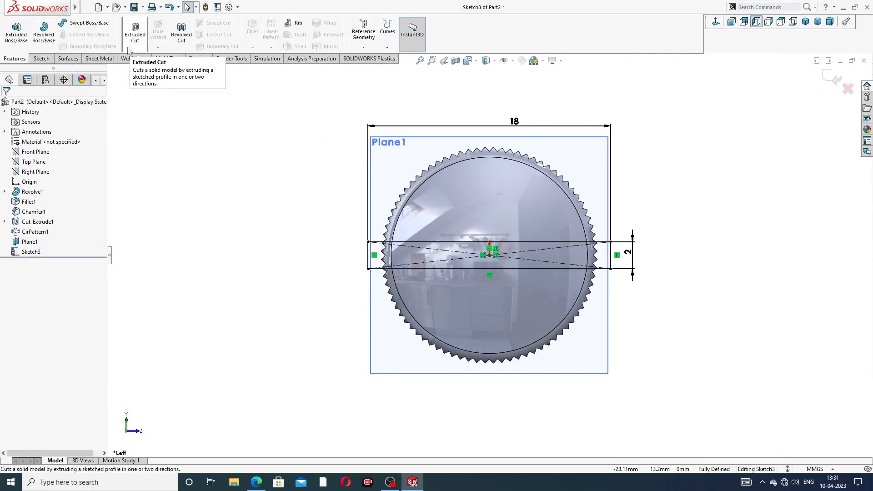
left_click(135, 33)
middle_click_drag(599, 226, 490, 249)
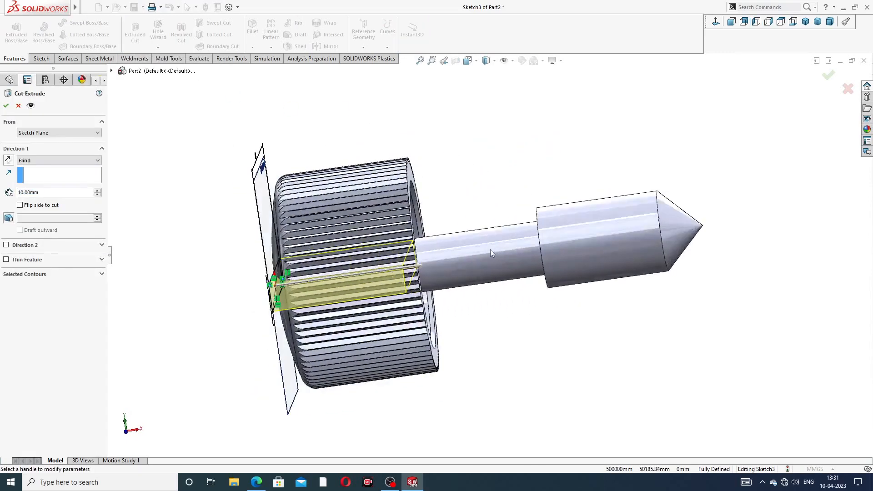
scroll(490, 249, "up", 2)
scroll(416, 246, "down", 3)
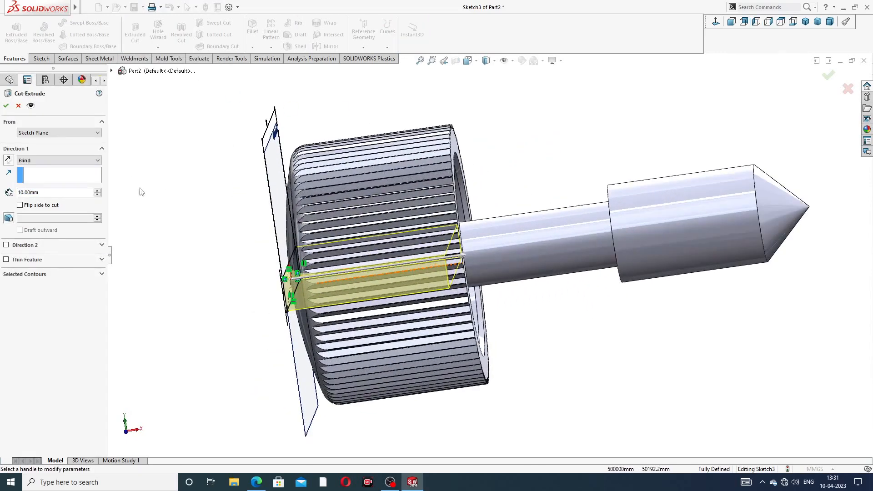
scroll(416, 246, "up", 3)
middle_click_drag(421, 257, 399, 184)
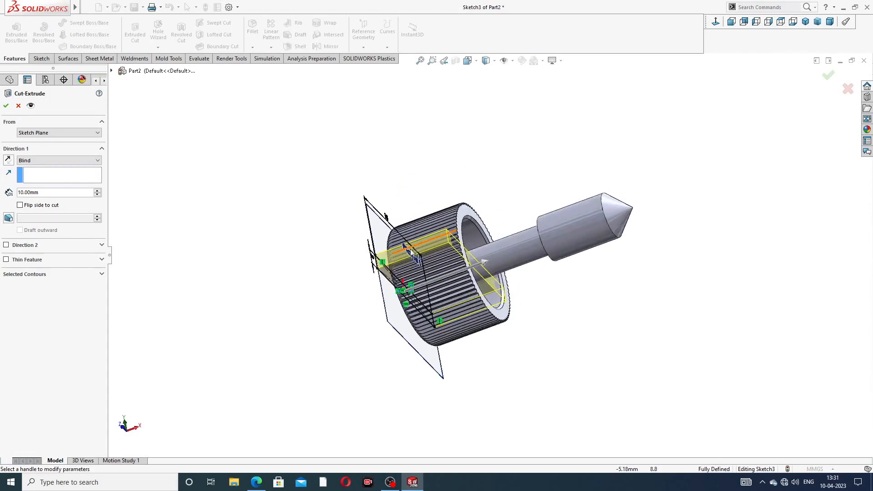
scroll(395, 242, "down", 2)
left_click(51, 161)
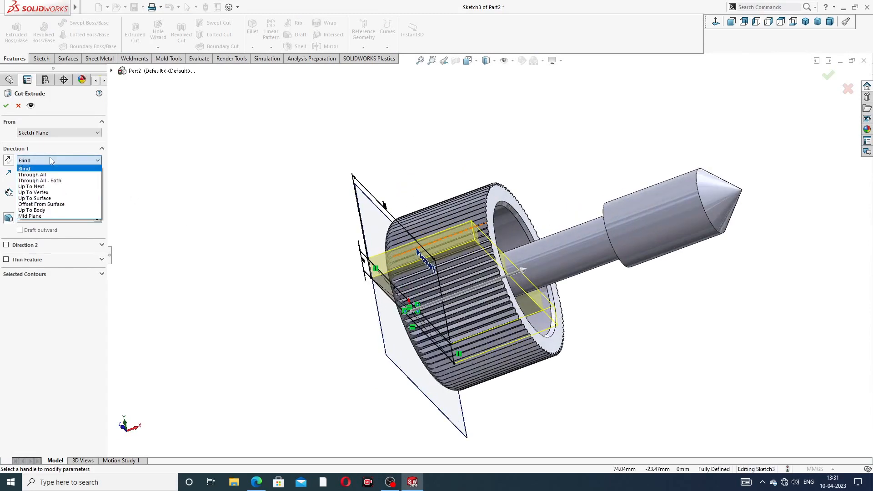
left_click(74, 205)
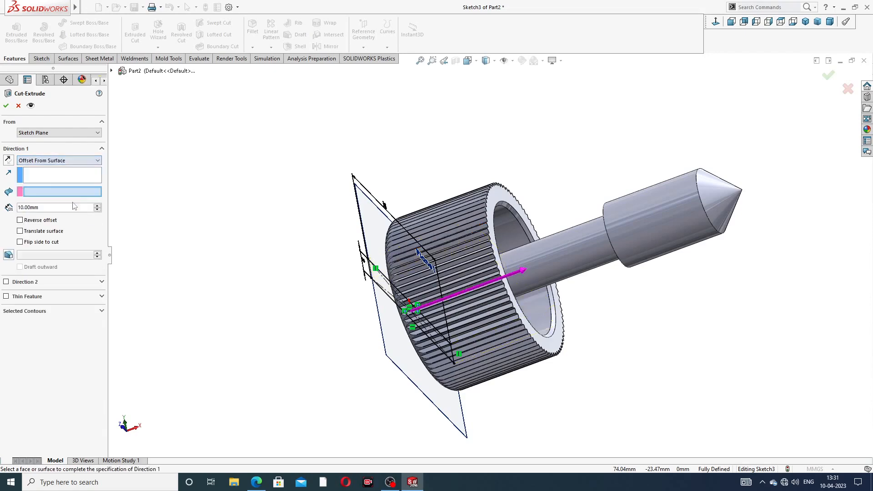
End the slot cut 7 mm from the knurled head's ring-shaped face on the shank side and accept the cut.
scroll(520, 254, "down", 2)
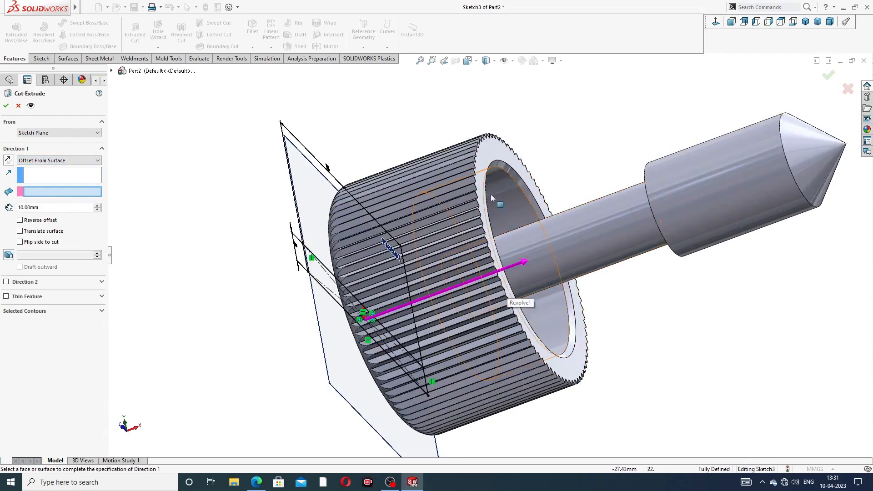
left_click(482, 186)
mouse_move(490, 216)
middle_mouse_down()
mouse_move(536, 223)
mouse_move(489, 227)
mouse_move(484, 213)
middle_mouse_up()
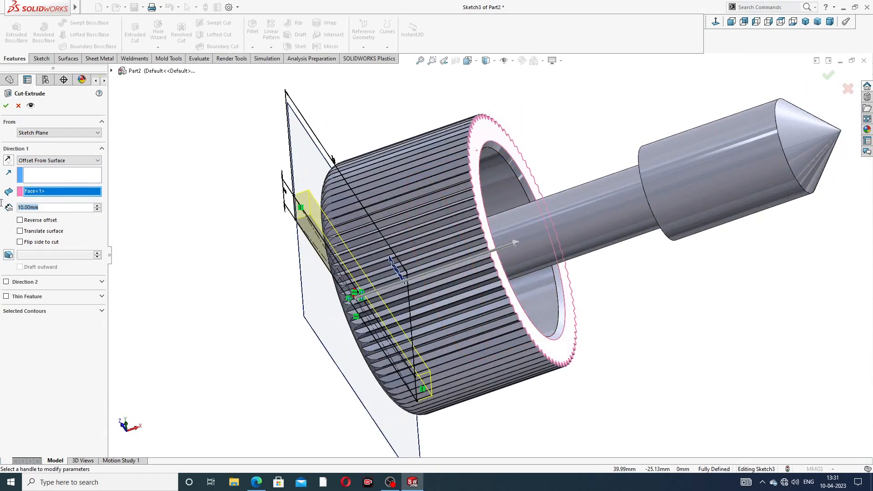
type("7")
key("Return")
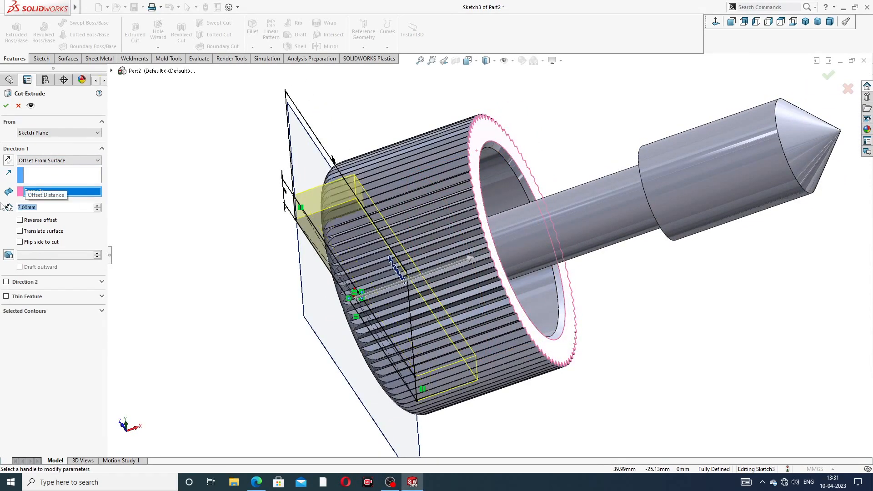
middle_click_drag(395, 218, 454, 191)
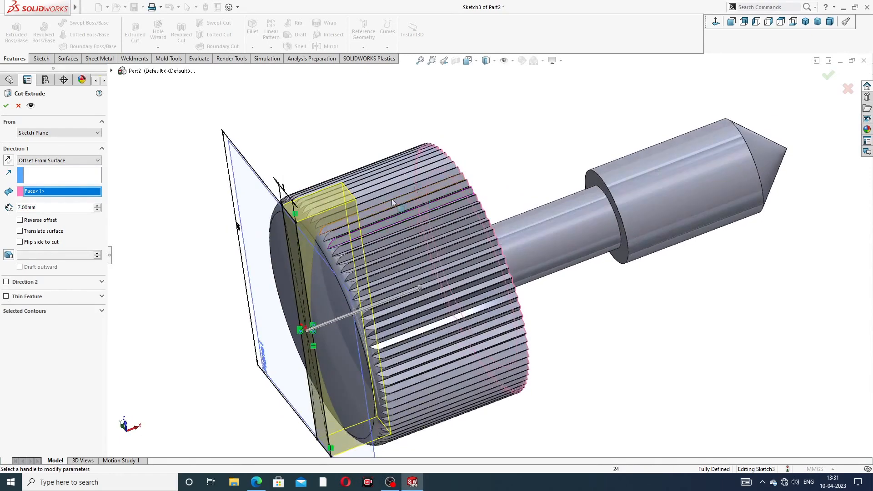
left_click(6, 106)
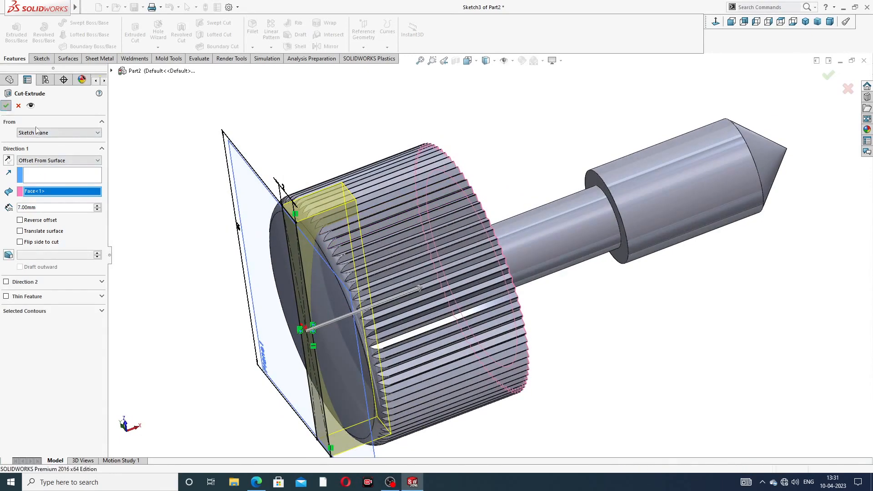
Hide the tangent plane Plane1 at the slotted end of the head.
scroll(406, 225, "up", 2)
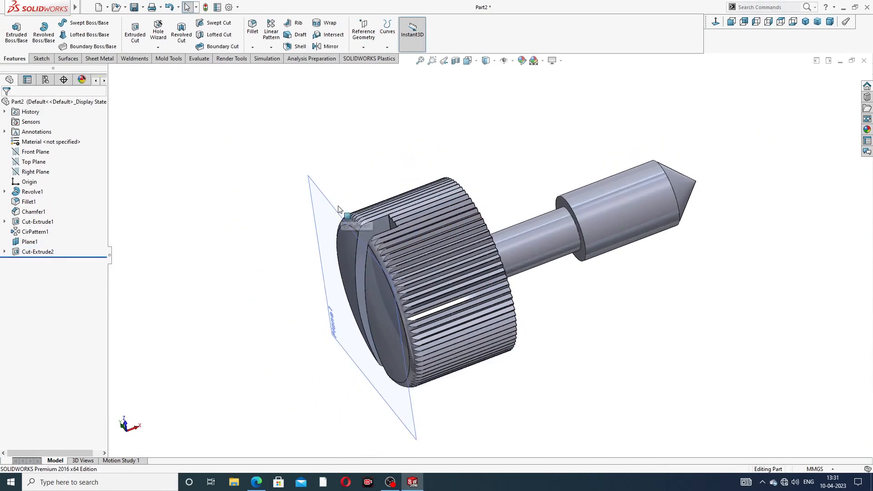
left_click(336, 209)
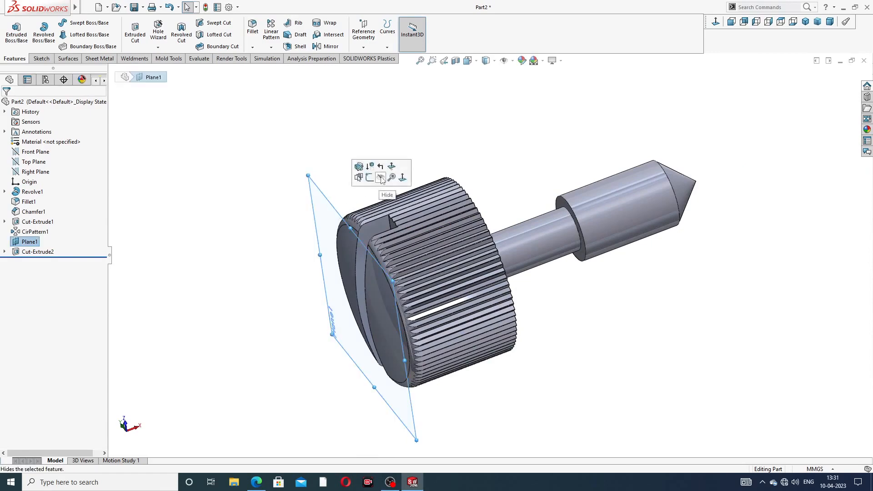
left_click(384, 195)
middle_click_drag(392, 219, 594, 183)
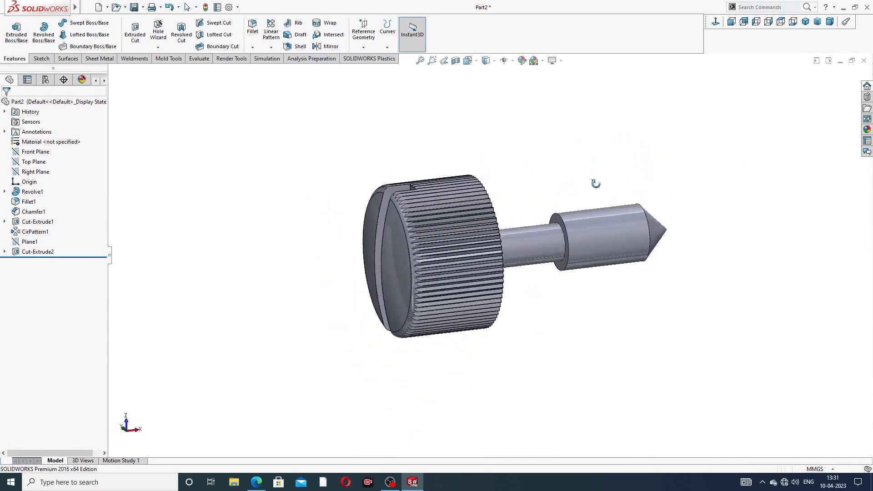
scroll(522, 216, "down", 2)
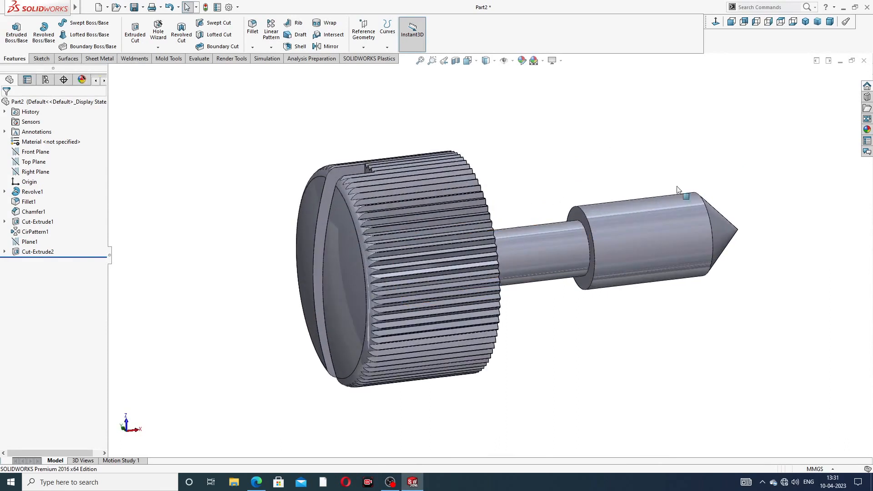
Apply the polished nickel metal appearance to the whole screw and inspect it from several sides.
left_click(867, 130)
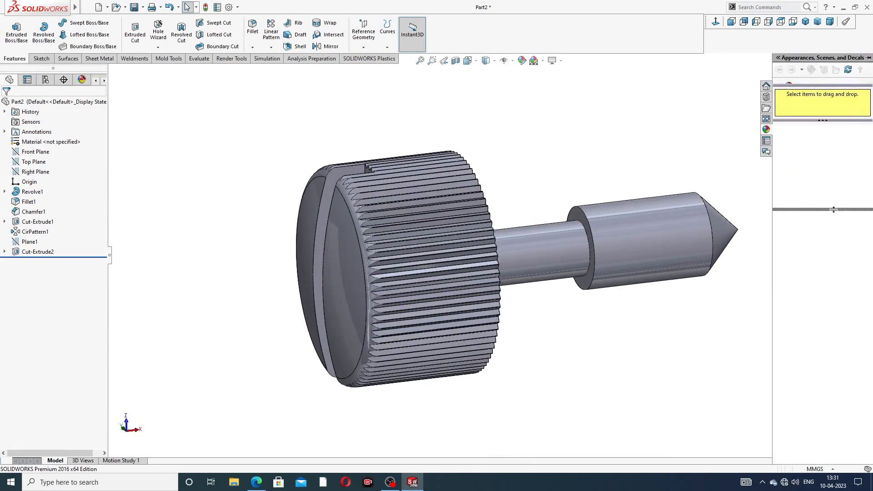
double_click(811, 89)
left_click(813, 107)
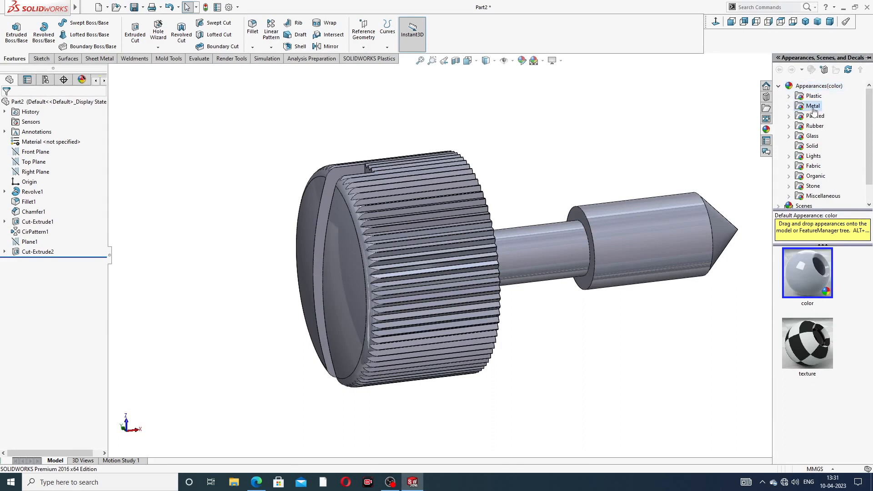
double_click(817, 108)
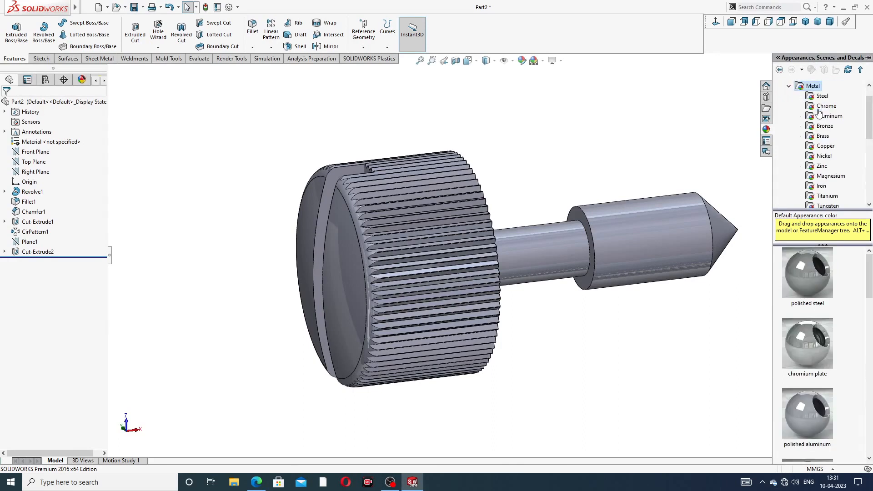
left_click(824, 156)
left_click(806, 260)
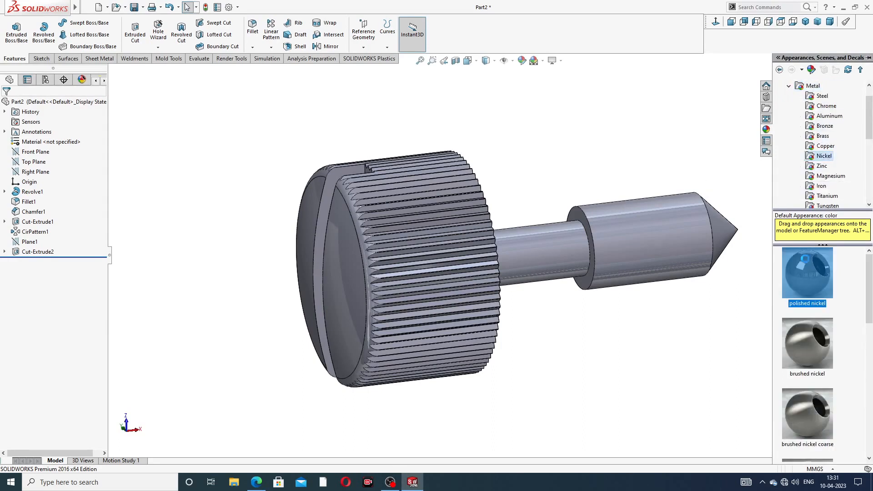
scroll(626, 296, "up", 2)
middle_click_drag(627, 296, 582, 282)
scroll(514, 215, "down", 2)
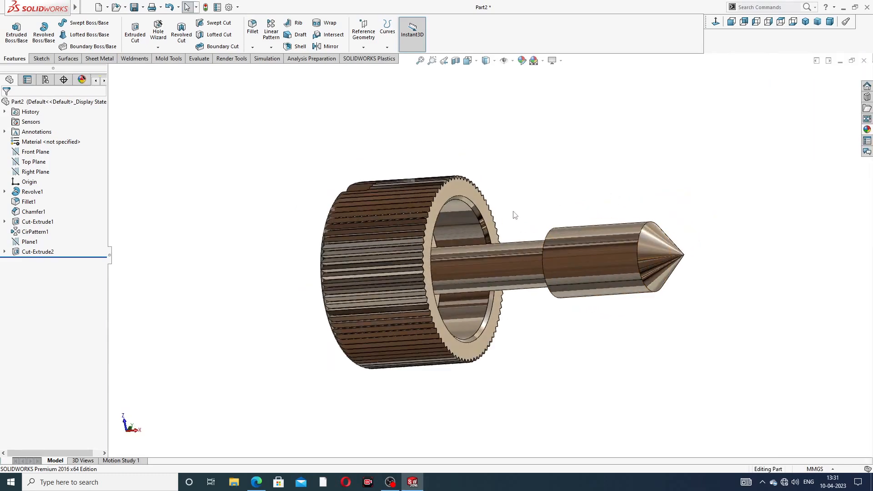
middle_click_drag(522, 226, 538, 304)
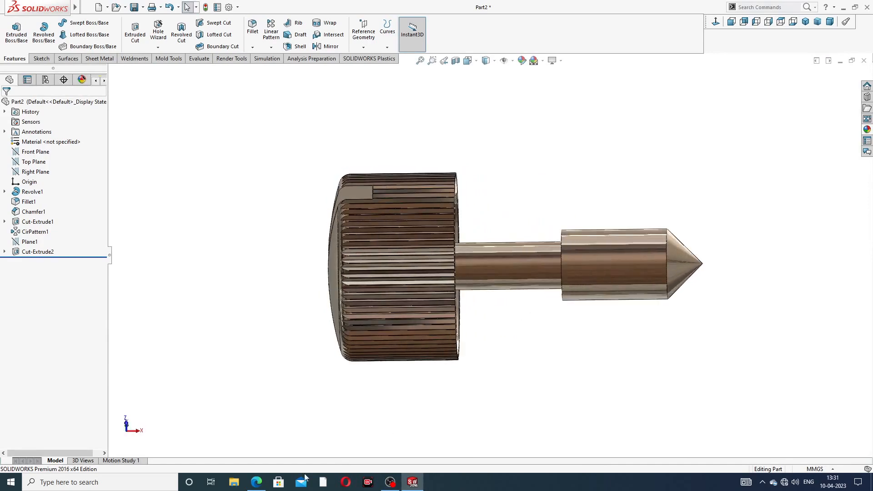
Check the head's hole dimensions in the drawing PDF in Edge and open a sketch on the Top Plane in SOLIDWORKS, viewed normal to it.
left_click(257, 482)
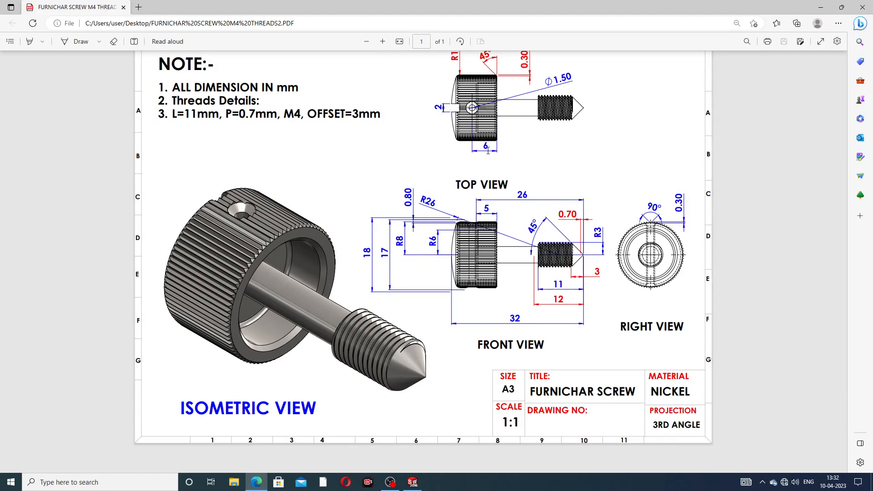
left_click(256, 482)
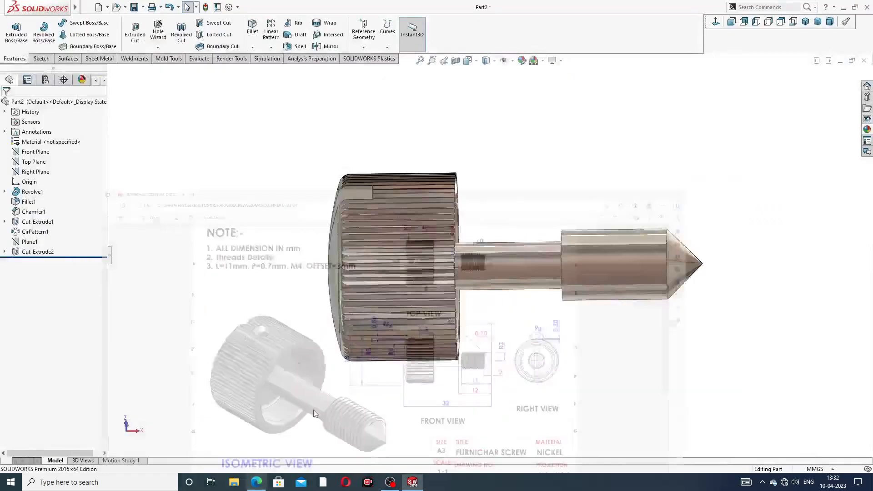
middle_click_drag(306, 171, 321, 156)
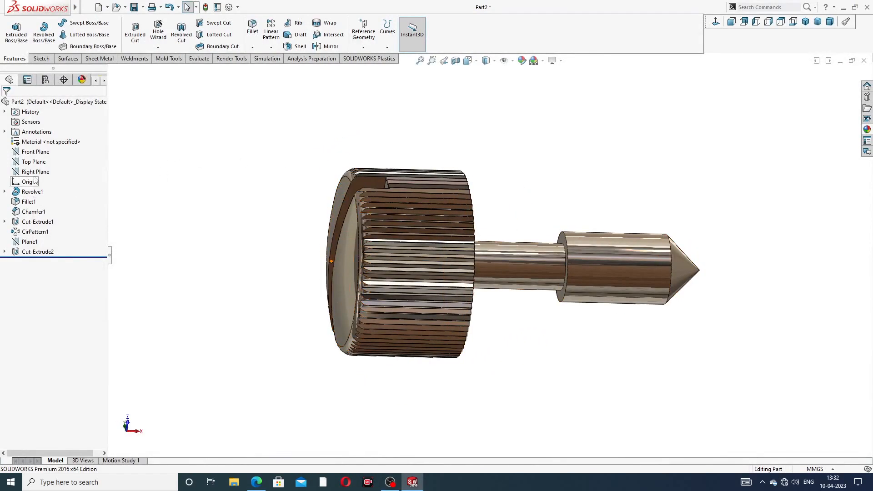
left_click(33, 162)
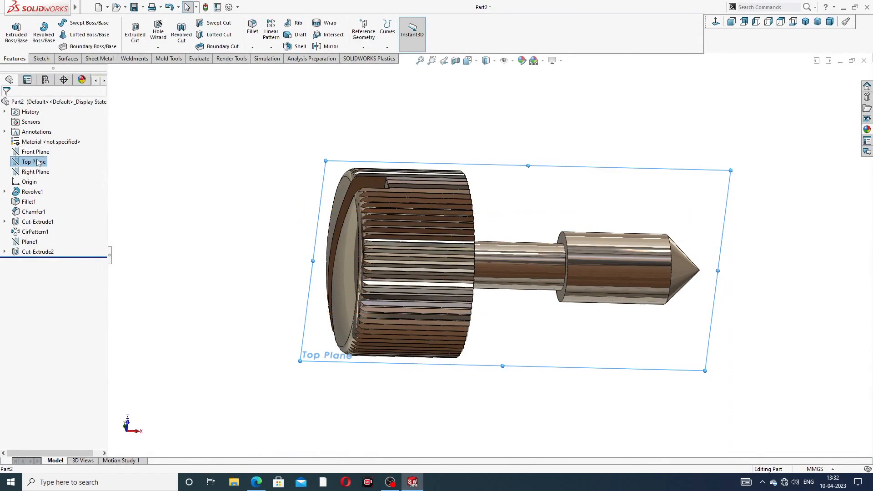
left_click(44, 148)
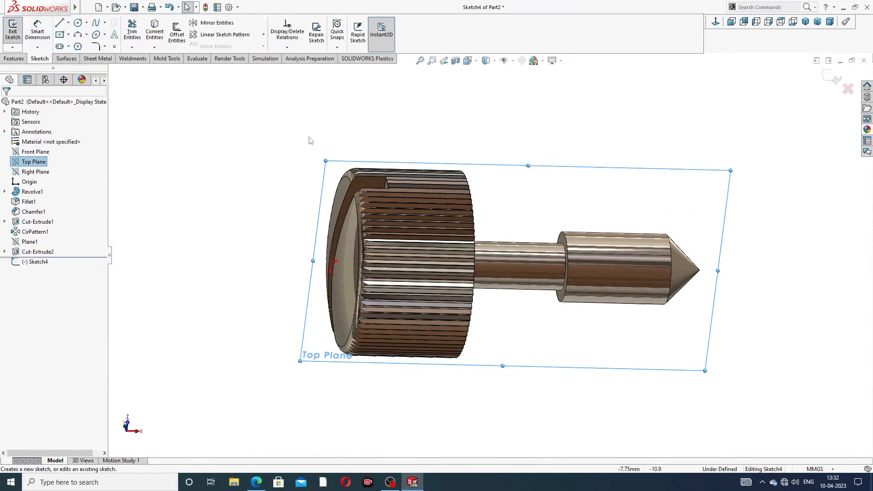
left_click(715, 23)
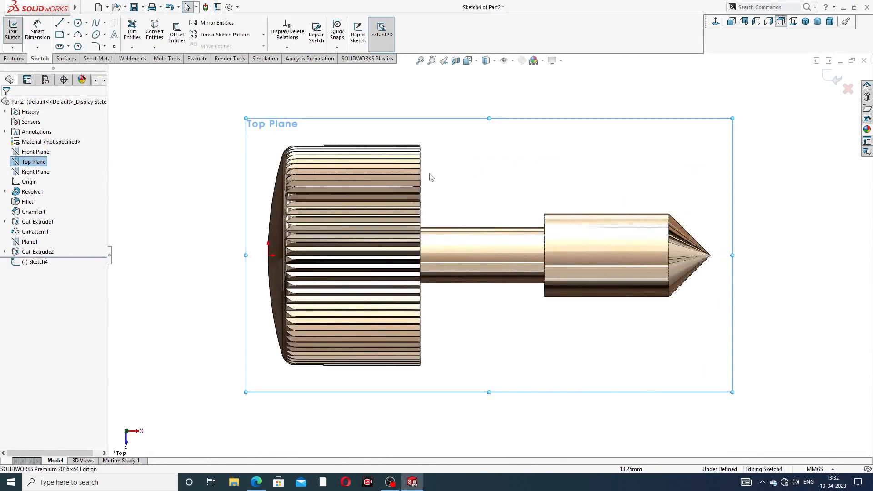
left_click(77, 23)
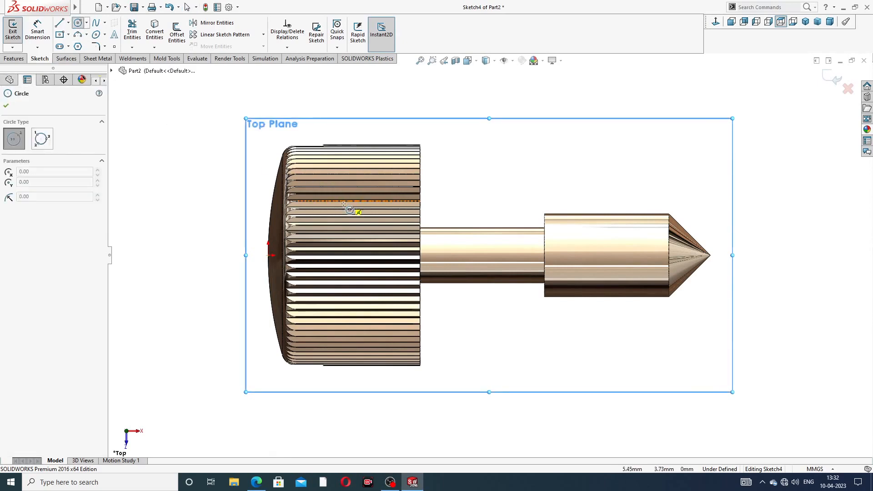
right_click(523, 137)
left_click(541, 142)
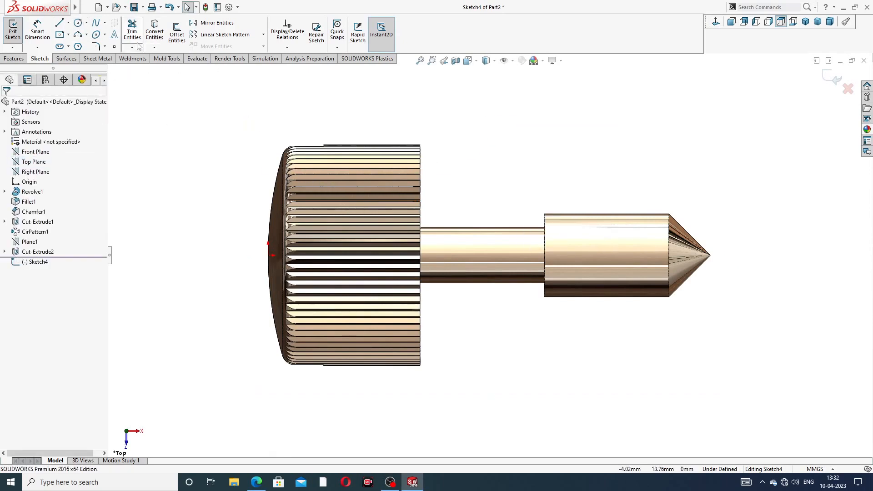
Draw a horizontal centerline from the origin to the screw's cone tip.
left_click(68, 23)
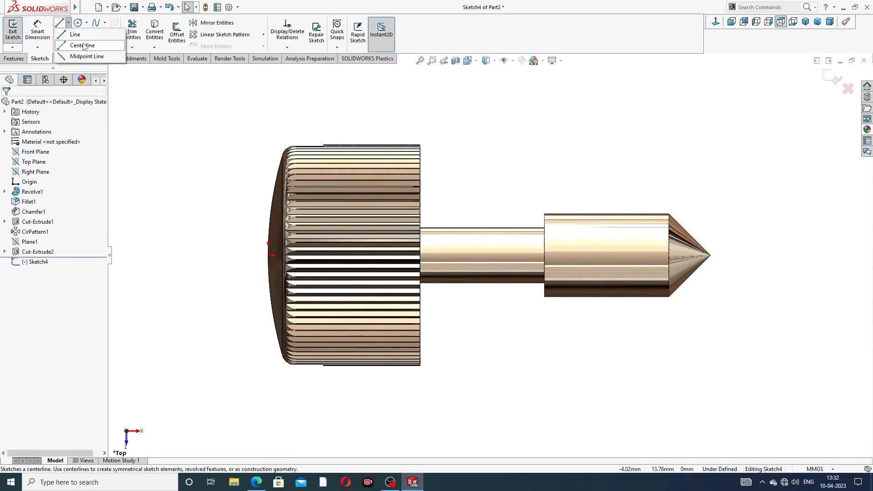
left_click(76, 43)
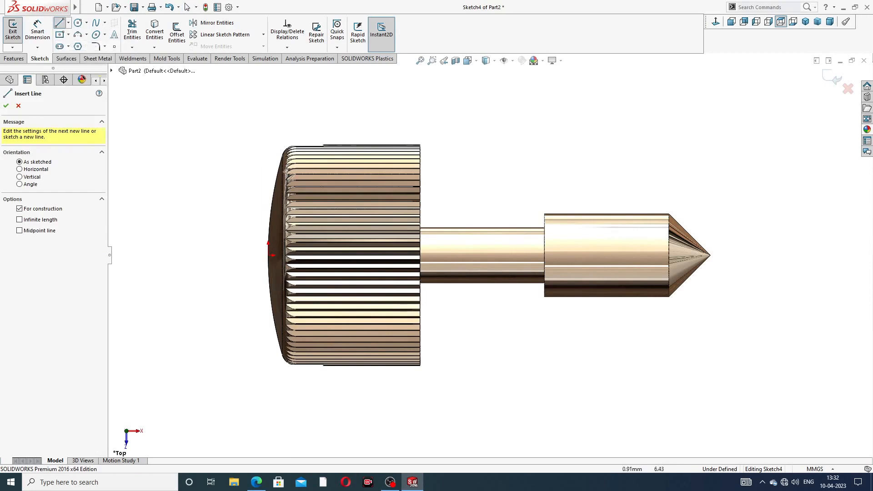
left_click(268, 255)
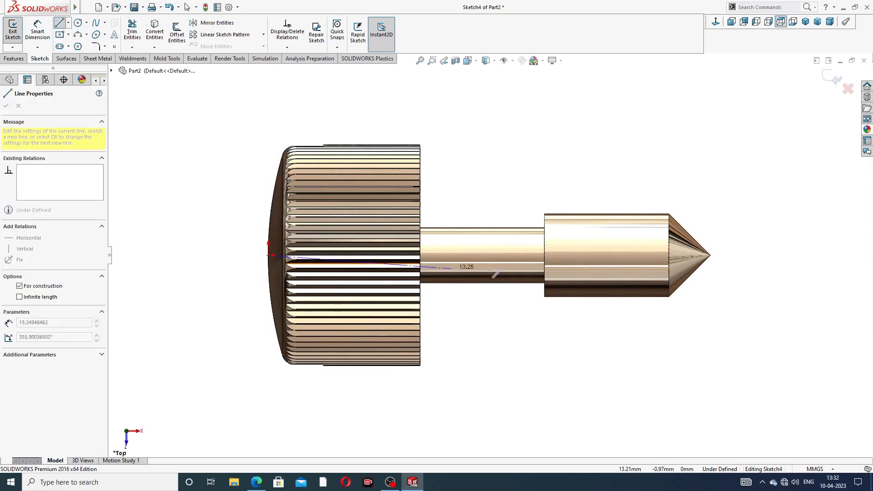
left_click(710, 255)
left_click(739, 182)
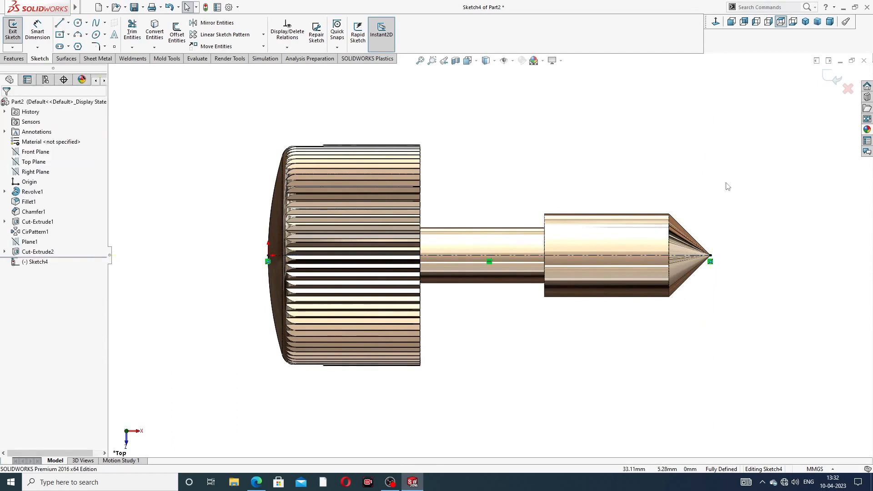
Draw a circle about 1.92 mm in diameter inside the knurled head, centered on the horizontal centerline.
left_click(78, 22)
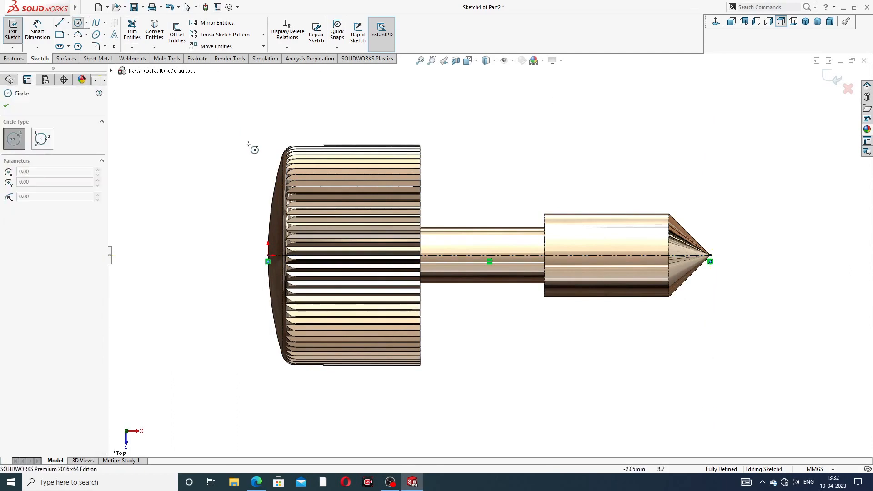
scroll(371, 258, "down", 3)
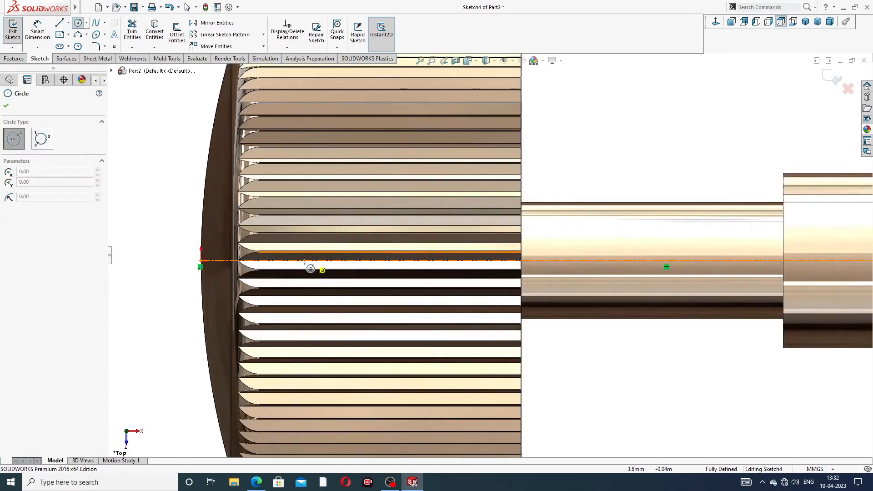
left_click(354, 261)
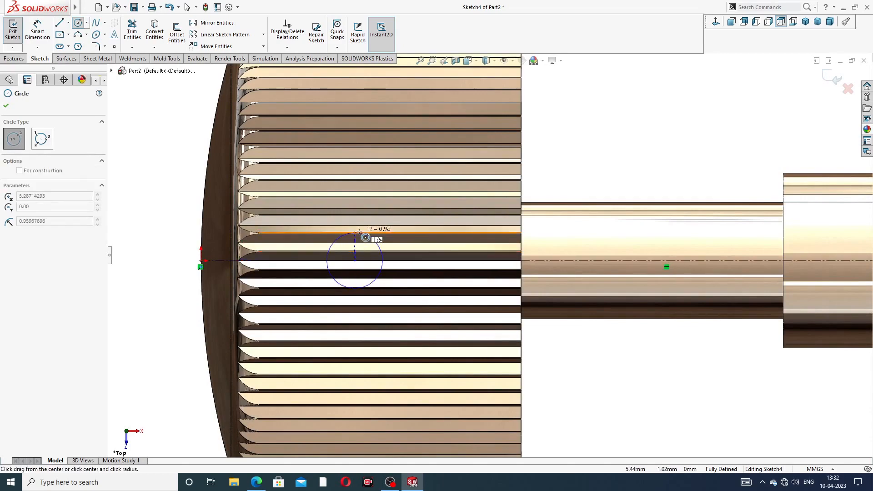
left_click(373, 239)
right_click(392, 214)
left_click(414, 219)
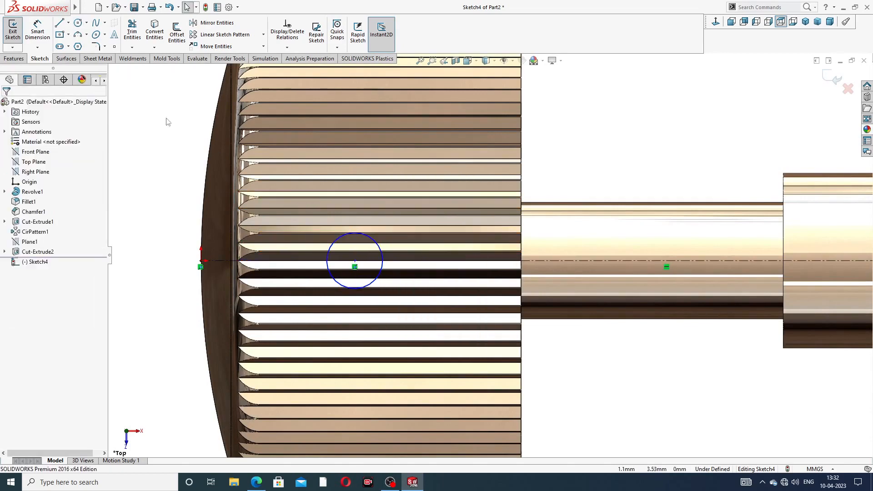
left_click(38, 30)
left_click(378, 245)
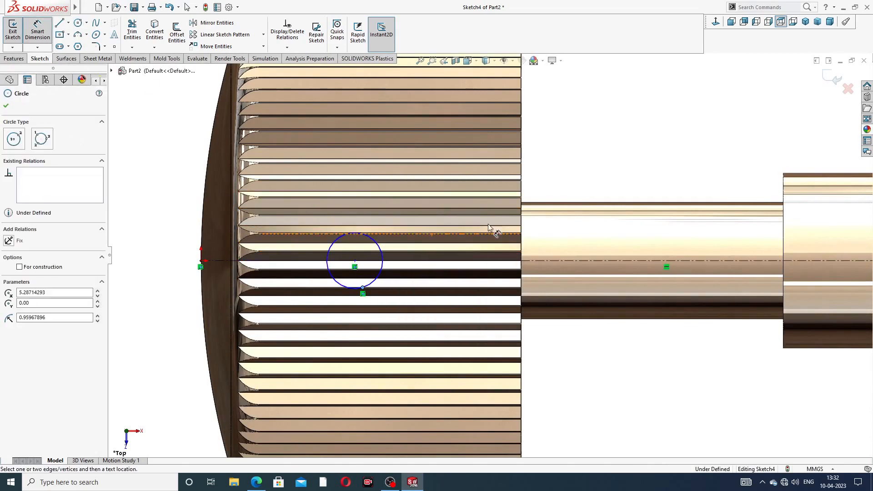
left_click(377, 244)
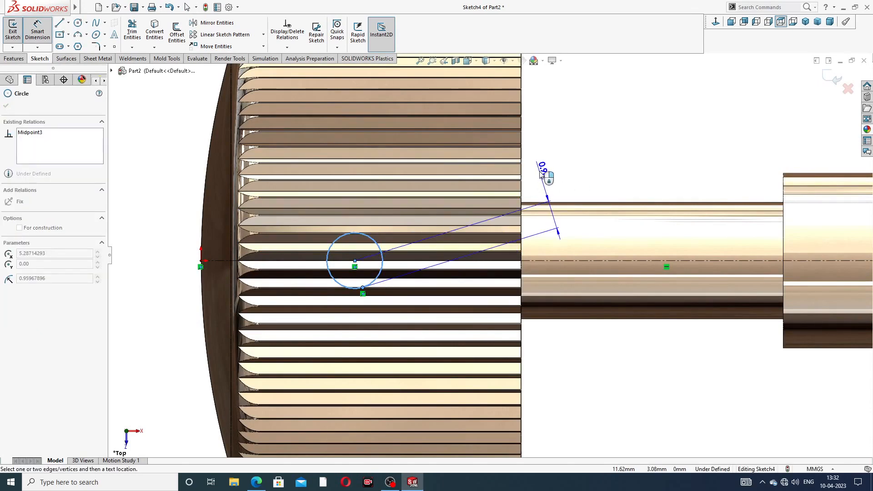
left_click(542, 176)
type("1.5")
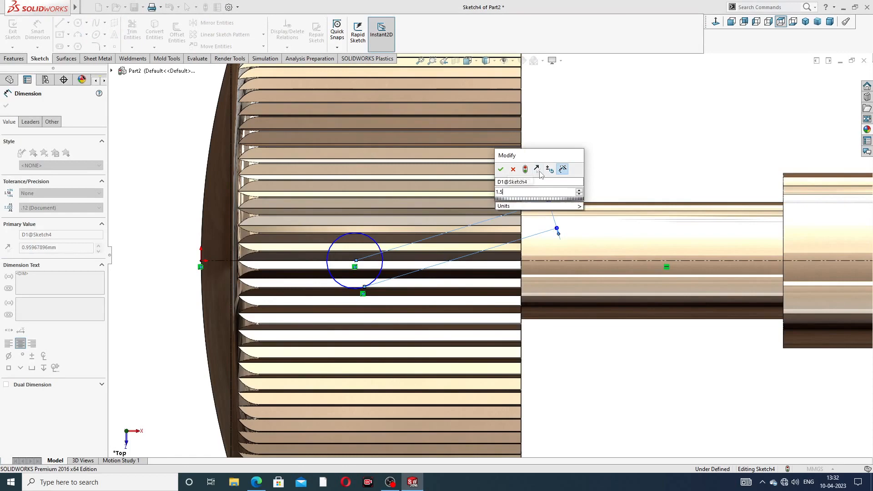
key("Return")
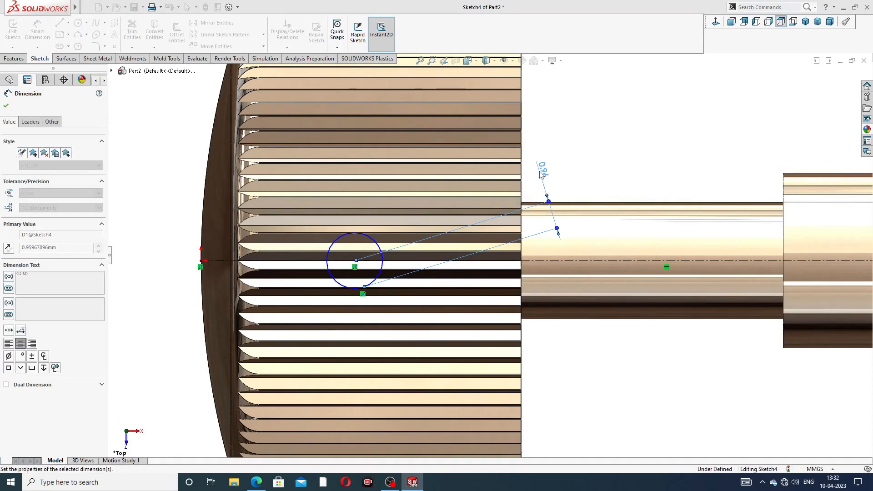
right_click(589, 148)
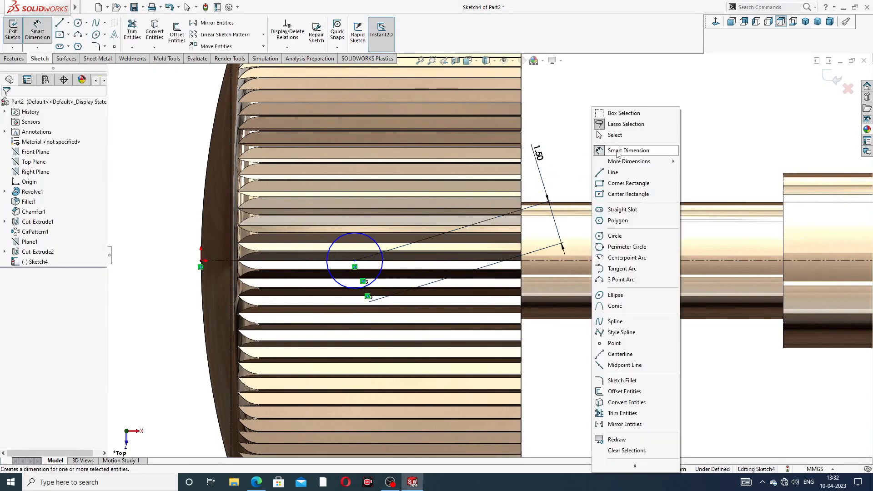
left_click(622, 137)
double_click(541, 154)
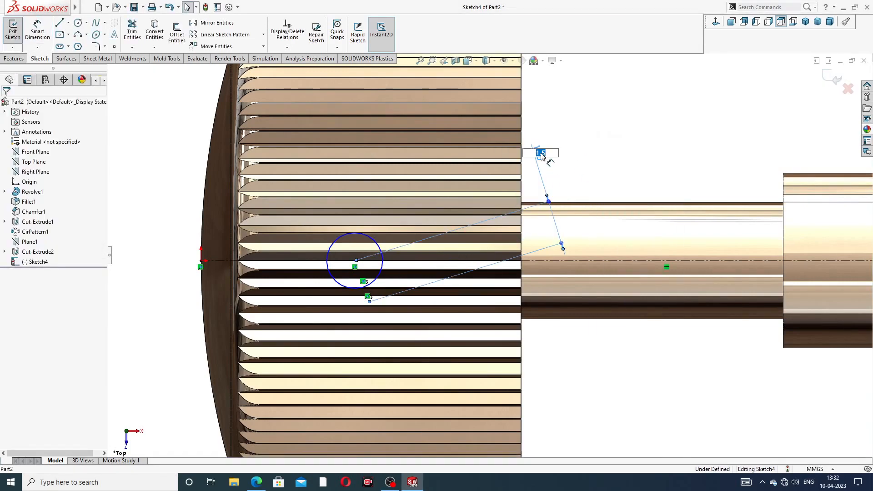
key("BackSpace")
key("Return")
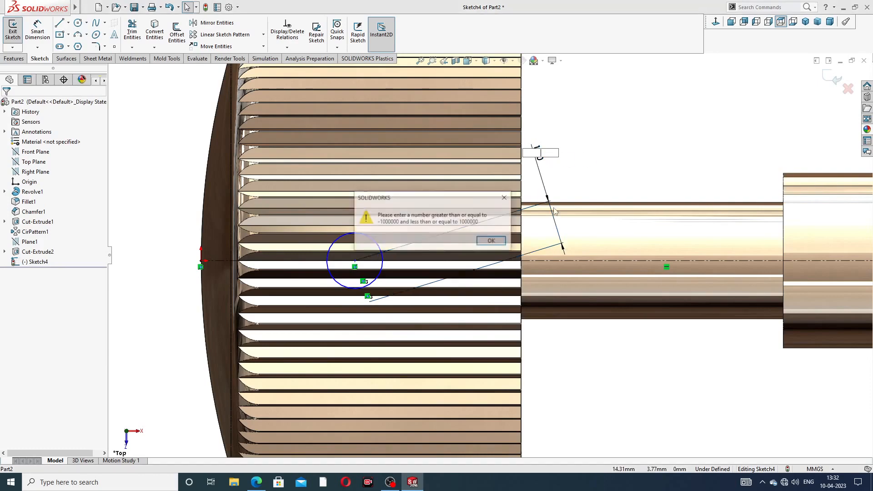
left_click(504, 240)
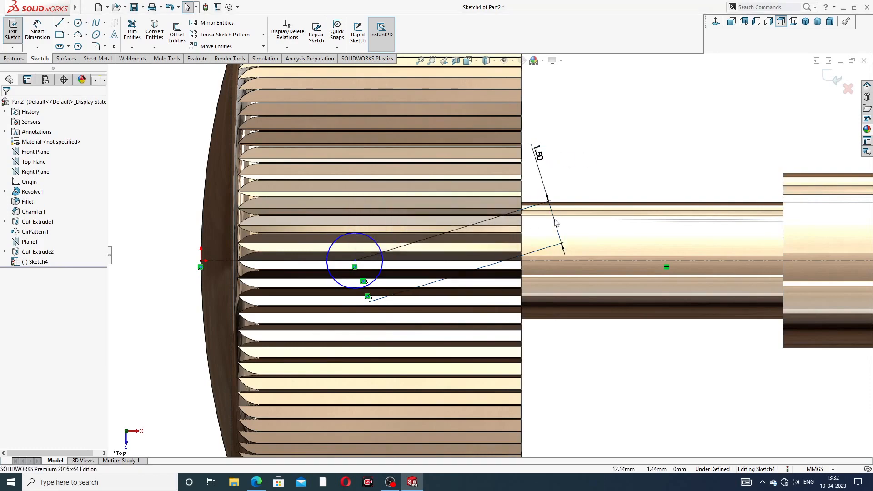
key("Delete")
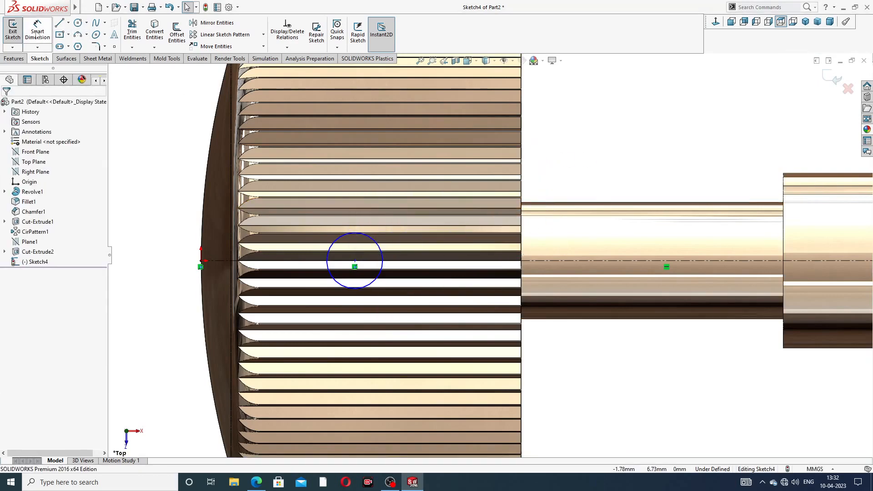
Dimension the circle's diameter as 1.5 mm.
left_click(38, 29)
left_click(383, 250)
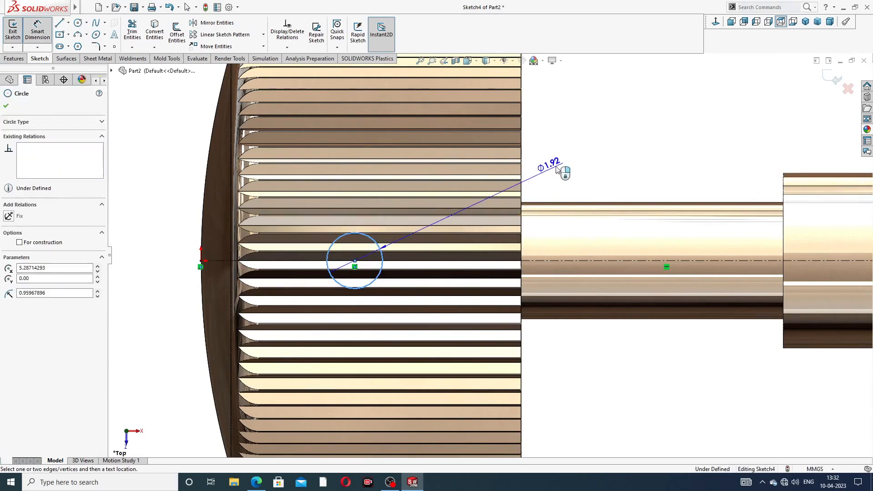
left_click(559, 166)
type("1")
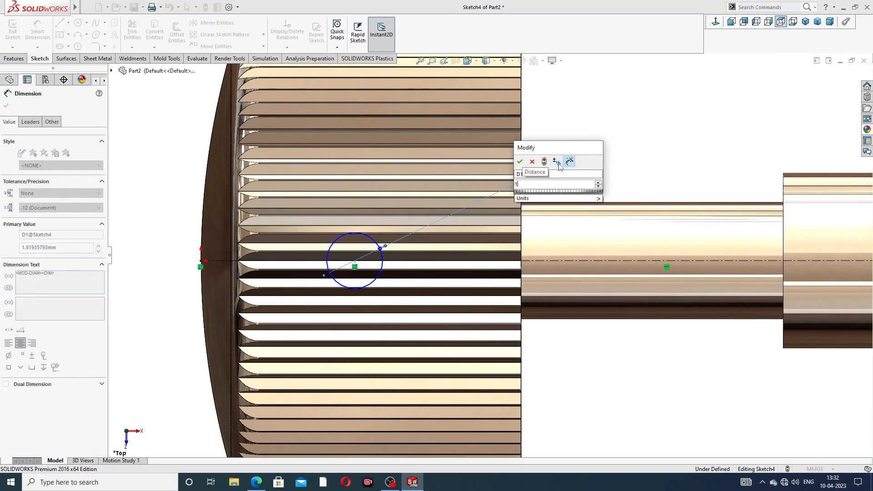
type(".5")
key("Return")
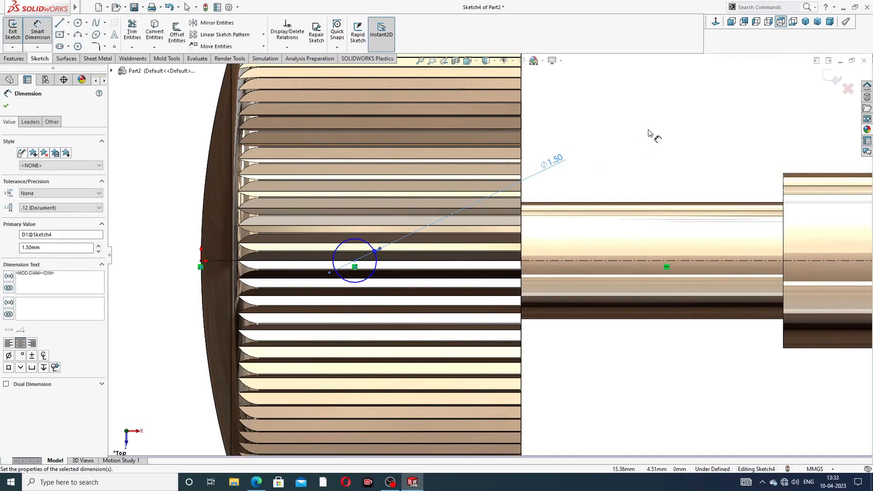
Dimension the circle's center 6 mm from the head's shank-side end edge.
left_click(355, 262)
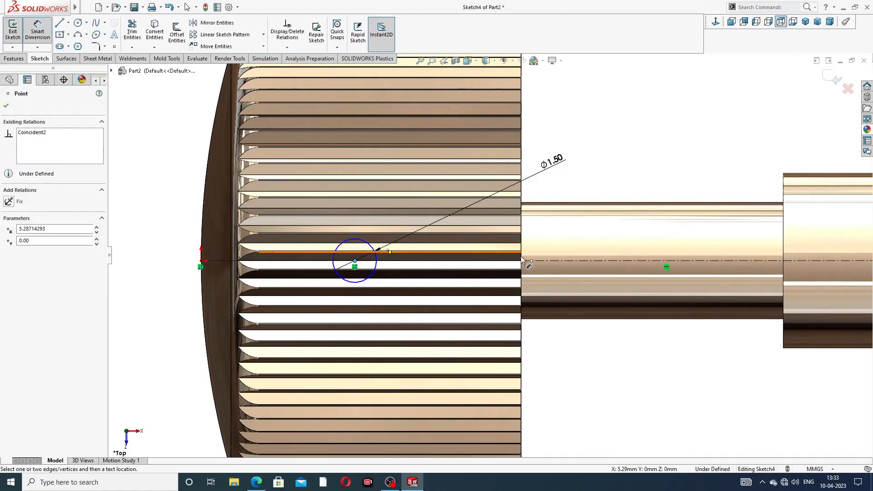
scroll(527, 292, "down", 3)
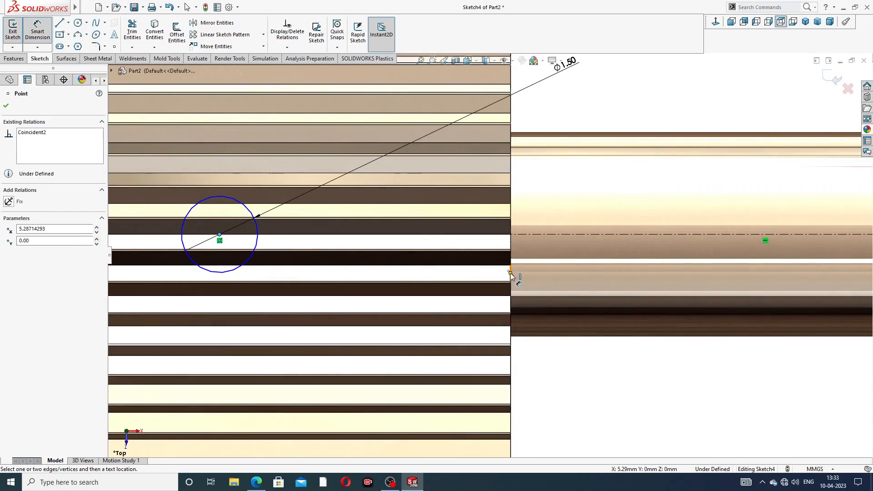
left_click(510, 273)
left_click(551, 370)
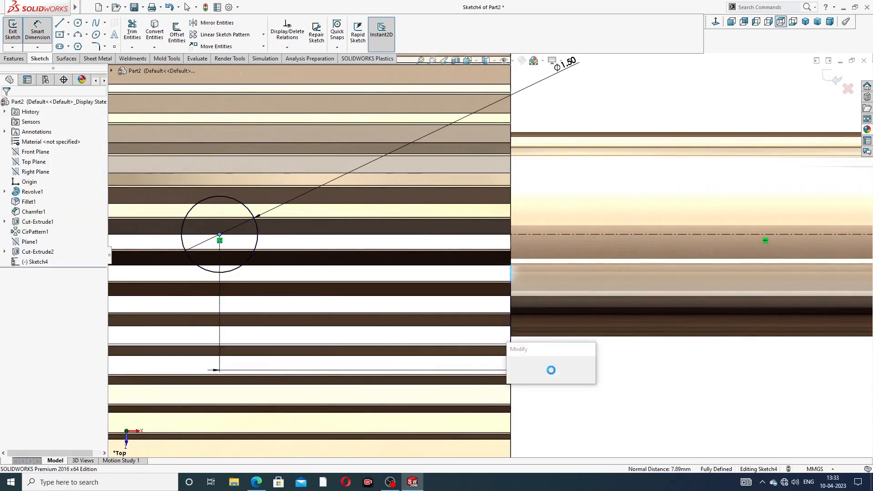
type("6")
key("Return")
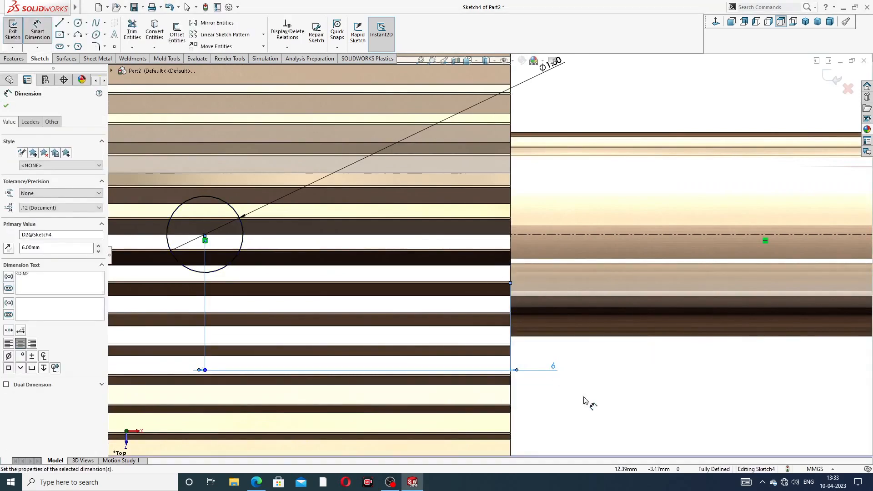
left_click(589, 399)
scroll(594, 393, "up", 5)
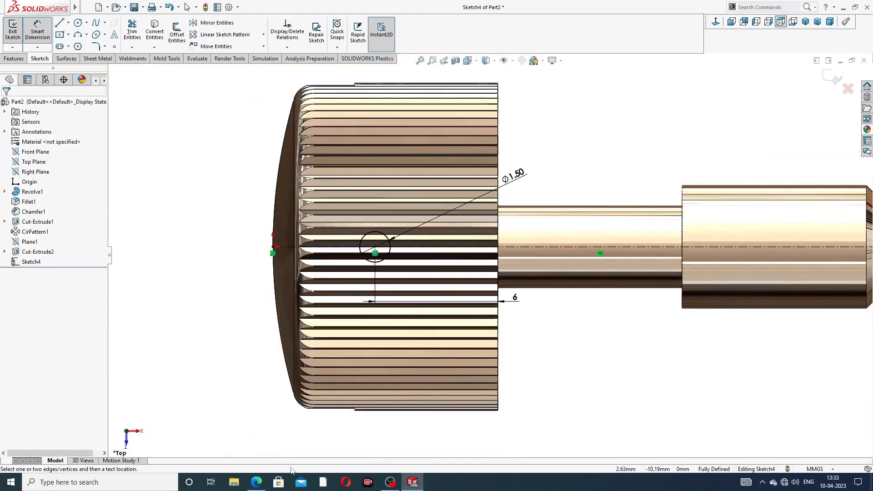
Check the hole against the drawing PDF in Edge, then cut the circle through the head in SOLIDWORKS with Extruded Cut, Through All - Both.
left_click(256, 482)
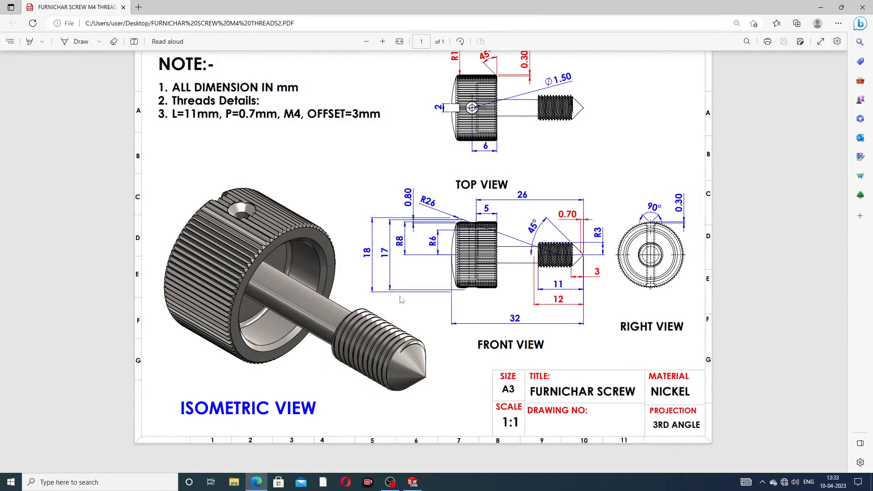
left_click(262, 481)
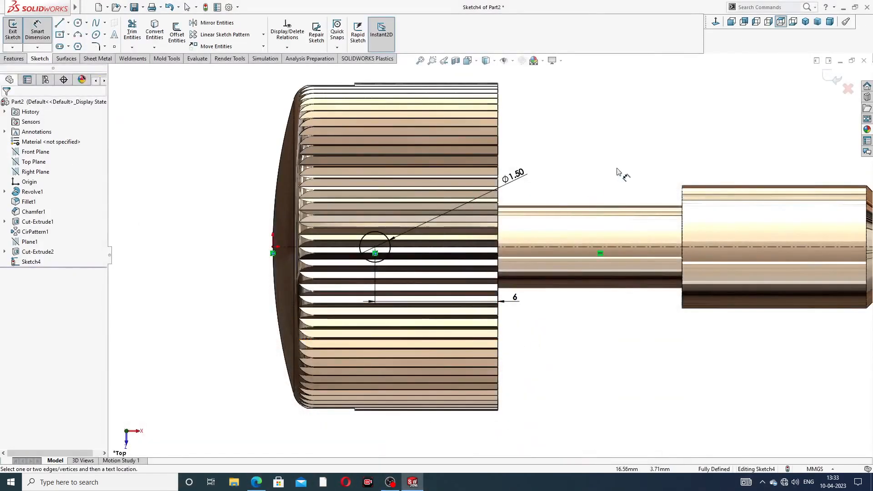
right_click(637, 162)
left_click(659, 136)
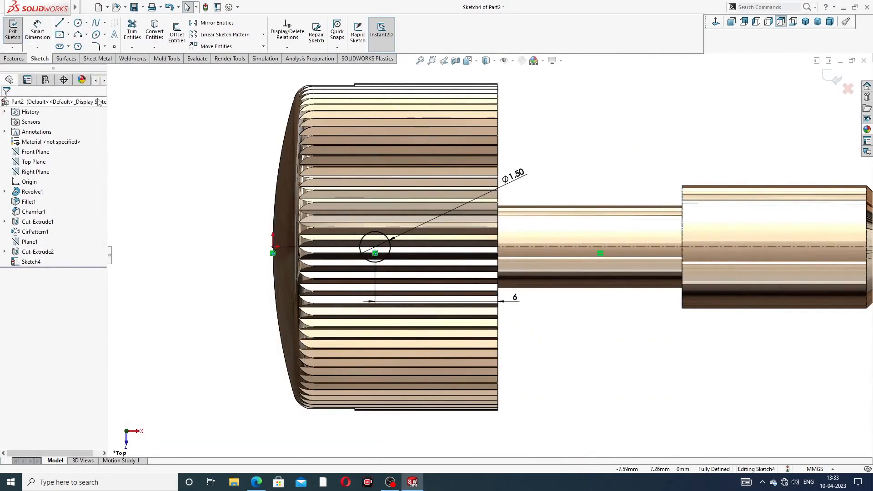
left_click(14, 59)
left_click(135, 32)
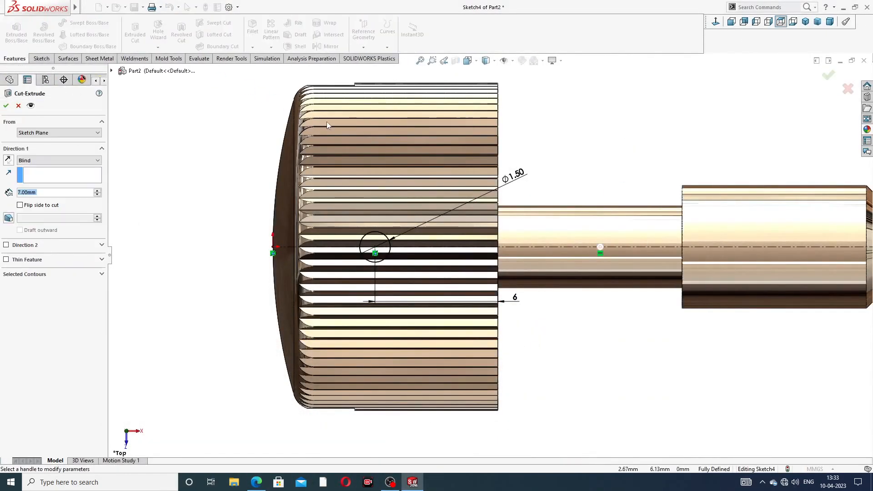
left_click(50, 160)
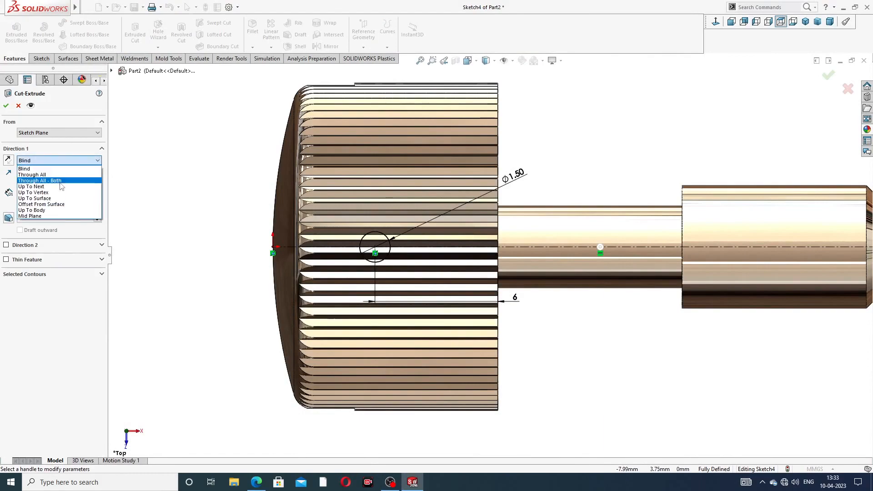
left_click(60, 181)
middle_click_drag(288, 212, 358, 214)
left_click(5, 105)
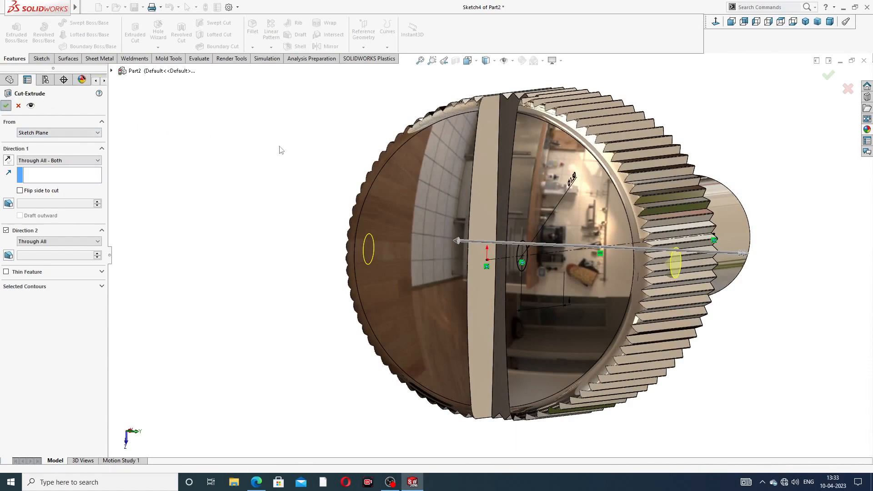
Inspect the cross hole in the head from several sides and check the thread details in the drawing PDF in Edge.
middle_click_drag(732, 193, 616, 193)
scroll(448, 262, "down", 4)
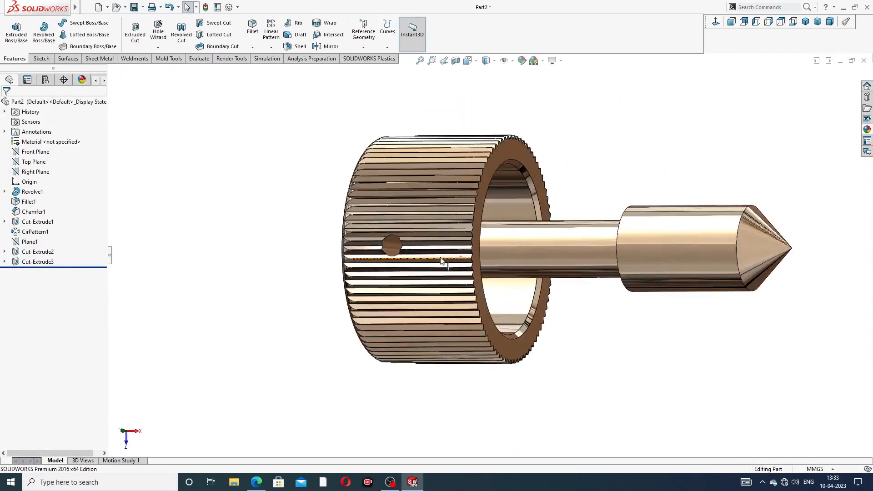
scroll(554, 215, "up", 4)
middle_click_drag(573, 216, 610, 129)
mouse_move(596, 286)
middle_mouse_down()
mouse_move(613, 189)
mouse_move(638, 233)
mouse_move(591, 248)
middle_mouse_up()
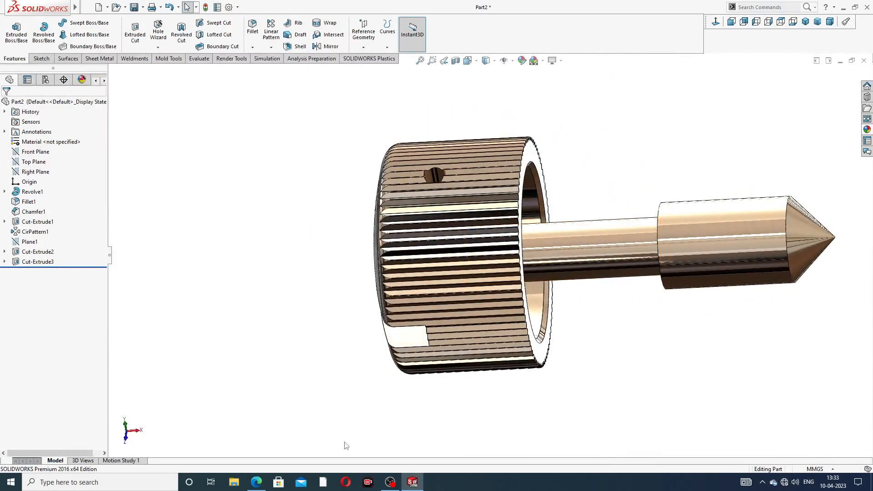
left_click(256, 482)
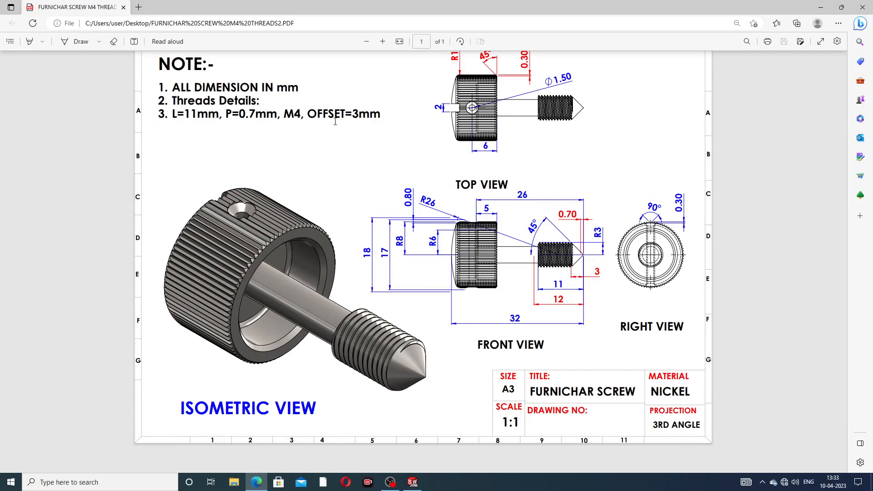
left_click(260, 482)
In SOLIDWORKS, start an M4x0.7 cut thread on the circular edge at the cone's base with a blind depth of 11 mm.
scroll(684, 249, "up", 2)
middle_click_drag(685, 249, 701, 236)
scroll(701, 237, "down", 3)
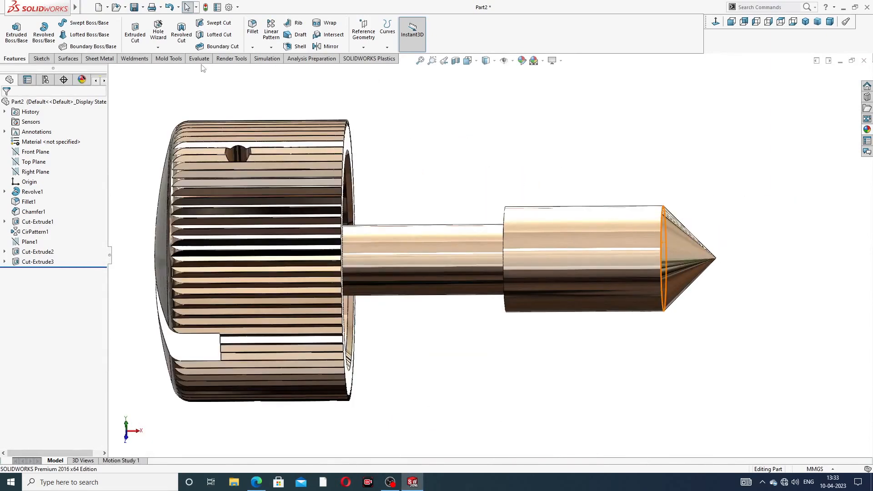
left_click(158, 48)
left_click(183, 70)
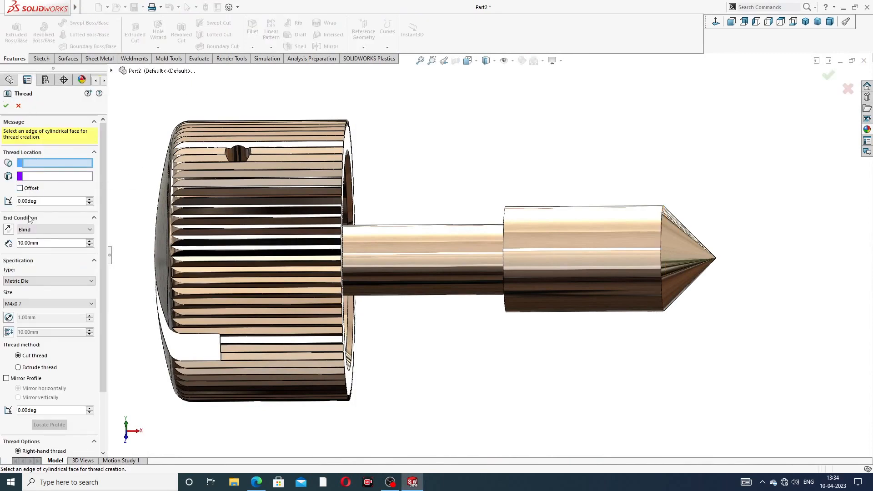
left_click_drag(49, 245, 23, 243)
type("11")
key("Return")
left_click(662, 230)
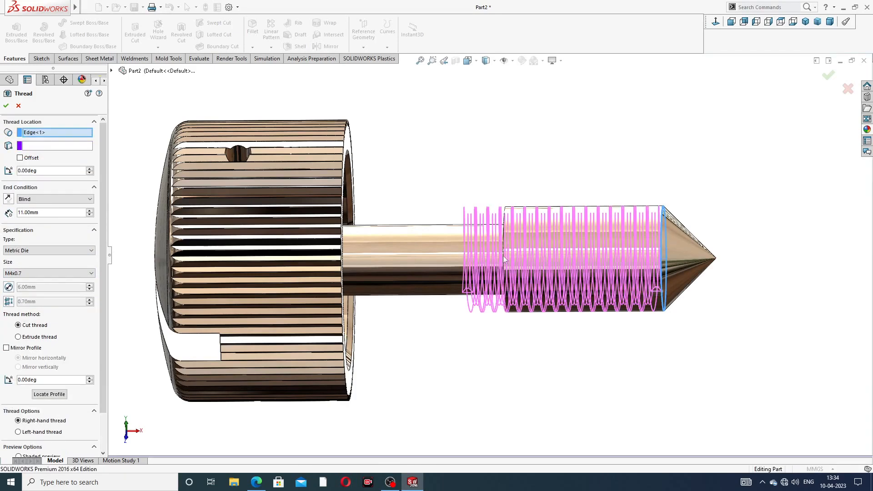
Enable the thread's start offset, reverse its direction toward the screw tip, and set it to 2 mm.
left_click(20, 158)
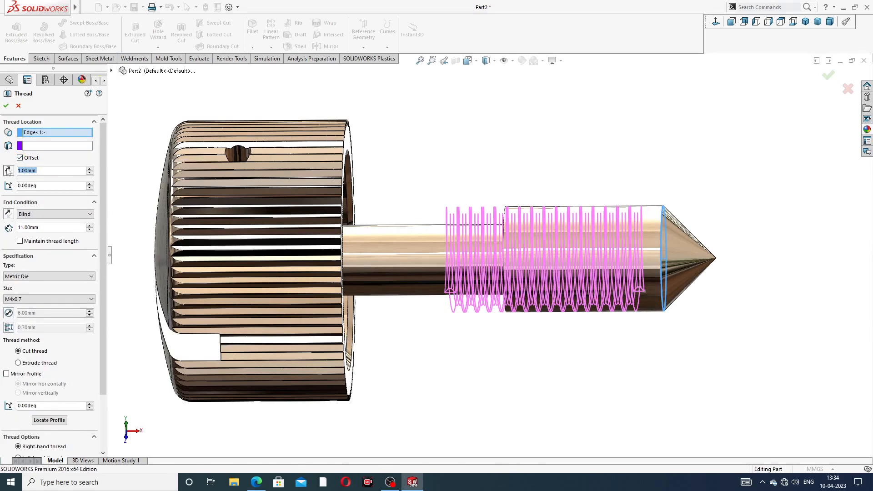
left_click(8, 171)
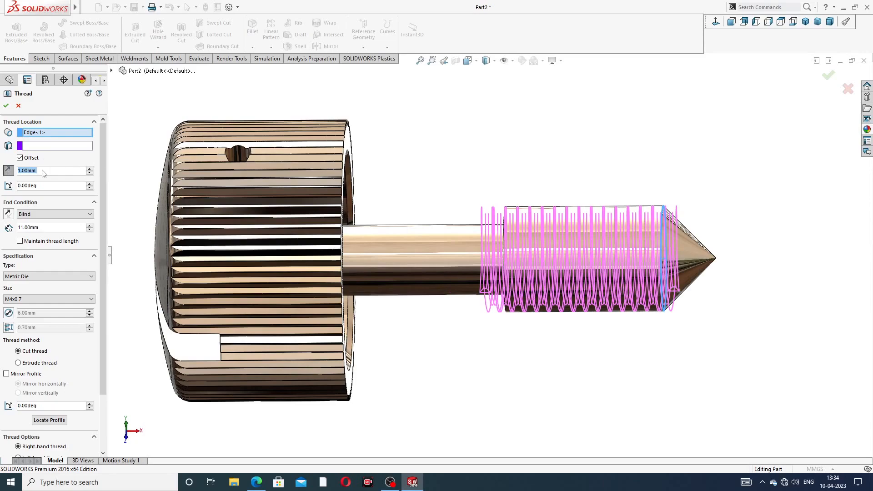
type("2")
key("Return")
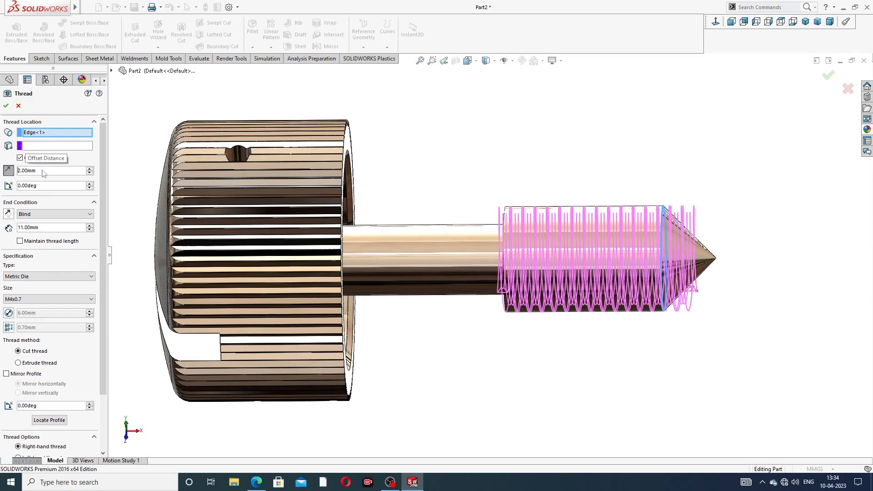
mouse_move(485, 211)
middle_mouse_down()
mouse_move(503, 189)
mouse_move(477, 197)
mouse_move(495, 206)
middle_mouse_up()
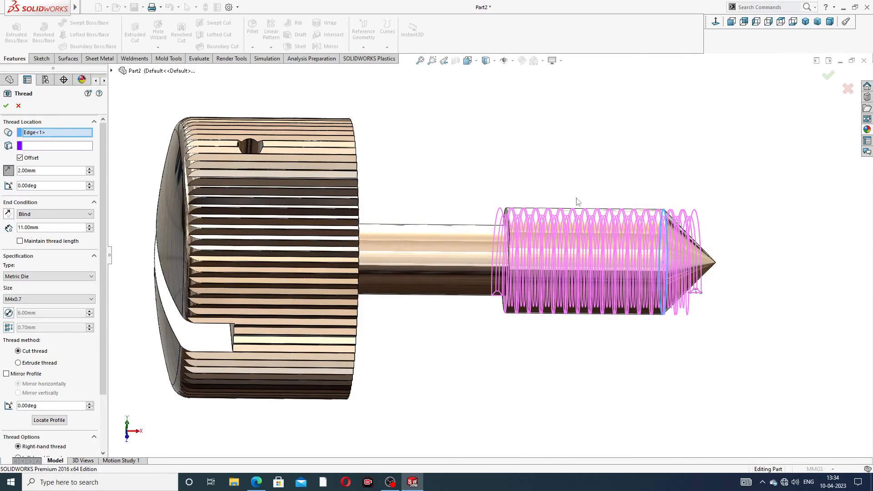
Check the thread details in the drawing PDF in Edge, then set the thread's start offset to 1 mm in SOLIDWORKS.
left_click(257, 482)
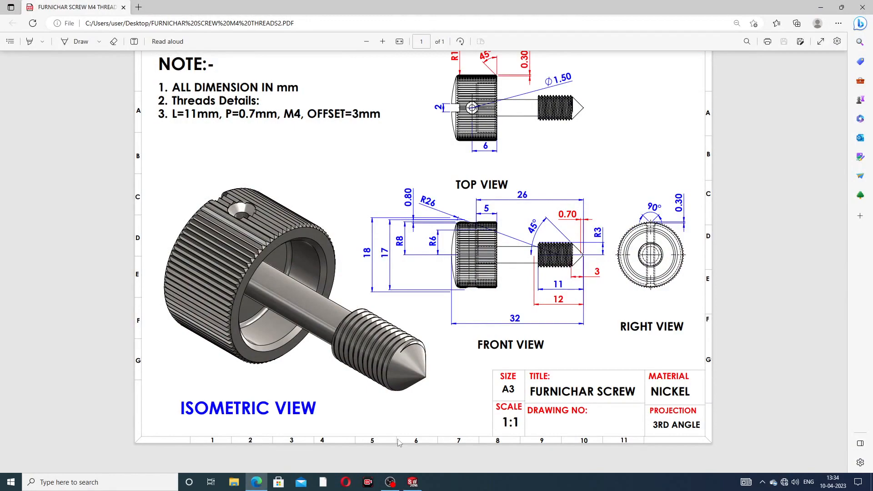
left_click(256, 482)
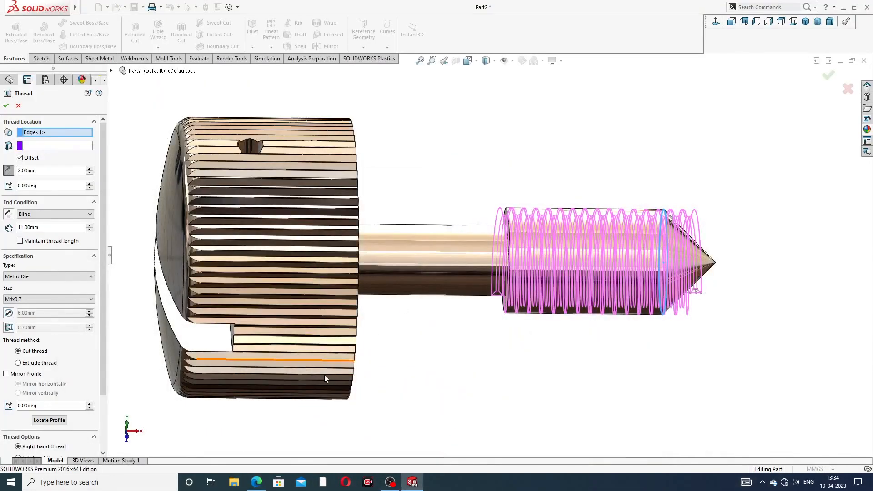
left_click(256, 482)
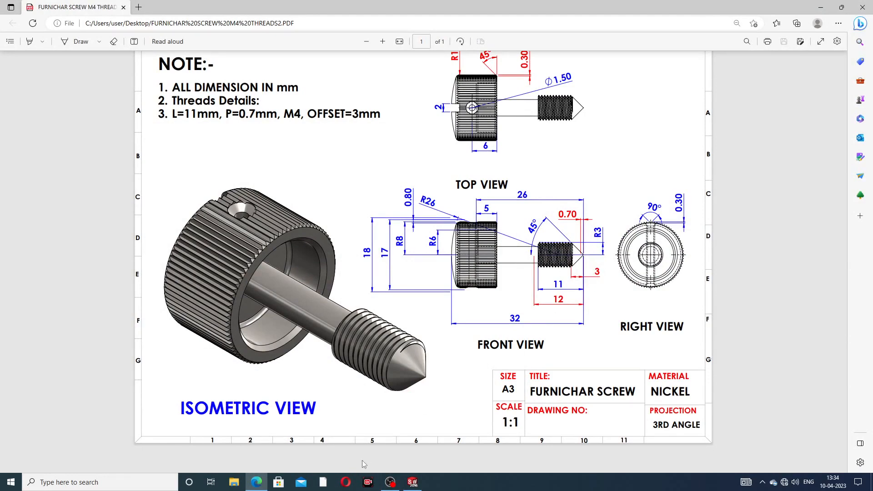
left_click(256, 481)
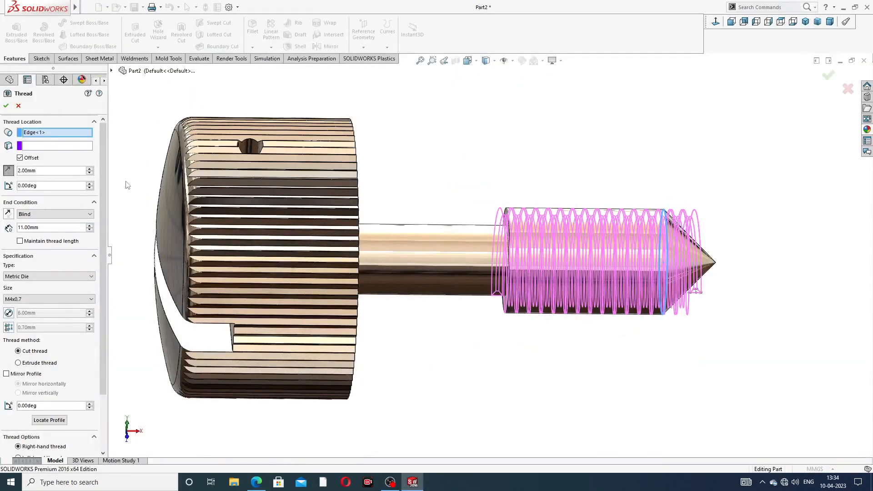
double_click(51, 171)
type("1")
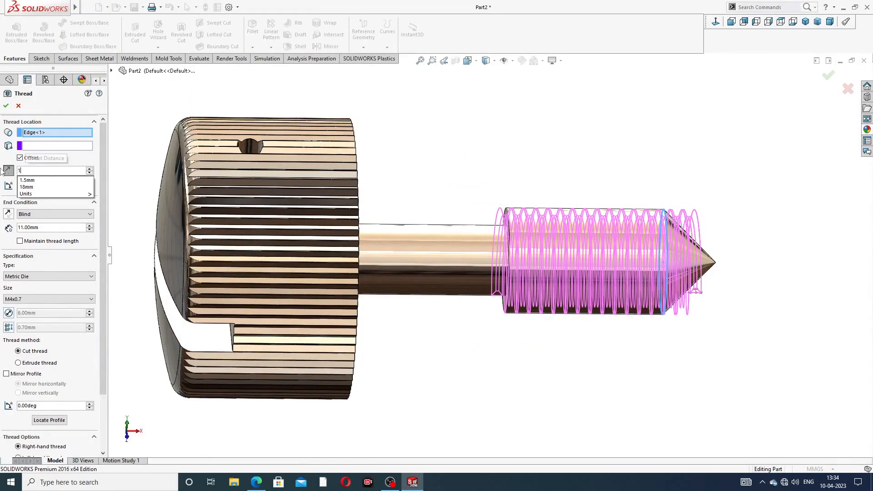
key("Return")
middle_click_drag(638, 236, 617, 233)
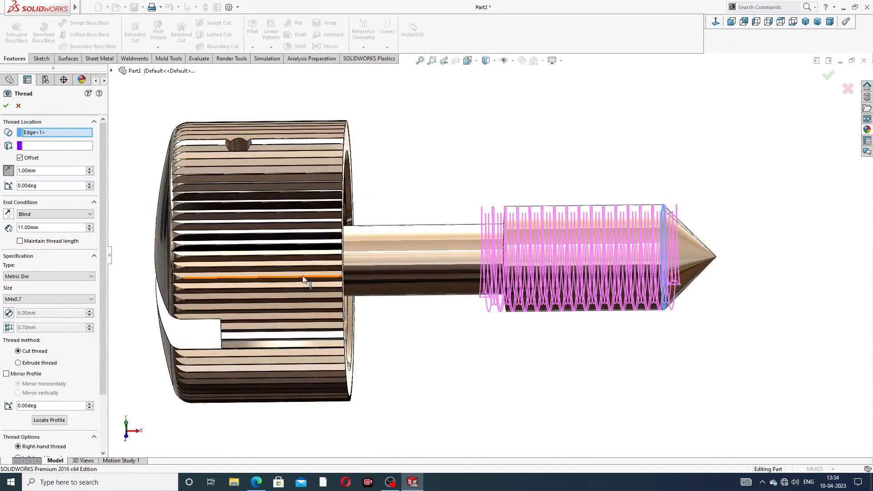
Set the thread's start offset to 3 mm and its depth to 14 mm, and create the thread.
left_click(58, 228)
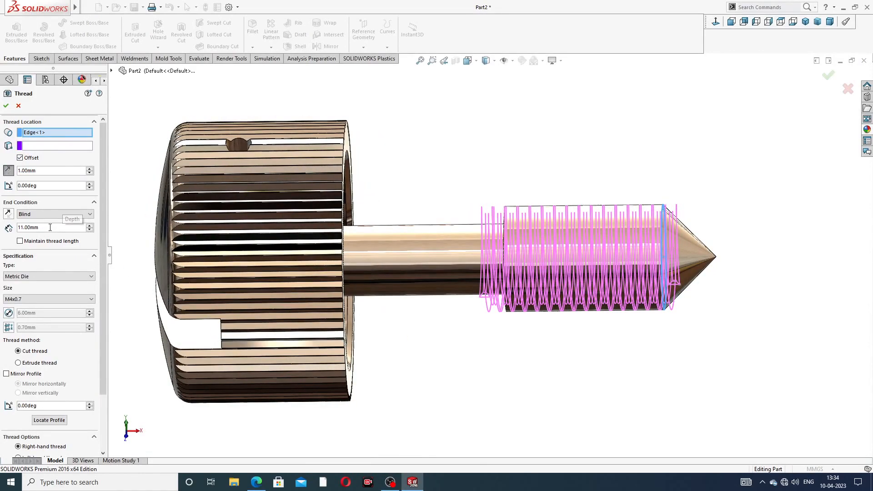
double_click(41, 171)
type("3")
key("Return")
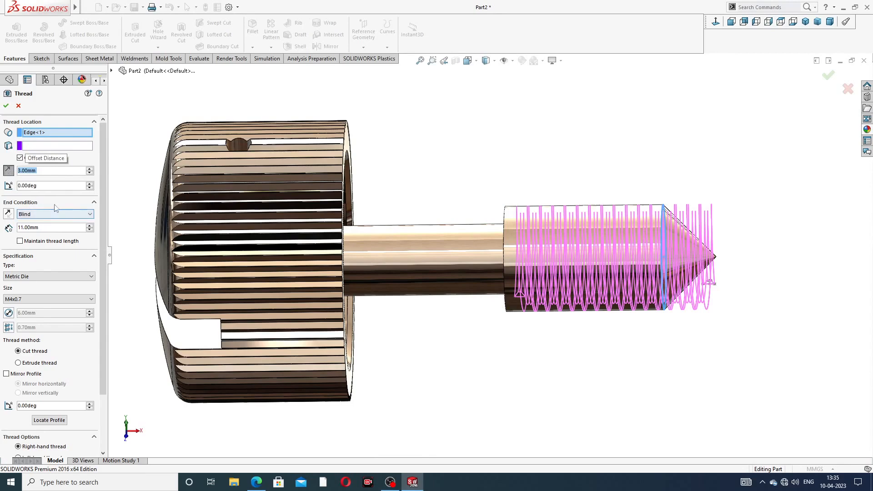
double_click(42, 226)
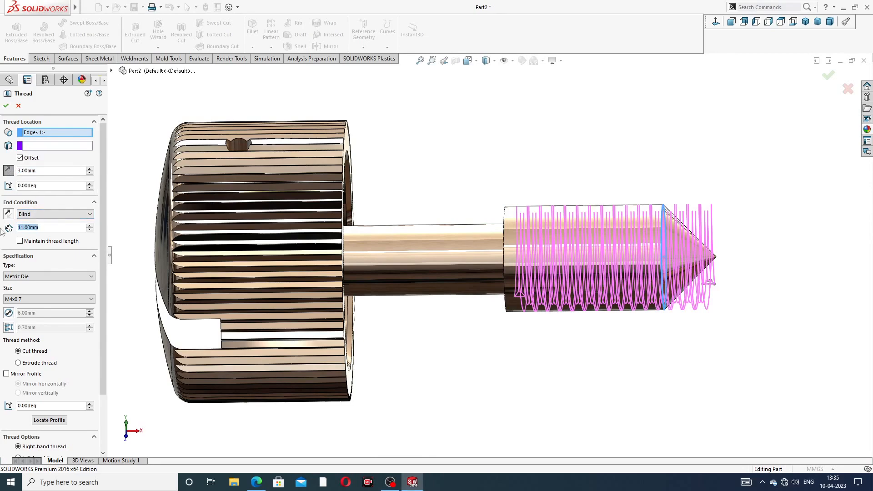
type("14")
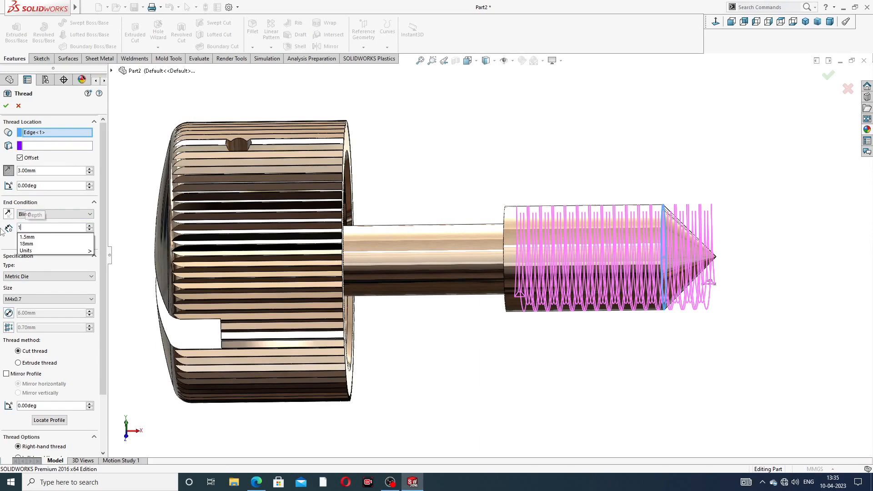
key("Return")
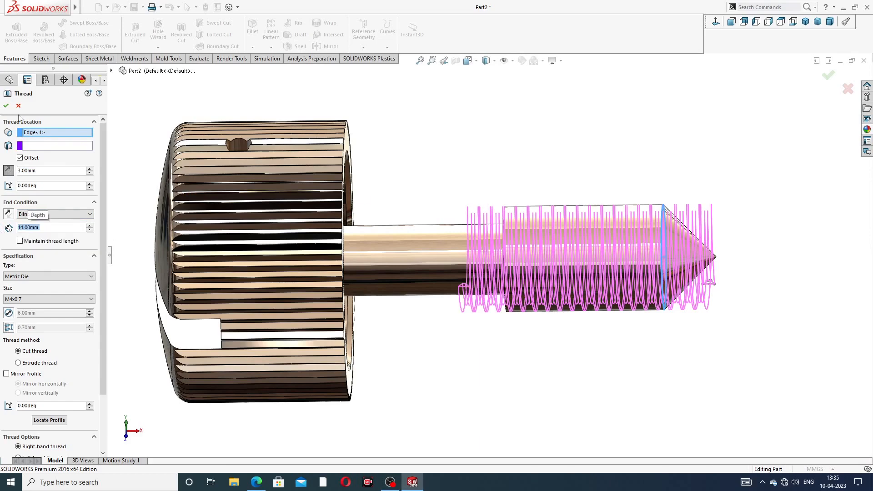
left_click(6, 105)
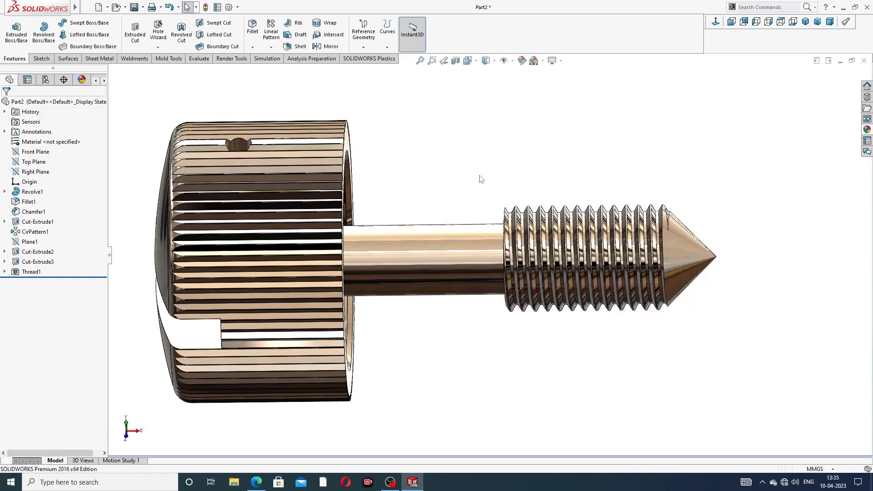
Compare the threaded screw with the drawing PDF in Edge and inspect it from several sides in SOLIDWORKS.
middle_click_drag(698, 244, 703, 223)
left_click(256, 482)
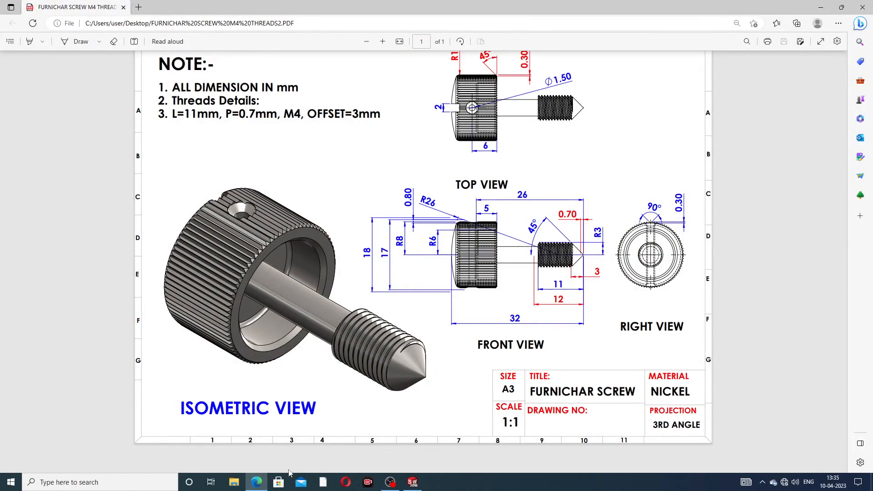
left_click(256, 481)
middle_click_drag(443, 289, 448, 254)
scroll(447, 253, "up", 3)
middle_click_drag(503, 290, 470, 283)
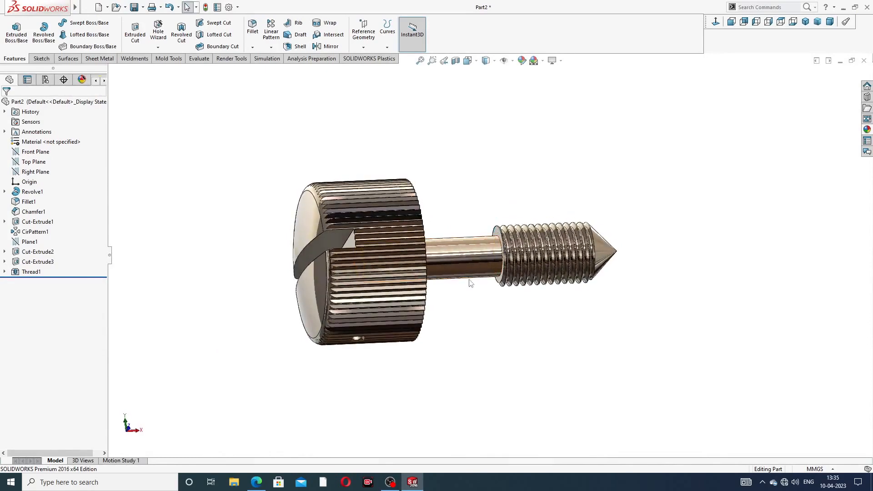
scroll(471, 283, "down", 2)
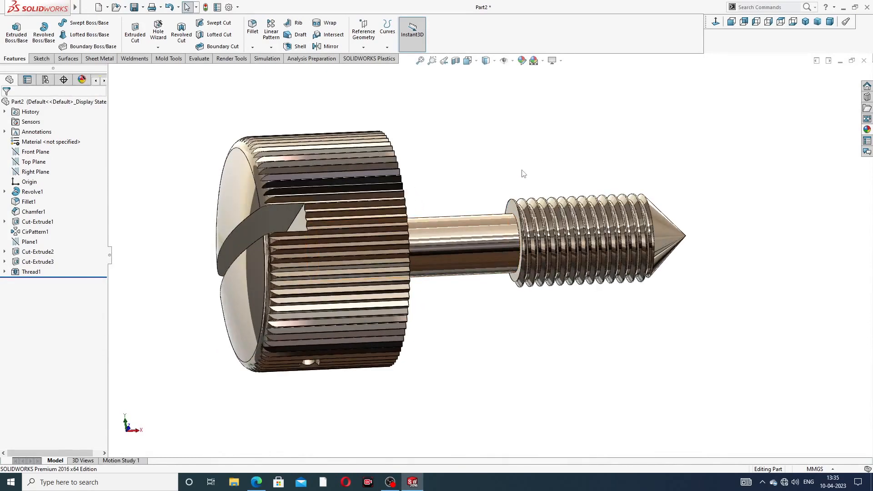
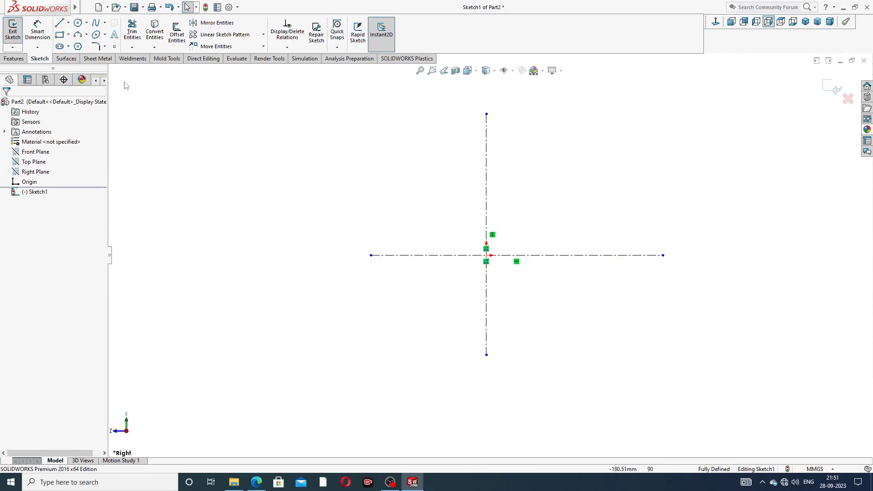
Sketch a line along the horizontal centerline away from the origin, a line sloping up and outward, and a vertical line about 10 mm long.
left_click(59, 23)
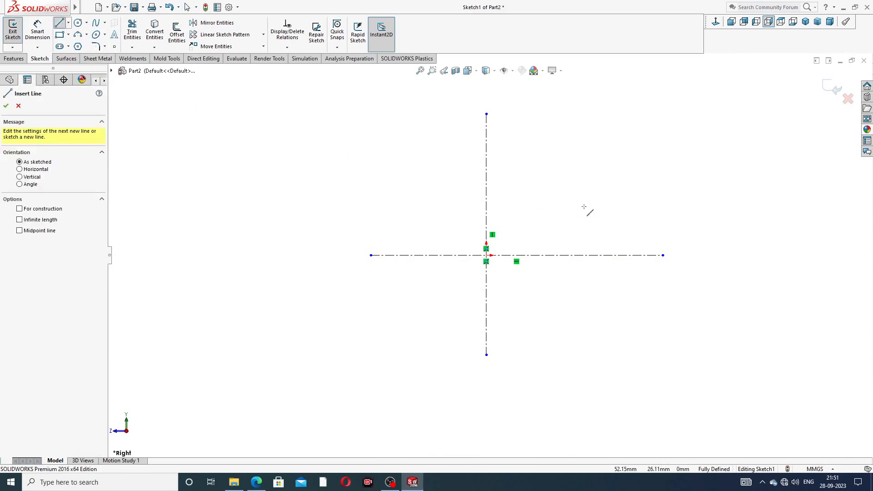
left_click(530, 255)
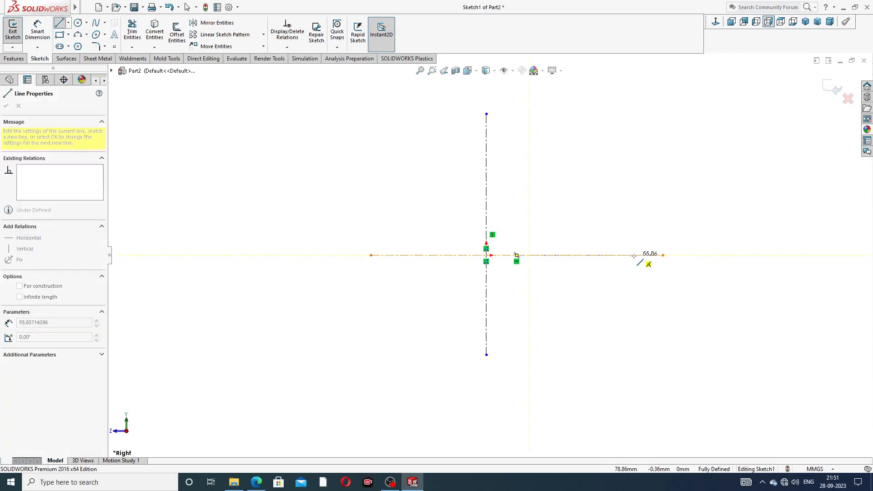
left_click(603, 255)
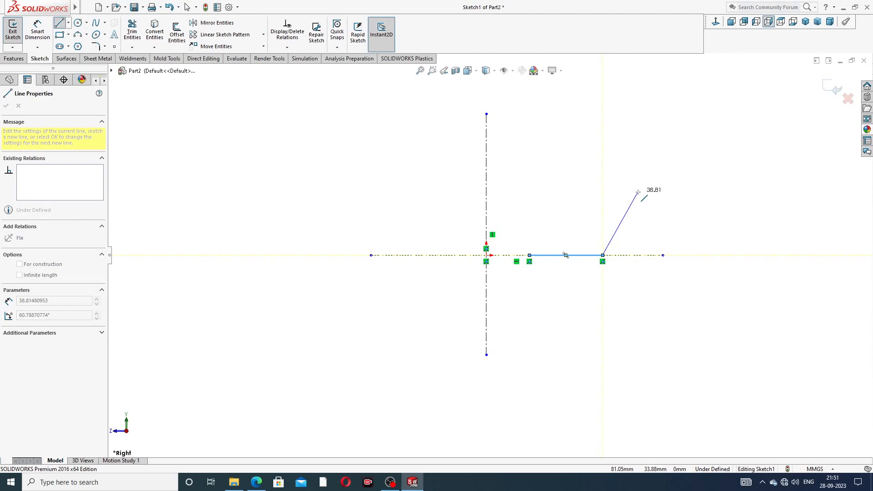
left_click(636, 196)
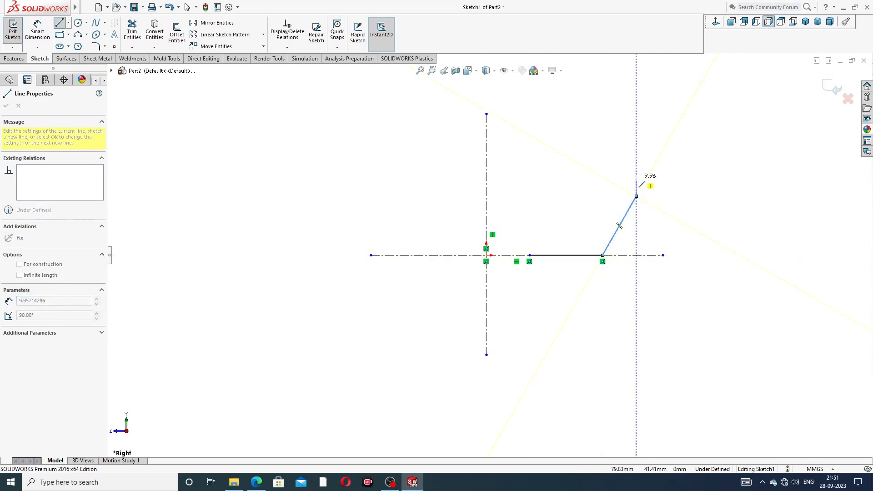
double_click(636, 178)
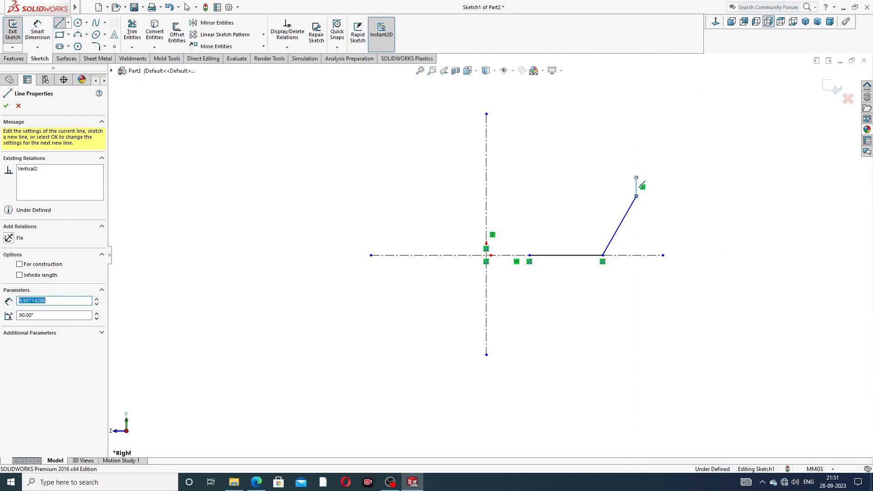
Continue the profile with an outward horizontal line about 36 mm long and an upward vertical line about 21 mm long.
left_click(636, 178)
double_click(704, 178)
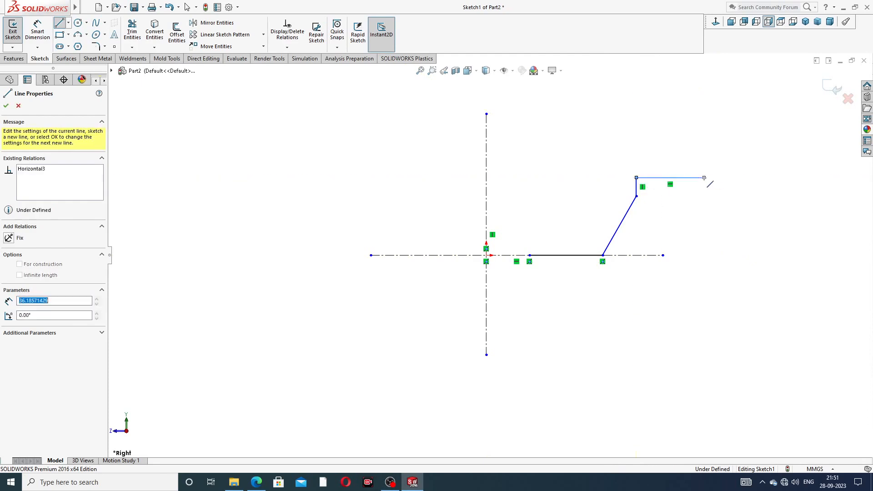
left_click(704, 178)
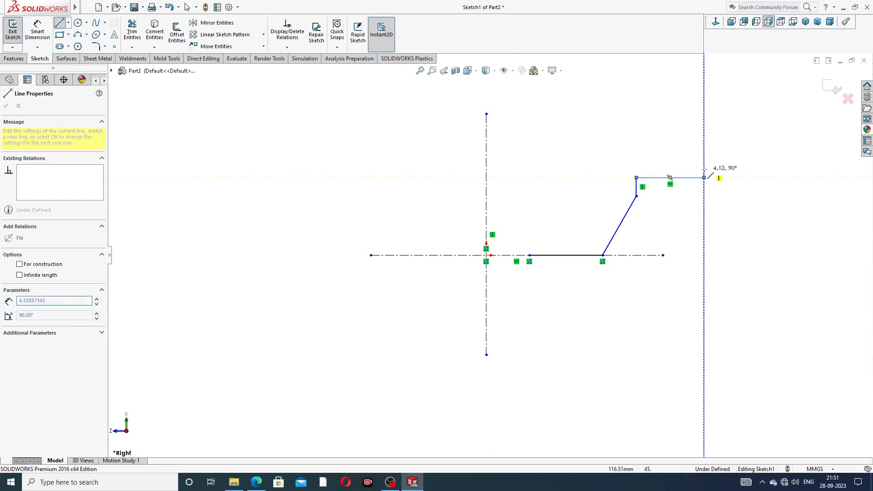
double_click(704, 138)
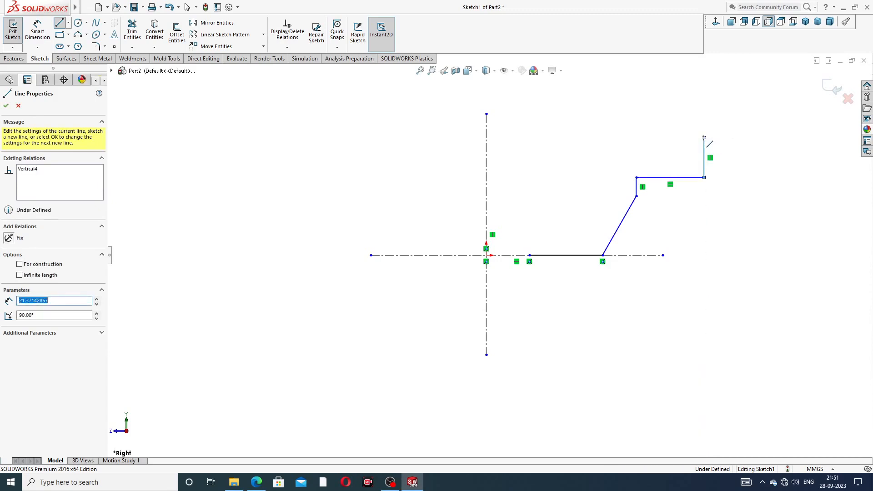
Continue the profile with a horizontal line about 31 mm long back toward the vertical centerline and an upward-curving tangent arc of about 16 mm radius.
left_click(704, 137)
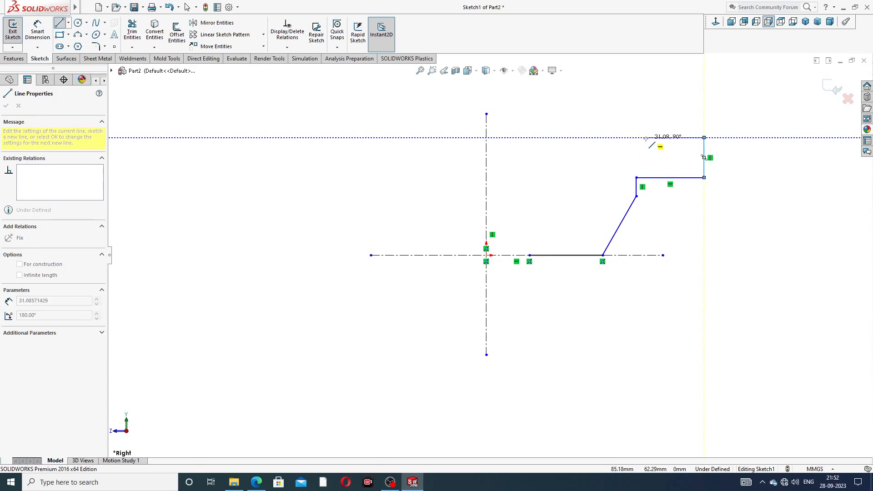
left_click(646, 138)
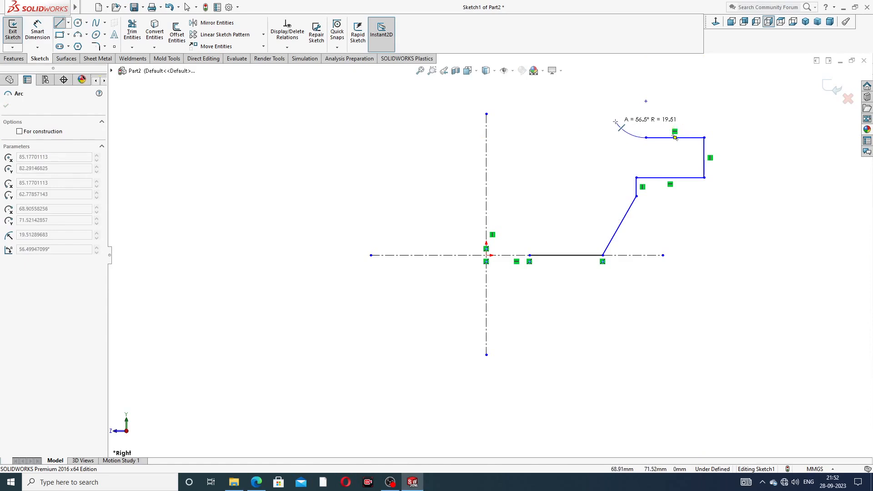
left_click(627, 131)
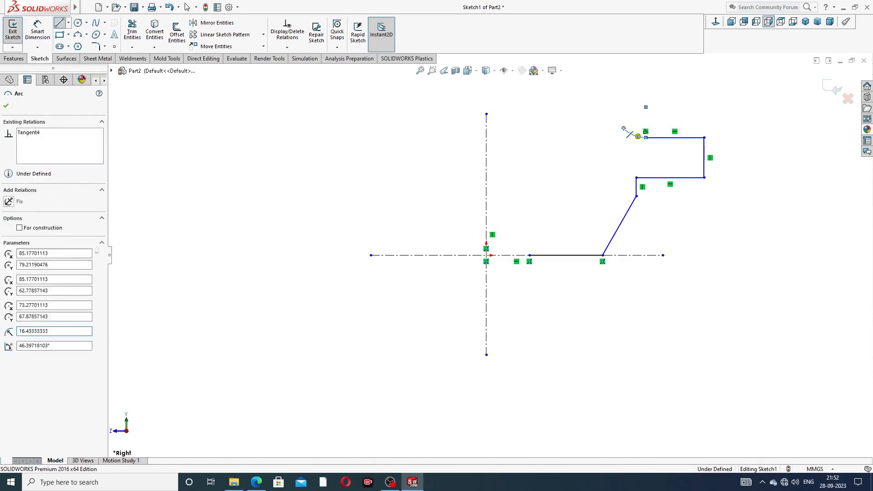
Add a horizontal line about 37 mm long inward from the arc's end and a long vertical line down from it.
left_click(623, 129)
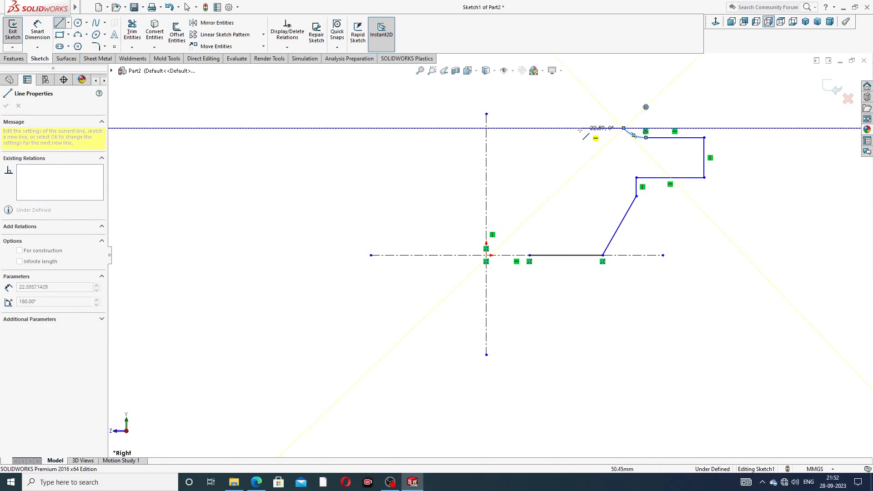
double_click(554, 128)
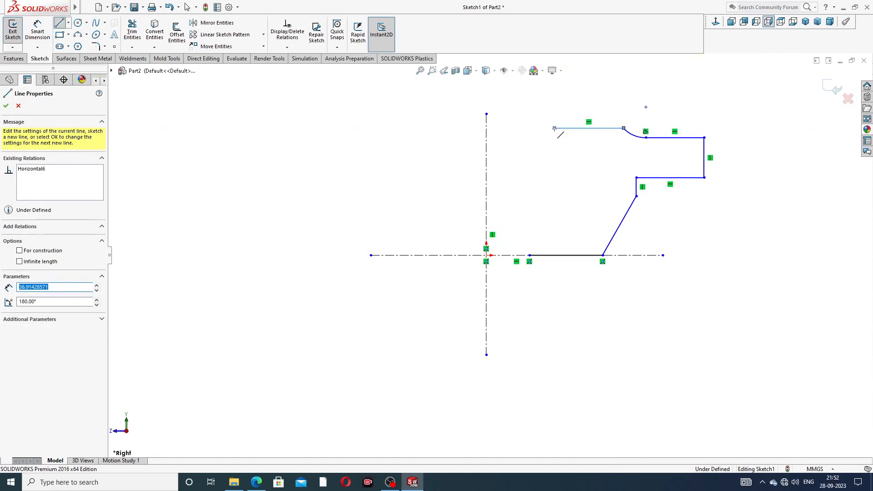
left_click(554, 129)
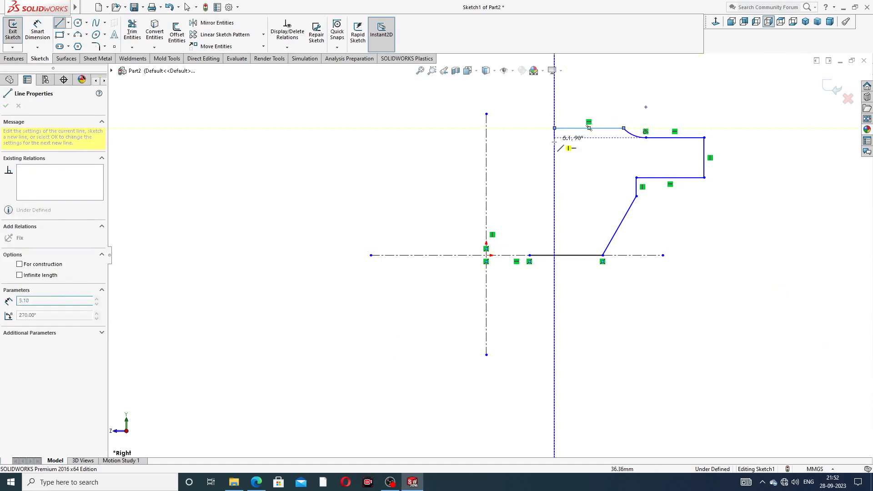
left_click(555, 205)
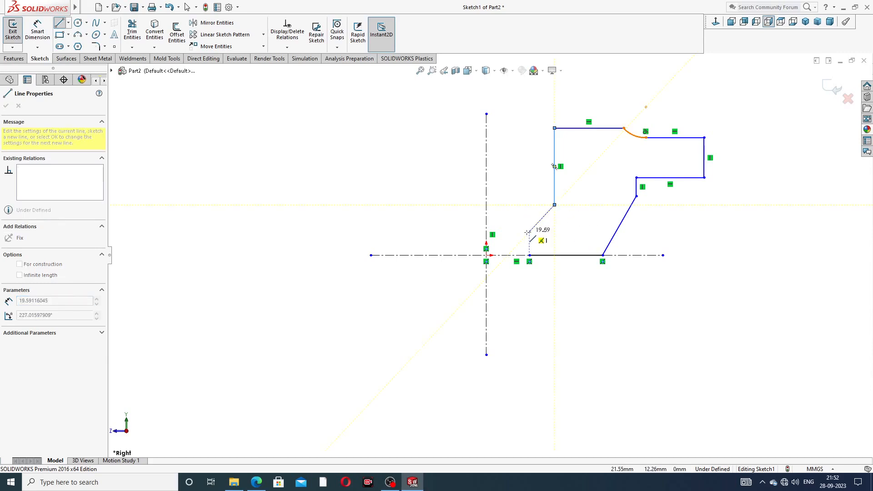
Close the profile with a line sloping down and inward and a vertical line about 13 mm long to the starting point on the horizontal centerline.
left_click(528, 229)
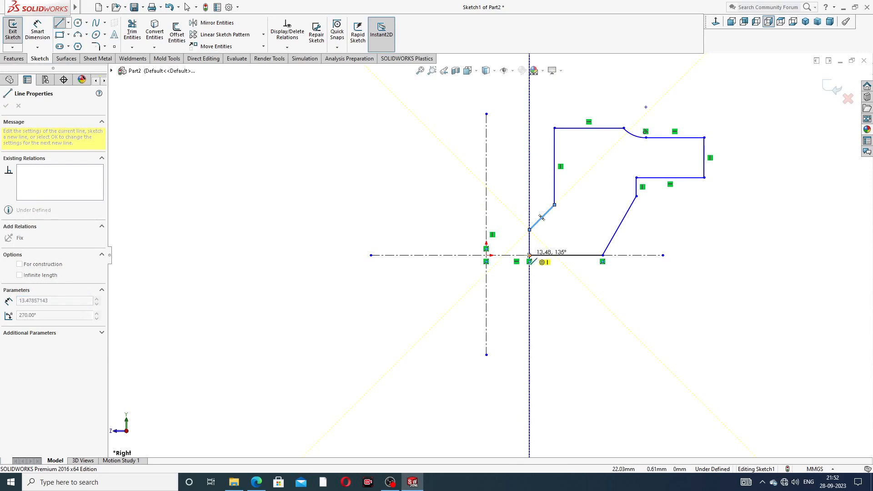
left_click(530, 256)
right_click(686, 201)
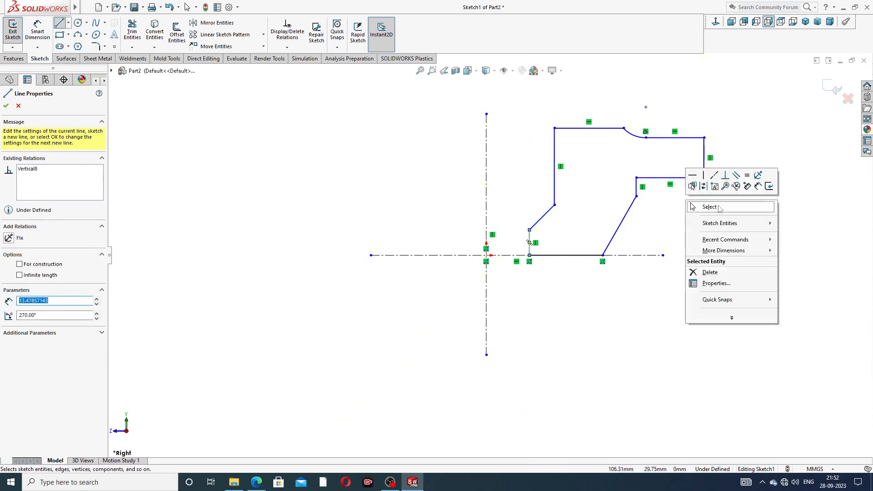
left_click(719, 209)
scroll(648, 128, "down", 2)
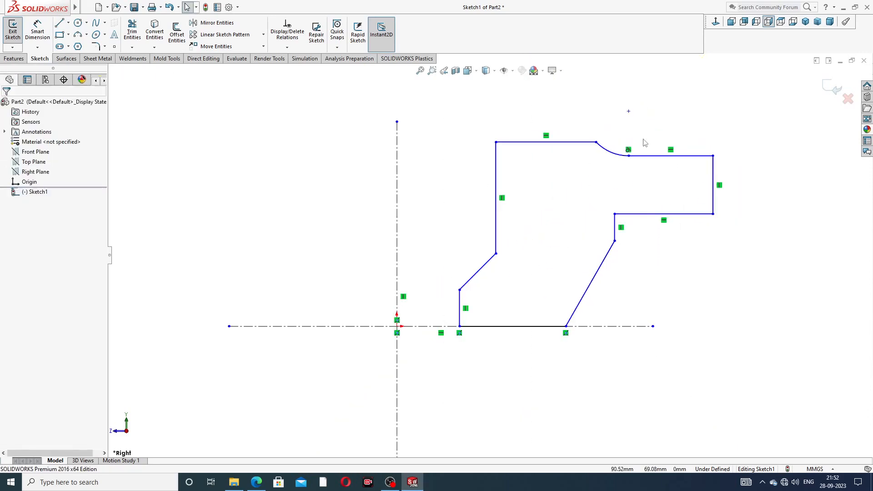
scroll(643, 140, "up", 2)
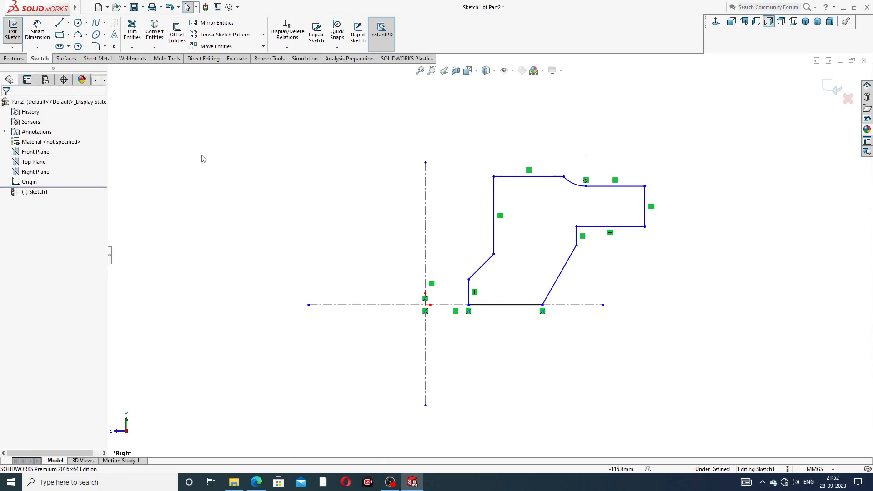
Dimension the bottom line's inner endpoint 14 mm from the vertical centerline.
left_click(37, 31)
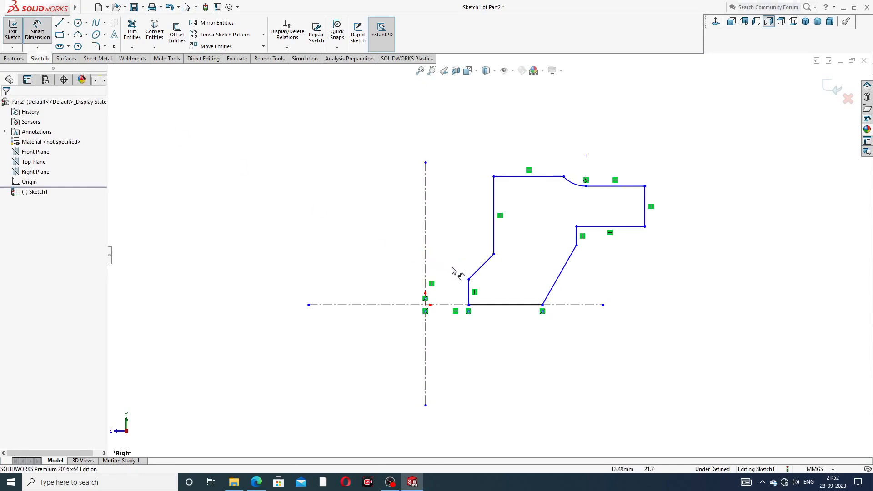
left_click(469, 305)
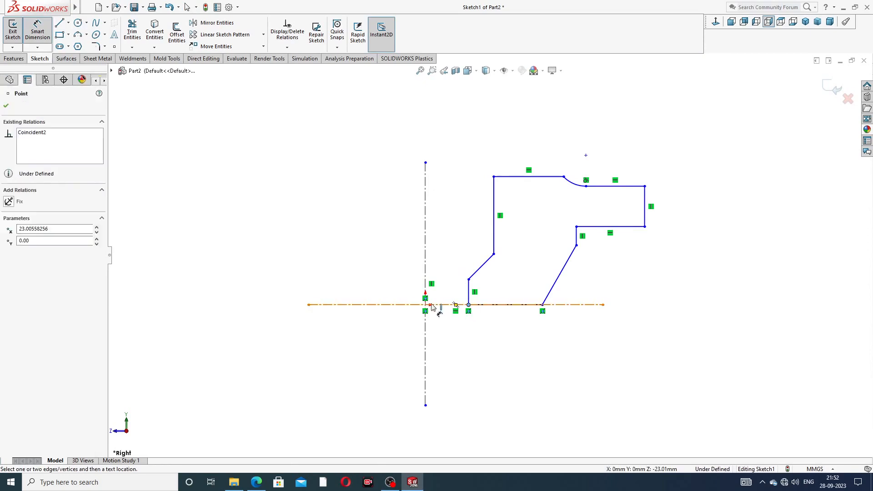
left_click(425, 287)
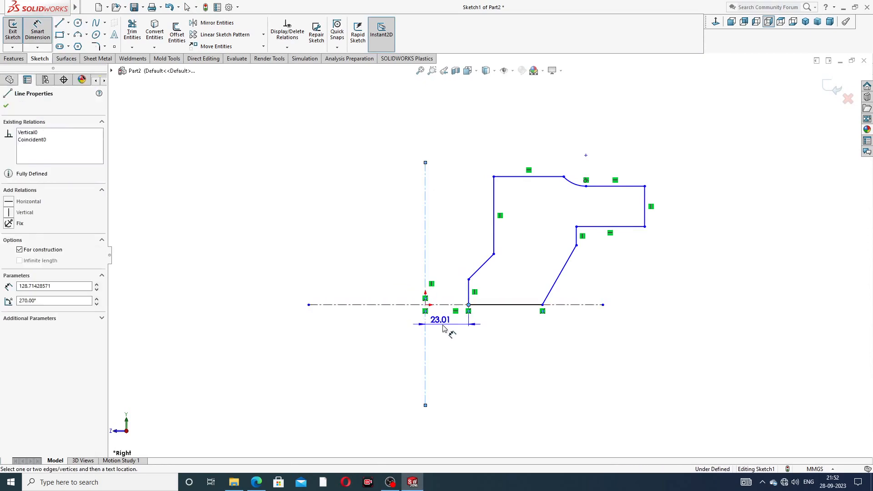
left_click(448, 334)
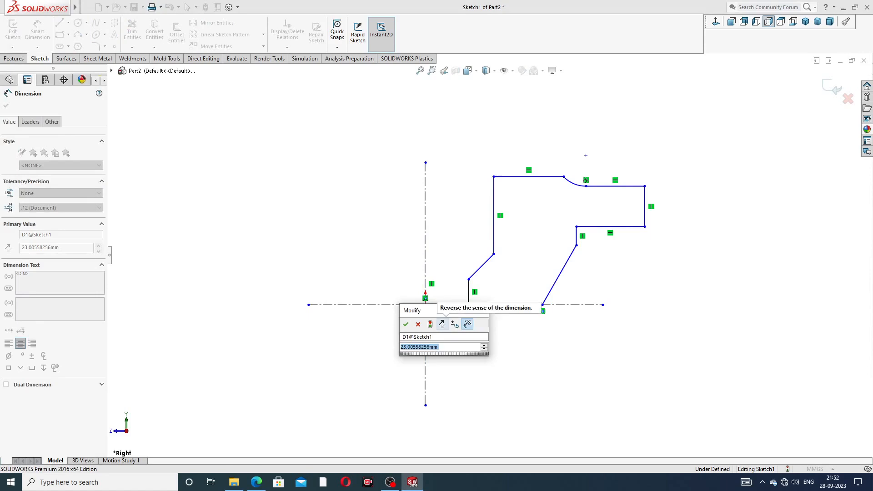
type("14")
key("Return")
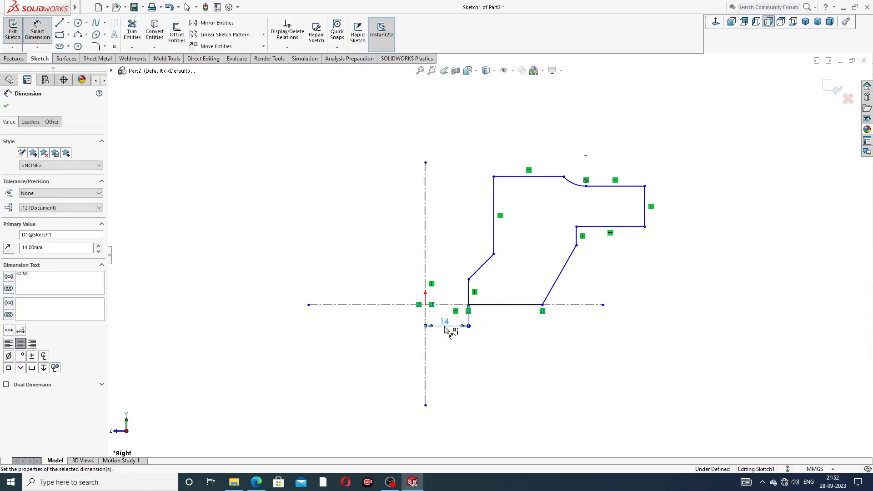
left_click(482, 362)
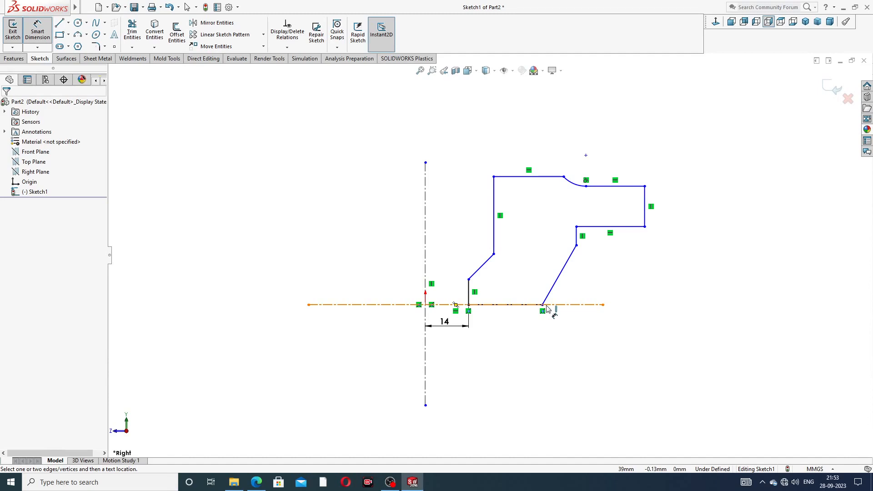
Dimension the bottom line's outer endpoint 35 mm from the vertical centerline.
left_click(543, 305)
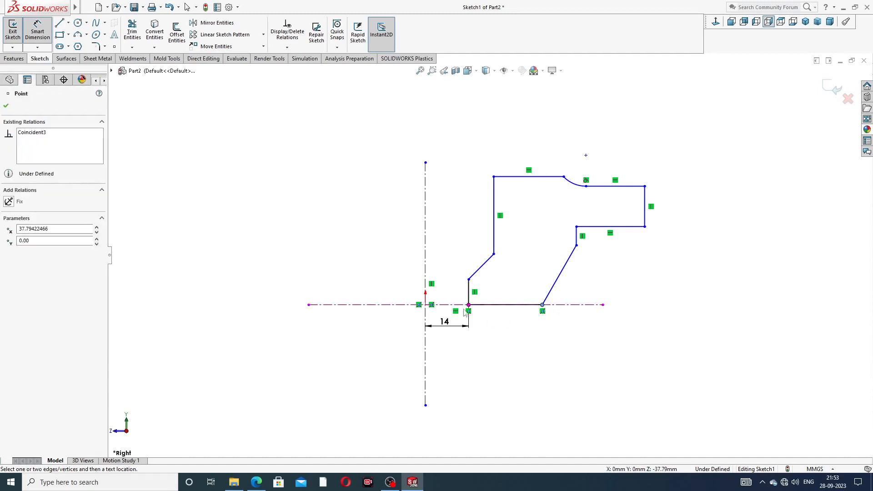
left_click(426, 329)
left_click(459, 356)
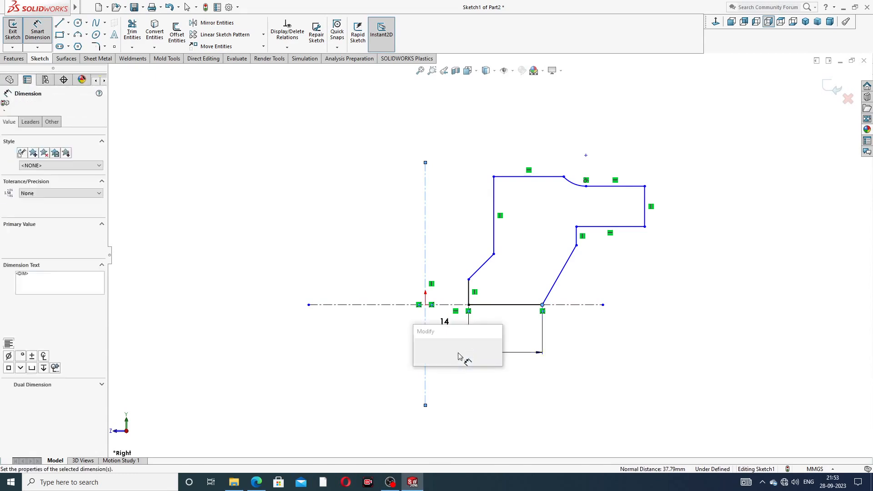
type("35")
key("Return")
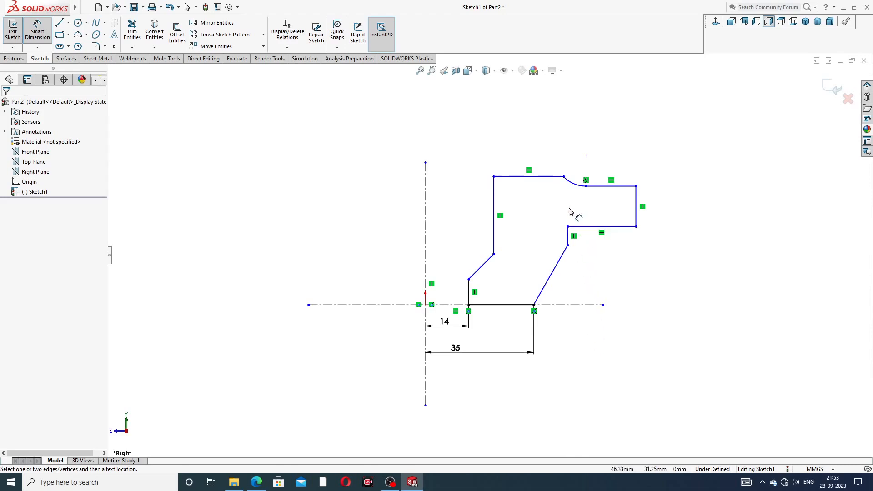
Dimension the upper end of the arc 88 mm from the vertical centerline.
left_click(563, 178)
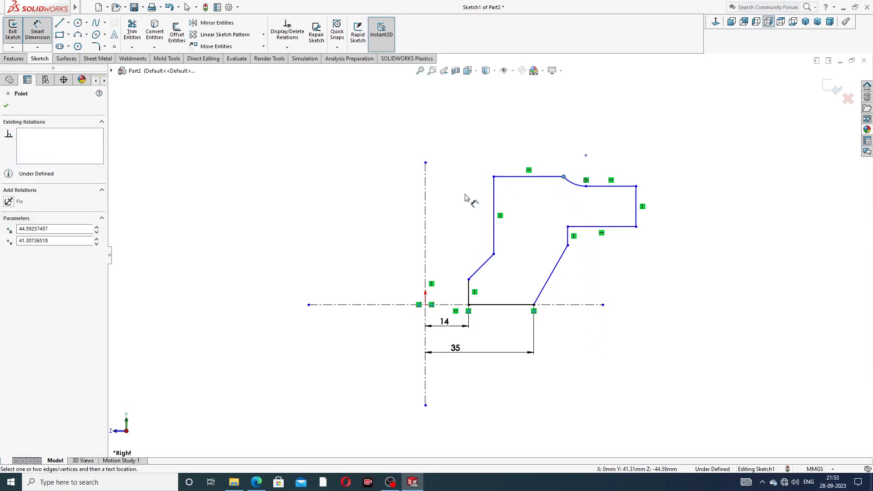
left_click(426, 193)
left_click(487, 145)
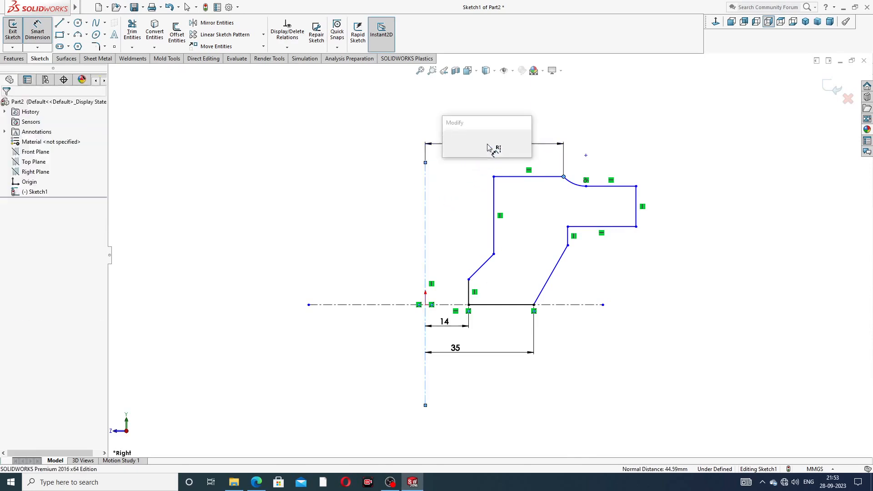
type("88")
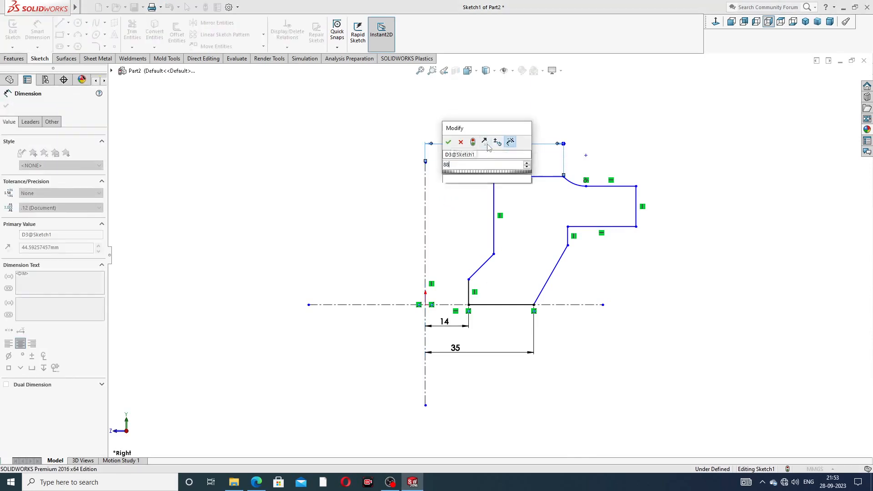
key("Return")
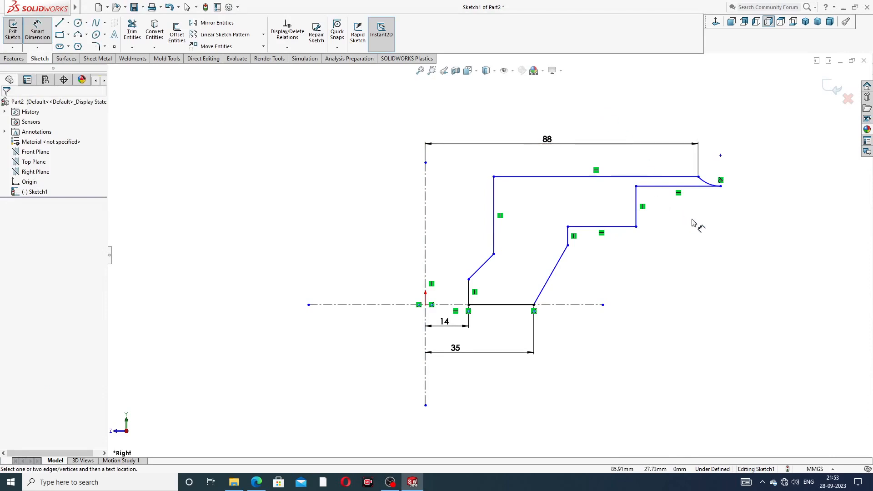
Dimension the outermost vertical line 138 mm from the vertical centerline.
left_click(636, 203)
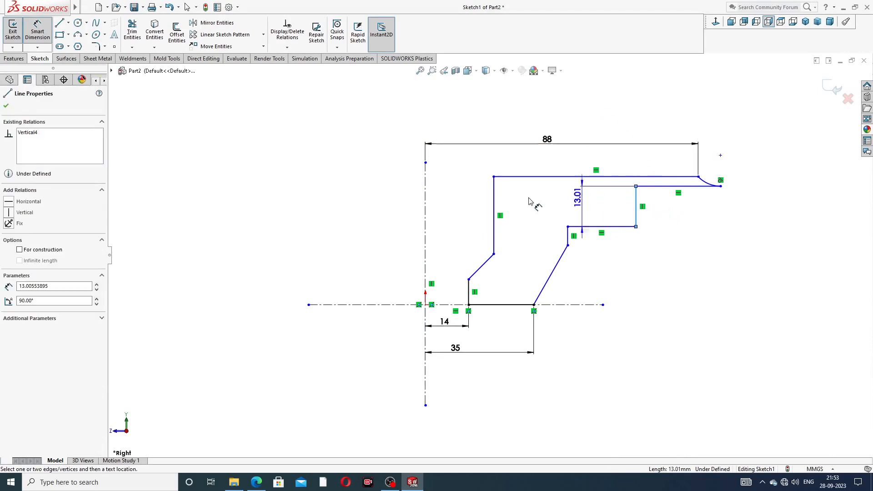
left_click(427, 187)
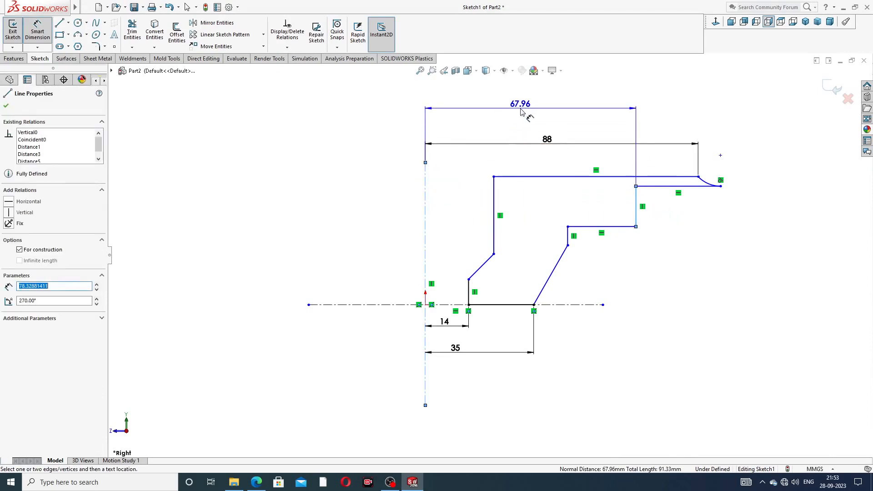
left_click(523, 112)
type("138")
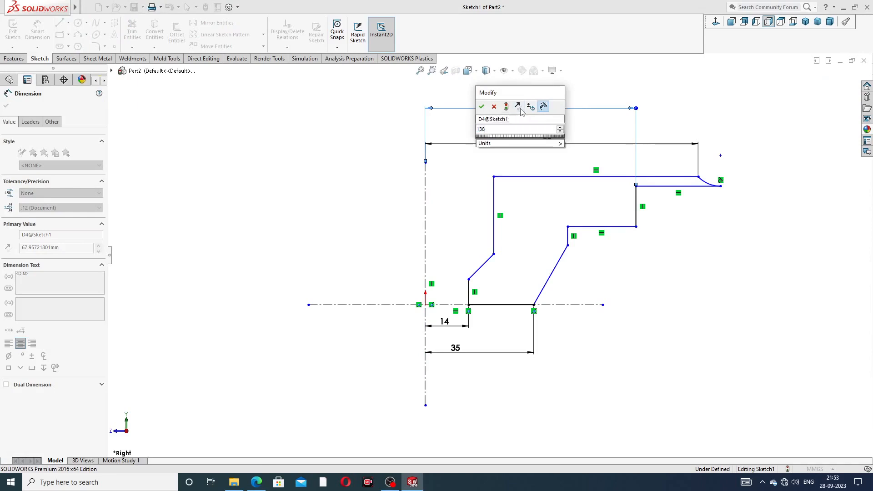
key("Return")
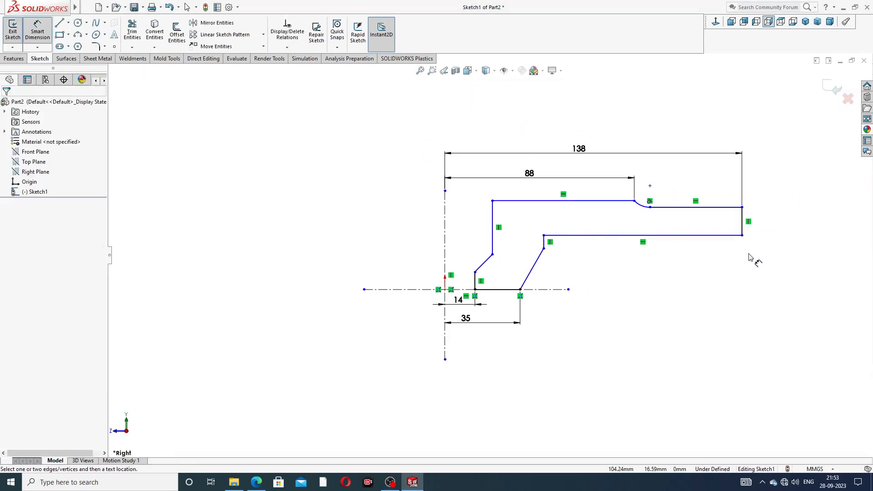
Set the length of the outermost vertical line to 22 mm and end dimensioning.
left_click(743, 222)
left_click(770, 223)
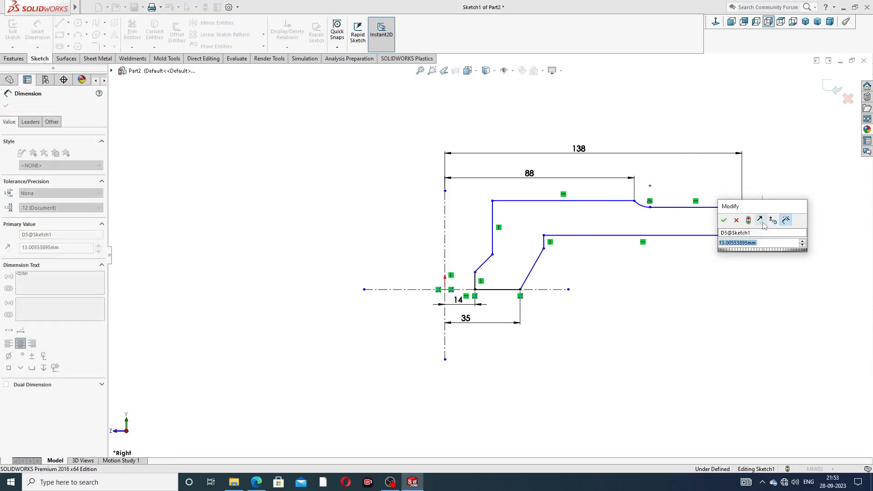
type("22")
key("Return")
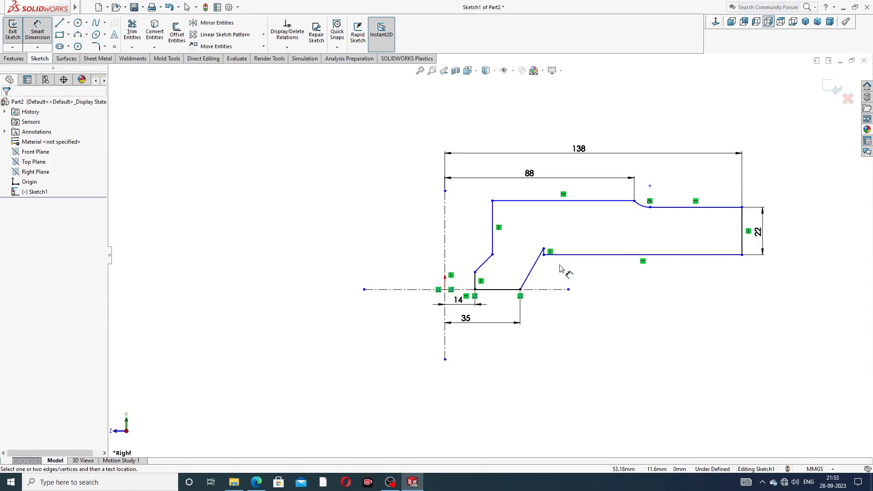
right_click(594, 282)
left_click(617, 136)
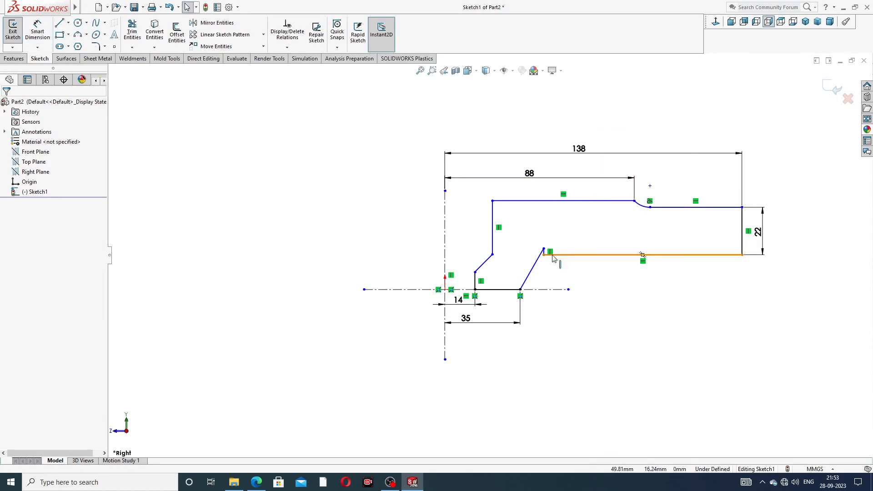
Move the upper end of the outer sloping line below the long lower horizontal line, restoring the short vertical step between them.
left_click_drag(544, 250, 540, 266)
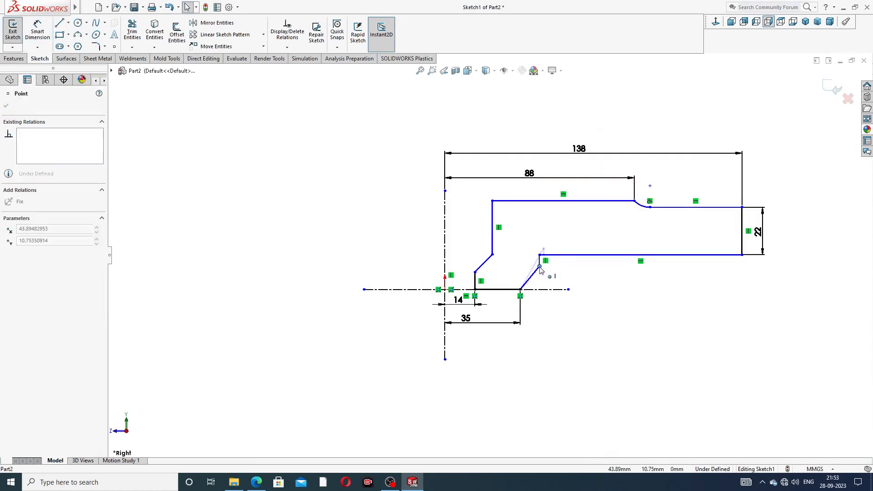
left_click(600, 289)
scroll(571, 280, "up", 2)
scroll(571, 277, "down", 2)
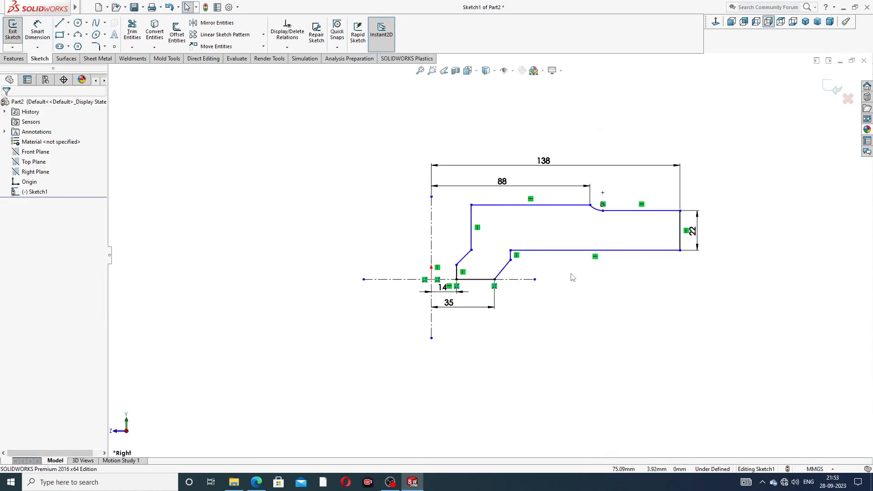
Set the length of the short vertical step at the inner end of the long lower horizontal line to 6 mm.
left_click(37, 31)
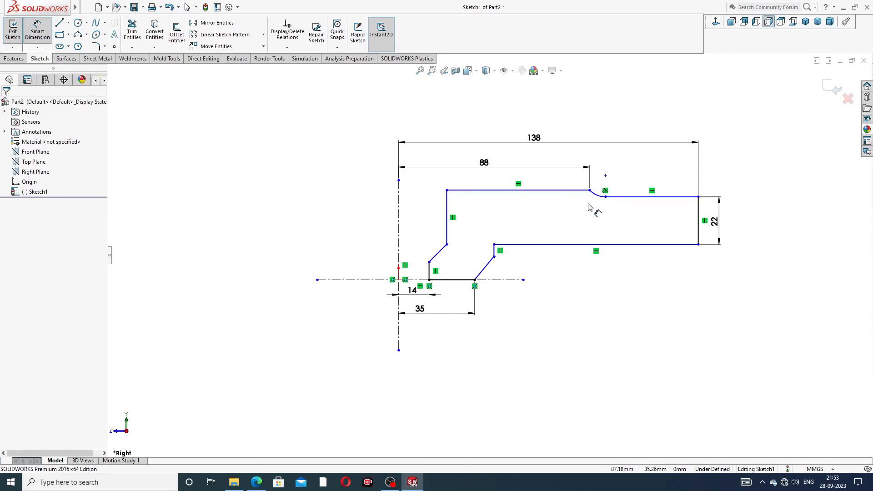
left_click(494, 252)
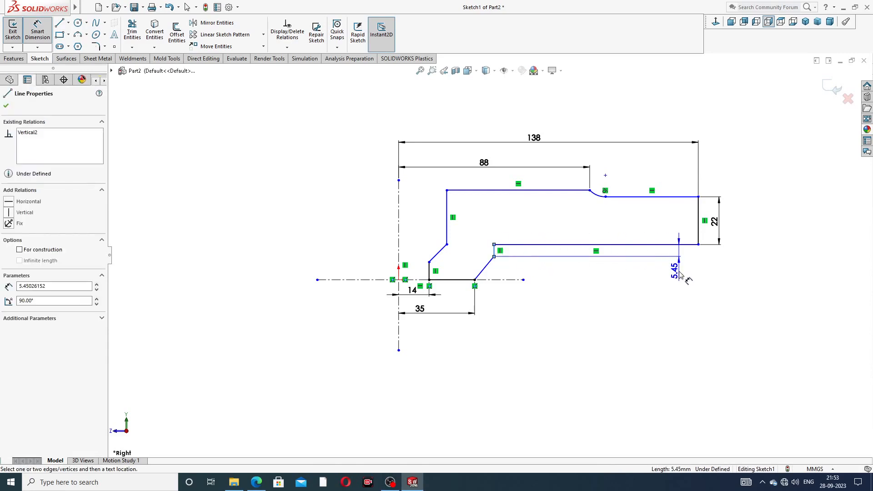
left_click(680, 274)
type("6")
key("Return")
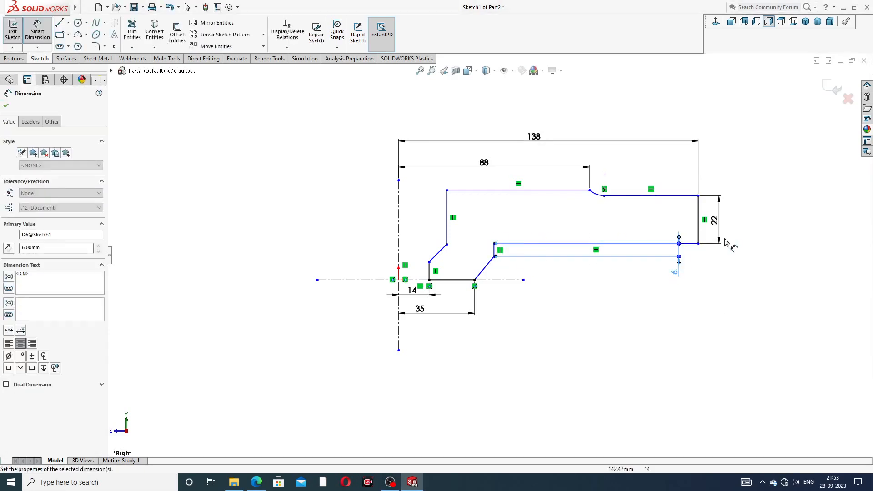
left_click(752, 179)
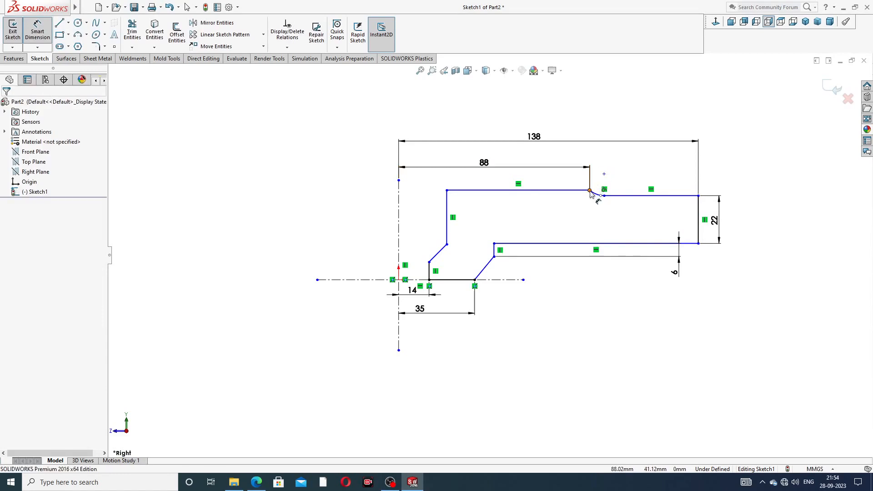
Dimension the height between the arc's upper end and the outer upper horizontal line as 6 mm.
left_click(624, 196)
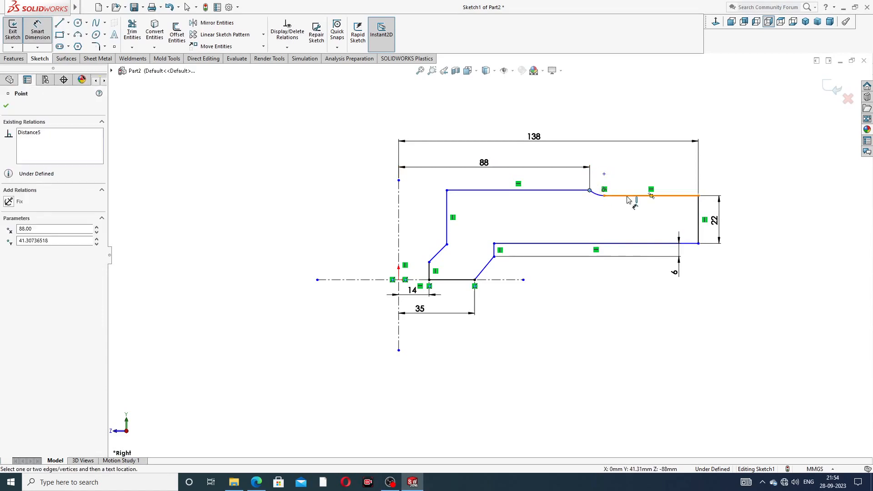
left_click(711, 173)
key("Return")
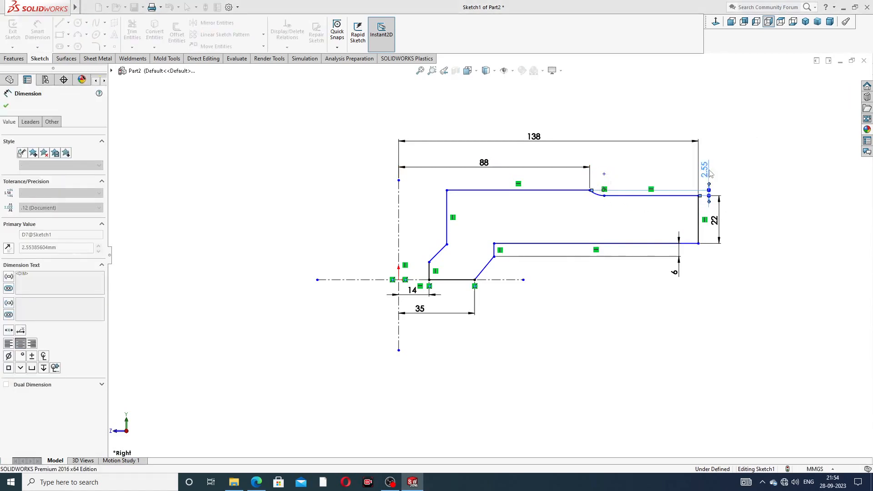
left_click(746, 179)
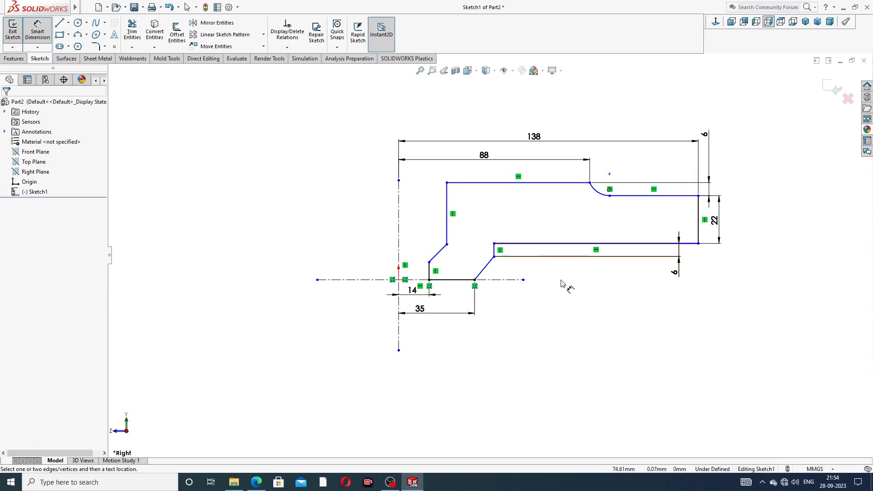
Dimension the upper end of the outer sloping line 47 mm above the horizontal centerline.
left_click(495, 258)
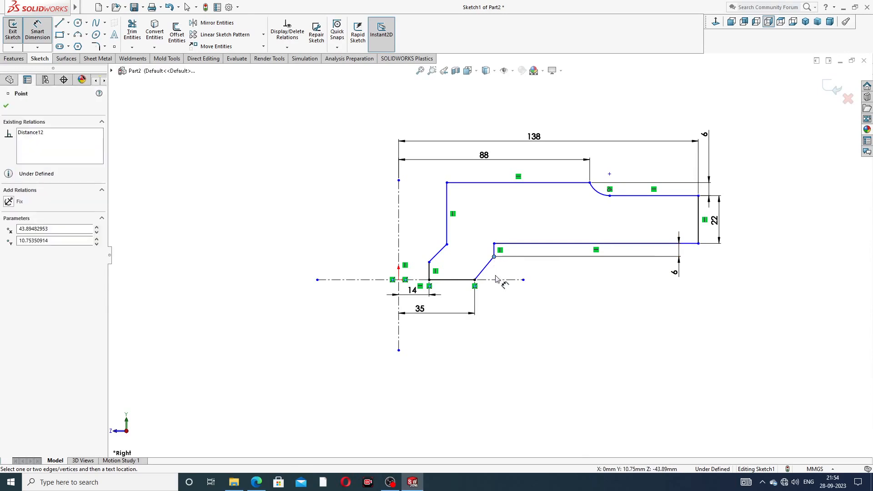
left_click(505, 280)
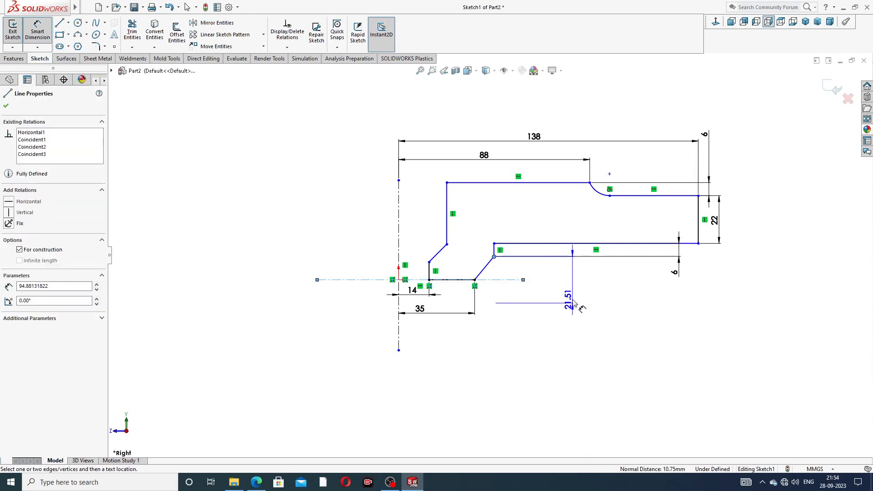
left_click(578, 275)
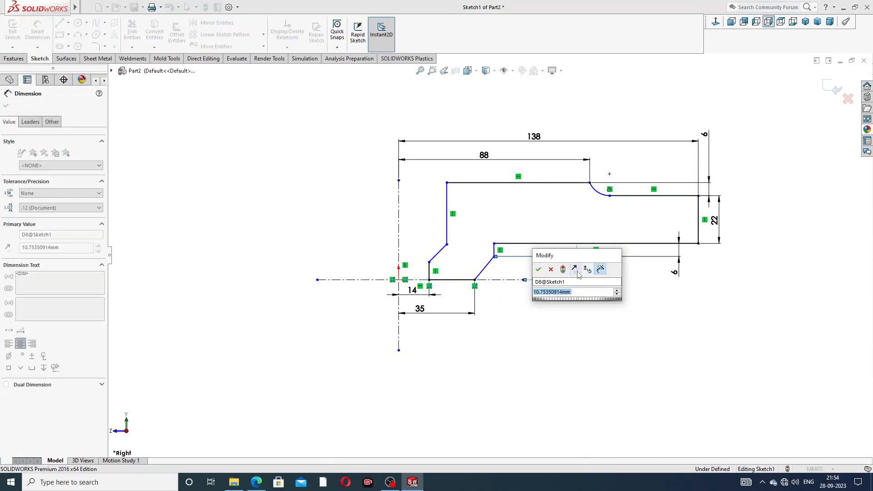
type("47")
key("Return")
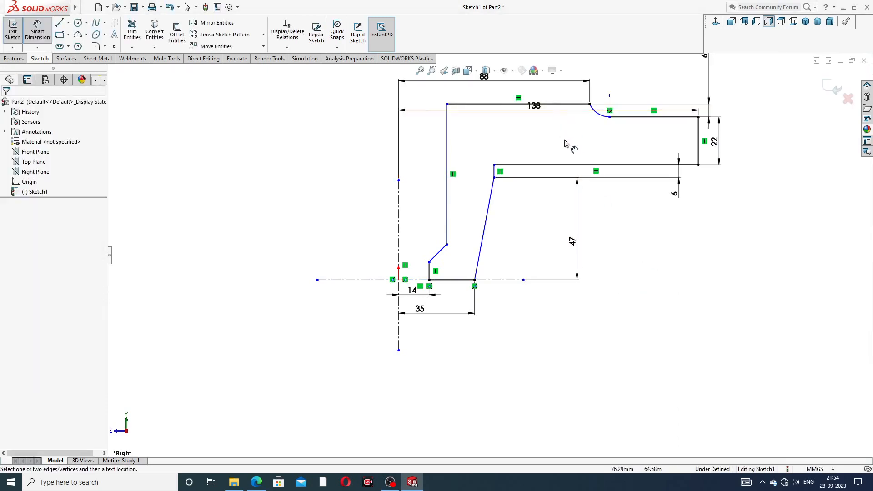
Reposition the 138, 22, 88 and upper 6 mm dimensions so they sit spaced apart and clear of the profile.
scroll(564, 132, "down", 2)
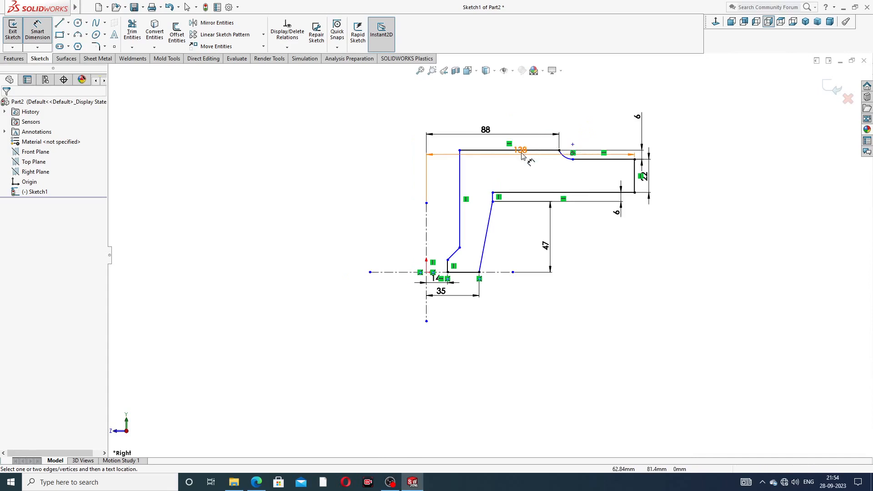
left_click(519, 112)
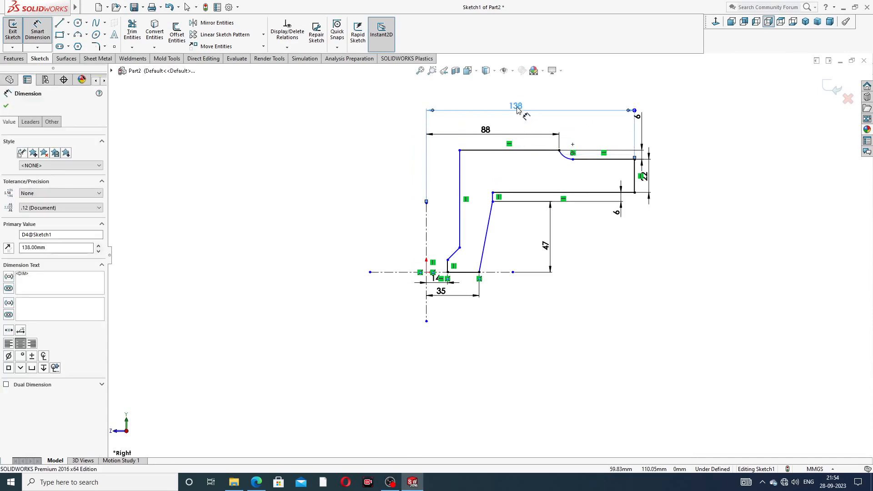
mouse_move(644, 176)
left_mouse_down()
mouse_move(657, 180)
mouse_move(669, 144)
left_mouse_up()
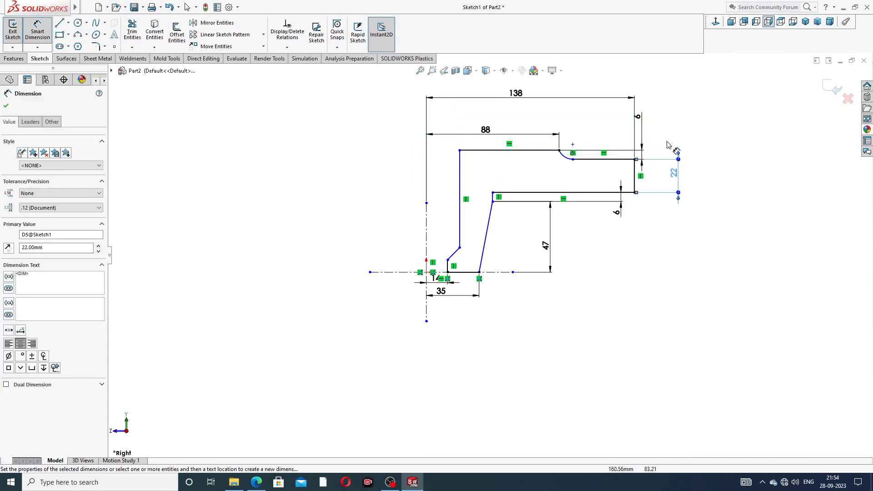
left_click_drag(637, 117, 649, 119)
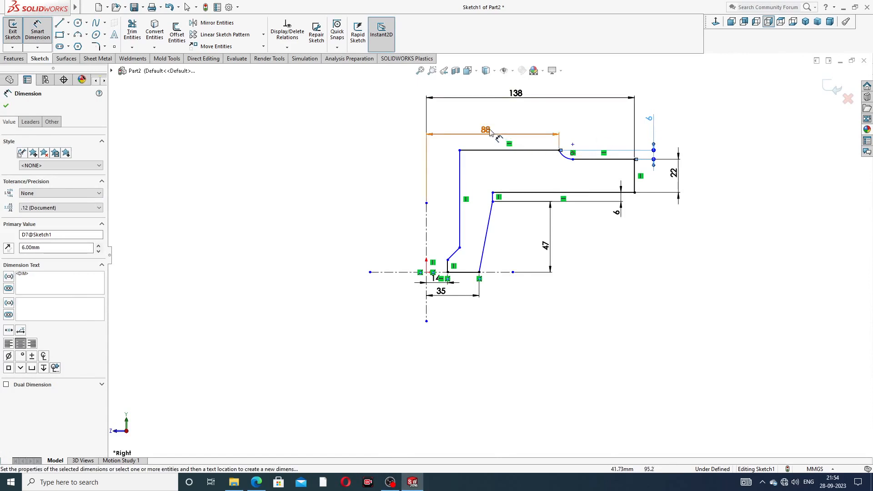
left_click_drag(490, 132, 500, 122)
left_click(630, 223)
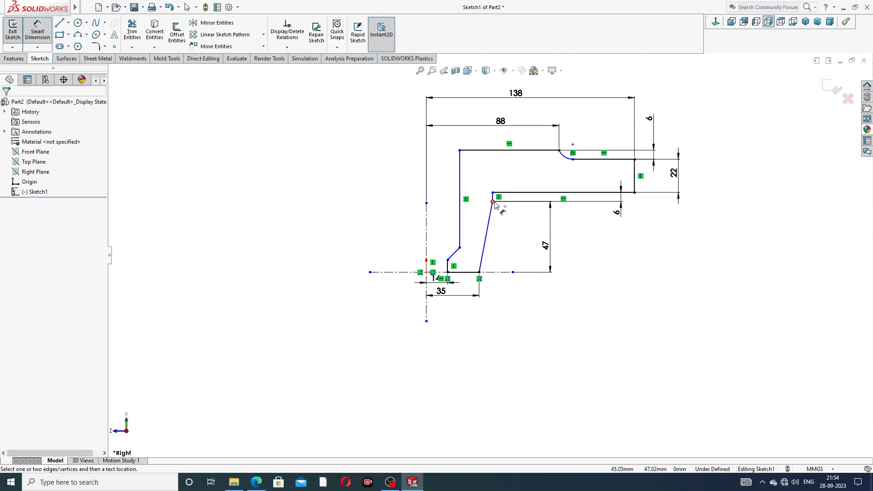
Dimension the upper end of the outer sloping line 81 mm from the vertical centerline.
left_click(494, 203)
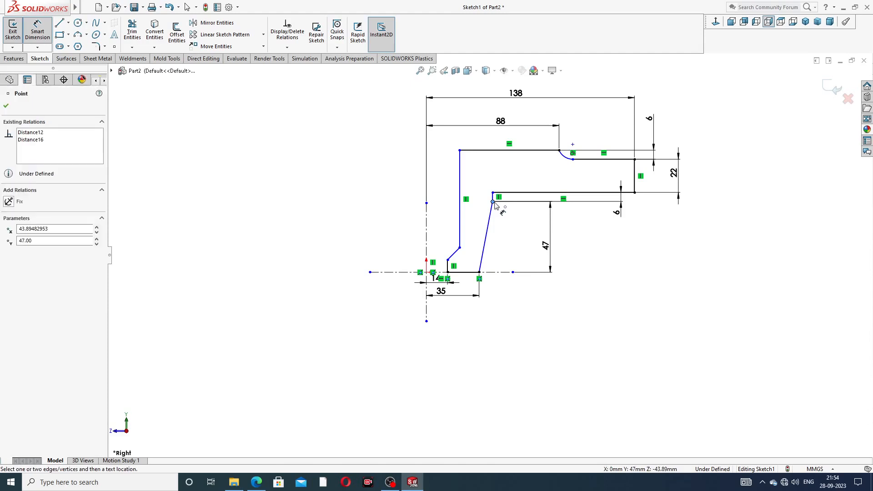
left_click(427, 240)
left_click(462, 324)
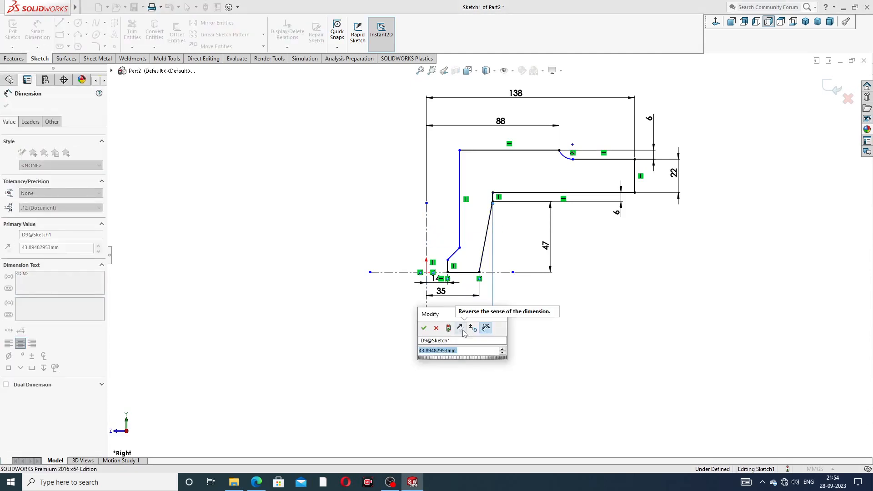
type("81")
key("Return")
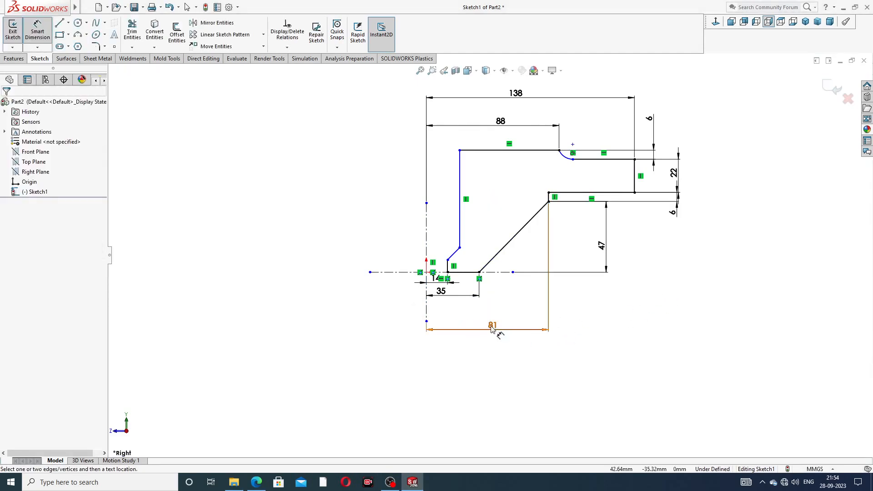
Move the 35 and 14 mm dimensions further below the horizontal centerline, stacked above the 81 mm dimension.
left_click_drag(458, 296, 462, 314)
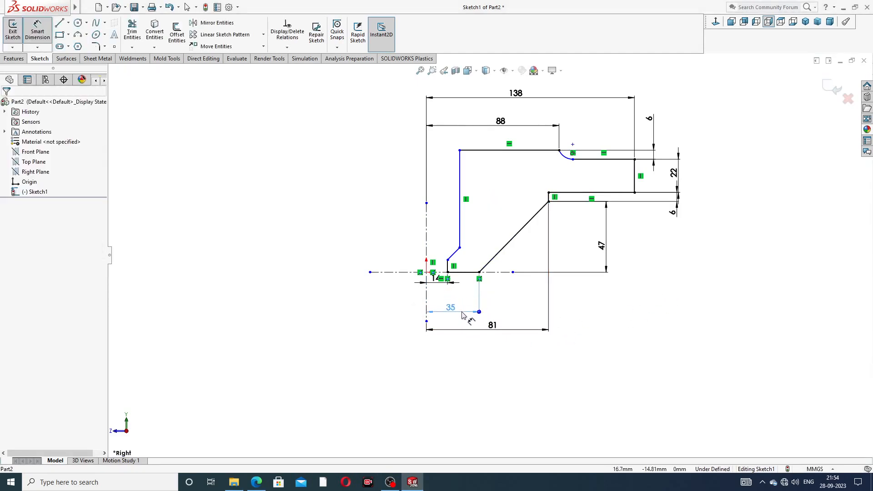
left_click(594, 300)
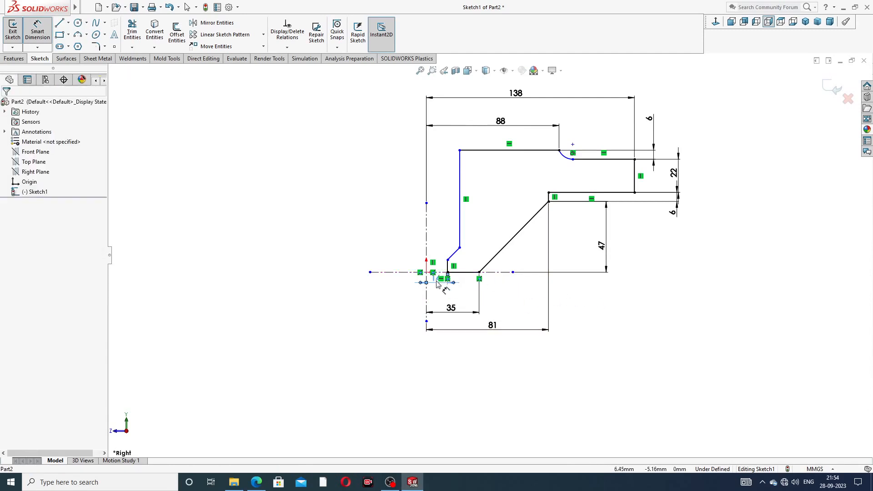
left_click(449, 295)
left_click(580, 332)
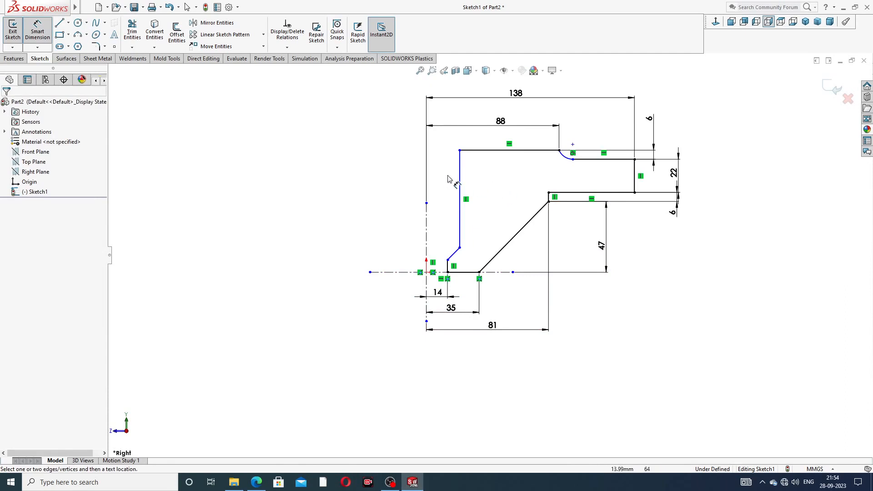
Dimension the long inner vertical line 28 mm from the vertical centerline.
left_click(461, 182)
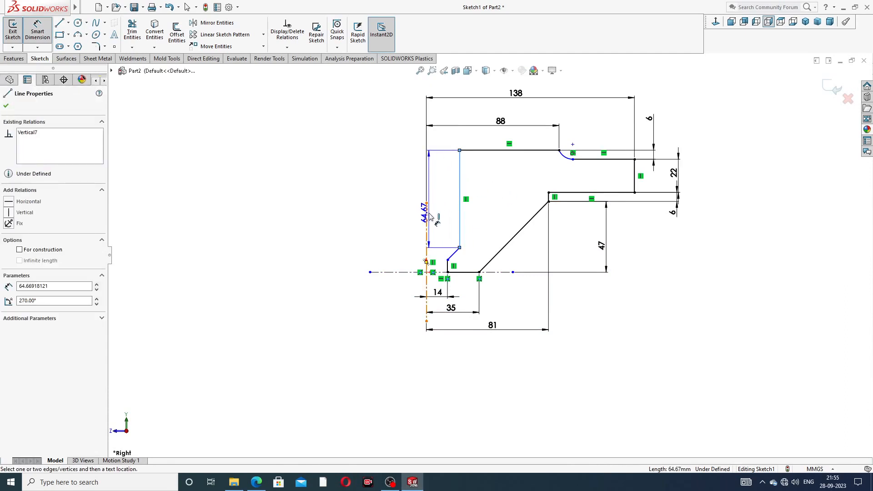
left_click(426, 187)
left_click(444, 203)
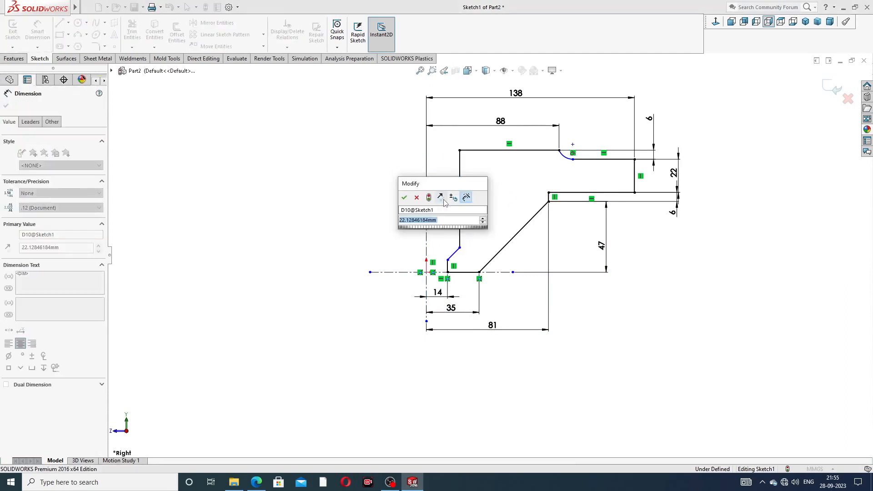
type("28")
key("Return")
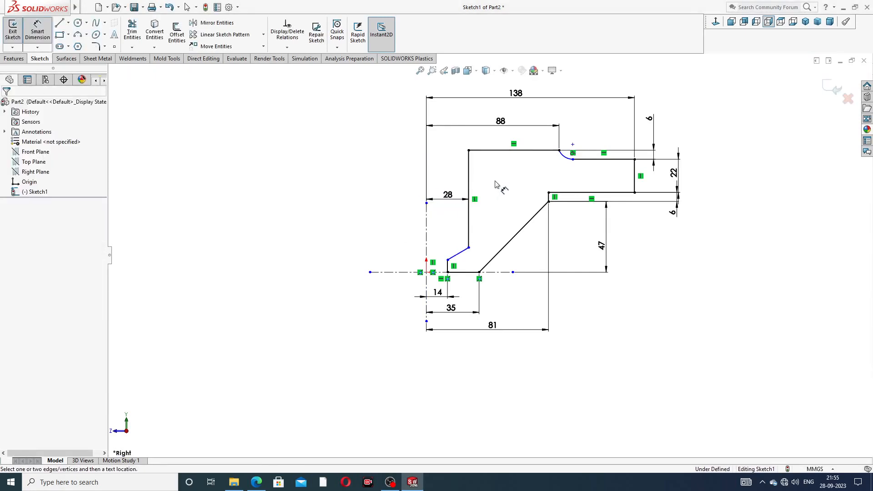
Dimension the vertical distance from the arc's lower end to the upper end of the short inner vertical line as 48 mm.
left_click(574, 160)
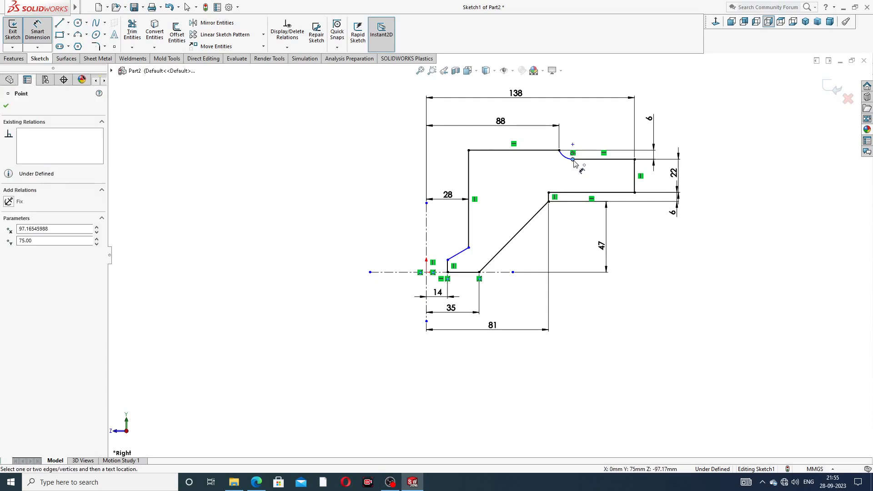
left_click(449, 261)
left_click(409, 214)
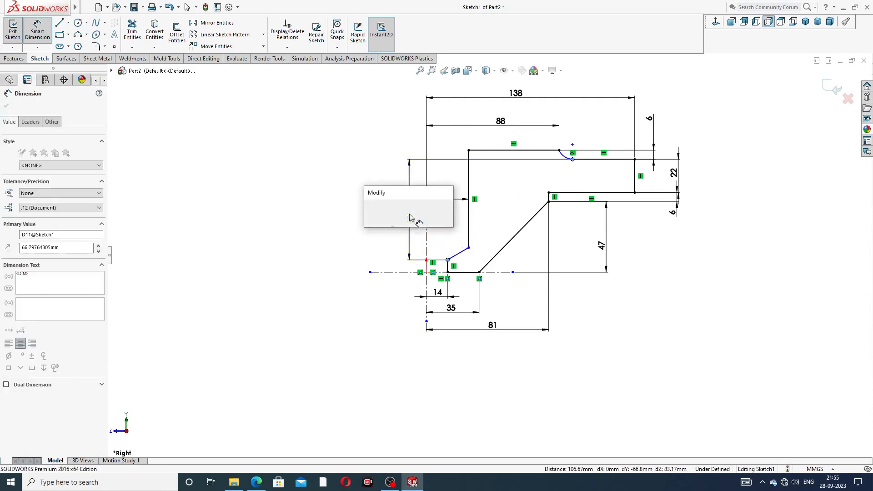
type("48")
key("Return")
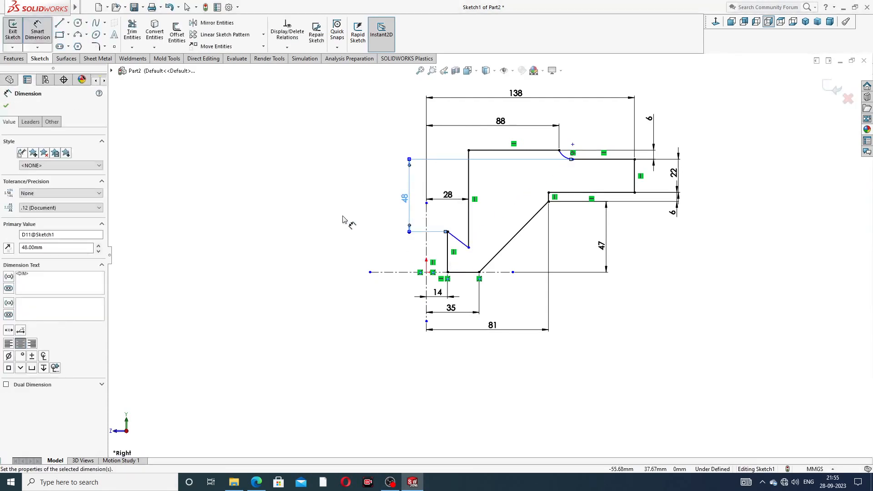
End dimensioning and move the lower end of the long inner vertical line up so the short inner sloping line rises outward.
right_click(356, 219)
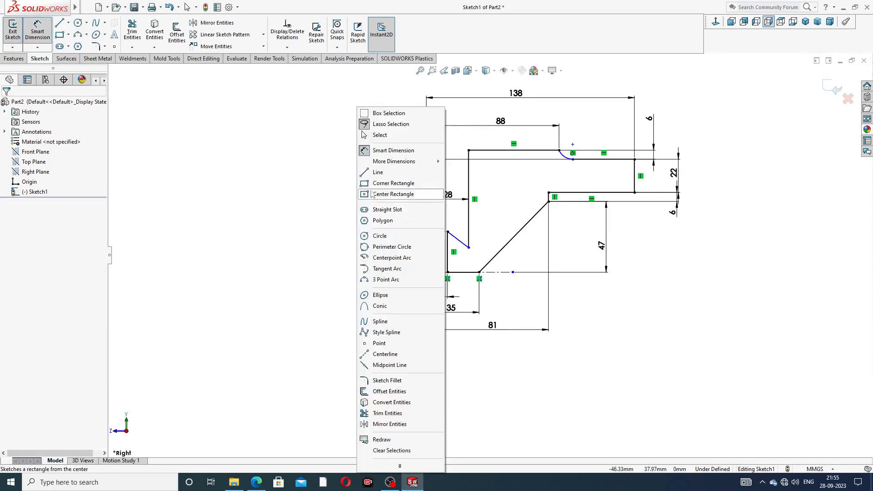
left_click(380, 136)
left_click_drag(469, 247, 468, 217)
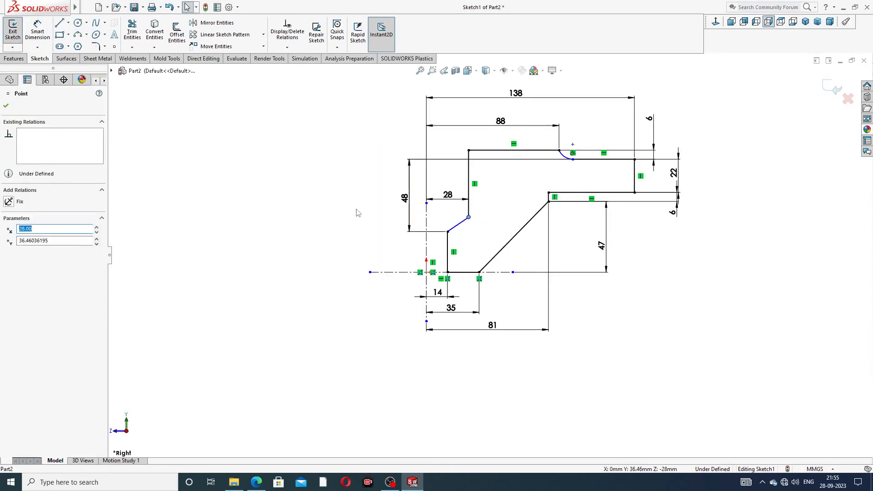
left_click(355, 212)
Dimension the angle between the short inner sloping line and the vertical centerline as 60° and move the 28 mm dimension higher.
left_click(38, 30)
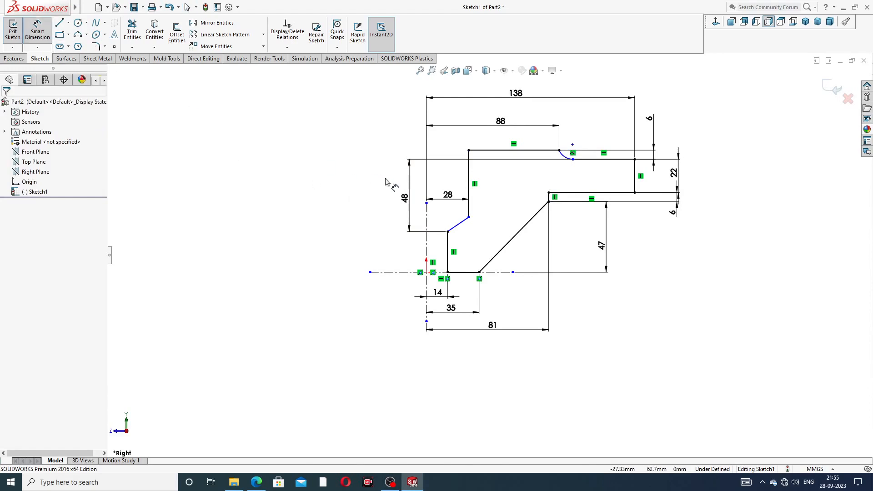
left_click(458, 225)
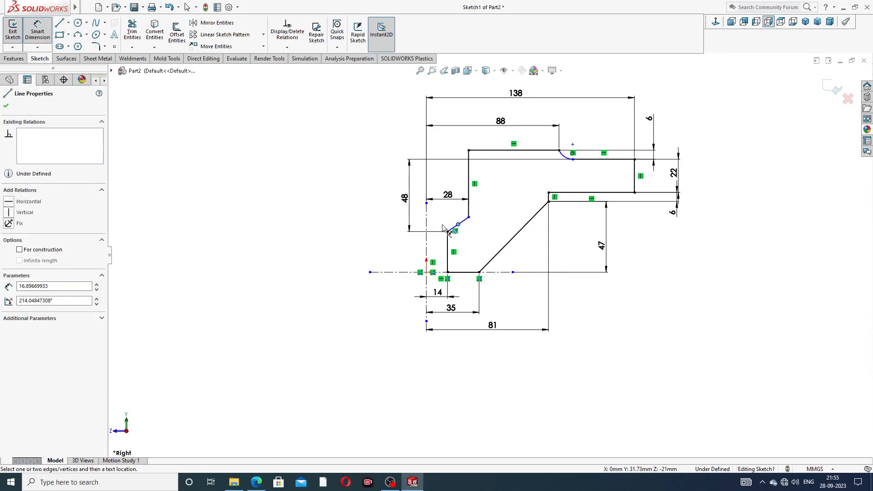
left_click(384, 218)
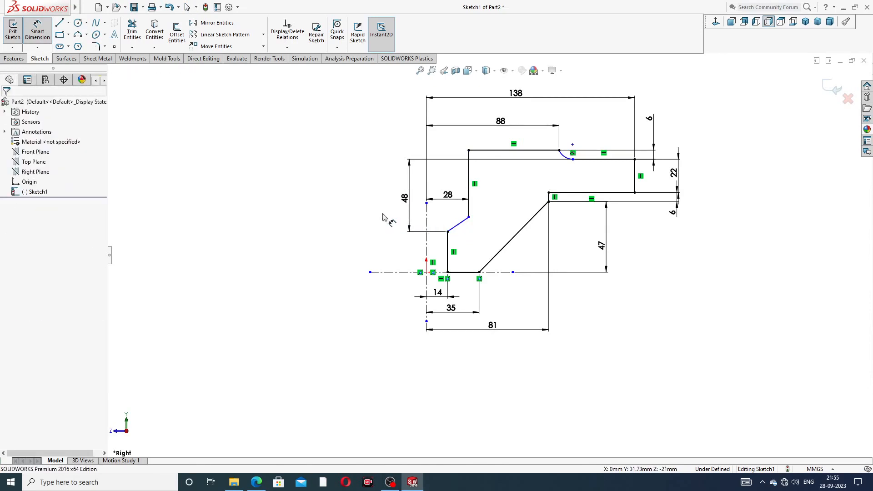
left_click(454, 228)
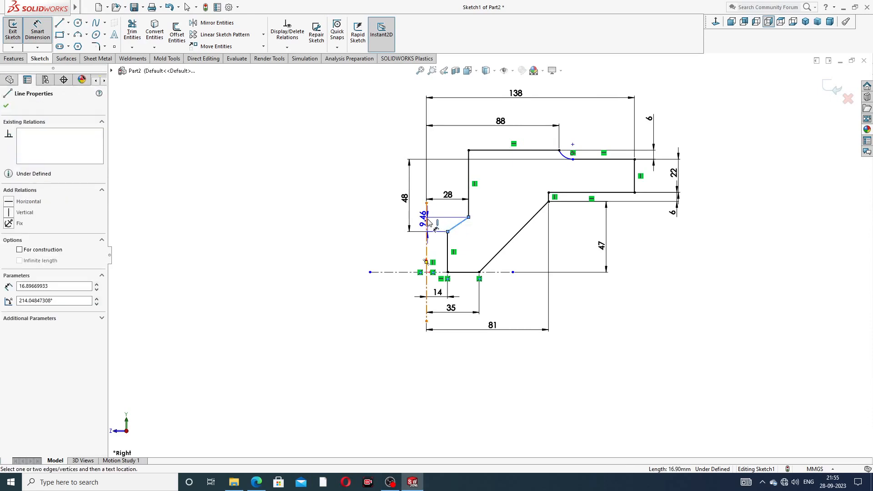
left_click(426, 223)
left_click(441, 225)
type("60")
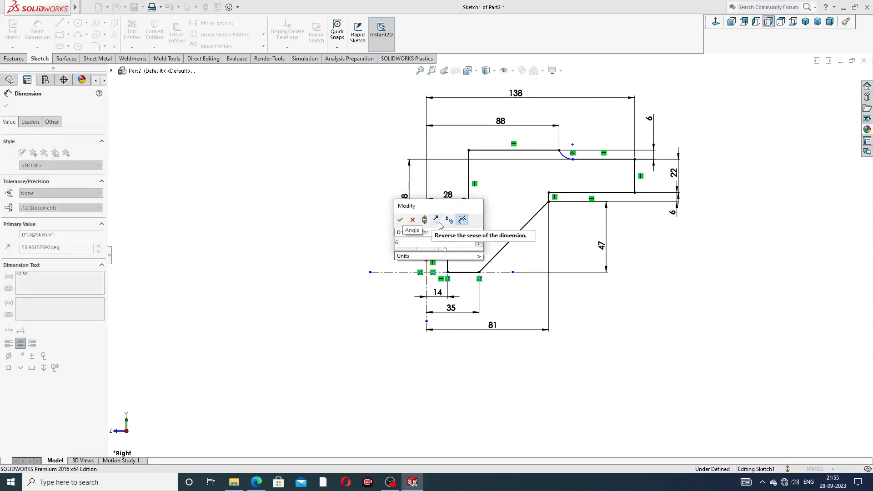
key("Return")
left_click(350, 227)
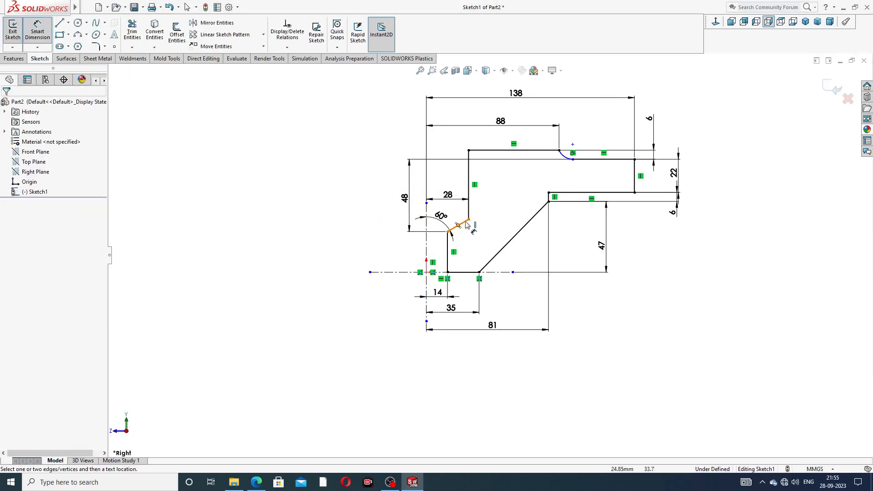
left_click_drag(448, 197, 448, 174)
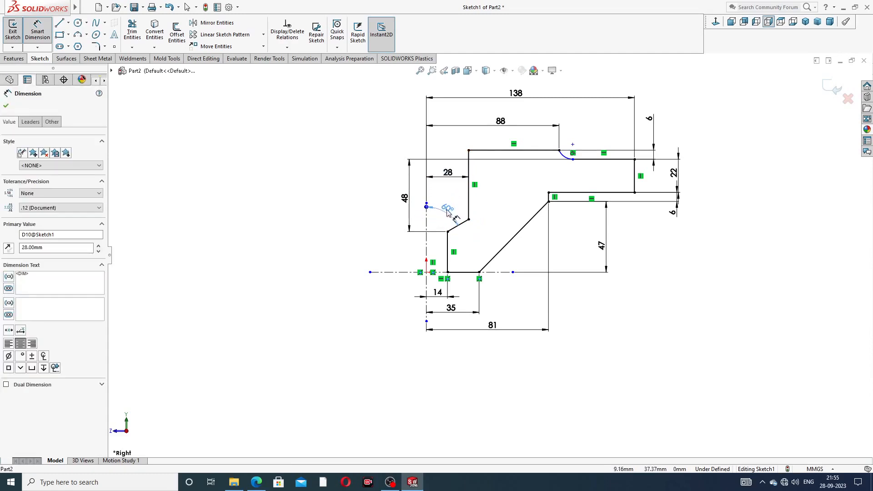
left_click(347, 202)
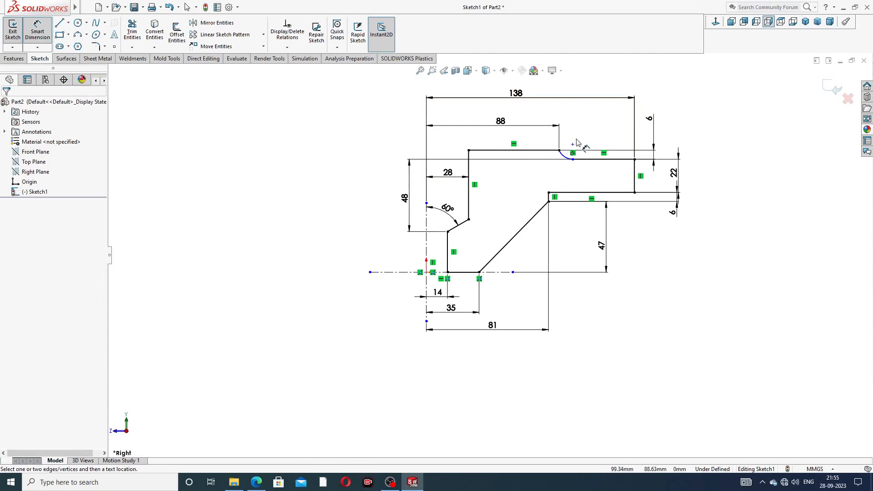
Add a Horizontal relation between the small arc's upper end and its center point.
scroll(597, 104, "down", 3)
right_click(696, 104)
left_click(717, 131)
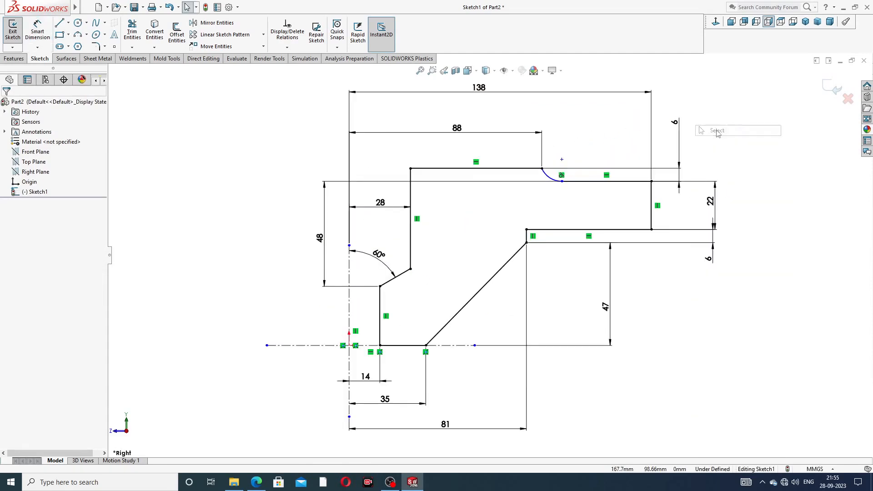
left_click(543, 168)
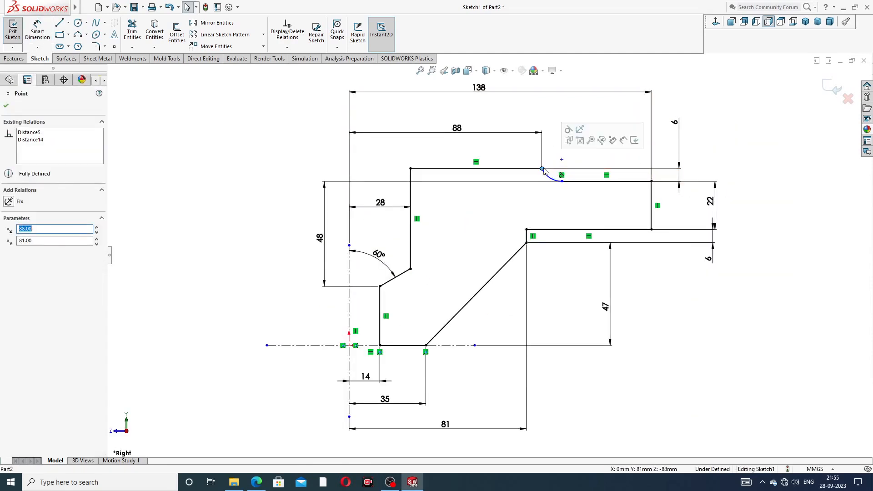
left_click(562, 160, "ctrl")
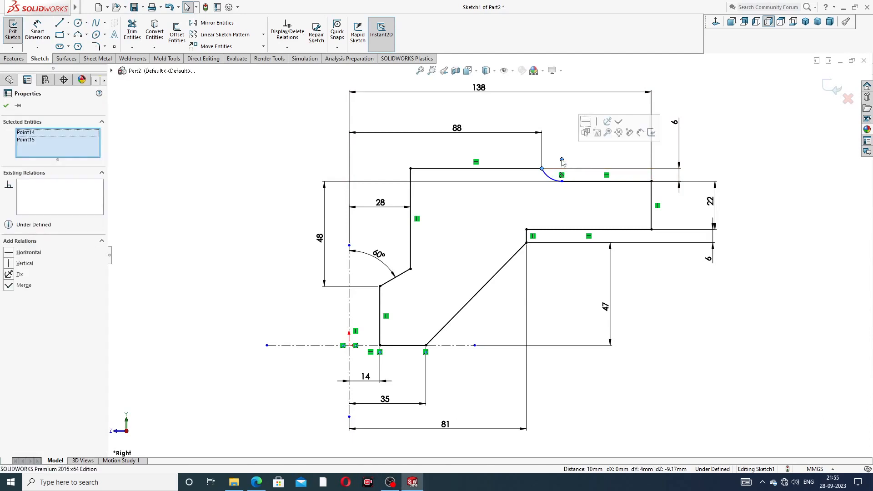
left_click(586, 124)
left_click(718, 144)
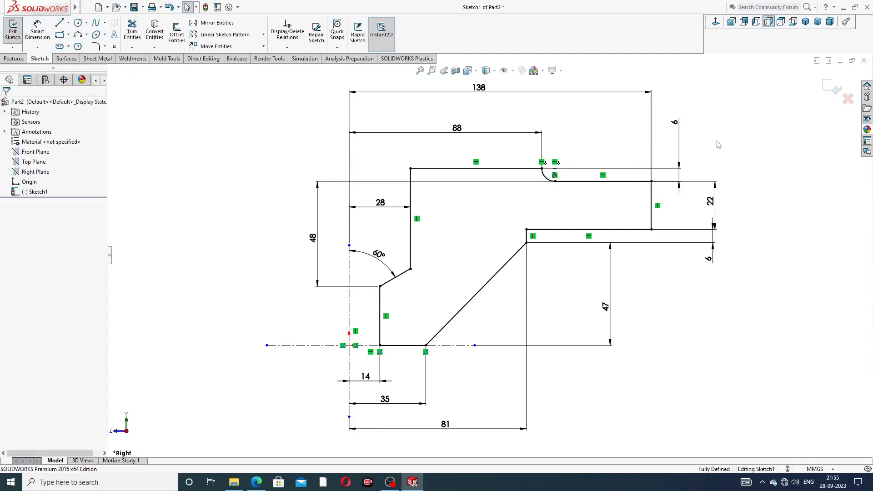
Tidy the dimension layout by moving the 81, 22 and 48 mm dimensions outward and the lower 6 mm dimension closer to the profile.
key("z")
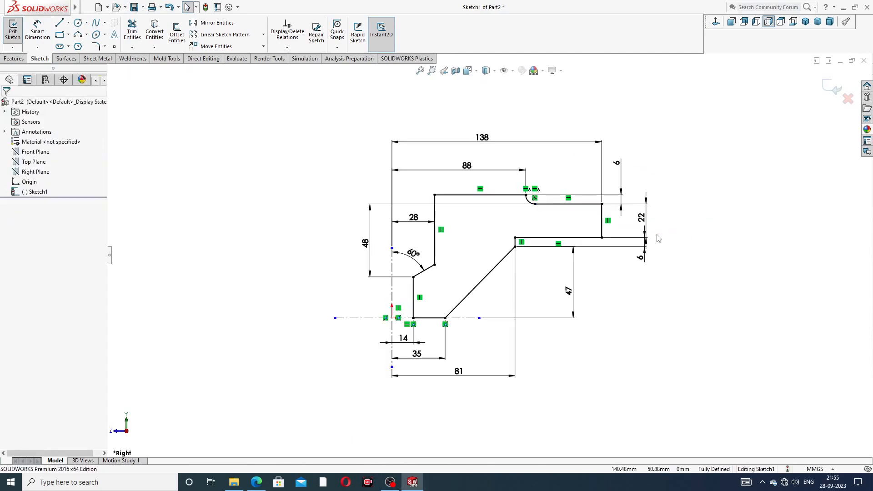
left_click_drag(461, 373, 468, 380)
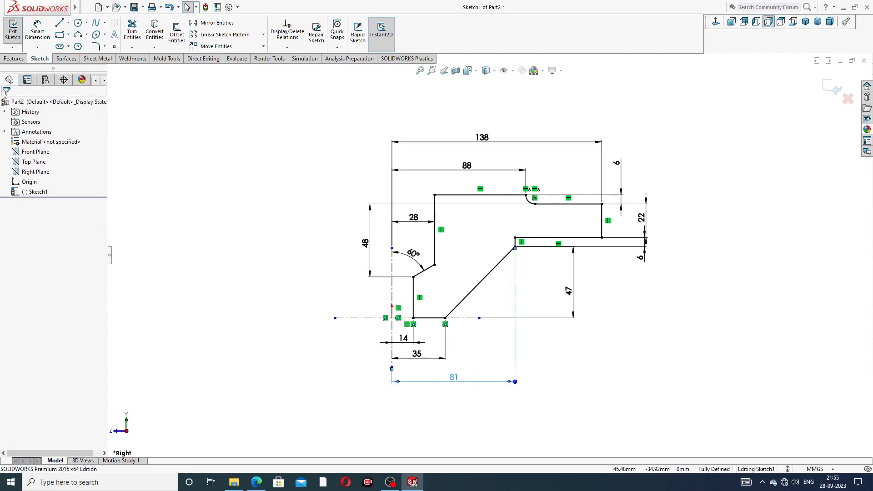
left_click(606, 302)
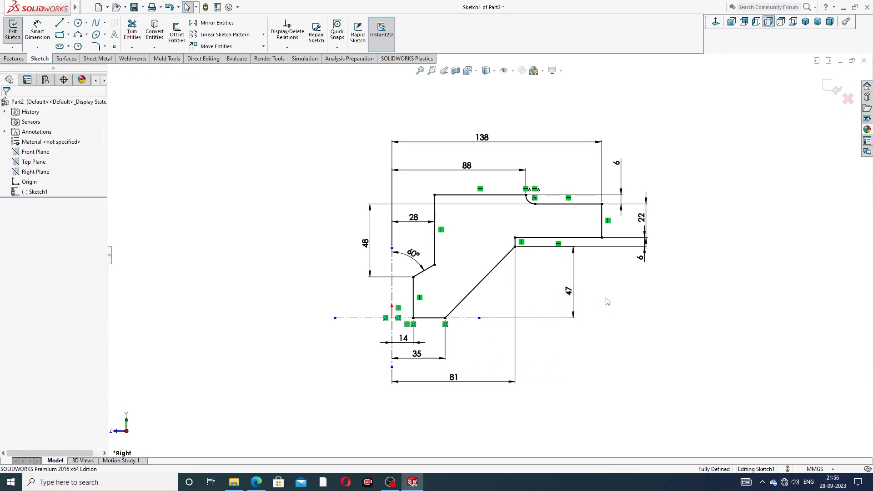
left_click_drag(640, 258, 620, 263)
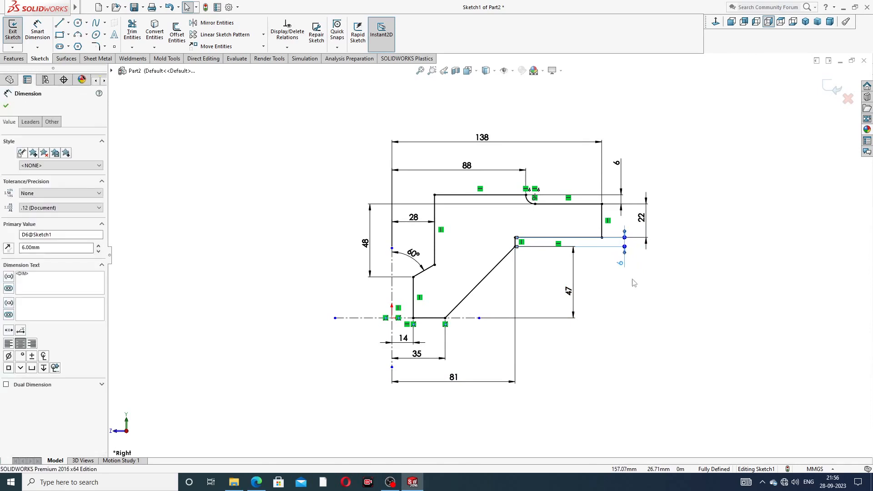
left_click(641, 289)
left_click_drag(647, 221, 648, 220)
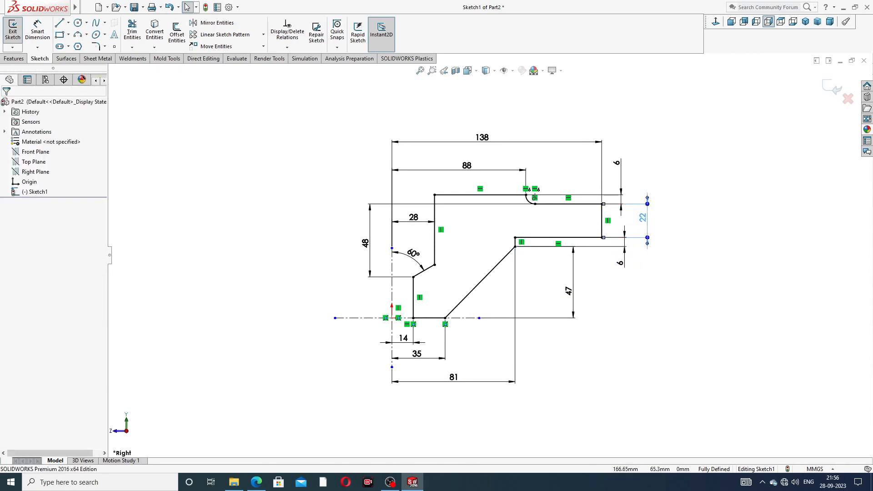
left_click(633, 227)
scroll(551, 220, "down", 1)
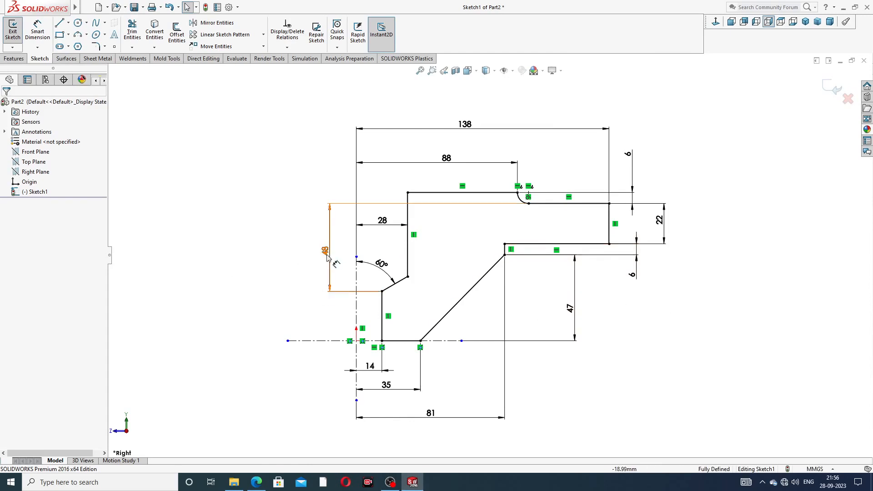
left_click_drag(325, 251, 319, 249)
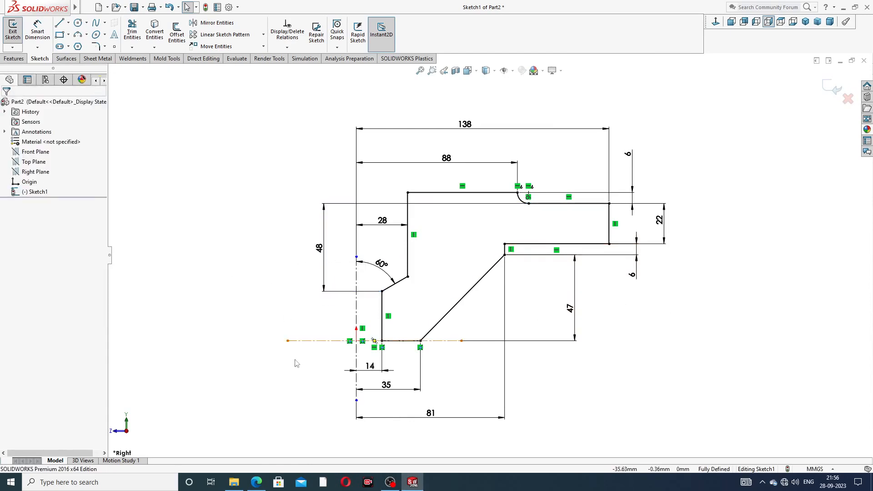
Check the sketch against the valve cover drawing in the browser, and revolve the profile 360° about the vertical centerline in SOLIDWORKS.
left_click(256, 482)
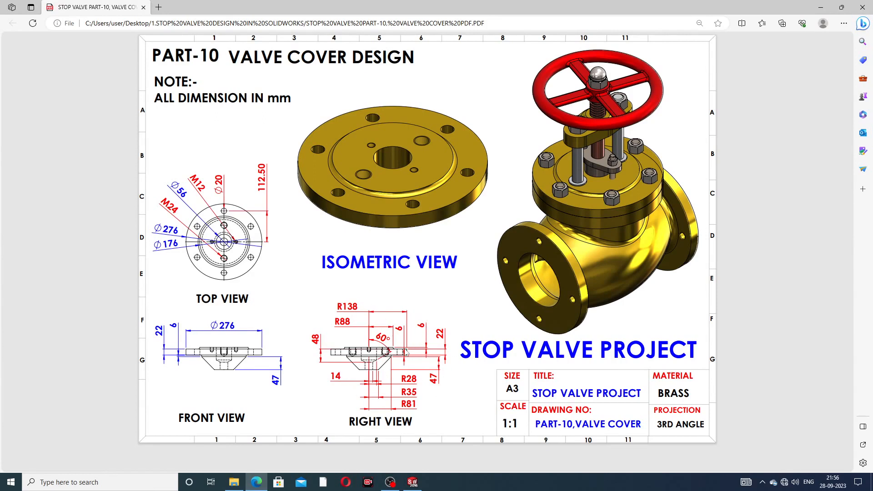
left_click(412, 482)
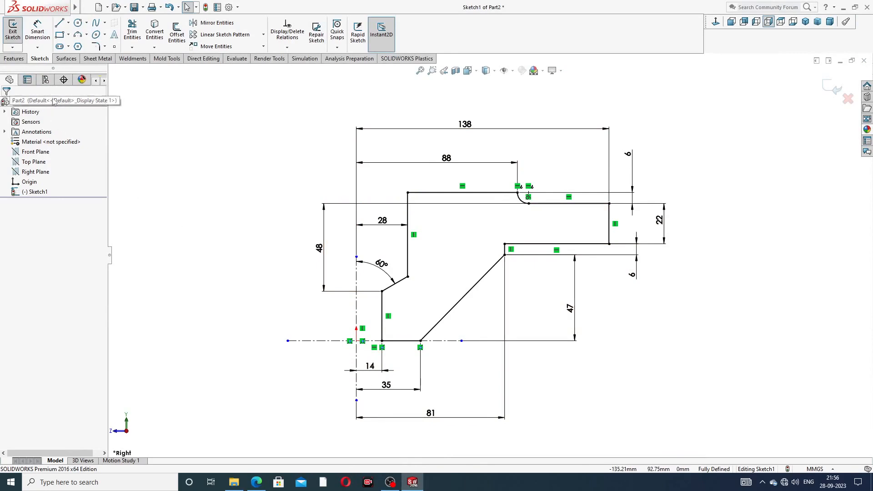
left_click(13, 60)
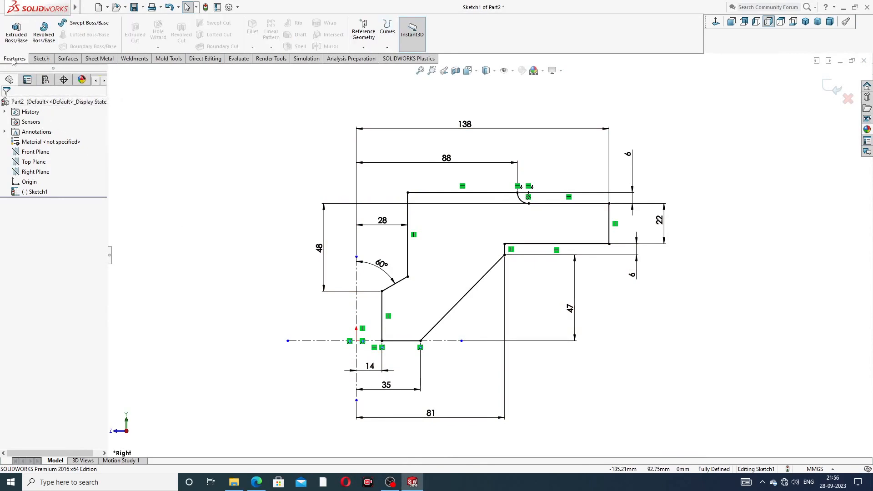
left_click(44, 33)
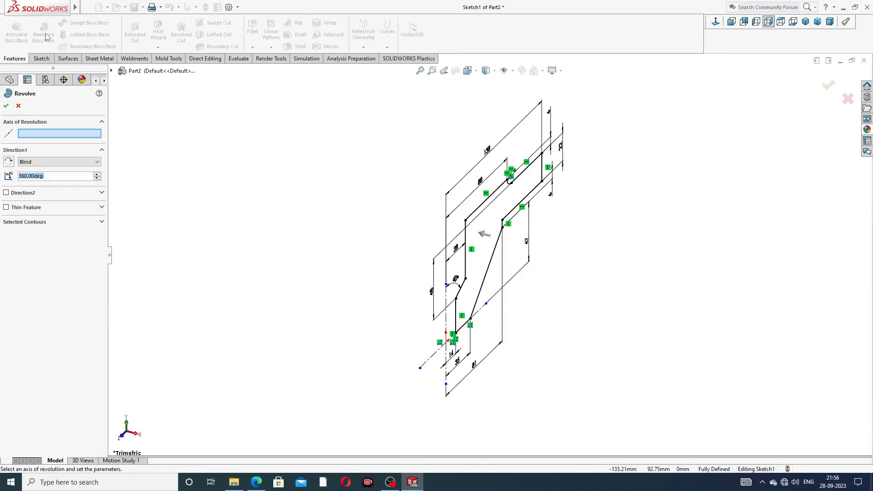
left_click(447, 301)
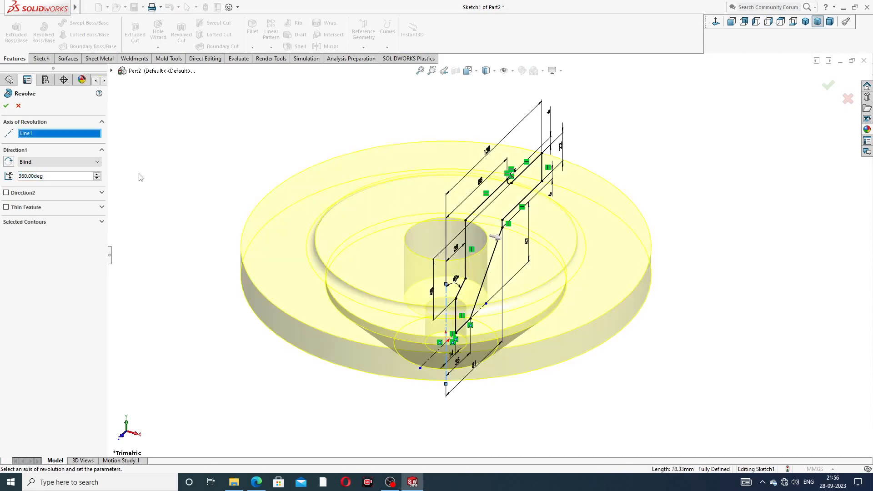
left_click(6, 107)
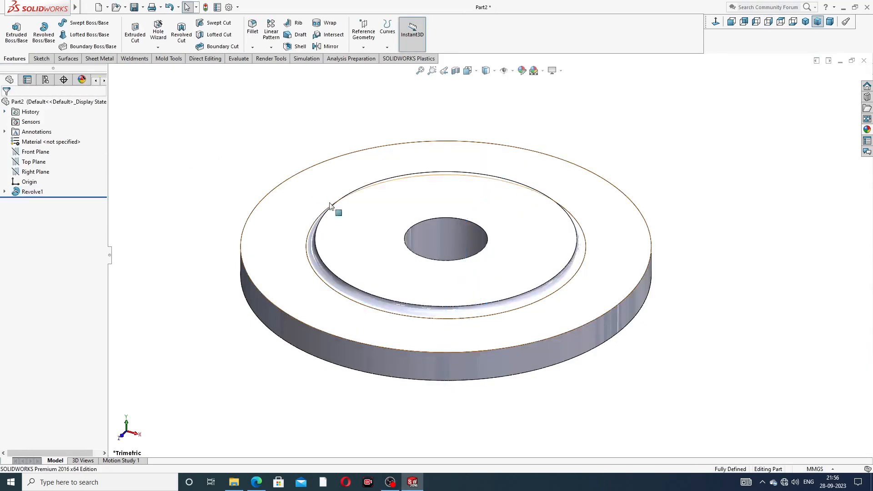
Start a sketch on the flange's upper ring-shaped face and view it face-on.
middle_click_drag(358, 218, 418, 183)
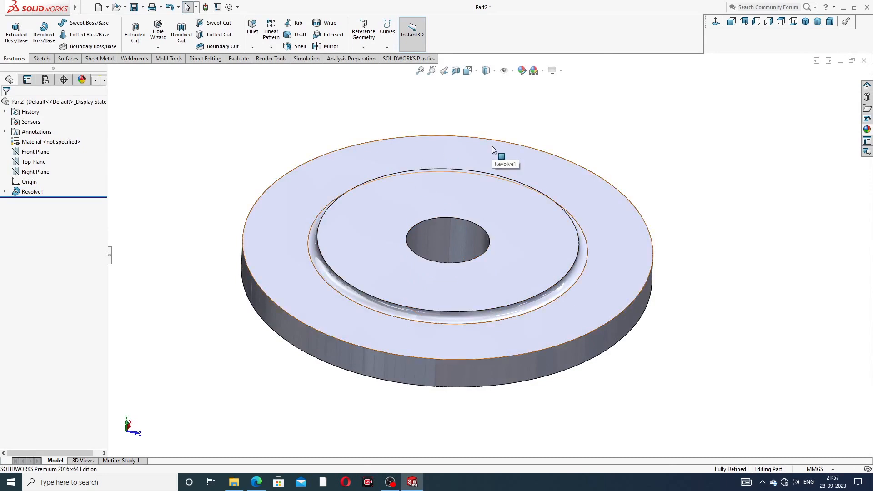
left_click(283, 232)
left_click(327, 208)
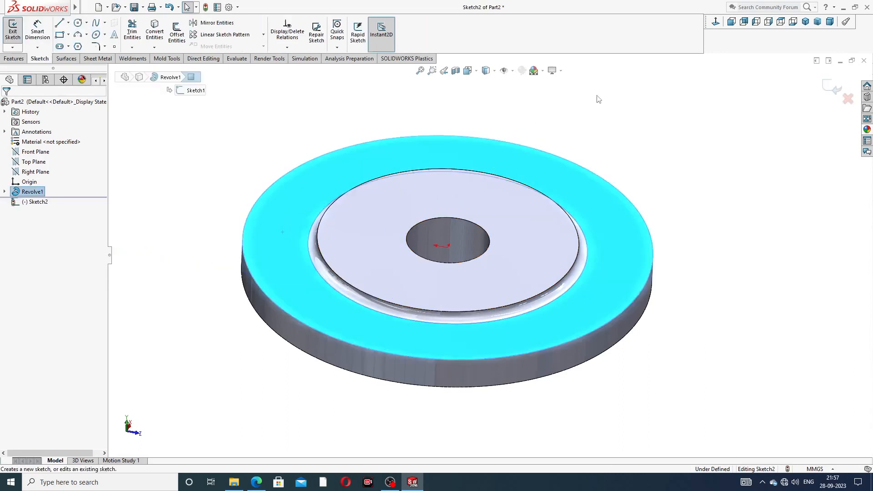
left_click(716, 21)
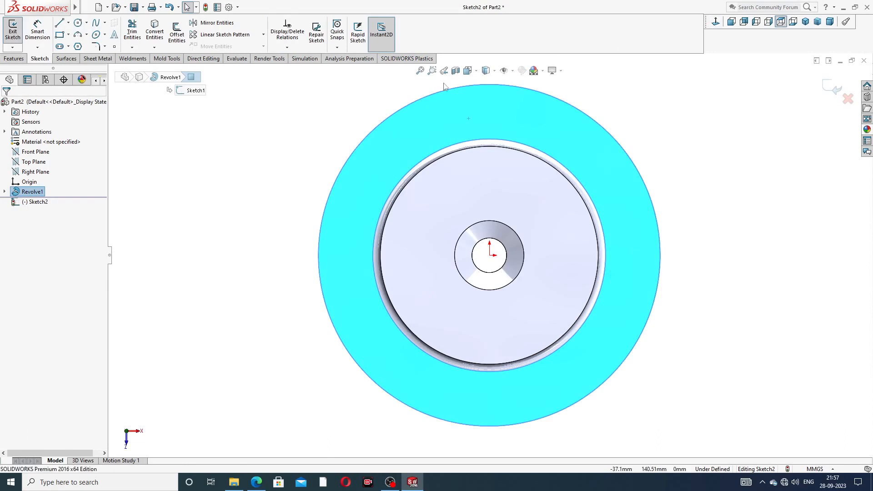
Draw a vertical centerline from the origin up to the middle of the outer flange ring.
left_click(69, 23)
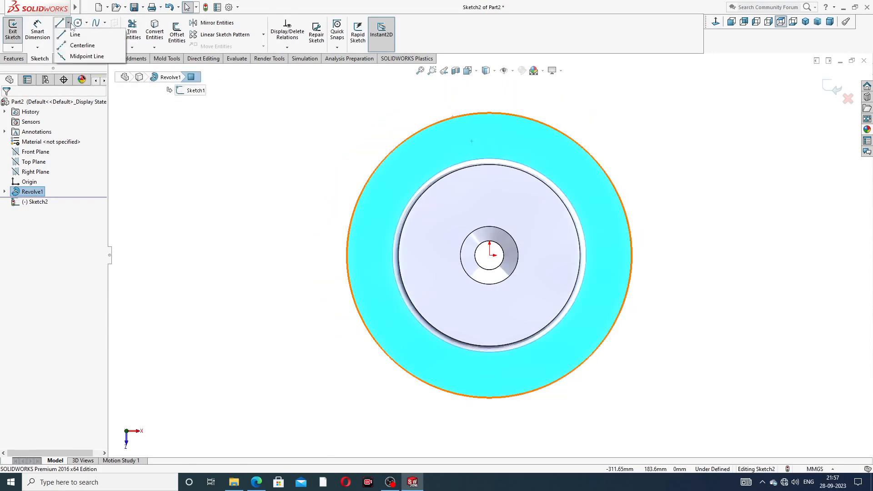
left_click(89, 47)
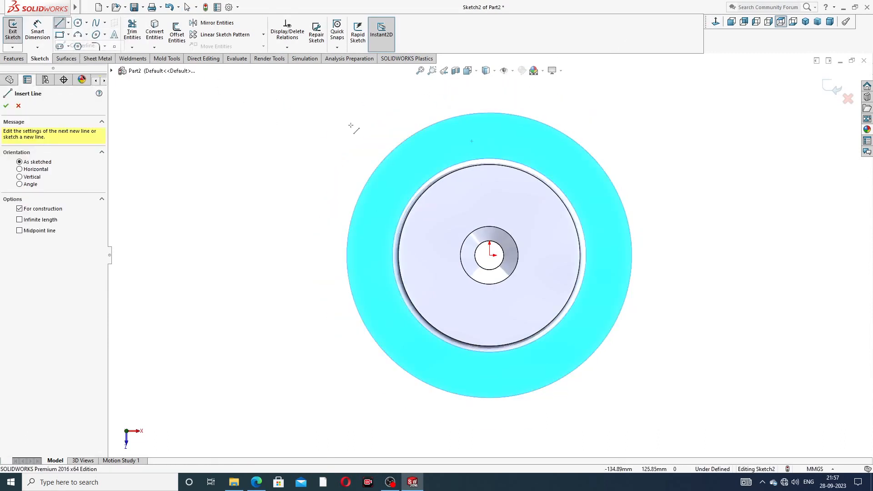
left_click(490, 255)
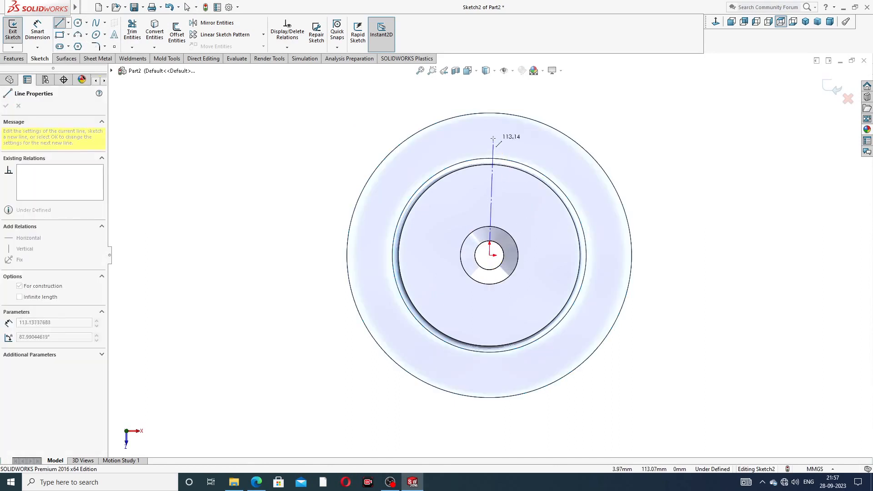
left_click(490, 136)
right_click(600, 104)
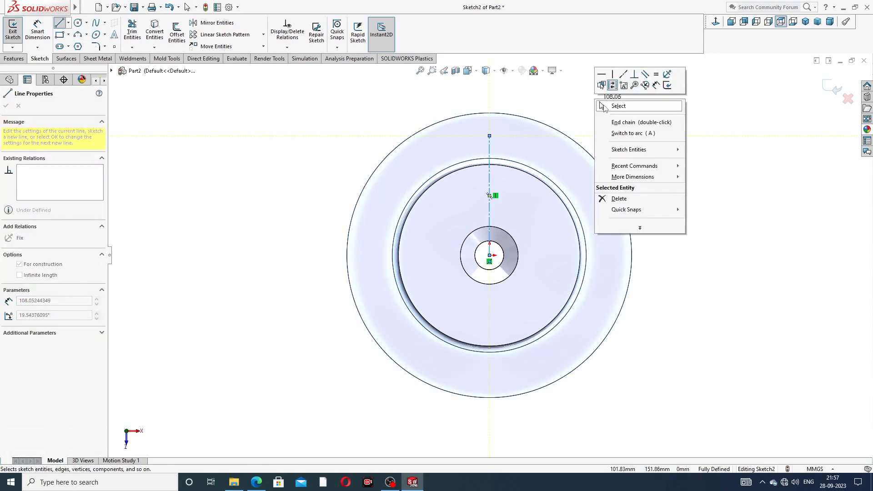
left_click(618, 105)
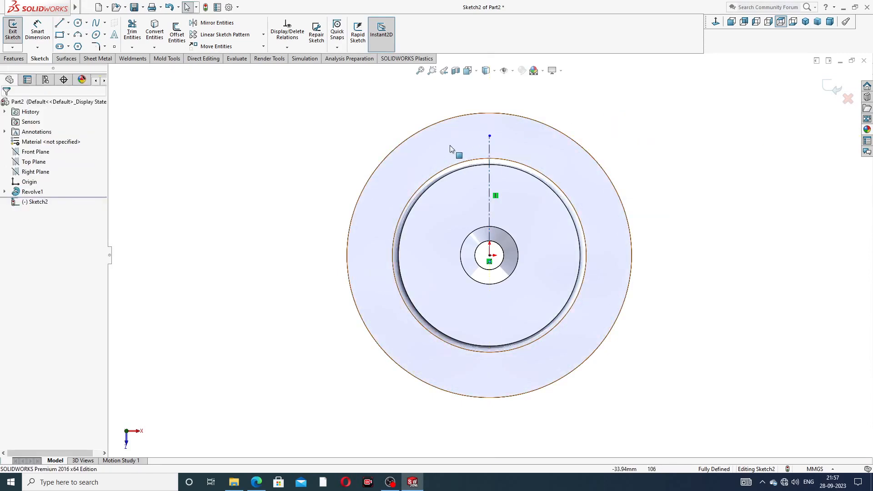
Check the valve cover drawing in the browser, and circular-pattern the 20 mm flange circle into 6 equally spaced instances over 360° about the origin in SOLIDWORKS.
left_click(256, 482)
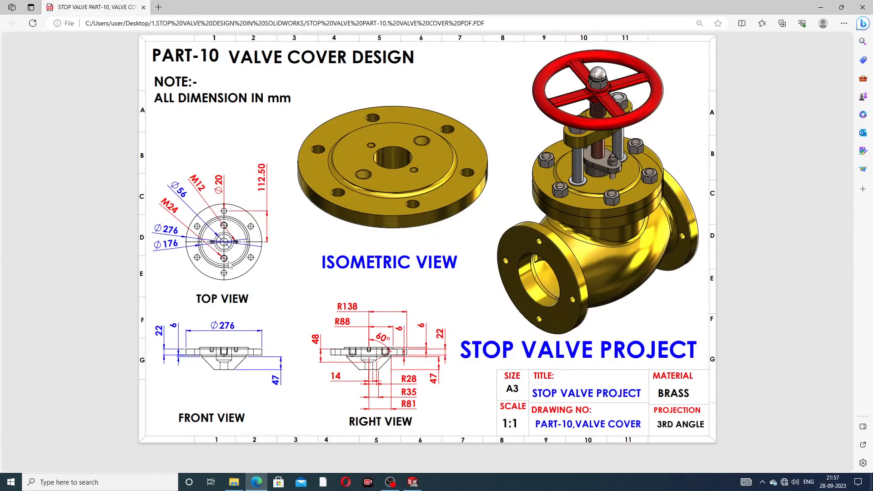
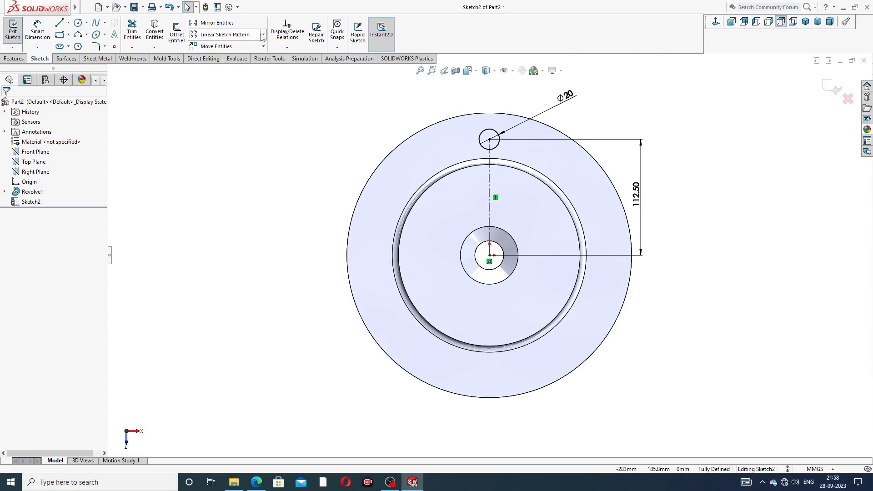
left_click(264, 35)
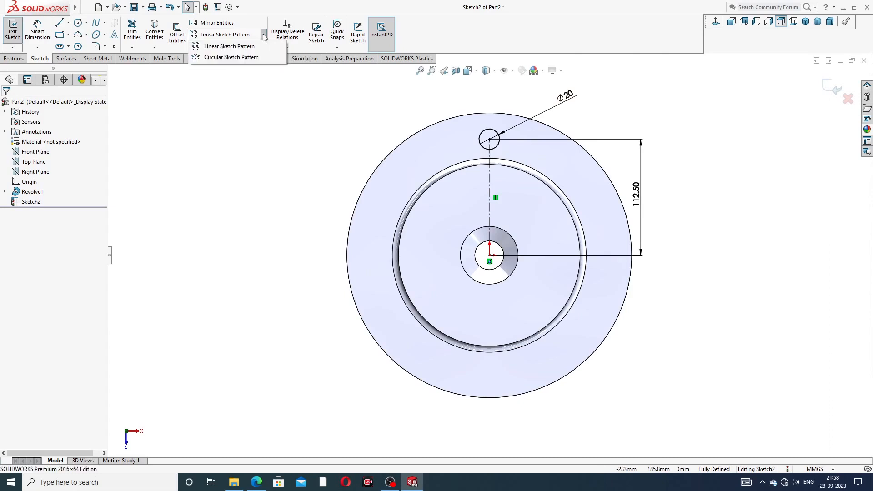
left_click(250, 58)
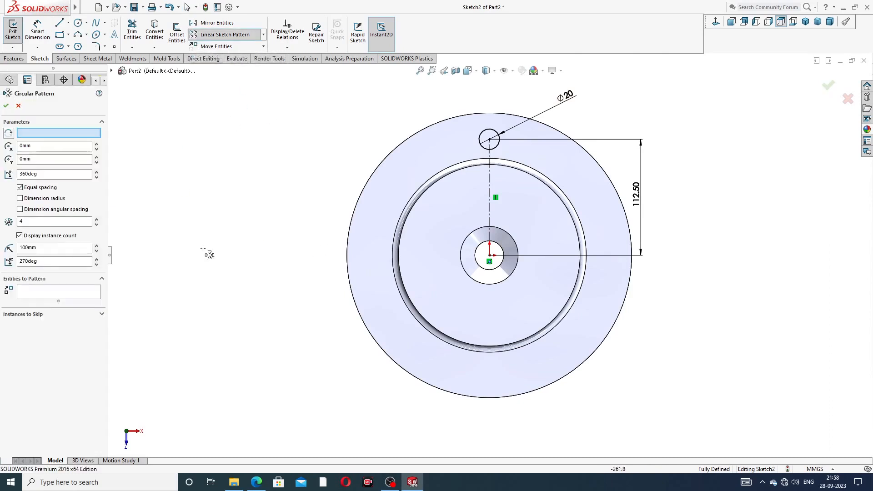
left_click(70, 294)
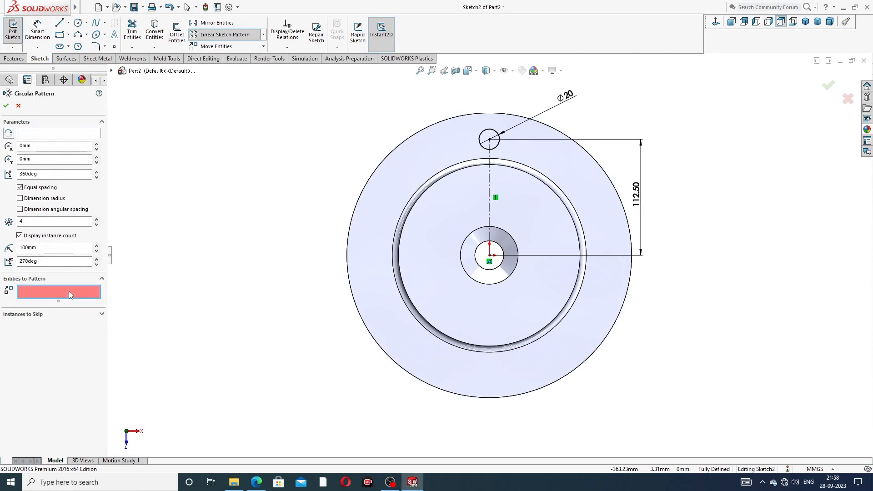
left_click(489, 256)
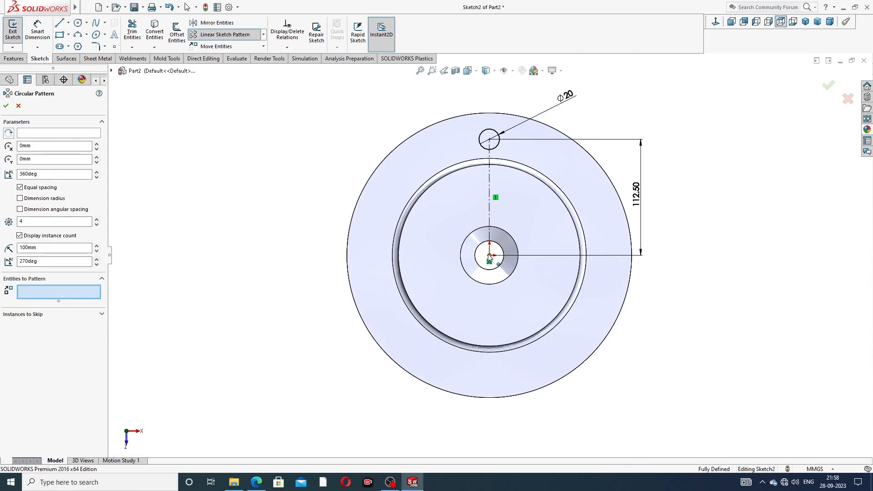
left_click(494, 150)
left_click(97, 219)
left_click(97, 220)
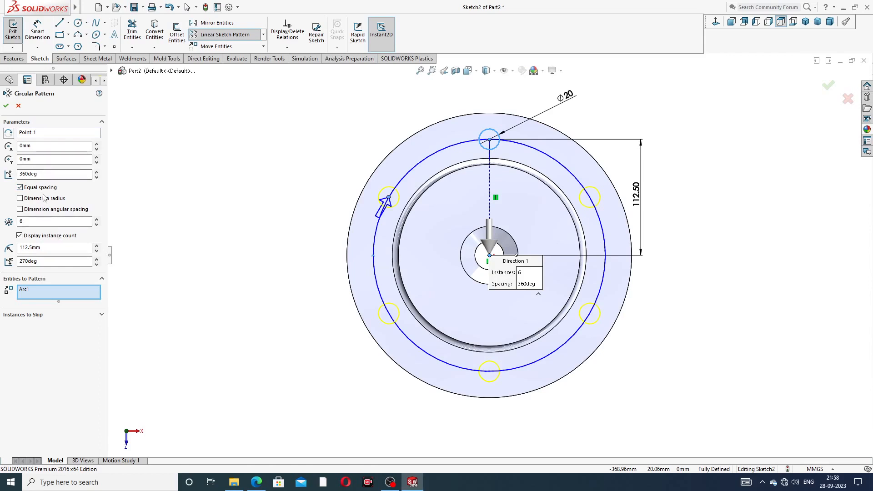
left_click(7, 105)
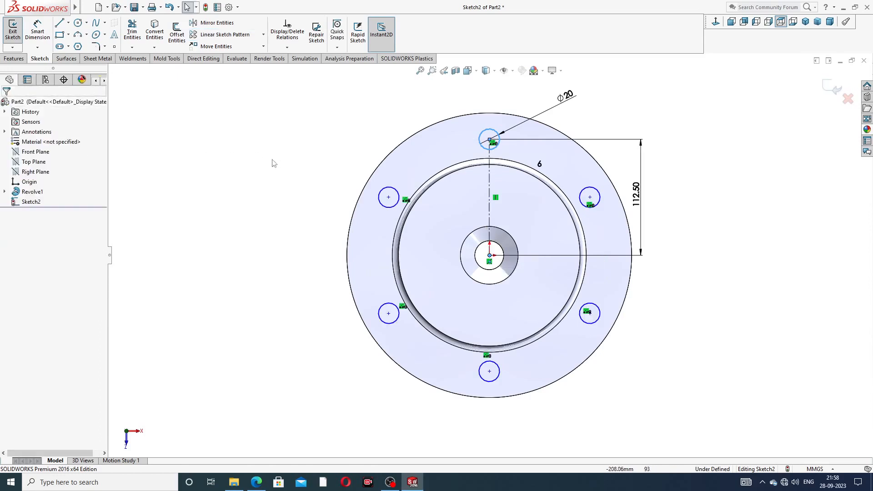
Cut the six patterned circles through the flange with an Extruded Cut set to Through All.
left_click(15, 60)
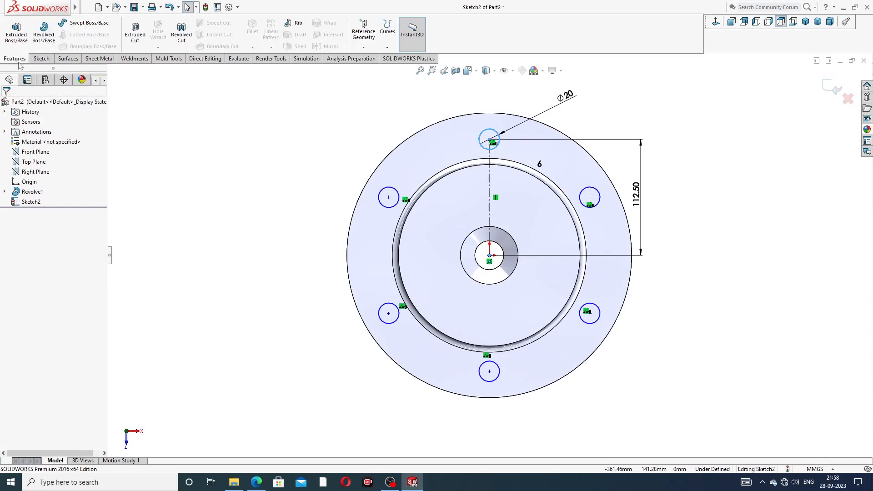
left_click(139, 42)
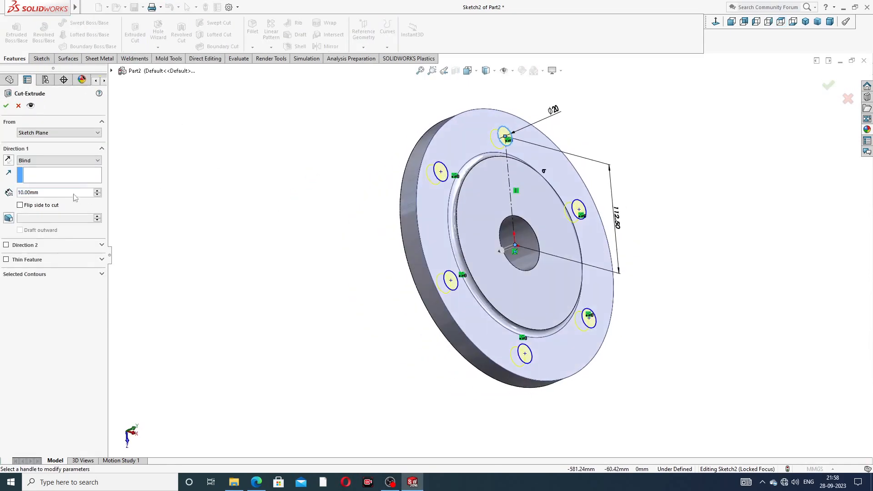
left_click(51, 162)
left_click(32, 175)
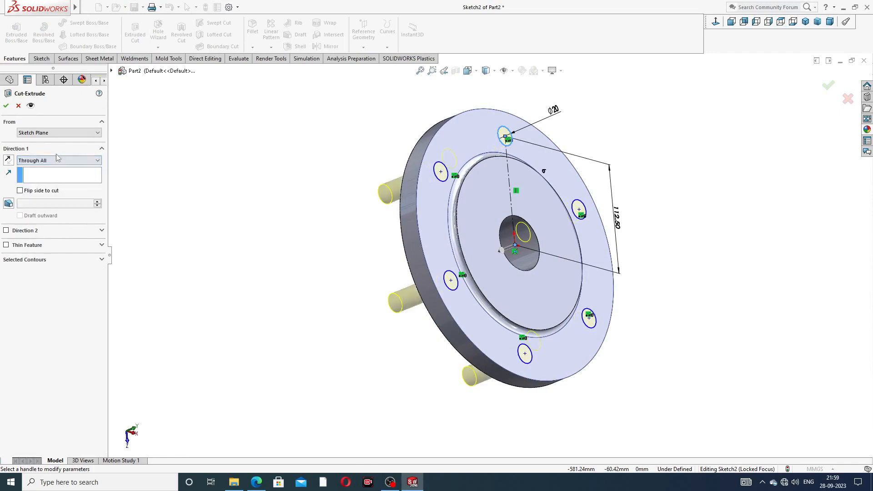
key("Return")
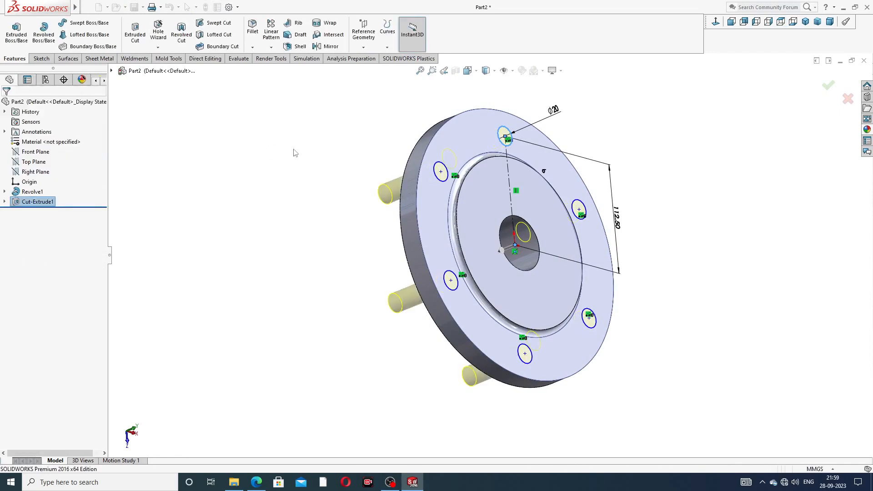
mouse_move(333, 202)
middle_mouse_down()
mouse_move(439, 168)
mouse_move(349, 200)
middle_mouse_up()
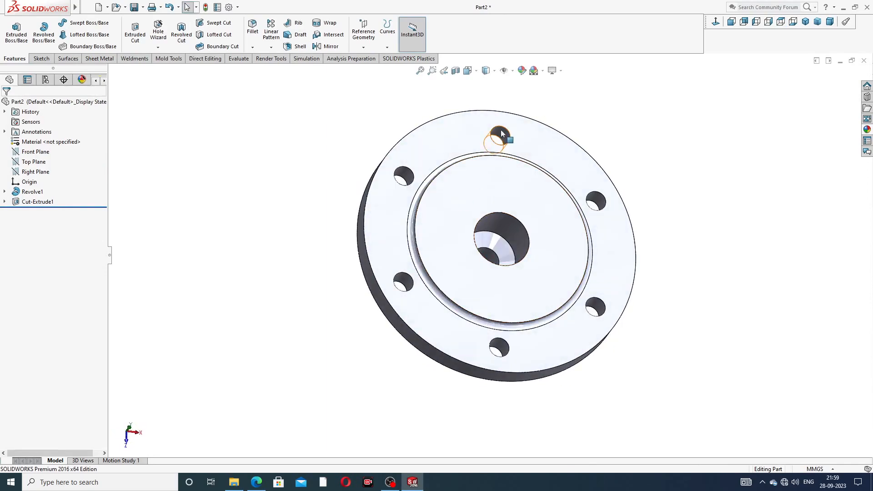
Examine the drilled flange, the raised face and the stepped center bore from several angles, ending with a face-on view.
left_click(467, 192)
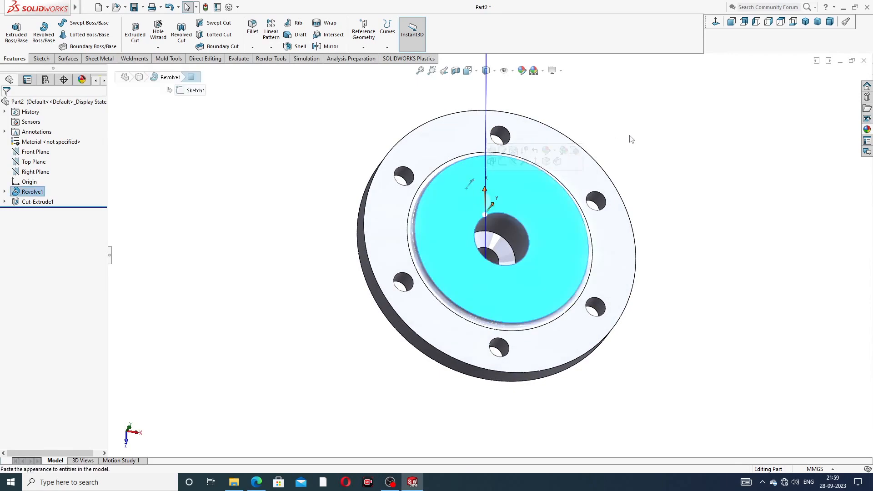
left_click(617, 158)
left_click(716, 22)
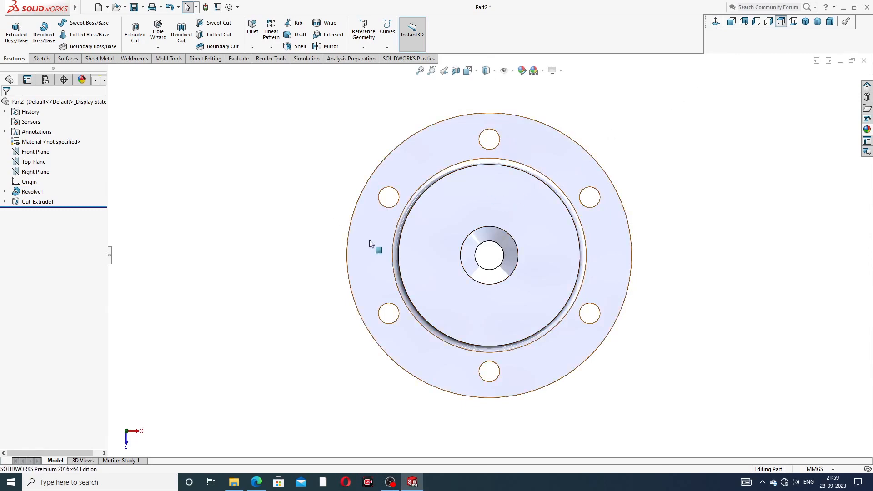
middle_click_drag(380, 244, 383, 218)
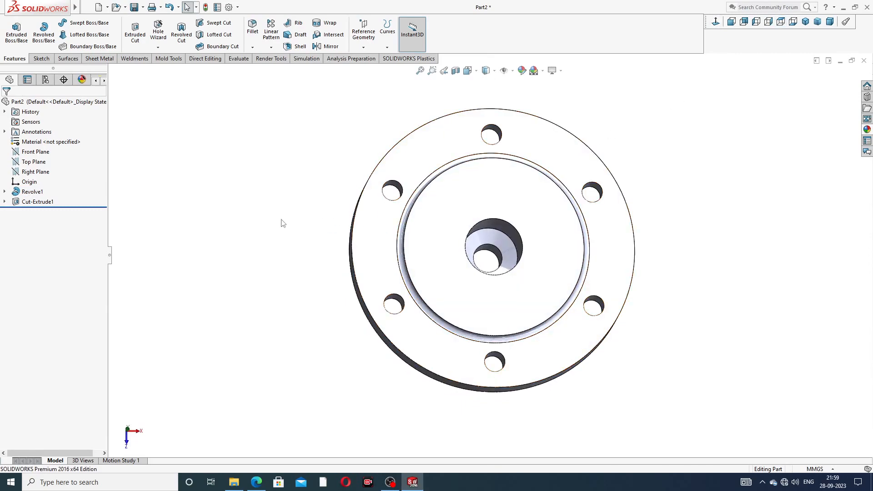
scroll(486, 223, "up", 2)
middle_click_drag(490, 238, 497, 179)
left_click(713, 26)
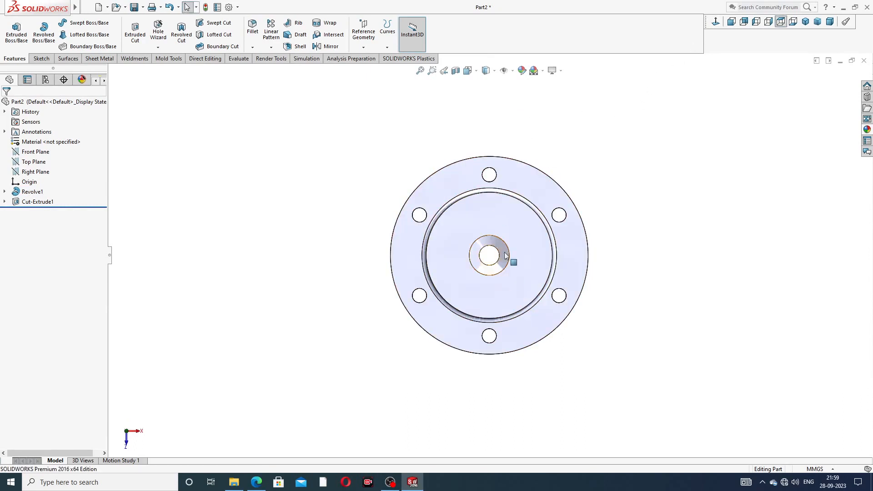
scroll(500, 234, "down", 3)
scroll(497, 247, "up", 1)
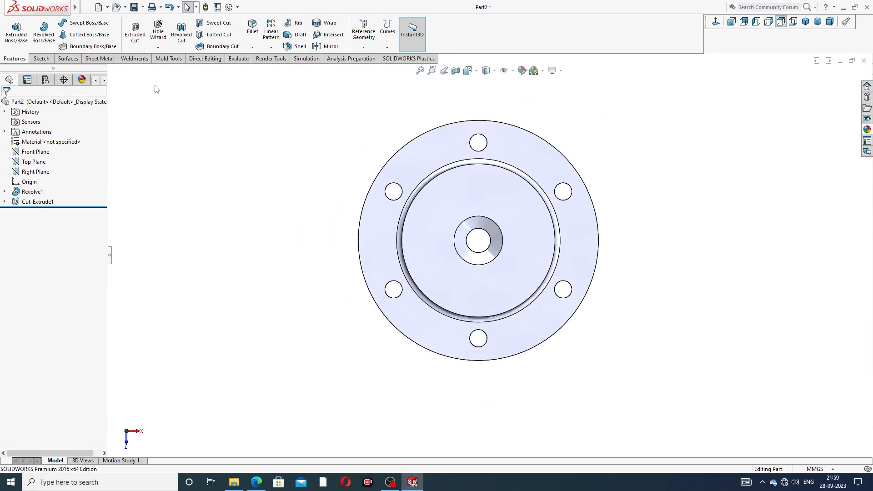
Start a Hole Wizard straight tap as an ISO Bottoming Tapped Hole, check the thread sizes in the browser drawing, and set the size to M24.
left_click(159, 48)
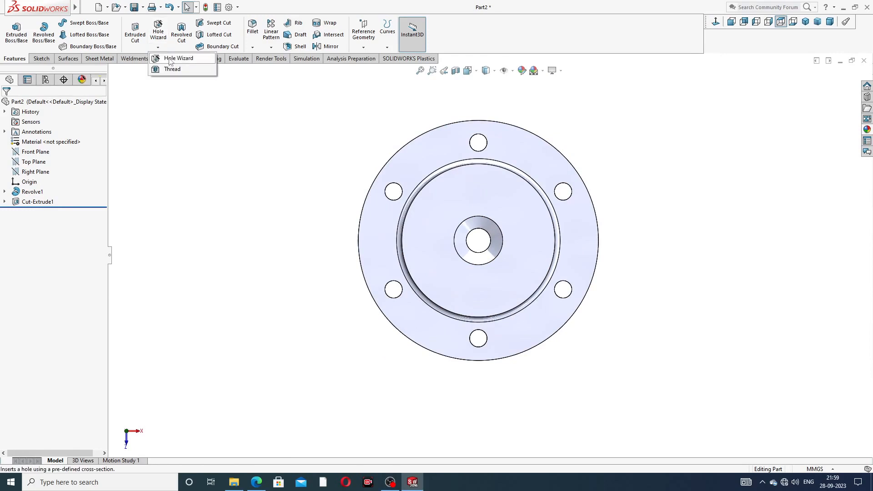
left_click(170, 60)
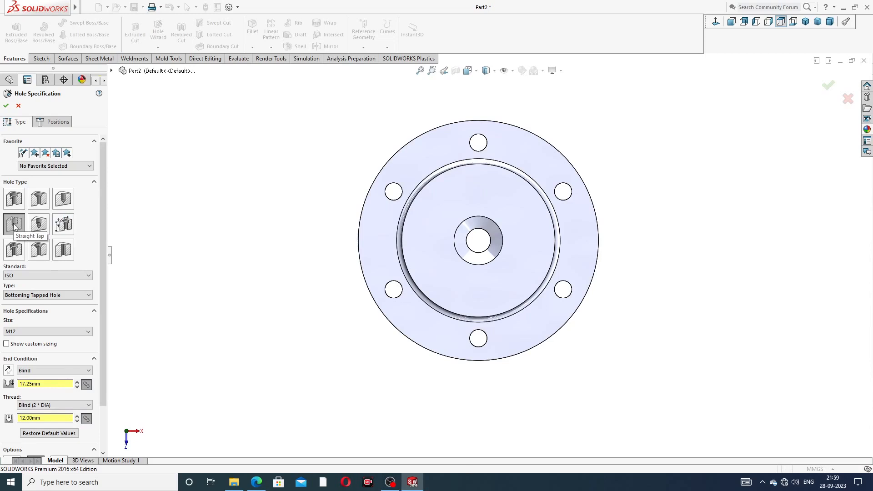
left_click_drag(105, 208, 104, 226)
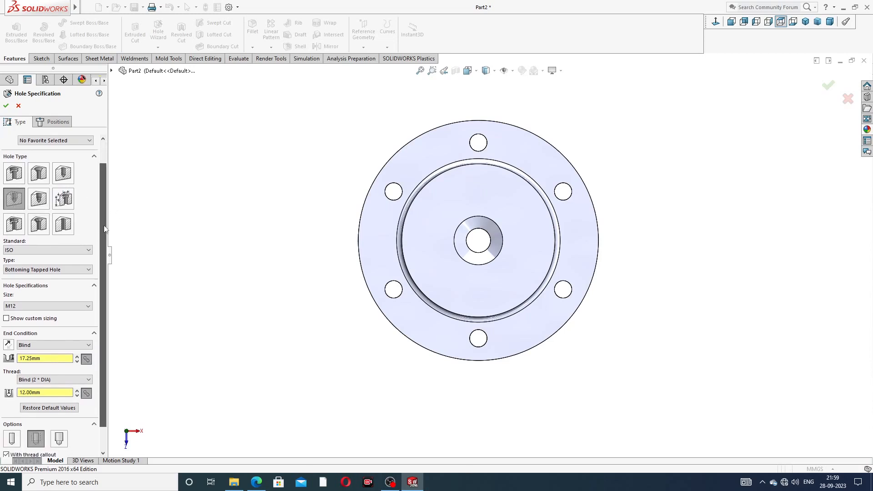
left_click(256, 482)
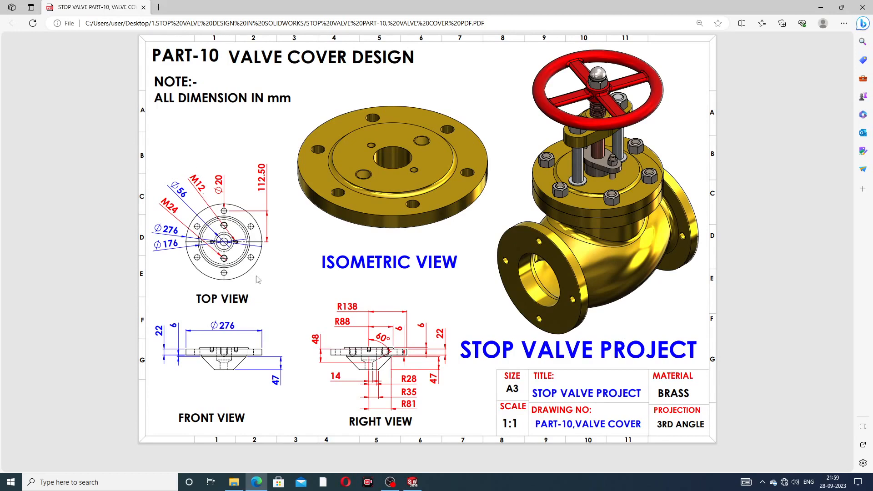
left_click(256, 481)
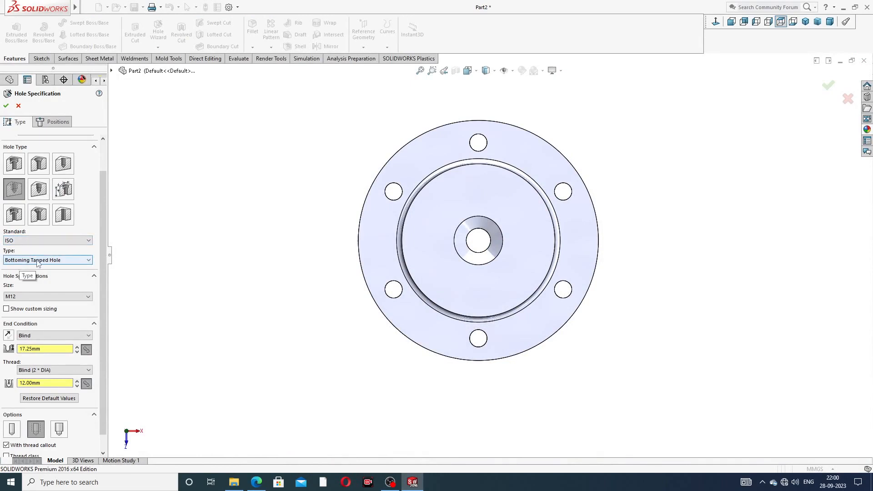
left_click(35, 297)
scroll(31, 341, "down", 3)
left_click(29, 358)
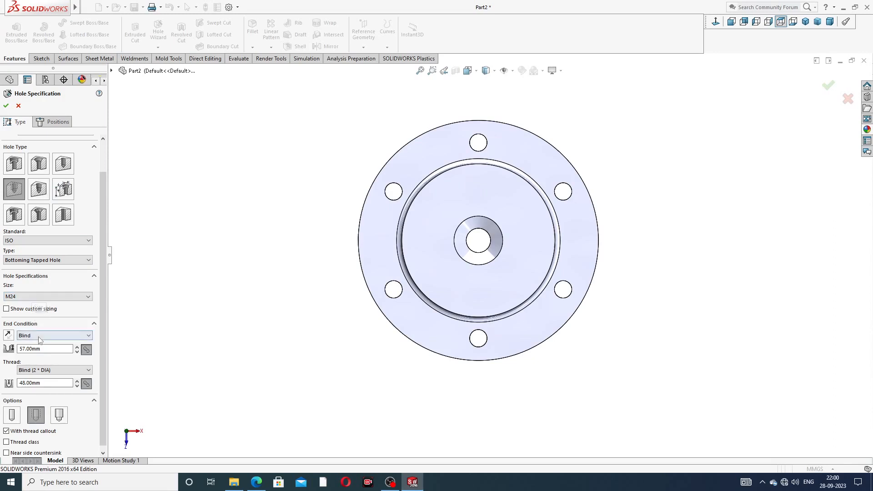
Set the M24 tapped hole's blind depth to 27 mm and its thread depth to 24 mm.
left_click_drag(47, 348, 16, 353)
type("27")
key("Return")
double_click(44, 383)
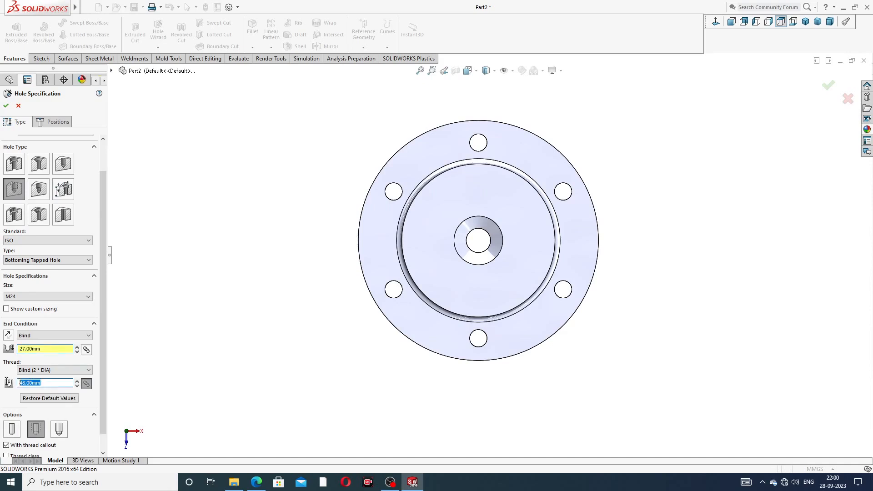
type("24")
key("Return")
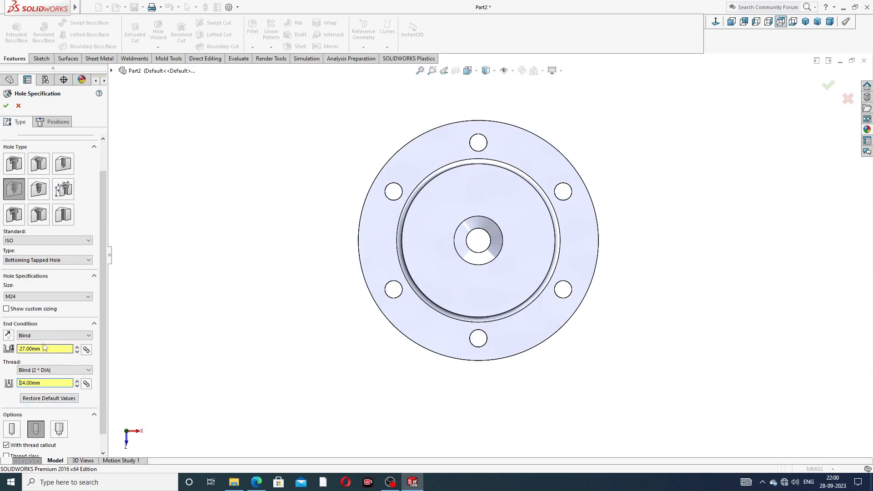
left_click_drag(103, 345, 103, 373)
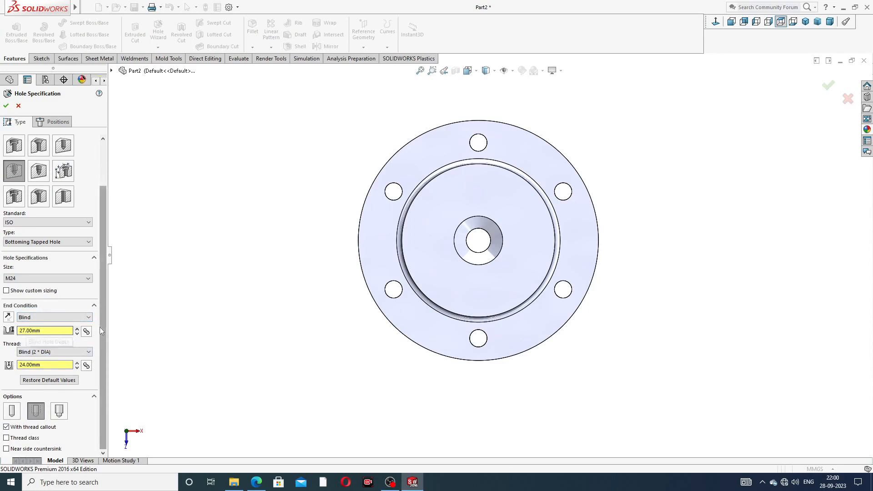
left_click_drag(102, 327, 102, 291)
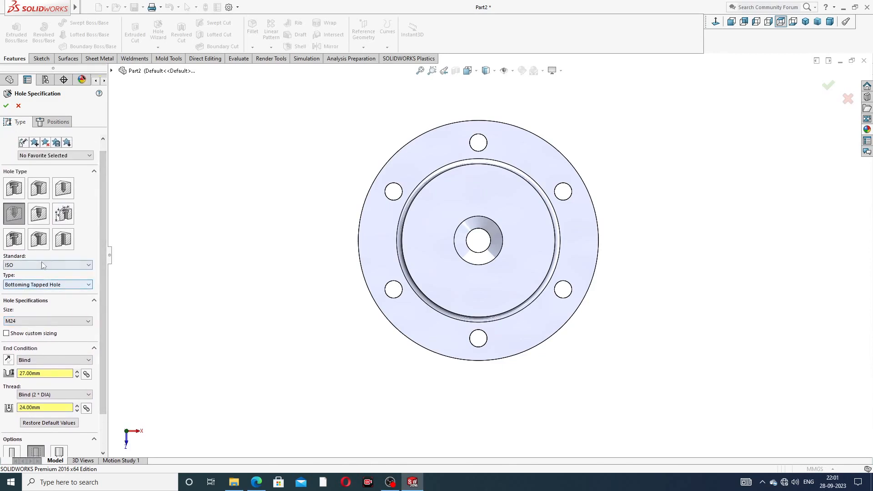
Place the hole position sketch on the raised central face and draw a vertical centerline about 112 mm long through the origin.
left_click(58, 122)
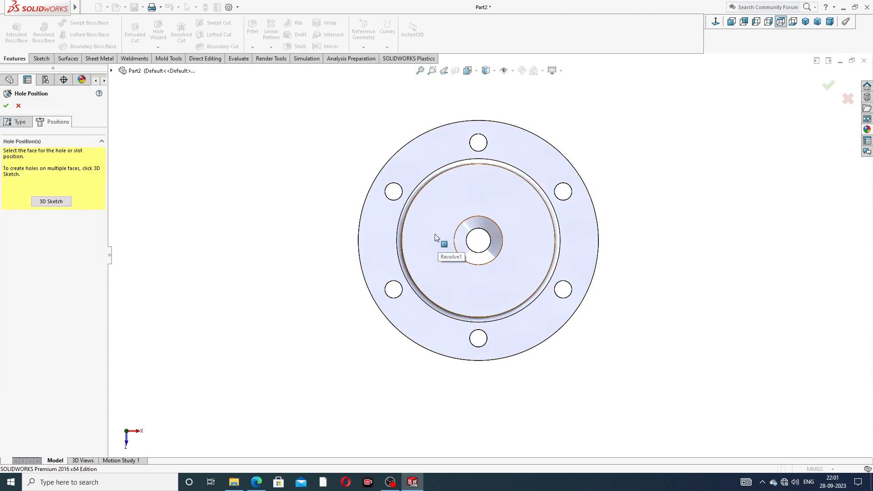
left_click(479, 196)
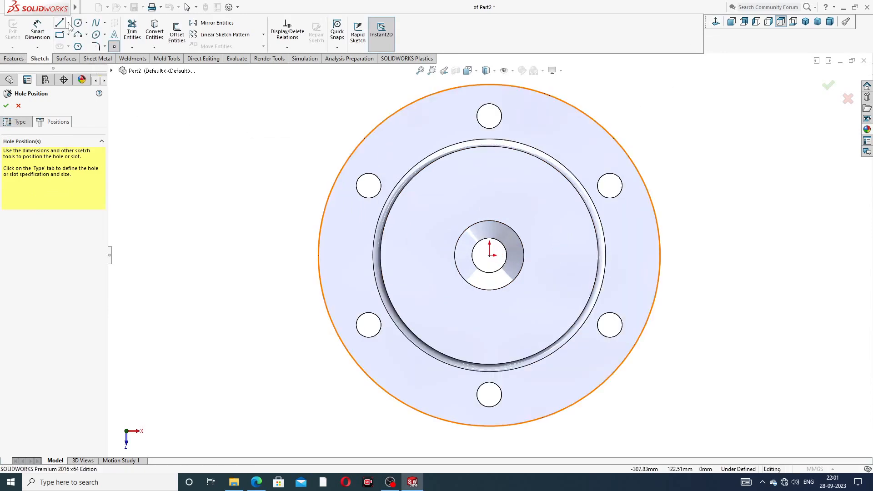
left_click(68, 24)
left_click(82, 46)
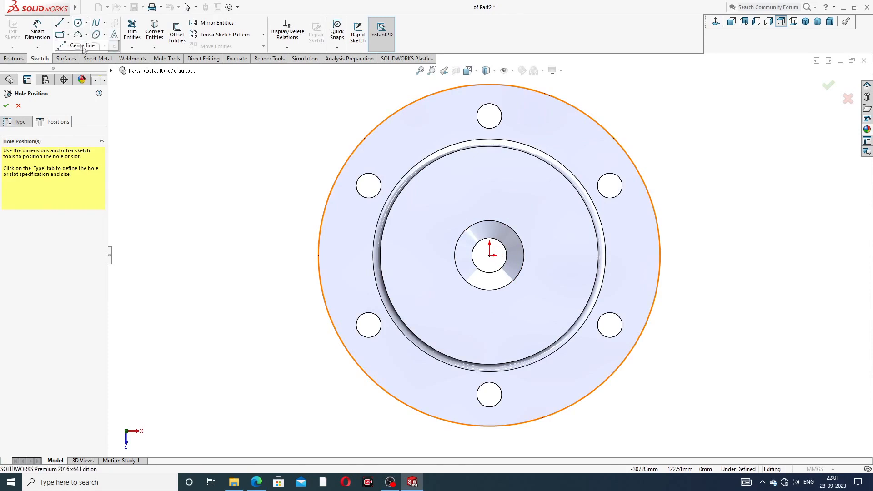
left_click(490, 182)
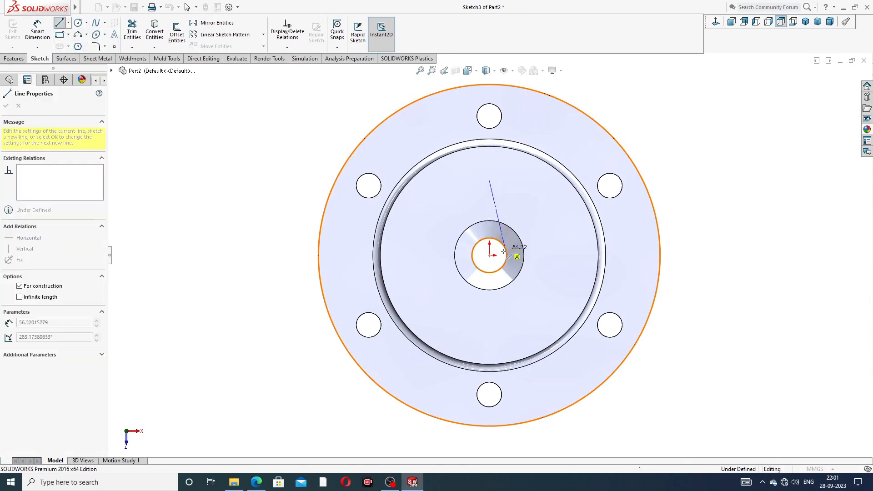
left_click(489, 319)
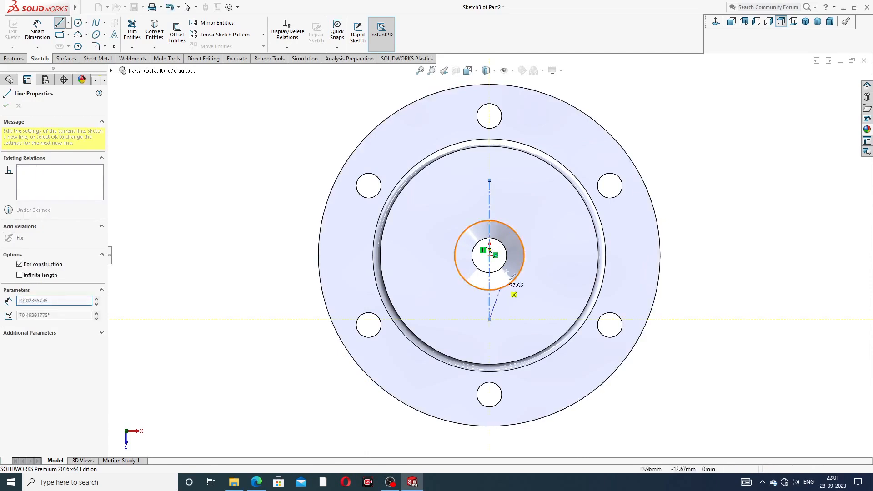
right_click(544, 226)
left_click(562, 231)
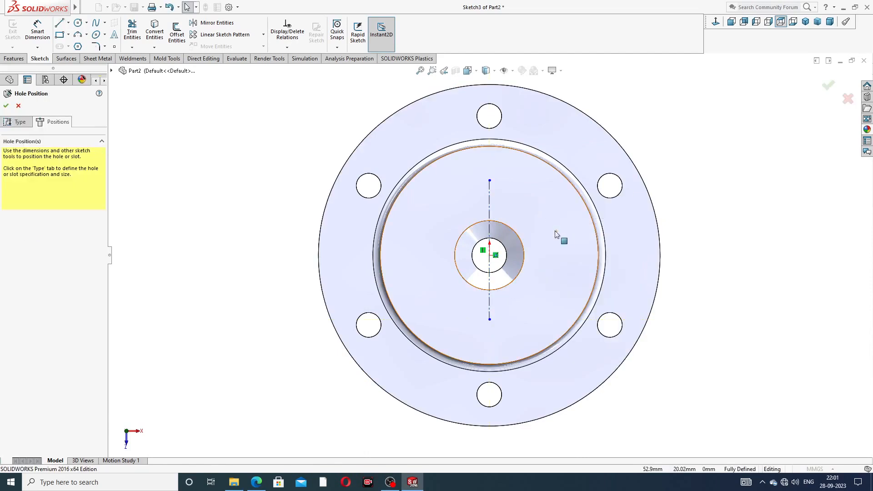
left_click(490, 202)
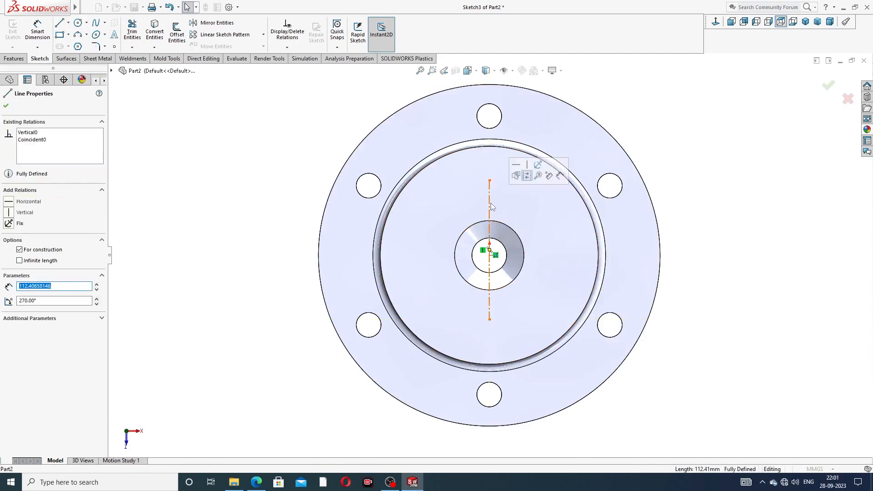
Add a Midpoint relation between the vertical centerline and the sketch origin.
left_click(490, 256, "ctrl")
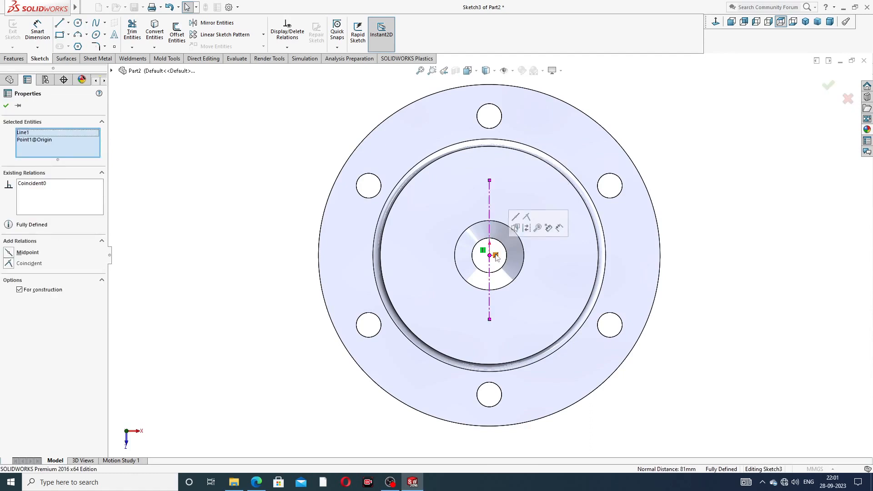
left_click(516, 227)
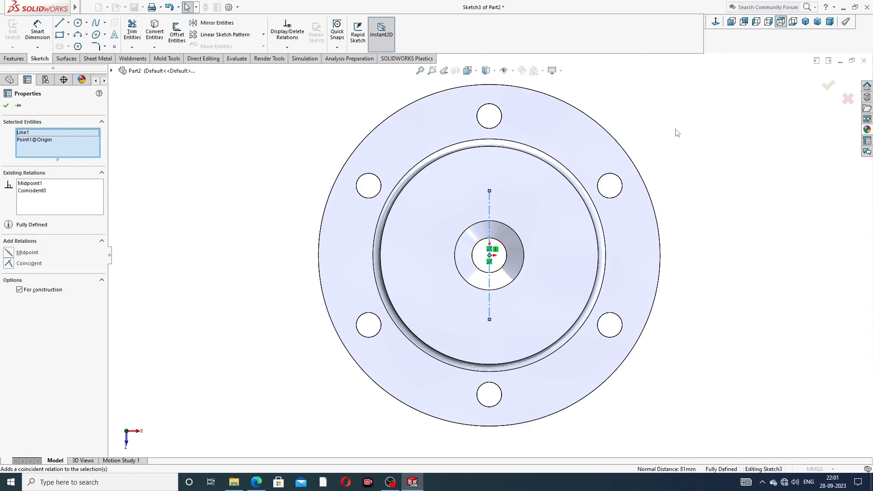
left_click(676, 133)
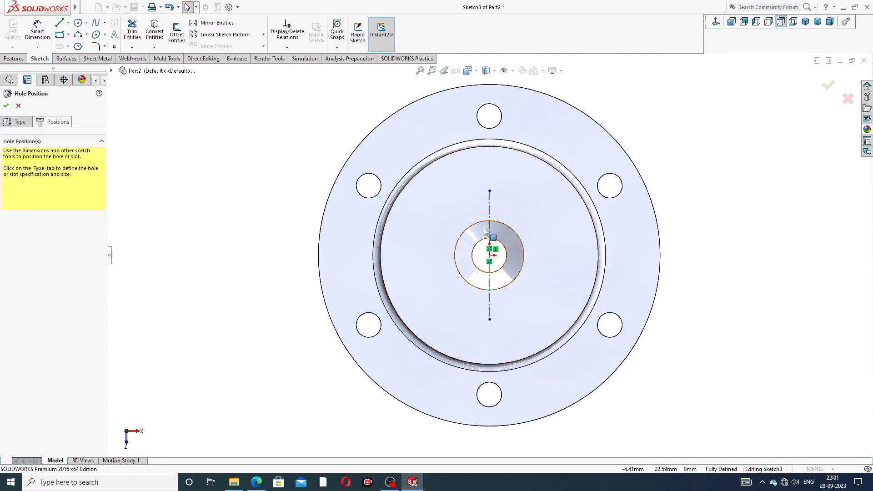
Dimension the vertical centerline's length and set it to 120 mm.
left_click(37, 30)
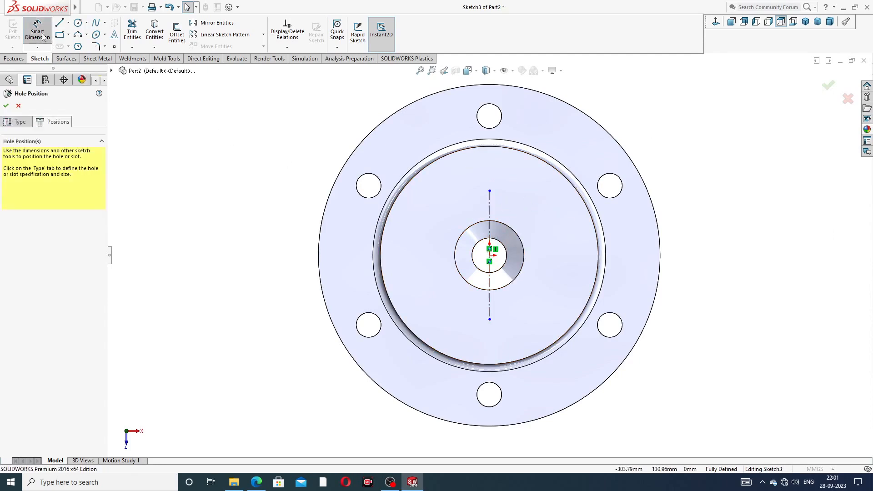
left_click(490, 209)
left_click(551, 249)
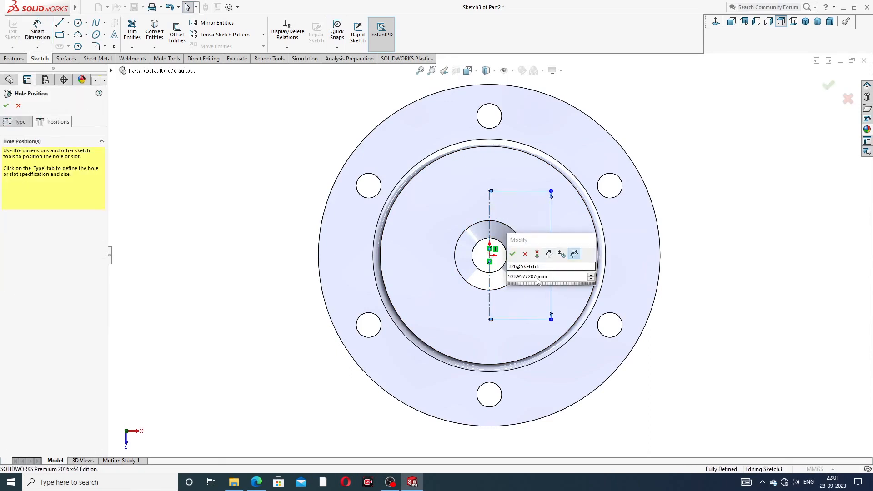
double_click(515, 277)
type("120")
key("Return")
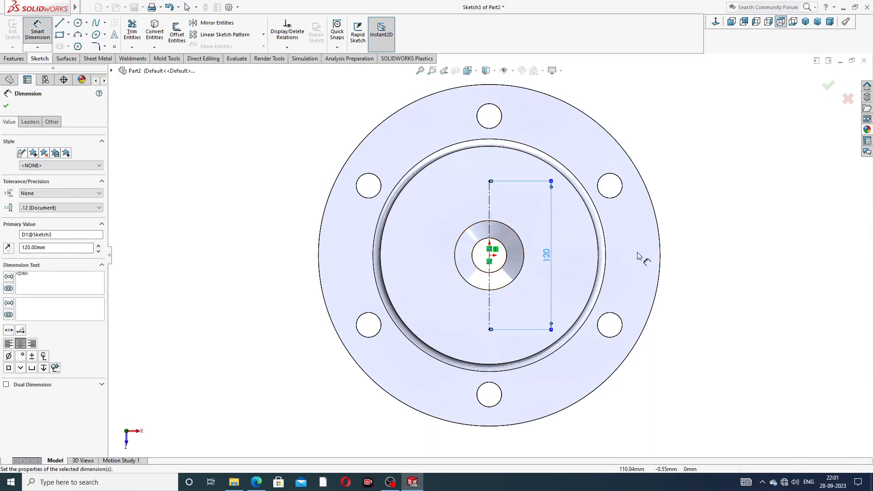
left_click(678, 201)
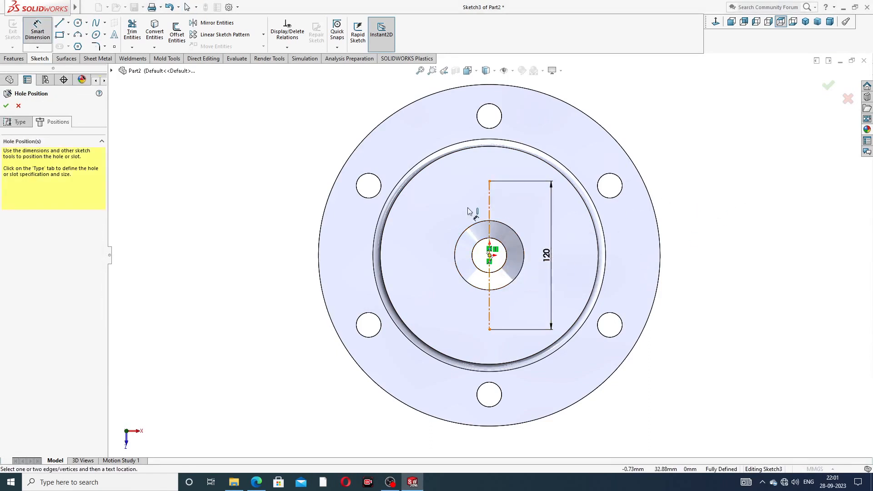
right_click(204, 136)
left_click(218, 156)
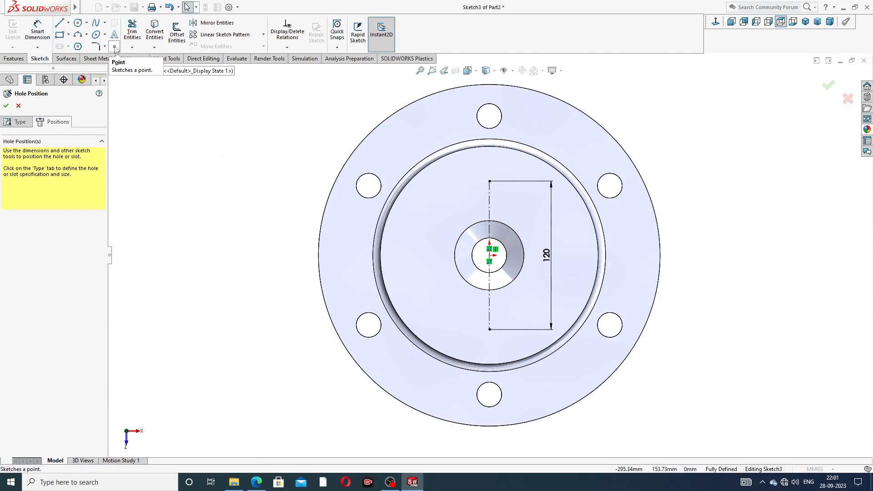
Place an M24 hole point at each end of the 120 mm centerline and finish the tapped hole feature.
left_click(115, 47)
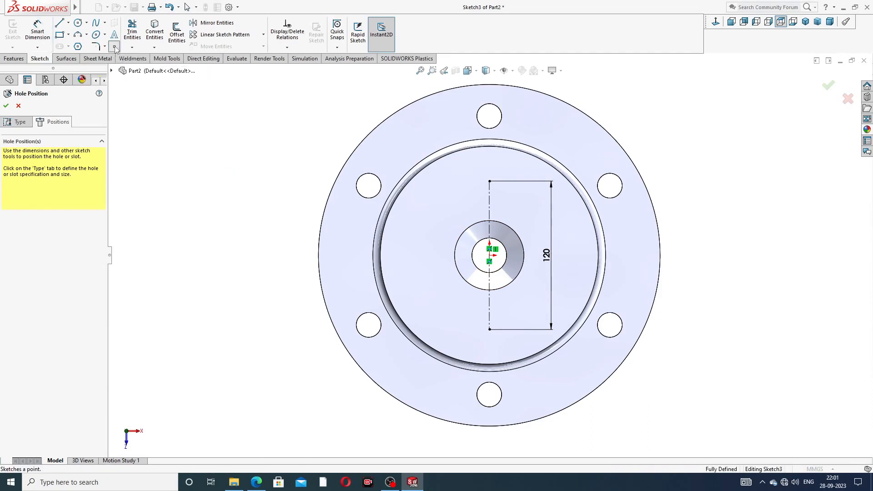
left_click(489, 182)
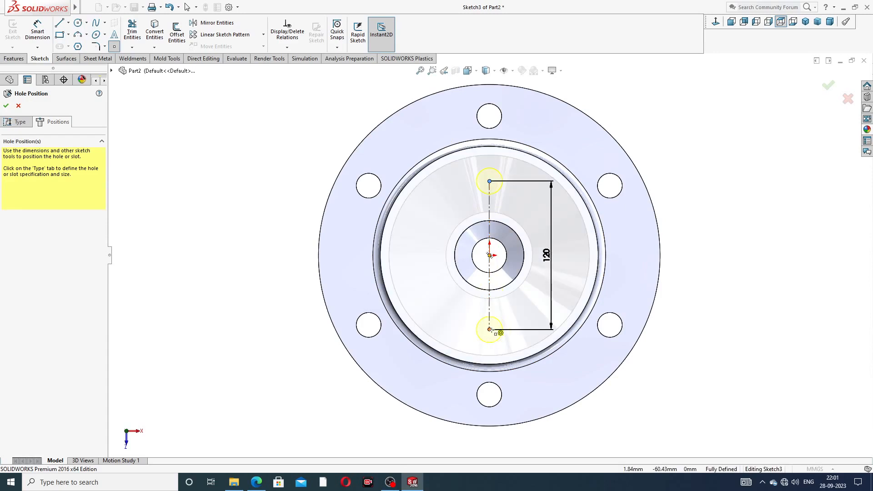
left_click(489, 330)
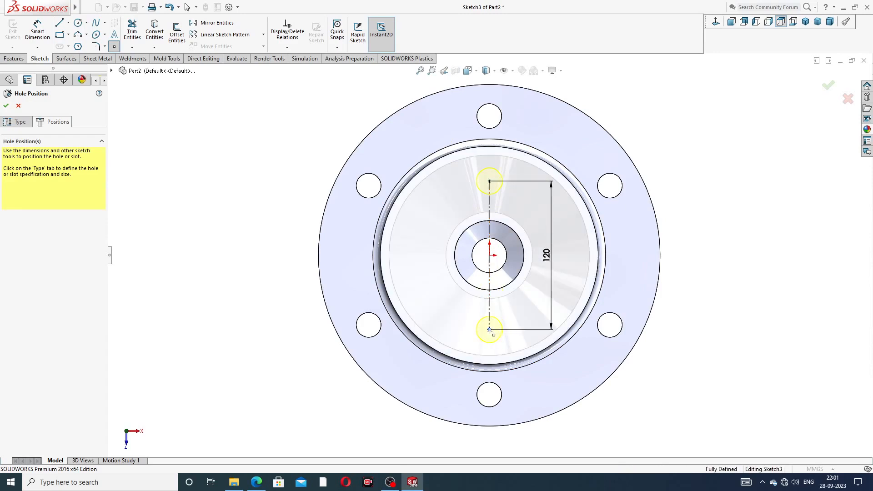
right_click(672, 148)
left_click(696, 155)
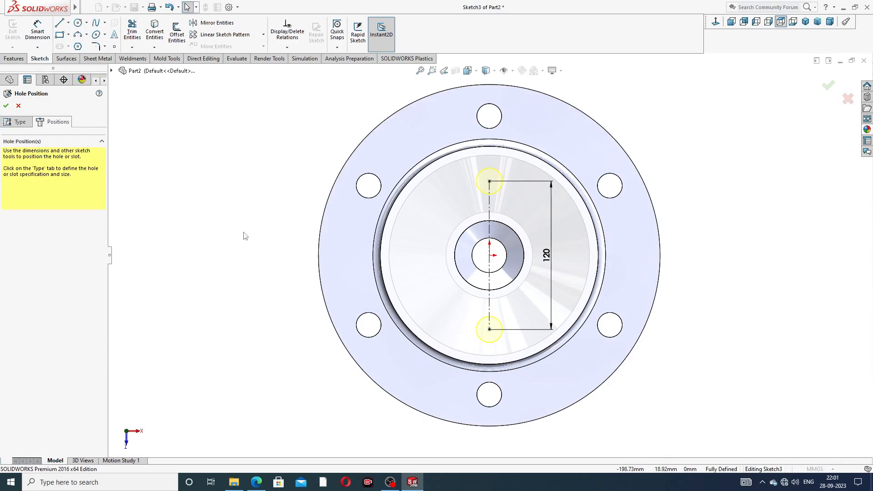
left_click(6, 107)
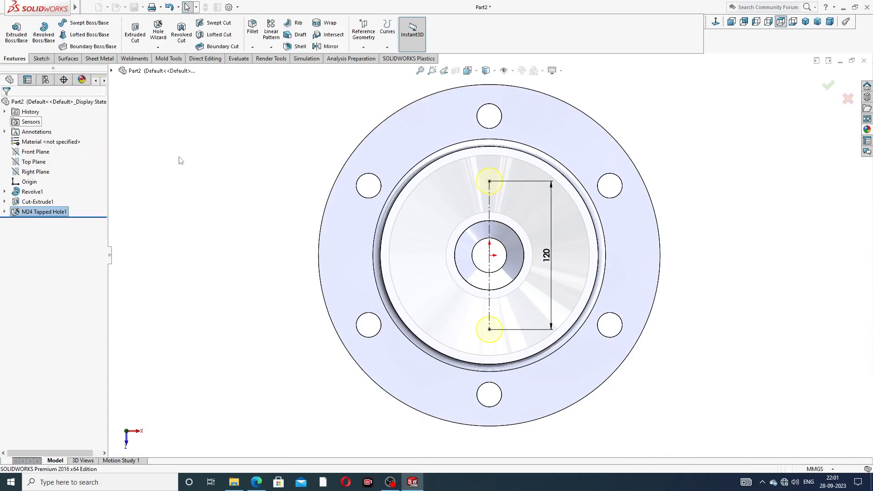
Enable shaded cosmetic threads in the document's Detailing properties so the M24 holes display their threads.
middle_click_drag(641, 189, 603, 193)
scroll(509, 194, "down", 4)
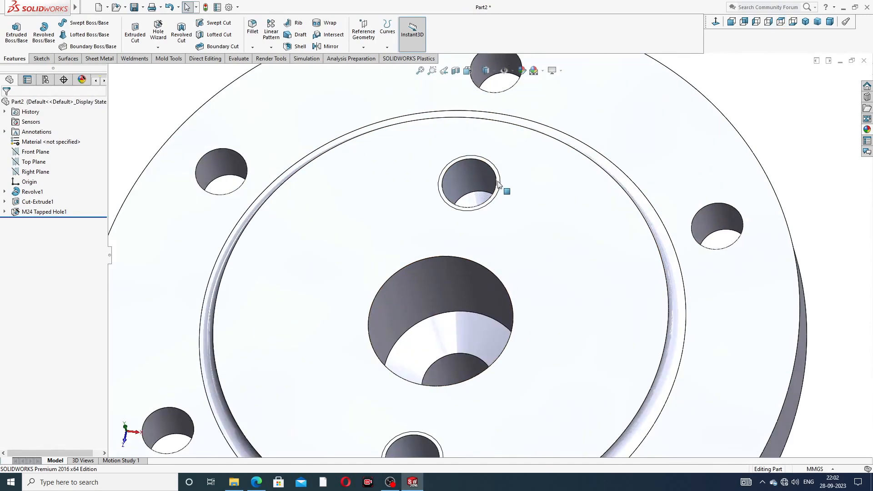
scroll(468, 198, "down", 2)
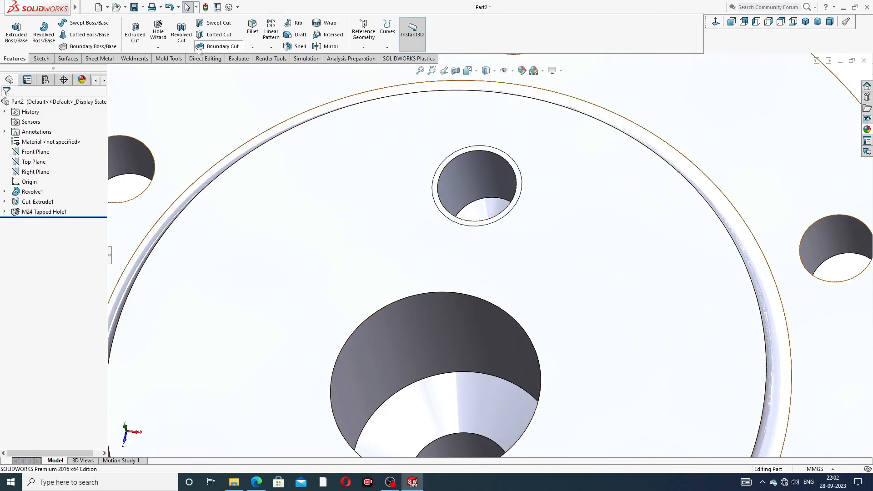
left_click(228, 7)
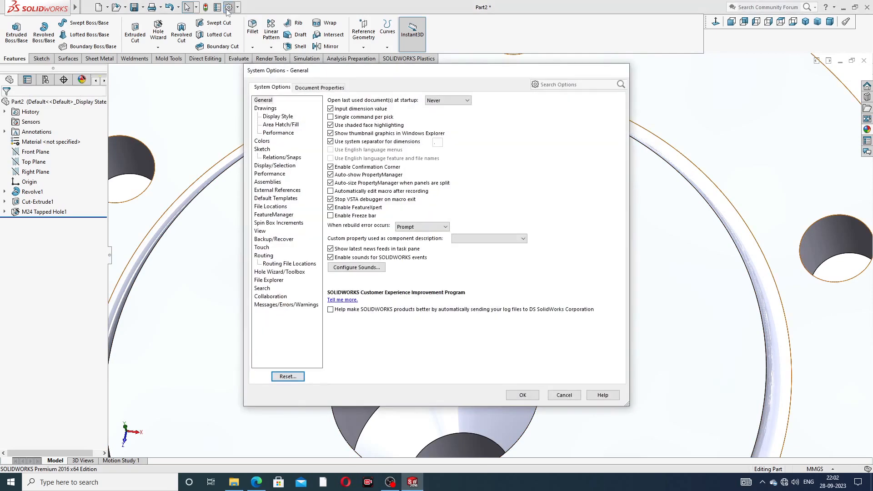
left_click(300, 88)
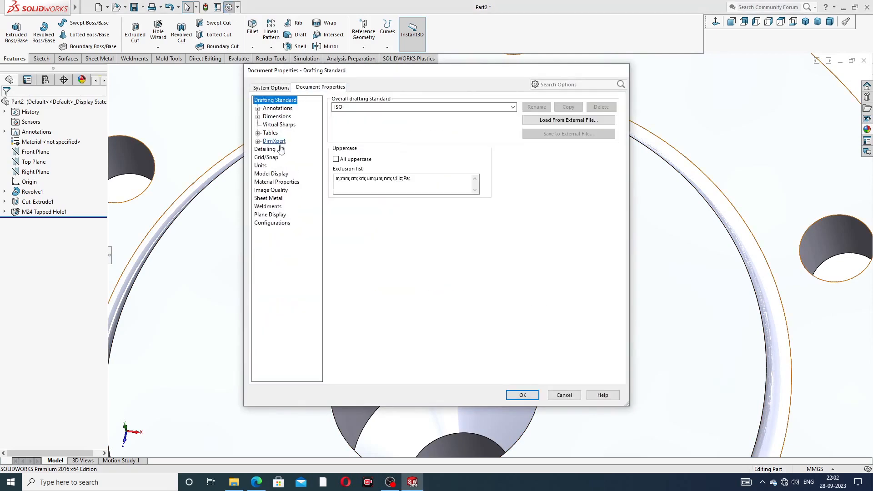
left_click(265, 150)
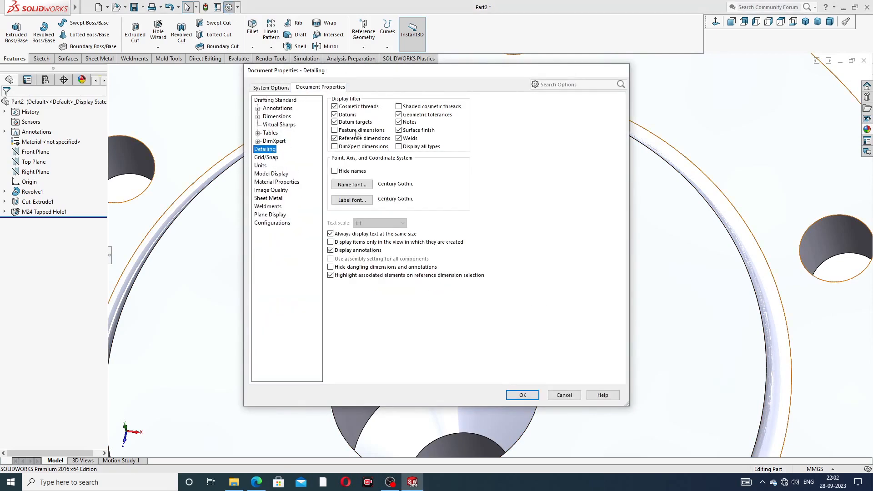
left_click(399, 106)
left_click(522, 395)
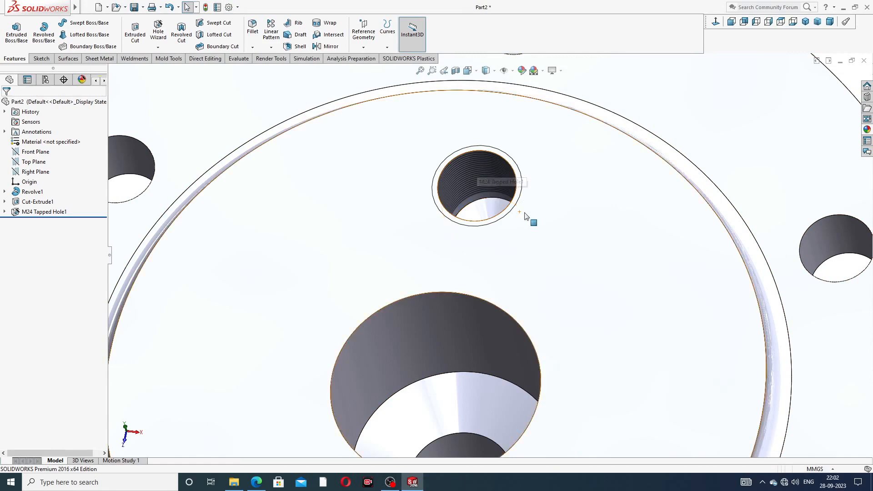
Examine the two threaded M24 holes and the center bore on the raised face from several angles.
scroll(526, 223, "up", 5)
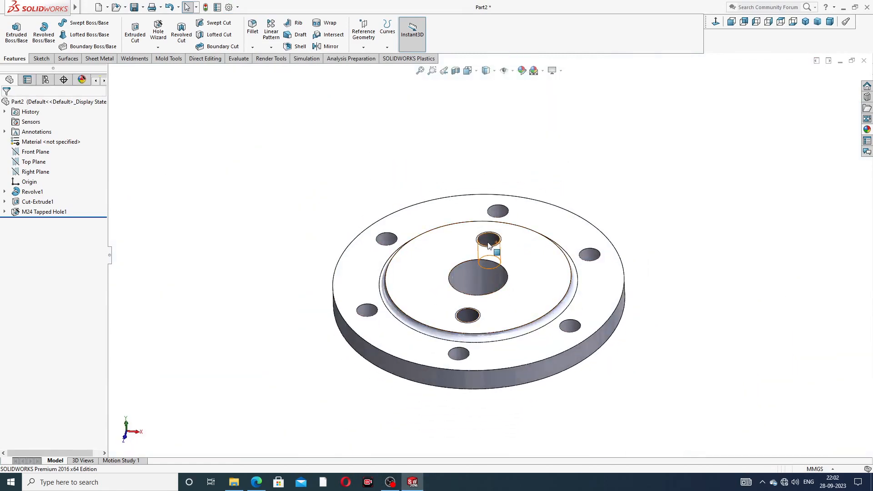
scroll(490, 243, "down", 5)
middle_click_drag(495, 263, 508, 330)
key("f")
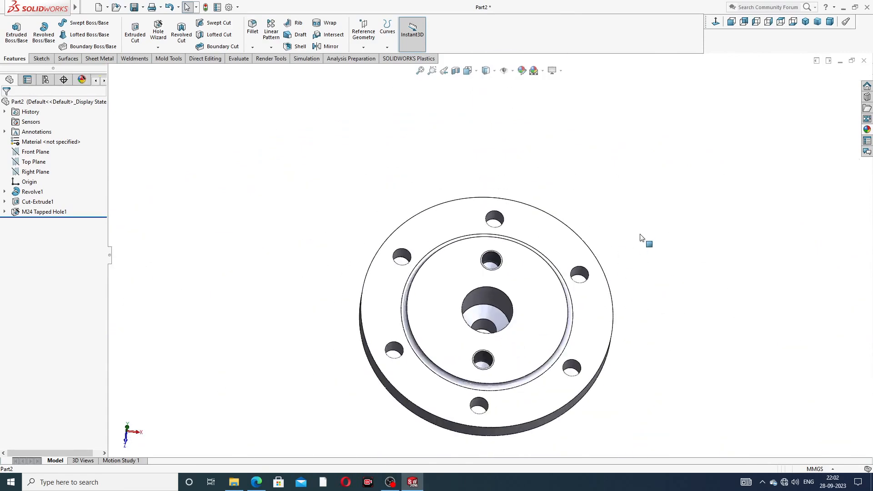
scroll(502, 342, "down", 1)
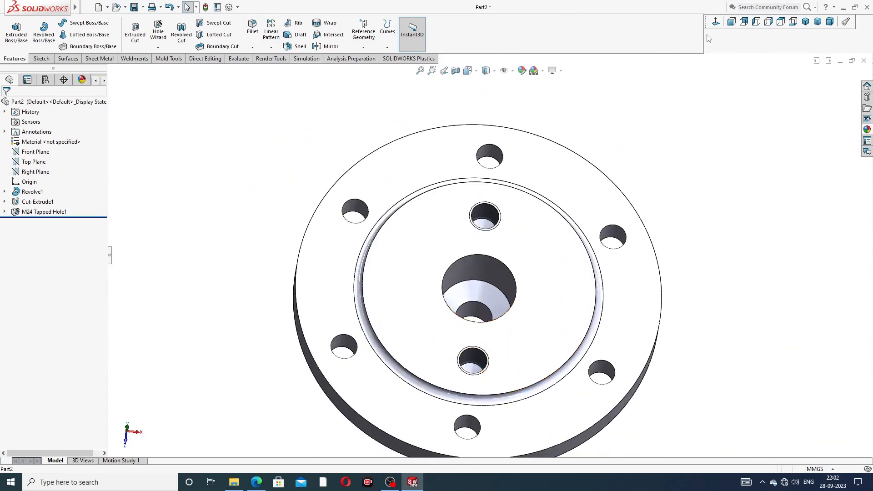
left_click(715, 22)
middle_click_drag(552, 234, 531, 201)
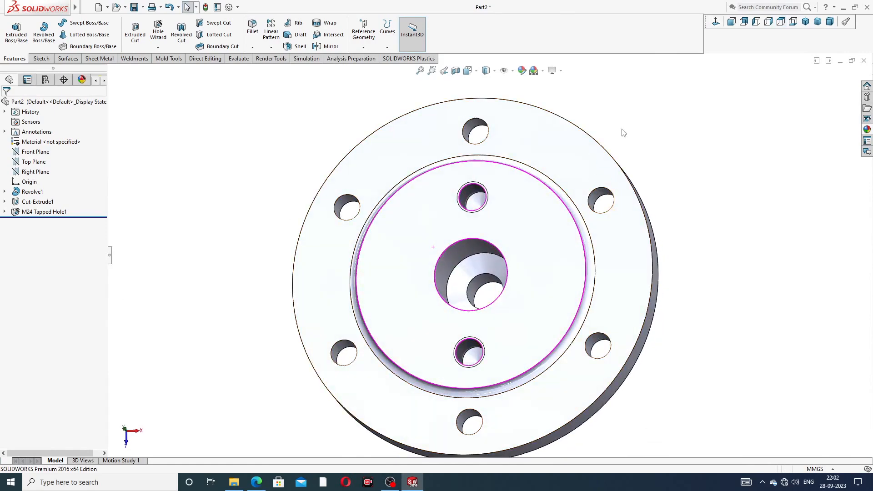
Start another Hole Wizard ISO Bottoming Tapped Hole, check the thread callouts in the browser drawing, and set the size to M12.
left_click(158, 48)
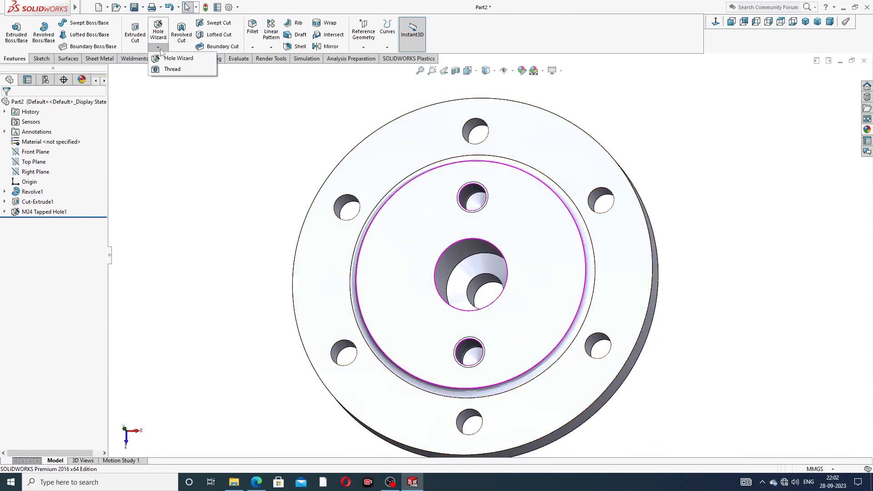
left_click(175, 58)
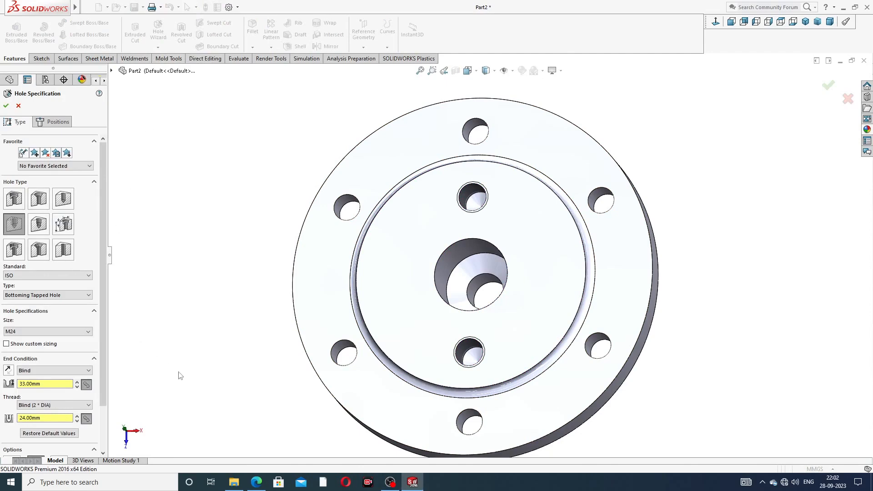
left_click(257, 482)
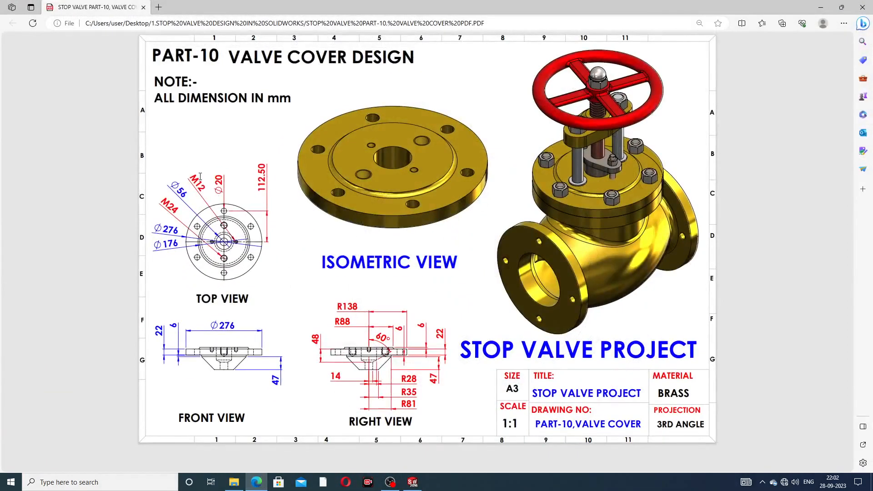
left_click(256, 481)
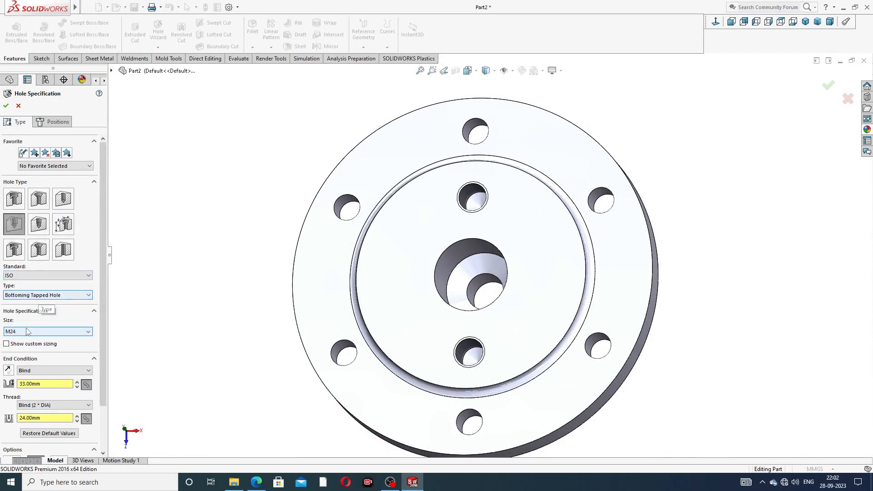
left_click(43, 331)
scroll(30, 364, "up", 6)
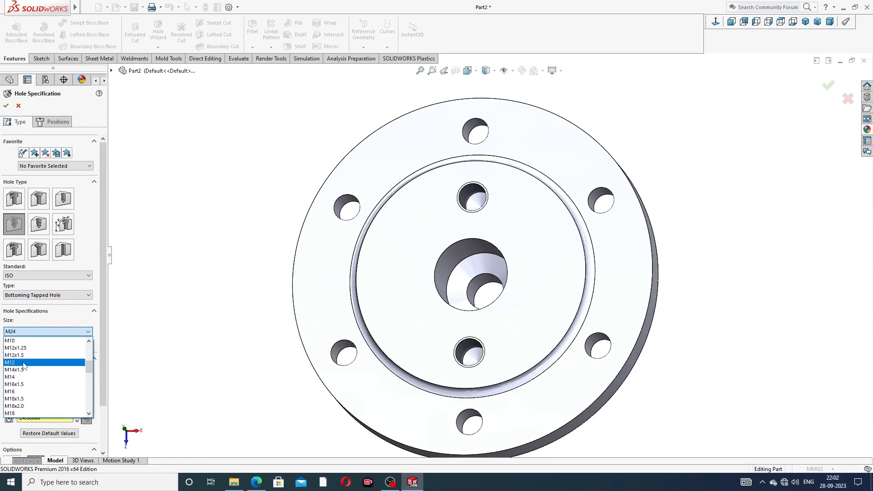
left_click(22, 363)
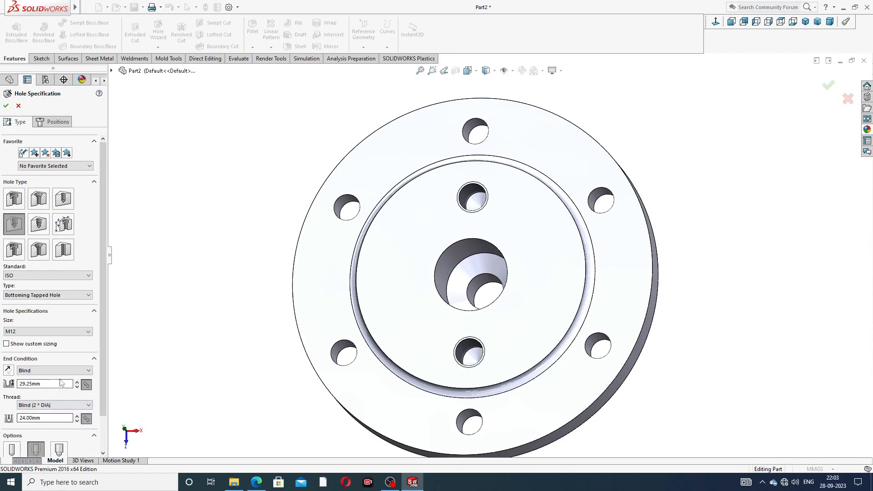
Set the M12 tapped hole's blind depth to 15 mm and its thread depth to 12 mm.
left_click_drag(50, 382, 2, 389)
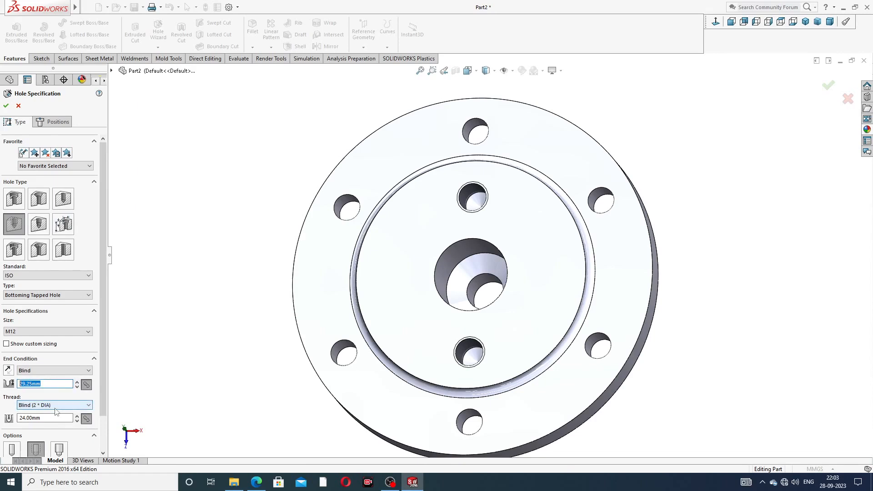
type("15")
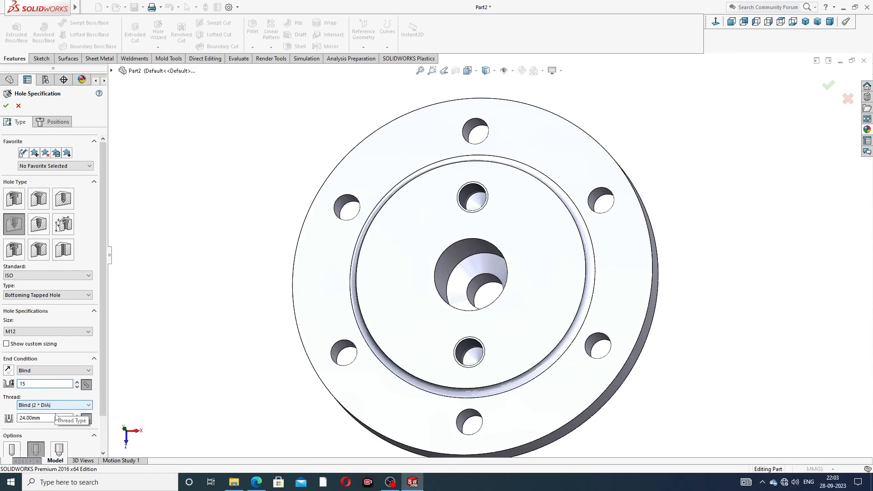
double_click(43, 418)
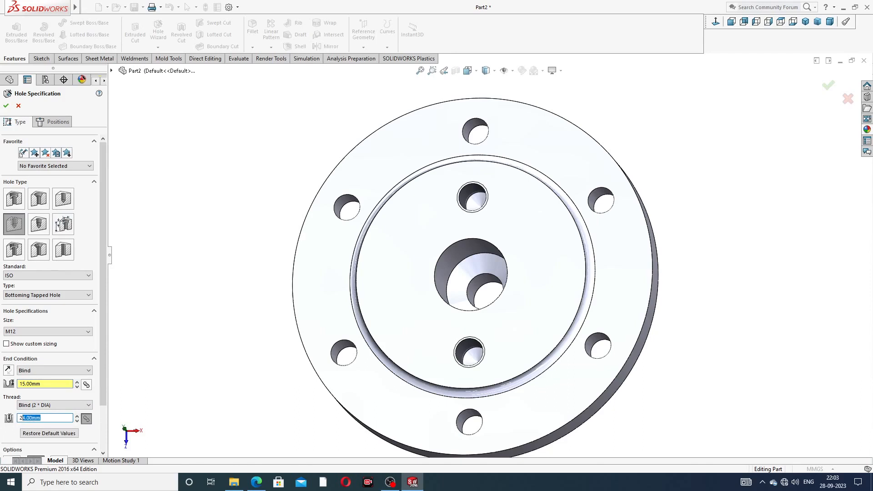
type("12")
key("Return")
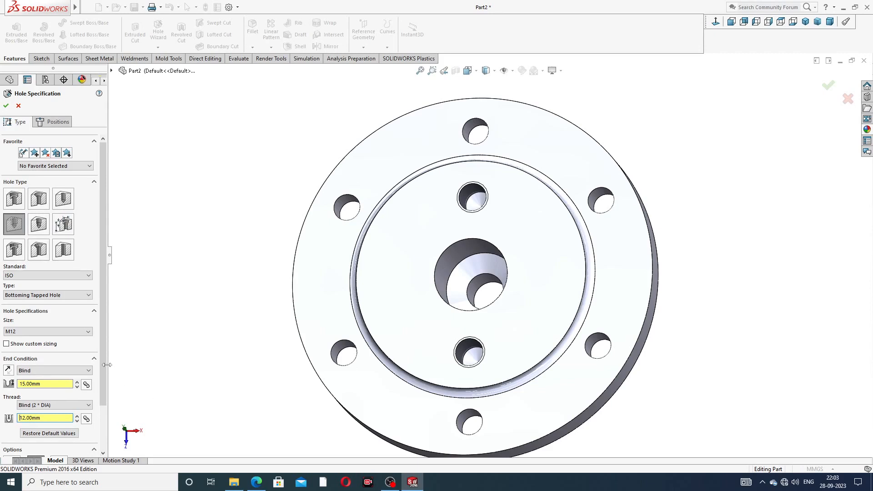
scroll(101, 414, "down", 3)
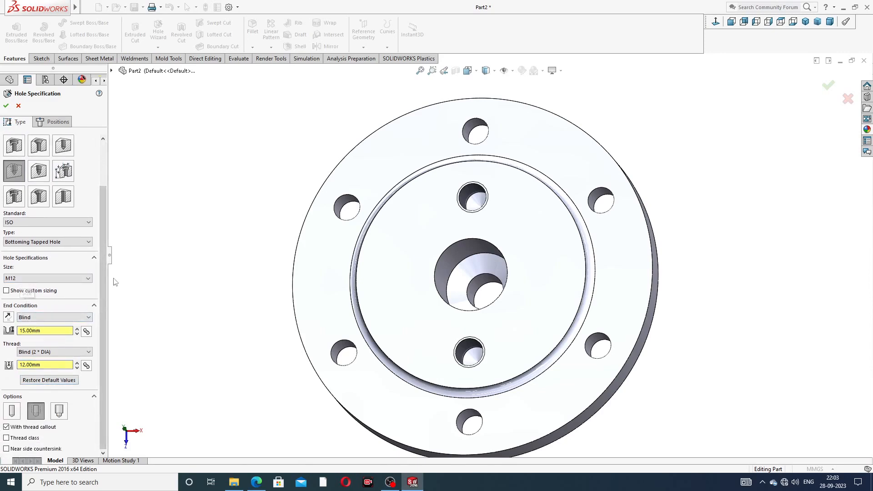
scroll(108, 238, "up", 3)
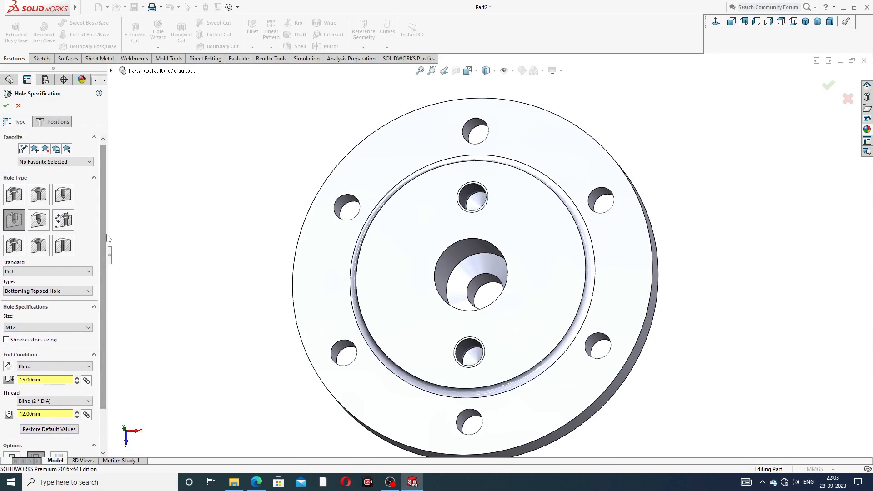
Choose the raised inner face for the M12 holes and sketch a horizontal construction line about 118 mm long across it through the origin.
left_click(62, 124)
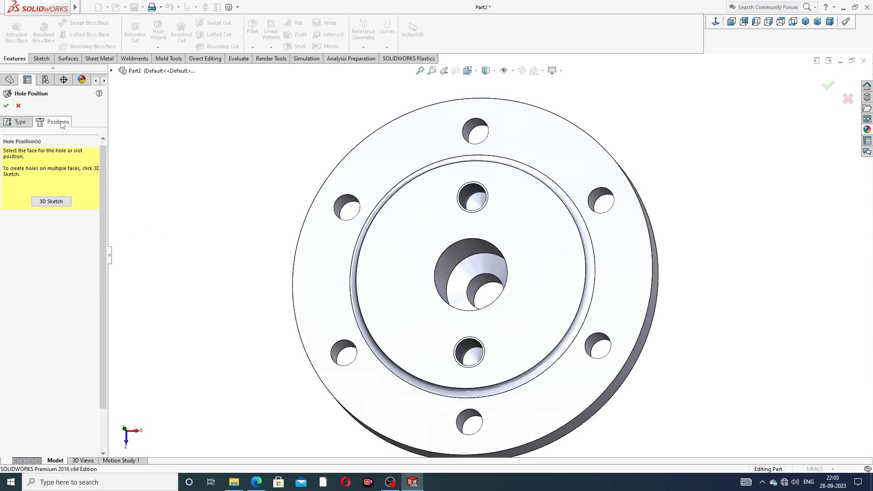
left_click(403, 258)
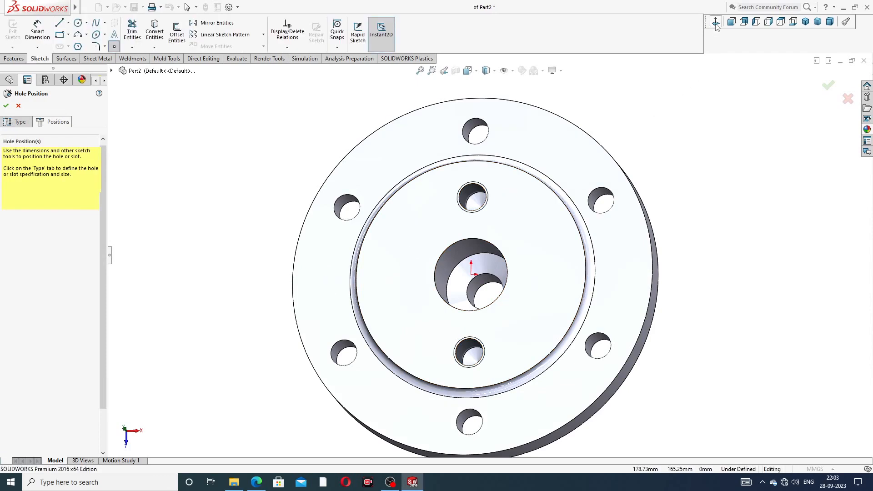
left_click(716, 21)
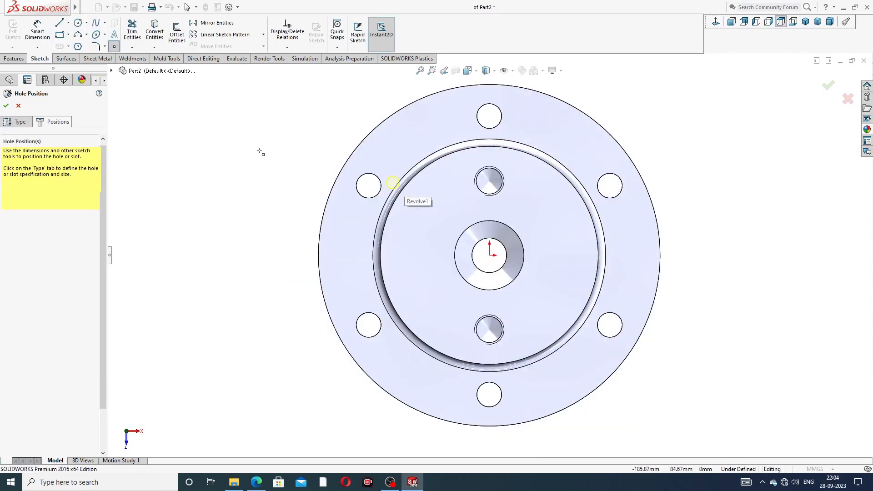
left_click(68, 22)
left_click(79, 45)
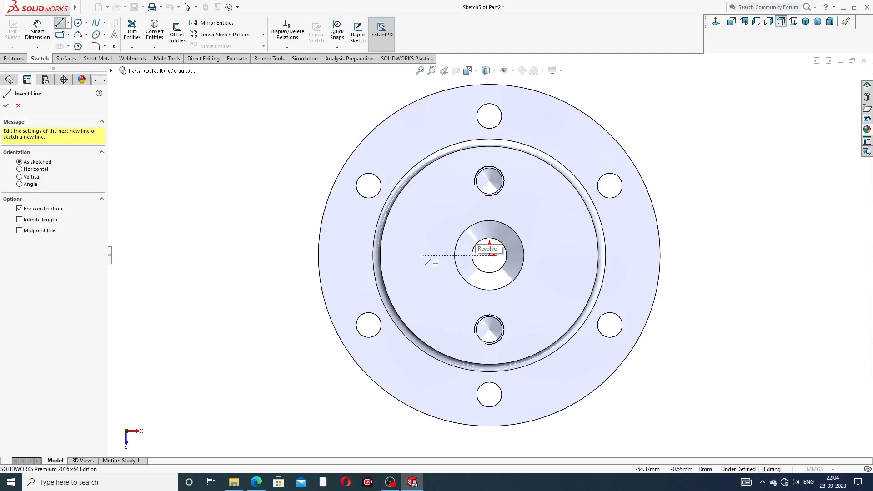
left_click(421, 256)
left_click(567, 256)
right_click(709, 180)
left_click(728, 181)
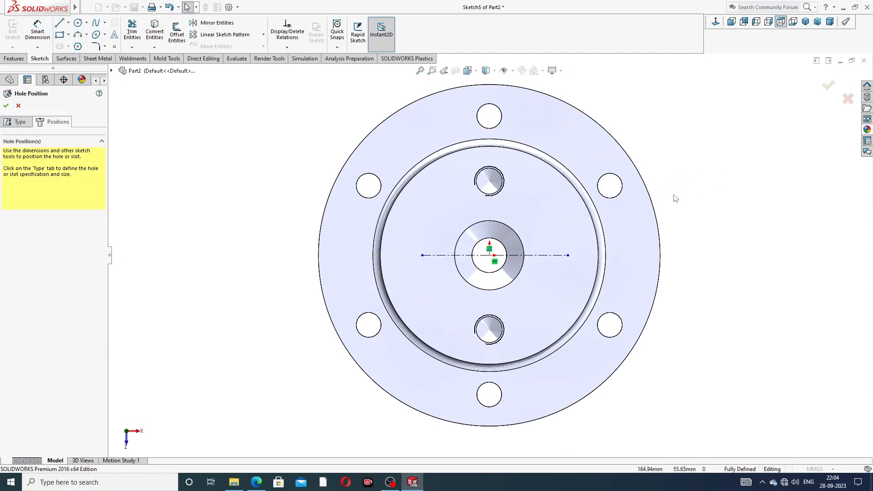
Constrain the origin to the construction line's midpoint and dimension the line's length as 88 mm.
left_click(537, 256)
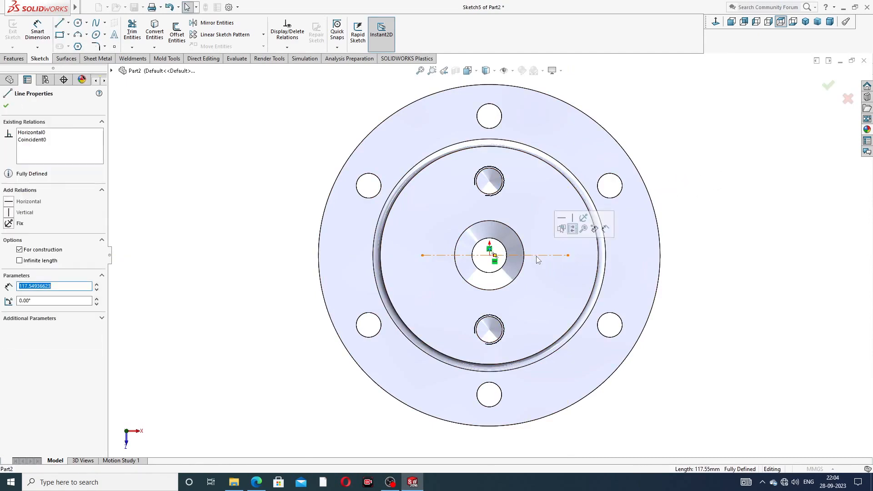
left_click(490, 257, "ctrl")
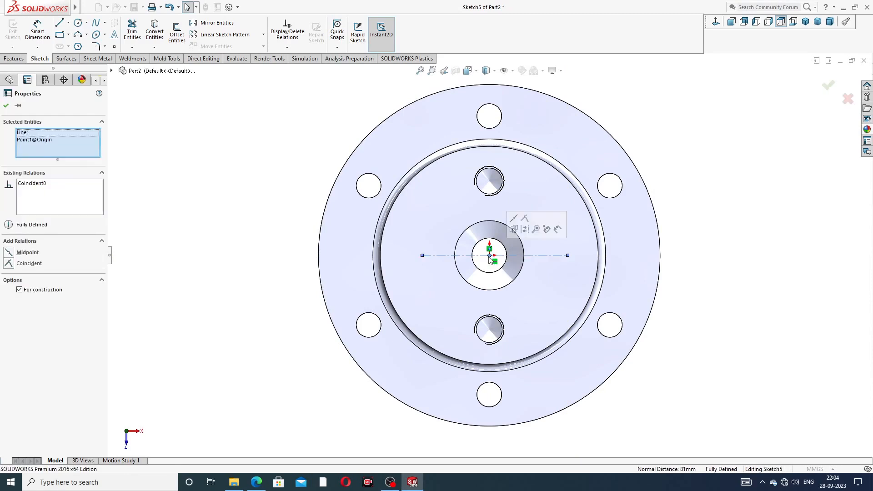
left_click(514, 229)
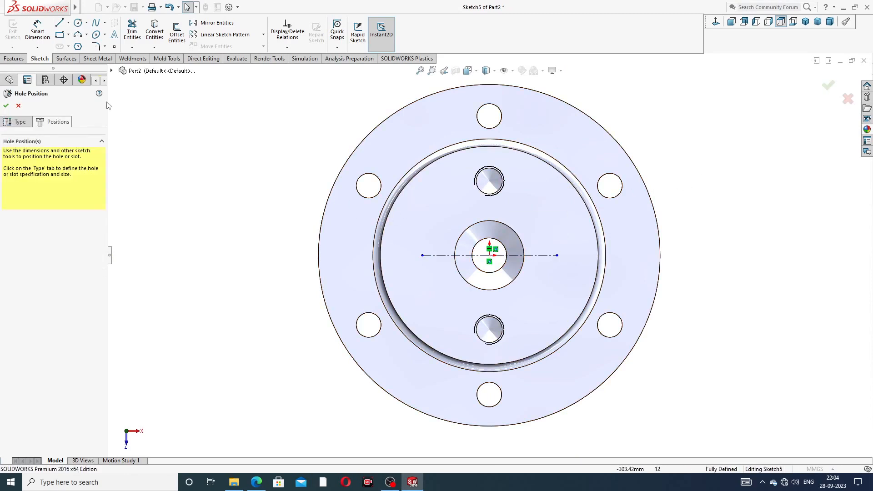
left_click(37, 29)
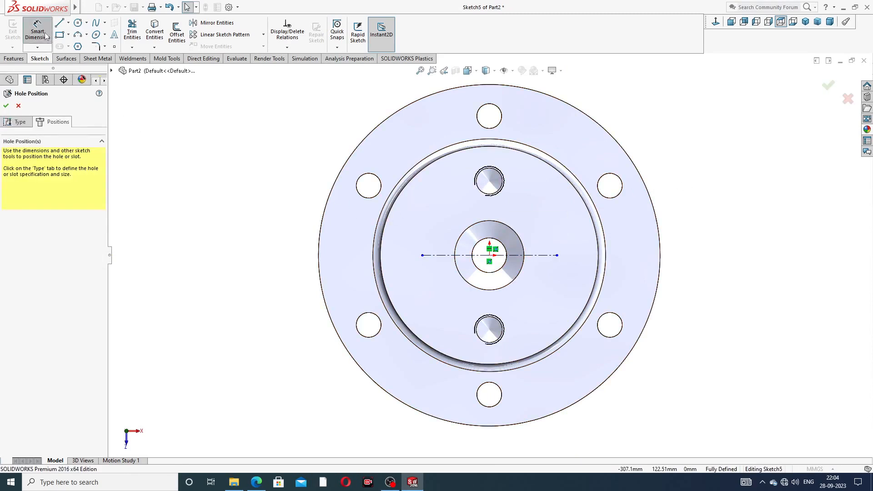
left_click(450, 255)
left_click(475, 210)
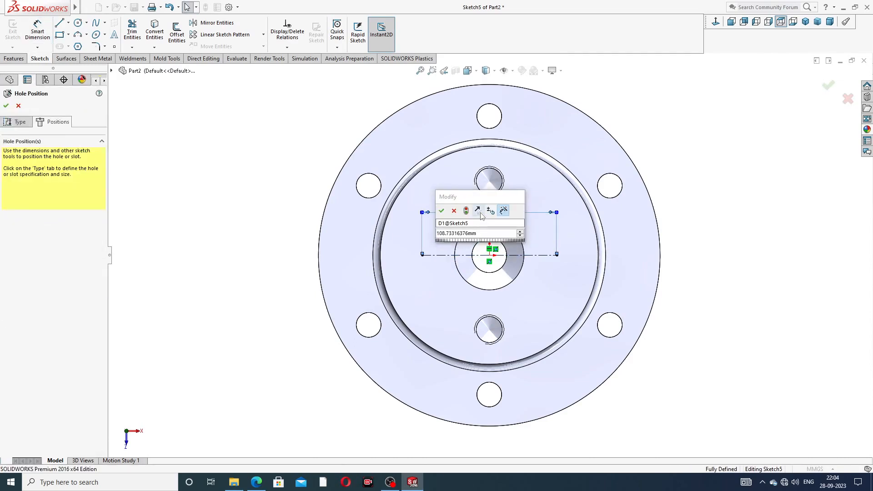
type("88")
key("Return")
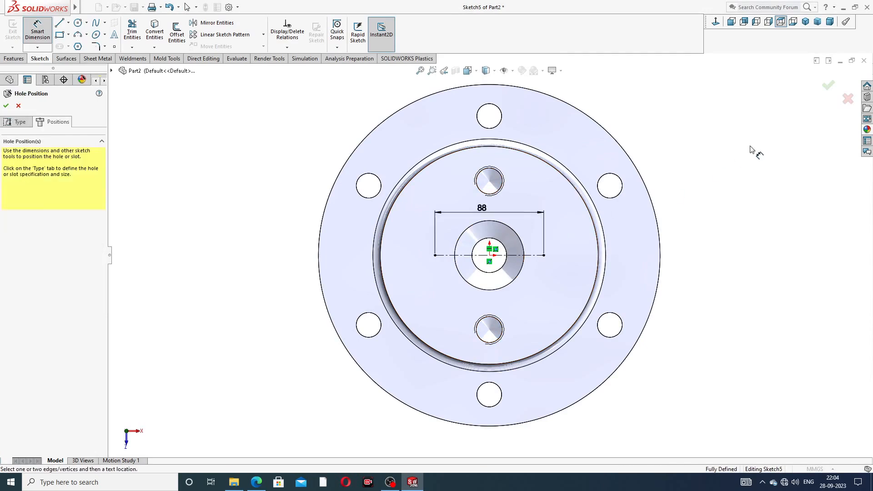
right_click(253, 130)
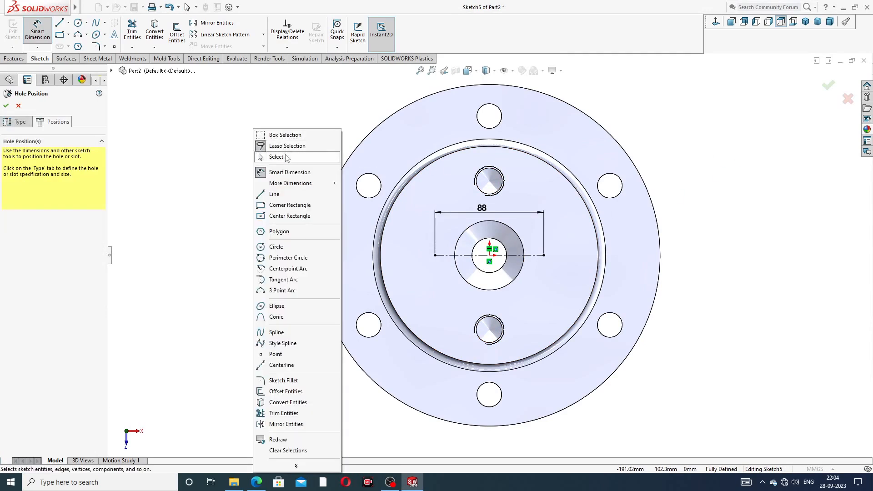
left_click(275, 156)
Place an M12 tapped hole at each end of the 88 mm construction line and finish the Hole Wizard feature.
left_click(114, 46)
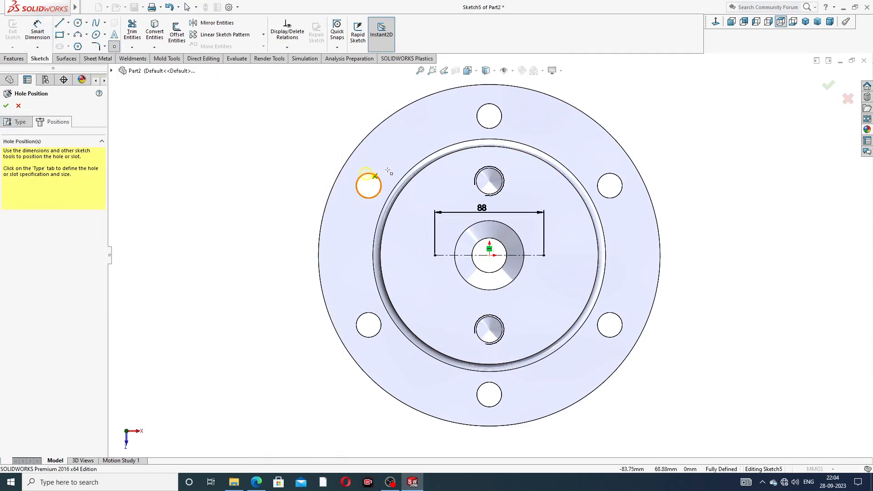
left_click(434, 255)
left_click(544, 255)
right_click(667, 142)
left_click(691, 169)
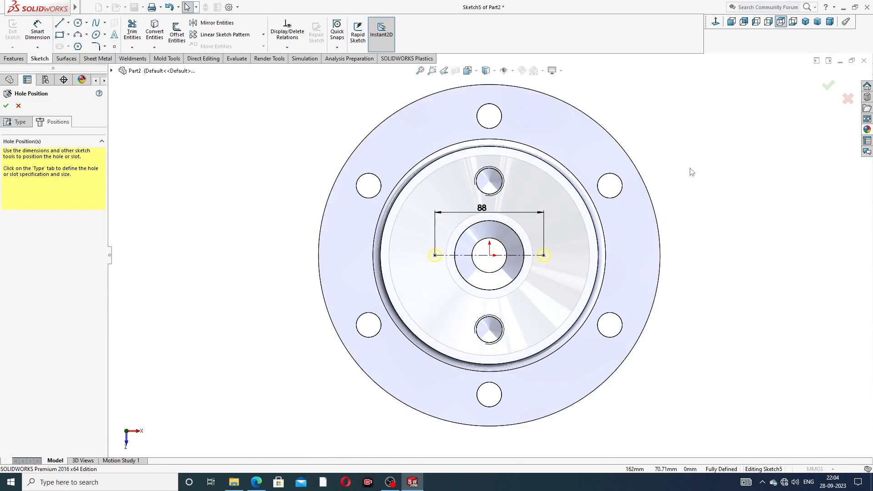
left_click(829, 87)
Examine the threads of the M12 tapped holes beside the center bore up close and from an angle.
scroll(472, 244, "down", 2)
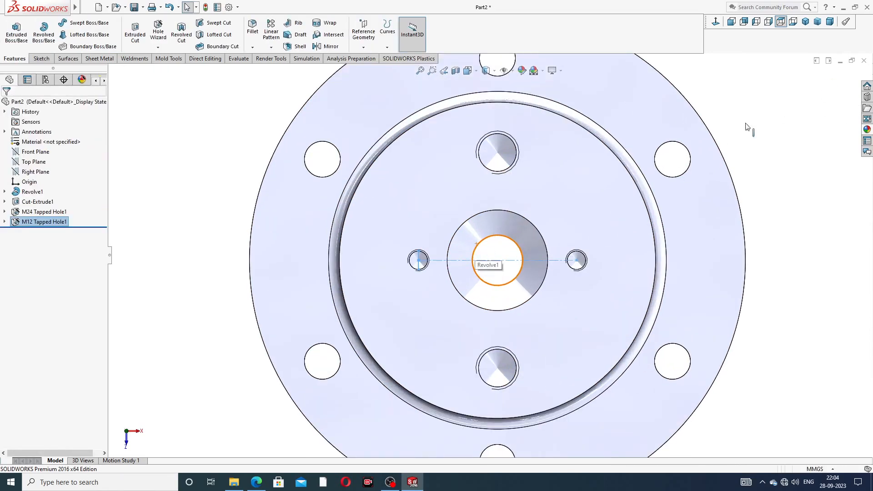
left_click(760, 115)
middle_click_drag(496, 260, 483, 209)
scroll(529, 198, "up", 3)
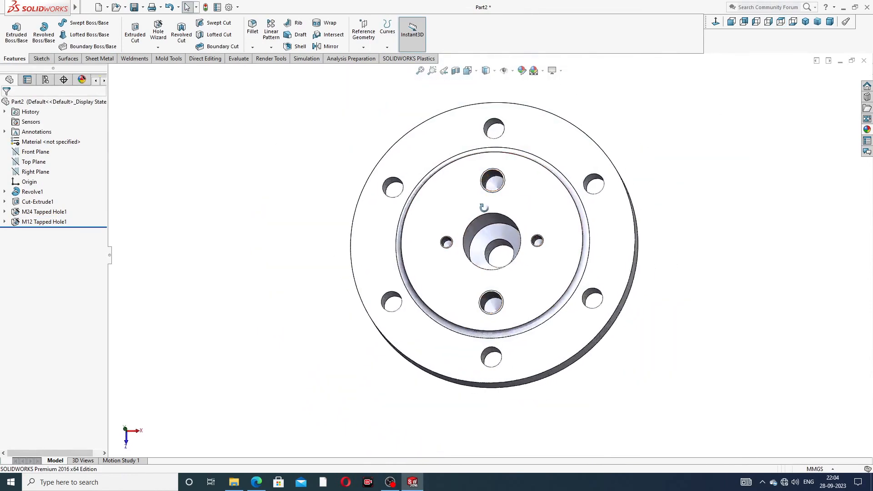
scroll(476, 248, "down", 5)
scroll(463, 256, "down", 3)
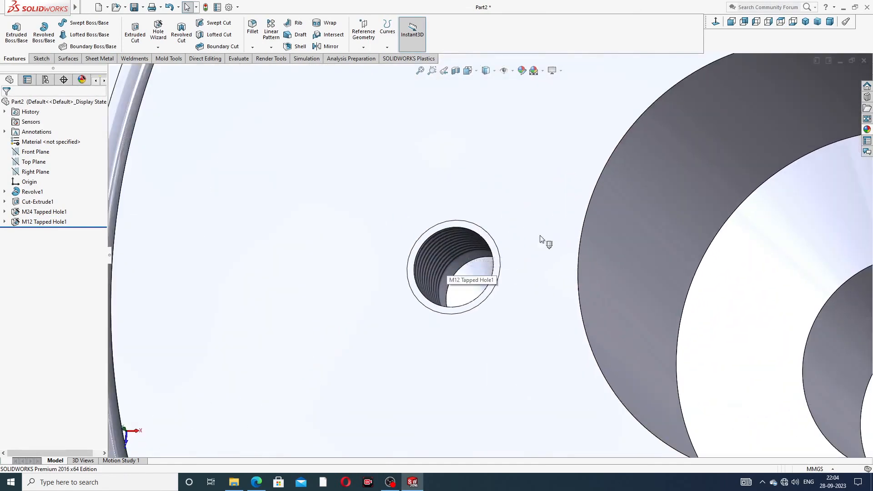
scroll(635, 212, "up", 6)
scroll(629, 195, "up", 4)
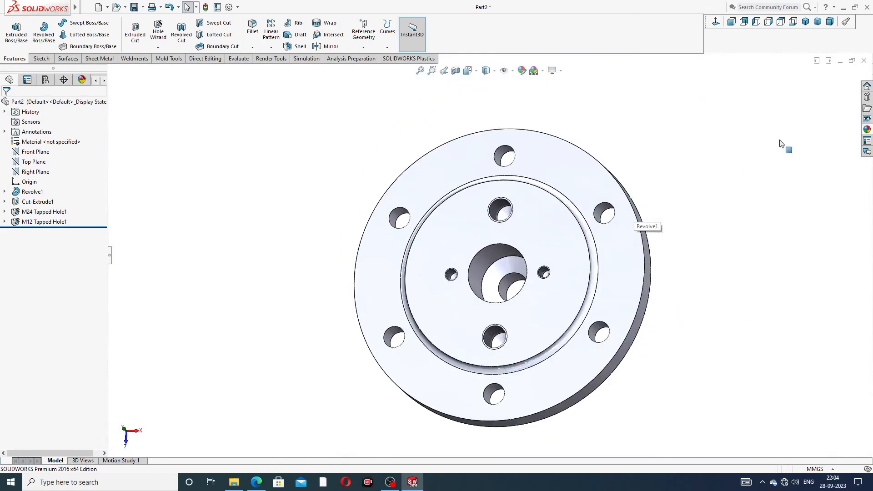
Apply the polished brass appearance to the whole valve cover and view it from the side.
left_click(867, 130)
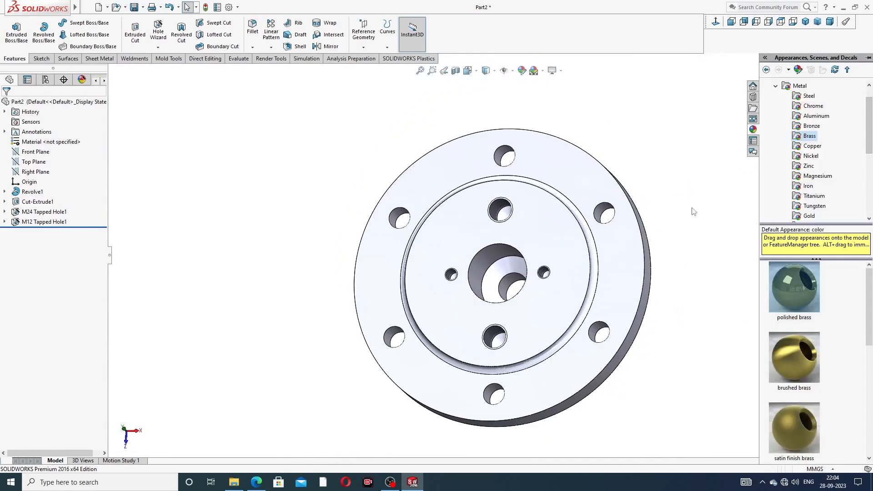
double_click(792, 288)
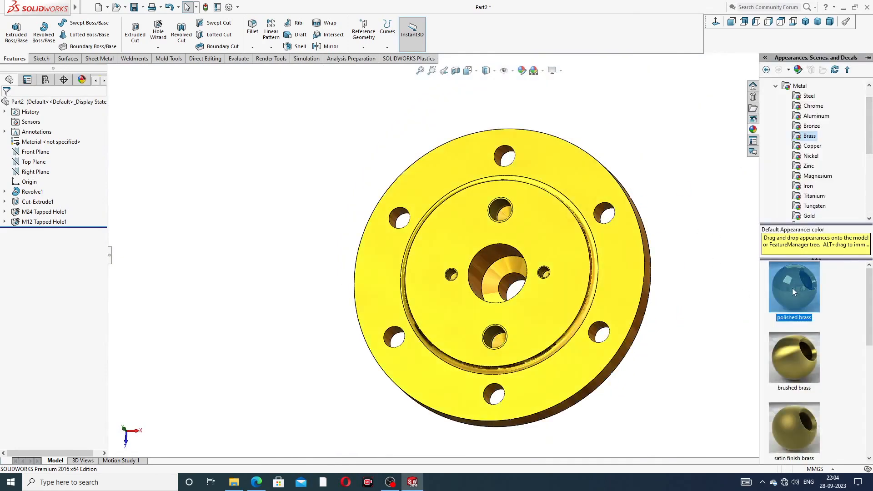
middle_click_drag(660, 255, 478, 372)
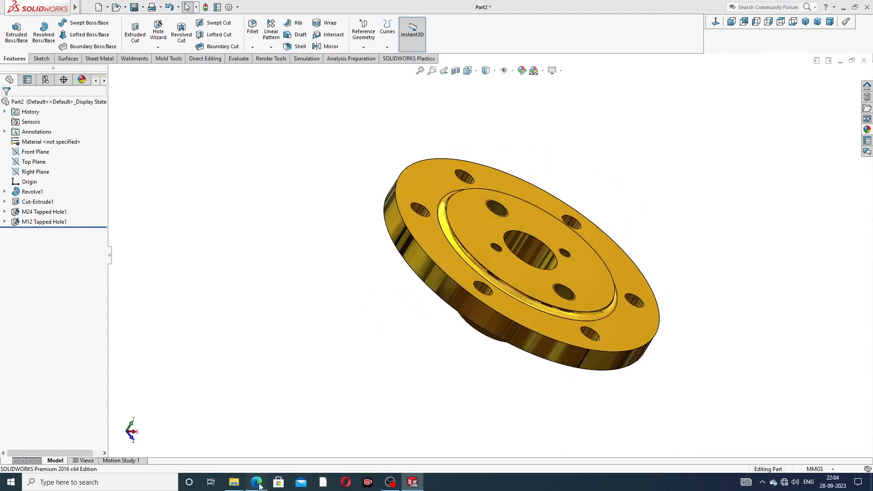